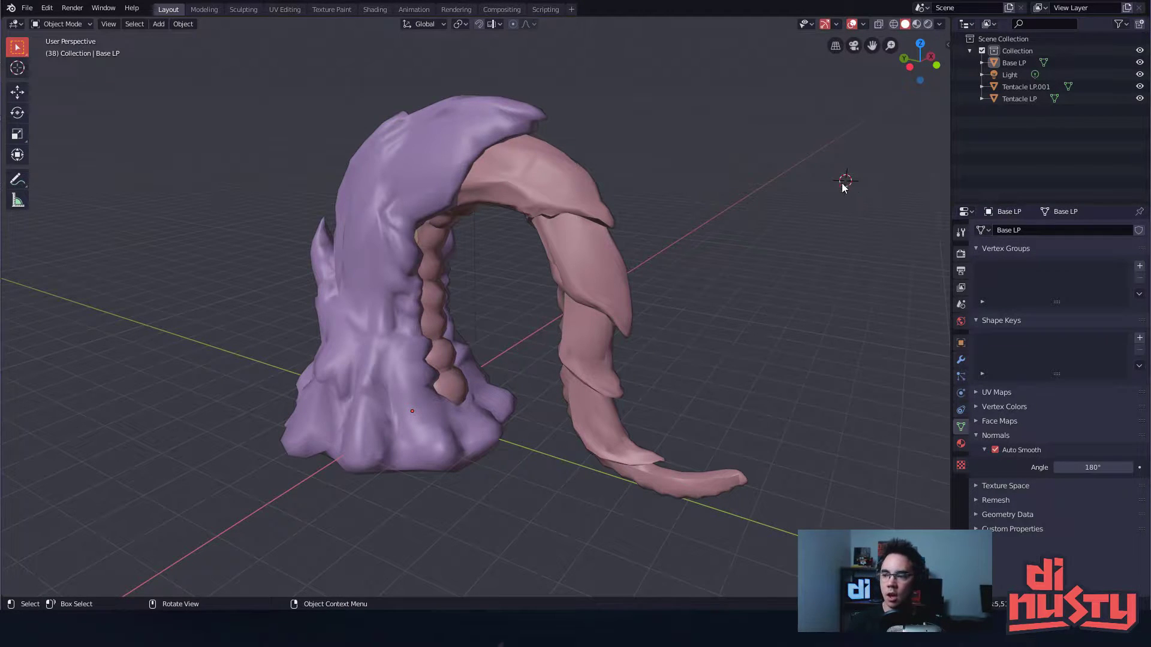
pyautogui.moveTo(800, 174); pyautogui.dragTo(767, 235, button='middle')
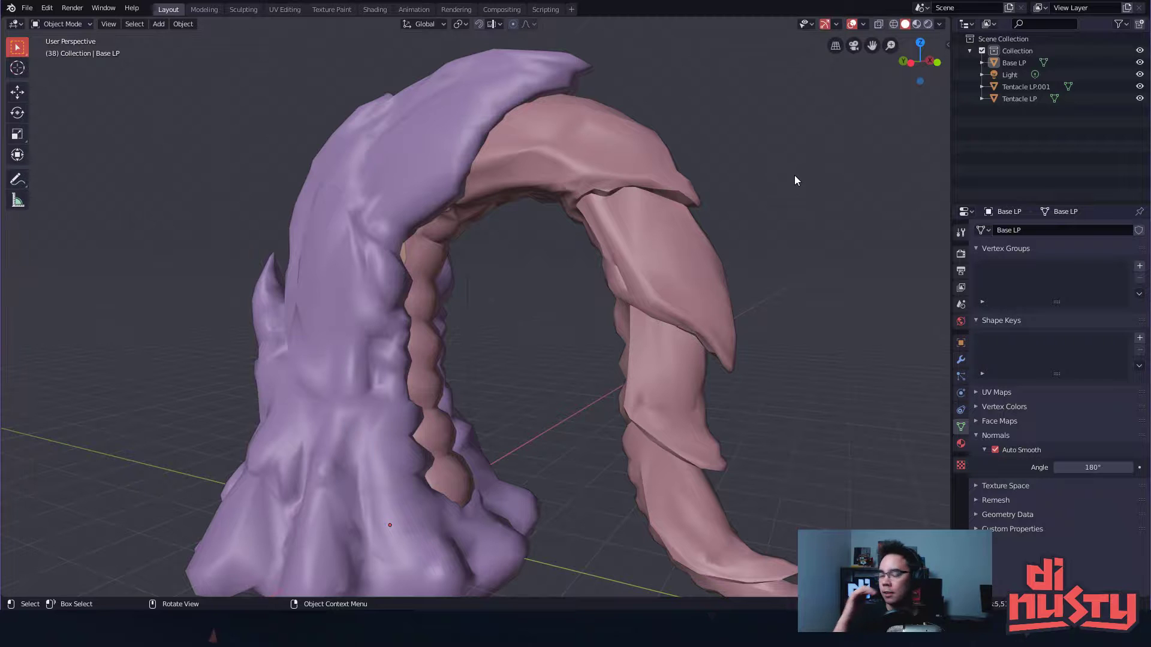
pyautogui.moveTo(722, 135); pyautogui.dragTo(488, 194, button='middle')
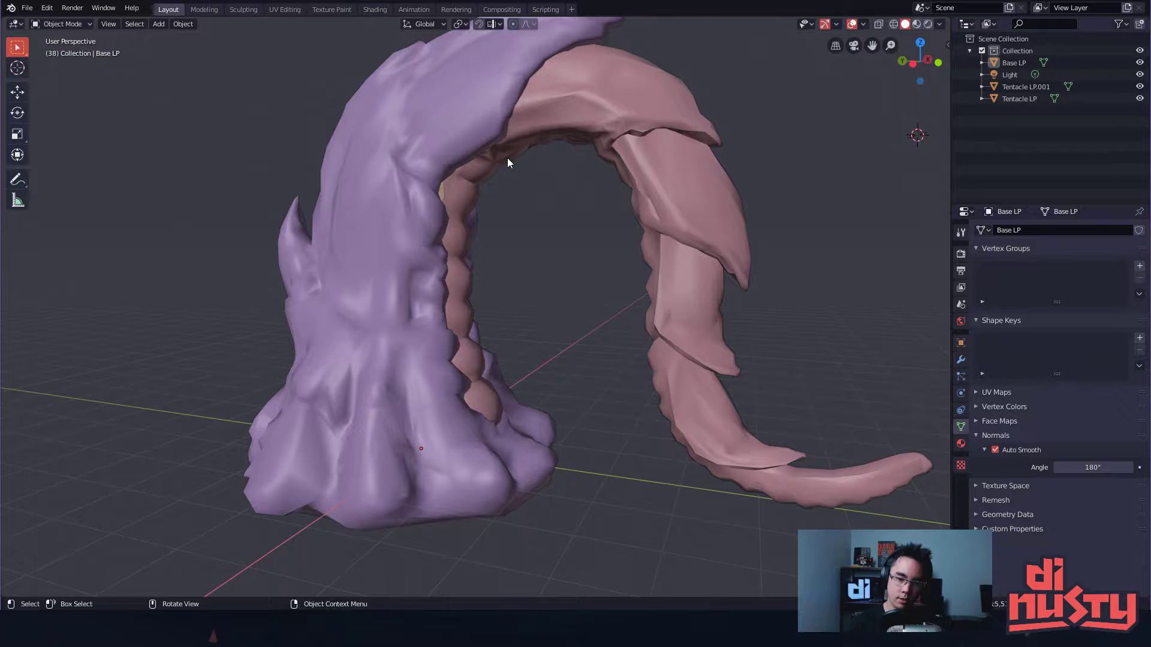
pyautogui.moveTo(507, 162); pyautogui.dragTo(519, 186, button='middle')
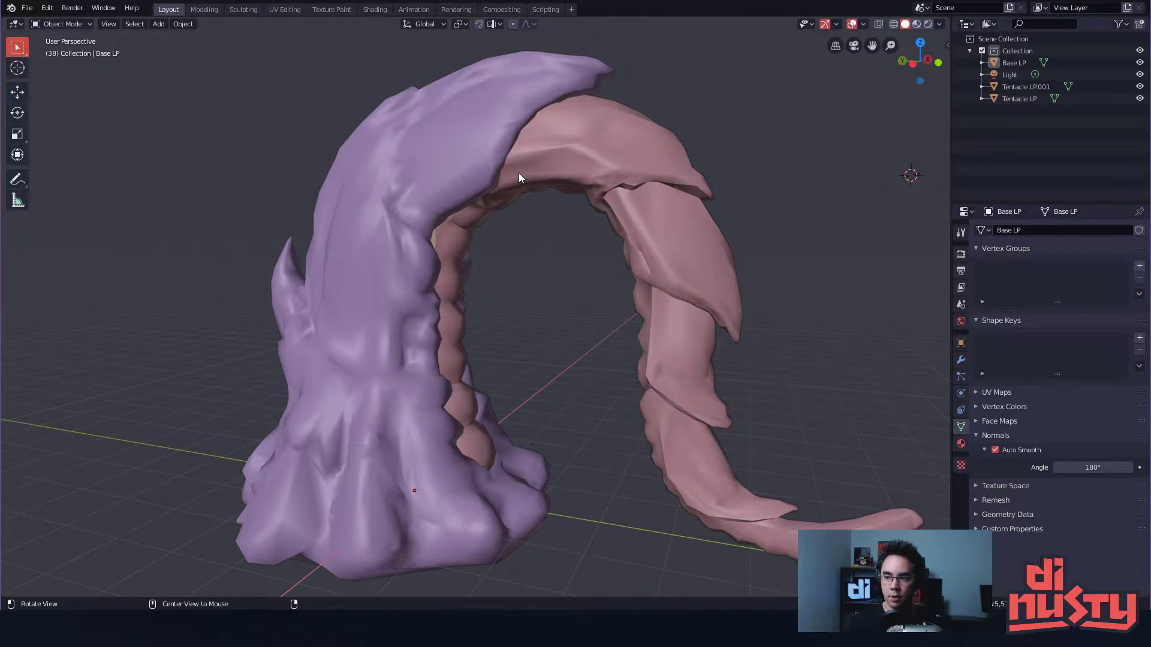
pyautogui.keyDown('alt'); pyautogui.keyDown('shift'); pyautogui.moveTo(539, 160); pyautogui.dragTo(516, 172); pyautogui.keyUp('shift'); pyautogui.keyUp('alt')
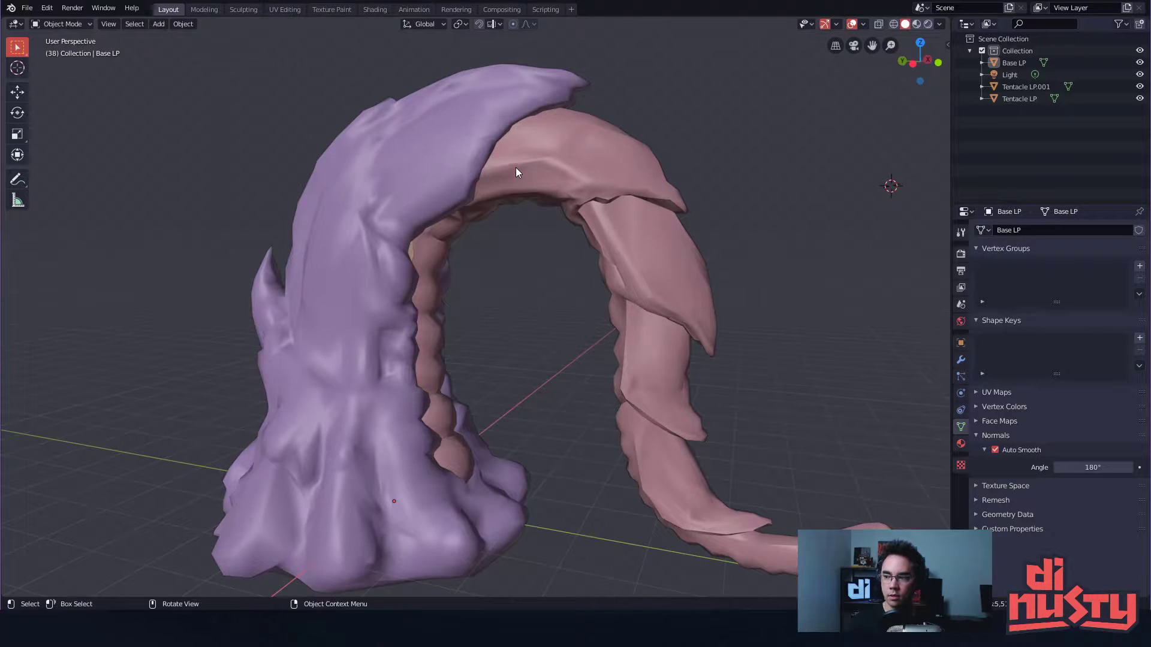
pyautogui.moveTo(516, 169); pyautogui.dragTo(524, 144, button='middle')
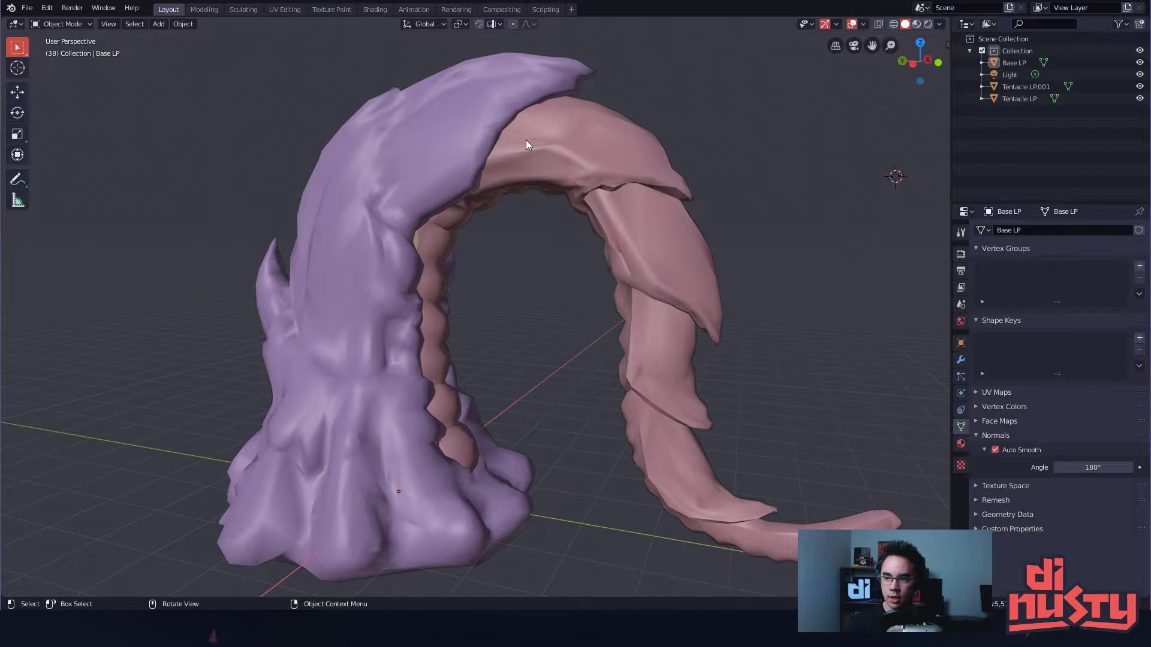
# - Examine the gap between the purple base and the tentacle to identify which separate low-poly piece is exposed there
pyautogui.click(436, 166)
pyautogui.click(431, 229)
pyautogui.click(417, 241)
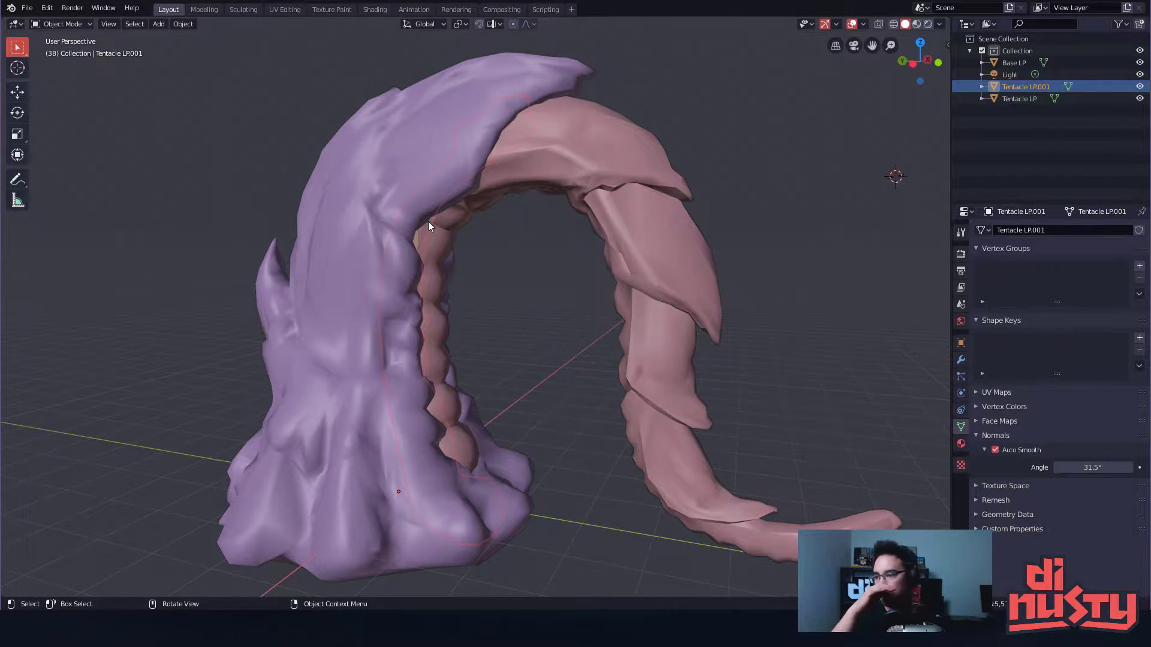
pyautogui.click(422, 243)
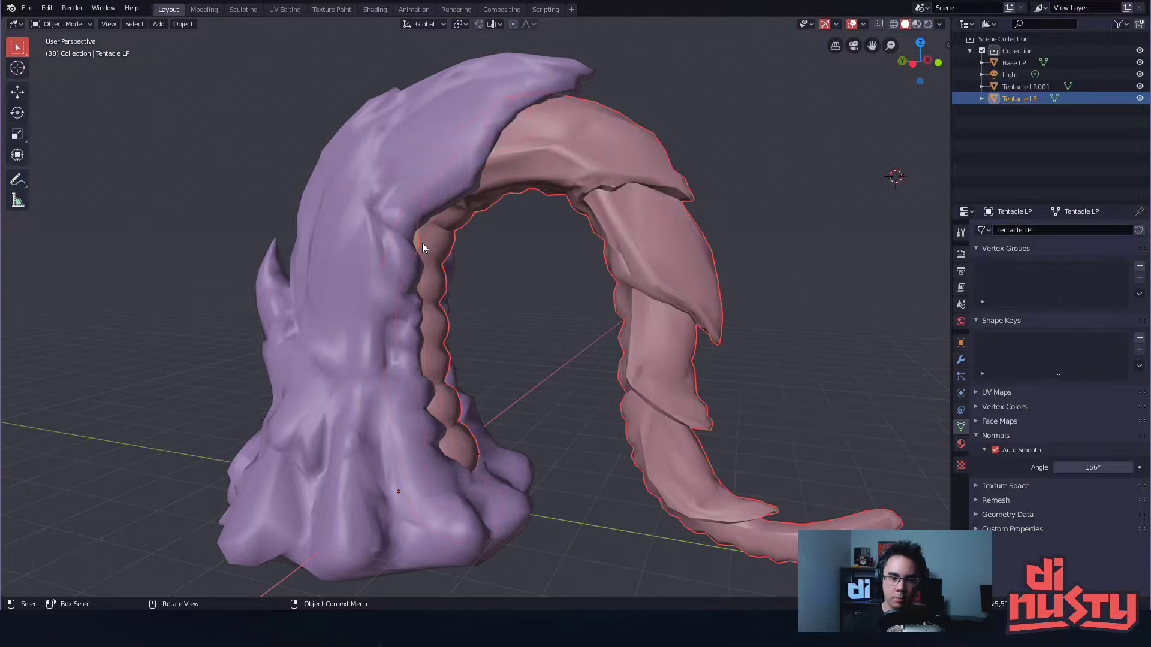
pyautogui.click(434, 243)
pyautogui.scroll(2, 474, 263)
pyautogui.moveTo(494, 280); pyautogui.dragTo(478, 283, button='middle')
pyautogui.click(559, 302)
pyautogui.click(435, 277)
pyautogui.click(435, 277)
pyautogui.click(442, 272)
pyautogui.click(434, 272)
pyautogui.click(438, 271)
pyautogui.click(439, 270)
pyautogui.click(521, 281)
# - Examine the viewport shading options, including the object color modes, for the tentacle scene
pyautogui.keyDown('alt'); pyautogui.moveTo(520, 281); pyautogui.dragTo(940, 99); pyautogui.keyUp('alt')
pyautogui.click(939, 24)
pyautogui.moveTo(742, 127)
pyautogui.keyDown('alt'); pyautogui.mouseDown()
pyautogui.moveTo(730, 135)
pyautogui.moveTo(745, 187)
pyautogui.moveTo(702, 168)
pyautogui.mouseUp(); pyautogui.keyUp('alt')
pyautogui.click(940, 24)
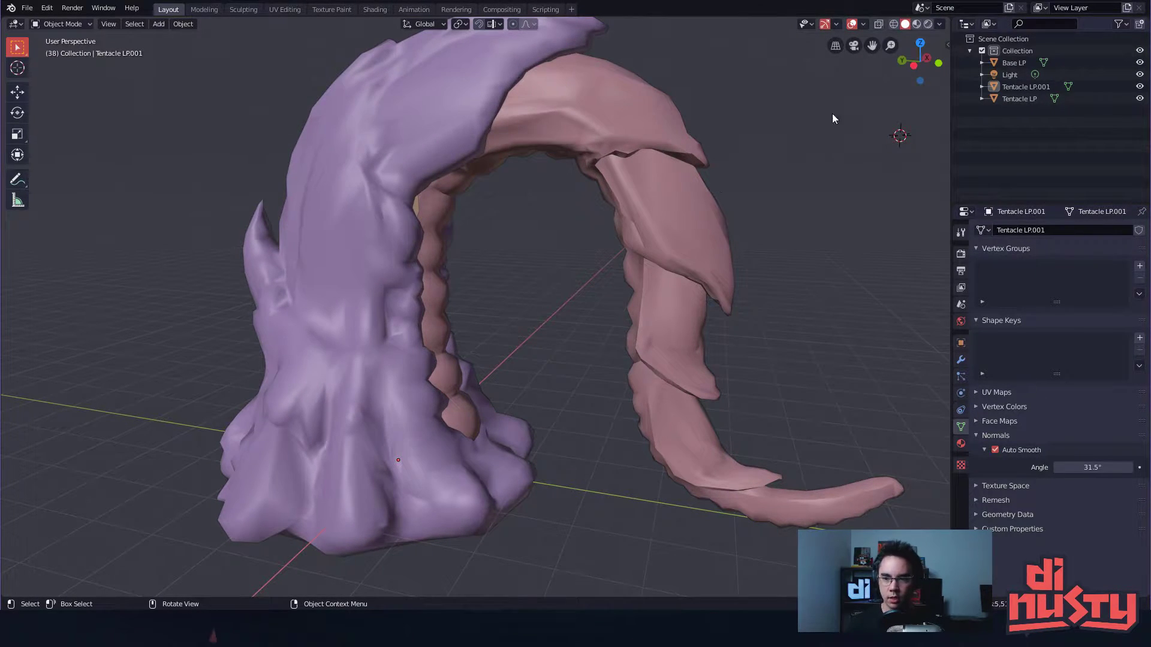
pyautogui.click(940, 24)
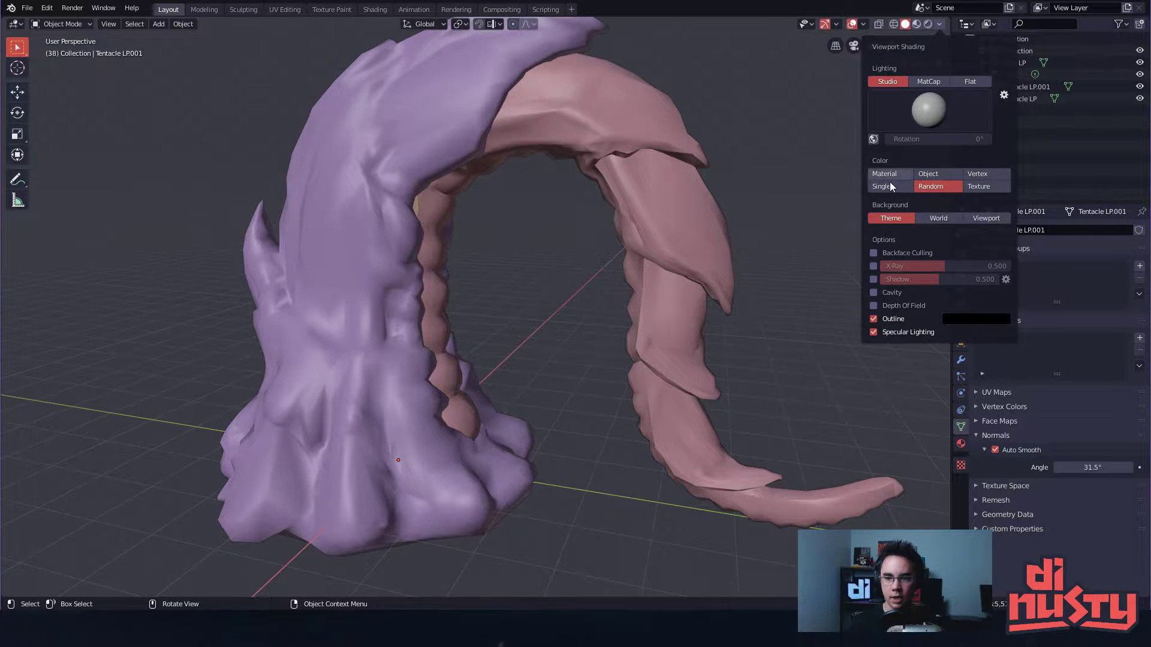
pyautogui.keyDown('alt'); pyautogui.moveTo(564, 312); pyautogui.dragTo(545, 317); pyautogui.keyUp('alt')
pyautogui.keyDown('alt'); pyautogui.moveTo(557, 237); pyautogui.dragTo(535, 217); pyautogui.keyUp('alt')
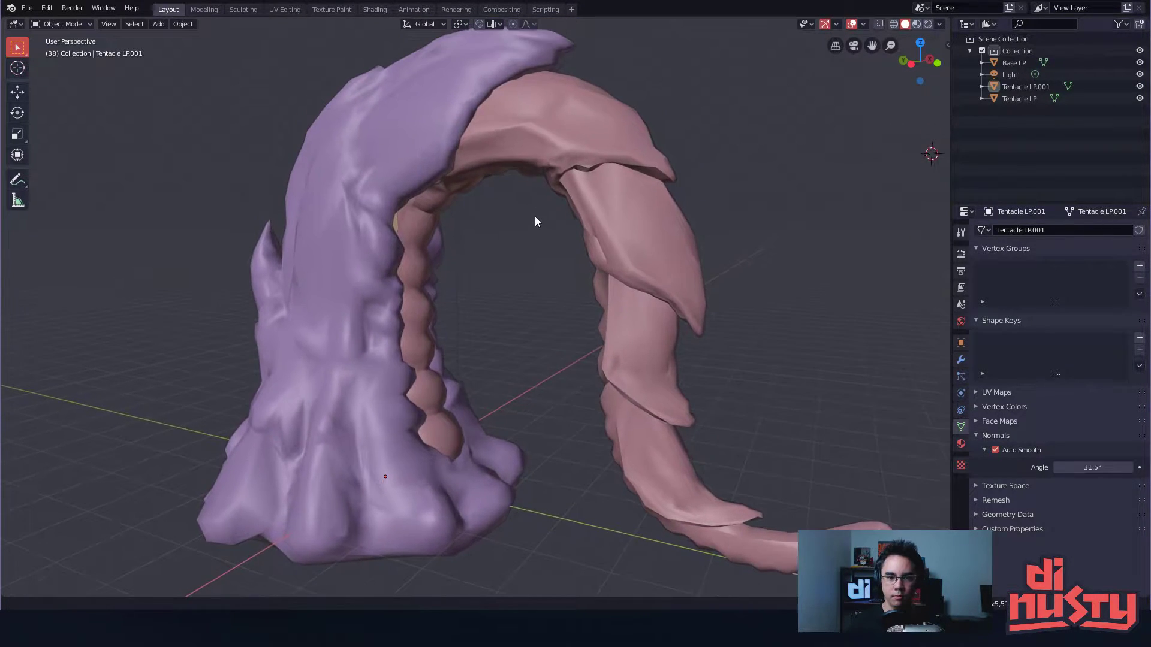
pyautogui.click(941, 24)
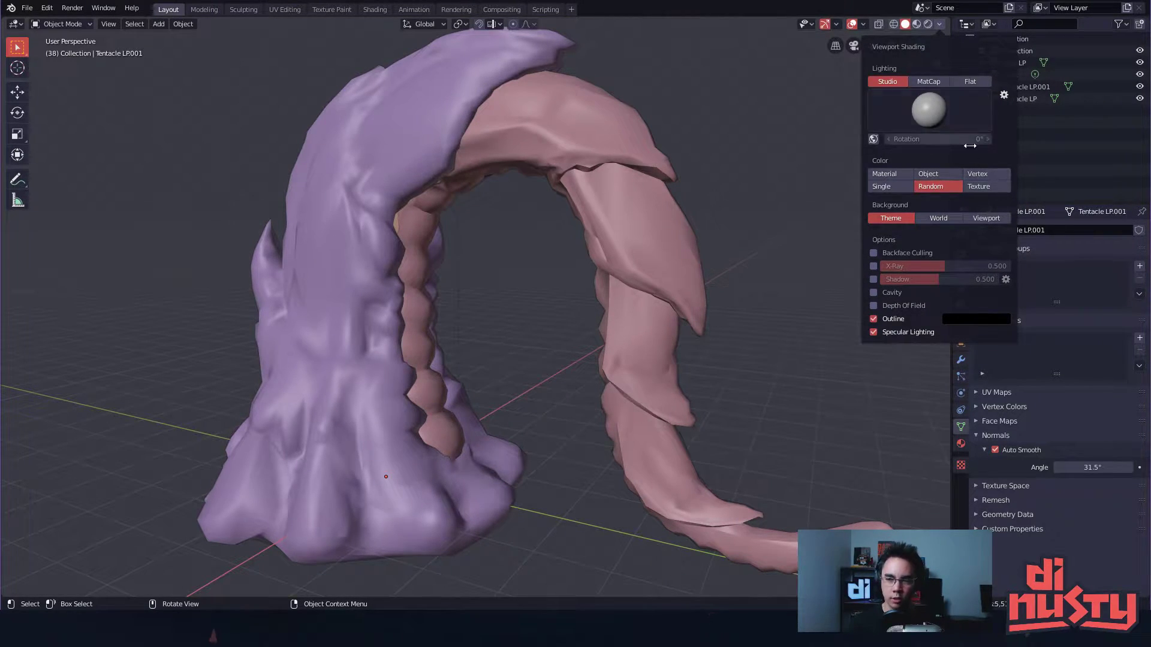
pyautogui.click(940, 26)
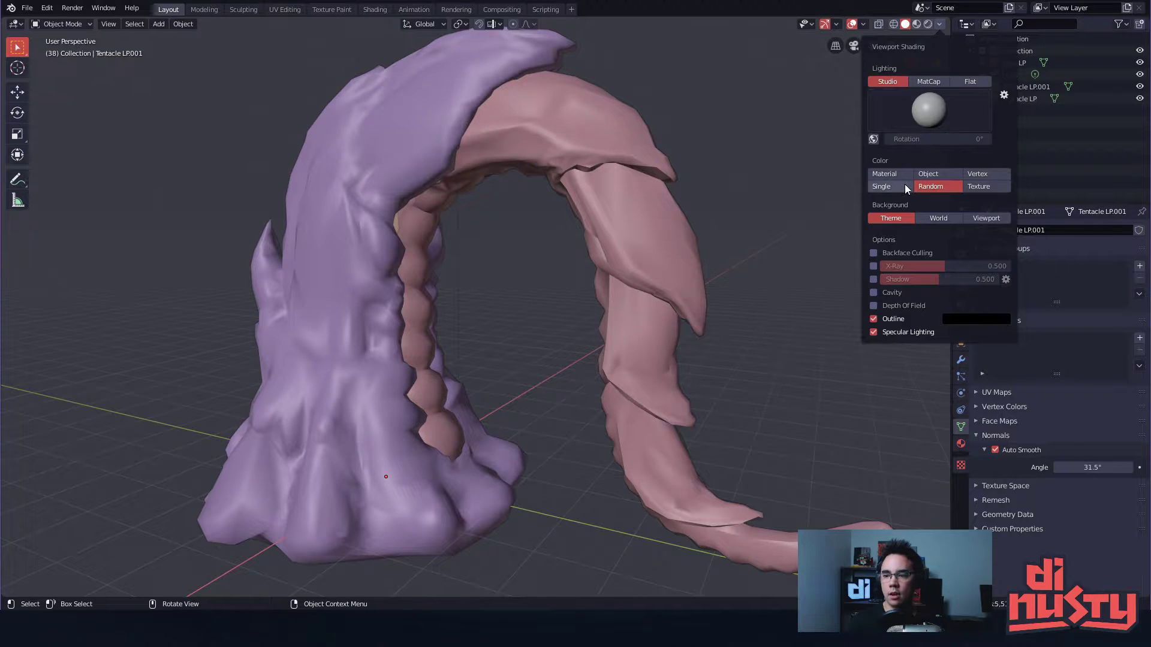
pyautogui.moveTo(698, 240)
pyautogui.mouseDown(button='middle')
pyautogui.moveTo(685, 217)
pyautogui.moveTo(693, 232)
pyautogui.mouseUp(button='middle')
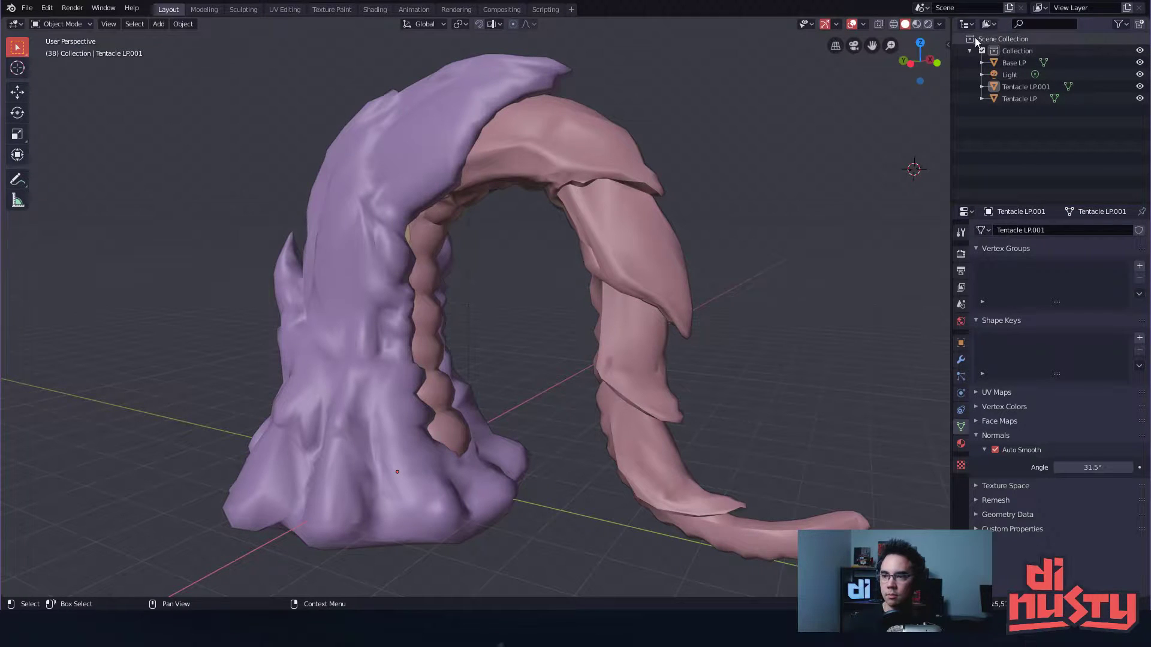
# - Switch the viewport shading color to Material and back to Random
pyautogui.click(939, 24)
pyautogui.click(939, 24)
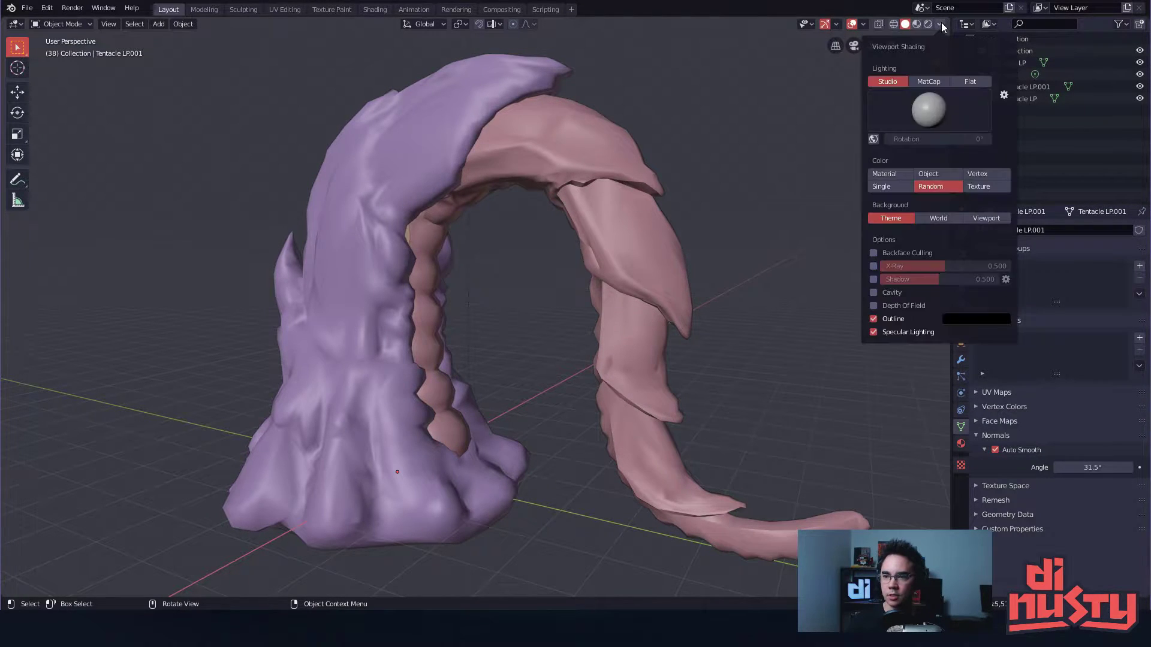
pyautogui.click(894, 174)
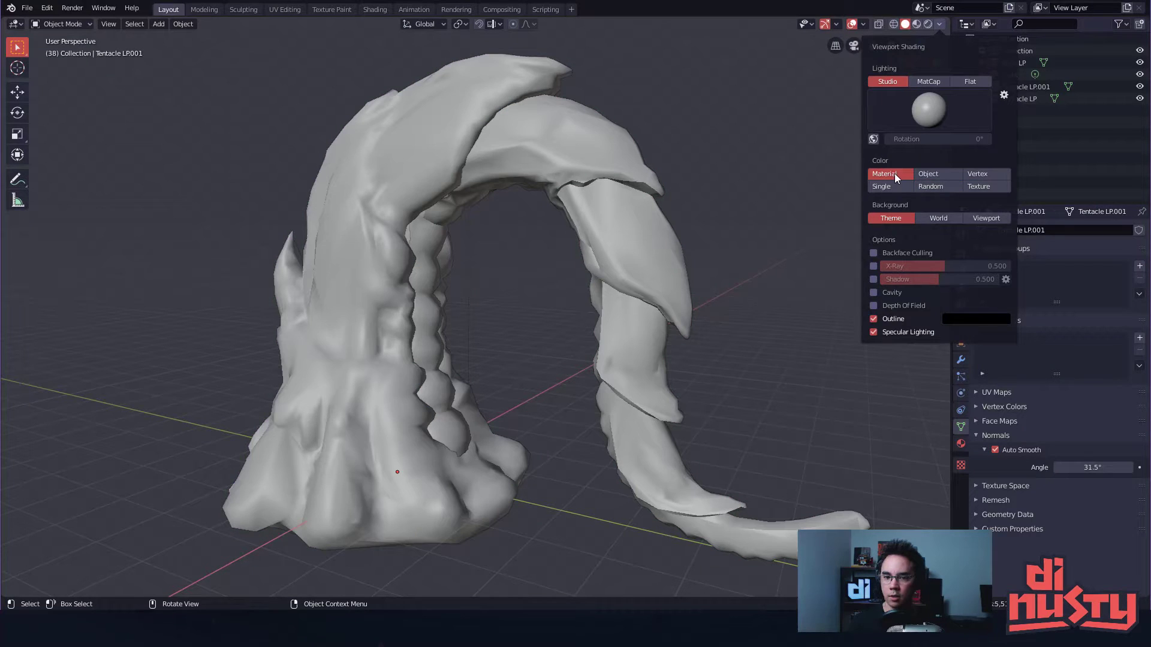
pyautogui.moveTo(731, 168)
pyautogui.mouseDown(button='middle')
pyautogui.moveTo(646, 176)
pyautogui.moveTo(765, 277)
pyautogui.moveTo(833, 135)
pyautogui.mouseUp(button='middle')
pyautogui.click(939, 24)
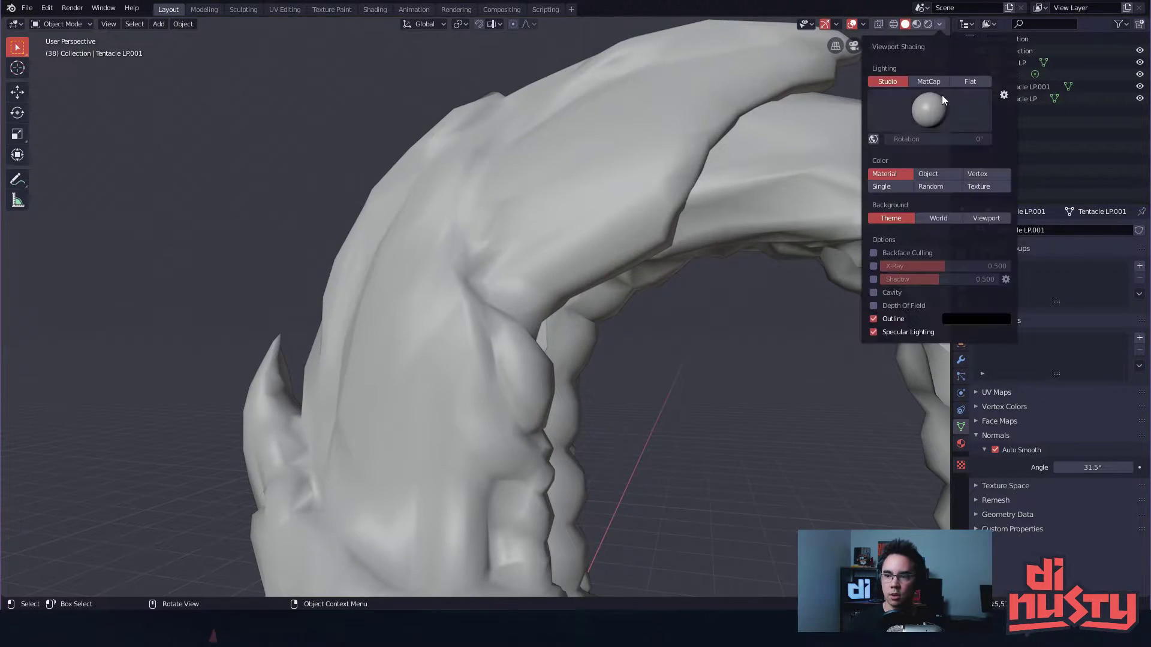
pyautogui.click(937, 187)
# - Temporarily hide the purple base mesh to examine the flat-shaded piece running behind the tentacle, and restore the base
pyautogui.moveTo(728, 248)
pyautogui.mouseDown(button='middle')
pyautogui.moveTo(742, 235)
pyautogui.moveTo(601, 231)
pyautogui.moveTo(598, 110)
pyautogui.moveTo(640, 158)
pyautogui.mouseUp(button='middle')
pyautogui.click(636, 156)
pyautogui.click(430, 222)
pyautogui.click(589, 185)
pyautogui.click(597, 168)
pyautogui.keyDown('alt'); pyautogui.keyDown('shift'); pyautogui.moveTo(508, 224); pyautogui.dragTo(524, 268); pyautogui.keyUp('shift'); pyautogui.keyUp('alt')
pyautogui.keyDown('ctrl'); pyautogui.moveTo(524, 271); pyautogui.dragTo(537, 189, button='middle'); pyautogui.keyUp('ctrl')
pyautogui.click(543, 310)
pyautogui.click(538, 189)
pyautogui.press('h')
pyautogui.moveTo(674, 232); pyautogui.dragTo(494, 204, button='middle')
pyautogui.click(489, 267)
pyautogui.click(634, 248)
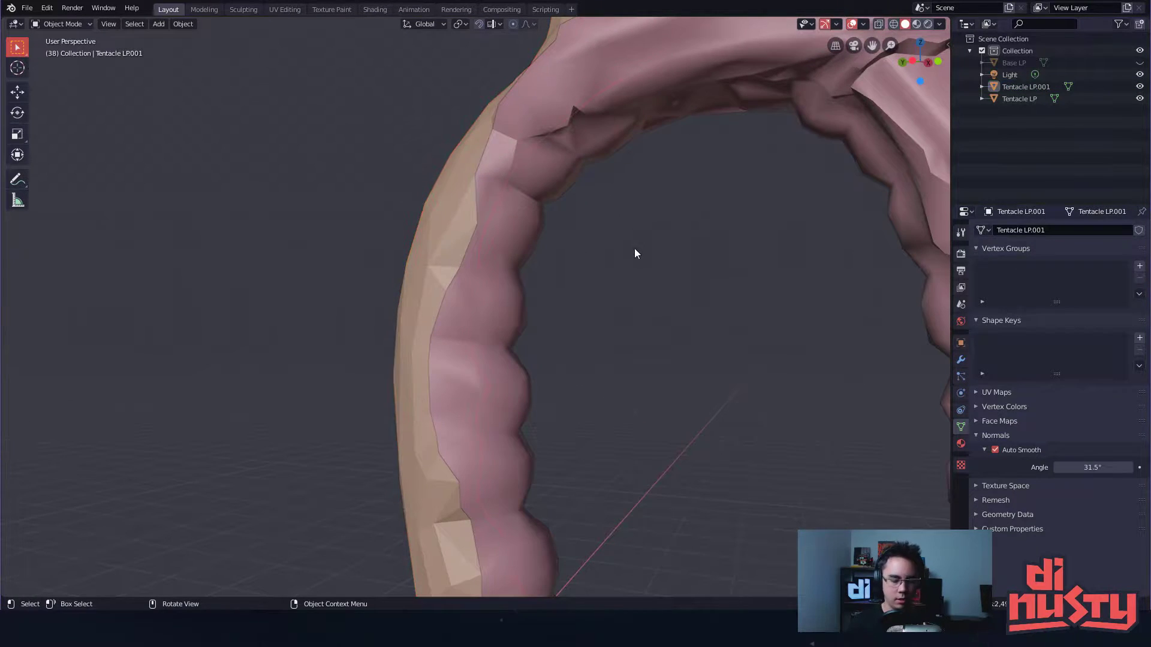
pyautogui.hotkey('alt', 'h')
# - Open the flat-shaded back piece Tentacle LP.001 in Edit Mode with circle select and clear its face selection
pyautogui.click(473, 212)
pyautogui.moveTo(494, 201)
pyautogui.mouseDown(button='middle')
pyautogui.moveTo(545, 259)
pyautogui.moveTo(466, 258)
pyautogui.moveTo(558, 279)
pyautogui.moveTo(527, 300)
pyautogui.moveTo(495, 283)
pyautogui.mouseUp(button='middle')
pyautogui.click(501, 269)
pyautogui.click(483, 269)
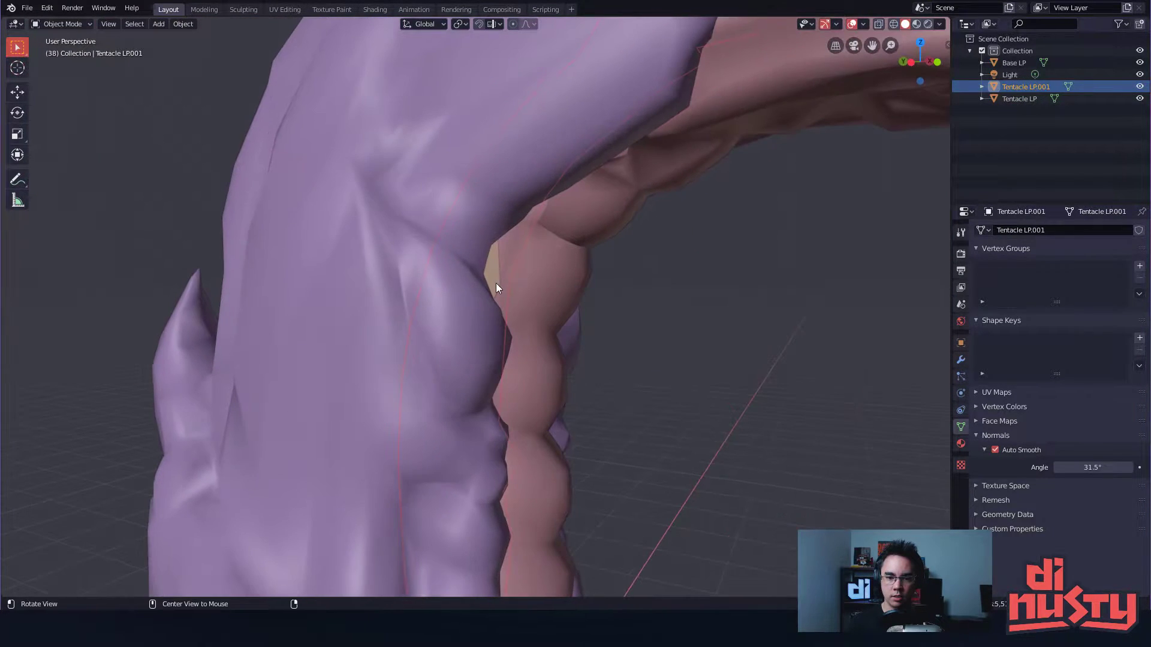
pyautogui.press('Tab')
pyautogui.press('c')
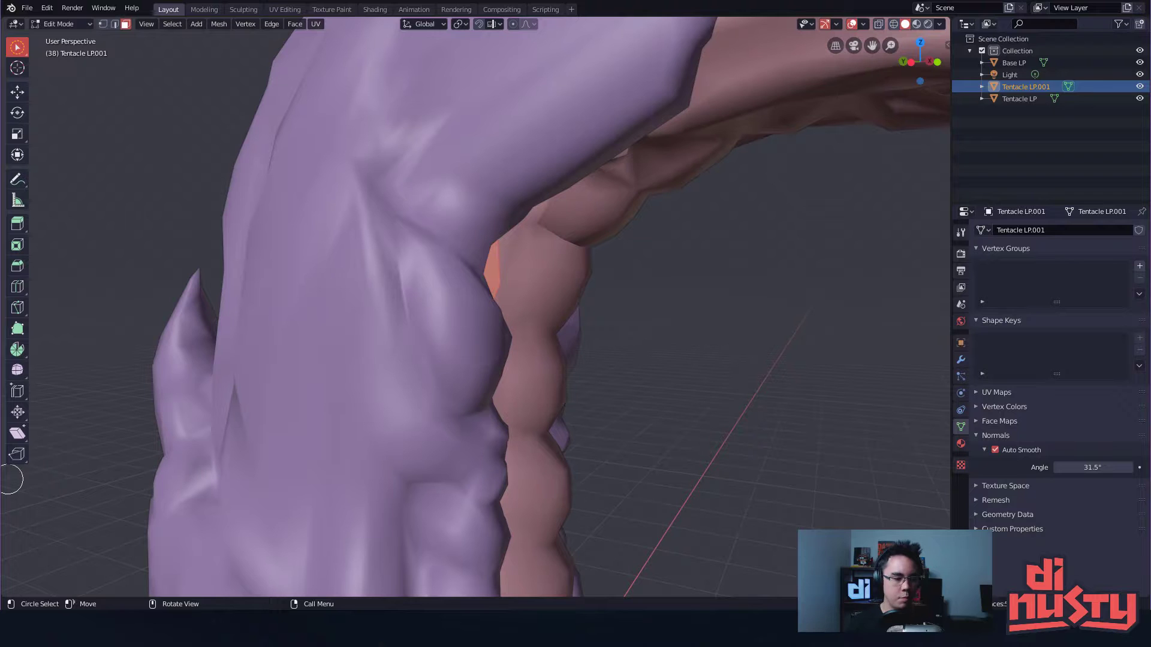
pyautogui.click(765, 325)
pyautogui.moveTo(515, 282); pyautogui.dragTo(642, 322, button='middle')
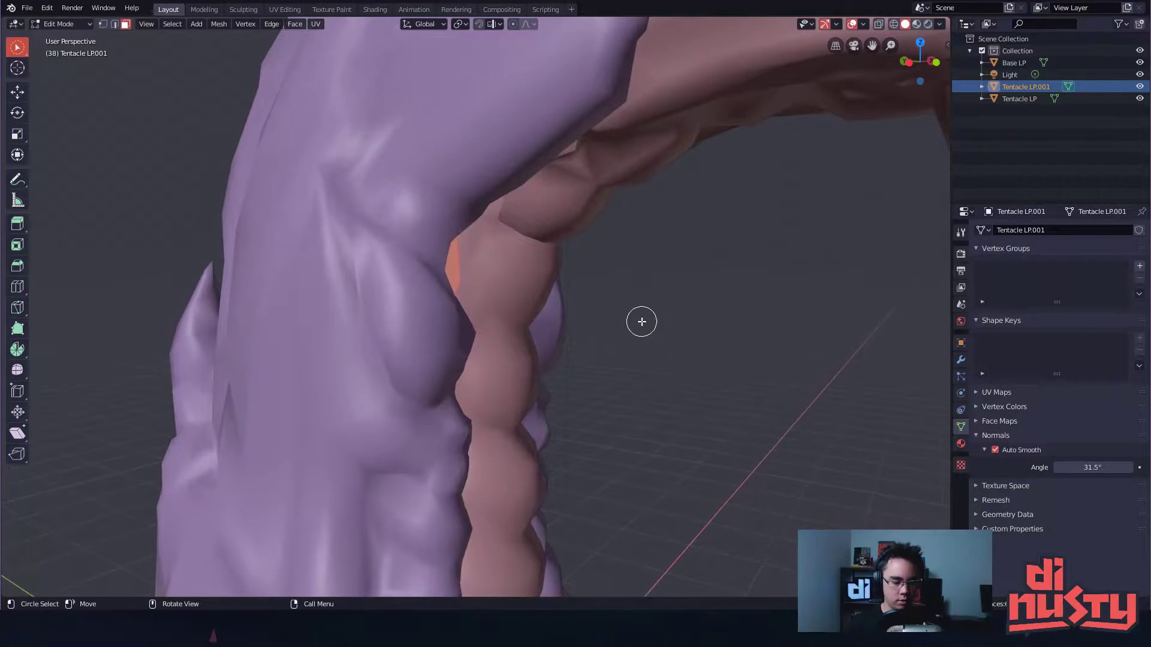
pyautogui.press('p')
pyautogui.click(637, 304)
pyautogui.moveTo(531, 274); pyautogui.dragTo(623, 303, button='middle')
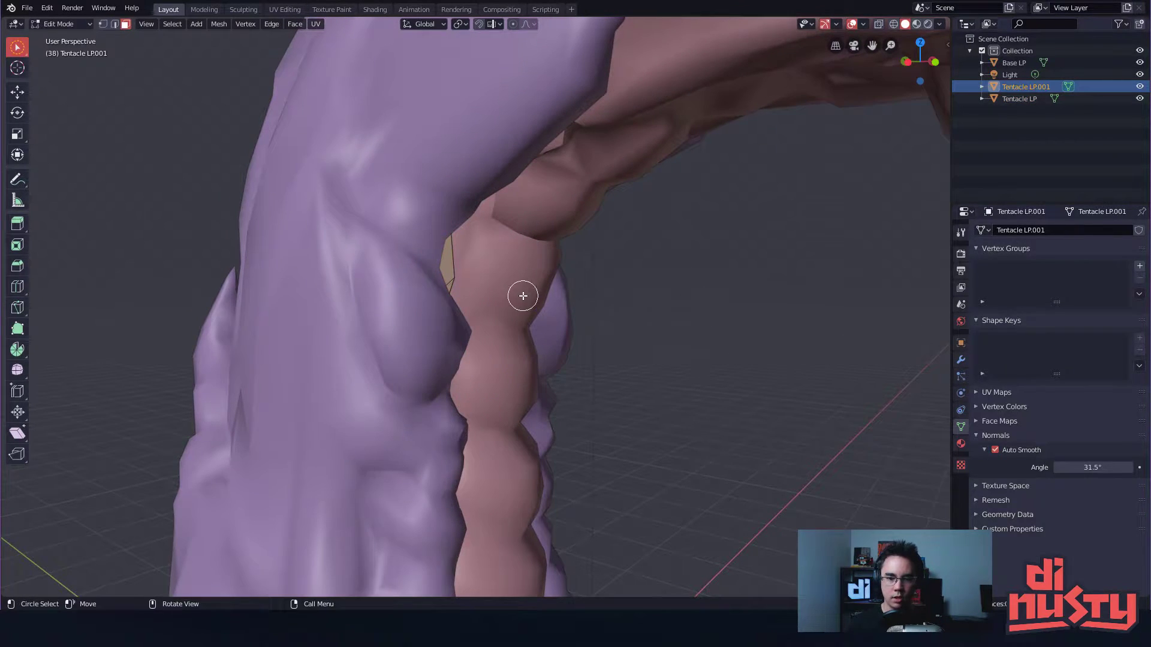
pyautogui.moveTo(470, 277); pyautogui.dragTo(673, 317, button='middle')
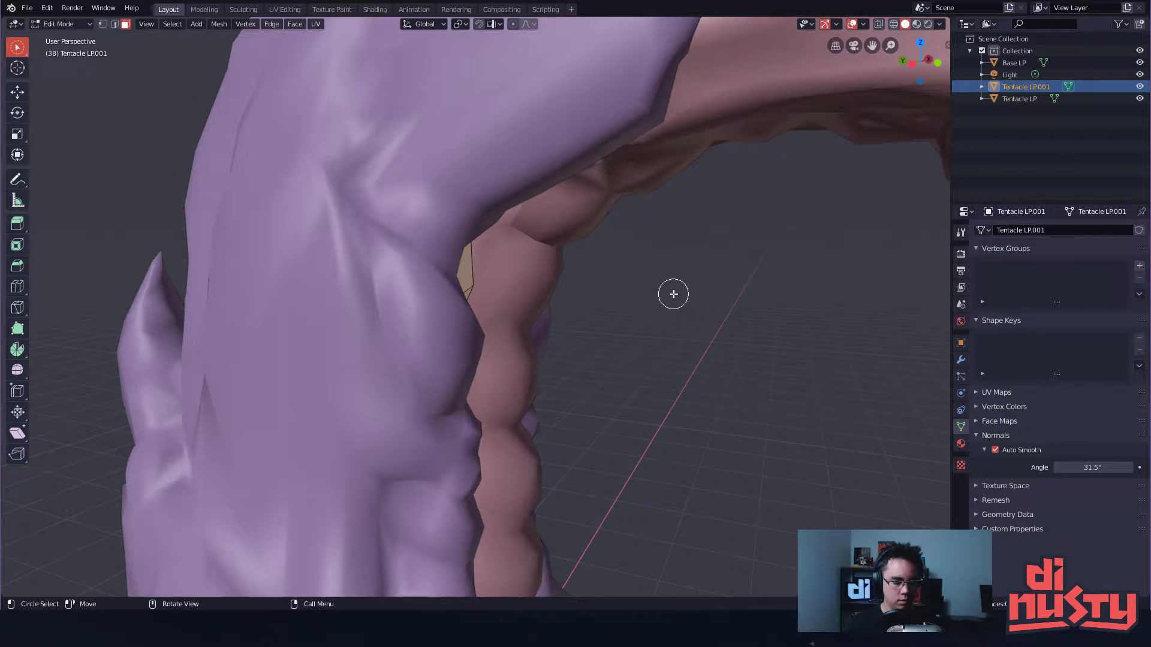
# - Circle-select the back piece's faces visible beside the base, isolate the piece, and separate those faces into their own object
pyautogui.press('KP_Divide')
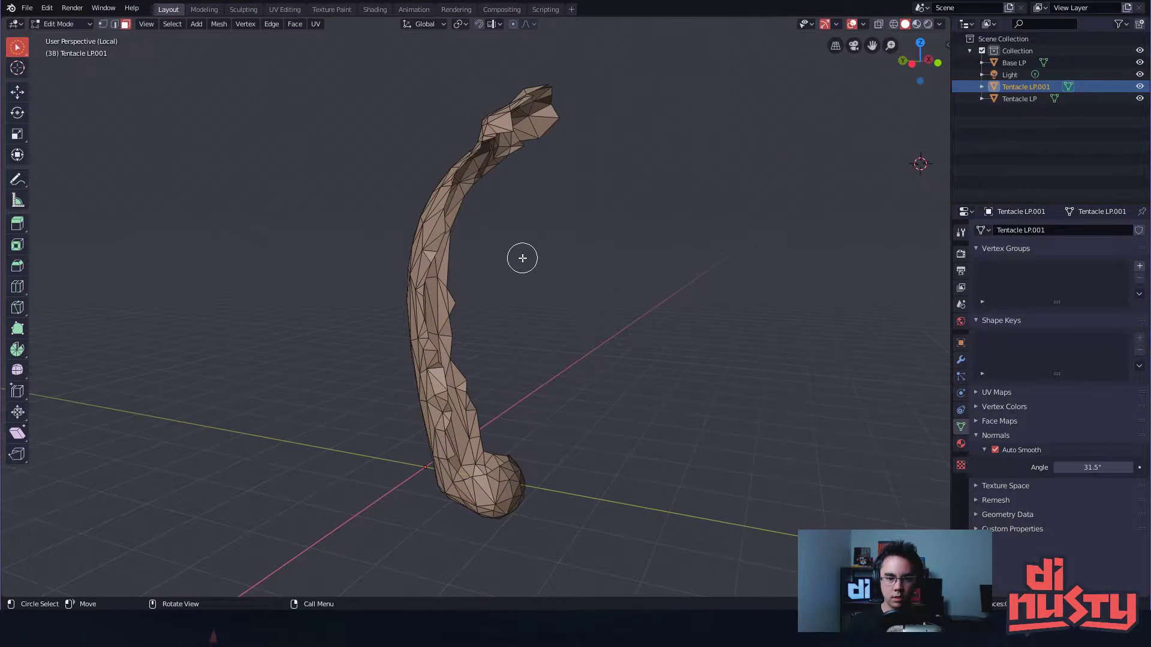
pyautogui.press('KP_Divide')
pyautogui.moveTo(514, 246); pyautogui.dragTo(475, 282)
pyautogui.press('KP_Divide')
pyautogui.press('x')
pyautogui.moveTo(634, 198); pyautogui.dragTo(614, 296, button='middle')
pyautogui.press('p')
pyautogui.click(606, 220)
pyautogui.moveTo(560, 249); pyautogui.dragTo(676, 264, button='middle')
pyautogui.press('Tab')
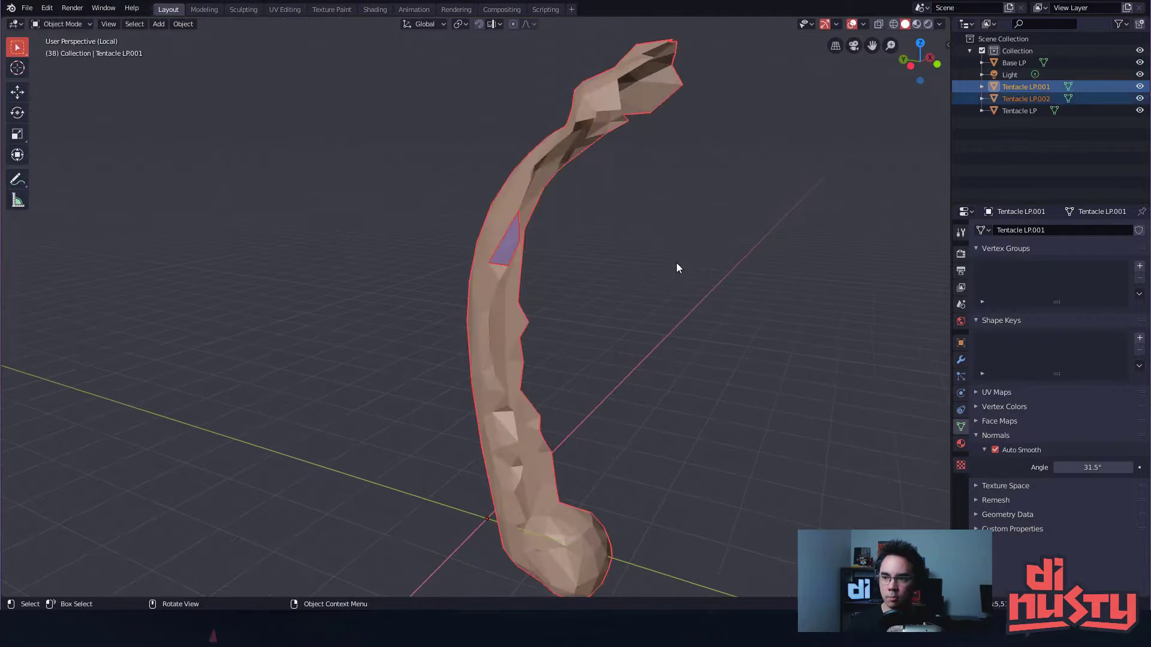
# - Isolate the separated faces together with the main tentacle and join them into the Tentacle LP object
pyautogui.click(614, 237)
pyautogui.click(517, 241)
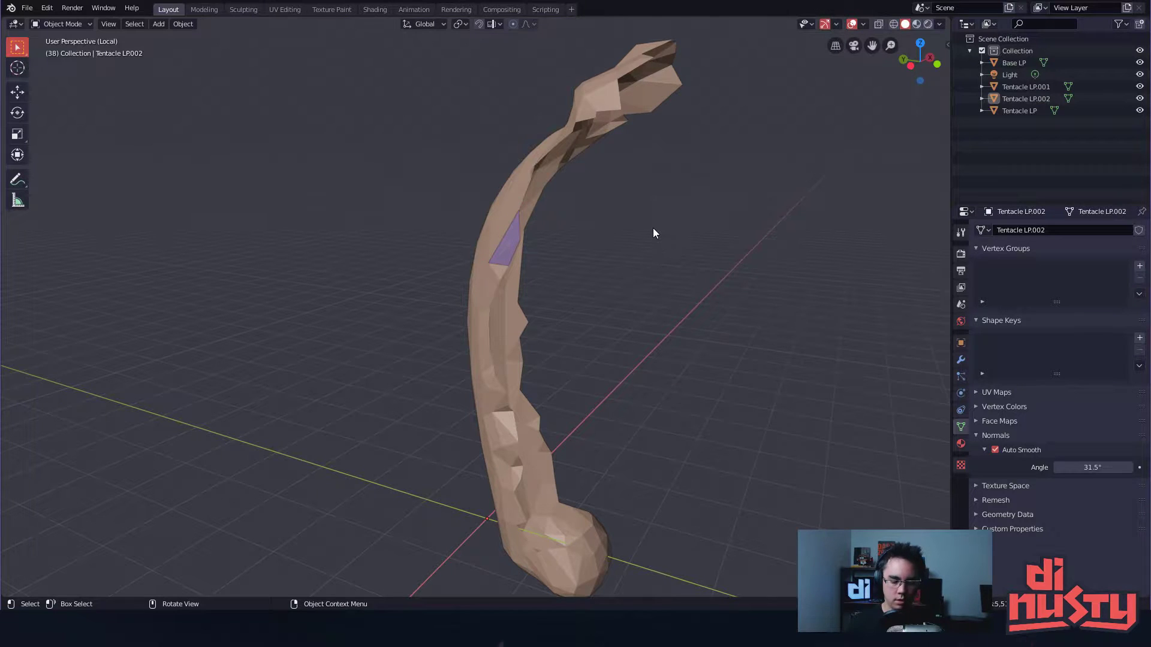
pyautogui.press('/')
pyautogui.click(478, 259)
pyautogui.keyDown('shift'); pyautogui.click(472, 263); pyautogui.keyUp('shift')
pyautogui.moveTo(575, 240)
pyautogui.mouseDown(button='middle')
pyautogui.moveTo(594, 233)
pyautogui.moveTo(598, 212)
pyautogui.moveTo(594, 238)
pyautogui.mouseUp(button='middle')
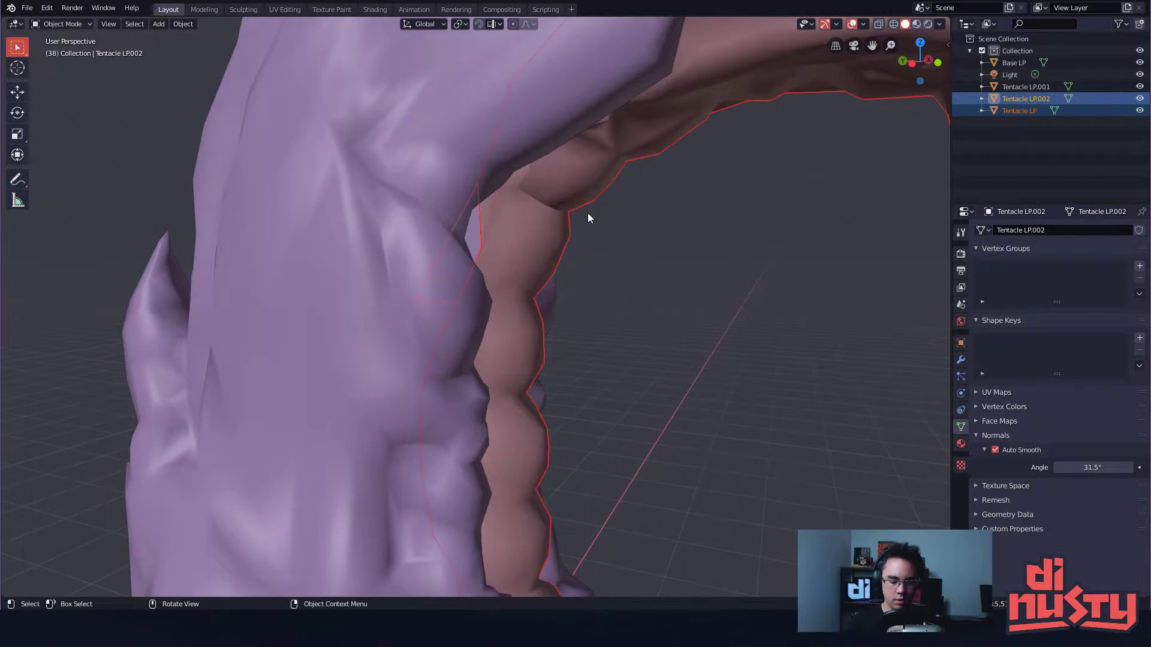
pyautogui.press('/')
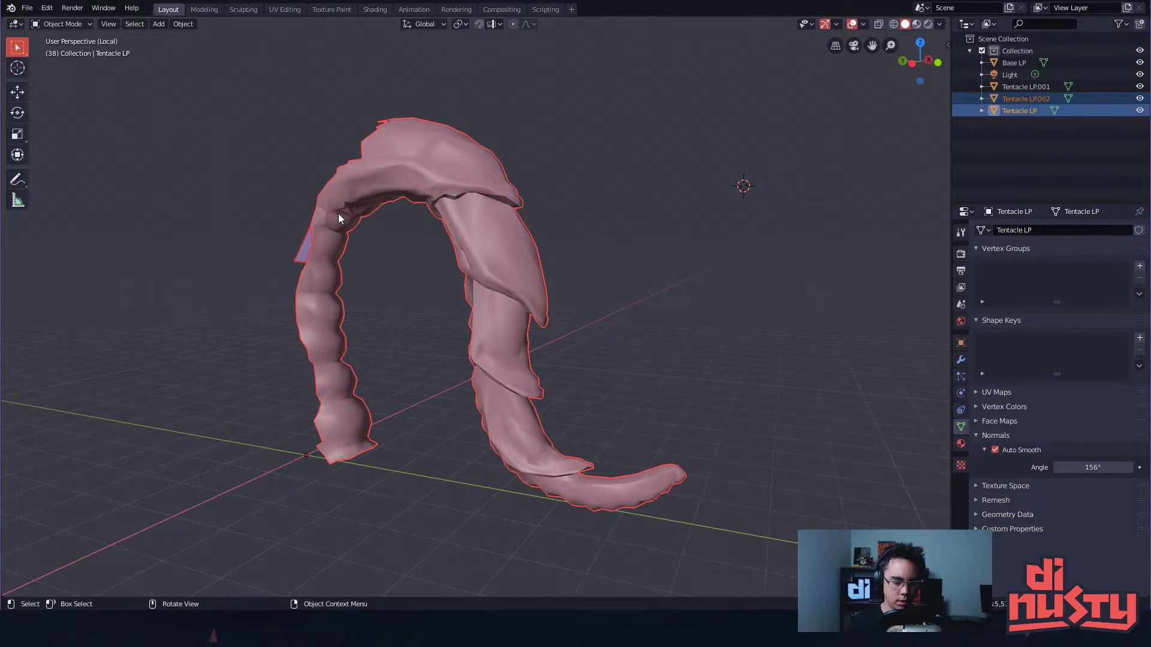
pyautogui.hotkey('ctrl', 'j')
# - Try to mirror the joined tentacle object
pyautogui.moveTo(338, 214); pyautogui.dragTo(455, 257, button='middle')
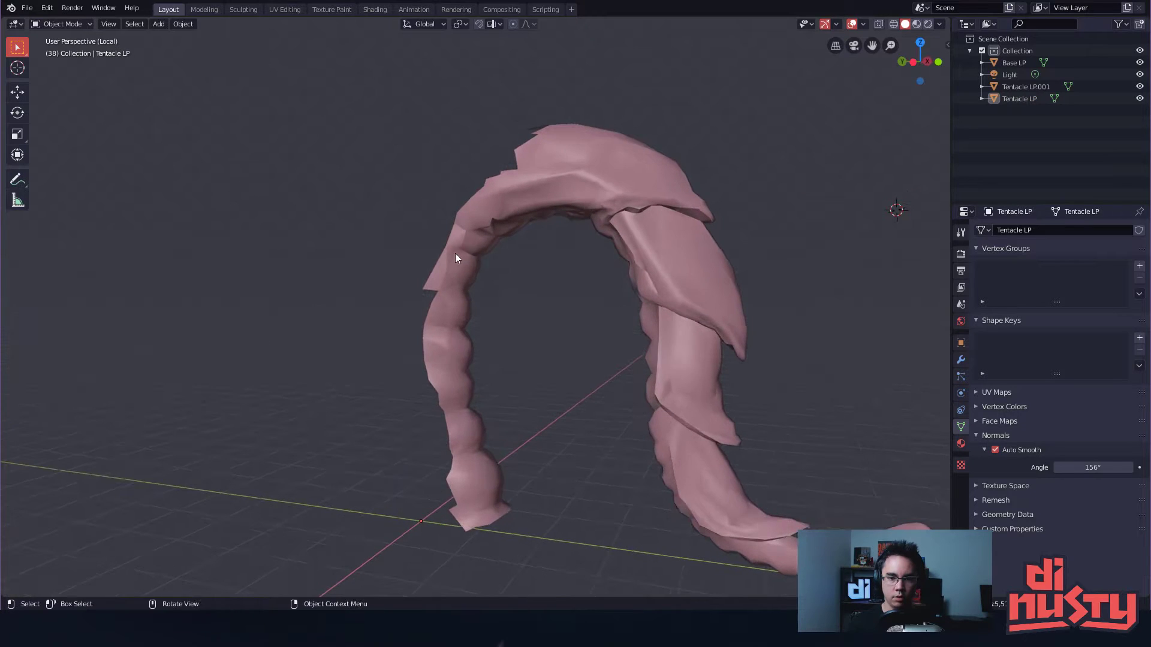
pyautogui.scroll(5, 538, 294)
pyautogui.moveTo(538, 289); pyautogui.dragTo(579, 166, button='middle')
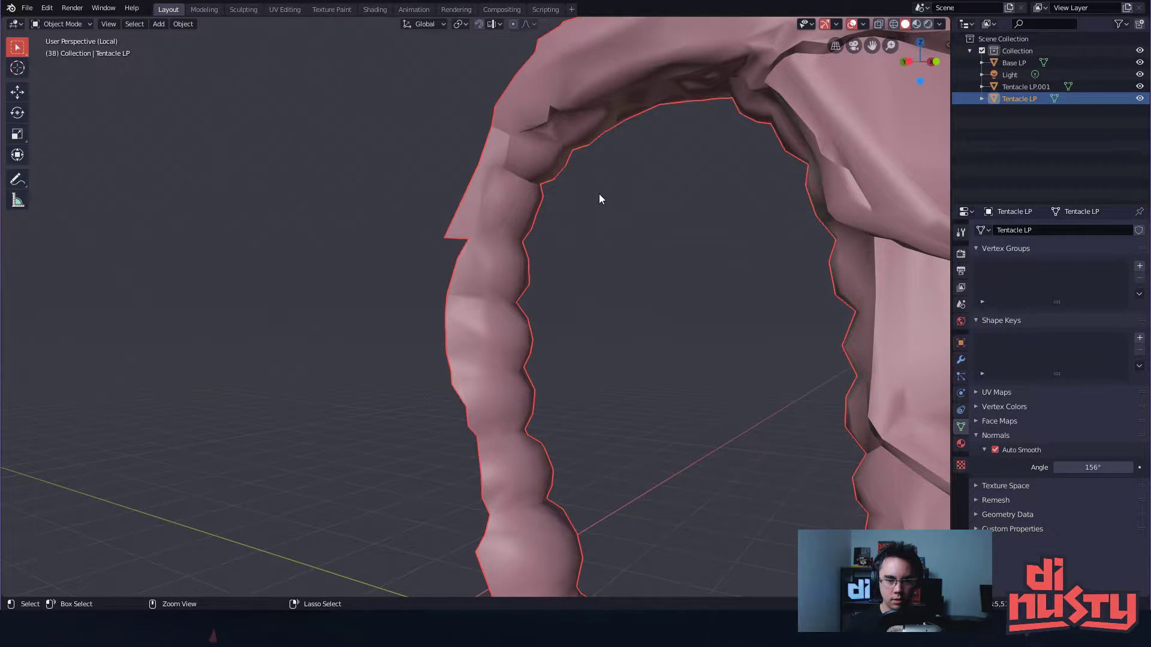
pyautogui.hotkey('ctrl', 'm')
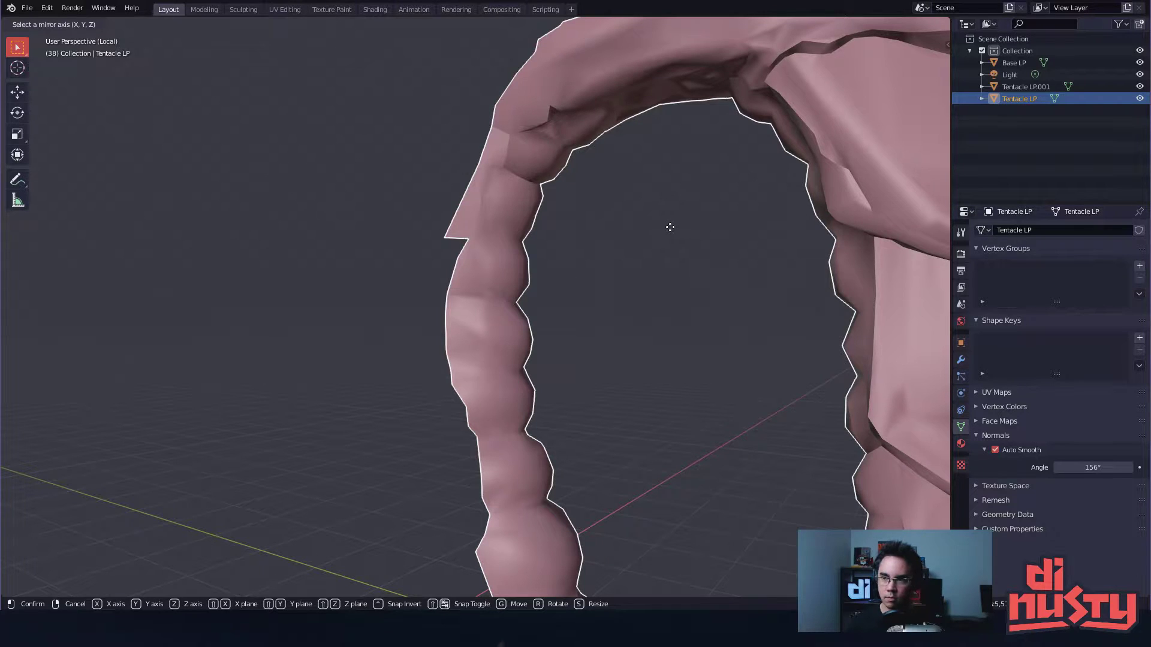
pyautogui.press('x')
pyautogui.scroll(-3, 587, 236)
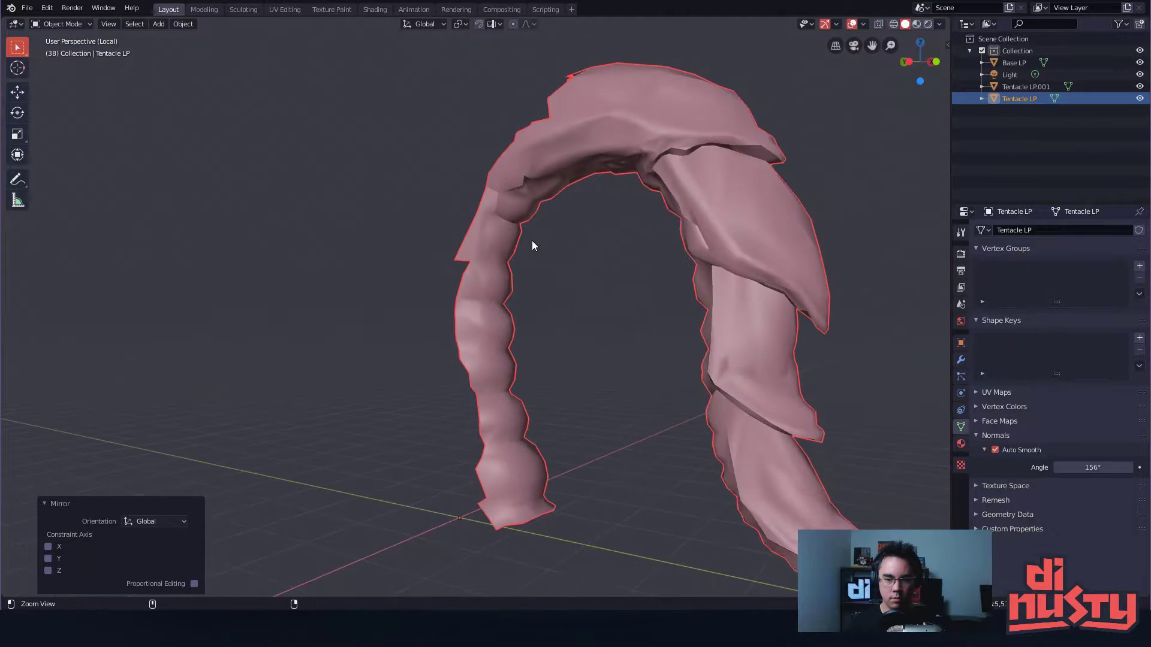
pyautogui.moveTo(562, 246); pyautogui.dragTo(637, 304, button='middle')
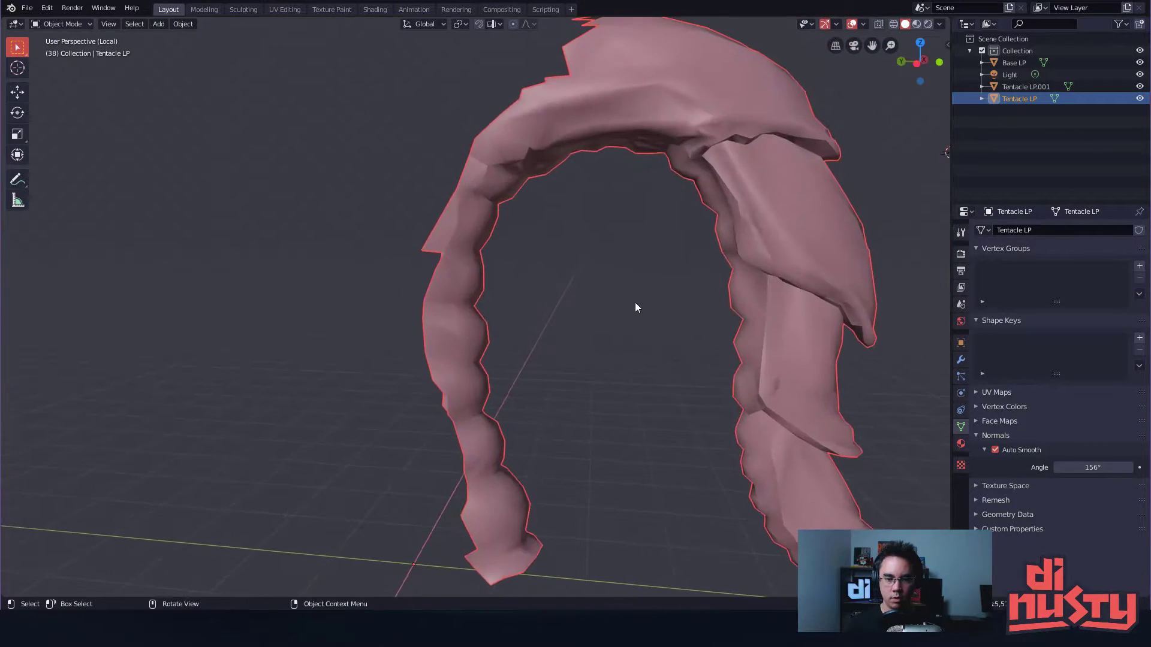
# - Open the joined tentacle in Edit Mode and examine the topology around the newly attached faces near the upper bend
pyautogui.press('Tab')
pyautogui.press('c')
pyautogui.press('Escape')
pyautogui.scroll(3, 551, 236)
pyautogui.keyDown('shift'); pyautogui.moveTo(549, 233); pyautogui.dragTo(579, 354, button='middle'); pyautogui.keyUp('shift')
pyautogui.moveTo(579, 353); pyautogui.dragTo(549, 312, button='middle')
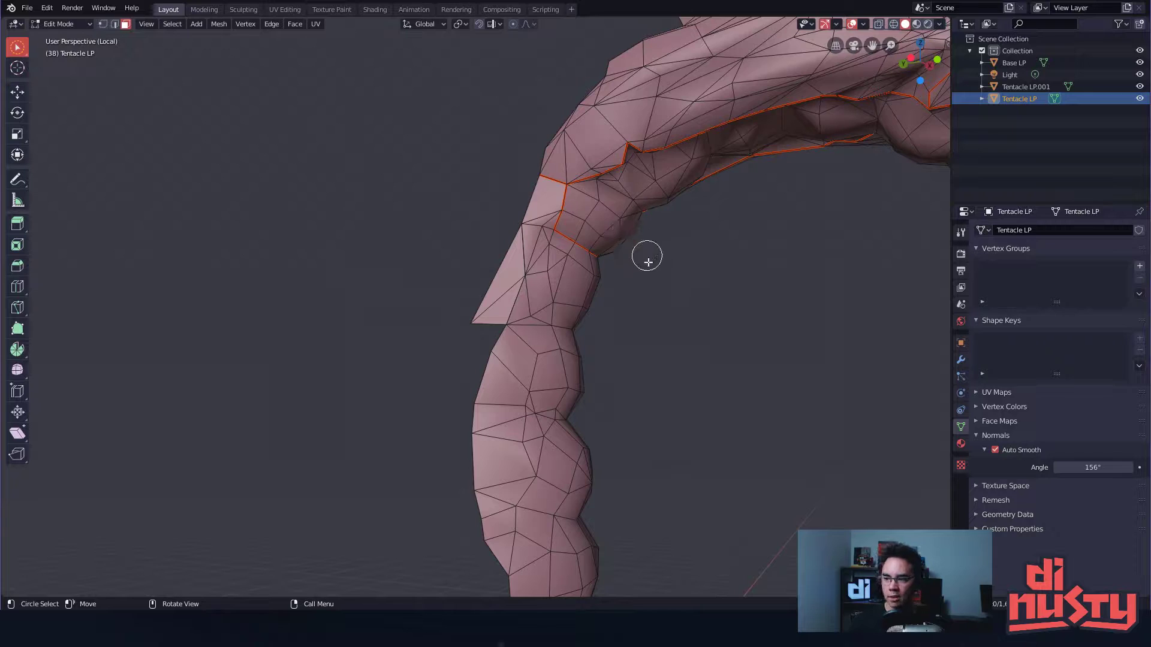
pyautogui.keyDown('shift'); pyautogui.moveTo(683, 301); pyautogui.dragTo(617, 321, button='middle'); pyautogui.keyUp('shift')
pyautogui.scroll(2, 575, 342)
pyautogui.keyDown('shift'); pyautogui.moveTo(527, 366); pyautogui.dragTo(459, 383, button='middle'); pyautogui.keyUp('shift')
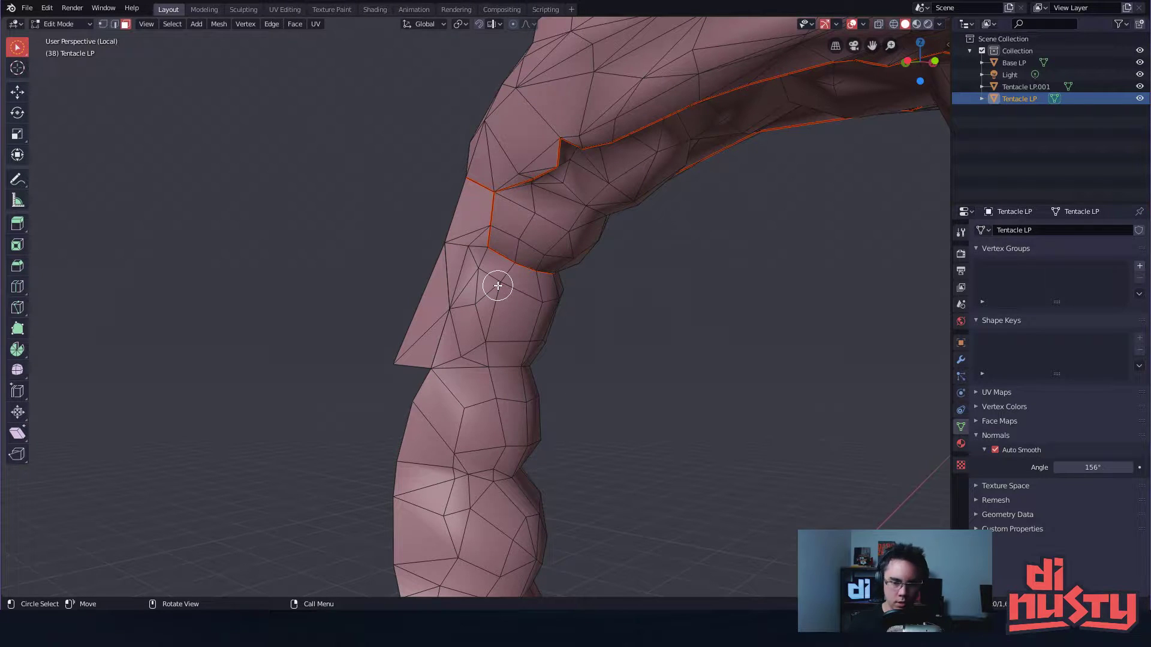
pyautogui.moveTo(491, 282); pyautogui.dragTo(565, 262, button='middle')
pyautogui.click(471, 293)
pyautogui.click(642, 307)
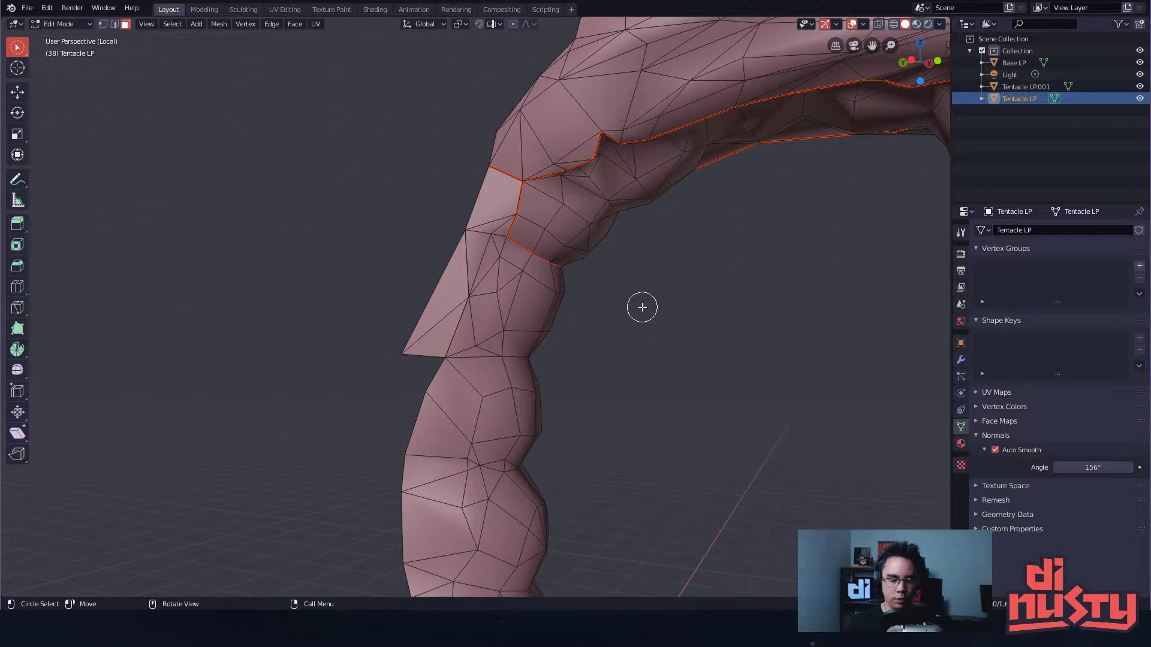
pyautogui.click(411, 322)
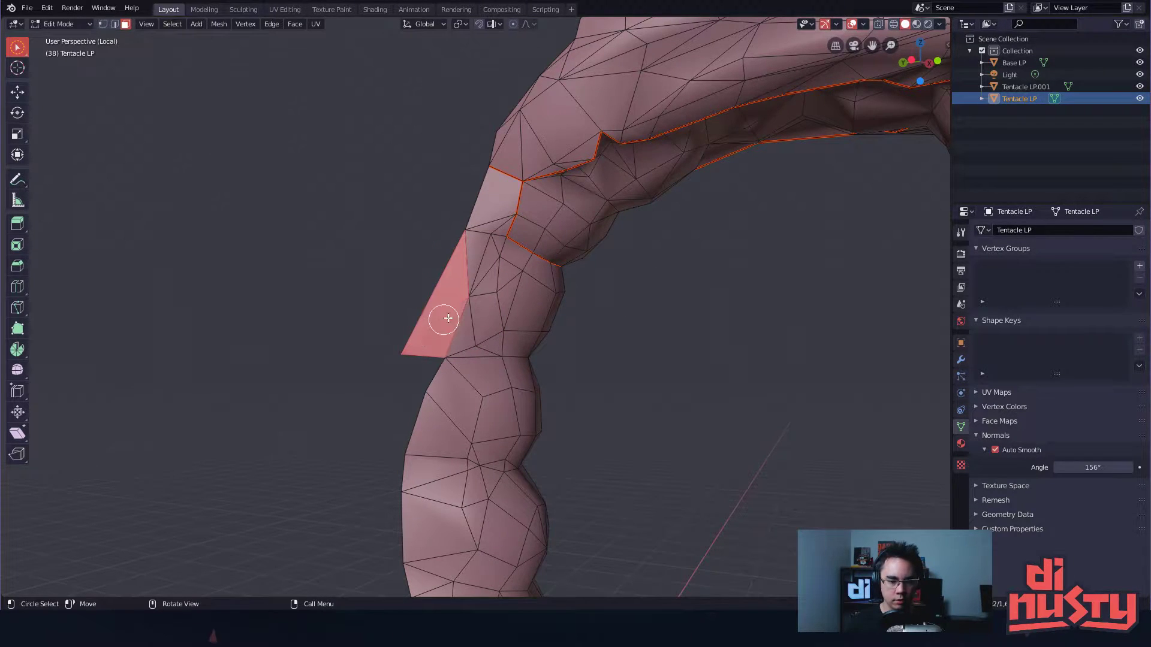
pyautogui.press('g')
pyautogui.rightClick(380, 323)
pyautogui.click(714, 355)
pyautogui.keyDown('ctrl'); pyautogui.keyDown('alt'); pyautogui.moveTo(683, 364); pyautogui.dragTo(615, 405); pyautogui.keyUp('alt'); pyautogui.keyUp('ctrl')
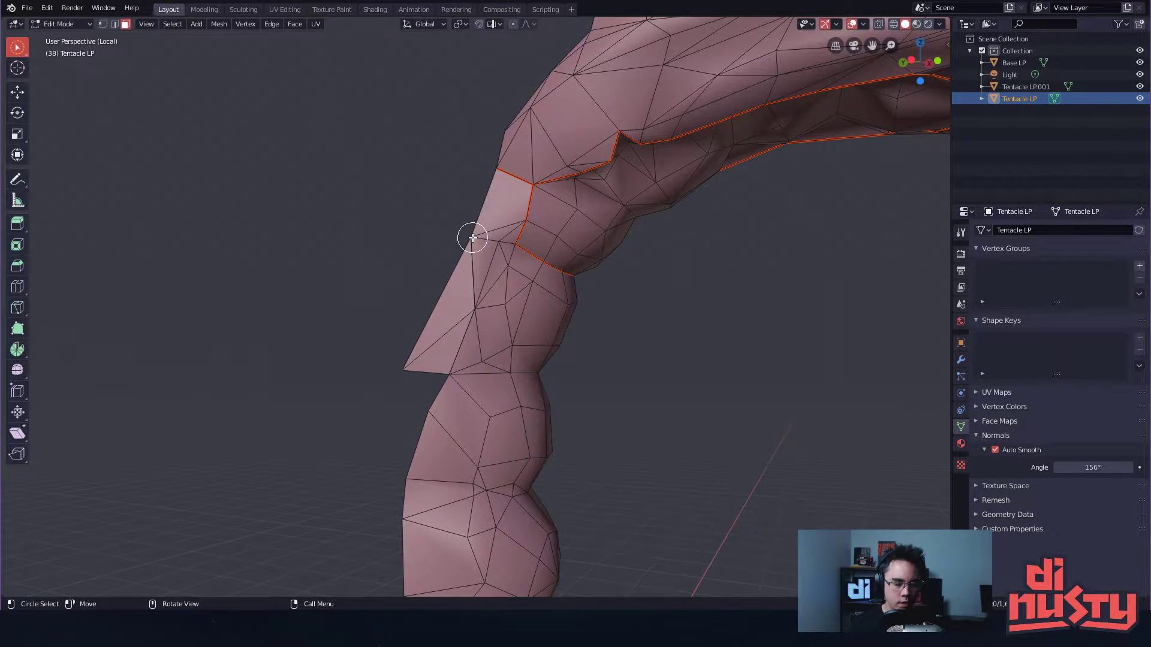
pyautogui.click(450, 319)
pyautogui.keyDown('shift'); pyautogui.moveTo(657, 352); pyautogui.dragTo(670, 335, button='middle'); pyautogui.keyUp('shift')
pyautogui.click(660, 350)
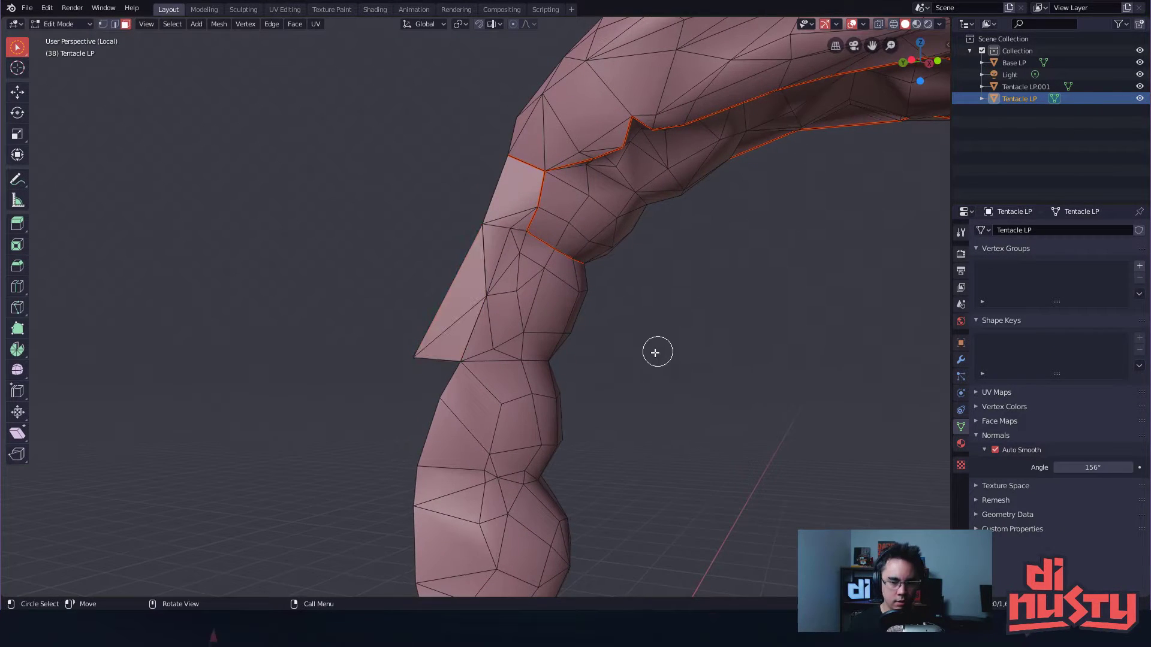
# - Try pulling the two protruding faces below the upper bend away from the tentacle, and undo the move
pyautogui.click(431, 323)
pyautogui.press('g')
pyautogui.click(363, 315)
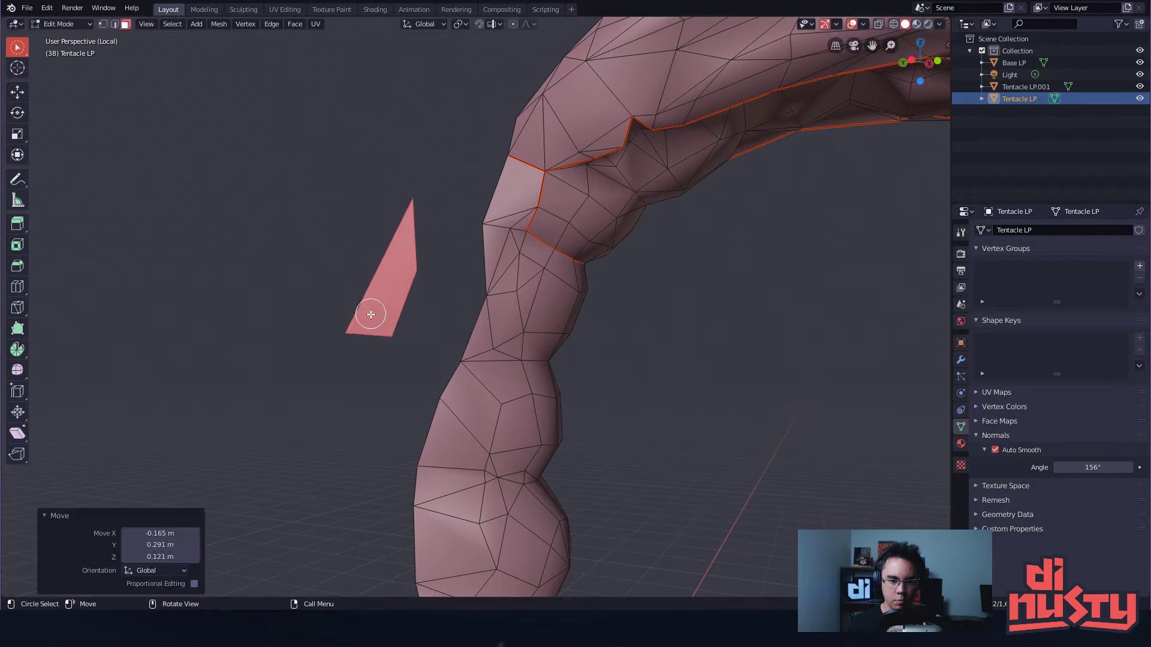
pyautogui.hotkey('ctrl', 'z')
pyautogui.hotkey('ctrl', 'z')
pyautogui.click(502, 296)
pyautogui.click(662, 326)
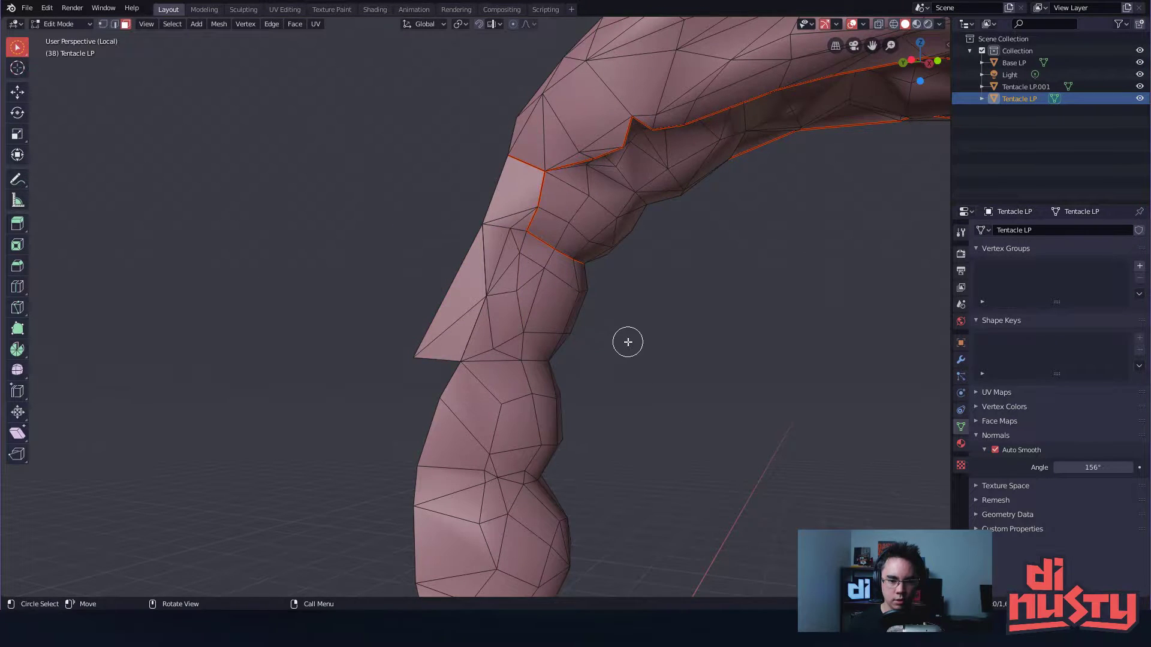
# - Select the entire tentacle mesh and merge its overlapping vertices by distance
pyautogui.moveTo(628, 342); pyautogui.dragTo(670, 343, button='middle')
pyautogui.press('Tab')
pyautogui.press('Tab')
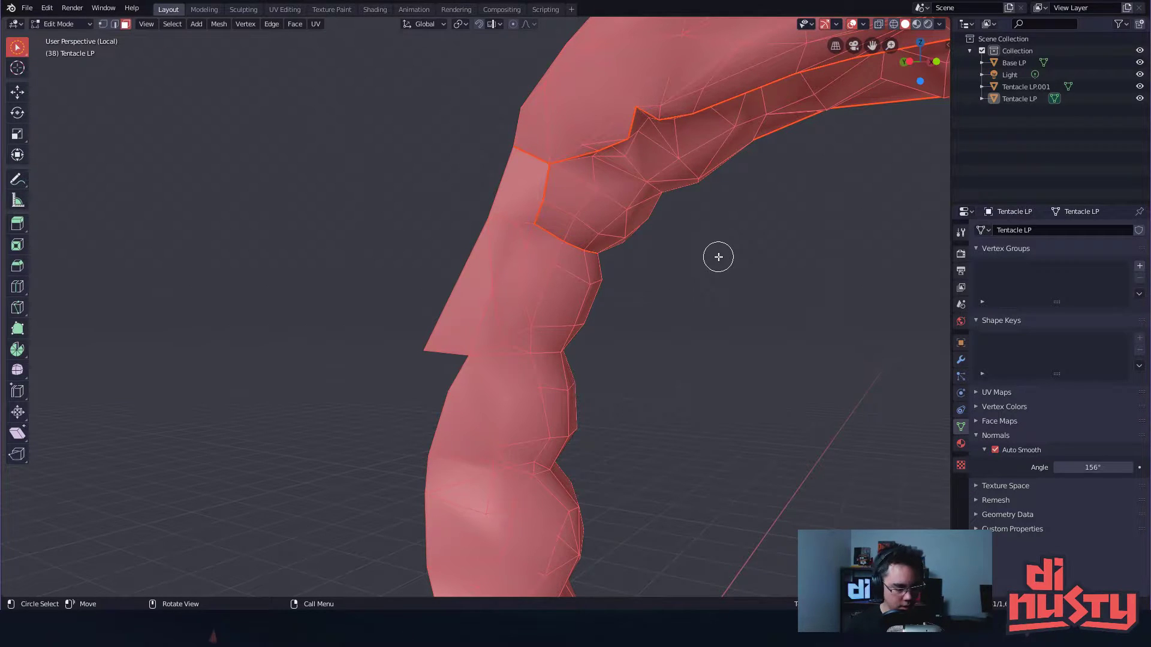
pyautogui.press('m')
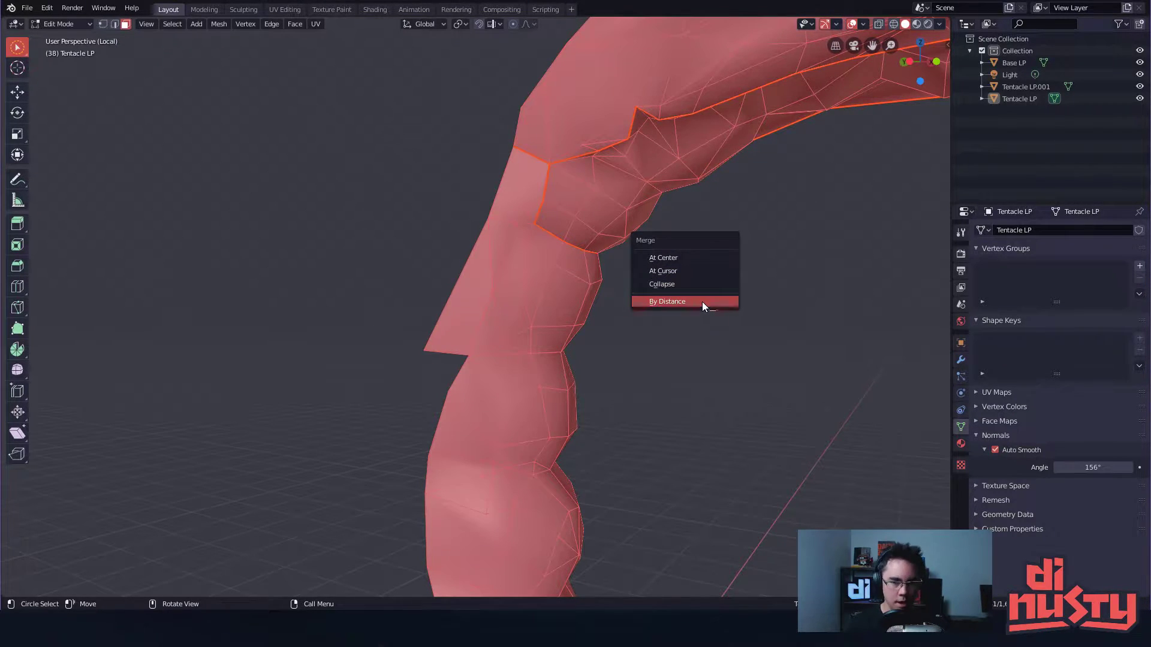
pyautogui.click(677, 304)
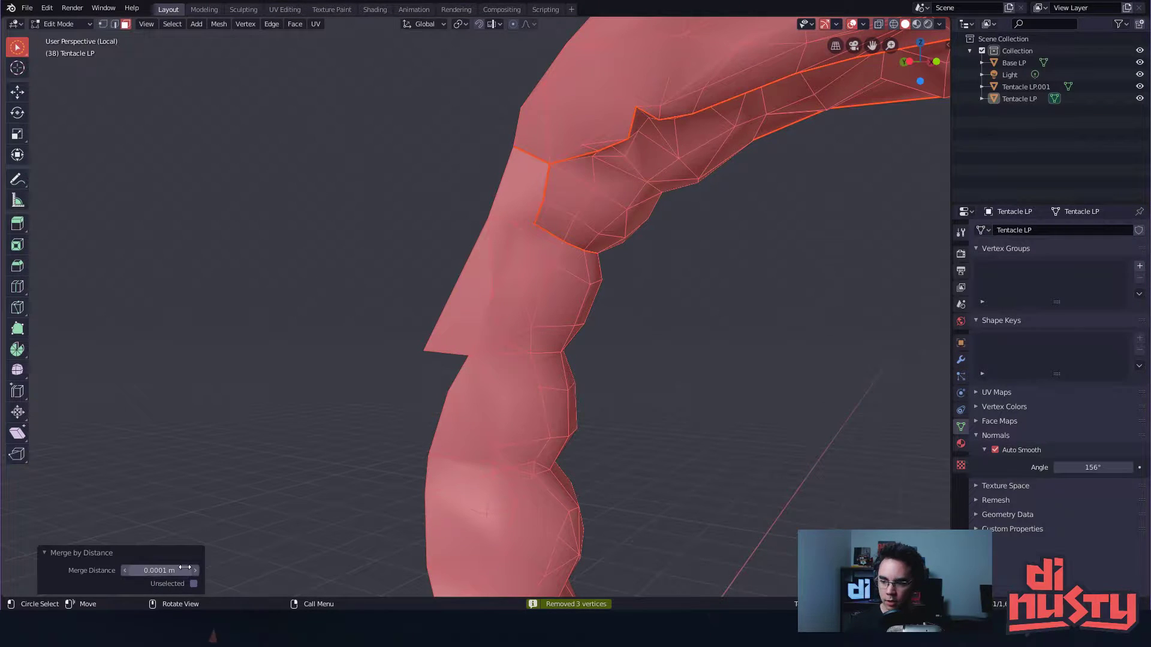
# - Test whether the protruding faces are attached to the tentacle by starting a move and cancelling it
pyautogui.click(362, 358)
pyautogui.click(473, 296)
pyautogui.press('g')
pyautogui.rightClick(348, 345)
pyautogui.click(696, 372)
pyautogui.moveTo(662, 377); pyautogui.dragTo(632, 351, button='middle')
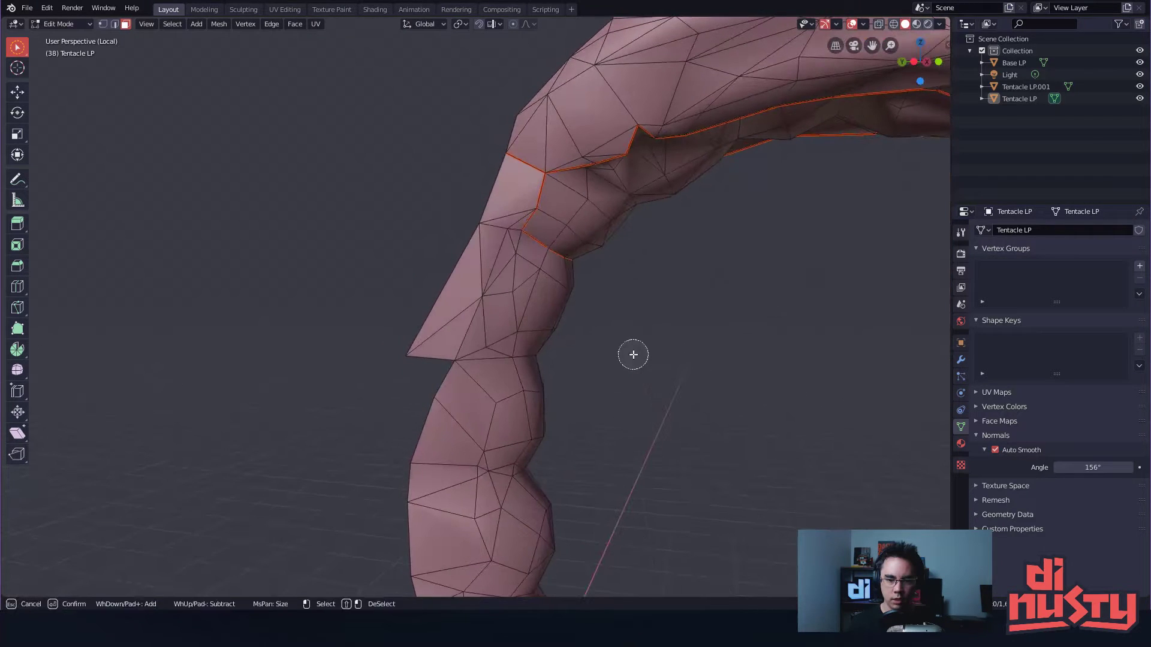
# - Try clearing the sharp marking on the edges joining the protruding faces to the tentacle, and undo it
pyautogui.press('Tab')
pyautogui.press('Tab')
pyautogui.moveTo(553, 329); pyautogui.dragTo(537, 308, button='middle')
pyautogui.press('Tab')
pyautogui.press('Tab')
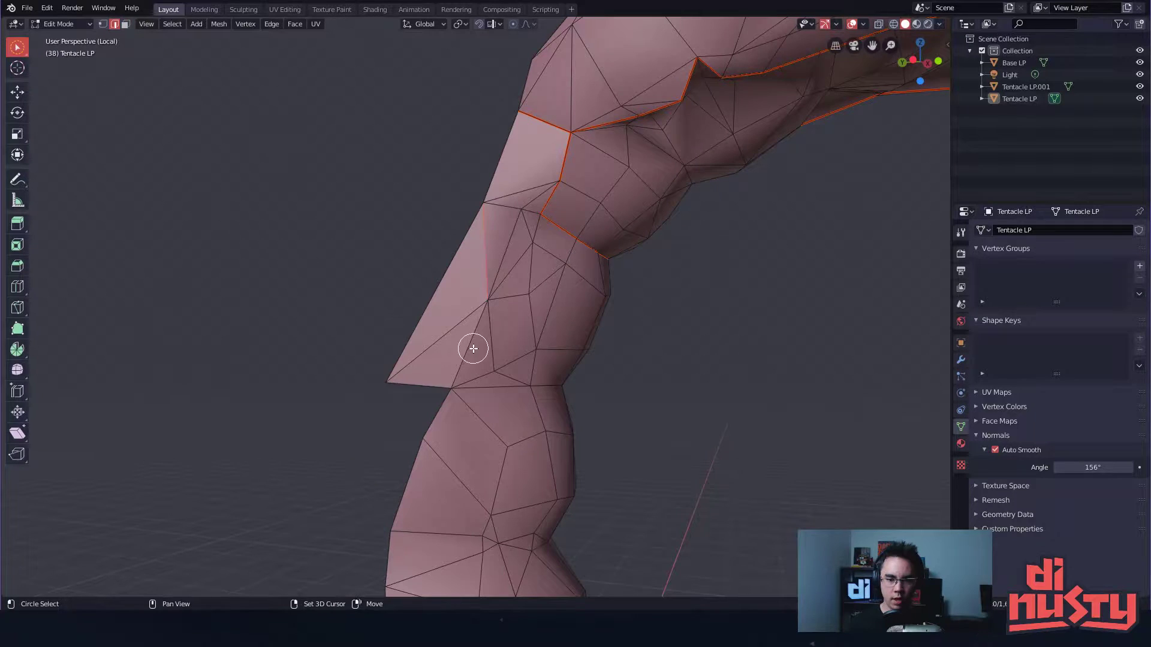
pyautogui.rightClick(491, 364)
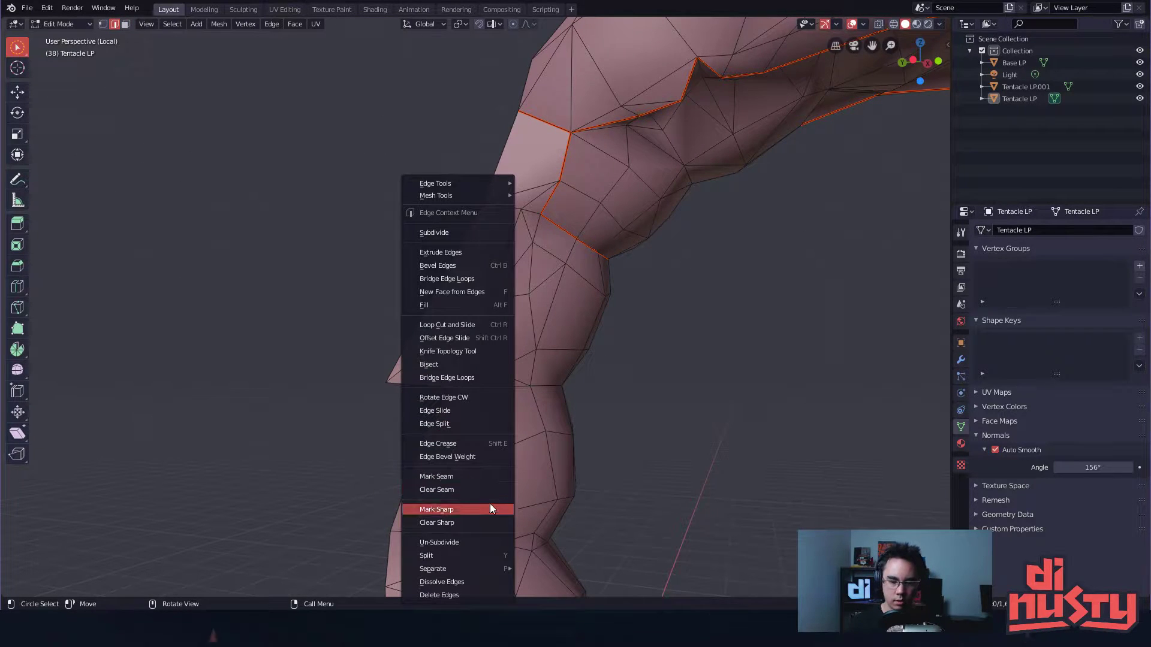
pyautogui.click(484, 519)
pyautogui.hotkey('ctrl', 'z')
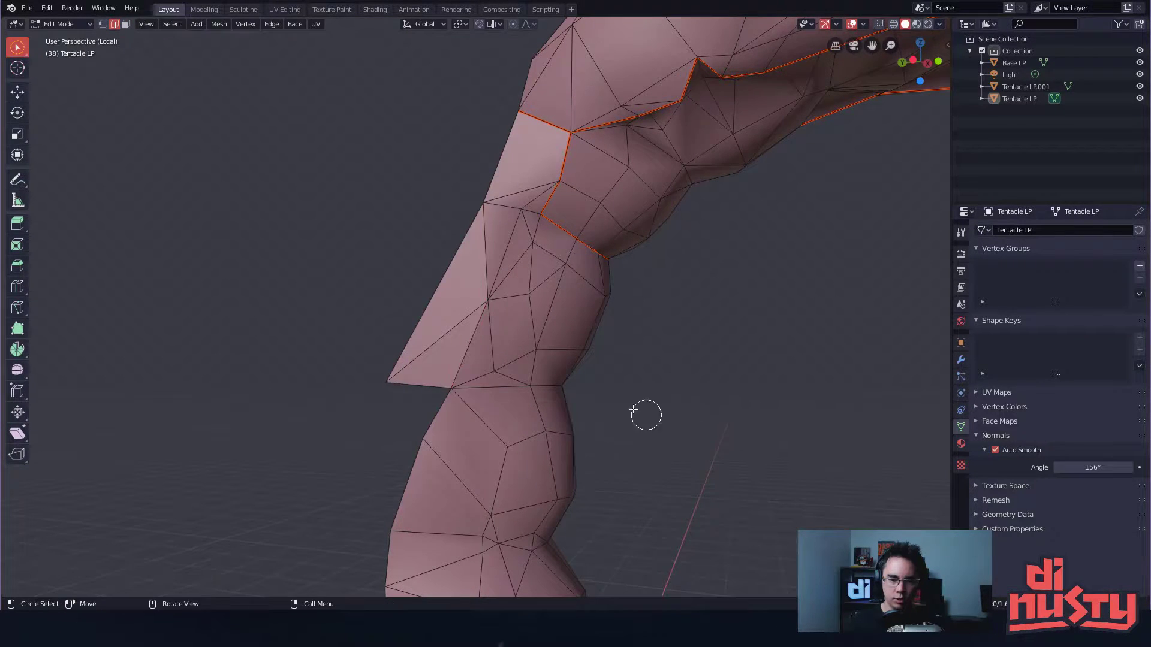
pyautogui.rightClick(470, 339)
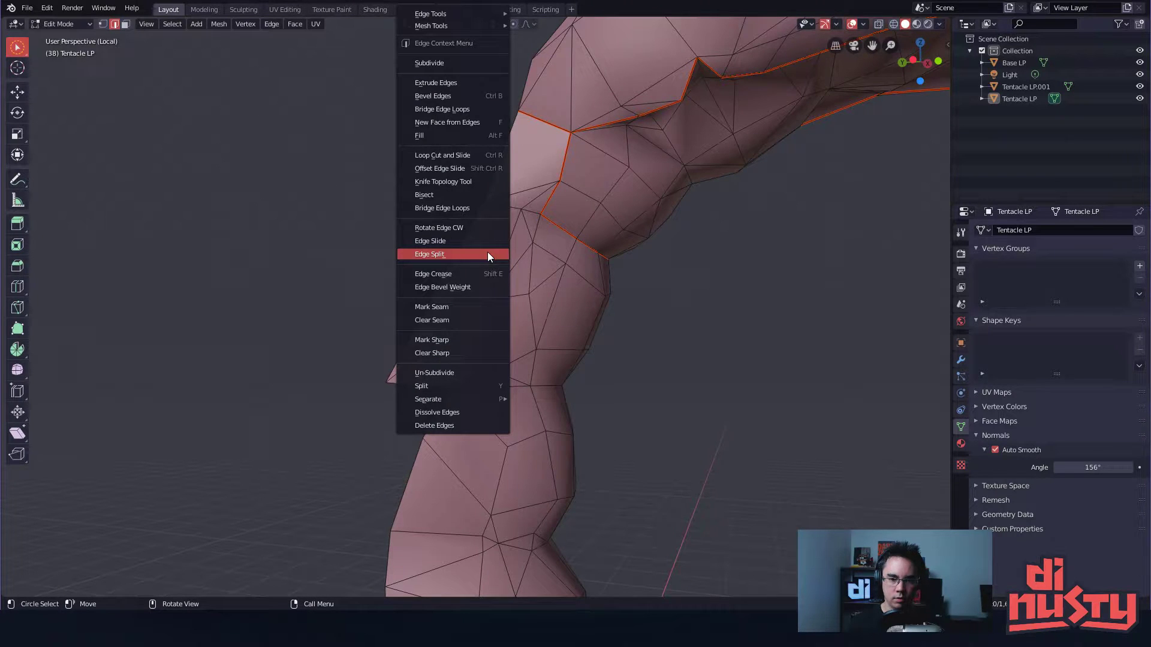
# - Select the protruding faces and their neighbours below the upper bend and shade them smooth
pyautogui.press('3')
pyautogui.moveTo(482, 257); pyautogui.dragTo(480, 272)
pyautogui.rightClick(466, 317)
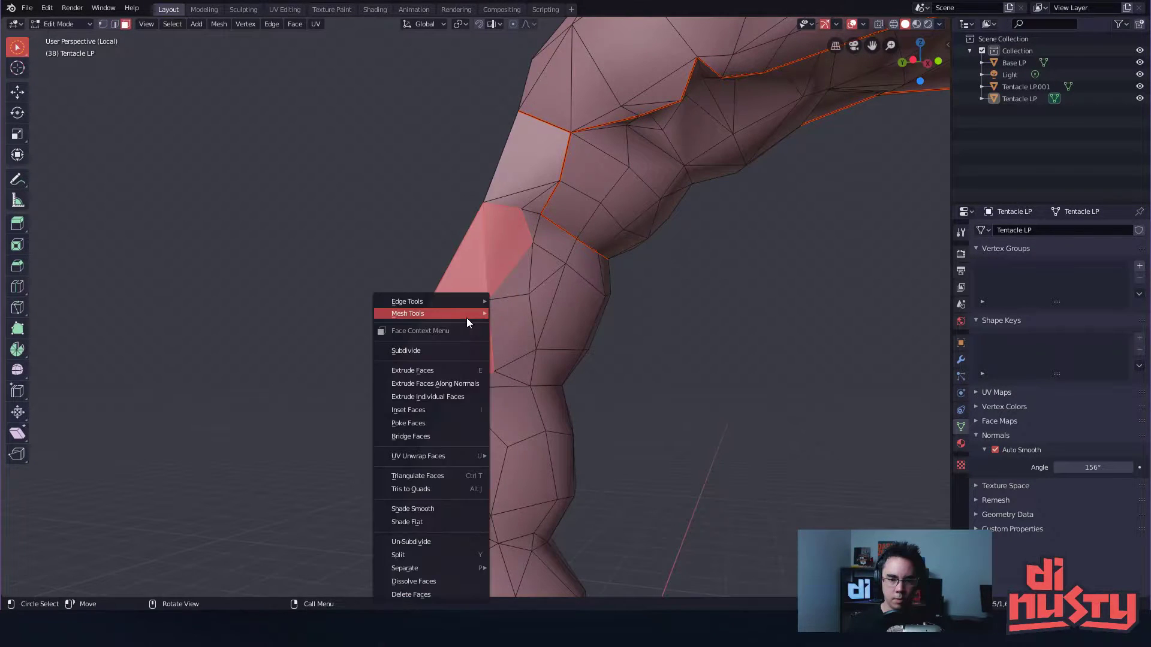
pyautogui.click(453, 508)
pyautogui.hotkey('alt', 'a')
pyautogui.press('Tab')
pyautogui.press('Tab')
pyautogui.moveTo(730, 439); pyautogui.dragTo(658, 377, button='middle')
# - Switch to the UV Editing workspace, widen the UV editor and frame the tentacle's whole UV layout
pyautogui.click(284, 11)
pyautogui.moveTo(575, 96); pyautogui.dragTo(650, 272, button='middle')
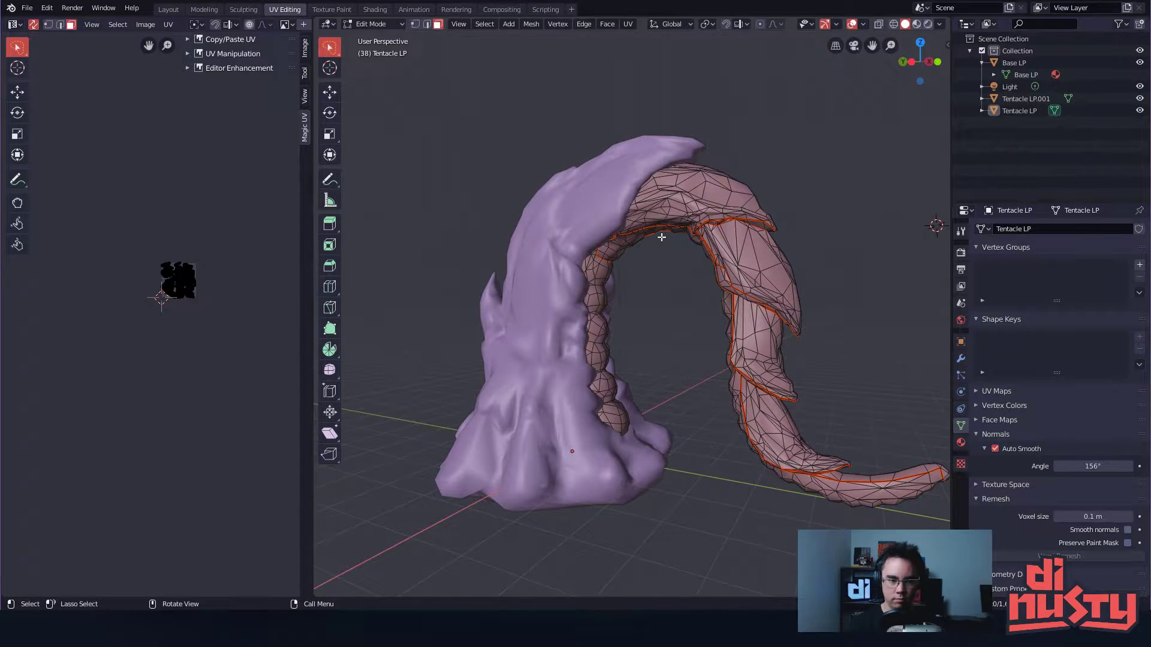
pyautogui.keyDown('ctrl'); pyautogui.moveTo(201, 270); pyautogui.dragTo(267, 369, button='middle'); pyautogui.keyUp('ctrl')
pyautogui.keyDown('ctrl'); pyautogui.moveTo(192, 330); pyautogui.dragTo(157, 371, button='middle'); pyautogui.keyUp('ctrl')
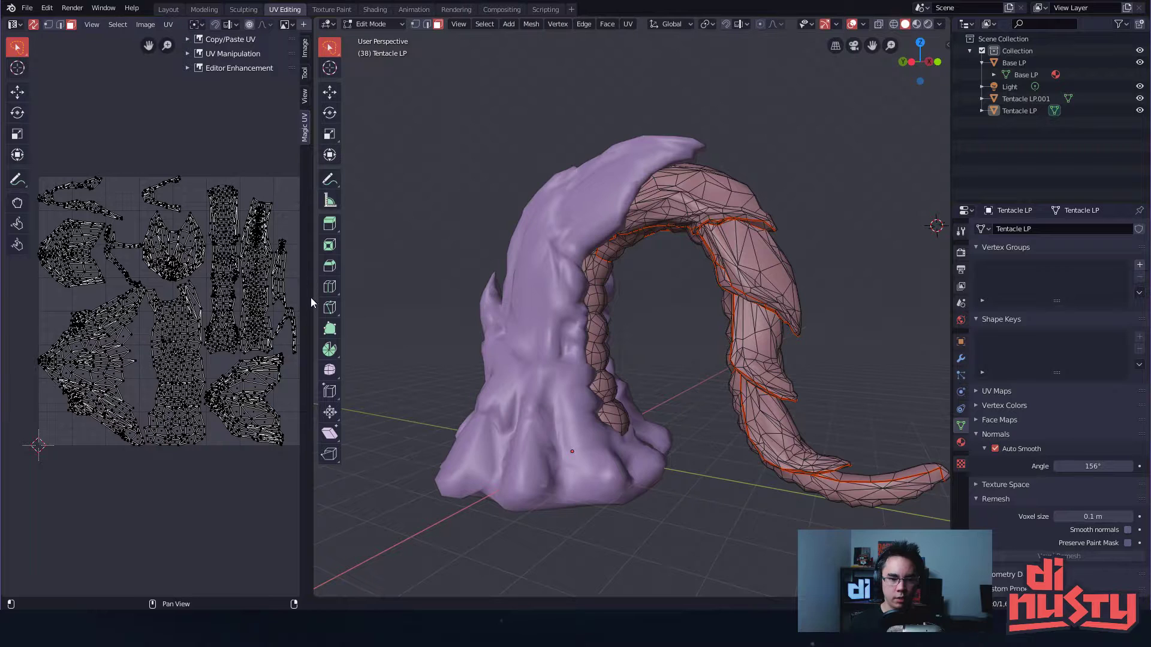
pyautogui.moveTo(313, 301); pyautogui.dragTo(376, 301)
pyautogui.moveTo(283, 317); pyautogui.dragTo(314, 306, button='middle')
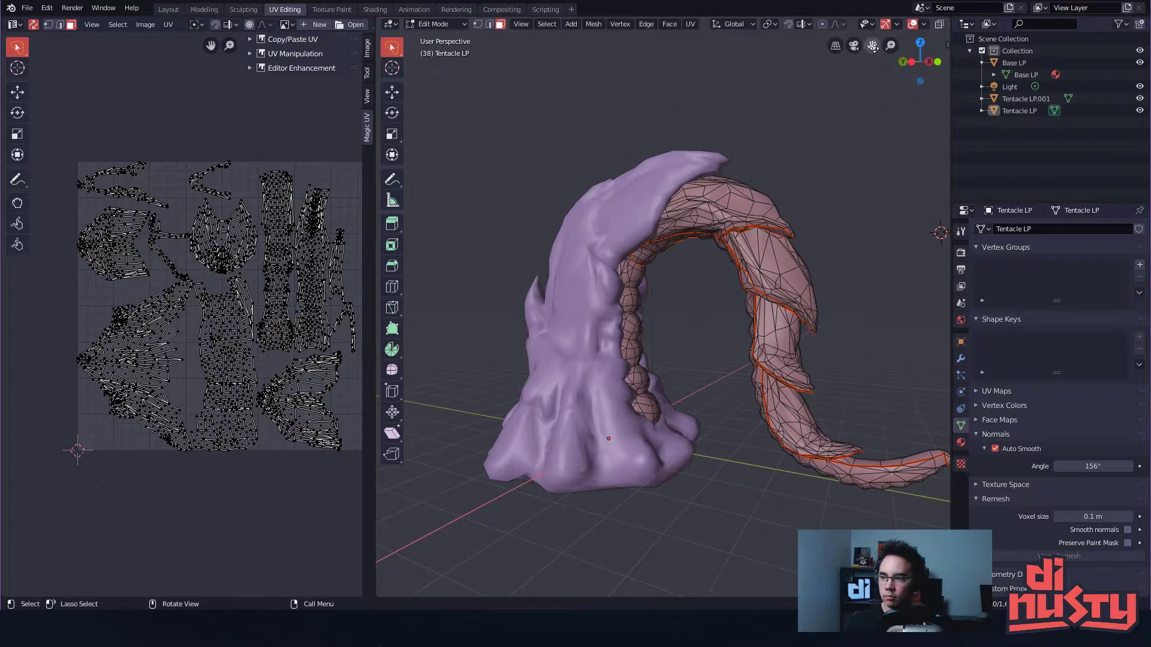
# - Select the tentacle faces beside the base near the upper bend to locate them in the UV layout
pyautogui.moveTo(868, 51); pyautogui.dragTo(761, 139, button='middle')
pyautogui.keyDown('ctrl'); pyautogui.keyDown('alt'); pyautogui.moveTo(684, 217); pyautogui.dragTo(770, 264); pyautogui.keyUp('alt'); pyautogui.keyUp('ctrl')
pyautogui.moveTo(704, 174); pyautogui.dragTo(761, 195, button='middle')
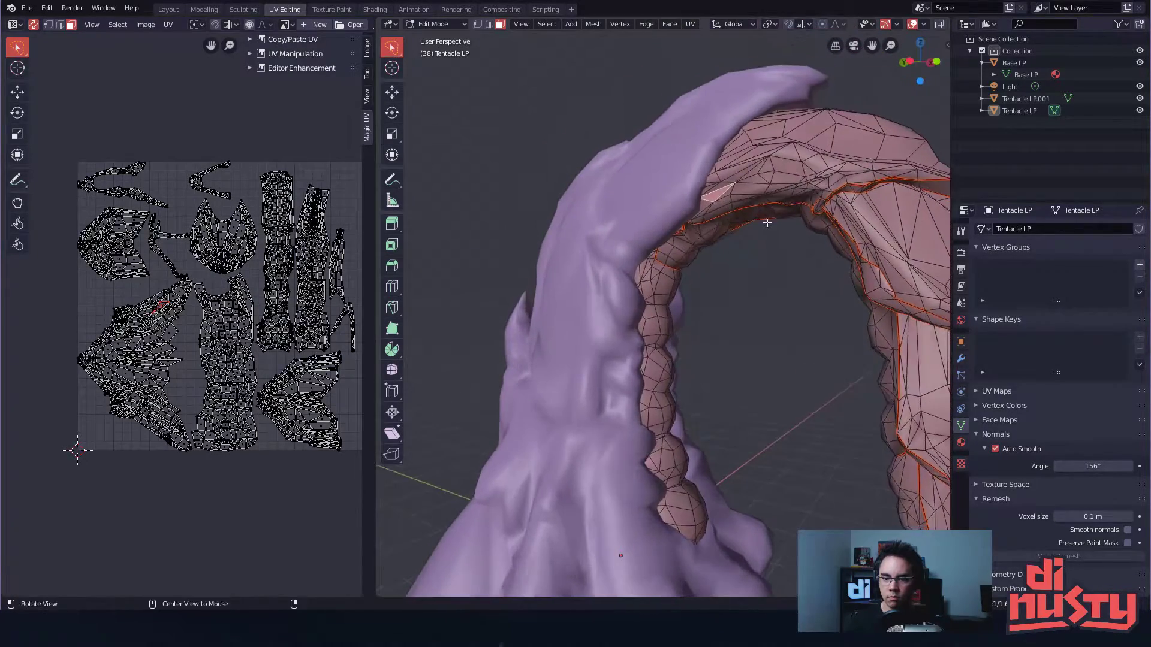
pyautogui.press('Tab')
pyautogui.moveTo(757, 265); pyautogui.dragTo(717, 247, button='middle')
pyautogui.press('Tab')
pyautogui.click(694, 249)
pyautogui.click(657, 246)
pyautogui.scroll(3, 201, 291)
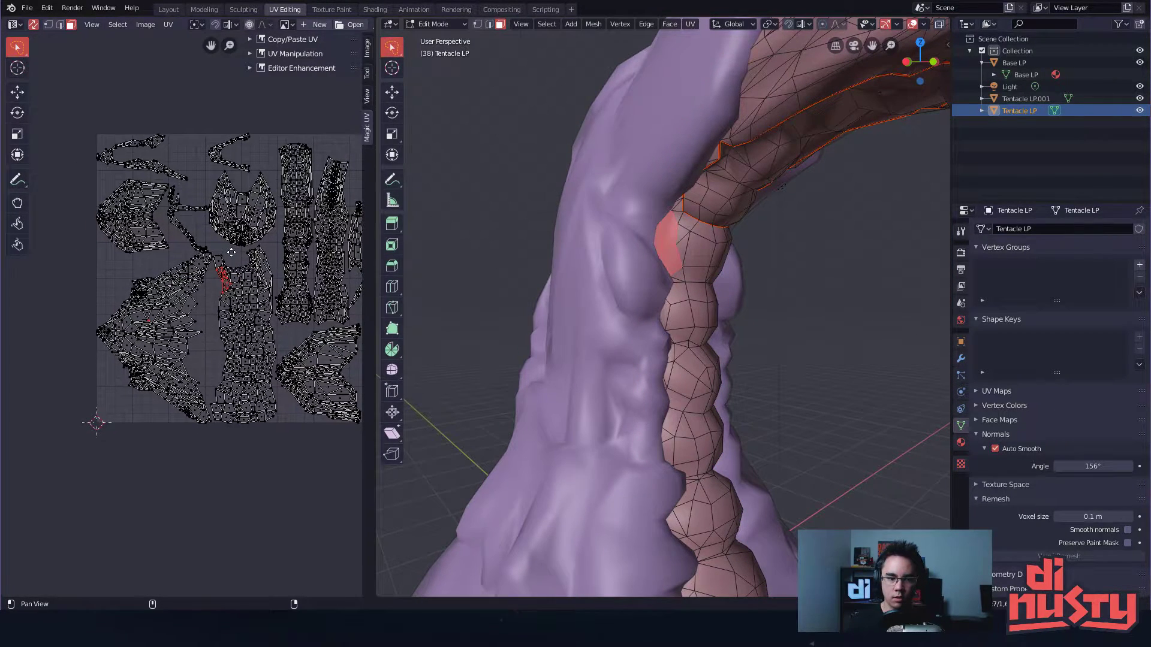
# - Pick the linked UV island of the tentacle's beaded inner strip to check which faces it covers
pyautogui.click(658, 259)
pyautogui.click(658, 258)
pyautogui.moveTo(657, 259); pyautogui.dragTo(651, 245, button='middle')
pyautogui.click(204, 260)
pyautogui.press('l')
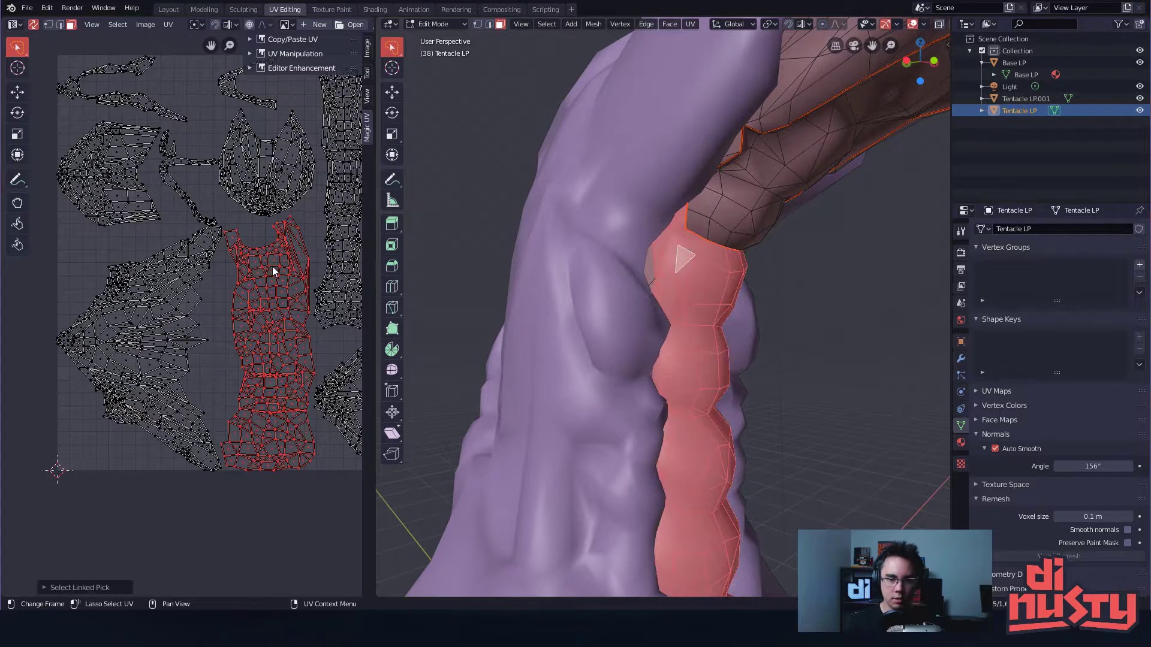
pyautogui.scroll(3, 642, 288)
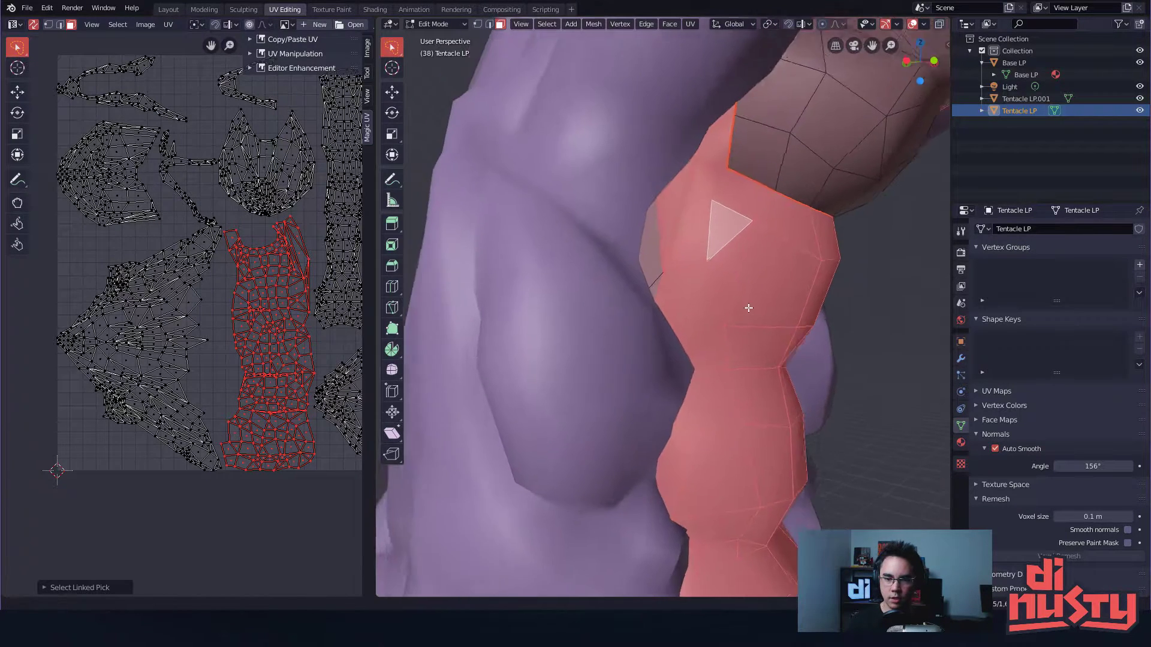
# - Unwrap the protruding faces beside the base separately, then move and shrink their UVs beside the beaded strip's island
pyautogui.click(671, 300)
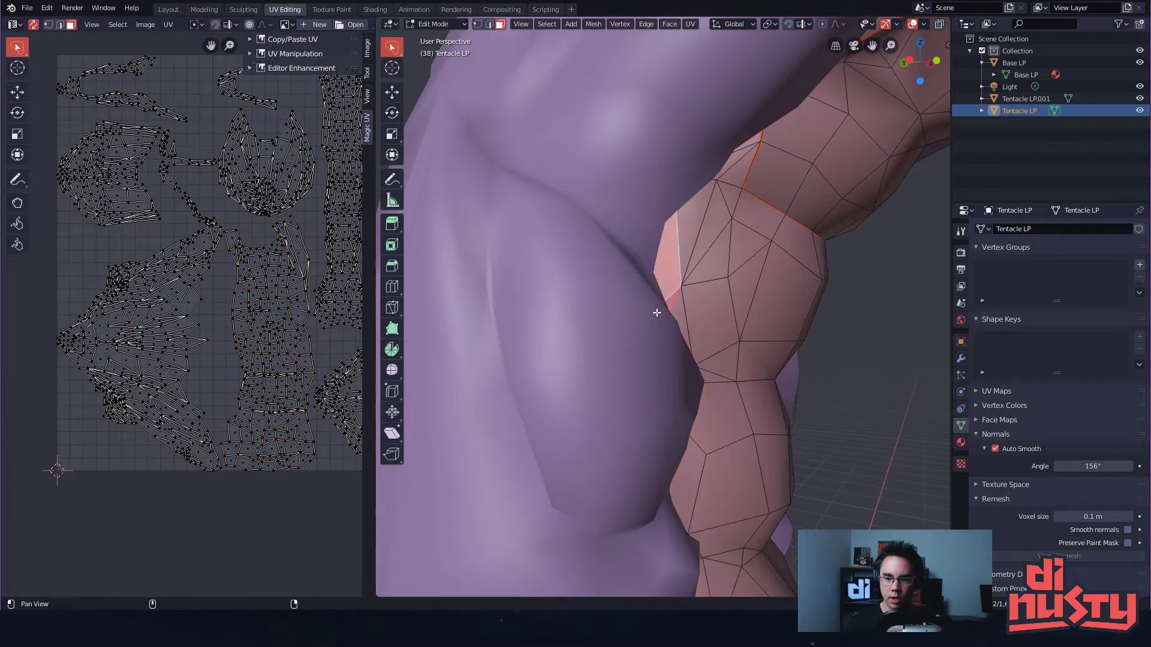
pyautogui.scroll(-2, 282, 239)
pyautogui.press('u')
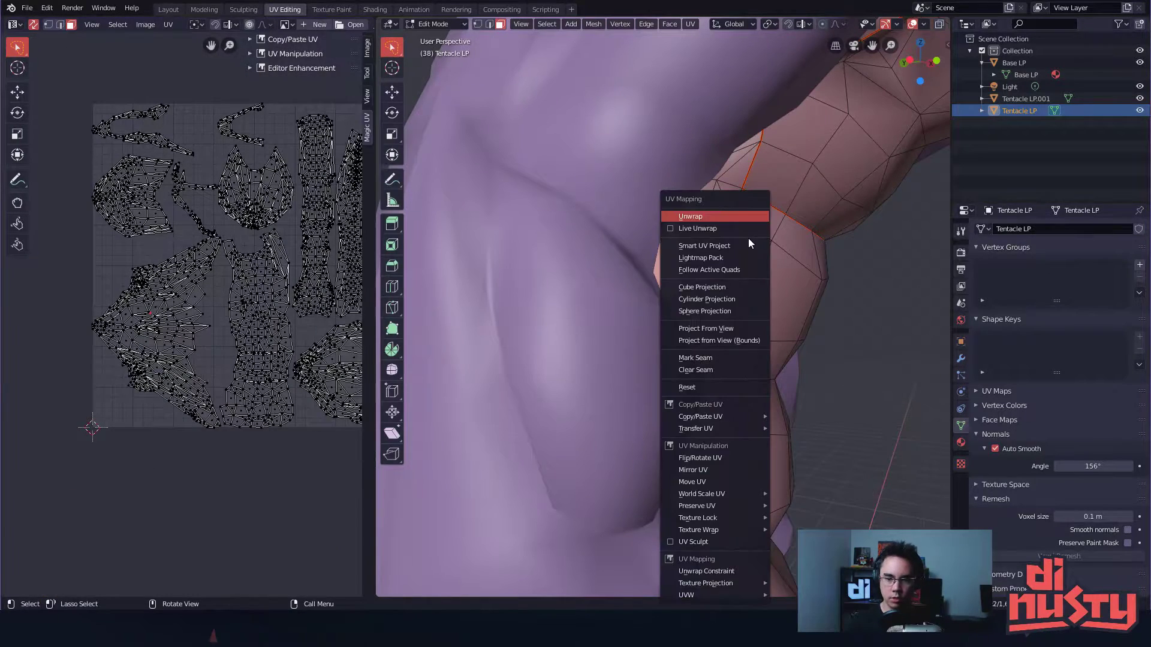
pyautogui.click(743, 218)
pyautogui.press('g')
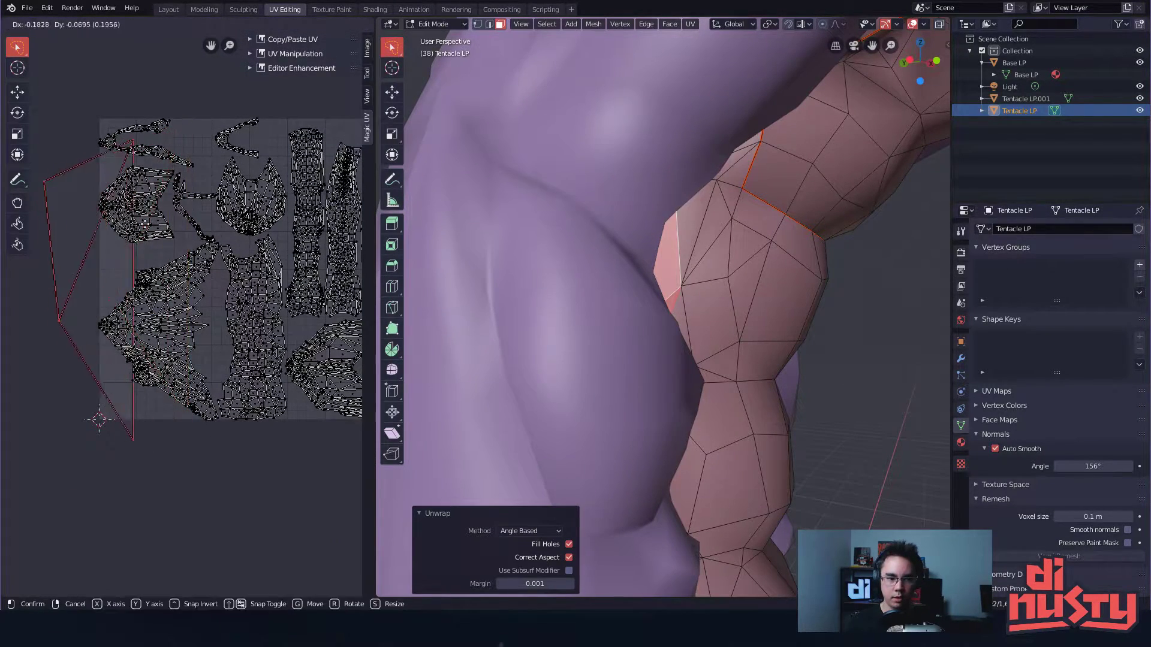
pyautogui.click(259, 262)
pyautogui.press('s')
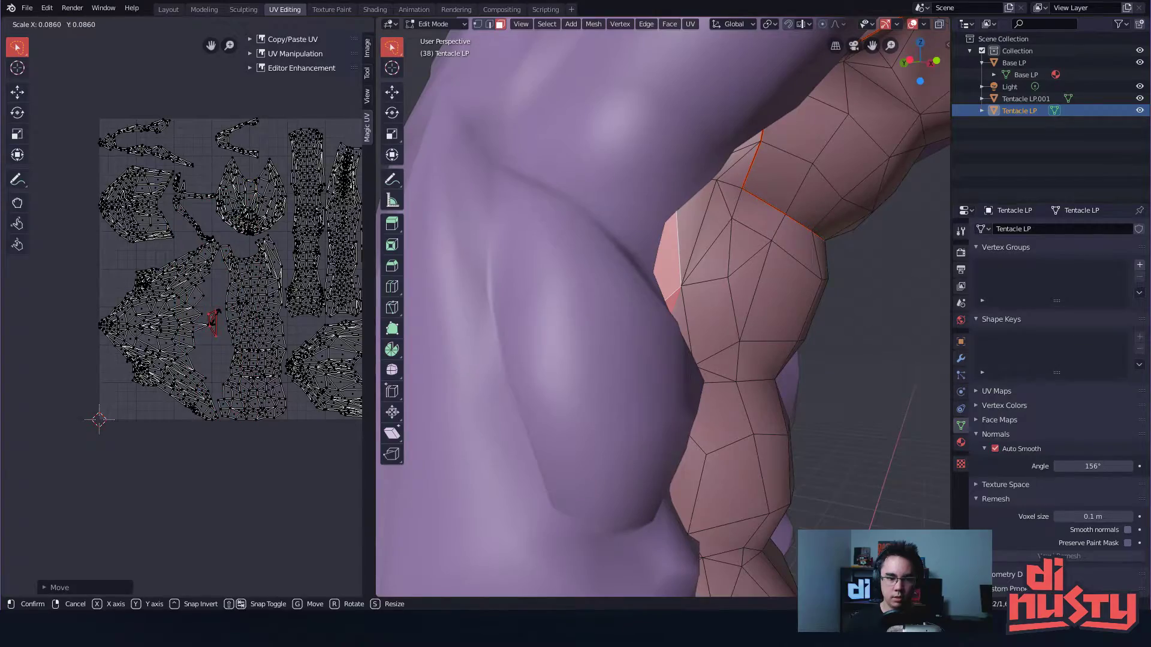
pyautogui.click(99, 419)
# - Add the beaded inner strip's linked UV island to the selected protruding faces and unwrap them together
pyautogui.scroll(4, 232, 322)
pyautogui.moveTo(249, 249); pyautogui.dragTo(275, 308, button='middle')
pyautogui.keyDown('ctrl'); pyautogui.moveTo(275, 309); pyautogui.dragTo(211, 249, button='middle'); pyautogui.keyUp('ctrl')
pyautogui.keyDown('shift'); pyautogui.click(244, 240); pyautogui.keyUp('shift')
pyautogui.press('l')
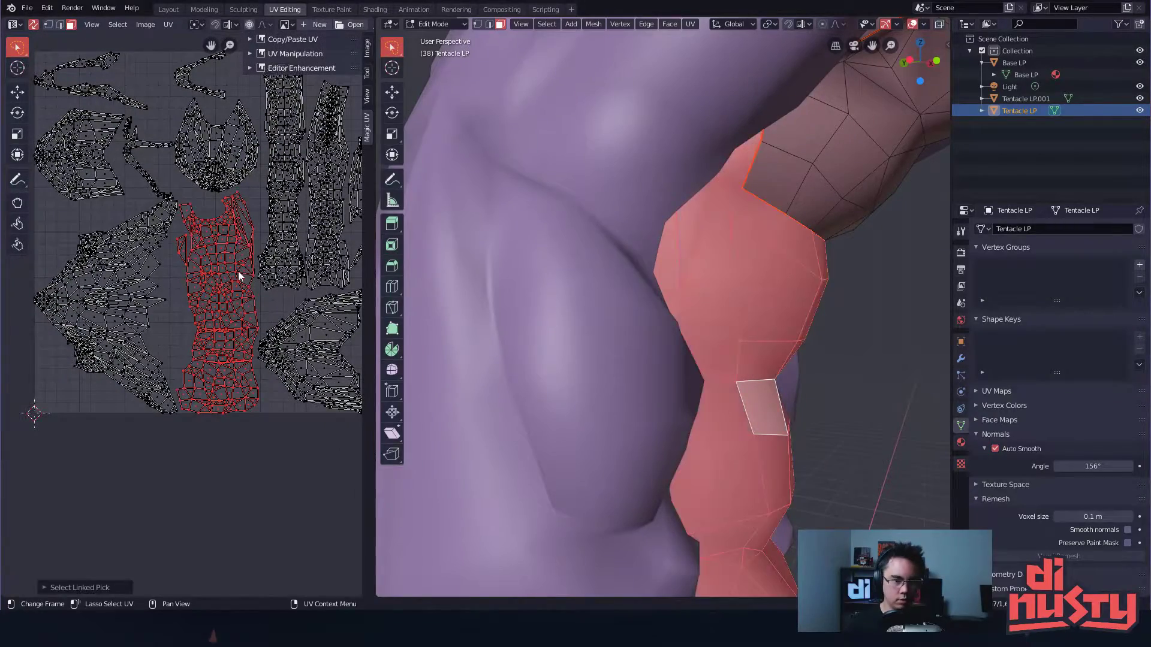
pyautogui.scroll(-6, 675, 234)
pyautogui.moveTo(674, 234); pyautogui.dragTo(635, 202, button='middle')
pyautogui.scroll(-3, 633, 226)
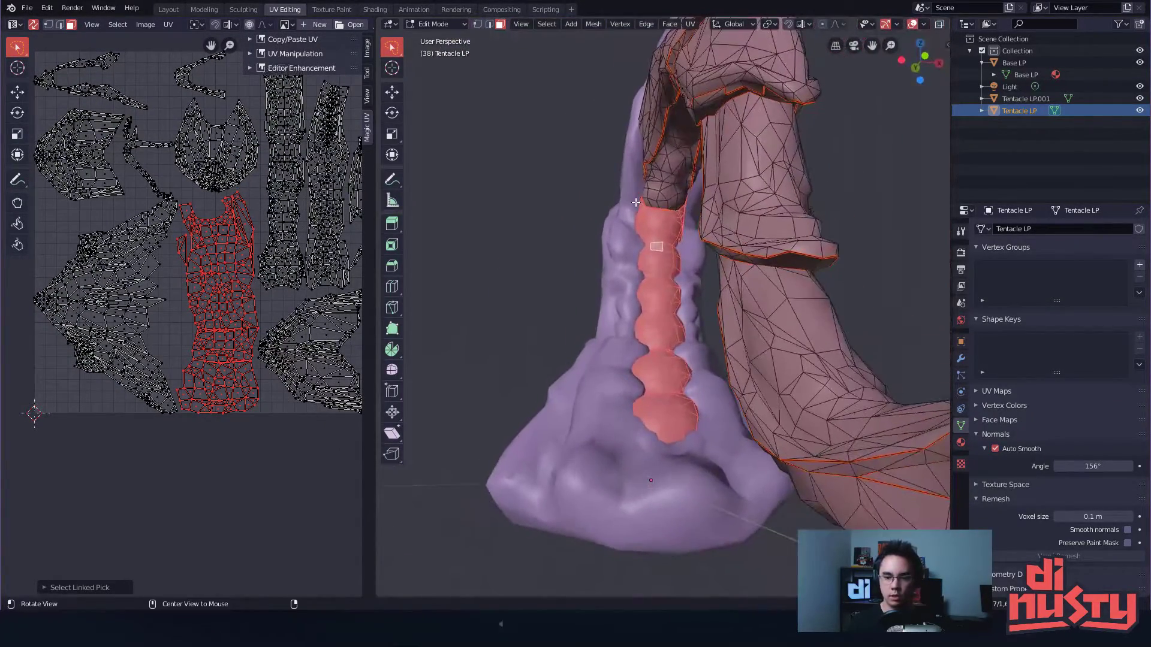
pyautogui.press('u')
pyautogui.click(696, 222)
# - Scale and move the newly unwrapped strip into place in the UV layout, and clear the selection
pyautogui.moveTo(242, 210); pyautogui.dragTo(294, 255, button='middle')
pyautogui.press('s')
pyautogui.click(208, 234)
pyautogui.press('g')
pyautogui.click(291, 273)
pyautogui.press('s')
pyautogui.click(313, 281)
pyautogui.press('g')
pyautogui.click(319, 287)
pyautogui.keyDown('ctrl'); pyautogui.moveTo(320, 358); pyautogui.dragTo(306, 334, button='middle'); pyautogui.keyUp('ctrl')
pyautogui.hotkey('alt', 'a')
# - Leave Edit Mode on the tentacle and open the Base LP object in Edit Mode
pyautogui.moveTo(519, 331); pyautogui.dragTo(684, 342, button='middle')
pyautogui.press('Tab')
pyautogui.click(560, 225)
pyautogui.moveTo(559, 225); pyautogui.dragTo(609, 301, button='middle')
pyautogui.press('Tab')
pyautogui.press('Tab')
pyautogui.press('Tab')
pyautogui.moveTo(736, 312); pyautogui.dragTo(793, 319, button='middle')
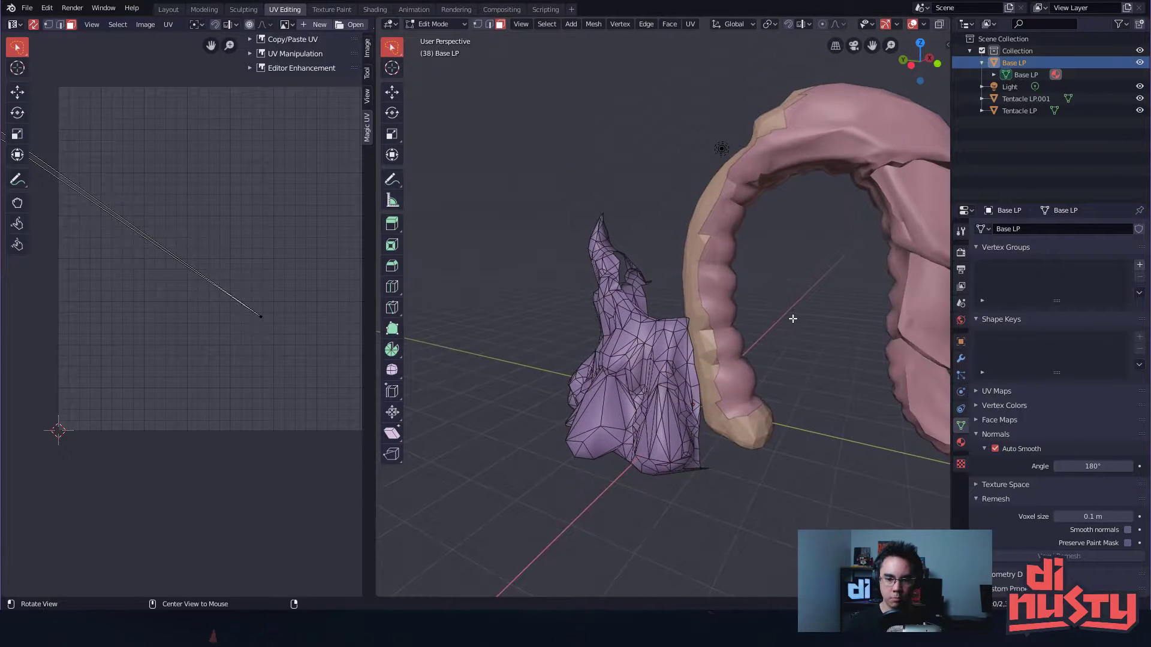
# - Hide a patch of faces along the upper edge of the base's visible geometry
pyautogui.scroll(4, 660, 365)
pyautogui.keyDown('shift'); pyautogui.moveTo(639, 333); pyautogui.dragTo(781, 405); pyautogui.keyUp('shift')
pyautogui.moveTo(674, 308)
pyautogui.keyDown('shift'); pyautogui.mouseDown()
pyautogui.moveTo(781, 378)
pyautogui.moveTo(788, 300)
pyautogui.mouseUp(); pyautogui.keyUp('shift')
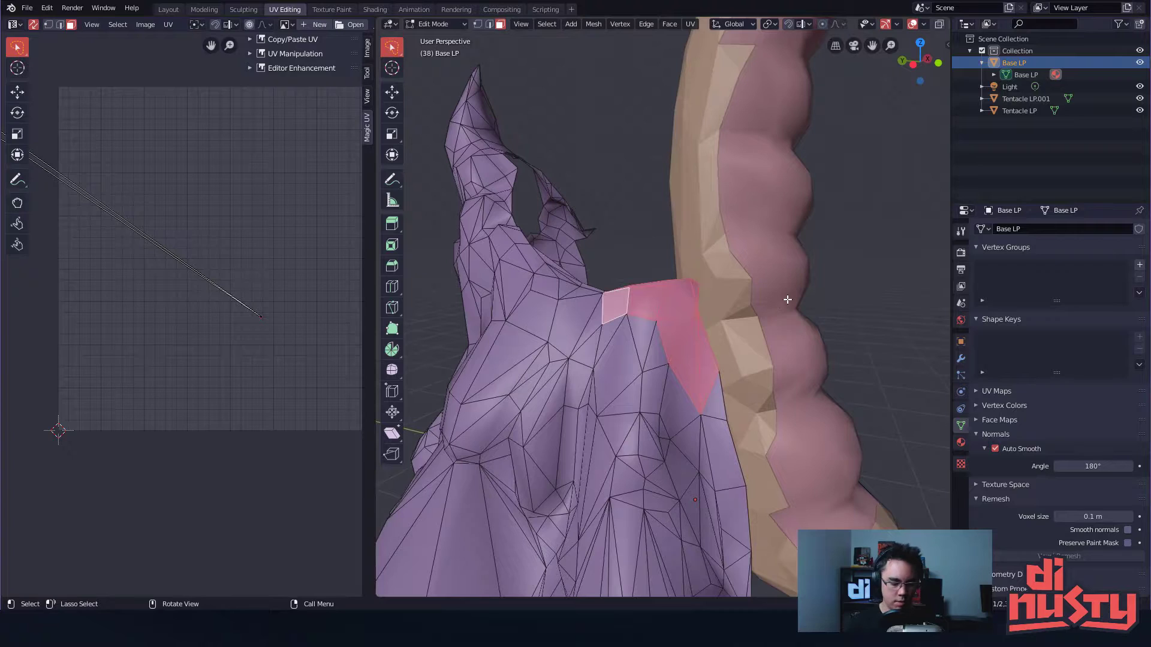
pyautogui.press('h')
pyautogui.moveTo(787, 299); pyautogui.dragTo(792, 289, button='middle')
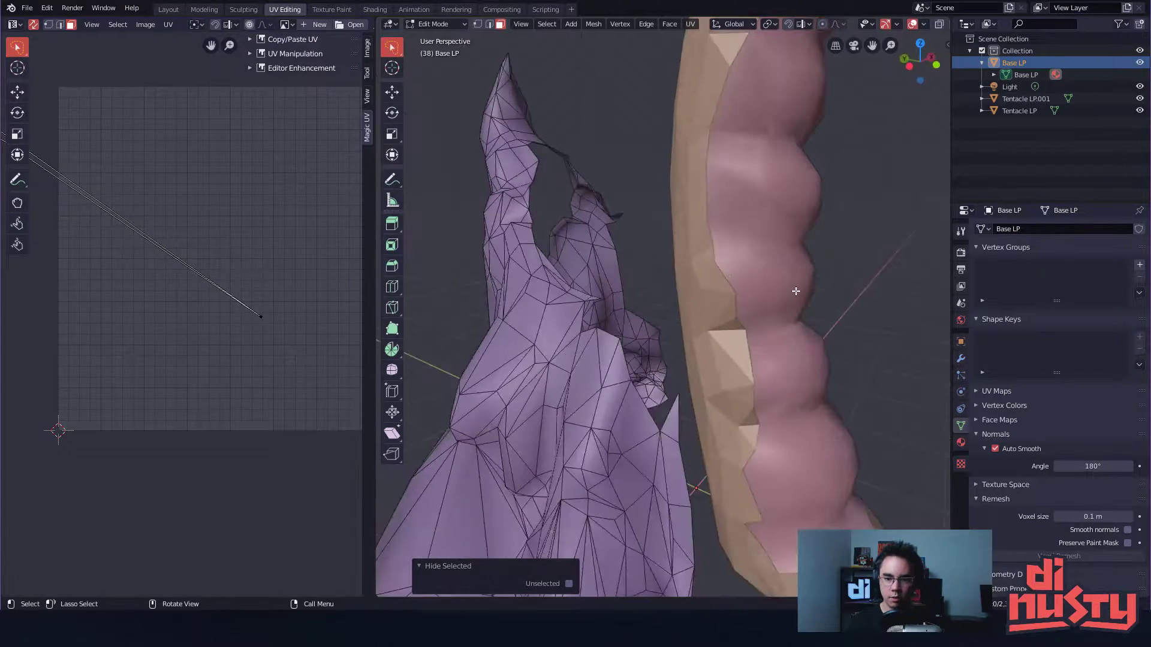
# - Compare the complete base in Object Mode with its partly hidden geometry in Edit Mode
pyautogui.press('Tab')
pyautogui.scroll(-4, 694, 312)
pyautogui.keyDown('alt'); pyautogui.moveTo(695, 312); pyautogui.dragTo(694, 364); pyautogui.keyUp('alt')
pyautogui.scroll(-3, 725, 411)
pyautogui.keyDown('alt'); pyautogui.moveTo(694, 364); pyautogui.dragTo(626, 350); pyautogui.keyUp('alt')
pyautogui.press('Tab')
pyautogui.press('Tab')
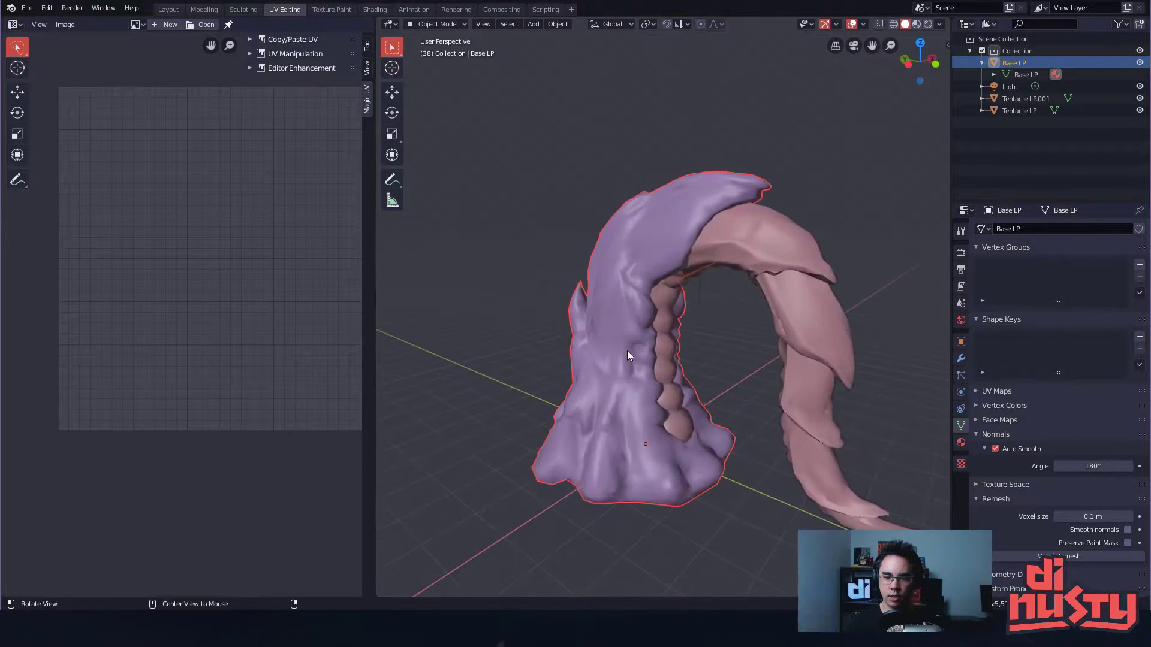
pyautogui.scroll(4, 721, 370)
pyautogui.press('Tab')
pyautogui.press('Tab')
pyautogui.press('Tab')
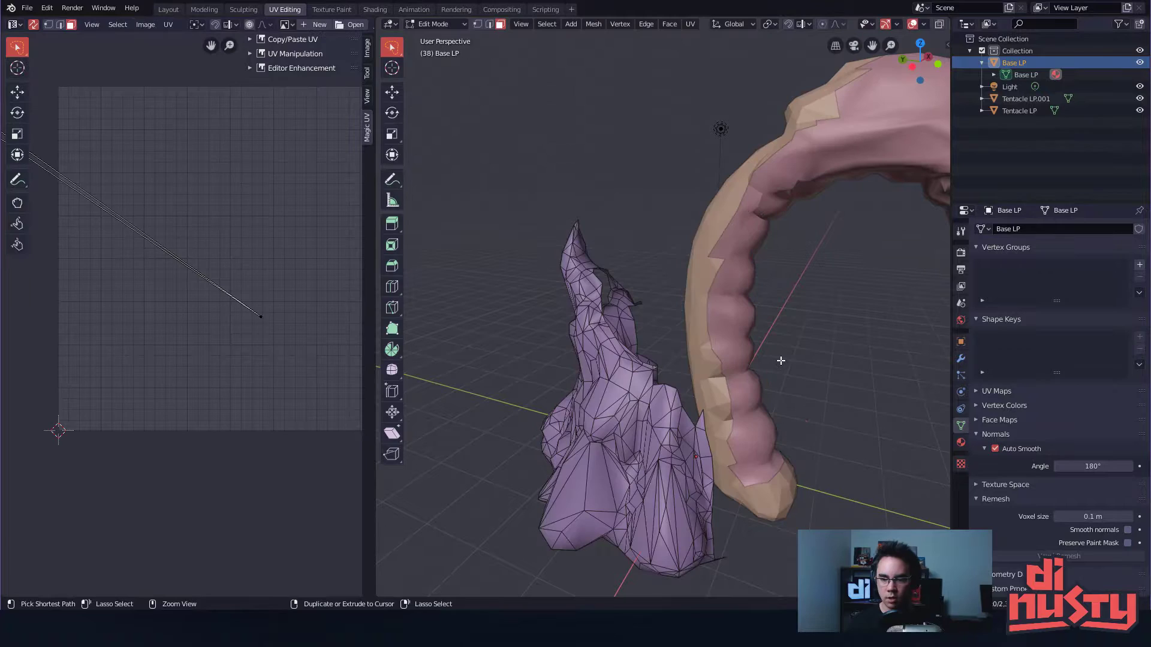
pyautogui.press('Tab')
pyautogui.press('Tab')
pyautogui.scroll(2, 809, 408)
pyautogui.keyDown('alt'); pyautogui.moveTo(750, 372); pyautogui.dragTo(804, 358); pyautogui.keyUp('alt')
# - Reveal all hidden faces of the base and frame its scattered UV islands
pyautogui.hotkey('alt', 'a')
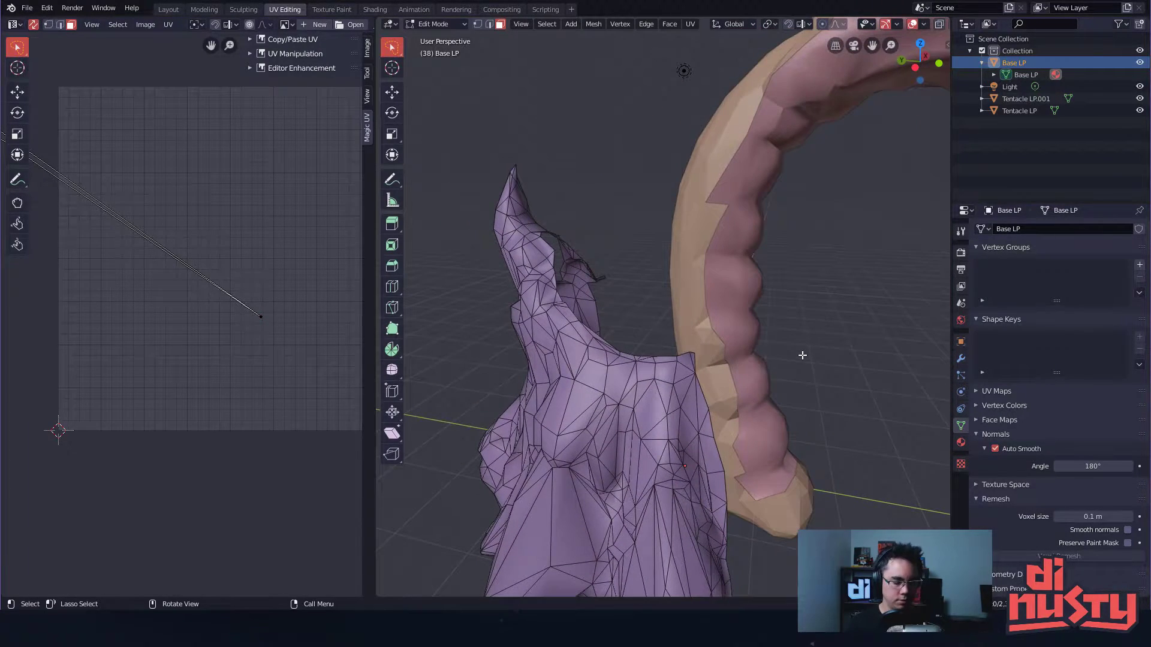
pyautogui.hotkey('alt', 'h')
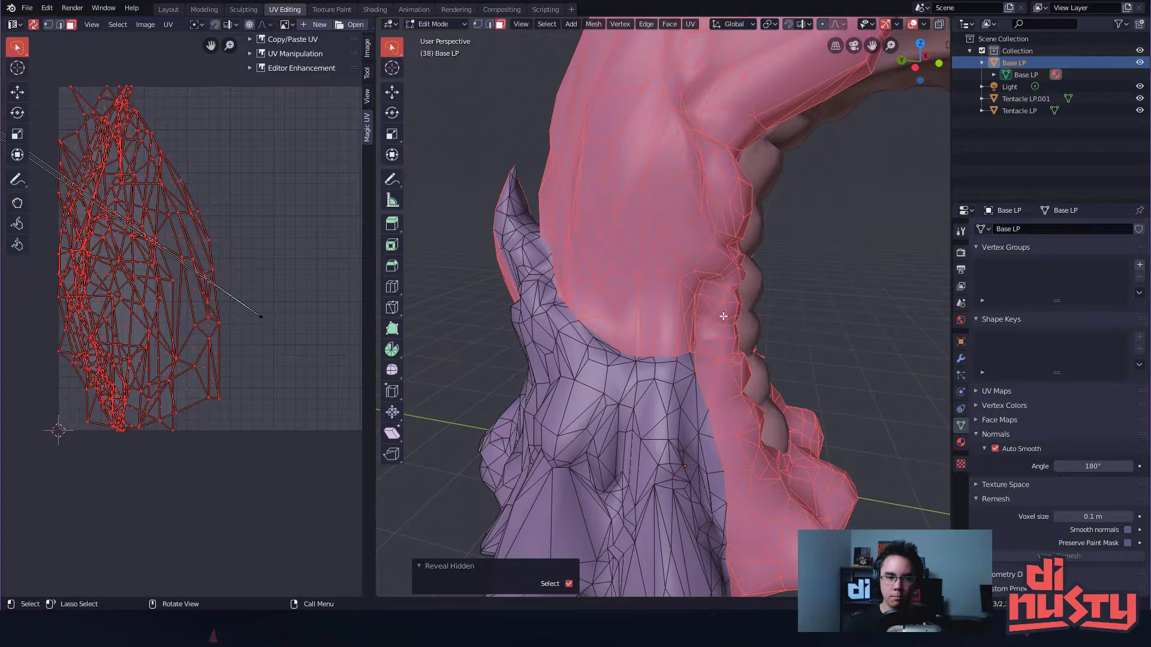
pyautogui.scroll(-5, 758, 288)
pyautogui.scroll(-3, 114, 295)
pyautogui.keyDown('ctrl'); pyautogui.keyDown('alt'); pyautogui.moveTo(114, 295); pyautogui.dragTo(45, 287); pyautogui.keyUp('alt'); pyautogui.keyUp('ctrl')
pyautogui.keyDown('alt'); pyautogui.moveTo(177, 293); pyautogui.dragTo(227, 264); pyautogui.keyUp('alt')
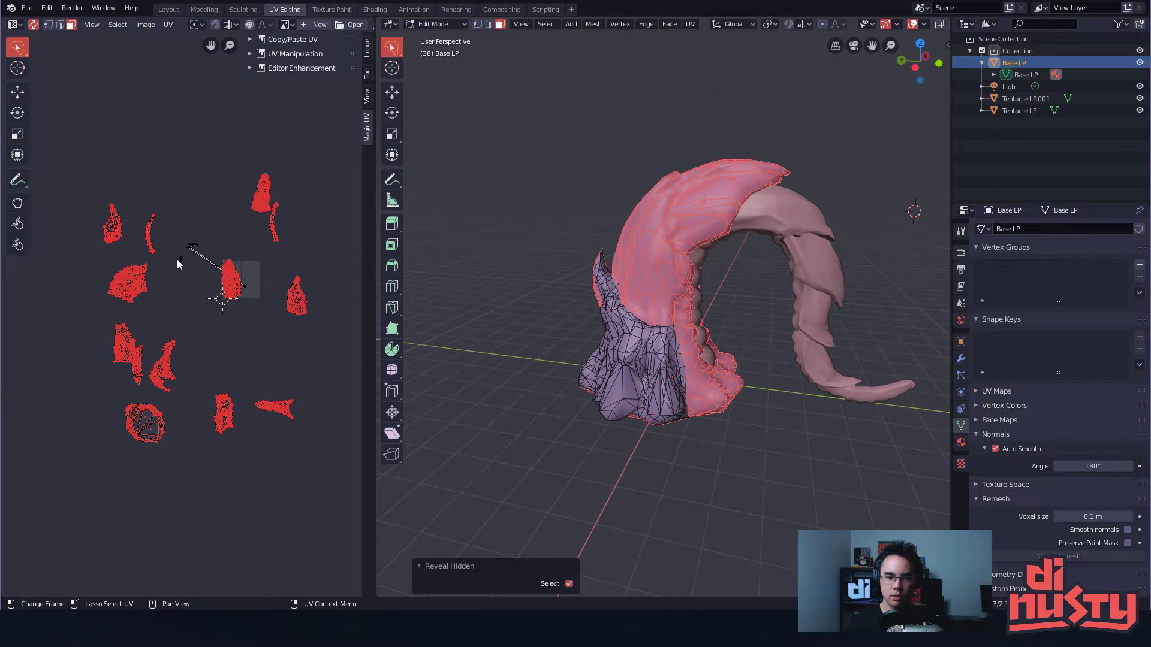
# - Undo the reveal of the base's hidden faces and select the band of faces below the horn's upper part
pyautogui.keyDown('ctrl'); pyautogui.keyDown('alt'); pyautogui.moveTo(527, 272); pyautogui.dragTo(657, 263); pyautogui.keyUp('alt'); pyautogui.keyUp('ctrl')
pyautogui.keyDown('alt'); pyautogui.keyDown('shift'); pyautogui.moveTo(657, 264); pyautogui.dragTo(691, 260); pyautogui.keyUp('shift'); pyautogui.keyUp('alt')
pyautogui.hotkey('ctrl', 'z')
pyautogui.moveTo(589, 211); pyautogui.dragTo(586, 308, button='middle')
pyautogui.keyDown('alt'); pyautogui.click(607, 304); pyautogui.keyUp('alt')
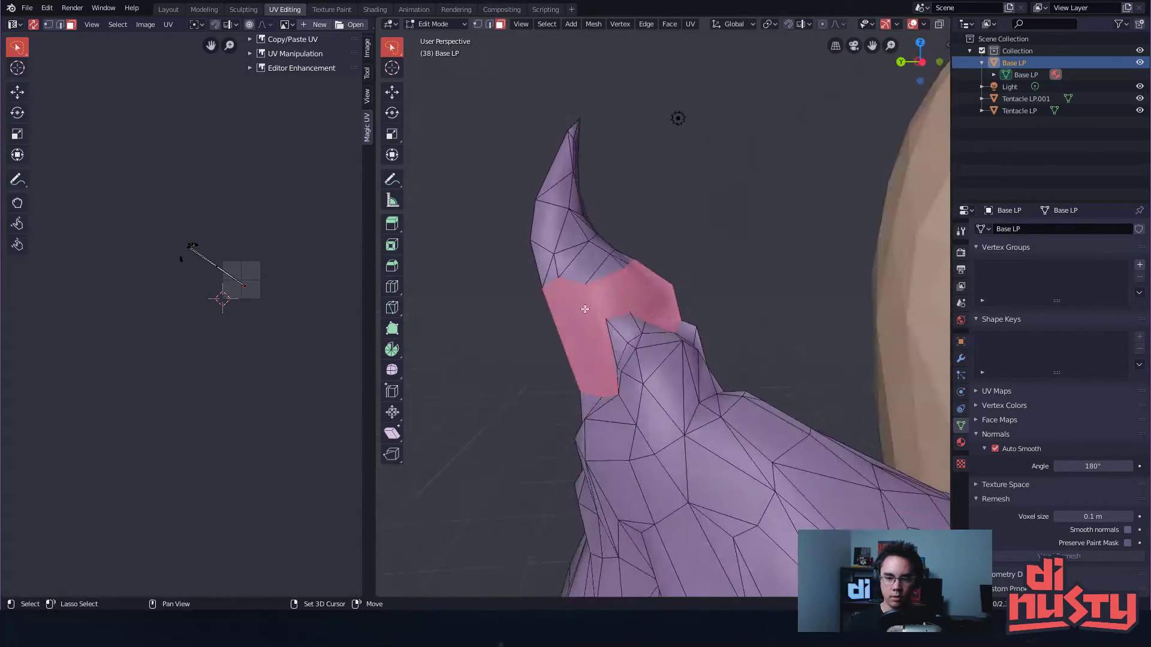
pyautogui.moveTo(665, 292); pyautogui.dragTo(767, 322, button='middle')
pyautogui.scroll(2, 704, 244)
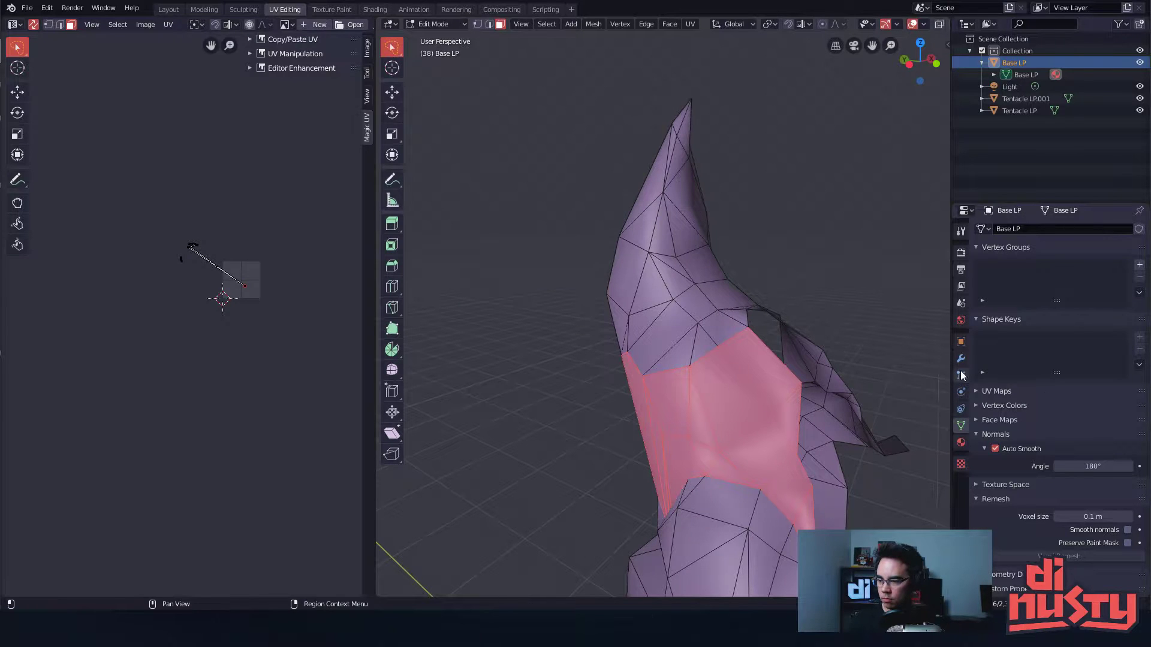
# - Extend the face selection over the outer side of the horn up to its tip
pyautogui.hotkey('alt', 'a')
pyautogui.press('l')
pyautogui.moveTo(726, 376); pyautogui.dragTo(734, 450, button='middle')
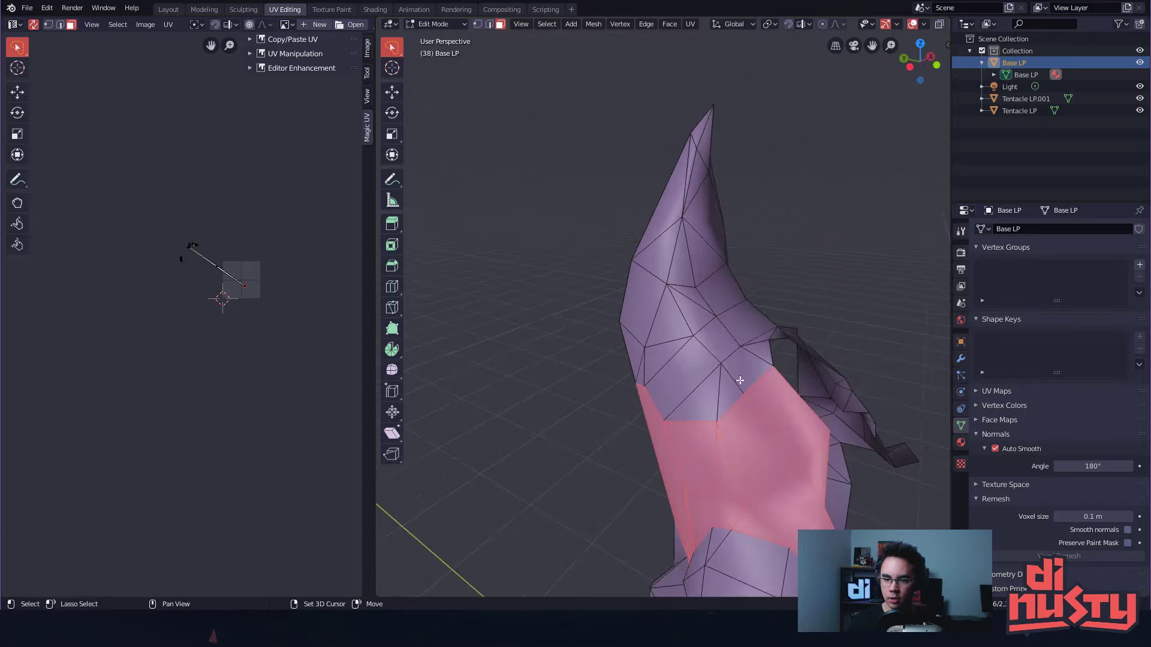
pyautogui.keyDown('shift'); pyautogui.moveTo(608, 296); pyautogui.dragTo(683, 384); pyautogui.keyUp('shift')
pyautogui.moveTo(689, 382)
pyautogui.mouseDown(button='middle')
pyautogui.moveTo(783, 386)
pyautogui.moveTo(708, 365)
pyautogui.mouseUp(button='middle')
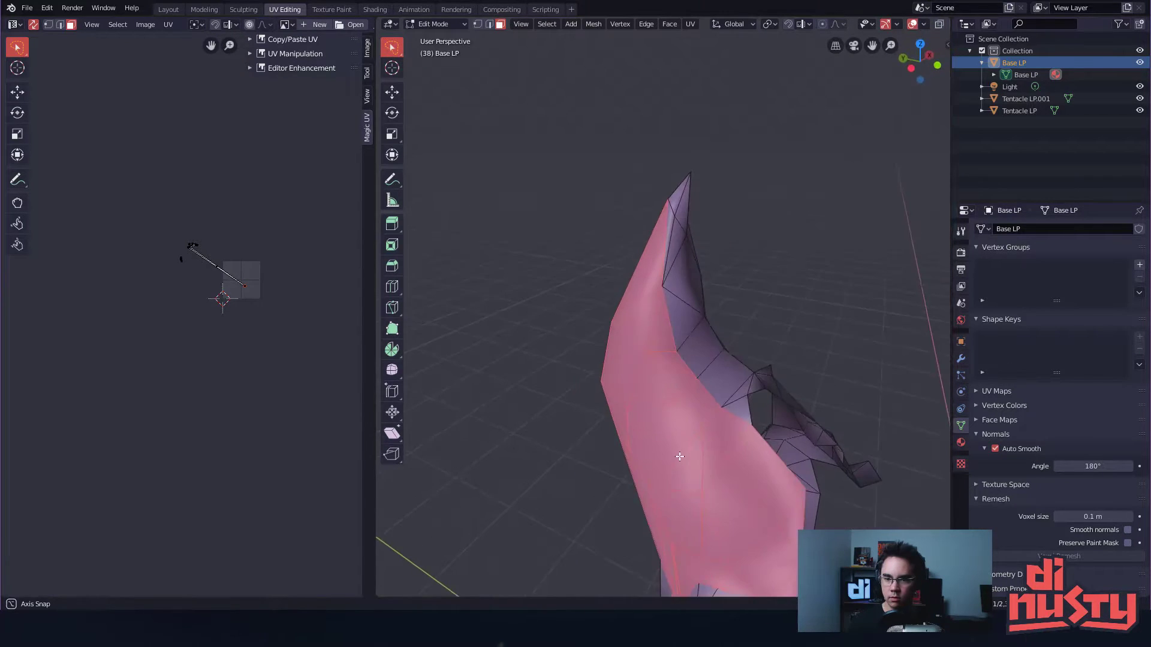
pyautogui.moveTo(671, 218); pyautogui.dragTo(669, 425, button='middle')
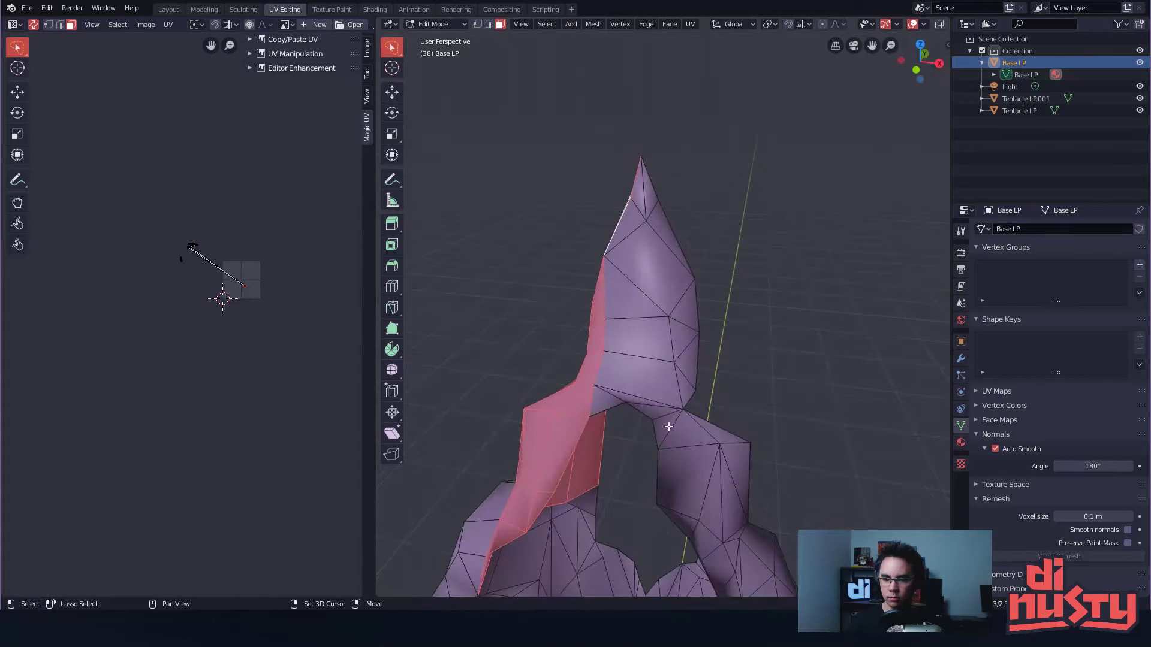
pyautogui.moveTo(664, 248); pyautogui.dragTo(808, 262, button='middle')
pyautogui.moveTo(731, 272); pyautogui.dragTo(678, 291, button='middle')
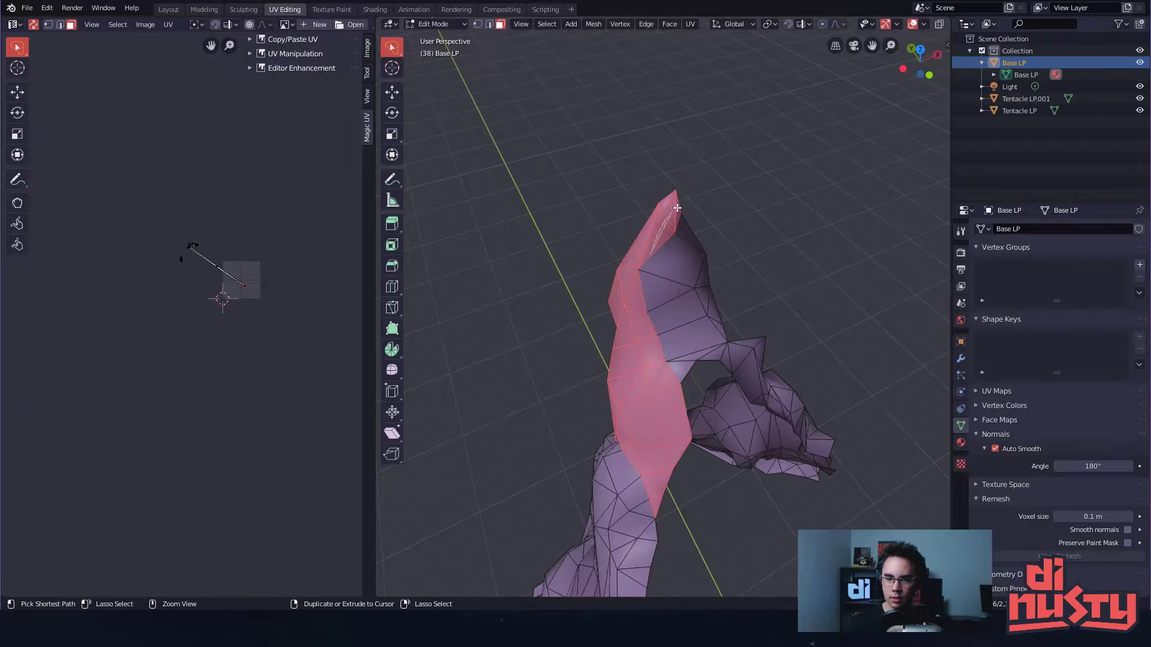
# - Unwrap the selected outer horn faces and move their UV island well clear of the UV grid
pyautogui.moveTo(763, 245); pyautogui.dragTo(754, 205, button='middle')
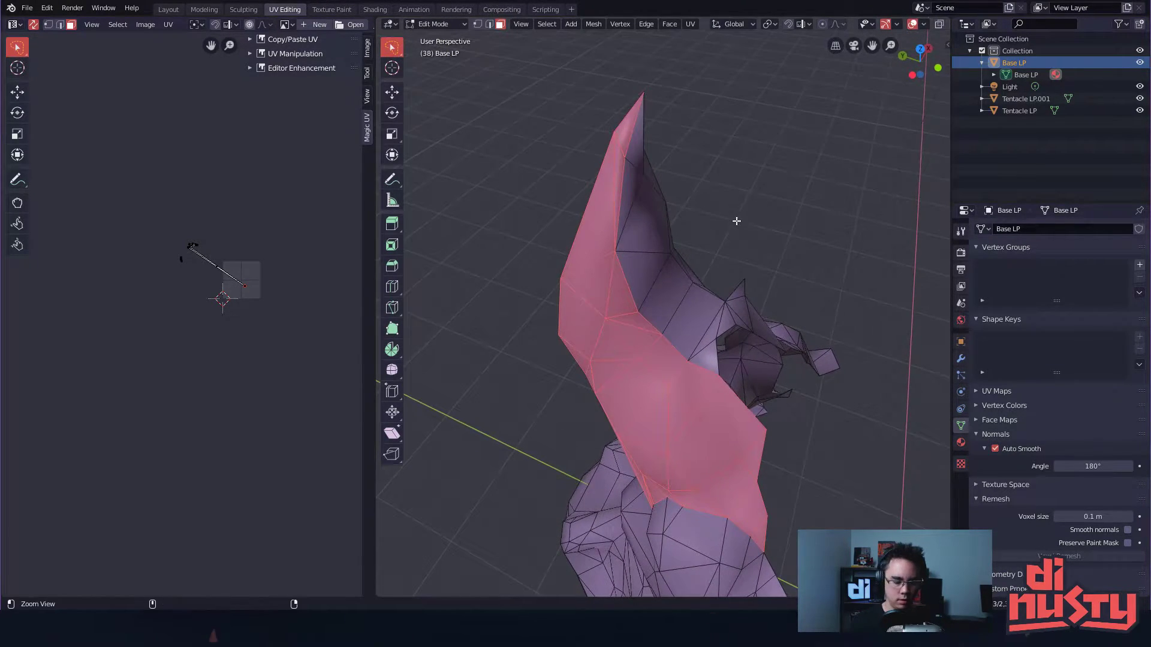
pyautogui.click(733, 213)
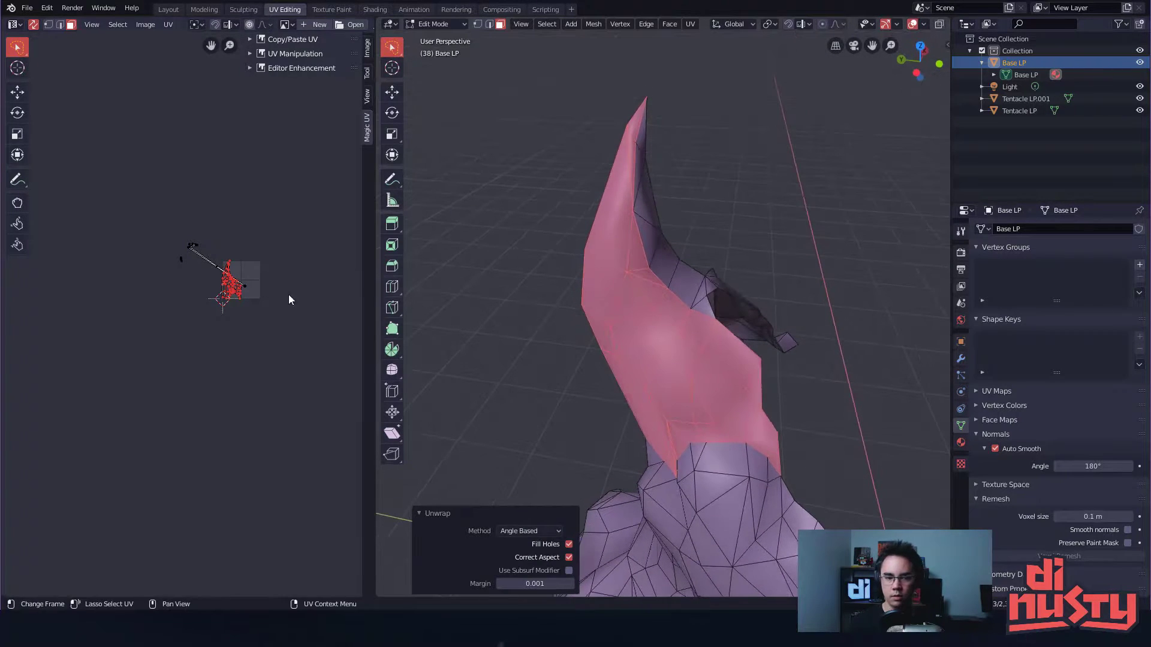
pyautogui.click(189, 349)
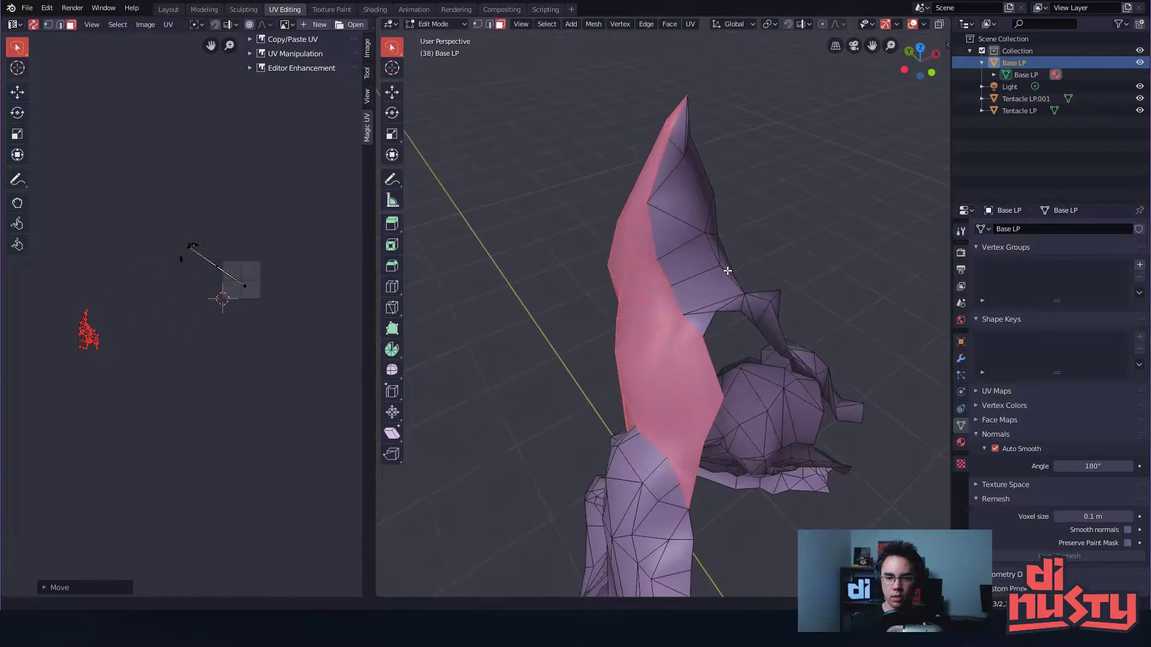
# - Unwrap the horn's remaining inner faces as a separate island and hide them
pyautogui.keyDown('alt'); pyautogui.moveTo(773, 256); pyautogui.dragTo(669, 295, button='middle'); pyautogui.keyUp('alt')
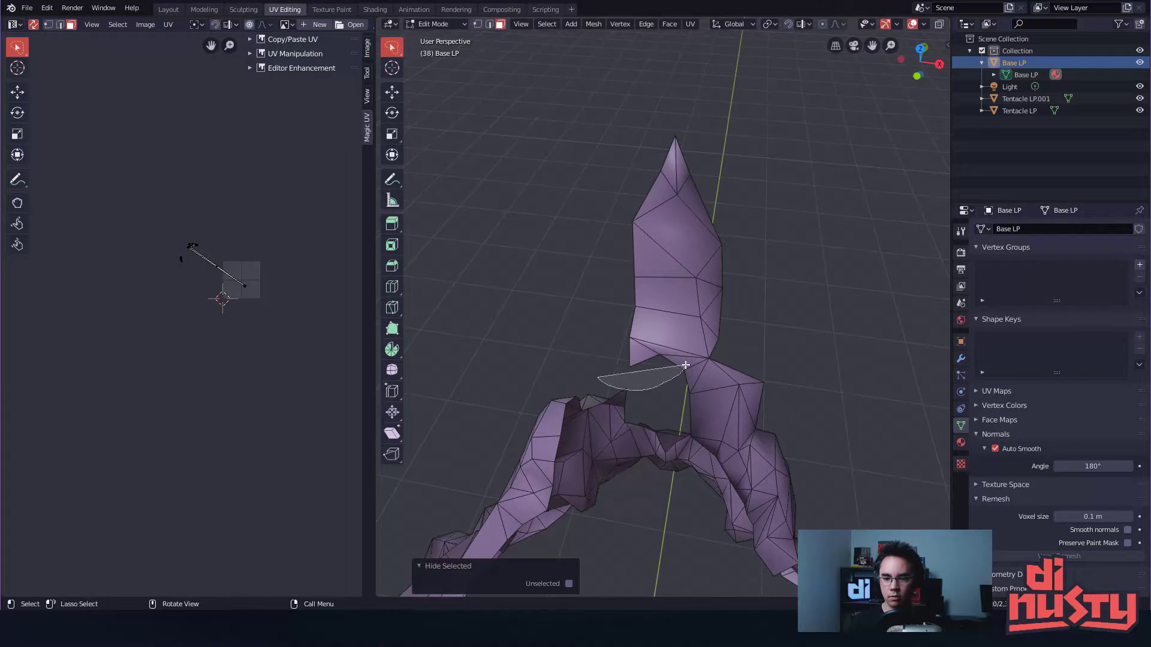
pyautogui.moveTo(592, 229); pyautogui.dragTo(665, 258, button='middle')
pyautogui.click(654, 215)
pyautogui.moveTo(732, 224); pyautogui.dragTo(814, 328, button='middle')
pyautogui.press('h')
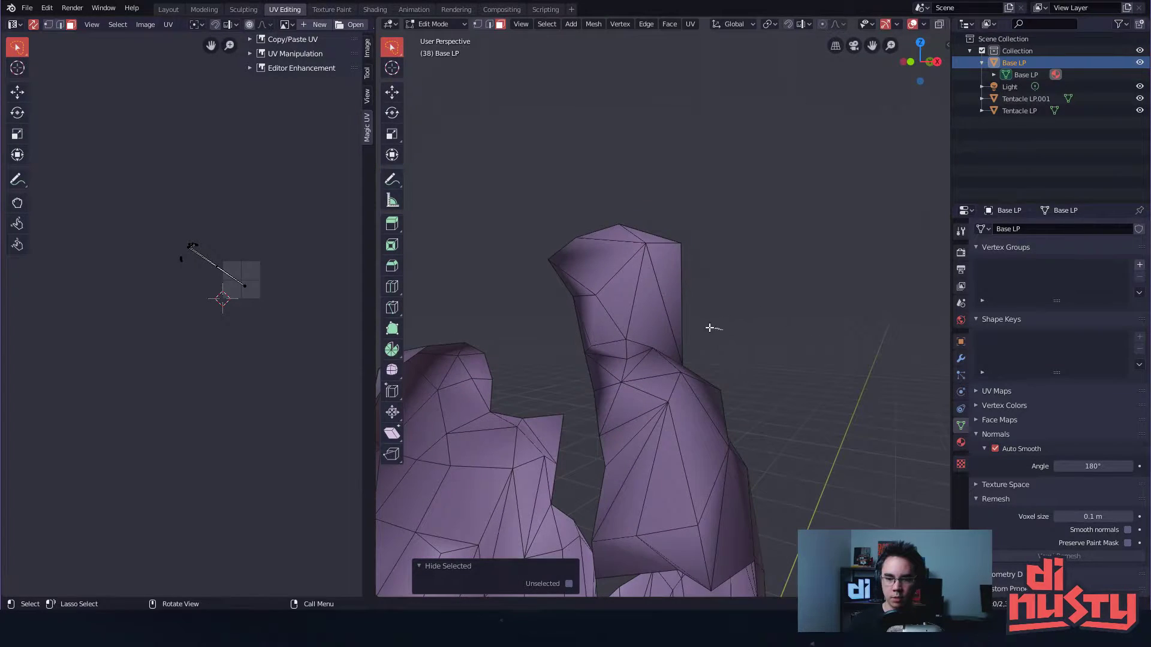
# - Unwrap the faces of the stump left below the horn and hide them
pyautogui.moveTo(597, 403); pyautogui.dragTo(713, 248, button='middle')
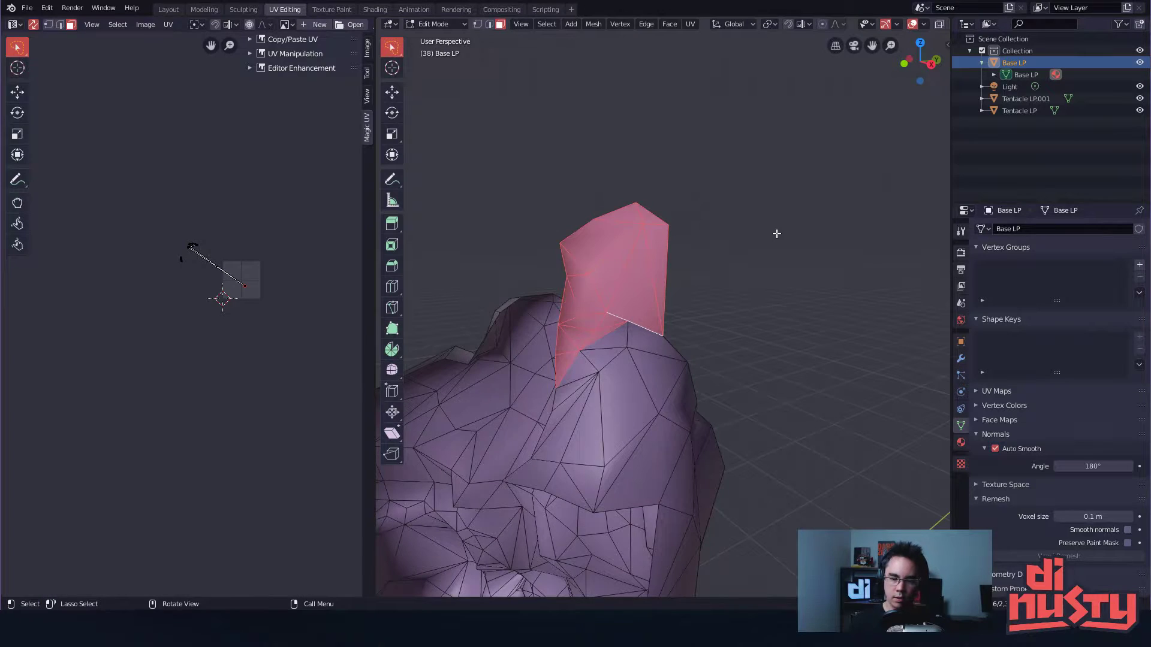
pyautogui.press('u')
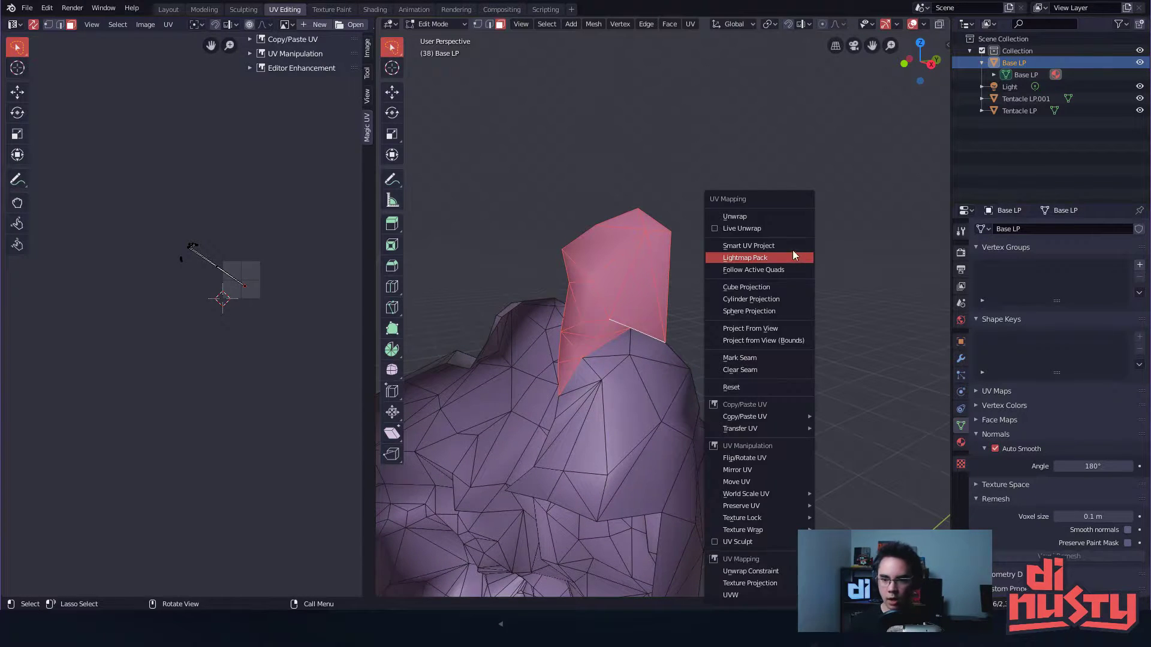
pyautogui.click(792, 217)
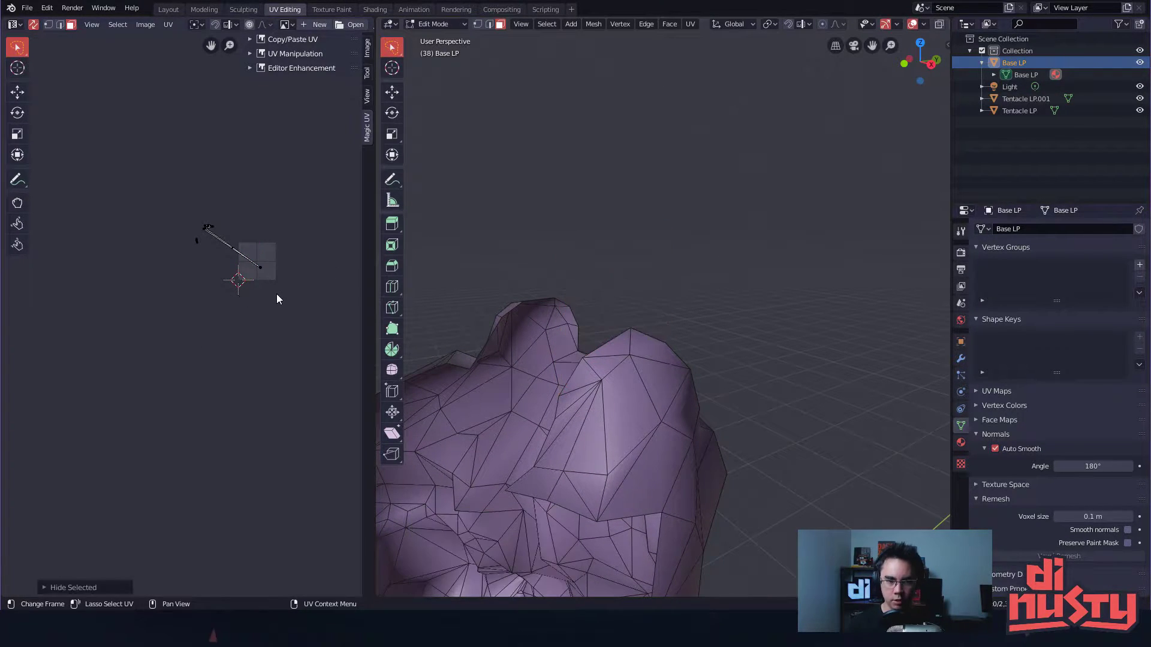
# - Select the faces of the overhanging protrusion on the base's upper rim
pyautogui.moveTo(502, 314); pyautogui.dragTo(589, 252, button='middle')
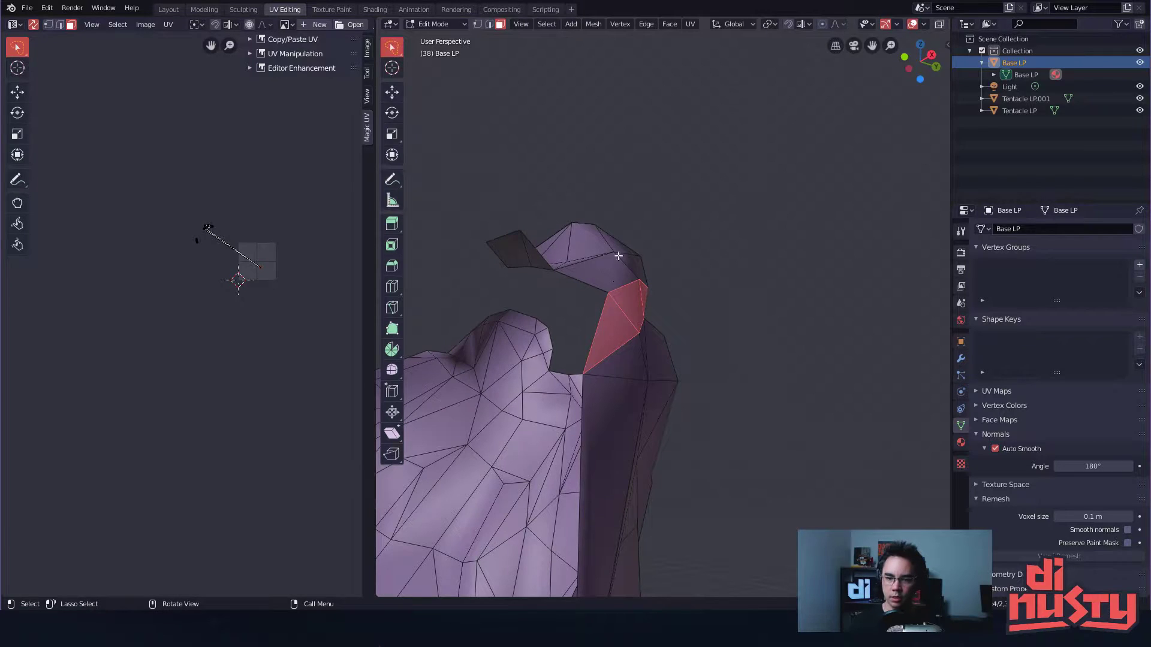
pyautogui.moveTo(672, 338); pyautogui.dragTo(554, 442, button='middle')
pyautogui.moveTo(676, 439); pyautogui.dragTo(749, 395, button='middle')
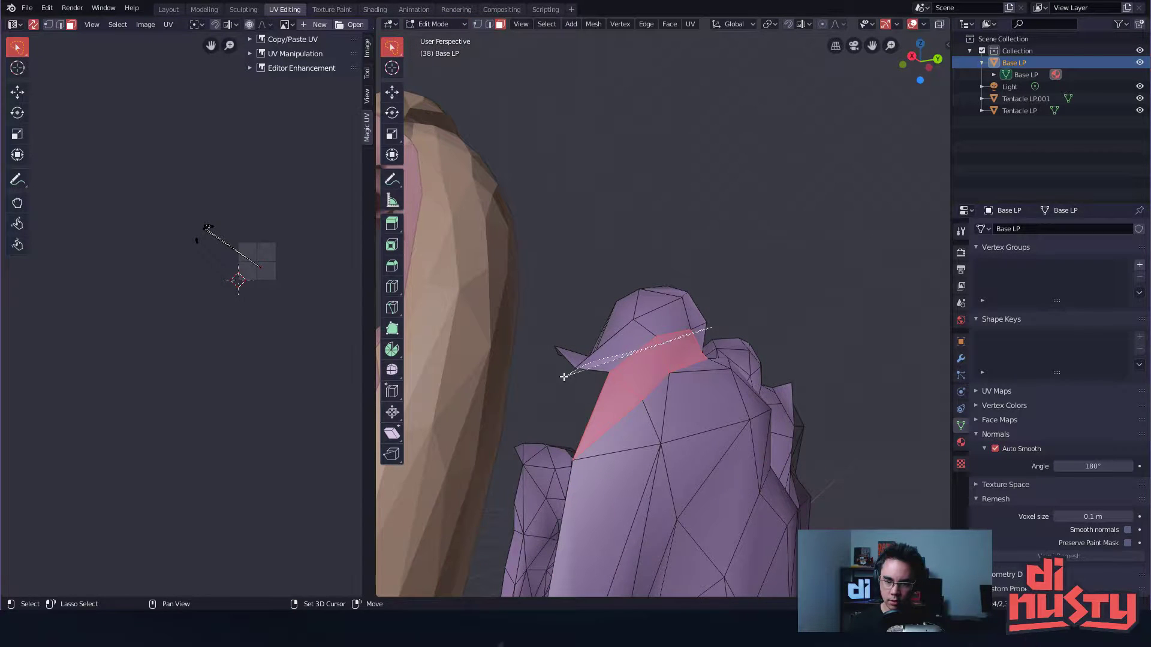
pyautogui.moveTo(768, 245); pyautogui.dragTo(630, 362, button='middle')
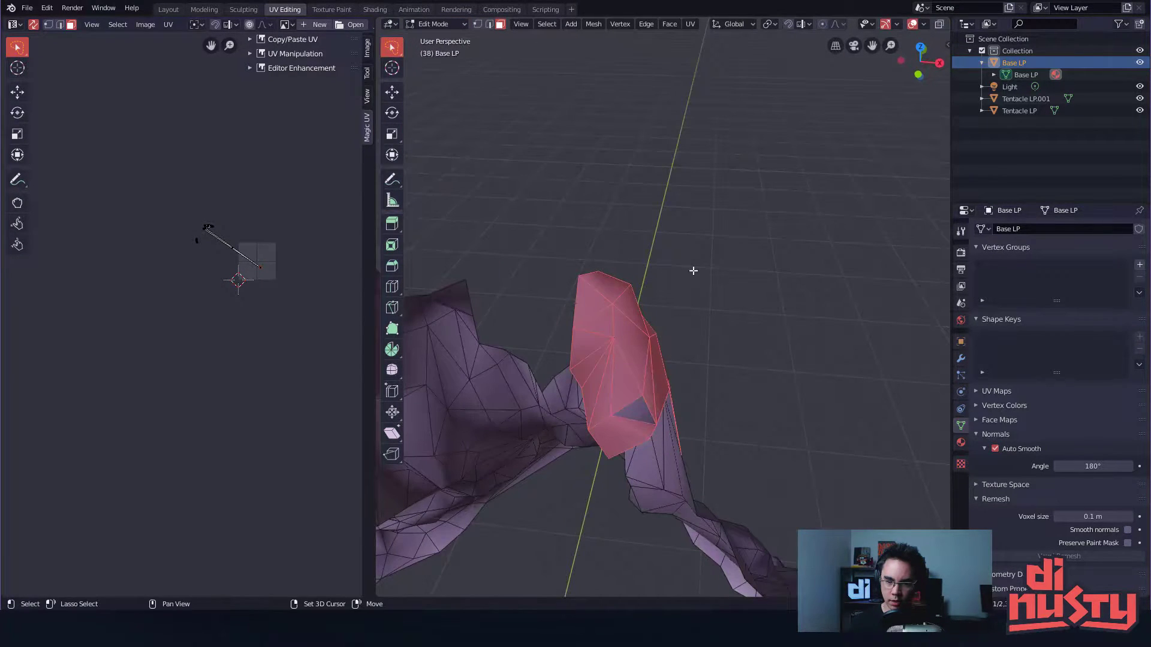
pyautogui.moveTo(677, 271); pyautogui.dragTo(681, 312, button='middle')
pyautogui.moveTo(664, 403); pyautogui.dragTo(676, 245, button='middle')
# - Select the protruding lump at the base's lower edge through the mesh and unwrap its faces
pyautogui.moveTo(669, 206); pyautogui.dragTo(594, 378, button='middle')
pyautogui.moveTo(582, 419); pyautogui.dragTo(590, 360, button='middle')
pyautogui.moveTo(625, 399)
pyautogui.mouseDown(button='middle')
pyautogui.moveTo(617, 406)
pyautogui.moveTo(651, 387)
pyautogui.moveTo(677, 296)
pyautogui.moveTo(660, 322)
pyautogui.moveTo(614, 347)
pyautogui.mouseUp(button='middle')
pyautogui.keyDown('ctrl'); pyautogui.moveTo(494, 282); pyautogui.dragTo(503, 495, button='right'); pyautogui.keyUp('ctrl')
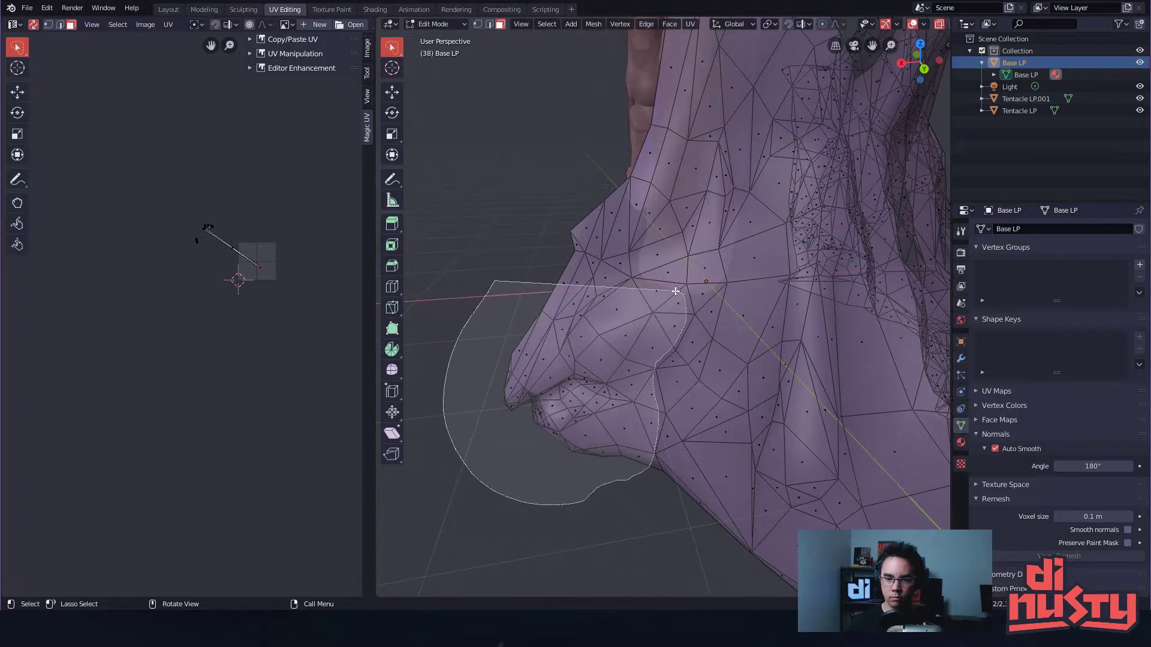
pyautogui.keyDown('ctrl'); pyautogui.moveTo(668, 220); pyautogui.dragTo(667, 220, button='right'); pyautogui.keyUp('ctrl')
pyautogui.moveTo(667, 220)
pyautogui.mouseDown(button='middle')
pyautogui.moveTo(588, 239)
pyautogui.moveTo(609, 162)
pyautogui.moveTo(617, 252)
pyautogui.moveTo(660, 234)
pyautogui.moveTo(686, 257)
pyautogui.moveTo(742, 262)
pyautogui.moveTo(673, 280)
pyautogui.moveTo(662, 256)
pyautogui.mouseUp(button='middle')
pyautogui.press('u')
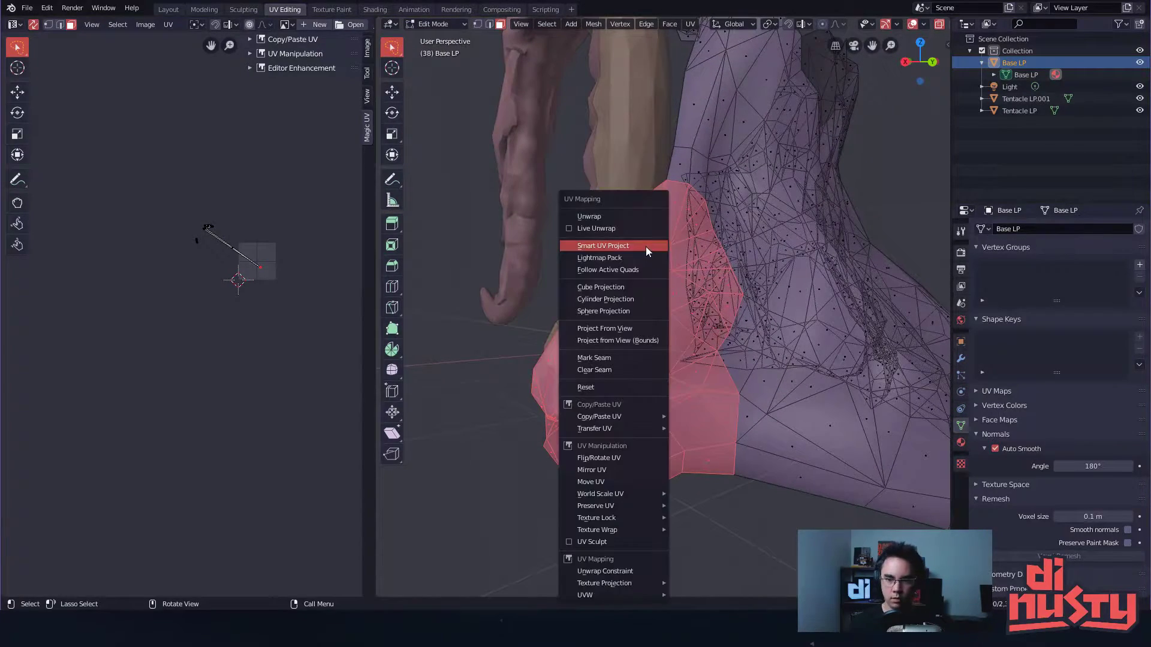
pyautogui.click(624, 217)
# - Place the lump's new UV island away from the others and hide the whole linked island
pyautogui.click(190, 329)
pyautogui.keyDown('ctrl'); pyautogui.moveTo(191, 329); pyautogui.dragTo(314, 417, button='middle'); pyautogui.keyUp('ctrl')
pyautogui.keyDown('ctrl'); pyautogui.moveTo(293, 553); pyautogui.dragTo(21, 64, button='middle'); pyautogui.keyUp('ctrl')
pyautogui.click(265, 161)
pyautogui.moveTo(270, 186); pyautogui.dragTo(289, 171, button='middle')
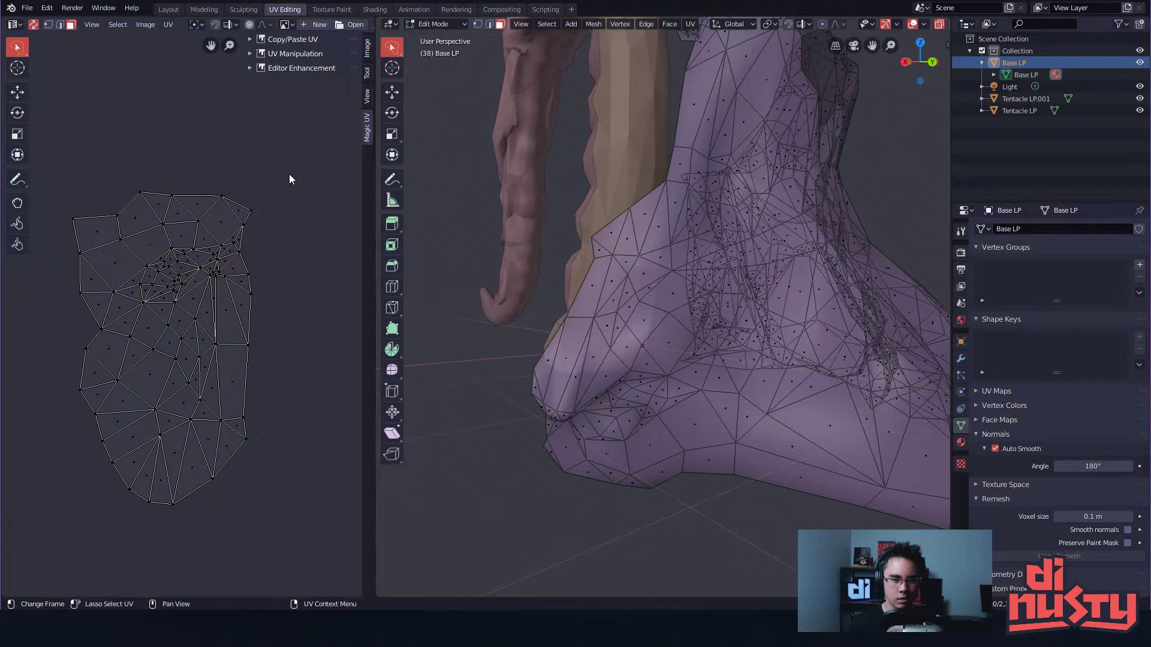
pyautogui.press('l')
pyautogui.press('h')
# - Lasso-select the next side section of the base through the mesh and add the missed faces along its inner border
pyautogui.moveTo(630, 305); pyautogui.dragTo(693, 244, button='middle')
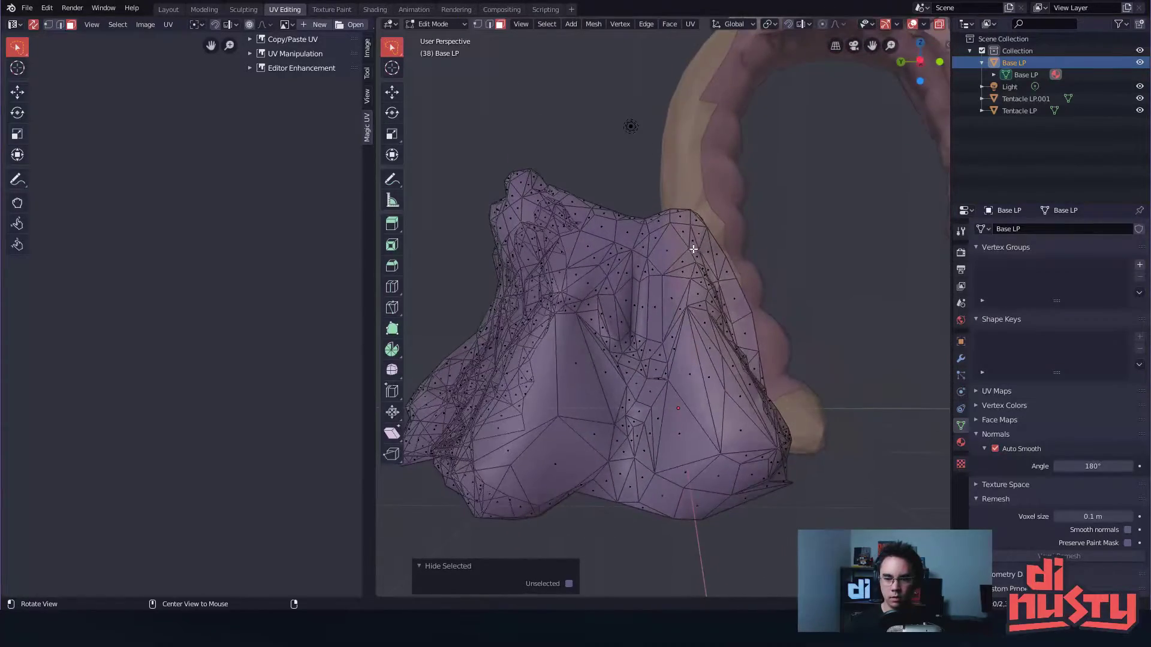
pyautogui.moveTo(711, 193); pyautogui.dragTo(694, 544)
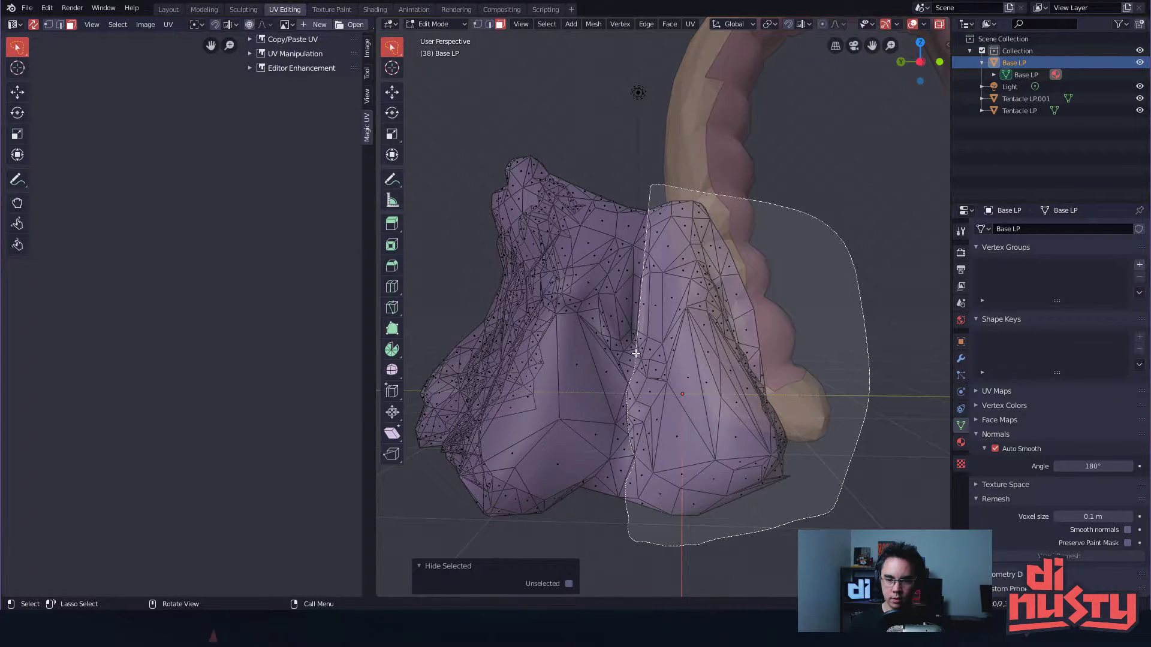
pyautogui.moveTo(631, 267); pyautogui.dragTo(652, 191)
pyautogui.moveTo(652, 190)
pyautogui.mouseDown(button='middle')
pyautogui.moveTo(753, 186)
pyautogui.moveTo(732, 128)
pyautogui.moveTo(721, 190)
pyautogui.mouseUp(button='middle')
pyautogui.scroll(2, 688, 254)
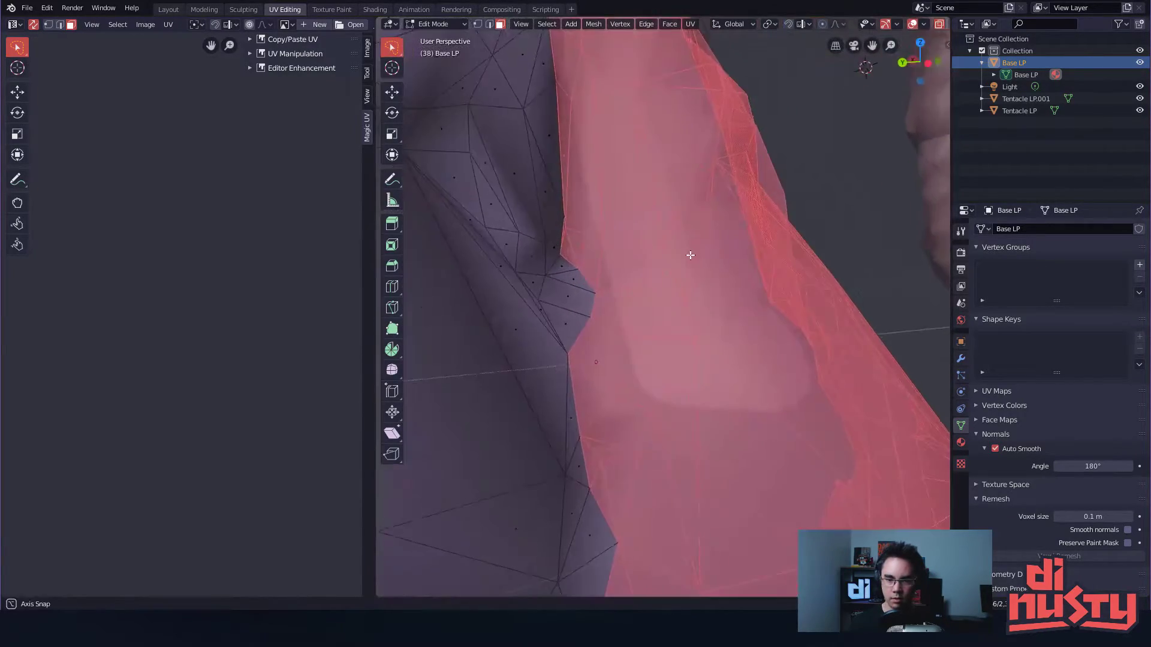
pyautogui.keyDown('shift'); pyautogui.moveTo(584, 326); pyautogui.dragTo(583, 272); pyautogui.keyUp('shift')
pyautogui.scroll(-3, 578, 275)
pyautogui.moveTo(578, 274); pyautogui.dragTo(675, 285, button='middle')
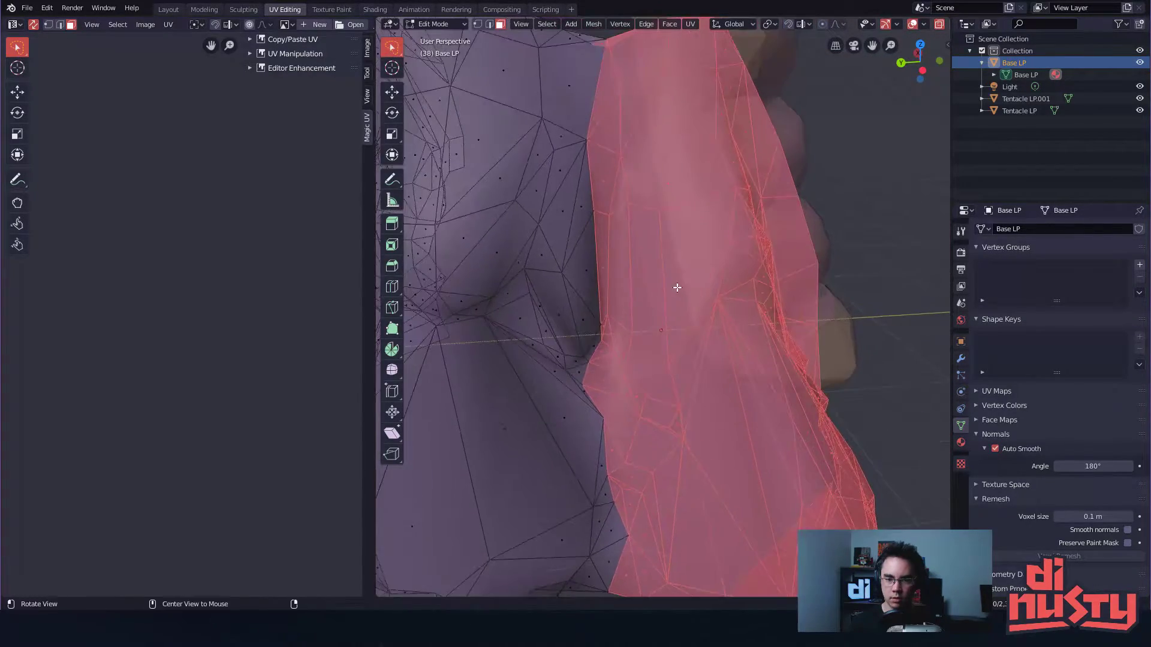
# - With X-ray off, unwrap the selected side section of the base and hide its faces
pyautogui.hotkey('alt', 'z')
pyautogui.moveTo(671, 228); pyautogui.dragTo(696, 300, button='middle')
pyautogui.moveTo(695, 300)
pyautogui.keyDown('shift'); pyautogui.mouseDown(button='middle')
pyautogui.moveTo(717, 374)
pyautogui.moveTo(668, 267)
pyautogui.moveTo(683, 432)
pyautogui.mouseUp(button='middle'); pyautogui.keyUp('shift')
pyautogui.keyDown('ctrl'); pyautogui.moveTo(673, 315); pyautogui.dragTo(625, 292, button='middle'); pyautogui.keyUp('ctrl')
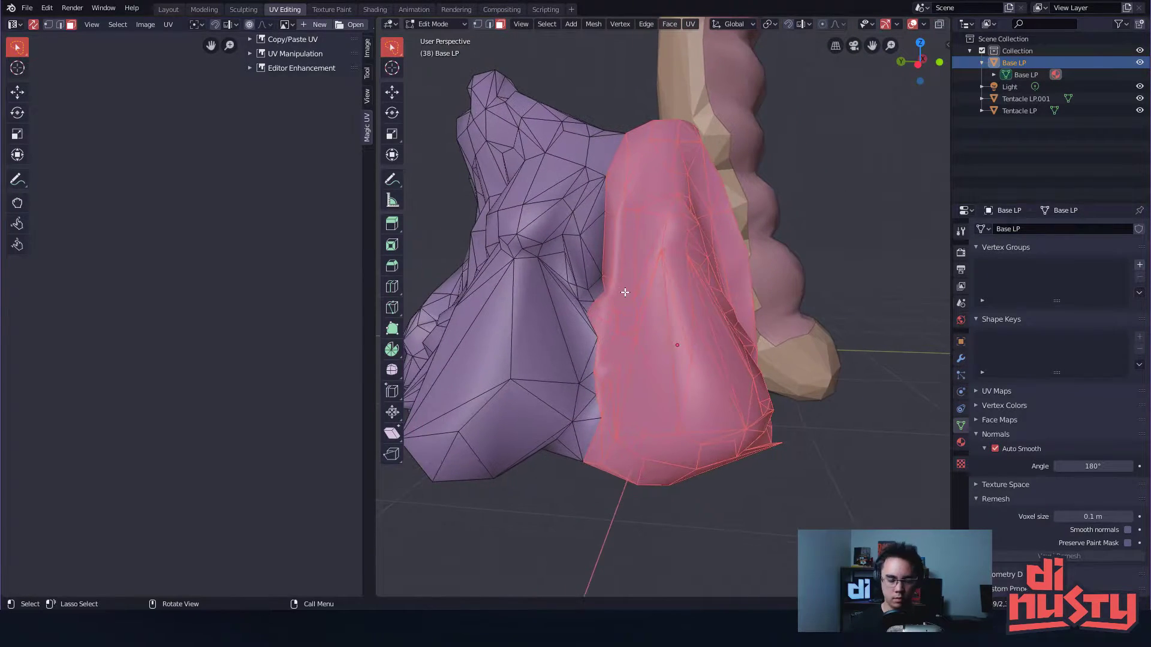
pyautogui.press('u')
pyautogui.click(641, 215)
pyautogui.press('h')
# - Select faces on the neighbouring side section and grow the selection twice toward the middle of the base
pyautogui.keyDown('ctrl'); pyautogui.moveTo(771, 226); pyautogui.dragTo(606, 360, button='middle'); pyautogui.keyUp('ctrl')
pyautogui.press('ctrl+KP_Add')
pyautogui.press('ctrl+KP_Add')
pyautogui.keyDown('shift'); pyautogui.moveTo(726, 198); pyautogui.dragTo(714, 171); pyautogui.keyUp('shift')
pyautogui.moveTo(719, 204)
pyautogui.mouseDown(button='middle')
pyautogui.moveTo(683, 255)
pyautogui.moveTo(657, 250)
pyautogui.moveTo(661, 258)
pyautogui.moveTo(667, 210)
pyautogui.moveTo(690, 221)
pyautogui.moveTo(645, 200)
pyautogui.moveTo(682, 187)
pyautogui.mouseUp(button='middle')
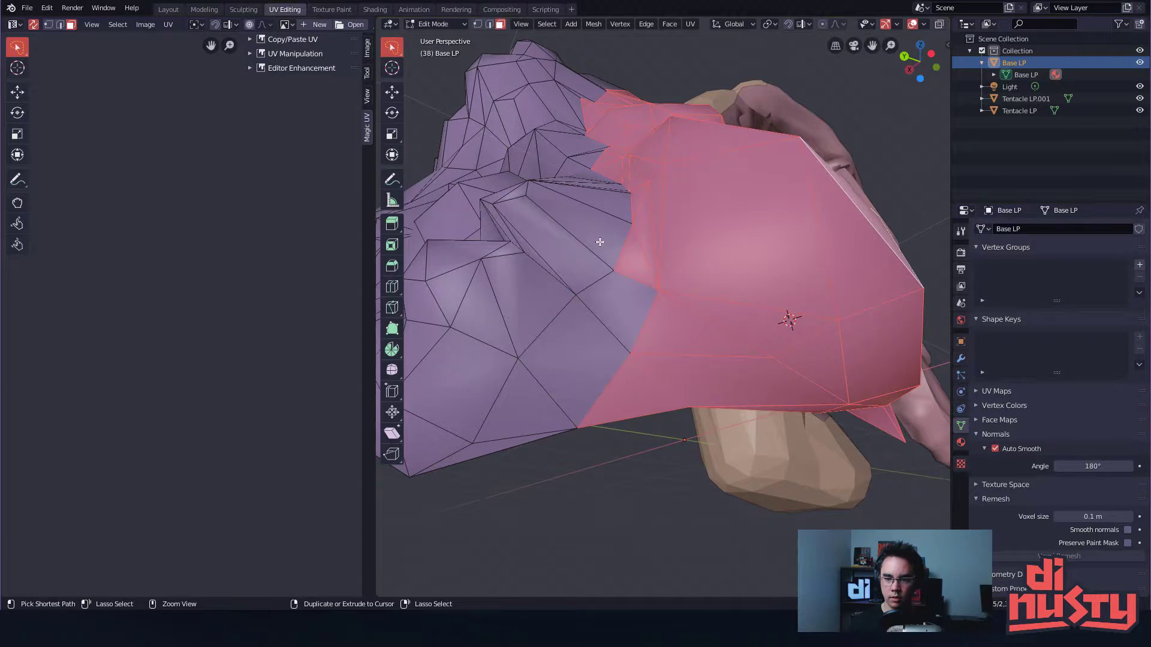
# - Refine the side section's selection down to the base's lower edge and unwrap it
pyautogui.moveTo(611, 244); pyautogui.dragTo(585, 271, button='middle')
pyautogui.moveTo(667, 444); pyautogui.dragTo(695, 379, button='middle')
pyautogui.moveTo(685, 336); pyautogui.dragTo(598, 268, button='middle')
pyautogui.keyDown('shift'); pyautogui.moveTo(726, 292); pyautogui.dragTo(733, 284); pyautogui.keyUp('shift')
pyautogui.moveTo(758, 288)
pyautogui.mouseDown(button='middle')
pyautogui.moveTo(682, 296)
pyautogui.moveTo(781, 301)
pyautogui.moveTo(768, 269)
pyautogui.mouseUp(button='middle')
pyautogui.keyDown('shift'); pyautogui.moveTo(608, 356); pyautogui.dragTo(608, 357); pyautogui.keyUp('shift')
pyautogui.moveTo(699, 308)
pyautogui.mouseDown(button='middle')
pyautogui.moveTo(714, 236)
pyautogui.moveTo(660, 236)
pyautogui.moveTo(594, 201)
pyautogui.moveTo(580, 275)
pyautogui.moveTo(812, 200)
pyautogui.moveTo(581, 200)
pyautogui.moveTo(636, 312)
pyautogui.moveTo(585, 174)
pyautogui.moveTo(599, 200)
pyautogui.moveTo(680, 236)
pyautogui.moveTo(714, 446)
pyautogui.moveTo(657, 377)
pyautogui.mouseUp(button='middle')
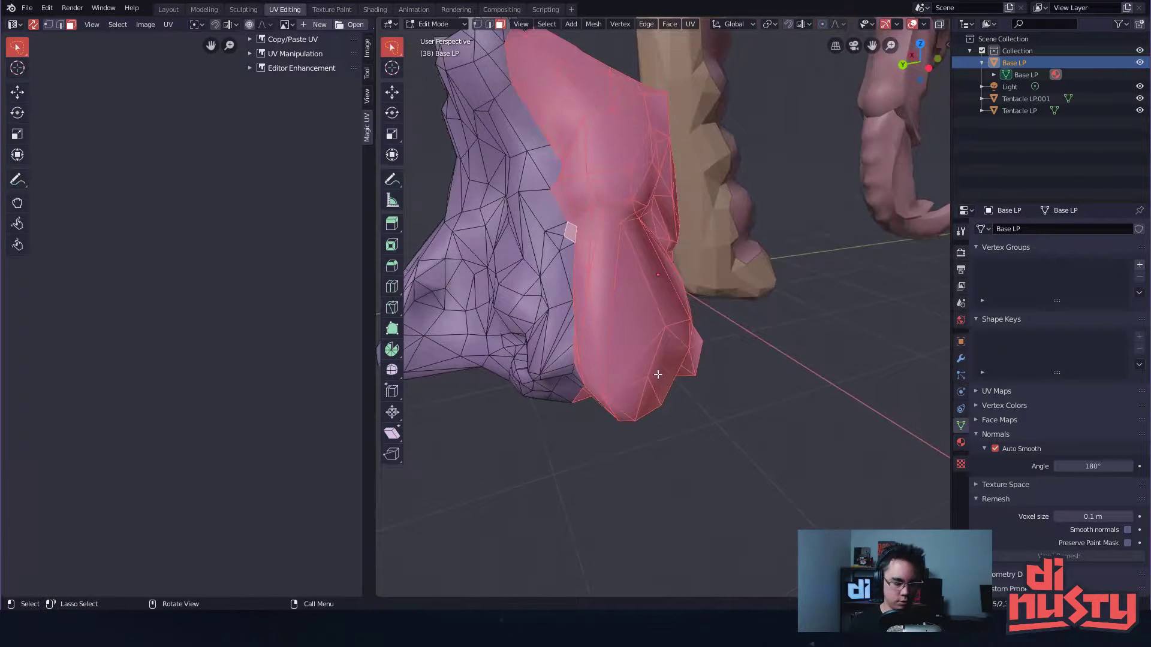
pyautogui.press('u')
pyautogui.click(610, 217)
pyautogui.moveTo(610, 217); pyautogui.dragTo(701, 330, button='middle')
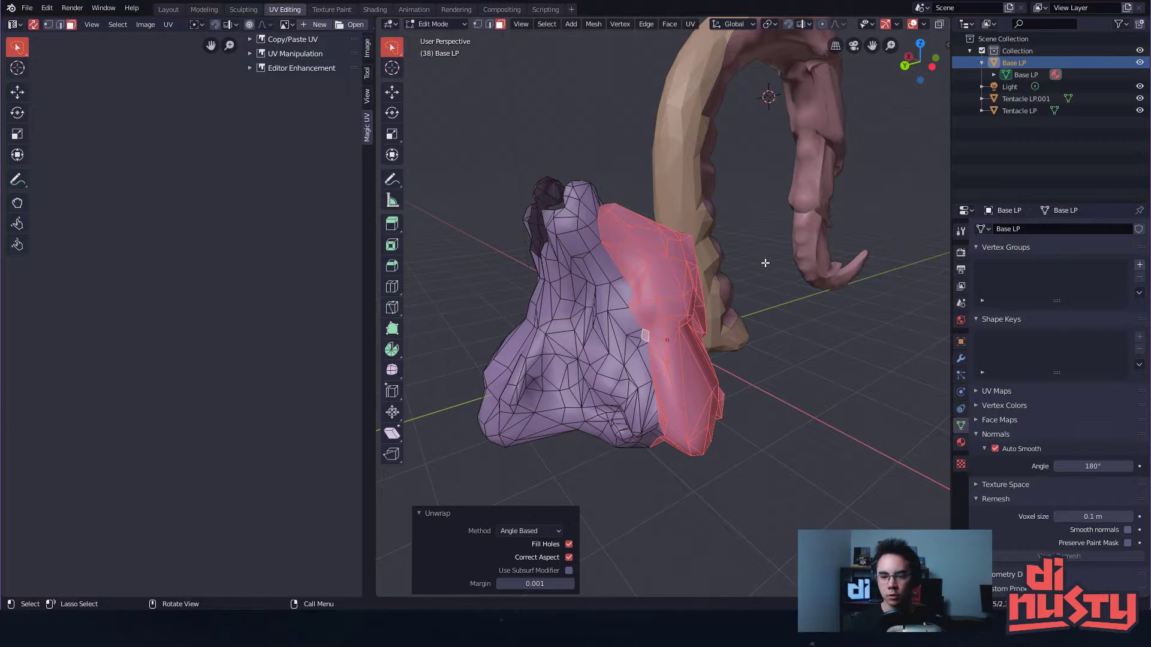
pyautogui.scroll(6, 755, 270)
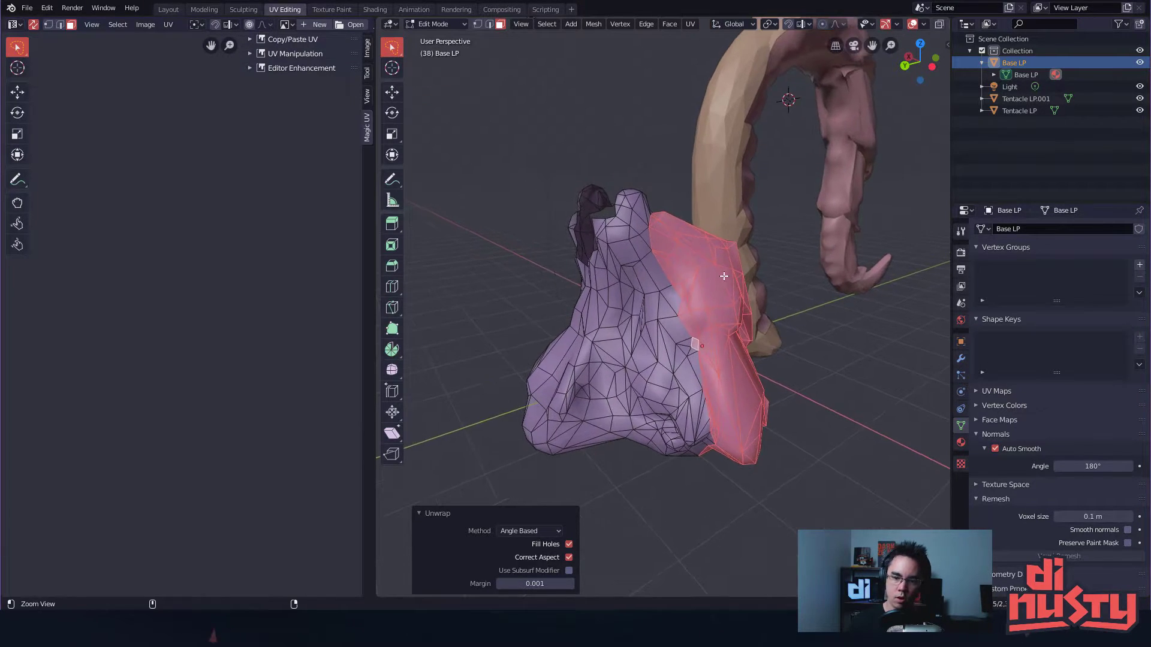
# - Pick a vertex in the crease on the base's side and examine the narrow triangles around it
pyautogui.press('1')
pyautogui.click(675, 233)
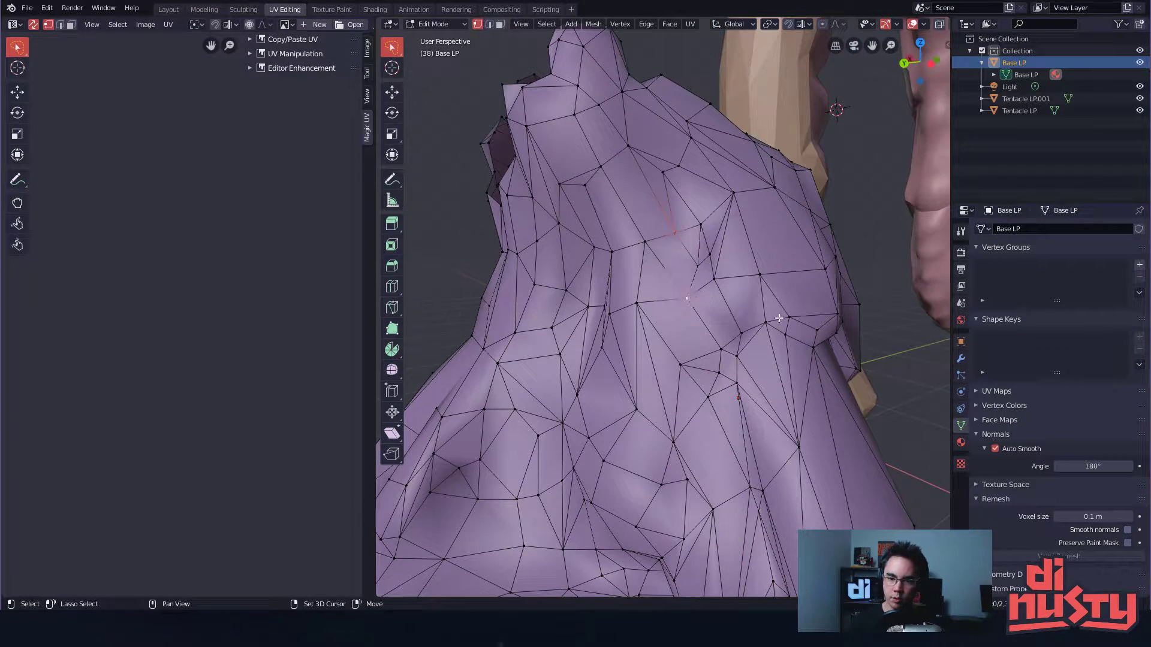
pyautogui.keyDown('alt'); pyautogui.moveTo(797, 295); pyautogui.dragTo(696, 341); pyautogui.keyUp('alt')
pyautogui.scroll(6, 835, 300)
pyautogui.scroll(-5, 804, 275)
pyautogui.scroll(-4, 701, 263)
pyautogui.scroll(5, 666, 305)
pyautogui.scroll(-2, 678, 324)
pyautogui.scroll(2, 678, 323)
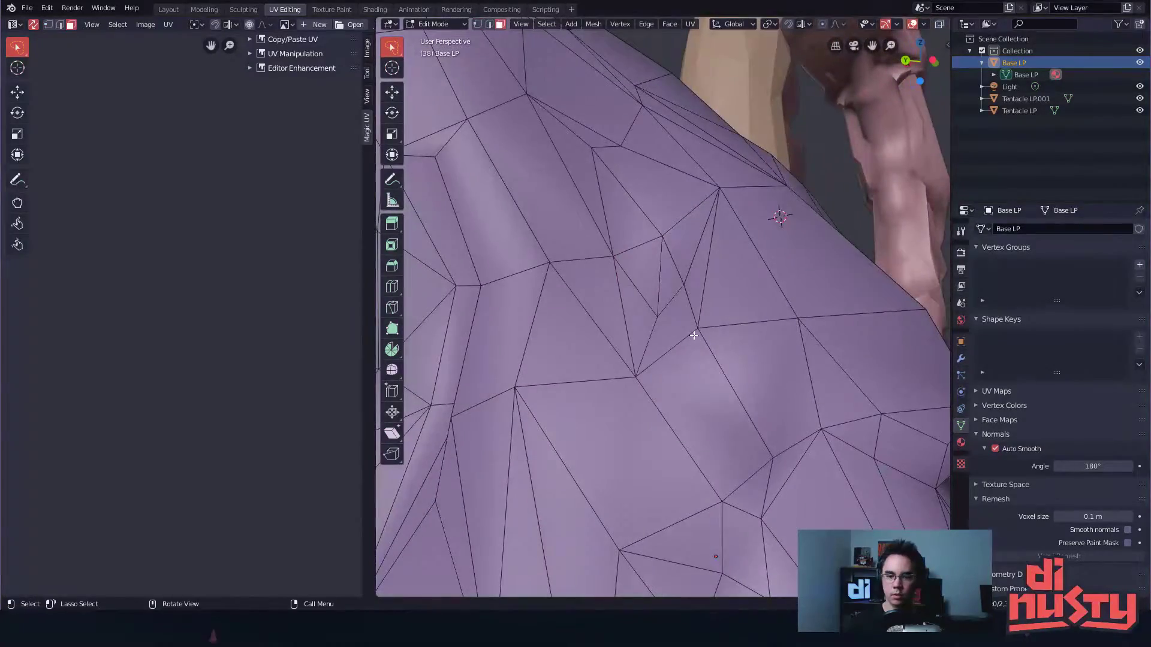
pyautogui.scroll(-4, 767, 309)
pyautogui.keyDown('alt'); pyautogui.moveTo(767, 309); pyautogui.dragTo(631, 321); pyautogui.keyUp('alt')
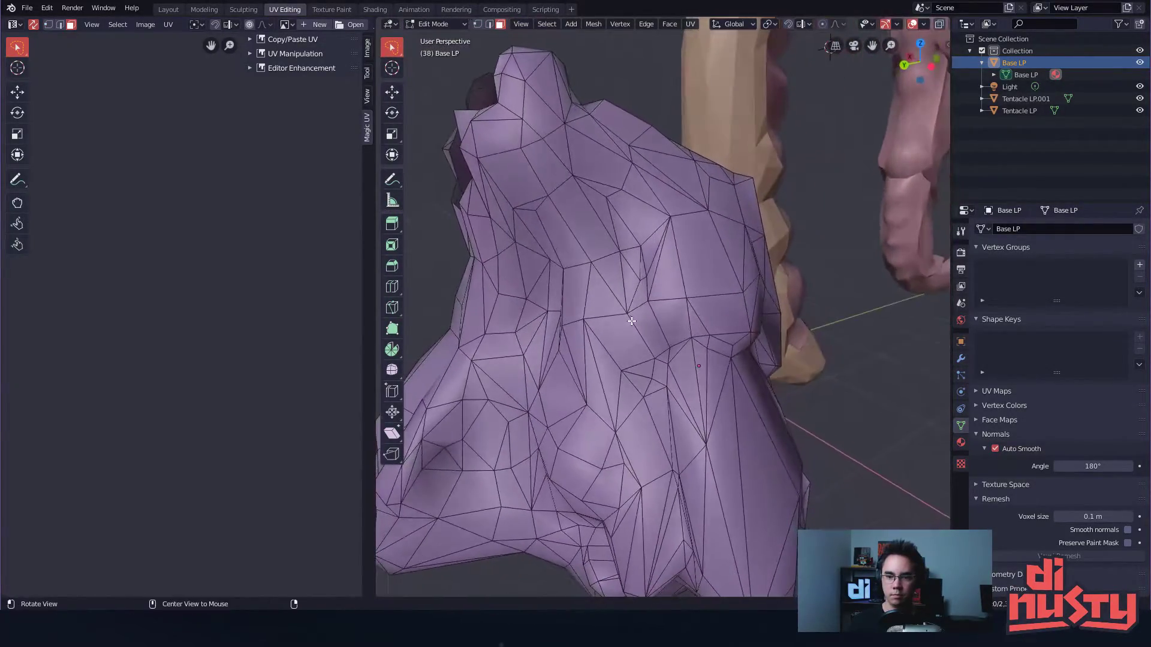
# - Bring the remaining UV islands into view and select the island linked to the narrow triangular side face
pyautogui.keyDown('ctrl'); pyautogui.keyDown('alt'); pyautogui.moveTo(240, 309); pyautogui.dragTo(286, 237); pyautogui.keyUp('alt'); pyautogui.keyUp('ctrl')
pyautogui.keyDown('alt'); pyautogui.keyDown('shift'); pyautogui.moveTo(287, 237); pyautogui.dragTo(235, 269); pyautogui.keyUp('shift'); pyautogui.keyUp('alt')
pyautogui.keyDown('ctrl'); pyautogui.keyDown('alt'); pyautogui.moveTo(235, 269); pyautogui.dragTo(342, 278); pyautogui.keyUp('alt'); pyautogui.keyUp('ctrl')
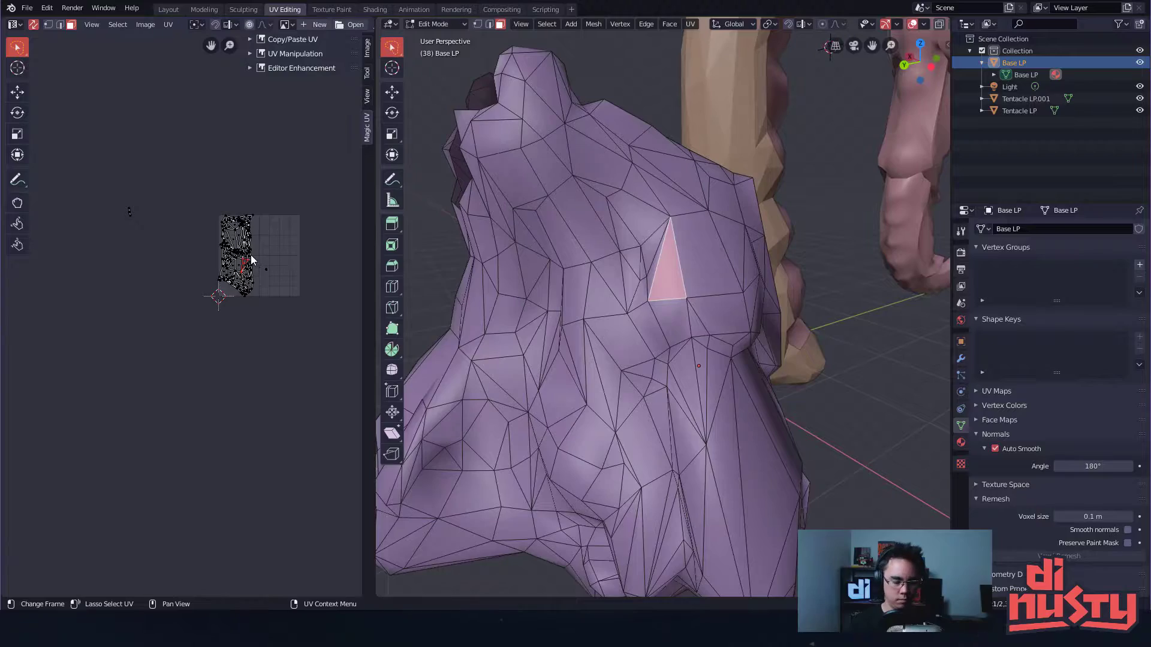
pyautogui.press('l')
# - Connect two vertices across the large facets near the base's flared lower edge with a new edge path
pyautogui.keyDown('alt'); pyautogui.keyDown('shift'); pyautogui.moveTo(667, 289); pyautogui.dragTo(728, 289); pyautogui.keyUp('shift'); pyautogui.keyUp('alt')
pyautogui.keyDown('alt'); pyautogui.moveTo(593, 286); pyautogui.dragTo(651, 234); pyautogui.keyUp('alt')
pyautogui.keyDown('ctrl'); pyautogui.click(662, 307); pyautogui.keyUp('ctrl')
pyautogui.scroll(-4, 731, 270)
pyautogui.click(292, 263)
pyautogui.scroll(-3, 708, 284)
pyautogui.keyDown('alt'); pyautogui.moveTo(643, 288); pyautogui.dragTo(618, 214); pyautogui.keyUp('alt')
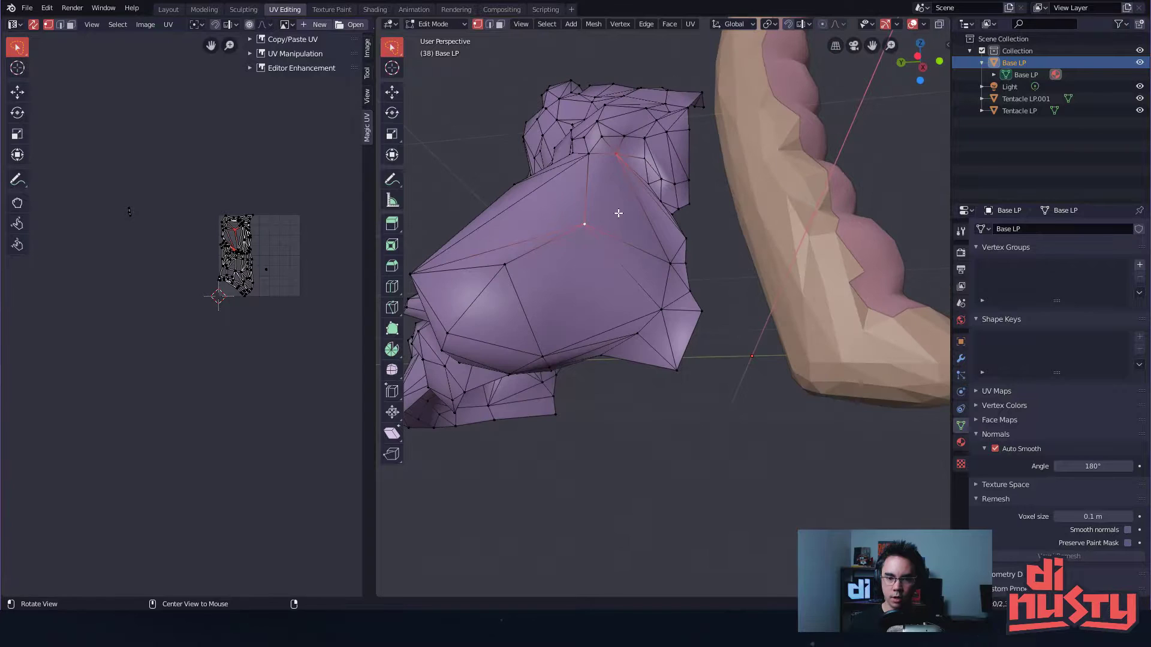
pyautogui.keyDown('alt'); pyautogui.moveTo(566, 309); pyautogui.dragTo(591, 288); pyautogui.keyUp('alt')
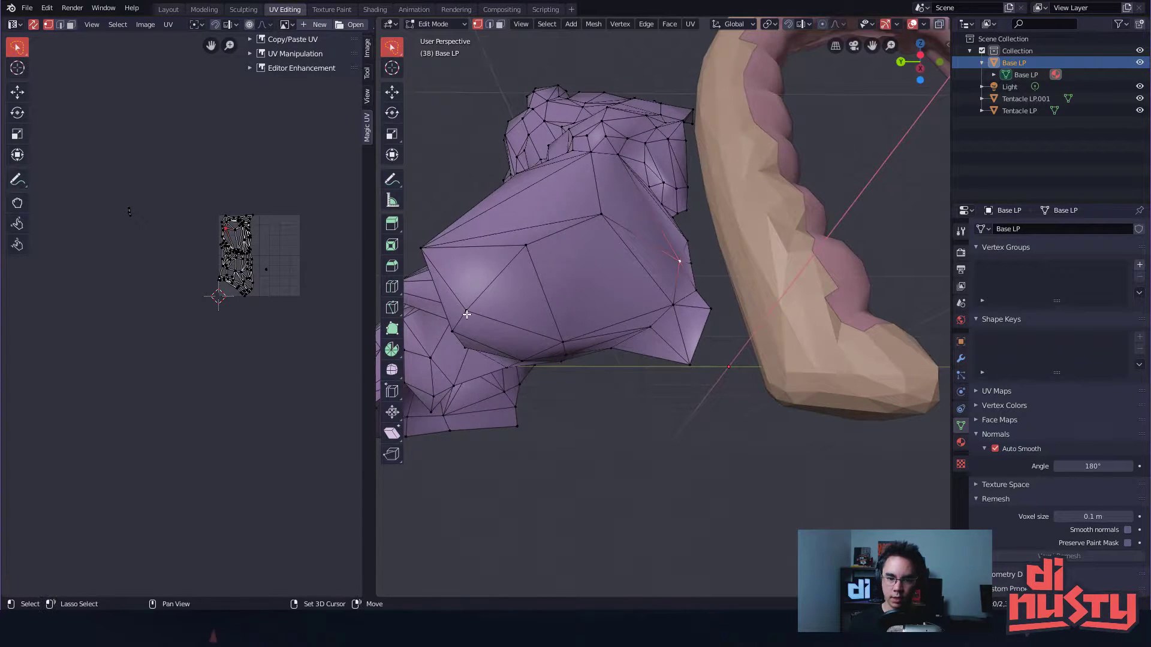
pyautogui.keyDown('shift'); pyautogui.click(466, 313); pyautogui.keyUp('shift')
pyautogui.keyDown('alt'); pyautogui.moveTo(614, 378); pyautogui.dragTo(640, 364); pyautogui.keyUp('alt')
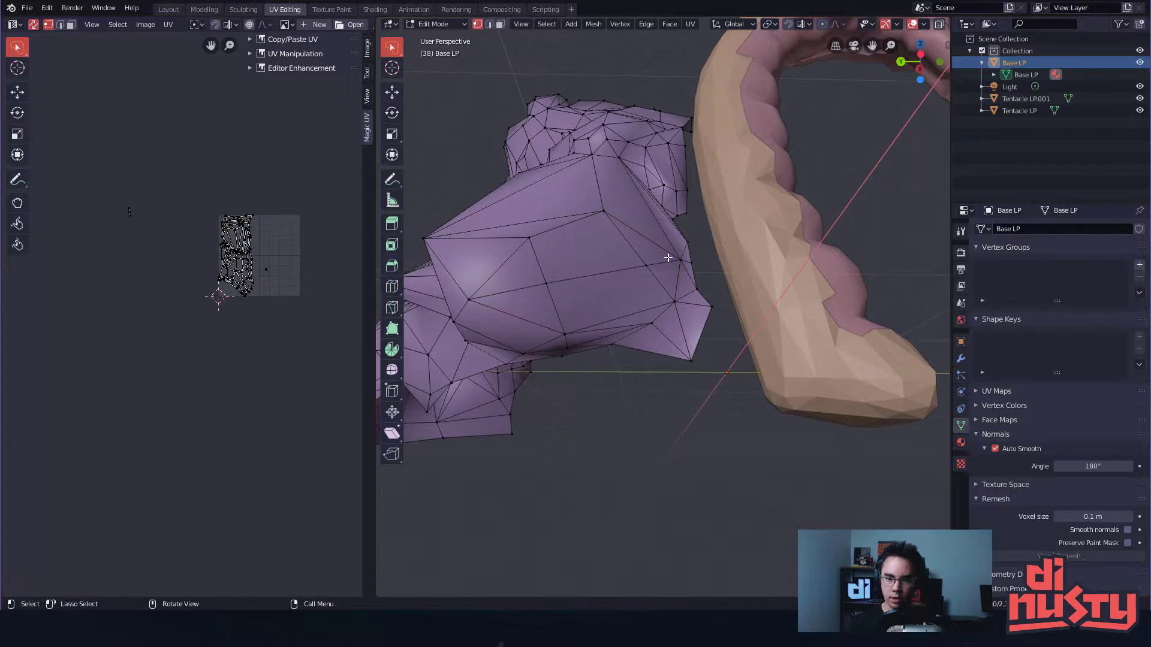
pyautogui.keyDown('alt'); pyautogui.moveTo(484, 286); pyautogui.dragTo(563, 366); pyautogui.keyUp('alt')
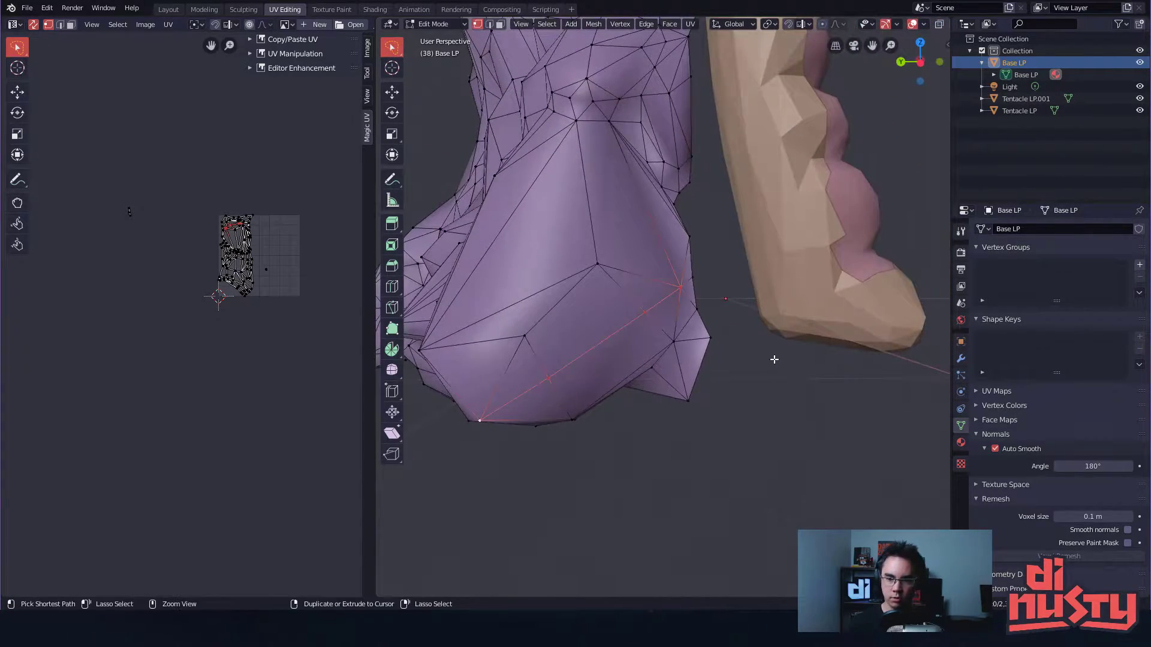
pyautogui.keyDown('alt'); pyautogui.moveTo(781, 358); pyautogui.dragTo(849, 416); pyautogui.keyUp('alt')
# - Clear the full-mesh selection, select the side section's linked UV island from one of its faces, and hide it
pyautogui.press('a')
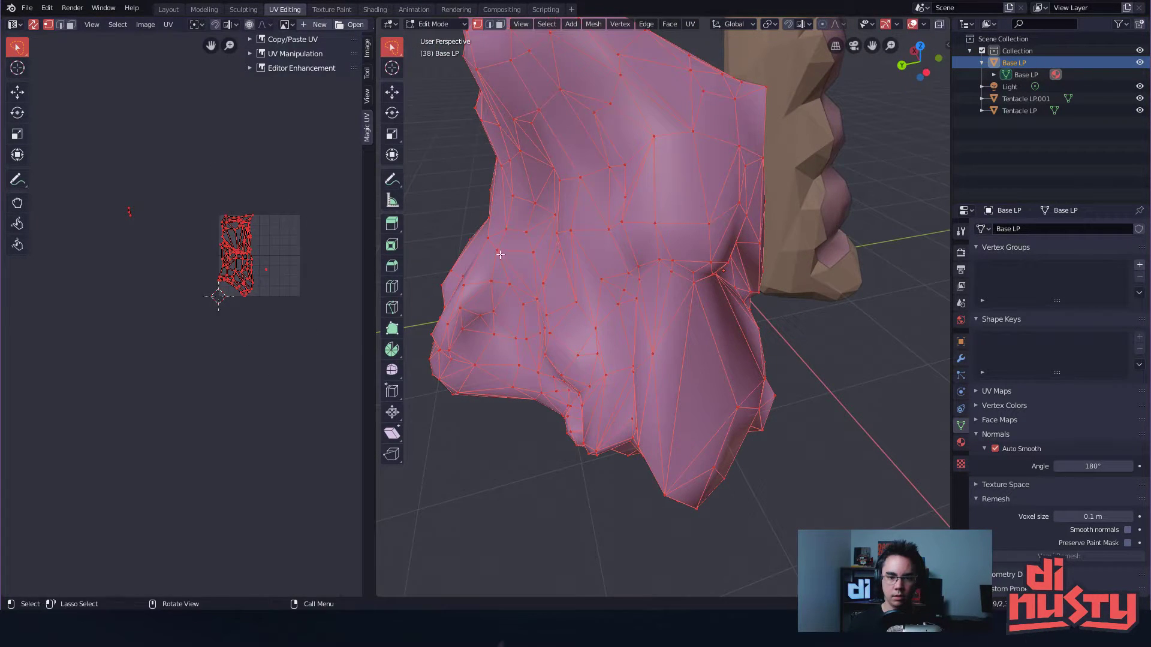
pyautogui.hotkey('alt', 'a')
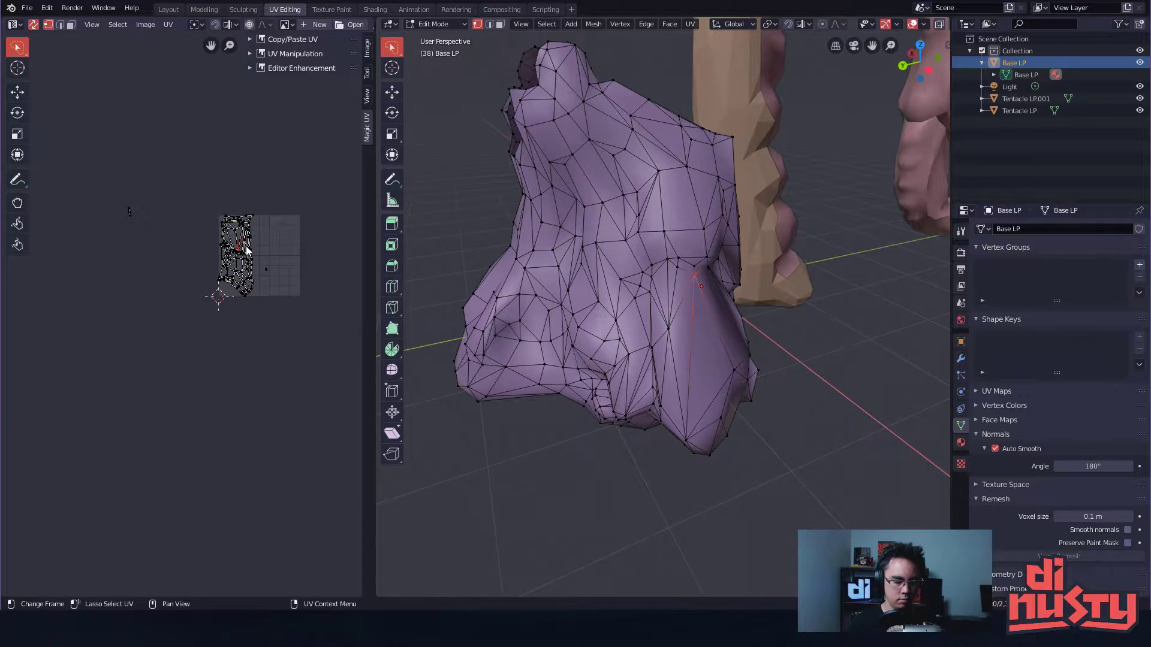
pyautogui.press('l')
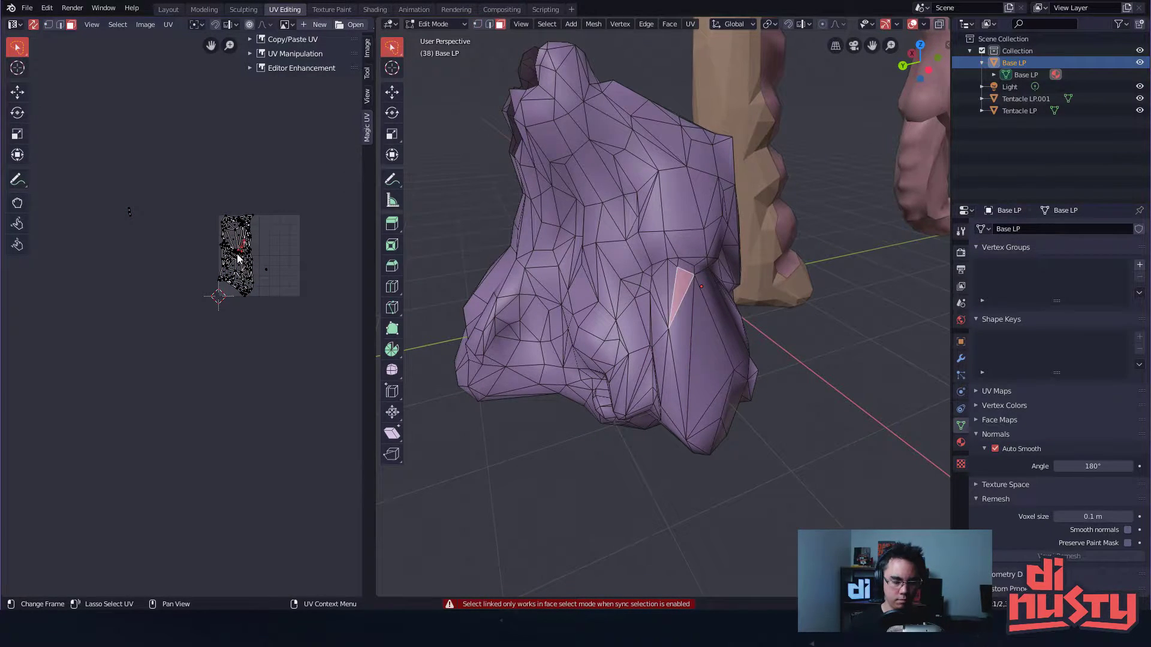
pyautogui.press('l')
pyautogui.moveTo(593, 252); pyautogui.dragTo(623, 244, button='middle')
pyautogui.moveTo(105, 176)
pyautogui.mouseDown()
pyautogui.moveTo(128, 234)
pyautogui.moveTo(147, 194)
pyautogui.mouseUp()
pyautogui.moveTo(570, 193)
pyautogui.keyDown('alt'); pyautogui.mouseDown()
pyautogui.moveTo(581, 206)
pyautogui.moveTo(570, 123)
pyautogui.moveTo(571, 158)
pyautogui.mouseUp(); pyautogui.keyUp('alt')
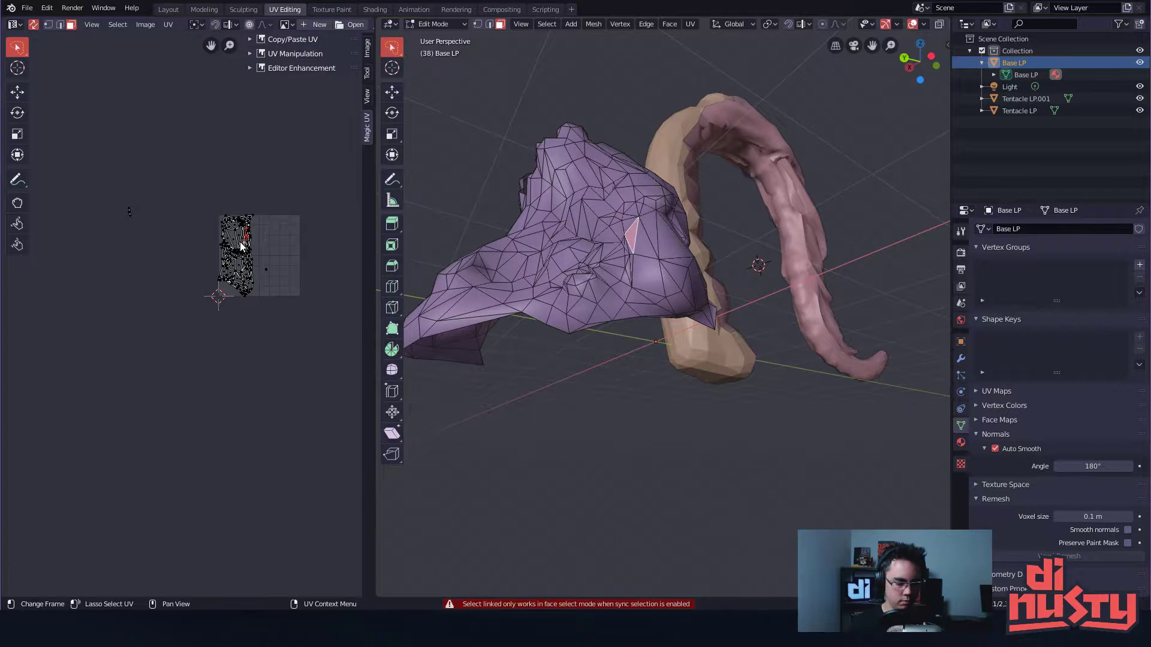
pyautogui.press('l')
pyautogui.moveTo(756, 213); pyautogui.dragTo(758, 255, button='middle')
pyautogui.press('h')
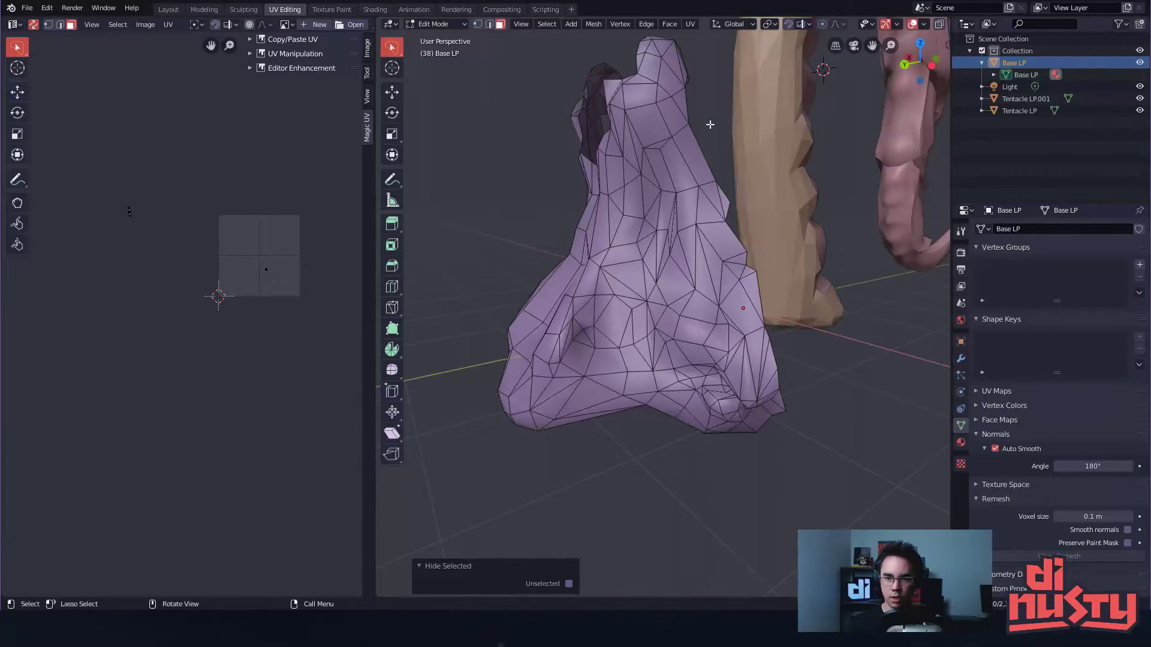
# - Select the section running from the base's upper tip down to its foot with x-ray, including the faces behind
pyautogui.moveTo(656, 369)
pyautogui.mouseDown()
pyautogui.moveTo(881, 378)
pyautogui.moveTo(875, 359)
pyautogui.mouseUp()
pyautogui.moveTo(803, 330)
pyautogui.keyDown('alt'); pyautogui.mouseDown()
pyautogui.moveTo(753, 300)
pyautogui.moveTo(792, 160)
pyautogui.moveTo(804, 180)
pyautogui.moveTo(791, 320)
pyautogui.moveTo(647, 159)
pyautogui.mouseUp(); pyautogui.keyUp('alt')
pyautogui.moveTo(733, 135); pyautogui.dragTo(617, 235, button='middle')
pyautogui.moveTo(665, 275); pyautogui.dragTo(714, 165, button='middle')
pyautogui.moveTo(643, 208); pyautogui.dragTo(676, 287, button='middle')
pyautogui.hotkey('alt', 'z')
pyautogui.keyDown('alt'); pyautogui.moveTo(673, 318); pyautogui.dragTo(740, 392); pyautogui.keyUp('alt')
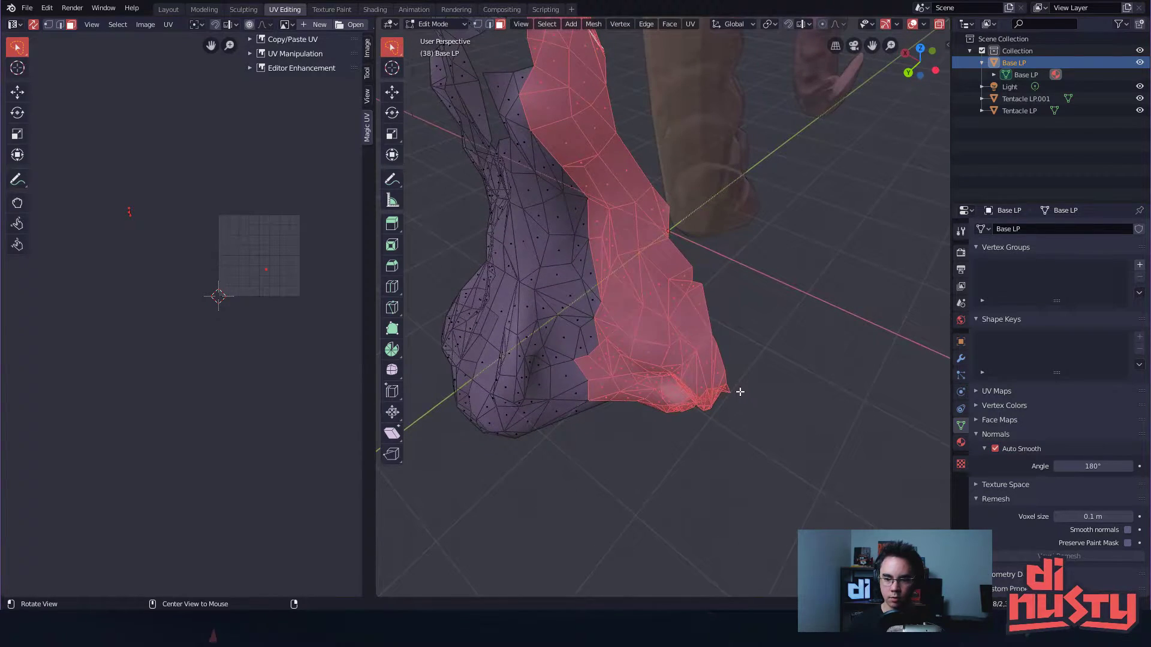
pyautogui.hotkey('alt', 'z')
pyautogui.keyDown('ctrl'); pyautogui.keyDown('alt'); pyautogui.moveTo(666, 295); pyautogui.dragTo(672, 345); pyautogui.keyUp('alt'); pyautogui.keyUp('ctrl')
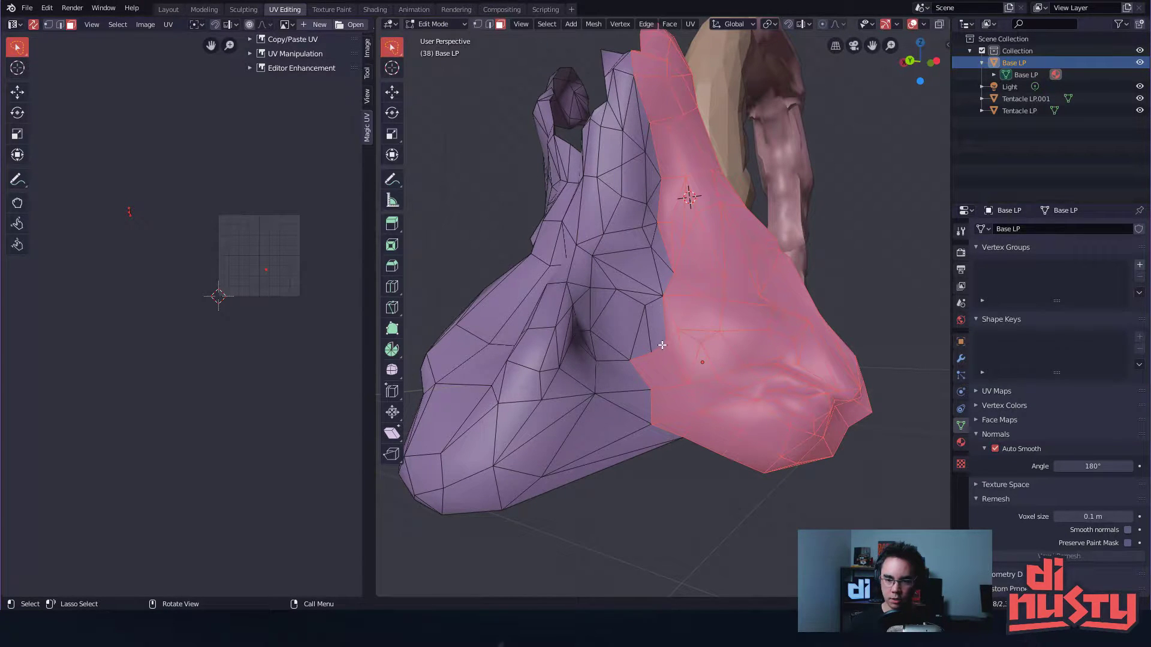
pyautogui.keyDown('ctrl'); pyautogui.keyDown('alt'); pyautogui.moveTo(653, 393); pyautogui.dragTo(642, 314); pyautogui.keyUp('alt'); pyautogui.keyUp('ctrl')
pyautogui.scroll(2, 641, 313)
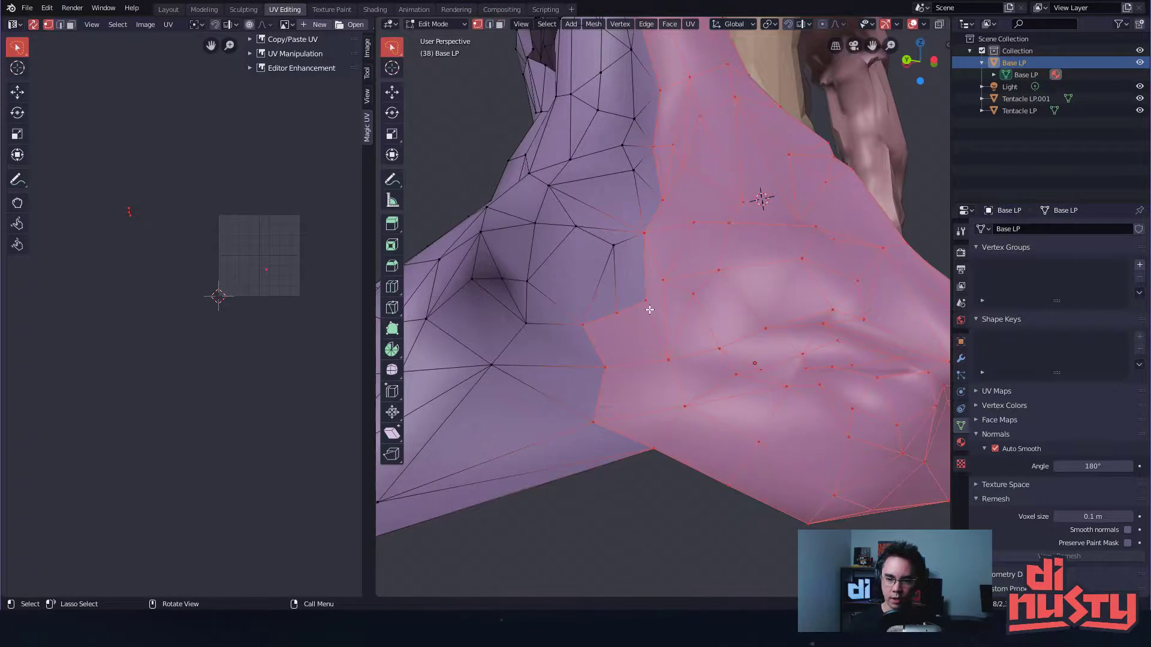
pyautogui.press('2')
pyautogui.click(641, 304)
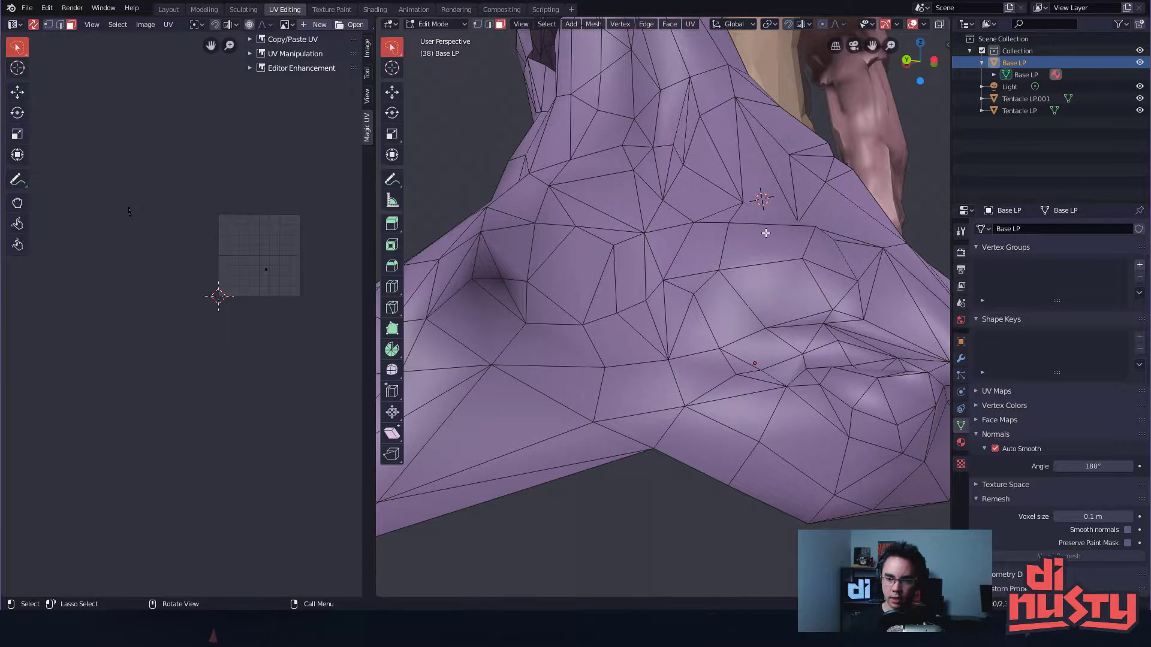
pyautogui.hotkey('ctrl', 'z')
pyautogui.hotkey('ctrl', 'z')
pyautogui.keyDown('ctrl'); pyautogui.keyDown('alt'); pyautogui.moveTo(802, 244); pyautogui.dragTo(756, 320); pyautogui.keyUp('alt'); pyautogui.keyUp('ctrl')
pyautogui.click(631, 271)
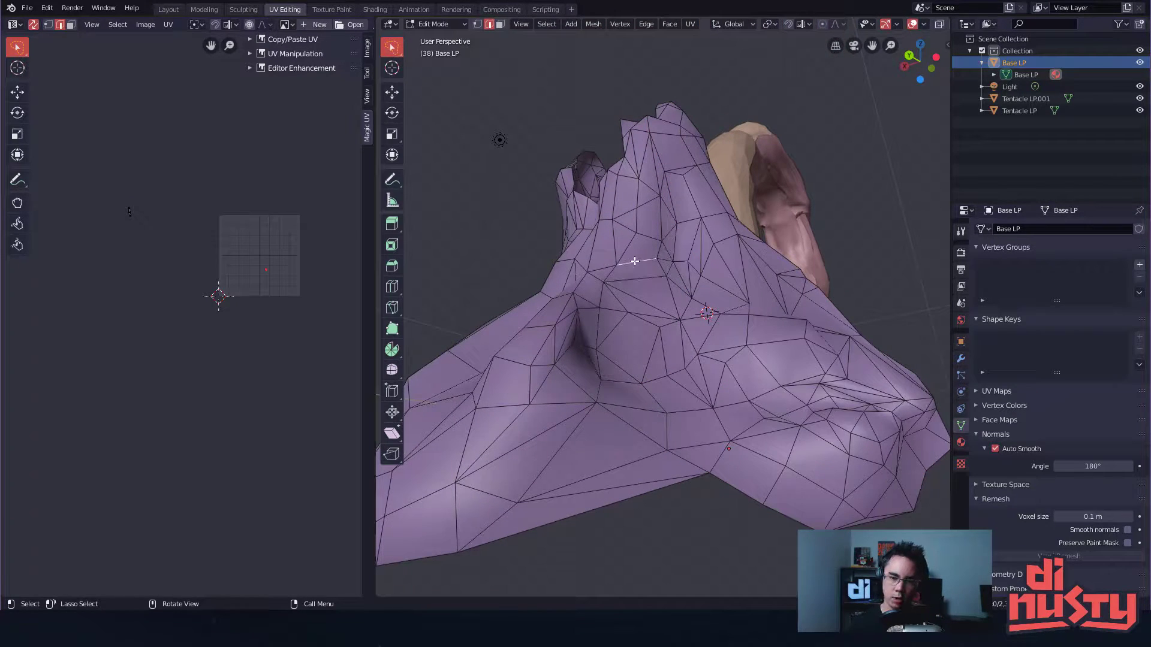
pyautogui.press('2')
pyautogui.click(725, 239)
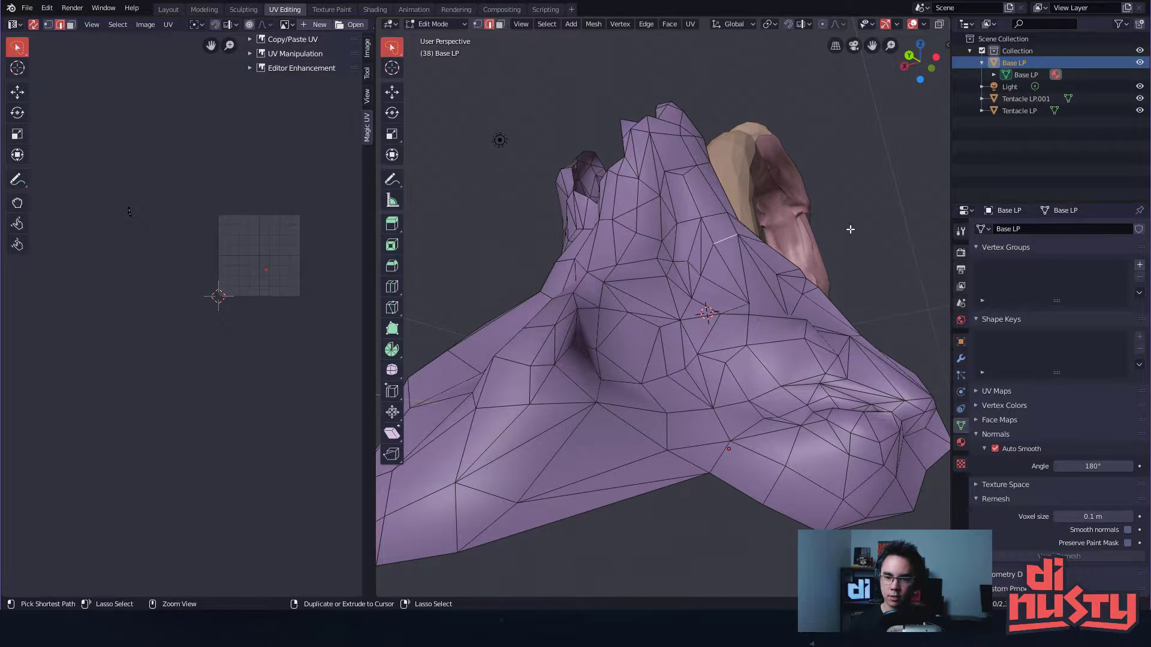
pyautogui.hotkey('ctrl', 'z')
pyautogui.hotkey('ctrl', 'z')
# - Unwrap the selected tip-to-foot section and move its new UV island clear of the UV square
pyautogui.keyDown('alt'); pyautogui.moveTo(781, 290); pyautogui.dragTo(766, 263); pyautogui.keyUp('alt')
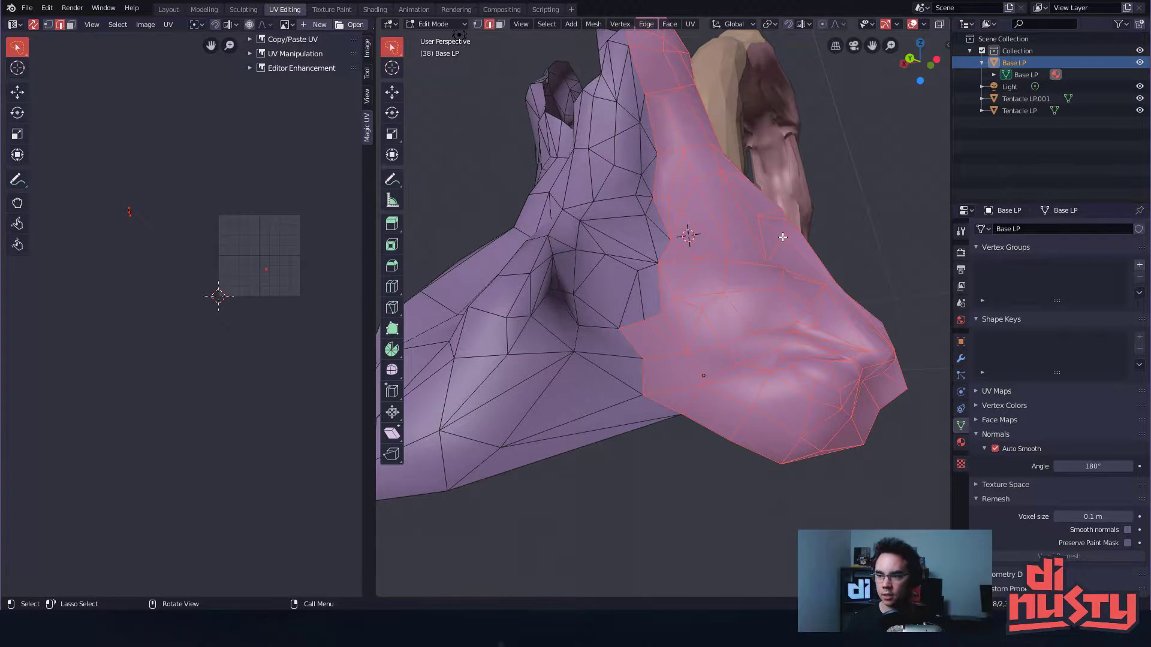
pyautogui.moveTo(771, 183); pyautogui.dragTo(697, 212, button='middle')
pyautogui.keyDown('alt'); pyautogui.moveTo(668, 282); pyautogui.dragTo(786, 202); pyautogui.keyUp('alt')
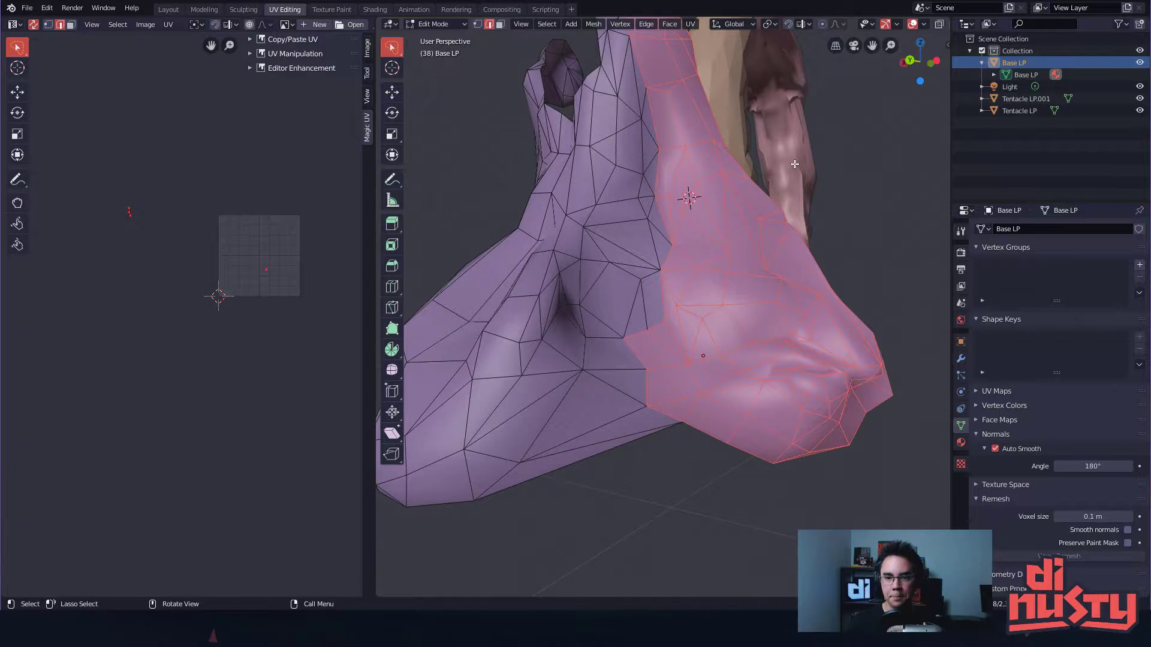
pyautogui.moveTo(795, 164); pyautogui.dragTo(741, 246, button='middle')
pyautogui.scroll(-4, 707, 262)
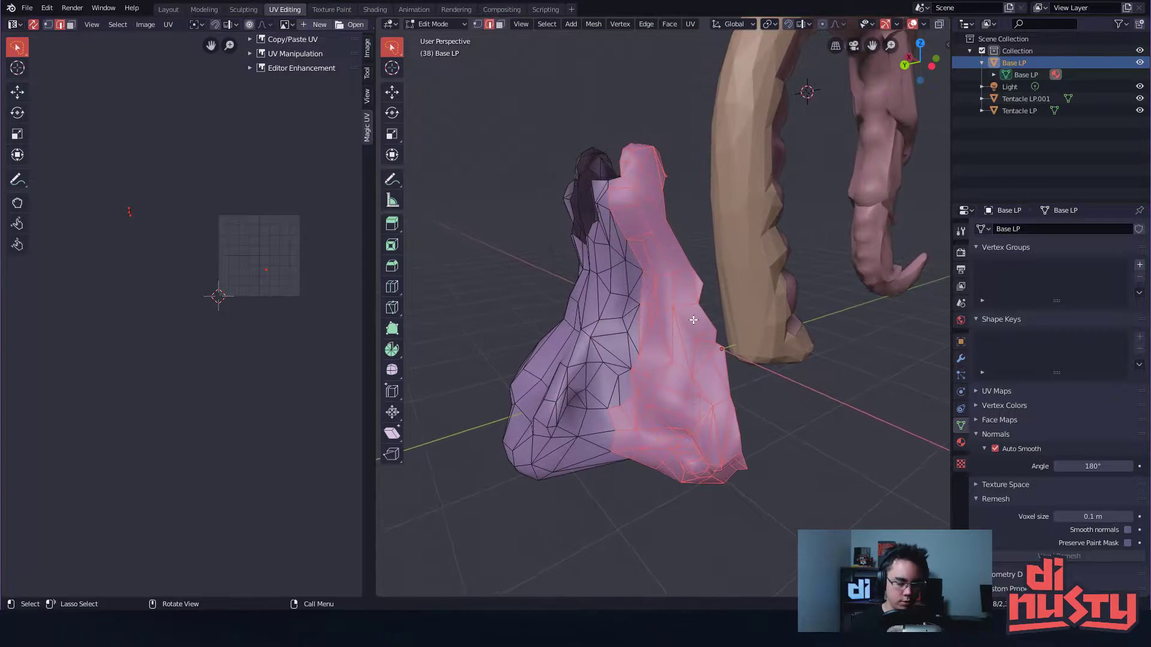
pyautogui.press('u')
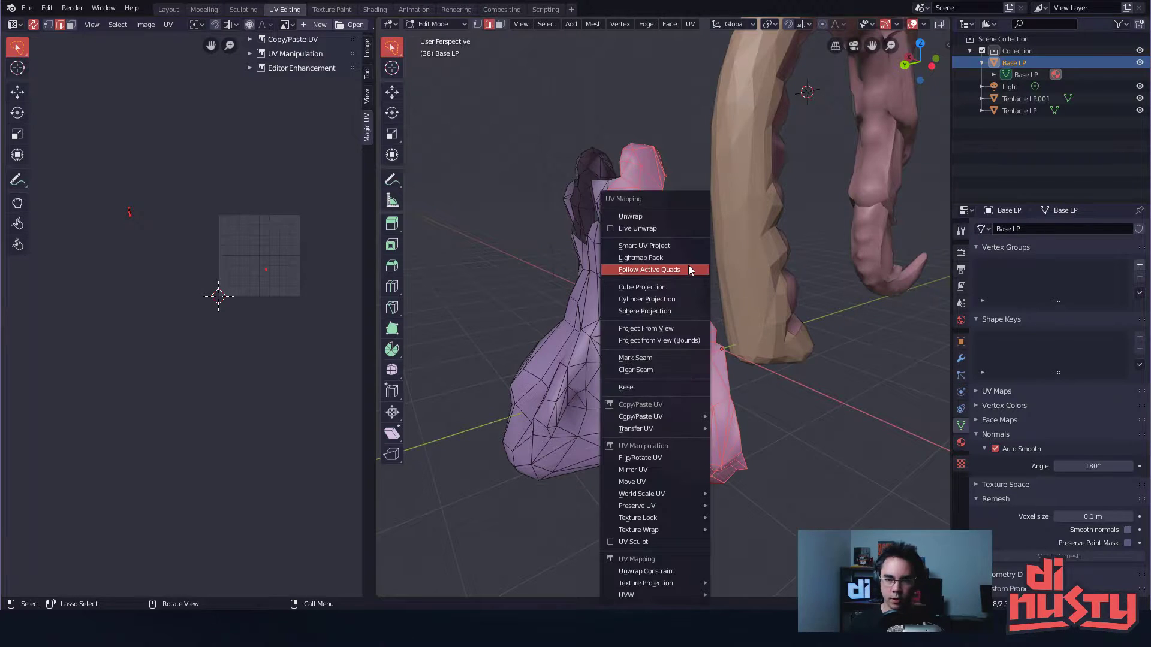
pyautogui.click(662, 215)
pyautogui.press('g')
pyautogui.click(148, 334)
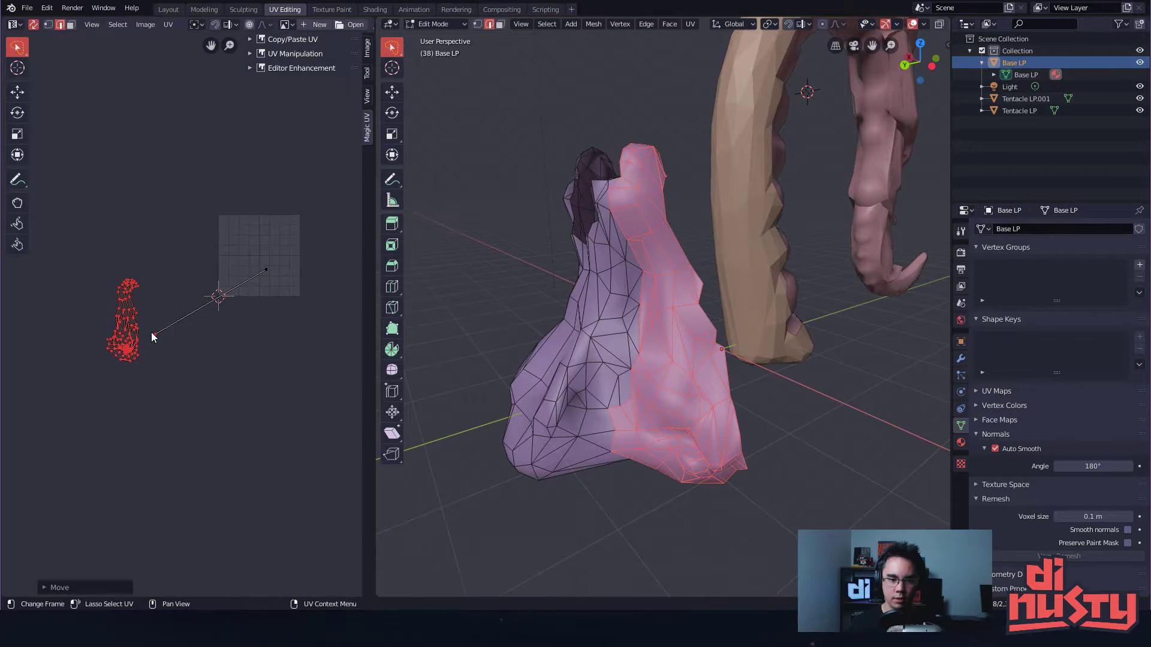
# - Reselect the whole tall UV island and move it up beside the UV square's upper half
pyautogui.click(203, 351)
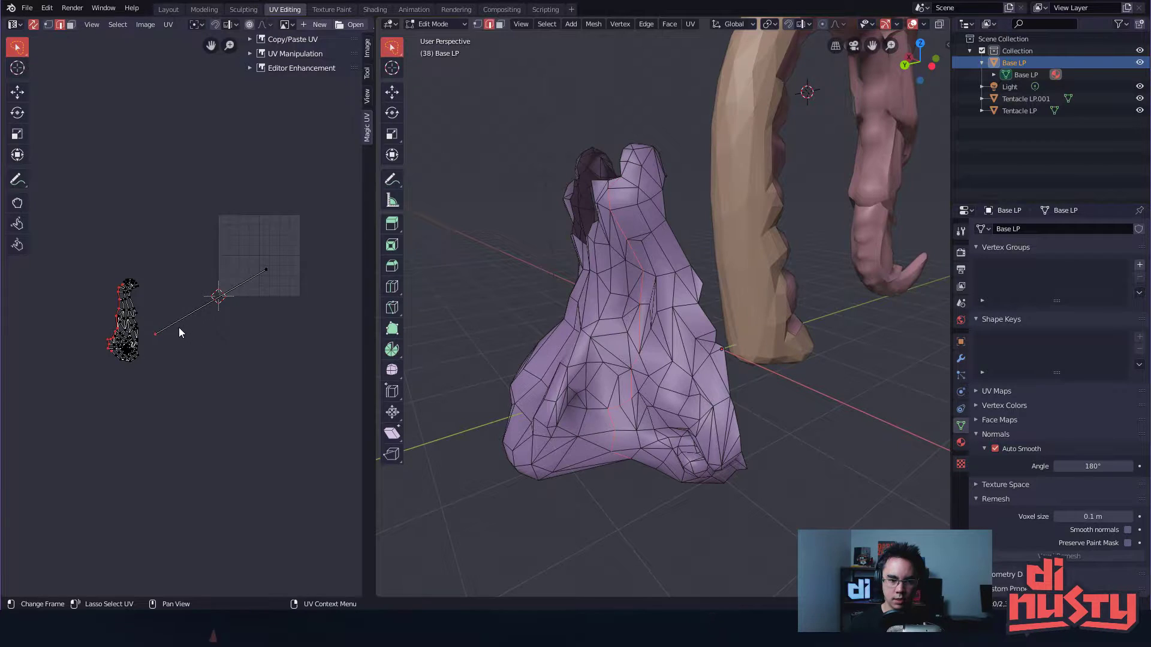
pyautogui.press('g')
pyautogui.rightClick(222, 333)
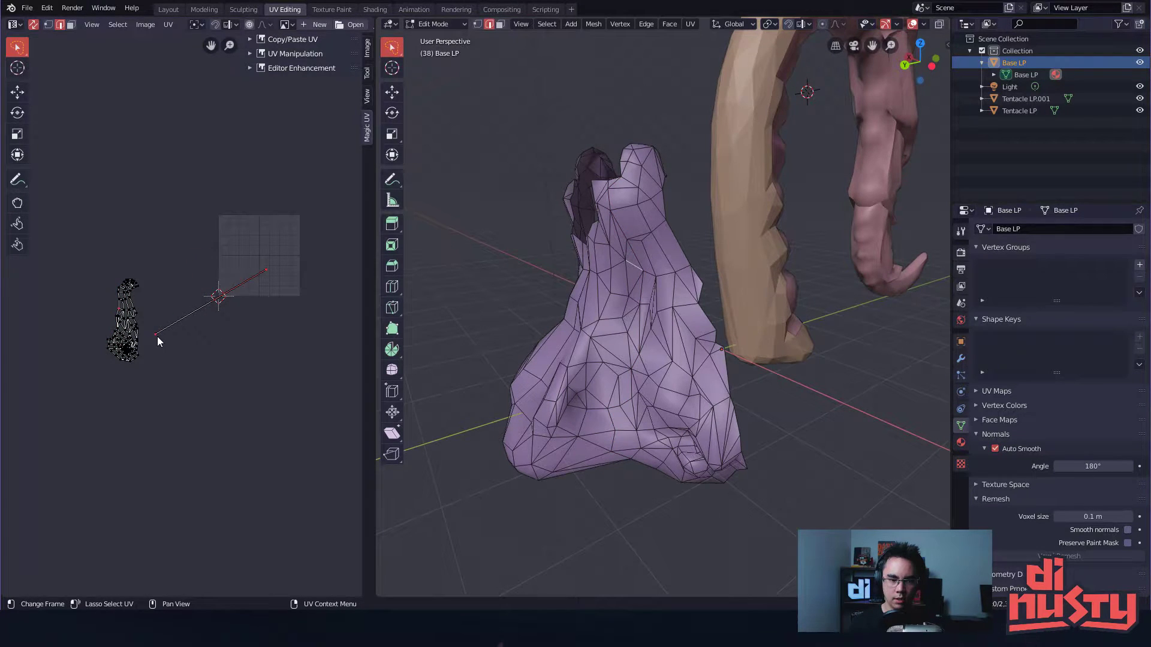
pyautogui.moveTo(84, 228)
pyautogui.keyDown('ctrl'); pyautogui.mouseDown(button='right')
pyautogui.moveTo(152, 367)
pyautogui.moveTo(155, 230)
pyautogui.mouseUp(button='right'); pyautogui.keyUp('ctrl')
pyautogui.press('g')
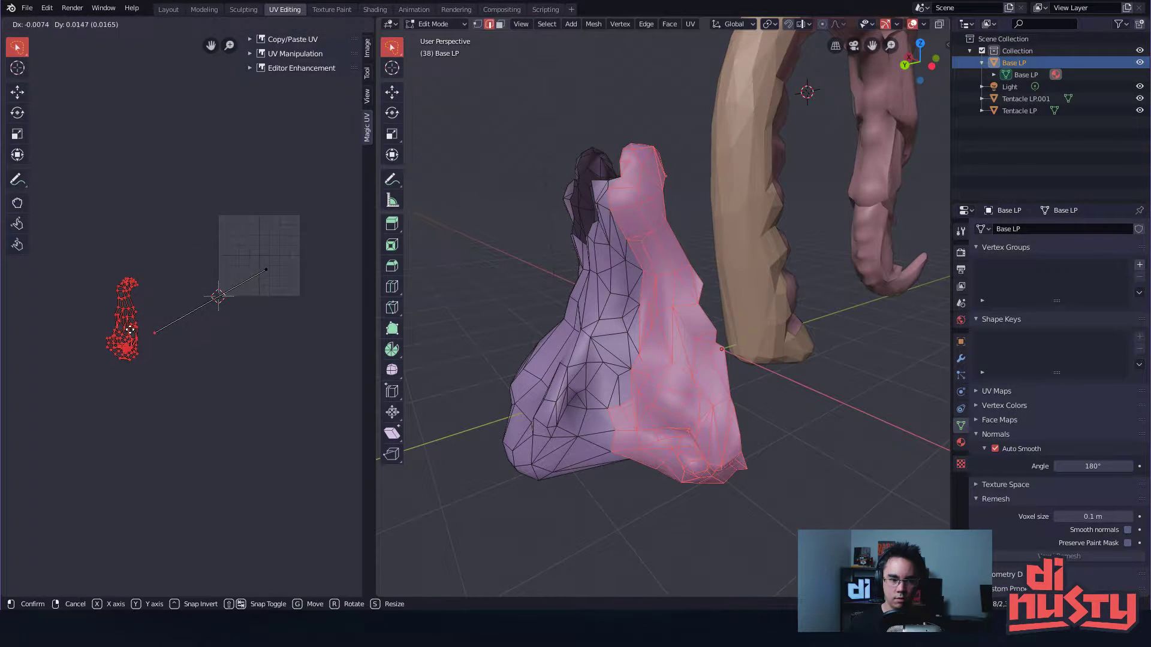
pyautogui.click(187, 227)
# - Select the collapsed UVs of the remaining base section and unwrap it, keeping its island in the UV square
pyautogui.moveTo(208, 219)
pyautogui.mouseDown()
pyautogui.moveTo(217, 243)
pyautogui.moveTo(318, 224)
pyautogui.mouseUp()
pyautogui.moveTo(600, 198); pyautogui.dragTo(788, 248, button='middle')
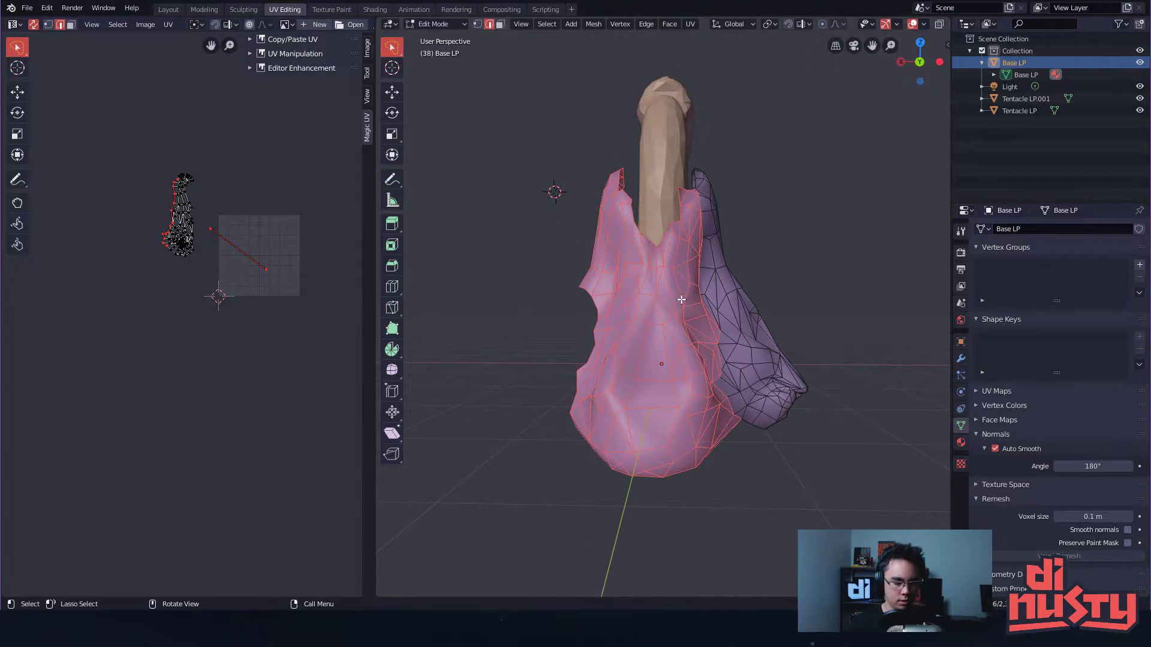
pyautogui.press('u')
pyautogui.click(650, 216)
pyautogui.press('g')
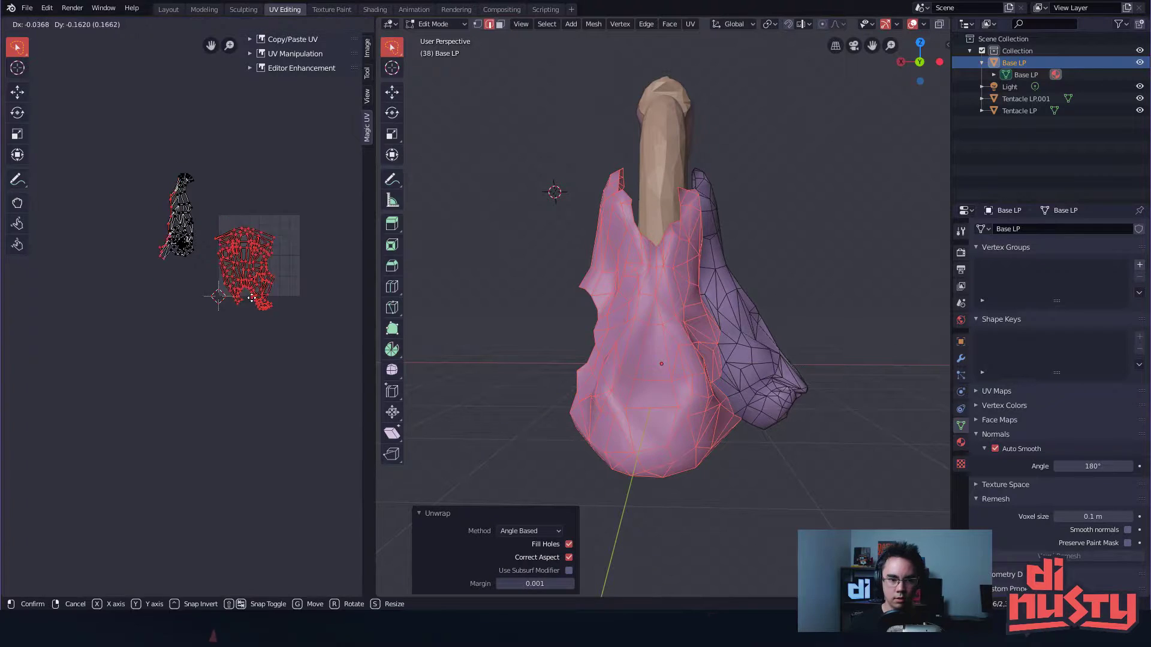
pyautogui.click(132, 395)
pyautogui.hotkey('ctrl', 'z')
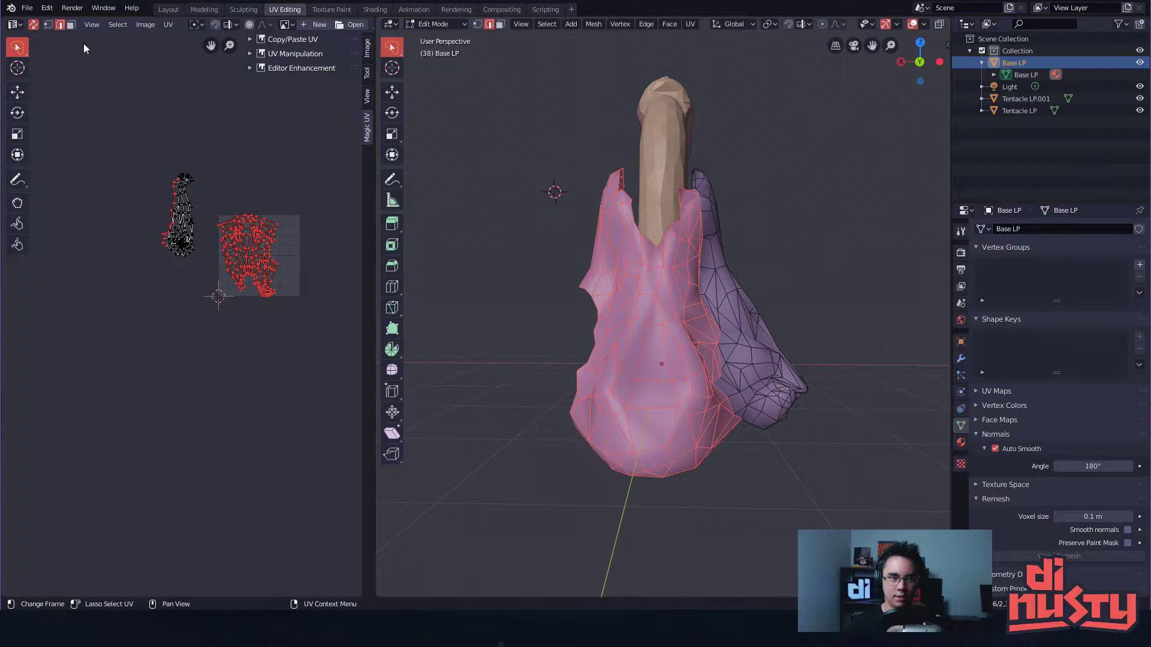
# - Restore the hidden section and select the tall UV island to check which part of the base it covers
pyautogui.press('h')
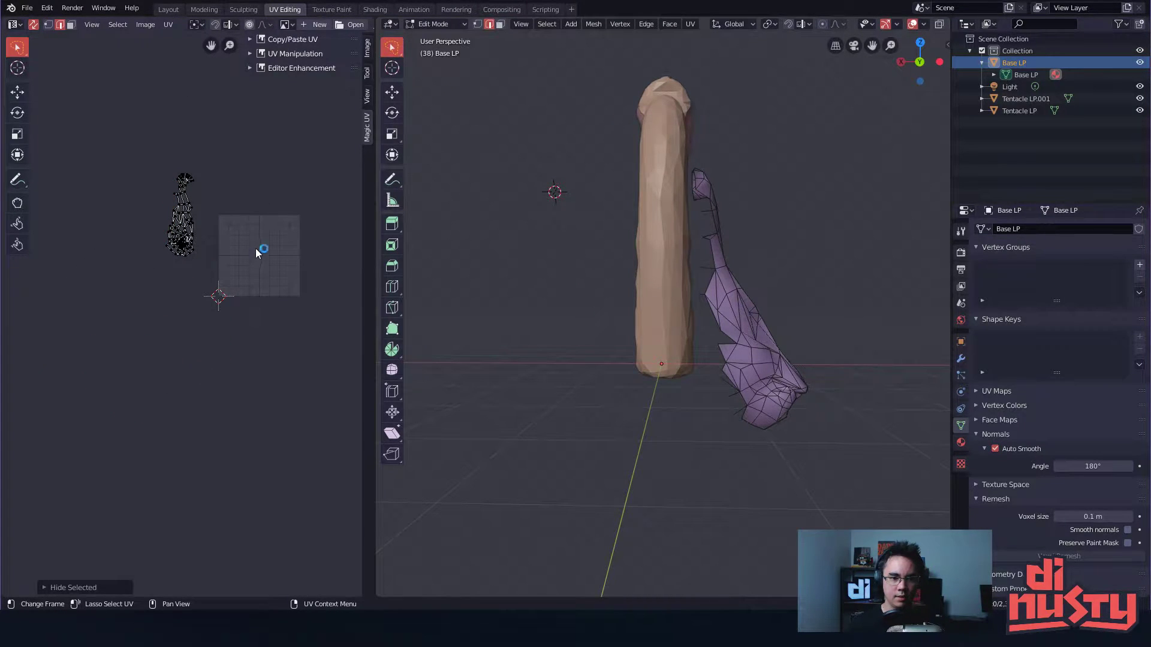
pyautogui.hotkey('ctrl', 'z')
pyautogui.hotkey('alt', 'a')
pyautogui.moveTo(145, 132)
pyautogui.mouseDown()
pyautogui.moveTo(211, 225)
pyautogui.moveTo(228, 157)
pyautogui.mouseUp()
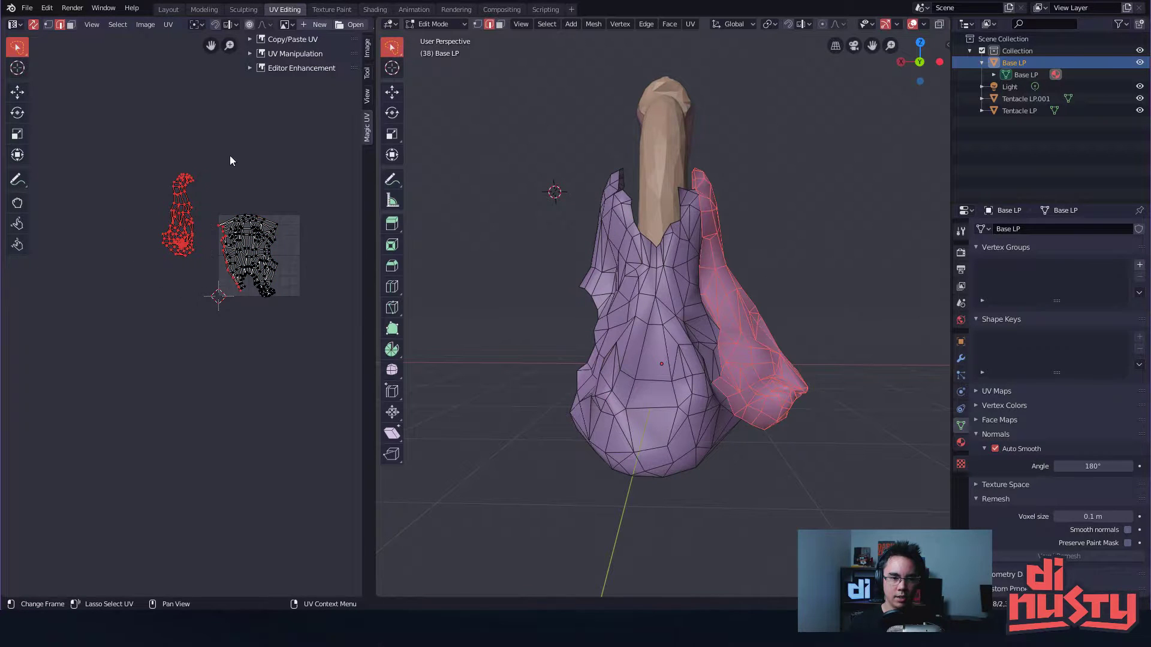
pyautogui.scroll(3, 234, 146)
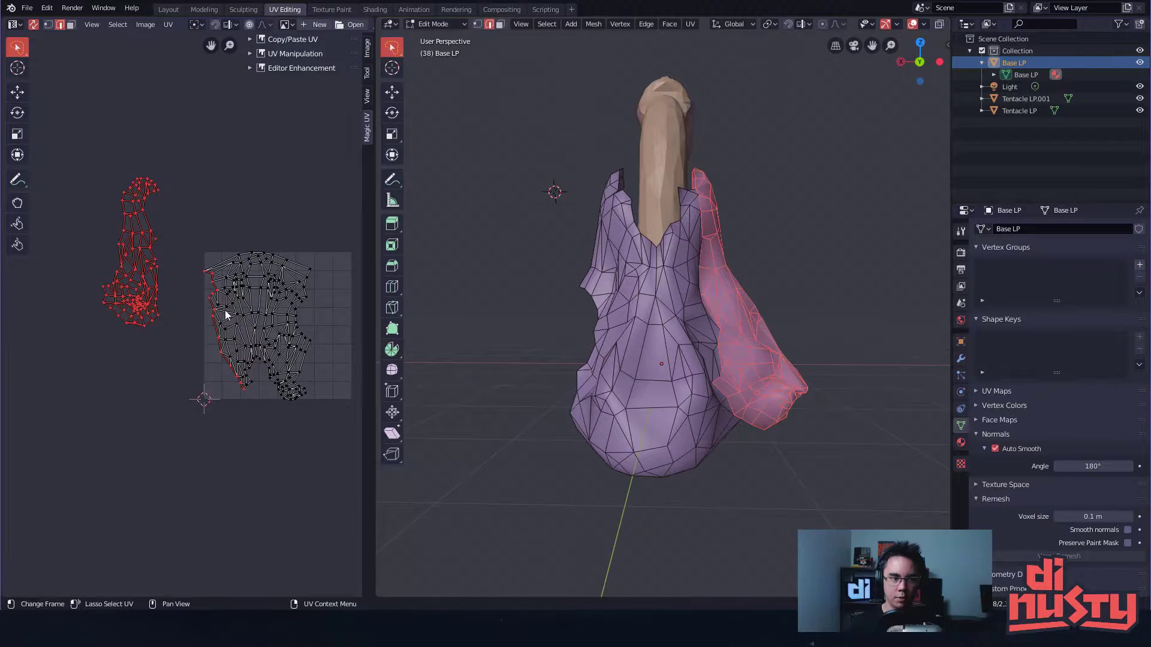
pyautogui.moveTo(183, 222)
pyautogui.keyDown('ctrl'); pyautogui.mouseDown(button='right')
pyautogui.moveTo(240, 401)
pyautogui.moveTo(240, 232)
pyautogui.mouseUp(button='right'); pyautogui.keyUp('ctrl')
# - Select an upper edge of the wide UV island and the whole tall island to examine their border on the base
pyautogui.hotkey('alt', 'a')
pyautogui.moveTo(273, 227); pyautogui.dragTo(265, 183, button='middle')
pyautogui.keyDown('alt'); pyautogui.click(272, 214); pyautogui.keyUp('alt')
pyautogui.click(272, 215)
pyautogui.keyDown('alt'); pyautogui.moveTo(605, 258); pyautogui.dragTo(511, 239); pyautogui.keyUp('alt')
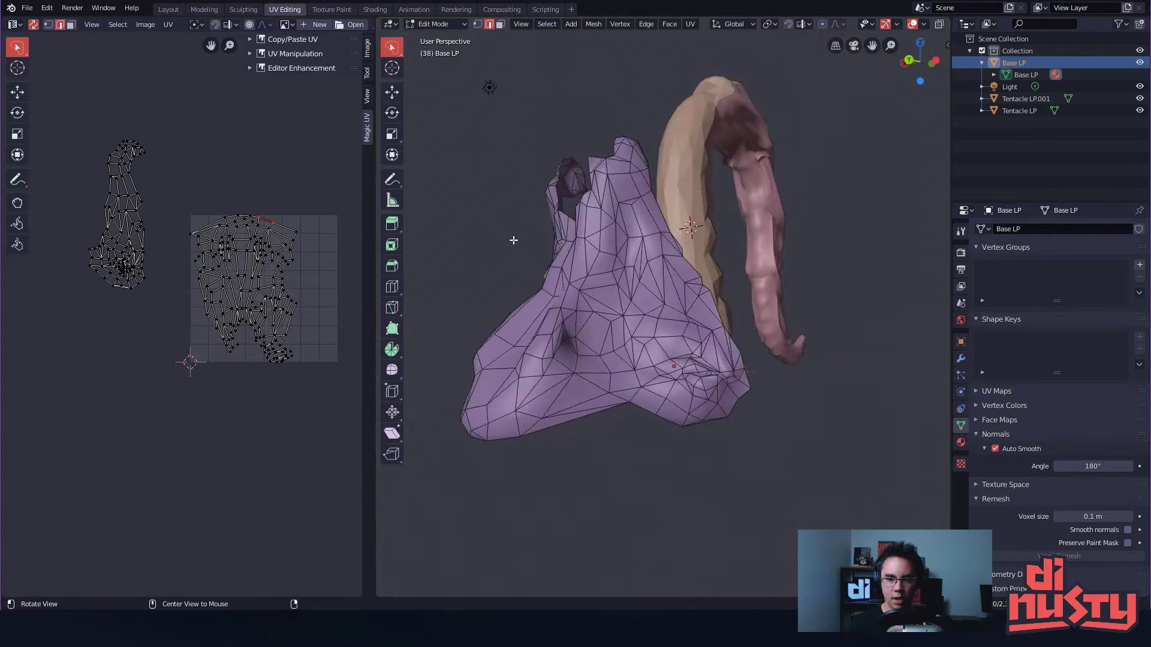
pyautogui.moveTo(76, 73)
pyautogui.mouseDown()
pyautogui.moveTo(128, 333)
pyautogui.moveTo(170, 84)
pyautogui.mouseUp()
pyautogui.moveTo(539, 282)
pyautogui.keyDown('alt'); pyautogui.mouseDown()
pyautogui.moveTo(612, 336)
pyautogui.moveTo(609, 326)
pyautogui.moveTo(623, 351)
pyautogui.mouseUp(); pyautogui.keyUp('alt')
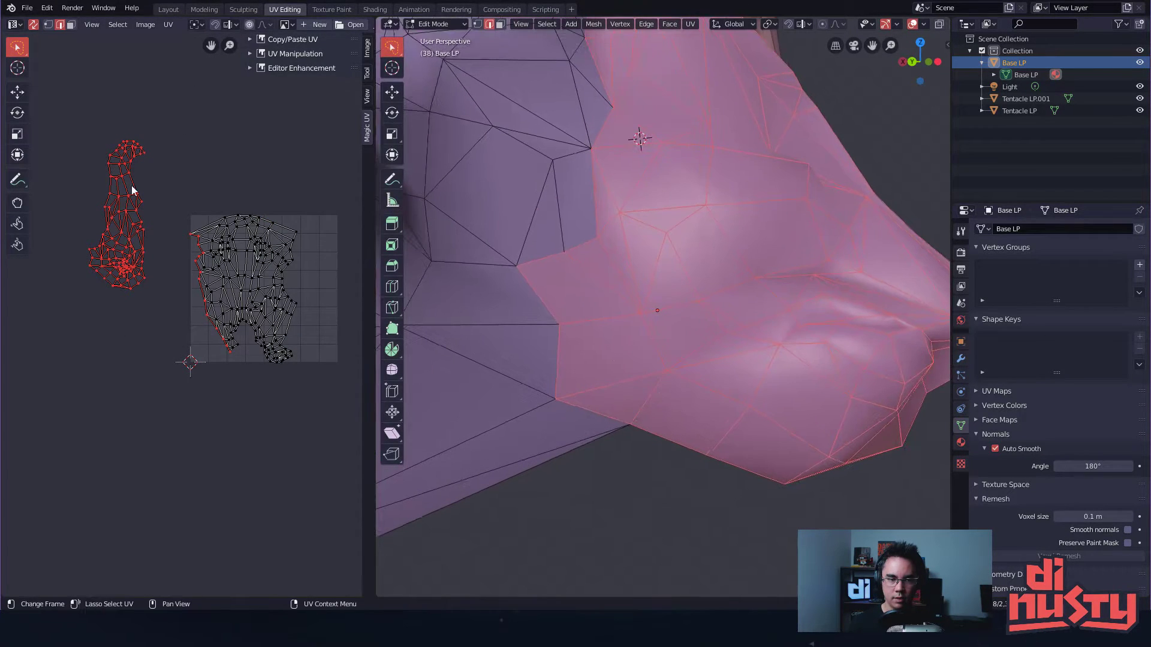
# - Smooth the notch in the section border by connecting its two vertices and dissolving the crossing edge, and save the file
pyautogui.hotkey('alt', 'a')
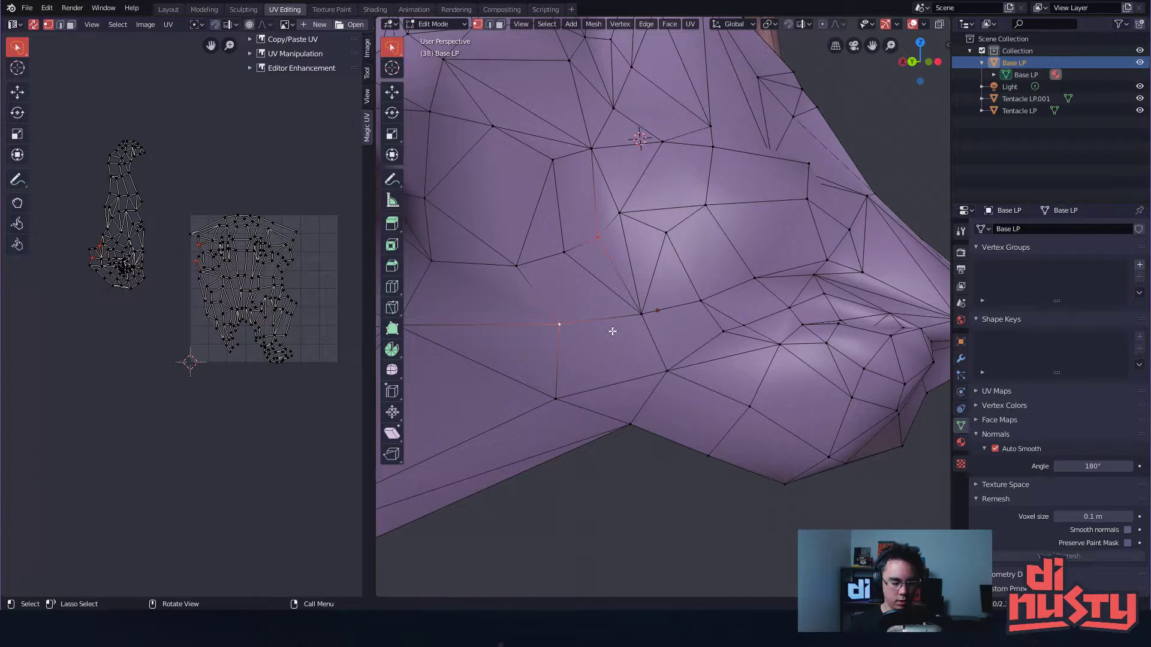
pyautogui.click(568, 270)
pyautogui.keyDown('alt'); pyautogui.moveTo(579, 288); pyautogui.dragTo(584, 294); pyautogui.keyUp('alt')
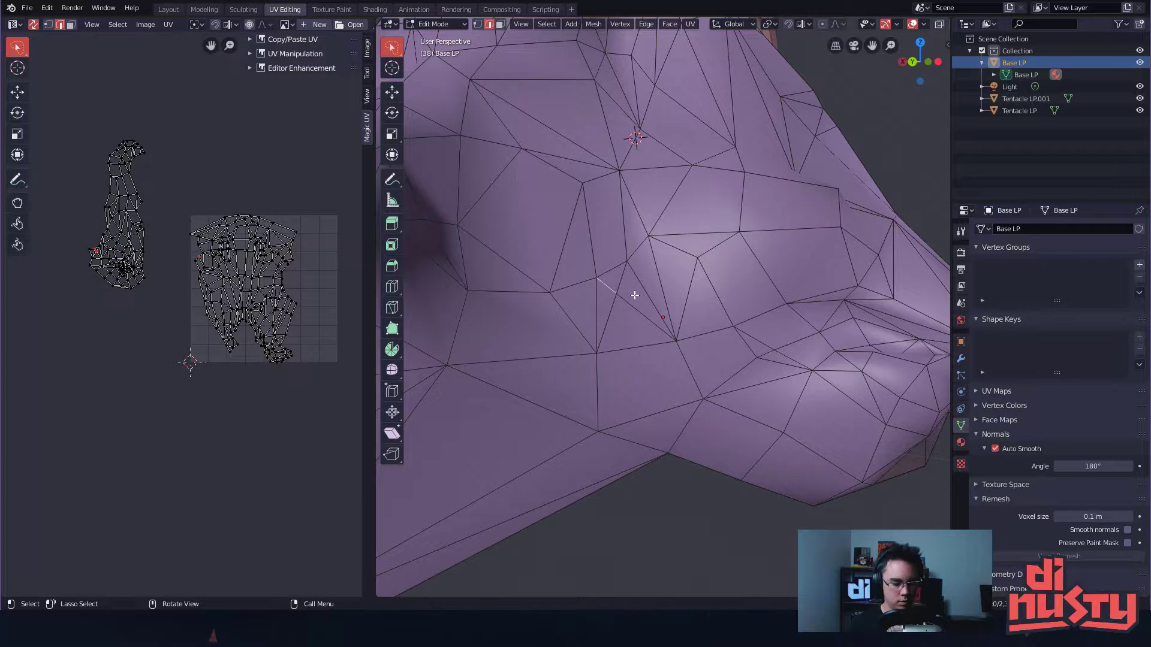
pyautogui.keyDown('alt'); pyautogui.moveTo(649, 284); pyautogui.dragTo(596, 271); pyautogui.keyUp('alt')
pyautogui.hotkey('ctrl', 's')
pyautogui.hotkey('ctrl', 'x')
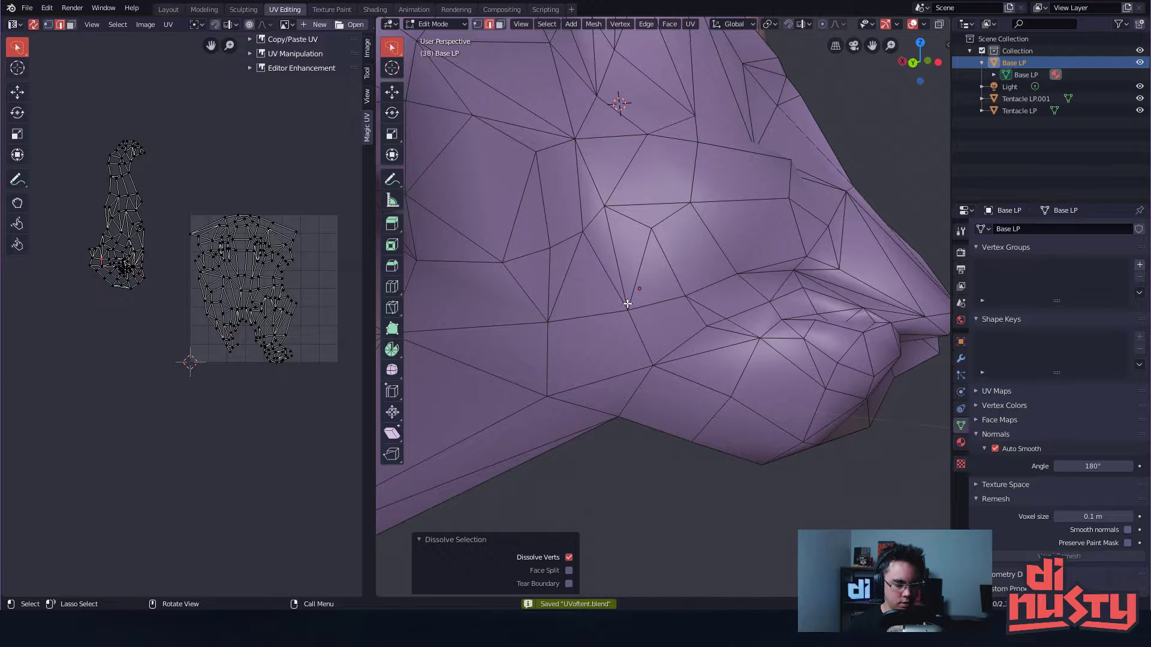
pyautogui.keyDown('ctrl'); pyautogui.keyDown('alt'); pyautogui.moveTo(656, 320); pyautogui.dragTo(634, 337); pyautogui.keyUp('alt'); pyautogui.keyUp('ctrl')
pyautogui.moveTo(634, 337)
pyautogui.keyDown('alt'); pyautogui.mouseDown()
pyautogui.moveTo(619, 326)
pyautogui.moveTo(629, 344)
pyautogui.mouseUp(); pyautogui.keyUp('alt')
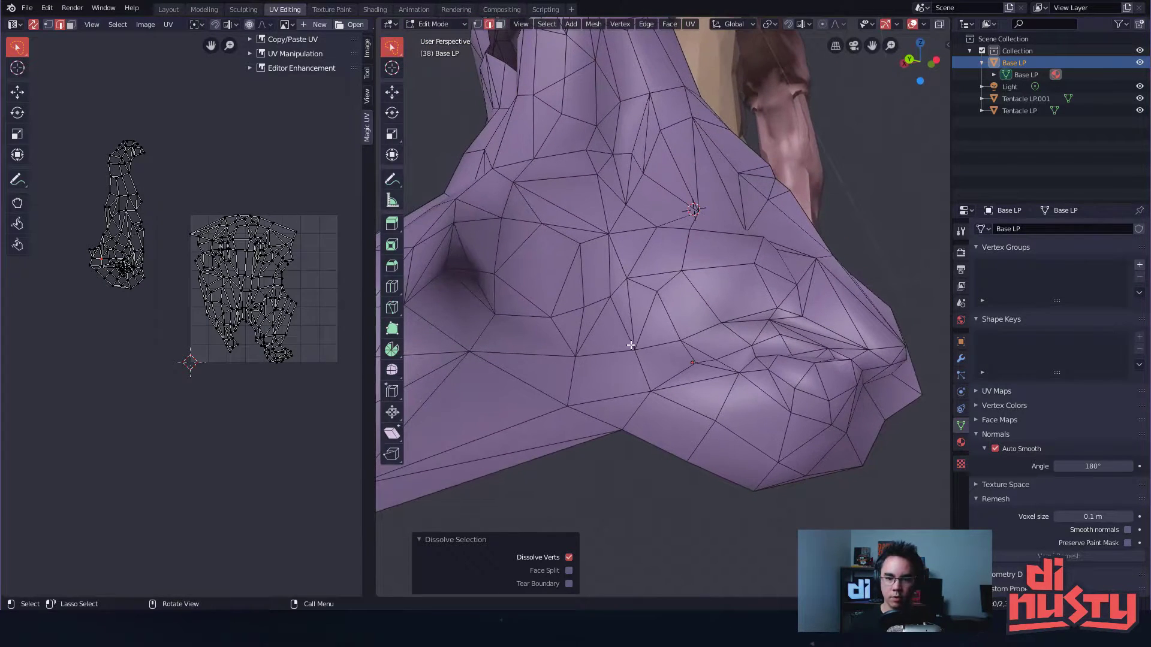
# - Select the tall UV island's faces without the few jutting ones at its border, unwrap them and place the island beside the UV square
pyautogui.press('3')
pyautogui.moveTo(174, 98); pyautogui.dragTo(135, 342)
pyautogui.keyDown('shift'); pyautogui.moveTo(425, 186); pyautogui.dragTo(433, 181, button='middle'); pyautogui.keyUp('shift')
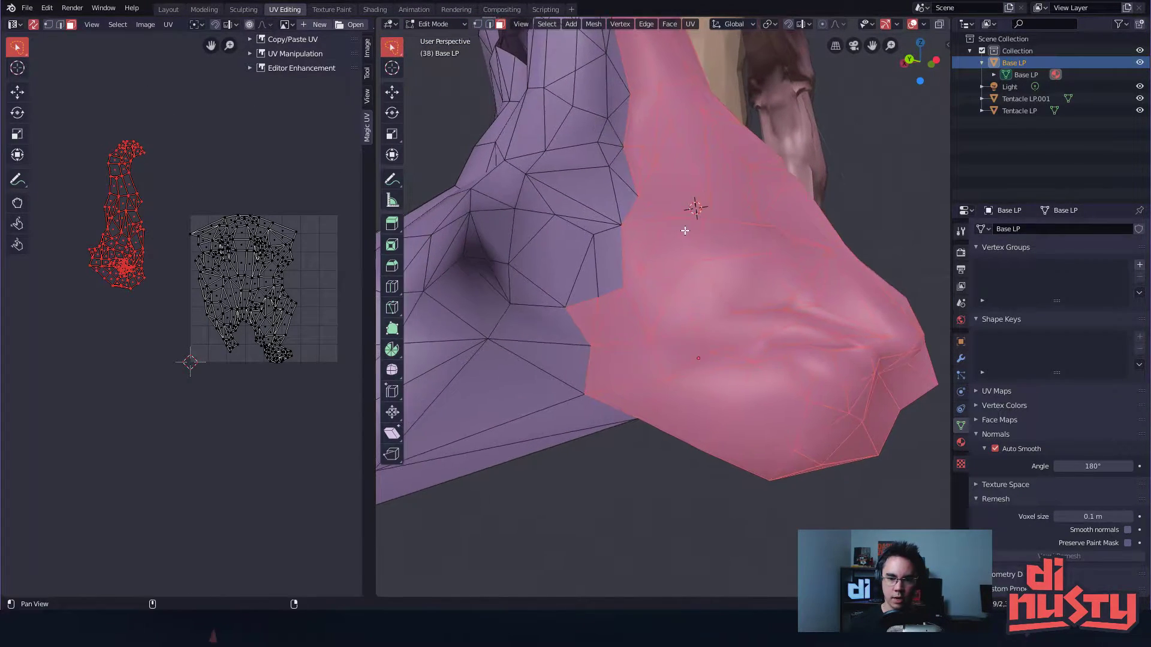
pyautogui.keyDown('ctrl'); pyautogui.click(589, 312); pyautogui.keyUp('ctrl')
pyautogui.hotkey('ctrl', 'z')
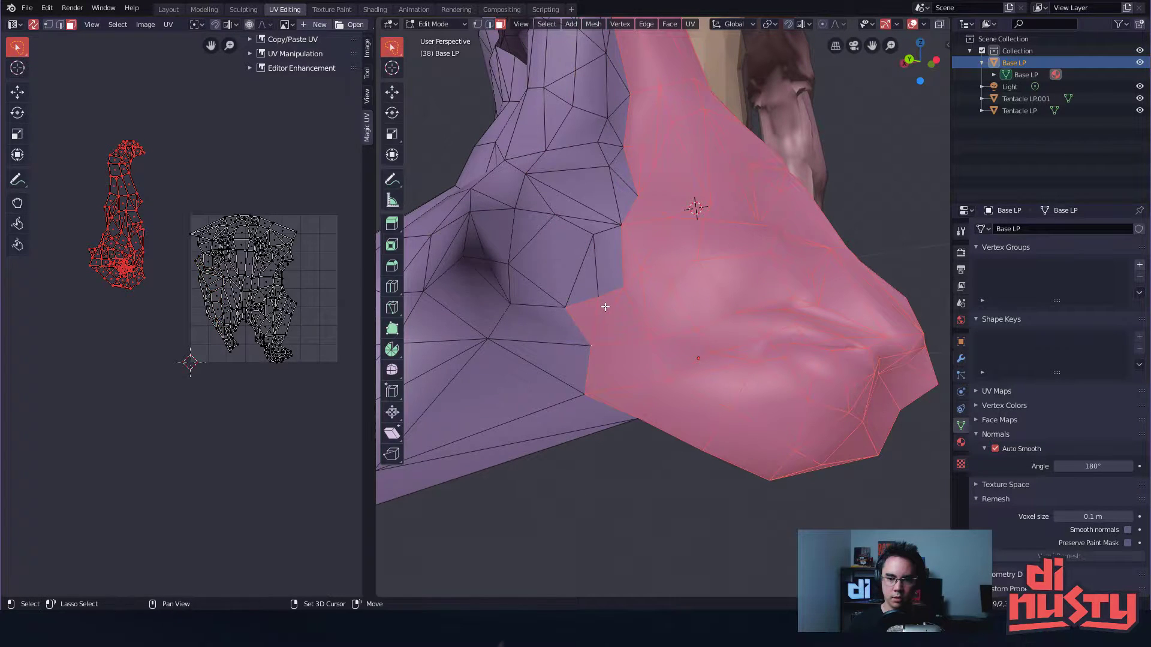
pyautogui.moveTo(675, 338)
pyautogui.keyDown('alt'); pyautogui.mouseDown()
pyautogui.moveTo(625, 363)
pyautogui.moveTo(599, 307)
pyautogui.moveTo(645, 359)
pyautogui.moveTo(670, 346)
pyautogui.mouseUp(); pyautogui.keyUp('alt')
pyautogui.press('u')
pyautogui.click(633, 217)
pyautogui.press('g')
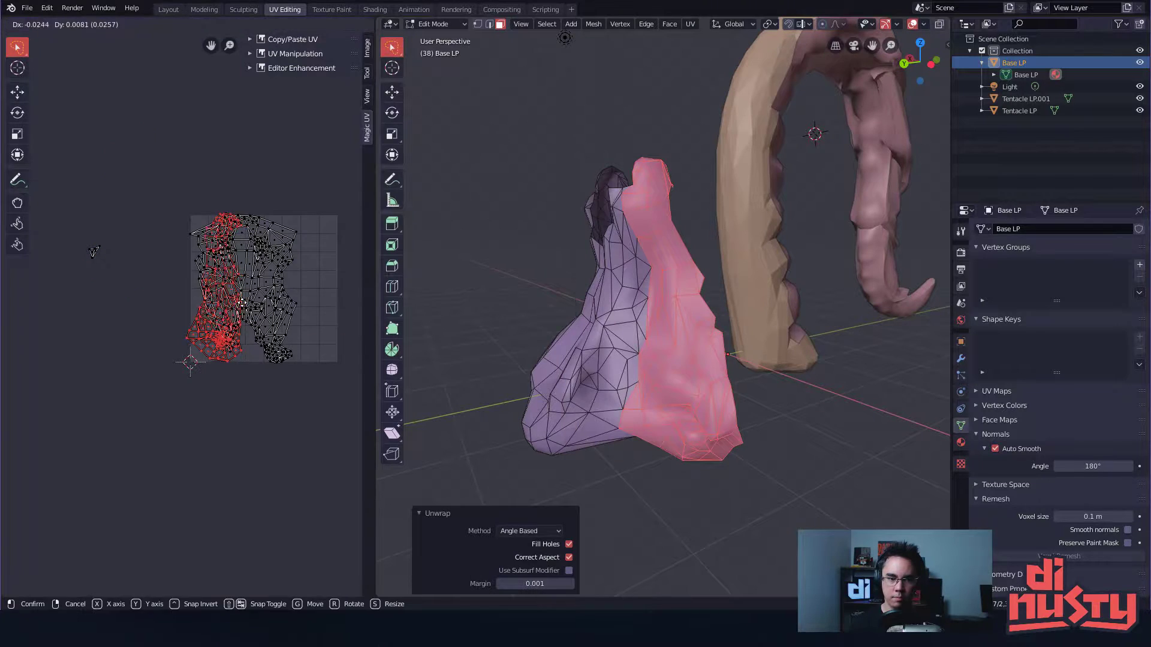
pyautogui.click(207, 279)
# - Select the wide UV island together with the leftover border faces and unwrap them as one island
pyautogui.moveTo(162, 192)
pyautogui.mouseDown()
pyautogui.moveTo(343, 304)
pyautogui.moveTo(328, 210)
pyautogui.mouseUp()
pyautogui.moveTo(652, 290)
pyautogui.keyDown('alt'); pyautogui.mouseDown()
pyautogui.moveTo(781, 302)
pyautogui.moveTo(771, 272)
pyautogui.moveTo(711, 312)
pyautogui.mouseUp(); pyautogui.keyUp('alt')
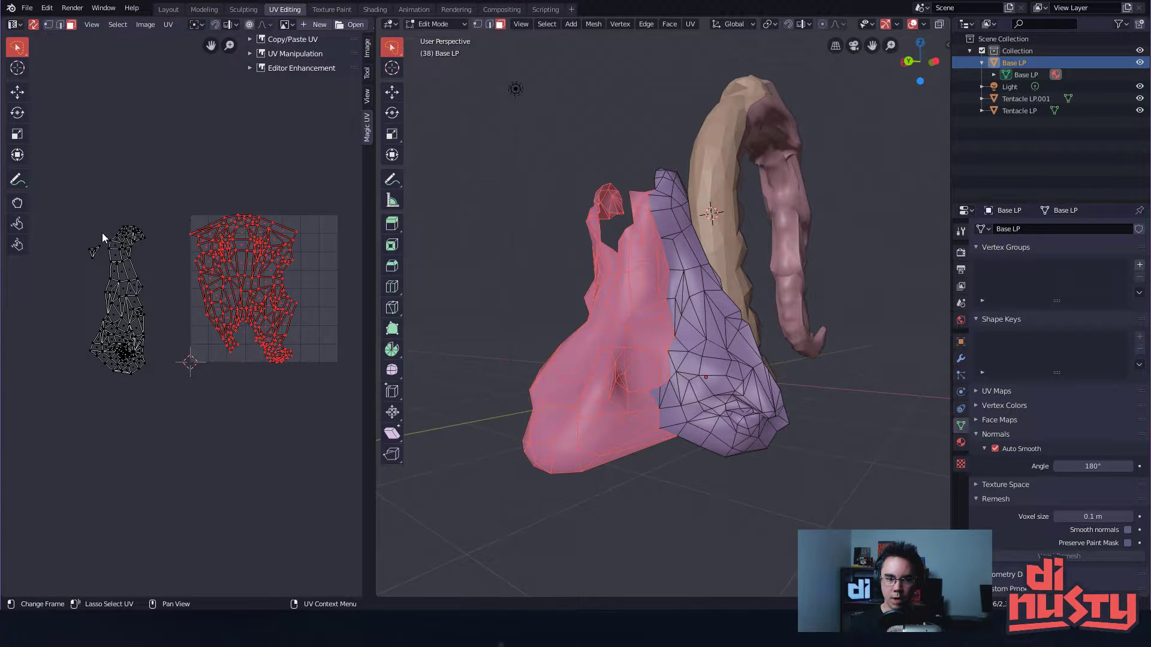
pyautogui.keyDown('alt'); pyautogui.moveTo(626, 222); pyautogui.dragTo(736, 271); pyautogui.keyUp('alt')
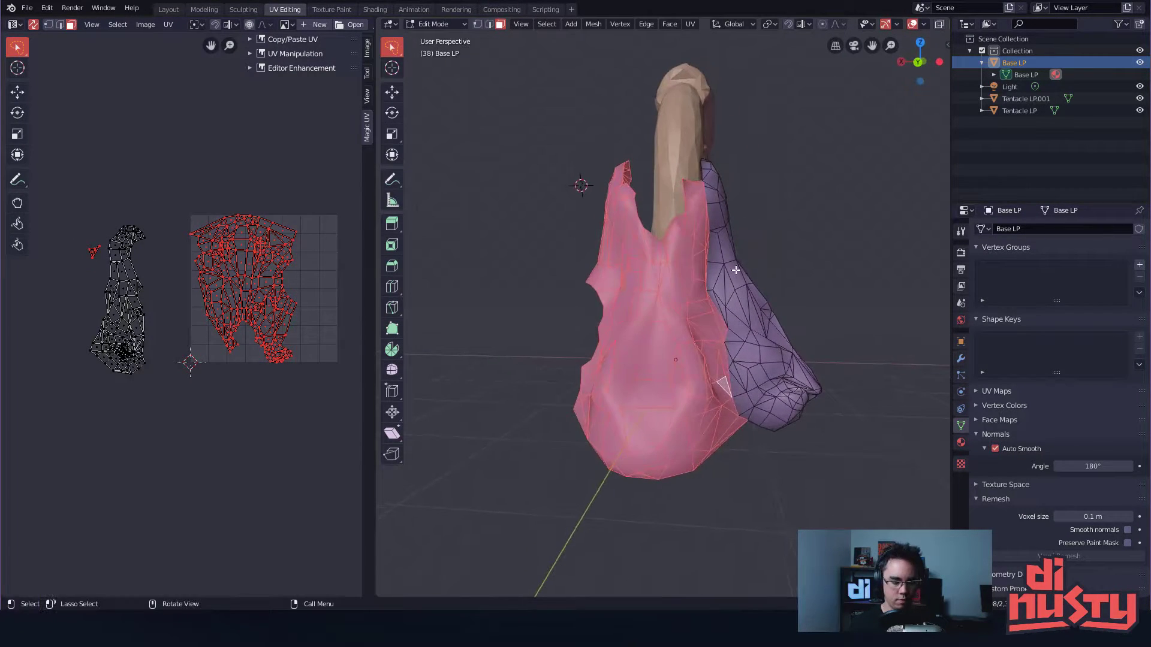
pyautogui.press('u')
pyautogui.click(710, 224)
pyautogui.scroll(-1, 252, 188)
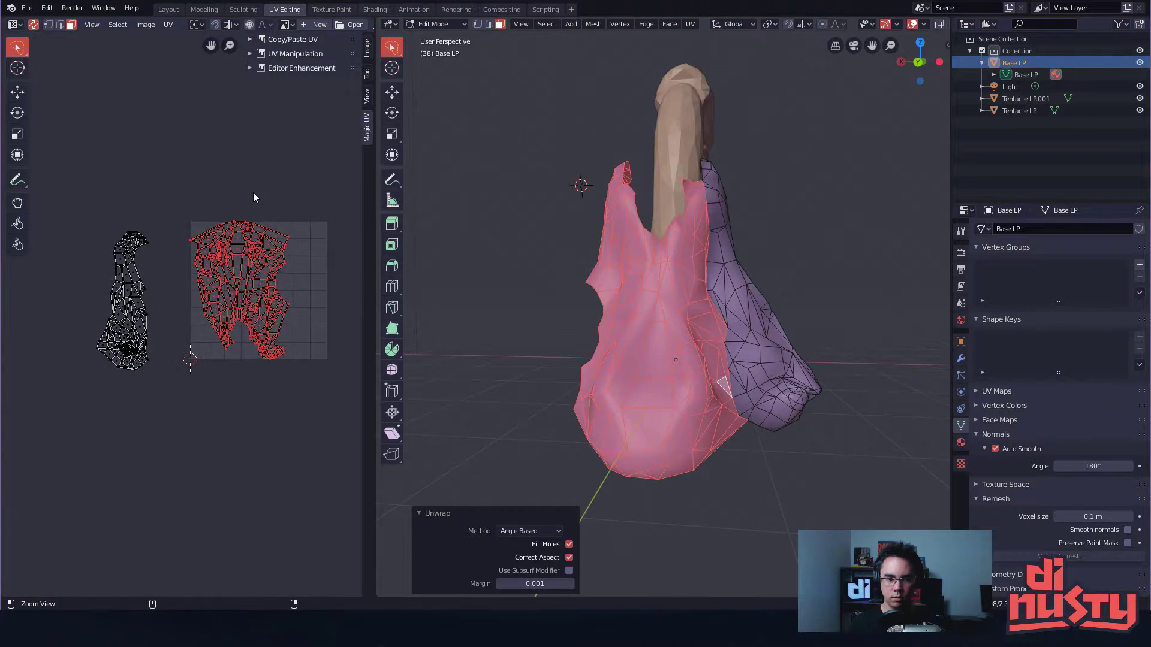
# - Select the whole wide UV island and shift it up so it extends past the upper edge of the UV square
pyautogui.hotkey('alt', 'a')
pyautogui.keyDown('ctrl'); pyautogui.keyDown('alt'); pyautogui.moveTo(276, 251); pyautogui.dragTo(324, 257); pyautogui.keyUp('alt'); pyautogui.keyUp('ctrl')
pyautogui.keyDown('alt'); pyautogui.moveTo(324, 258); pyautogui.dragTo(281, 239); pyautogui.keyUp('alt')
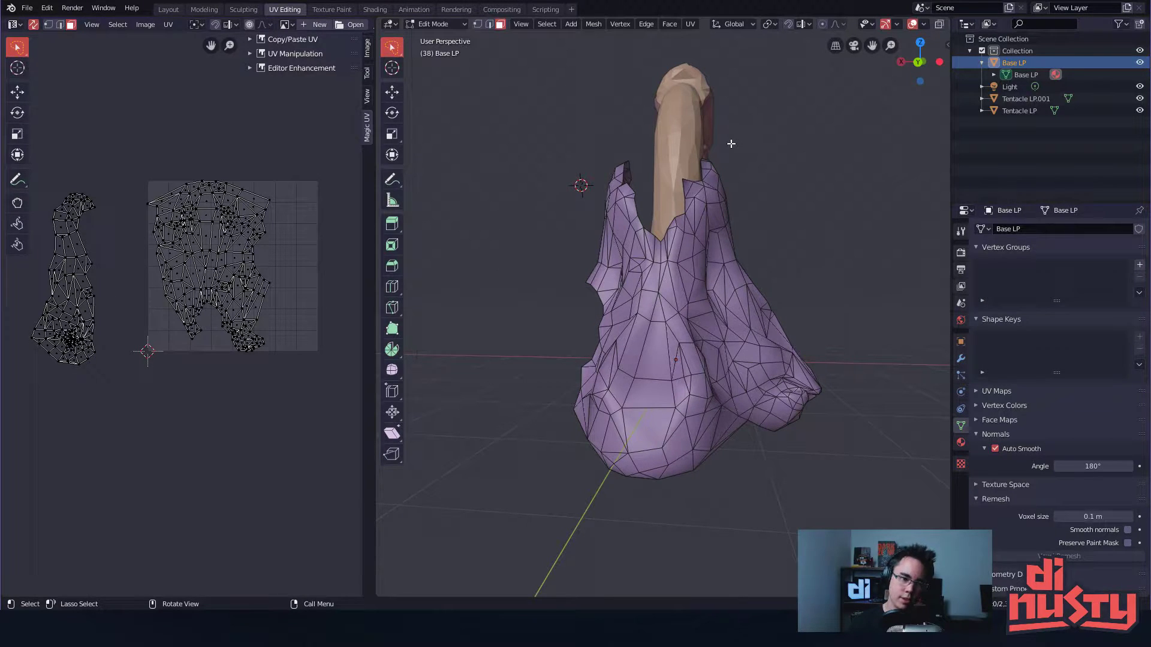
pyautogui.moveTo(740, 146); pyautogui.dragTo(579, 203, button='middle')
pyautogui.moveTo(149, 336)
pyautogui.mouseDown()
pyautogui.moveTo(308, 163)
pyautogui.moveTo(314, 175)
pyautogui.mouseUp()
pyautogui.moveTo(441, 251)
pyautogui.keyDown('alt'); pyautogui.mouseDown()
pyautogui.moveTo(540, 302)
pyautogui.moveTo(557, 259)
pyautogui.moveTo(557, 294)
pyautogui.mouseUp(); pyautogui.keyUp('alt')
pyautogui.press('g')
pyautogui.rightClick(462, 296)
pyautogui.keyDown('alt'); pyautogui.moveTo(213, 286); pyautogui.dragTo(198, 286); pyautogui.keyUp('alt')
pyautogui.press('g')
pyautogui.click(261, 239)
# - Select the whole tall UV island to check which section of the base it covers
pyautogui.click(260, 129)
pyautogui.moveTo(126, 170)
pyautogui.mouseDown()
pyautogui.moveTo(67, 439)
pyautogui.moveTo(131, 167)
pyautogui.mouseUp()
pyautogui.click(140, 165)
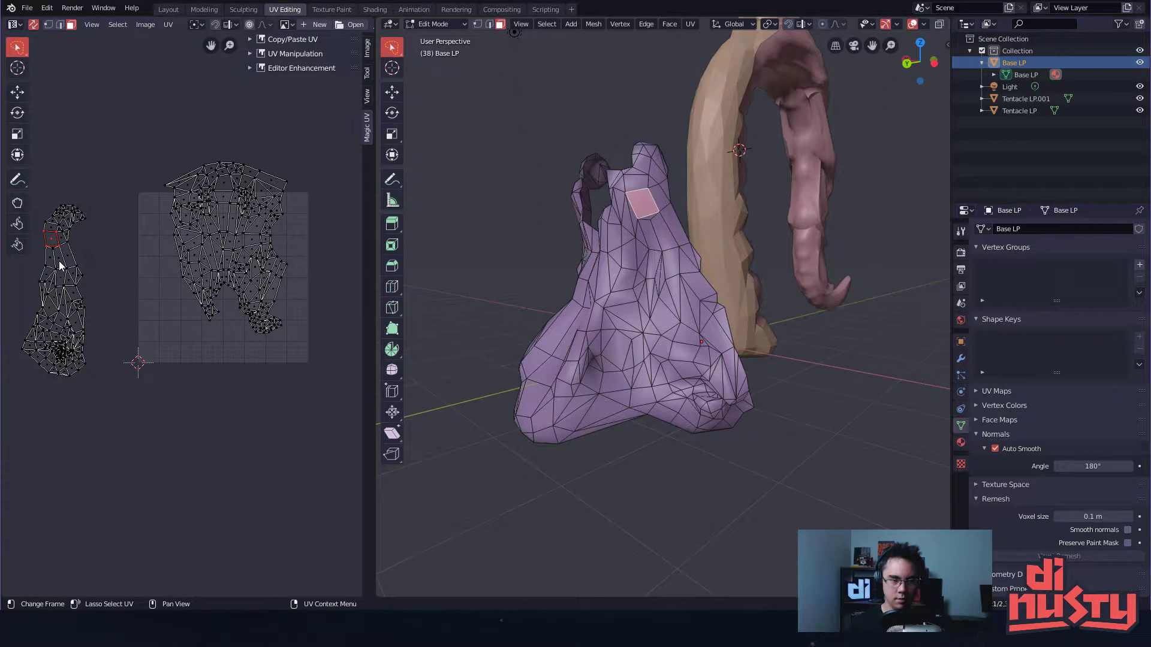
pyautogui.press('l')
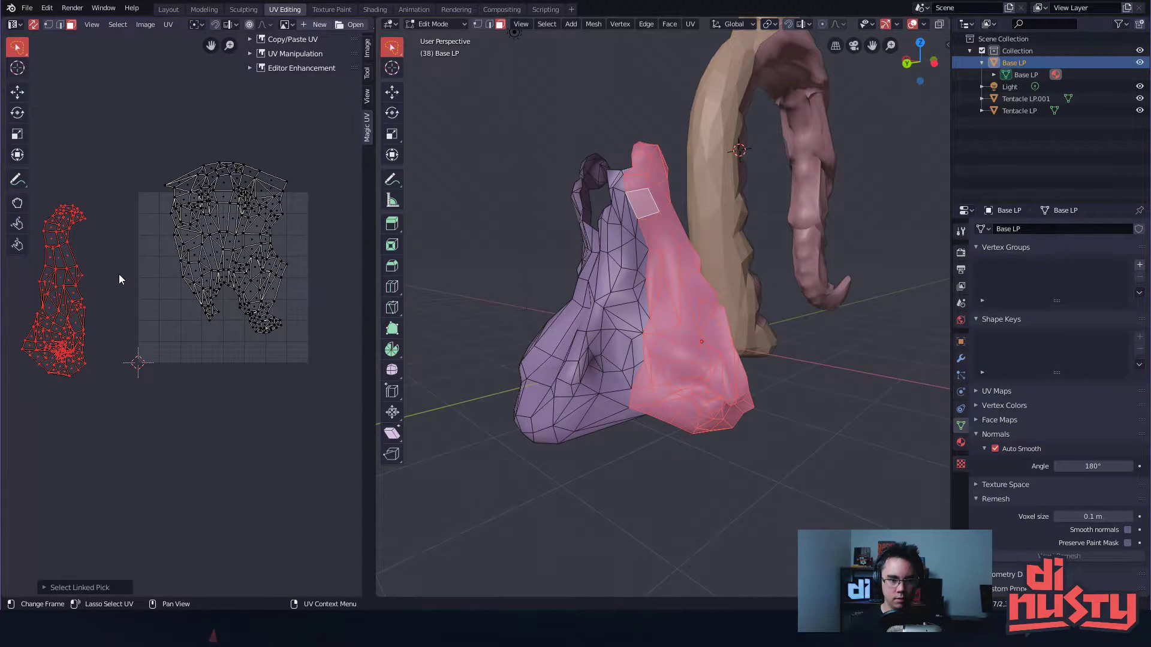
pyautogui.keyDown('alt'); pyautogui.keyDown('shift'); pyautogui.moveTo(571, 285); pyautogui.dragTo(805, 268); pyautogui.keyUp('shift'); pyautogui.keyUp('alt')
pyautogui.hotkey('alt', 'a')
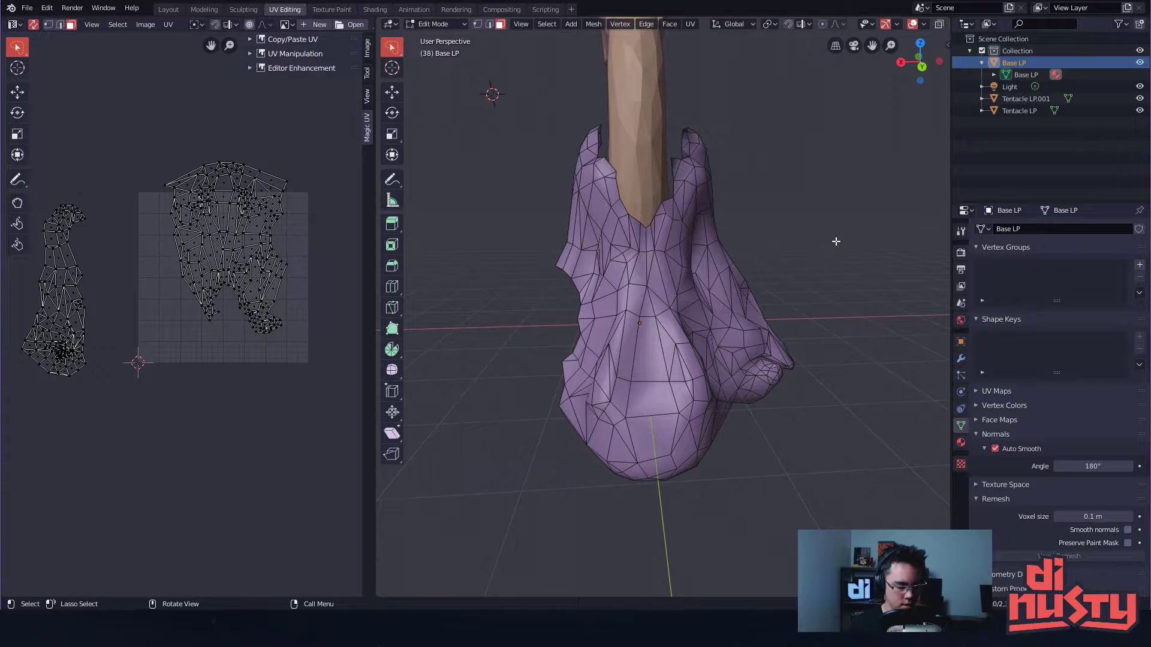
# - Restore the hidden parts of the base, check all of its UV islands, clear the selection and save the file
pyautogui.hotkey('alt', 'h')
pyautogui.keyDown('alt'); pyautogui.keyDown('shift'); pyautogui.moveTo(788, 183); pyautogui.dragTo(767, 253); pyautogui.keyUp('shift'); pyautogui.keyUp('alt')
pyautogui.hotkey('alt', 'a')
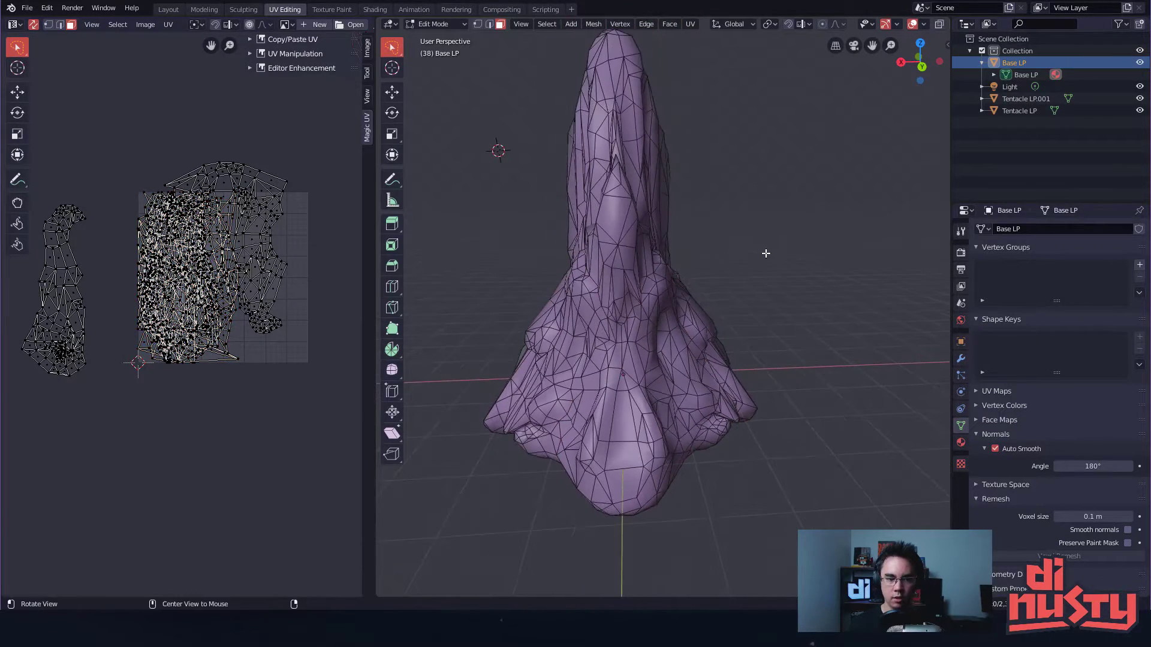
pyautogui.moveTo(239, 269)
pyautogui.keyDown('ctrl'); pyautogui.keyDown('alt'); pyautogui.mouseDown()
pyautogui.moveTo(108, 260)
pyautogui.moveTo(127, 269)
pyautogui.moveTo(136, 248)
pyautogui.moveTo(276, 407)
pyautogui.moveTo(300, 159)
pyautogui.mouseUp(); pyautogui.keyUp('alt'); pyautogui.keyUp('ctrl')
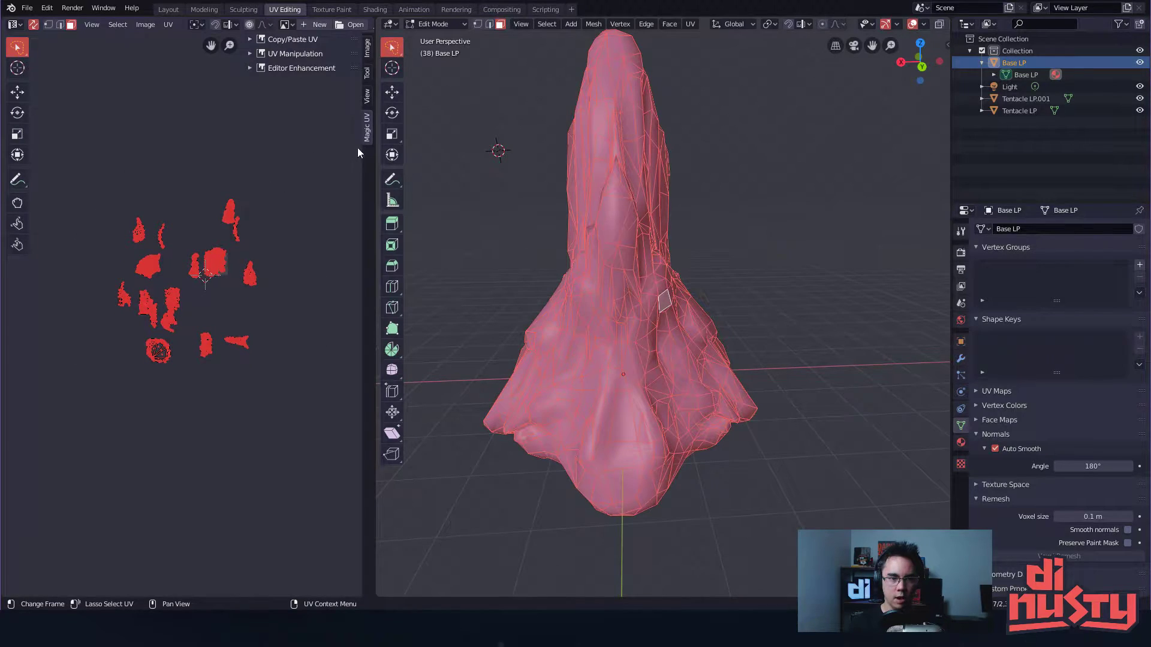
pyautogui.hotkey('alt', 'a')
pyautogui.hotkey('ctrl', 's')
pyautogui.moveTo(602, 208); pyautogui.dragTo(607, 263, button='middle')
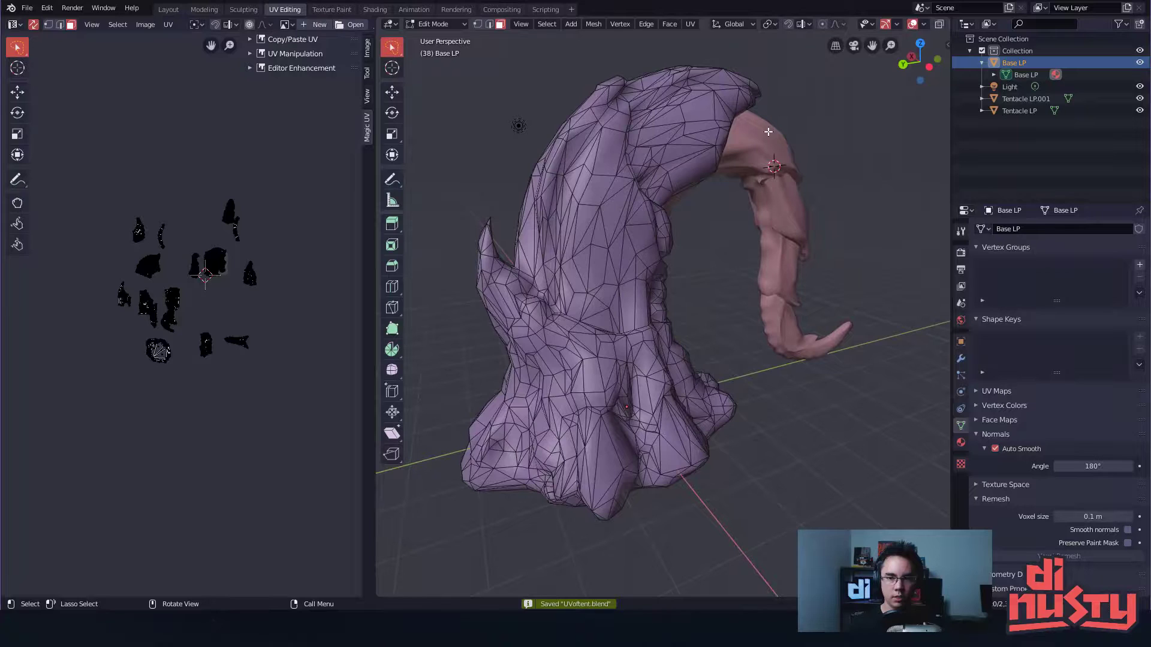
# - Leave Edit Mode and hide Tentacle LP and Base LP to expose the inner Tentacle LP.001 mesh
pyautogui.press('Tab')
pyautogui.moveTo(664, 129); pyautogui.dragTo(670, 228, button='middle')
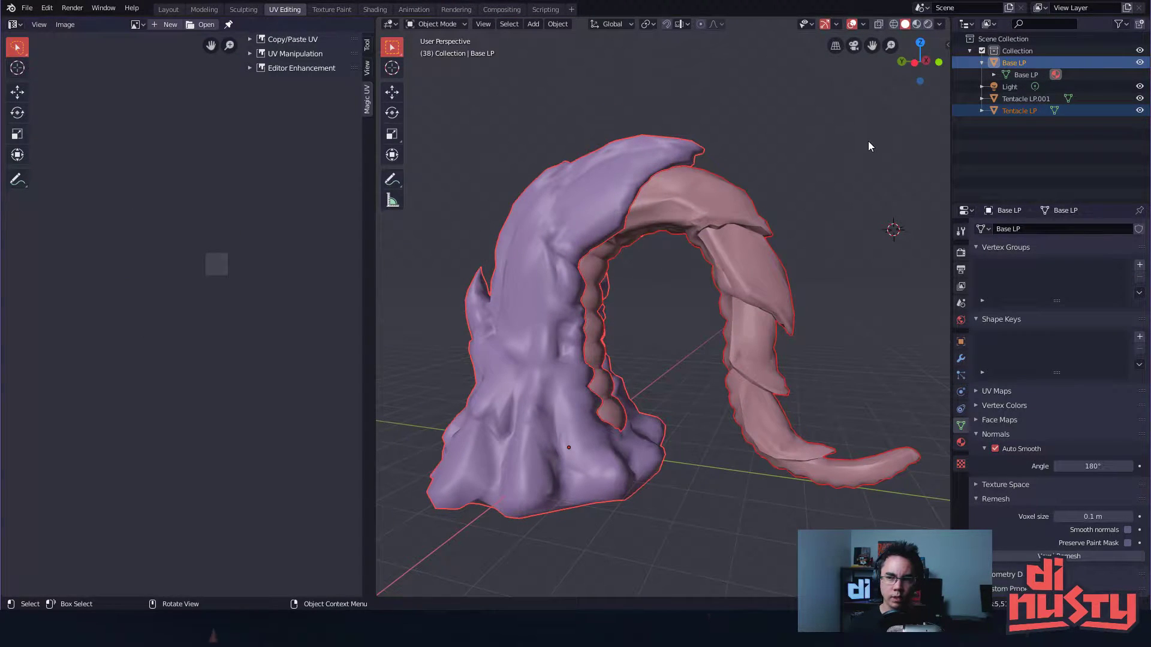
pyautogui.click(869, 139)
pyautogui.click(692, 206)
pyautogui.click(1140, 111)
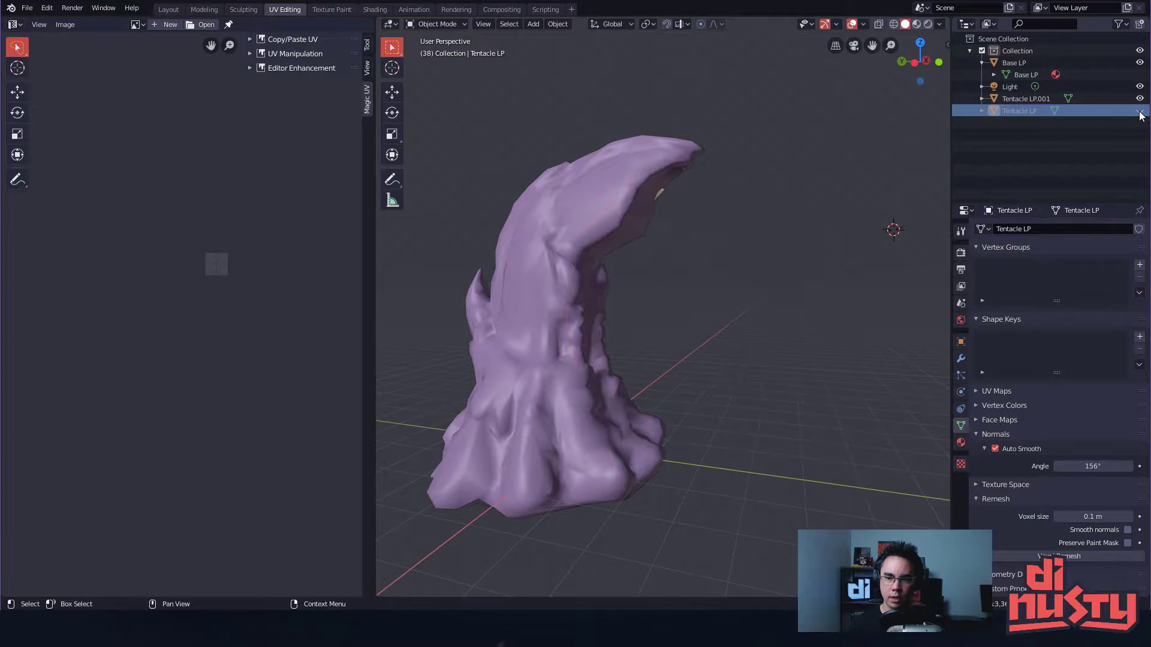
pyautogui.moveTo(803, 161); pyautogui.dragTo(757, 196, button='middle')
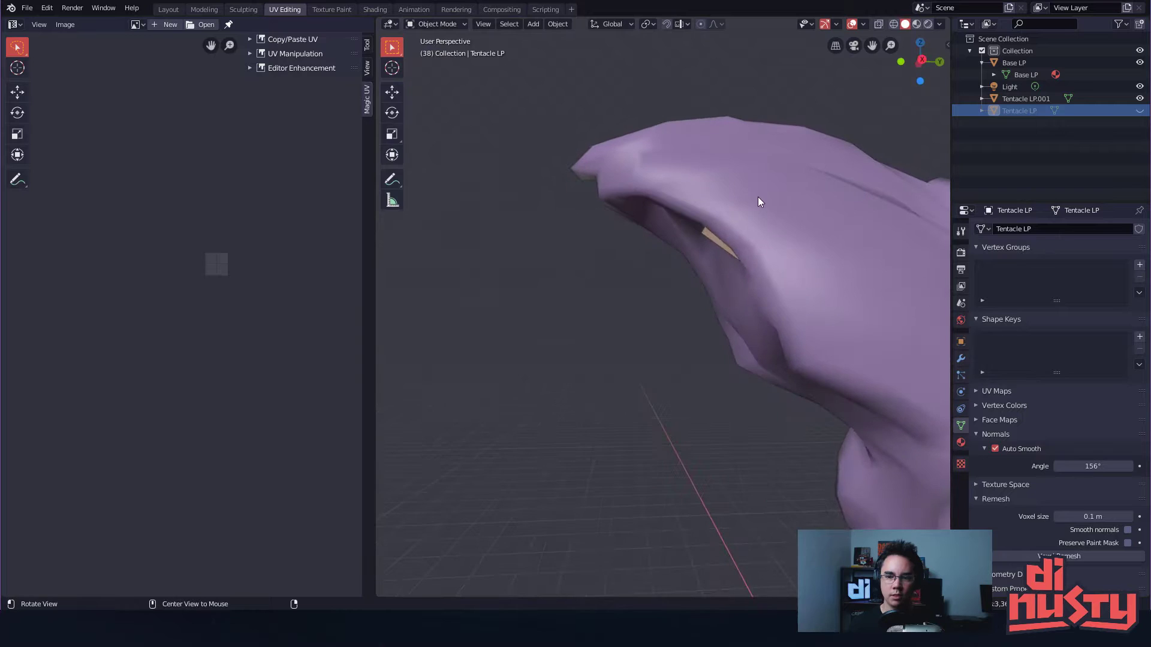
pyautogui.click(722, 243)
pyautogui.moveTo(721, 243); pyautogui.dragTo(673, 255, button='middle')
pyautogui.press('h')
# - Separate the two pointed faces at the tip of Tentacle LP.001 into their own object
pyautogui.click(765, 255)
pyautogui.press('Tab')
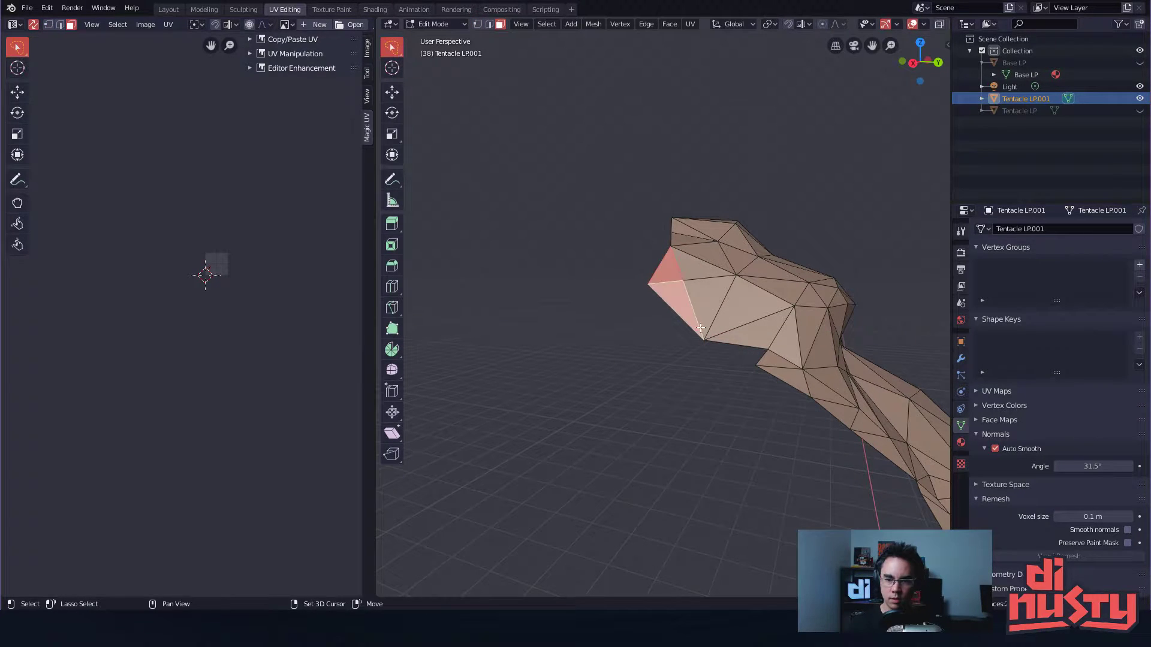
pyautogui.press('p')
pyautogui.click(628, 314)
pyautogui.press('Tab')
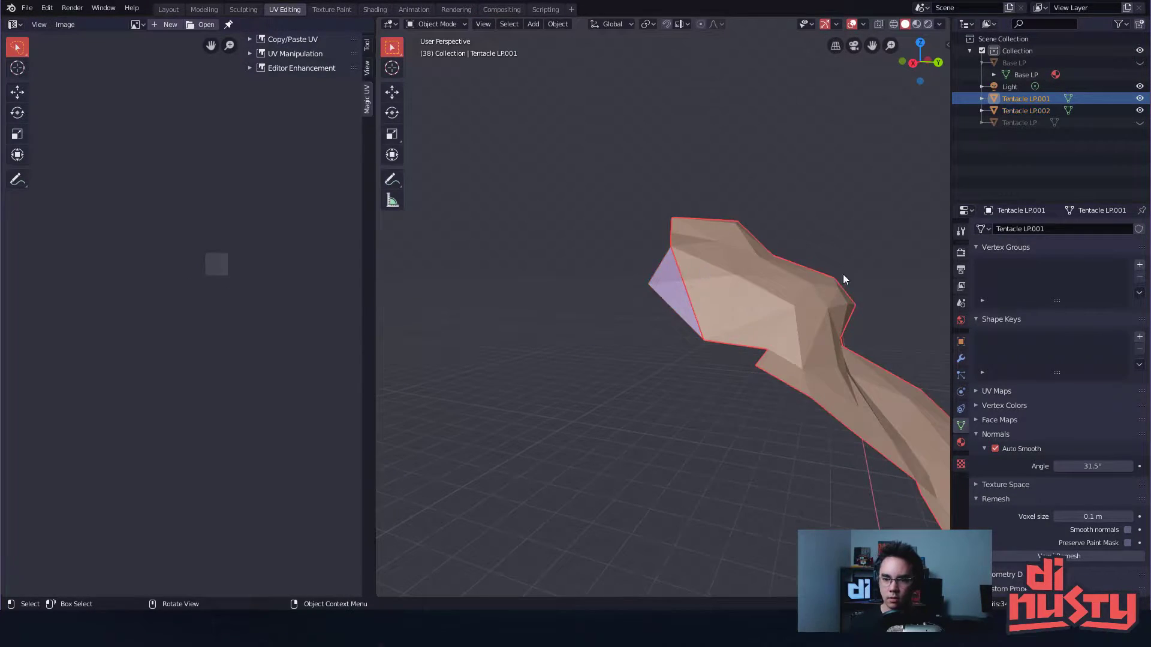
# - Restore the hidden objects and hide the base again to show the separated faces against the tentacle
pyautogui.keyDown('shift'); pyautogui.moveTo(850, 286); pyautogui.dragTo(804, 231, button='middle'); pyautogui.keyUp('shift')
pyautogui.click(788, 146)
pyautogui.hotkey('alt', 'h')
pyautogui.moveTo(672, 226); pyautogui.dragTo(700, 226, button='middle')
pyautogui.click(675, 225)
pyautogui.click(674, 231)
pyautogui.keyDown('shift'); pyautogui.click(672, 235); pyautogui.keyUp('shift')
pyautogui.click(751, 185)
pyautogui.press('h')
# - Join the separated tip faces into the Tentacle LP object
pyautogui.click(682, 233)
pyautogui.click(687, 224)
pyautogui.keyDown('shift'); pyautogui.click(644, 260); pyautogui.keyUp('shift')
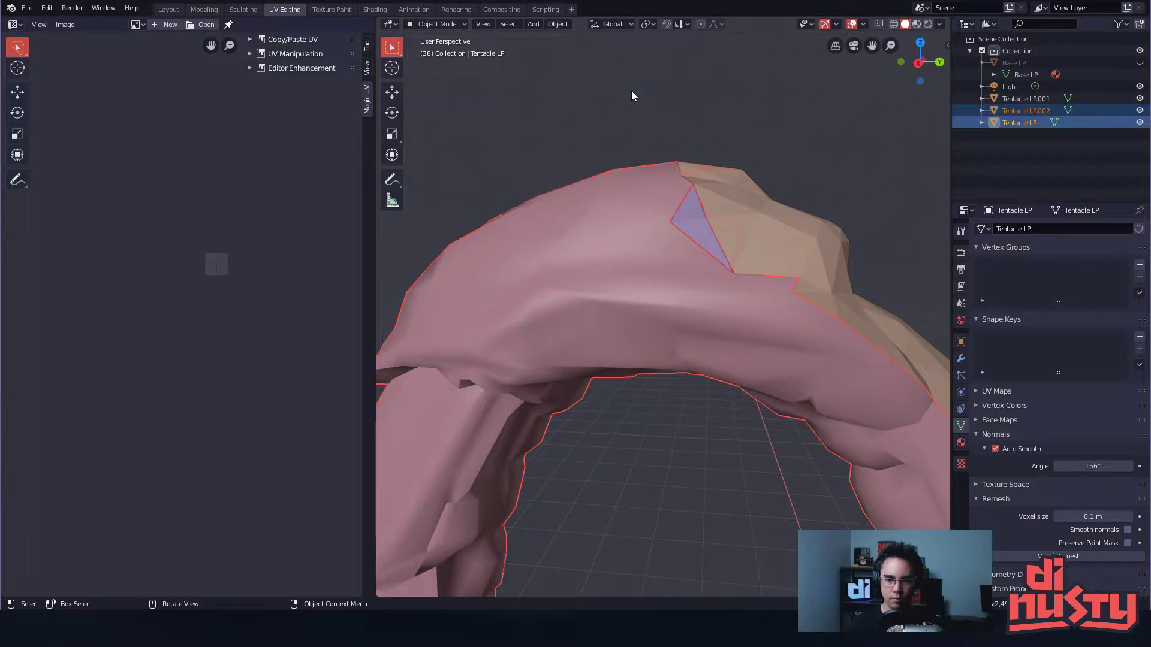
pyautogui.click(649, 142)
pyautogui.click(688, 218)
pyautogui.keyDown('shift'); pyautogui.click(651, 253); pyautogui.keyUp('shift')
pyautogui.moveTo(651, 253); pyautogui.dragTo(617, 251, button='middle')
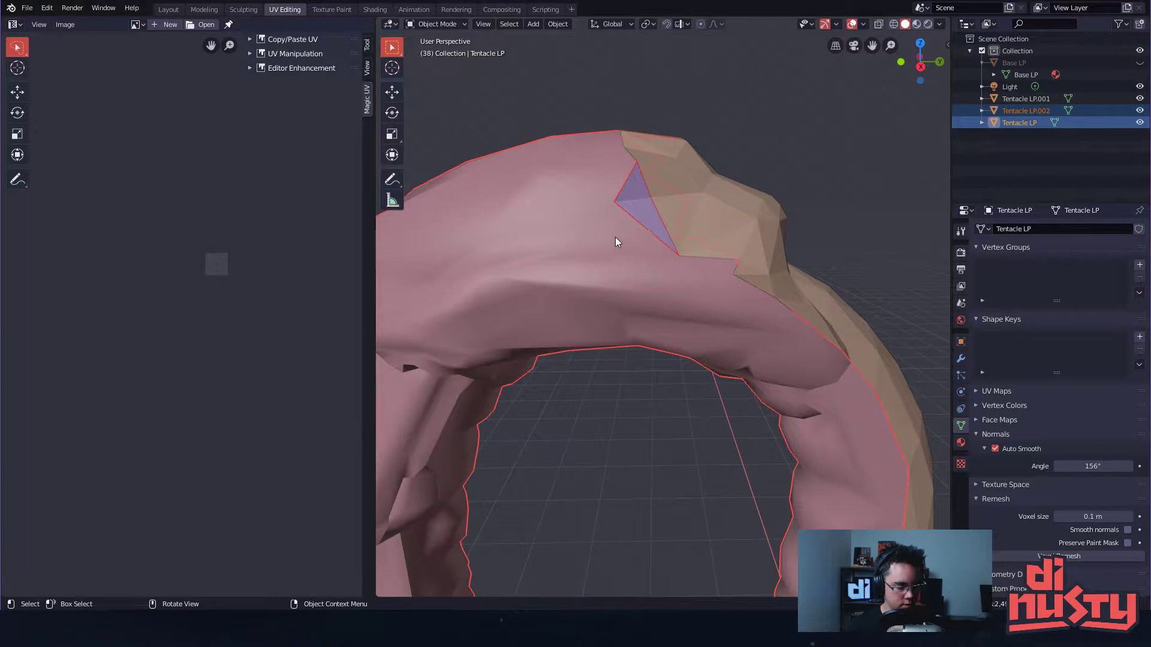
pyautogui.hotkey('ctrl', 'j')
# - Merge all vertices of Tentacle LP by distance to weld the joined faces to the mesh
pyautogui.moveTo(650, 207); pyautogui.dragTo(655, 254, button='middle')
pyautogui.press('Tab')
pyautogui.click(674, 248)
pyautogui.press('Tab')
pyautogui.press('Tab')
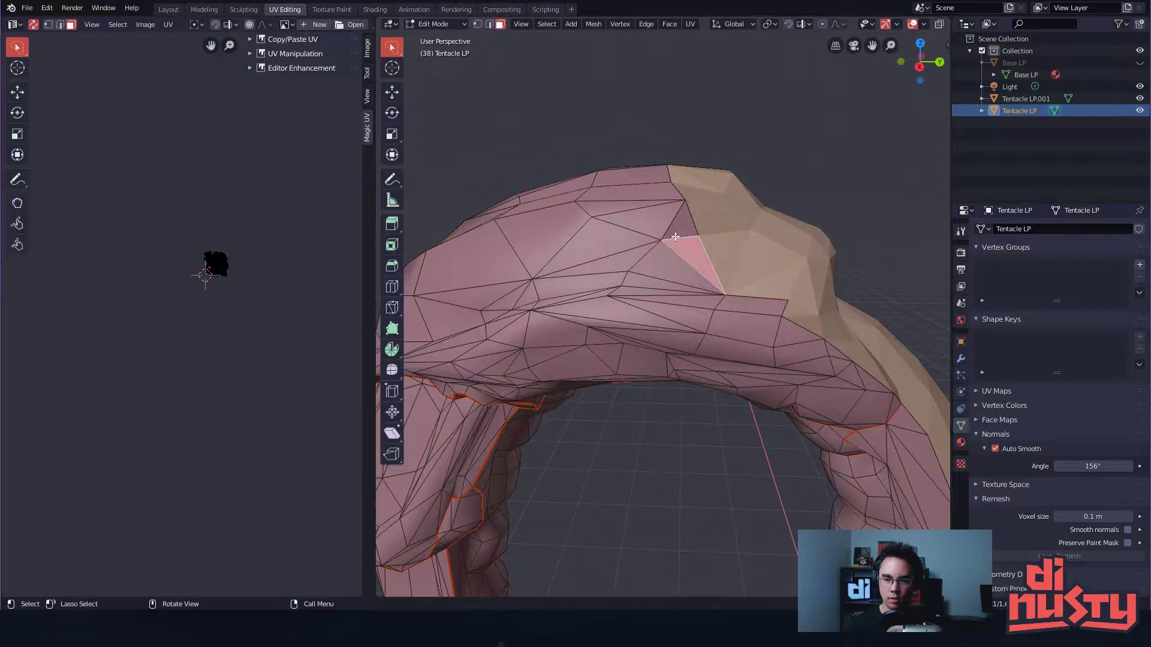
pyautogui.press('a')
pyautogui.press('m')
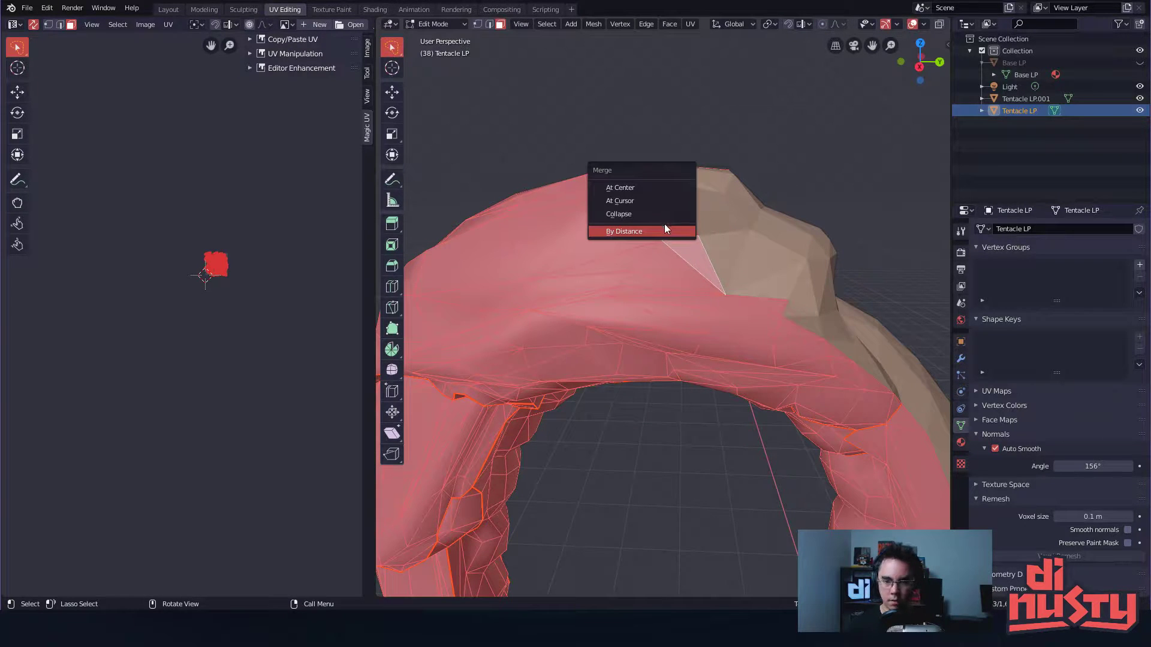
pyautogui.click(671, 230)
pyautogui.hotkey('alt', 'a')
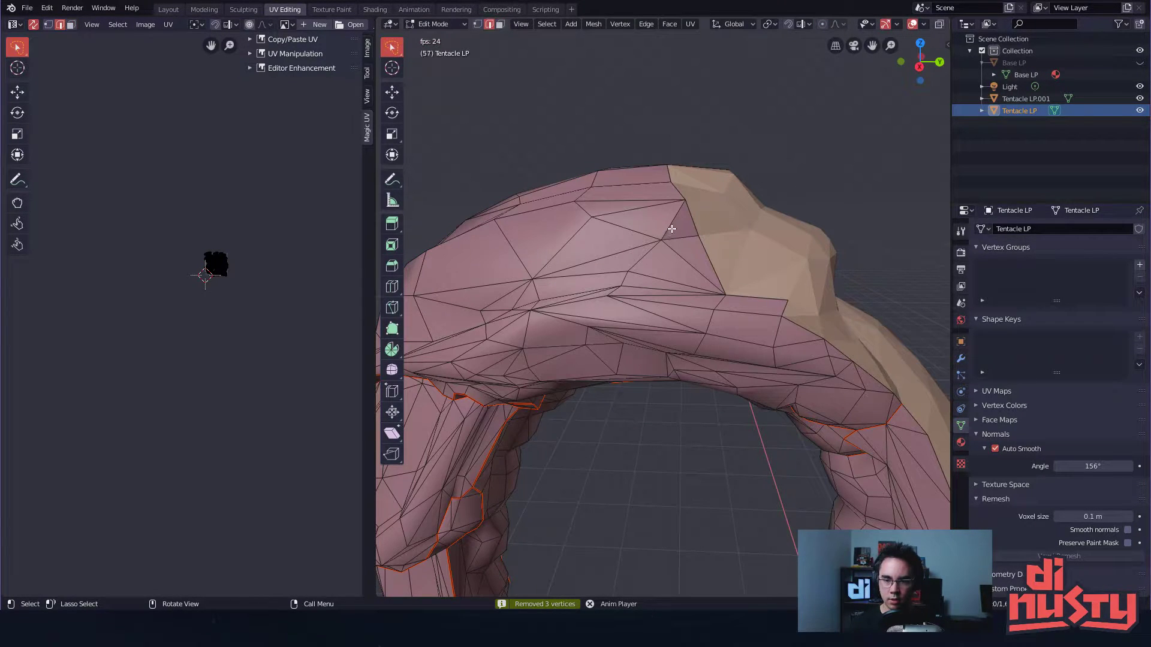
# - Apply Shade Smooth to the joined faces and their neighbours at the tentacle's border
pyautogui.rightClick(664, 243)
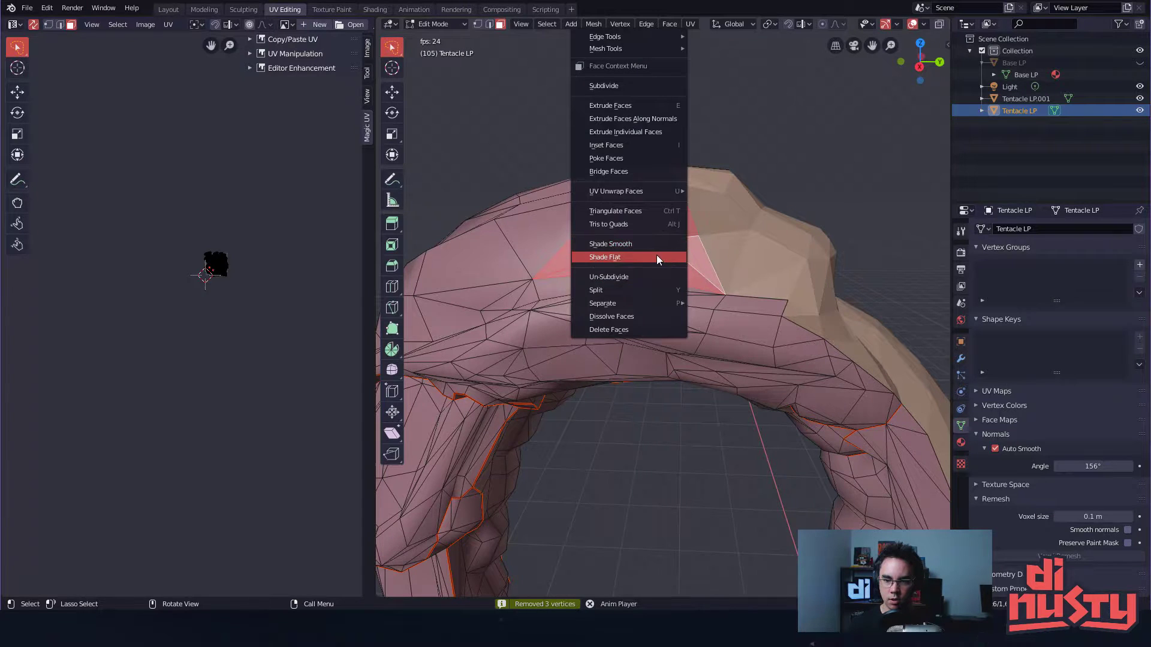
pyautogui.click(663, 244)
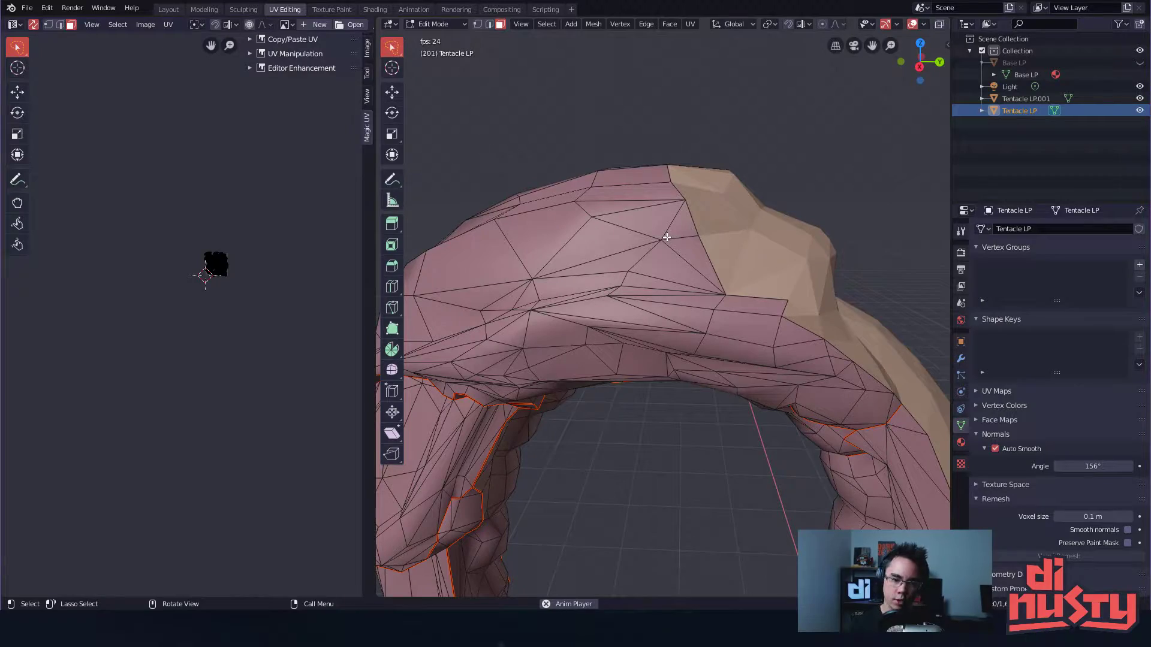
pyautogui.moveTo(667, 237)
pyautogui.mouseDown(button='middle')
pyautogui.moveTo(637, 277)
pyautogui.moveTo(693, 244)
pyautogui.moveTo(635, 192)
pyautogui.moveTo(578, 201)
pyautogui.moveTo(711, 208)
pyautogui.moveTo(598, 269)
pyautogui.moveTo(691, 169)
pyautogui.moveTo(602, 213)
pyautogui.moveTo(742, 239)
pyautogui.moveTo(675, 246)
pyautogui.moveTo(694, 257)
pyautogui.moveTo(624, 285)
pyautogui.moveTo(624, 303)
pyautogui.moveTo(722, 303)
pyautogui.moveTo(710, 224)
pyautogui.moveTo(648, 238)
pyautogui.mouseUp(button='middle')
# - Select the UV island of the tentacle's upper shell segment, add the newly joined faces and unwrap them together
pyautogui.moveTo(645, 289); pyautogui.dragTo(694, 275, button='middle')
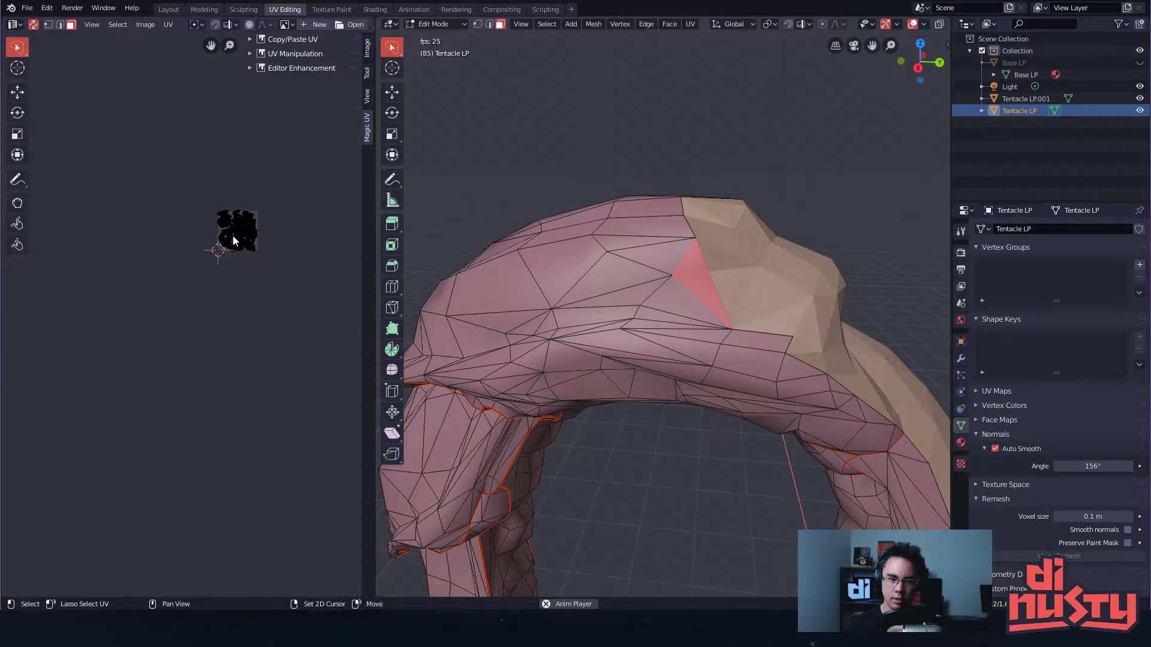
pyautogui.keyDown('ctrl'); pyautogui.keyDown('alt'); pyautogui.moveTo(191, 255); pyautogui.dragTo(319, 265); pyautogui.keyUp('alt'); pyautogui.keyUp('ctrl')
pyautogui.keyDown('alt'); pyautogui.moveTo(245, 230); pyautogui.dragTo(276, 366); pyautogui.keyUp('alt')
pyautogui.keyDown('ctrl'); pyautogui.keyDown('alt'); pyautogui.moveTo(166, 352); pyautogui.dragTo(258, 327); pyautogui.keyUp('alt'); pyautogui.keyUp('ctrl')
pyautogui.keyDown('alt'); pyautogui.moveTo(118, 313); pyautogui.dragTo(273, 319); pyautogui.keyUp('alt')
pyautogui.keyDown('alt'); pyautogui.moveTo(273, 319); pyautogui.dragTo(238, 295); pyautogui.keyUp('alt')
pyautogui.moveTo(143, 308); pyautogui.dragTo(142, 287, button='middle')
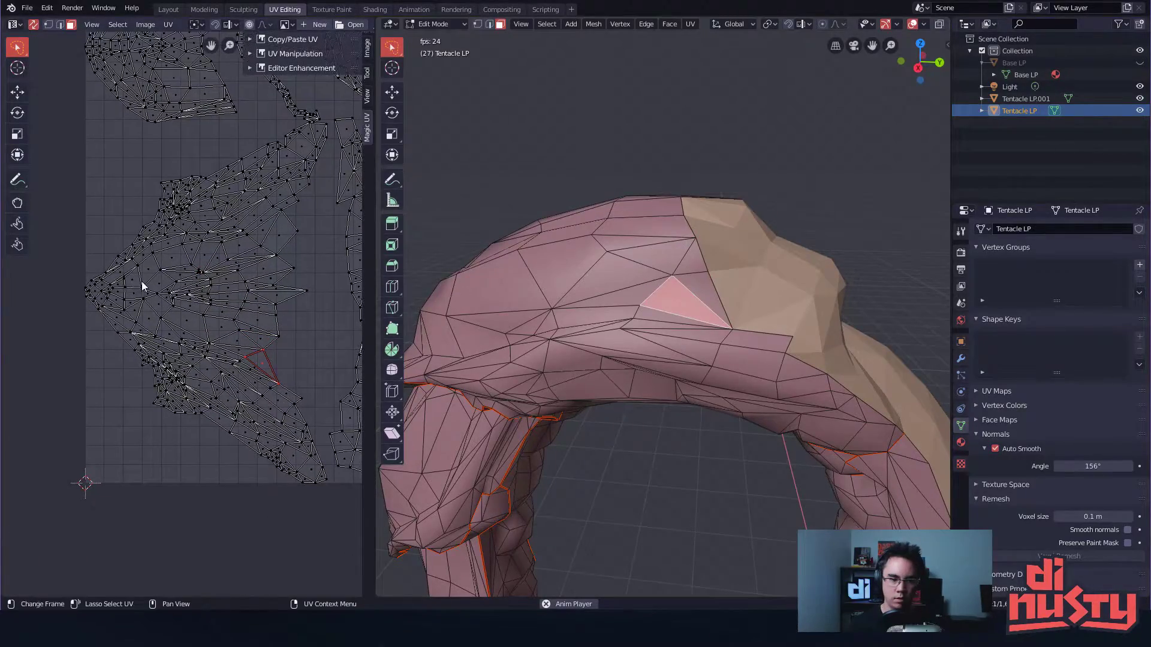
pyautogui.press('l')
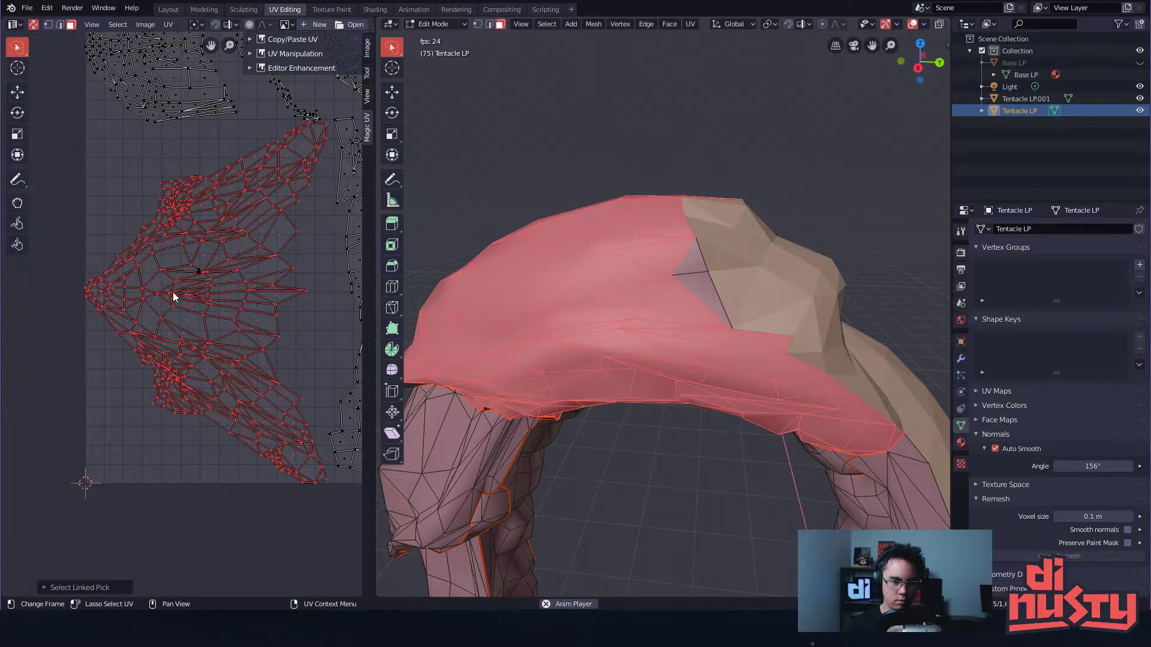
pyautogui.keyDown('shift'); pyautogui.click(692, 271); pyautogui.keyUp('shift')
pyautogui.moveTo(472, 308); pyautogui.dragTo(610, 230, button='middle')
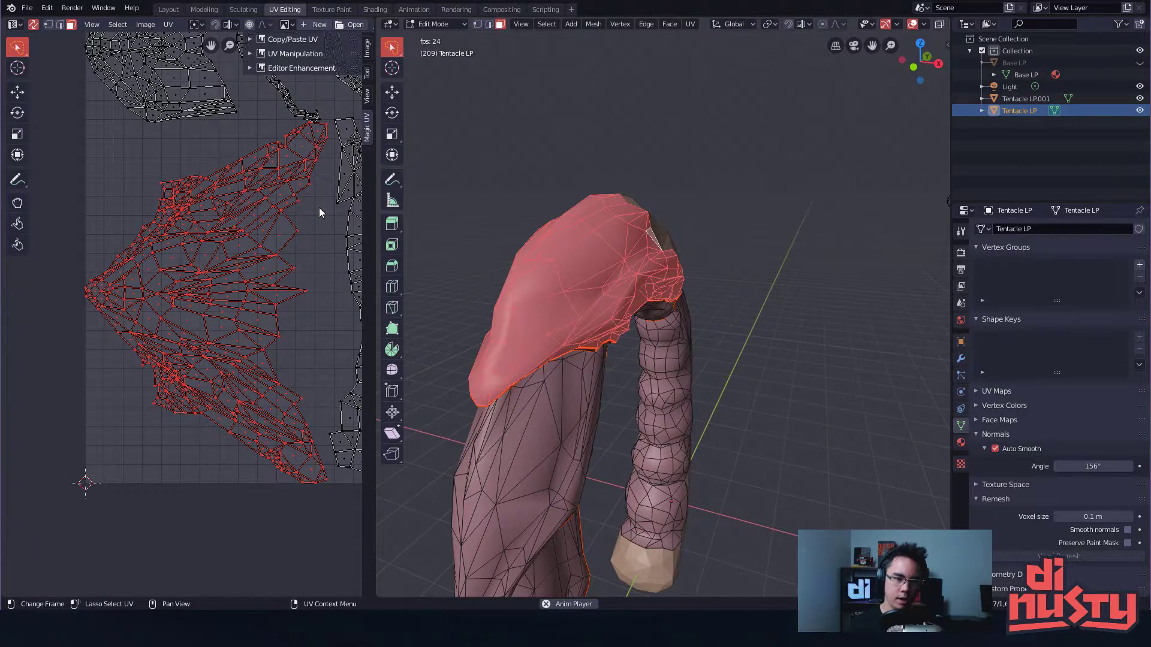
pyautogui.moveTo(613, 190); pyautogui.dragTo(602, 252, button='middle')
pyautogui.press('u')
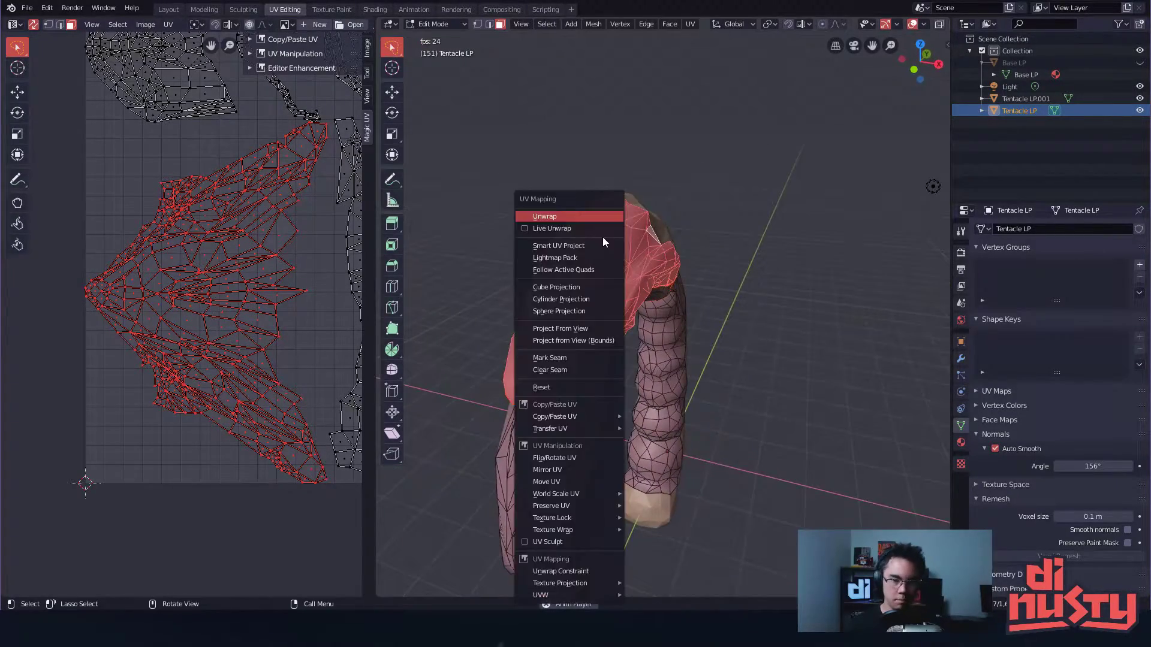
pyautogui.click(581, 220)
# - Move the unwrapped shell island out to the left of the UV square and save the file
pyautogui.scroll(-3, 293, 247)
pyautogui.press('g')
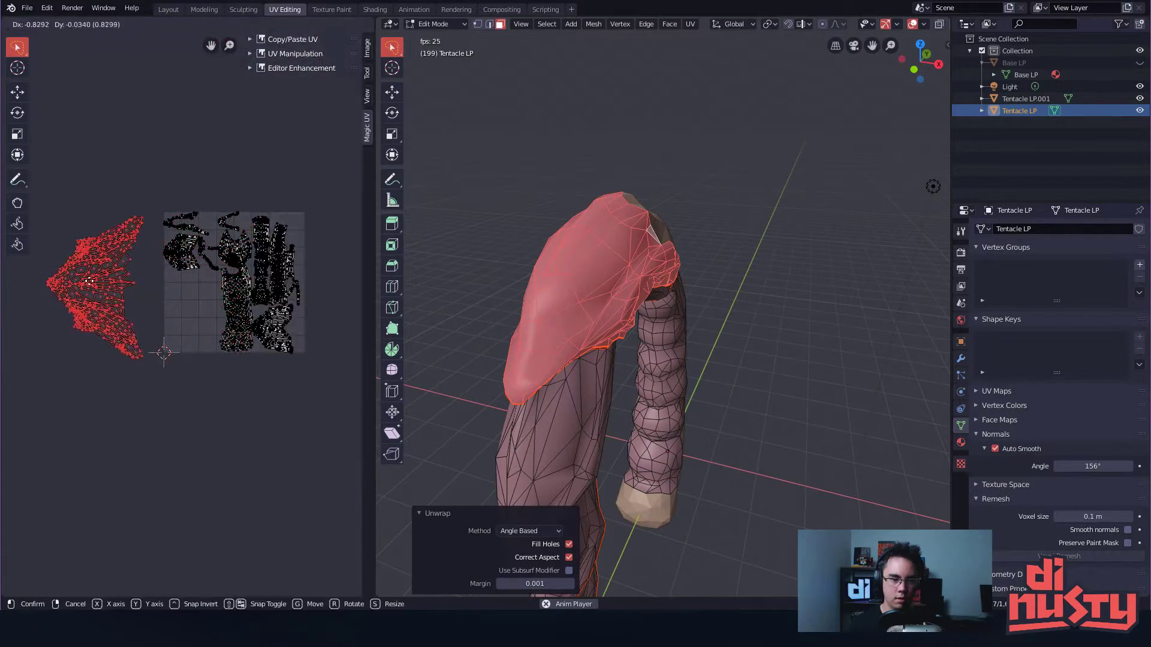
pyautogui.click(160, 290)
pyautogui.hotkey('ctrl', 's')
pyautogui.keyDown('ctrl'); pyautogui.keyDown('alt'); pyautogui.moveTo(142, 286); pyautogui.dragTo(147, 330); pyautogui.keyUp('alt'); pyautogui.keyUp('ctrl')
pyautogui.keyDown('alt'); pyautogui.moveTo(147, 329); pyautogui.dragTo(253, 318); pyautogui.keyUp('alt')
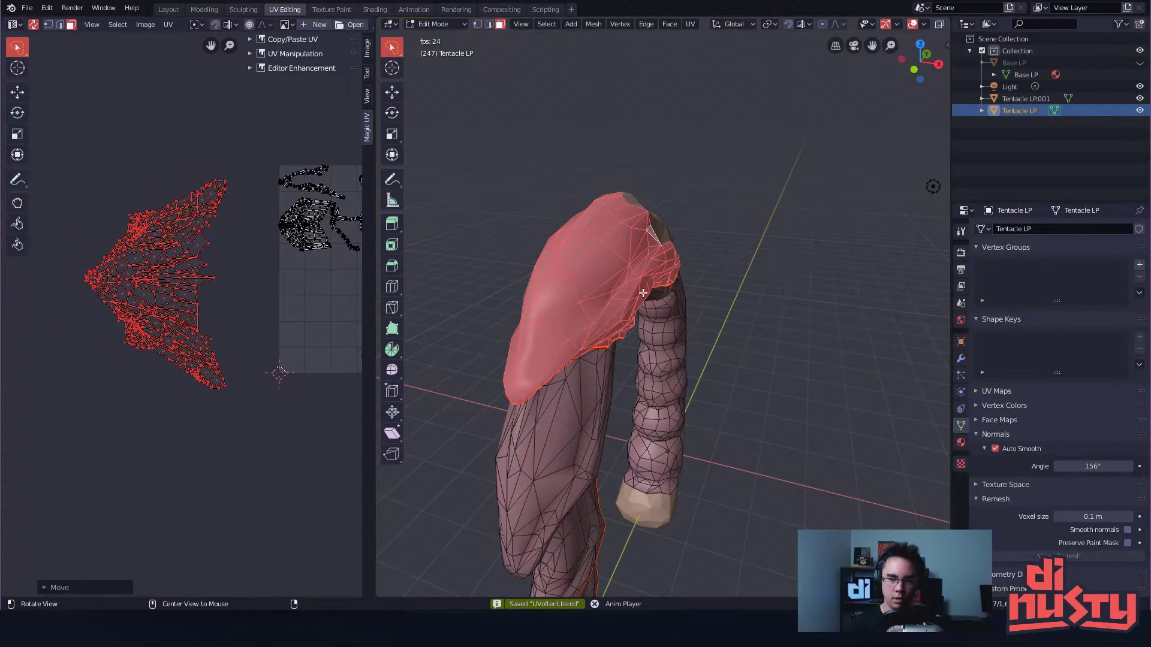
# - Deselect a lengthwise strip of faces along the upper shell segment to divide the selection into two parts
pyautogui.keyDown('ctrl'); pyautogui.keyDown('alt'); pyautogui.moveTo(645, 288); pyautogui.dragTo(686, 322); pyautogui.keyUp('alt'); pyautogui.keyUp('ctrl')
pyautogui.keyDown('alt'); pyautogui.moveTo(687, 322); pyautogui.dragTo(665, 322); pyautogui.keyUp('alt')
pyautogui.moveTo(666, 321); pyautogui.dragTo(593, 337, button='middle')
pyautogui.keyDown('ctrl'); pyautogui.click(653, 208); pyautogui.keyUp('ctrl')
pyautogui.moveTo(663, 211); pyautogui.dragTo(712, 214, button='middle')
pyautogui.keyDown('ctrl'); pyautogui.moveTo(631, 237); pyautogui.dragTo(517, 277); pyautogui.keyUp('ctrl')
pyautogui.keyDown('shift'); pyautogui.moveTo(517, 278); pyautogui.dragTo(711, 225, button='middle'); pyautogui.keyUp('shift')
pyautogui.keyDown('ctrl'); pyautogui.click(712, 226); pyautogui.keyUp('ctrl')
pyautogui.hotkey('ctrl', 'z')
pyautogui.keyDown('ctrl'); pyautogui.click(718, 224); pyautogui.keyUp('ctrl')
pyautogui.keyDown('ctrl'); pyautogui.click(718, 229); pyautogui.keyUp('ctrl')
pyautogui.moveTo(674, 245); pyautogui.dragTo(689, 220, button='middle')
pyautogui.keyDown('ctrl'); pyautogui.moveTo(690, 221); pyautogui.dragTo(497, 354); pyautogui.keyUp('ctrl')
pyautogui.moveTo(510, 336)
pyautogui.mouseDown(button='middle')
pyautogui.moveTo(562, 227)
pyautogui.moveTo(605, 185)
pyautogui.mouseUp(button='middle')
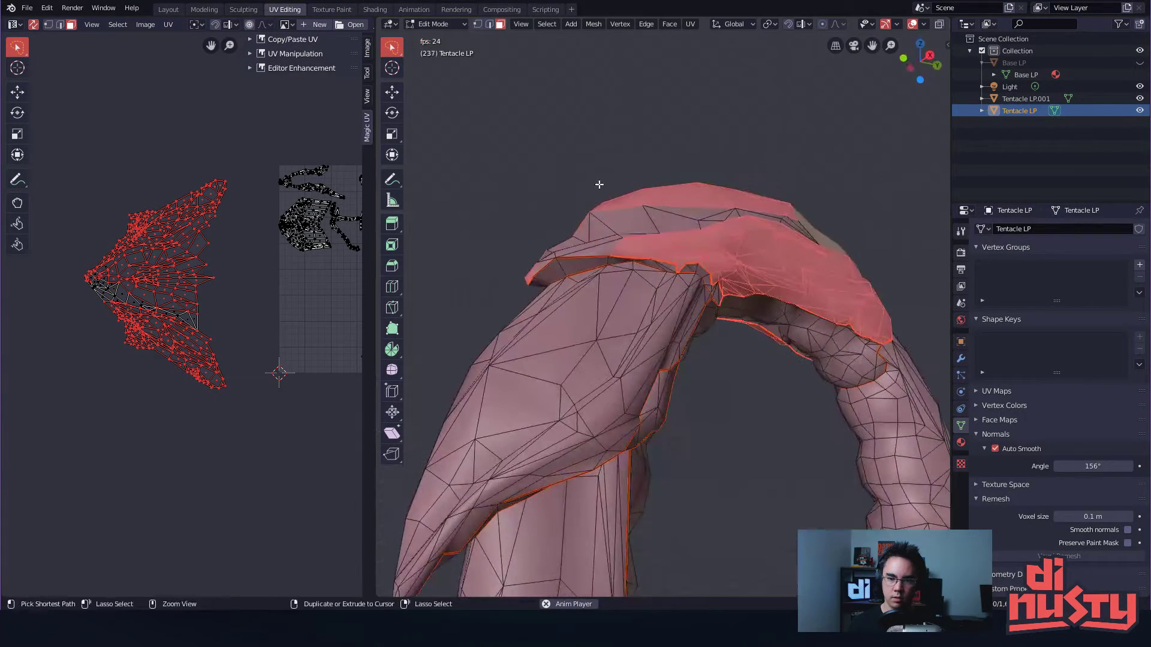
pyautogui.moveTo(529, 238); pyautogui.dragTo(568, 235, button='middle')
pyautogui.moveTo(734, 205)
pyautogui.keyDown('ctrl'); pyautogui.mouseDown()
pyautogui.moveTo(741, 121)
pyautogui.moveTo(591, 174)
pyautogui.mouseUp(); pyautogui.keyUp('ctrl')
# - Deselect the upper portion of the shell island so only its lower lengthwise half stays selected
pyautogui.moveTo(155, 292); pyautogui.dragTo(220, 283, button='middle')
pyautogui.keyDown('ctrl'); pyautogui.moveTo(142, 286); pyautogui.dragTo(278, 310); pyautogui.keyUp('ctrl')
pyautogui.moveTo(208, 295)
pyautogui.keyDown('ctrl'); pyautogui.mouseDown()
pyautogui.moveTo(198, 290)
pyautogui.moveTo(336, 110)
pyautogui.moveTo(311, 254)
pyautogui.mouseUp(); pyautogui.keyUp('ctrl')
pyautogui.keyDown('ctrl'); pyautogui.moveTo(267, 301); pyautogui.dragTo(268, 300); pyautogui.keyUp('ctrl')
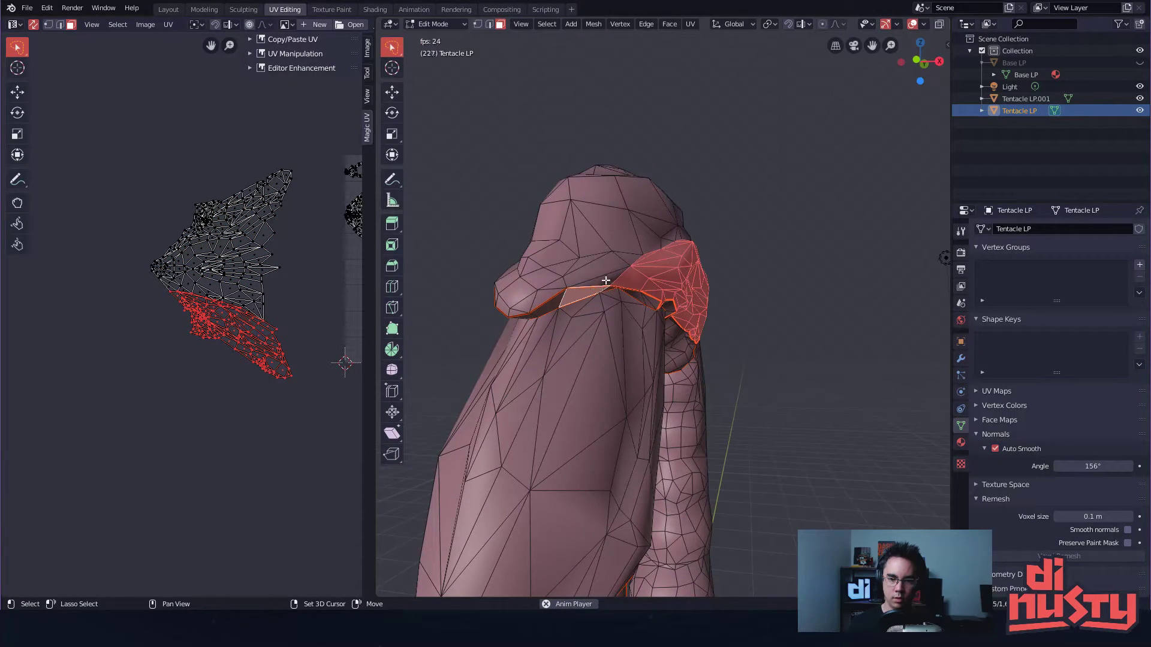
pyautogui.keyDown('ctrl'); pyautogui.click(606, 280); pyautogui.keyUp('ctrl')
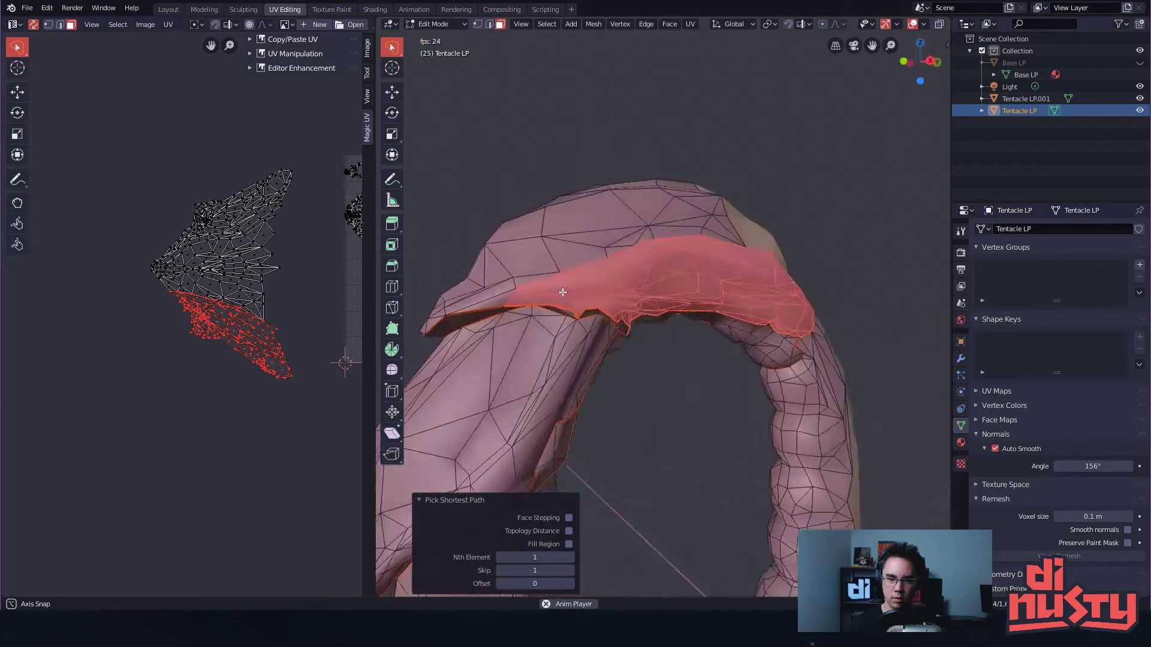
# - Add the missing face at the shell's front tip to the lower-half selection and unwrap it separately
pyautogui.moveTo(563, 292); pyautogui.dragTo(560, 309, button='middle')
pyautogui.keyDown('shift'); pyautogui.click(486, 328); pyautogui.keyUp('shift')
pyautogui.hotkey('ctrl', 'z')
pyautogui.moveTo(489, 327); pyautogui.dragTo(558, 318, button='middle')
pyautogui.keyDown('shift'); pyautogui.click(499, 317); pyautogui.keyUp('shift')
pyautogui.press('u')
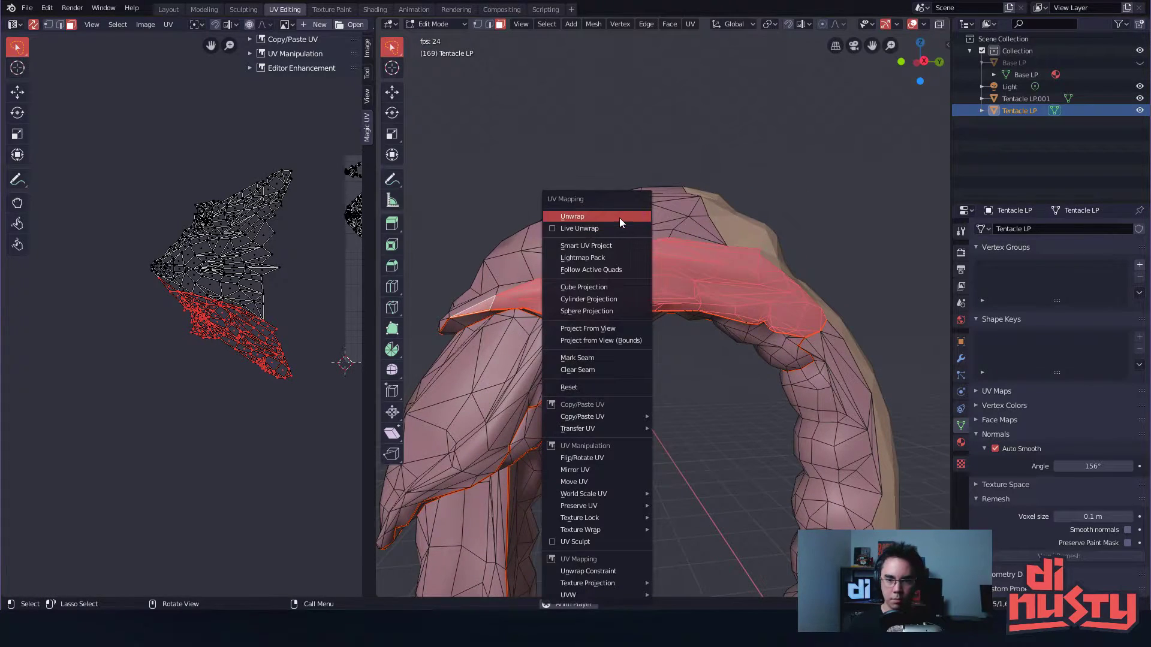
pyautogui.click(620, 217)
# - Move the newly unwrapped lower-half island below the remaining shell island, outside the UV square
pyautogui.moveTo(317, 316); pyautogui.dragTo(267, 274, button='middle')
pyautogui.press('g')
pyautogui.click(184, 458)
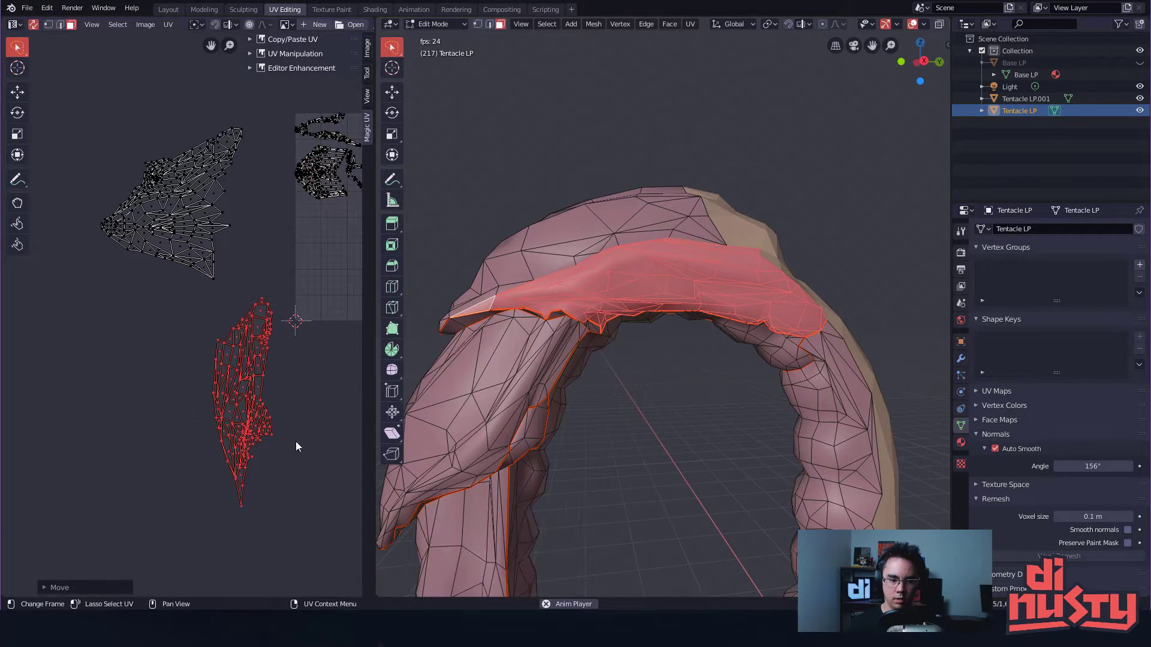
# - Select the entire remaining UV island of the tentacle's upper shell
pyautogui.click(268, 430)
pyautogui.moveTo(117, 103)
pyautogui.mouseDown()
pyautogui.moveTo(265, 163)
pyautogui.moveTo(260, 141)
pyautogui.mouseUp()
pyautogui.moveTo(580, 255)
pyautogui.mouseDown(button='middle')
pyautogui.moveTo(773, 300)
pyautogui.moveTo(738, 237)
pyautogui.moveTo(850, 247)
pyautogui.moveTo(737, 223)
pyautogui.moveTo(699, 226)
pyautogui.moveTo(710, 237)
pyautogui.moveTo(466, 232)
pyautogui.mouseUp(button='middle')
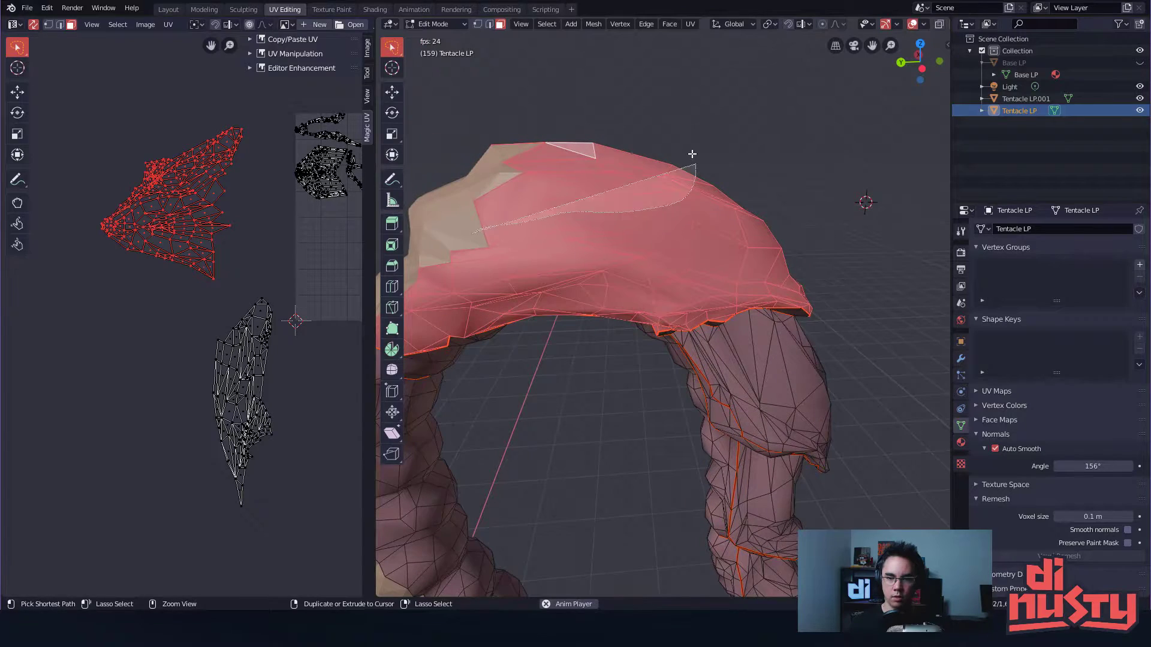
# - Try to deselect a lengthwise strip of faces through the middle of the remaining shell part
pyautogui.keyDown('ctrl'); pyautogui.moveTo(695, 165); pyautogui.dragTo(667, 156); pyautogui.keyUp('ctrl')
pyautogui.moveTo(681, 189); pyautogui.dragTo(650, 185, button='middle')
pyautogui.keyDown('ctrl'); pyautogui.moveTo(715, 274); pyautogui.dragTo(713, 273); pyautogui.keyUp('ctrl')
pyautogui.moveTo(713, 273)
pyautogui.mouseDown(button='middle')
pyautogui.moveTo(741, 336)
pyautogui.moveTo(707, 269)
pyautogui.moveTo(678, 275)
pyautogui.mouseUp(button='middle')
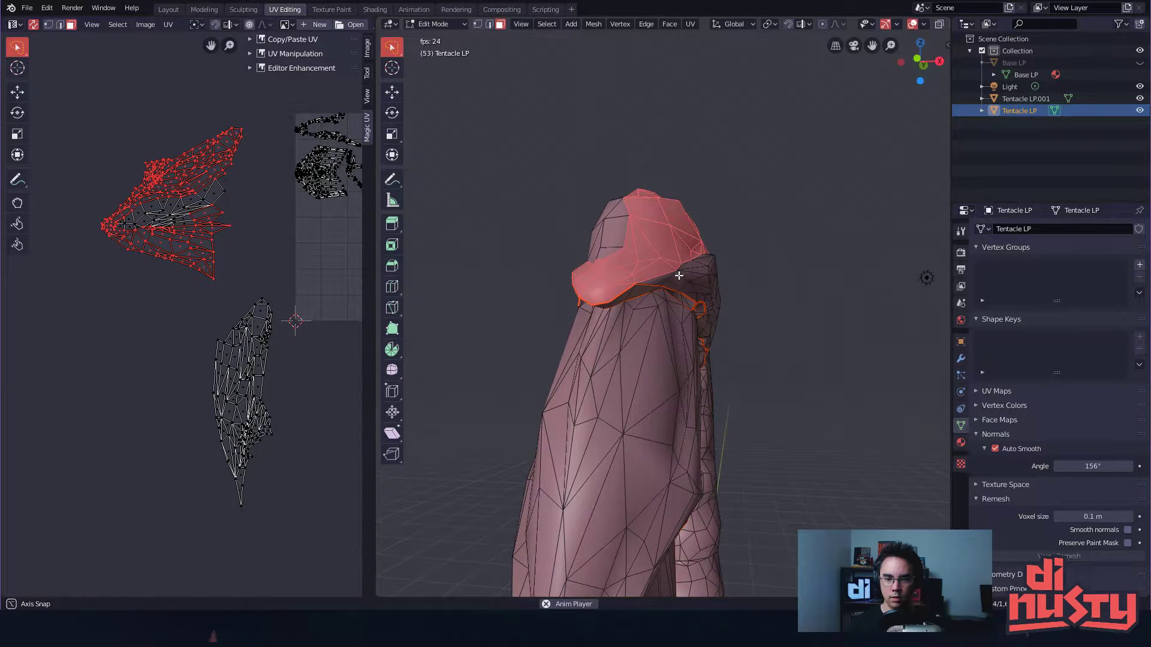
pyautogui.moveTo(736, 288); pyautogui.dragTo(781, 277, button='middle')
pyautogui.hotkey('ctrl', 'z')
pyautogui.moveTo(681, 264)
pyautogui.mouseDown(button='middle')
pyautogui.moveTo(706, 302)
pyautogui.moveTo(690, 248)
pyautogui.moveTo(727, 154)
pyautogui.moveTo(754, 331)
pyautogui.moveTo(447, 246)
pyautogui.moveTo(441, 285)
pyautogui.moveTo(624, 175)
pyautogui.moveTo(692, 263)
pyautogui.mouseUp(button='middle')
# - Unwrap the remaining upper shell faces again as their own island and clear the selection
pyautogui.press('u')
pyautogui.click(672, 190)
pyautogui.click(246, 243)
pyautogui.keyDown('ctrl'); pyautogui.moveTo(246, 243); pyautogui.dragTo(342, 291, button='middle'); pyautogui.keyUp('ctrl')
pyautogui.moveTo(342, 291); pyautogui.dragTo(249, 291, button='middle')
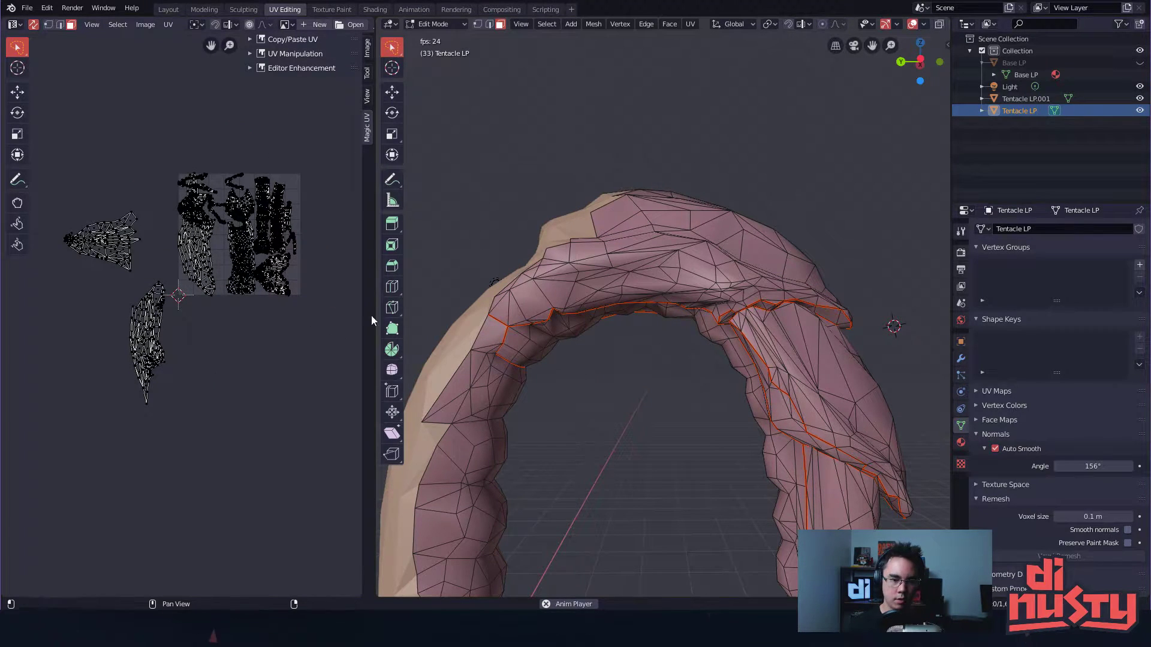
# - Switch to edge selection and examine the seam edges along the shell's underside and front lip
pyautogui.click(686, 311)
pyautogui.moveTo(688, 309); pyautogui.dragTo(750, 222, button='middle')
pyautogui.press('2')
pyautogui.moveTo(629, 268); pyautogui.dragTo(676, 235, button='middle')
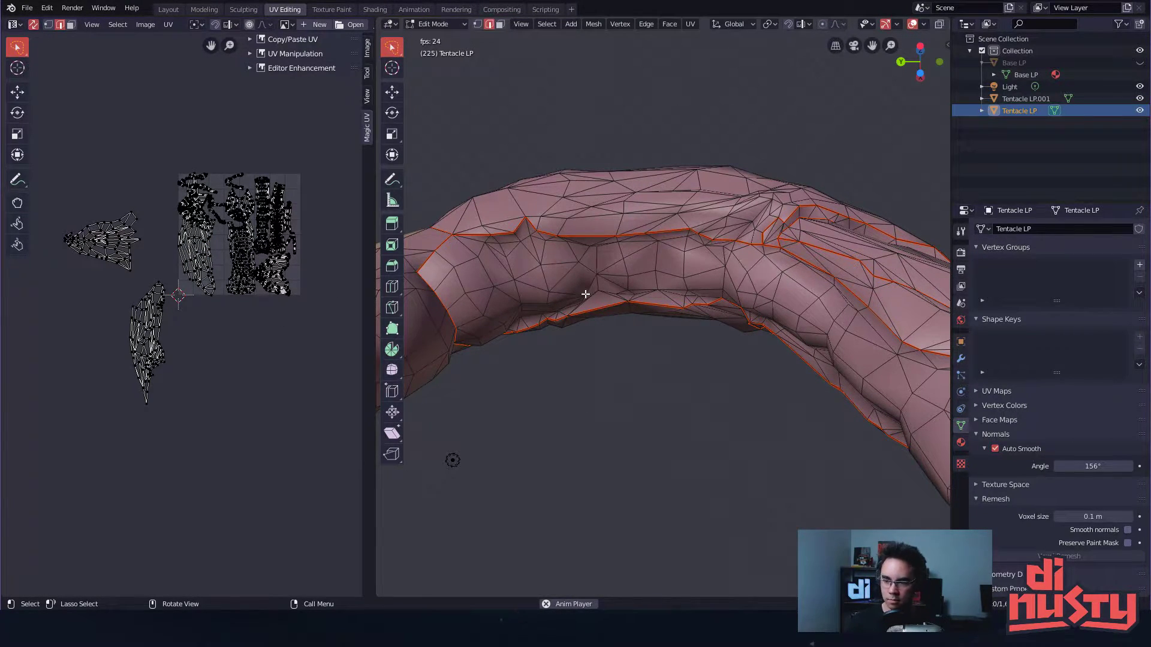
pyautogui.moveTo(596, 159); pyautogui.dragTo(612, 129, button='middle')
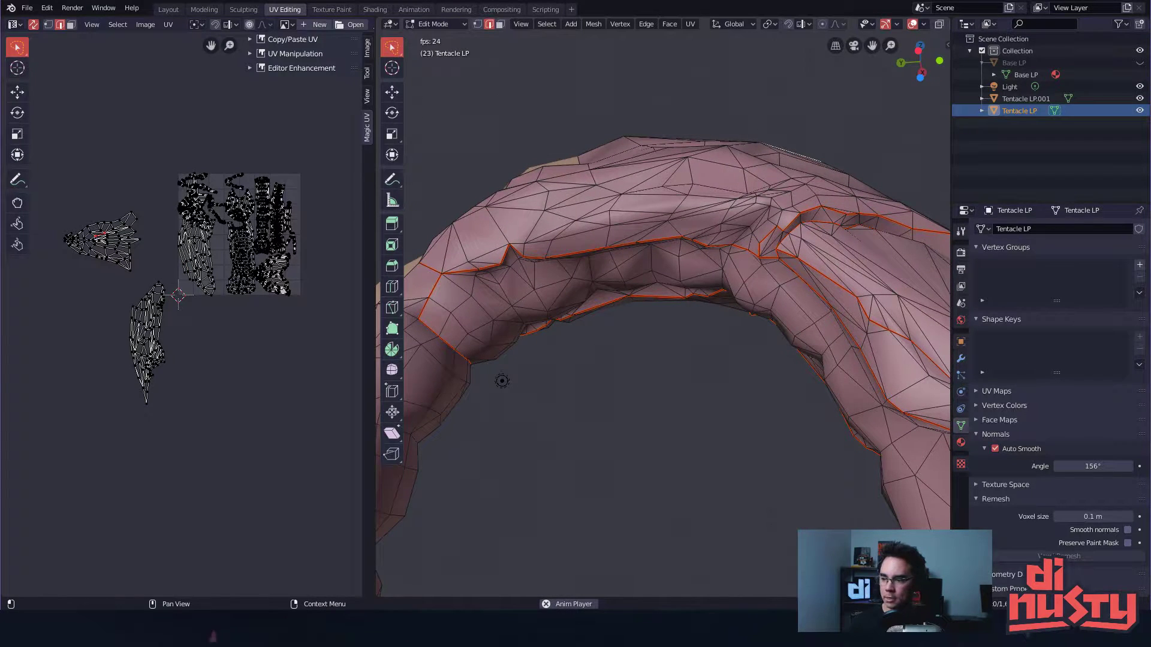
pyautogui.moveTo(715, 104); pyautogui.dragTo(738, 254, button='middle')
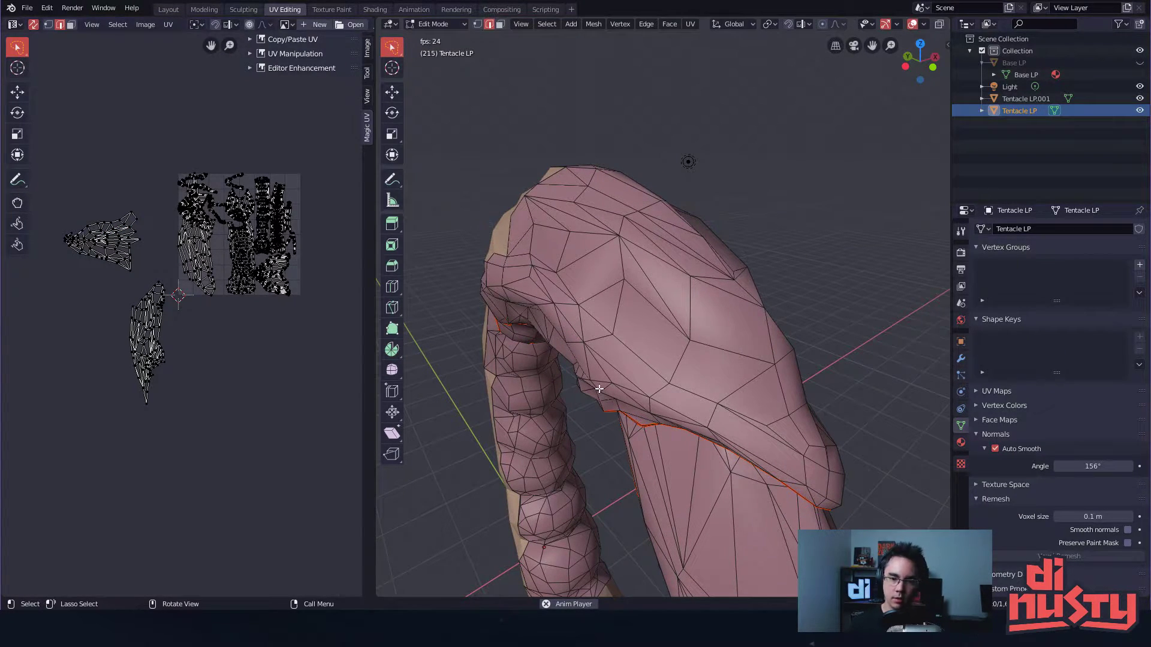
pyautogui.keyDown('alt'); pyautogui.keyDown('shift'); pyautogui.moveTo(814, 274); pyautogui.dragTo(828, 310); pyautogui.keyUp('shift'); pyautogui.keyUp('alt')
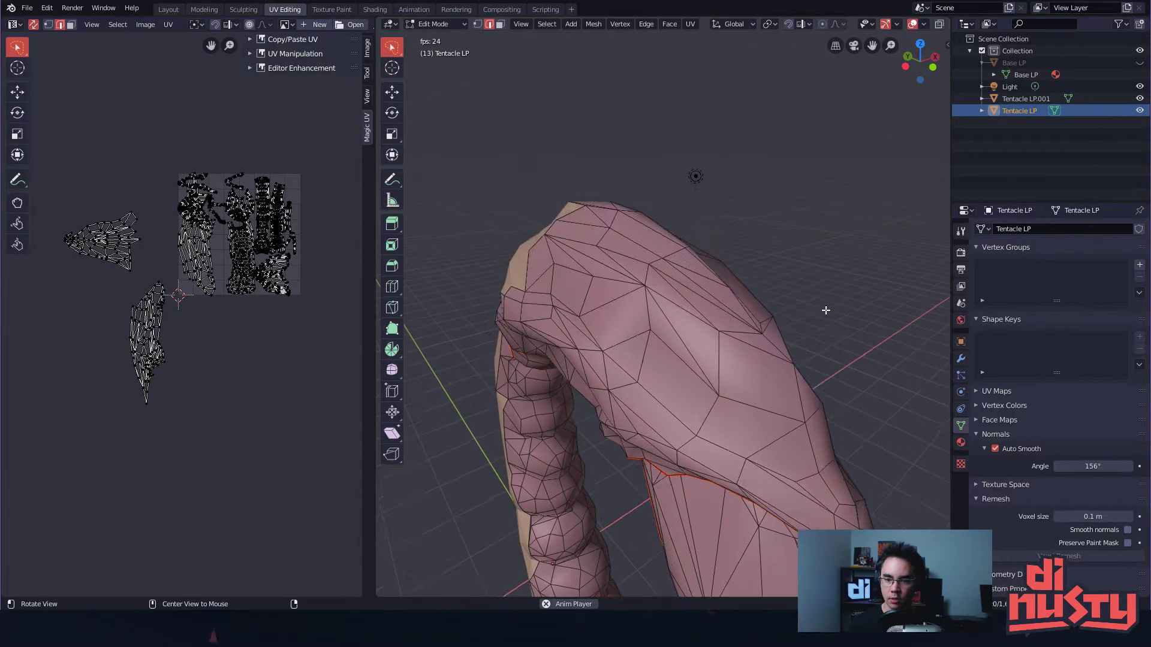
pyautogui.moveTo(780, 321); pyautogui.dragTo(668, 287, button='middle')
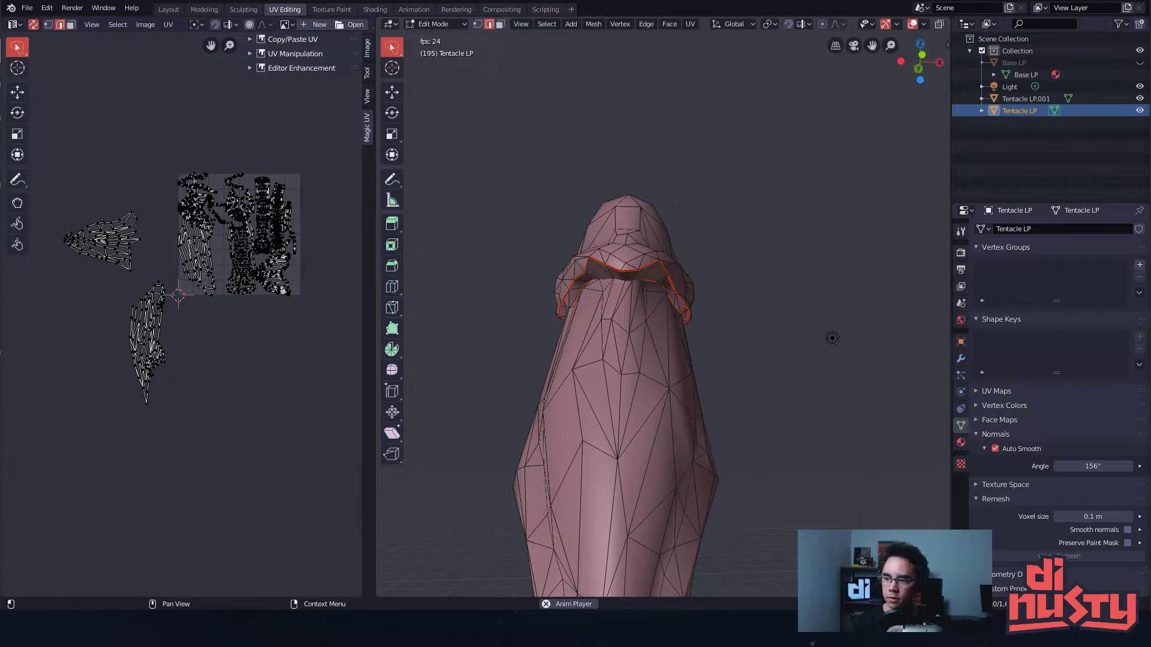
pyautogui.moveTo(696, 214); pyautogui.dragTo(575, 312, button='middle')
pyautogui.scroll(5, 720, 240)
pyautogui.keyDown('shift'); pyautogui.moveTo(749, 180); pyautogui.dragTo(801, 227, button='middle'); pyautogui.keyUp('shift')
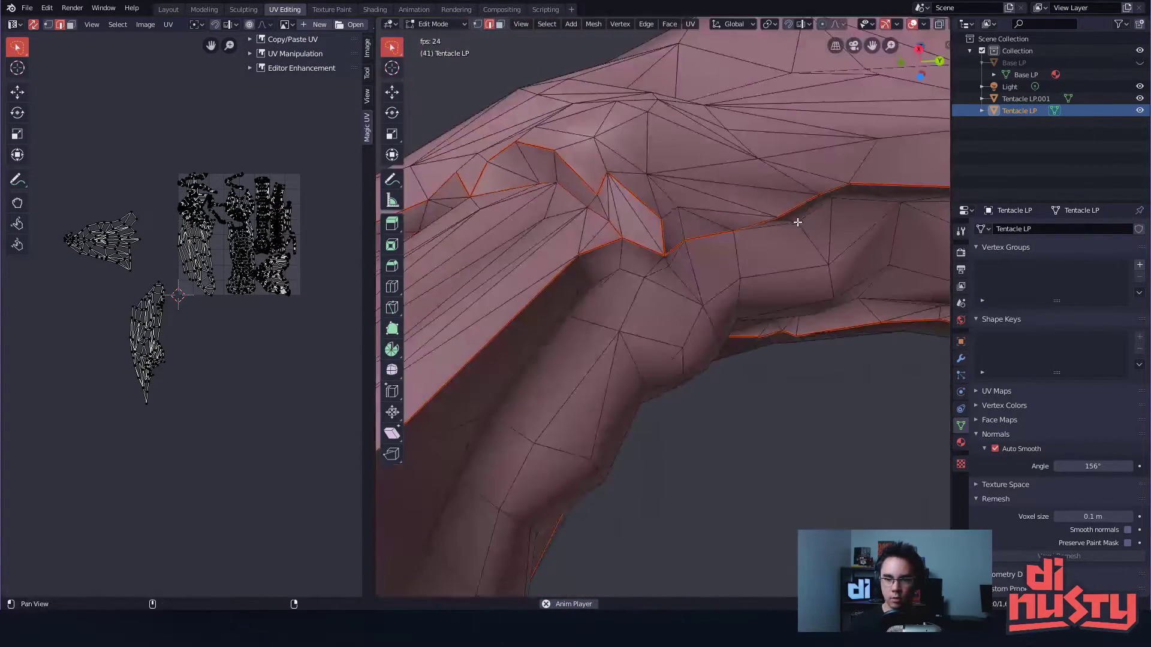
pyautogui.scroll(-4, 800, 226)
pyautogui.moveTo(614, 321); pyautogui.dragTo(669, 341, button='middle')
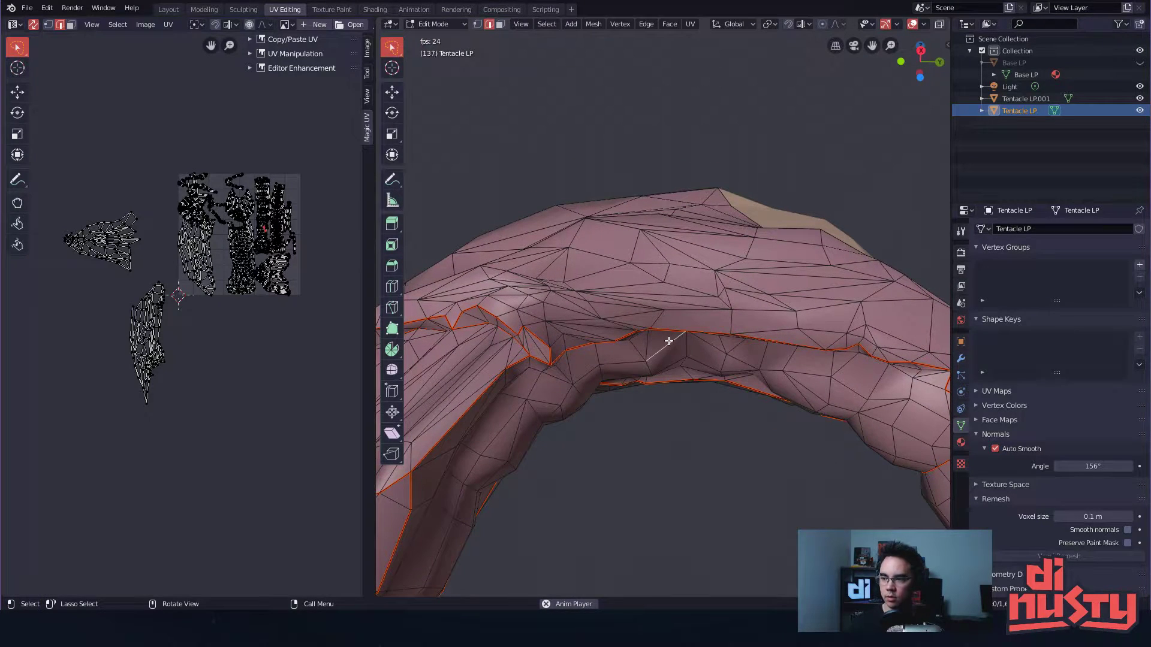
pyautogui.moveTo(757, 207); pyautogui.dragTo(686, 252, button='middle')
pyautogui.moveTo(611, 314); pyautogui.dragTo(789, 225, button='middle')
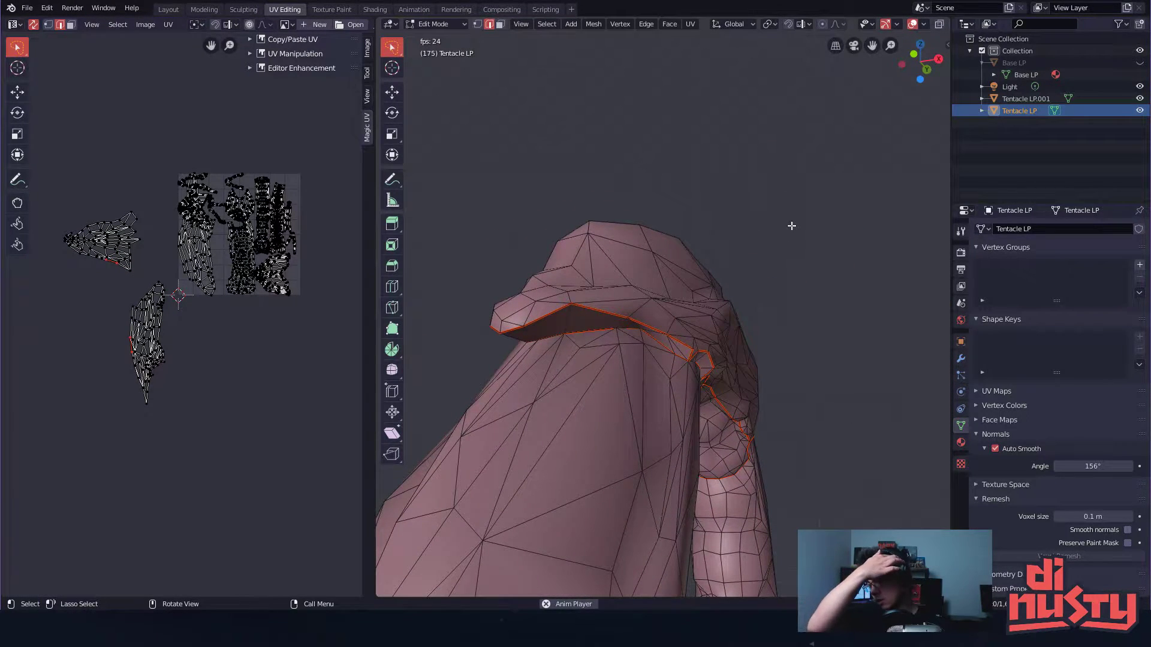
pyautogui.moveTo(769, 225); pyautogui.dragTo(737, 300, button='middle')
# - Pick a seam edge on the shell's front lip and select all similar edges by Seam
pyautogui.click(547, 24)
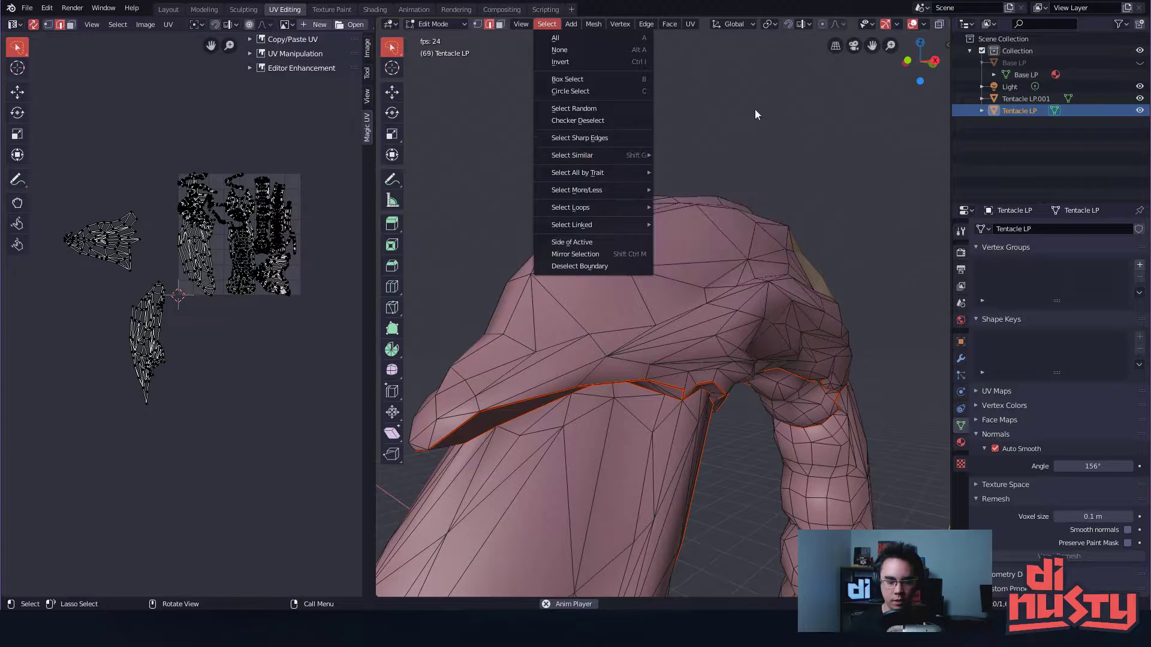
pyautogui.moveTo(666, 263); pyautogui.dragTo(748, 353, button='middle')
pyautogui.click(598, 337)
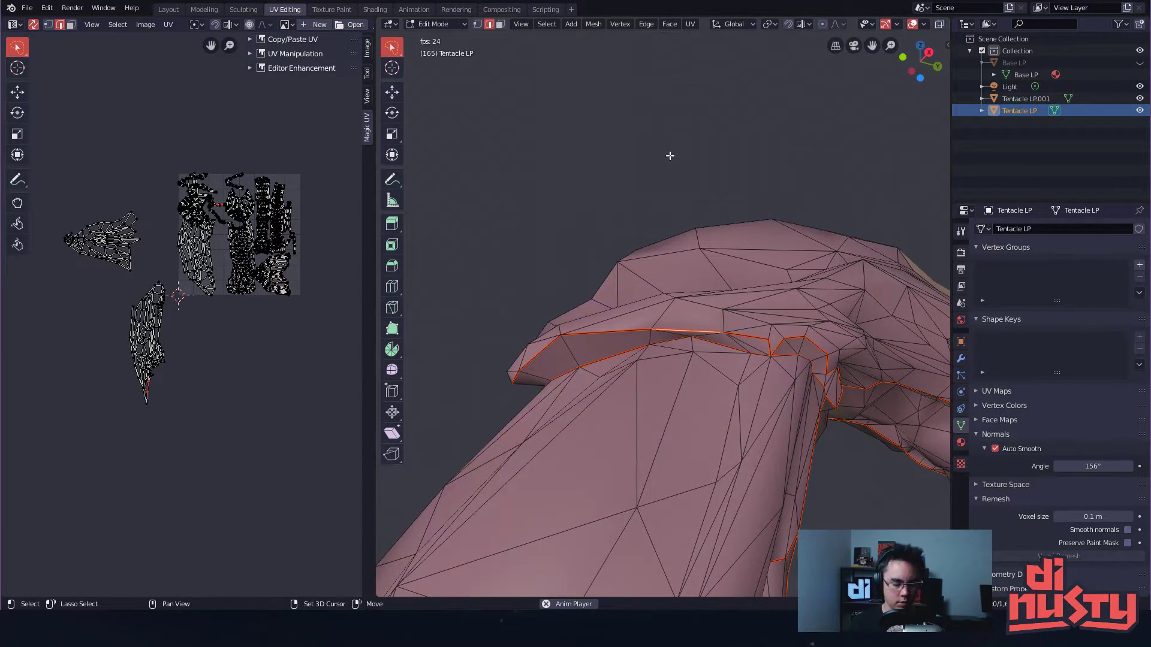
pyautogui.hotkey('shift', 'g')
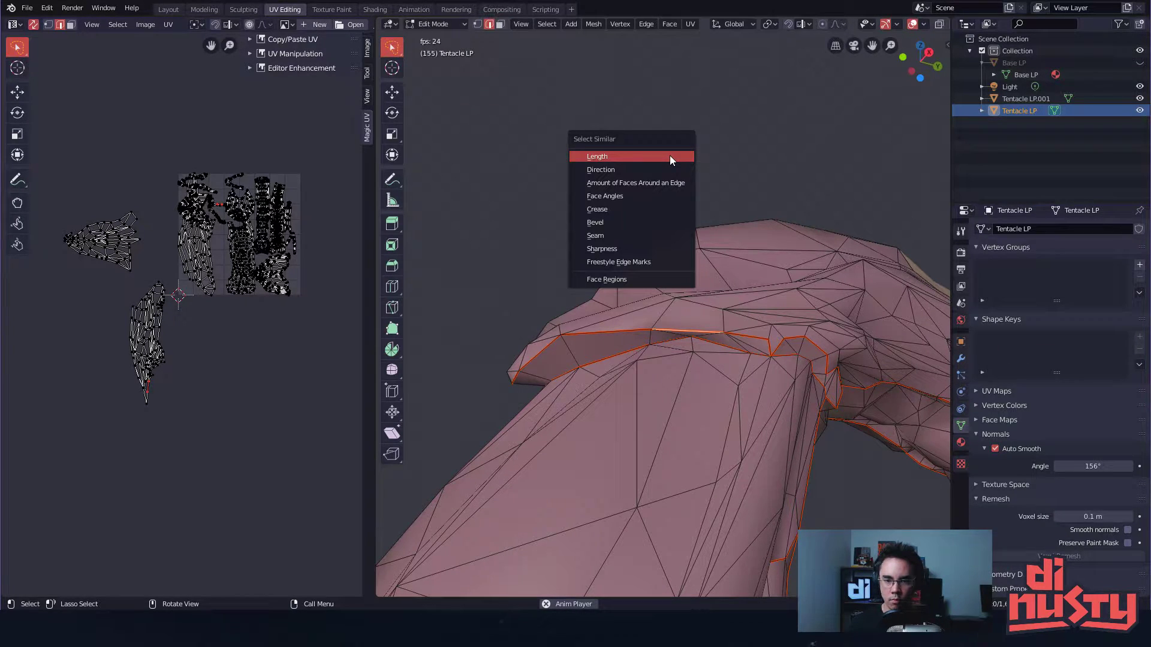
pyautogui.click(621, 236)
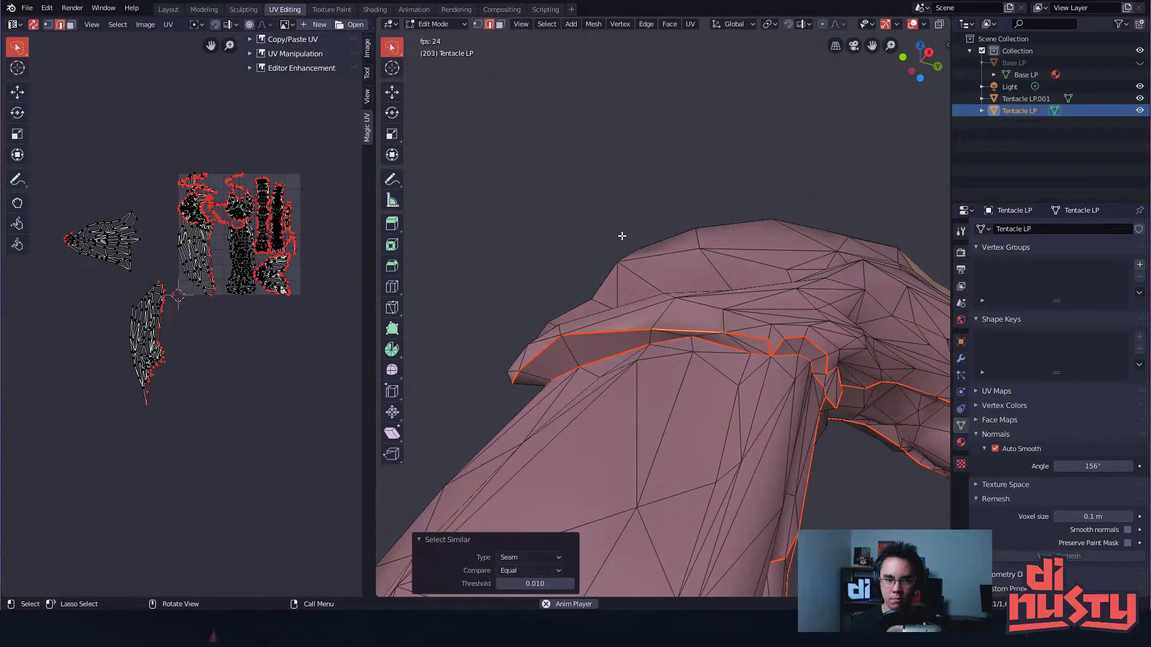
# - Apply Mark Seam and Mark Sharp to all the selected seam edges of the tentacle
pyautogui.keyDown('ctrl'); pyautogui.moveTo(634, 242); pyautogui.dragTo(632, 282, button='middle'); pyautogui.keyUp('ctrl')
pyautogui.moveTo(632, 281); pyautogui.dragTo(684, 354, button='middle')
pyautogui.keyDown('ctrl'); pyautogui.moveTo(198, 269); pyautogui.dragTo(226, 246, button='middle'); pyautogui.keyUp('ctrl')
pyautogui.keyDown('ctrl'); pyautogui.moveTo(604, 300); pyautogui.dragTo(562, 145, button='middle'); pyautogui.keyUp('ctrl')
pyautogui.keyDown('ctrl'); pyautogui.moveTo(209, 235); pyautogui.dragTo(223, 205, button='middle'); pyautogui.keyUp('ctrl')
pyautogui.moveTo(623, 251); pyautogui.dragTo(641, 243, button='middle')
pyautogui.moveTo(708, 282); pyautogui.dragTo(699, 249, button='middle')
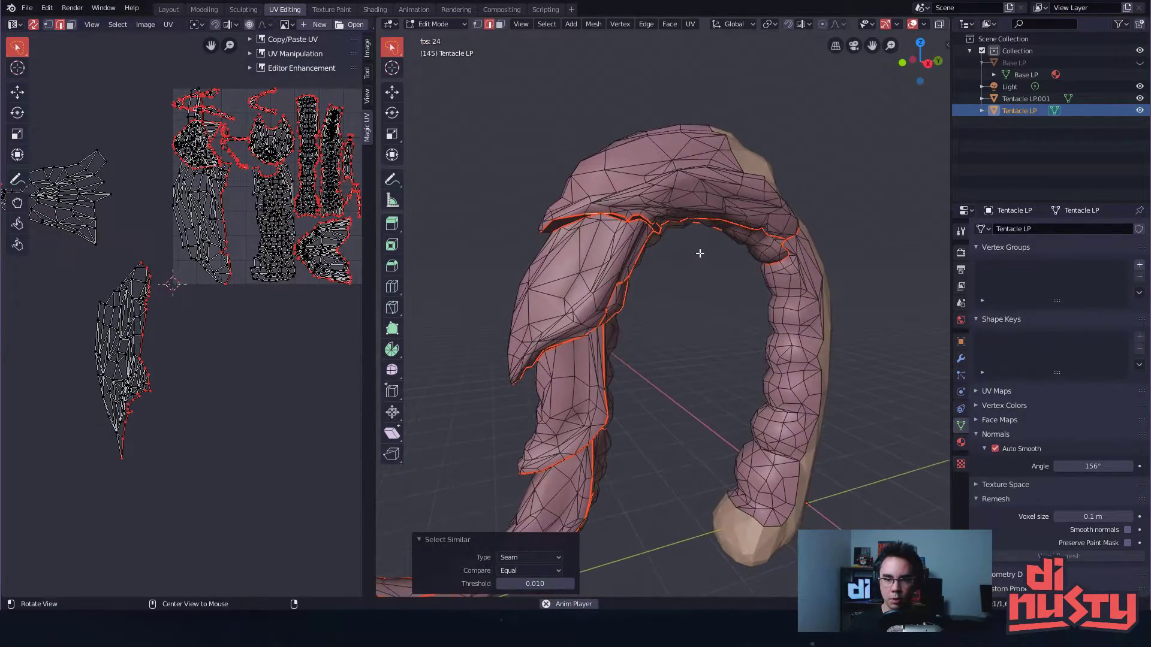
pyautogui.rightClick(697, 262)
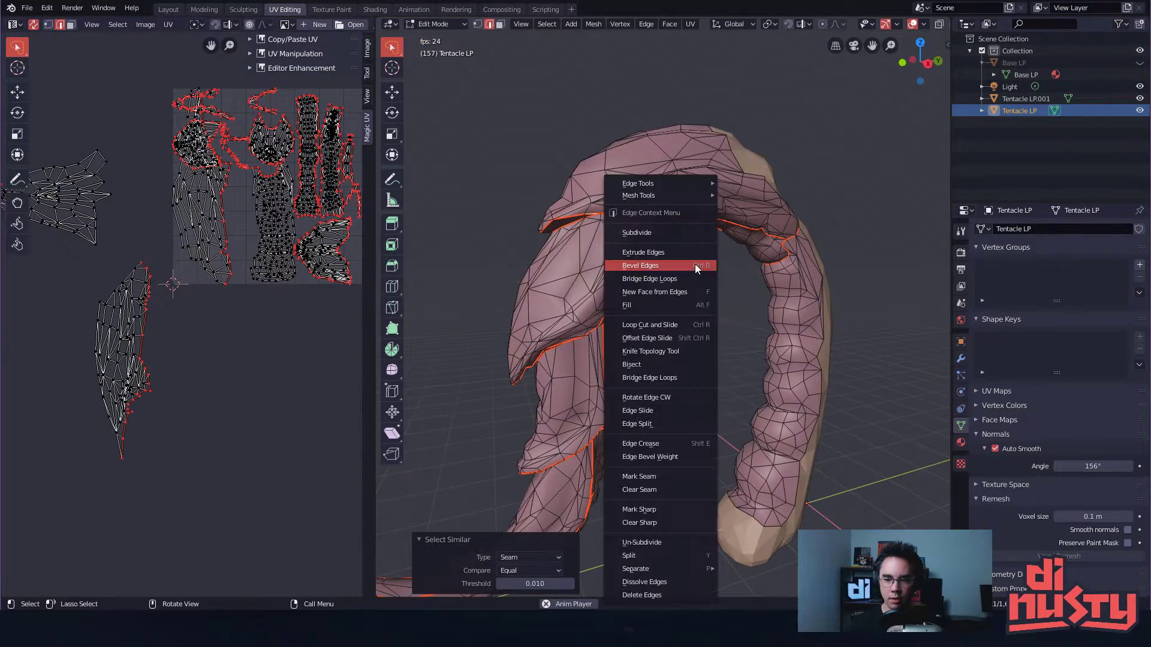
pyautogui.click(700, 480)
pyautogui.moveTo(688, 442)
pyautogui.mouseDown(button='middle')
pyautogui.moveTo(684, 321)
pyautogui.moveTo(676, 443)
pyautogui.mouseUp(button='middle')
pyautogui.rightClick(685, 322)
pyautogui.click(669, 358)
# - Check the shell's shading in Object Mode, return to Edit Mode and examine the border between its two parts
pyautogui.scroll(1, 658, 290)
pyautogui.moveTo(641, 282); pyautogui.dragTo(647, 322, button='middle')
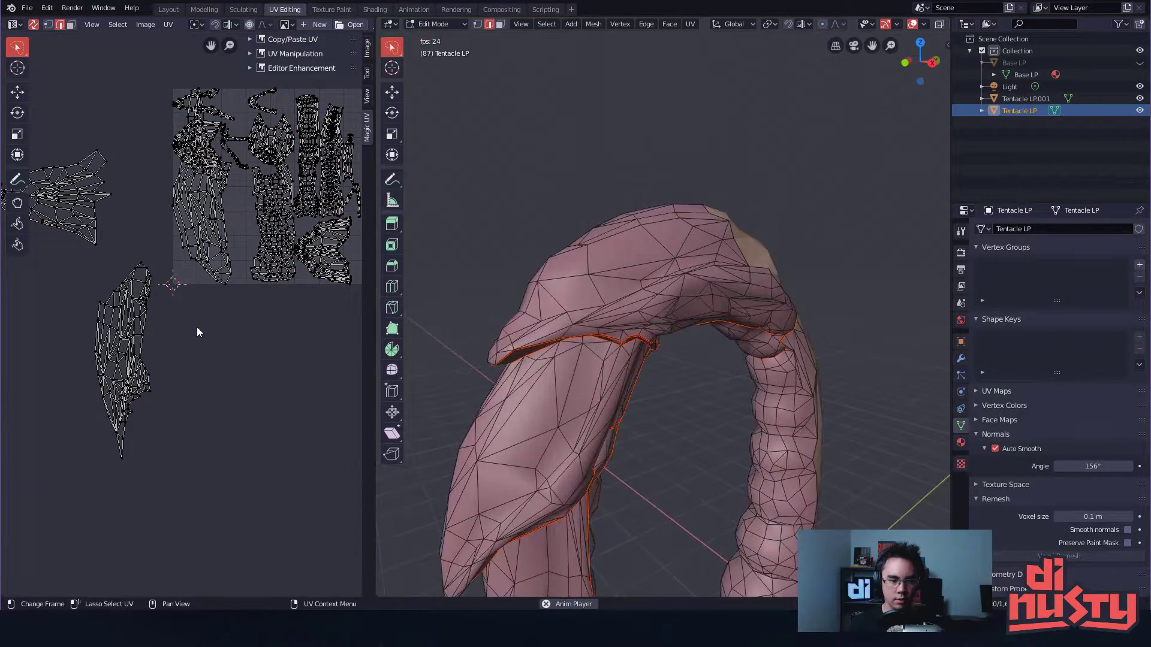
pyautogui.moveTo(735, 440); pyautogui.dragTo(665, 354, button='middle')
pyautogui.moveTo(135, 254); pyautogui.dragTo(271, 342, button='middle')
pyautogui.moveTo(678, 383); pyautogui.dragTo(703, 373, button='middle')
pyautogui.press('Tab')
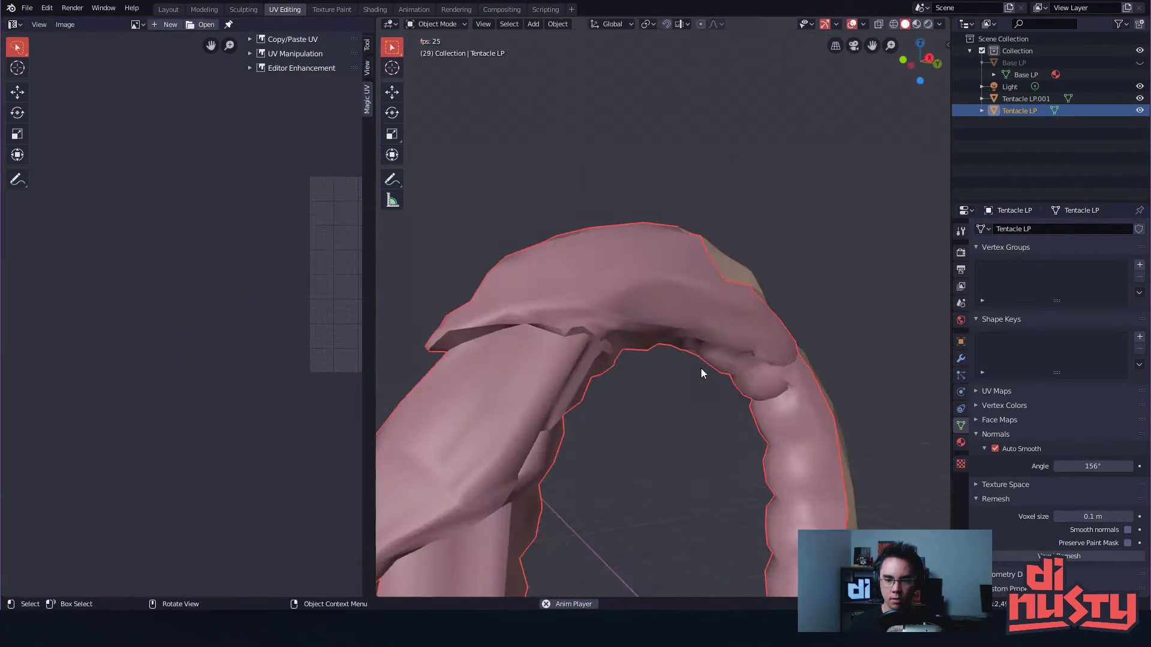
pyautogui.press('Tab')
pyautogui.moveTo(612, 288); pyautogui.dragTo(555, 318, button='middle')
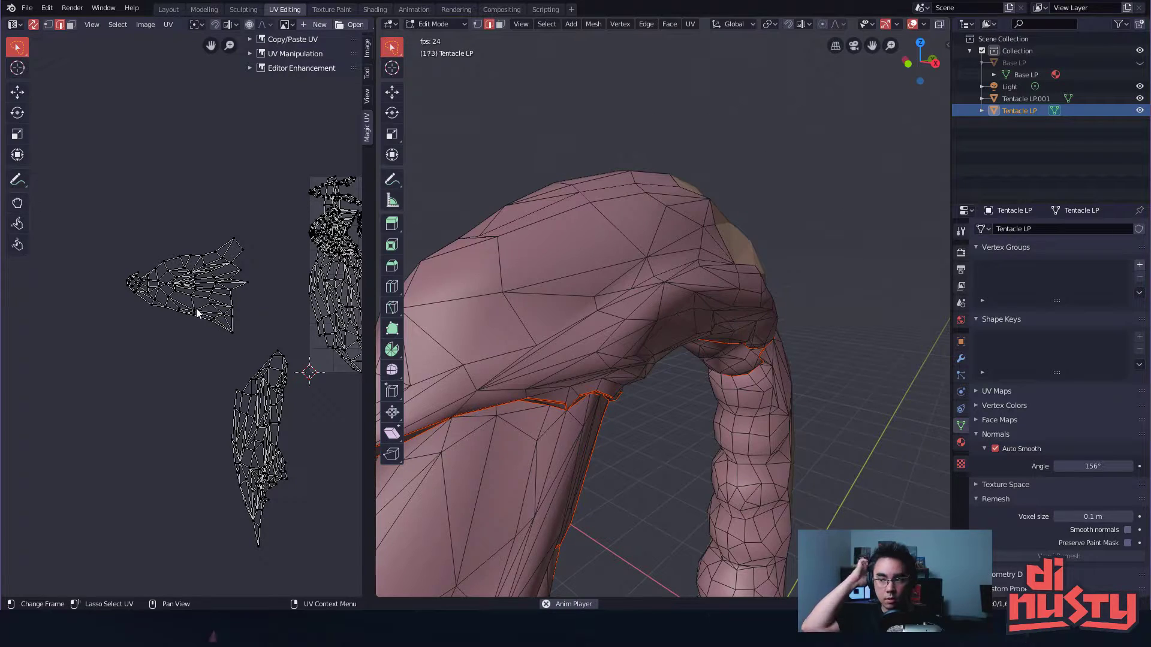
pyautogui.moveTo(510, 288); pyautogui.dragTo(494, 295, button='middle')
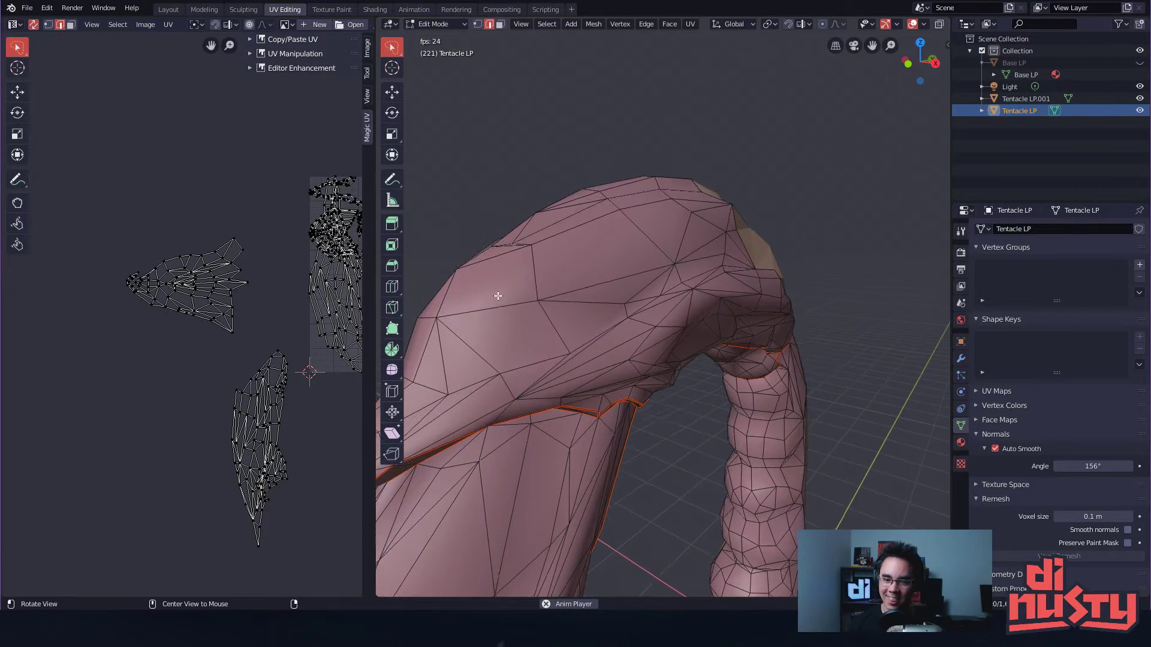
pyautogui.moveTo(637, 351)
pyautogui.mouseDown(button='middle')
pyautogui.moveTo(599, 359)
pyautogui.moveTo(568, 327)
pyautogui.moveTo(570, 307)
pyautogui.moveTo(647, 334)
pyautogui.moveTo(635, 333)
pyautogui.mouseUp(button='middle')
# - Select individual edges between the two shell parts and compare their positions on both UV islands' borders
pyautogui.keyDown('alt'); pyautogui.click(219, 326); pyautogui.keyUp('alt')
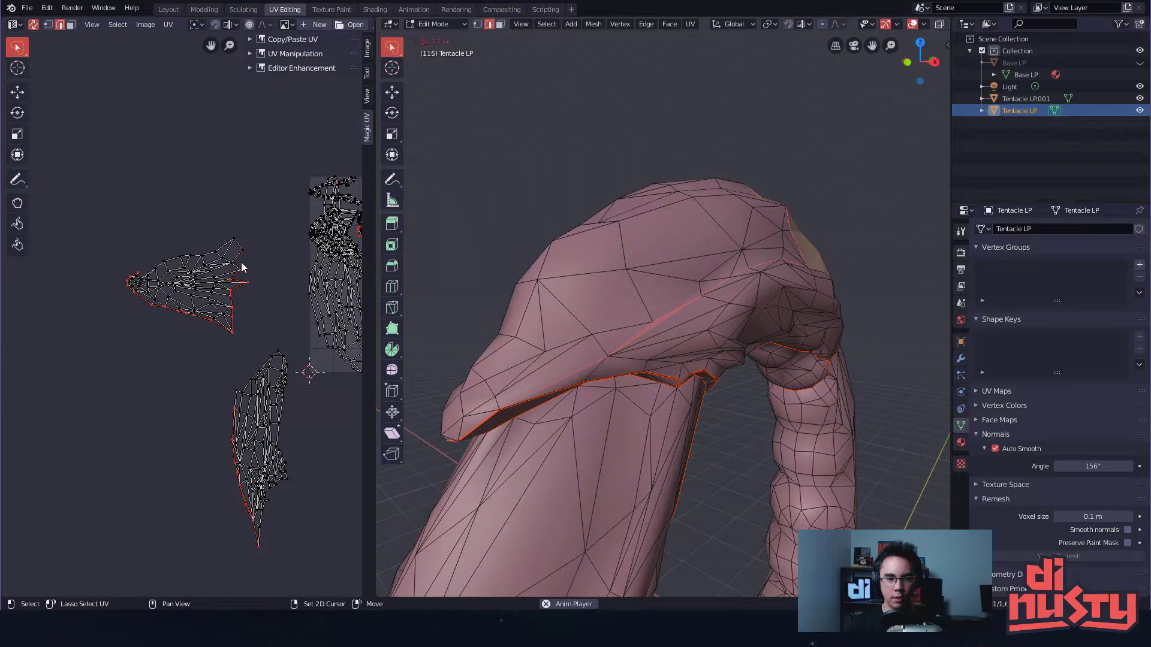
pyautogui.click(777, 349)
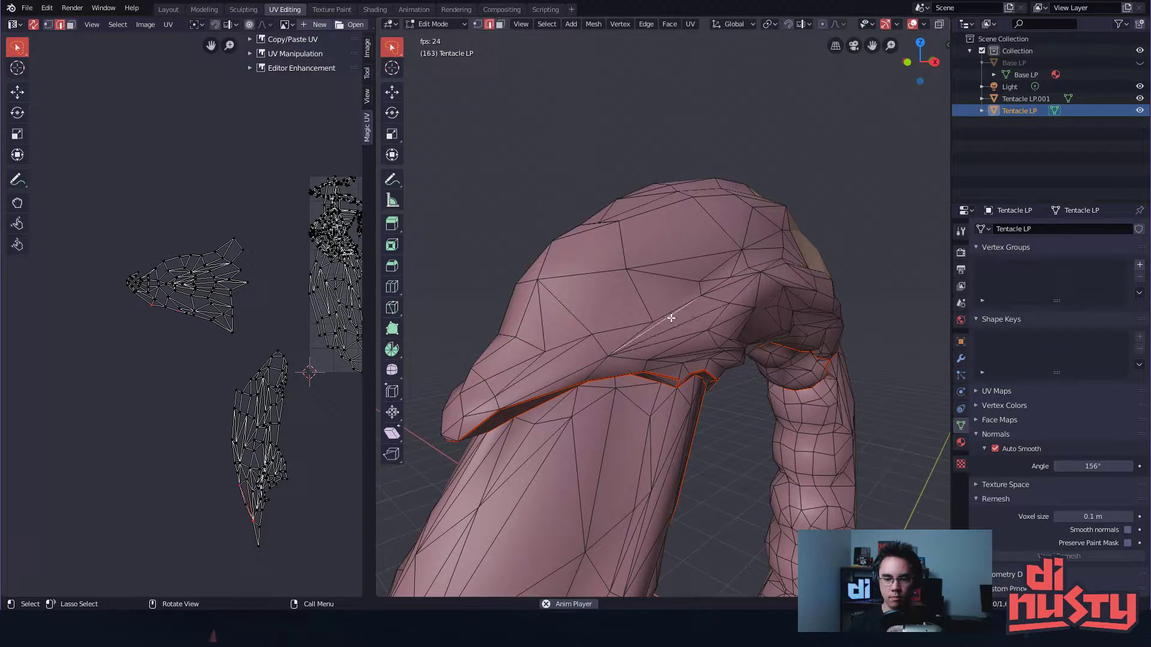
pyautogui.moveTo(646, 311); pyautogui.dragTo(592, 248, button='middle')
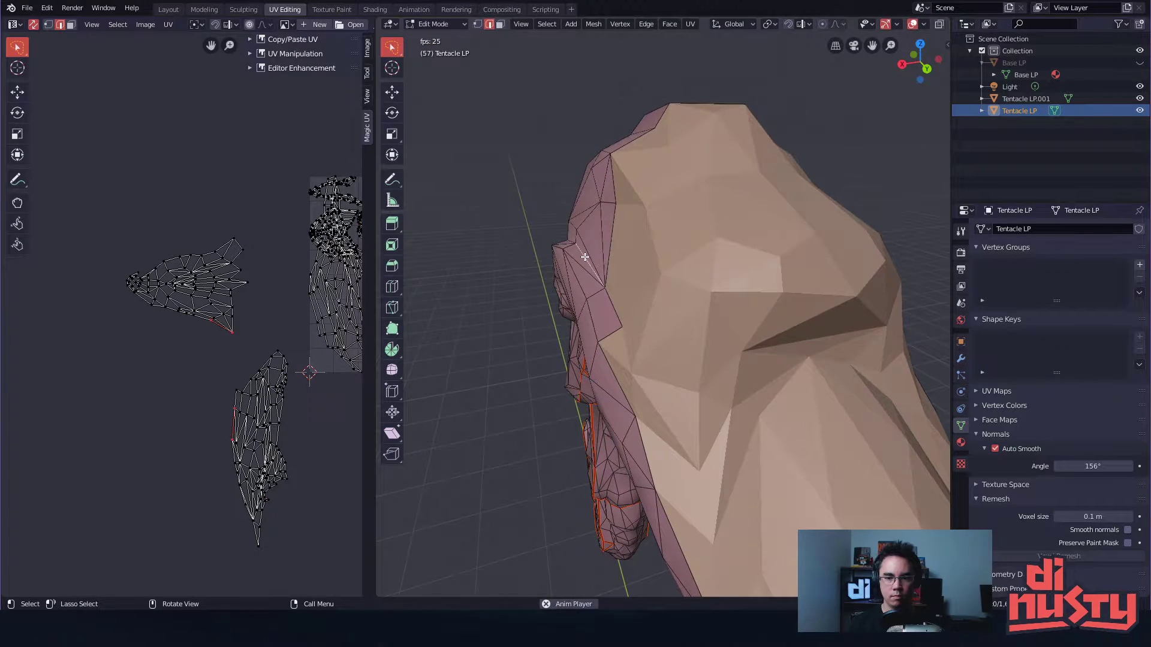
pyautogui.moveTo(243, 359); pyautogui.dragTo(241, 337, button='middle')
pyautogui.keyDown('ctrl'); pyautogui.moveTo(240, 337); pyautogui.dragTo(316, 308, button='middle'); pyautogui.keyUp('ctrl')
pyautogui.moveTo(561, 269); pyautogui.dragTo(622, 276, button='middle')
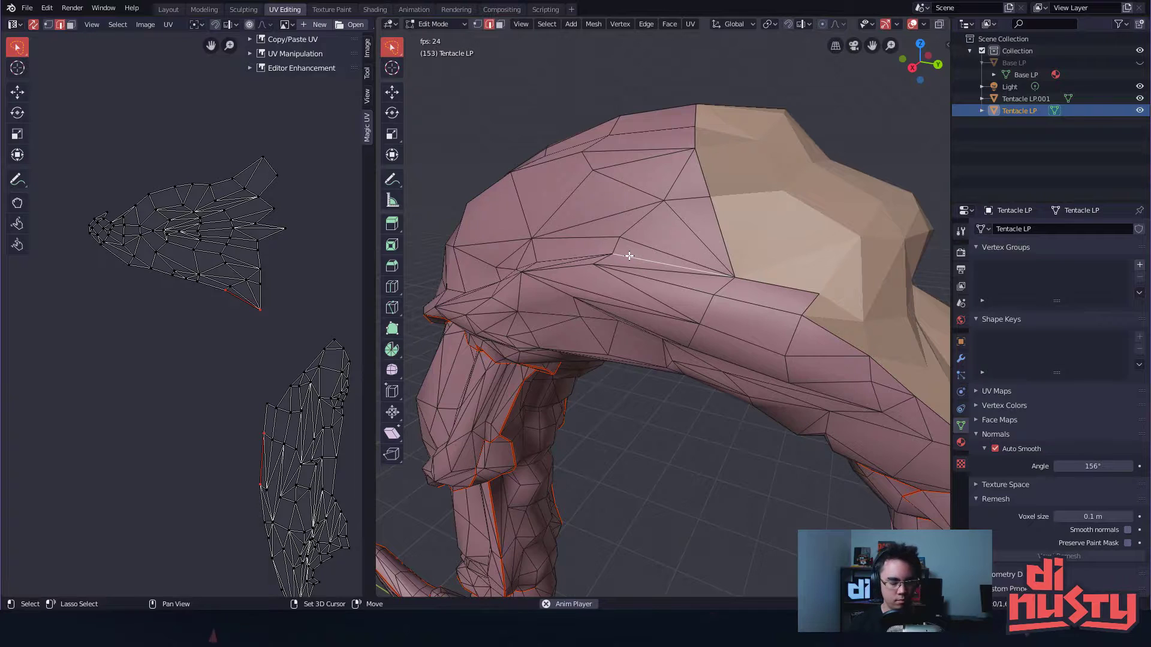
# - Use Select Similar by Seam from an unmarked shell edge to select all the tentacle's non-seam edges
pyautogui.hotkey('shift', 'g')
pyautogui.click(628, 256)
pyautogui.keyDown('ctrl'); pyautogui.moveTo(794, 439); pyautogui.dragTo(683, 428, button='middle'); pyautogui.keyUp('ctrl')
pyautogui.moveTo(683, 428); pyautogui.dragTo(722, 257, button='middle')
pyautogui.keyDown('shift'); pyautogui.moveTo(722, 258); pyautogui.dragTo(706, 195, button='middle'); pyautogui.keyUp('shift')
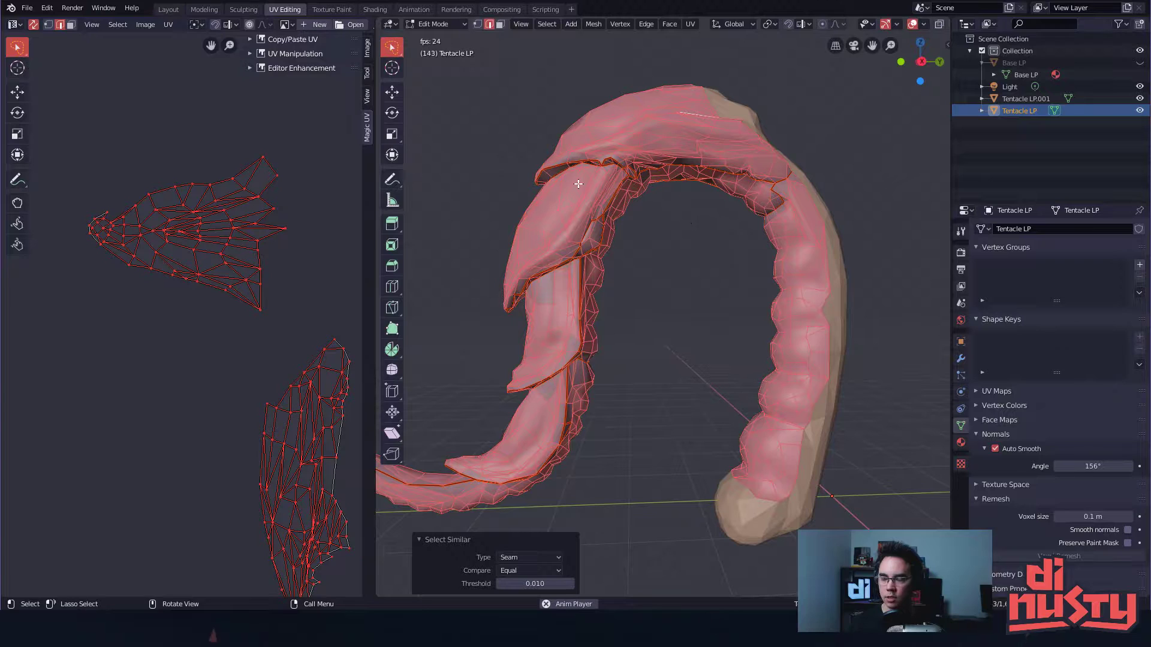
# - Select a border edge of the upper shell's UV island, and extend the selection to all UVs
pyautogui.click(239, 136)
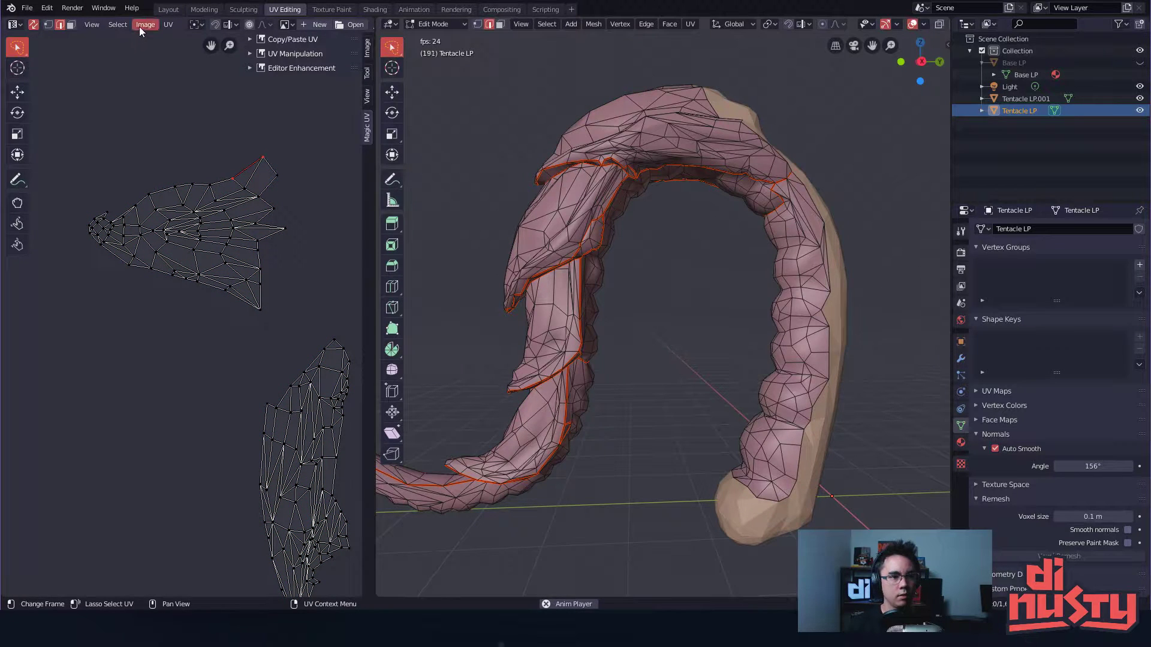
pyautogui.click(118, 25)
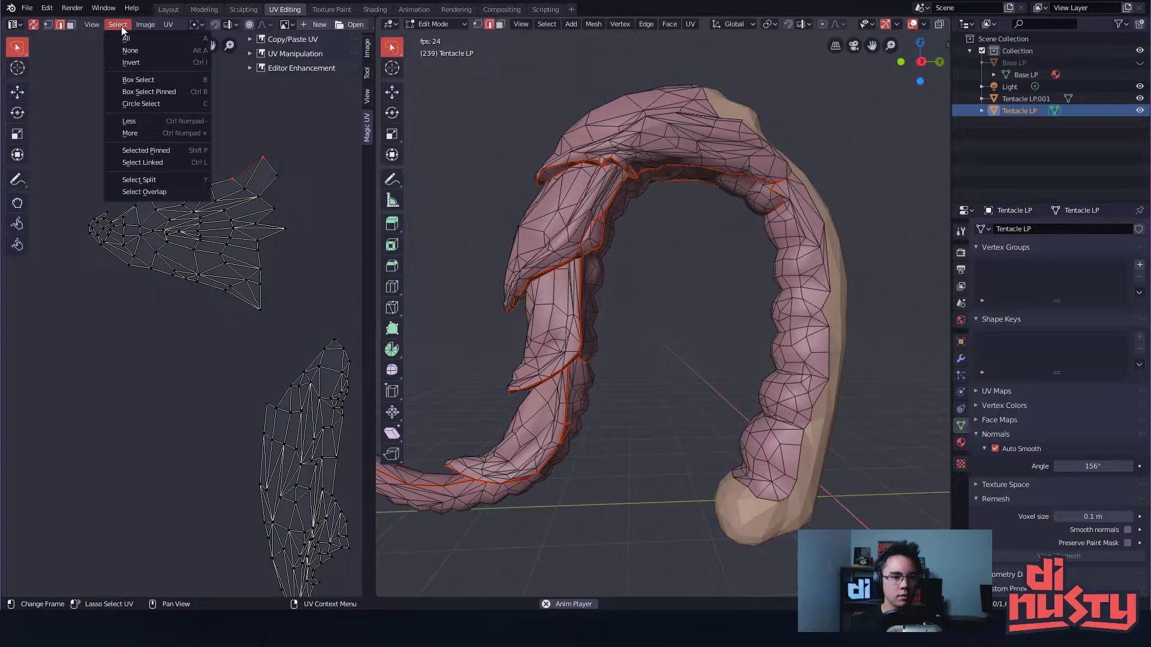
pyautogui.click(125, 38)
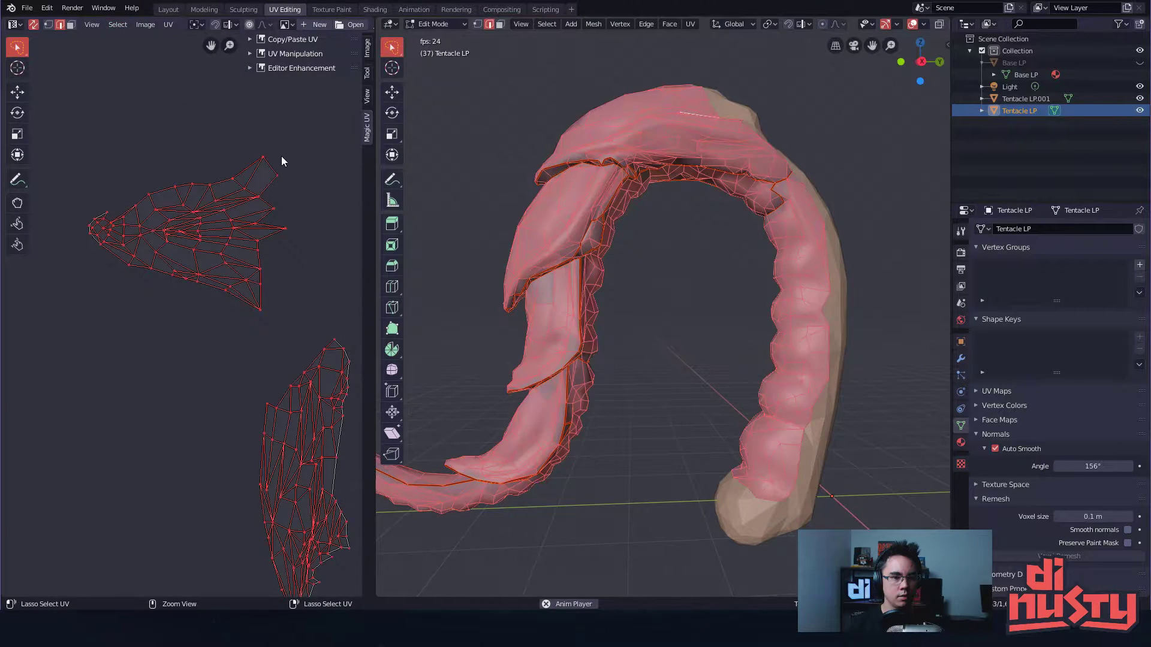
# - Try to mark the selected non-seam edges as sharp, and clear the selection
pyautogui.moveTo(280, 146); pyautogui.dragTo(242, 171, button='middle')
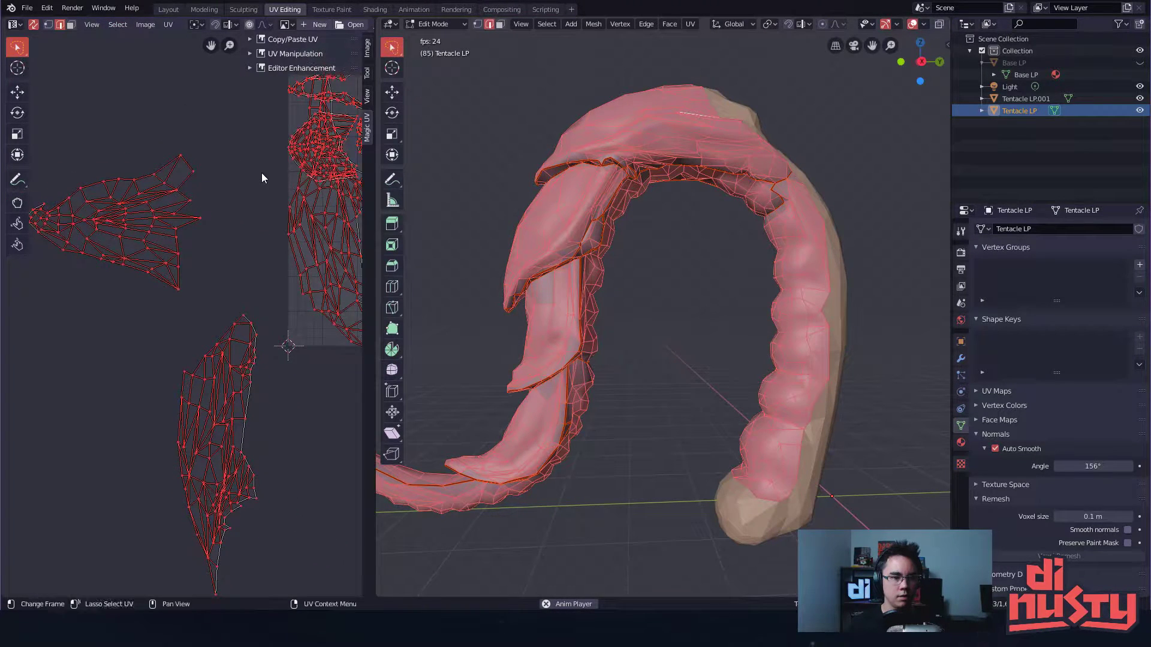
pyautogui.keyDown('alt'); pyautogui.moveTo(678, 234); pyautogui.dragTo(699, 240); pyautogui.keyUp('alt')
pyautogui.keyDown('alt'); pyautogui.moveTo(287, 187); pyautogui.dragTo(256, 229); pyautogui.keyUp('alt')
pyautogui.keyDown('ctrl'); pyautogui.moveTo(256, 228); pyautogui.dragTo(232, 281, button='middle'); pyautogui.keyUp('ctrl')
pyautogui.keyDown('ctrl'); pyautogui.keyDown('alt'); pyautogui.moveTo(232, 281); pyautogui.dragTo(235, 294); pyautogui.keyUp('alt'); pyautogui.keyUp('ctrl')
pyautogui.keyDown('alt'); pyautogui.keyDown('shift'); pyautogui.moveTo(671, 252); pyautogui.dragTo(676, 345); pyautogui.keyUp('shift'); pyautogui.keyUp('alt')
pyautogui.rightClick(671, 340)
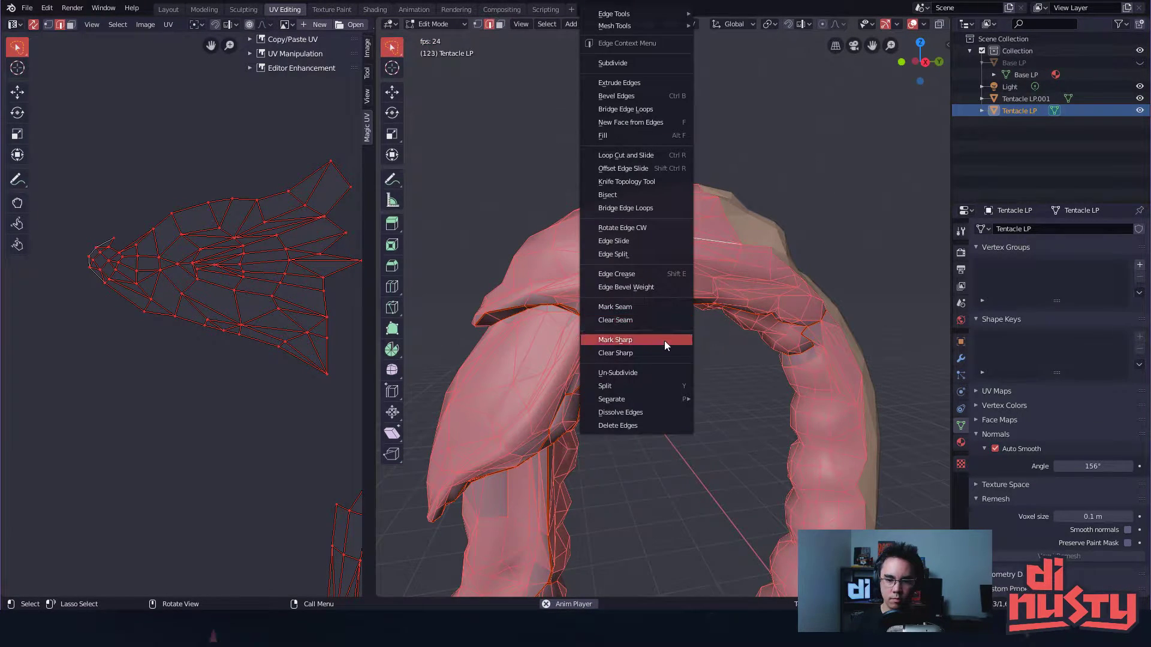
pyautogui.click(664, 340)
pyautogui.hotkey('alt', 'a')
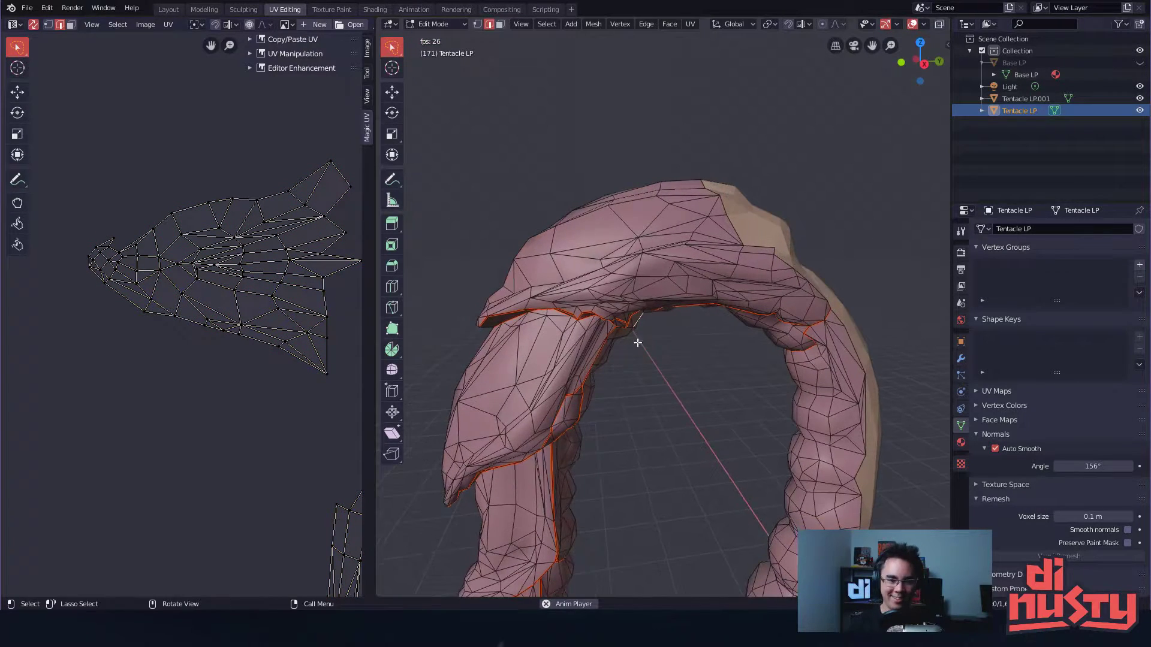
# - Select individual edges on the upper shell from several angles and locate them on the borders of both UV islands
pyautogui.scroll(1, 594, 279)
pyautogui.moveTo(621, 309); pyautogui.dragTo(717, 321, button='middle')
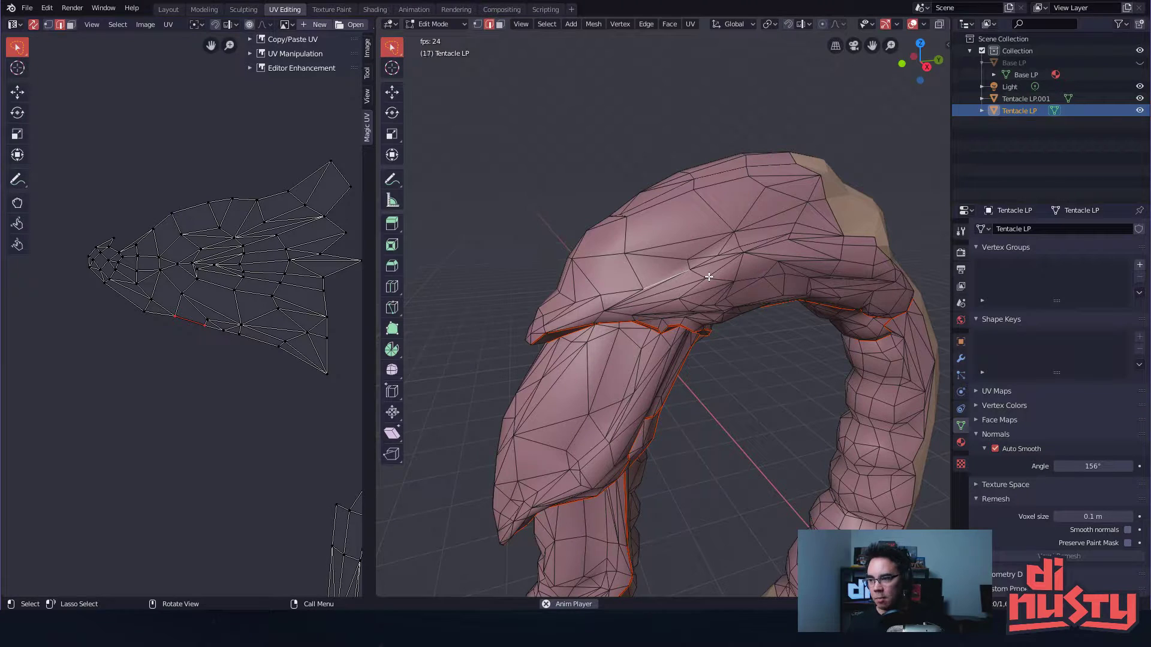
pyautogui.moveTo(695, 184); pyautogui.dragTo(660, 288, button='middle')
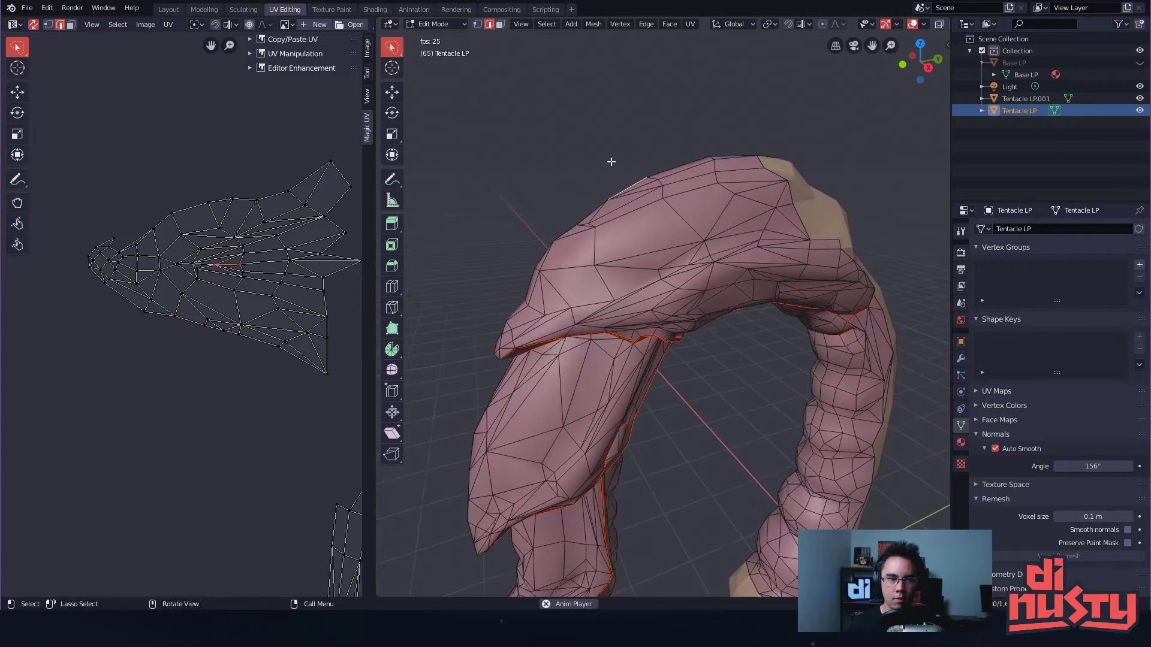
pyautogui.click(169, 25)
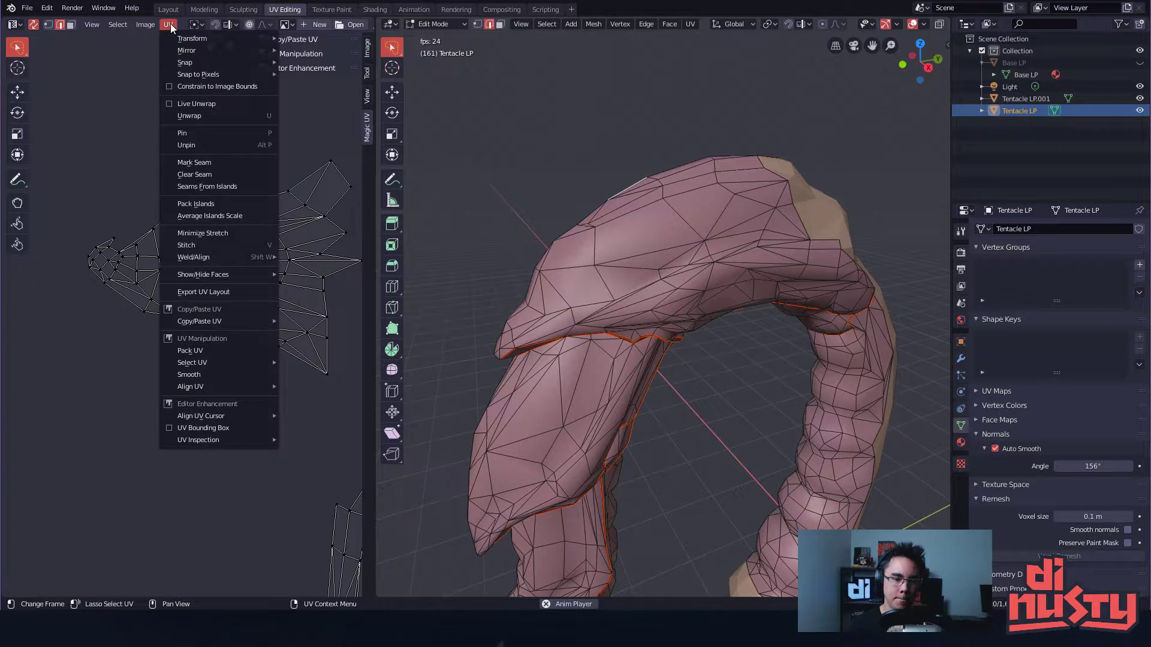
pyautogui.moveTo(617, 179); pyautogui.dragTo(620, 220, button='middle')
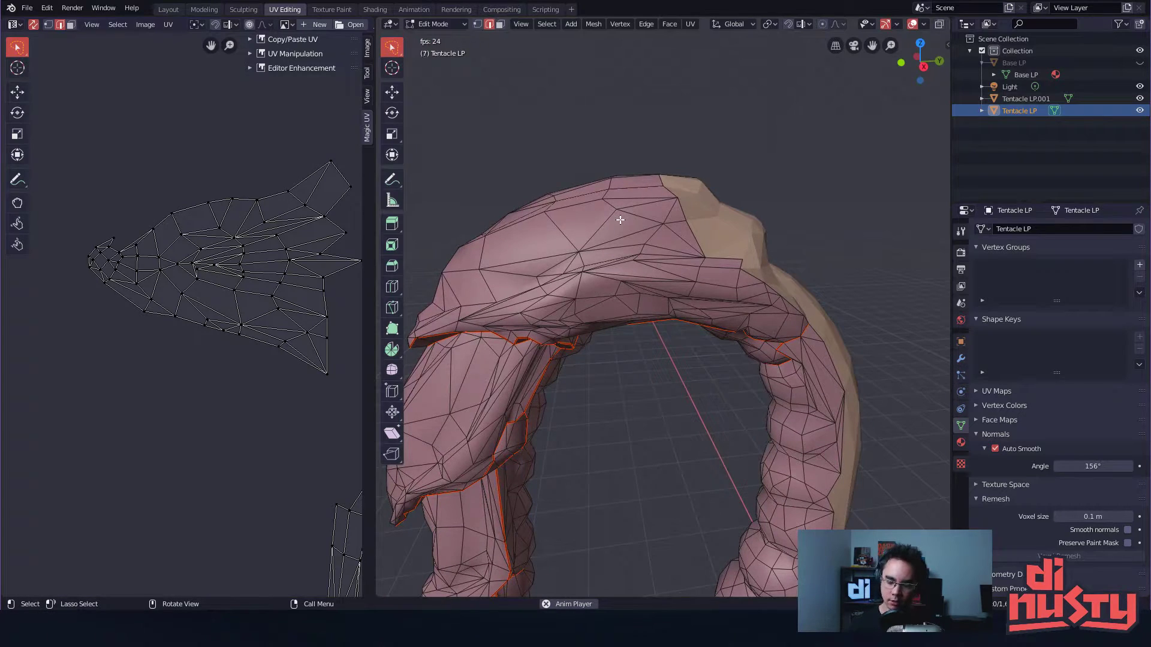
pyautogui.keyDown('alt'); pyautogui.keyDown('shift'); pyautogui.moveTo(756, 301); pyautogui.dragTo(737, 372); pyautogui.keyUp('shift'); pyautogui.keyUp('alt')
pyautogui.keyDown('alt'); pyautogui.moveTo(737, 372); pyautogui.dragTo(720, 413); pyautogui.keyUp('alt')
pyautogui.click(636, 339)
pyautogui.moveTo(637, 332); pyautogui.dragTo(698, 294, button='middle')
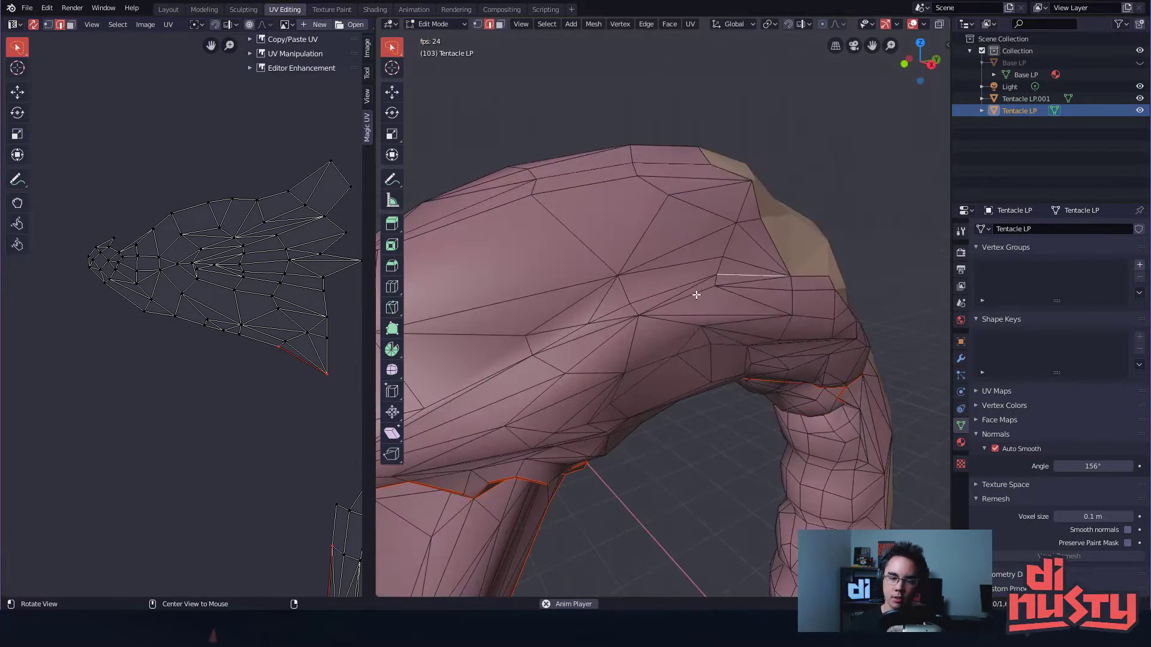
# - Select the border loop of the upper shell's UV island and inspect its path on the model from both sides
pyautogui.moveTo(150, 335); pyautogui.dragTo(89, 267, button='middle')
pyautogui.hotkey('alt', 'a')
pyautogui.keyDown('alt'); pyautogui.click(196, 270); pyautogui.keyUp('alt')
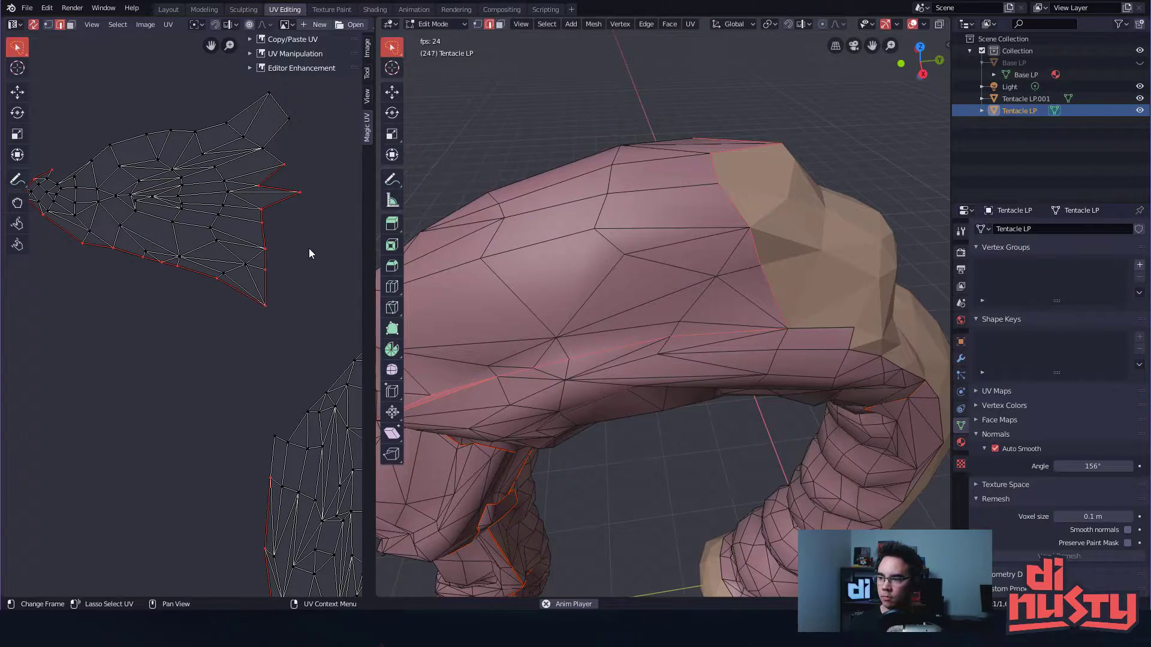
pyautogui.scroll(-3, 590, 286)
pyautogui.moveTo(596, 288); pyautogui.dragTo(595, 173, button='middle')
pyautogui.click(600, 175)
pyautogui.moveTo(707, 267); pyautogui.dragTo(614, 253, button='middle')
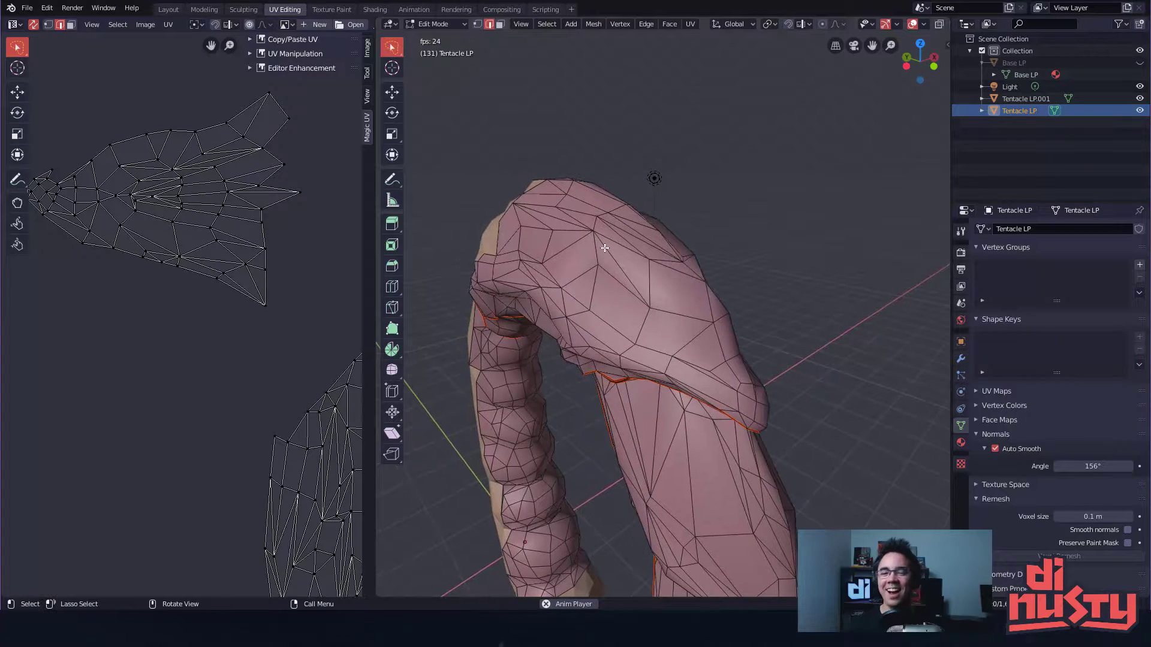
# - Use Select Similar by Seam from a lower border edge of the upper shell's UV island to select all non-seam edges
pyautogui.click(576, 250)
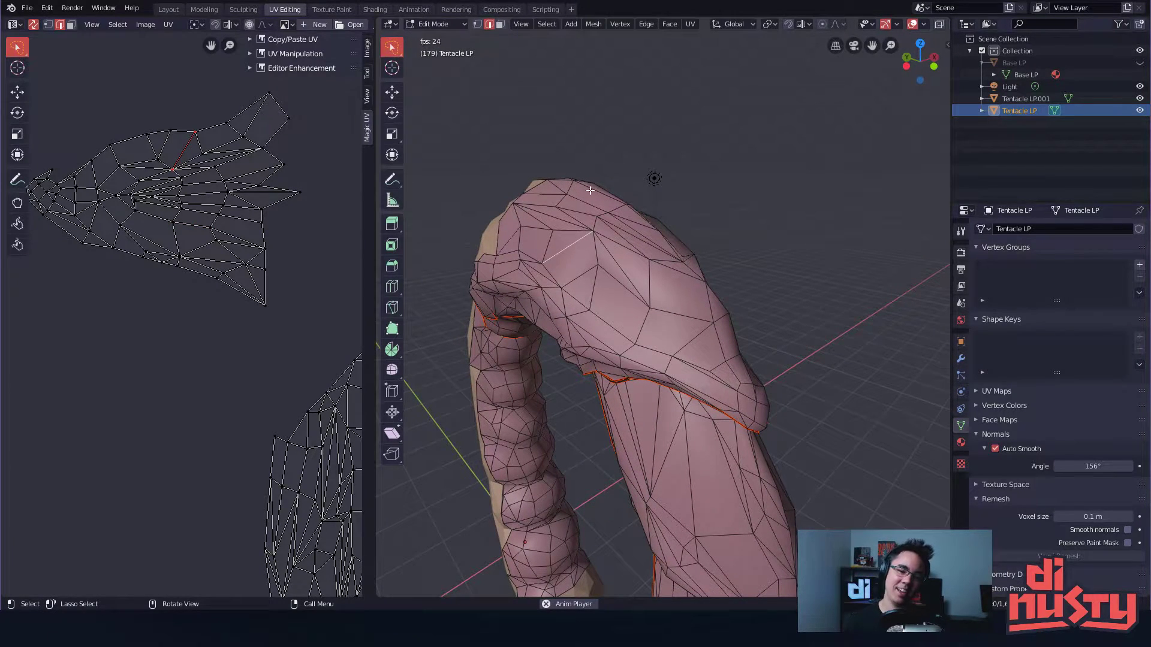
pyautogui.moveTo(587, 199); pyautogui.dragTo(642, 227, button='middle')
pyautogui.click(237, 300)
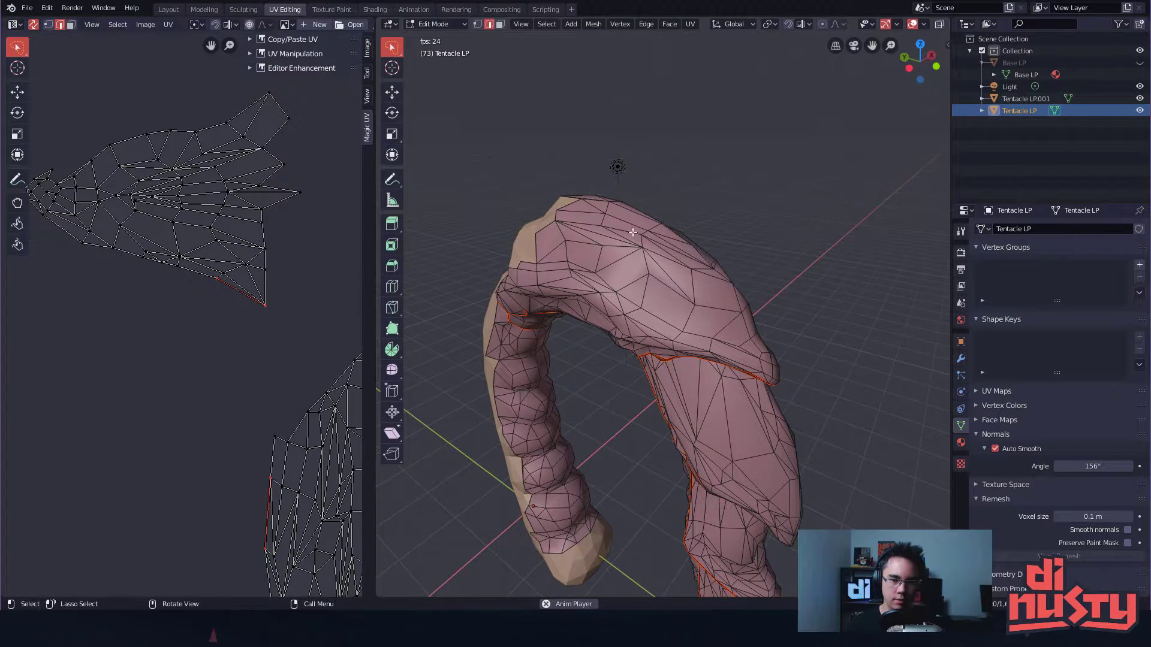
pyautogui.hotkey('shift', 'g')
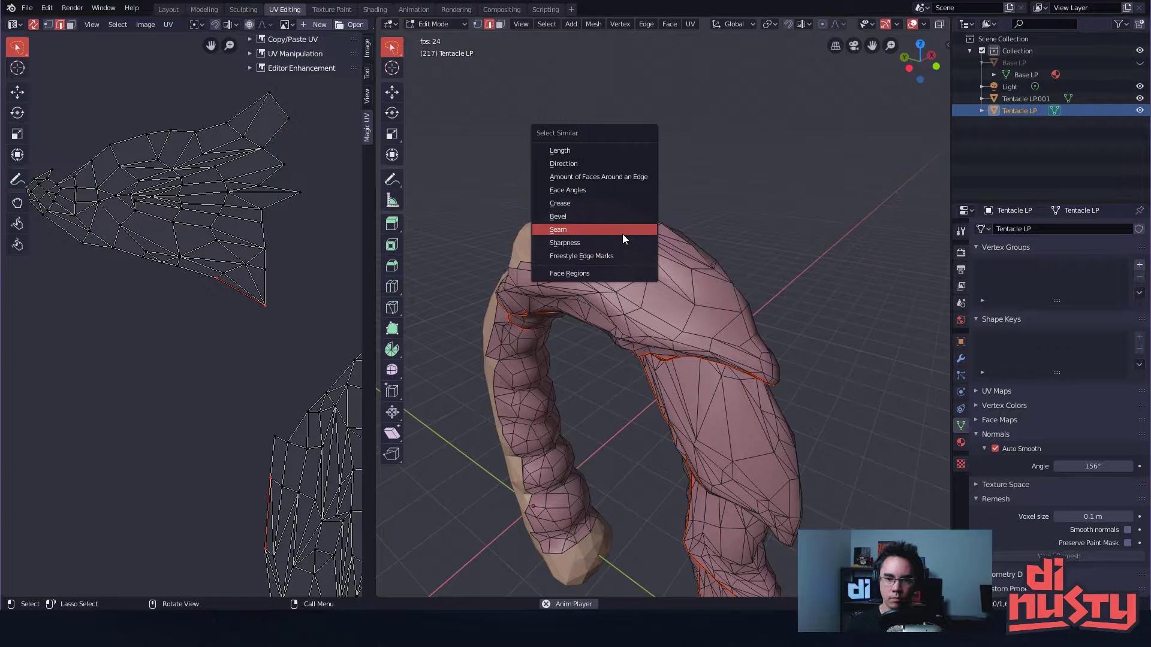
pyautogui.click(622, 234)
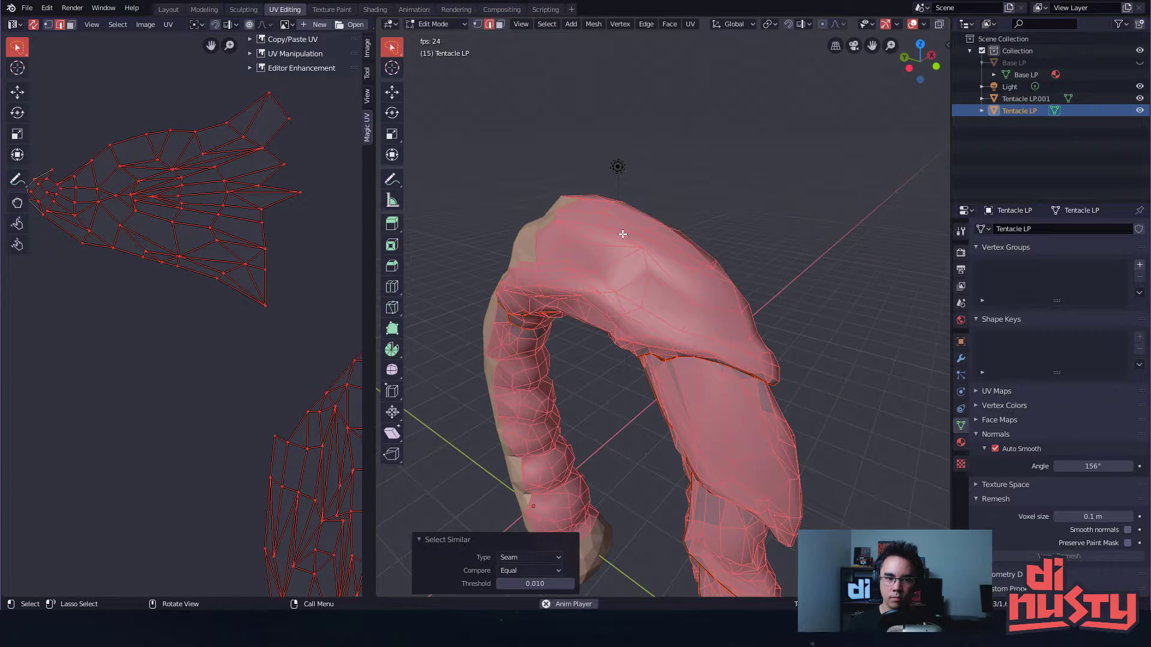
# - Replace the selection with the lower border loop of the upper shell's UV island and check it on the model
pyautogui.keyDown('alt'); pyautogui.moveTo(131, 272); pyautogui.dragTo(193, 309); pyautogui.keyUp('alt')
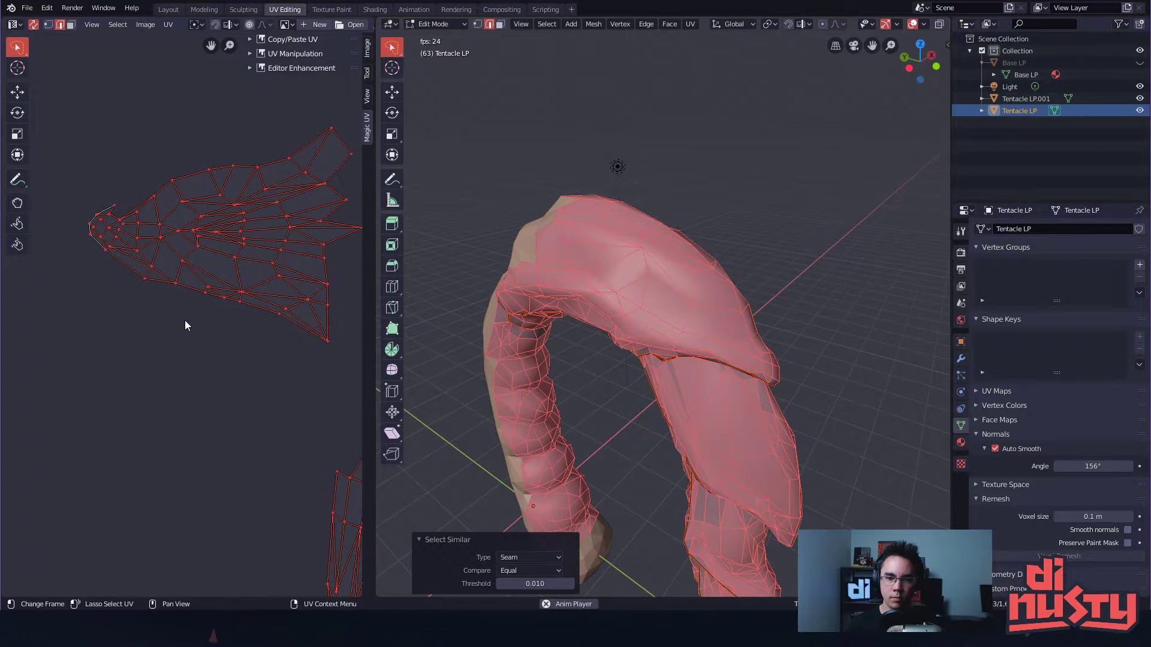
pyautogui.click(186, 315)
pyautogui.scroll(3, 677, 301)
pyautogui.moveTo(672, 337)
pyautogui.keyDown('alt'); pyautogui.mouseDown()
pyautogui.moveTo(678, 301)
pyautogui.moveTo(690, 332)
pyautogui.mouseUp(); pyautogui.keyUp('alt')
pyautogui.doubleClick(161, 284)
pyautogui.keyDown('alt'); pyautogui.moveTo(765, 262); pyautogui.dragTo(729, 352); pyautogui.keyUp('alt')
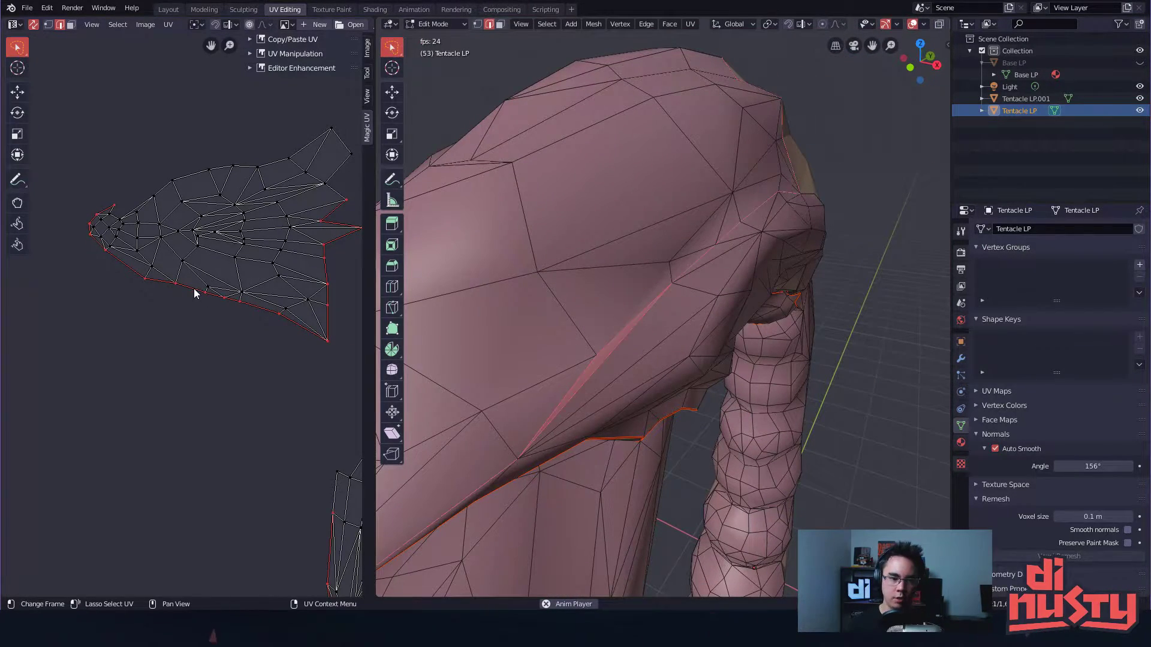
# - Extend the selection to the upper and end borders of the shell's UV island and examine its outline closely
pyautogui.moveTo(327, 225); pyautogui.dragTo(267, 280, button='middle')
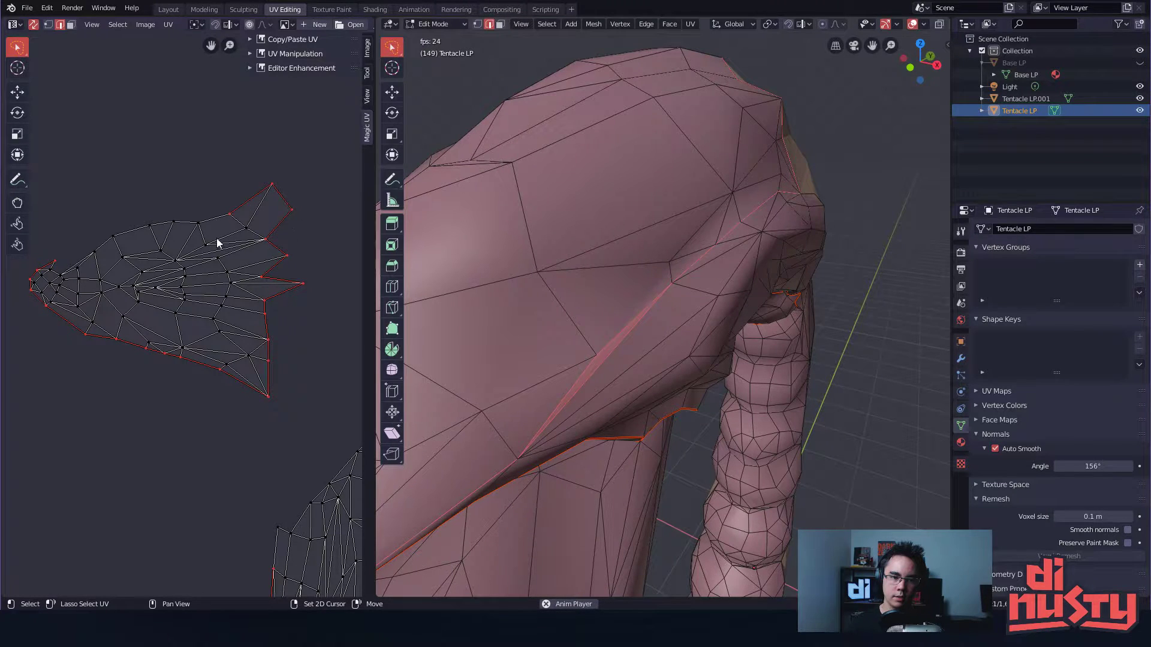
pyautogui.scroll(1, 70, 267)
pyautogui.moveTo(198, 299); pyautogui.dragTo(239, 268, button='middle')
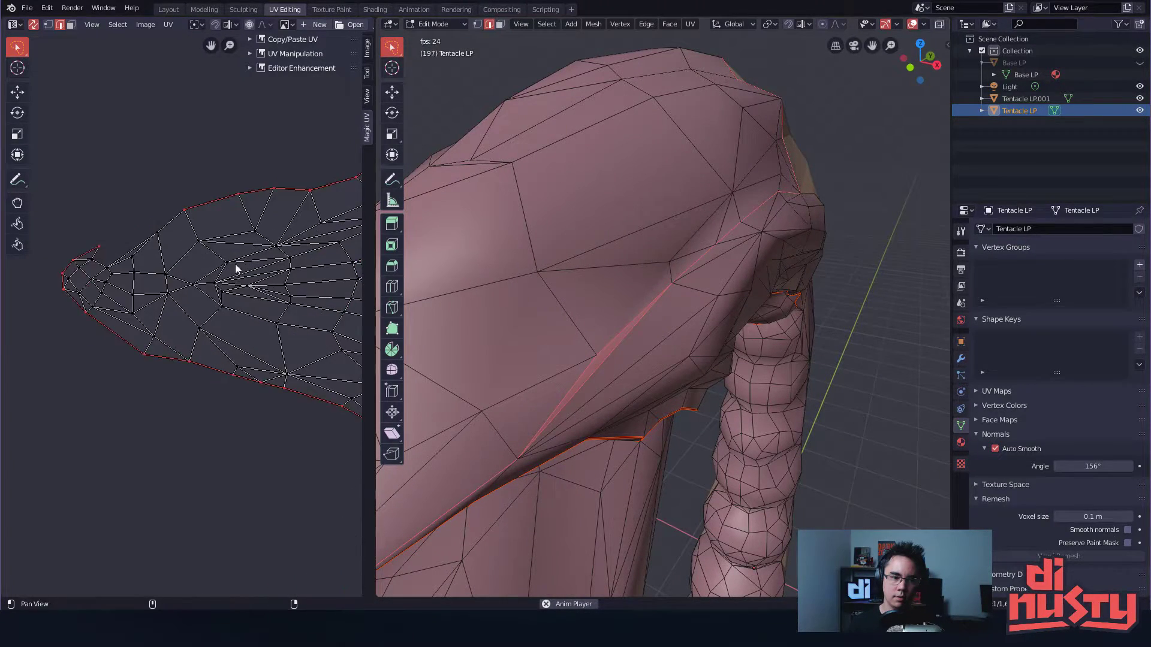
pyautogui.scroll(2, 136, 240)
pyautogui.scroll(-1, 196, 229)
pyautogui.moveTo(196, 229)
pyautogui.mouseDown(button='middle')
pyautogui.moveTo(203, 275)
pyautogui.moveTo(205, 248)
pyautogui.mouseUp(button='middle')
pyautogui.scroll(-2, 745, 249)
# - Select the narrow face beside the unmarked shell border in face mode and locate it in the lower UV island
pyautogui.moveTo(708, 258); pyautogui.dragTo(732, 271, button='middle')
pyautogui.click(643, 299)
pyautogui.press('3')
pyautogui.click(640, 297)
pyautogui.moveTo(315, 297); pyautogui.dragTo(238, 268, button='middle')
pyautogui.scroll(-6, 238, 272)
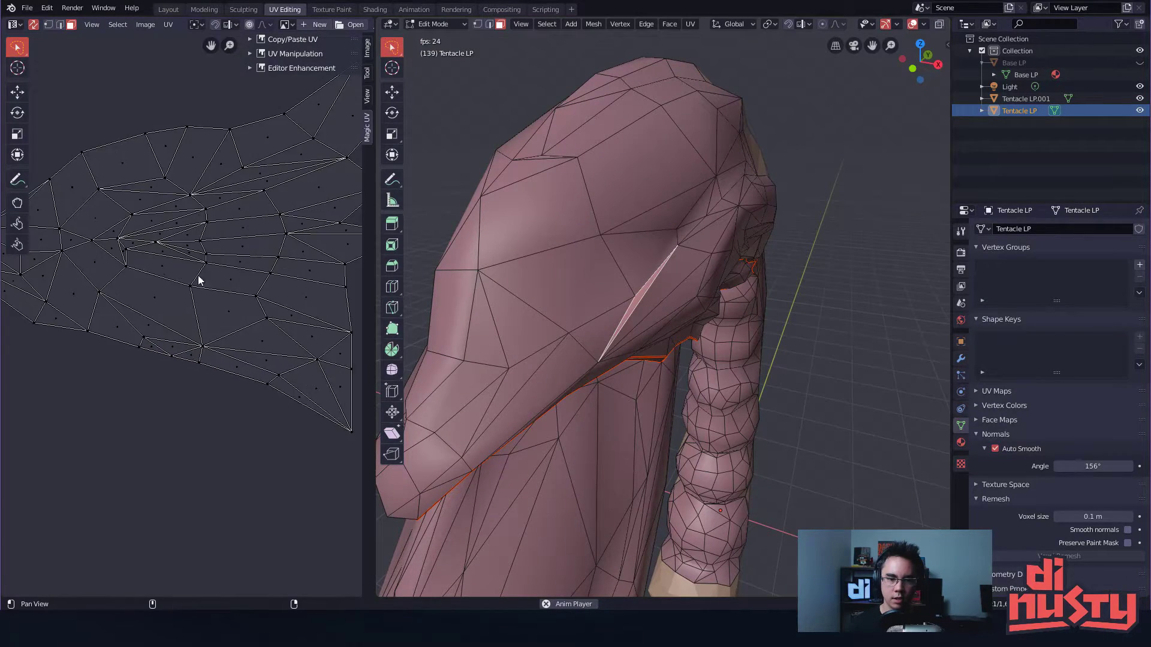
pyautogui.keyDown('ctrl'); pyautogui.moveTo(185, 318); pyautogui.dragTo(296, 353, button='middle'); pyautogui.keyUp('ctrl')
pyautogui.click(294, 353)
pyautogui.click(214, 328)
pyautogui.click(212, 337)
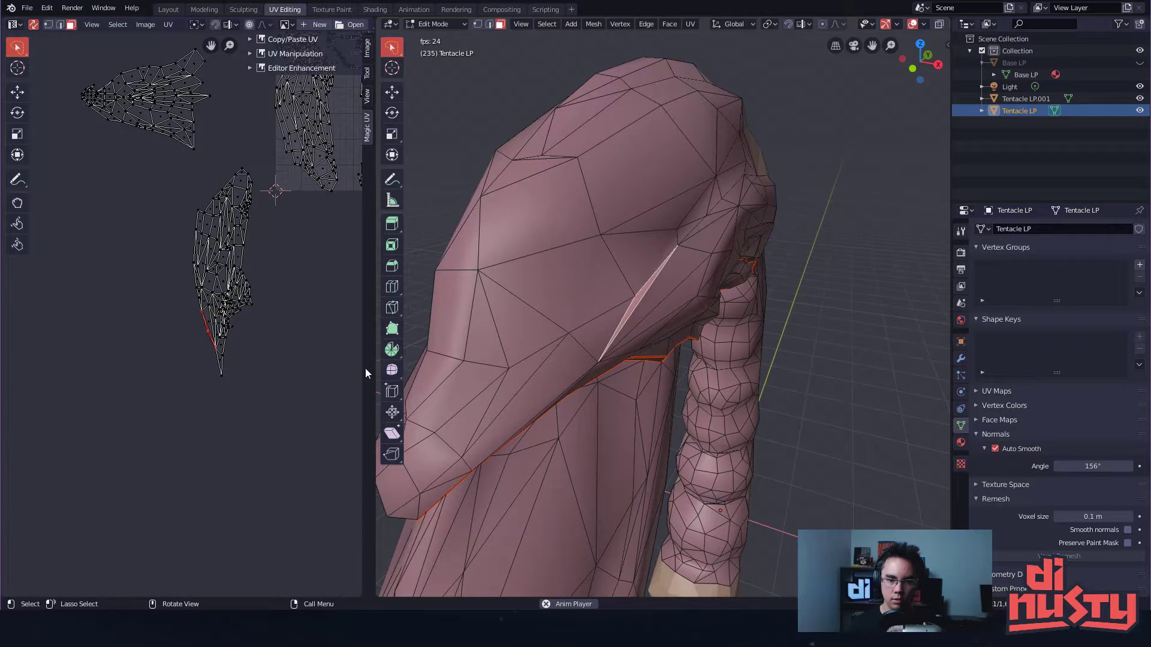
pyautogui.click(789, 293)
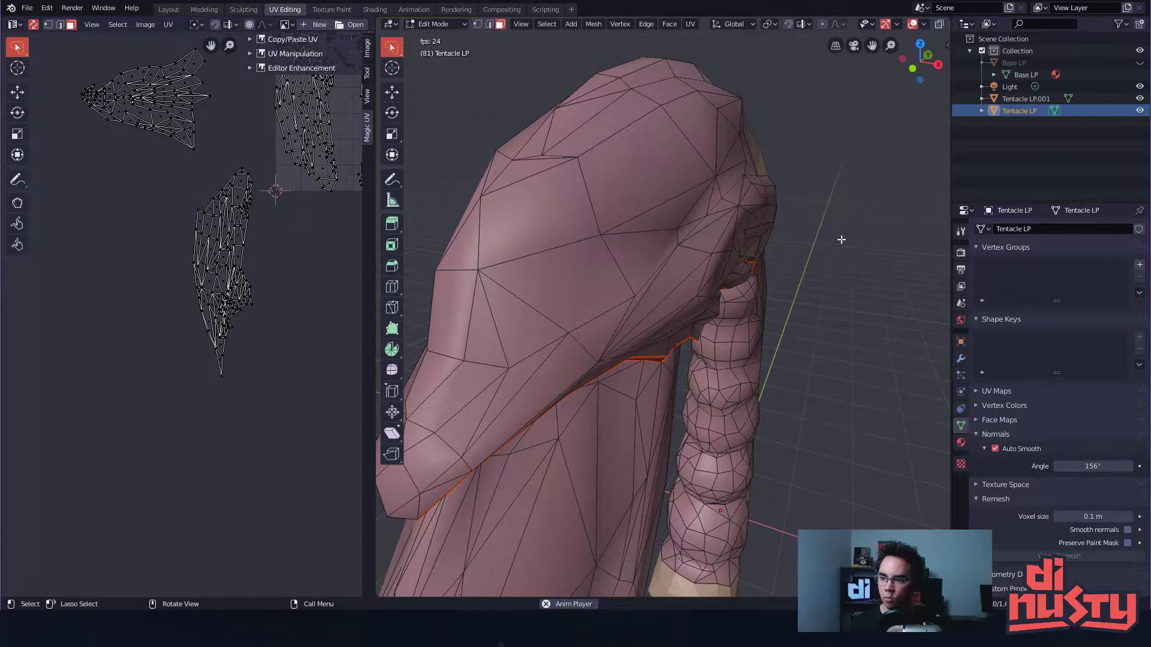
# - In edge mode, mark an edge on the lower border of the upper shell's UV island as a seam and deselect it
pyautogui.press('2')
pyautogui.click(130, 125)
pyautogui.hotkey('ctrl', 'e')
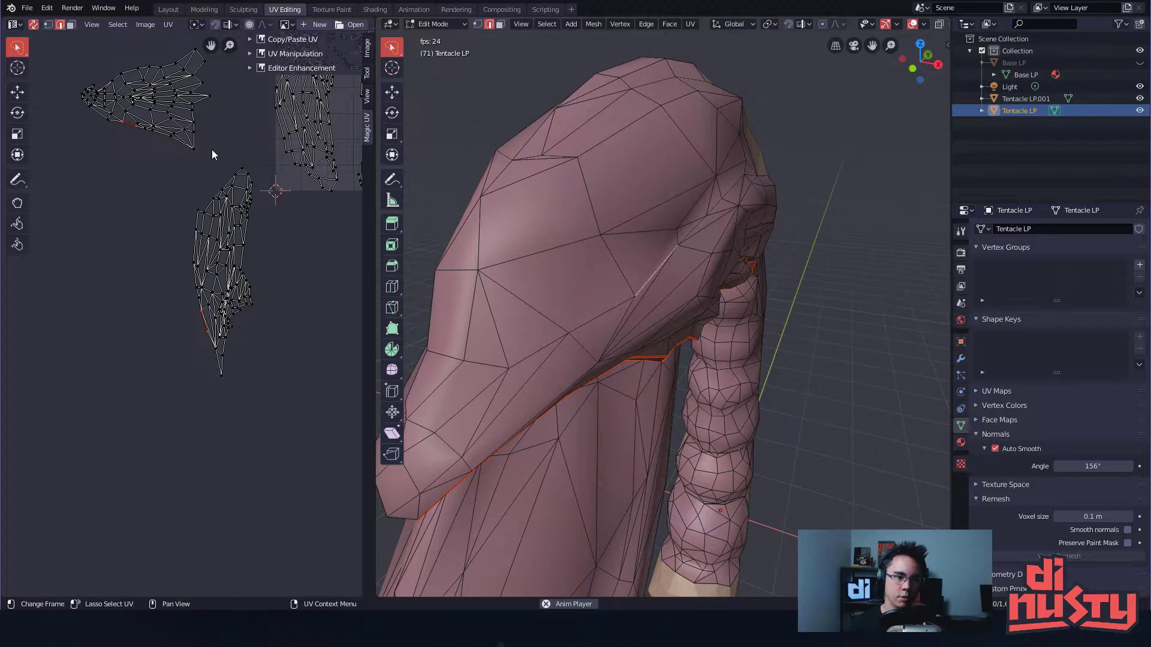
pyautogui.hotkey('ctrl', 'e')
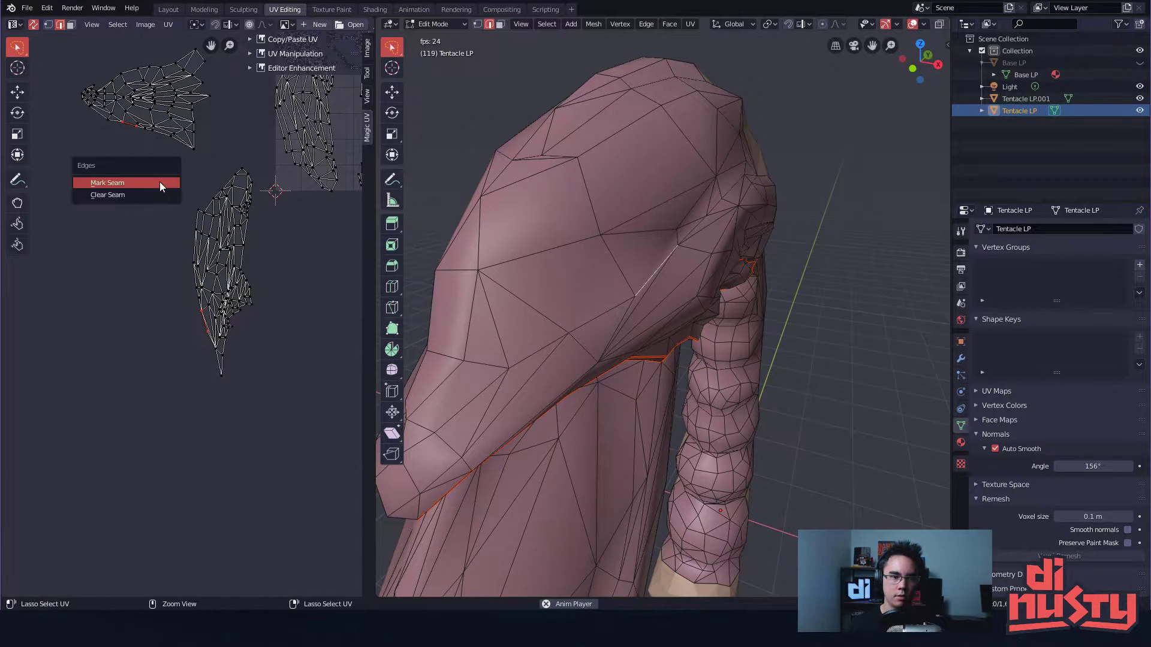
pyautogui.click(138, 186)
pyautogui.hotkey('alt', 'a')
# - Select edges on the shell's other long side and compare their positions on the neighbouring UV islands' borders
pyautogui.moveTo(655, 272); pyautogui.dragTo(707, 247, button='middle')
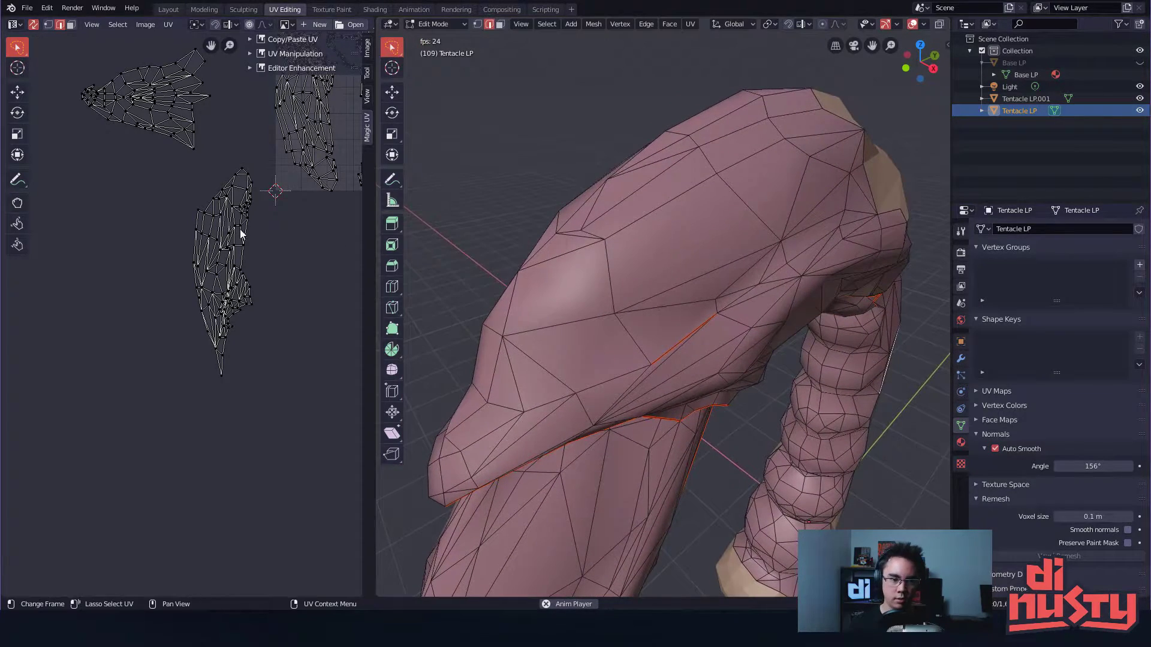
pyautogui.moveTo(193, 219); pyautogui.dragTo(281, 229, button='middle')
pyautogui.keyDown('alt'); pyautogui.keyDown('shift'); pyautogui.moveTo(819, 278); pyautogui.dragTo(488, 328); pyautogui.keyUp('shift'); pyautogui.keyUp('alt')
pyautogui.click(784, 196)
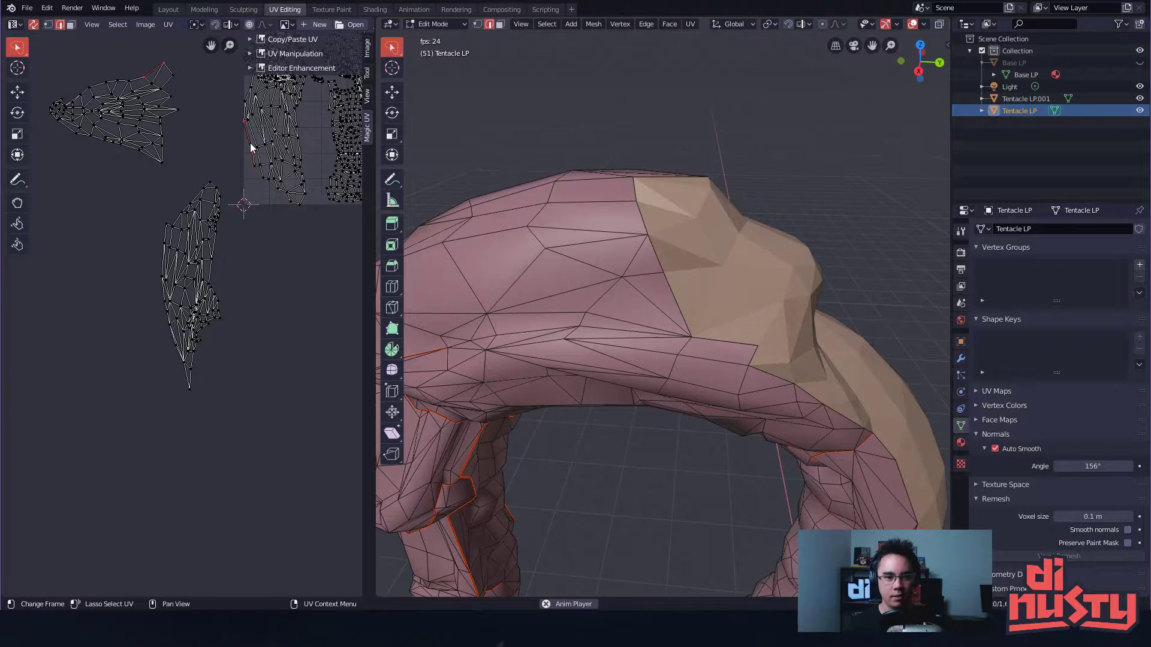
pyautogui.scroll(2, 227, 220)
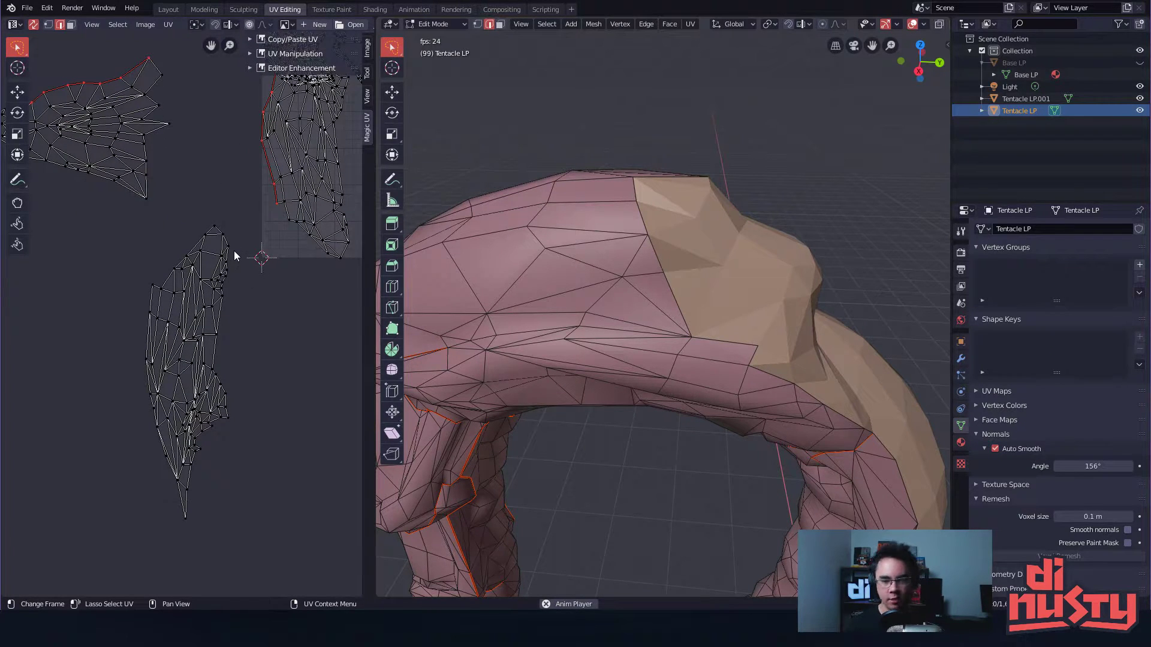
pyautogui.moveTo(234, 251); pyautogui.dragTo(214, 278, button='middle')
pyautogui.moveTo(677, 199); pyautogui.dragTo(832, 214, button='middle')
pyautogui.keyDown('alt'); pyautogui.click(680, 300); pyautogui.keyUp('alt')
pyautogui.click(832, 214)
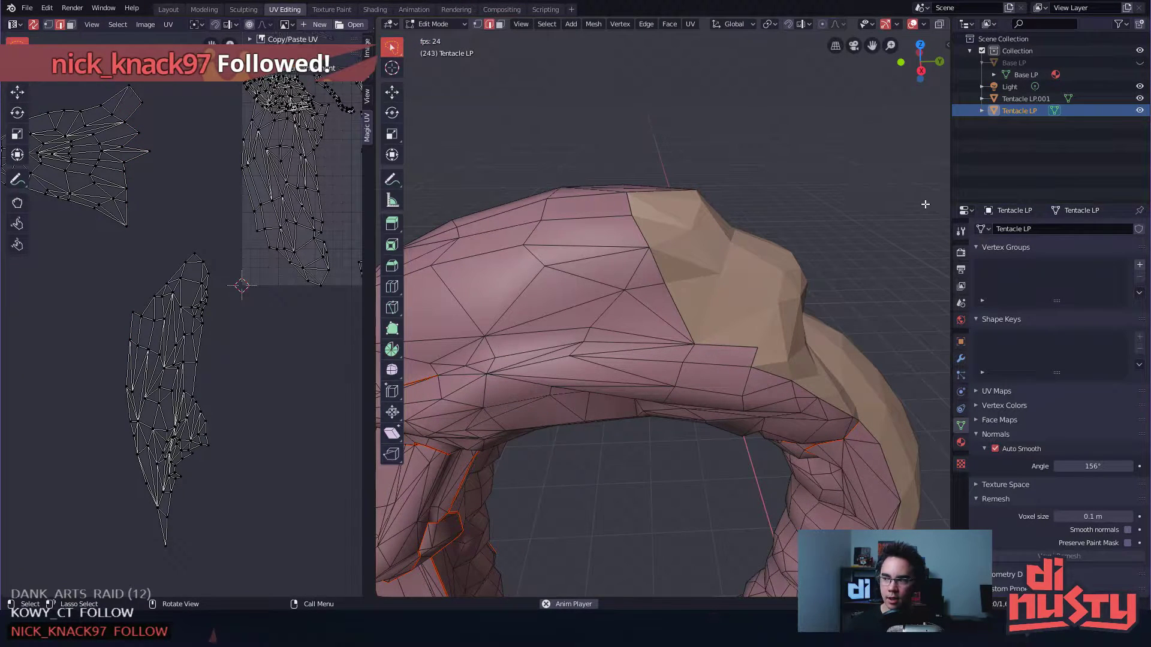
# - Select the unmarked edge near the end of the border between the shell parts and try Select Similar by Seam
pyautogui.moveTo(773, 233); pyautogui.dragTo(765, 156, button='middle')
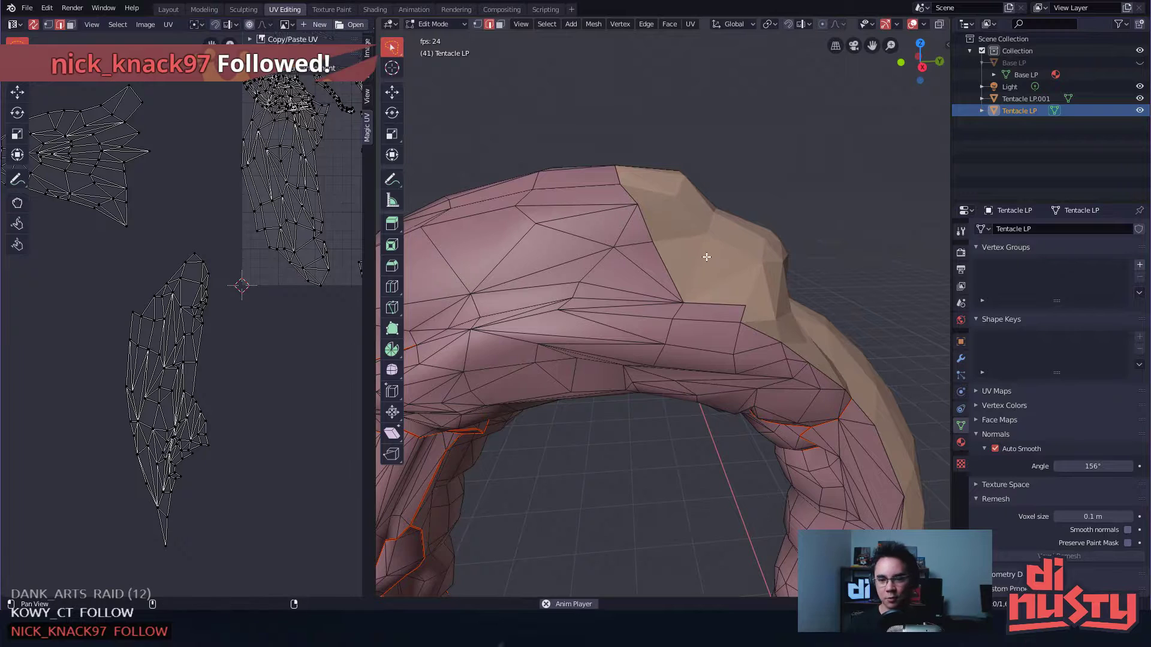
pyautogui.click(608, 298)
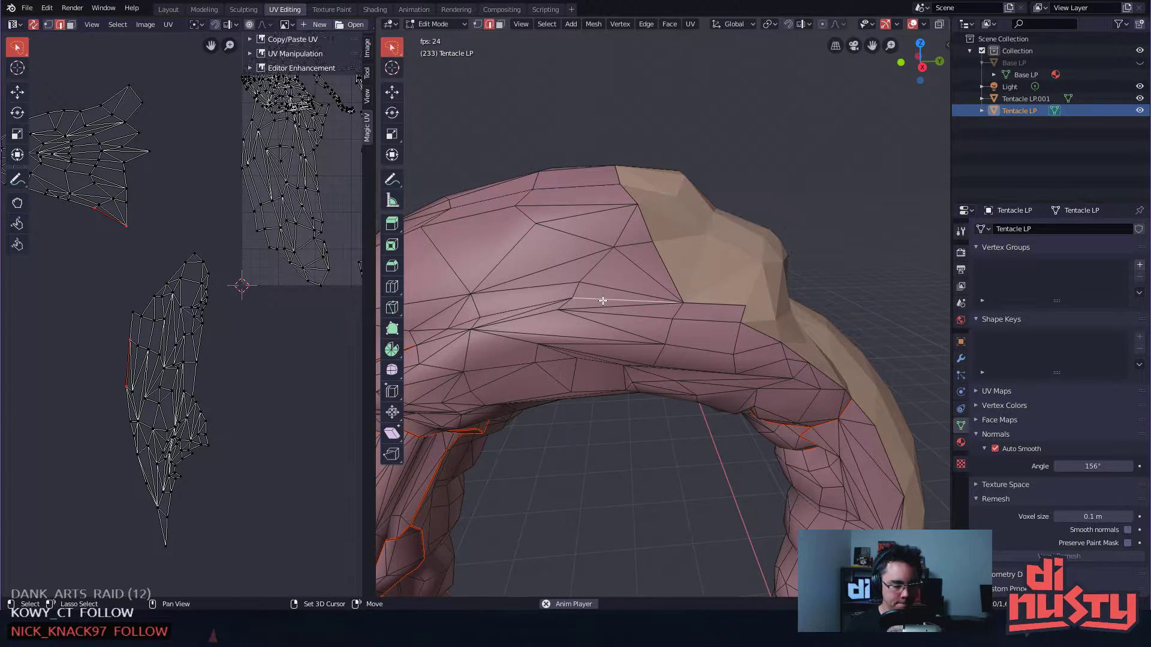
pyautogui.hotkey('shift', 'g')
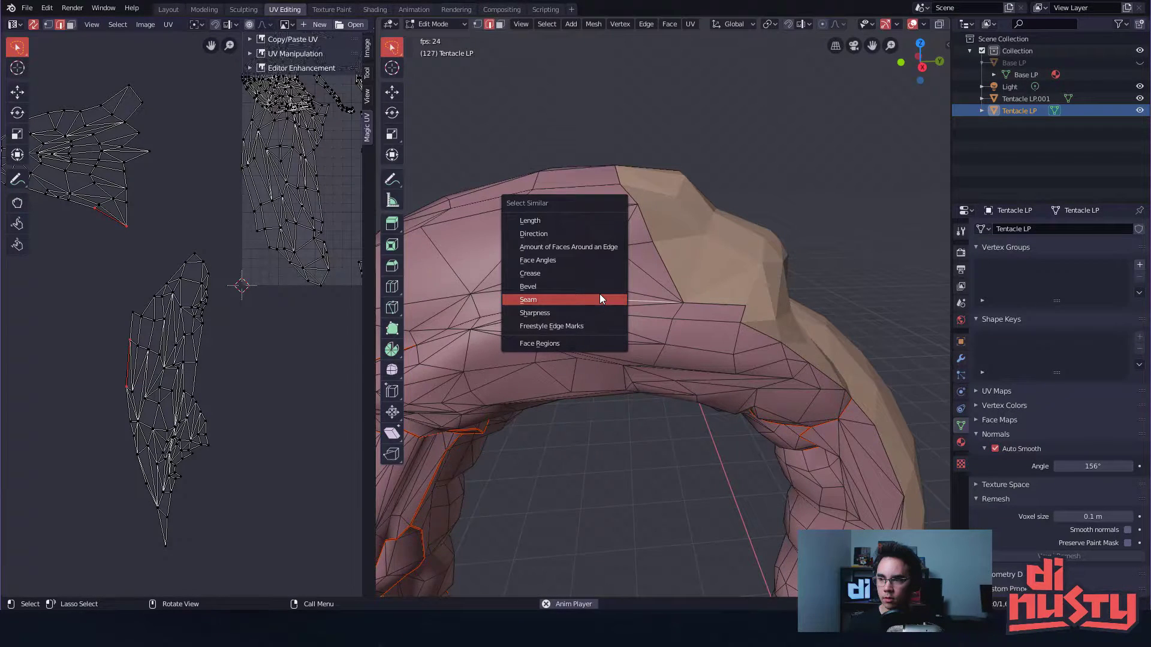
pyautogui.click(599, 296)
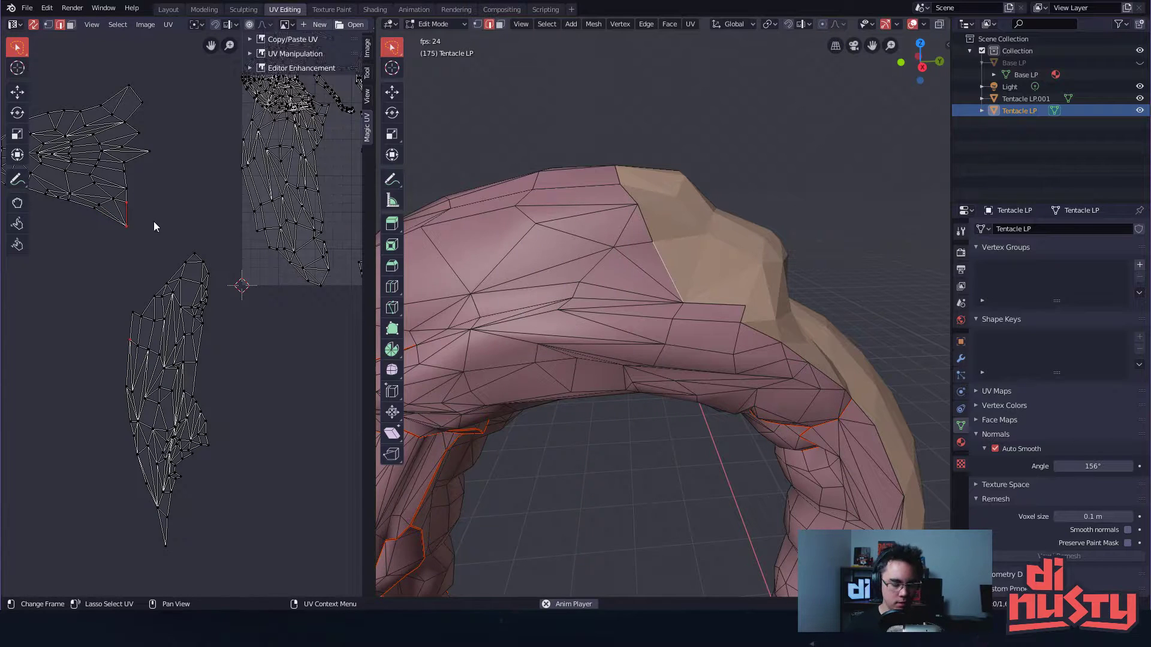
# - Try to select the whole upper shell UV island with Select Linked from its border and inner edges
pyautogui.press('l')
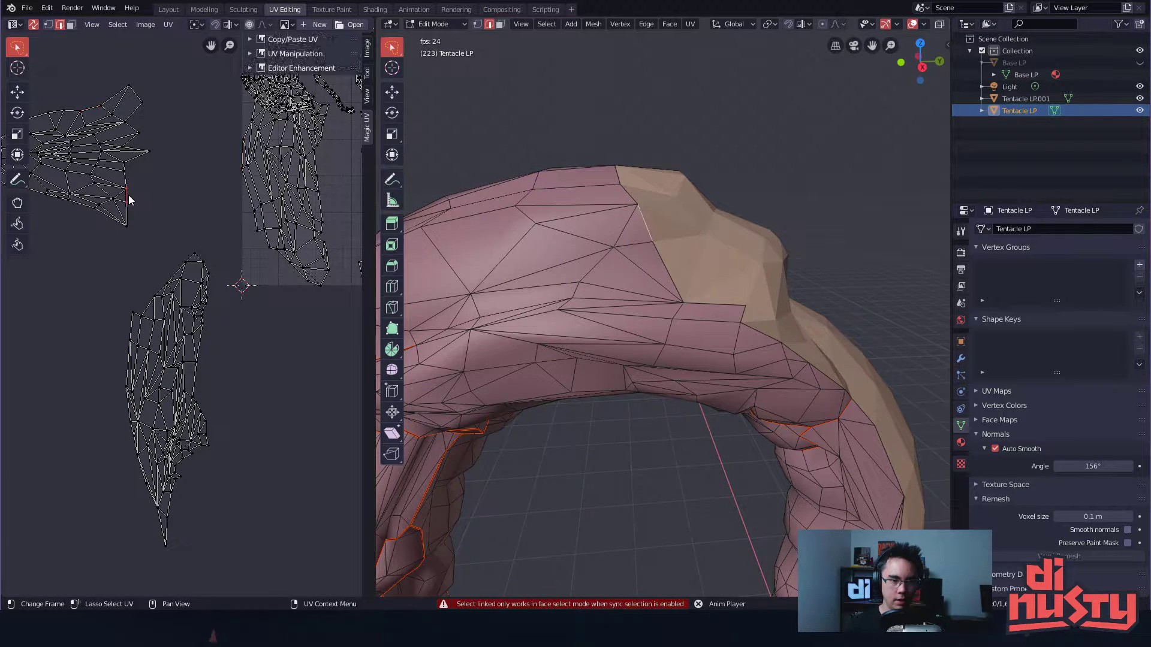
pyautogui.press('l')
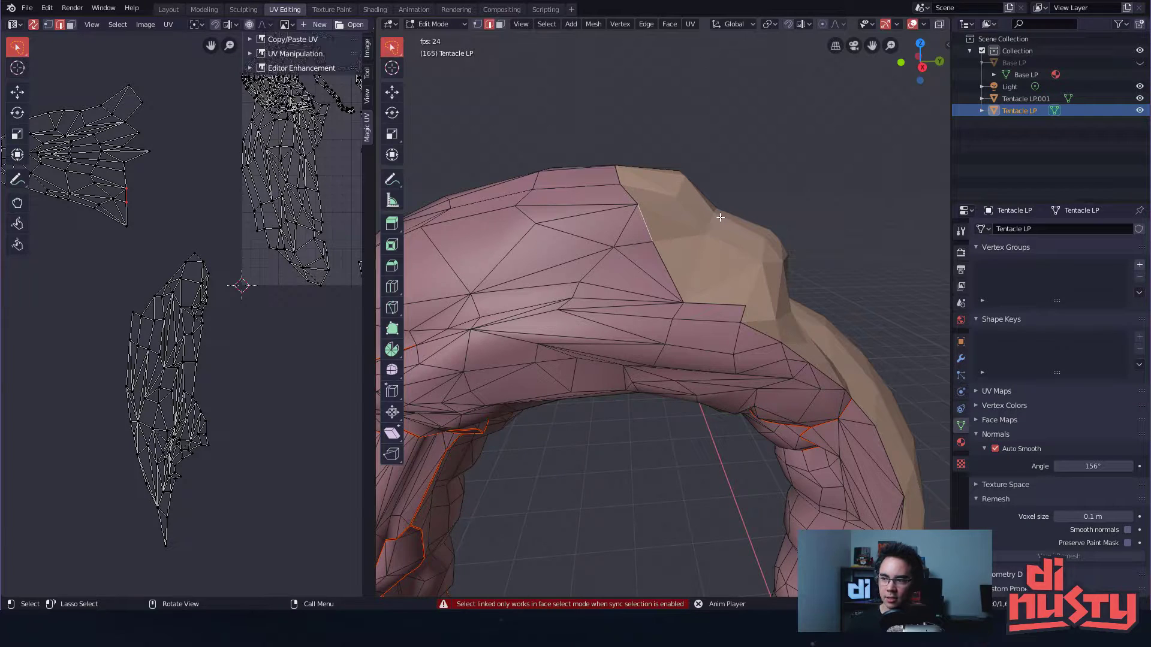
pyautogui.click(97, 172)
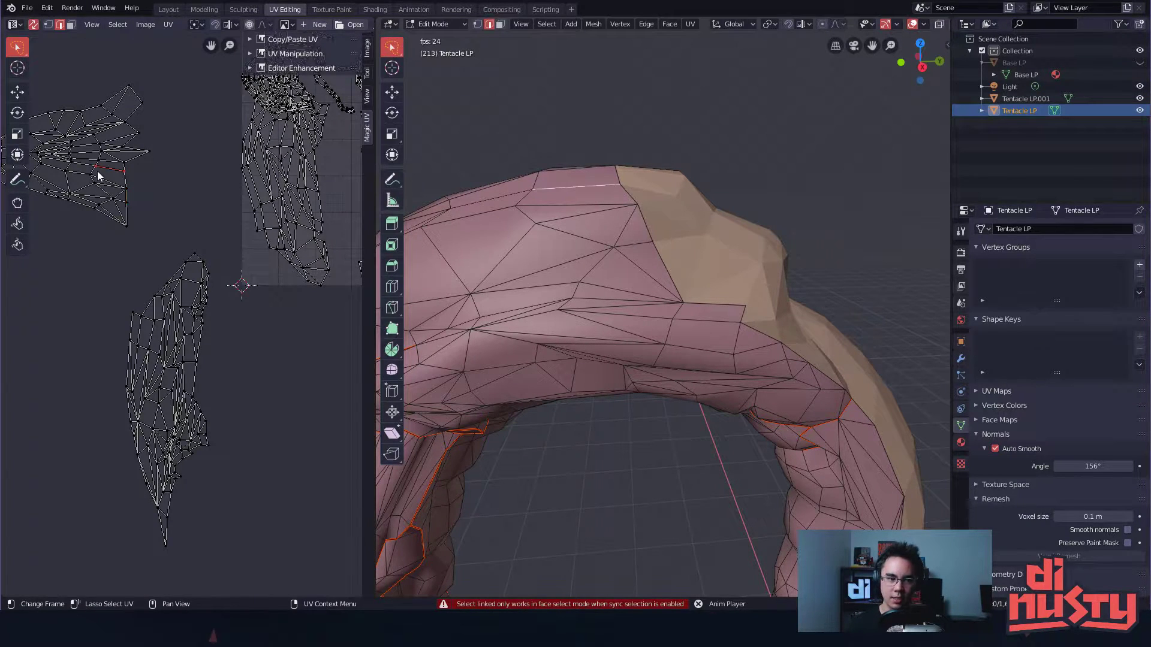
pyautogui.moveTo(116, 182); pyautogui.dragTo(187, 192, button='middle')
pyautogui.press('l')
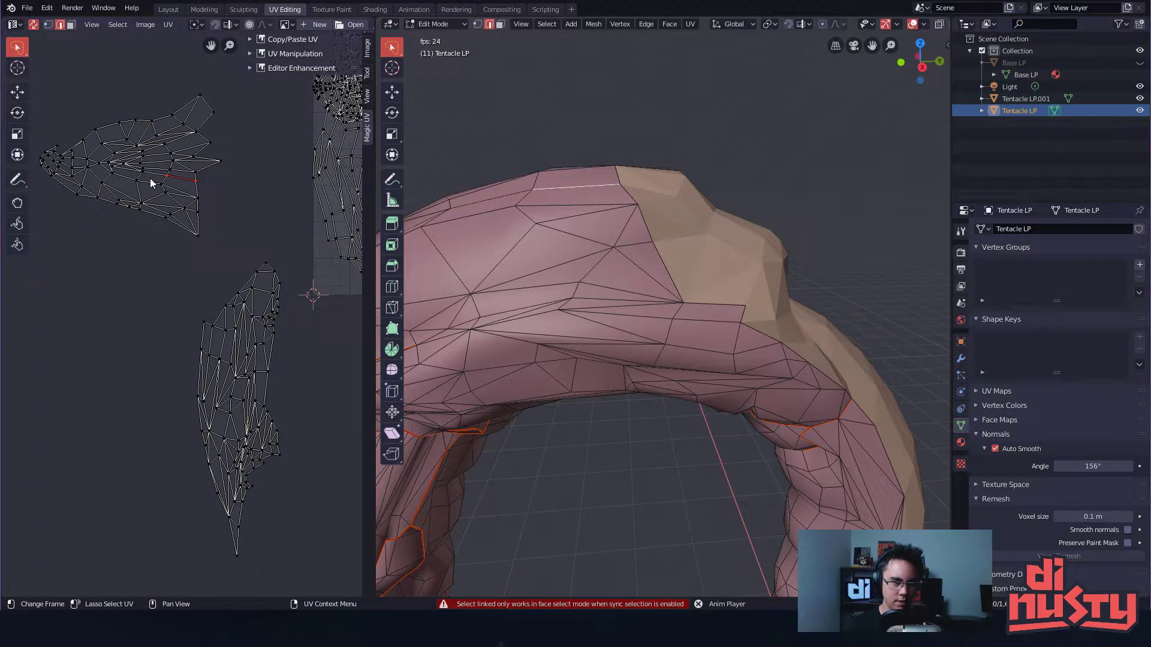
# - Select all faces of the tentacle mesh and convert the selection to its boundary loop
pyautogui.press('l')
pyautogui.moveTo(155, 174); pyautogui.dragTo(232, 174, button='middle')
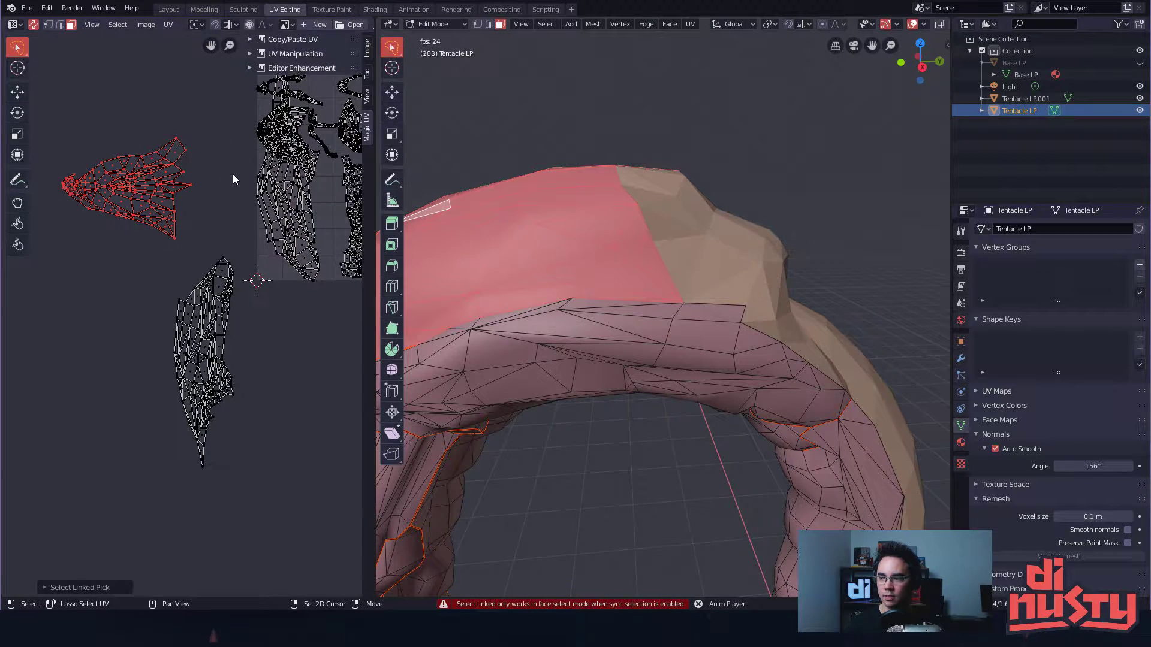
pyautogui.press('a')
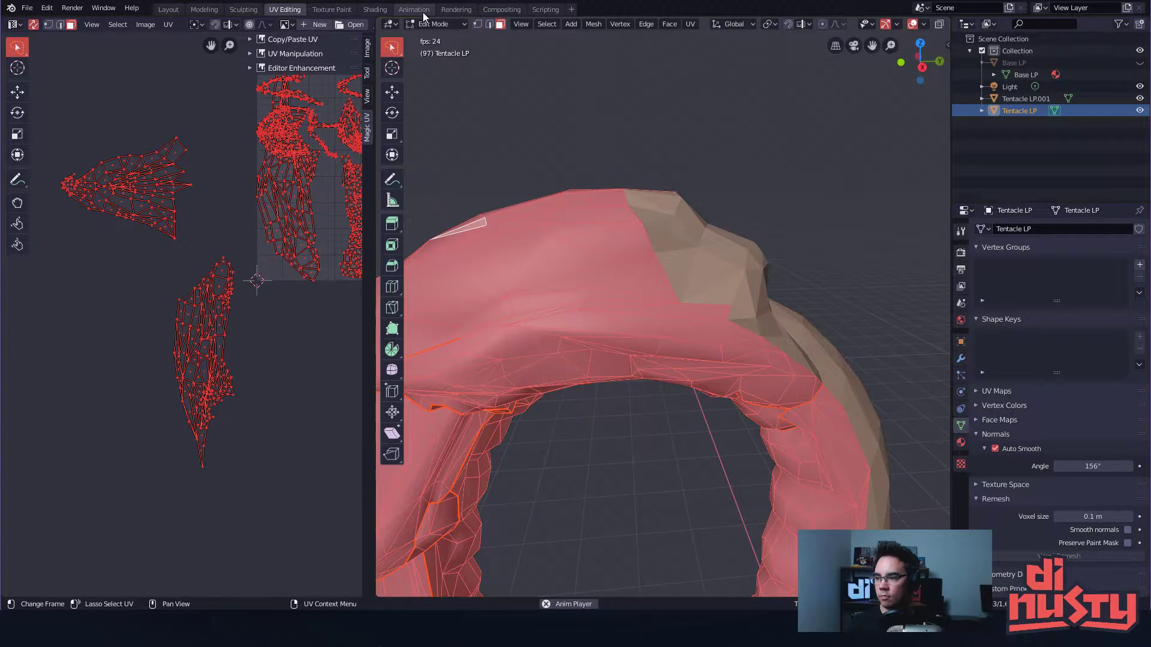
pyautogui.click(547, 24)
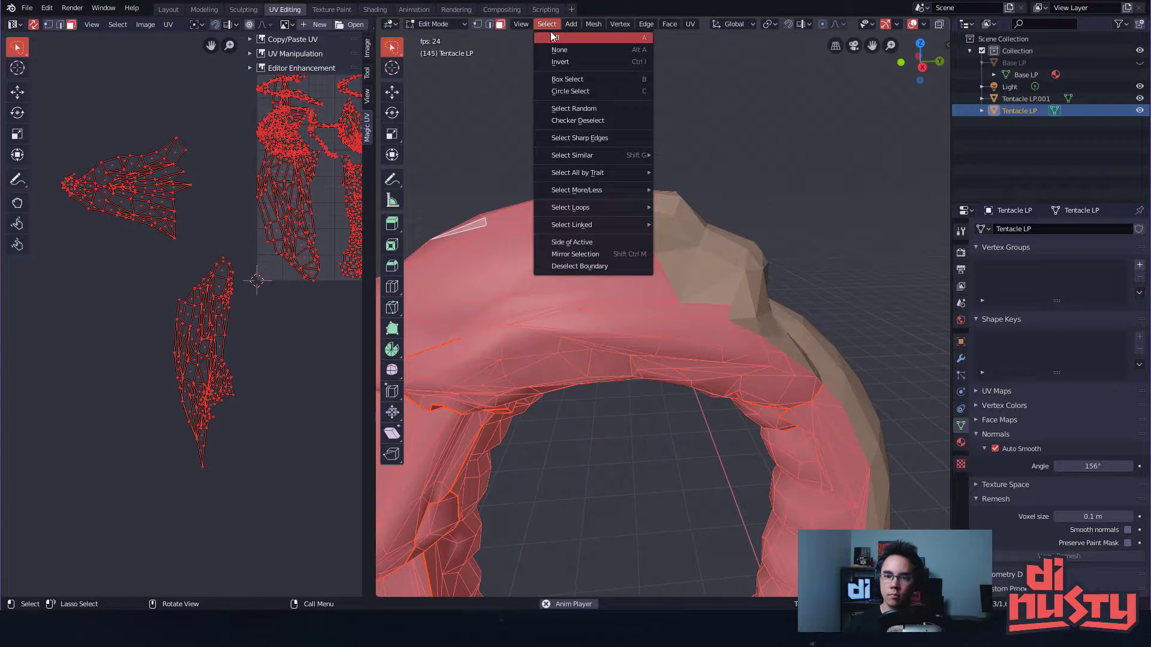
pyautogui.moveTo(620, 208)
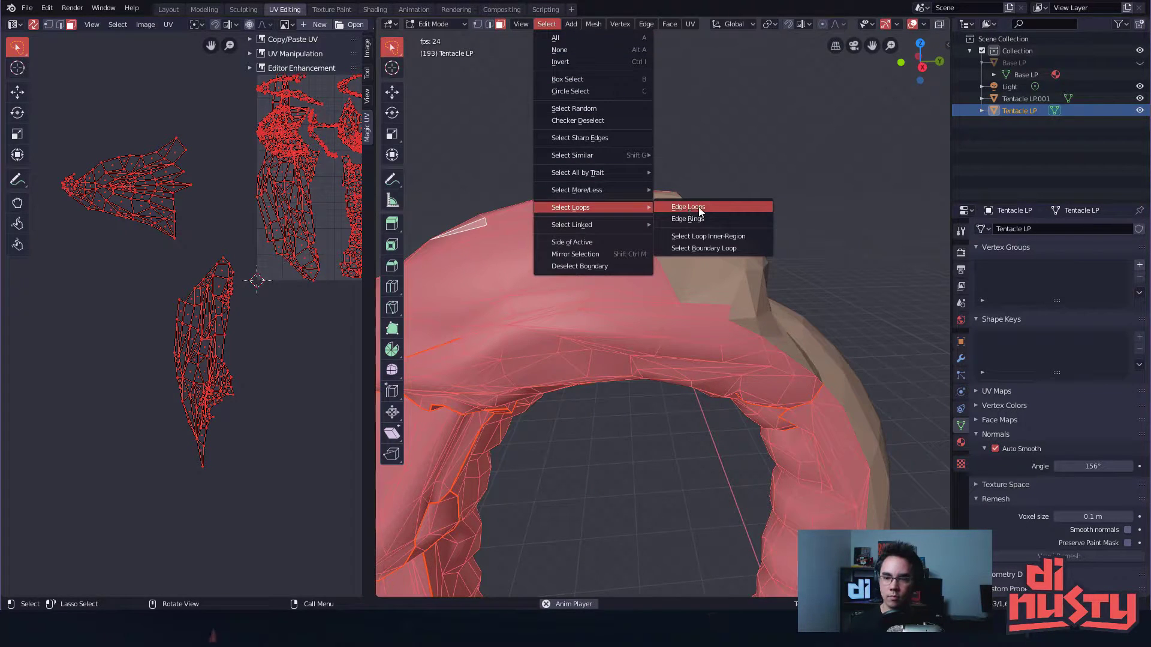
pyautogui.click(747, 247)
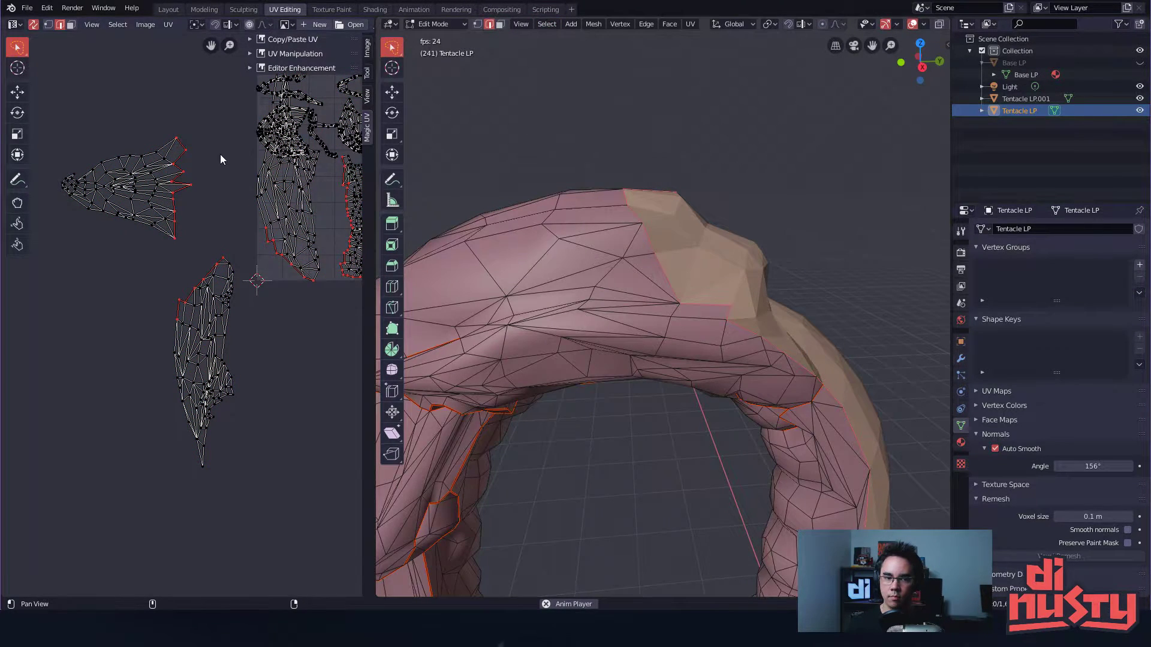
# - Mark the tentacle's selected open boundary edges as seams
pyautogui.moveTo(648, 216); pyautogui.dragTo(760, 211, button='middle')
pyautogui.moveTo(217, 194); pyautogui.dragTo(205, 174, button='middle')
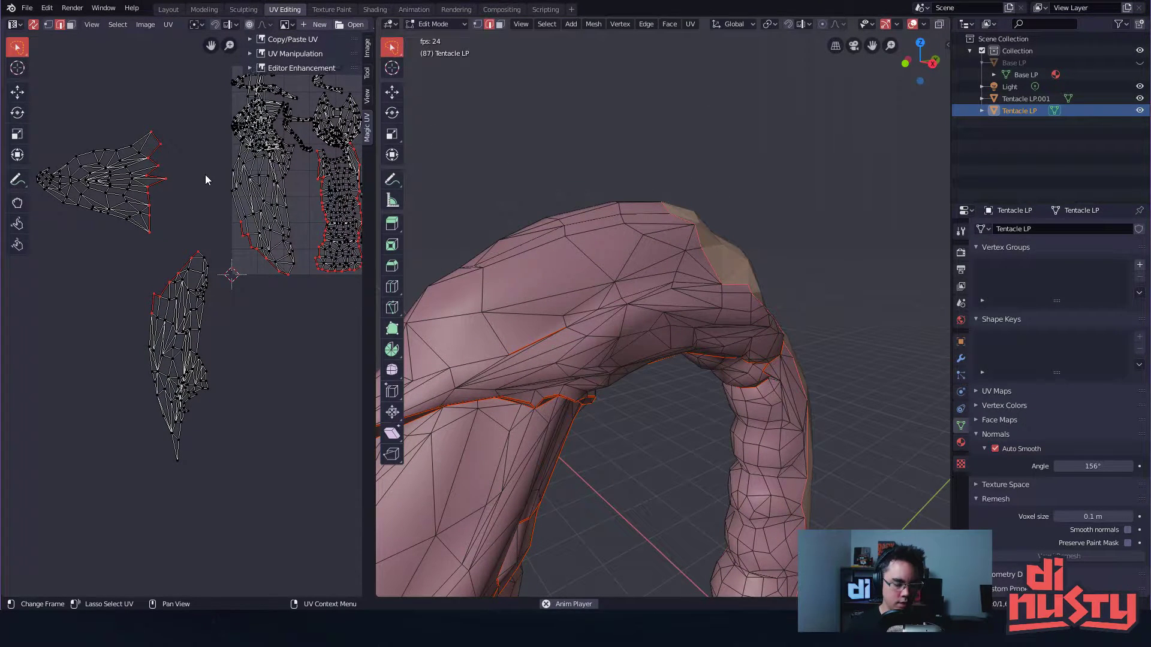
pyautogui.hotkey('ctrl', 'e')
pyautogui.click(206, 174)
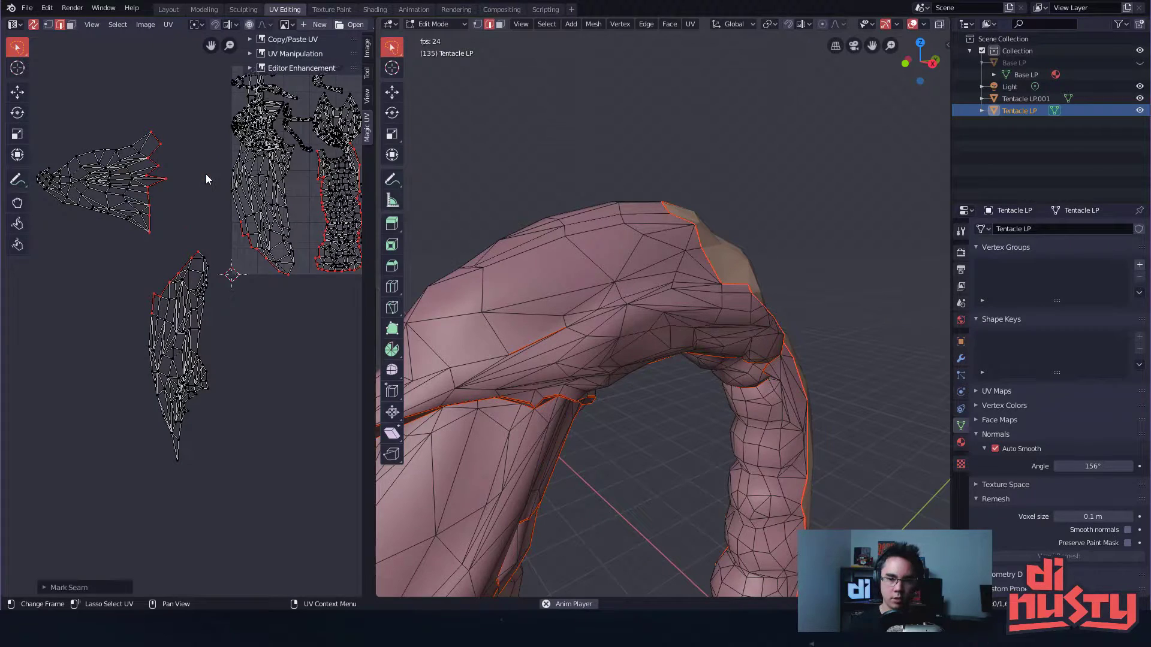
# - Select an unmarked edge on the upper shell's lower border and compare its position on the neighbouring UV islands
pyautogui.click(719, 141)
pyautogui.moveTo(720, 150); pyautogui.dragTo(734, 186, button='middle')
pyautogui.click(666, 308)
pyautogui.moveTo(667, 307); pyautogui.dragTo(720, 266, button='middle')
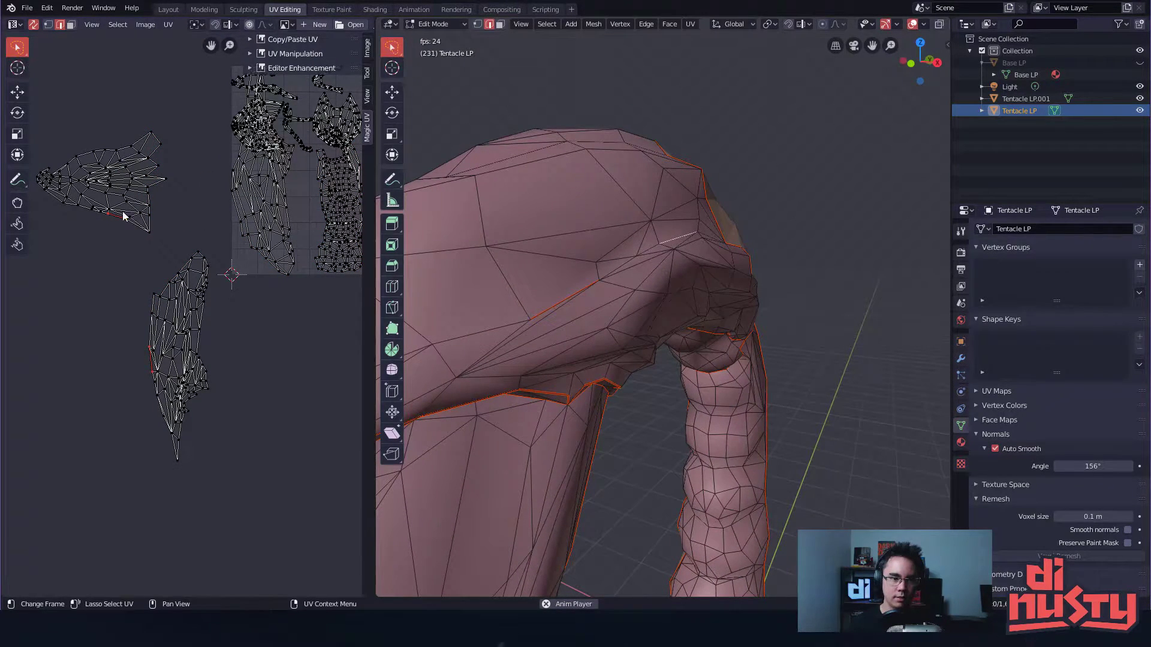
# - In face mode, select the whole upper shell UV island with Select Linked and stop the animation playback
pyautogui.moveTo(107, 187); pyautogui.dragTo(165, 205, button='middle')
pyautogui.scroll(1, 165, 206)
pyautogui.press('3')
pyautogui.click(179, 201)
pyautogui.press('l')
pyautogui.moveTo(223, 168); pyautogui.dragTo(259, 196, button='middle')
pyautogui.click(593, 26)
pyautogui.click(592, 27)
pyautogui.press('space')
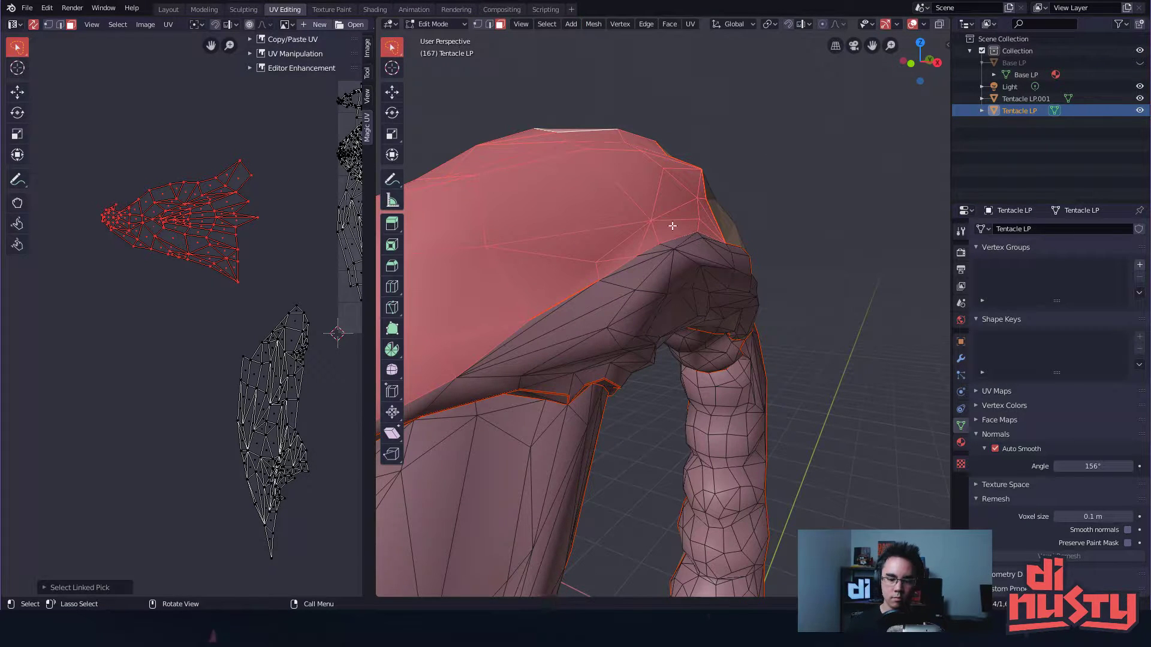
# - Convert the upper shell selection to its boundary loop and mark those edges as seams
pyautogui.click(592, 24)
pyautogui.moveTo(547, 23)
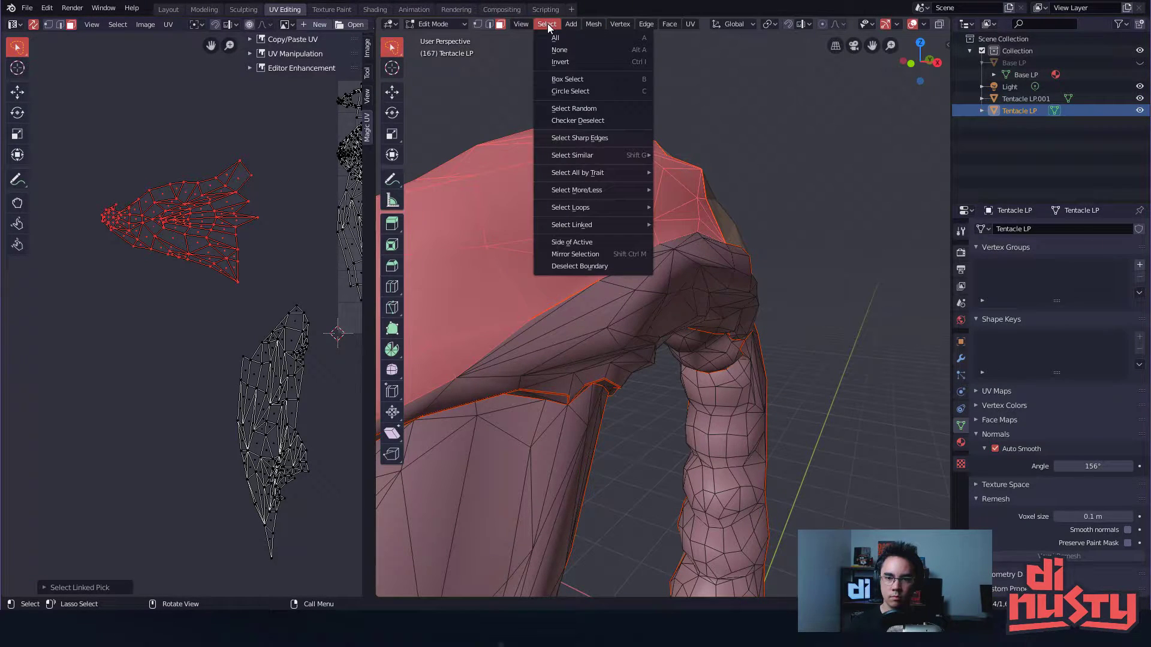
pyautogui.moveTo(599, 210)
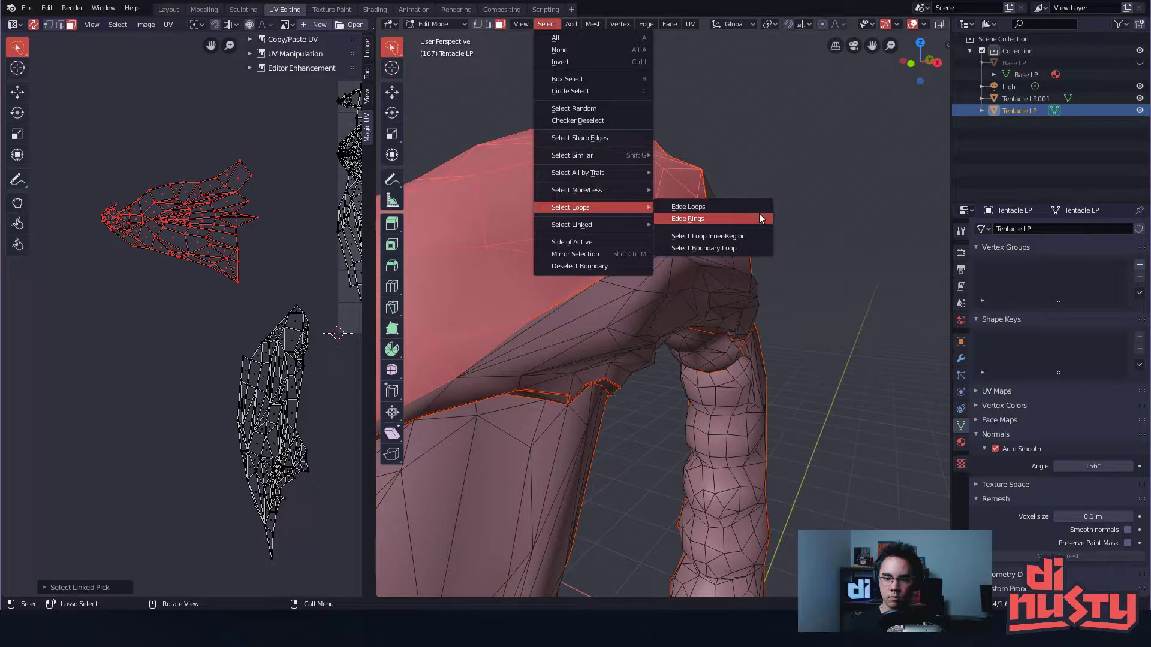
pyautogui.click(758, 247)
pyautogui.keyDown('alt'); pyautogui.moveTo(278, 230); pyautogui.dragTo(254, 243); pyautogui.keyUp('alt')
pyautogui.keyDown('alt'); pyautogui.moveTo(675, 141); pyautogui.dragTo(641, 163); pyautogui.keyUp('alt')
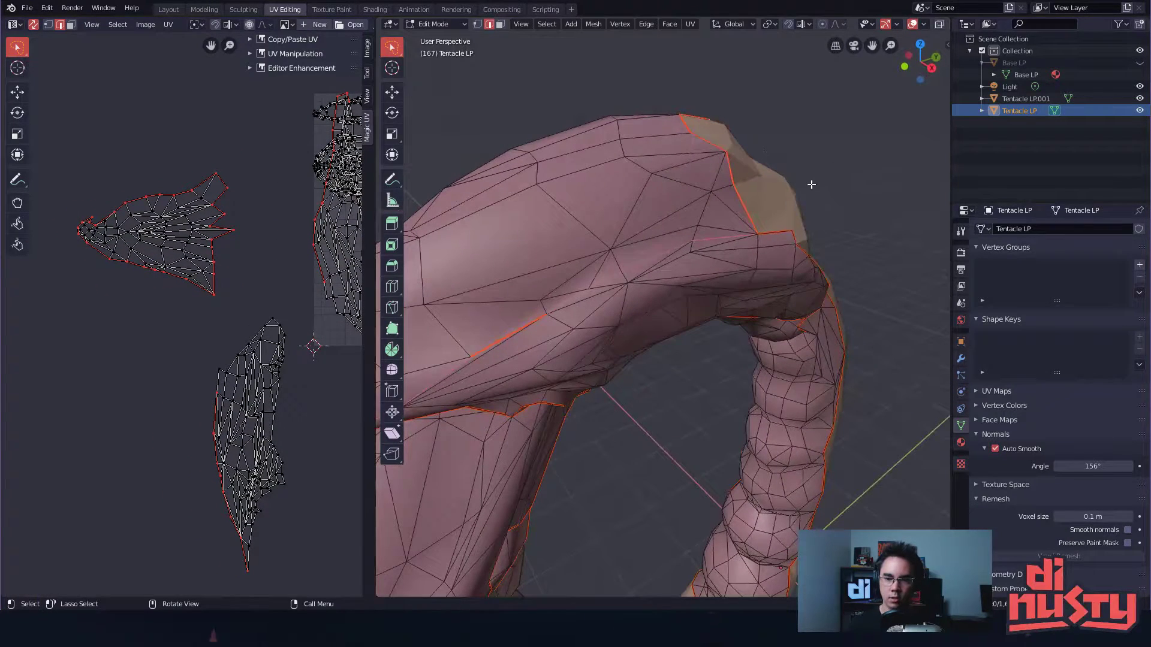
pyautogui.hotkey('ctrl', 'e')
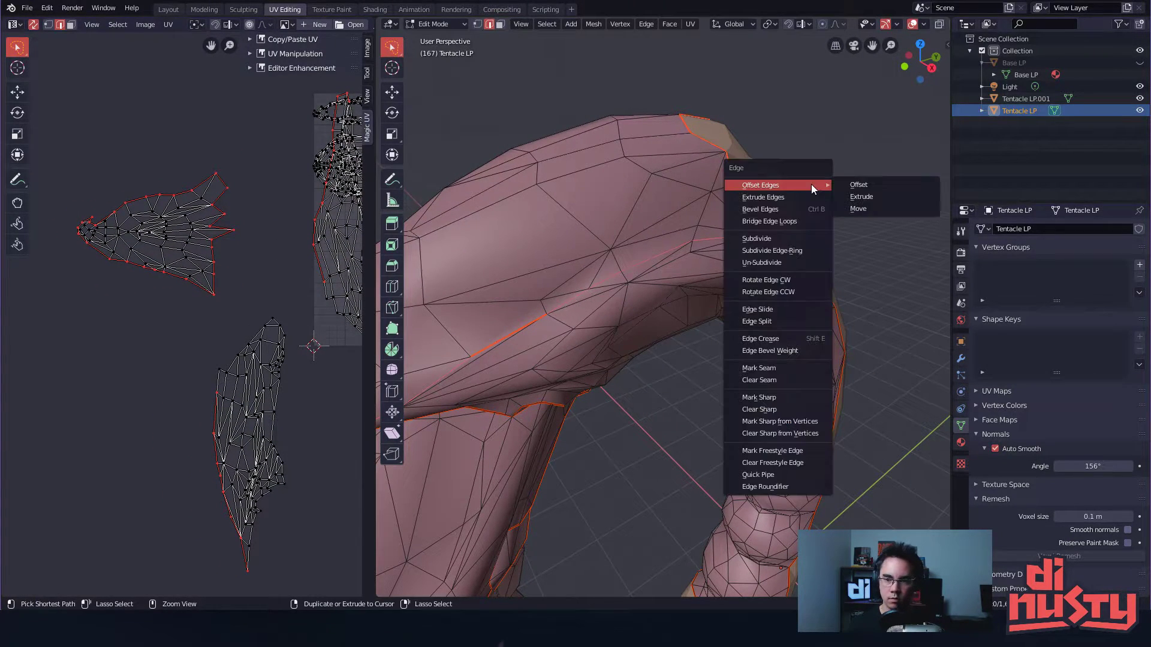
pyautogui.click(799, 367)
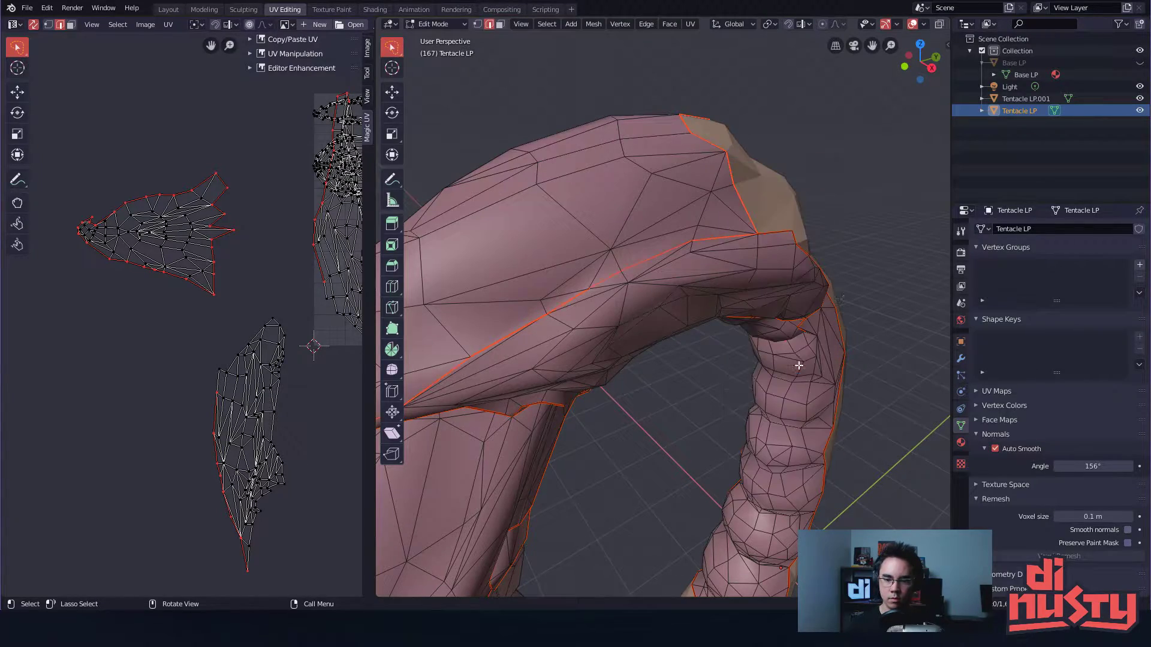
# - Examine the seams around the tentacle's shells and match the adjoining underside section to its separate UV island
pyautogui.keyDown('alt'); pyautogui.moveTo(847, 242); pyautogui.dragTo(821, 255); pyautogui.keyUp('alt')
pyautogui.keyDown('alt'); pyautogui.keyDown('shift'); pyautogui.moveTo(612, 294); pyautogui.dragTo(695, 214); pyautogui.keyUp('shift'); pyautogui.keyUp('alt')
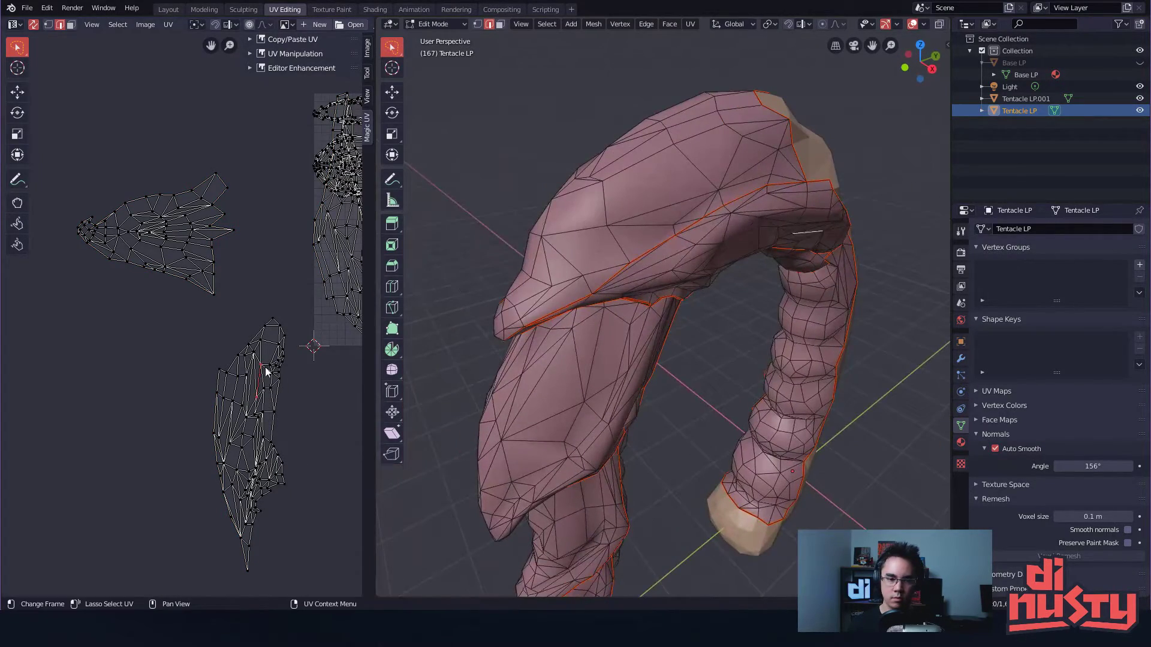
pyautogui.keyDown('alt'); pyautogui.moveTo(680, 313); pyautogui.dragTo(853, 289); pyautogui.keyUp('alt')
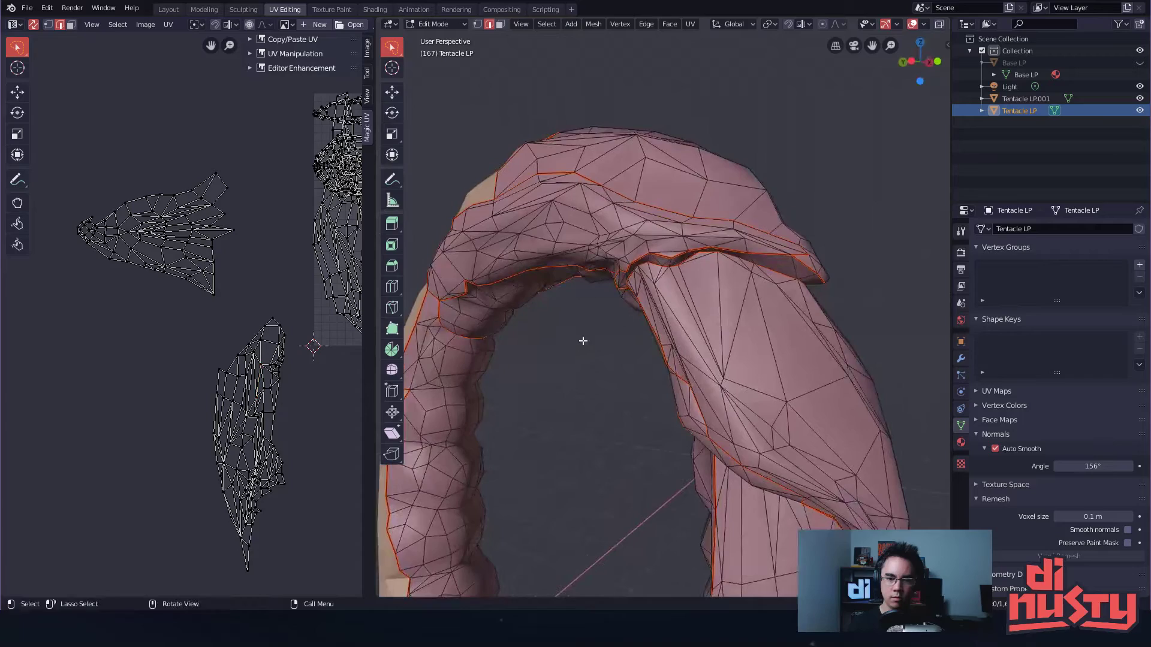
pyautogui.keyDown('alt'); pyautogui.keyDown('shift'); pyautogui.moveTo(593, 334); pyautogui.dragTo(641, 244); pyautogui.keyUp('shift'); pyautogui.keyUp('alt')
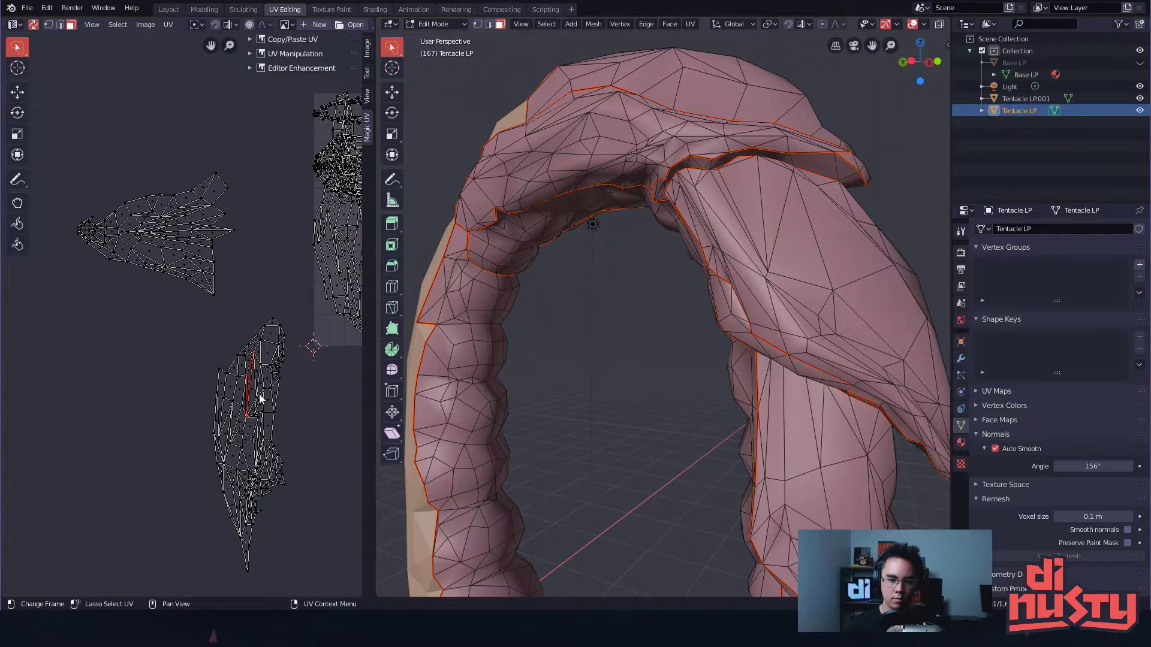
pyautogui.press('l')
pyautogui.moveTo(555, 295); pyautogui.dragTo(571, 203, button='middle')
pyautogui.click(763, 113)
pyautogui.keyDown('alt'); pyautogui.moveTo(763, 114); pyautogui.dragTo(697, 322); pyautogui.keyUp('alt')
pyautogui.moveTo(697, 323); pyautogui.dragTo(768, 255, button='middle')
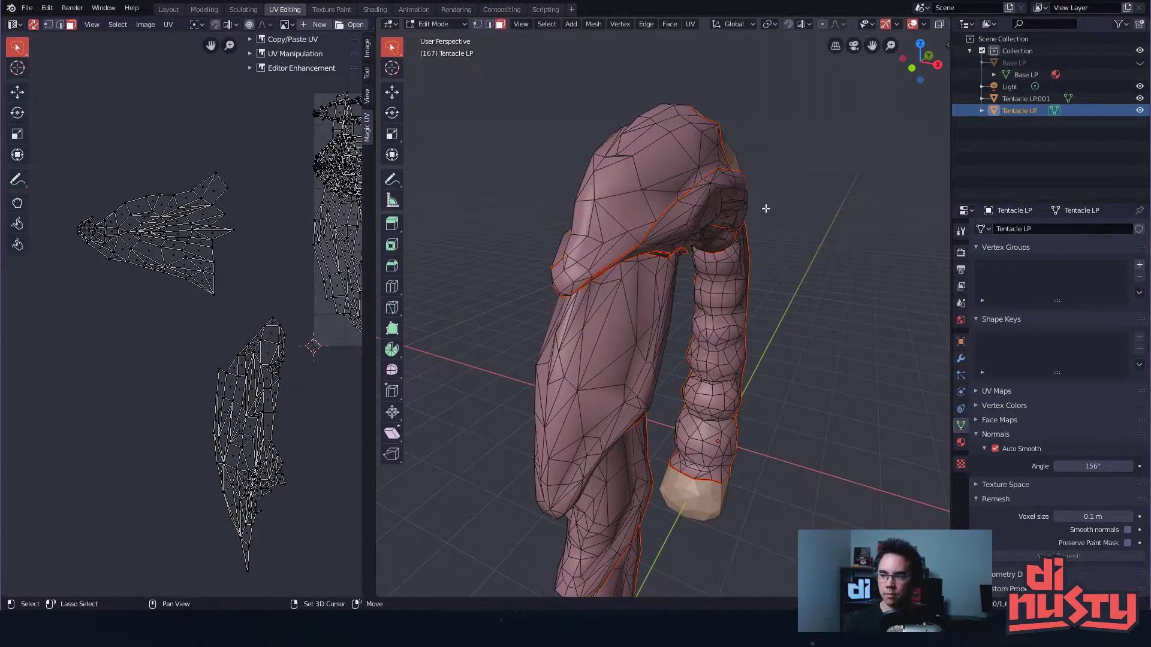
pyautogui.moveTo(768, 209); pyautogui.dragTo(735, 205, button='middle')
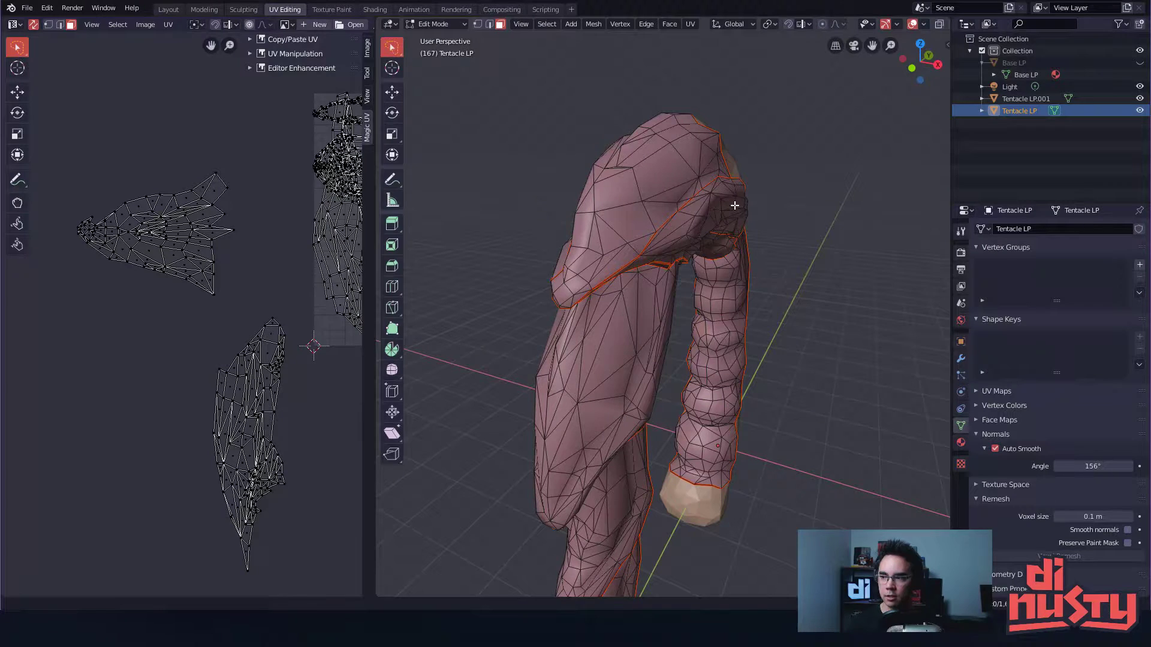
# - Generate seams along all UV island borders of the tentacle with Seams From Islands and check them around the model
pyautogui.click(118, 25)
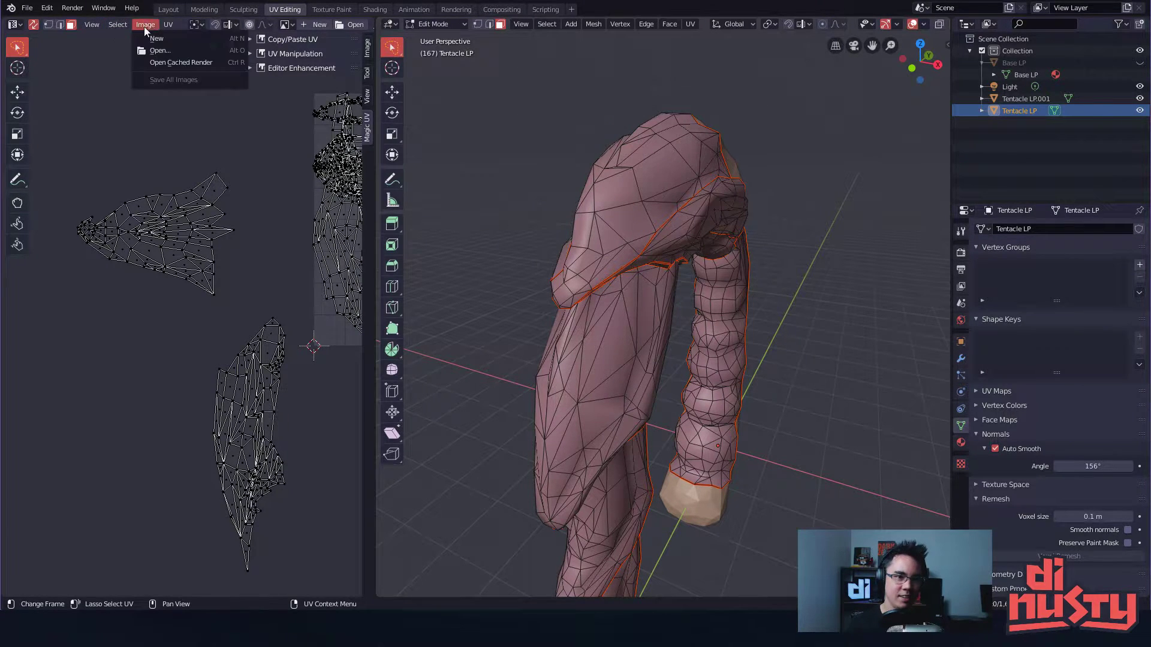
pyautogui.moveTo(196, 37)
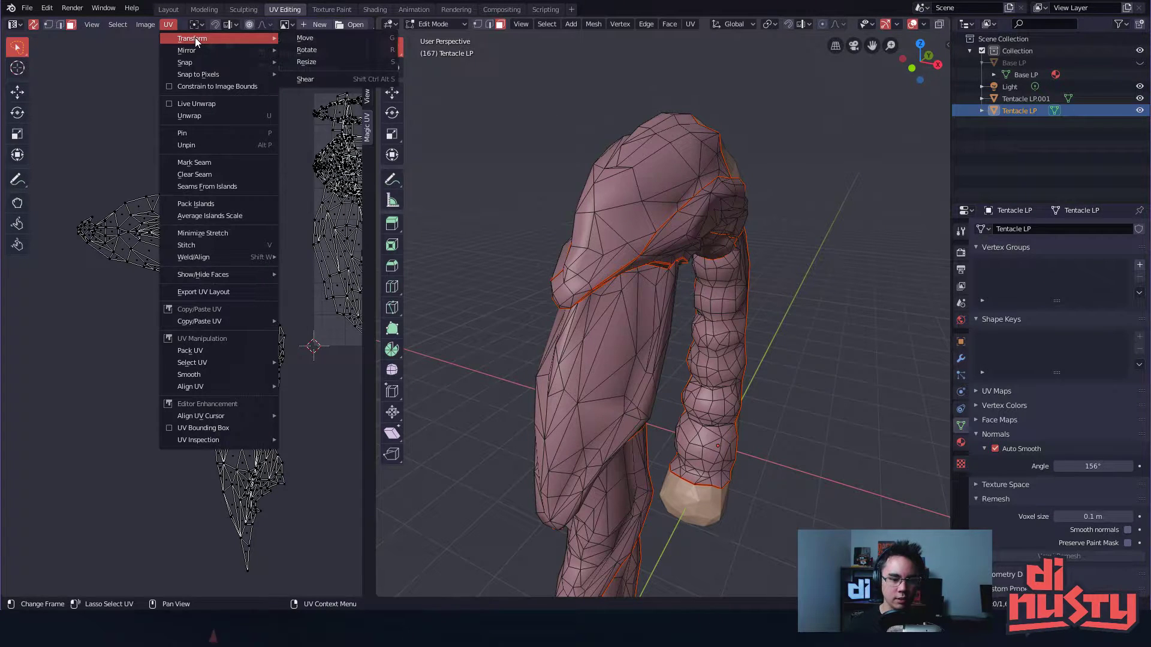
pyautogui.click(229, 185)
pyautogui.moveTo(527, 200); pyautogui.dragTo(581, 208, button='middle')
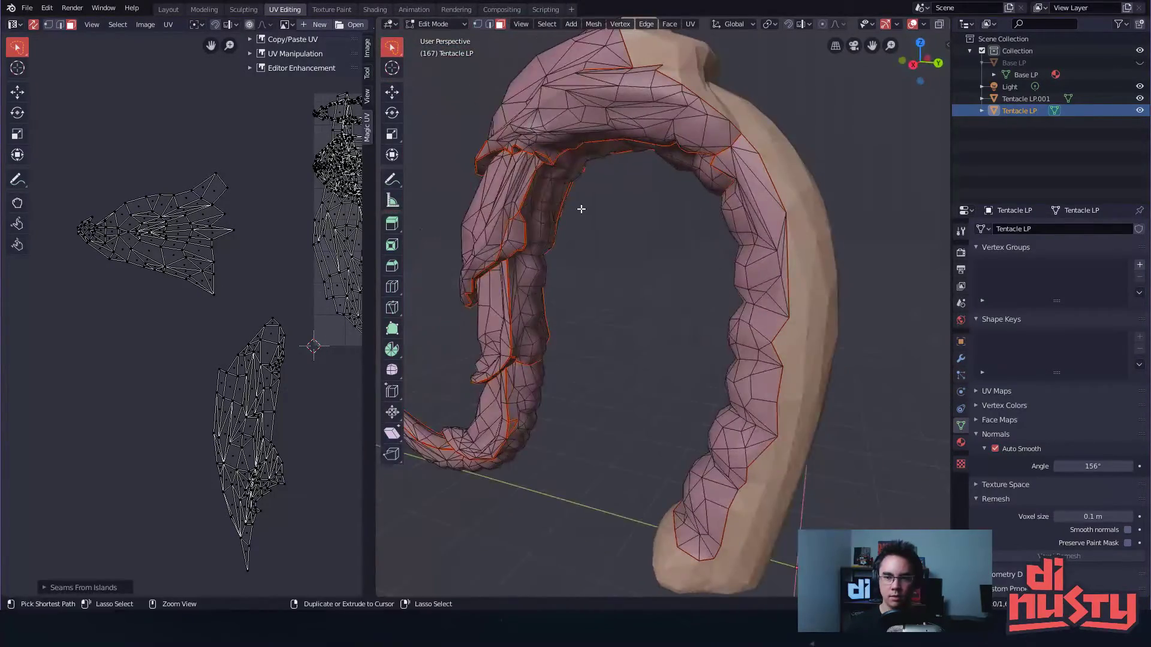
pyautogui.moveTo(646, 118); pyautogui.dragTo(642, 233, button='middle')
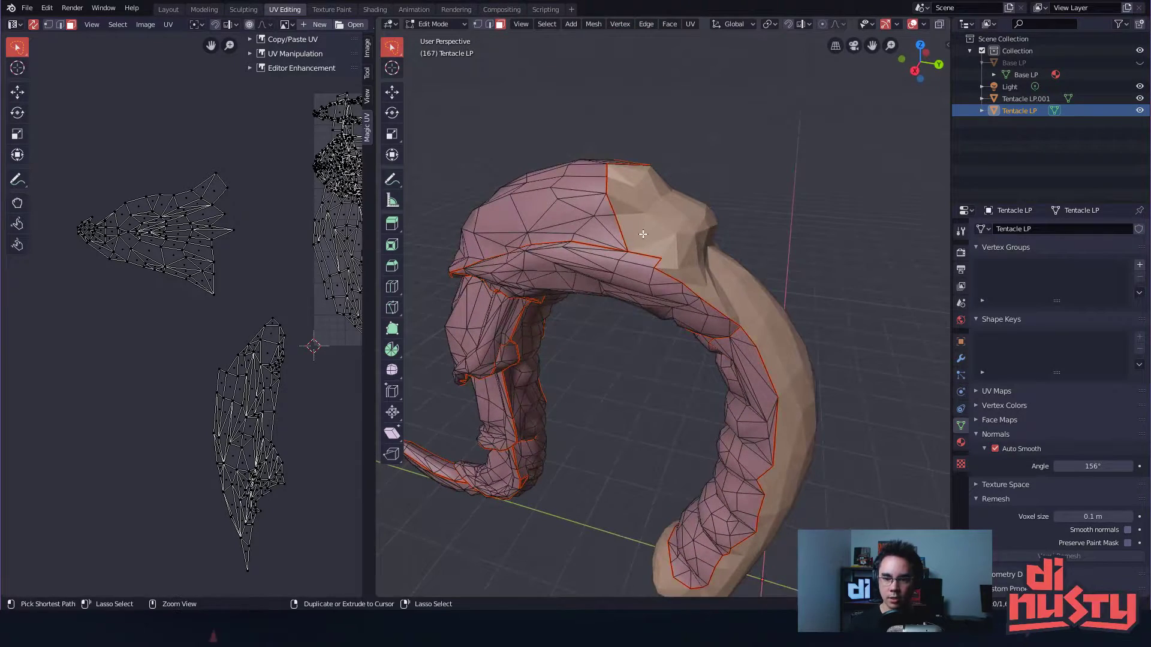
pyautogui.moveTo(756, 228); pyautogui.dragTo(681, 192, button='middle')
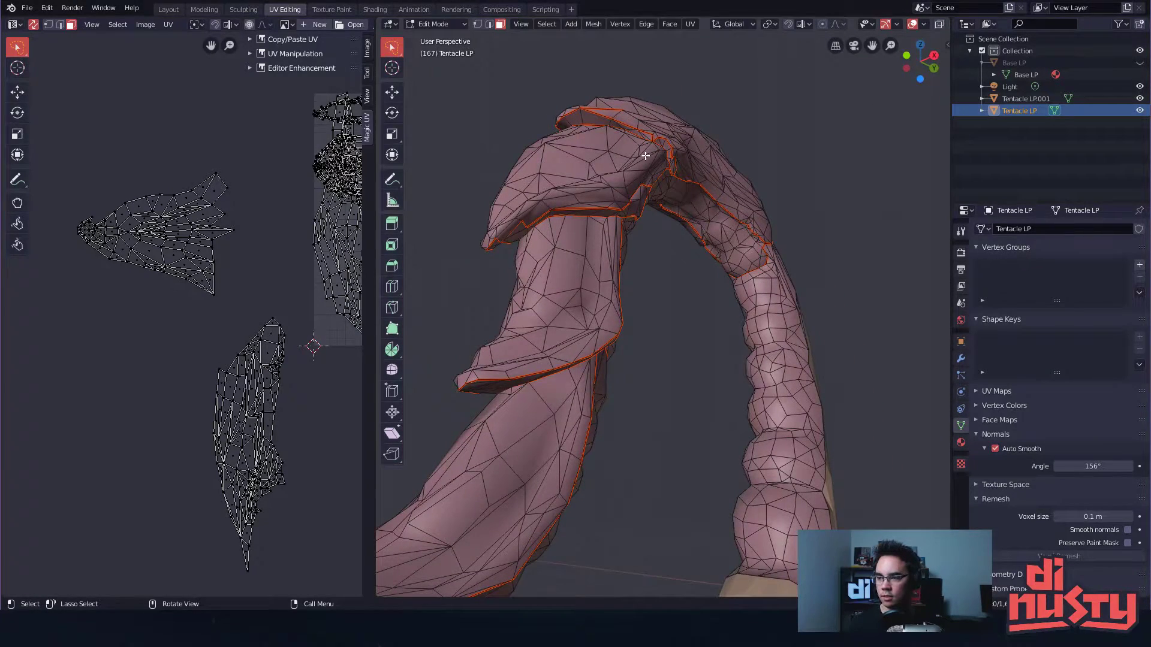
# - Run Seams From Islands on the tentacle again, return to Object Mode and deselect the tentacle
pyautogui.click(167, 25)
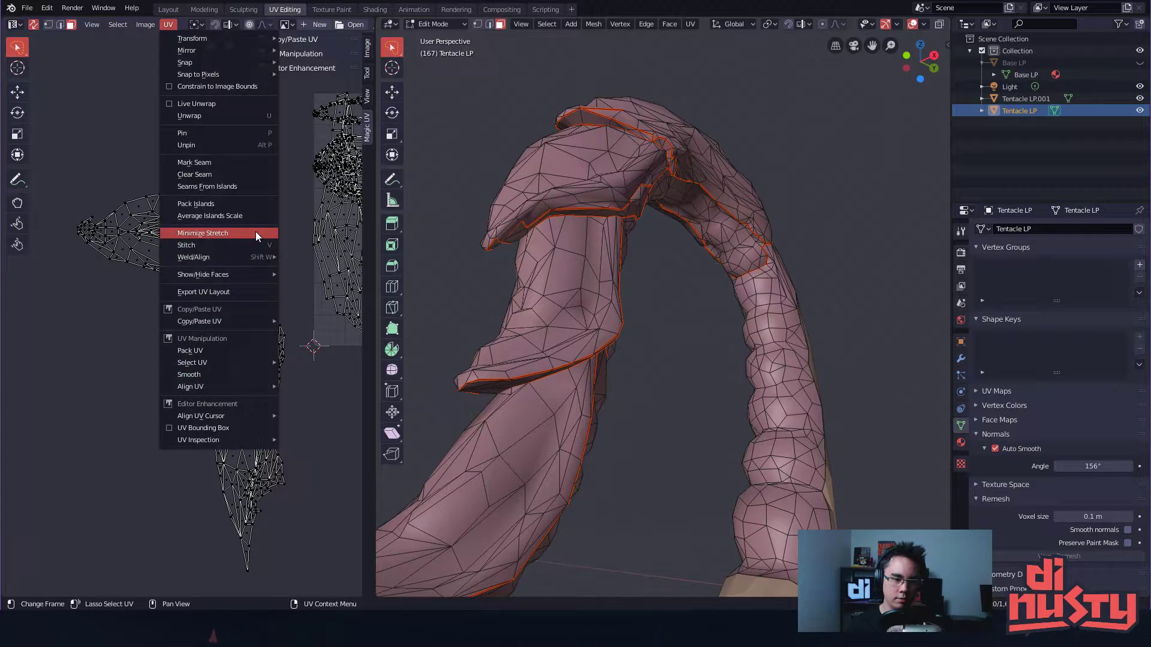
pyautogui.click(202, 189)
pyautogui.moveTo(85, 155); pyautogui.dragTo(190, 222, button='middle')
pyautogui.moveTo(552, 239); pyautogui.dragTo(593, 254, button='middle')
pyautogui.scroll(-2, 506, 278)
pyautogui.press('Tab')
pyautogui.click(605, 252)
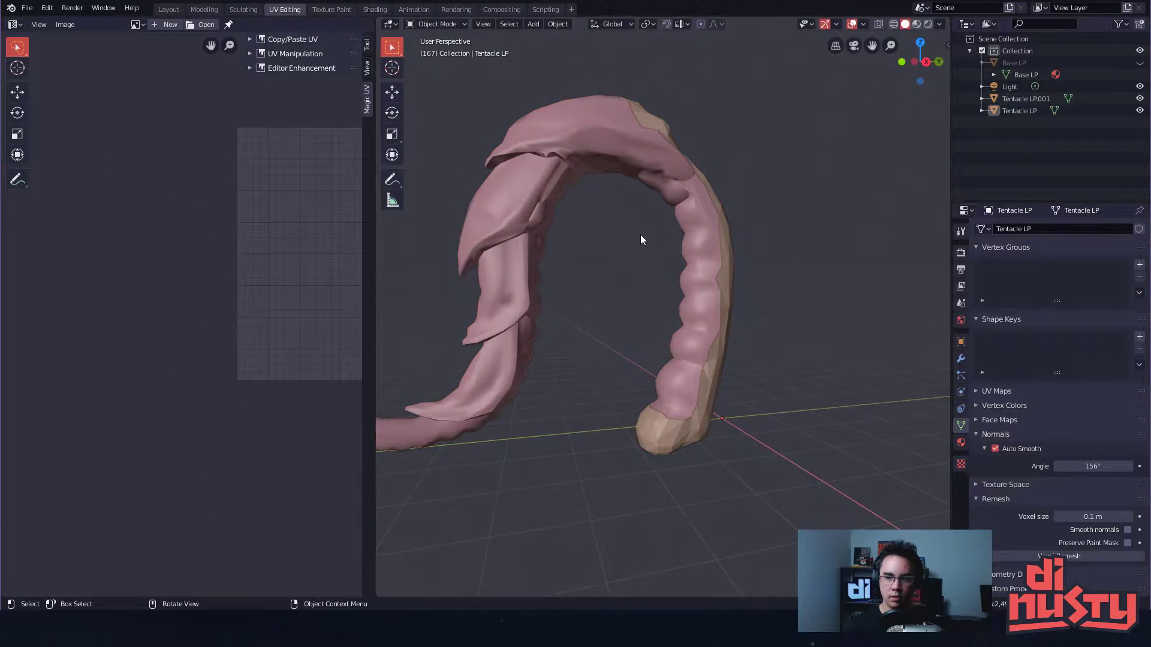
# - Unhide the Base LP mesh and open it in Edit Mode
pyautogui.hotkey('alt', 'h')
pyautogui.moveTo(878, 139); pyautogui.dragTo(679, 289, button='middle')
pyautogui.press('Tab')
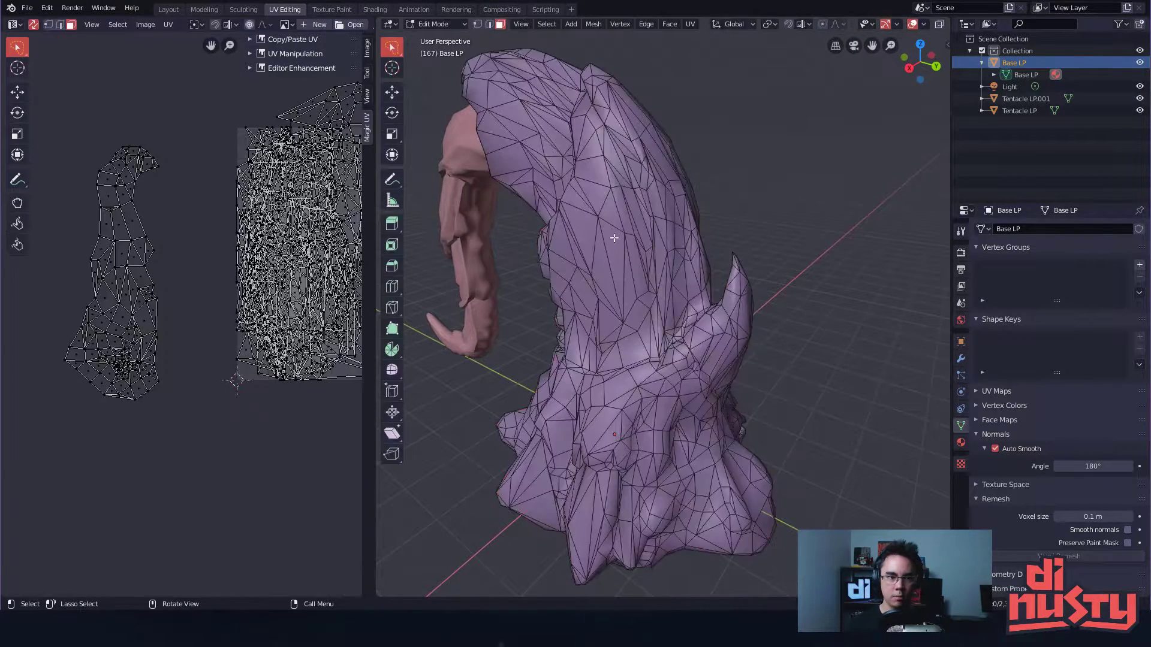
# - Generate seams along the UV island borders of Base LP with Seams From Islands
pyautogui.click(138, 24)
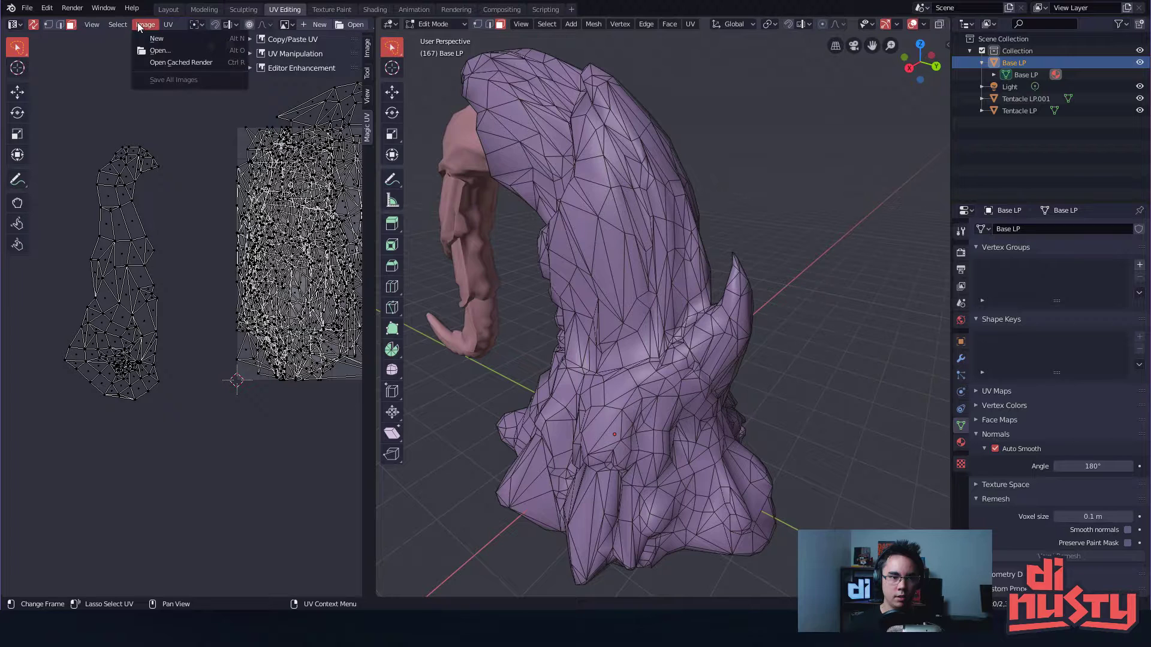
pyautogui.moveTo(126, 27)
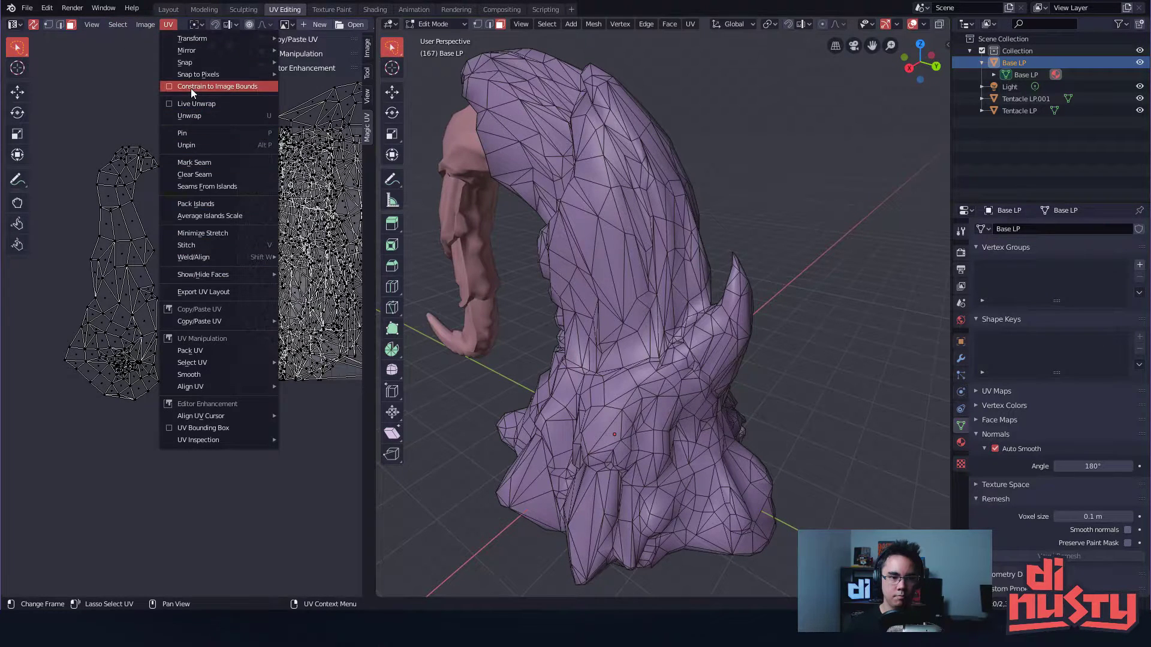
pyautogui.keyDown('alt'); pyautogui.keyDown('shift'); pyautogui.moveTo(691, 208); pyautogui.dragTo(732, 222); pyautogui.keyUp('shift'); pyautogui.keyUp('alt')
pyautogui.press('q')
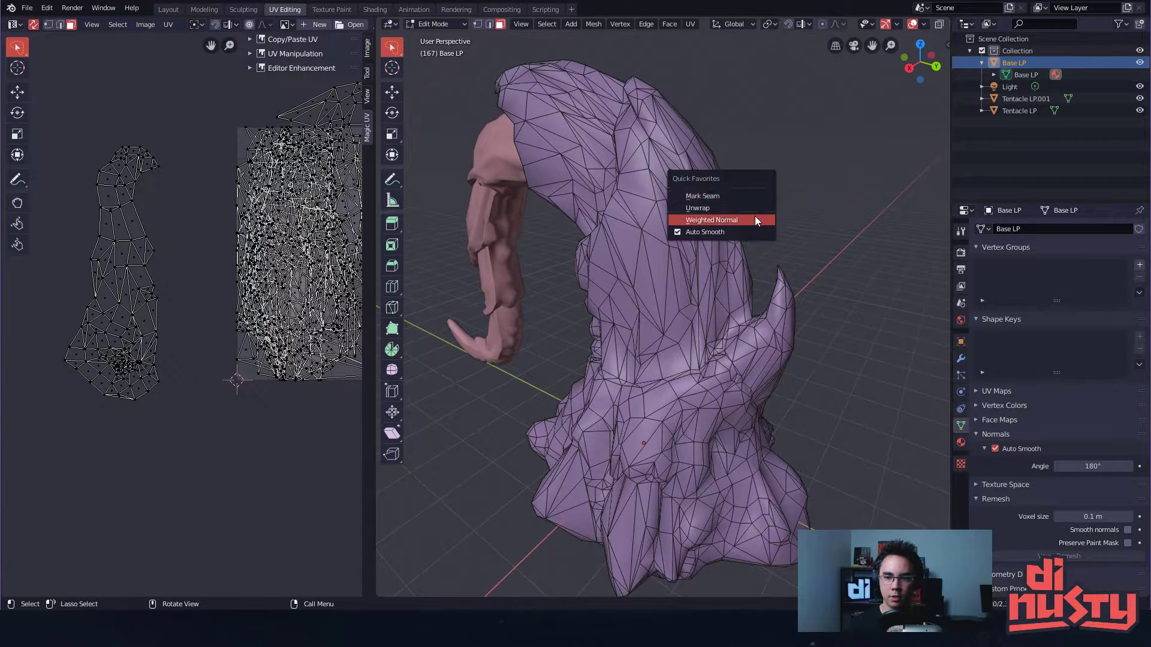
pyautogui.keyDown('alt'); pyautogui.moveTo(174, 175); pyautogui.dragTo(179, 139); pyautogui.keyUp('alt')
pyautogui.press('q')
pyautogui.click(195, 165)
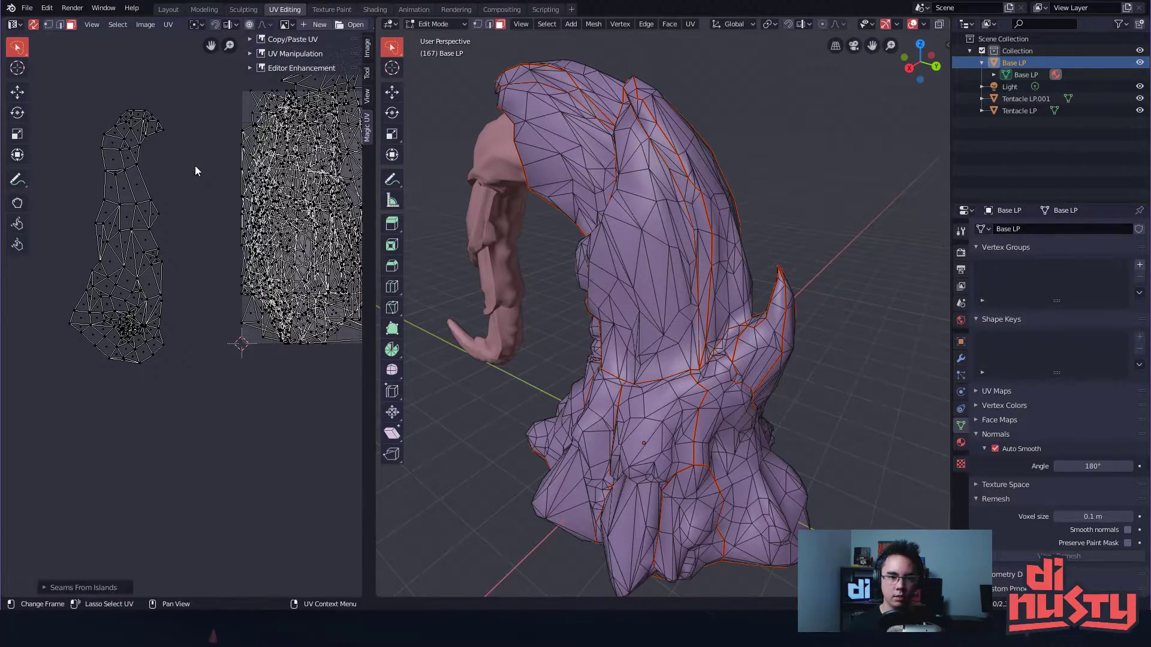
# - In edge mode, select a seam edge on the base's trunk and extend the selection to all seams with Select Similar by Seam
pyautogui.moveTo(558, 246); pyautogui.dragTo(698, 173, button='middle')
pyautogui.keyDown('alt'); pyautogui.moveTo(698, 173); pyautogui.dragTo(783, 226); pyautogui.keyUp('alt')
pyautogui.keyDown('alt'); pyautogui.moveTo(757, 280); pyautogui.dragTo(722, 260); pyautogui.keyUp('alt')
pyautogui.press('2')
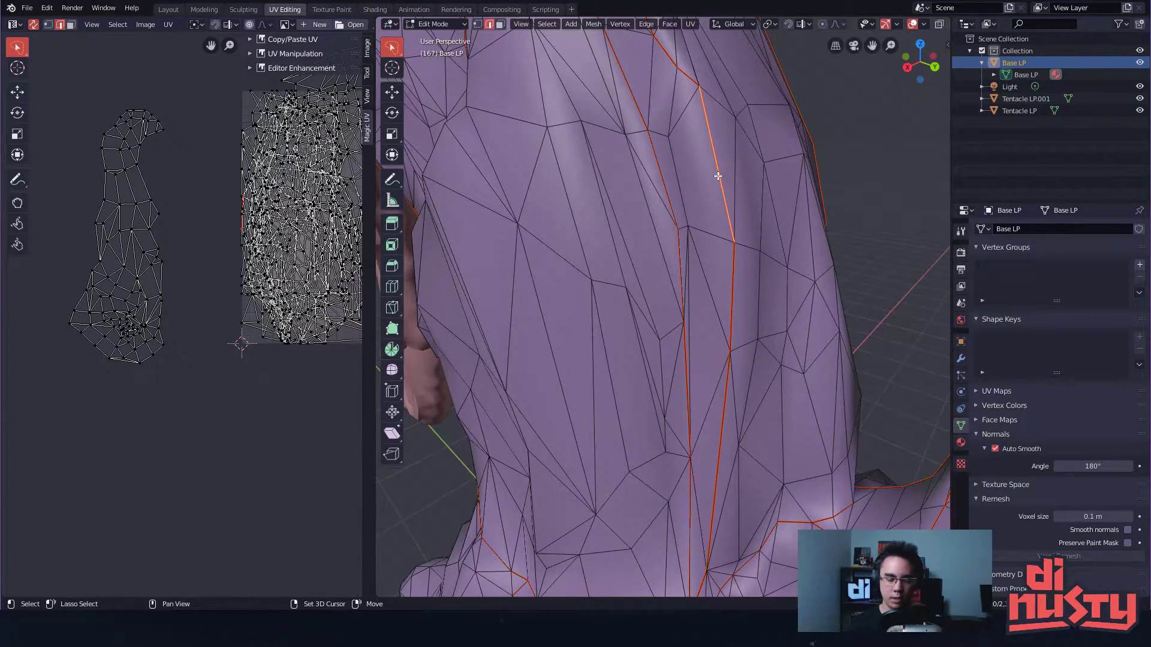
pyautogui.hotkey('shift', 'g')
pyautogui.click(717, 175)
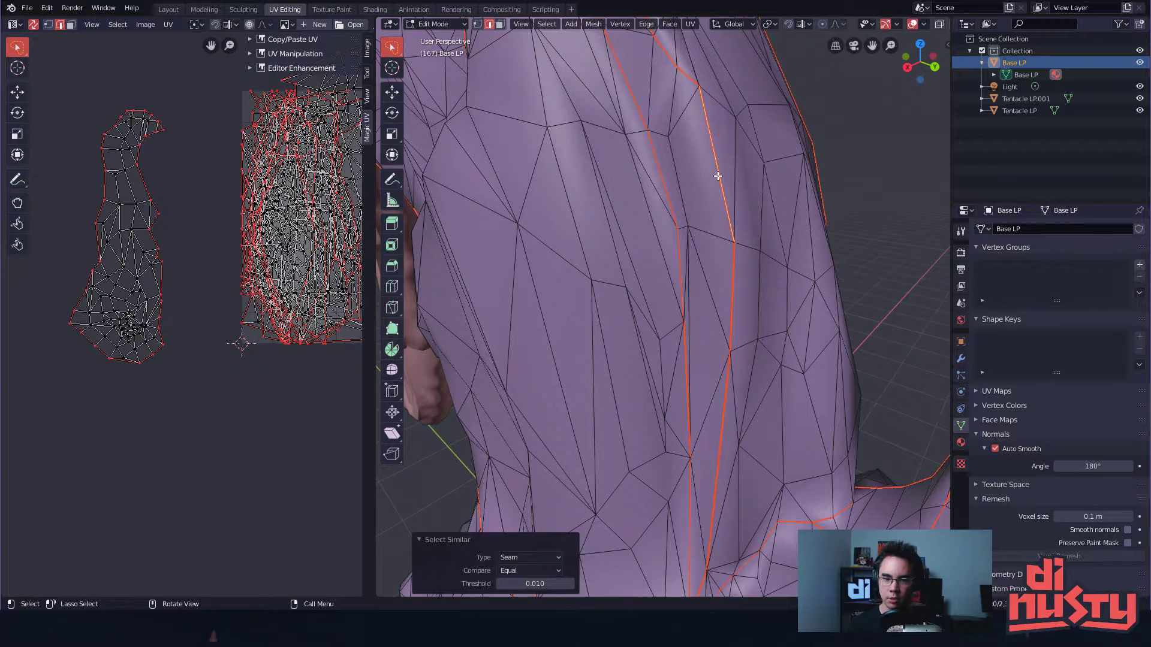
# - Mark all selected seam edges of Base LP as sharp and return to Object Mode
pyautogui.rightClick(871, 154)
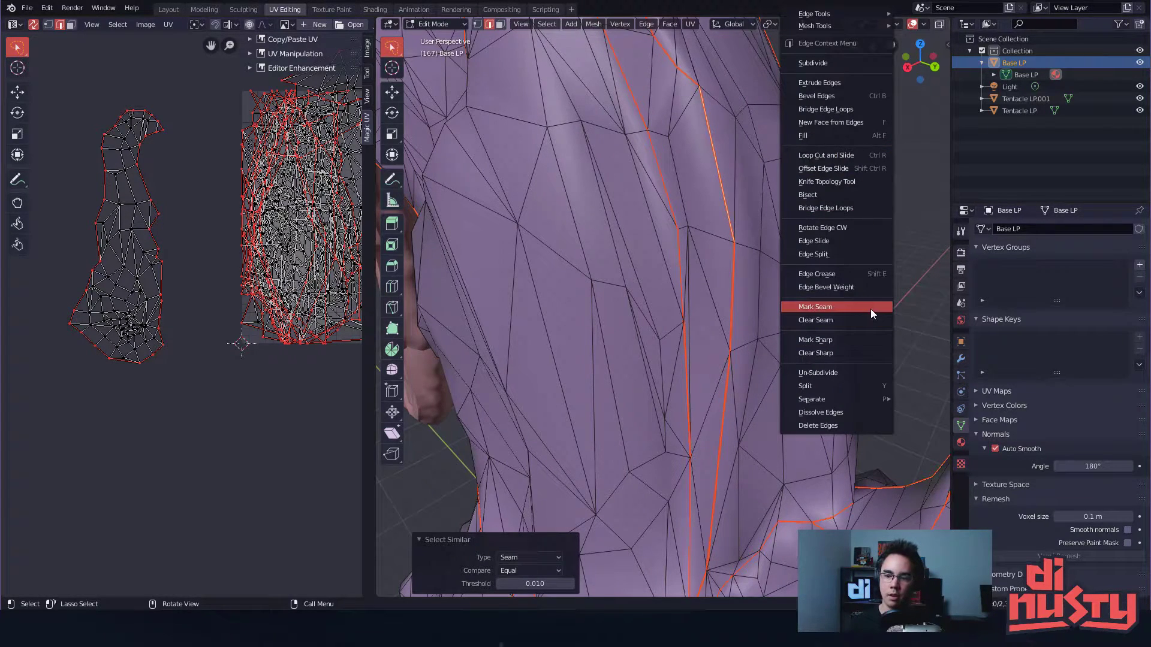
pyautogui.click(864, 340)
pyautogui.press('Tab')
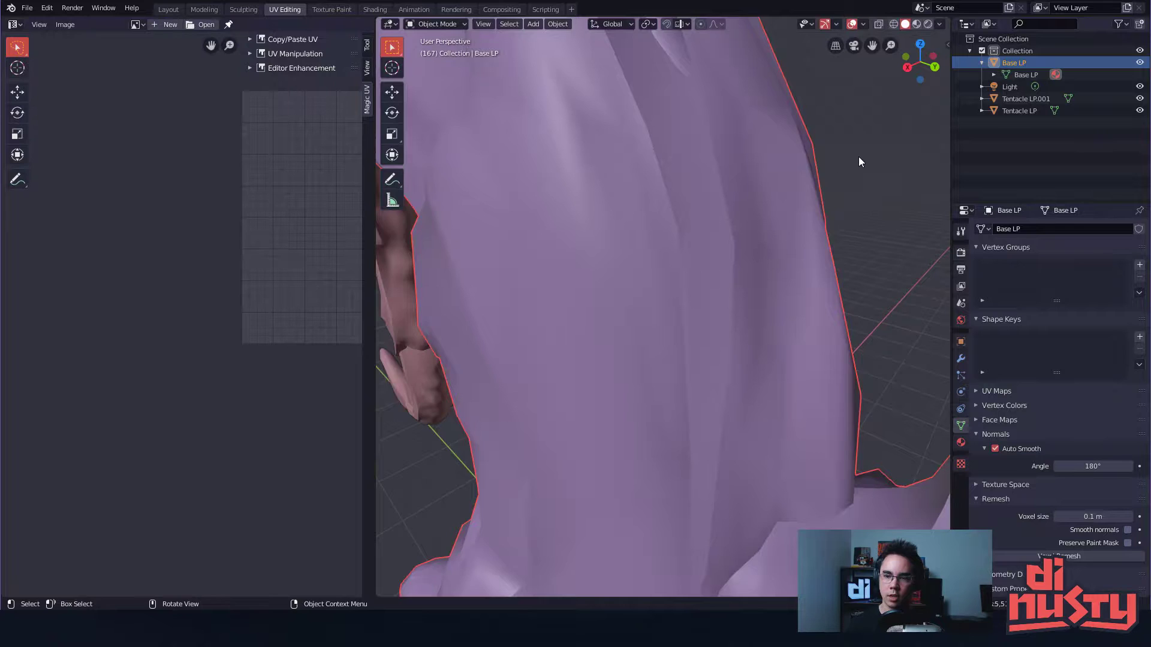
# - Check the shading of the base and tentacle models from several sides and save the file
pyautogui.scroll(-5, 758, 241)
pyautogui.moveTo(758, 241); pyautogui.dragTo(620, 277, button='middle')
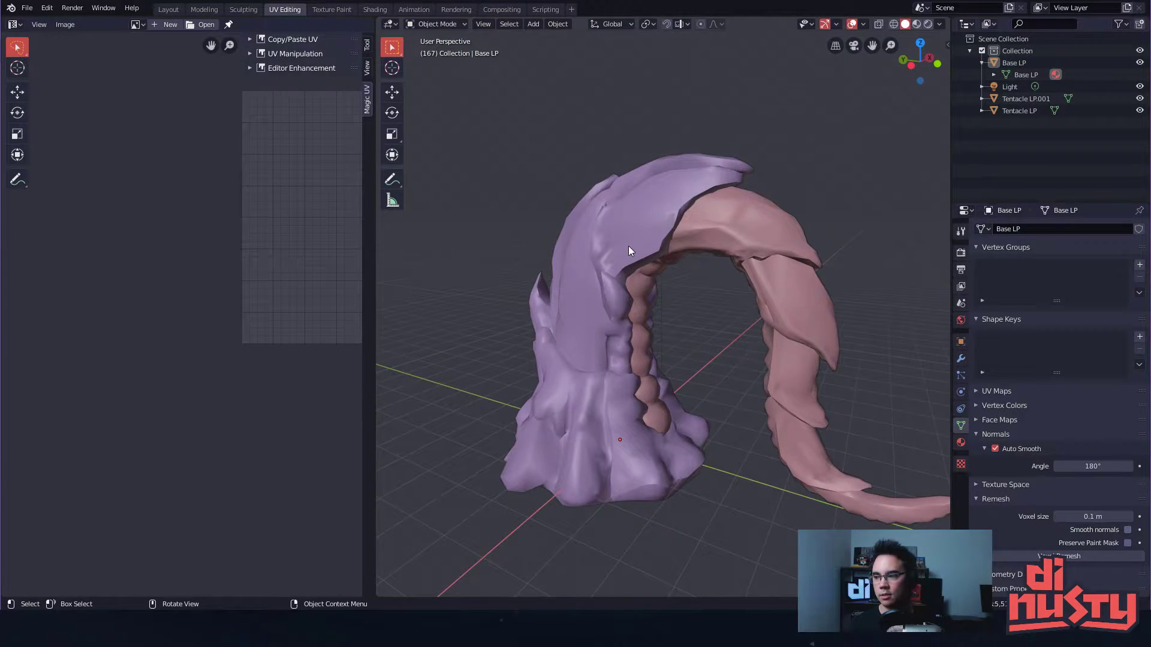
pyautogui.moveTo(740, 308); pyautogui.dragTo(412, 265, button='middle')
pyautogui.moveTo(556, 323)
pyautogui.mouseDown(button='middle')
pyautogui.moveTo(616, 201)
pyautogui.moveTo(642, 90)
pyautogui.moveTo(625, 218)
pyautogui.moveTo(775, 283)
pyautogui.moveTo(784, 339)
pyautogui.moveTo(491, 388)
pyautogui.mouseUp(button='middle')
pyautogui.click(752, 224)
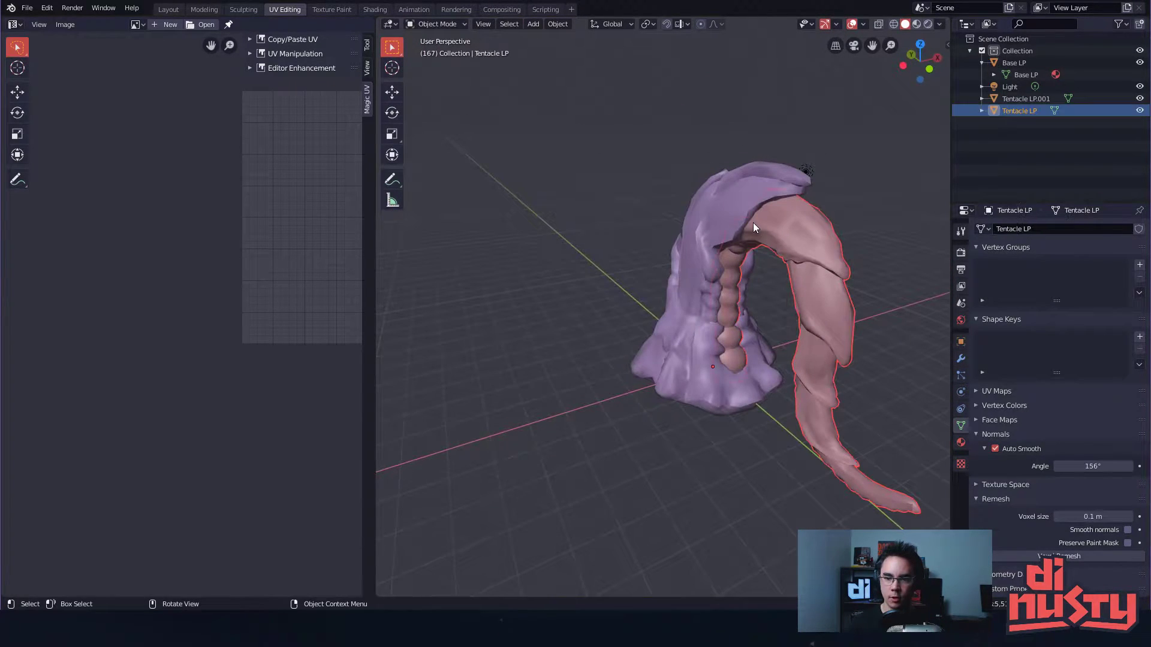
pyautogui.keyDown('shift'); pyautogui.click(746, 206); pyautogui.keyUp('shift')
pyautogui.moveTo(746, 206)
pyautogui.mouseDown(button='middle')
pyautogui.moveTo(729, 221)
pyautogui.moveTo(767, 219)
pyautogui.moveTo(675, 196)
pyautogui.moveTo(611, 251)
pyautogui.moveTo(616, 272)
pyautogui.moveTo(624, 250)
pyautogui.moveTo(629, 271)
pyautogui.moveTo(590, 290)
pyautogui.mouseUp(button='middle')
pyautogui.hotkey('ctrl', 's')
# - Open Tentacle LP in Edit Mode, clear the selection and pick a vertex where the tentacle passes under the base's shell
pyautogui.scroll(5, 676, 196)
pyautogui.click(634, 221)
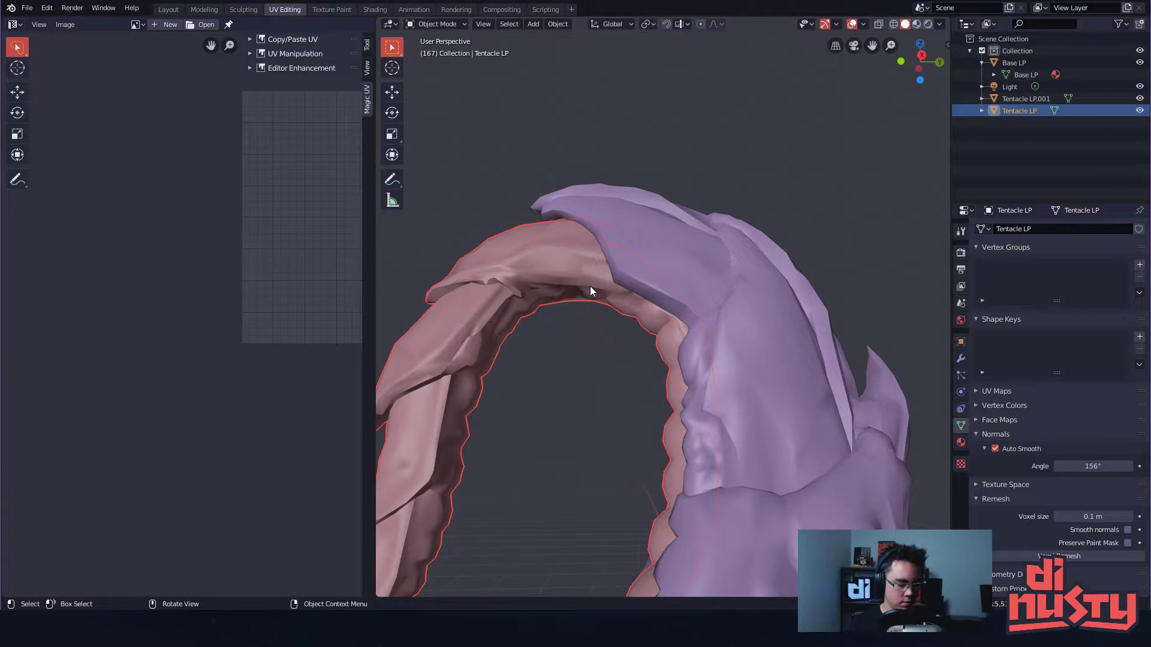
pyautogui.press('Tab')
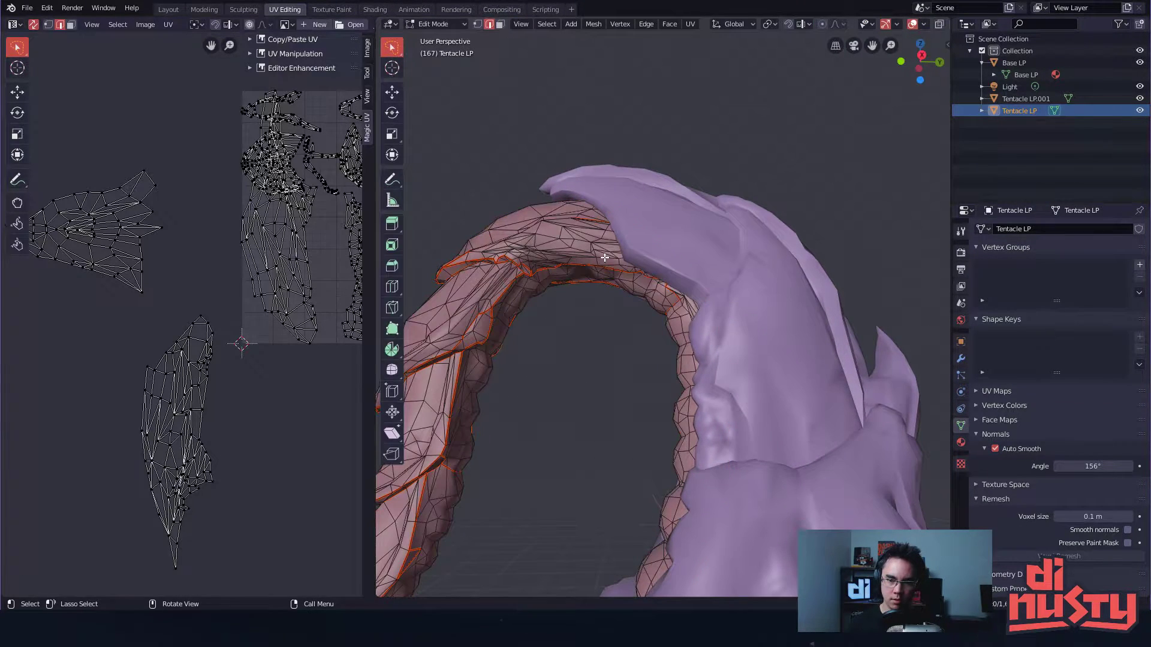
pyautogui.scroll(5, 604, 258)
pyautogui.scroll(-1, 777, 318)
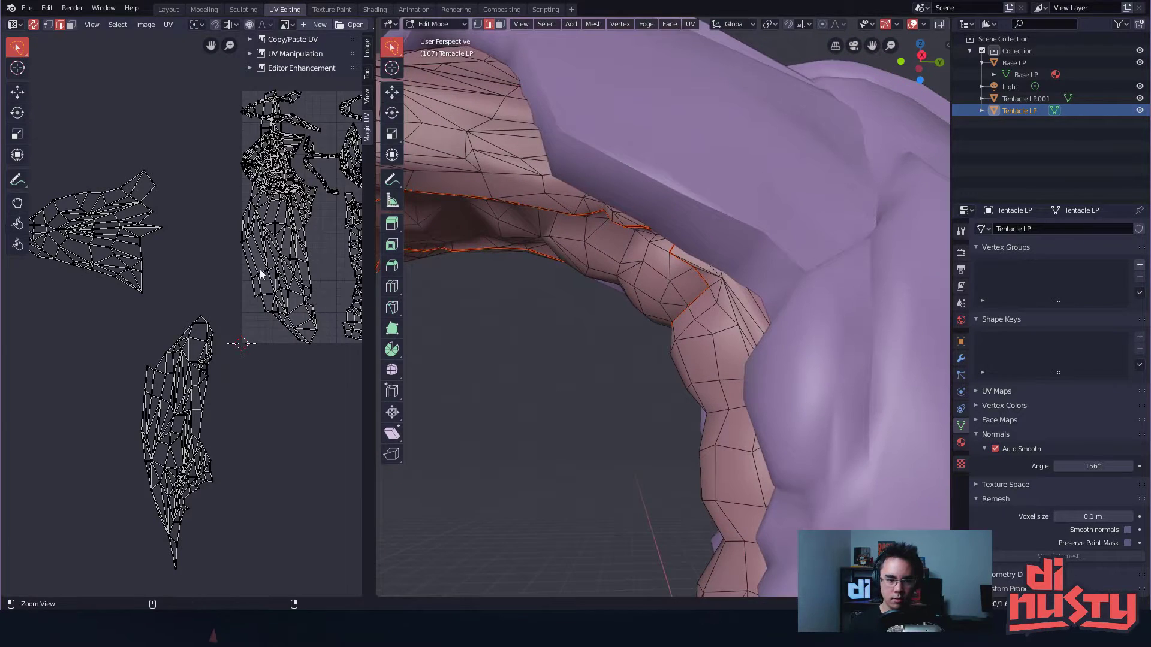
pyautogui.scroll(-5, 270, 272)
pyautogui.moveTo(148, 202)
pyautogui.mouseDown()
pyautogui.moveTo(170, 460)
pyautogui.moveTo(358, 184)
pyautogui.mouseUp()
pyautogui.moveTo(663, 262); pyautogui.dragTo(811, 265, button='middle')
pyautogui.hotkey('alt', 'a')
pyautogui.click(668, 232)
pyautogui.keyDown('ctrl'); pyautogui.keyDown('alt'); pyautogui.moveTo(667, 232); pyautogui.dragTo(725, 337); pyautogui.keyUp('alt'); pyautogui.keyUp('ctrl')
# - Reposition vertices on the tentacle's underside where the base mesh pokes through its surface
pyautogui.moveTo(706, 221); pyautogui.dragTo(761, 305, button='middle')
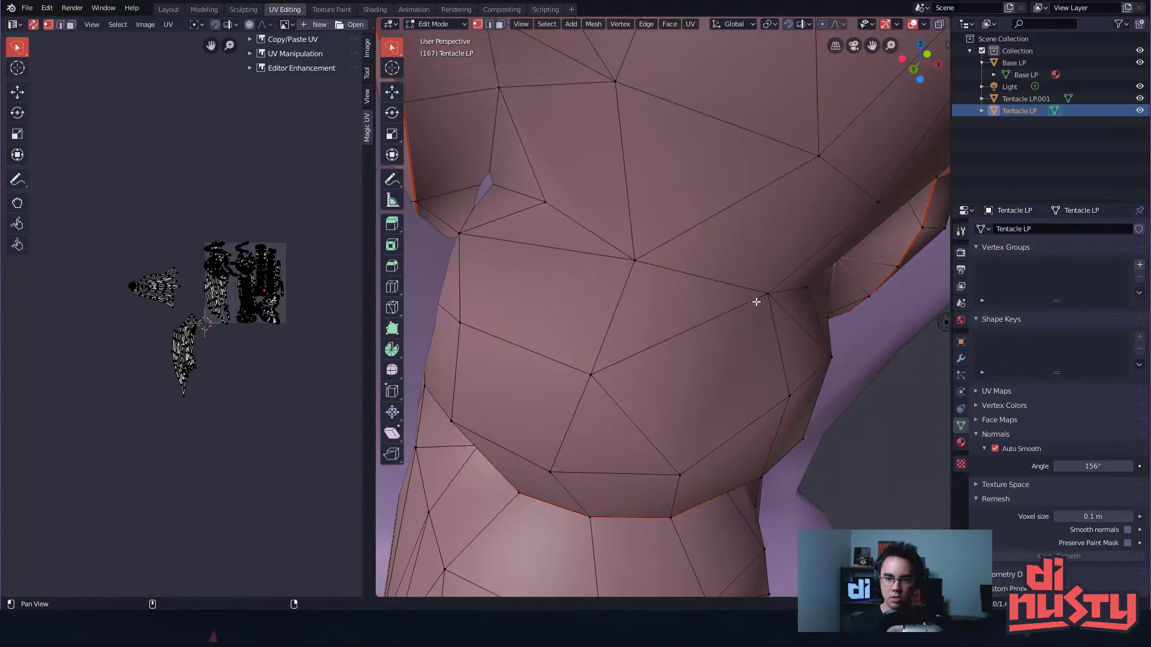
pyautogui.moveTo(523, 196); pyautogui.dragTo(901, 372, button='middle')
pyautogui.press('g')
pyautogui.click(653, 227)
pyautogui.press('g')
pyautogui.click(653, 219)
pyautogui.press('g')
pyautogui.click(647, 300)
pyautogui.click(901, 371)
# - Examine the linked tentacle faces tucked under the base's shell and their island in the UV layout
pyautogui.scroll(6, 863, 360)
pyautogui.scroll(-7, 863, 360)
pyautogui.moveTo(797, 342); pyautogui.dragTo(687, 318, button='middle')
pyautogui.press('3')
pyautogui.press('l')
pyautogui.keyDown('ctrl'); pyautogui.moveTo(225, 287); pyautogui.dragTo(3, 293, button='middle'); pyautogui.keyUp('ctrl')
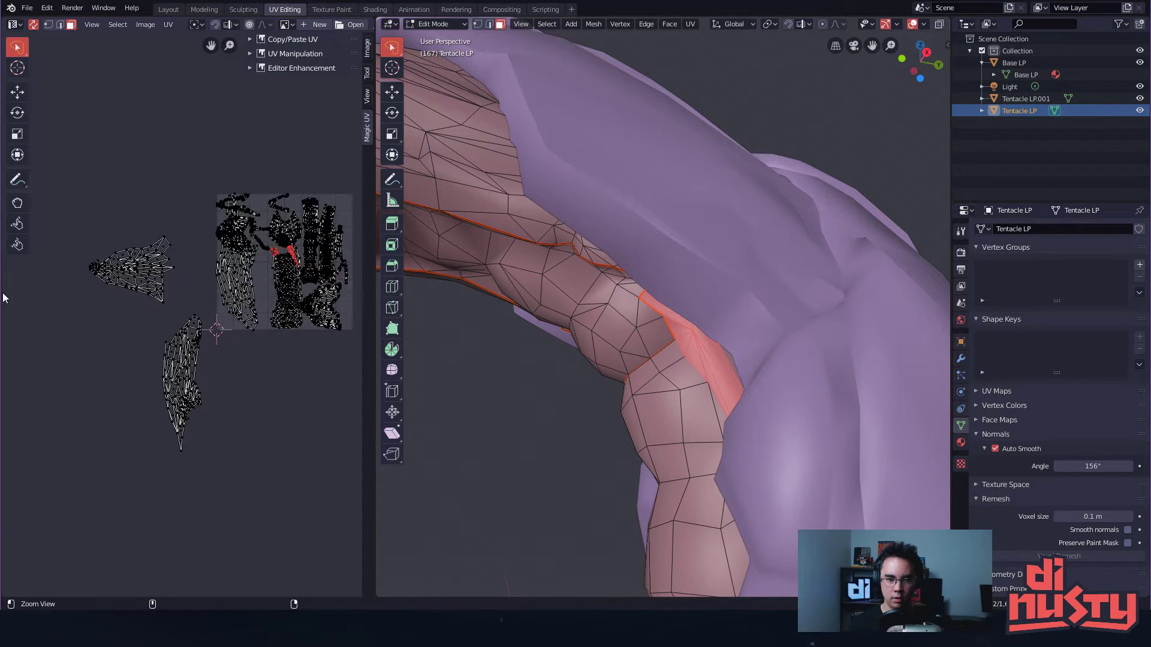
pyautogui.hotkey('alt', 'a')
pyautogui.scroll(-2, 228, 344)
pyautogui.moveTo(229, 344); pyautogui.dragTo(189, 320, button='middle')
pyautogui.scroll(-4, 659, 364)
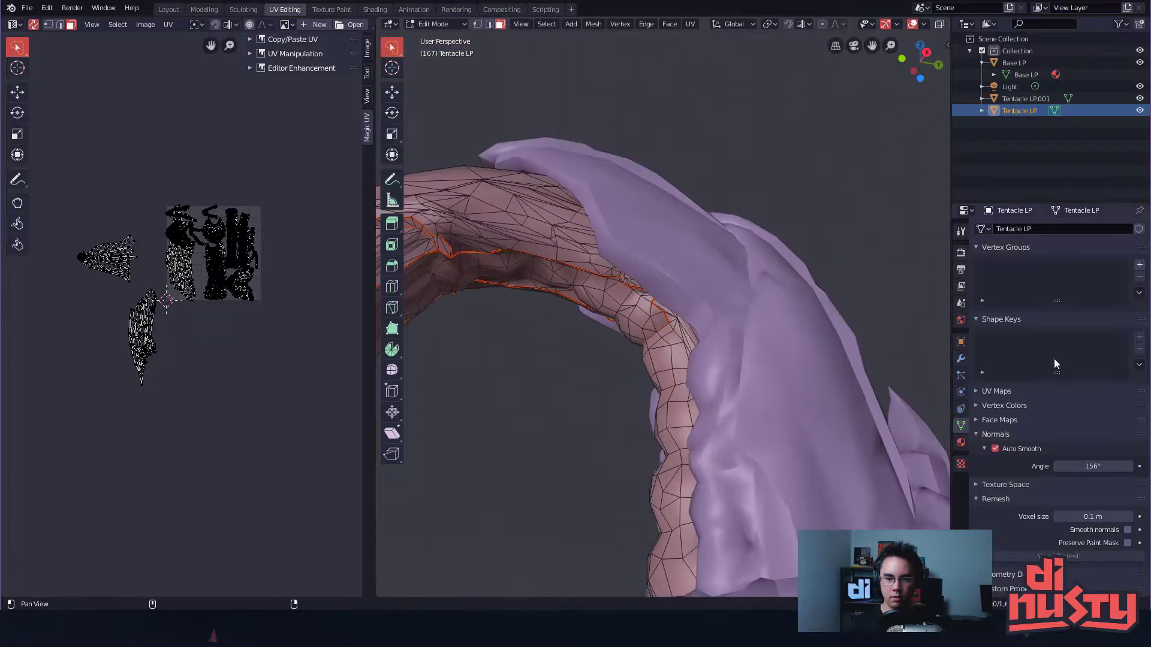
pyautogui.moveTo(779, 337); pyautogui.dragTo(819, 270, button='middle')
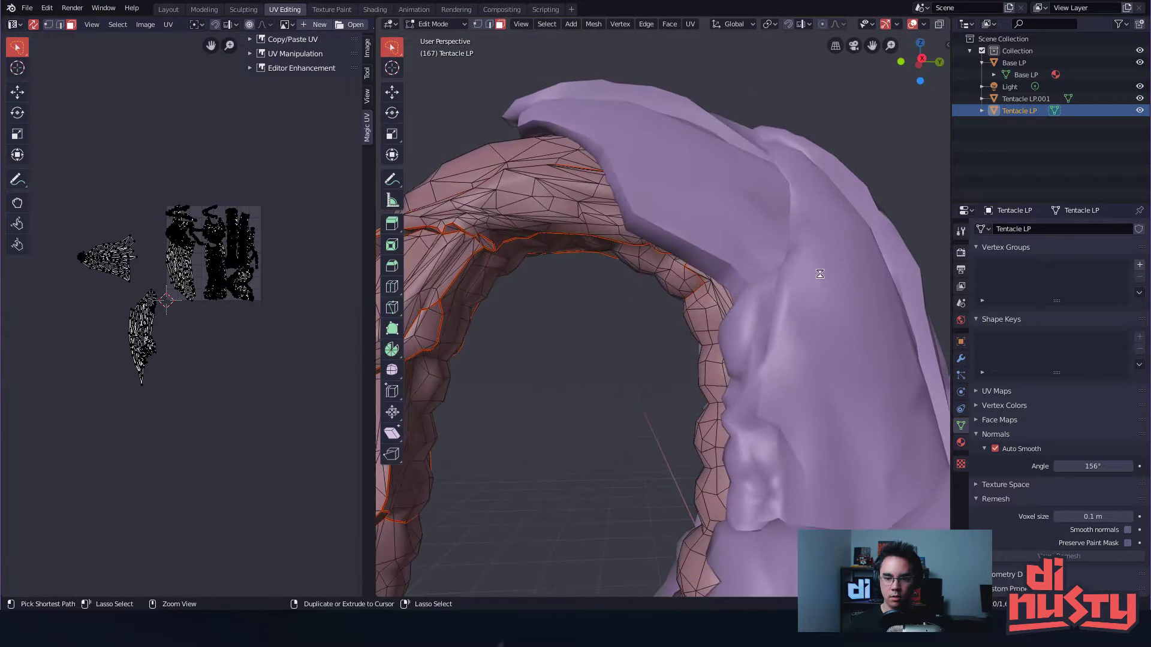
# - Save the file, return to Object Mode and select Tentacle LP together with Base LP
pyautogui.hotkey('ctrl', 's')
pyautogui.scroll(-4, 704, 275)
pyautogui.scroll(-2, 705, 275)
pyautogui.moveTo(704, 274); pyautogui.dragTo(779, 297, button='middle')
pyautogui.press('Tab')
pyautogui.hotkey('alt', 'a')
pyautogui.click(714, 289)
pyautogui.keyDown('shift'); pyautogui.click(642, 284); pyautogui.keyUp('shift')
pyautogui.moveTo(647, 288); pyautogui.dragTo(713, 235, button='middle')
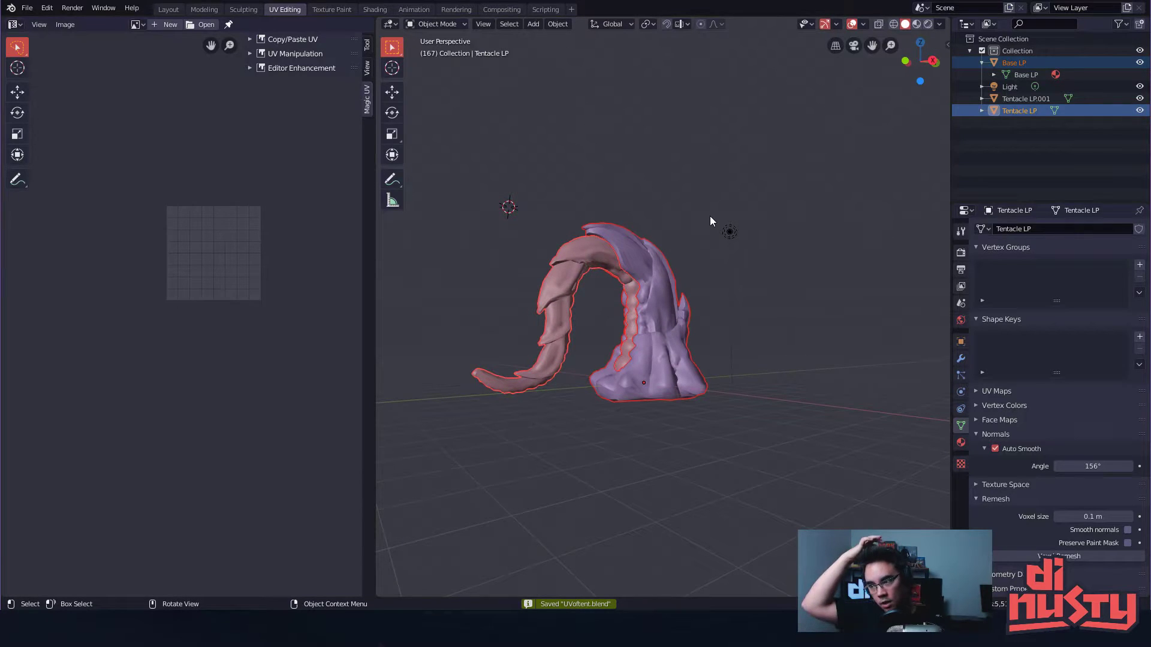
pyautogui.moveTo(710, 221); pyautogui.dragTo(811, 223, button='middle')
# - Edit both meshes together, select all their UVs and equalize the islands with Average Islands Scale
pyautogui.press('Tab')
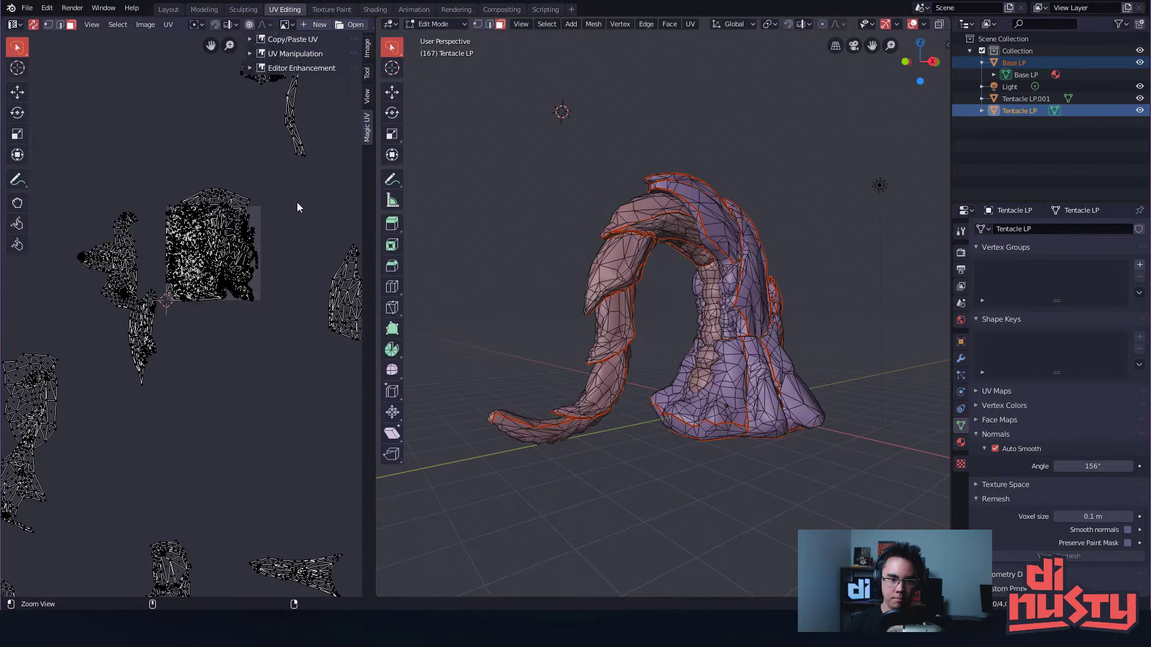
pyautogui.scroll(-5, 240, 202)
pyautogui.press('a')
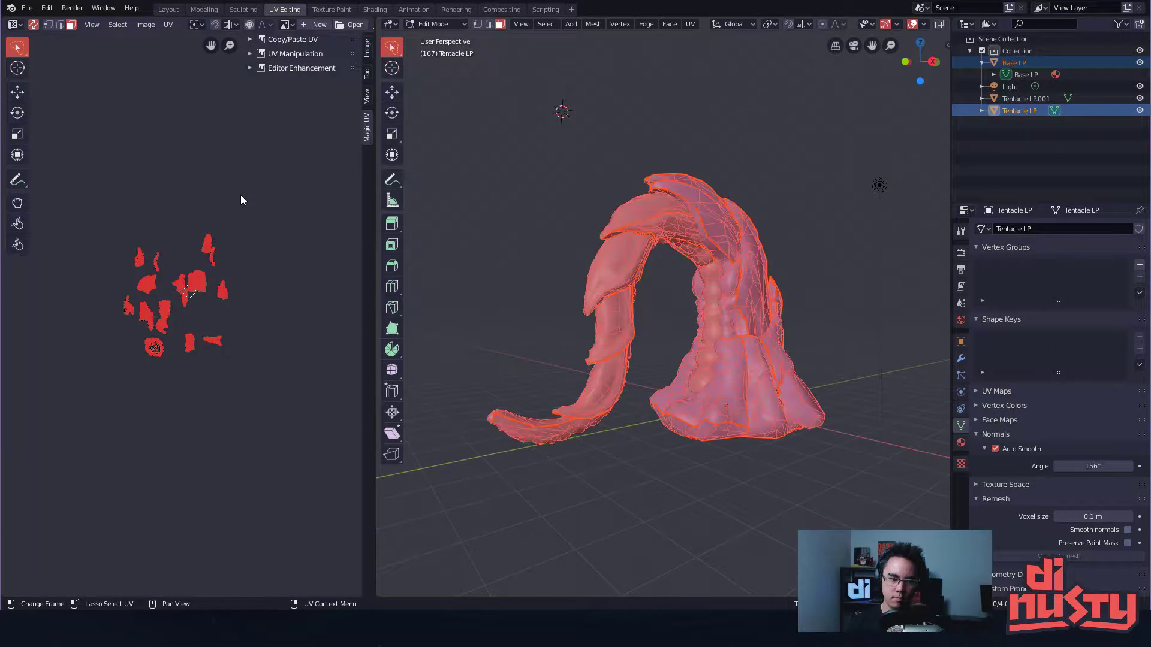
pyautogui.click(119, 25)
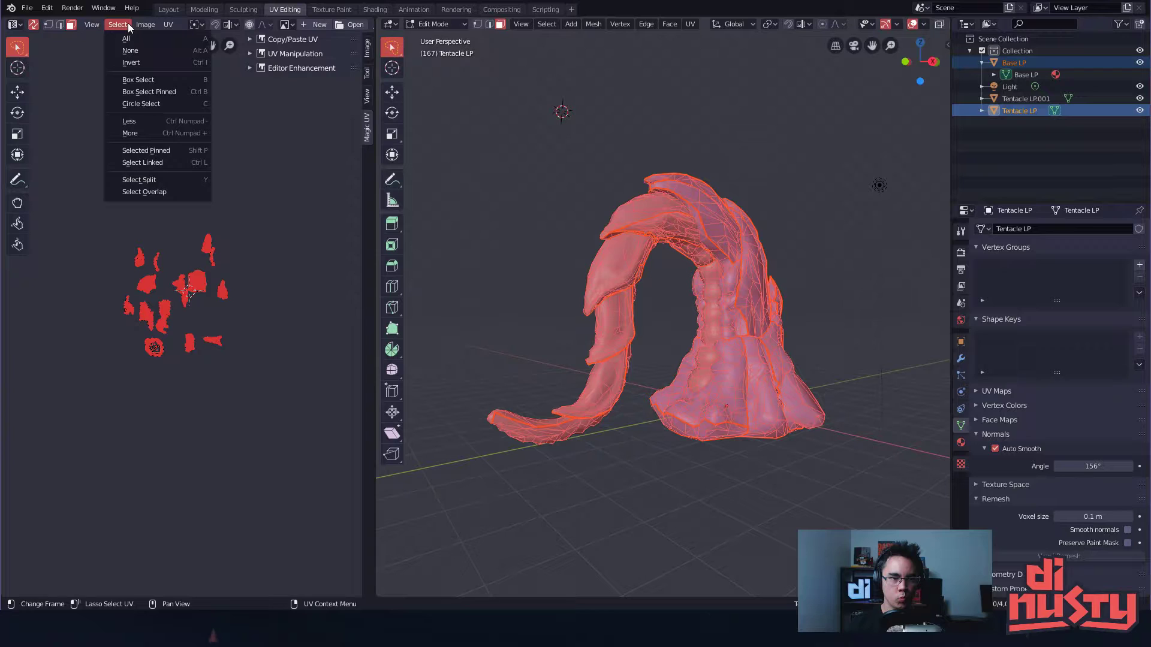
pyautogui.click(250, 68)
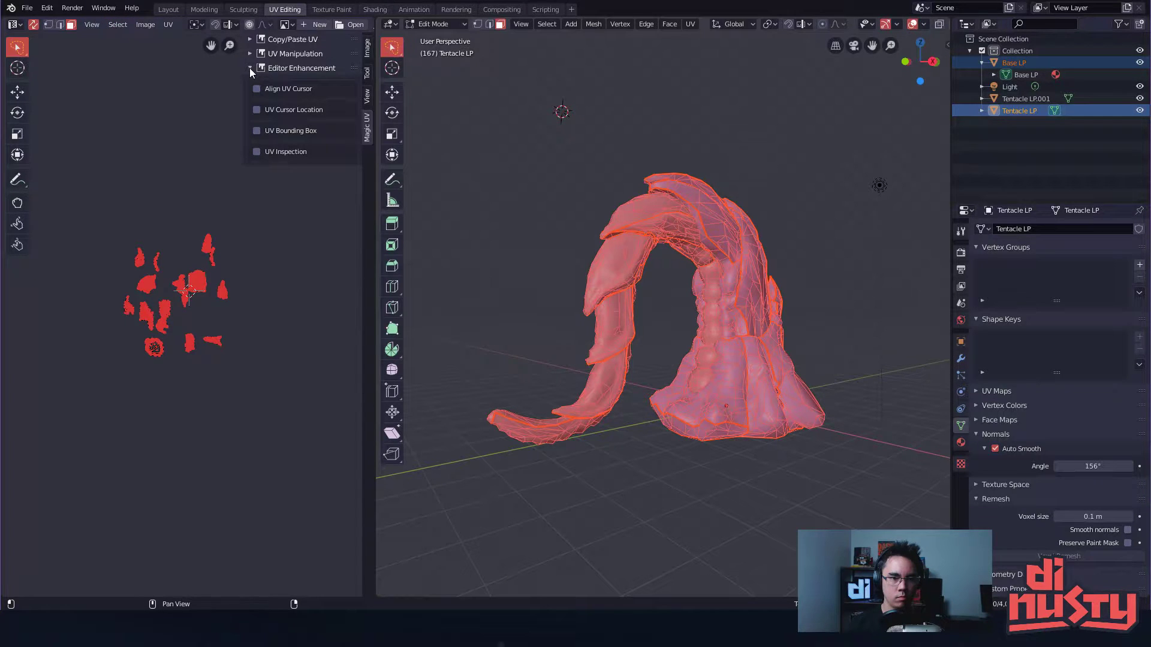
pyautogui.click(250, 68)
pyautogui.click(142, 26)
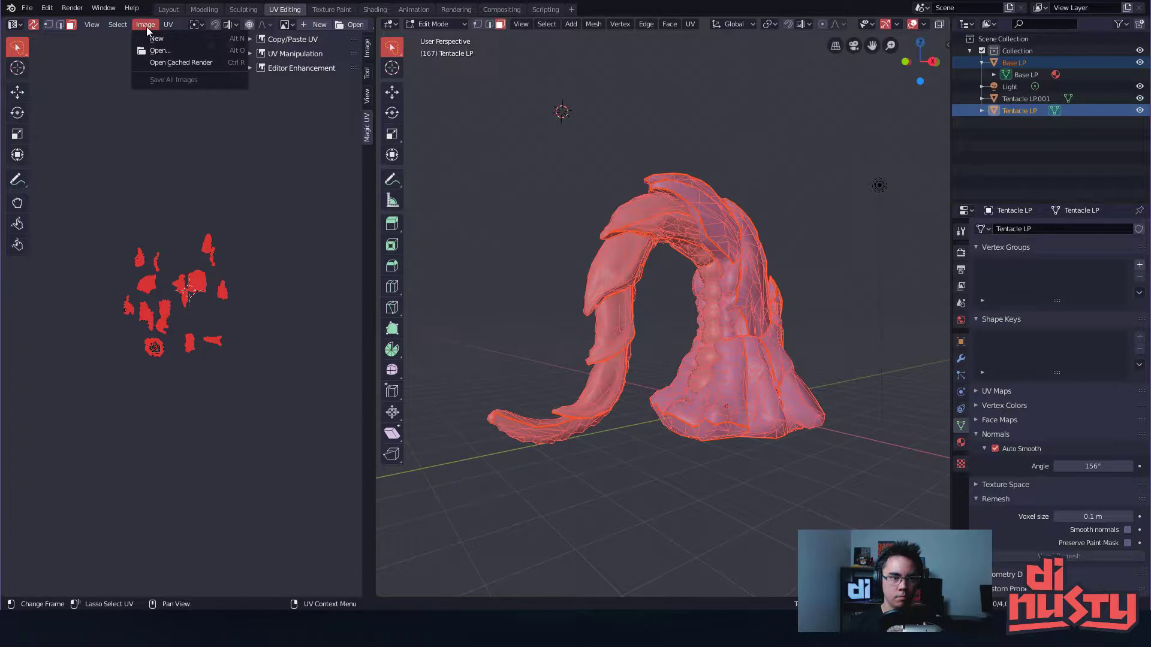
pyautogui.moveTo(166, 28)
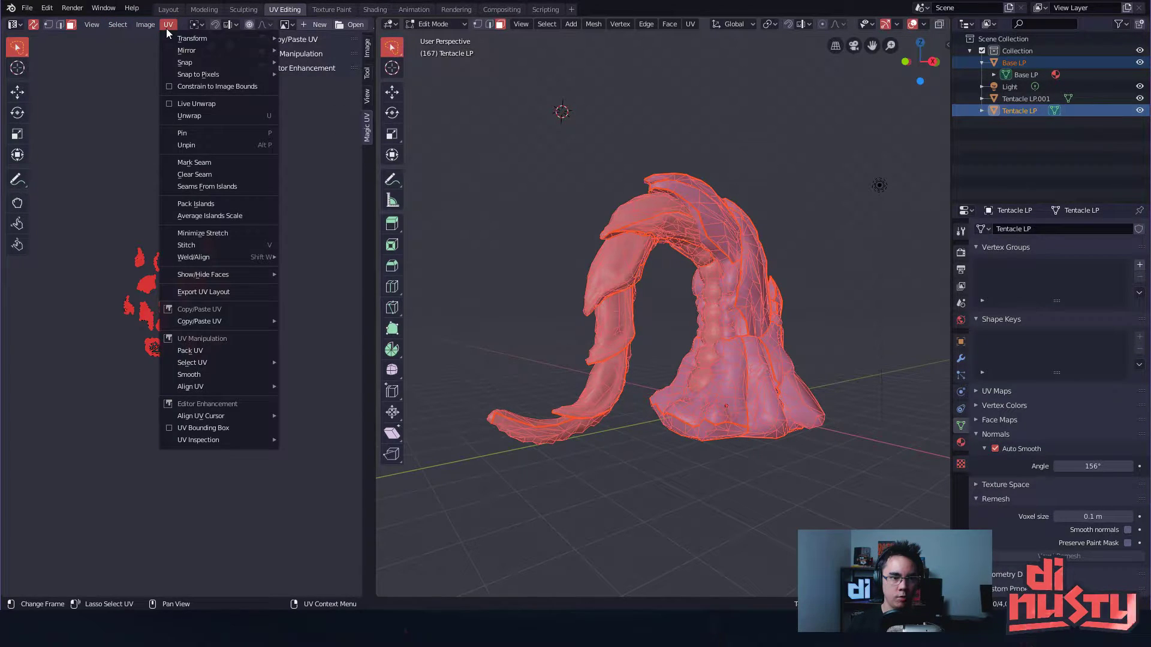
pyautogui.click(254, 214)
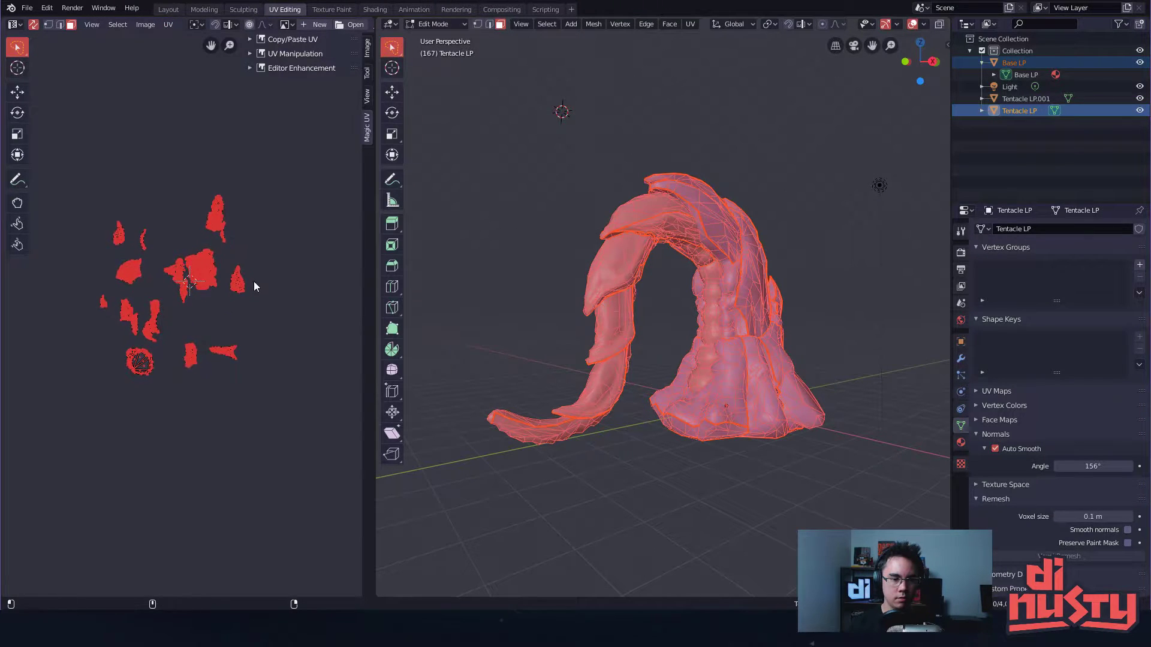
# - Move the UV island of the base's bottom cap away from the other islands
pyautogui.keyDown('ctrl'); pyautogui.moveTo(254, 289); pyautogui.dragTo(324, 323, button='middle'); pyautogui.keyUp('ctrl')
pyautogui.moveTo(120, 447)
pyautogui.mouseDown(button='middle')
pyautogui.moveTo(127, 336)
pyautogui.moveTo(153, 296)
pyautogui.mouseUp(button='middle')
pyautogui.moveTo(120, 319); pyautogui.dragTo(192, 332)
pyautogui.press('g')
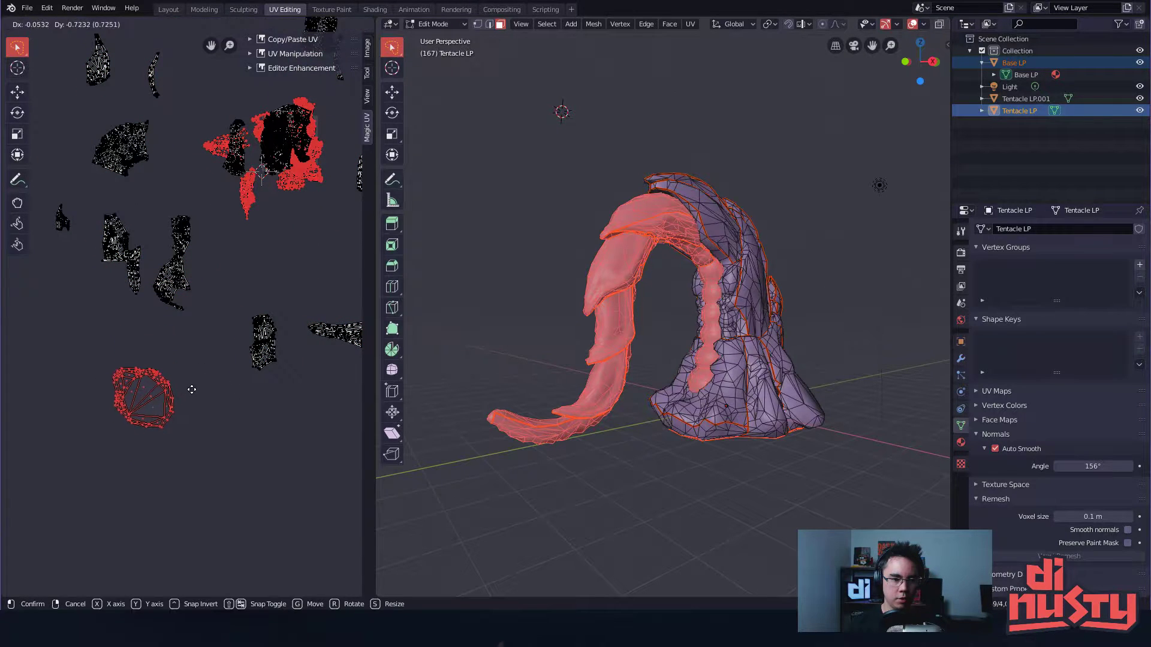
pyautogui.click(152, 430)
pyautogui.moveTo(647, 336); pyautogui.dragTo(632, 380, button='middle')
pyautogui.keyDown('ctrl'); pyautogui.moveTo(279, 236); pyautogui.dragTo(274, 289, button='middle'); pyautogui.keyUp('ctrl')
pyautogui.moveTo(274, 289); pyautogui.dragTo(237, 345, button='middle')
# - Select all UV islands except the base's bottom cap and pack them with Pack Islands
pyautogui.hotkey('alt', 'a')
pyautogui.moveTo(100, 94)
pyautogui.mouseDown()
pyautogui.moveTo(34, 271)
pyautogui.moveTo(308, 463)
pyautogui.moveTo(314, 87)
pyautogui.mouseUp()
pyautogui.click(144, 25)
pyautogui.moveTo(126, 29)
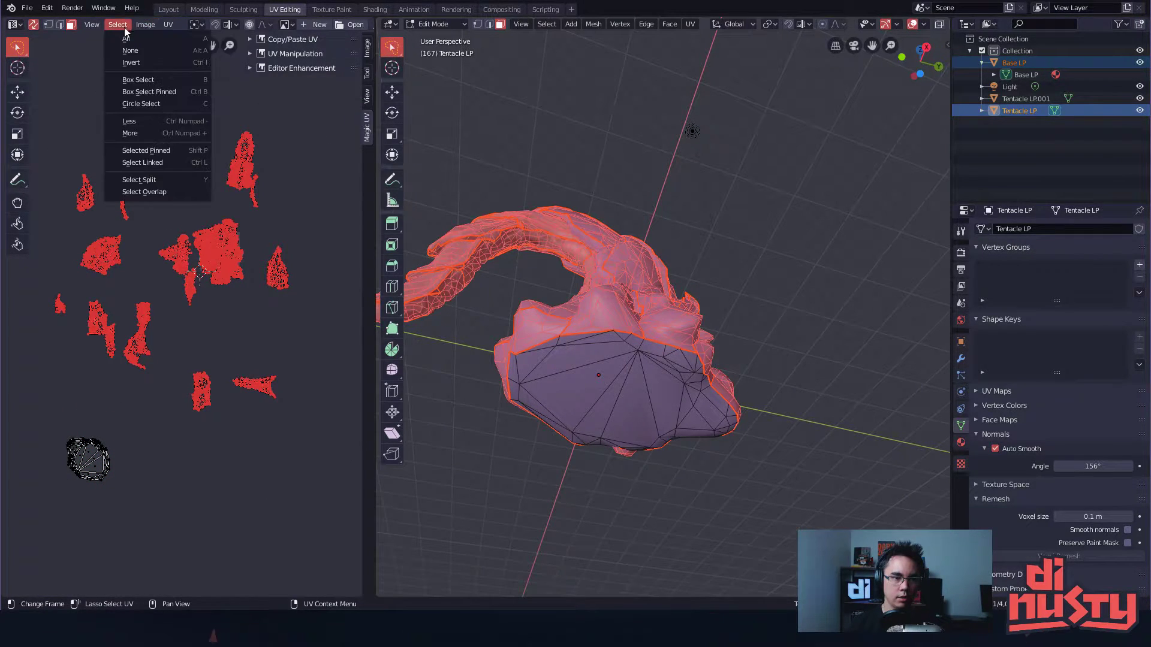
pyautogui.click(172, 31)
pyautogui.hotkey('ctrl', 'z')
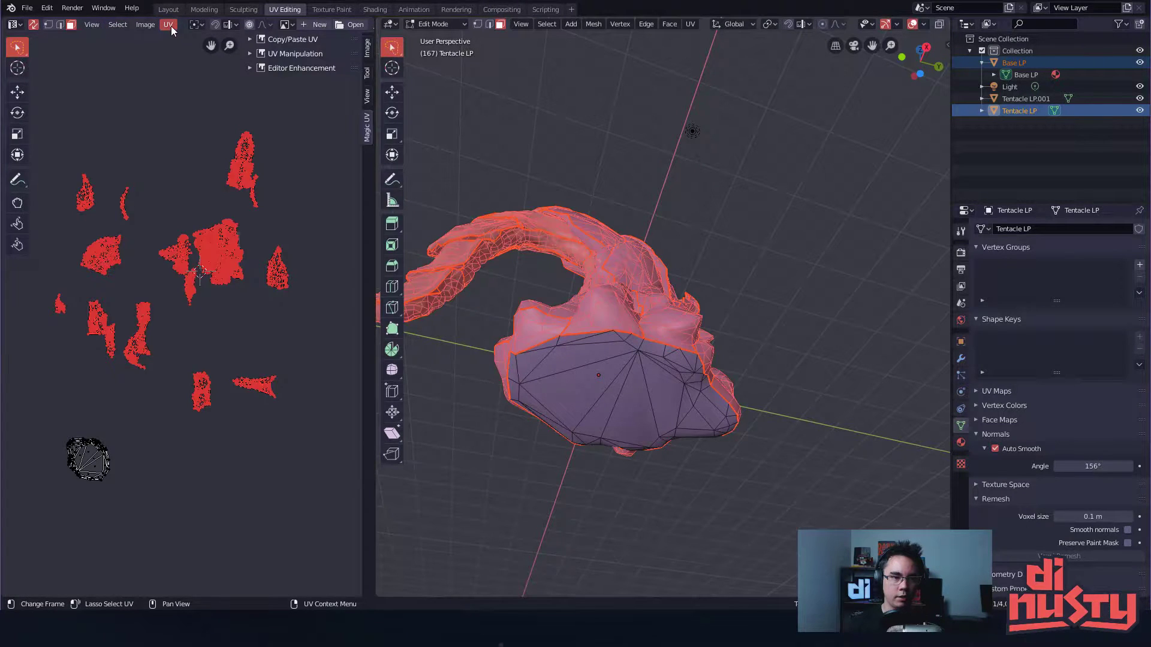
pyautogui.click(171, 27)
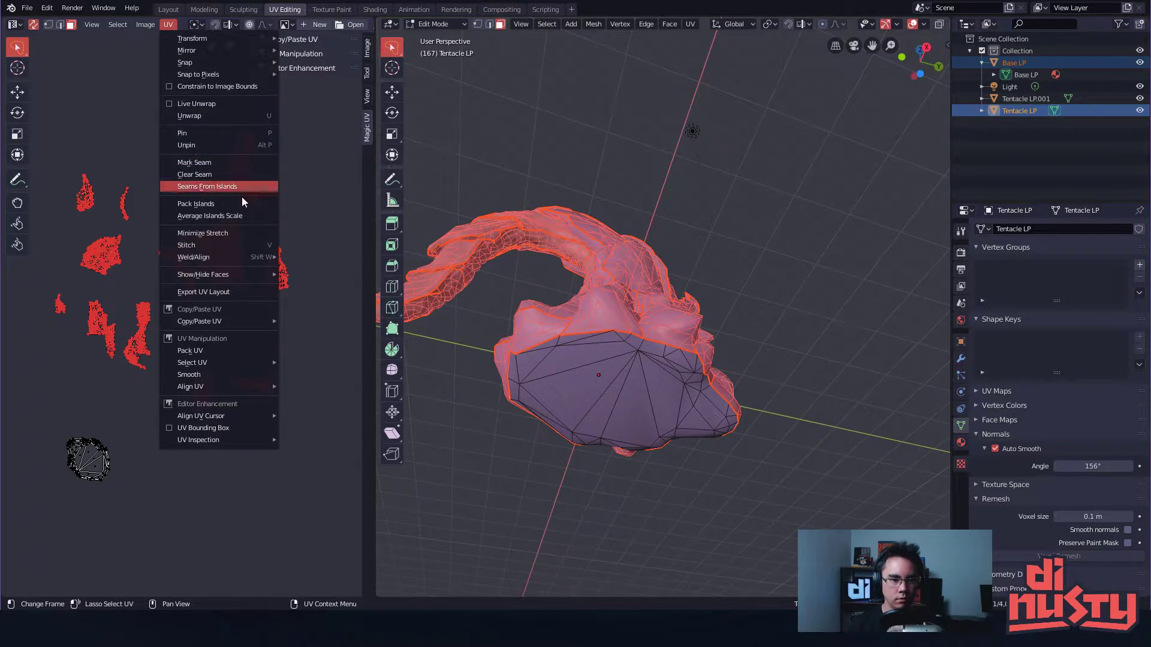
pyautogui.click(244, 204)
pyautogui.click(269, 236)
# - Select the bottom cap's UV island and move it over to the packed layout
pyautogui.scroll(2, 327, 258)
pyautogui.moveTo(318, 258); pyautogui.dragTo(215, 279, button='middle')
pyautogui.press('l')
pyautogui.press('g')
pyautogui.click(294, 115)
pyautogui.moveTo(294, 116); pyautogui.dragTo(326, 141, button='middle')
pyautogui.moveTo(326, 140); pyautogui.dragTo(255, 273, button='middle')
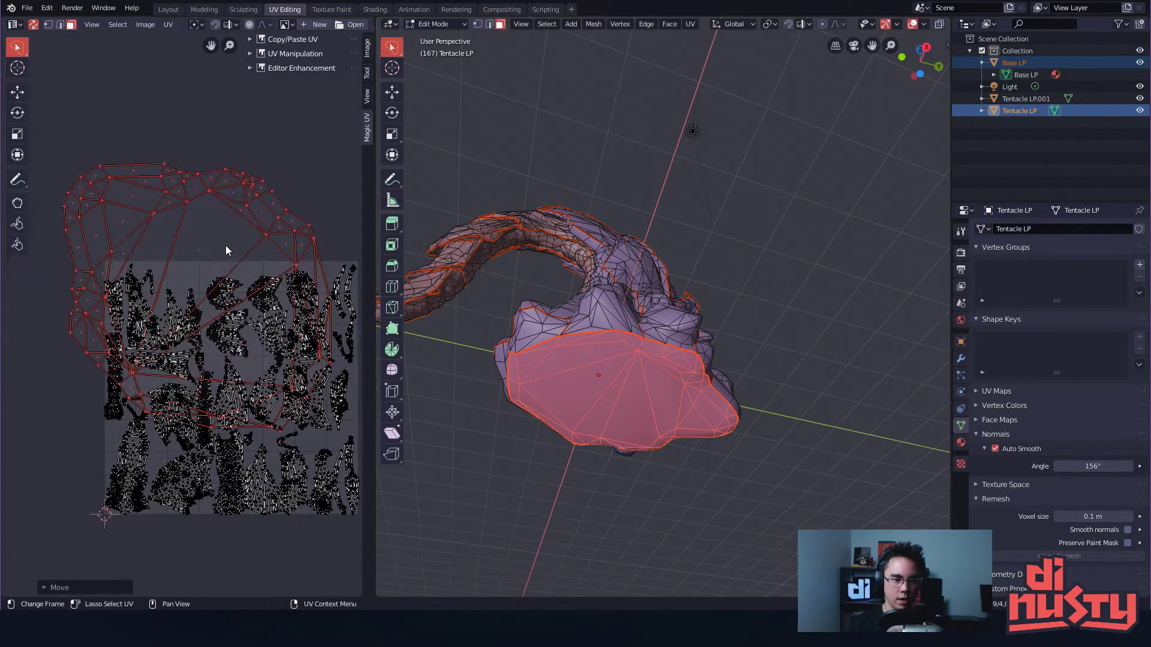
pyautogui.press('s')
pyautogui.click(214, 273)
pyautogui.hotkey('ctrl', 'z')
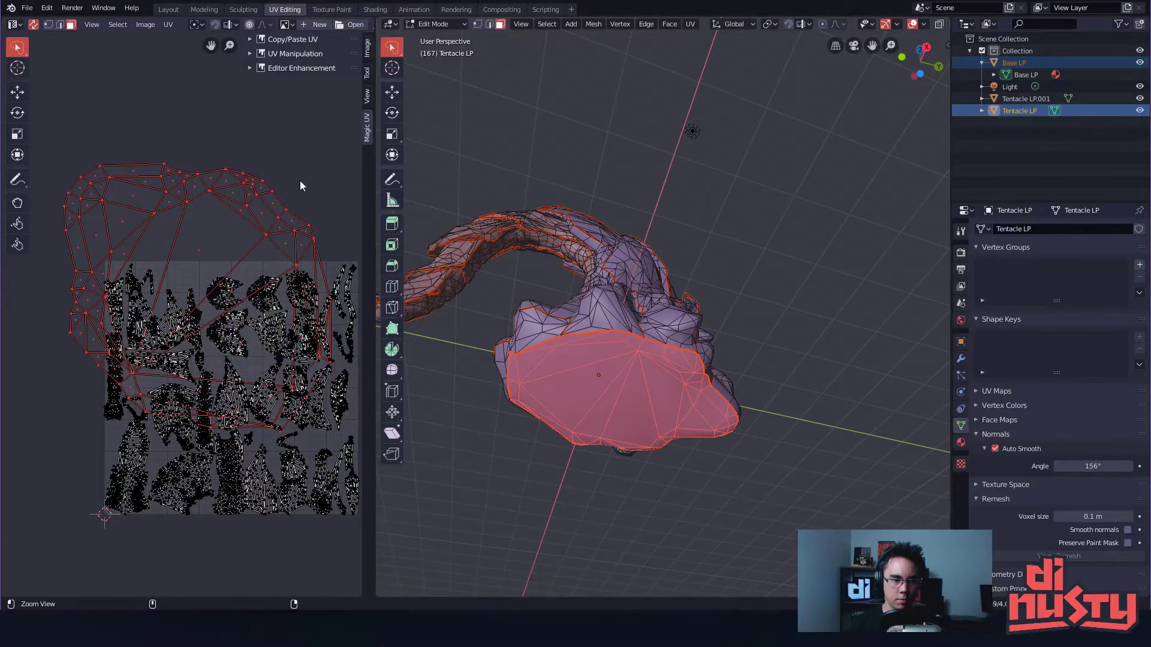
# - Scale down and rotate the bottom cap's UV island, fit it into a gap along the layout's upper edge, and deselect it
pyautogui.keyDown('ctrl'); pyautogui.moveTo(303, 178); pyautogui.dragTo(307, 160, button='middle'); pyautogui.keyUp('ctrl')
pyautogui.press('s')
pyautogui.click(206, 258)
pyautogui.keyDown('ctrl'); pyautogui.moveTo(222, 243); pyautogui.dragTo(336, 264, button='middle'); pyautogui.keyUp('ctrl')
pyautogui.moveTo(261, 213); pyautogui.dragTo(248, 244, button='middle')
pyautogui.press('s')
pyautogui.press('r')
pyautogui.click(233, 202)
pyautogui.press('g')
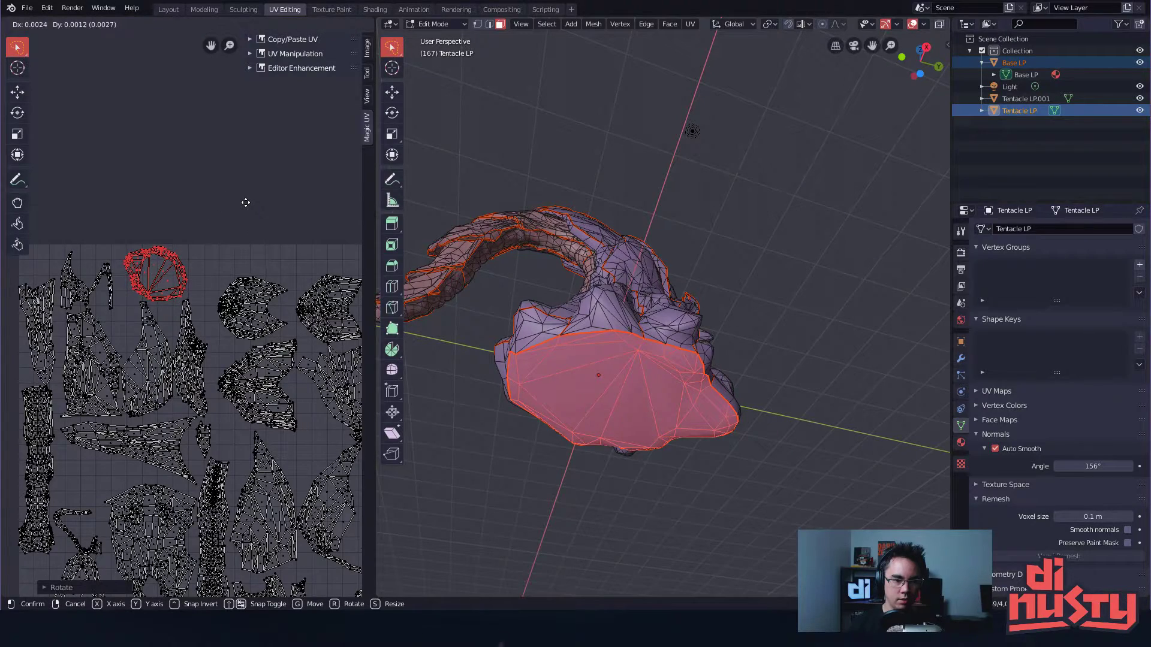
pyautogui.click(246, 203)
pyautogui.click(219, 179)
pyautogui.keyDown('ctrl'); pyautogui.moveTo(288, 174); pyautogui.dragTo(264, 218, button='middle'); pyautogui.keyUp('ctrl')
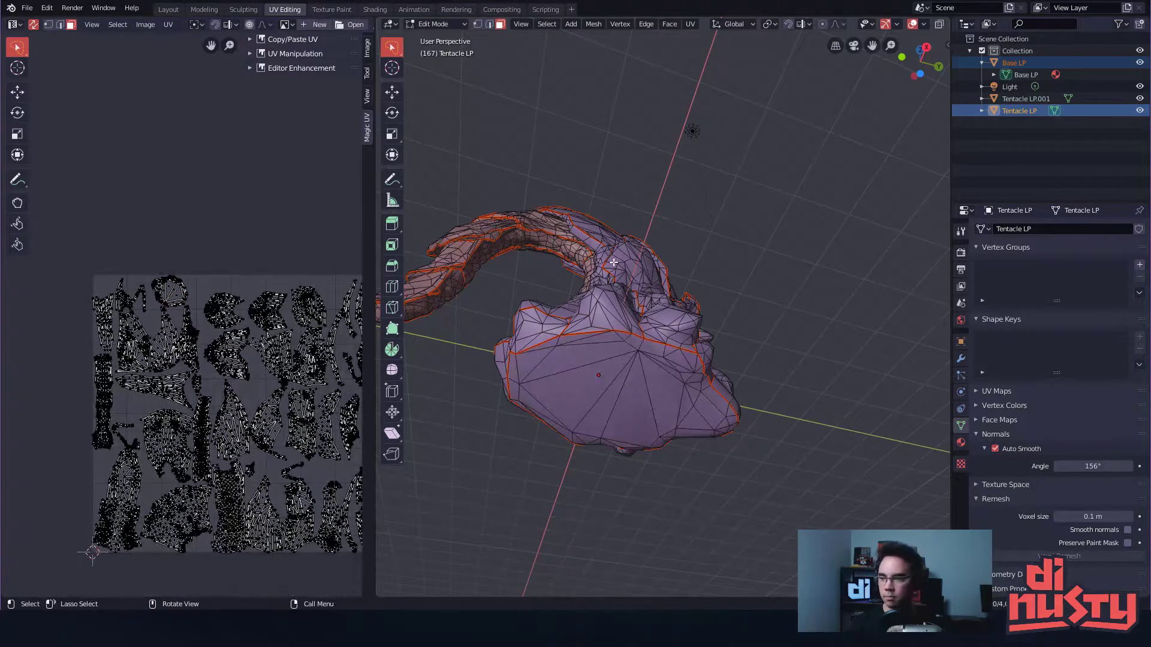
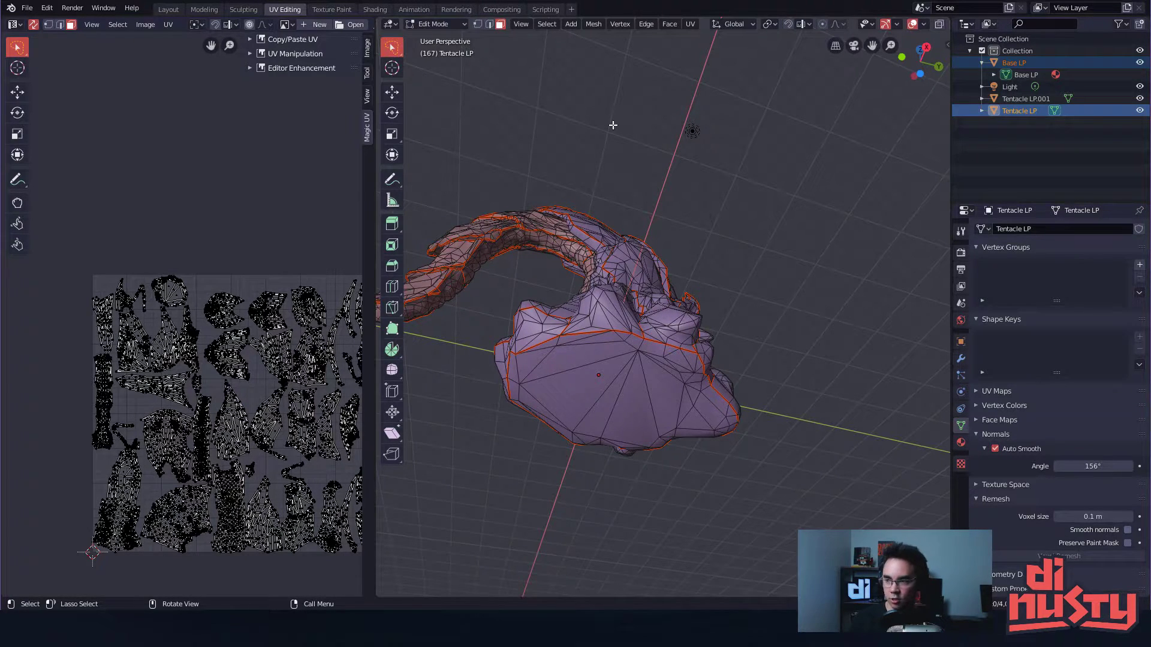
# - Return to Object Mode and deselect all objects
pyautogui.scroll(1, 304, 411)
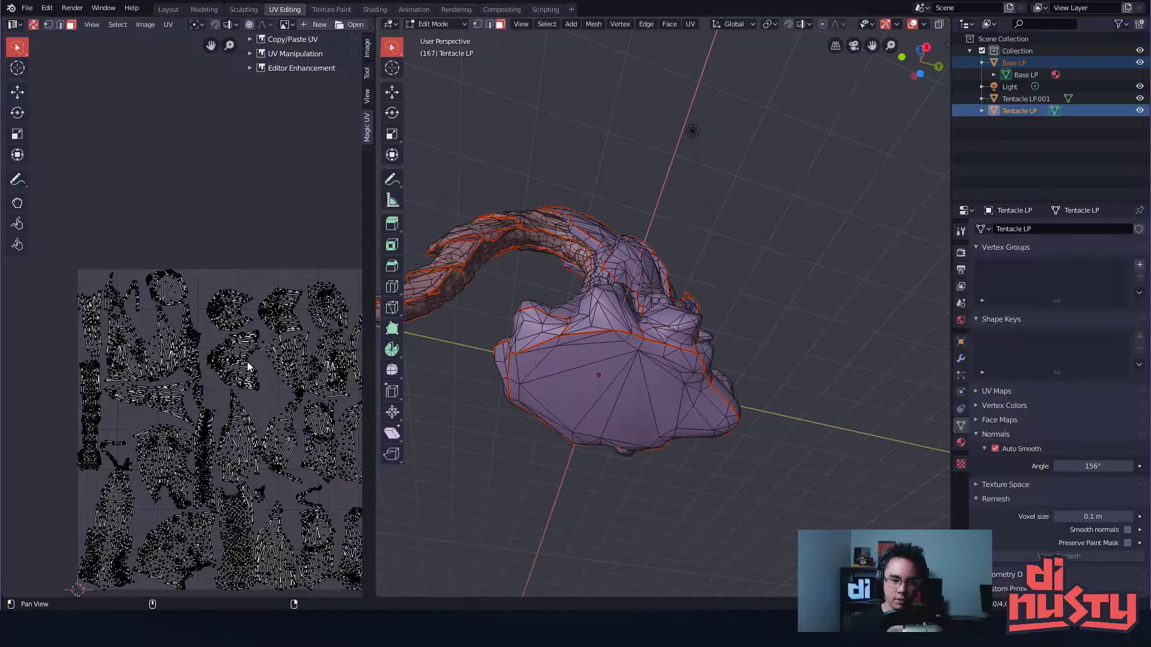
pyautogui.moveTo(522, 237); pyautogui.dragTo(644, 277, button='middle')
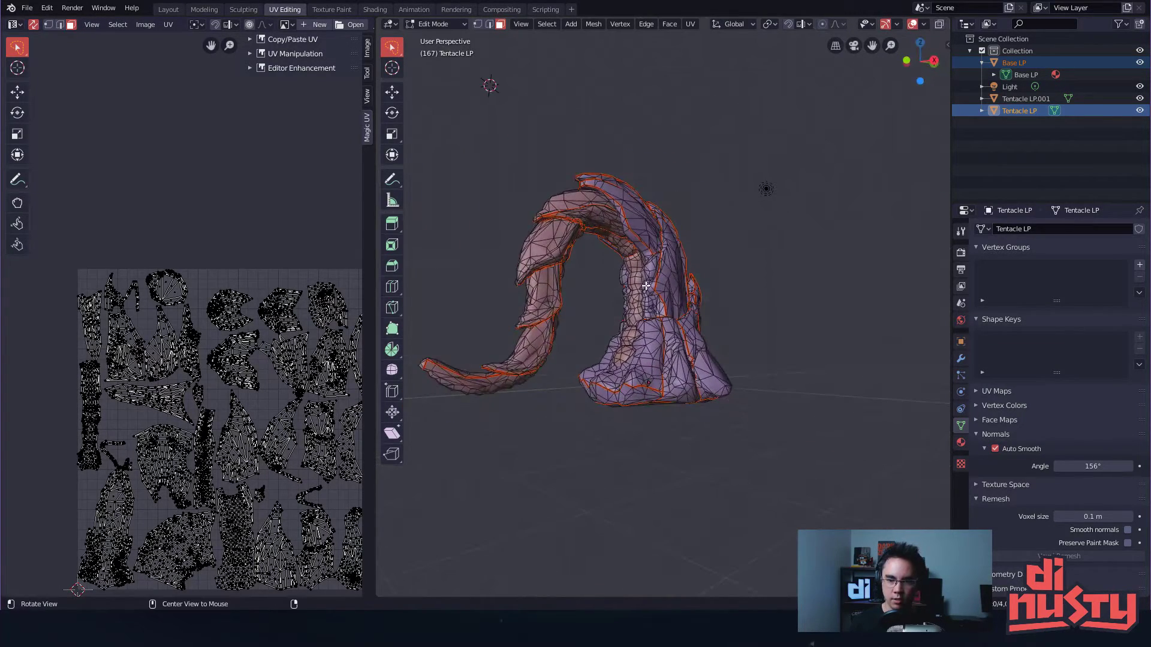
pyautogui.press('Tab')
pyautogui.click(767, 219)
pyautogui.moveTo(766, 219); pyautogui.dragTo(704, 256, button='middle')
pyautogui.click(681, 254)
pyautogui.moveTo(578, 226); pyautogui.dragTo(679, 242, button='middle')
pyautogui.click(680, 246)
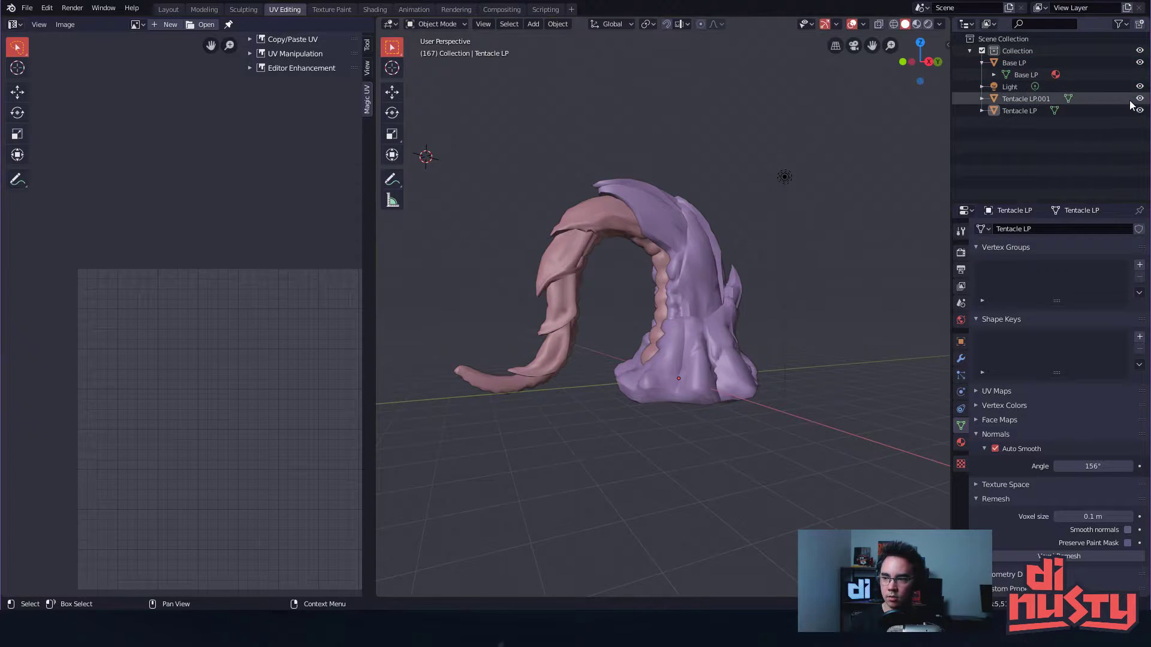
pyautogui.moveTo(749, 169)
pyautogui.keyDown('alt'); pyautogui.keyDown('shift'); pyautogui.mouseDown()
pyautogui.moveTo(735, 161)
pyautogui.moveTo(732, 181)
pyautogui.mouseUp(); pyautogui.keyUp('shift'); pyautogui.keyUp('alt')
pyautogui.moveTo(731, 182); pyautogui.dragTo(732, 174, button='middle')
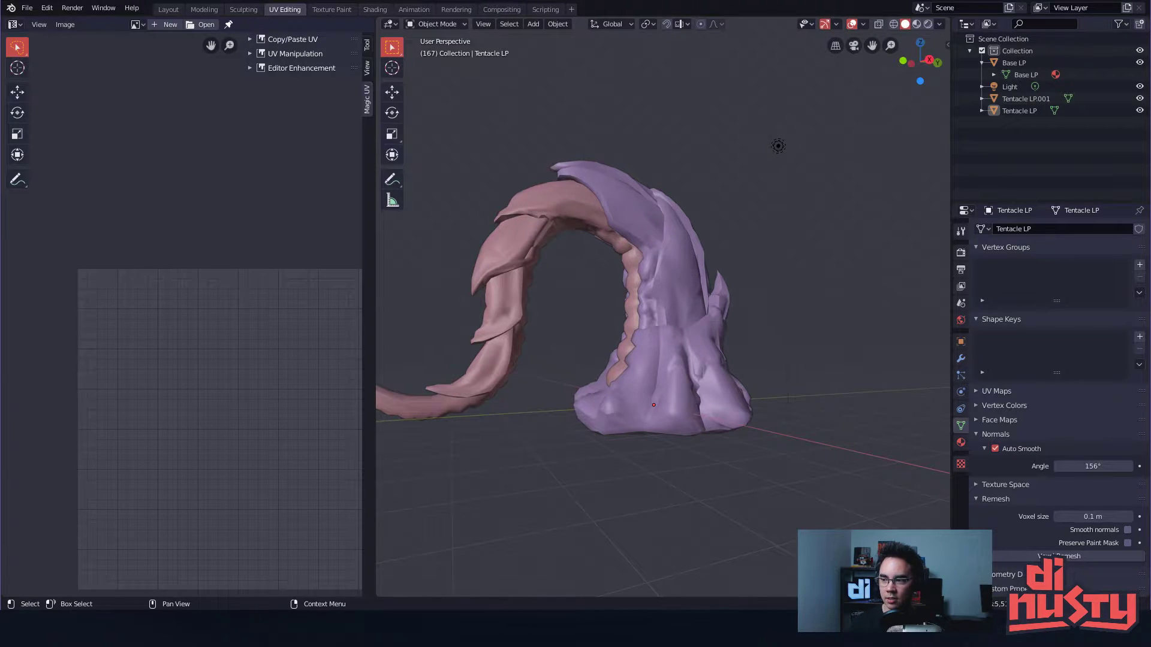
pyautogui.moveTo(863, 174); pyautogui.dragTo(732, 232, button='middle')
# - Select the Tentacle LP and Base LP objects together
pyautogui.click(681, 259)
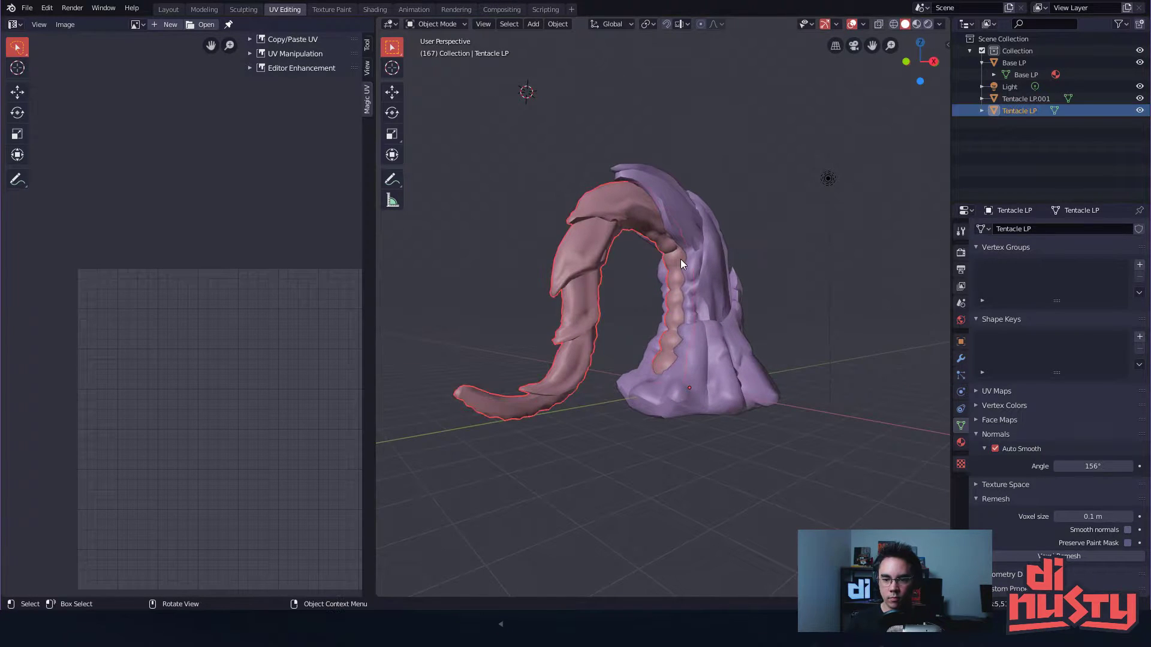
pyautogui.keyDown('shift'); pyautogui.click(723, 247); pyautogui.keyUp('shift')
pyautogui.moveTo(723, 247); pyautogui.dragTo(753, 229, button='middle')
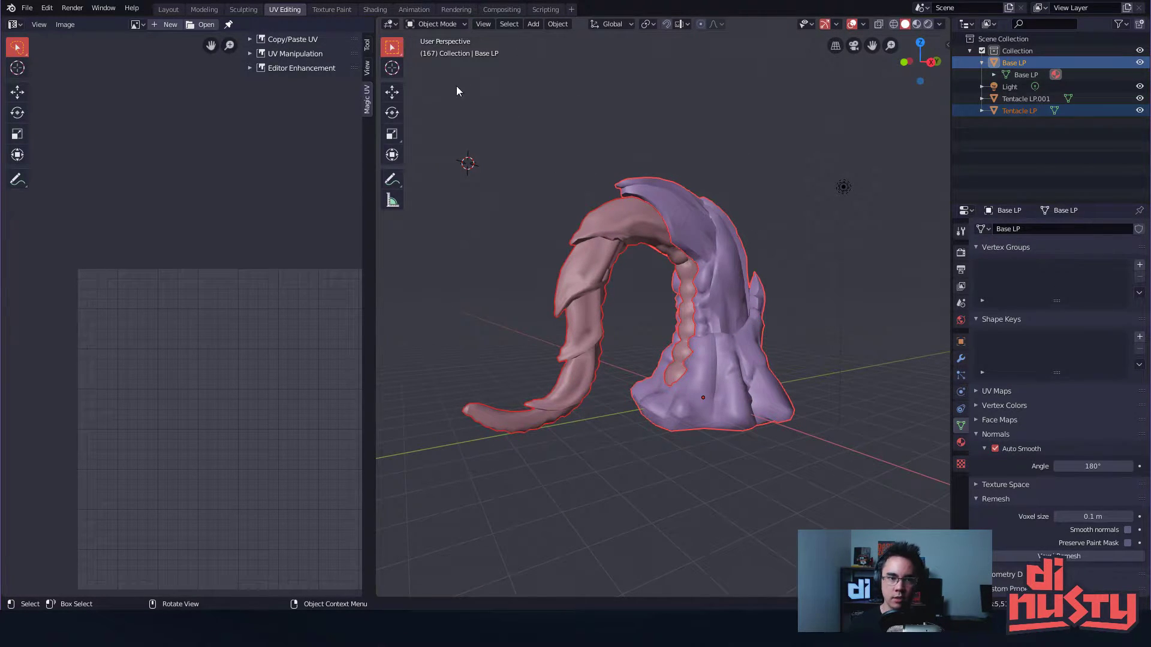
pyautogui.keyDown('shift'); pyautogui.moveTo(619, 129); pyautogui.dragTo(608, 105, button='middle'); pyautogui.keyUp('shift')
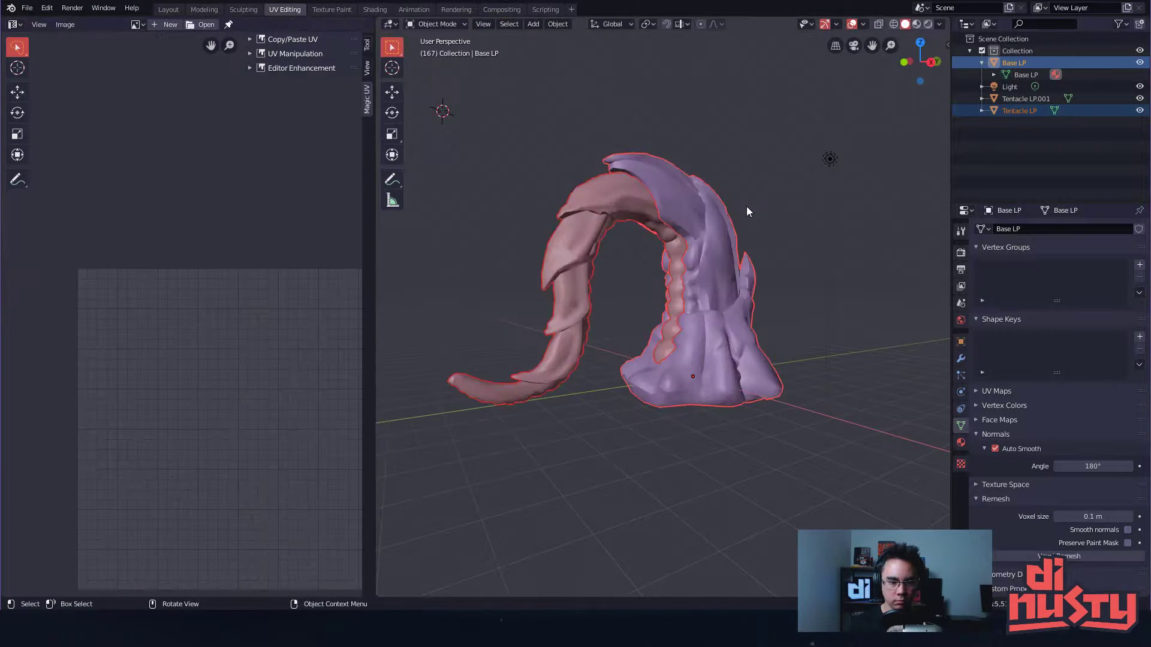
pyautogui.moveTo(746, 211); pyautogui.dragTo(807, 186, button='middle')
# - Select the Tentacle LP.001 object and collapse the Base LP entry in the outliner
pyautogui.click(1038, 101)
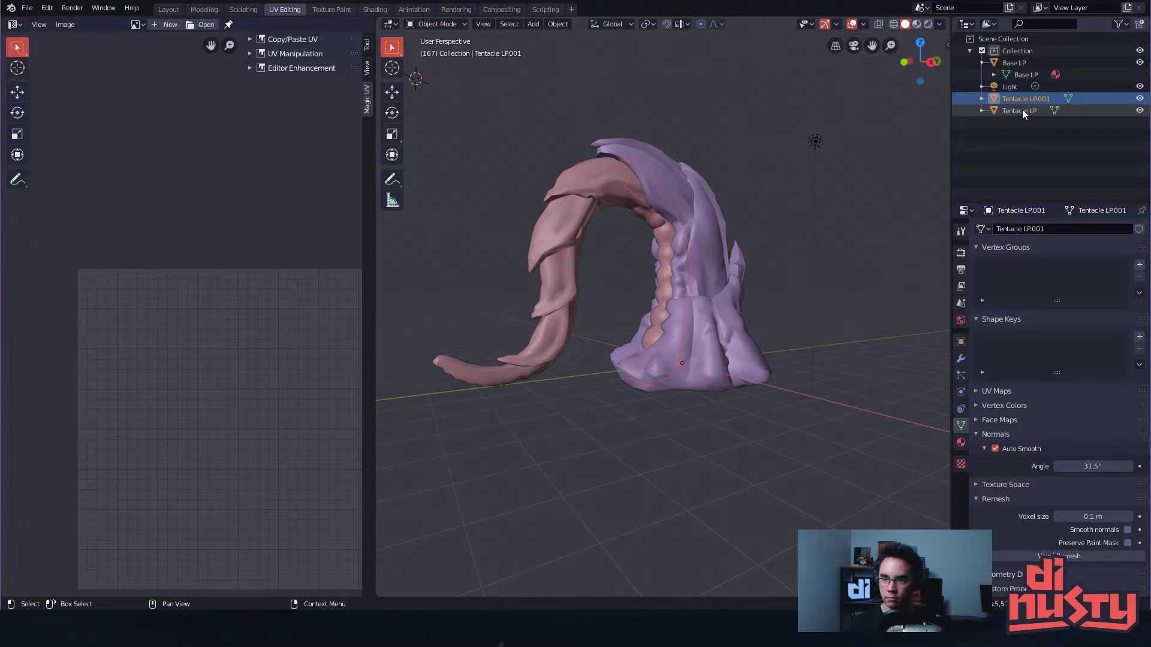
pyautogui.click(993, 75)
pyautogui.click(982, 63)
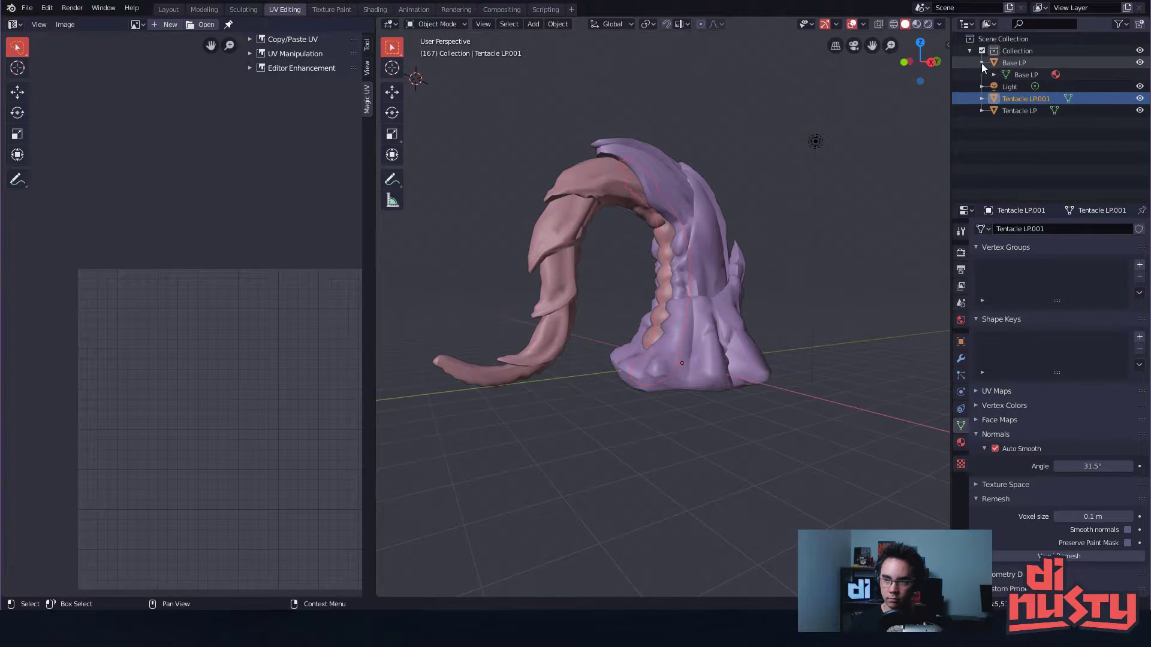
# - Select the Base LP and Tentacle LP objects together, leaving Tentacle LP.001 out of the selection
pyautogui.click(667, 205)
pyautogui.click(624, 188)
pyautogui.click(664, 193)
pyautogui.click(1023, 101)
pyautogui.click(1016, 64)
pyautogui.keyDown('ctrl'); pyautogui.click(1019, 97); pyautogui.keyUp('ctrl')
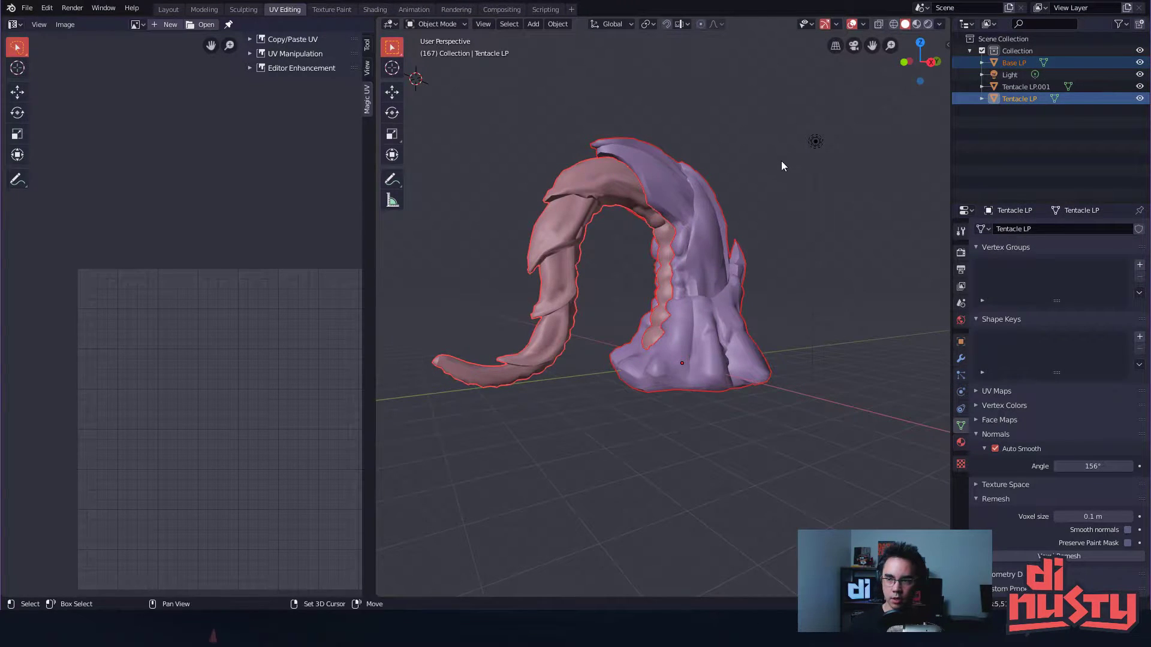
pyautogui.keyDown('shift'); pyautogui.moveTo(784, 164); pyautogui.dragTo(801, 163, button='middle'); pyautogui.keyUp('shift')
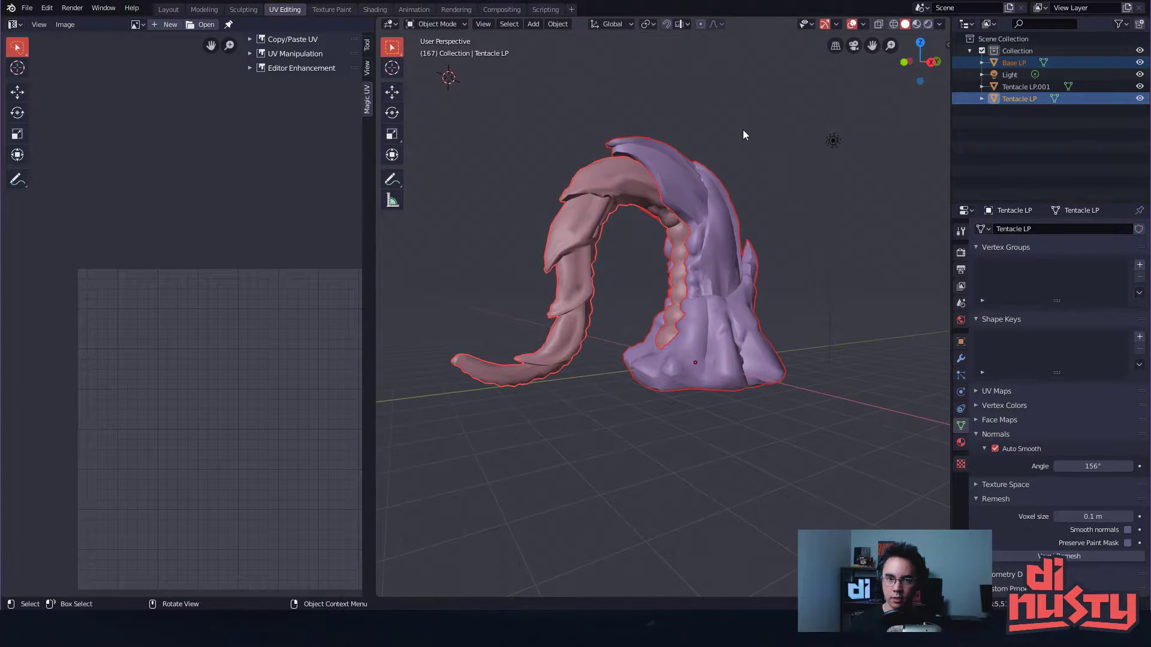
# - Export the models as a Wavefront OBJ, overwriting Tentacle UVLP.OBJ in the Blender Tests folder
pyautogui.click(36, 9)
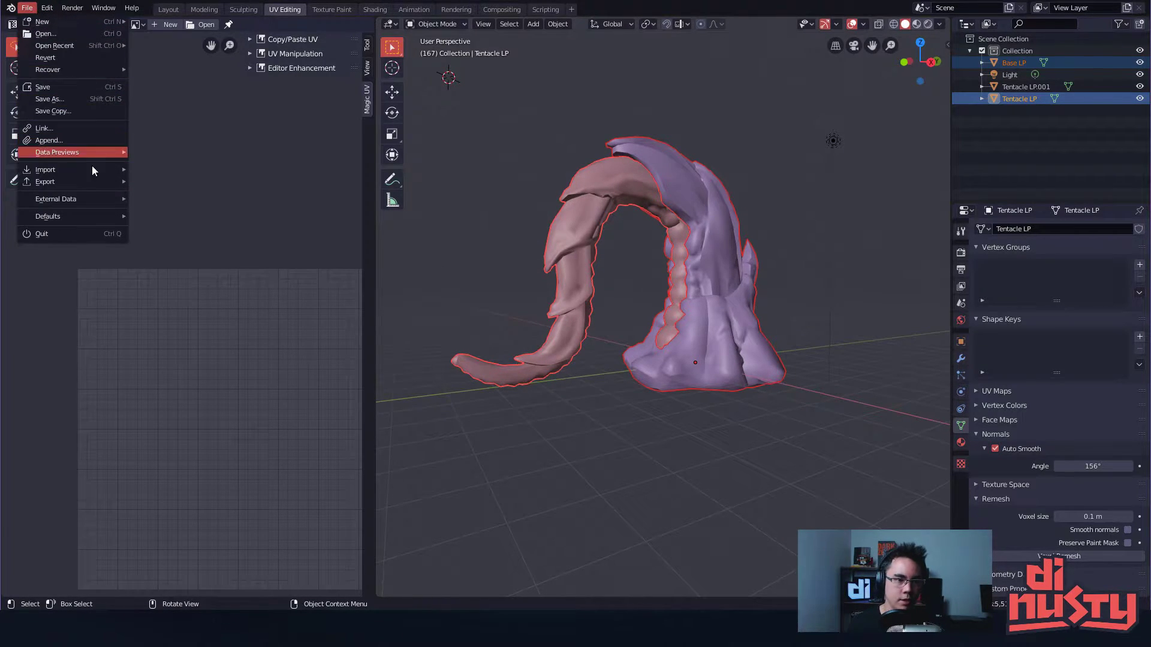
pyautogui.moveTo(90, 180)
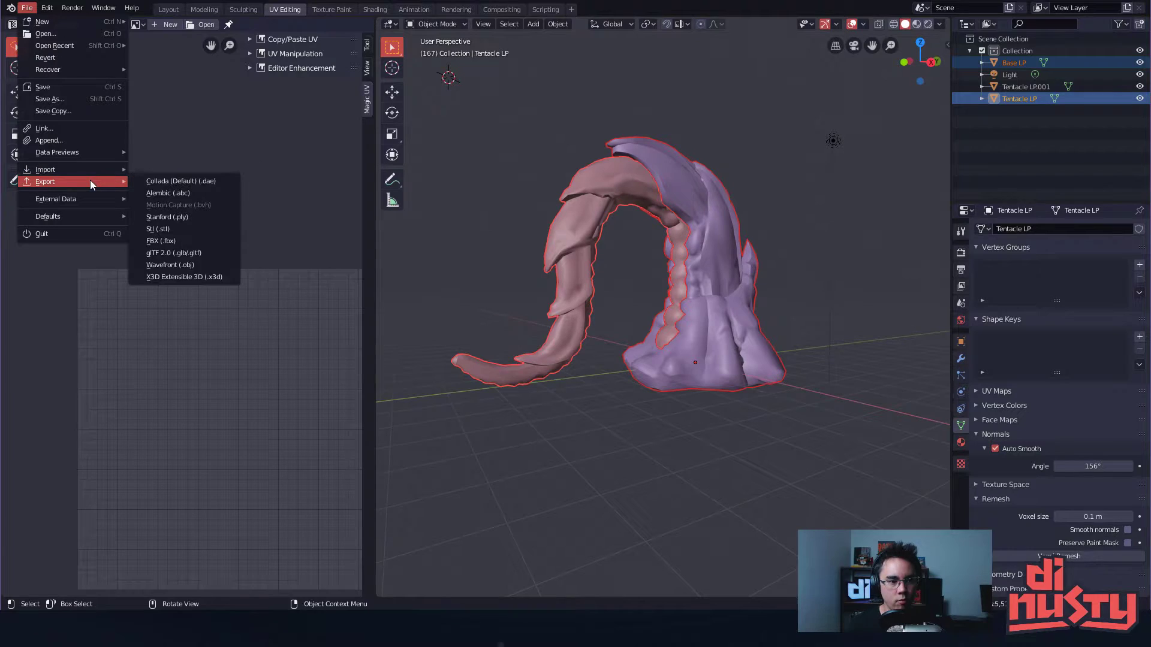
pyautogui.click(214, 265)
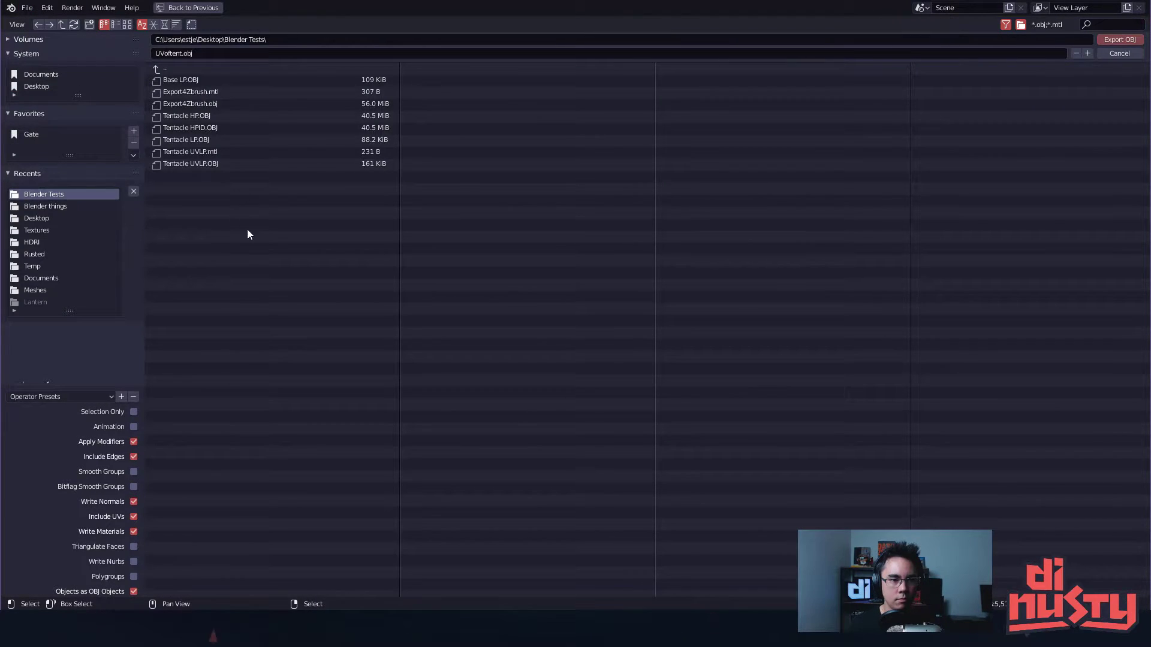
pyautogui.doubleClick(225, 168)
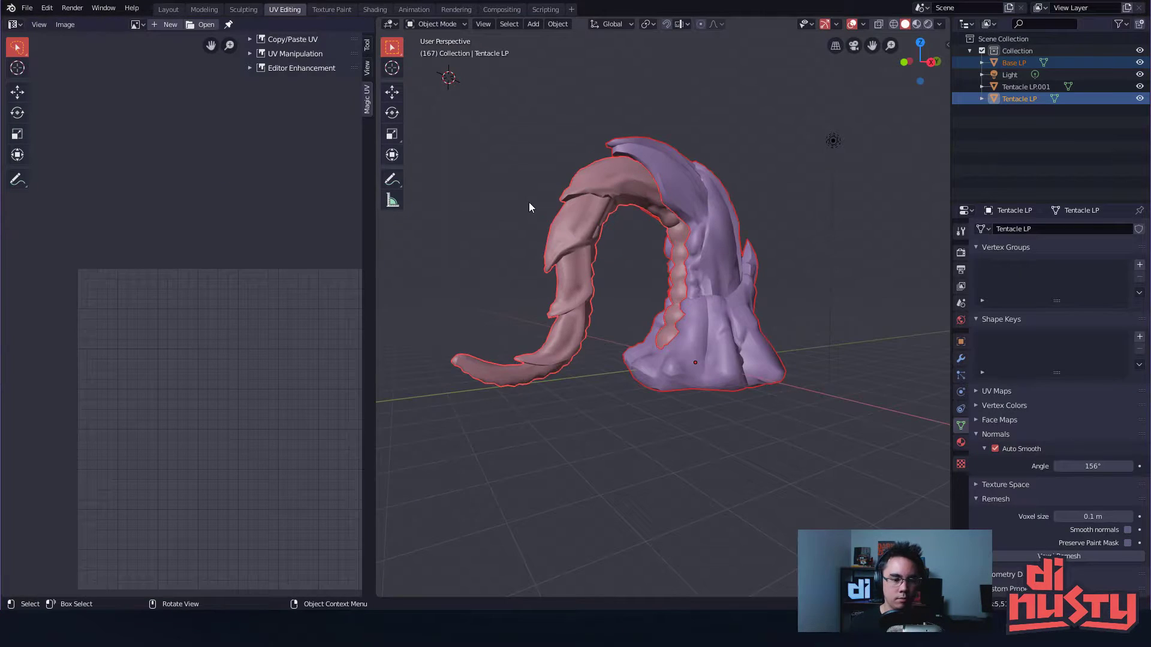
pyautogui.click(549, 169)
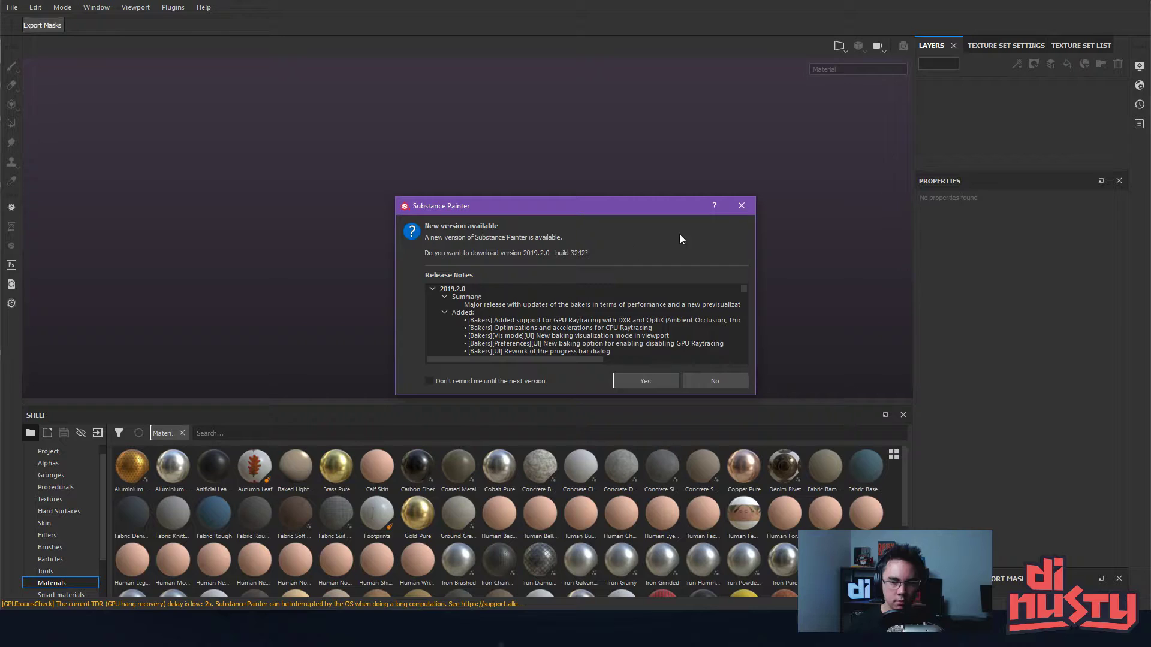
# - In Substance Painter, decline the update and create a PBR - Metallic Roughness project from the exported low-poly tentacle mesh at 1024 resolution with DirectX normals
pyautogui.click(714, 381)
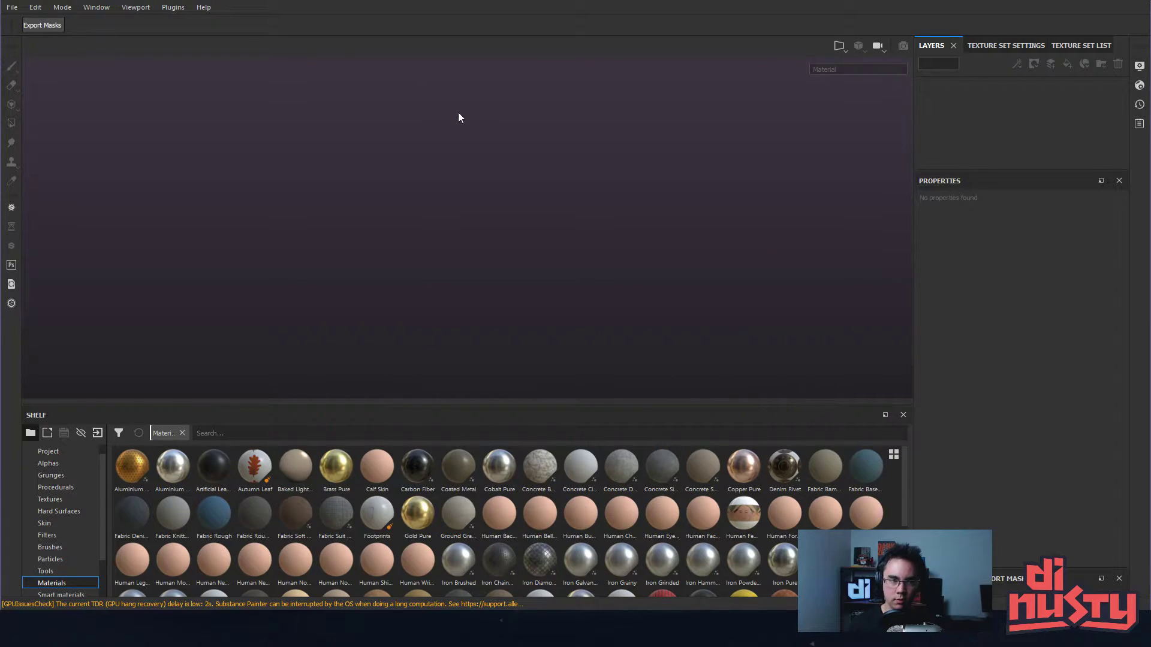
pyautogui.click(12, 8)
pyautogui.click(18, 21)
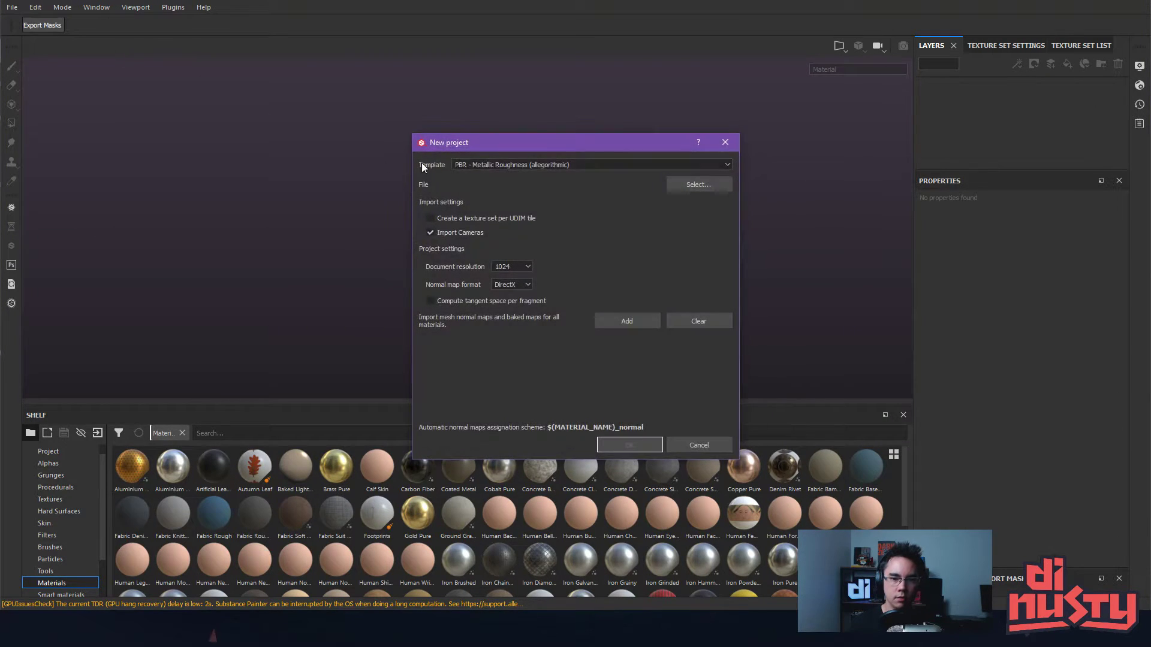
pyautogui.click(722, 185)
pyautogui.moveTo(603, 168); pyautogui.dragTo(0, 116)
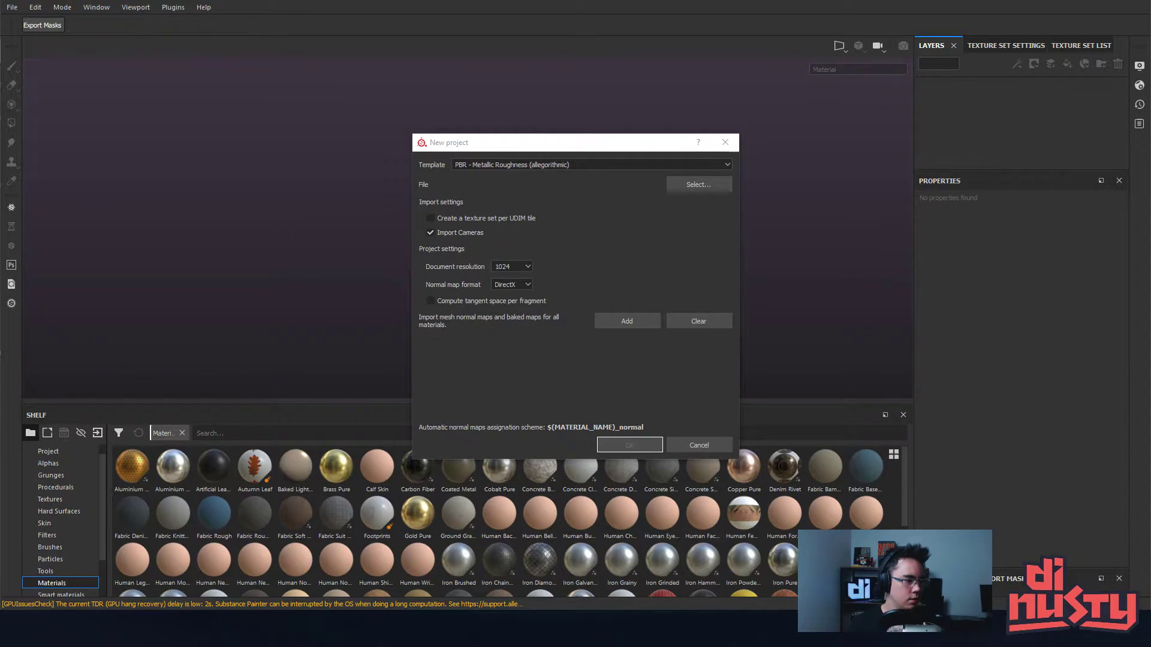
pyautogui.click(630, 445)
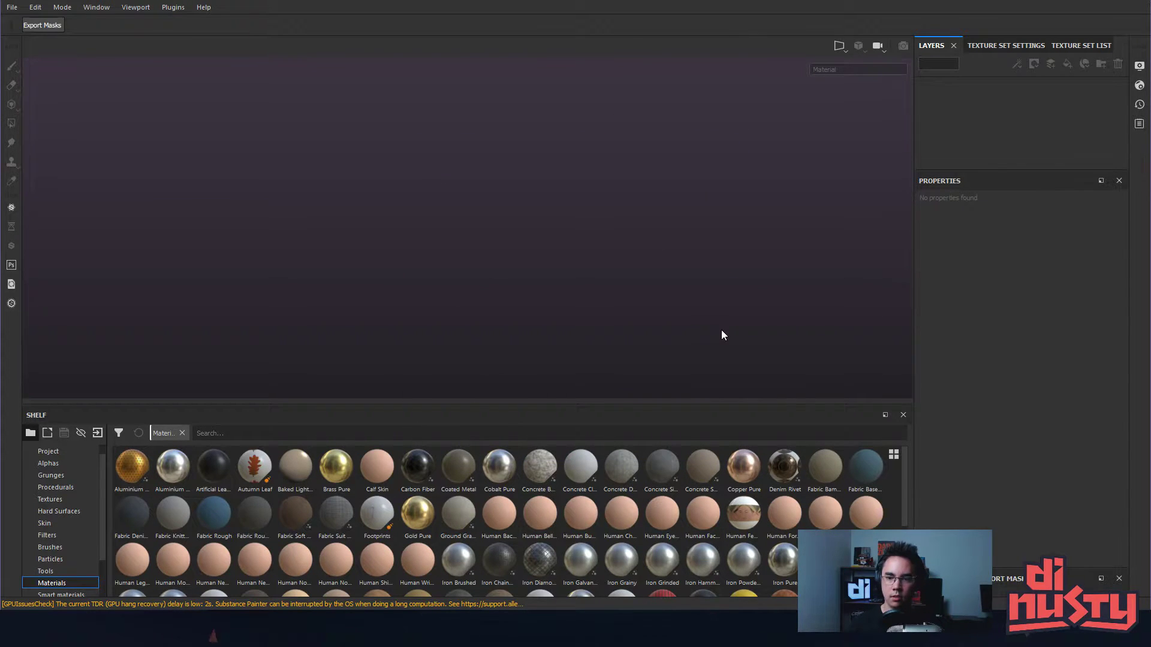
# - Examine which mesh parts belong to the Default_OBJ and Default_OBJ.001 texture sets by hiding and showing each one
pyautogui.moveTo(699, 300)
pyautogui.keyDown('alt'); pyautogui.mouseDown()
pyautogui.moveTo(481, 305)
pyautogui.moveTo(689, 275)
pyautogui.moveTo(701, 259)
pyautogui.mouseUp(); pyautogui.keyUp('alt')
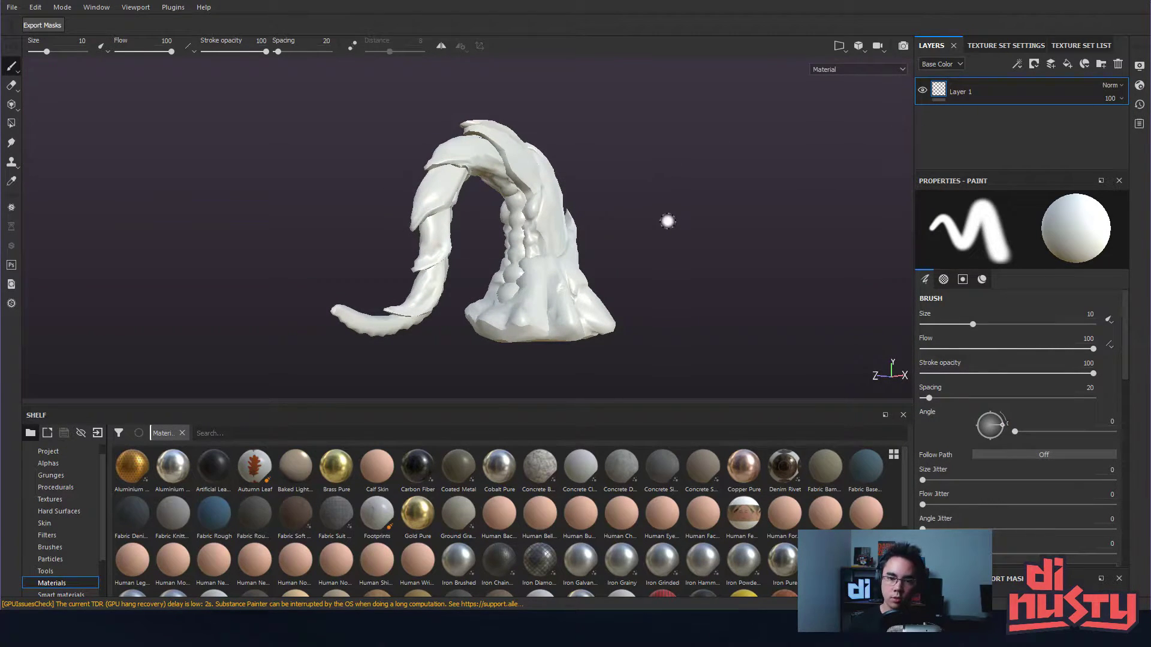
pyautogui.keyDown('alt'); pyautogui.moveTo(667, 223); pyautogui.dragTo(660, 220); pyautogui.keyUp('alt')
pyautogui.click(1007, 45)
pyautogui.click(1067, 45)
pyautogui.click(989, 94)
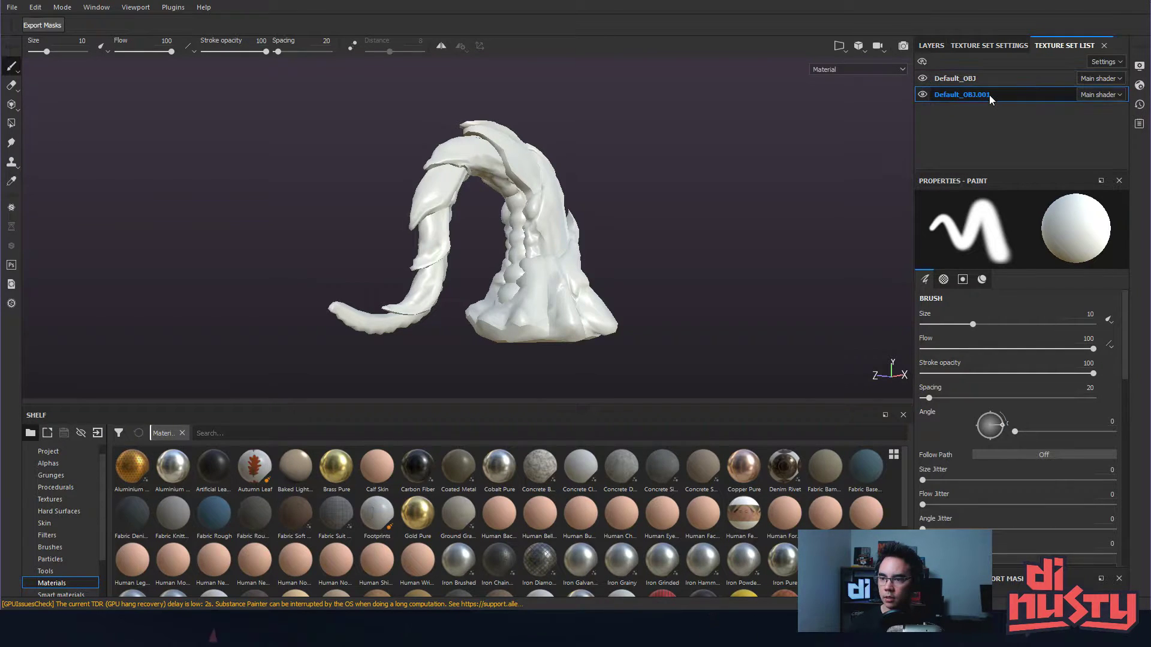
pyautogui.click(990, 82)
pyautogui.click(923, 95)
pyautogui.click(923, 94)
pyautogui.click(921, 80)
pyautogui.click(920, 80)
pyautogui.click(922, 95)
pyautogui.click(922, 95)
# - Inspect the whole model, review its layers and texture set settings, and check Default_OBJ's coverage by toggling its visibility
pyautogui.moveTo(710, 180)
pyautogui.keyDown('alt'); pyautogui.mouseDown()
pyautogui.moveTo(367, 199)
pyautogui.moveTo(285, 236)
pyautogui.moveTo(619, 172)
pyautogui.moveTo(646, 191)
pyautogui.moveTo(624, 188)
pyautogui.moveTo(653, 198)
pyautogui.mouseUp(); pyautogui.keyUp('alt')
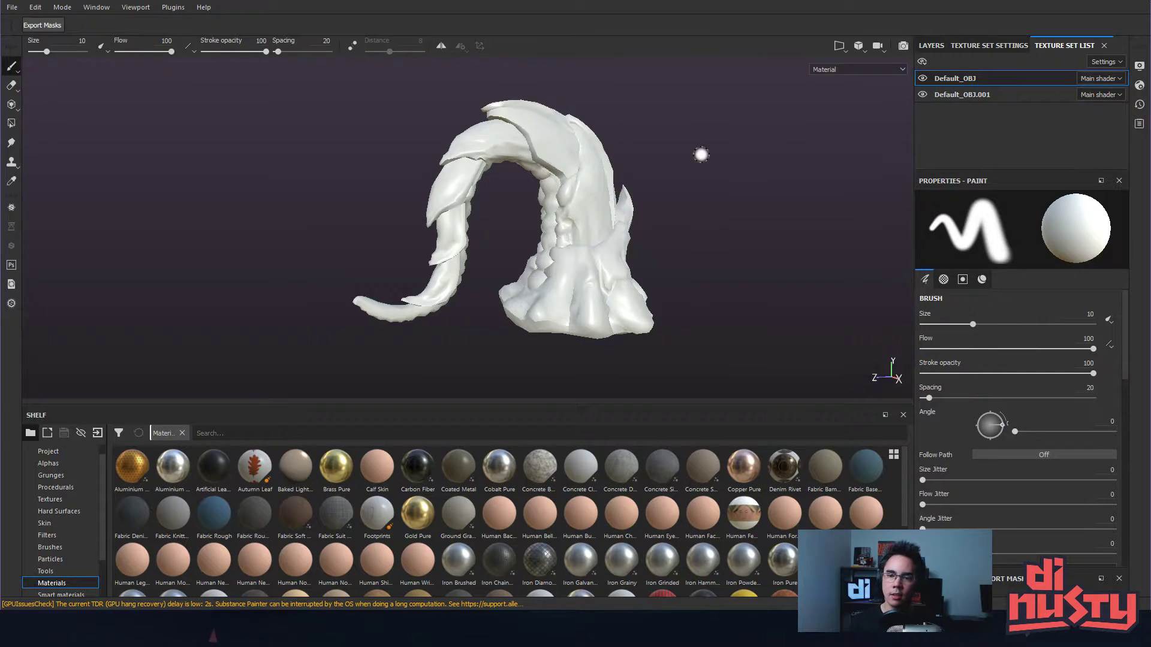
pyautogui.keyDown('alt'); pyautogui.moveTo(714, 185); pyautogui.dragTo(737, 226); pyautogui.keyUp('alt')
pyautogui.click(933, 45)
pyautogui.click(976, 45)
pyautogui.click(1067, 45)
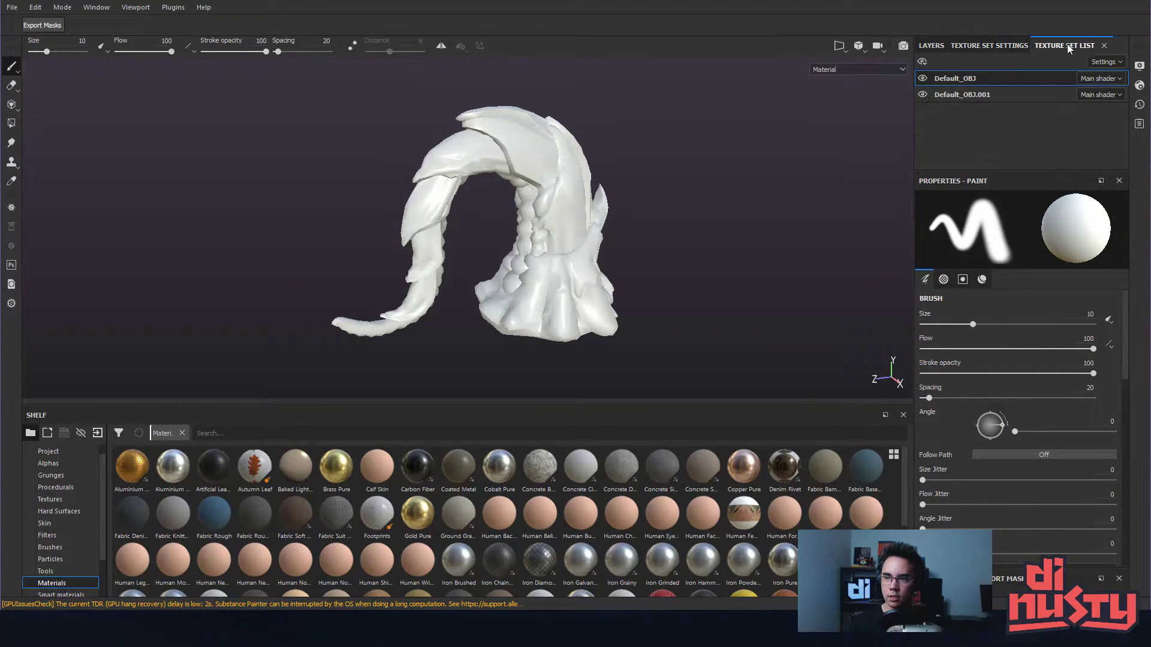
pyautogui.click(922, 79)
pyautogui.click(923, 78)
# - Add a fill layer with a mid-grey base color to the Default_OBJ texture set
pyautogui.click(931, 45)
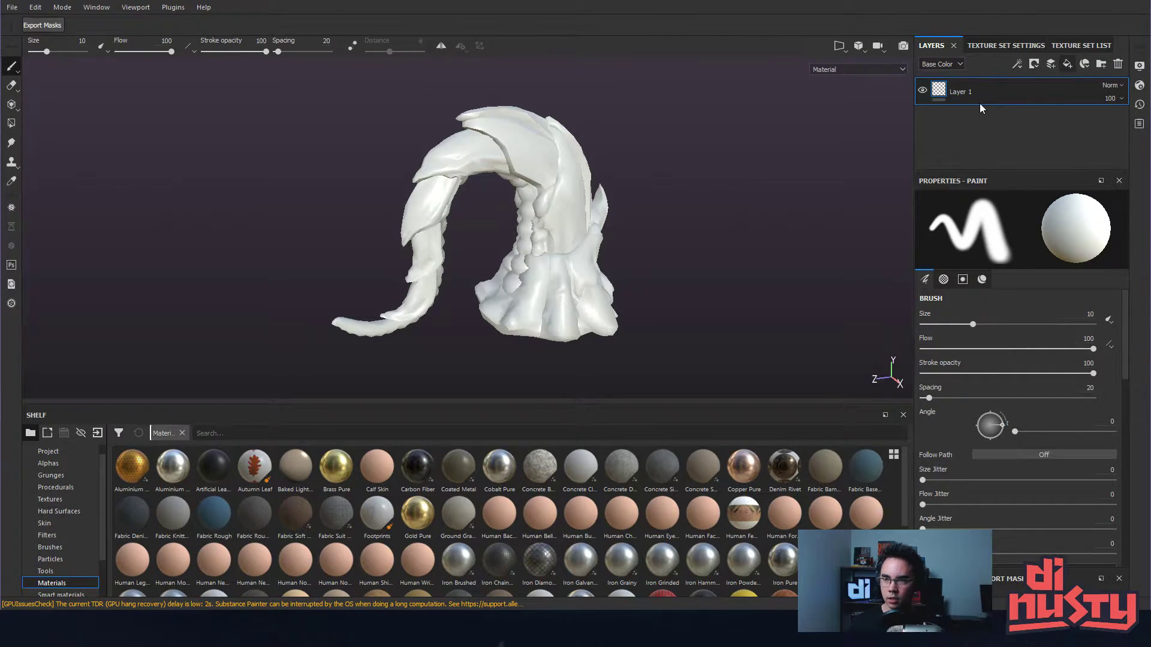
pyautogui.click(1067, 64)
pyautogui.click(998, 466)
pyautogui.moveTo(1027, 517); pyautogui.dragTo(1005, 549)
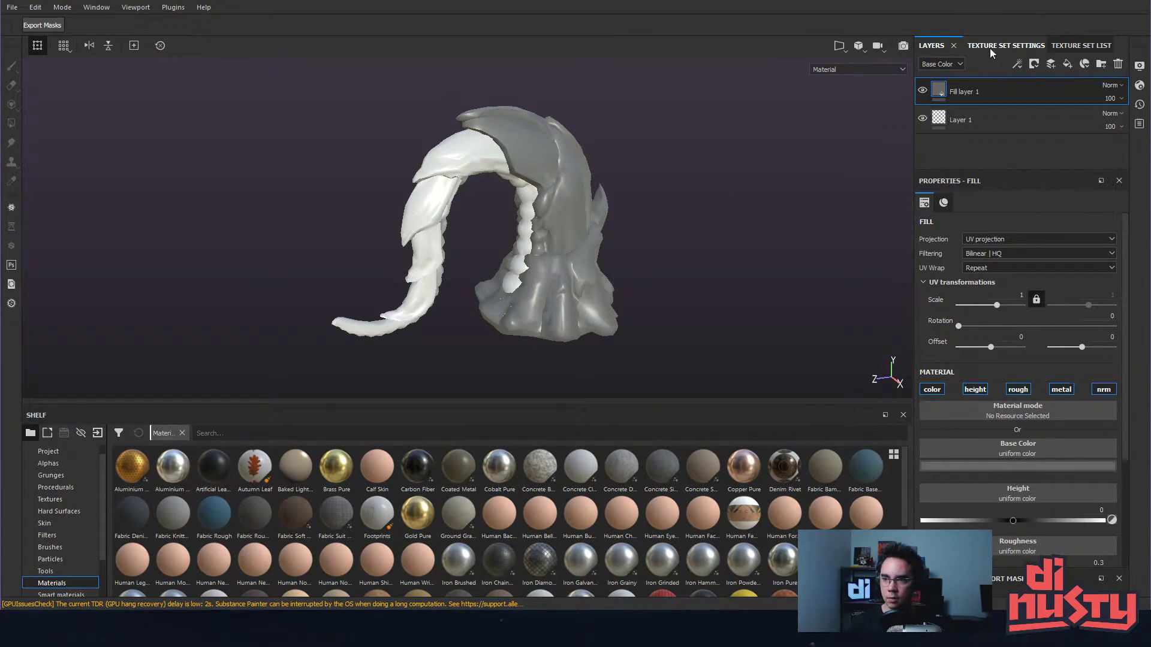
# - Compare the layer stacks of the Default_OBJ.001 and Default_OBJ texture sets
pyautogui.click(1069, 48)
pyautogui.click(1007, 92)
pyautogui.click(927, 46)
pyautogui.click(1056, 46)
pyautogui.click(994, 81)
pyautogui.click(923, 46)
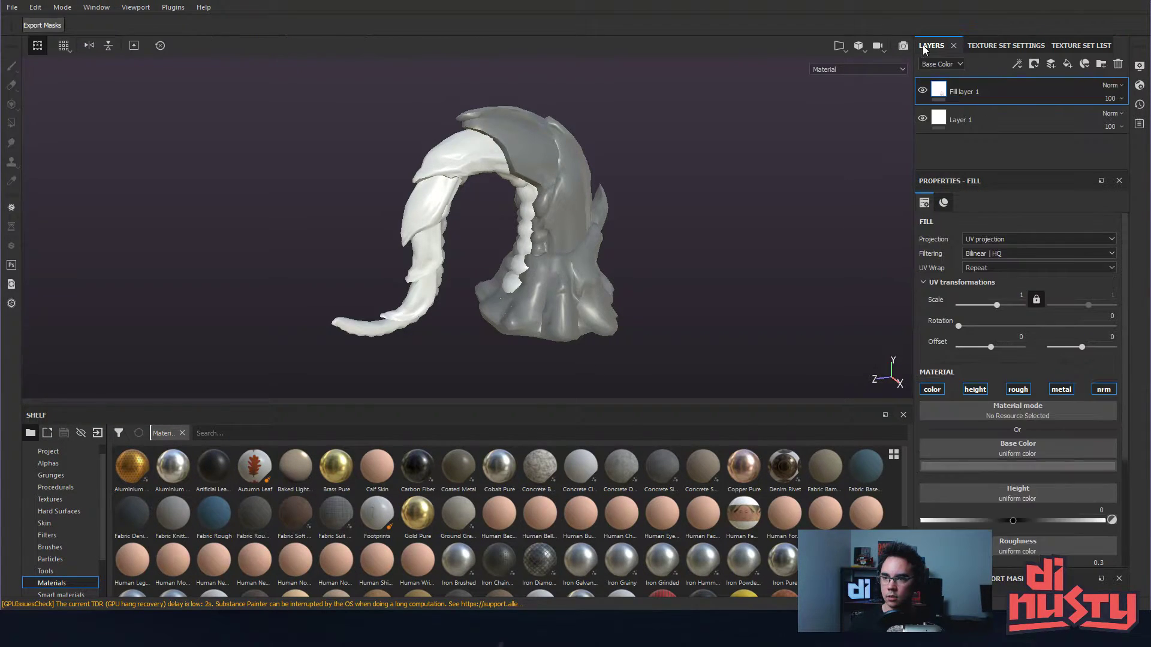
# - Make Default_OBJ.001 the active texture set and paste the fill layer into its layer stack
pyautogui.click(1072, 46)
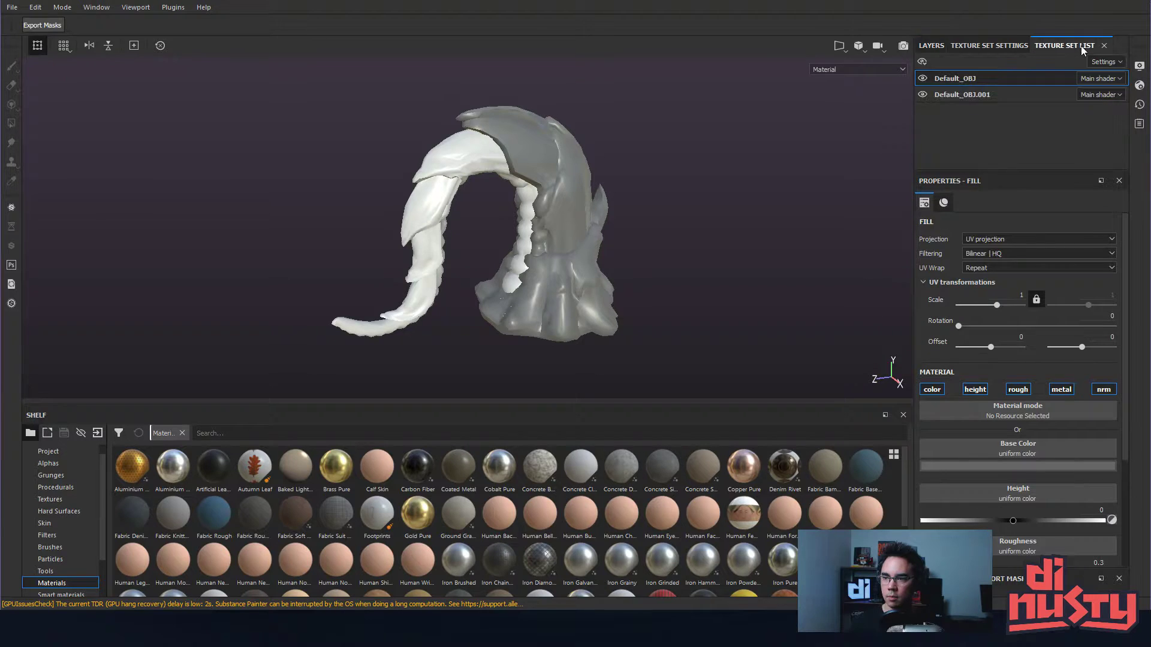
pyautogui.click(966, 95)
pyautogui.click(930, 47)
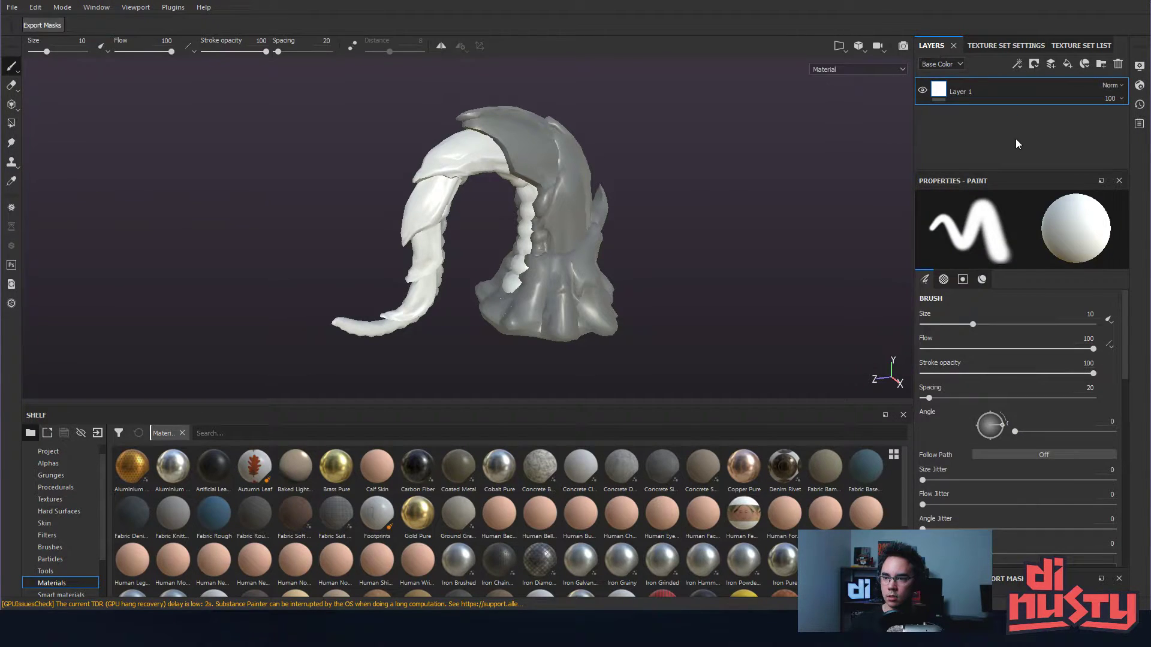
pyautogui.hotkey('ctrl', 'v')
pyautogui.moveTo(744, 201)
pyautogui.keyDown('alt'); pyautogui.mouseDown()
pyautogui.moveTo(778, 200)
pyautogui.moveTo(764, 195)
pyautogui.mouseUp(); pyautogui.keyUp('alt')
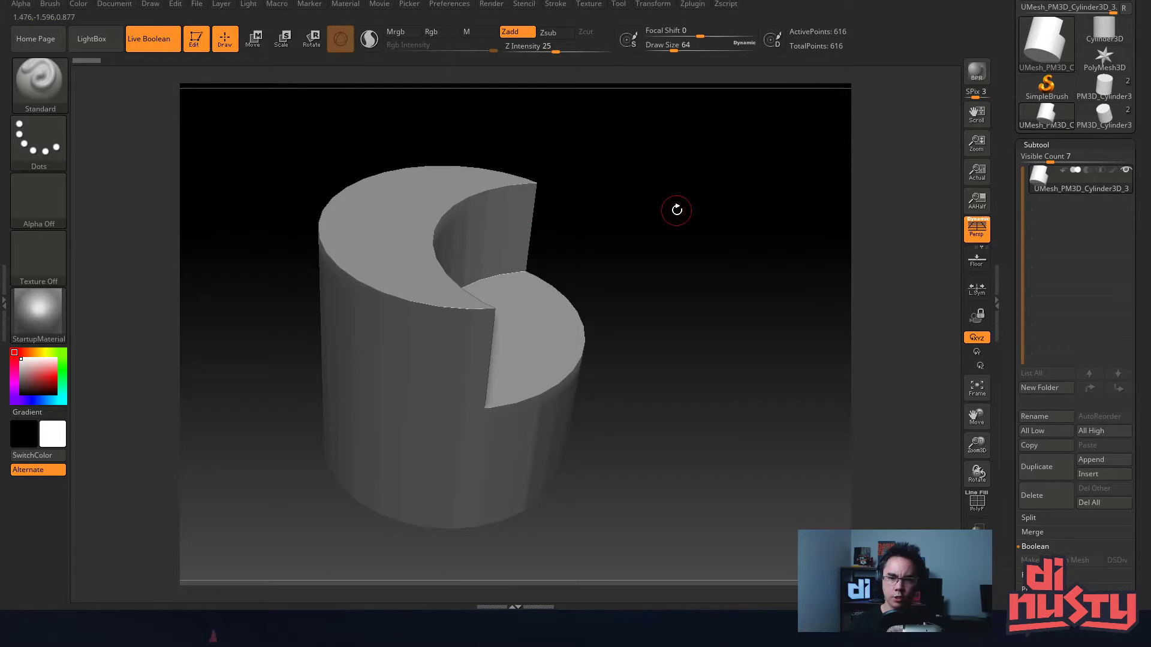
# - Switch to ZBrush and bring up the LightBox project library
pyautogui.moveTo(676, 206); pyautogui.dragTo(692, 210)
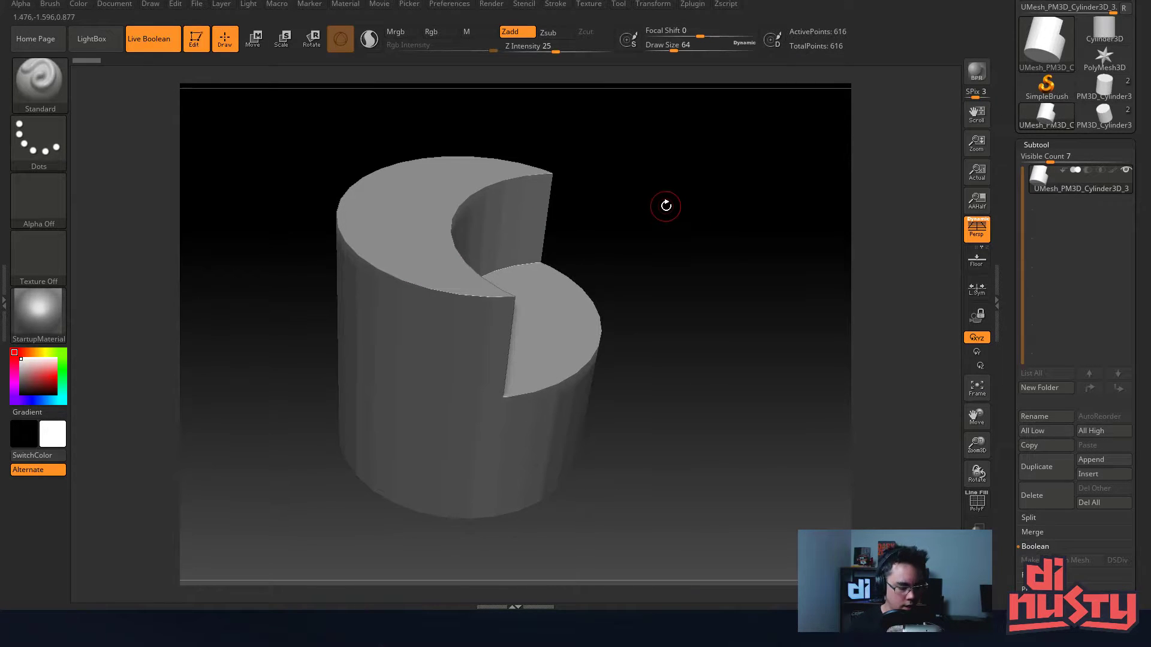
pyautogui.press(',')
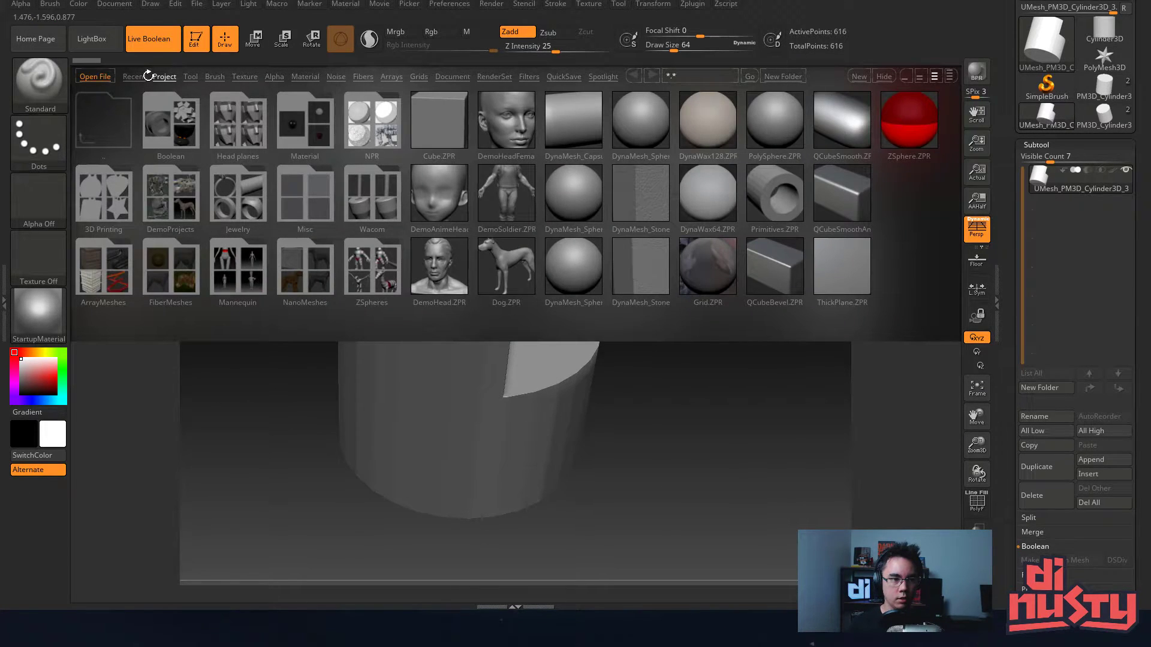
# - Open the recent project HPLP.ZPR
pyautogui.click(146, 76)
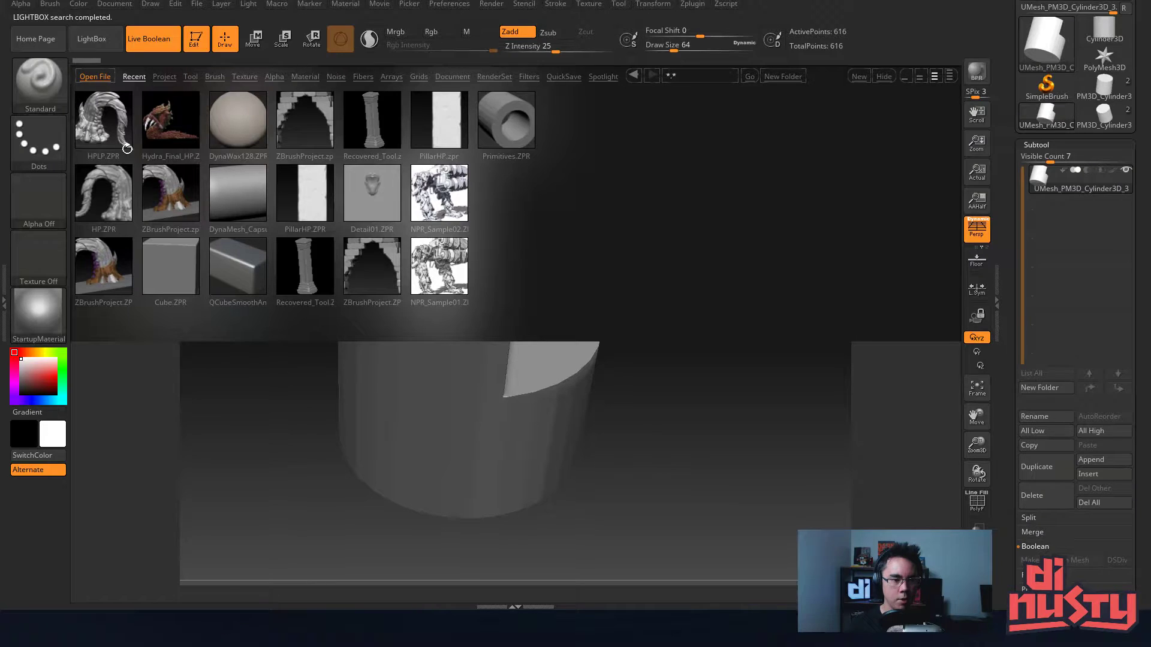
pyautogui.click(105, 136)
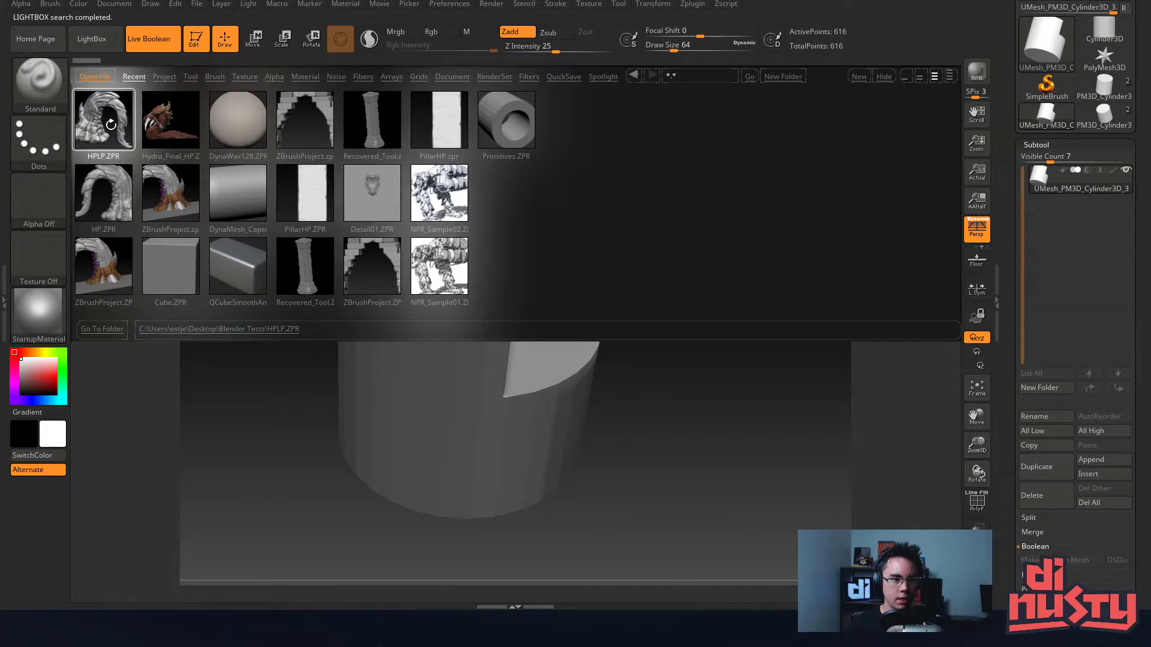
pyautogui.click(613, 343)
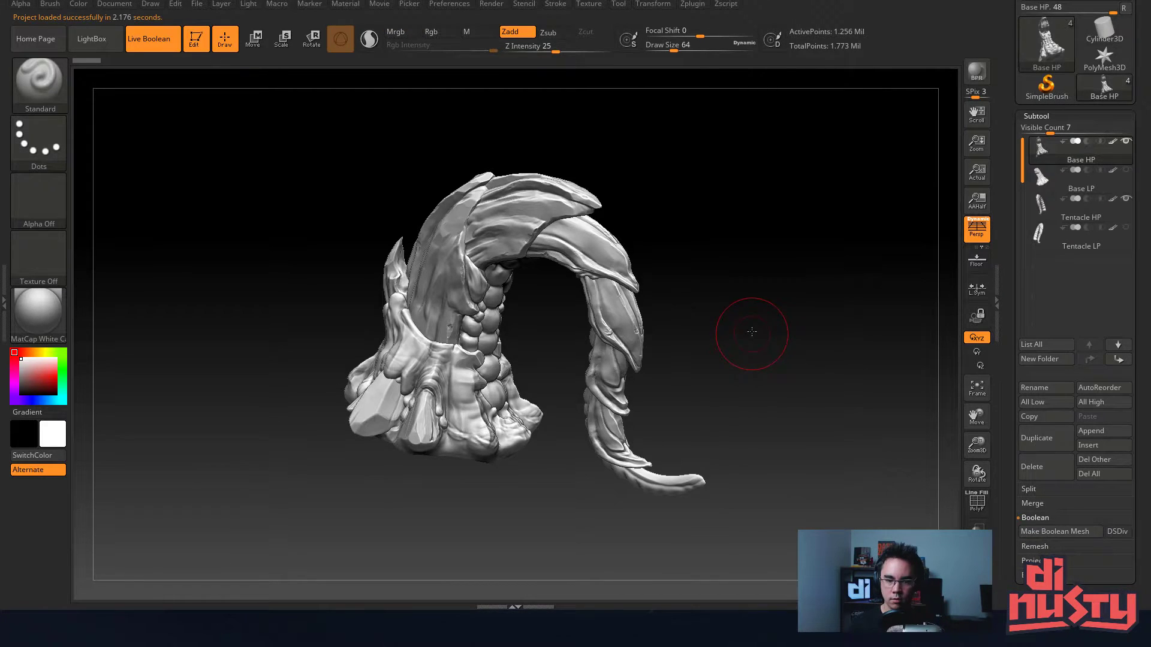
# - Examine the polygroups of the creature sculpt from several sides, with the PolyFrame display switched on and off
pyautogui.moveTo(752, 331)
pyautogui.mouseDown()
pyautogui.moveTo(665, 309)
pyautogui.moveTo(706, 313)
pyautogui.moveTo(712, 300)
pyautogui.moveTo(694, 295)
pyautogui.mouseUp()
pyautogui.hotkey('shift', 'f')
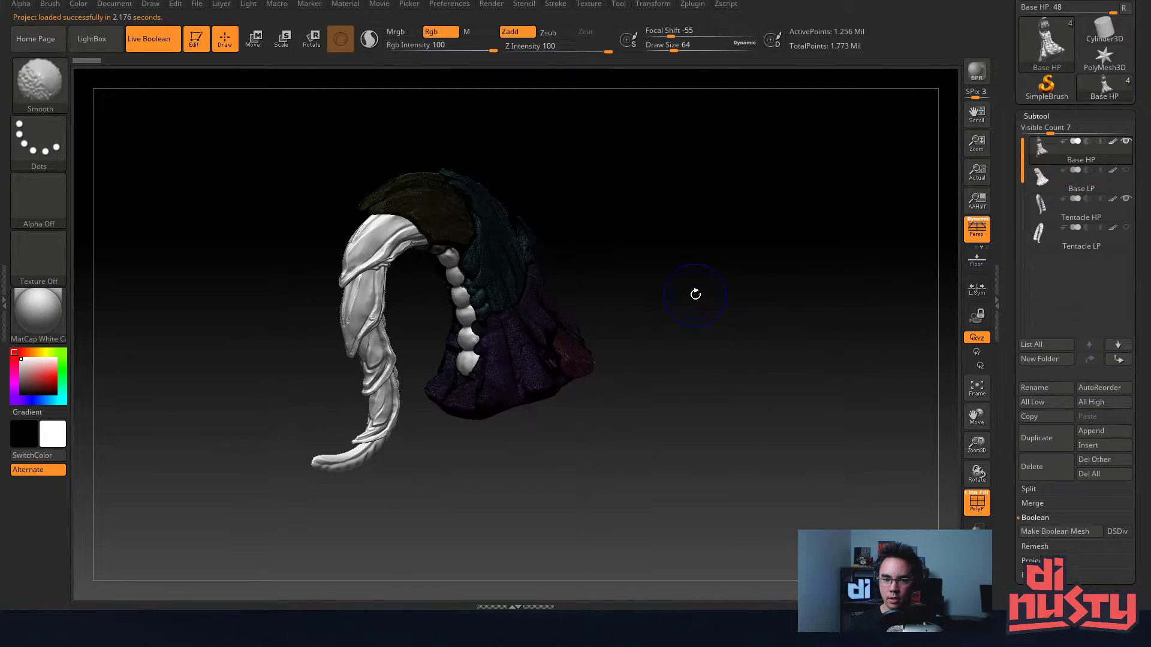
pyautogui.hotkey('shift', 'f')
pyautogui.hotkey('shift', 'f')
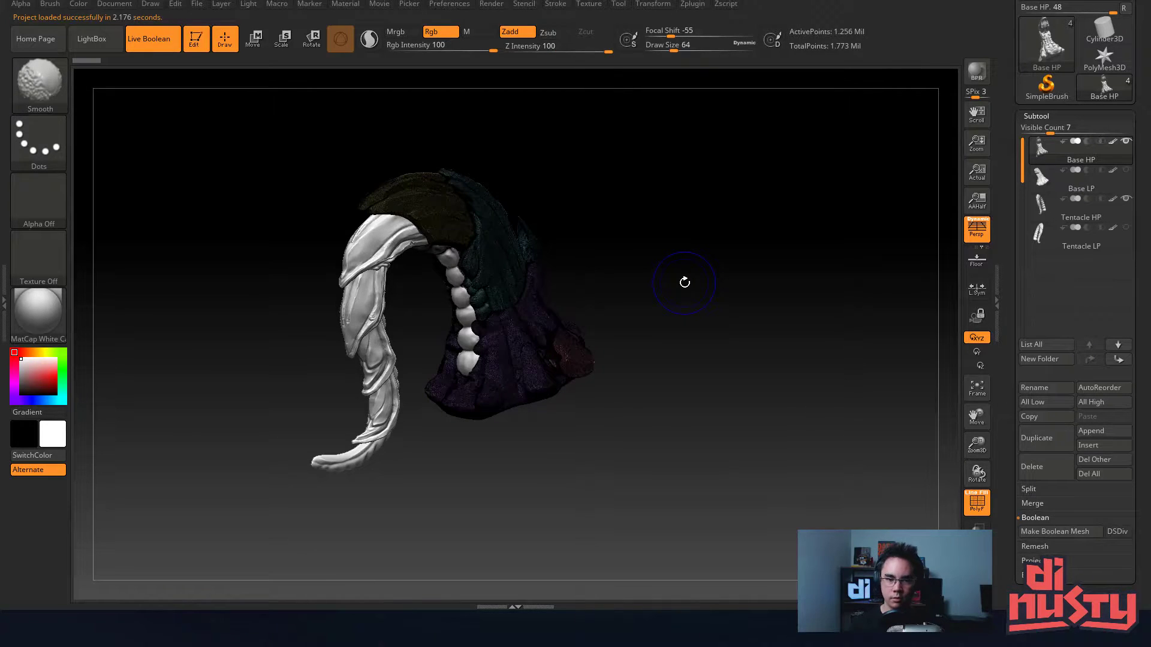
pyautogui.hotkey('shift', 'f')
pyautogui.moveTo(684, 277)
pyautogui.mouseDown()
pyautogui.moveTo(681, 257)
pyautogui.moveTo(690, 270)
pyautogui.moveTo(660, 293)
pyautogui.moveTo(607, 304)
pyautogui.moveTo(672, 311)
pyautogui.moveTo(635, 257)
pyautogui.moveTo(675, 313)
pyautogui.moveTo(630, 320)
pyautogui.moveTo(634, 344)
pyautogui.moveTo(717, 321)
pyautogui.moveTo(729, 303)
pyautogui.moveTo(696, 316)
pyautogui.moveTo(737, 303)
pyautogui.moveTo(715, 287)
pyautogui.mouseUp()
pyautogui.hotkey('shift', 'f')
pyautogui.hotkey('shift', 'f')
pyautogui.hotkey('shift', 'f')
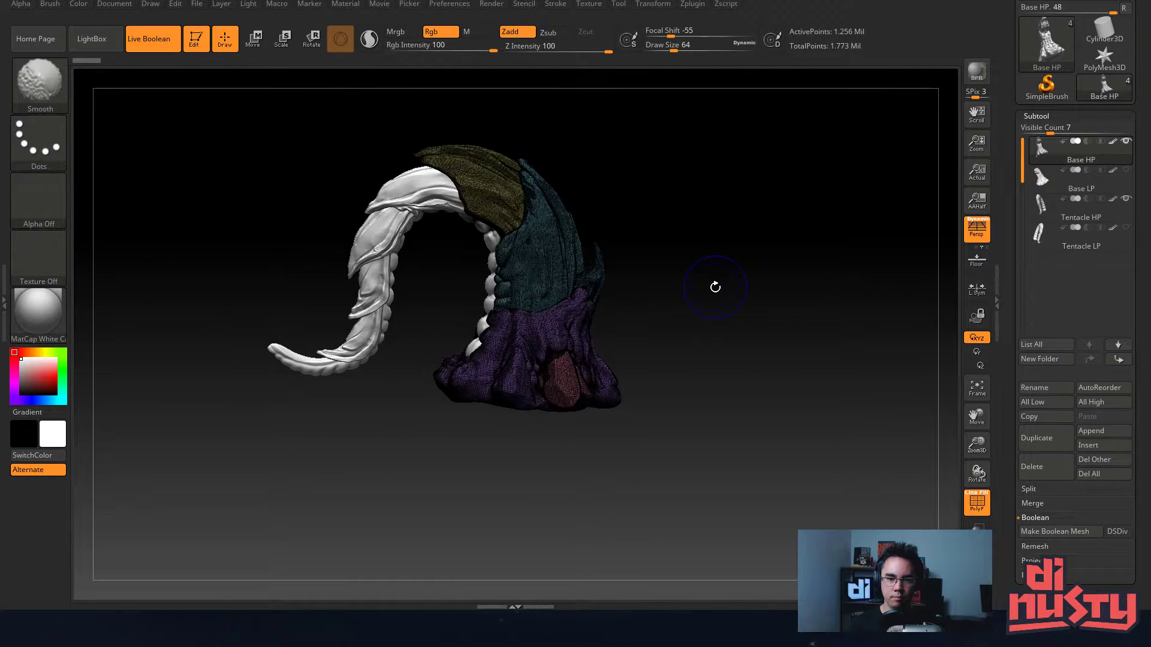
pyautogui.hotkey('shift', 'f')
# - Isolate the Base HP subtool by hiding all other subtools
pyautogui.click(57, 5)
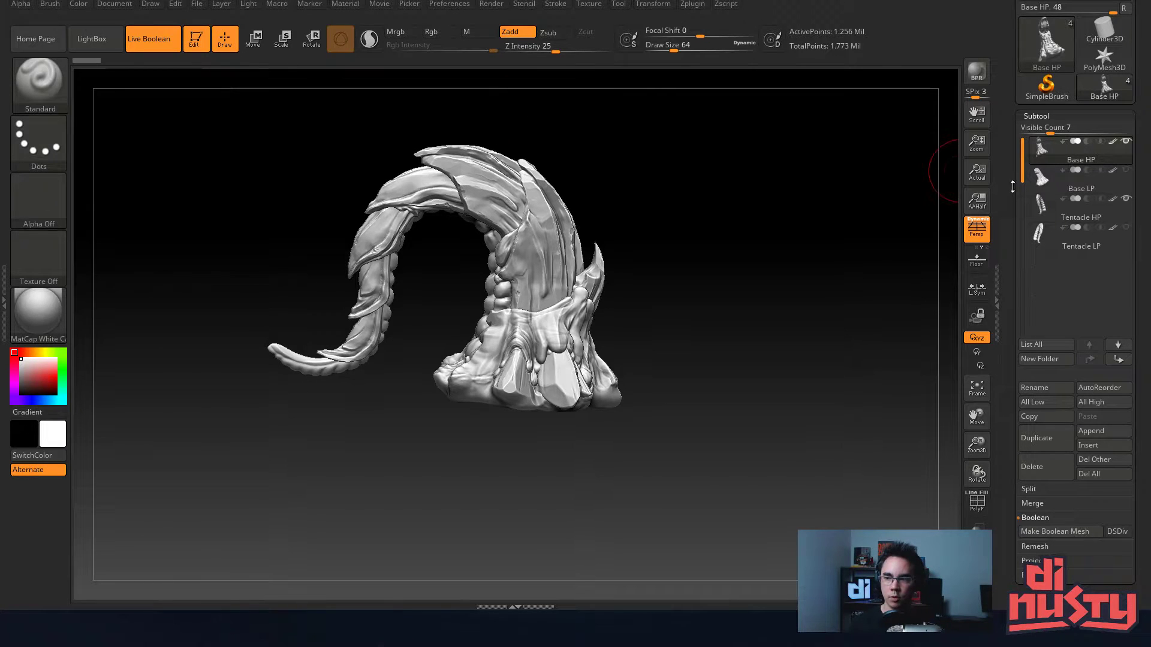
pyautogui.moveTo(655, 172); pyautogui.dragTo(720, 230)
pyautogui.click(1126, 141)
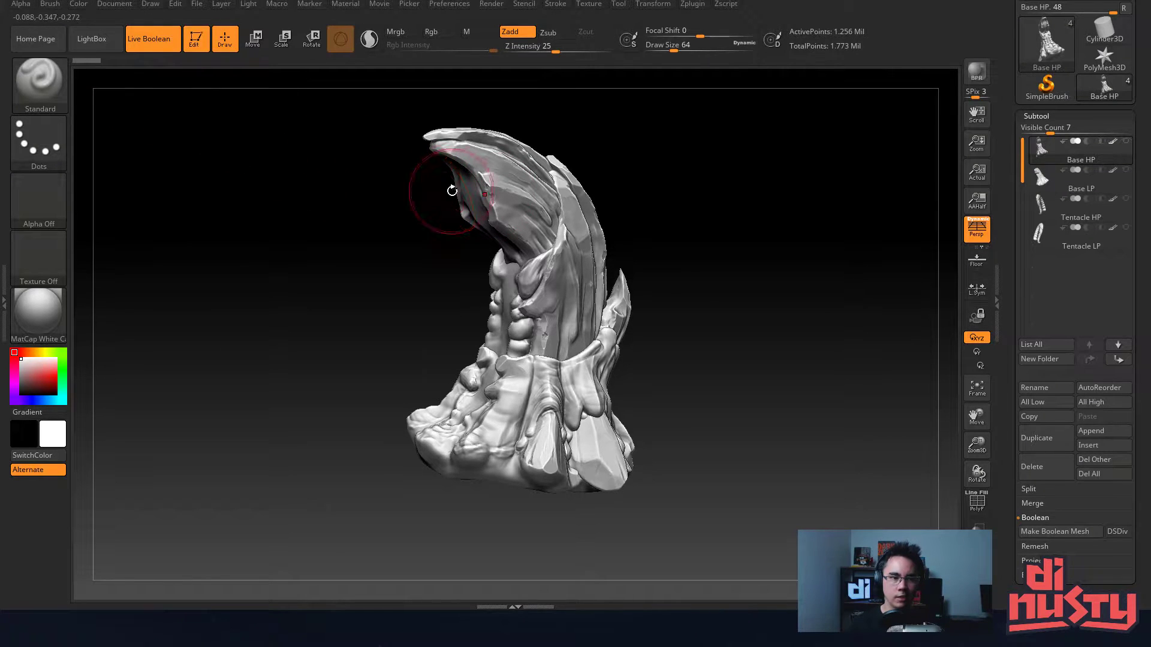
# - Open the side tray and dock the Color palette in it above the Brush palette
pyautogui.click(82, 5)
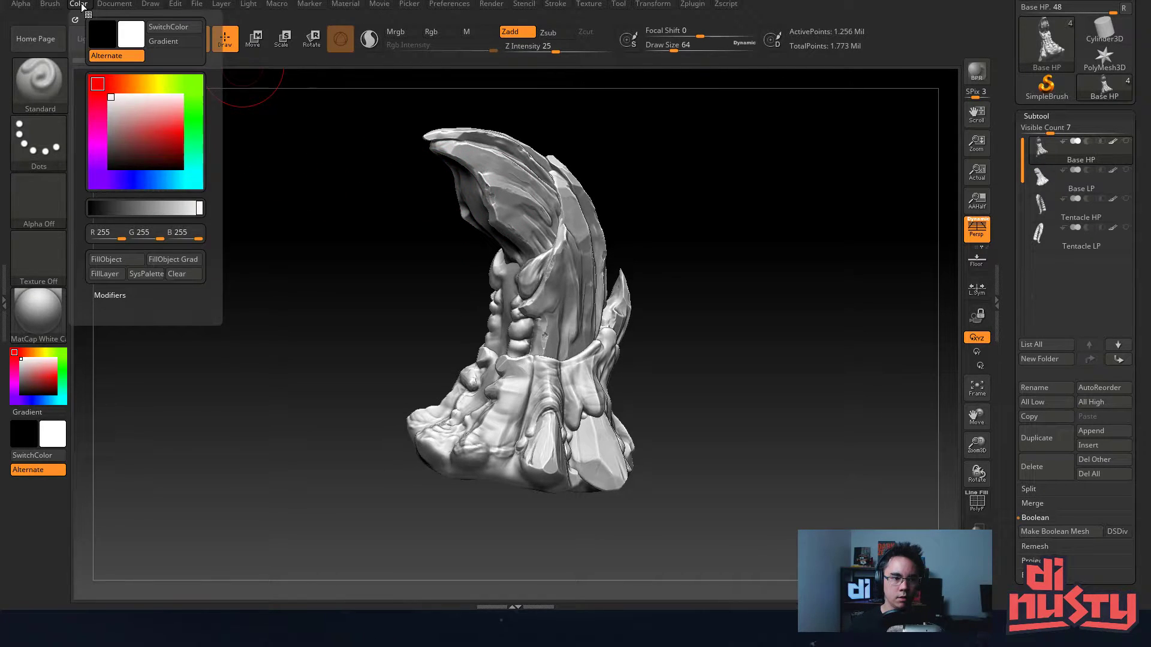
pyautogui.click(82, 7)
pyautogui.doubleClick(4, 303)
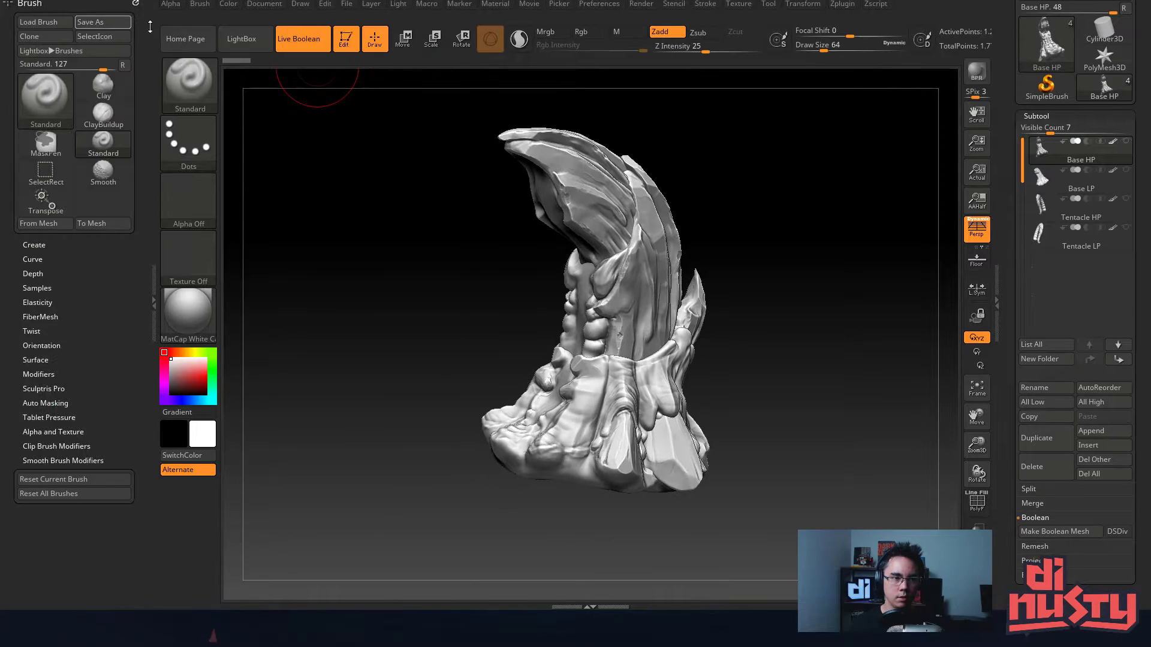
pyautogui.click(222, 7)
pyautogui.moveTo(223, 9); pyautogui.dragTo(36, 2)
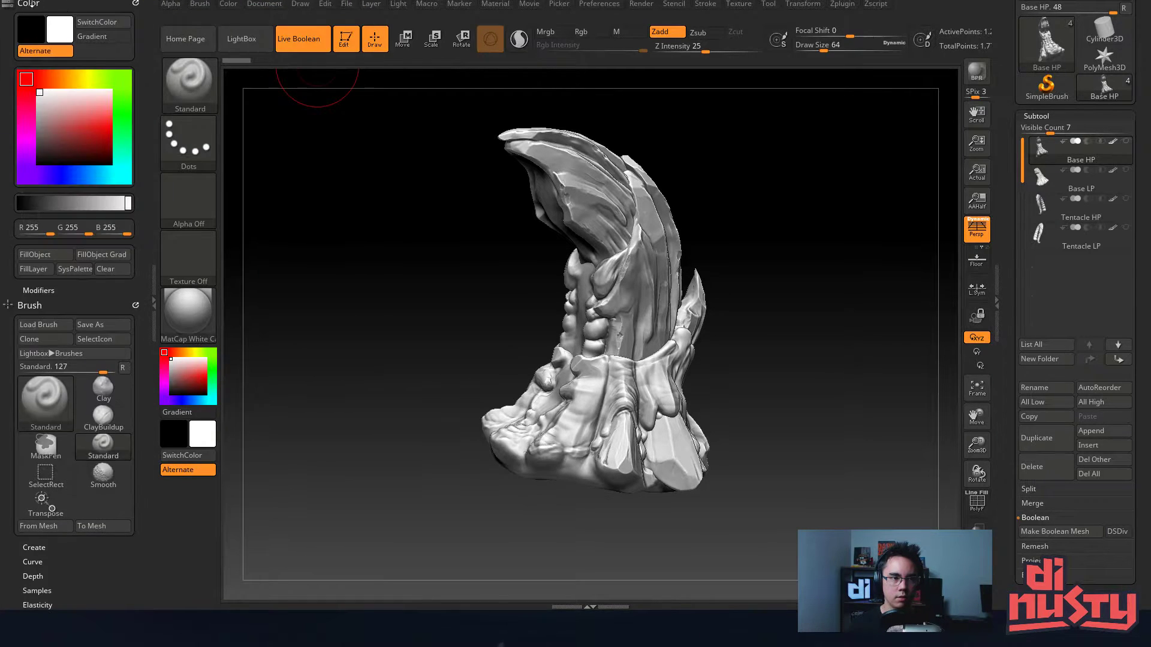
# - Set the color to R 0, G 0, B 255, enable the Rgb channel, and fill Base HP with this blue
pyautogui.moveTo(49, 232); pyautogui.dragTo(14, 233)
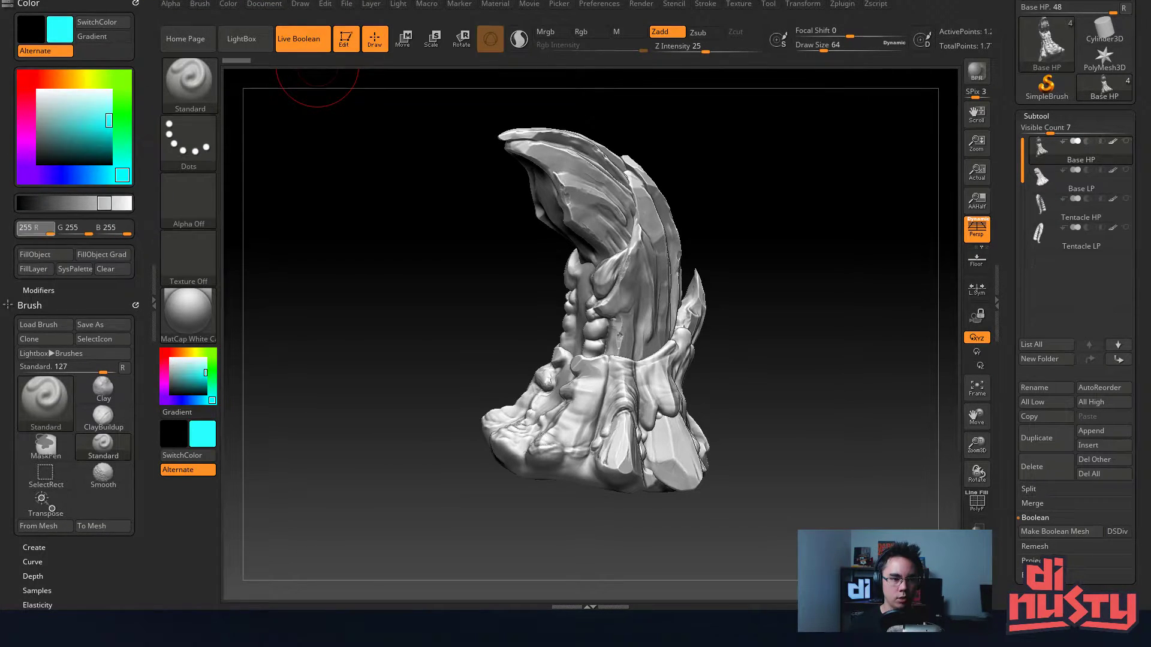
pyautogui.moveTo(88, 233); pyautogui.dragTo(51, 234)
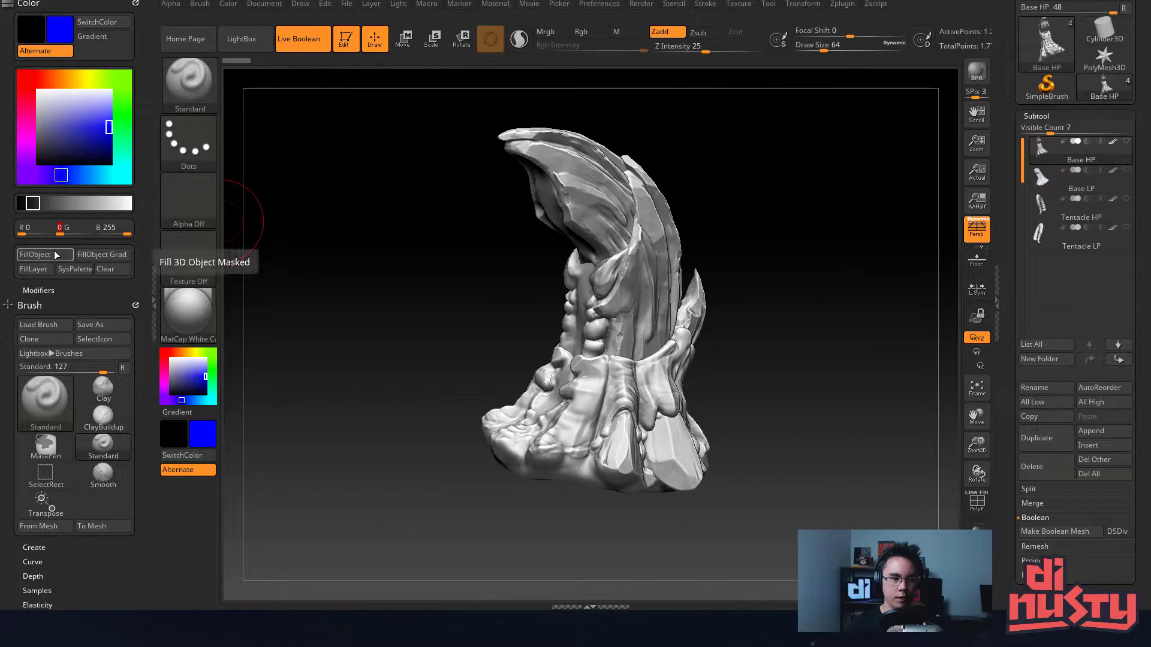
pyautogui.click(579, 33)
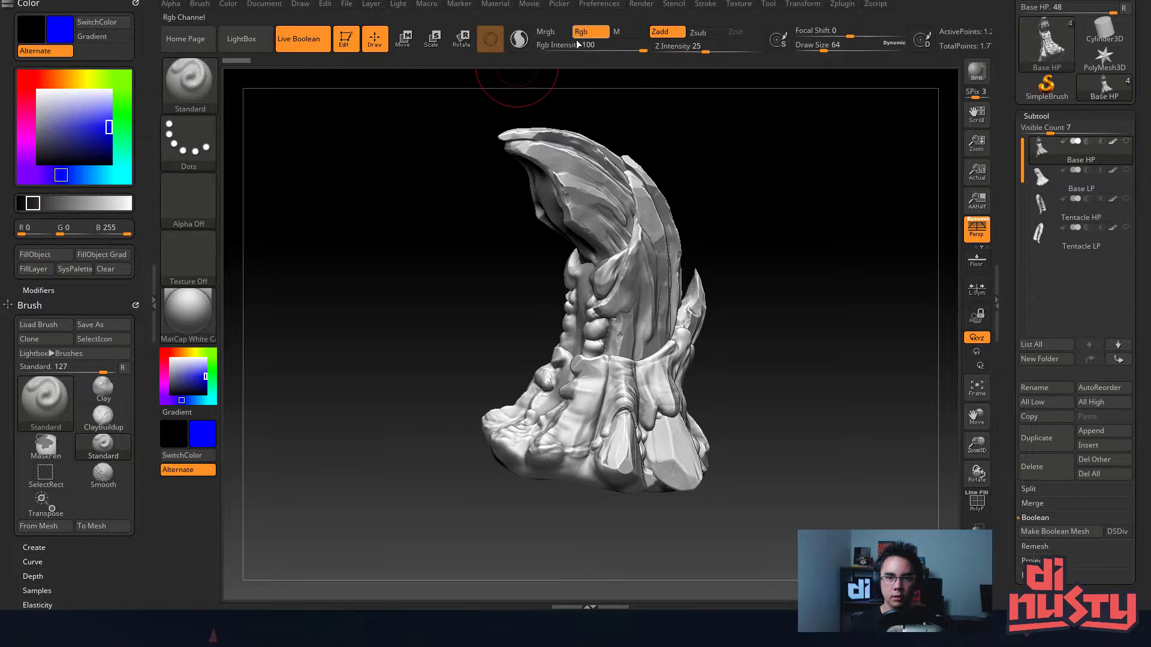
pyautogui.moveTo(392, 176); pyautogui.dragTo(227, 197)
pyautogui.click(40, 258)
pyautogui.moveTo(312, 270); pyautogui.dragTo(420, 131)
pyautogui.moveTo(757, 261)
pyautogui.mouseDown()
pyautogui.moveTo(754, 234)
pyautogui.moveTo(789, 211)
pyautogui.moveTo(817, 210)
pyautogui.moveTo(816, 199)
pyautogui.moveTo(773, 314)
pyautogui.moveTo(786, 298)
pyautogui.moveTo(774, 282)
pyautogui.moveTo(789, 307)
pyautogui.moveTo(766, 195)
pyautogui.moveTo(747, 239)
pyautogui.moveTo(731, 214)
pyautogui.moveTo(796, 224)
pyautogui.moveTo(758, 227)
pyautogui.moveTo(774, 293)
pyautogui.moveTo(758, 223)
pyautogui.moveTo(635, 258)
pyautogui.mouseUp()
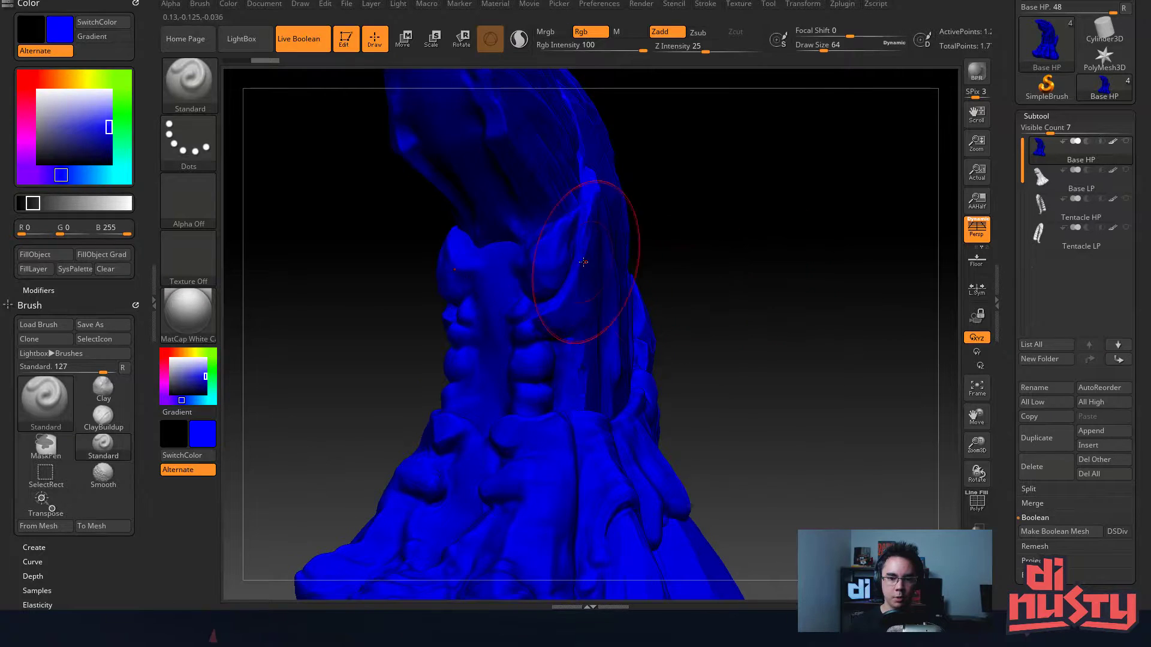
# - Set the color to R 0, G 255, B 0 and prepare a color-only brush with draw size 7 and Zadd turned off
pyautogui.moveTo(59, 234); pyautogui.dragTo(95, 237)
pyautogui.moveTo(760, 259)
pyautogui.mouseDown()
pyautogui.moveTo(681, 308)
pyautogui.moveTo(653, 308)
pyautogui.mouseUp()
pyautogui.press('space')
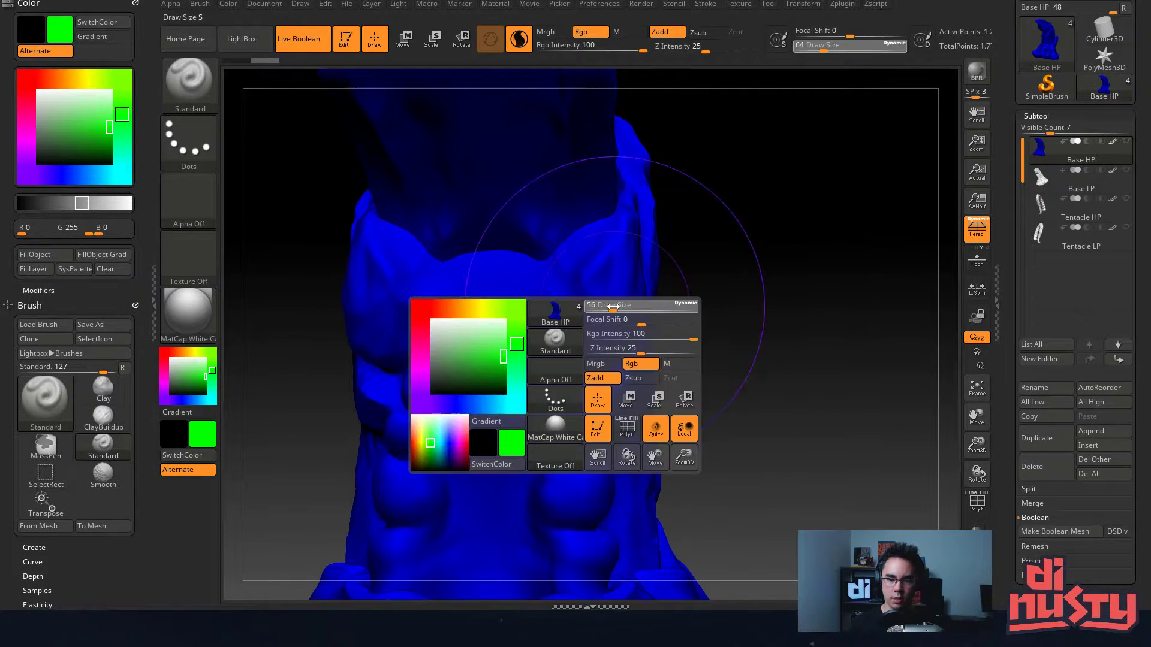
pyautogui.moveTo(602, 260)
pyautogui.mouseDown()
pyautogui.moveTo(583, 277)
pyautogui.moveTo(585, 303)
pyautogui.moveTo(552, 308)
pyautogui.mouseUp()
pyautogui.hotkey('ctrl', 'z')
pyautogui.click(657, 34)
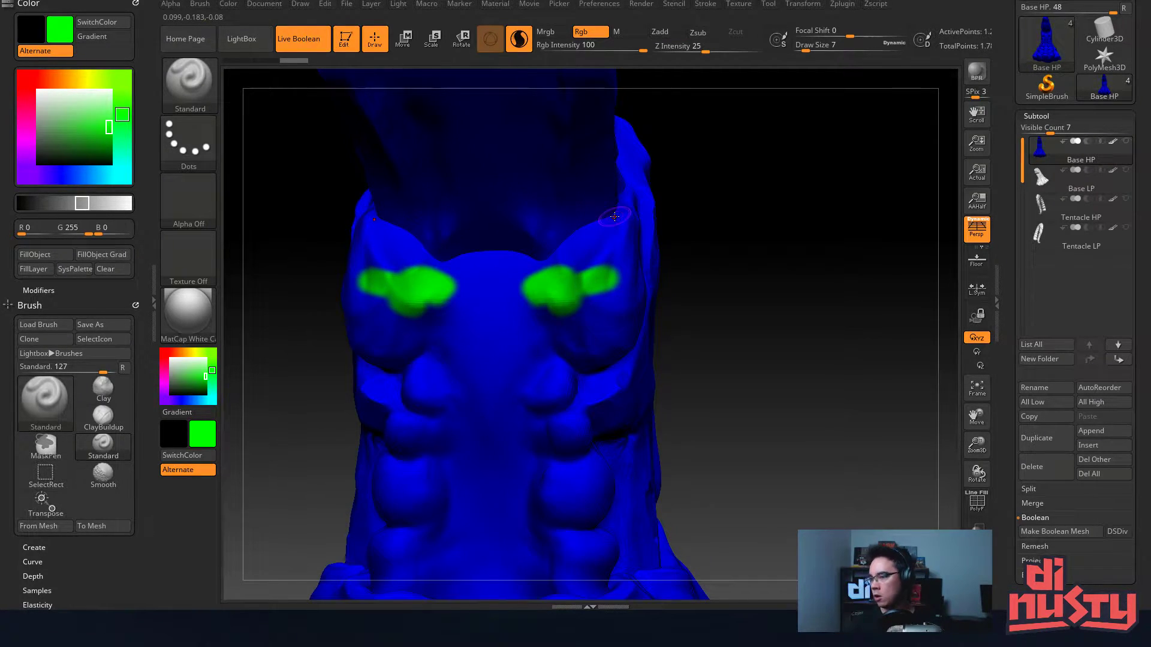
# - Paint green over the paired bulges beneath the overhang of Base HP, enlarging the brush to 13
pyautogui.moveTo(739, 295); pyautogui.dragTo(604, 360)
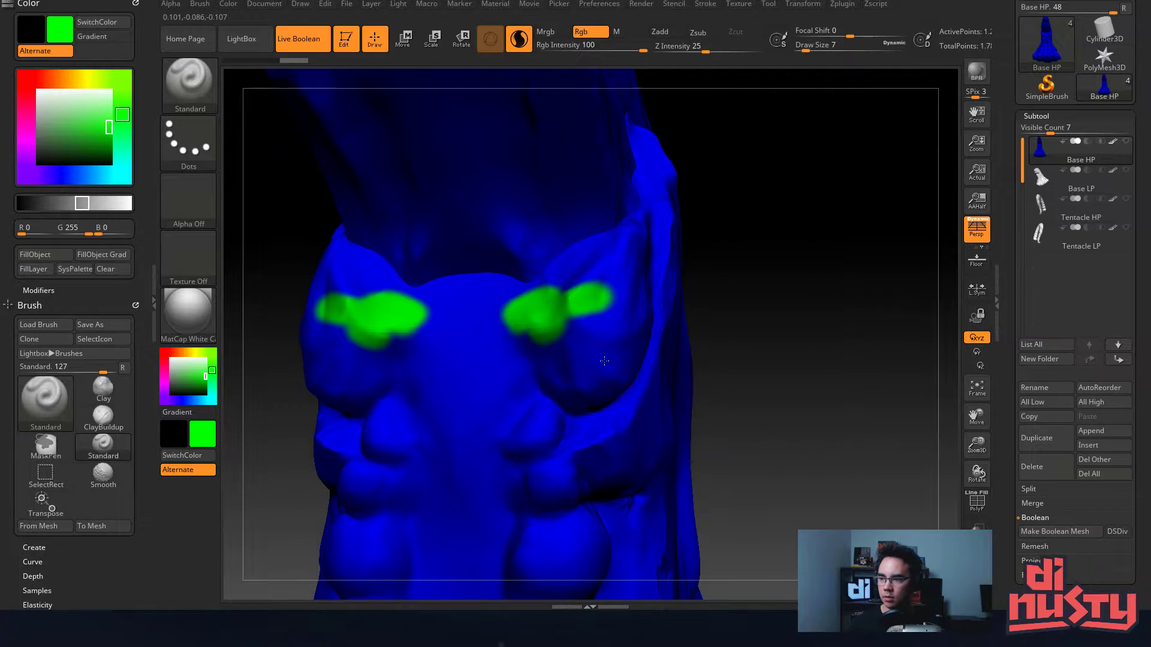
pyautogui.moveTo(551, 291)
pyautogui.mouseDown()
pyautogui.moveTo(579, 253)
pyautogui.moveTo(534, 280)
pyautogui.moveTo(559, 249)
pyautogui.moveTo(552, 218)
pyautogui.moveTo(513, 170)
pyautogui.moveTo(457, 172)
pyautogui.mouseUp()
pyautogui.moveTo(566, 261)
pyautogui.mouseDown(button='right')
pyautogui.moveTo(489, 350)
pyautogui.moveTo(547, 359)
pyautogui.mouseUp(button='right')
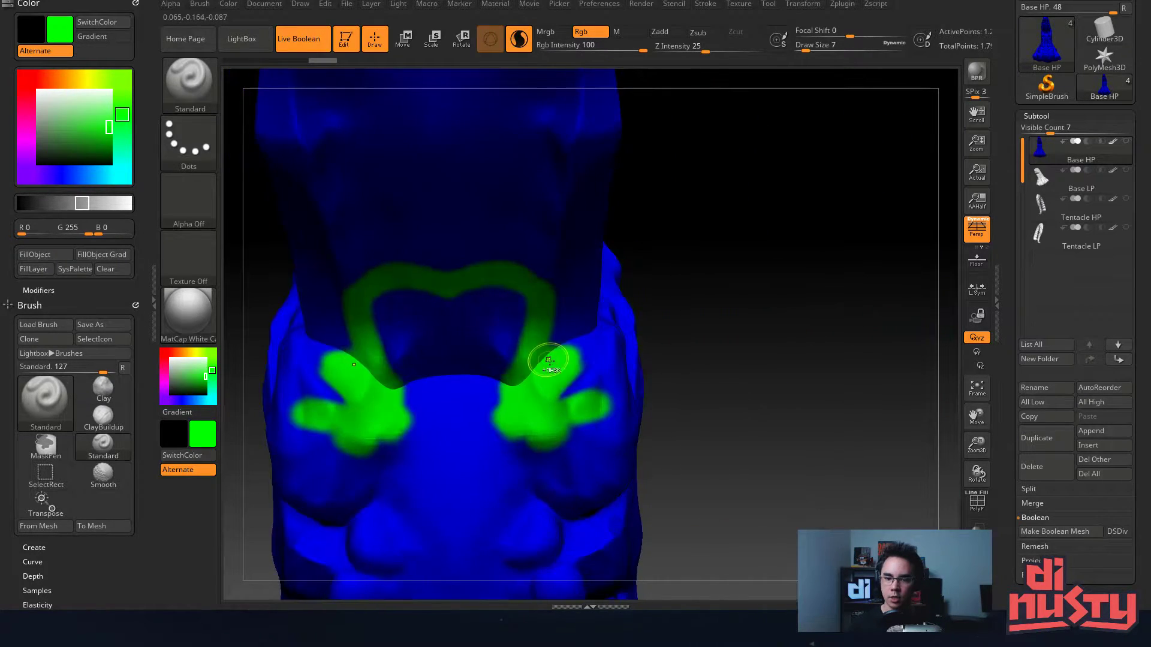
pyautogui.hotkey('ctrl', 'z')
pyautogui.moveTo(768, 369)
pyautogui.mouseDown(button='right')
pyautogui.moveTo(820, 322)
pyautogui.moveTo(725, 327)
pyautogui.moveTo(678, 304)
pyautogui.moveTo(671, 316)
pyautogui.mouseUp(button='right')
pyautogui.press('space')
pyautogui.moveTo(549, 347)
pyautogui.mouseDown()
pyautogui.moveTo(534, 386)
pyautogui.moveTo(546, 393)
pyautogui.mouseUp()
pyautogui.press('space')
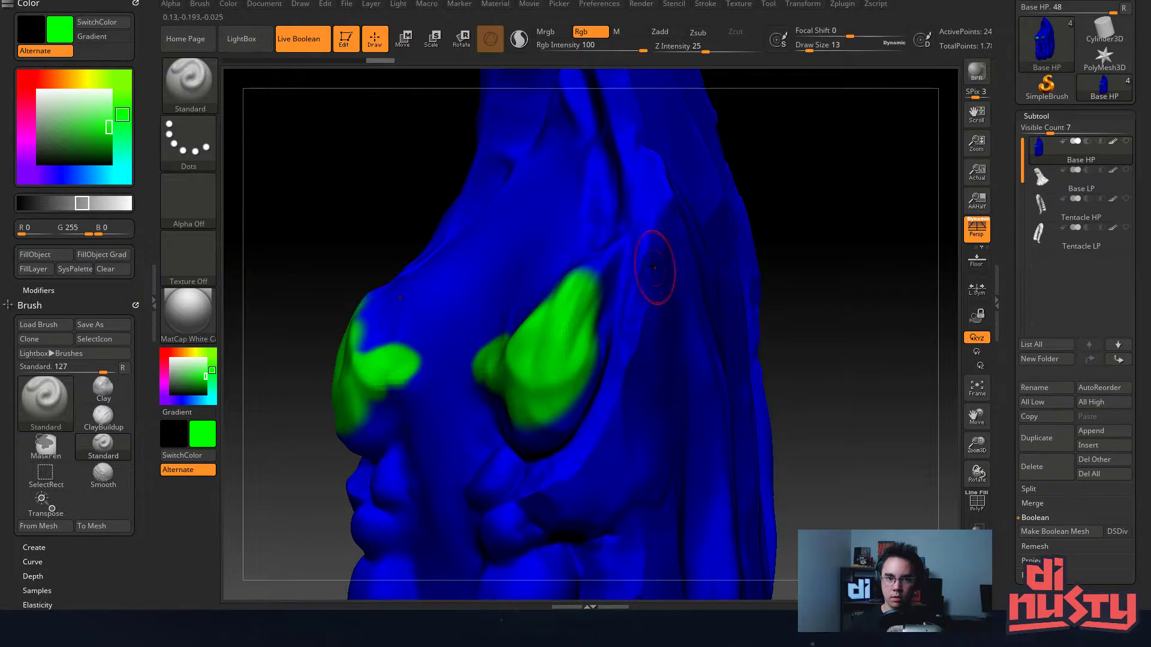
# - Continue the green painting around the inner bulges of Base HP, reducing the draw size to 9
pyautogui.moveTo(533, 242); pyautogui.dragTo(519, 270, button='right')
pyautogui.moveTo(547, 333)
pyautogui.mouseDown()
pyautogui.moveTo(552, 396)
pyautogui.moveTo(481, 390)
pyautogui.moveTo(478, 403)
pyautogui.mouseUp()
pyautogui.moveTo(482, 372)
pyautogui.mouseDown(button='right')
pyautogui.moveTo(542, 344)
pyautogui.moveTo(559, 404)
pyautogui.mouseUp(button='right')
pyautogui.keyDown('alt'); pyautogui.moveTo(560, 406); pyautogui.dragTo(544, 300); pyautogui.keyUp('alt')
pyautogui.hotkey('ctrl', 'z')
pyautogui.moveTo(522, 408)
pyautogui.mouseDown(button='right')
pyautogui.moveTo(544, 295)
pyautogui.moveTo(427, 238)
pyautogui.moveTo(581, 308)
pyautogui.moveTo(514, 310)
pyautogui.mouseUp(button='right')
pyautogui.press('space')
pyautogui.moveTo(539, 327)
pyautogui.mouseDown()
pyautogui.moveTo(584, 354)
pyautogui.moveTo(542, 362)
pyautogui.moveTo(624, 386)
pyautogui.mouseUp()
pyautogui.hotkey('ctrl', 'z')
pyautogui.moveTo(486, 309); pyautogui.dragTo(519, 316)
# - Undo the green painting on Base HP back to its solid blue fill
pyautogui.moveTo(518, 316); pyautogui.dragTo(301, 287, button='right')
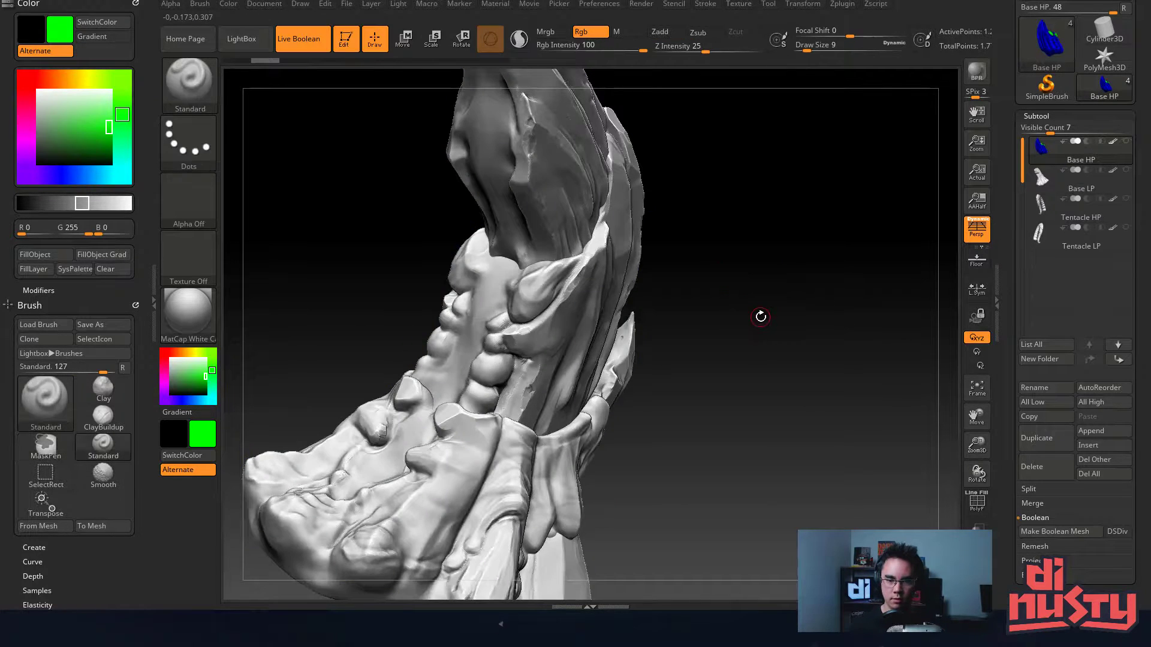
pyautogui.hotkey('ctrl', 'shift', 'z')
pyautogui.keyDown('ctrl'); pyautogui.moveTo(771, 337); pyautogui.dragTo(748, 331, button='right'); pyautogui.keyUp('ctrl')
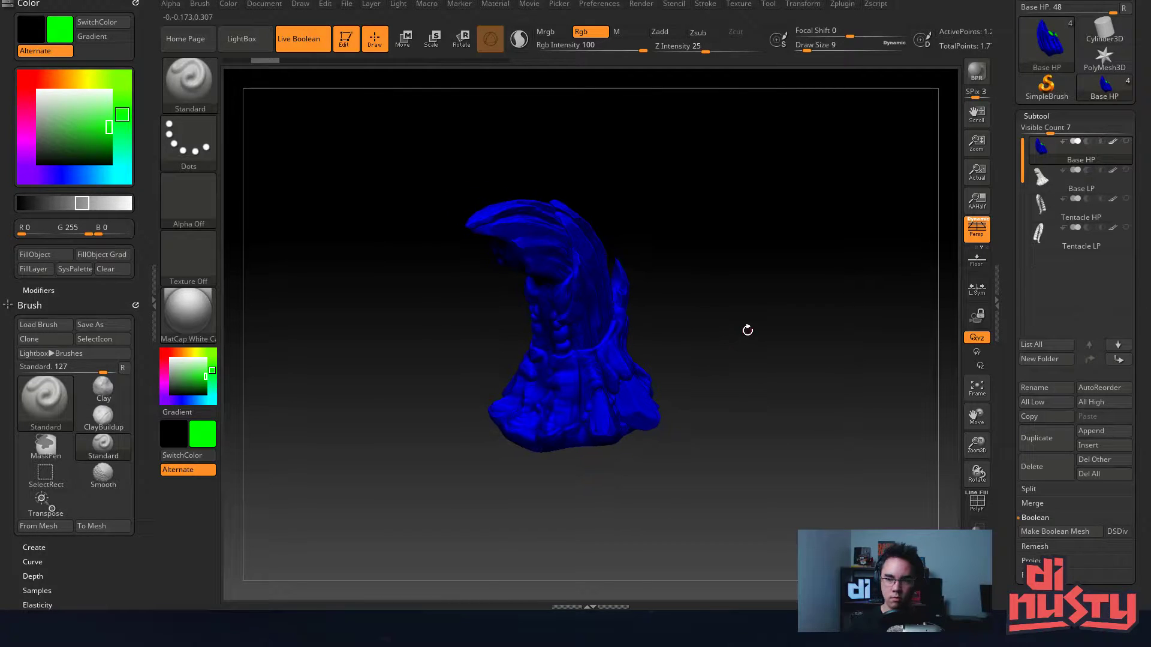
# - On the Tentacle HP subtool, isolate the segmented inner tentacle polygroup, fill it green, and unhide the rest
pyautogui.click(1047, 203)
pyautogui.moveTo(932, 218)
pyautogui.mouseDown(button='right')
pyautogui.moveTo(752, 258)
pyautogui.moveTo(771, 236)
pyautogui.moveTo(767, 211)
pyautogui.moveTo(781, 226)
pyautogui.moveTo(792, 188)
pyautogui.moveTo(766, 194)
pyautogui.mouseUp(button='right')
pyautogui.hotkey('shift', 'f')
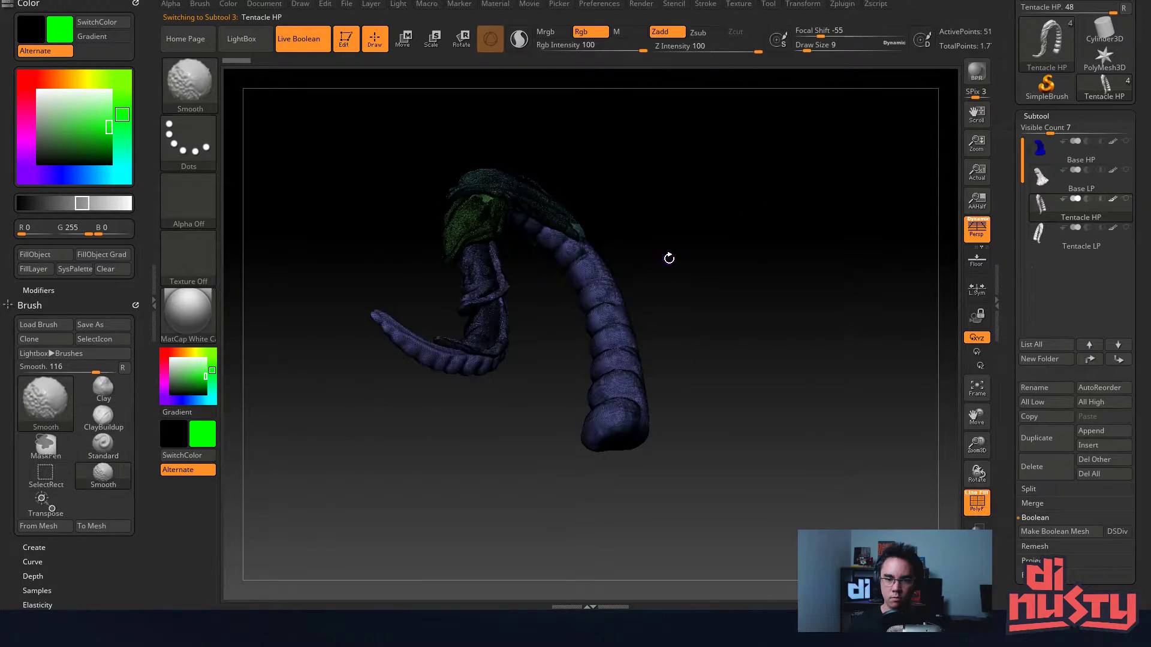
pyautogui.hotkey('shift', 'f')
pyautogui.keyDown('ctrl'); pyautogui.keyDown('shift'); pyautogui.click(608, 300); pyautogui.keyUp('shift'); pyautogui.keyUp('ctrl')
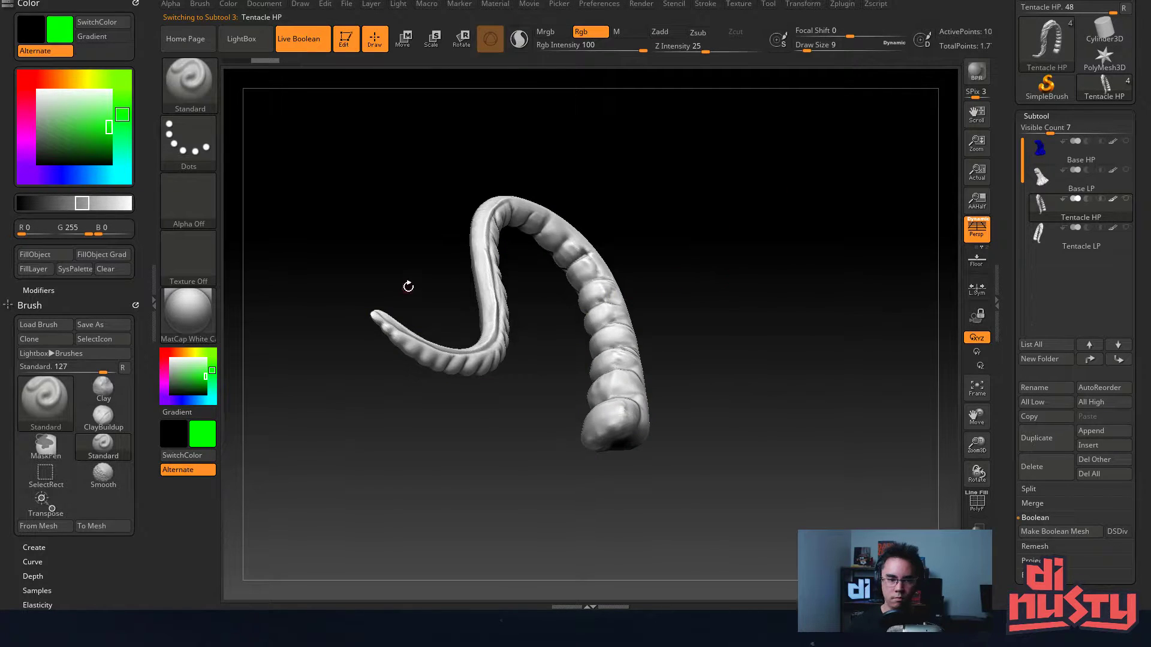
pyautogui.click(42, 254)
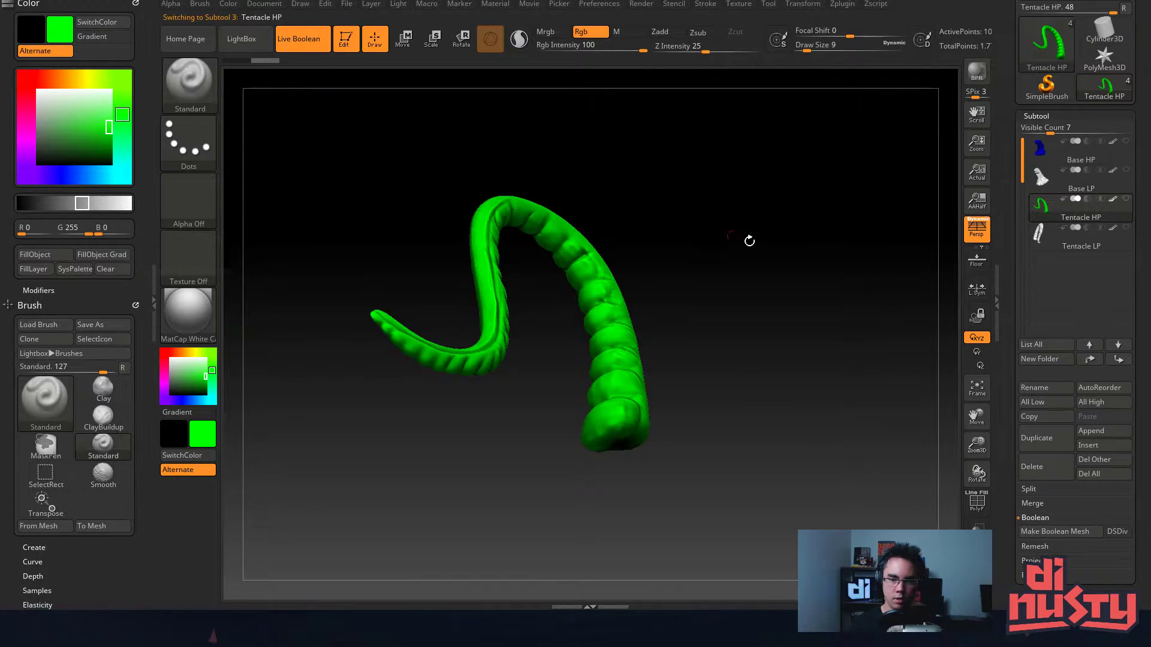
pyautogui.keyDown('ctrl'); pyautogui.keyDown('shift'); pyautogui.click(691, 245); pyautogui.keyUp('shift'); pyautogui.keyUp('ctrl')
# - Isolate the outer armor plates of Tentacle HP and fill them with blue, R 0, G 0, B 255
pyautogui.moveTo(709, 241); pyautogui.dragTo(611, 227, button='right')
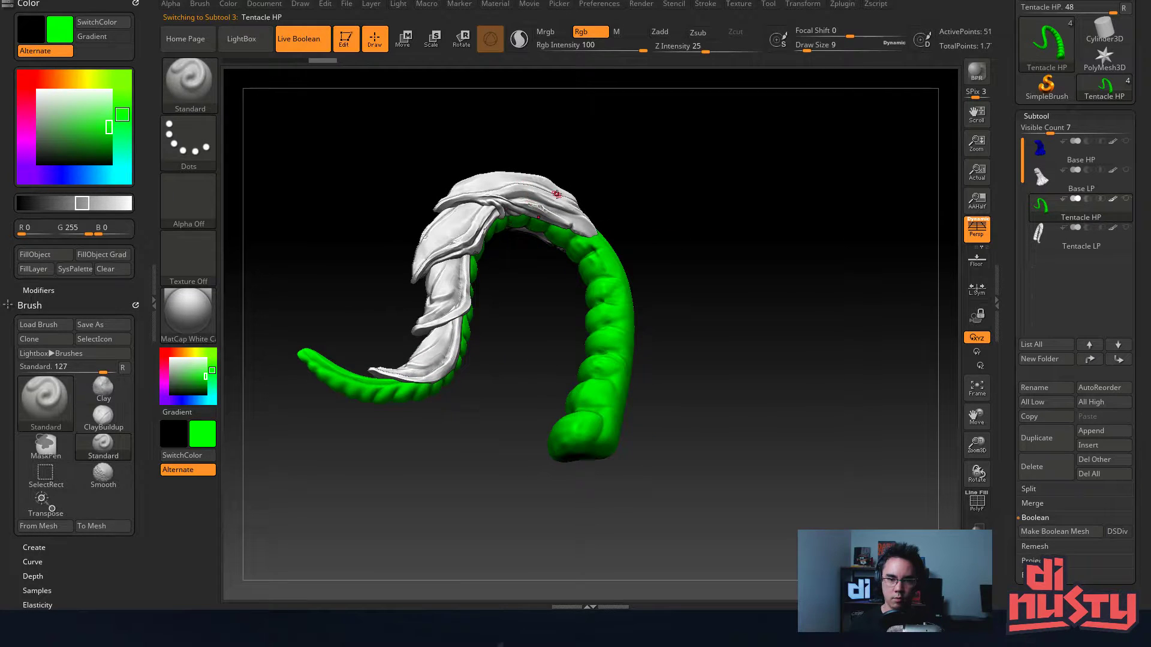
pyautogui.keyDown('ctrl'); pyautogui.keyDown('shift'); pyautogui.click(624, 278); pyautogui.keyUp('shift'); pyautogui.keyUp('ctrl')
pyautogui.keyDown('ctrl'); pyautogui.keyDown('shift'); pyautogui.click(796, 275); pyautogui.keyUp('shift'); pyautogui.keyUp('ctrl')
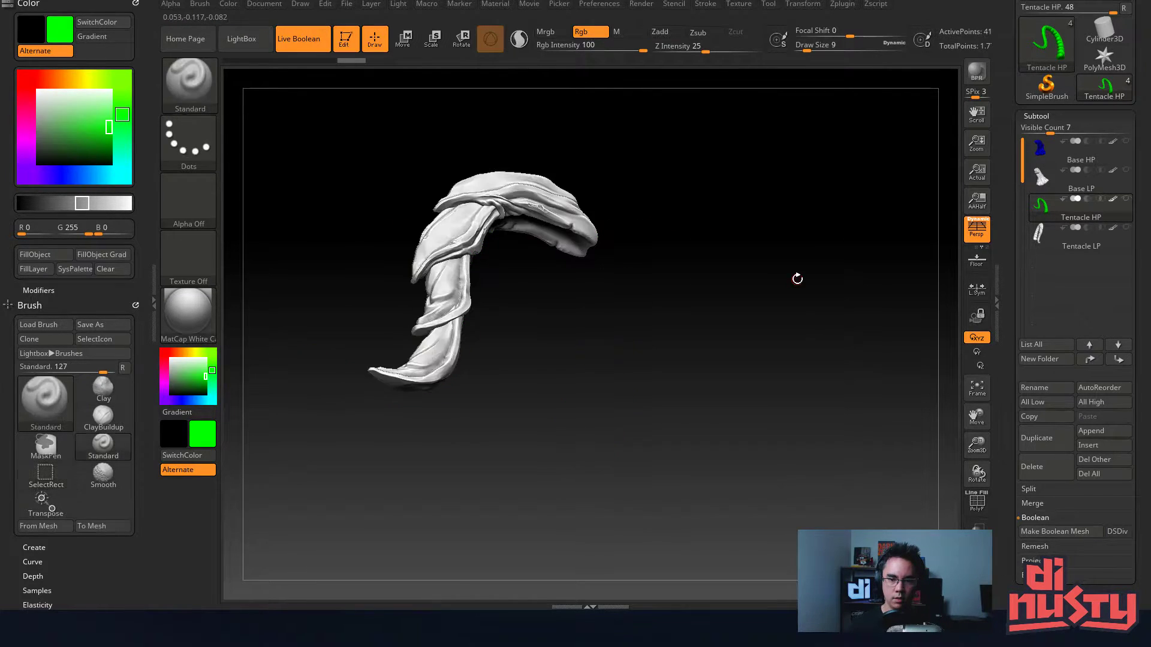
pyautogui.moveTo(105, 233); pyautogui.dragTo(59, 235)
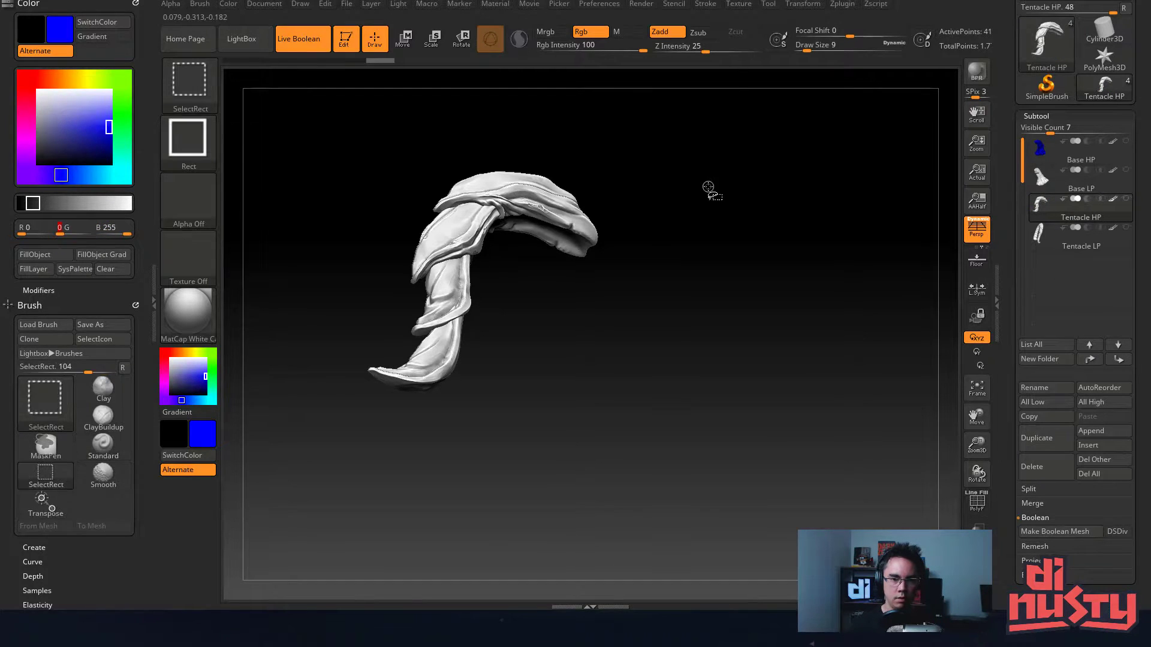
pyautogui.click(35, 254)
pyautogui.moveTo(689, 146); pyautogui.dragTo(754, 208)
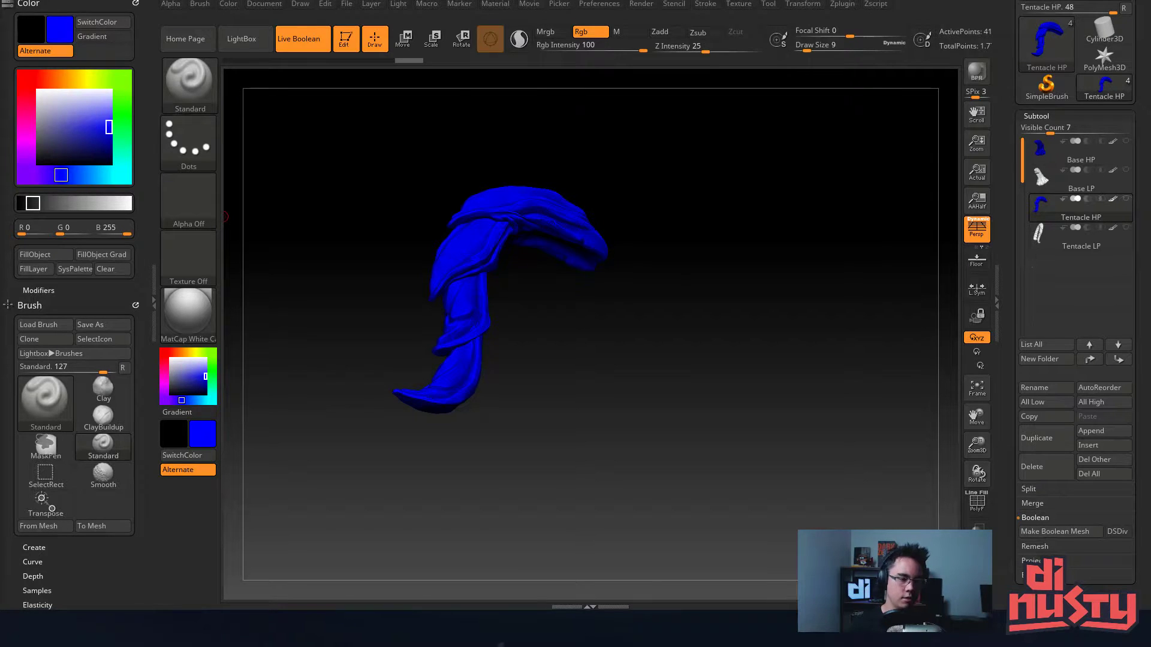
pyautogui.moveTo(741, 337); pyautogui.dragTo(643, 415)
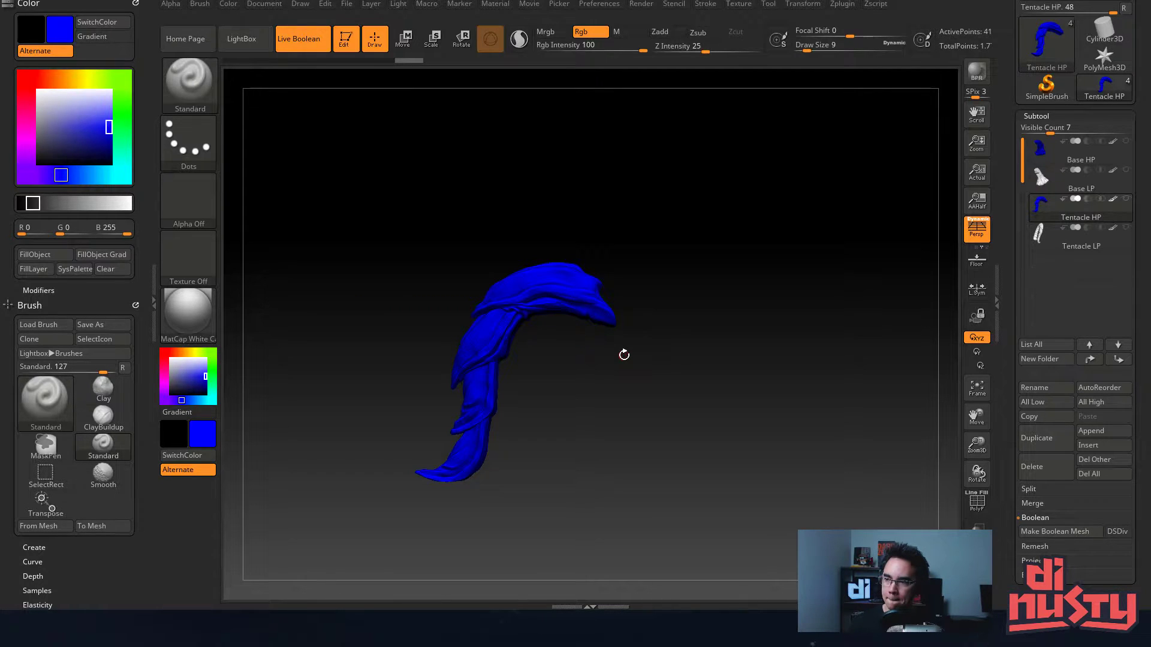
# - Unhide the rest of Tentacle HP, make Base HP the active subtool, and display both subtools together
pyautogui.keyDown('ctrl'); pyautogui.keyDown('shift'); pyautogui.click(730, 353); pyautogui.keyUp('shift'); pyautogui.keyUp('ctrl')
pyautogui.keyDown('alt'); pyautogui.moveTo(725, 387); pyautogui.dragTo(672, 336); pyautogui.keyUp('alt')
pyautogui.click(1039, 148)
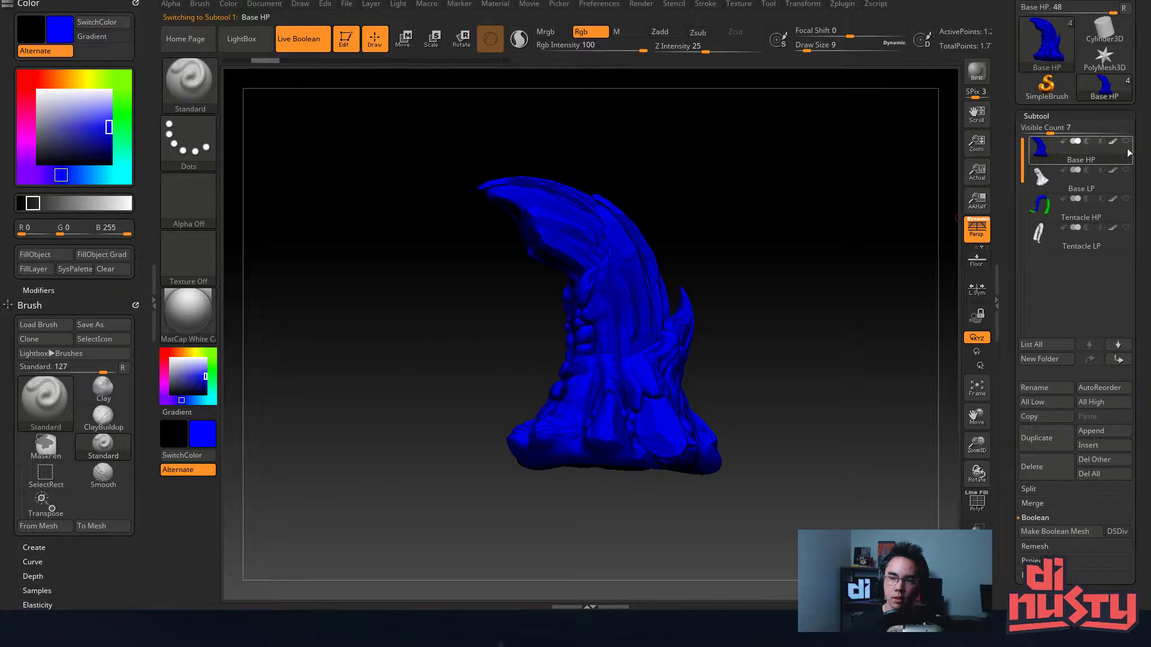
pyautogui.click(1126, 199)
# - Examine closely where the green tentacle segments meet the blue bulges of Base HP
pyautogui.moveTo(676, 289); pyautogui.dragTo(744, 303)
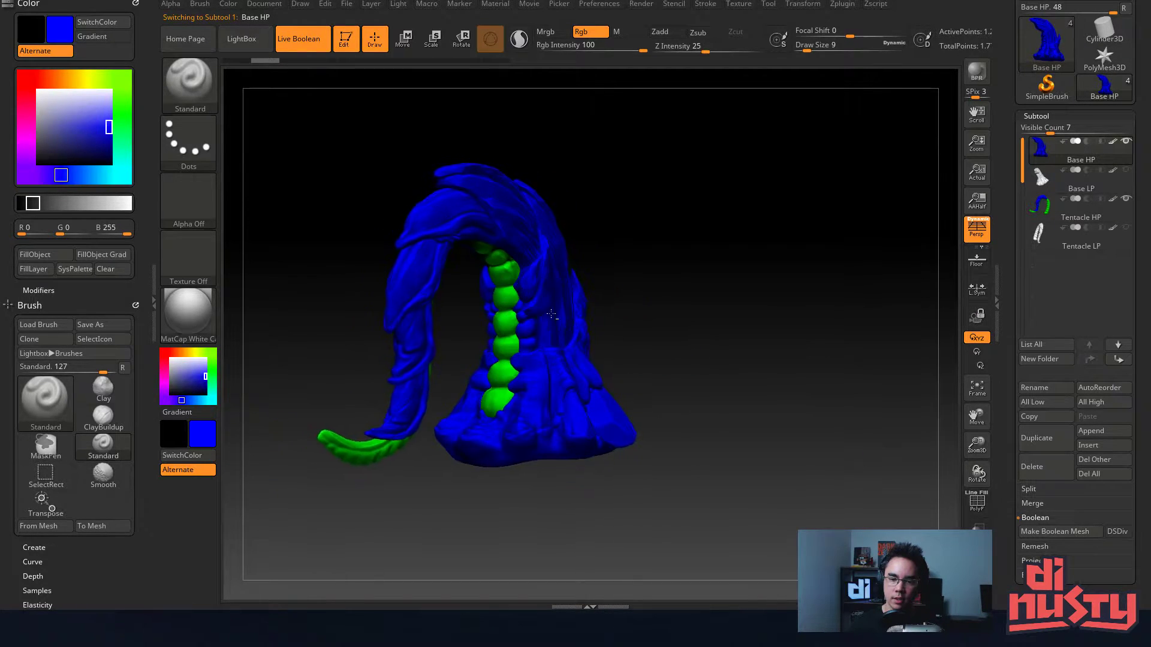
pyautogui.keyDown('alt'); pyautogui.moveTo(623, 282); pyautogui.dragTo(603, 352); pyautogui.keyUp('alt')
pyautogui.moveTo(603, 353); pyautogui.dragTo(554, 270, button='right')
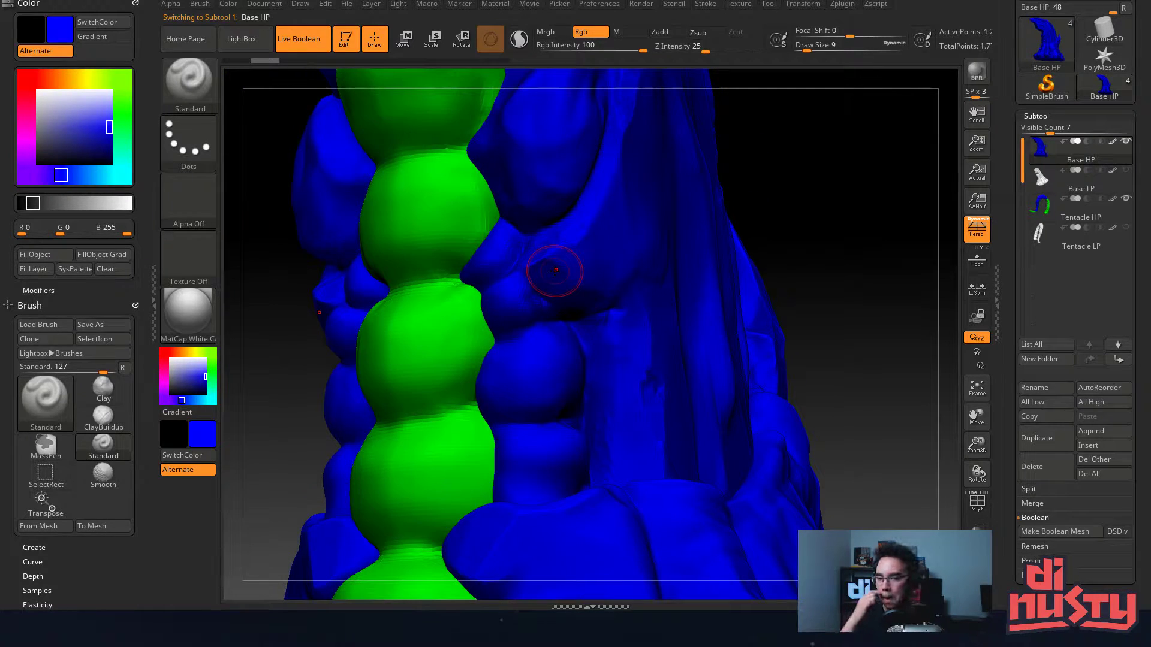
pyautogui.moveTo(541, 386); pyautogui.dragTo(562, 174, button='right')
pyautogui.moveTo(557, 275); pyautogui.dragTo(590, 240, button='right')
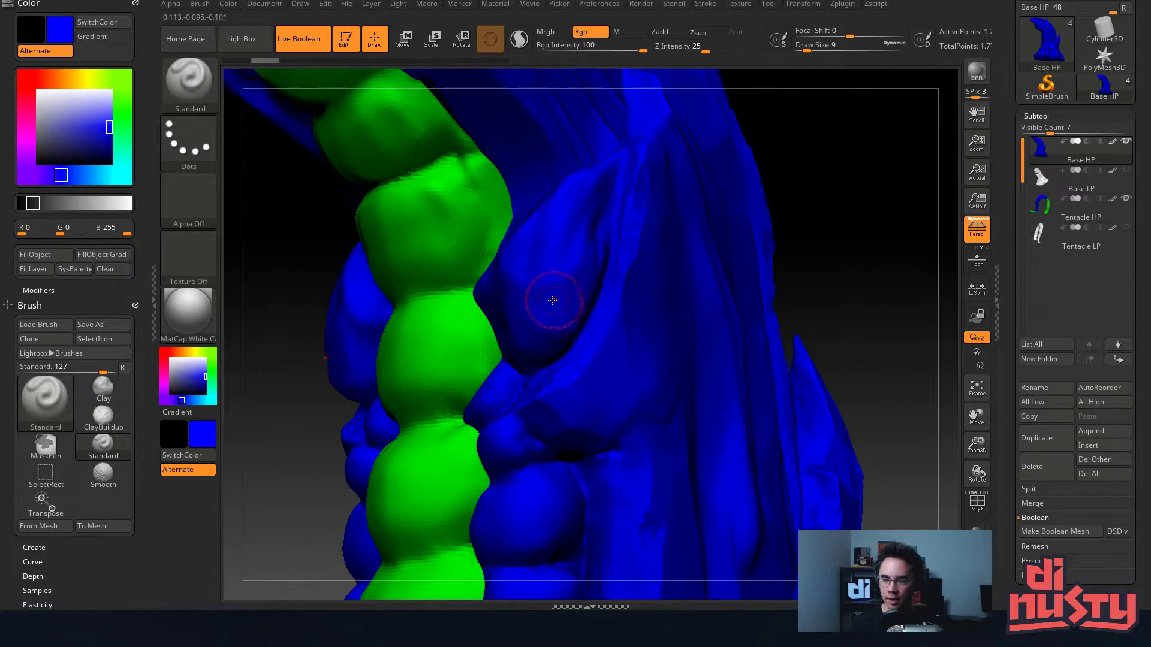
pyautogui.moveTo(575, 270)
pyautogui.mouseDown(button='right')
pyautogui.moveTo(610, 248)
pyautogui.moveTo(592, 259)
pyautogui.moveTo(586, 239)
pyautogui.moveTo(558, 249)
pyautogui.moveTo(554, 221)
pyautogui.mouseUp(button='right')
pyautogui.hotkey('ctrl', 'shift', 'z')
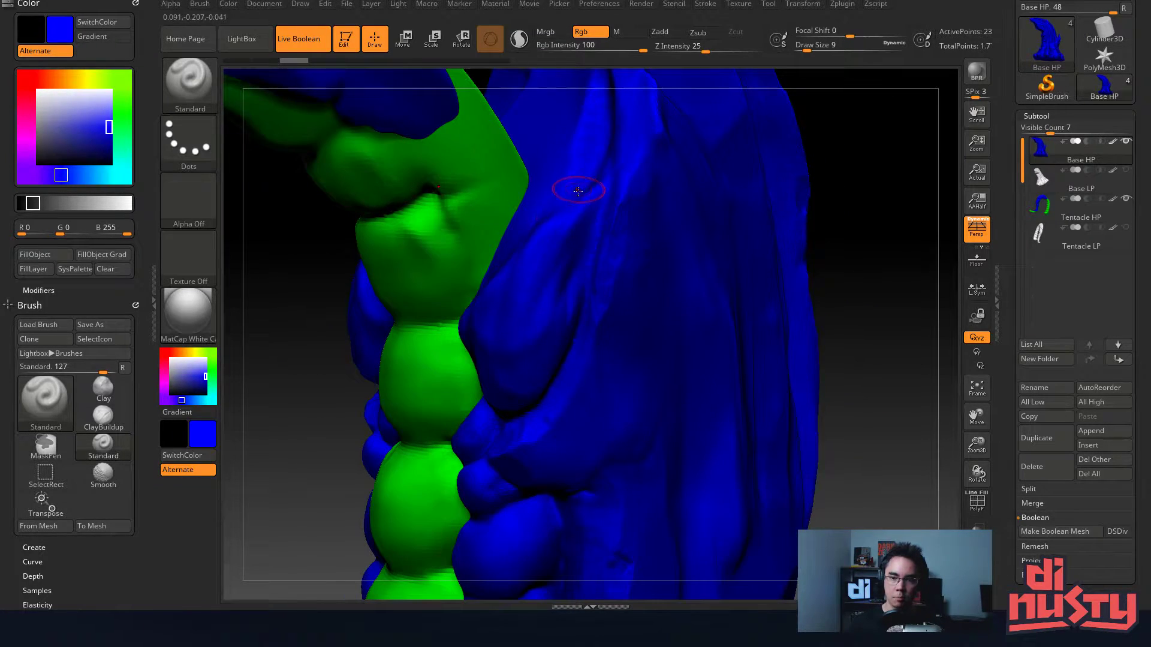
# - Set the paint color to green, R 0, G 255, B 0, and begin painting the large bulge of Base HP beside the tentacle
pyautogui.moveTo(545, 281); pyautogui.dragTo(574, 287, button='right')
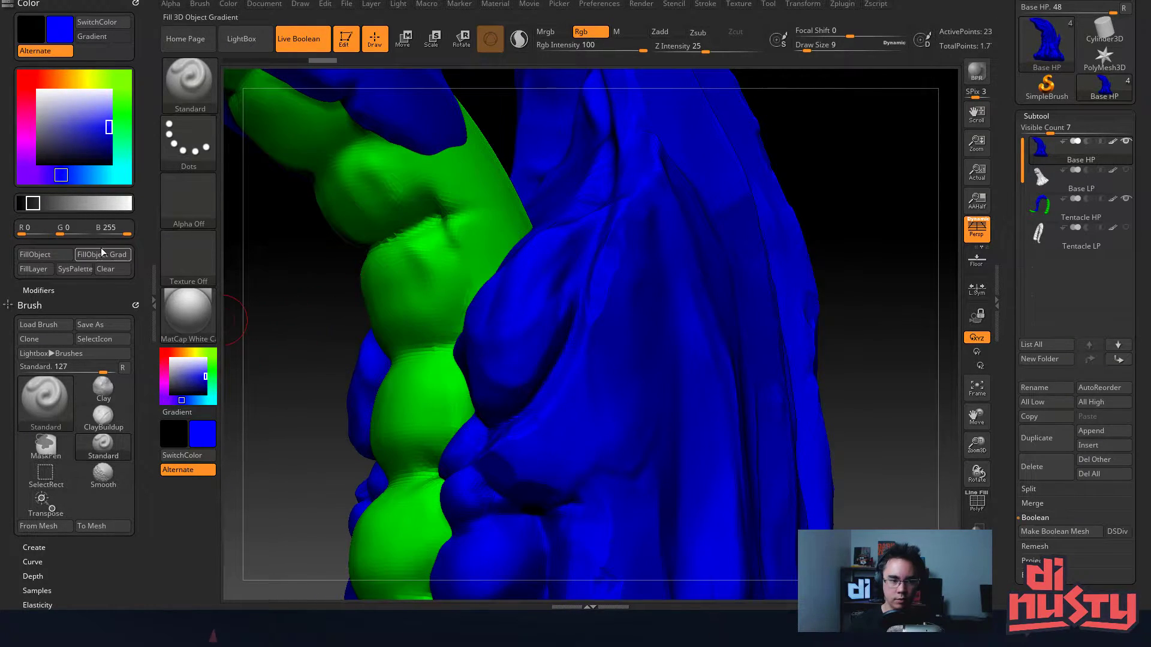
pyautogui.moveTo(73, 230); pyautogui.dragTo(108, 228)
pyautogui.write('0')
pyautogui.press('Return')
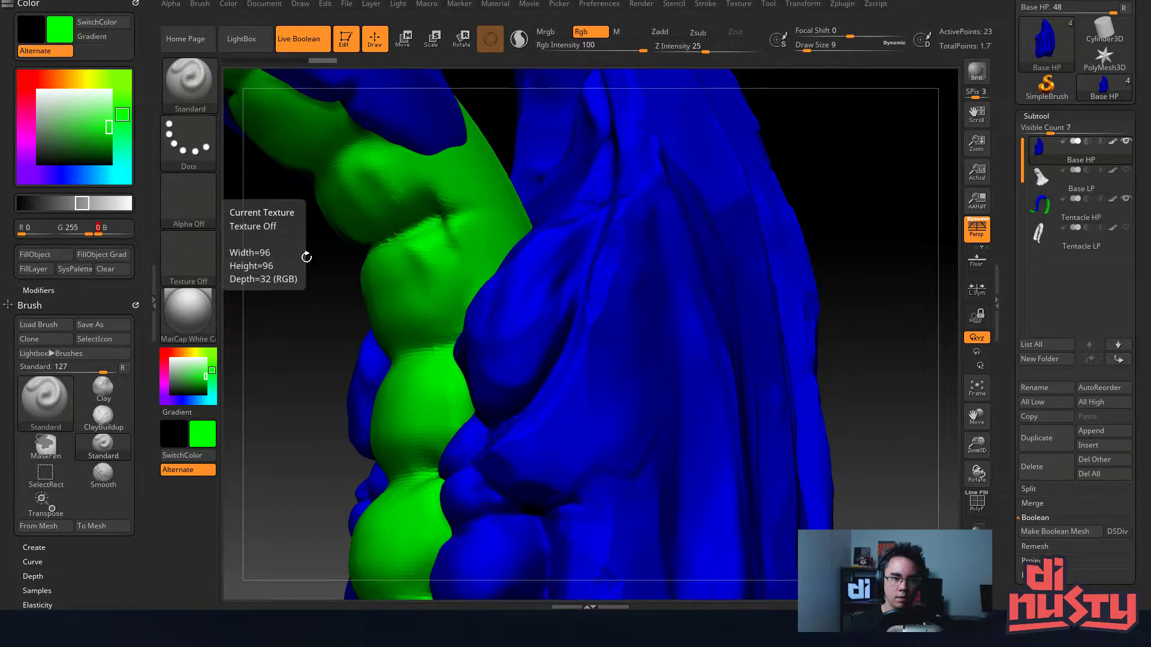
pyautogui.moveTo(542, 285)
pyautogui.mouseDown()
pyautogui.moveTo(550, 321)
pyautogui.moveTo(539, 343)
pyautogui.mouseUp()
pyautogui.moveTo(533, 307); pyautogui.dragTo(557, 304, button='right')
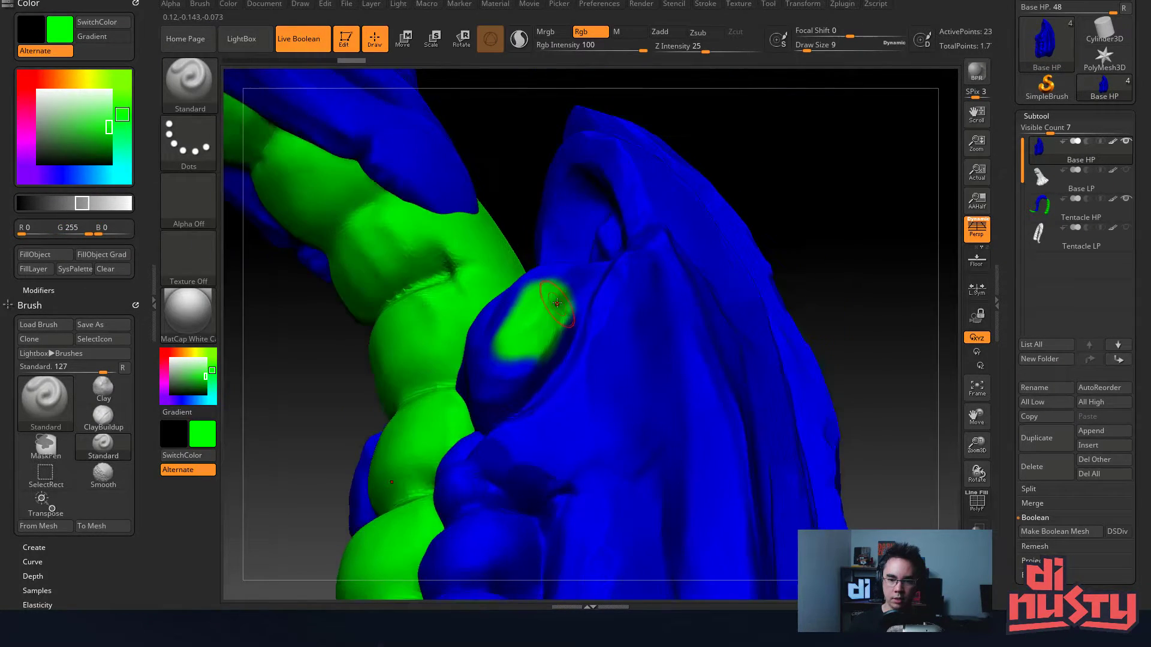
pyautogui.moveTo(563, 319); pyautogui.dragTo(504, 393)
pyautogui.moveTo(504, 394); pyautogui.dragTo(533, 368, button='right')
pyautogui.hotkey('ctrl', 'z')
pyautogui.moveTo(529, 360)
pyautogui.mouseDown()
pyautogui.moveTo(468, 415)
pyautogui.moveTo(425, 372)
pyautogui.mouseUp()
# - Cover the body of the large bulge in green at draw size 17 and its pointed upper end at draw size 4
pyautogui.moveTo(476, 345)
pyautogui.mouseDown(button='right')
pyautogui.moveTo(491, 377)
pyautogui.moveTo(503, 366)
pyautogui.mouseUp(button='right')
pyautogui.keyDown('ctrl'); pyautogui.moveTo(503, 365); pyautogui.dragTo(539, 317, button='right'); pyautogui.keyUp('ctrl')
pyautogui.press('space')
pyautogui.moveTo(553, 293); pyautogui.dragTo(558, 293)
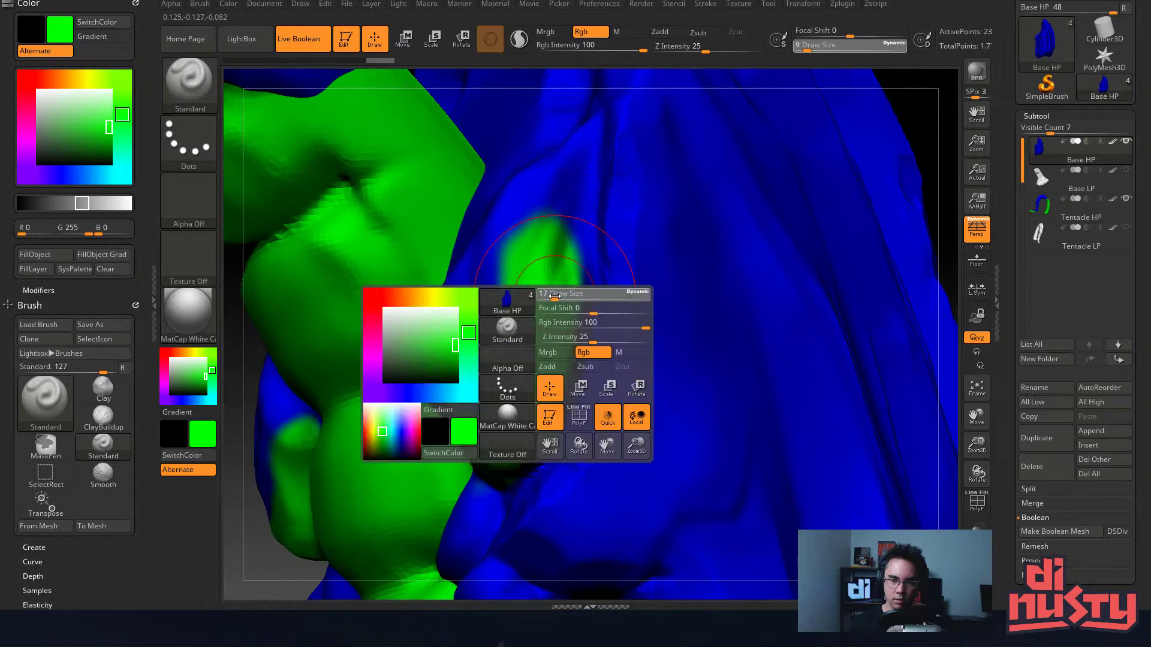
pyautogui.moveTo(530, 255); pyautogui.dragTo(503, 257)
pyautogui.moveTo(504, 257)
pyautogui.mouseDown(button='right')
pyautogui.moveTo(571, 301)
pyautogui.moveTo(527, 318)
pyautogui.mouseUp(button='right')
pyautogui.press('space')
pyautogui.moveTo(528, 321)
pyautogui.mouseDown()
pyautogui.moveTo(517, 322)
pyautogui.moveTo(550, 253)
pyautogui.mouseUp()
pyautogui.moveTo(552, 353); pyautogui.dragTo(560, 403)
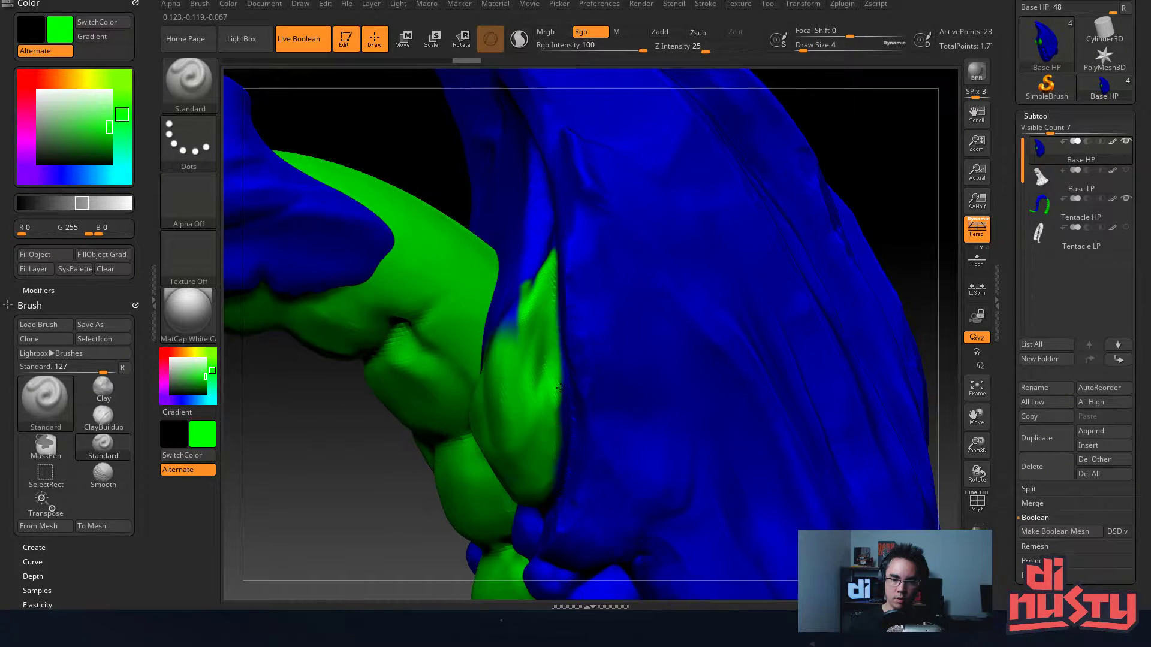
# - Set the draw size to 5 and paint green down the edge where the large bulge meets the outer shell
pyautogui.moveTo(548, 367); pyautogui.dragTo(560, 396, button='right')
pyautogui.press('space')
pyautogui.moveTo(558, 396); pyautogui.dragTo(561, 396)
pyautogui.moveTo(555, 371); pyautogui.dragTo(573, 298, button='right')
pyautogui.moveTo(562, 252)
pyautogui.mouseDown()
pyautogui.moveTo(577, 331)
pyautogui.moveTo(570, 429)
pyautogui.mouseUp()
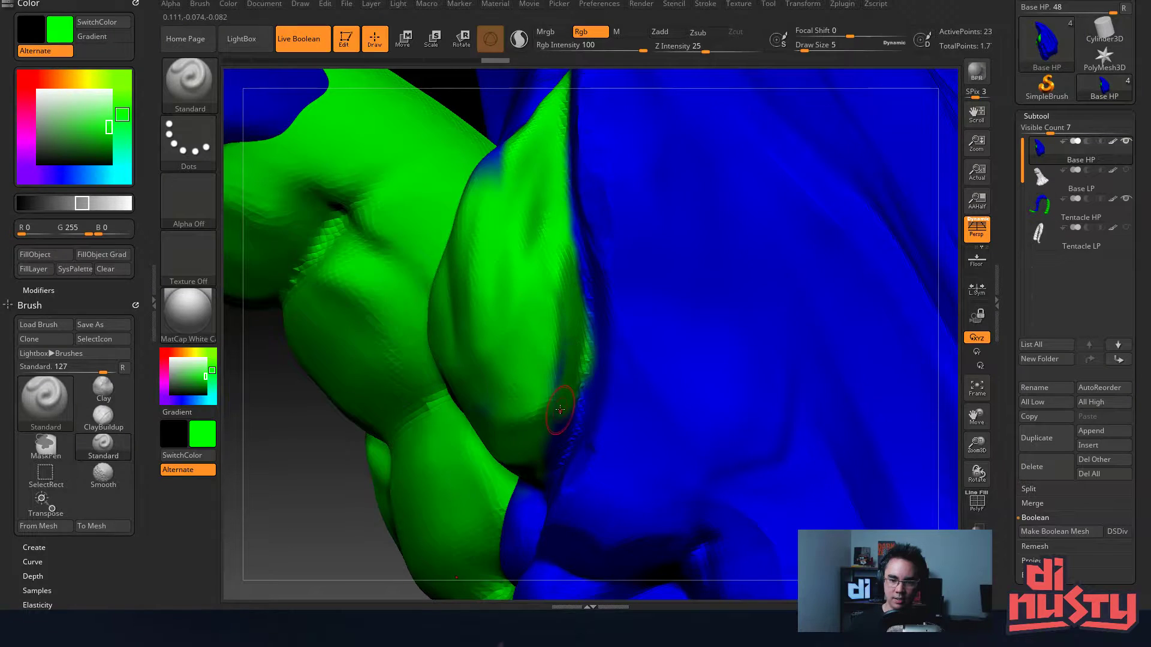
pyautogui.moveTo(569, 428); pyautogui.dragTo(561, 345, button='right')
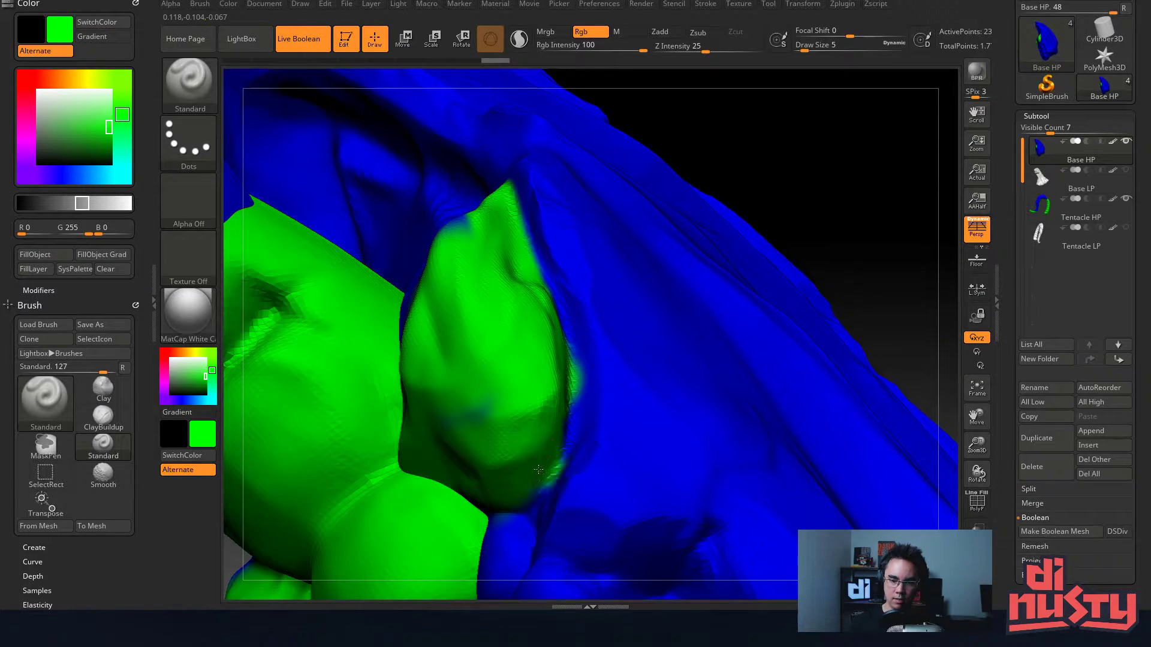
pyautogui.moveTo(539, 470); pyautogui.dragTo(561, 410, button='right')
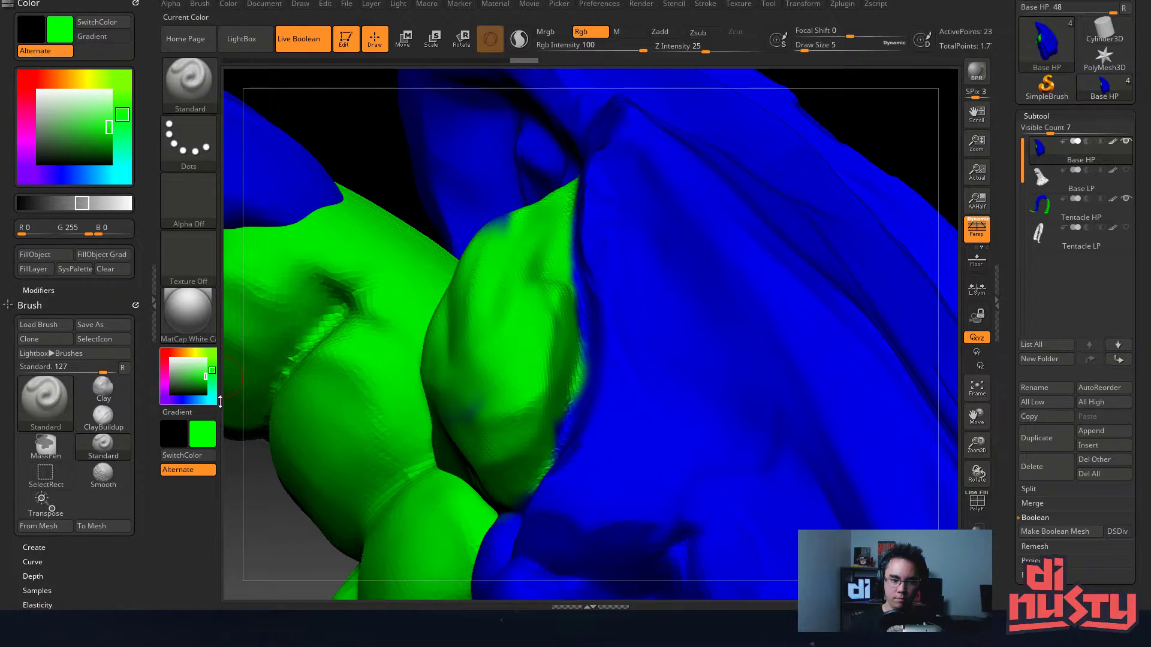
pyautogui.moveTo(453, 436); pyautogui.dragTo(414, 438, button='right')
pyautogui.rightClick(412, 437)
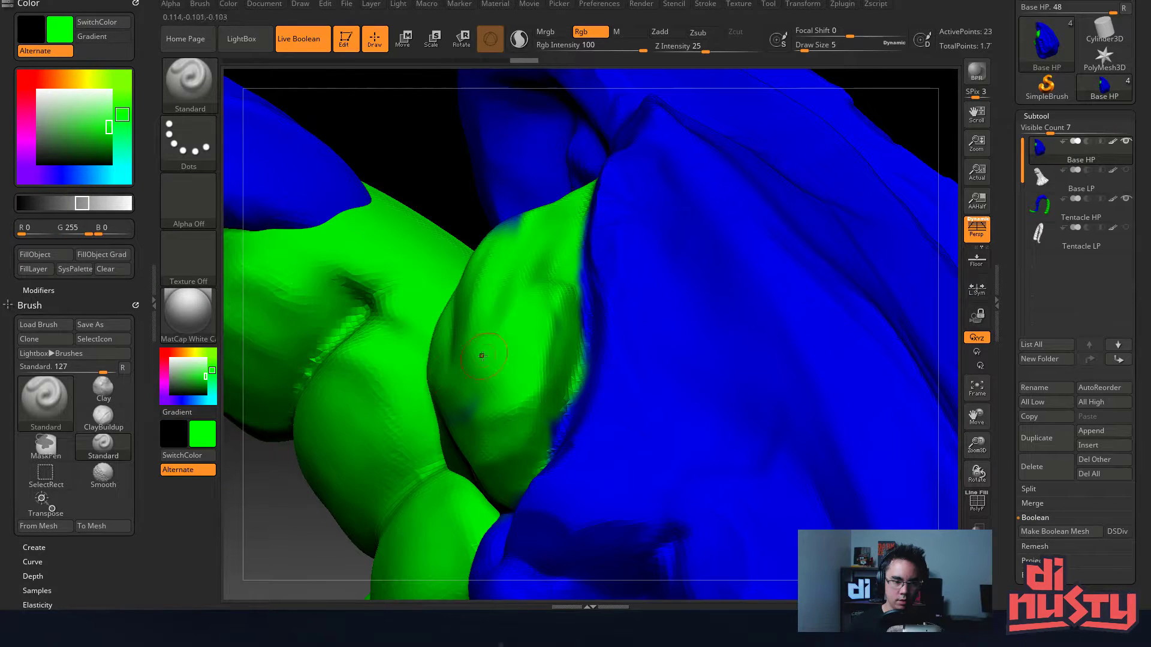
# - Replace the black color swatch with blue, R 0, G 0, B 255, as the counterpart to green
pyautogui.press('v')
pyautogui.press('v')
pyautogui.press('v')
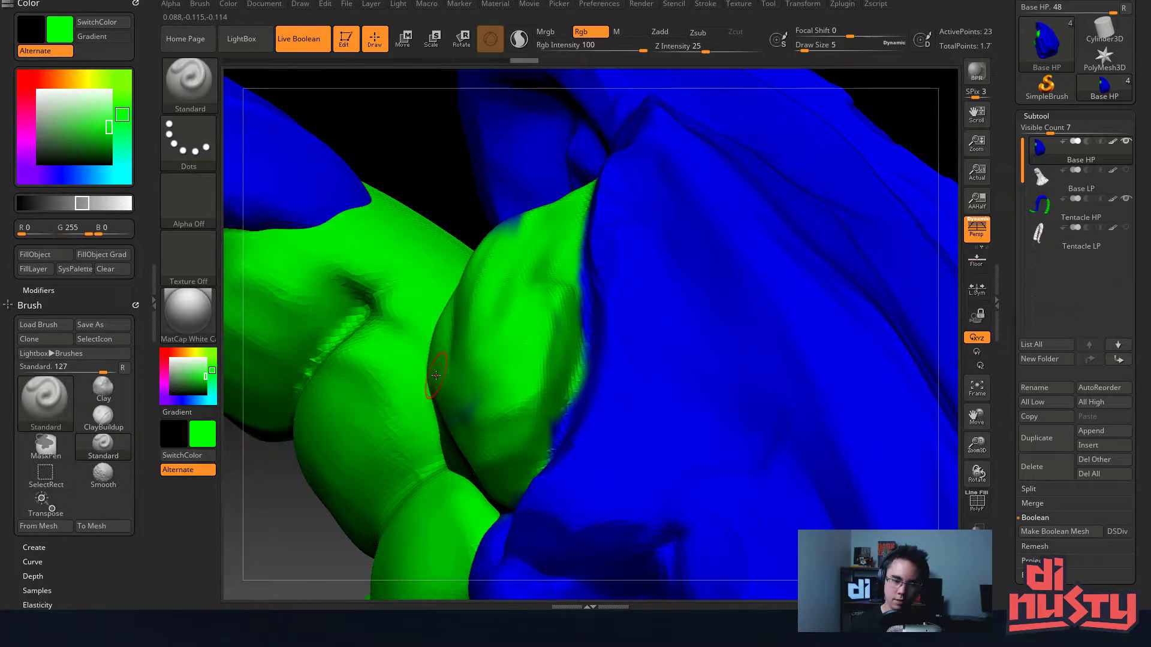
pyautogui.press('v')
pyautogui.press('v')
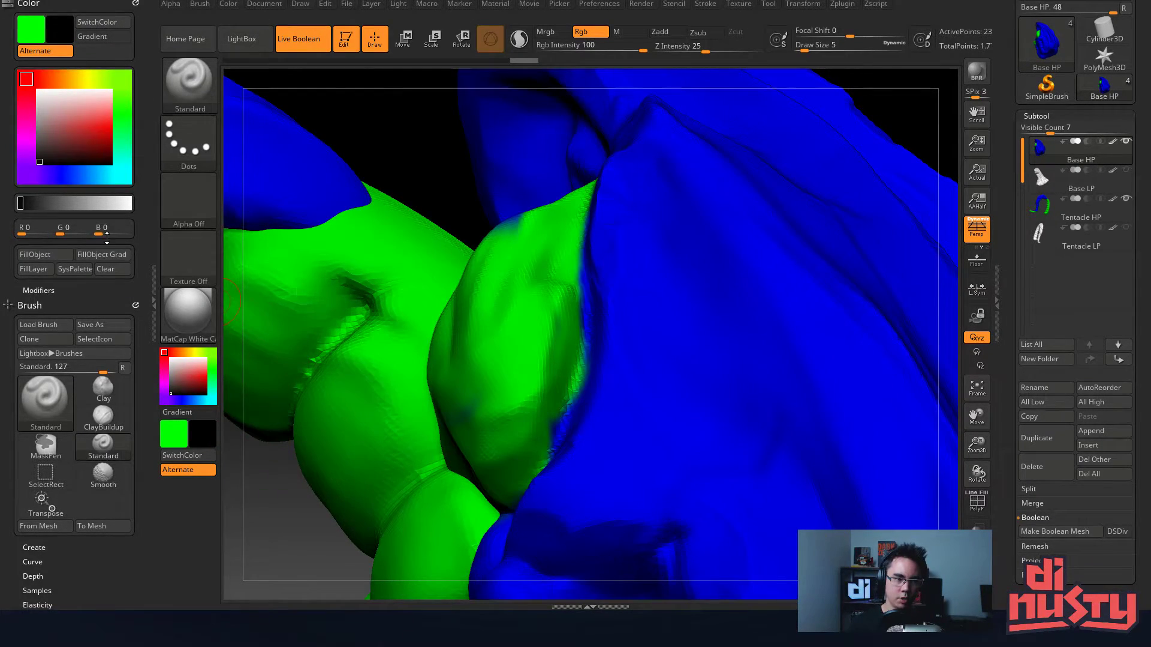
pyautogui.moveTo(100, 228); pyautogui.dragTo(121, 236)
pyautogui.moveTo(478, 302); pyautogui.dragTo(563, 474, button='right')
pyautogui.rightClick(564, 478)
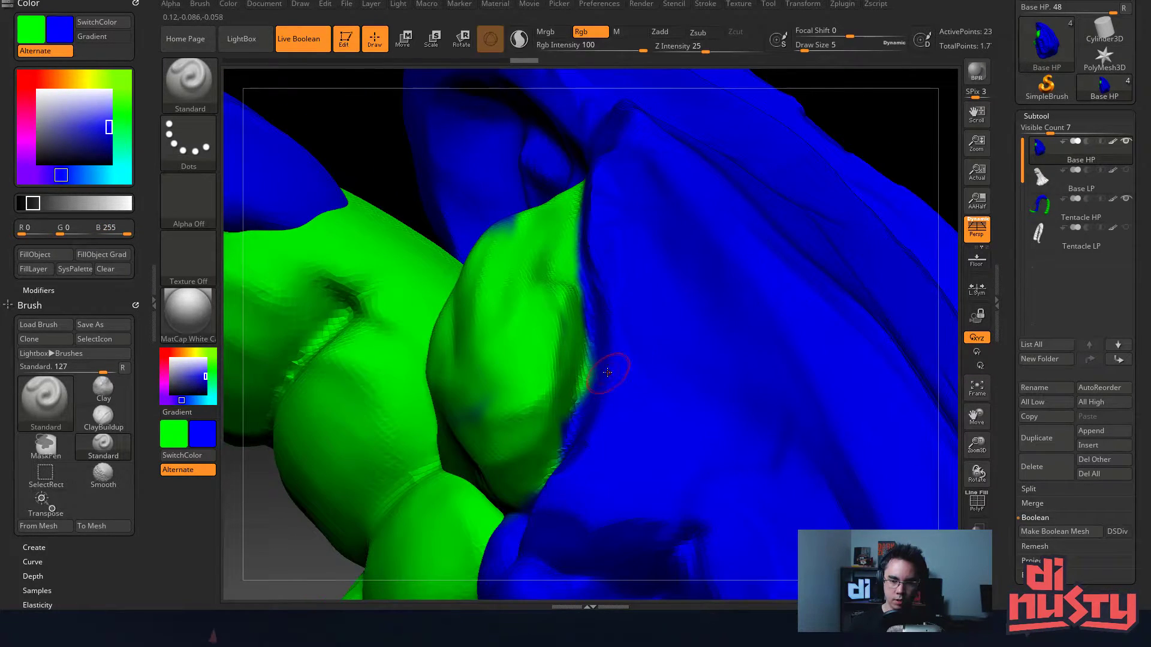
pyautogui.moveTo(595, 347); pyautogui.dragTo(541, 285, button='right')
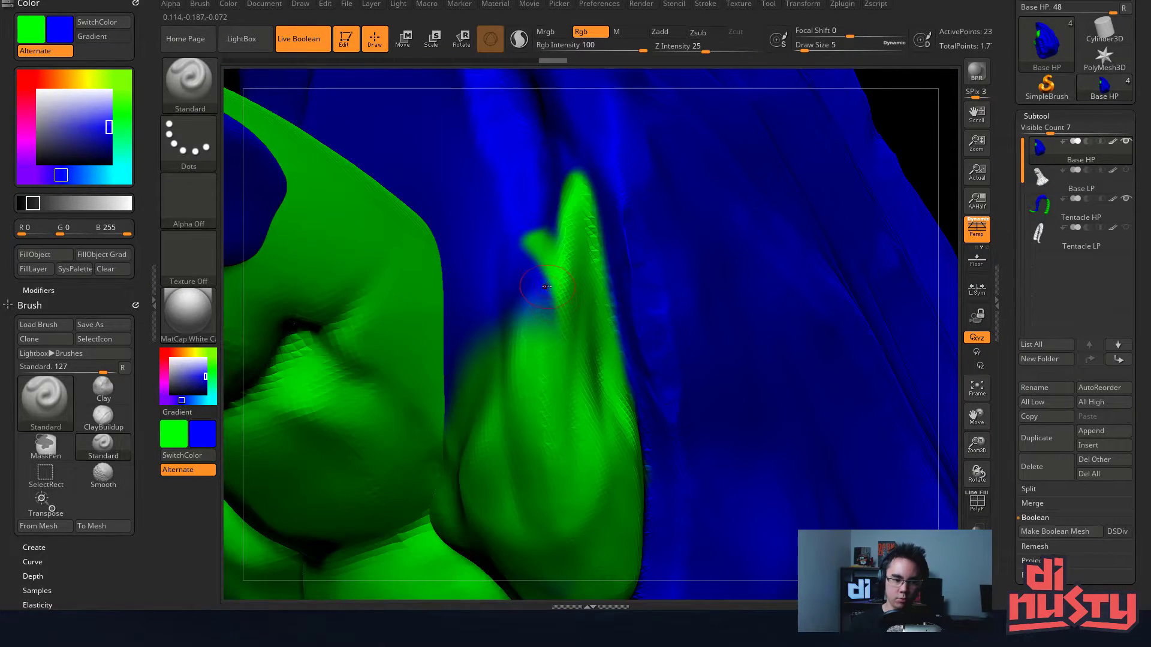
# - Fill the blue gaps below the pointed tip of the large bulge with green
pyautogui.press('v')
pyautogui.moveTo(545, 286)
pyautogui.mouseDown()
pyautogui.moveTo(543, 270)
pyautogui.moveTo(541, 320)
pyautogui.mouseUp()
pyautogui.moveTo(580, 293)
pyautogui.keyDown('alt'); pyautogui.mouseDown(button='right')
pyautogui.moveTo(473, 192)
pyautogui.moveTo(572, 321)
pyautogui.moveTo(545, 314)
pyautogui.moveTo(528, 157)
pyautogui.mouseUp(button='right'); pyautogui.keyUp('alt')
pyautogui.moveTo(528, 158); pyautogui.dragTo(525, 175)
pyautogui.moveTo(558, 312); pyautogui.dragTo(559, 315)
pyautogui.keyDown('alt'); pyautogui.moveTo(567, 318); pyautogui.dragTo(535, 274, button='right'); pyautogui.keyUp('alt')
# - Refine the border between the large bulge and the outer shell, alternating green and blue paint
pyautogui.press('space')
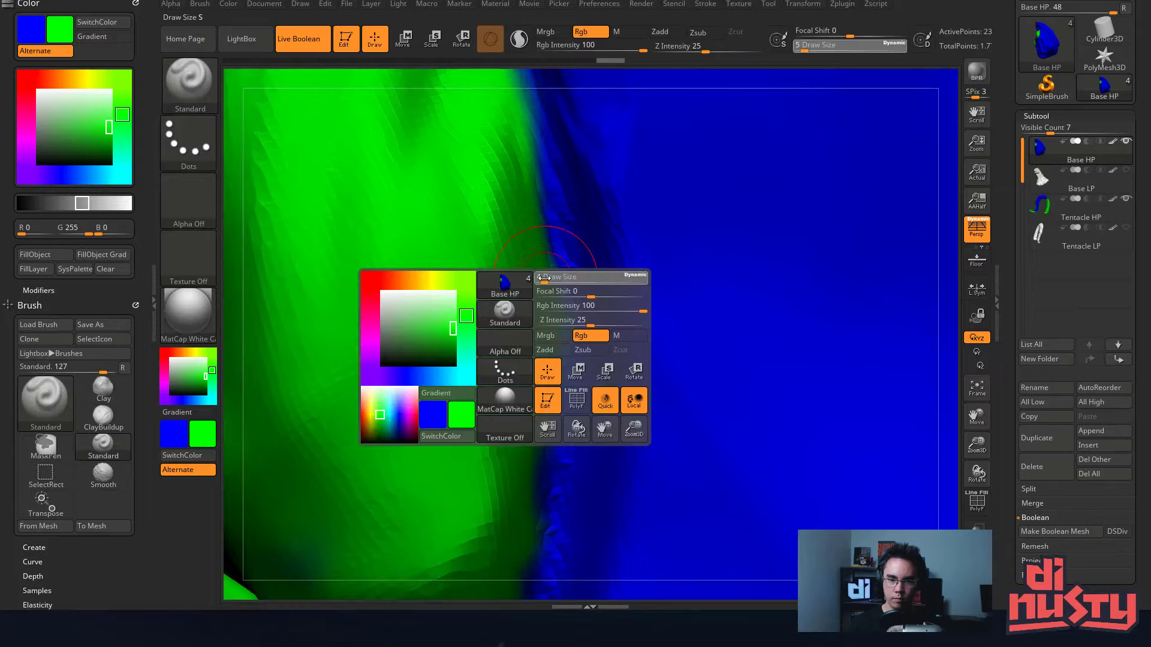
pyautogui.moveTo(553, 193)
pyautogui.mouseDown()
pyautogui.moveTo(564, 288)
pyautogui.moveTo(551, 453)
pyautogui.mouseUp()
pyautogui.moveTo(539, 439)
pyautogui.keyDown('alt'); pyautogui.mouseDown(button='right')
pyautogui.moveTo(525, 353)
pyautogui.moveTo(555, 277)
pyautogui.mouseUp(button='right'); pyautogui.keyUp('alt')
pyautogui.press('v')
pyautogui.moveTo(584, 193)
pyautogui.mouseDown()
pyautogui.moveTo(558, 389)
pyautogui.moveTo(567, 444)
pyautogui.mouseUp()
pyautogui.keyDown('alt'); pyautogui.moveTo(571, 462); pyautogui.dragTo(547, 375, button='right'); pyautogui.keyUp('alt')
pyautogui.press('v')
pyautogui.moveTo(511, 302); pyautogui.dragTo(498, 462)
# - Paint the small bulge directly beneath the large one green and extend the green onto the neighboring small bulge
pyautogui.moveTo(496, 300)
pyautogui.mouseDown(button='right')
pyautogui.moveTo(402, 409)
pyautogui.moveTo(547, 257)
pyautogui.moveTo(466, 261)
pyautogui.mouseUp(button='right')
pyautogui.press('space')
pyautogui.moveTo(447, 248)
pyautogui.mouseDown()
pyautogui.moveTo(442, 337)
pyautogui.moveTo(474, 315)
pyautogui.moveTo(475, 291)
pyautogui.mouseUp()
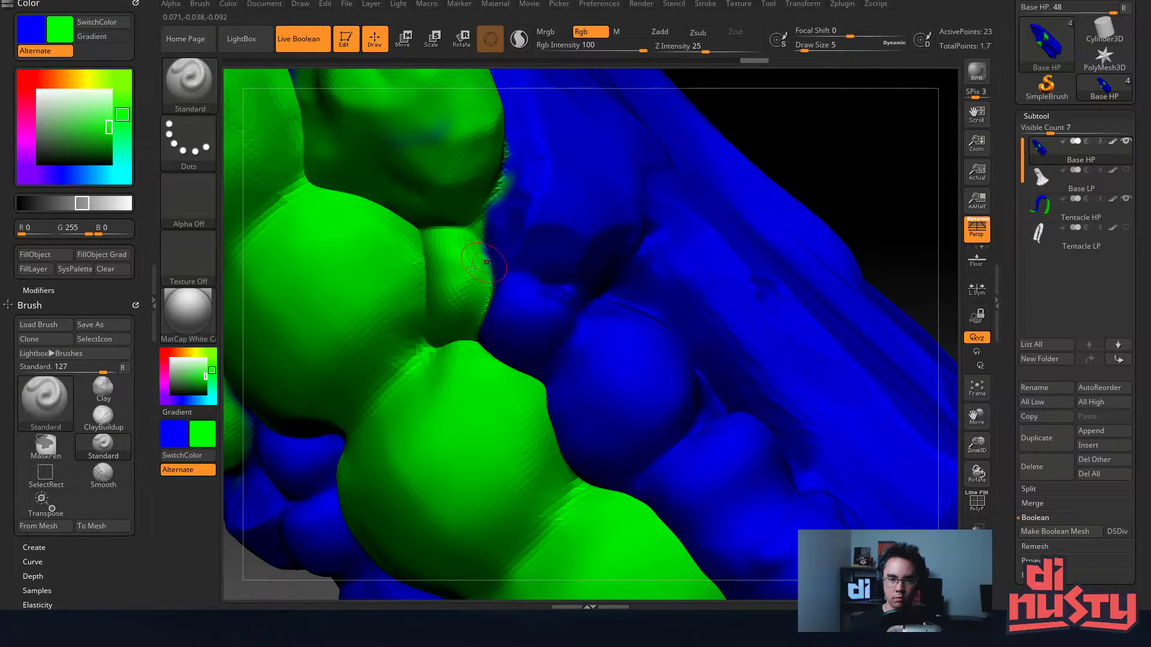
pyautogui.moveTo(482, 262); pyautogui.dragTo(475, 200, button='right')
pyautogui.press('v')
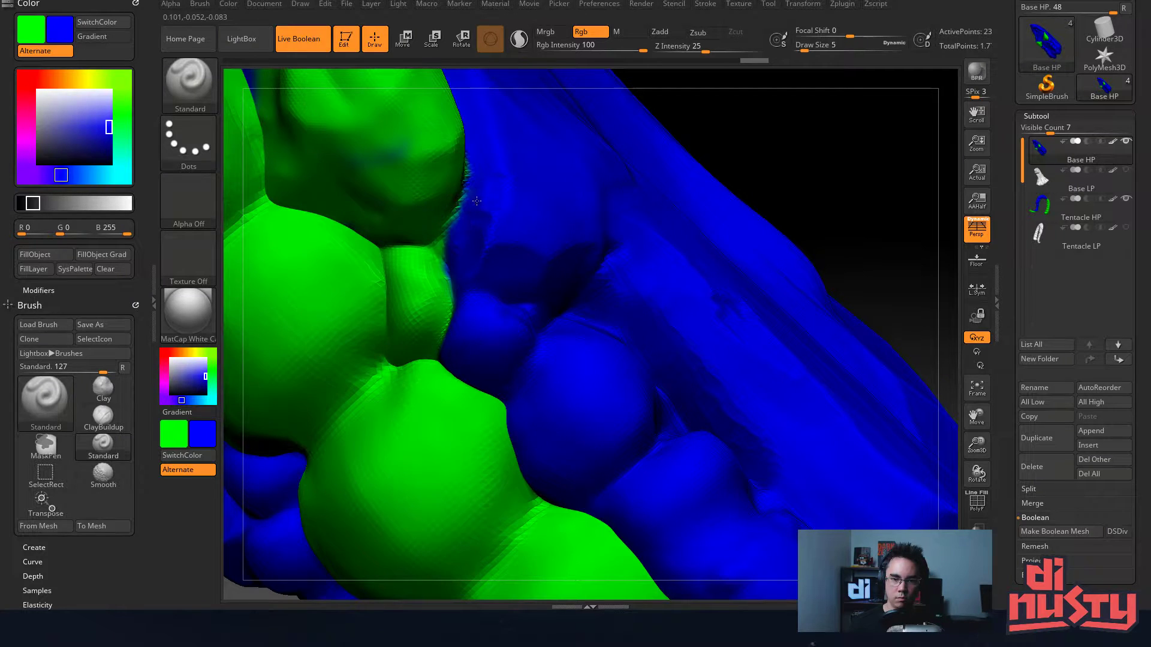
pyautogui.press('v')
pyautogui.moveTo(450, 297)
pyautogui.mouseDown()
pyautogui.moveTo(483, 354)
pyautogui.moveTo(516, 366)
pyautogui.moveTo(504, 367)
pyautogui.mouseUp()
# - Set the draw size to 3 and paint the second small bulge green, including its narrow inner end
pyautogui.moveTo(504, 367)
pyautogui.mouseDown(button='right')
pyautogui.moveTo(480, 360)
pyautogui.moveTo(463, 378)
pyautogui.moveTo(557, 360)
pyautogui.moveTo(538, 353)
pyautogui.moveTo(542, 309)
pyautogui.moveTo(564, 353)
pyautogui.mouseUp(button='right')
pyautogui.press('space')
pyautogui.moveTo(556, 346); pyautogui.dragTo(554, 346)
pyautogui.moveTo(496, 292); pyautogui.dragTo(586, 312)
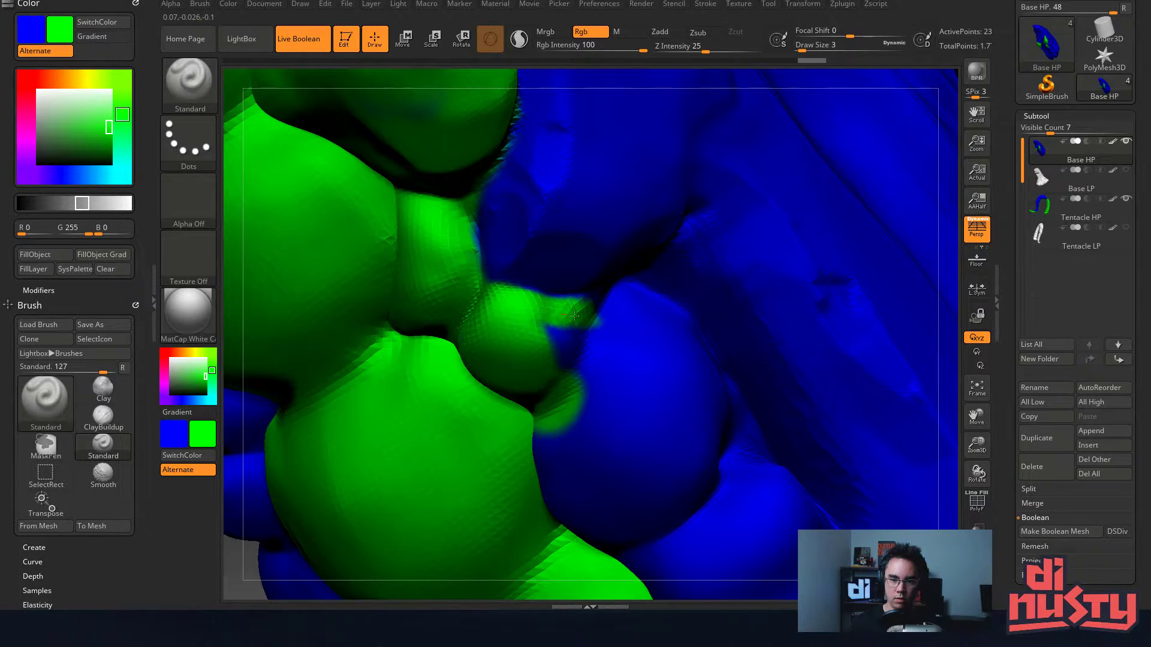
pyautogui.moveTo(594, 328); pyautogui.dragTo(521, 336, button='right')
pyautogui.moveTo(460, 345)
pyautogui.mouseDown()
pyautogui.moveTo(570, 341)
pyautogui.moveTo(560, 311)
pyautogui.mouseUp()
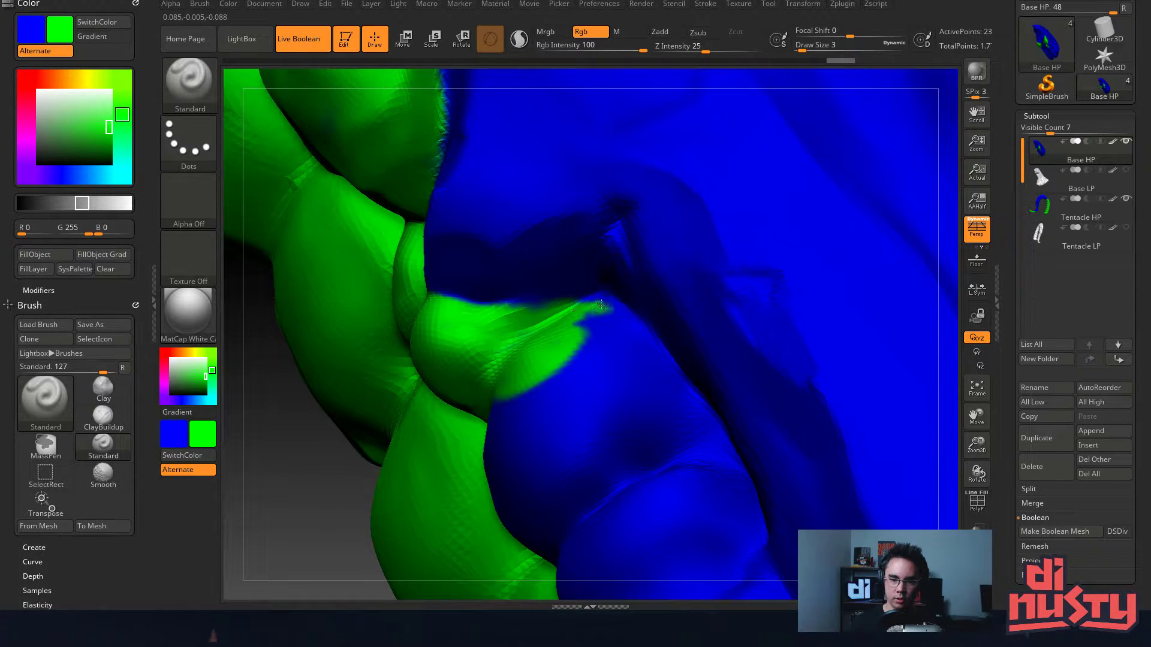
# - Outline the next larger bulge in green along its upper side and the crease against the outer shell
pyautogui.moveTo(564, 324)
pyautogui.mouseDown(button='right')
pyautogui.moveTo(548, 321)
pyautogui.moveTo(549, 294)
pyautogui.mouseUp(button='right')
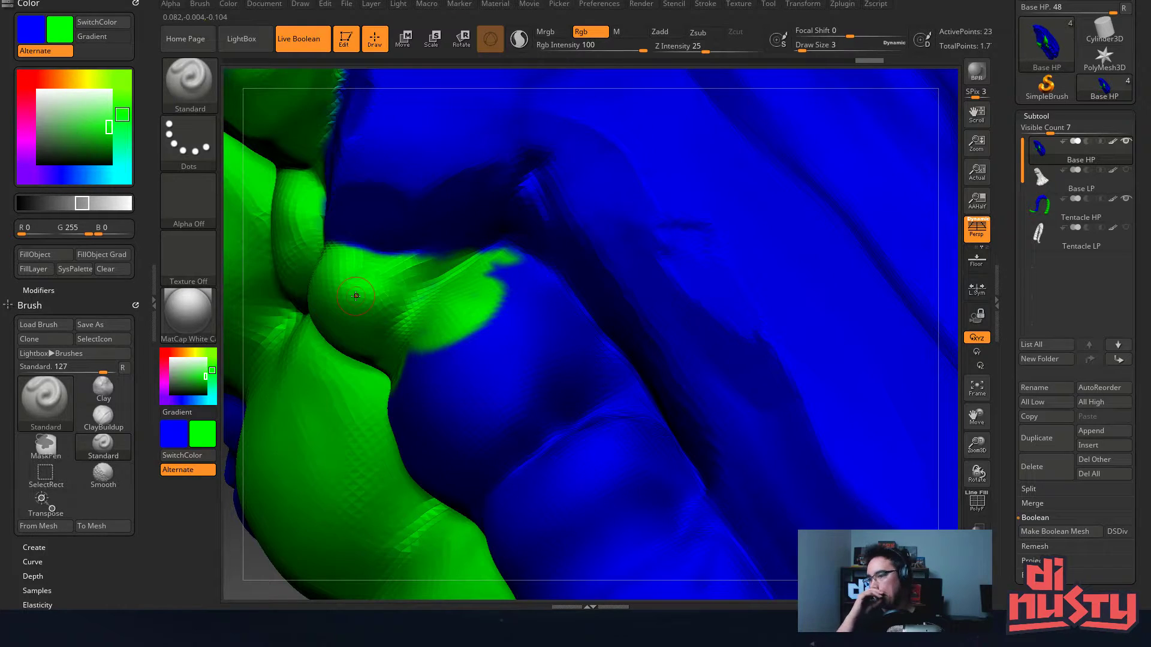
pyautogui.moveTo(540, 218); pyautogui.dragTo(513, 273, button='right')
pyautogui.press('space')
pyautogui.click(510, 273)
pyautogui.moveTo(507, 258)
pyautogui.mouseDown()
pyautogui.moveTo(545, 337)
pyautogui.moveTo(554, 332)
pyautogui.mouseUp()
pyautogui.moveTo(553, 329); pyautogui.dragTo(573, 302, button='right')
pyautogui.moveTo(557, 290)
pyautogui.mouseDown()
pyautogui.moveTo(594, 341)
pyautogui.moveTo(546, 276)
pyautogui.moveTo(621, 360)
pyautogui.moveTo(572, 453)
pyautogui.moveTo(618, 401)
pyautogui.mouseUp()
pyautogui.moveTo(617, 400)
pyautogui.mouseDown(button='right')
pyautogui.moveTo(614, 296)
pyautogui.moveTo(605, 308)
pyautogui.moveTo(523, 209)
pyautogui.mouseUp(button='right')
# - Set the draw size to 14 and fill the outlined bulge and the one below it with green
pyautogui.press('v')
pyautogui.keyDown('alt'); pyautogui.moveTo(646, 355); pyautogui.dragTo(591, 268, button='right'); pyautogui.keyUp('alt')
pyautogui.press('space')
pyautogui.moveTo(498, 277); pyautogui.dragTo(506, 278)
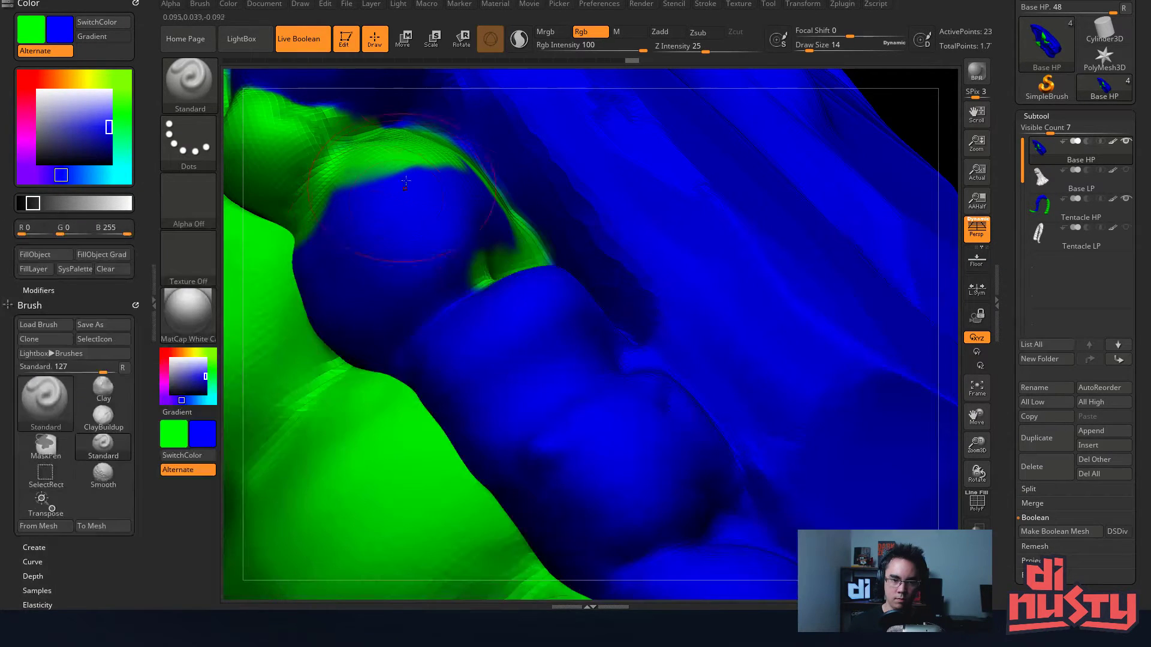
pyautogui.press('v')
pyautogui.moveTo(387, 249)
pyautogui.mouseDown()
pyautogui.moveTo(341, 300)
pyautogui.moveTo(325, 364)
pyautogui.mouseUp()
pyautogui.moveTo(479, 384); pyautogui.dragTo(565, 517)
# - Paint the remaining lower bulges of the row green up to the border with the outer shell
pyautogui.keyDown('alt'); pyautogui.moveTo(575, 498); pyautogui.dragTo(458, 289, button='right'); pyautogui.keyUp('alt')
pyautogui.moveTo(477, 264)
pyautogui.mouseDown()
pyautogui.moveTo(620, 474)
pyautogui.moveTo(631, 441)
pyautogui.mouseUp()
pyautogui.moveTo(644, 443)
pyautogui.keyDown('alt'); pyautogui.mouseDown(button='right')
pyautogui.moveTo(530, 333)
pyautogui.moveTo(590, 353)
pyautogui.mouseUp(button='right'); pyautogui.keyUp('alt')
pyautogui.moveTo(584, 365)
pyautogui.mouseDown()
pyautogui.moveTo(633, 438)
pyautogui.moveTo(521, 245)
pyautogui.moveTo(461, 174)
pyautogui.mouseUp()
pyautogui.keyDown('alt'); pyautogui.moveTo(463, 175); pyautogui.dragTo(516, 426, button='right'); pyautogui.keyUp('alt')
pyautogui.moveTo(582, 192)
pyautogui.mouseDown()
pyautogui.moveTo(551, 365)
pyautogui.moveTo(555, 240)
pyautogui.mouseUp()
pyautogui.moveTo(557, 245); pyautogui.dragTo(517, 352, button='right')
pyautogui.moveTo(485, 174)
pyautogui.mouseDown()
pyautogui.moveTo(557, 153)
pyautogui.moveTo(548, 249)
pyautogui.moveTo(623, 281)
pyautogui.moveTo(588, 289)
pyautogui.mouseUp()
pyautogui.moveTo(647, 296)
pyautogui.mouseDown(button='right')
pyautogui.moveTo(619, 314)
pyautogui.moveTo(626, 288)
pyautogui.moveTo(598, 332)
pyautogui.mouseUp(button='right')
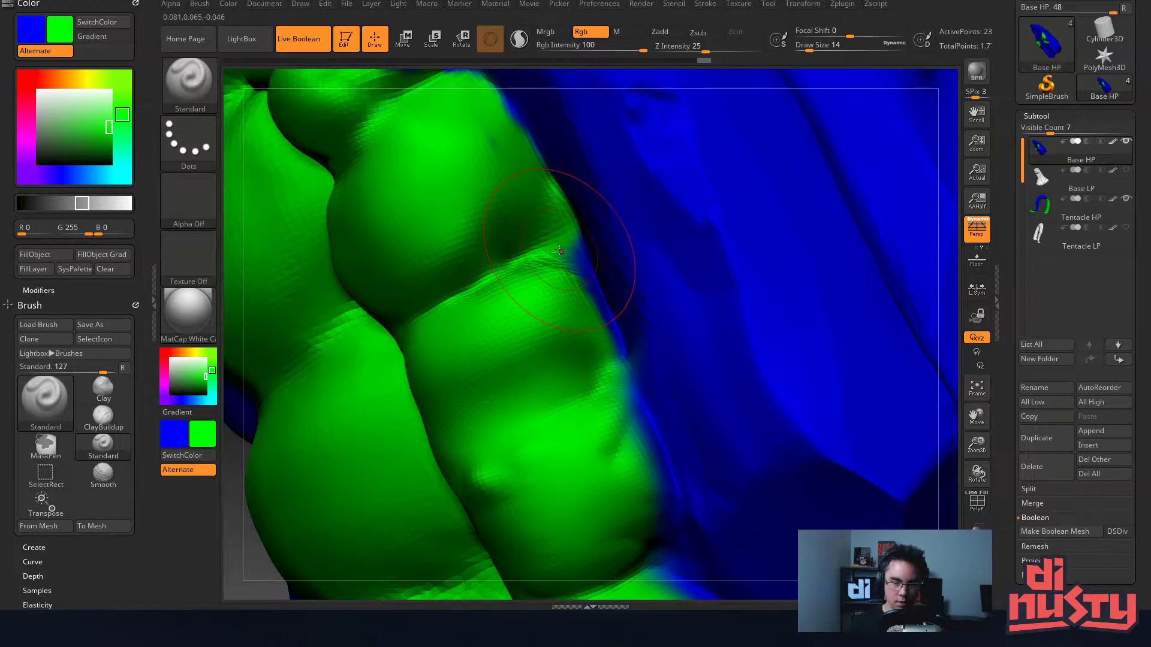
# - Set the draw size to 4 and fill the crease between neighboring bulges and their shell-side edge with green
pyautogui.press('space')
pyautogui.moveTo(560, 251); pyautogui.dragTo(554, 252)
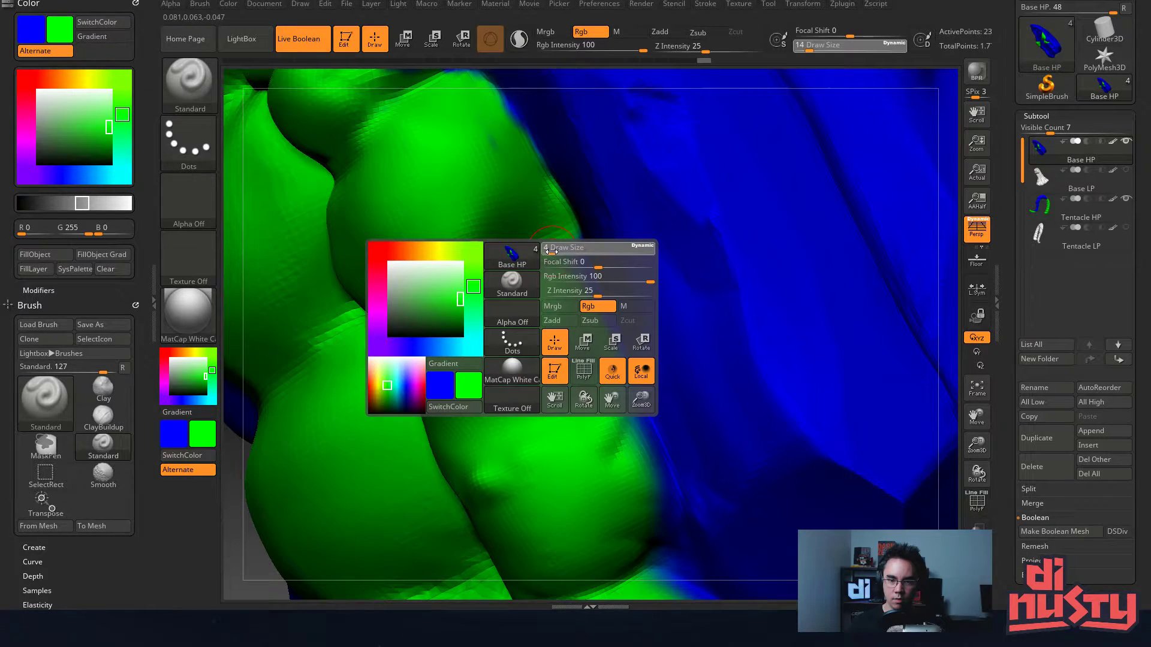
pyautogui.moveTo(535, 237)
pyautogui.keyDown('ctrl'); pyautogui.mouseDown(button='right')
pyautogui.moveTo(534, 207)
pyautogui.moveTo(551, 275)
pyautogui.moveTo(552, 261)
pyautogui.mouseUp(button='right'); pyautogui.keyUp('ctrl')
pyautogui.moveTo(551, 261); pyautogui.dragTo(565, 264)
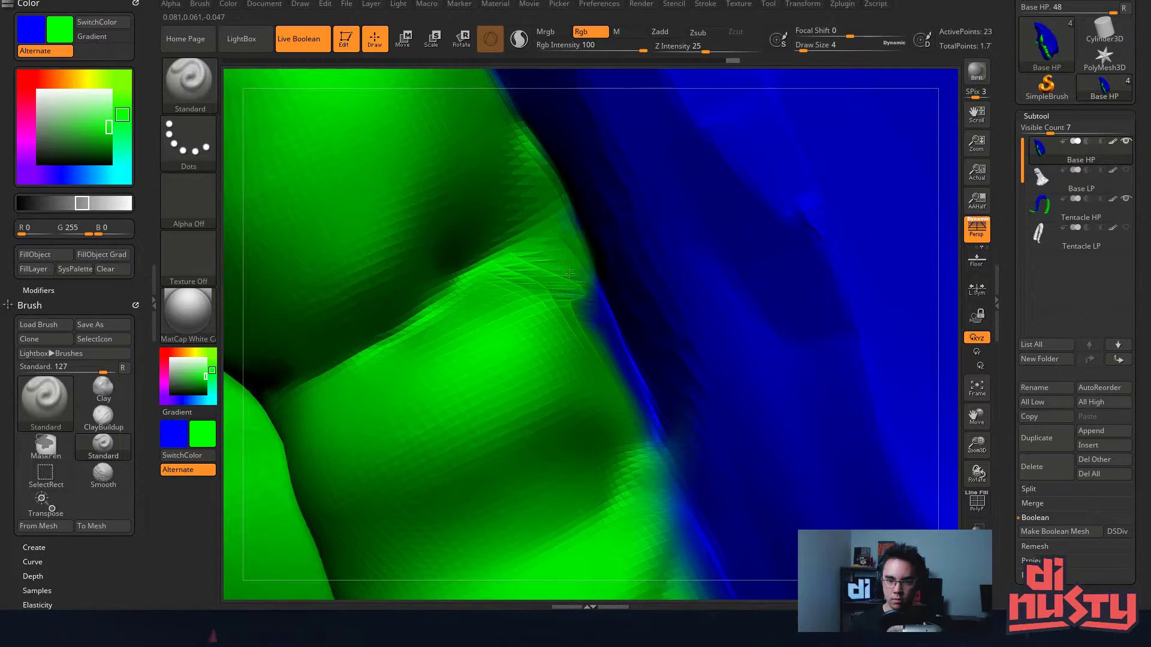
pyautogui.moveTo(616, 377); pyautogui.dragTo(653, 418)
pyautogui.moveTo(653, 418); pyautogui.dragTo(620, 271, button='right')
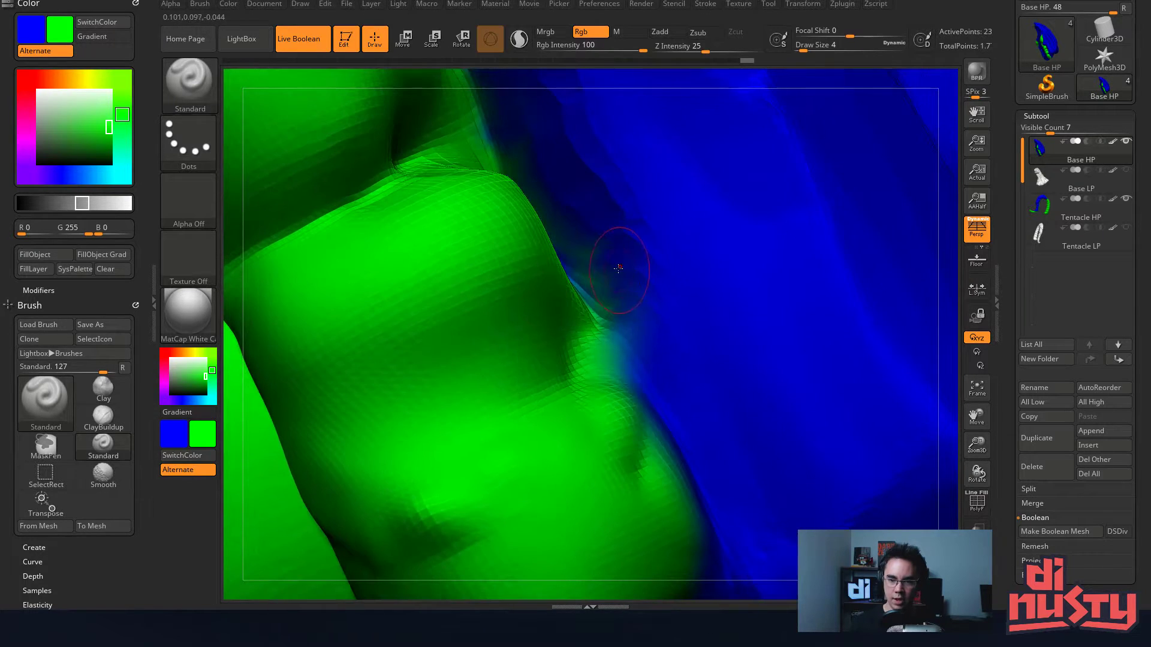
# - Clean up the color boundary along the middle bulges and the outer shell, switching between blue and green
pyautogui.press('v')
pyautogui.press('v')
pyautogui.moveTo(604, 349); pyautogui.dragTo(621, 384)
pyautogui.moveTo(621, 383); pyautogui.dragTo(528, 251, button='right')
pyautogui.moveTo(510, 228); pyautogui.dragTo(522, 258)
pyautogui.press('v')
pyautogui.moveTo(529, 191); pyautogui.dragTo(546, 194)
pyautogui.moveTo(579, 335); pyautogui.dragTo(635, 359, button='right')
pyautogui.press('v')
# - Paint the leftover blue edges along the lower end of the bulge row green
pyautogui.moveTo(548, 309)
pyautogui.mouseDown()
pyautogui.moveTo(563, 382)
pyautogui.moveTo(574, 355)
pyautogui.moveTo(586, 498)
pyautogui.moveTo(560, 515)
pyautogui.mouseUp()
pyautogui.keyDown('alt'); pyautogui.moveTo(561, 515); pyautogui.dragTo(515, 363, button='right'); pyautogui.keyUp('alt')
pyautogui.moveTo(519, 375)
pyautogui.mouseDown()
pyautogui.moveTo(534, 428)
pyautogui.moveTo(565, 389)
pyautogui.moveTo(578, 428)
pyautogui.mouseUp()
pyautogui.moveTo(578, 429)
pyautogui.mouseDown(button='right')
pyautogui.moveTo(536, 441)
pyautogui.moveTo(451, 299)
pyautogui.mouseUp(button='right')
pyautogui.moveTo(446, 292)
pyautogui.mouseDown()
pyautogui.moveTo(434, 253)
pyautogui.moveTo(523, 397)
pyautogui.moveTo(521, 369)
pyautogui.moveTo(549, 470)
pyautogui.mouseUp()
pyautogui.moveTo(549, 470)
pyautogui.mouseDown(button='right')
pyautogui.moveTo(519, 325)
pyautogui.moveTo(482, 233)
pyautogui.mouseUp(button='right')
pyautogui.moveTo(521, 343)
pyautogui.mouseDown()
pyautogui.moveTo(561, 389)
pyautogui.moveTo(501, 301)
pyautogui.mouseUp()
pyautogui.moveTo(521, 501); pyautogui.dragTo(547, 520)
pyautogui.moveTo(547, 520)
pyautogui.keyDown('alt'); pyautogui.mouseDown(button='right')
pyautogui.moveTo(479, 483)
pyautogui.moveTo(485, 396)
pyautogui.moveTo(656, 340)
pyautogui.moveTo(708, 371)
pyautogui.moveTo(638, 343)
pyautogui.moveTo(660, 329)
pyautogui.moveTo(642, 336)
pyautogui.mouseUp(button='right'); pyautogui.keyUp('alt')
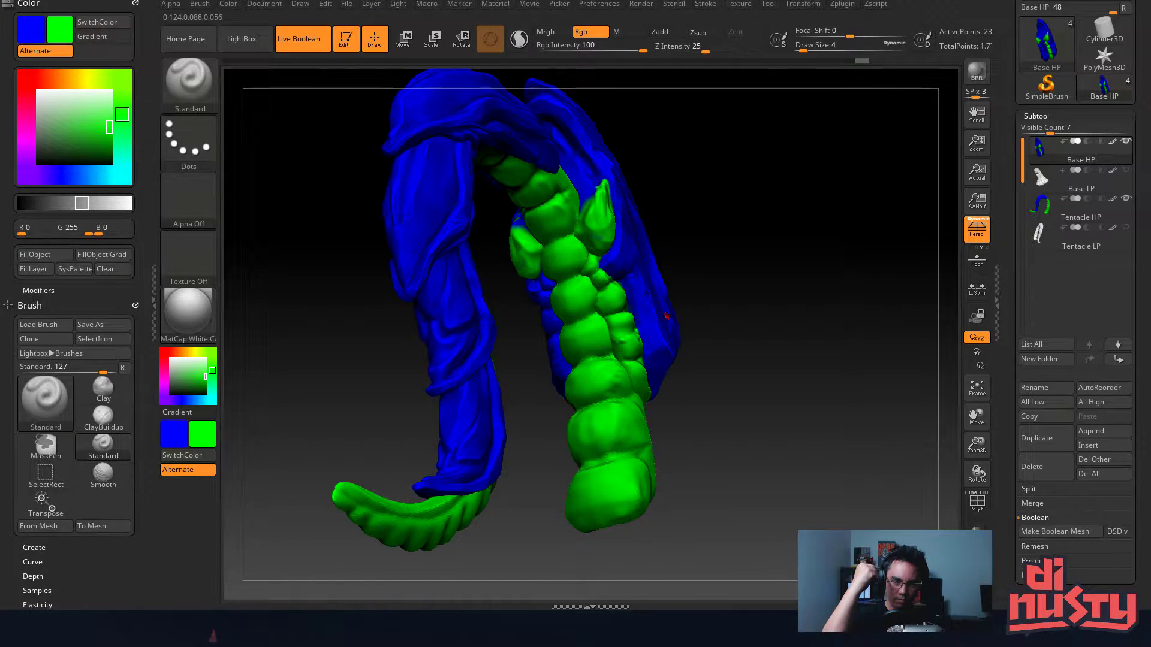
# - Try a symmetrical green paint stroke on the unpainted opposite row of small bulges of Base HP
pyautogui.keyDown('alt'); pyautogui.moveTo(641, 314); pyautogui.dragTo(505, 344, button='right'); pyautogui.keyUp('alt')
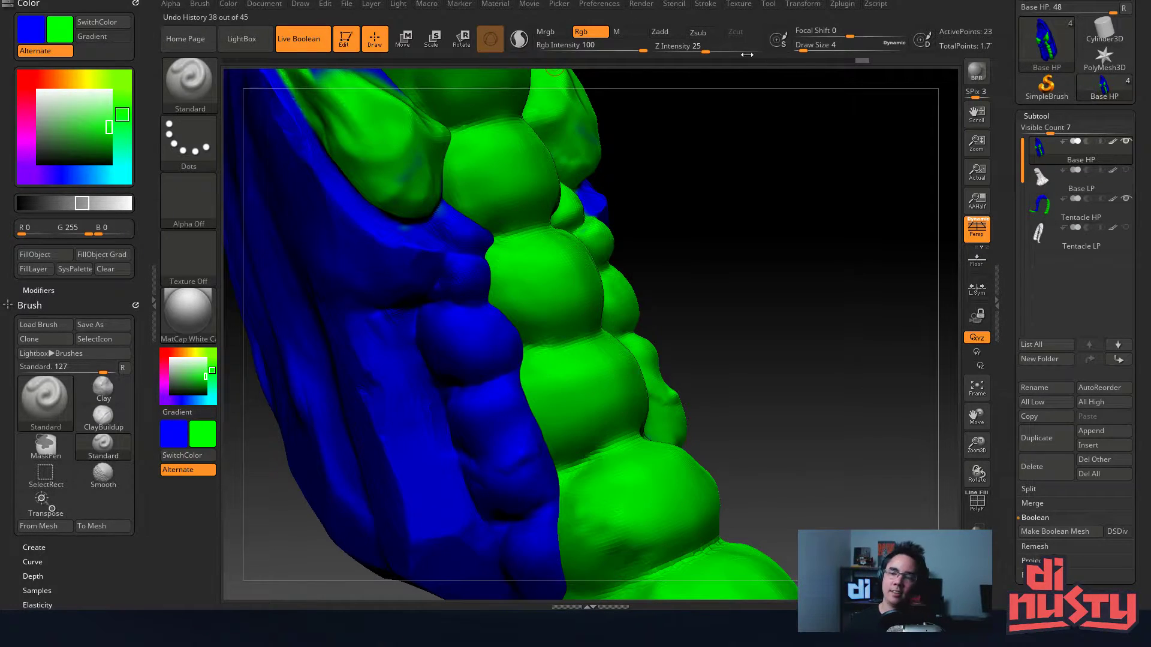
pyautogui.click(1039, 117)
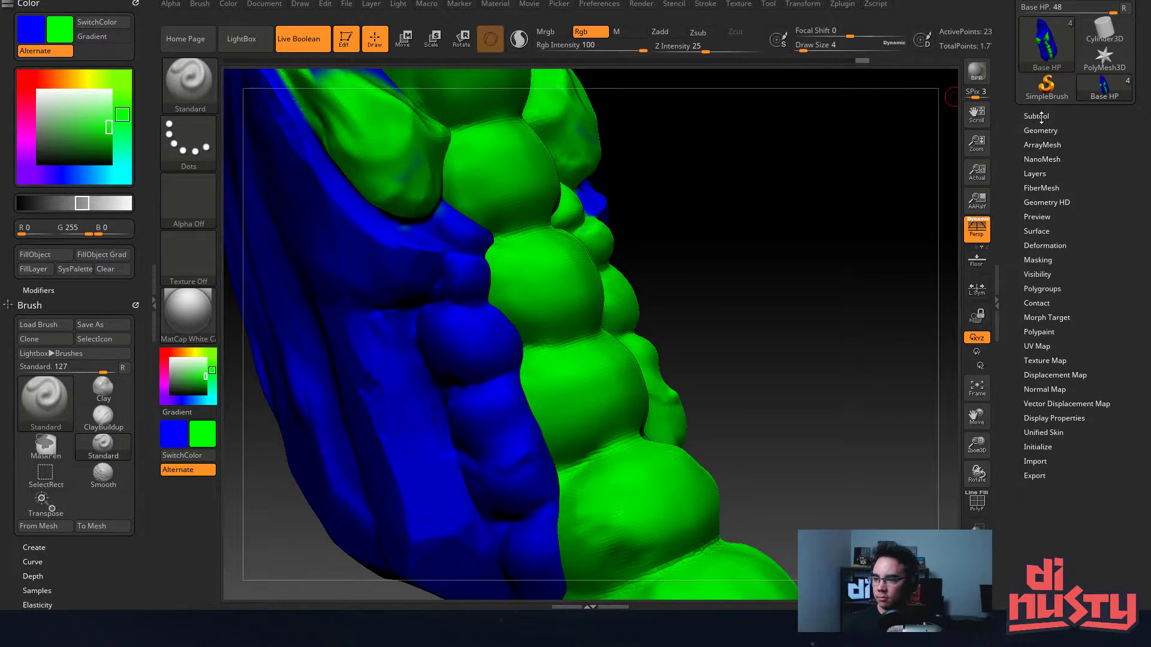
pyautogui.click(1041, 118)
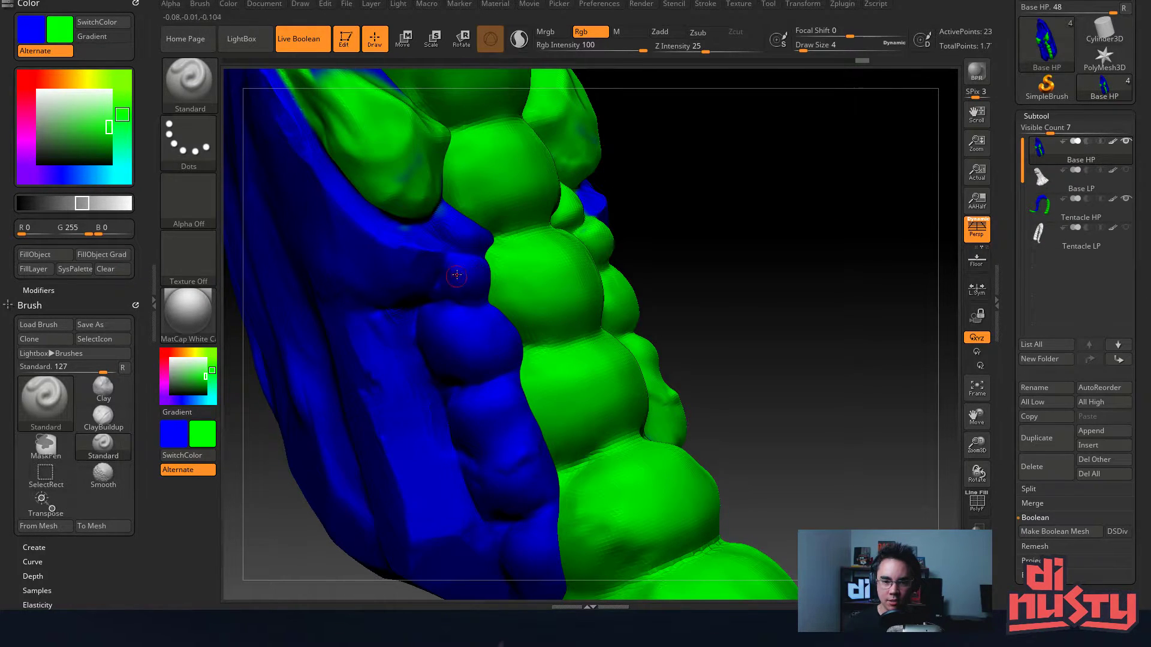
pyautogui.moveTo(710, 276); pyautogui.dragTo(668, 246)
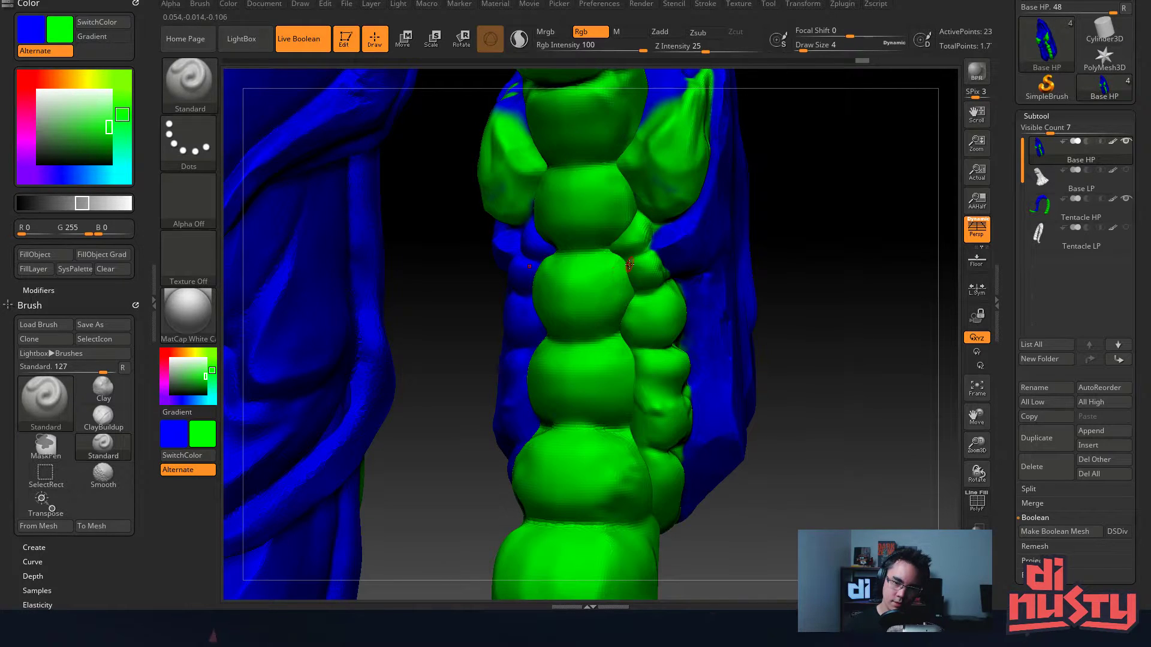
pyautogui.moveTo(640, 267); pyautogui.dragTo(659, 284)
pyautogui.moveTo(792, 372); pyautogui.dragTo(827, 375)
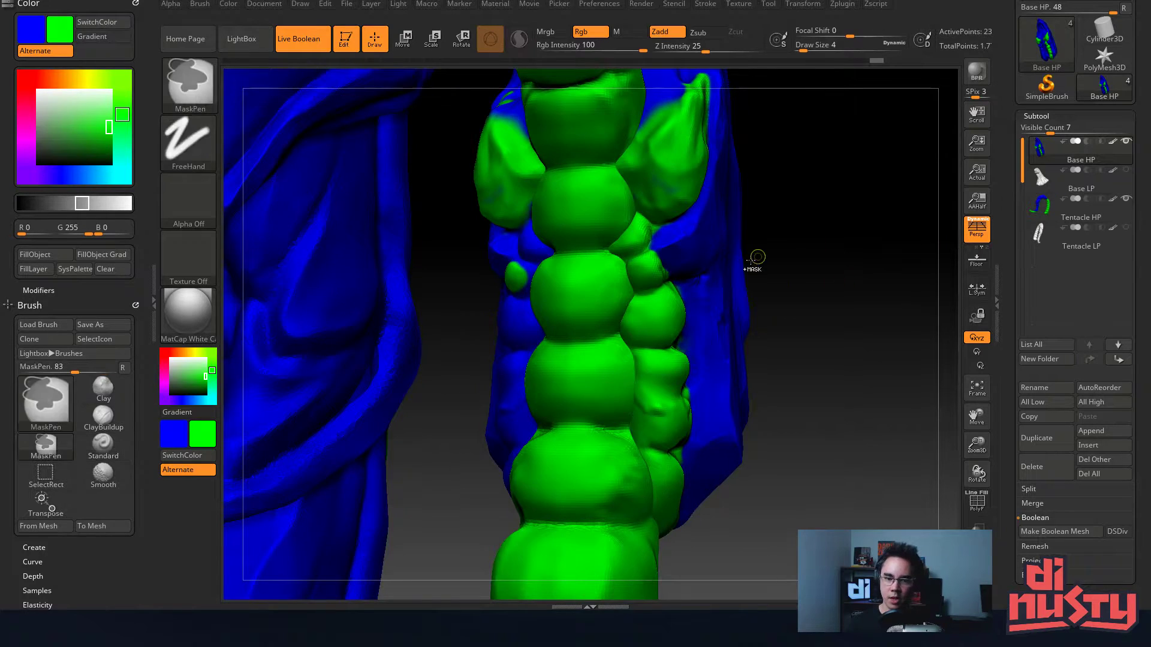
# - Open the Deformation settings for Base HP and try its Mirror option
pyautogui.click(1044, 115)
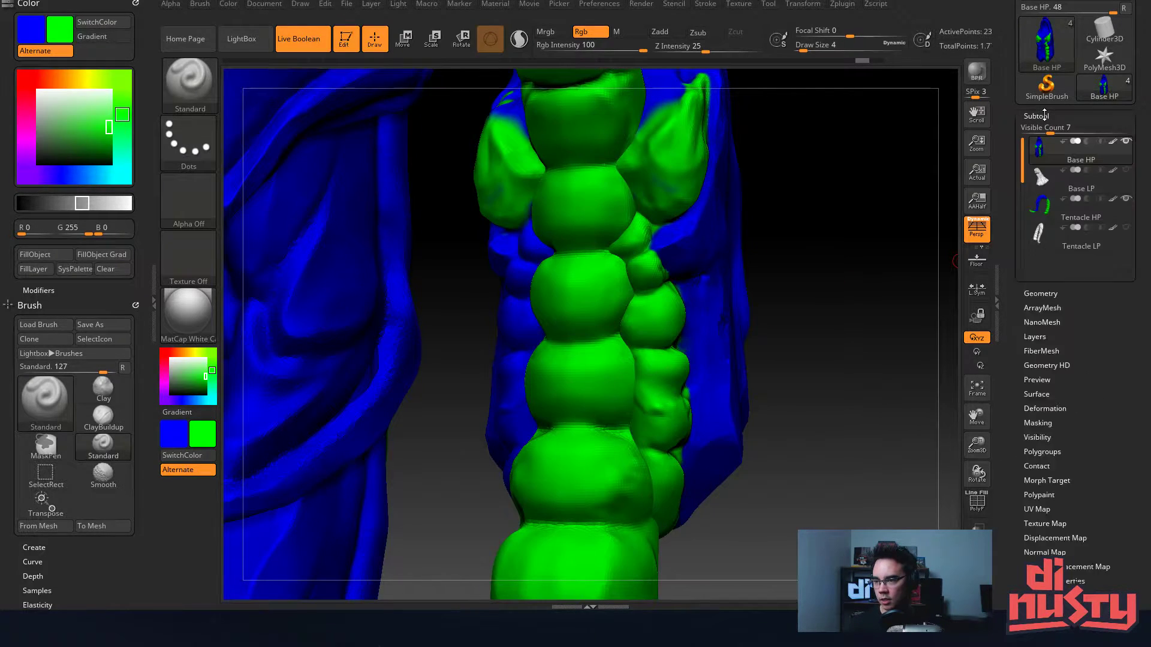
pyautogui.click(1044, 115)
pyautogui.moveTo(1013, 514); pyautogui.dragTo(1026, 415)
pyautogui.click(1050, 333)
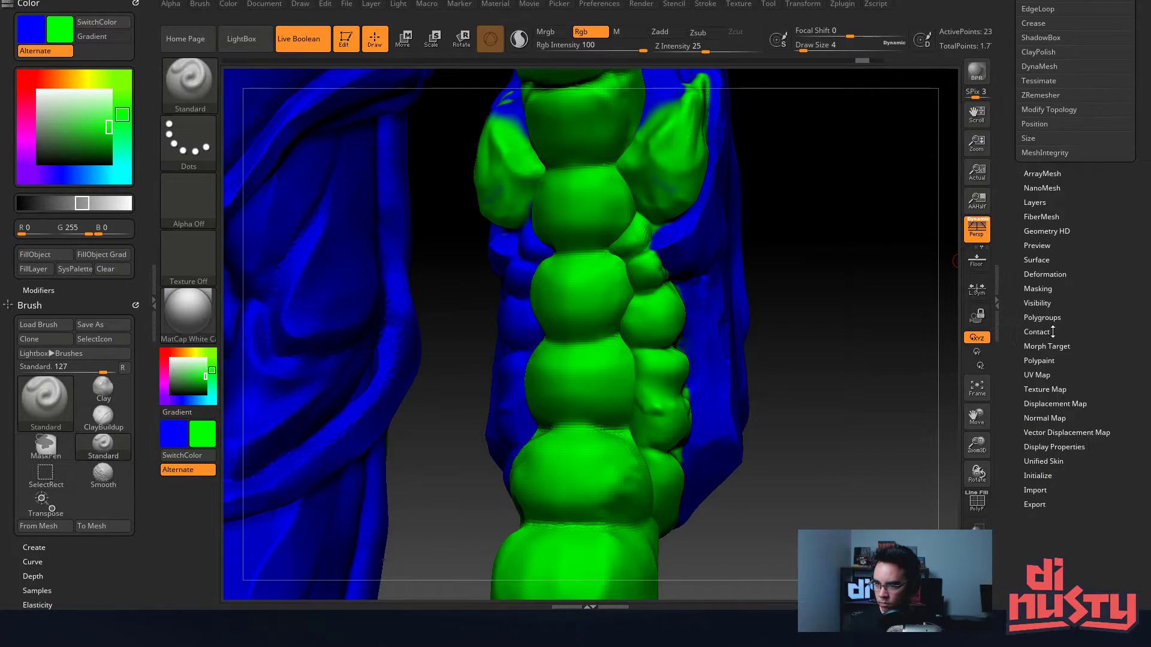
pyautogui.moveTo(1018, 250); pyautogui.dragTo(1022, 332)
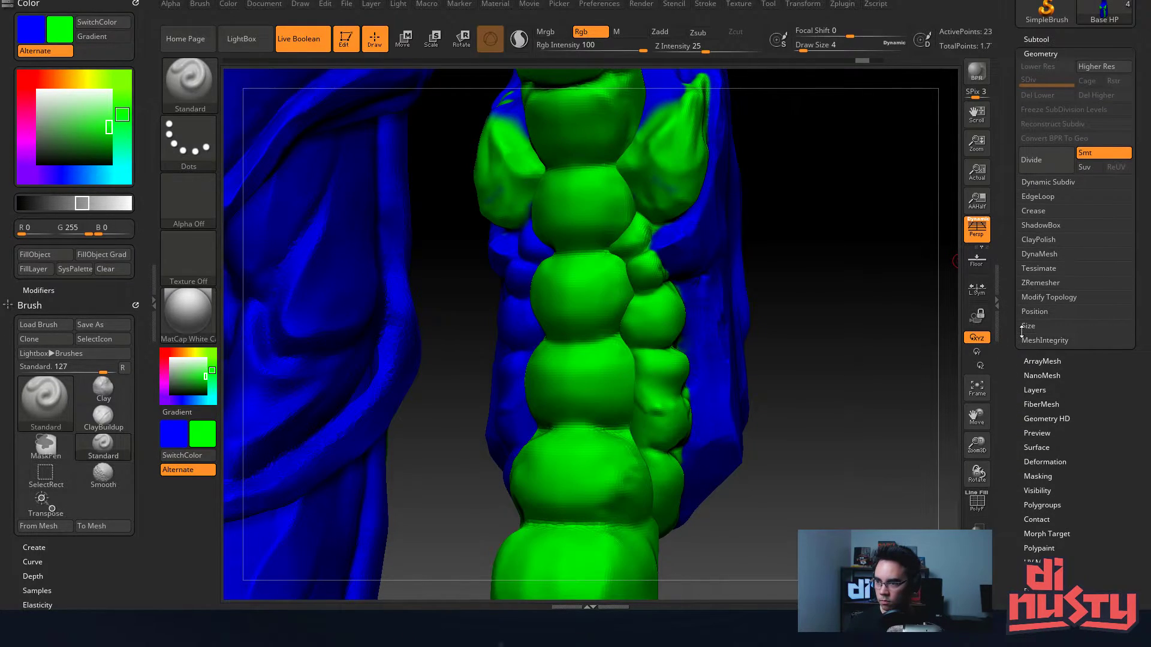
pyautogui.click(1048, 462)
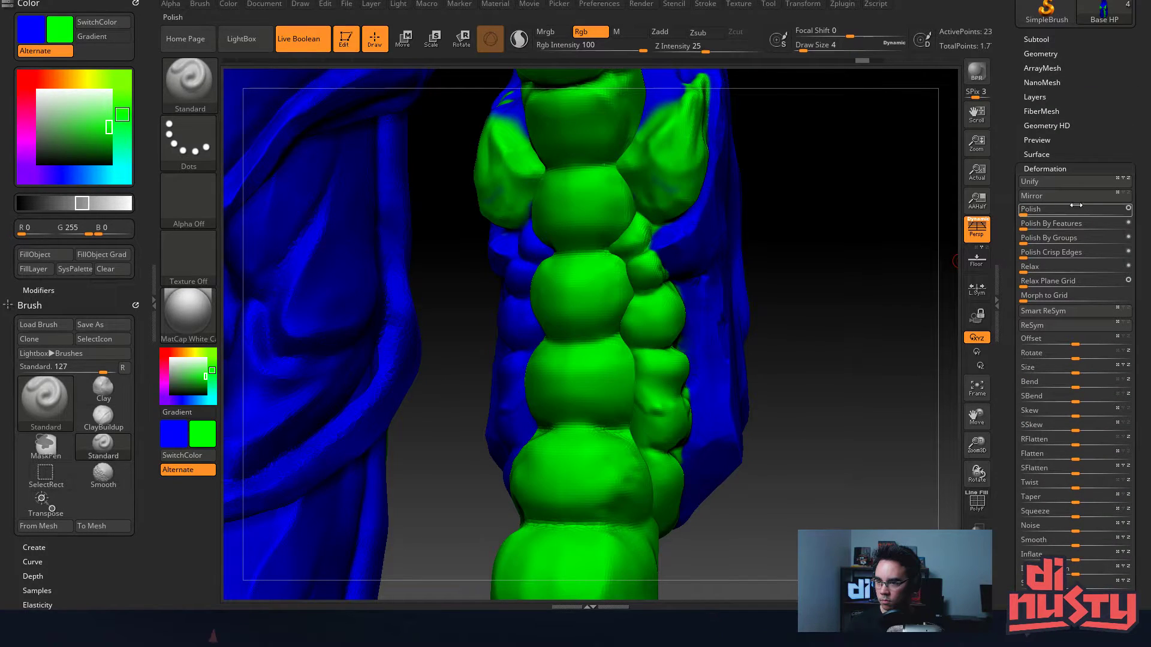
pyautogui.click(1046, 197)
# - Save the current work and confirm the save prompts
pyautogui.press('space')
pyautogui.hotkey('ctrl', 's')
pyautogui.press('Return')
pyautogui.press('Left')
pyautogui.press('Return')
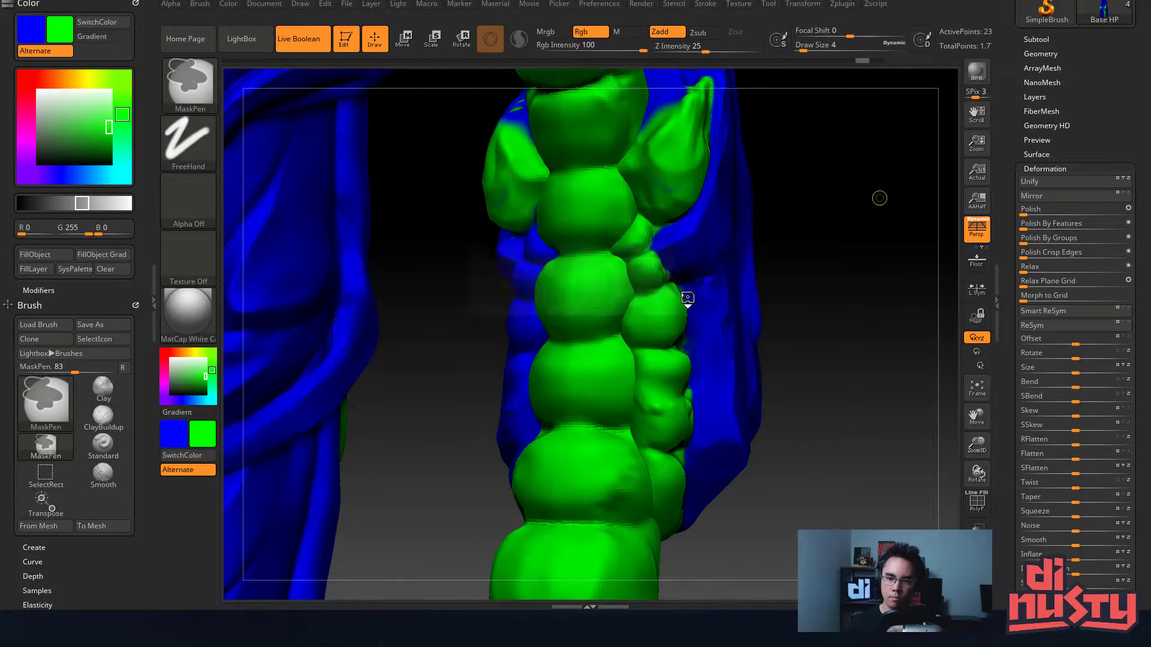
# - Try flipping Base HP with the Deformation Mirror option and undo it
pyautogui.click(1046, 197)
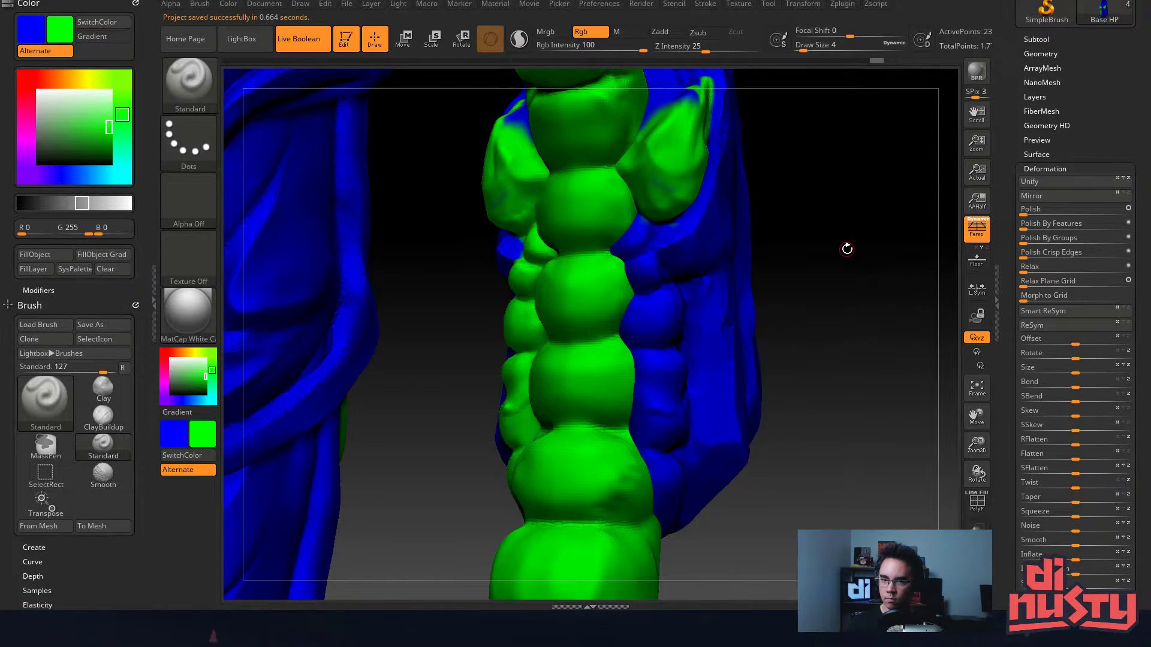
pyautogui.hotkey('ctrl', 'z')
pyautogui.moveTo(777, 339); pyautogui.dragTo(798, 344, button='right')
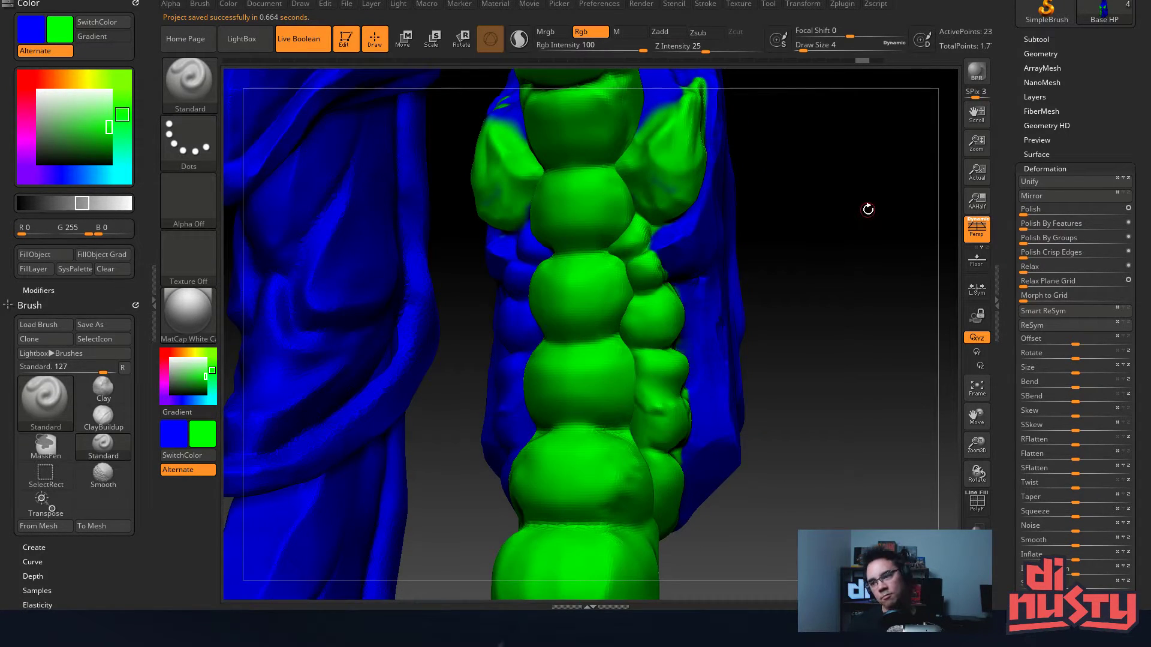
# - Look through Base HP's Geometry settings for an operation that mirrors one half onto the other
pyautogui.click(1040, 54)
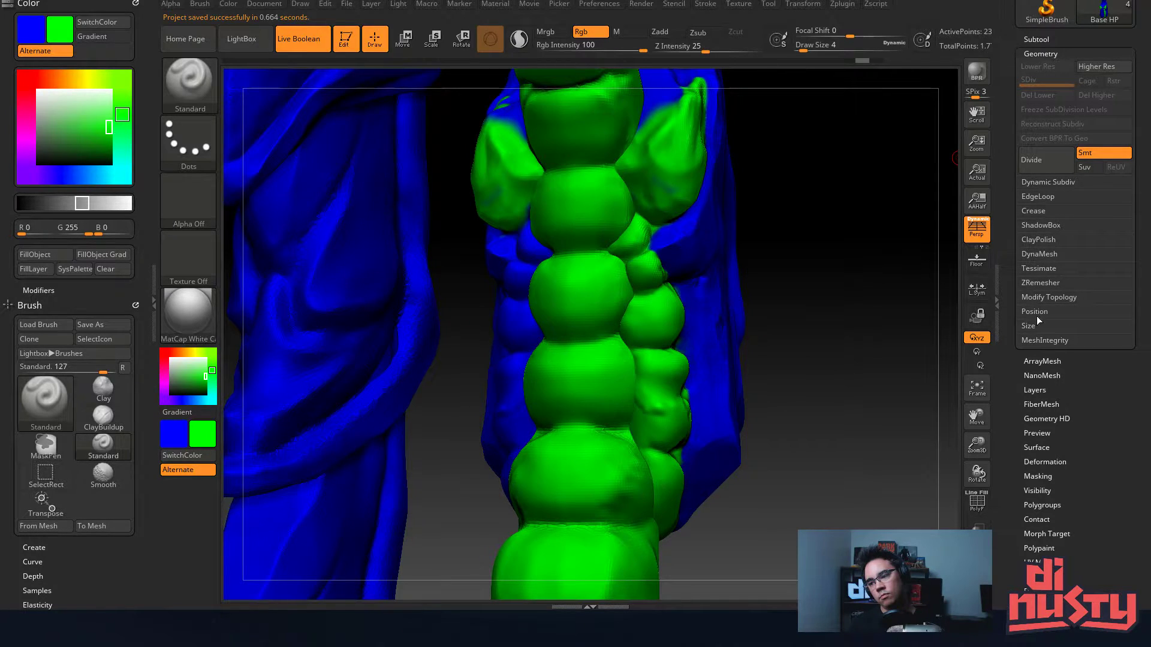
pyautogui.click(1046, 297)
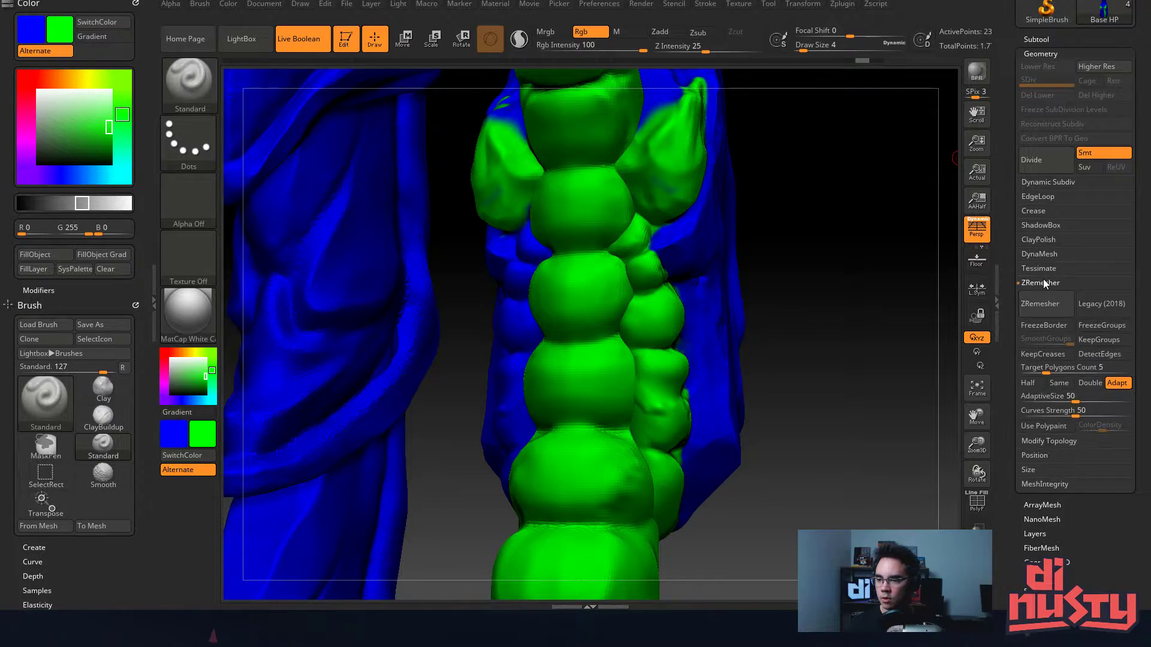
pyautogui.click(1045, 296)
pyautogui.click(1047, 268)
pyautogui.click(1046, 268)
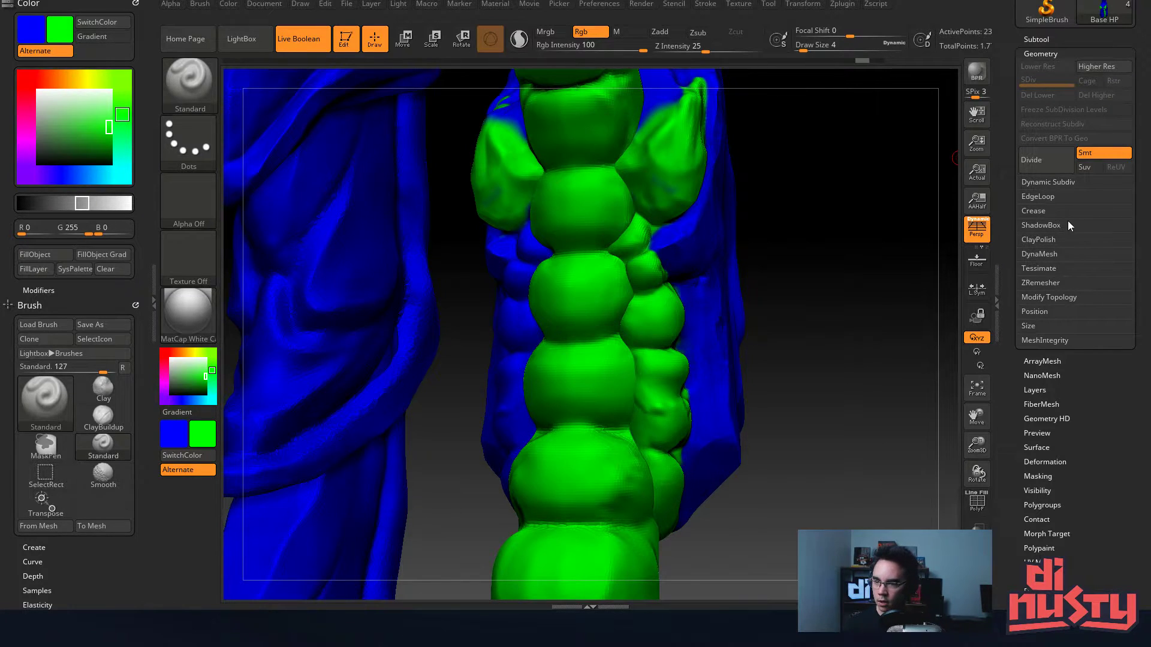
pyautogui.click(1062, 312)
pyautogui.click(1063, 312)
pyautogui.click(1063, 327)
pyautogui.click(1065, 326)
pyautogui.click(1065, 342)
pyautogui.click(1066, 341)
pyautogui.click(1059, 283)
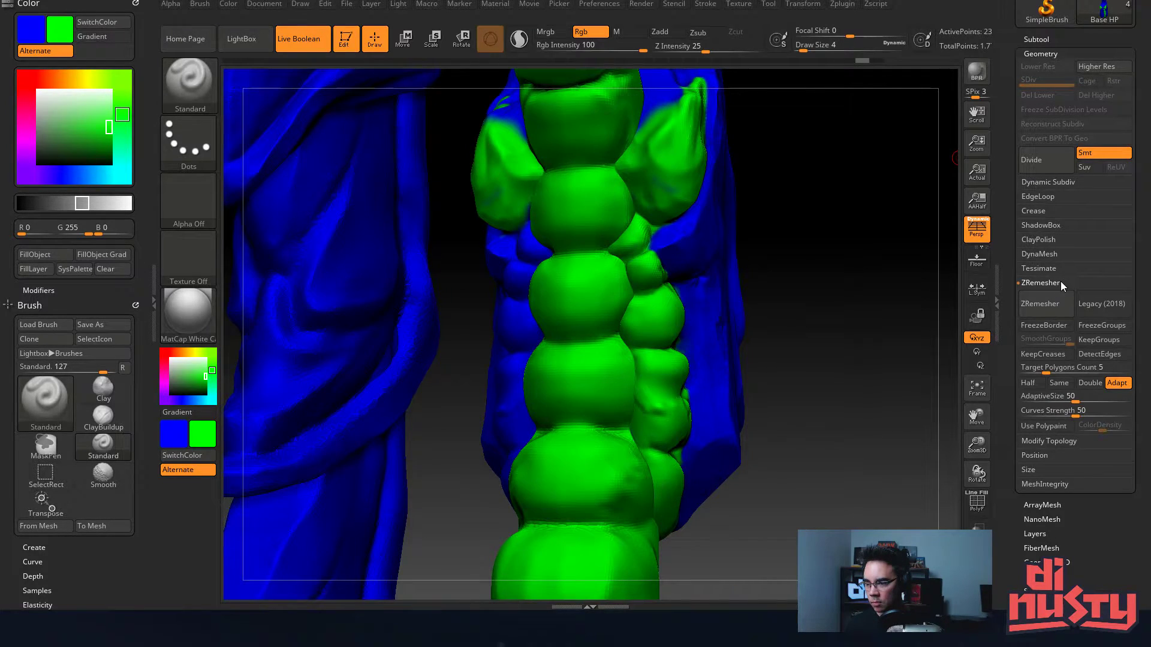
pyautogui.click(1060, 281)
pyautogui.click(1060, 297)
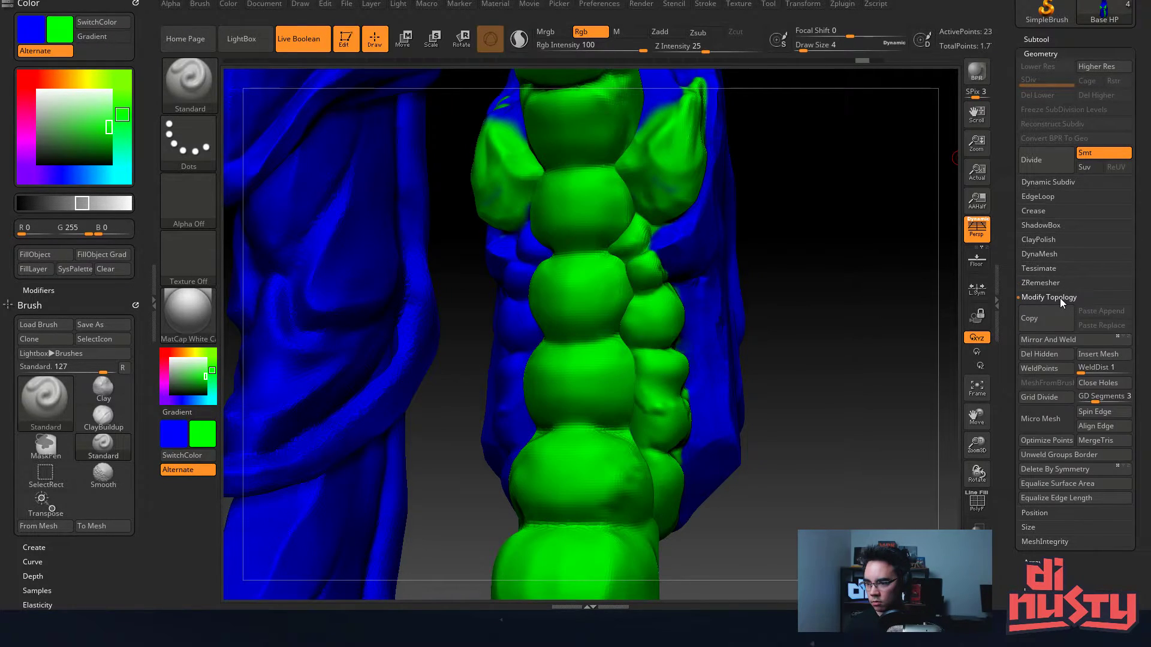
# - Try Mirror And Weld on the partly hidden Base HP and unhide the rest of its geometry
pyautogui.click(1060, 344)
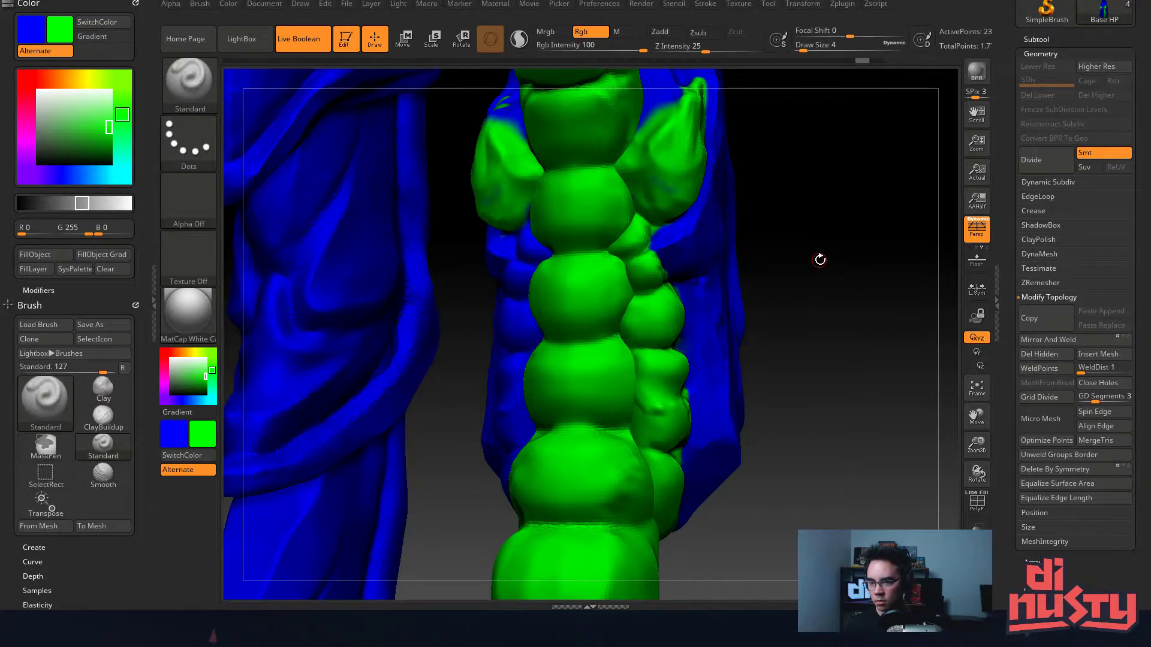
pyautogui.keyDown('ctrl'); pyautogui.keyDown('shift'); pyautogui.click(827, 252); pyautogui.keyUp('shift'); pyautogui.keyUp('ctrl')
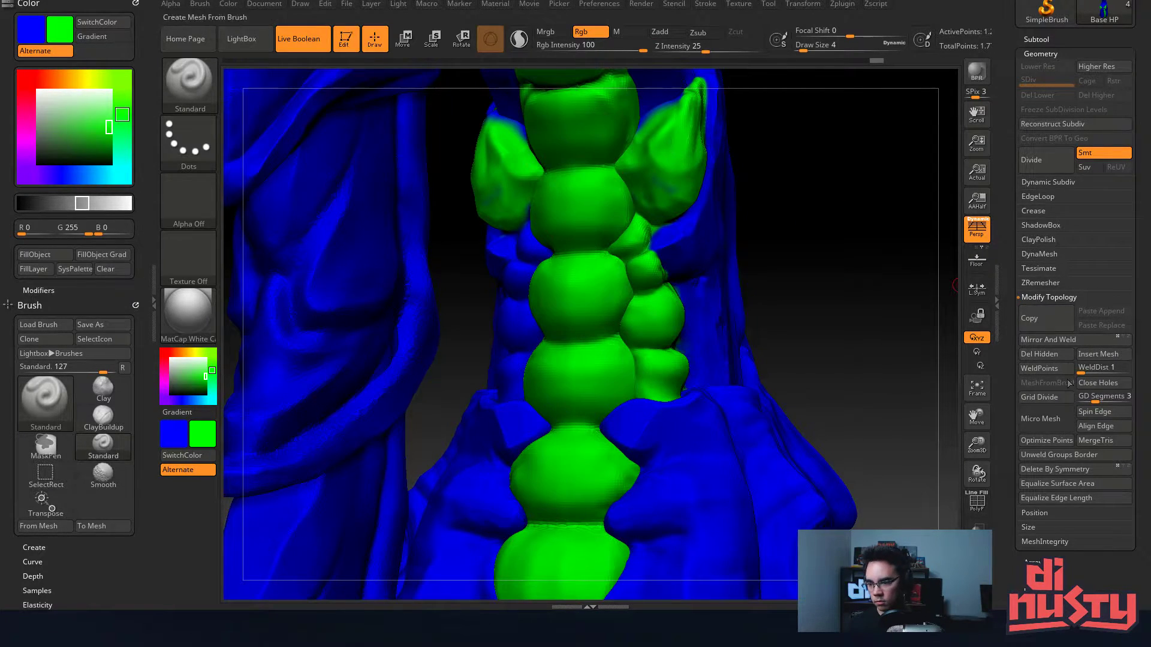
# - Try Mirror And Weld on the fully visible Base HP and undo it
pyautogui.click(1065, 339)
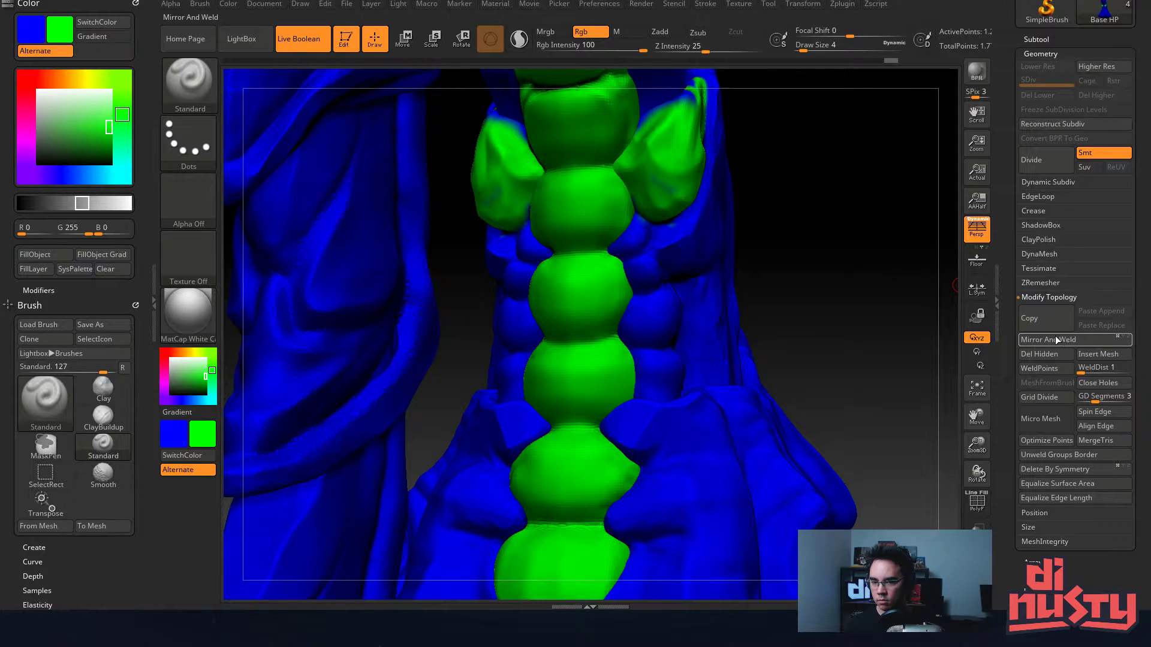
pyautogui.hotkey('ctrl', 'z')
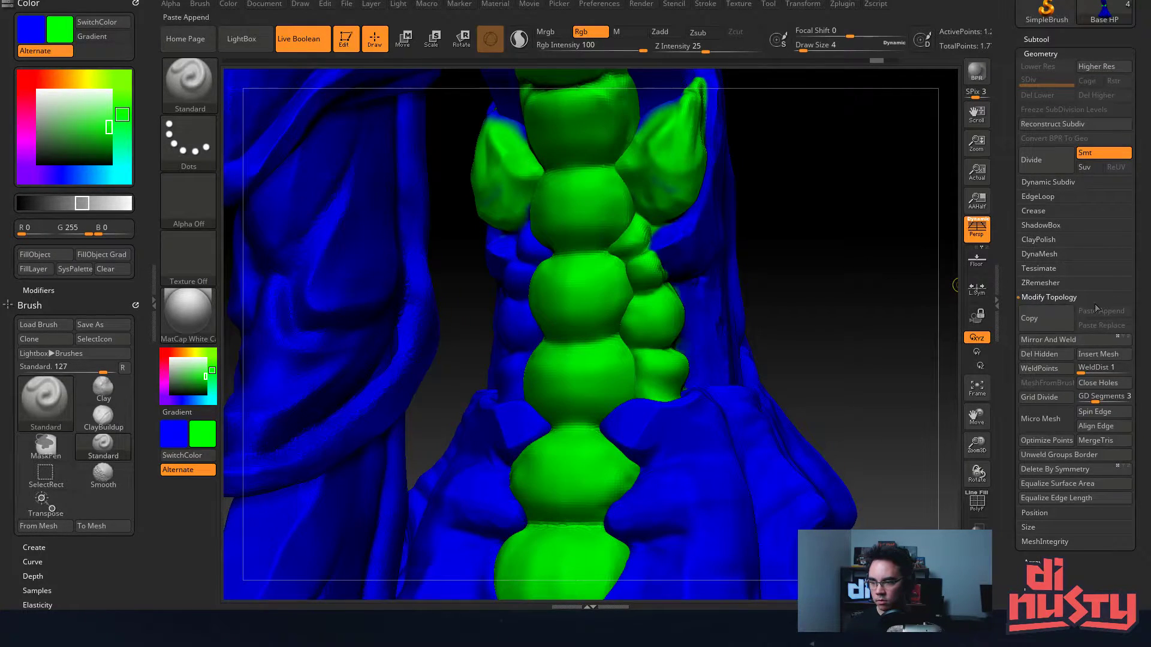
# - Flip Base HP with the Deformation Mirror option and apply Mirror And Weld to copy the green bulges across
pyautogui.click(1037, 52)
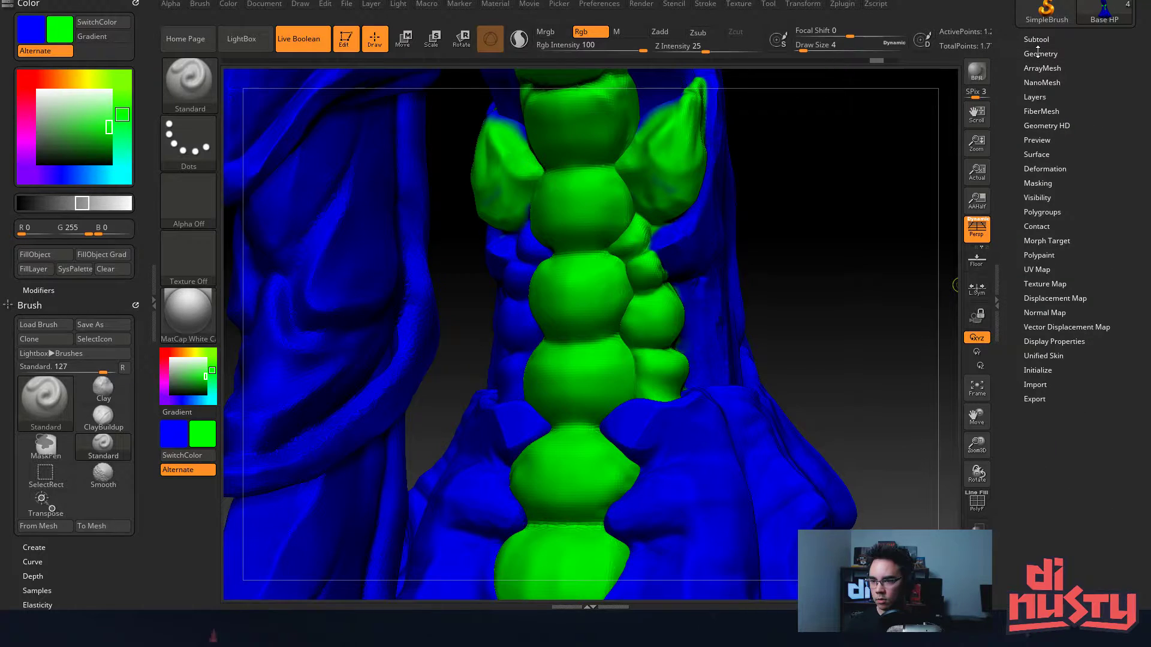
pyautogui.click(1046, 168)
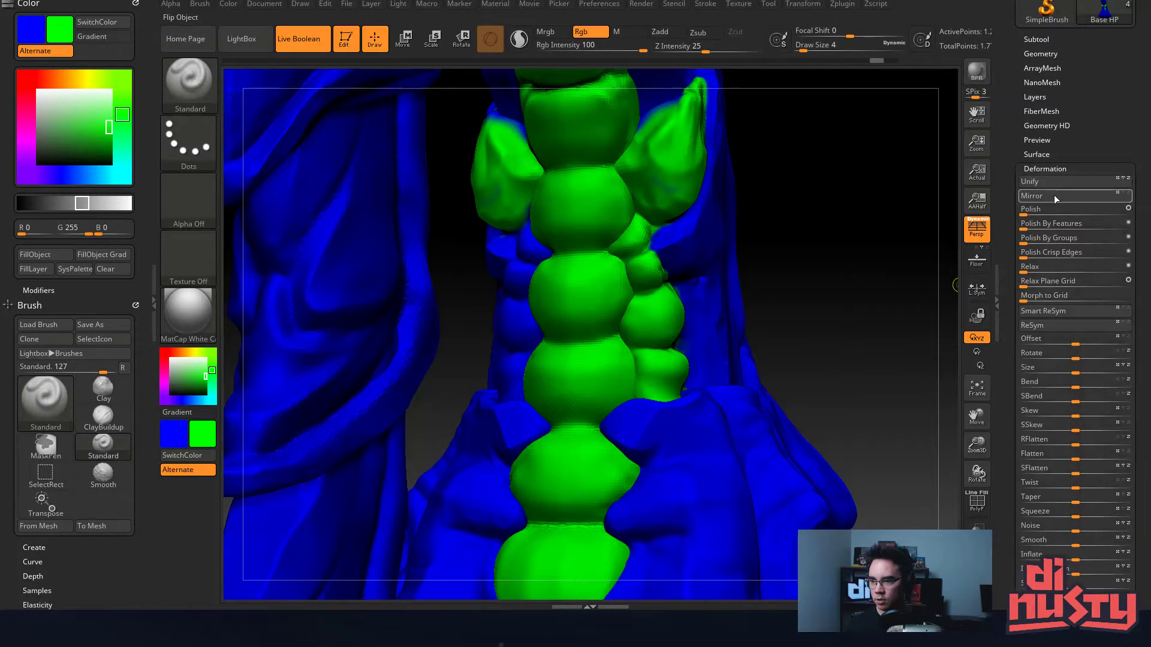
pyautogui.click(1060, 196)
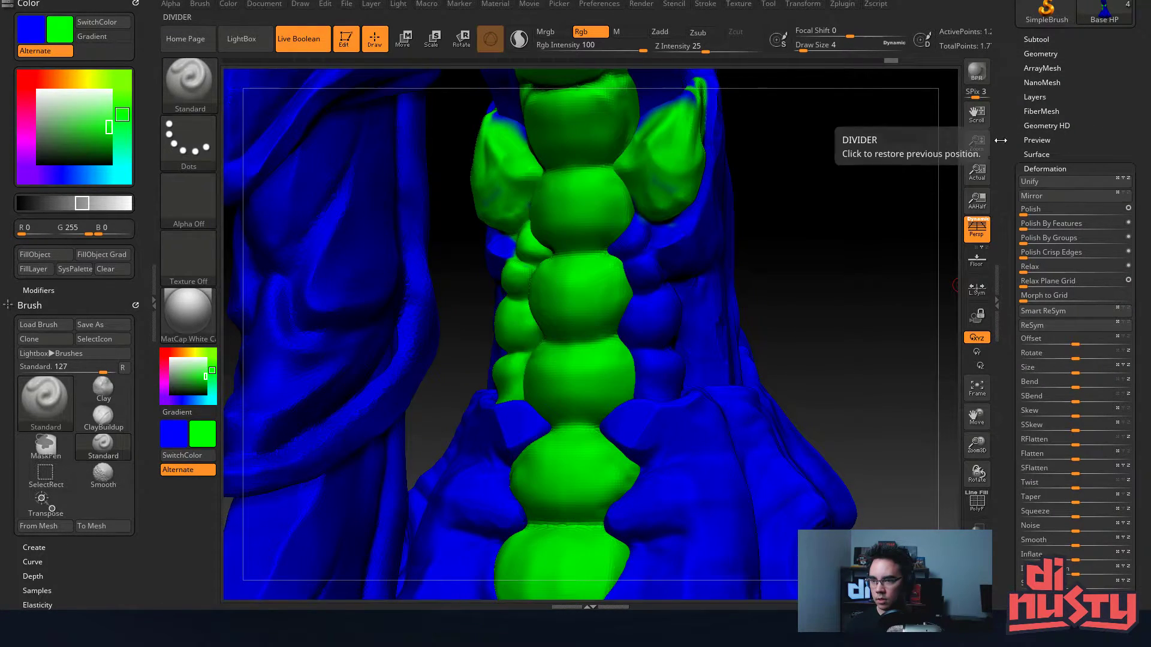
pyautogui.click(1037, 54)
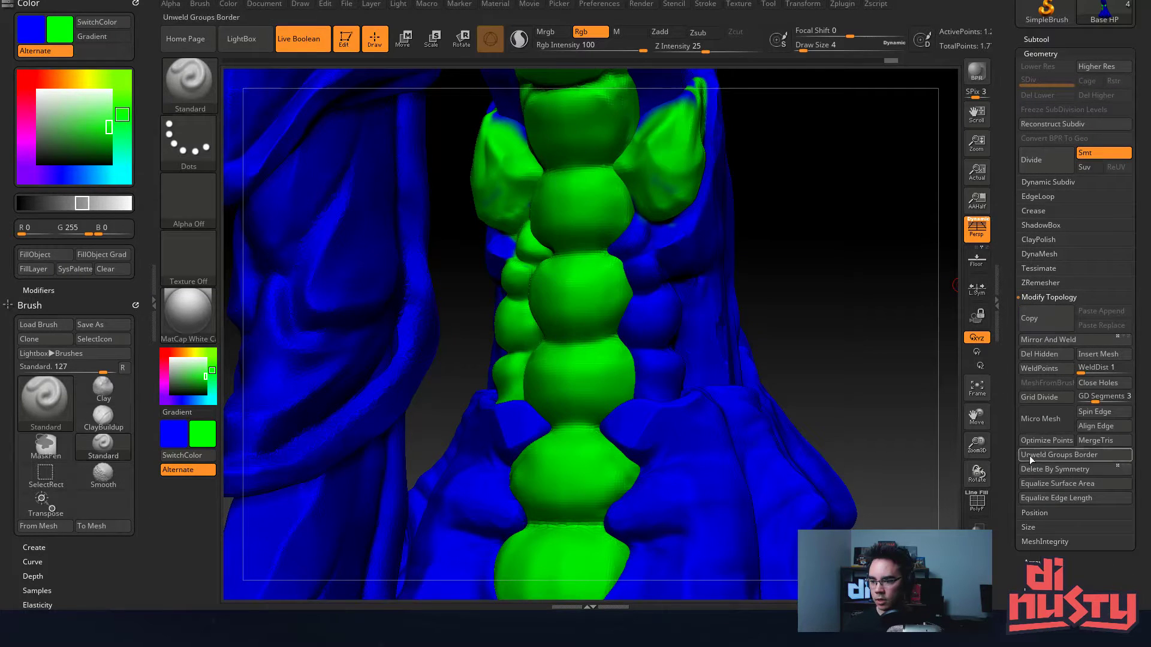
pyautogui.click(1044, 345)
# - Export the colored high-poly model as Tentacle HPID.OBJ, replacing the existing file
pyautogui.press('f')
pyautogui.moveTo(758, 274); pyautogui.dragTo(776, 306)
pyautogui.moveTo(752, 311)
pyautogui.mouseDown(button='right')
pyautogui.moveTo(745, 329)
pyautogui.moveTo(643, 300)
pyautogui.moveTo(653, 360)
pyautogui.moveTo(677, 351)
pyautogui.moveTo(639, 356)
pyautogui.moveTo(650, 360)
pyautogui.mouseUp(button='right')
pyautogui.click(1042, 39)
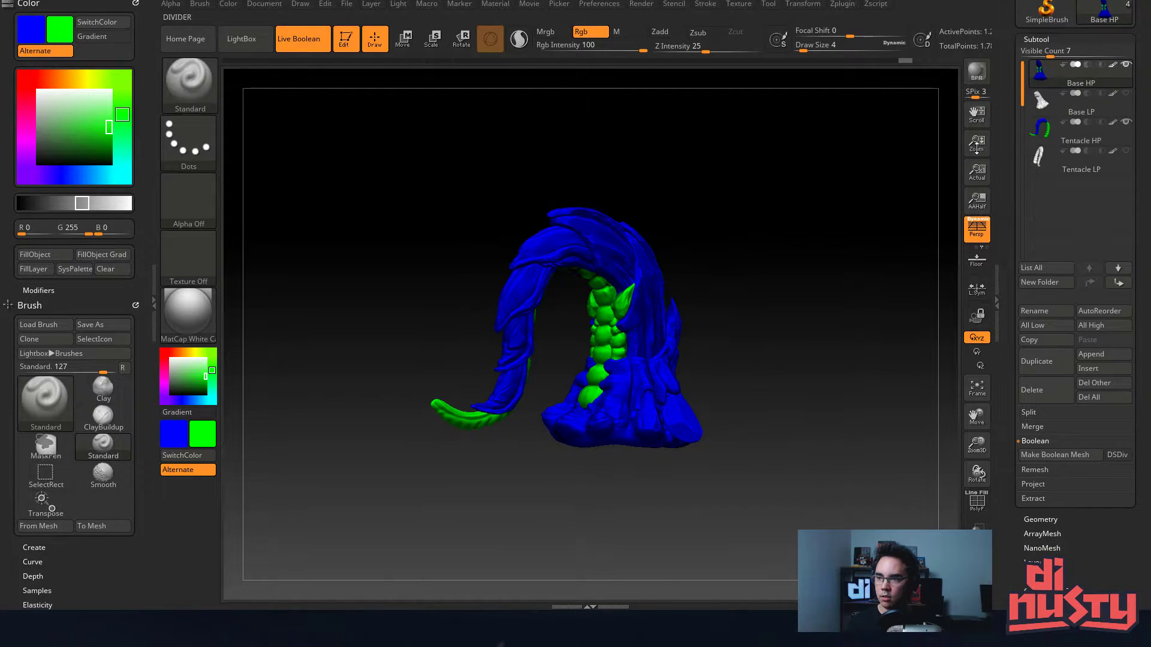
pyautogui.scroll(3, 1009, 79)
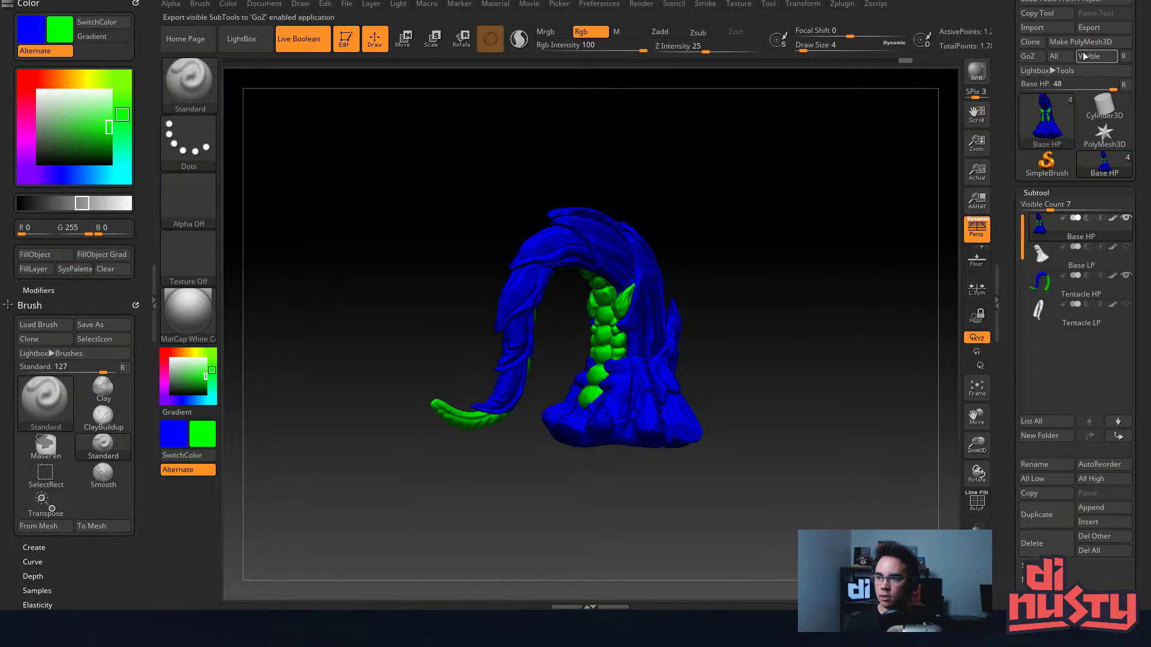
pyautogui.click(1092, 33)
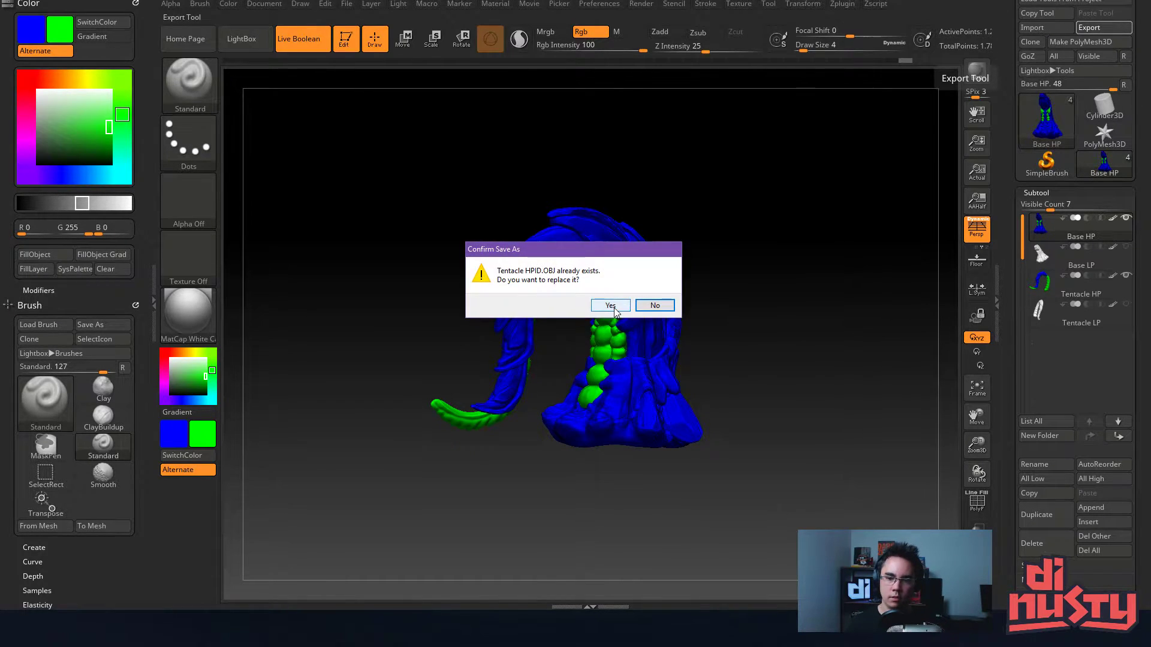
pyautogui.click(600, 308)
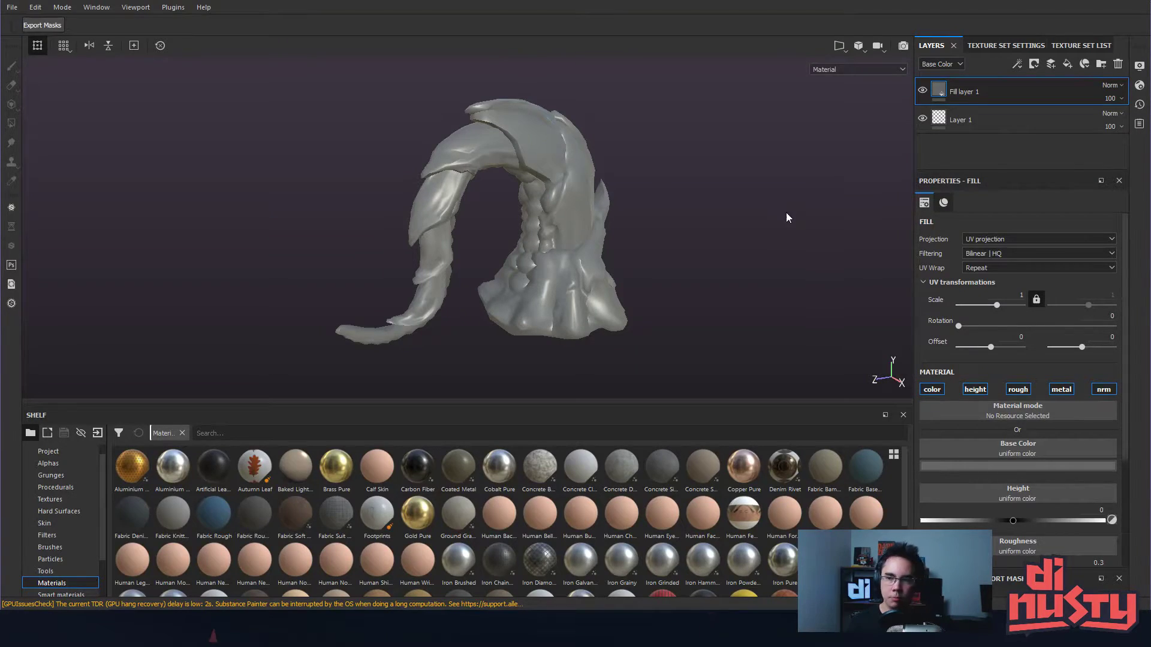
# - Switch to Substance Painter, reset the interface layout and make the shelf's material thumbnails smaller
pyautogui.keyDown('alt'); pyautogui.moveTo(788, 215); pyautogui.dragTo(808, 248); pyautogui.keyUp('alt')
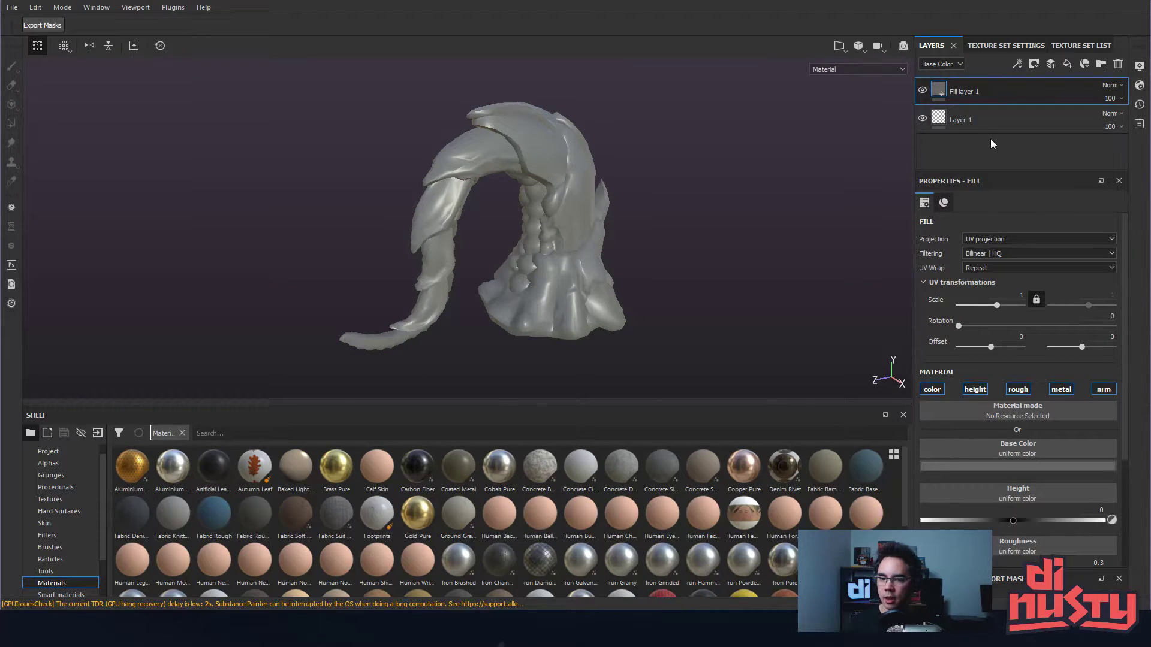
pyautogui.click(1073, 46)
pyautogui.click(931, 46)
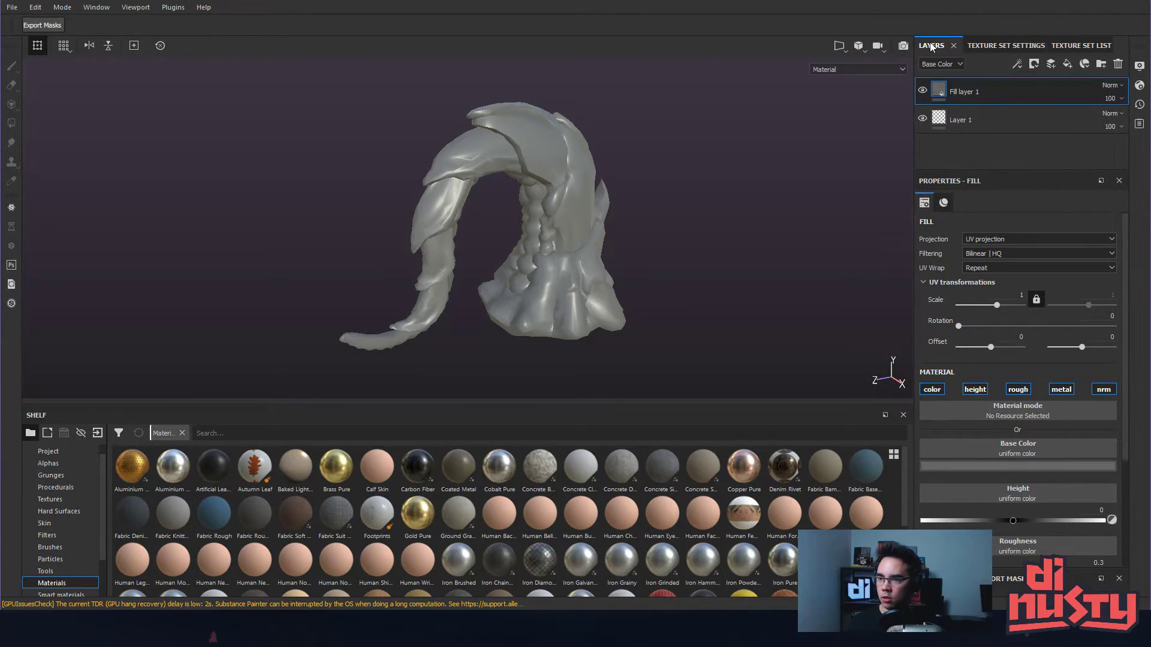
pyautogui.click(90, 8)
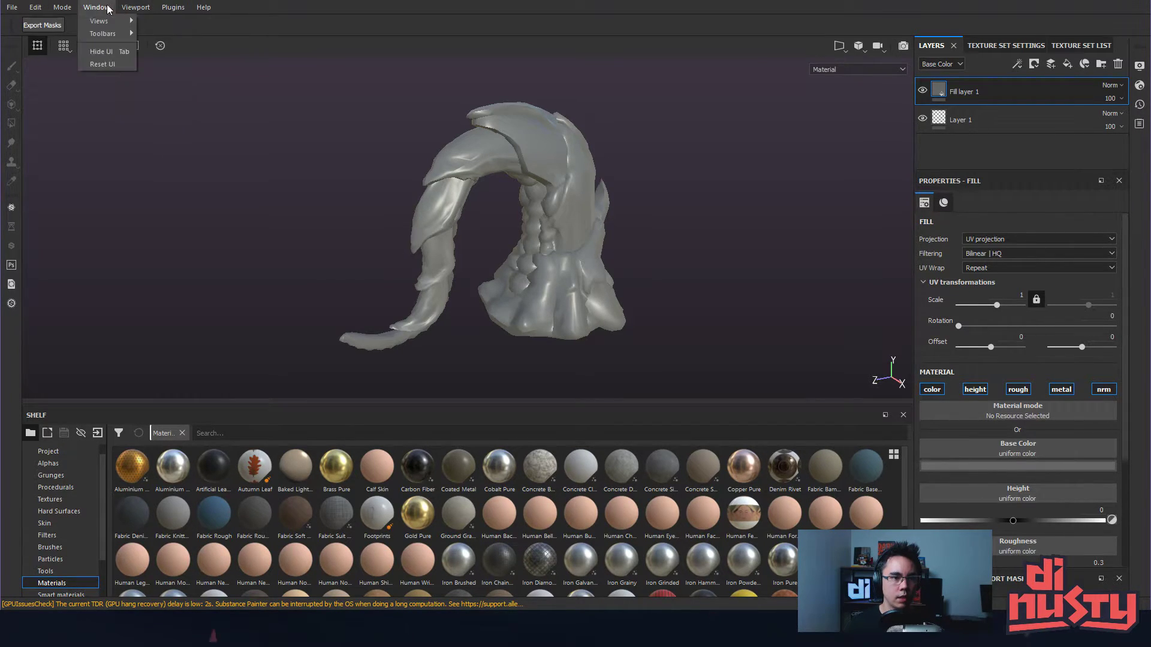
pyautogui.click(99, 65)
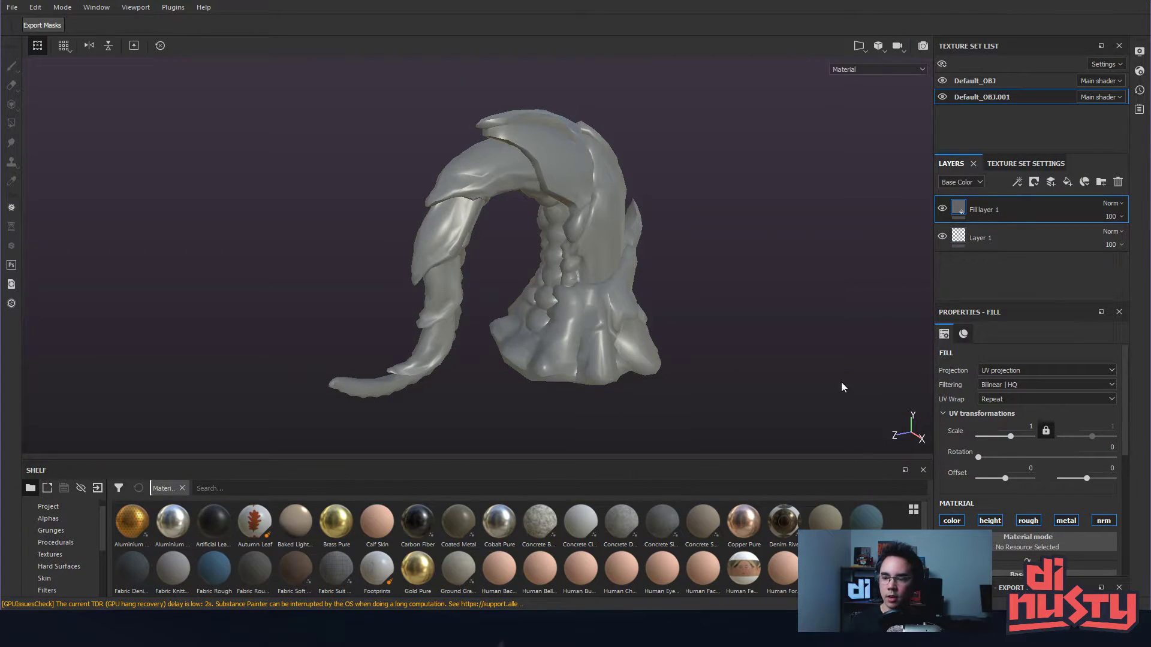
pyautogui.click(913, 509)
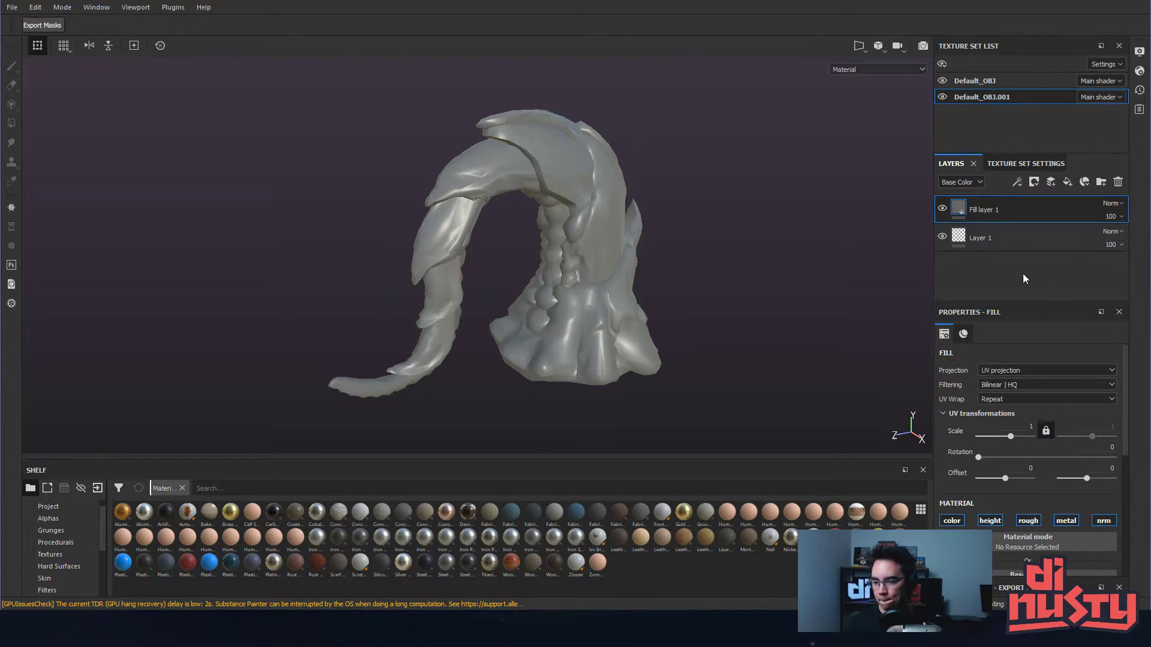
# - Rename the texture set Default_OBJ.001 as Tentacle and Default_OBJ as Base
pyautogui.click(983, 81)
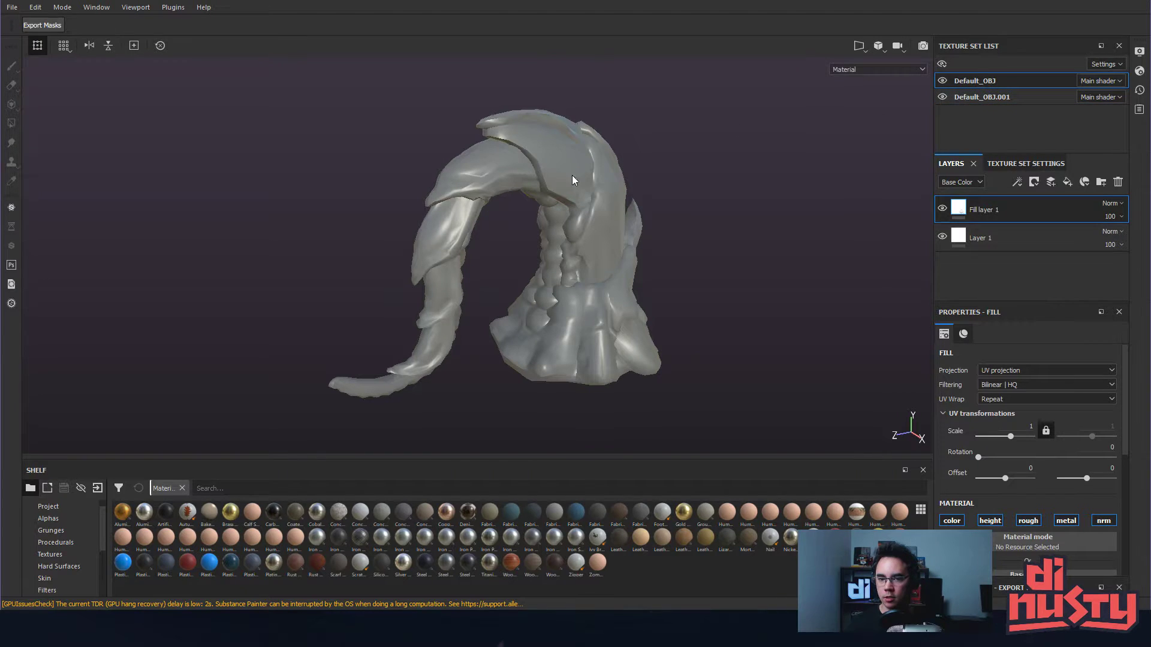
pyautogui.click(980, 94)
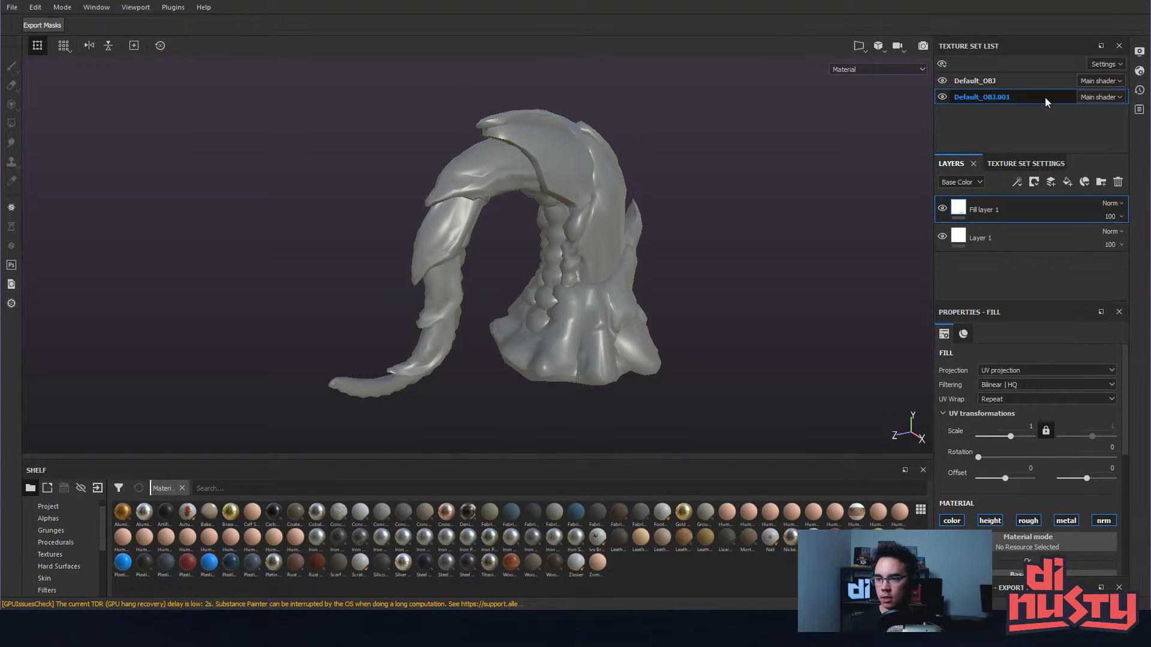
pyautogui.rightClick(978, 98)
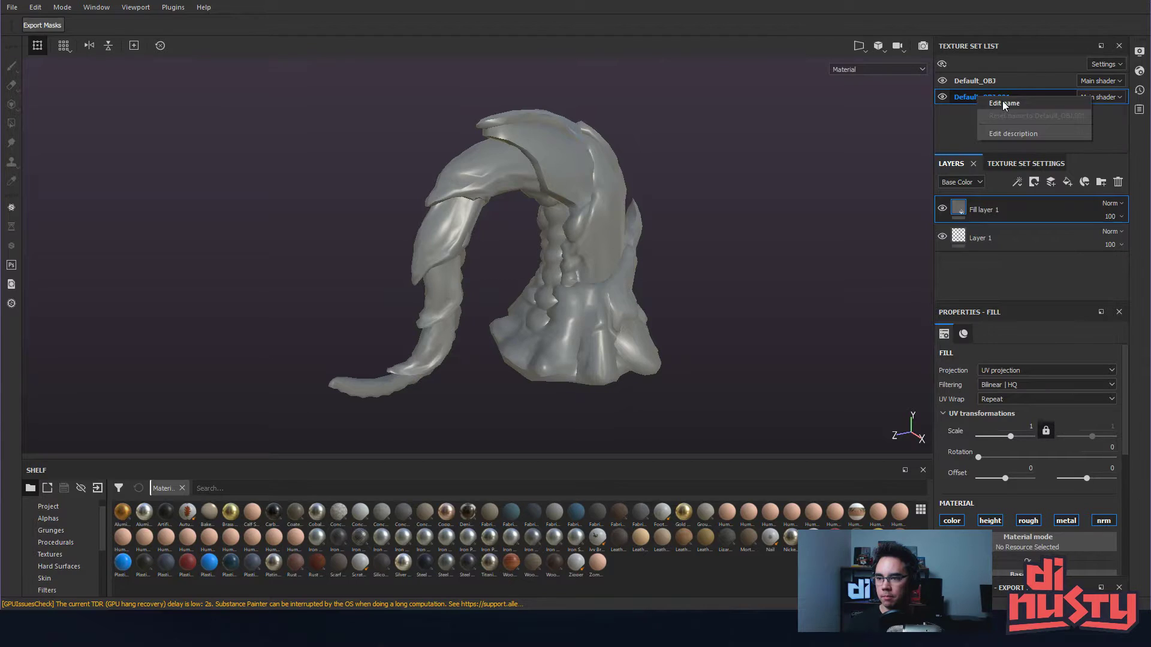
pyautogui.click(1002, 104)
pyautogui.press('Escape')
pyautogui.click(943, 98)
pyautogui.click(944, 98)
pyautogui.doubleClick(972, 97)
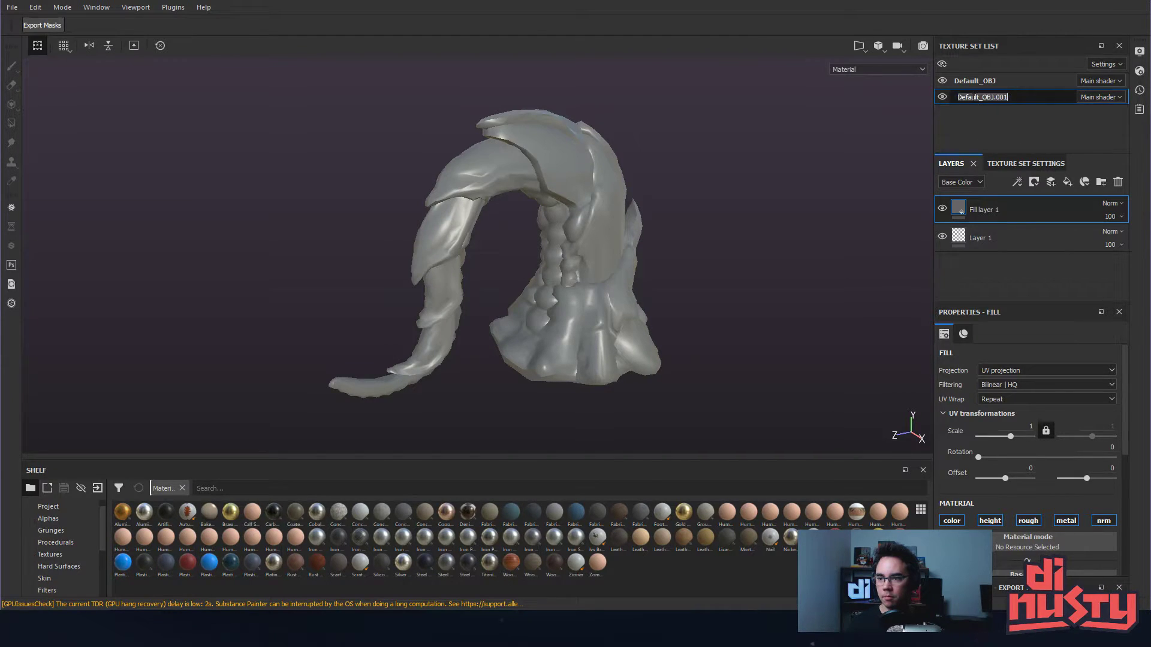
pyautogui.write('Tentacle')
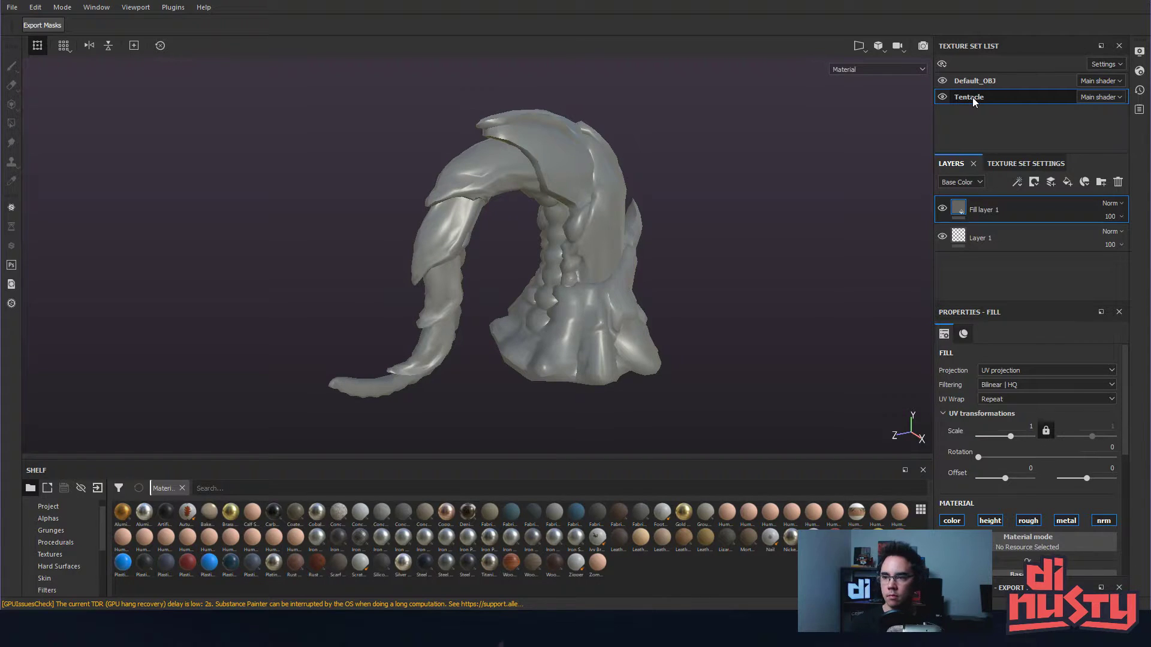
pyautogui.press('Return')
pyautogui.doubleClick(977, 81)
pyautogui.write('Bo')
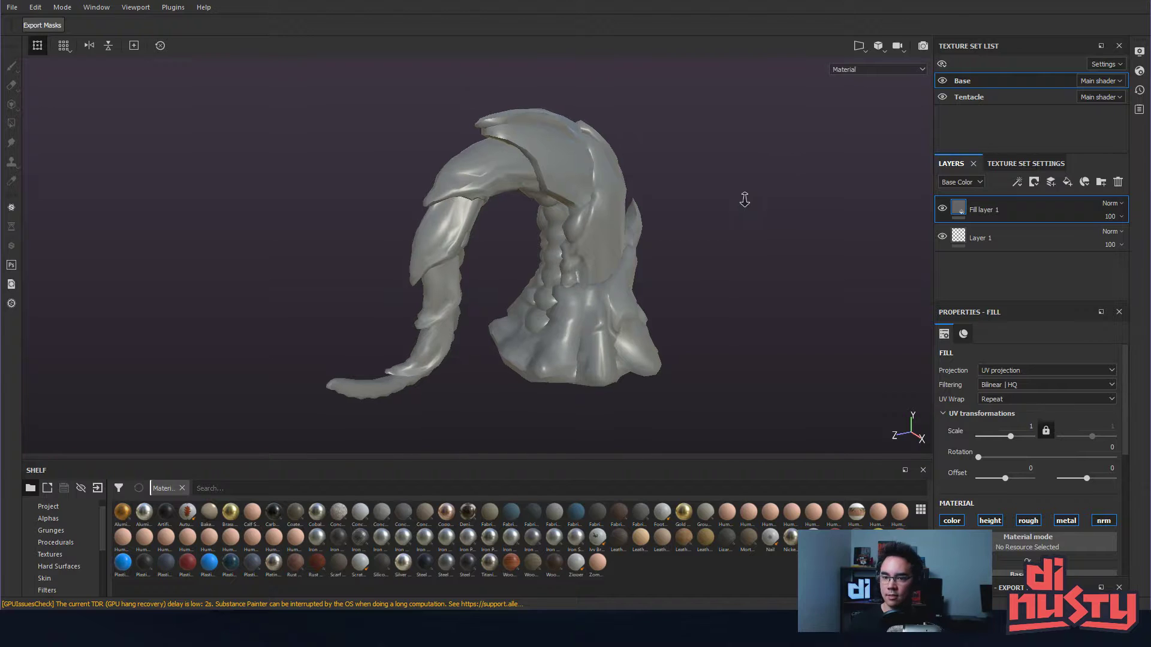
# - Open the mesh map baking settings for the Base texture set and load Tentacle HPID as the high-definition mesh
pyautogui.keyDown('alt'); pyautogui.moveTo(745, 211); pyautogui.dragTo(831, 215); pyautogui.keyUp('alt')
pyautogui.moveTo(830, 216)
pyautogui.keyDown('alt'); pyautogui.mouseDown(button='middle')
pyautogui.moveTo(825, 228)
pyautogui.moveTo(821, 216)
pyautogui.mouseUp(button='middle'); pyautogui.keyUp('alt')
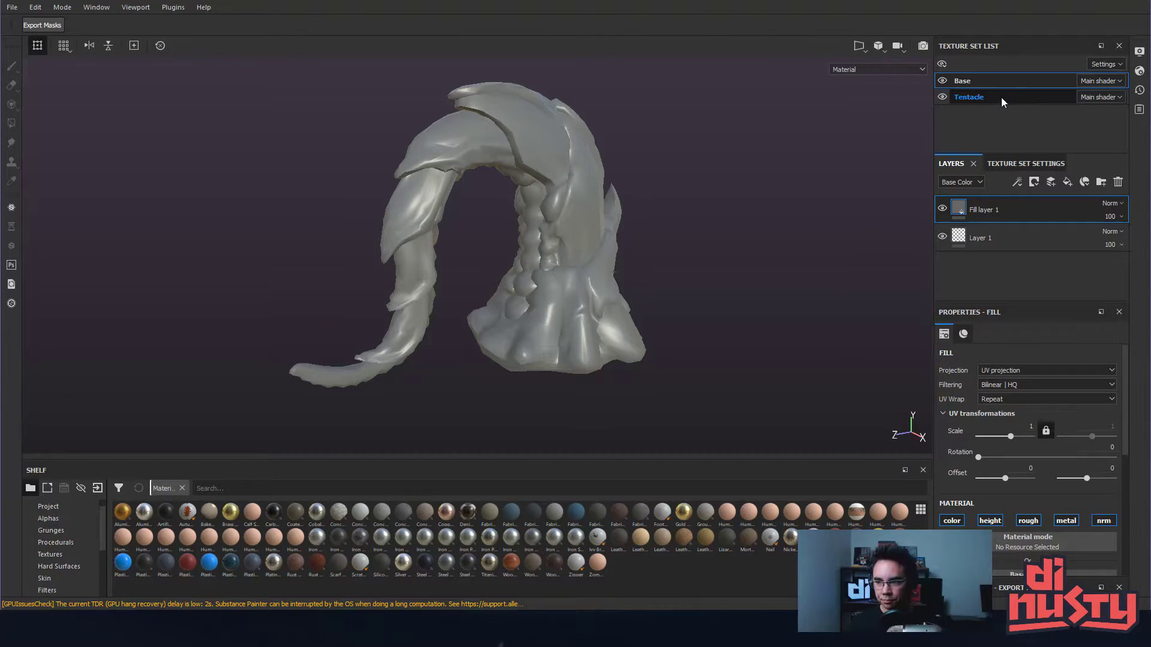
pyautogui.keyDown('alt'); pyautogui.moveTo(880, 215); pyautogui.dragTo(808, 226); pyautogui.keyUp('alt')
pyautogui.click(1021, 158)
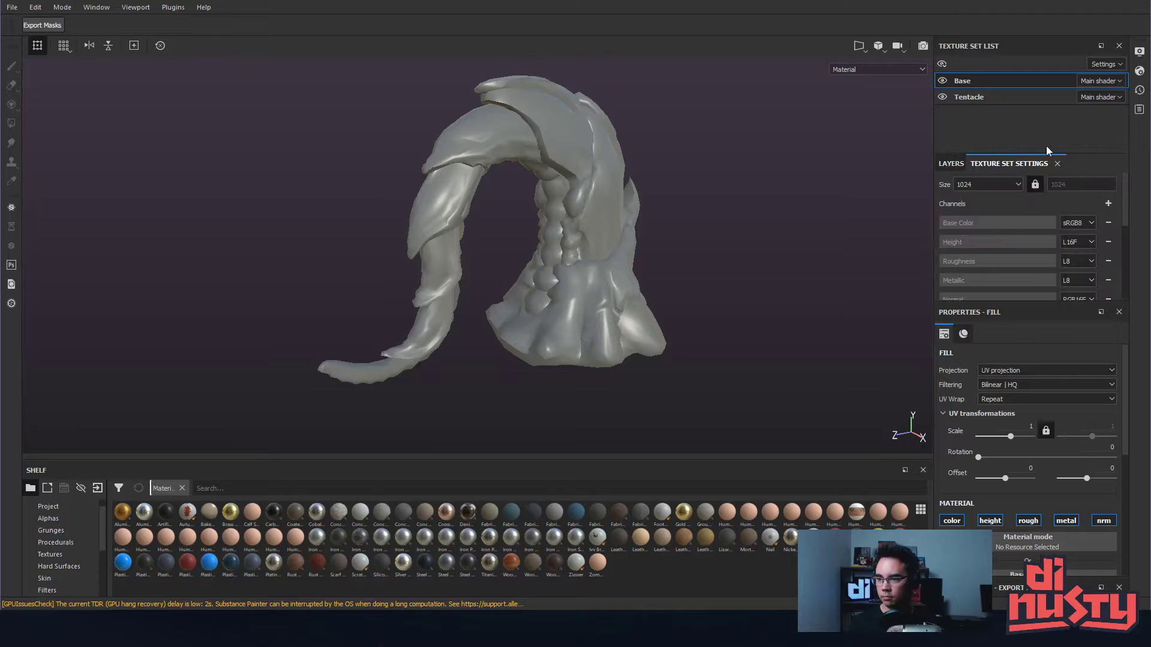
pyautogui.scroll(-4, 1046, 213)
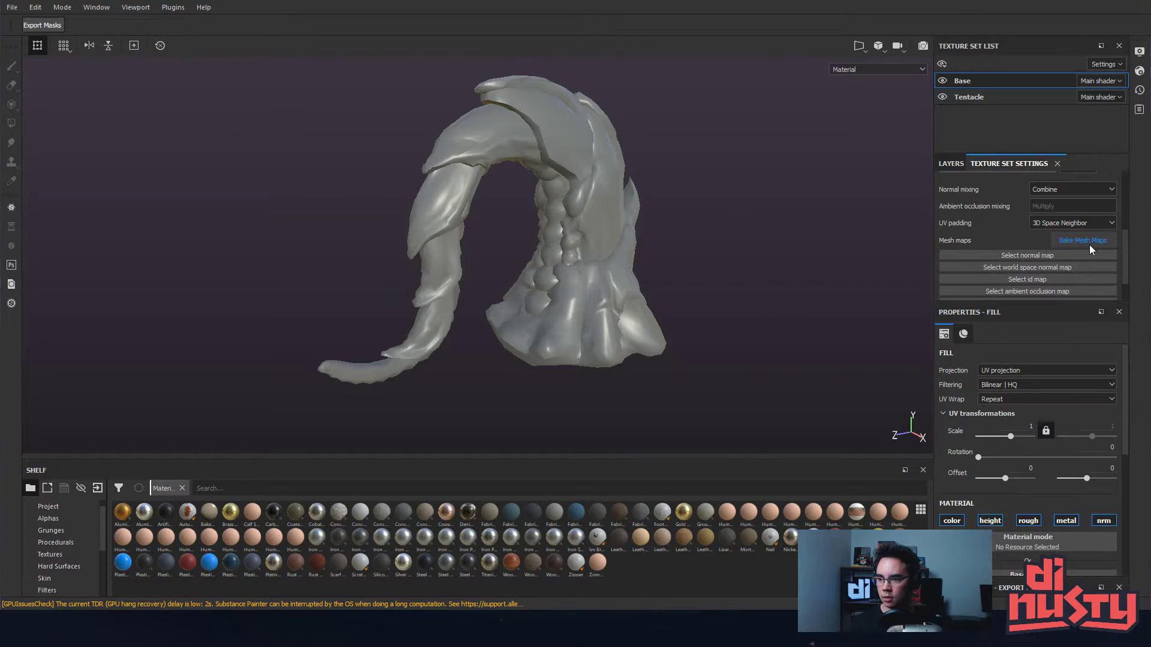
pyautogui.click(1085, 241)
pyautogui.click(735, 227)
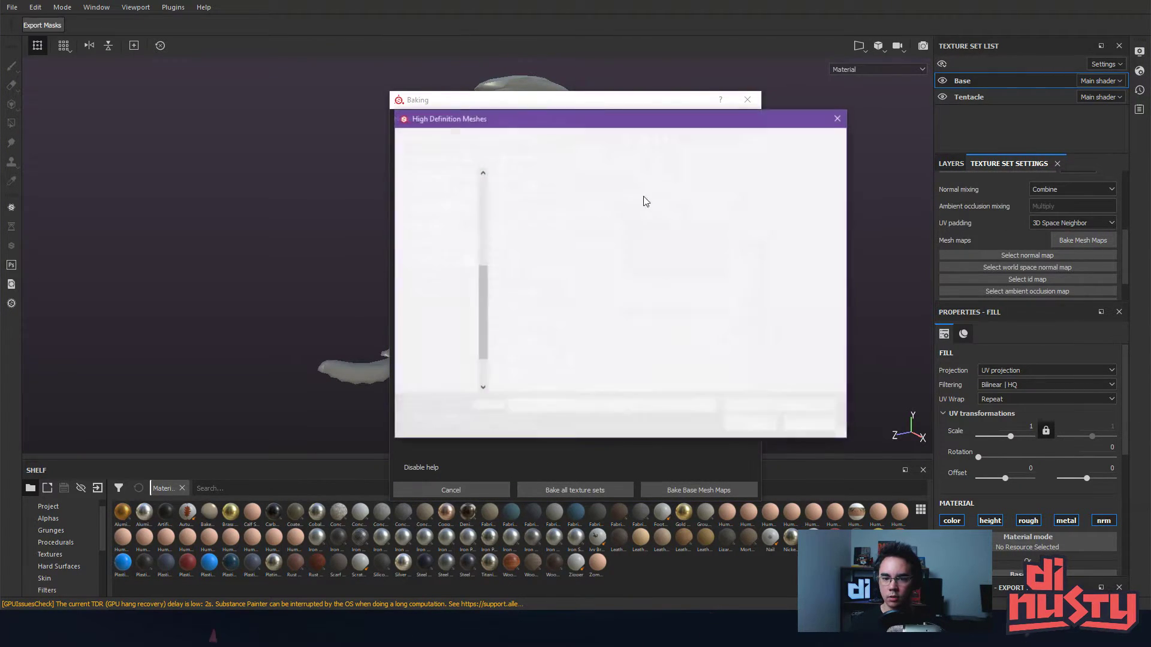
pyautogui.doubleClick(738, 275)
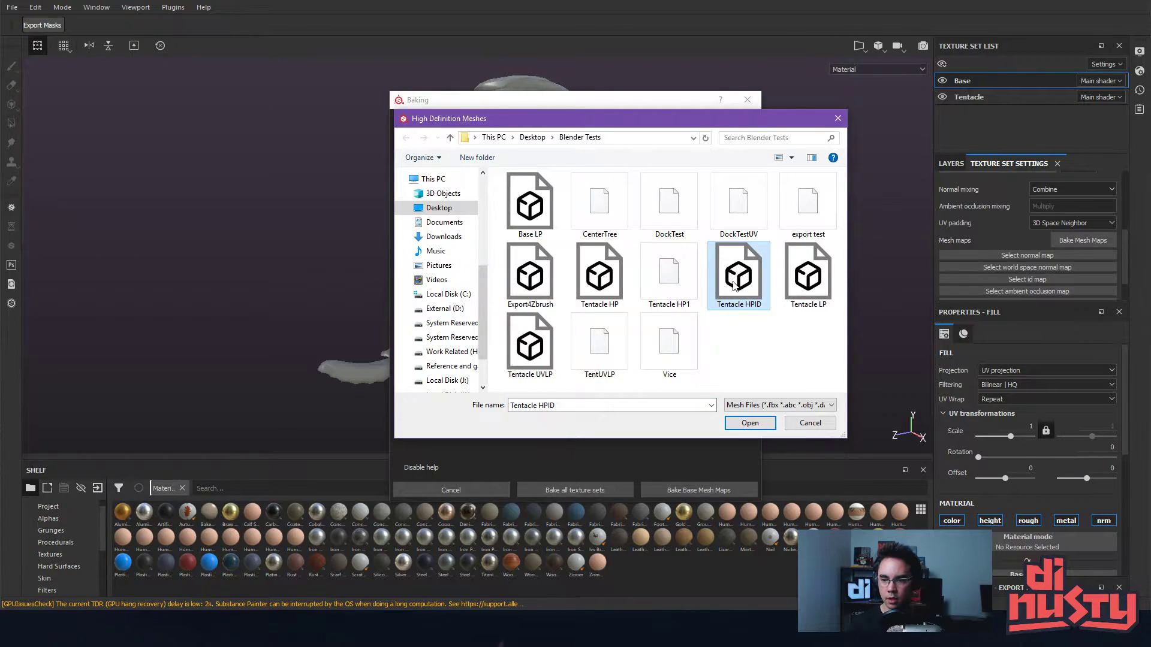
# - Set the baking output size to 256, enable only the Normal mesh map, and bake all texture sets
pyautogui.click(623, 138)
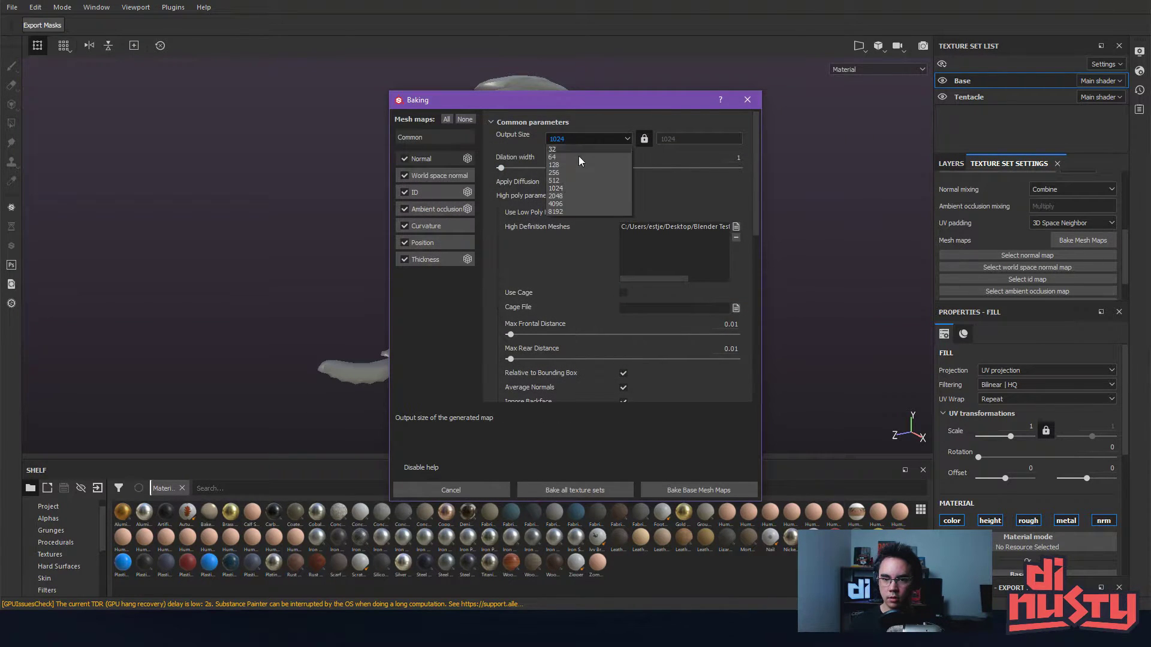
pyautogui.click(572, 175)
pyautogui.click(467, 120)
pyautogui.click(429, 162)
pyautogui.click(406, 160)
pyautogui.scroll(11, 576, 198)
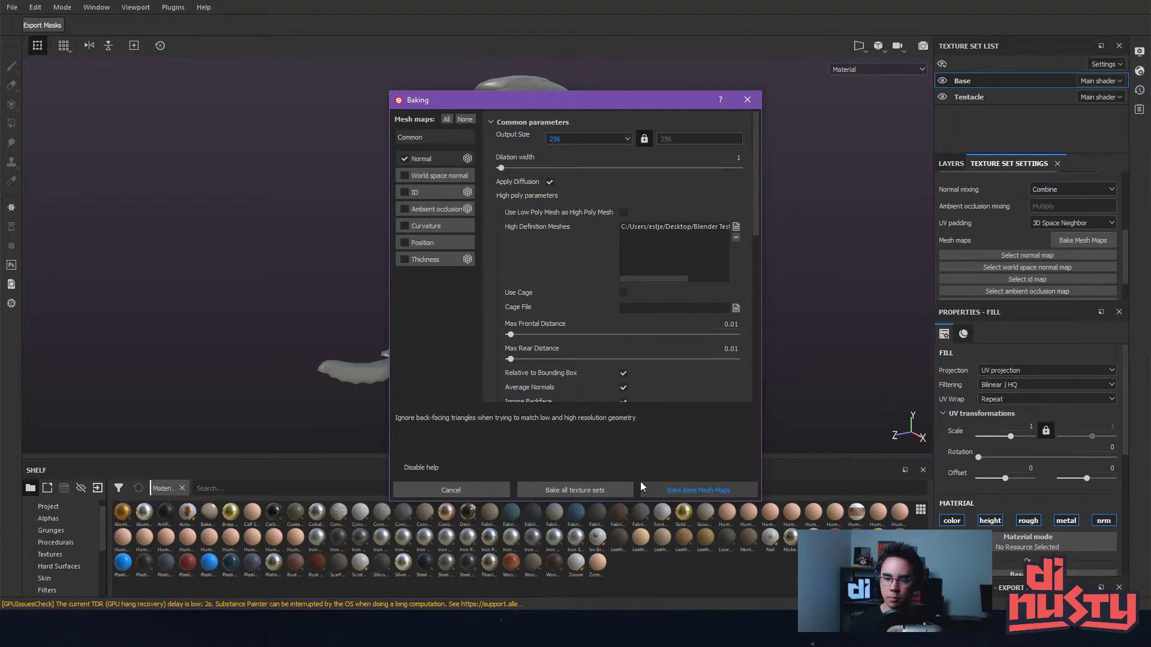
pyautogui.click(608, 490)
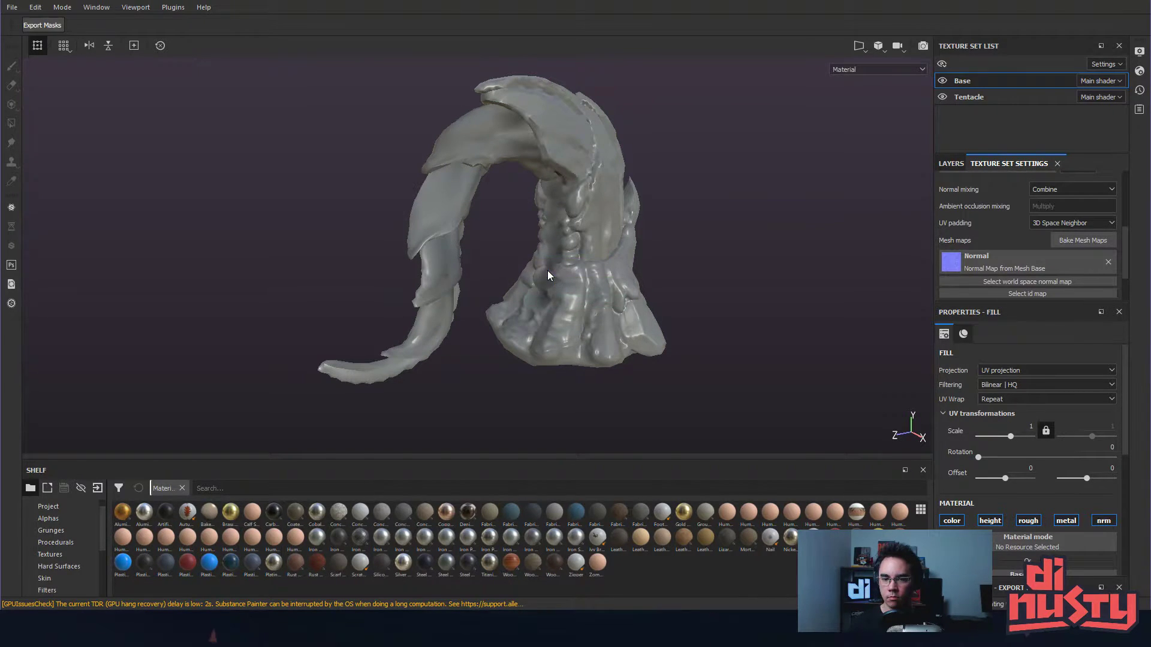
# - Inspect the baked normals on the model in 3D and select the Tentacle texture set
pyautogui.keyDown('alt'); pyautogui.moveTo(725, 270); pyautogui.dragTo(655, 270); pyautogui.keyUp('alt')
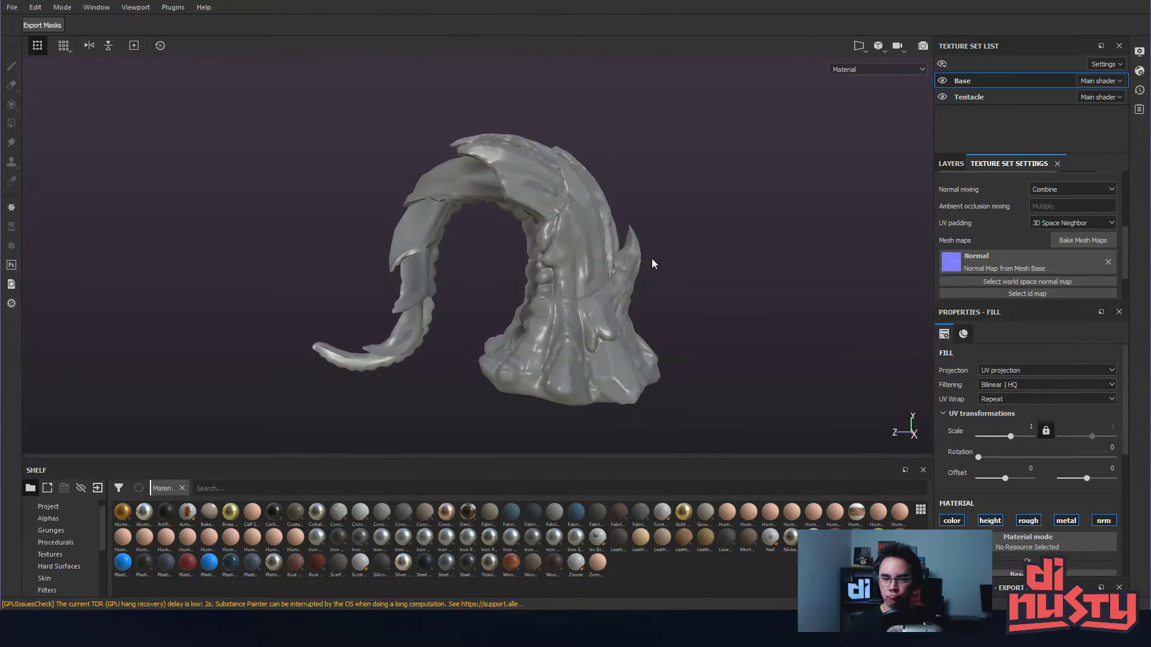
pyautogui.click(975, 97)
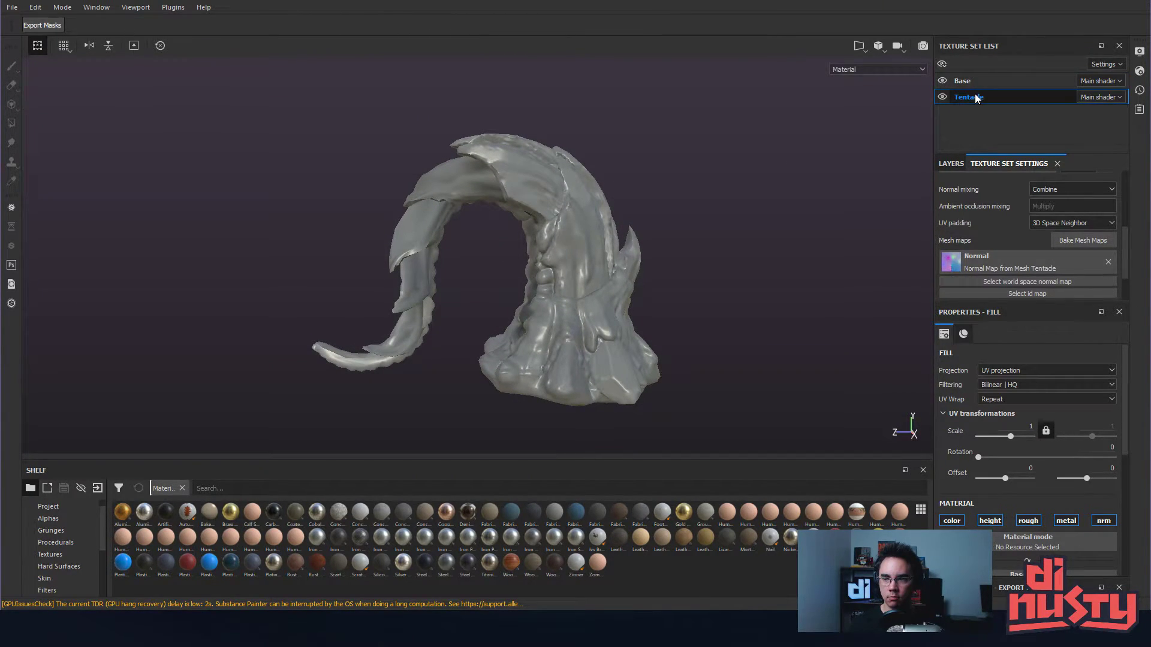
pyautogui.keyDown('alt'); pyautogui.moveTo(743, 180); pyautogui.dragTo(818, 196); pyautogui.keyUp('alt')
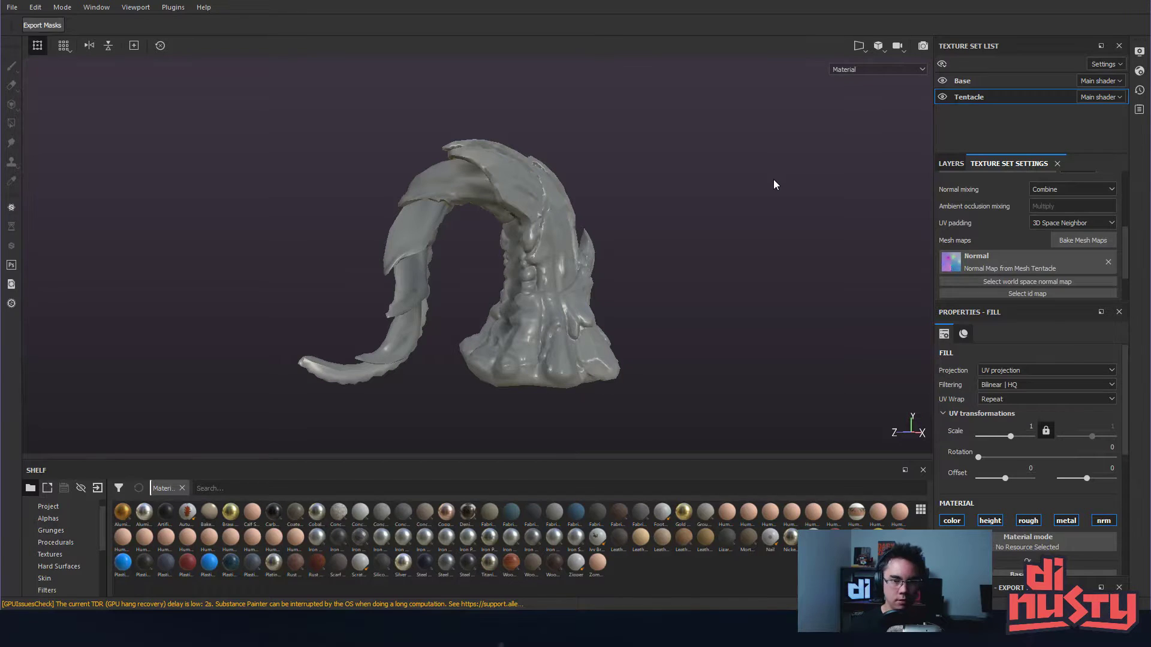
# - Switch to the 2D UV view, undo the accidental shift of the fill projection, and hide the transform manipulator
pyautogui.press('F2')
pyautogui.keyDown('alt'); pyautogui.moveTo(761, 334); pyautogui.dragTo(802, 290); pyautogui.keyUp('alt')
pyautogui.keyDown('alt'); pyautogui.moveTo(801, 290); pyautogui.dragTo(755, 290, button='right'); pyautogui.keyUp('alt')
pyautogui.keyDown('alt'); pyautogui.moveTo(756, 291); pyautogui.dragTo(826, 306); pyautogui.keyUp('alt')
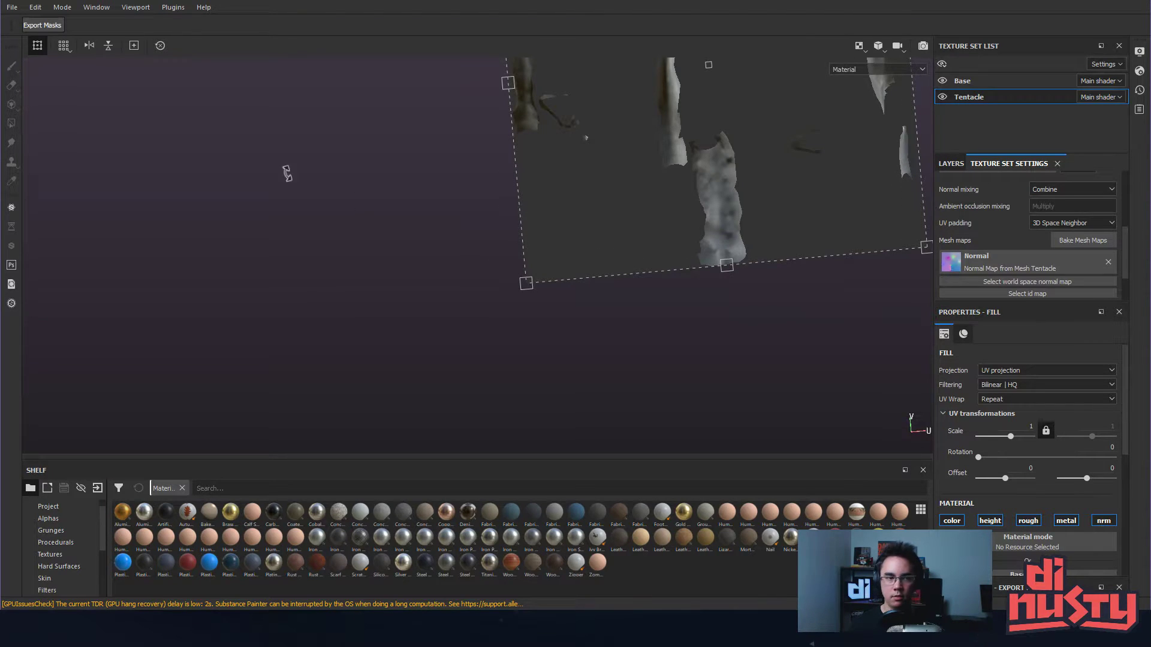
pyautogui.scroll(-3, 520, 255)
pyautogui.scroll(3, 551, 241)
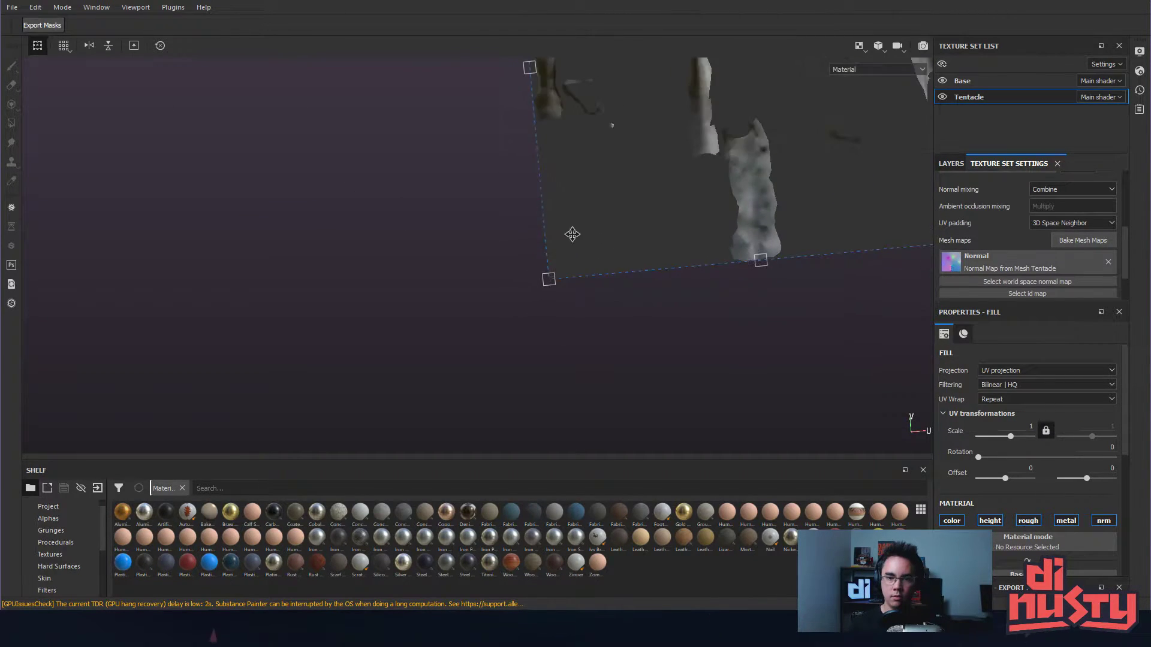
pyautogui.scroll(-3, 584, 231)
pyautogui.moveTo(752, 149); pyautogui.dragTo(694, 224)
pyautogui.hotkey('ctrl', 'z')
pyautogui.press('q')
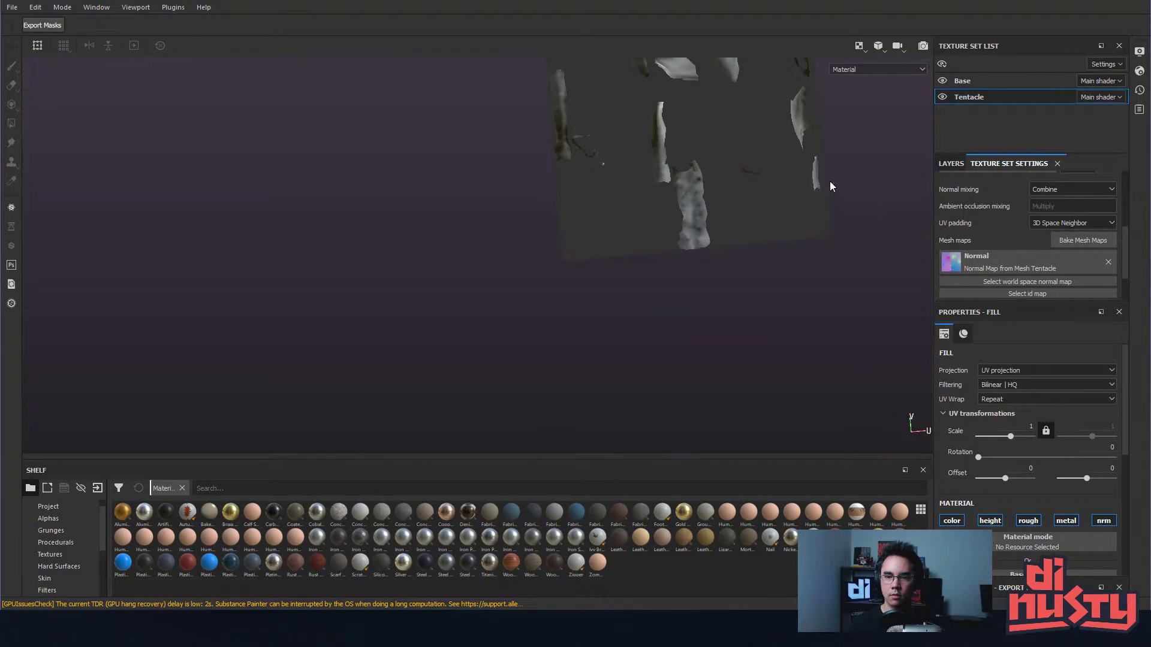
# - Examine the whole UV layout, comparing the Base and Tentacle texture sets
pyautogui.keyDown('alt'); pyautogui.moveTo(700, 166); pyautogui.dragTo(601, 272, button='middle'); pyautogui.keyUp('alt')
pyautogui.scroll(-1, 572, 291)
pyautogui.keyDown('alt'); pyautogui.keyDown('shift'); pyautogui.moveTo(591, 296); pyautogui.dragTo(593, 294); pyautogui.keyUp('shift'); pyautogui.keyUp('alt')
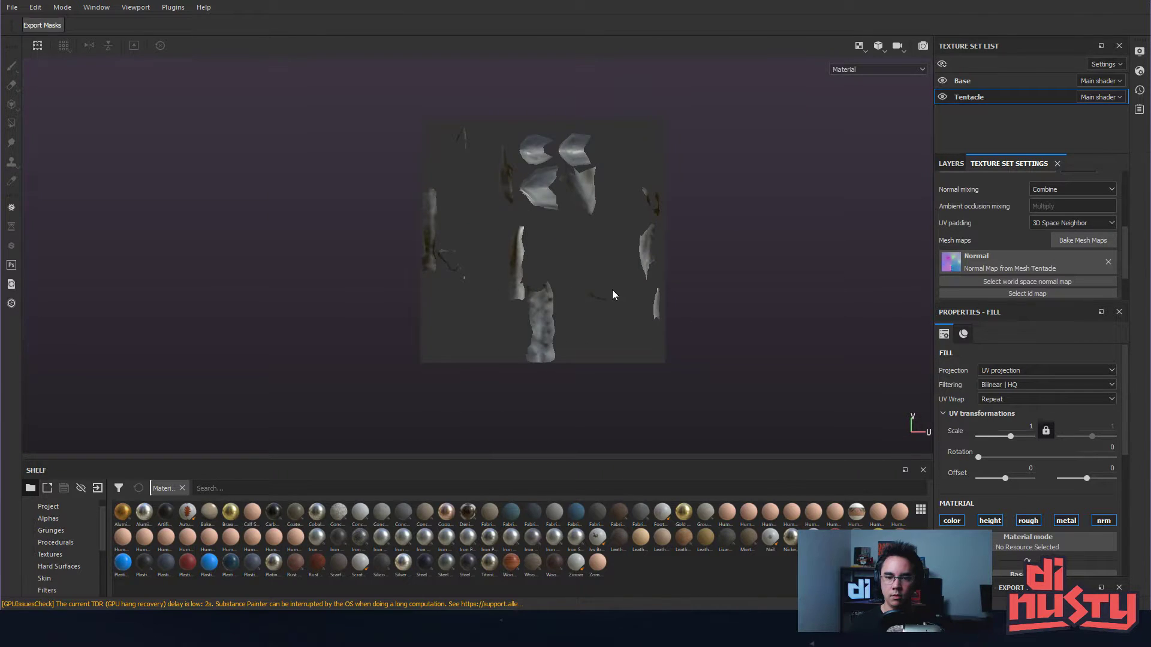
pyautogui.scroll(-1, 613, 295)
pyautogui.click(971, 81)
pyautogui.click(974, 93)
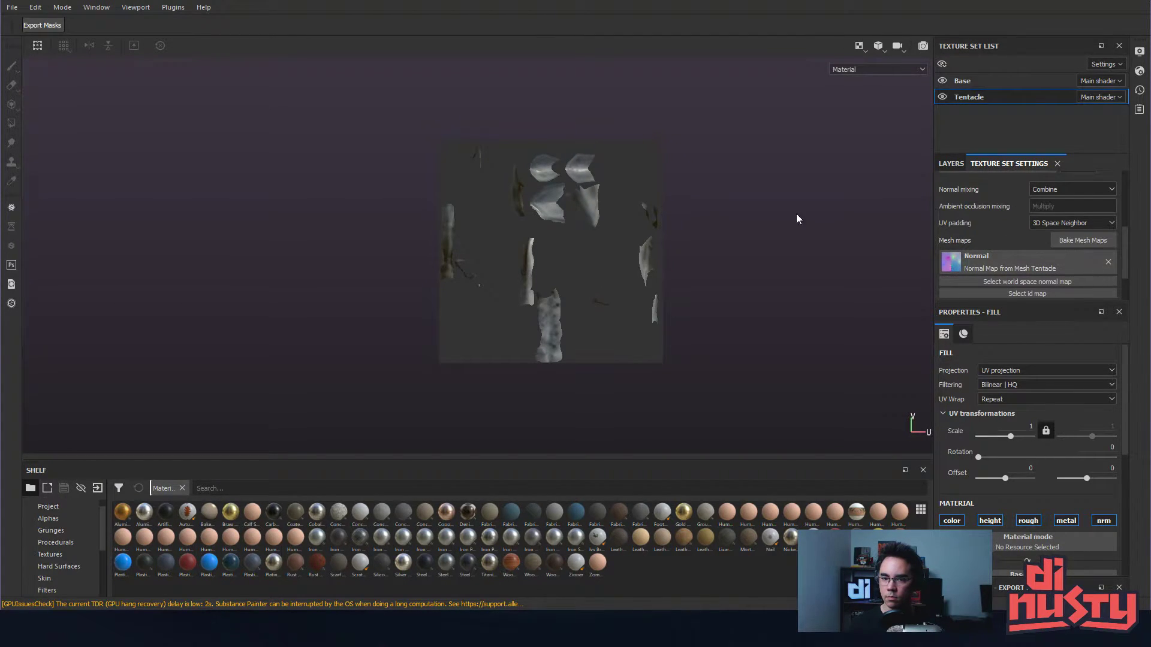
# - Rebake the Tentacle set's normal map at output size 1024 with Tentacle HPID.OBJ as the high-definition mesh
pyautogui.click(1088, 235)
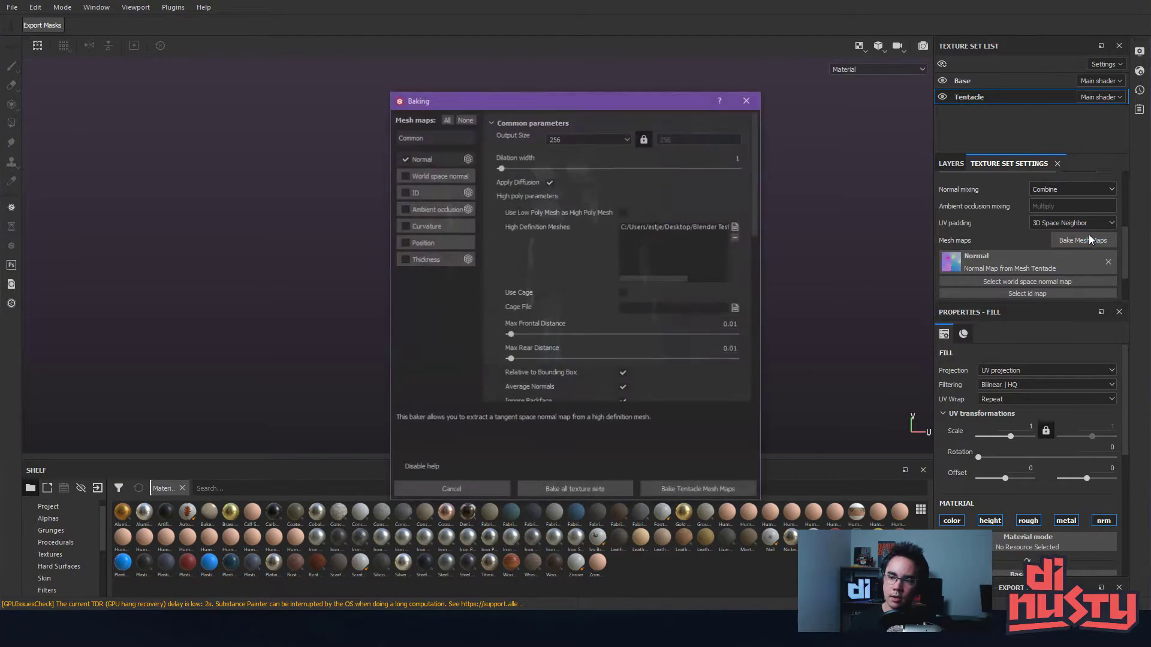
pyautogui.click(573, 138)
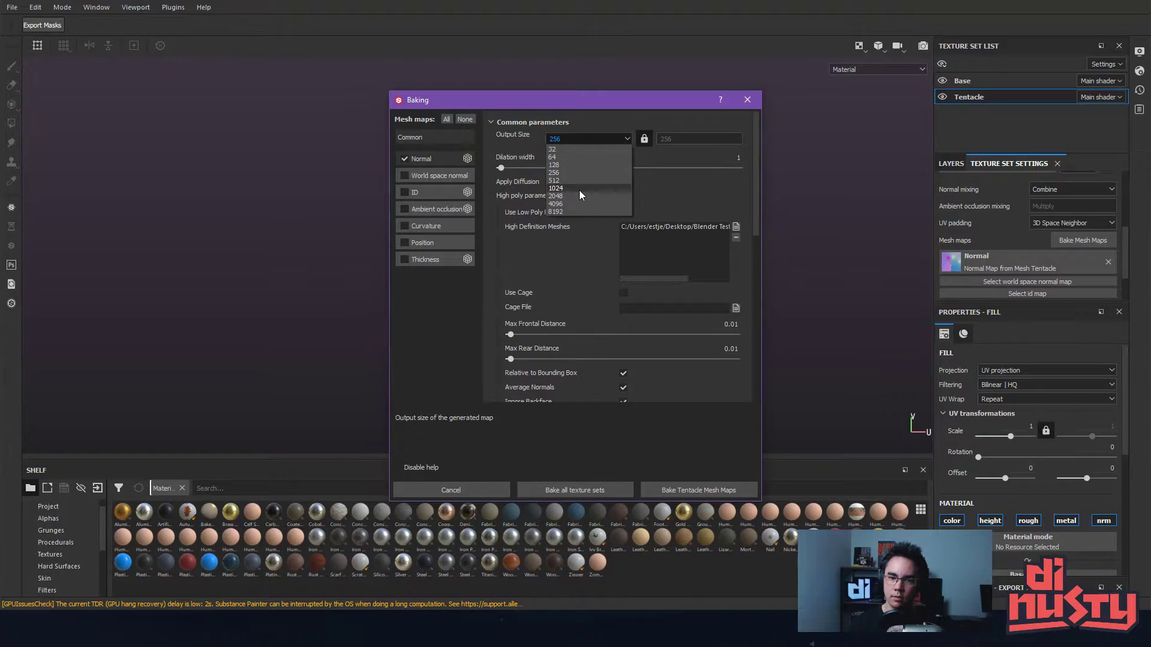
pyautogui.click(579, 188)
pyautogui.click(697, 229)
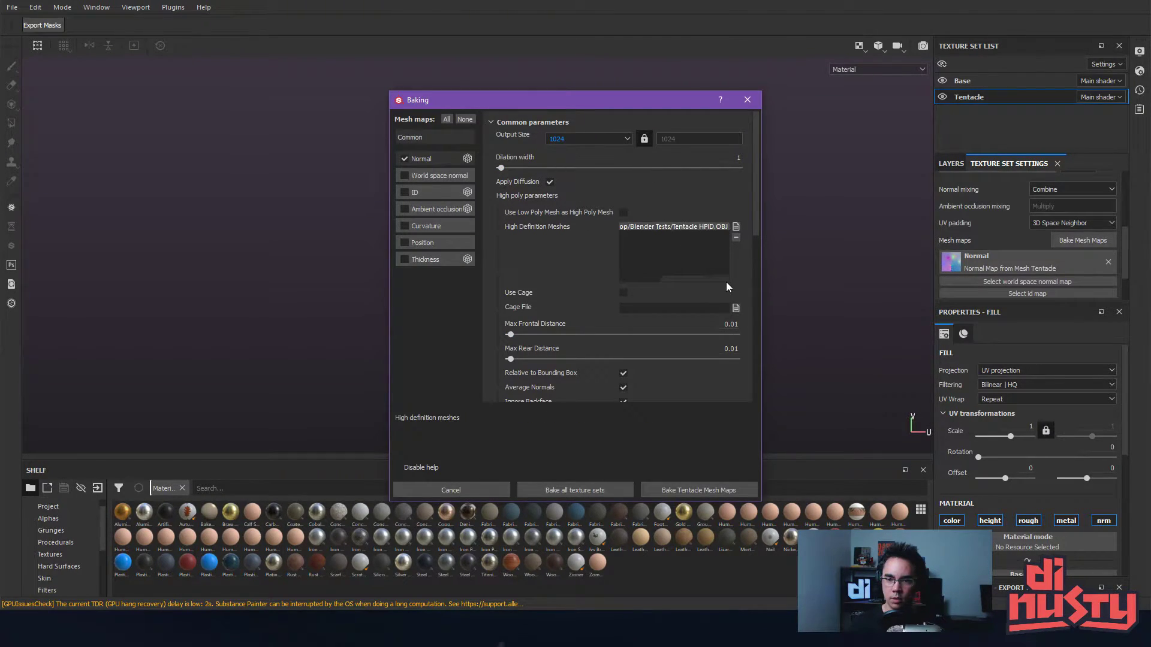
pyautogui.click(688, 491)
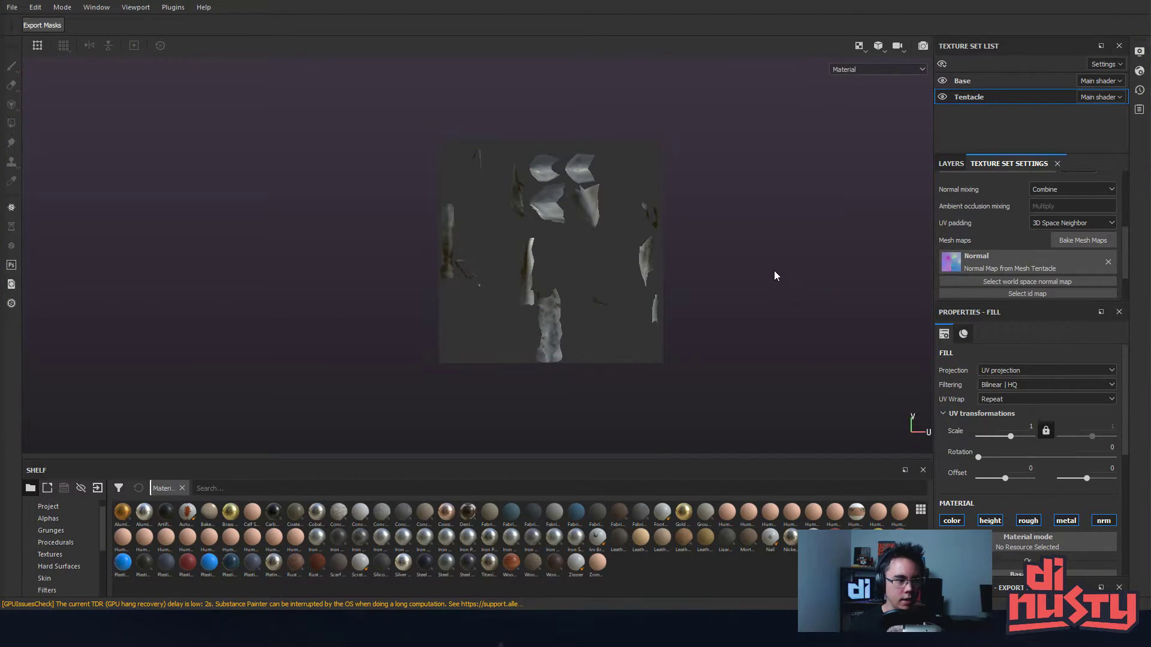
# - Switch to ZBrush and export the Tentacle HP subtool as Tentacle HPID2.OBJ
pyautogui.hotkey('alt', 'Tab')
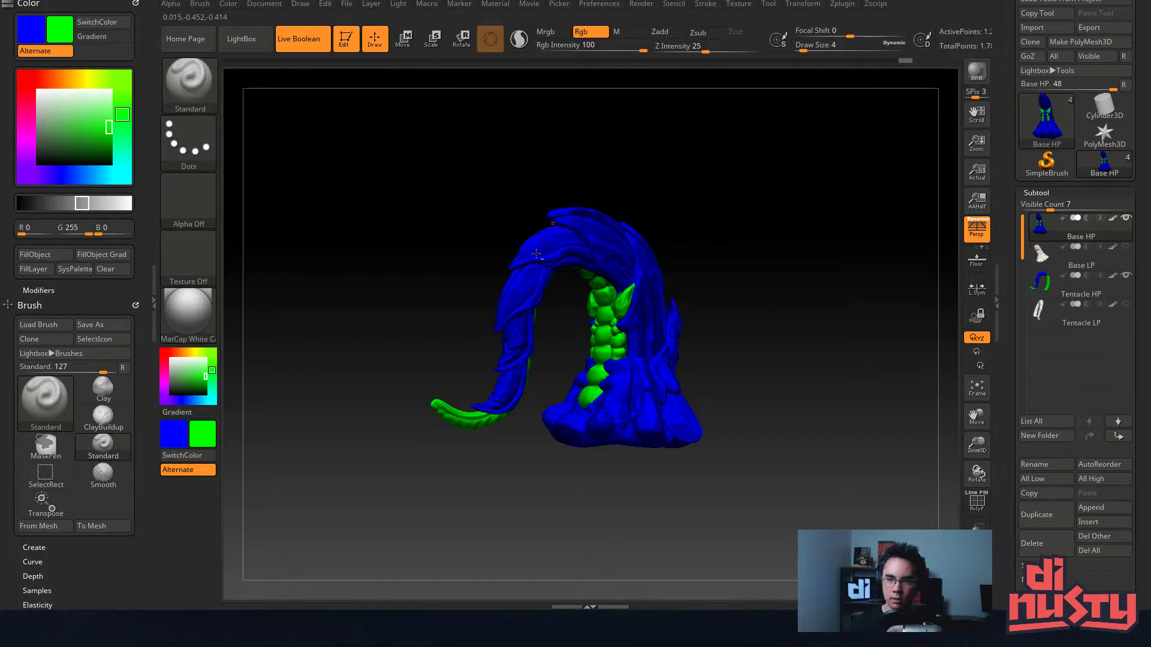
pyautogui.click(1043, 289)
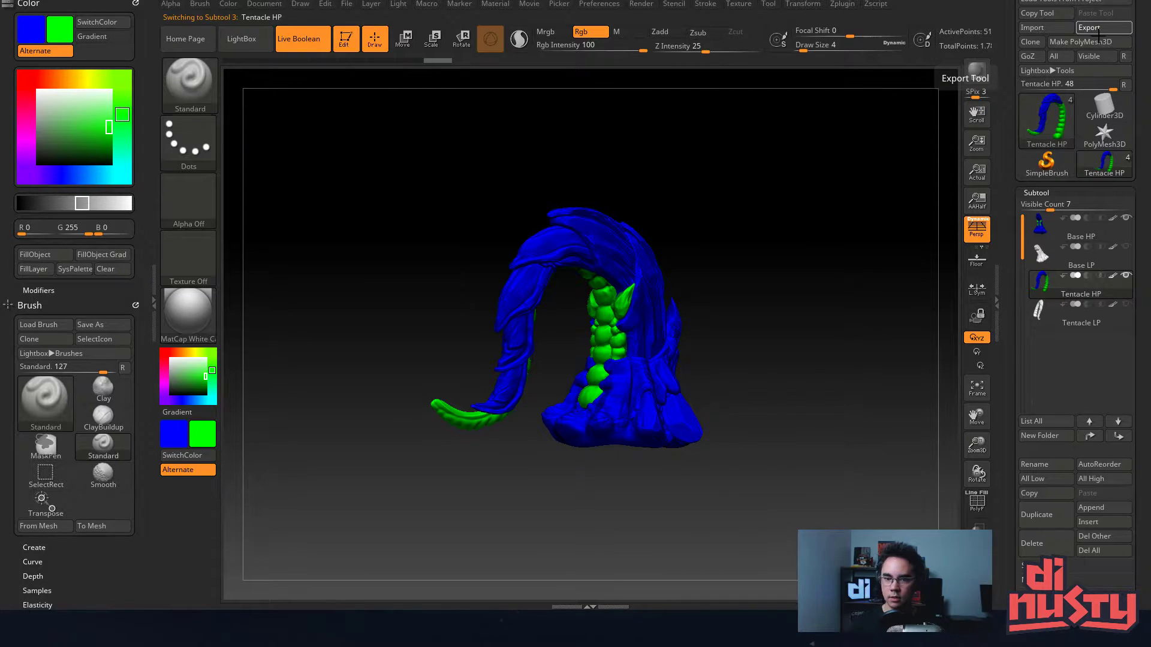
pyautogui.click(401, 336)
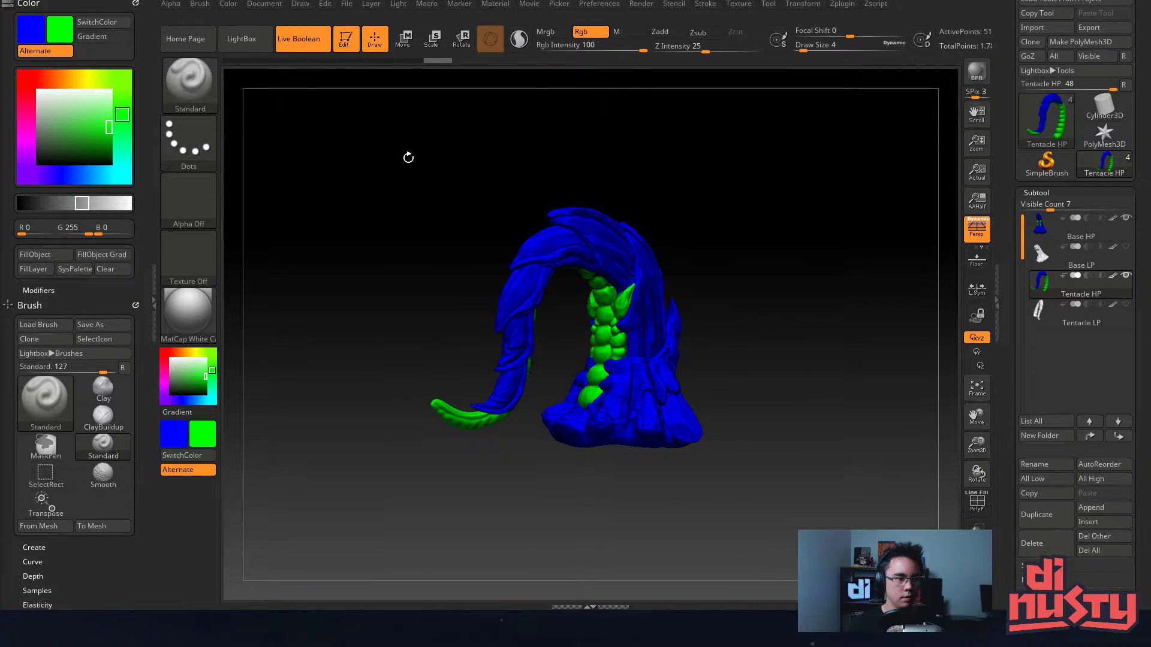
# - Return to Substance Painter and add Tentacle HPID2.OBJ as a high-definition mesh in the Tentacle baking settings
pyautogui.hotkey('alt', 'Tab')
pyautogui.click(1066, 240)
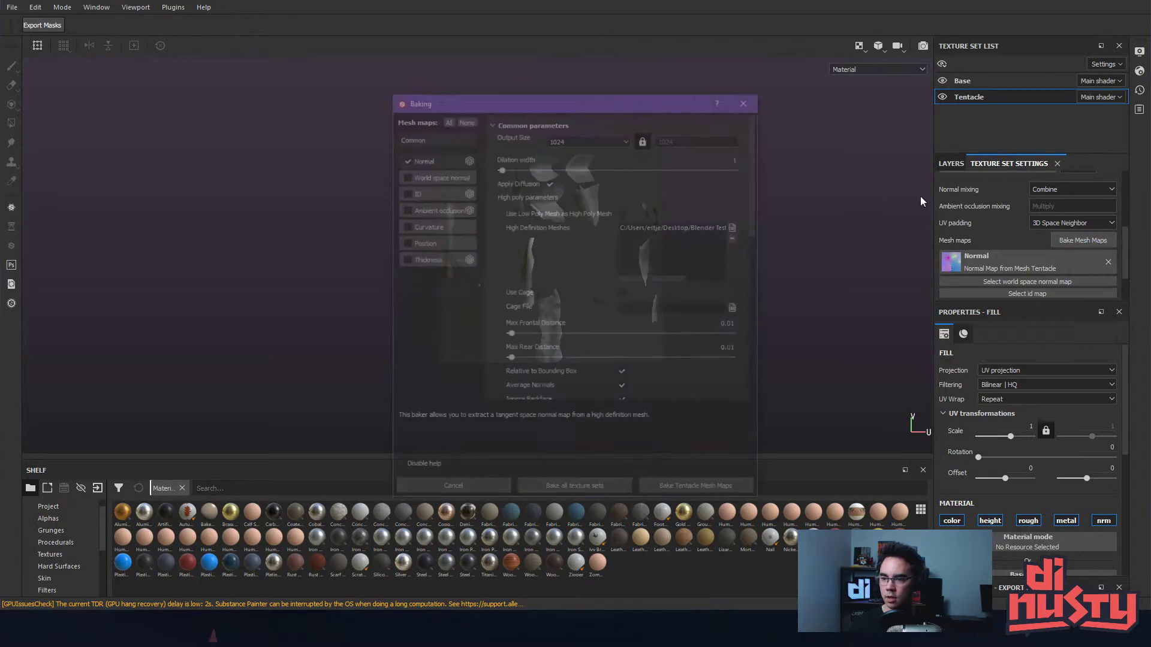
pyautogui.click(736, 227)
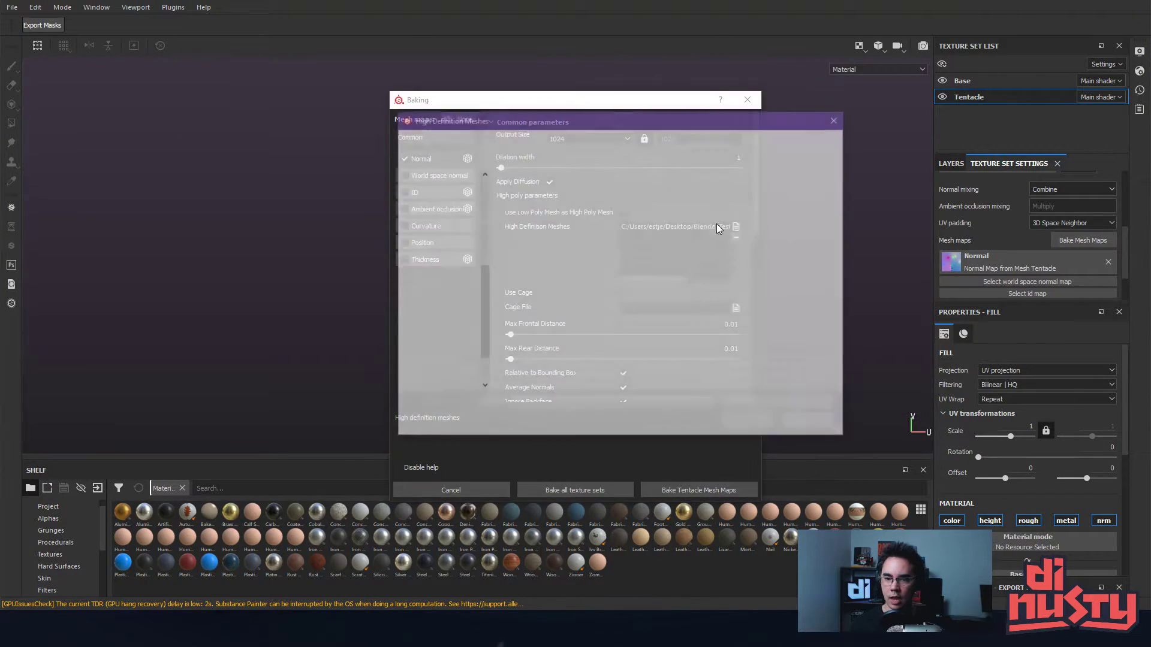
pyautogui.click(809, 275)
pyautogui.doubleClick(809, 276)
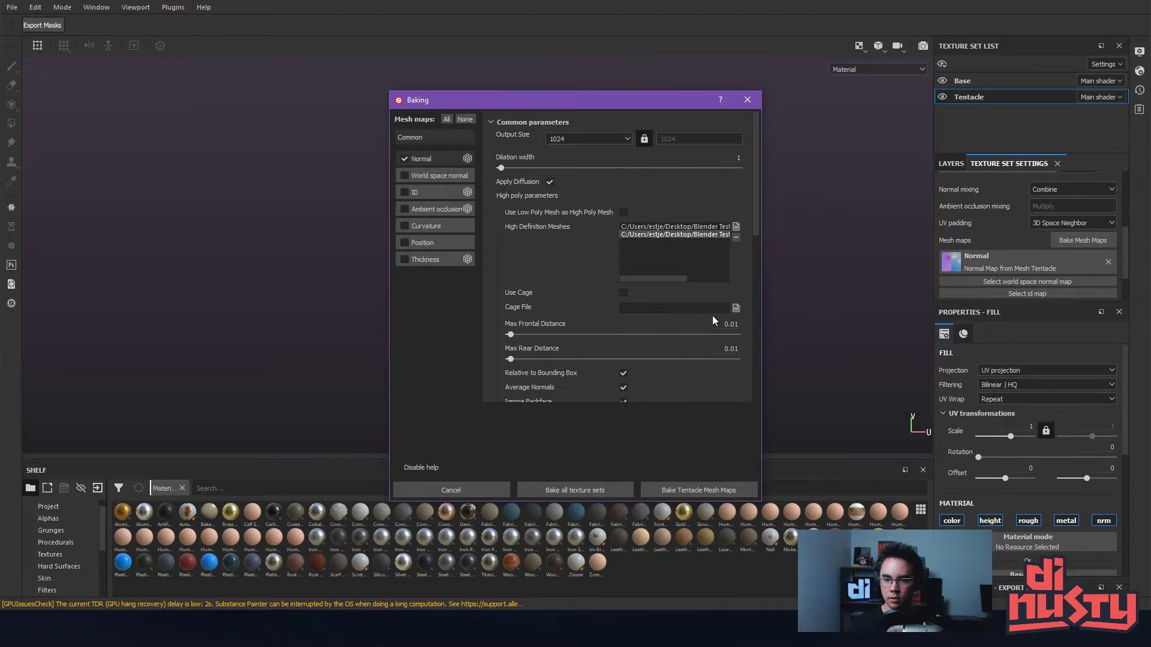
# - Remove Tentacle HPID.OBJ from the high-definition meshes and bake the Tentacle set's normal map
pyautogui.click(699, 227)
pyautogui.moveTo(660, 282); pyautogui.dragTo(689, 279)
pyautogui.moveTo(761, 273); pyautogui.dragTo(868, 275)
pyautogui.moveTo(732, 105); pyautogui.dragTo(683, 96)
pyautogui.click(700, 225)
pyautogui.click(700, 218)
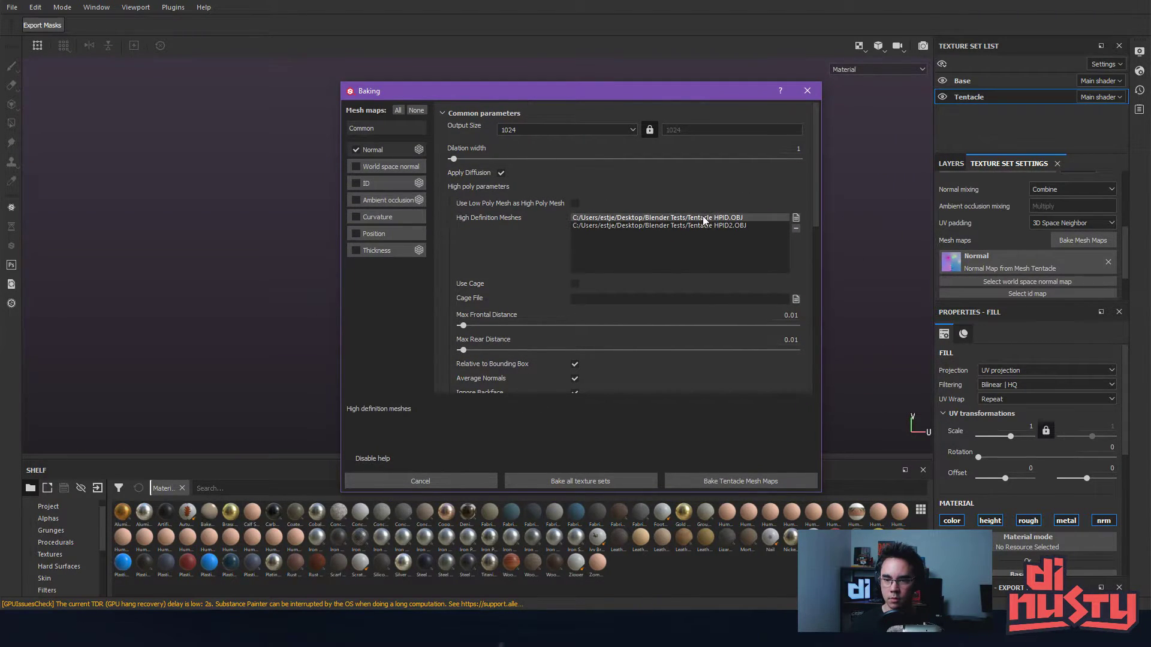
pyautogui.click(797, 227)
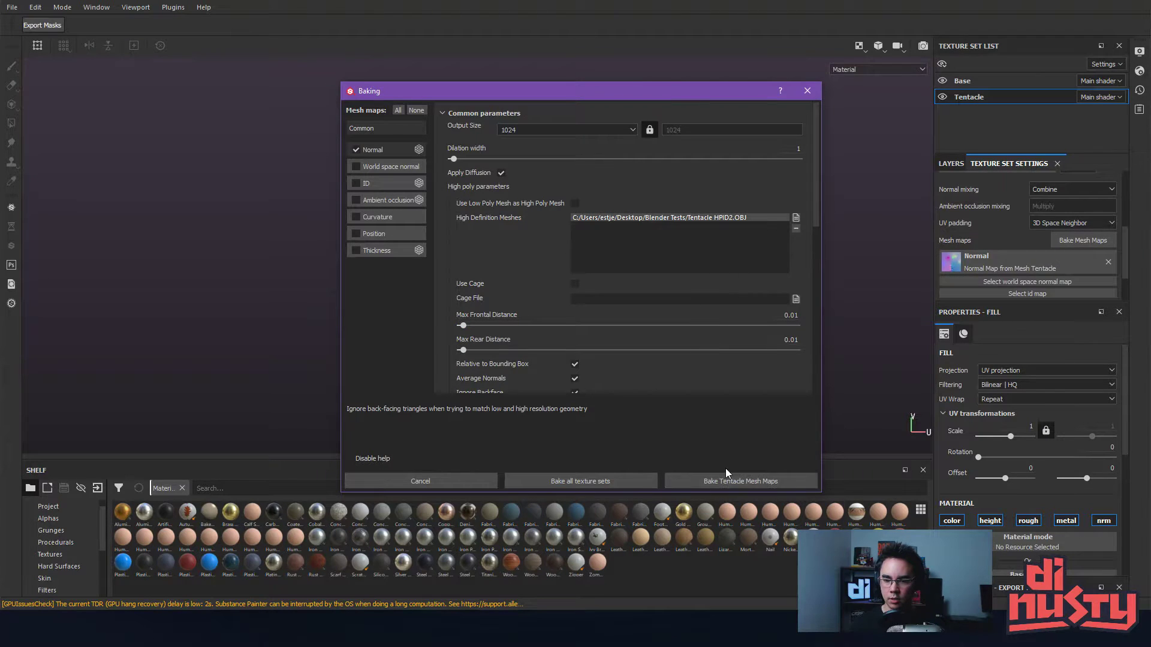
pyautogui.click(743, 481)
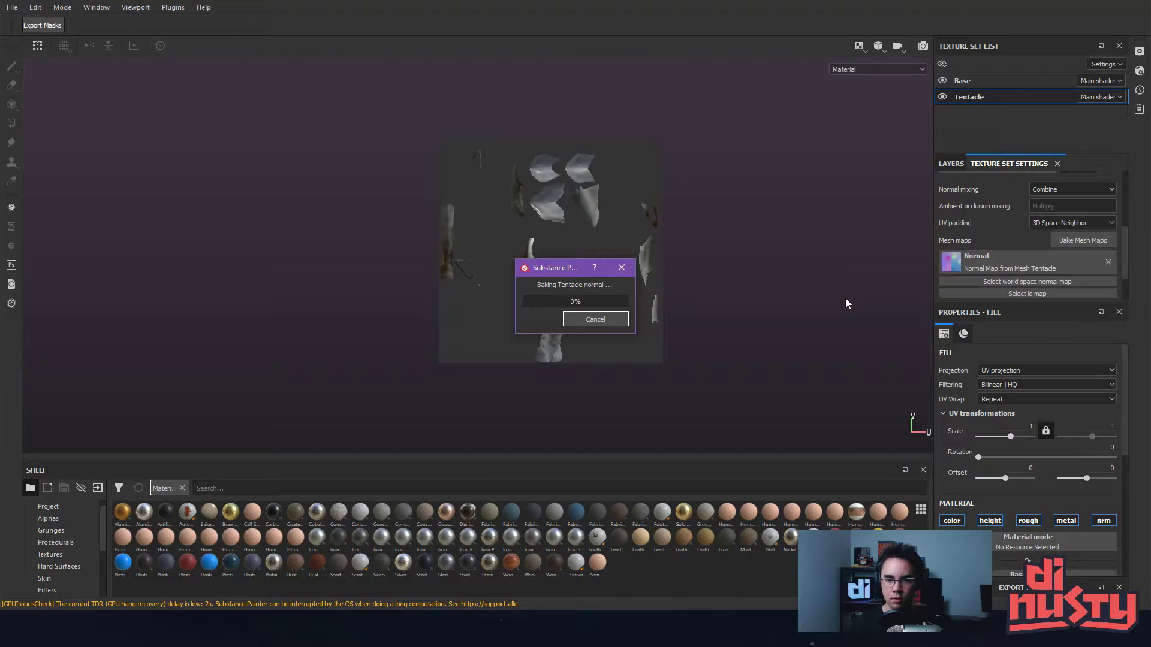
pyautogui.click(595, 319)
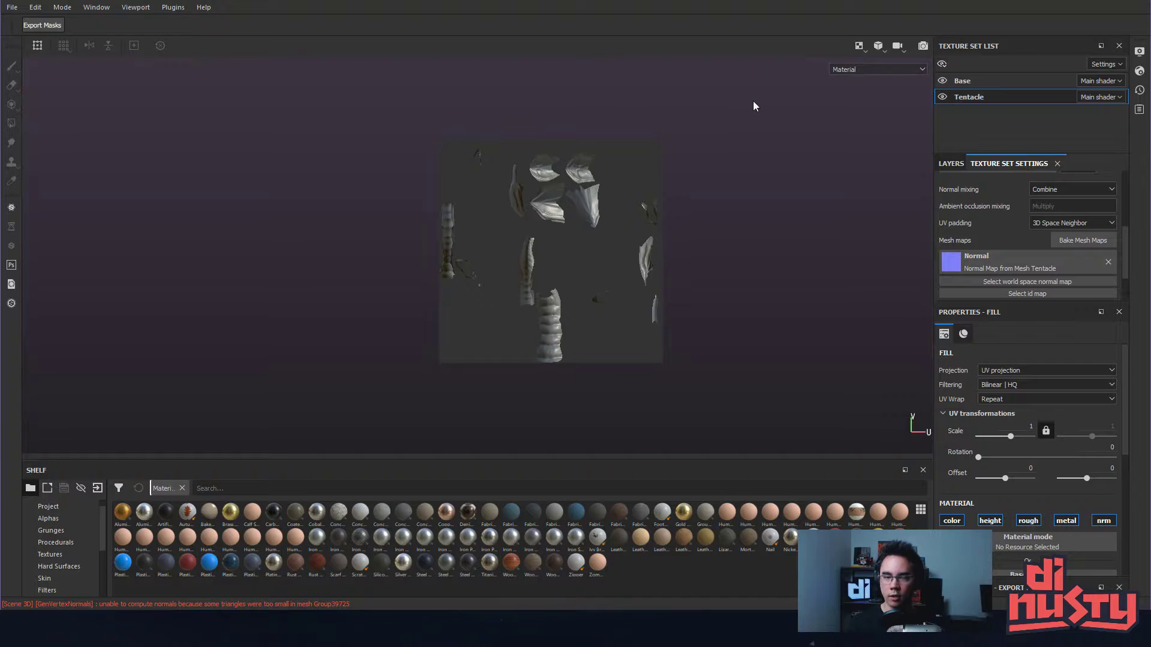
# - Show the 3D and 2D views side by side and inspect the baked tentacle normals from several angles
pyautogui.press('F1')
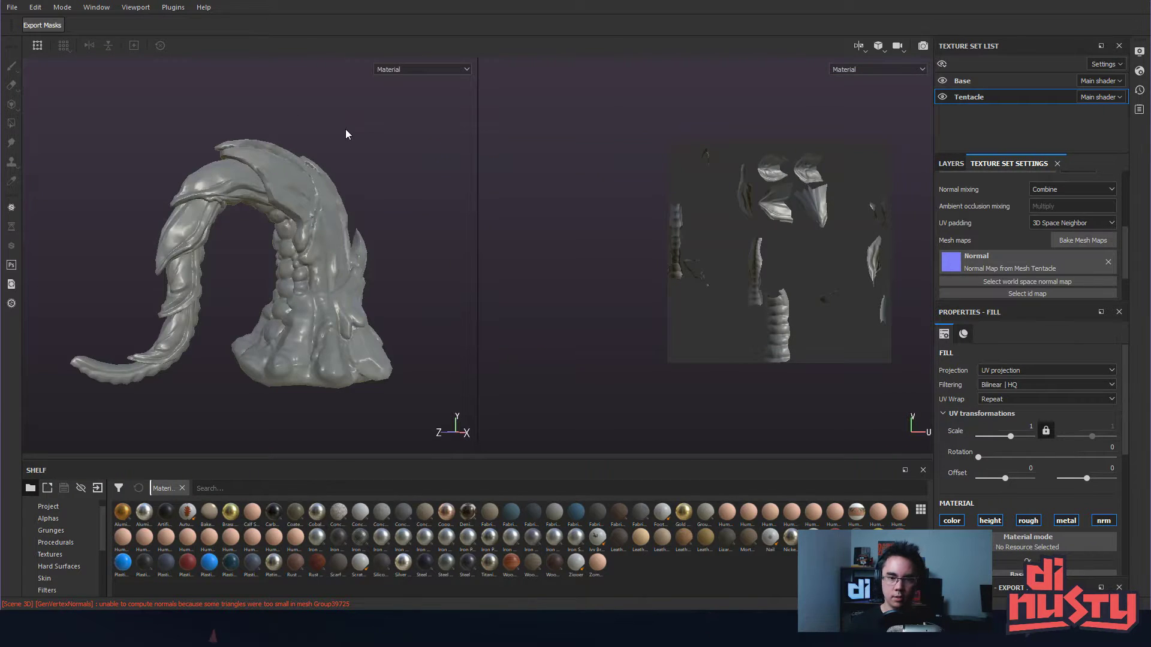
pyautogui.keyDown('alt'); pyautogui.moveTo(405, 196); pyautogui.dragTo(386, 181); pyautogui.keyUp('alt')
pyautogui.keyDown('alt'); pyautogui.moveTo(385, 181); pyautogui.dragTo(394, 154, button='right'); pyautogui.keyUp('alt')
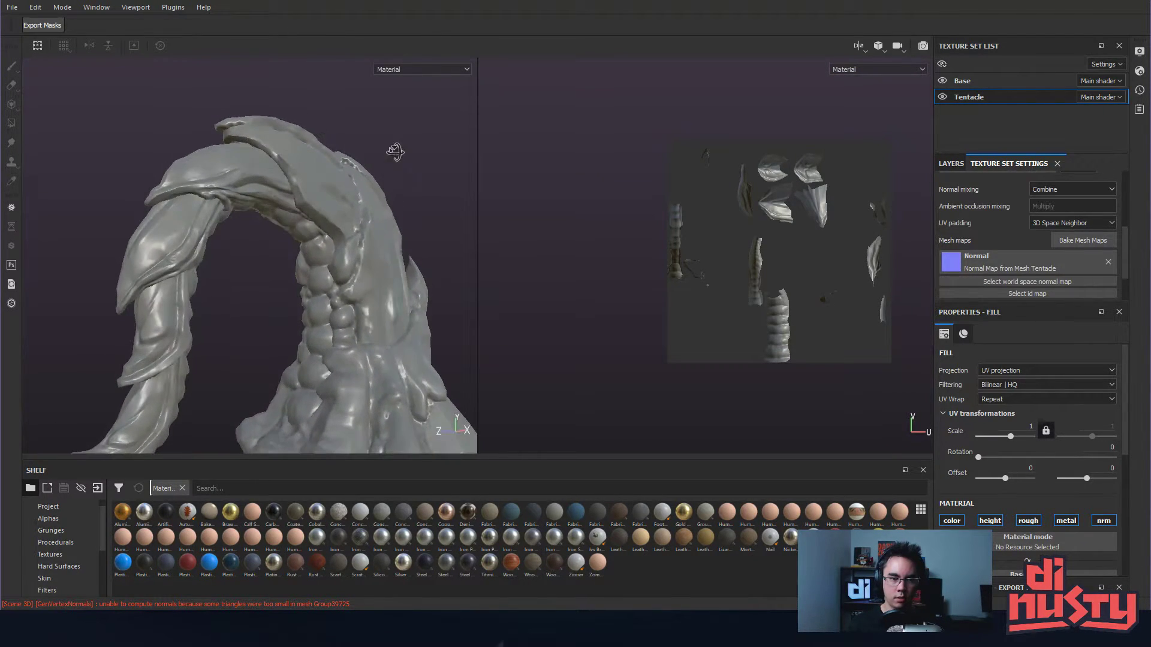
pyautogui.keyDown('alt'); pyautogui.moveTo(393, 154); pyautogui.dragTo(402, 149, button='middle'); pyautogui.keyUp('alt')
pyautogui.keyDown('alt'); pyautogui.moveTo(402, 149); pyautogui.dragTo(354, 171); pyautogui.keyUp('alt')
pyautogui.keyDown('alt'); pyautogui.moveTo(354, 171); pyautogui.dragTo(348, 183, button='middle'); pyautogui.keyUp('alt')
pyautogui.keyDown('alt'); pyautogui.moveTo(348, 182); pyautogui.dragTo(316, 160); pyautogui.keyUp('alt')
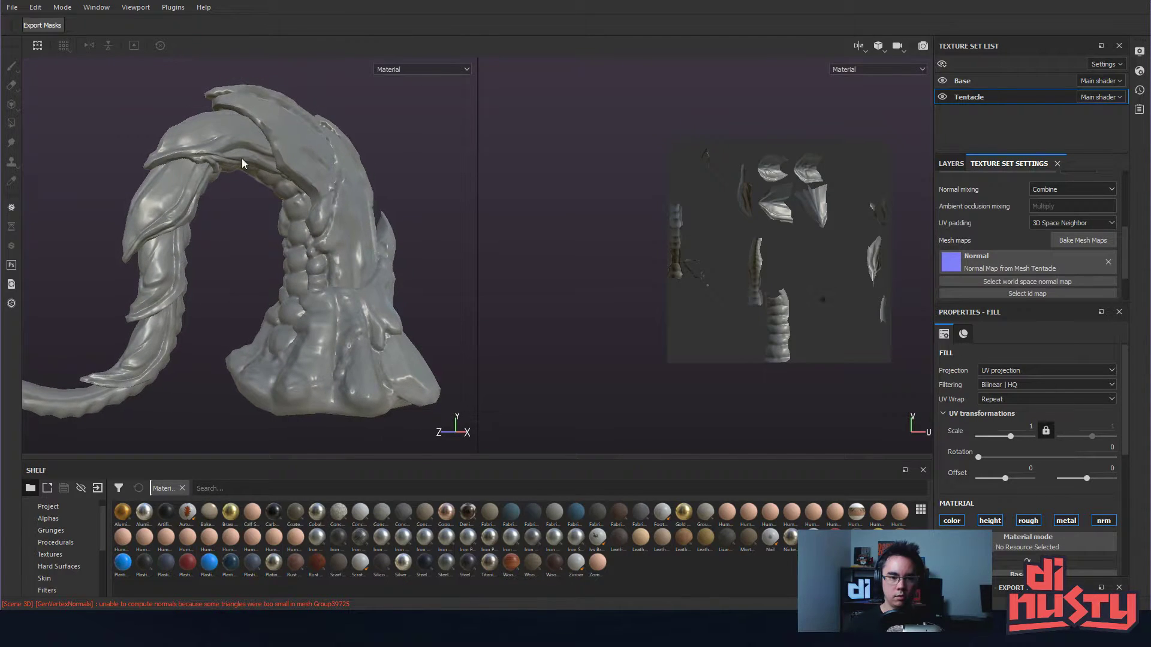
# - Reopen the Tentacle baking settings, choose an output size of 1024 and enable all mesh maps
pyautogui.click(1082, 240)
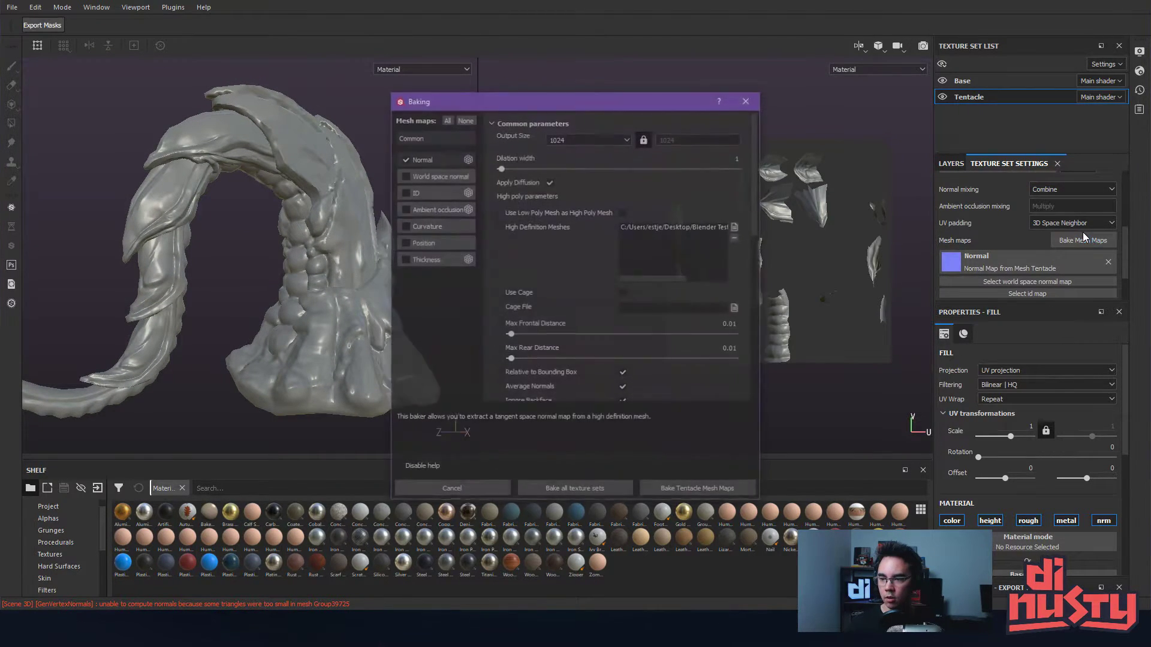
pyautogui.click(596, 139)
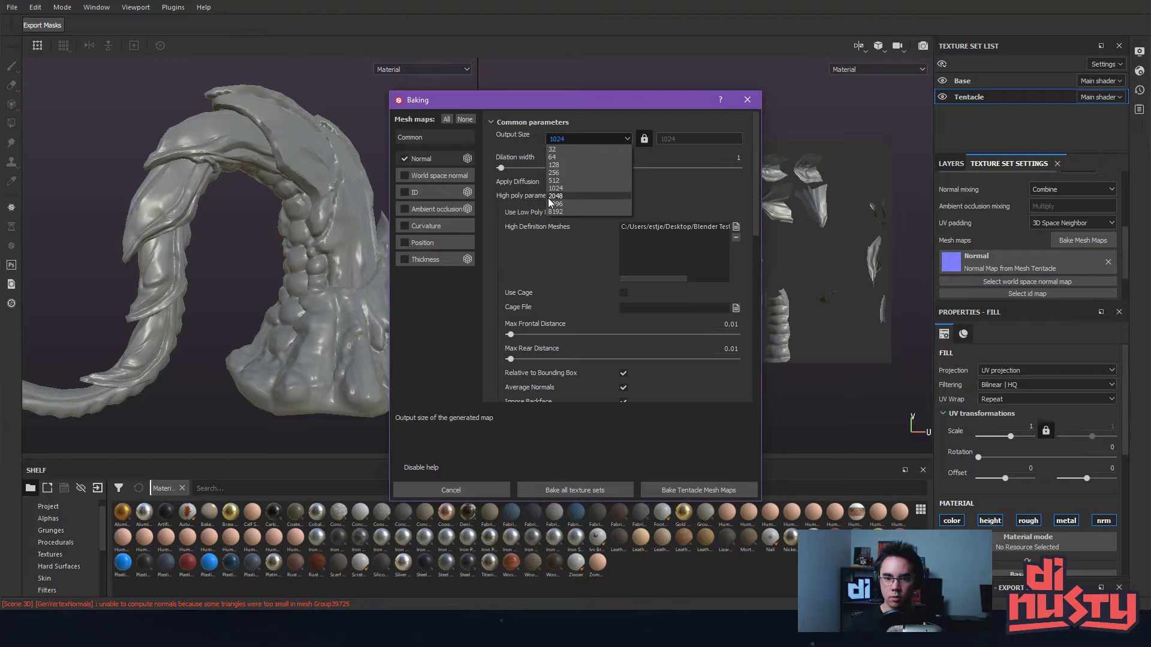
pyautogui.click(576, 200)
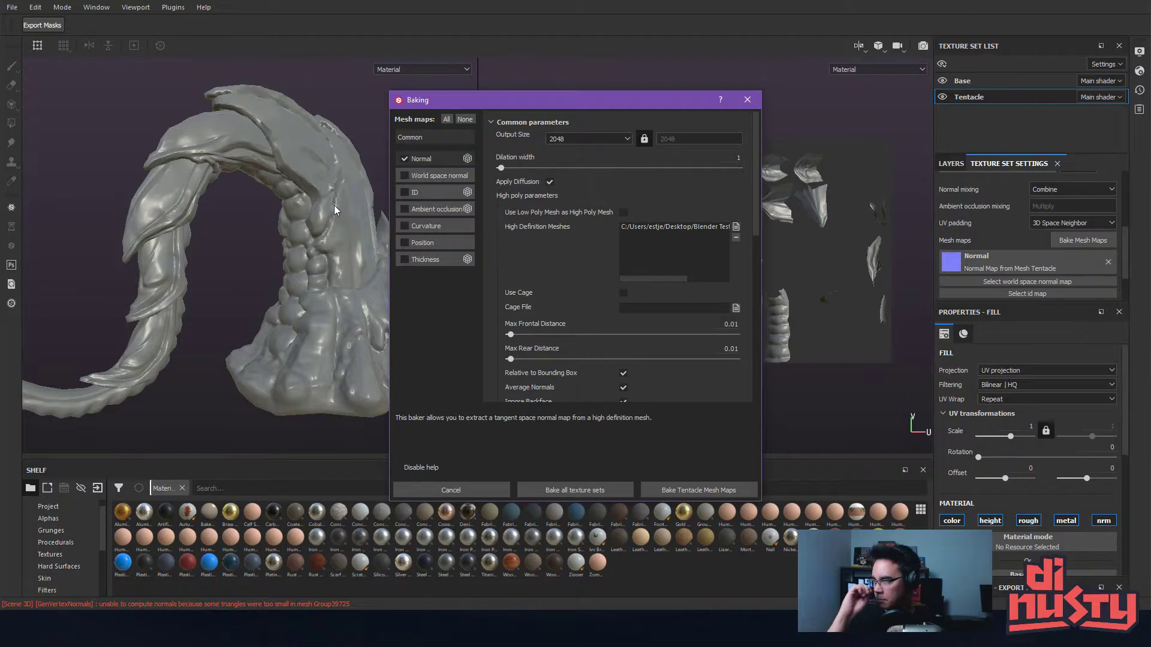
pyautogui.click(610, 138)
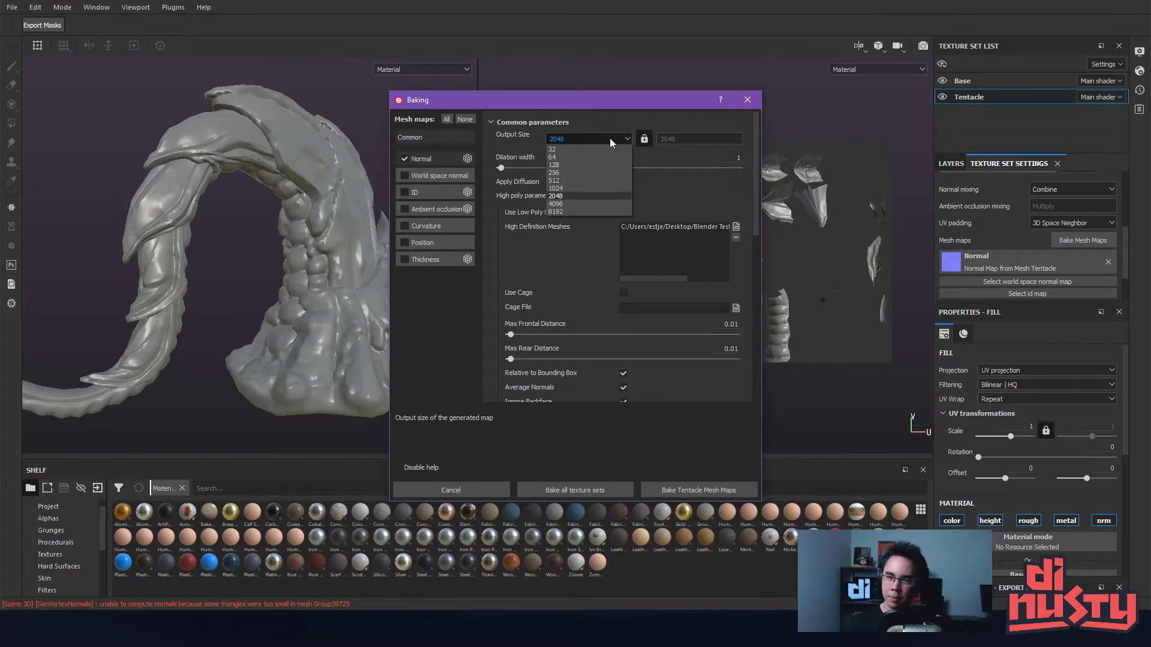
pyautogui.click(598, 188)
pyautogui.click(447, 119)
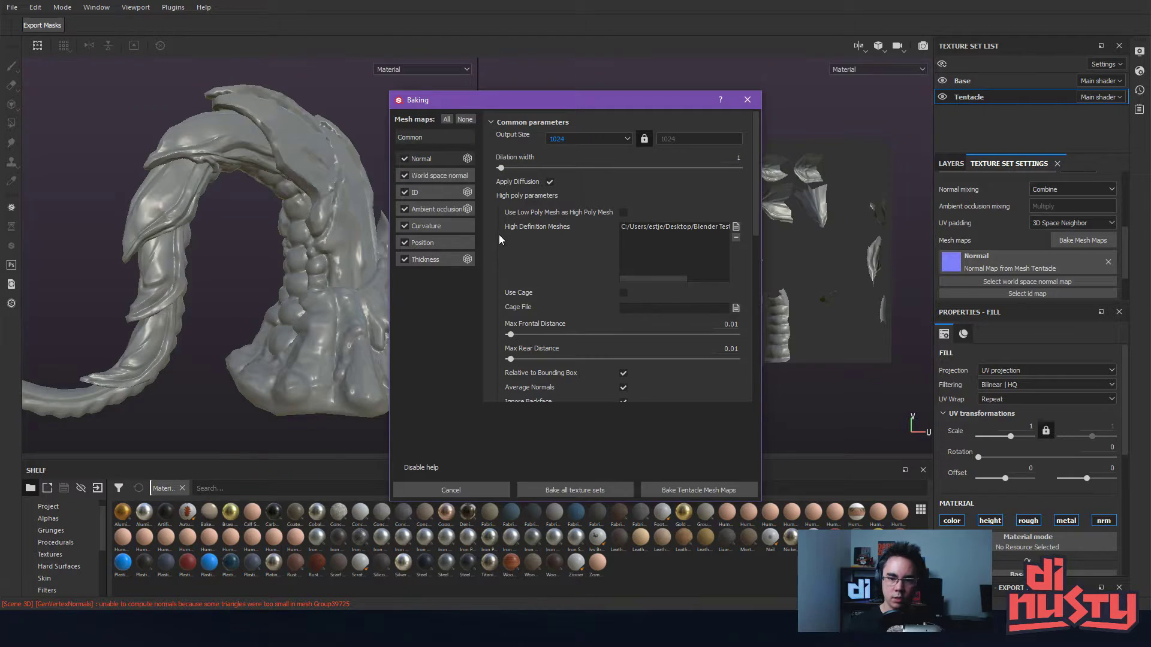
# - Load both Tentacle HPID and Tentacle HPID2 as high-definition meshes and bake all texture sets
pyautogui.click(736, 227)
pyautogui.click(738, 273)
pyautogui.keyDown('ctrl'); pyautogui.click(808, 273); pyautogui.keyUp('ctrl')
pyautogui.press('Return')
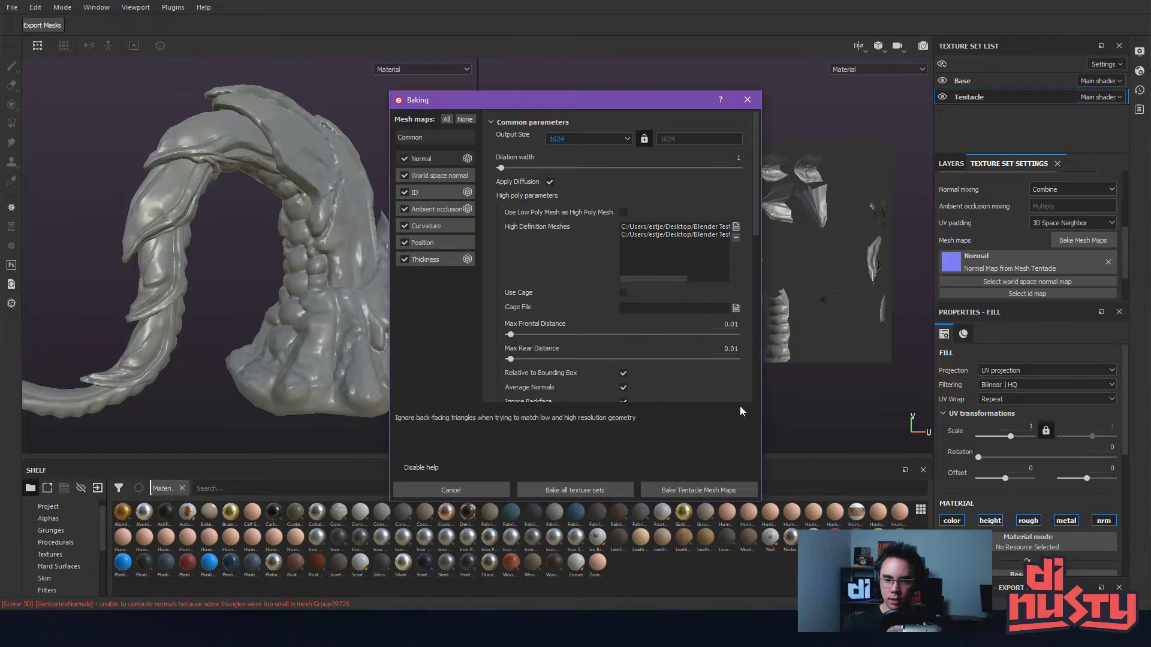
pyautogui.click(559, 488)
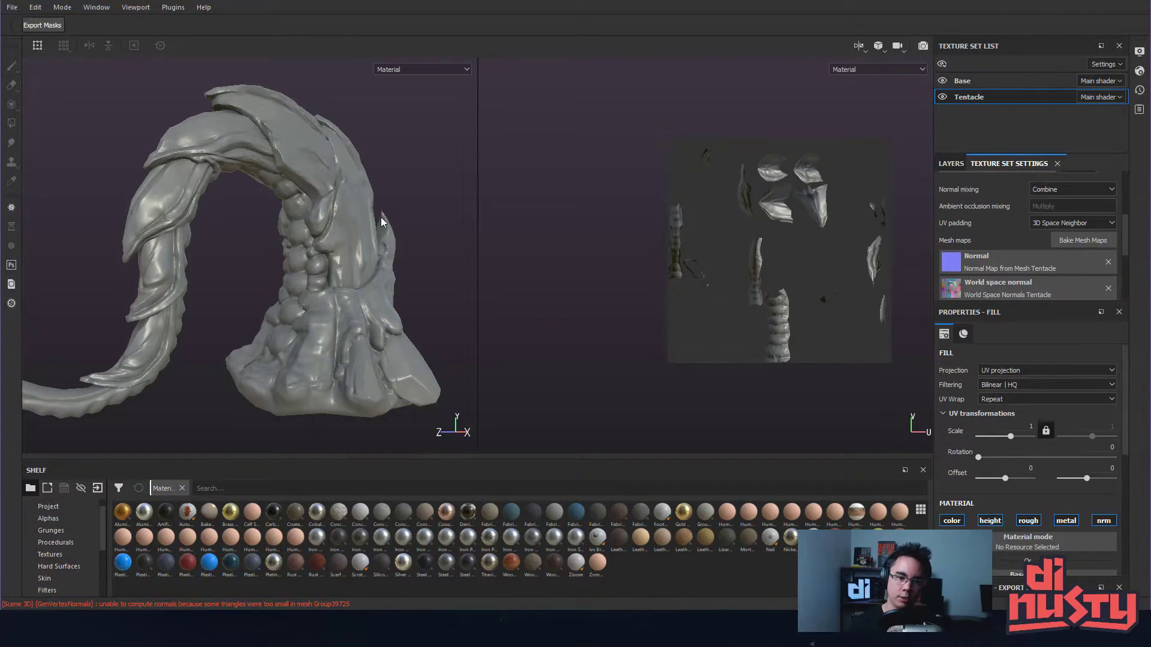
# - Cycle both views through the material channels and the baked mesh maps, stopping at the ID map
pyautogui.press('c')
pyautogui.press('c')
pyautogui.press('c')
pyautogui.press('c')
pyautogui.press('c')
pyautogui.press('c')
pyautogui.press('c')
pyautogui.press('c')
pyautogui.press('c')
pyautogui.press('c')
pyautogui.press('c')
pyautogui.press('b')
pyautogui.press('b')
pyautogui.press('b')
pyautogui.press('b')
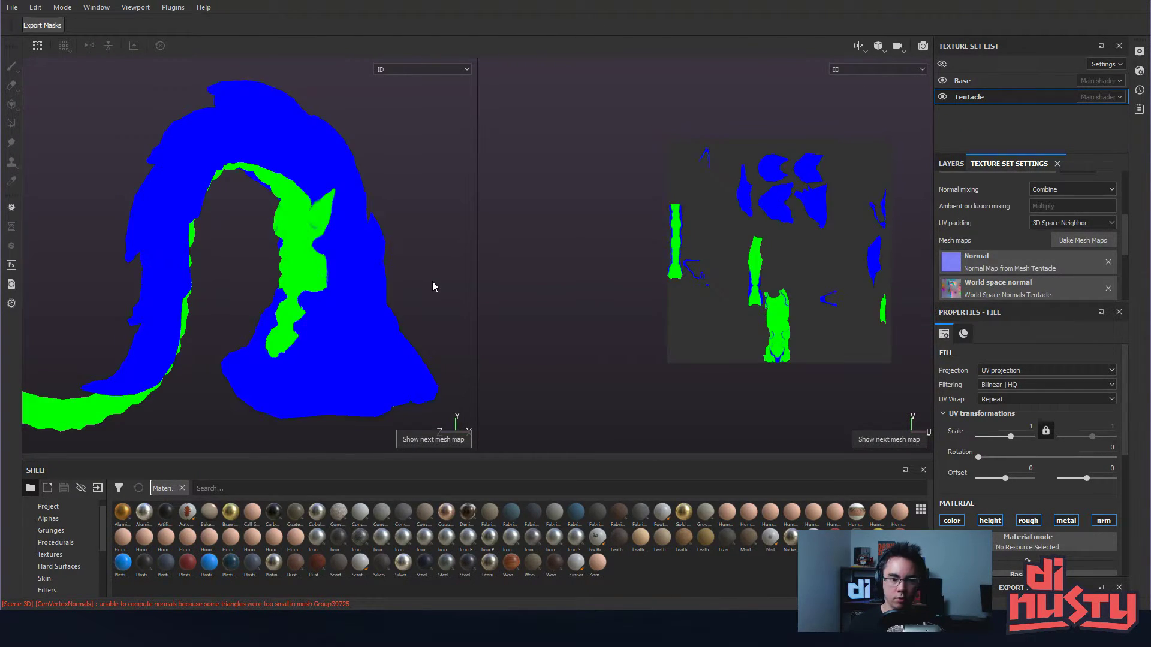
# - Examine the ID map's color borders on the leaf-shaped plates beside the segmented belly from several angles
pyautogui.keyDown('alt'); pyautogui.moveTo(432, 236); pyautogui.dragTo(436, 229); pyautogui.keyUp('alt')
pyautogui.keyDown('alt'); pyautogui.moveTo(436, 229); pyautogui.dragTo(406, 273, button='middle'); pyautogui.keyUp('alt')
pyautogui.keyDown('alt'); pyautogui.moveTo(405, 273); pyautogui.dragTo(440, 285, button='right'); pyautogui.keyUp('alt')
pyautogui.keyDown('alt'); pyautogui.moveTo(440, 285); pyautogui.dragTo(307, 257); pyautogui.keyUp('alt')
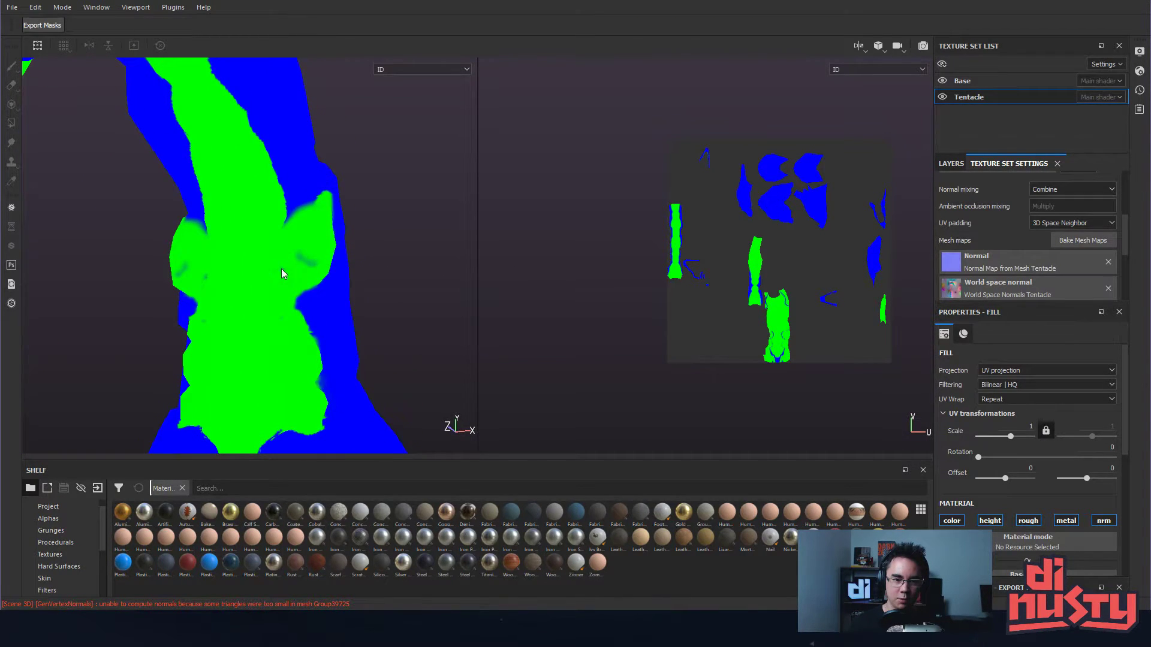
pyautogui.keyDown('alt'); pyautogui.moveTo(358, 295); pyautogui.dragTo(418, 223); pyautogui.keyUp('alt')
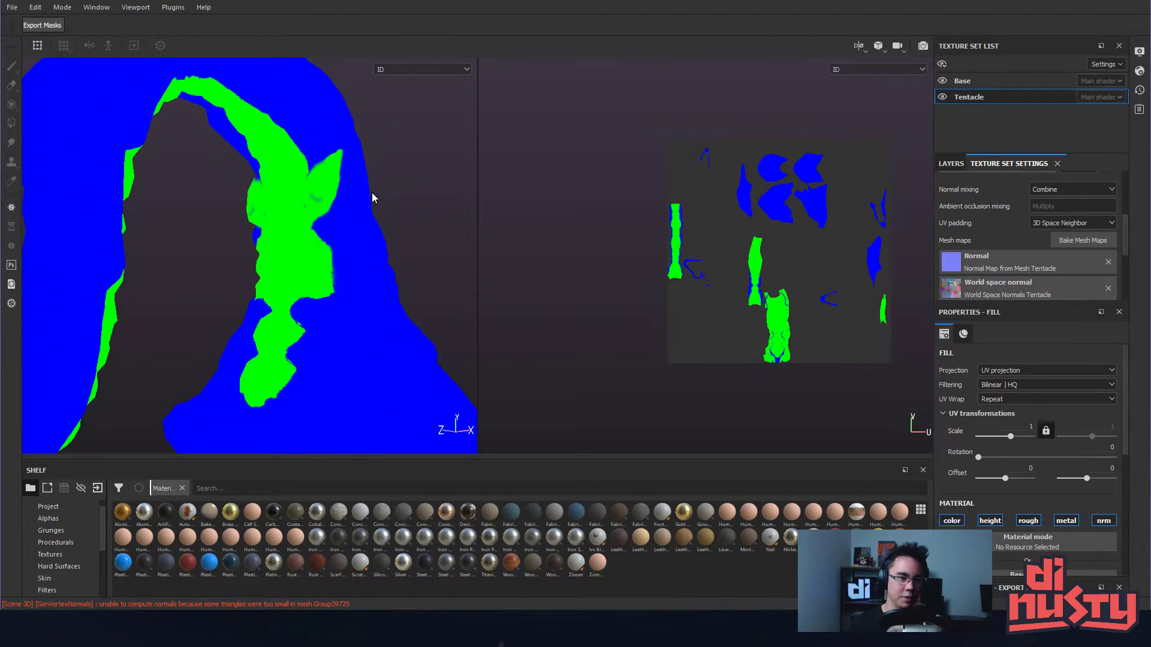
pyautogui.moveTo(349, 239)
pyautogui.keyDown('alt'); pyautogui.mouseDown()
pyautogui.moveTo(383, 247)
pyautogui.moveTo(366, 240)
pyautogui.mouseUp(); pyautogui.keyUp('alt')
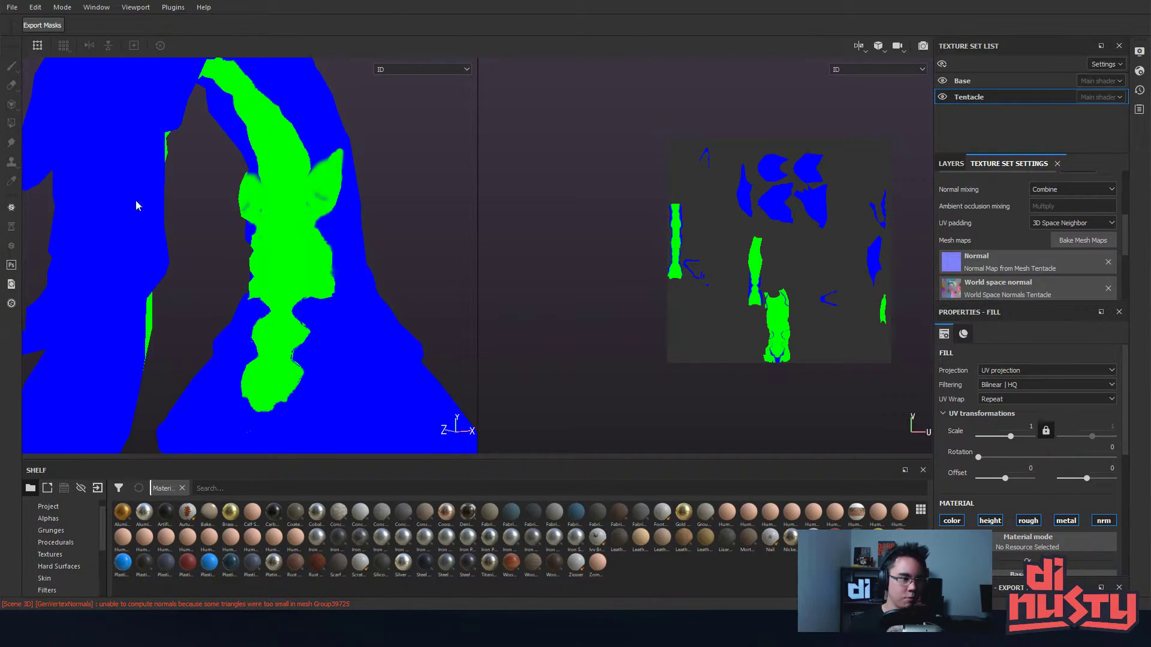
# - Switch to ZBrush, make Base HP the active subtool and paint the stray blue marks on the leaf-shaped plates green
pyautogui.hotkey('alt', 'Tab')
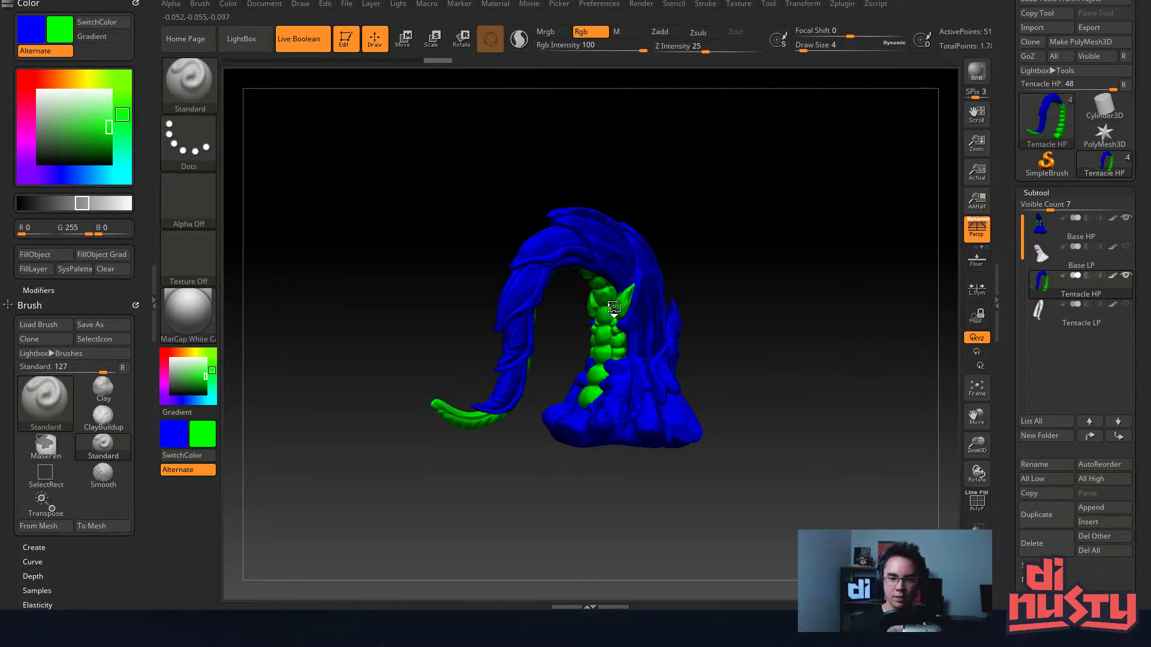
pyautogui.moveTo(615, 310); pyautogui.dragTo(754, 282, button='right')
pyautogui.moveTo(692, 302)
pyautogui.mouseDown(button='right')
pyautogui.moveTo(618, 311)
pyautogui.moveTo(649, 329)
pyautogui.moveTo(817, 364)
pyautogui.moveTo(557, 320)
pyautogui.moveTo(572, 345)
pyautogui.moveTo(660, 383)
pyautogui.moveTo(550, 352)
pyautogui.moveTo(595, 339)
pyautogui.mouseUp(button='right')
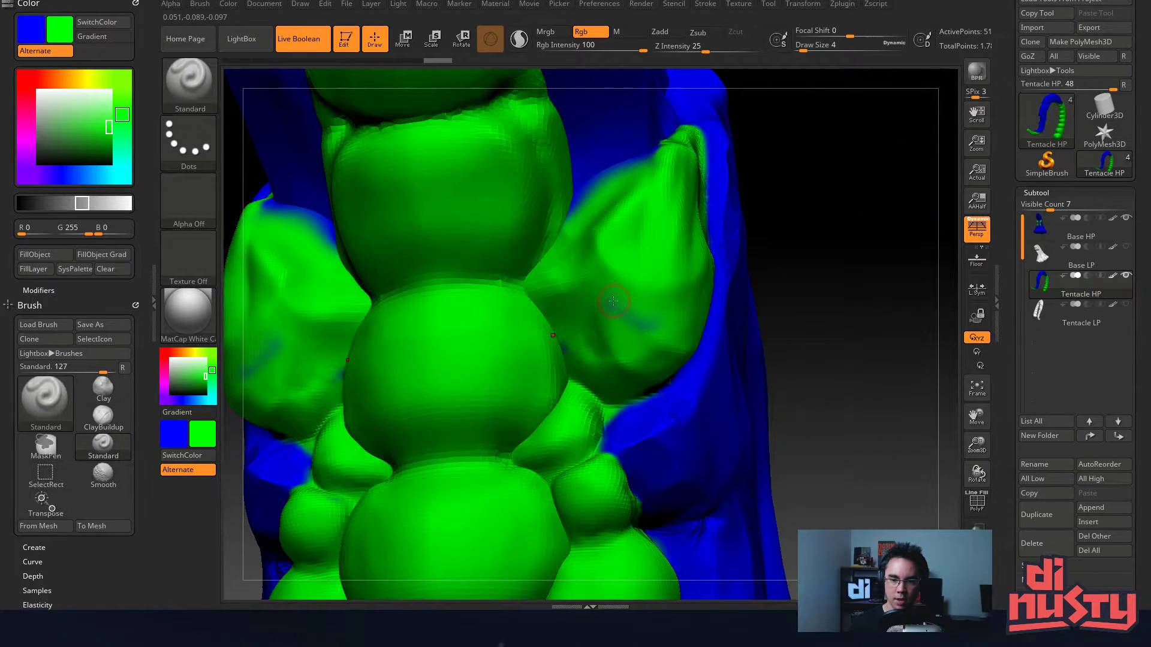
pyautogui.keyDown('alt'); pyautogui.click(658, 325); pyautogui.keyUp('alt')
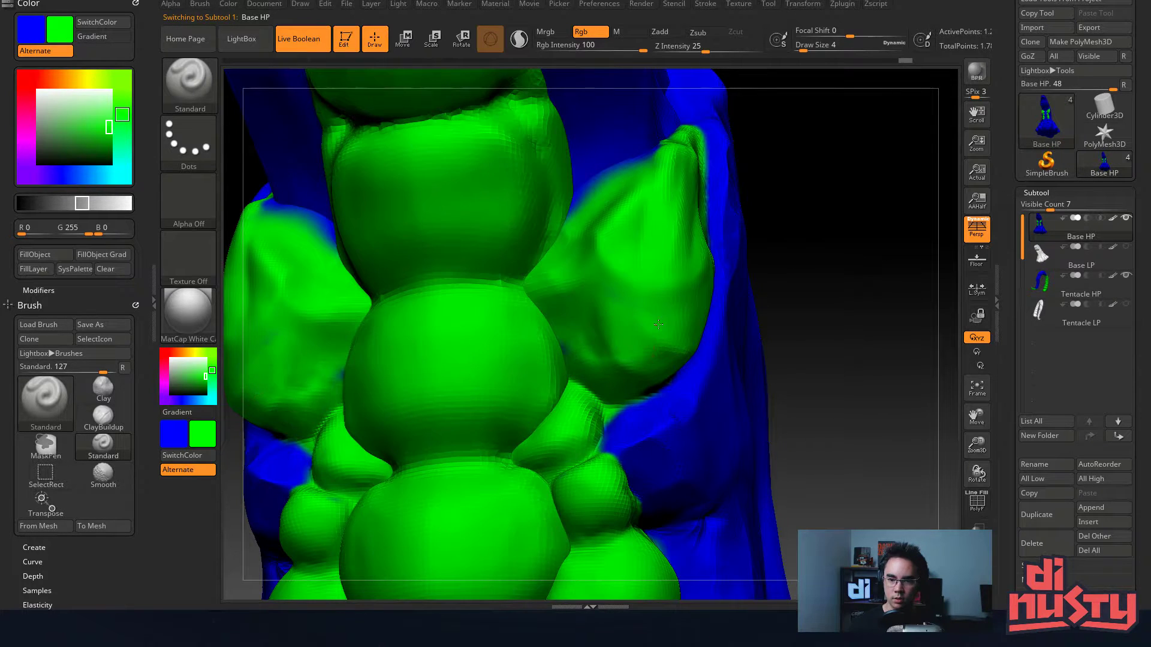
pyautogui.moveTo(553, 321); pyautogui.dragTo(572, 396, button='right')
pyautogui.rightClick(572, 396)
# - Set the draw size to 14, isolate the leaf-shaped plate and paint its remaining blue inner edge green
pyautogui.moveTo(624, 308); pyautogui.dragTo(613, 300, button='right')
pyautogui.press('space')
pyautogui.moveTo(614, 301); pyautogui.dragTo(622, 304)
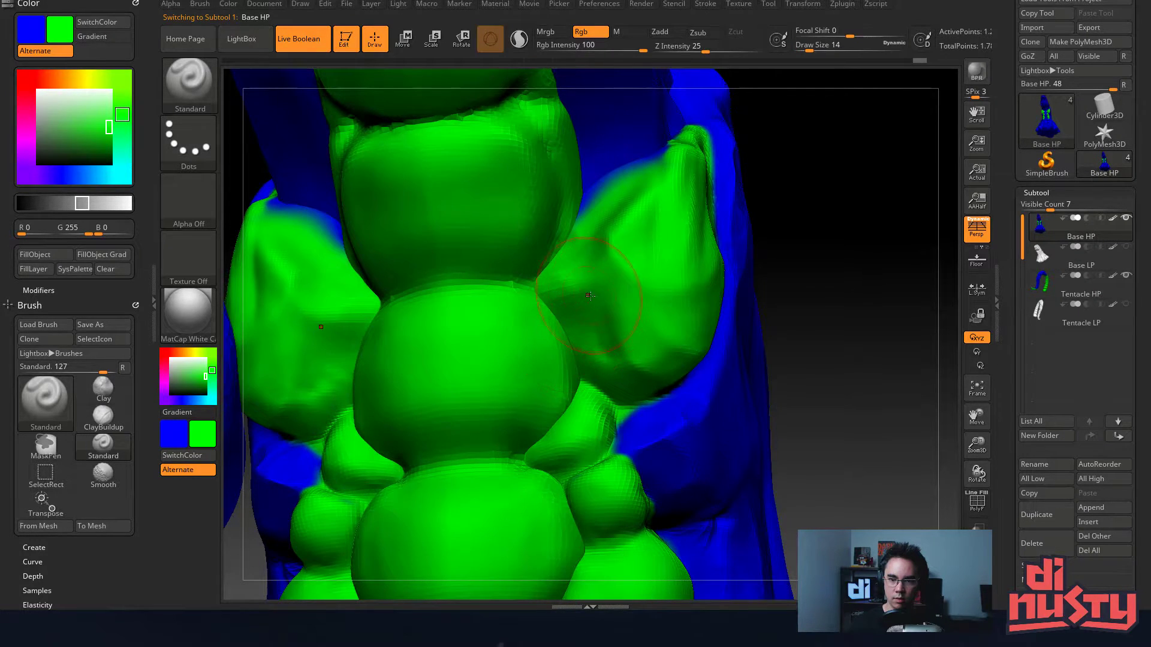
pyautogui.moveTo(626, 295); pyautogui.dragTo(646, 243, button='right')
pyautogui.keyDown('ctrl'); pyautogui.keyDown('shift'); pyautogui.click(641, 292); pyautogui.keyUp('shift'); pyautogui.keyUp('ctrl')
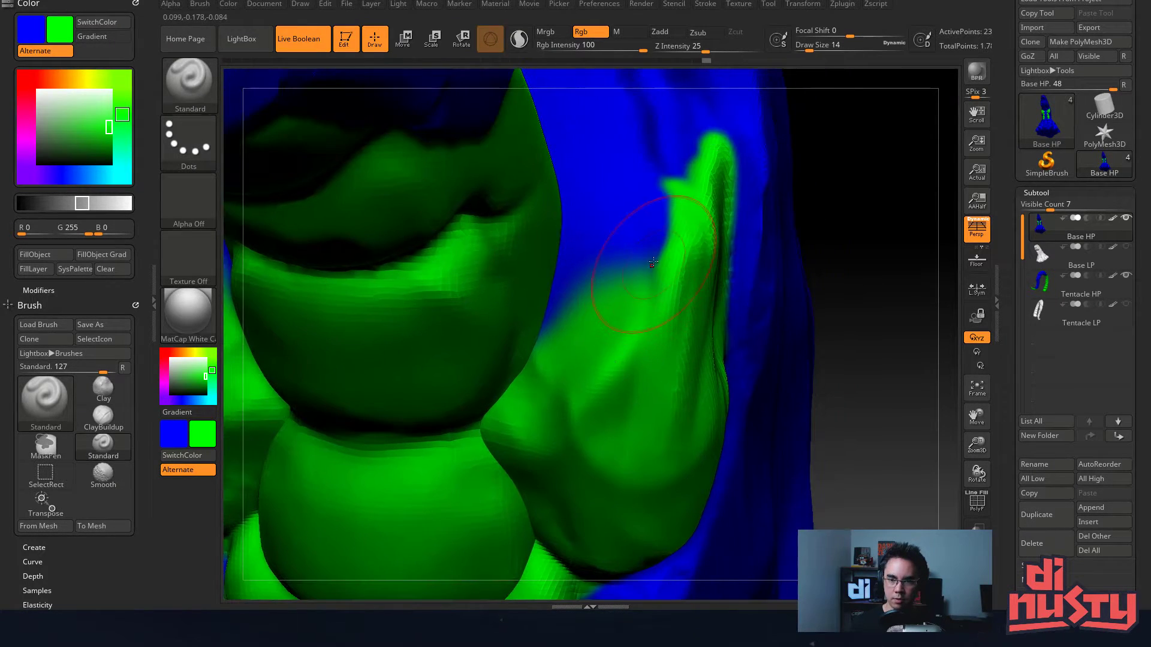
pyautogui.moveTo(660, 228)
pyautogui.mouseDown()
pyautogui.moveTo(603, 267)
pyautogui.moveTo(605, 255)
pyautogui.moveTo(659, 237)
pyautogui.moveTo(590, 291)
pyautogui.mouseUp()
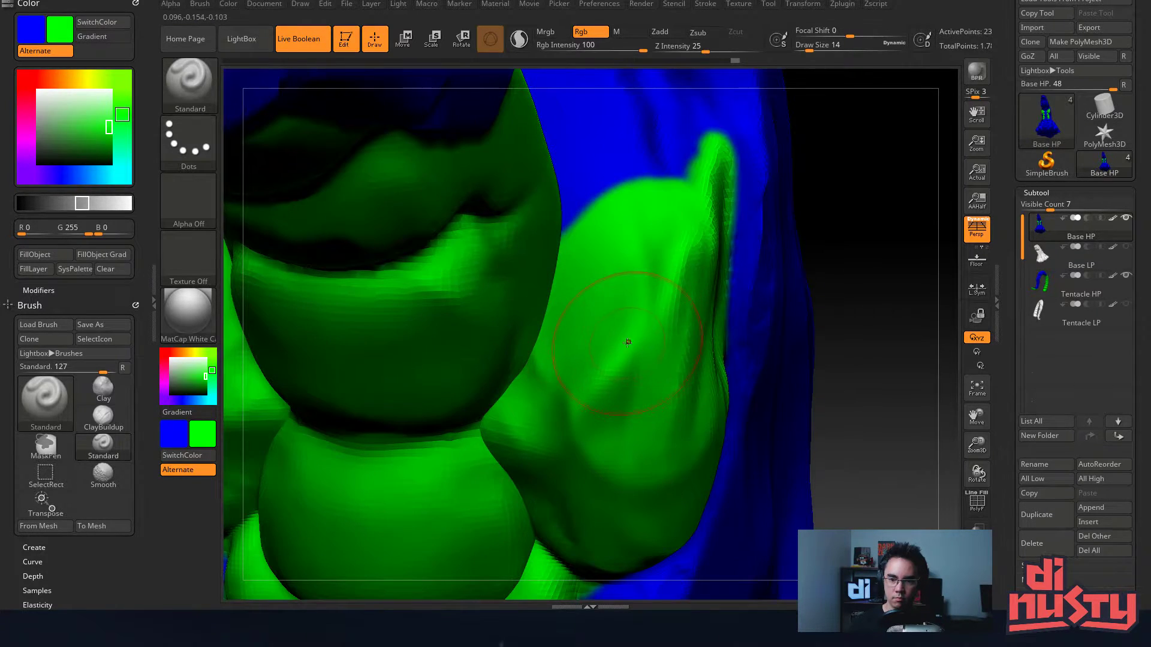
# - Check the plate with the rest of the mesh, reduce the draw size to 8 and clean up its upper edge in green
pyautogui.keyDown('ctrl'); pyautogui.keyDown('shift'); pyautogui.click(658, 341); pyautogui.keyUp('shift'); pyautogui.keyUp('ctrl')
pyautogui.keyDown('ctrl'); pyautogui.keyDown('shift'); pyautogui.click(881, 239); pyautogui.keyUp('shift'); pyautogui.keyUp('ctrl')
pyautogui.moveTo(841, 273); pyautogui.dragTo(763, 291)
pyautogui.moveTo(763, 291)
pyautogui.keyDown('ctrl'); pyautogui.mouseDown(button='right')
pyautogui.moveTo(756, 318)
pyautogui.moveTo(650, 321)
pyautogui.mouseUp(button='right'); pyautogui.keyUp('ctrl')
pyautogui.keyDown('ctrl'); pyautogui.keyDown('shift'); pyautogui.click(635, 324); pyautogui.keyUp('shift'); pyautogui.keyUp('ctrl')
pyautogui.press('space')
pyautogui.moveTo(629, 279); pyautogui.dragTo(624, 279)
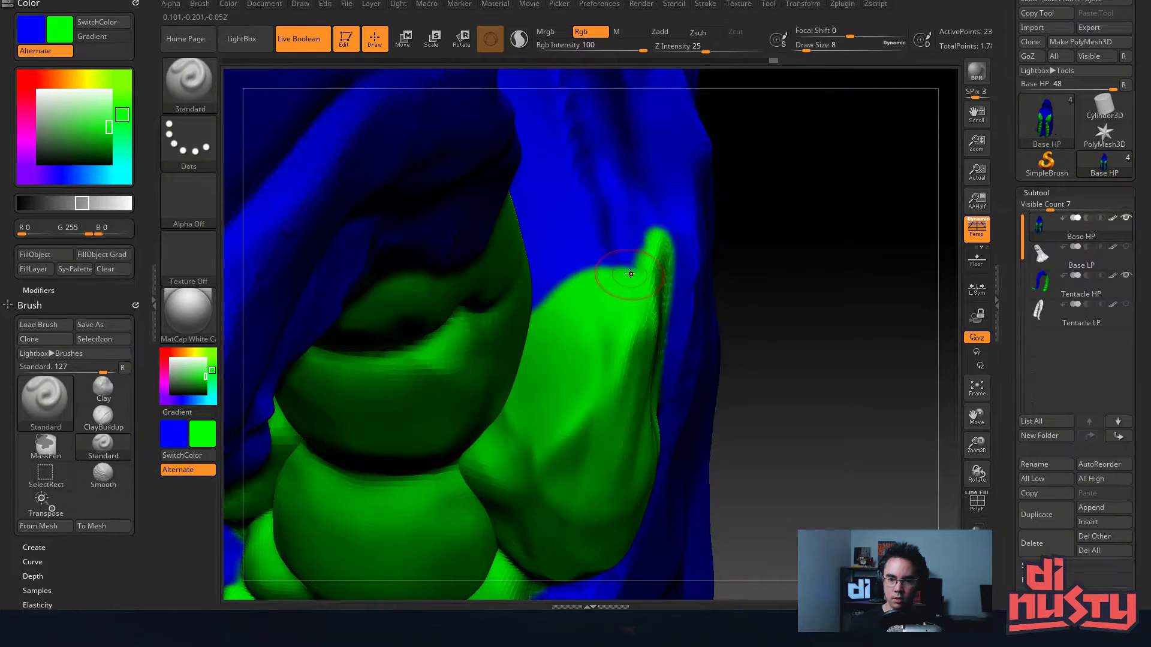
# - Frame the whole model and export the recolored Base HP mesh, replacing the existing Tentacle HPID.OBJ
pyautogui.keyDown('ctrl'); pyautogui.keyDown('shift'); pyautogui.click(796, 323); pyautogui.keyUp('shift'); pyautogui.keyUp('ctrl')
pyautogui.moveTo(820, 377)
pyautogui.keyDown('ctrl'); pyautogui.mouseDown(button='right')
pyautogui.moveTo(633, 359)
pyautogui.moveTo(658, 308)
pyautogui.moveTo(870, 236)
pyautogui.moveTo(849, 234)
pyautogui.mouseUp(button='right'); pyautogui.keyUp('ctrl')
pyautogui.press('f')
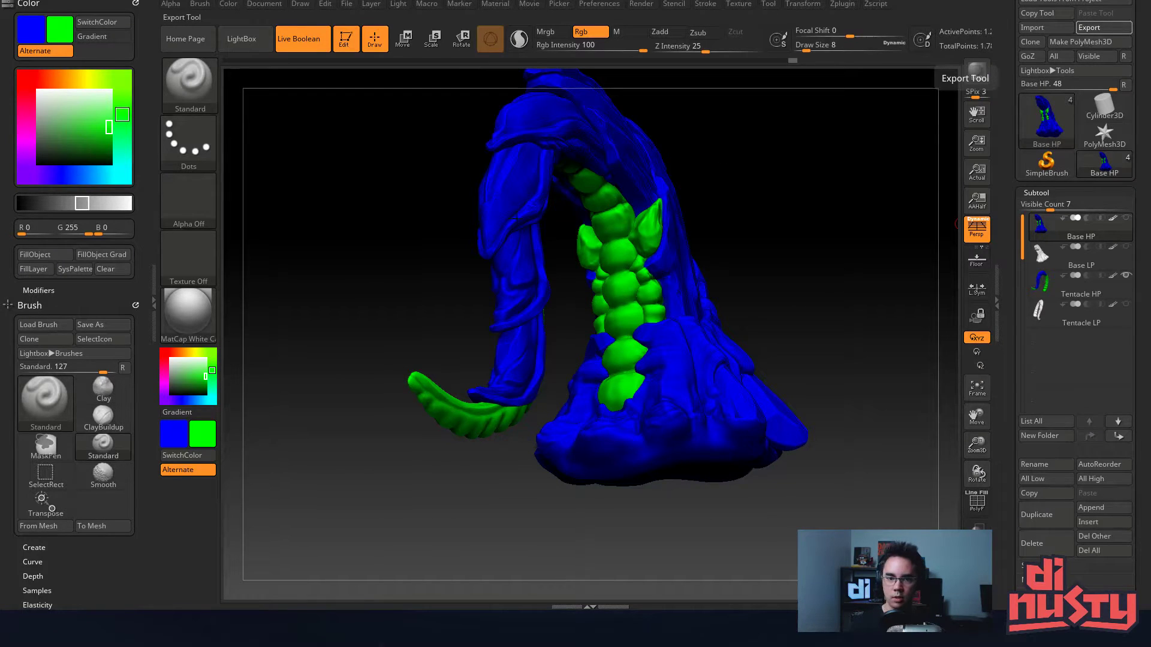
pyautogui.press('Return')
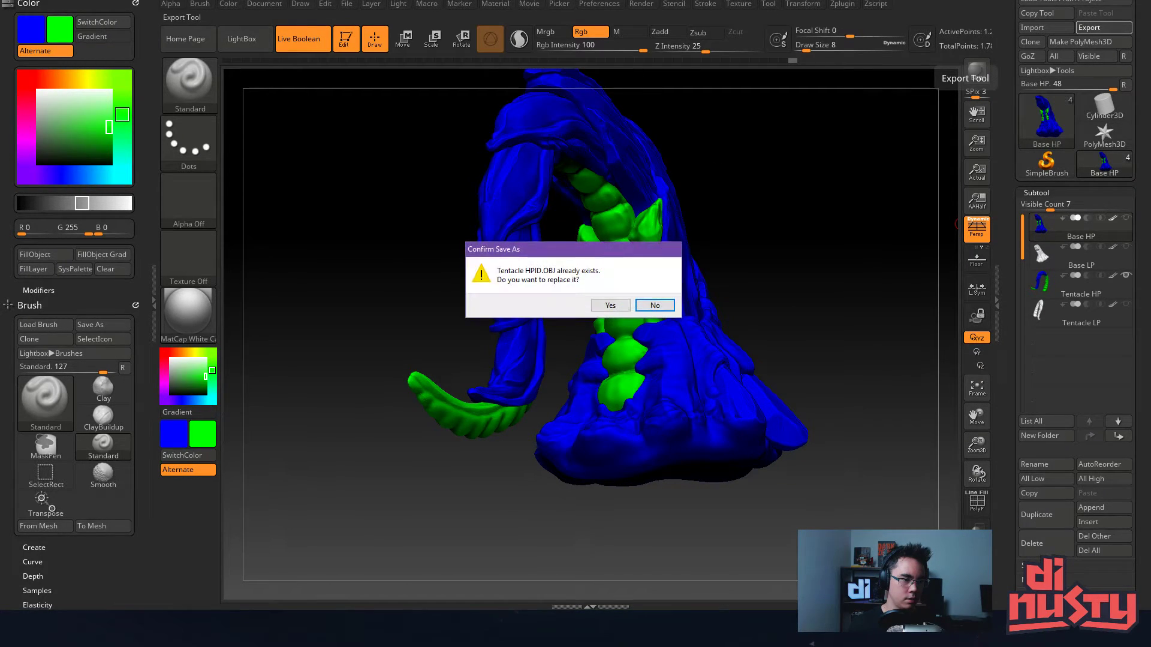
pyautogui.click(610, 305)
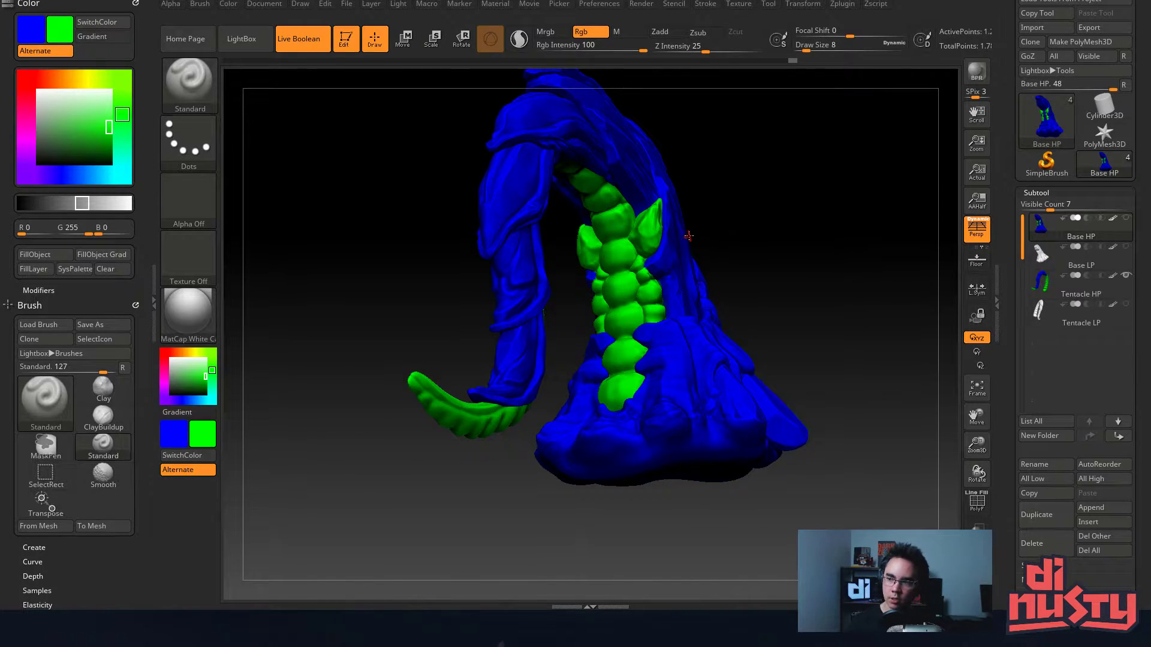
pyautogui.moveTo(684, 270); pyautogui.dragTo(825, 272)
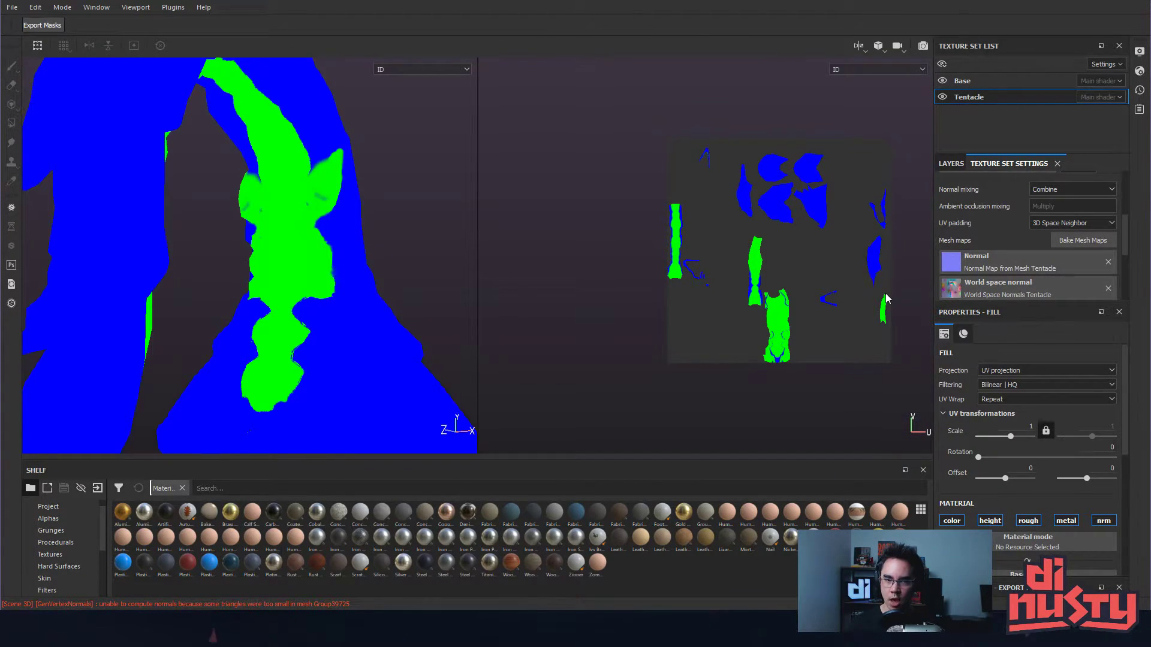
# - Switch back to Substance Painter and rebake only the ID map for all texture sets
pyautogui.click(1091, 241)
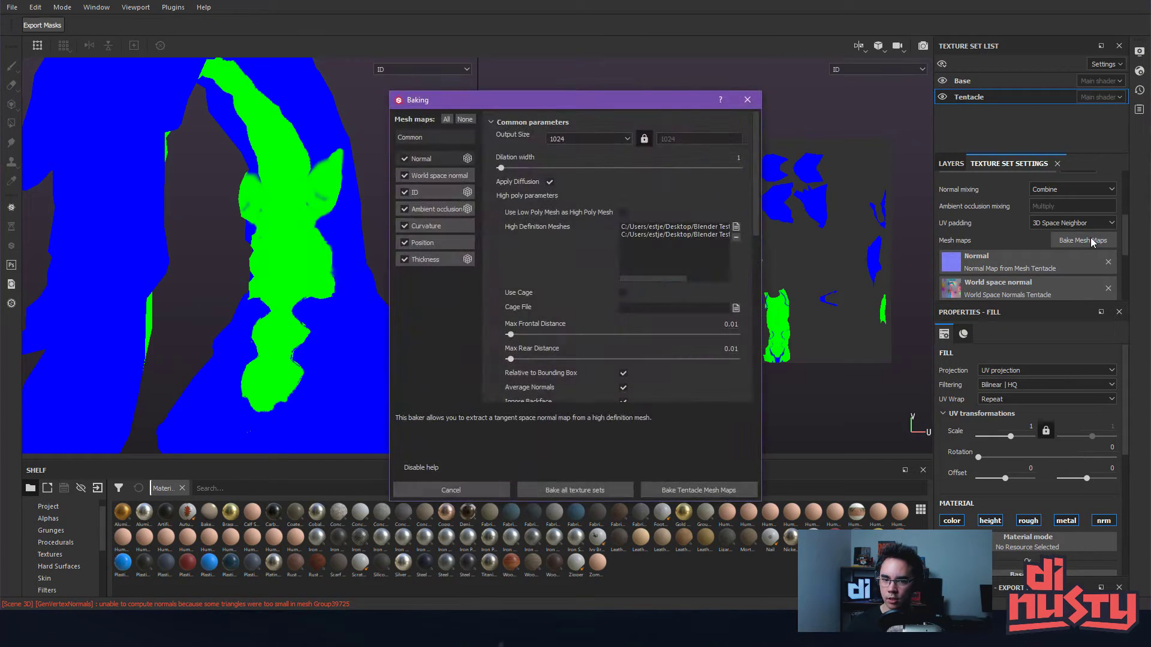
pyautogui.click(405, 192)
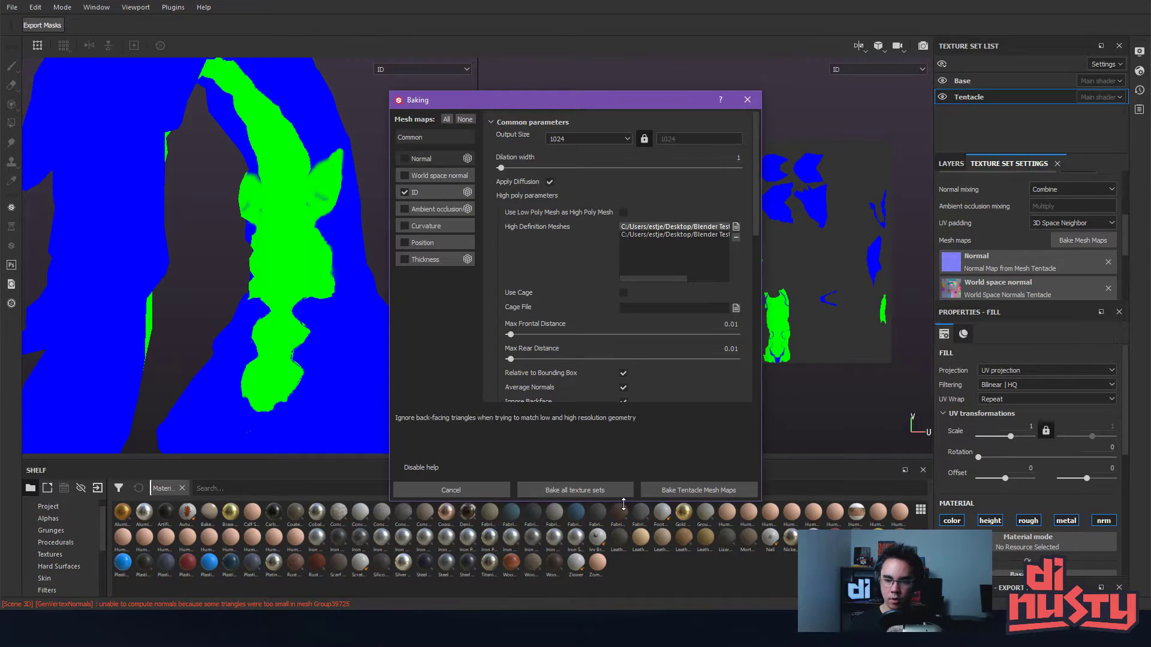
pyautogui.click(606, 492)
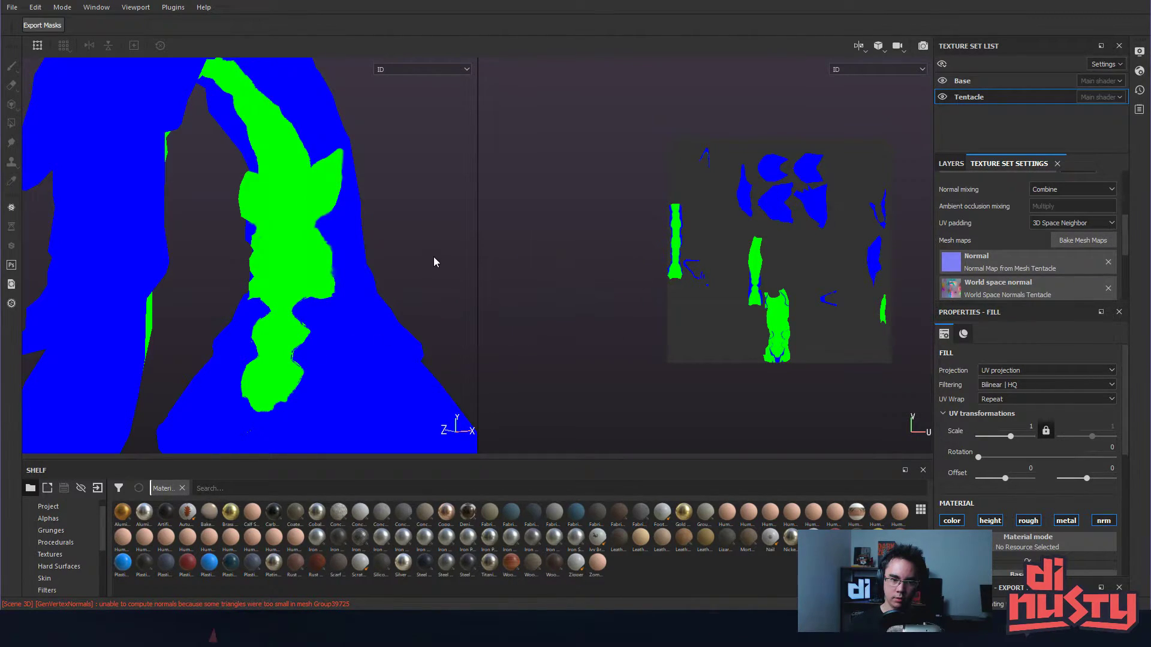
# - Inspect the rebaked ID map on the leaf-shaped plates and the surrounding base up close
pyautogui.keyDown('alt'); pyautogui.moveTo(327, 319); pyautogui.dragTo(290, 297); pyautogui.keyUp('alt')
pyautogui.keyDown('alt'); pyautogui.moveTo(290, 297); pyautogui.dragTo(505, 345, button='right'); pyautogui.keyUp('alt')
pyautogui.keyDown('alt'); pyautogui.moveTo(258, 324); pyautogui.dragTo(401, 345, button='right'); pyautogui.keyUp('alt')
pyautogui.keyDown('alt'); pyautogui.moveTo(401, 344); pyautogui.dragTo(367, 214, button='middle'); pyautogui.keyUp('alt')
pyautogui.keyDown('alt'); pyautogui.moveTo(367, 214); pyautogui.dragTo(221, 260); pyautogui.keyUp('alt')
# - Return to the material display and inspect the baked surface of the base and tentacle from several angles
pyautogui.press('m')
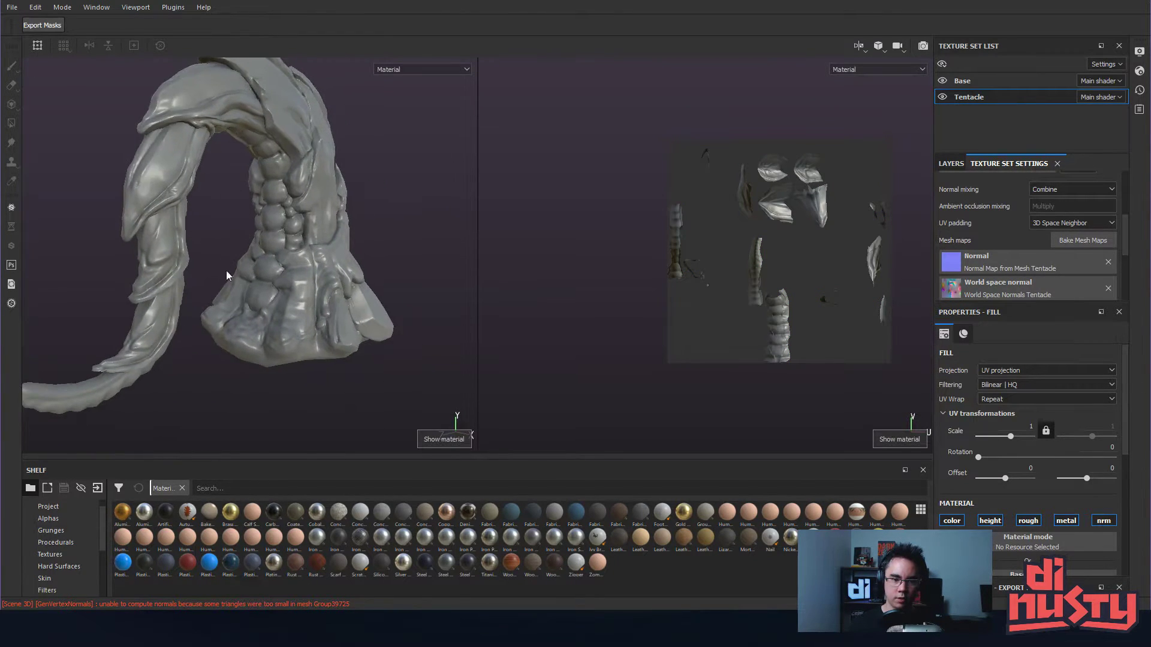
pyautogui.keyDown('alt'); pyautogui.moveTo(220, 260); pyautogui.dragTo(443, 342, button='right'); pyautogui.keyUp('alt')
pyautogui.keyDown('alt'); pyautogui.moveTo(443, 339); pyautogui.dragTo(290, 242); pyautogui.keyUp('alt')
pyautogui.keyDown('alt'); pyautogui.moveTo(290, 242); pyautogui.dragTo(332, 243, button='right'); pyautogui.keyUp('alt')
pyautogui.keyDown('alt'); pyautogui.moveTo(332, 243); pyautogui.dragTo(327, 279); pyautogui.keyUp('alt')
pyautogui.keyDown('alt'); pyautogui.moveTo(279, 183); pyautogui.dragTo(323, 257); pyautogui.keyUp('alt')
pyautogui.keyDown('alt'); pyautogui.moveTo(323, 257); pyautogui.dragTo(323, 246, button='right'); pyautogui.keyUp('alt')
pyautogui.keyDown('alt'); pyautogui.moveTo(323, 246); pyautogui.dragTo(355, 235); pyautogui.keyUp('alt')
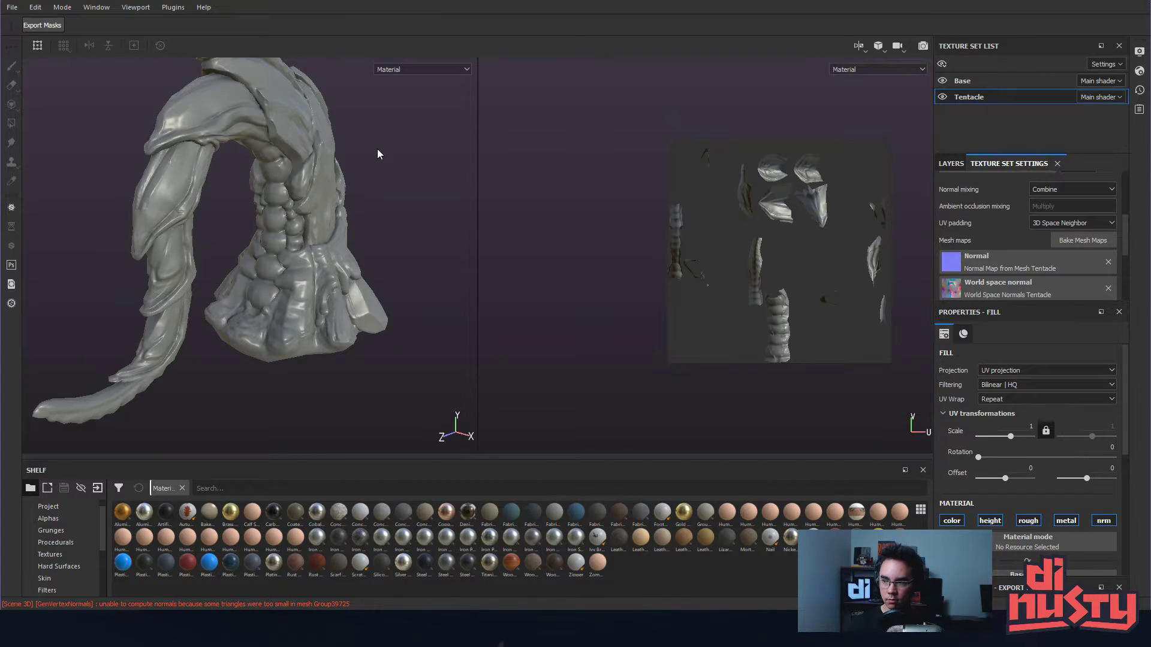
# - Compare the baked model with the ZBrush sculpt and examine the area where the tentacle meets the base
pyautogui.hotkey('alt', 'Tab')
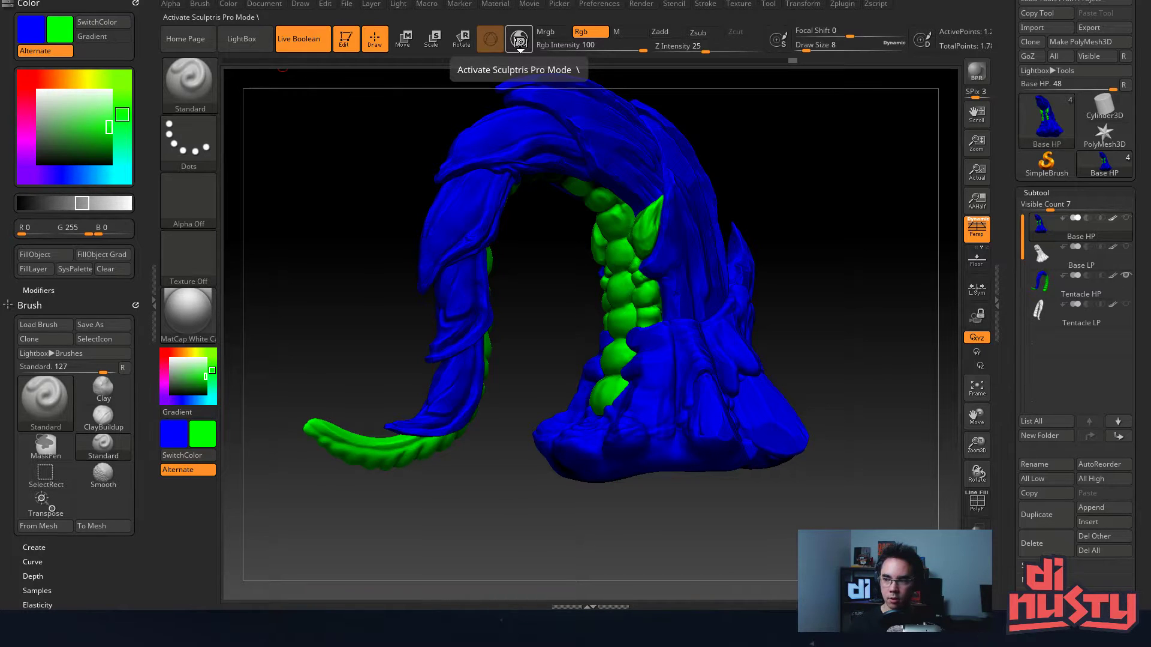
pyautogui.hotkey('alt', 'Tab')
pyautogui.keyDown('alt'); pyautogui.moveTo(382, 207); pyautogui.dragTo(316, 200); pyautogui.keyUp('alt')
pyautogui.keyDown('alt'); pyautogui.moveTo(317, 201); pyautogui.dragTo(280, 202, button='middle'); pyautogui.keyUp('alt')
pyautogui.keyDown('alt'); pyautogui.moveTo(280, 202); pyautogui.dragTo(292, 246); pyautogui.keyUp('alt')
pyautogui.keyDown('alt'); pyautogui.moveTo(293, 247); pyautogui.dragTo(334, 204, button='middle'); pyautogui.keyUp('alt')
pyautogui.keyDown('alt'); pyautogui.moveTo(334, 204); pyautogui.dragTo(358, 236); pyautogui.keyUp('alt')
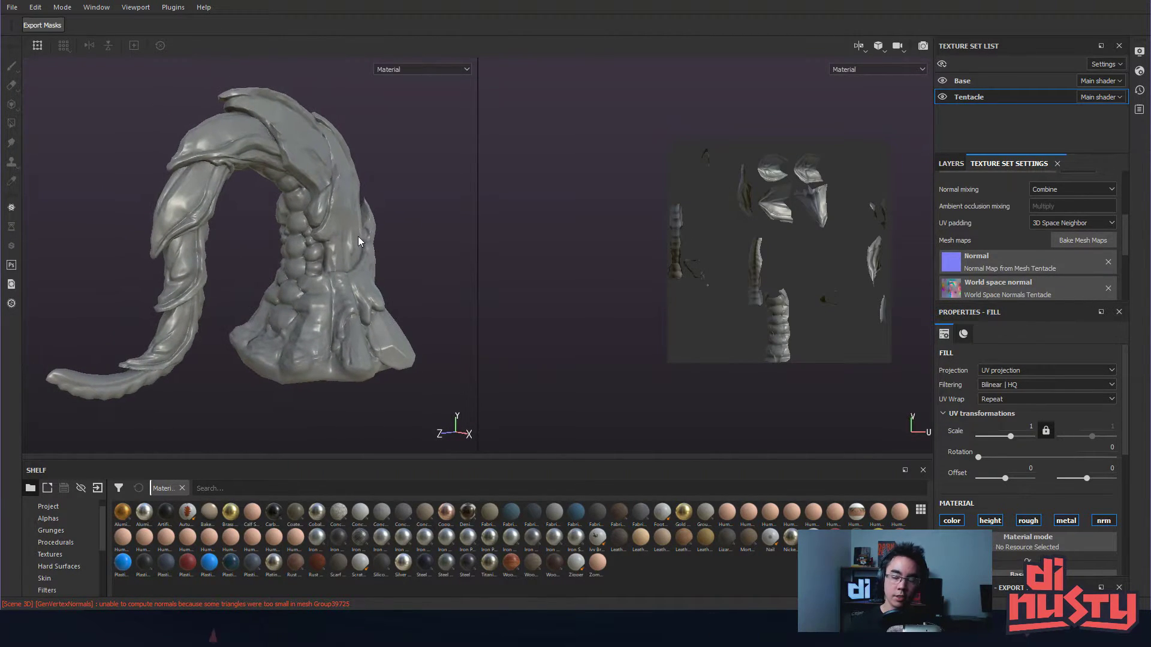
pyautogui.keyDown('alt'); pyautogui.moveTo(358, 218); pyautogui.dragTo(359, 199, button='middle'); pyautogui.keyUp('alt')
pyautogui.keyDown('alt'); pyautogui.moveTo(359, 199); pyautogui.dragTo(374, 243, button='right'); pyautogui.keyUp('alt')
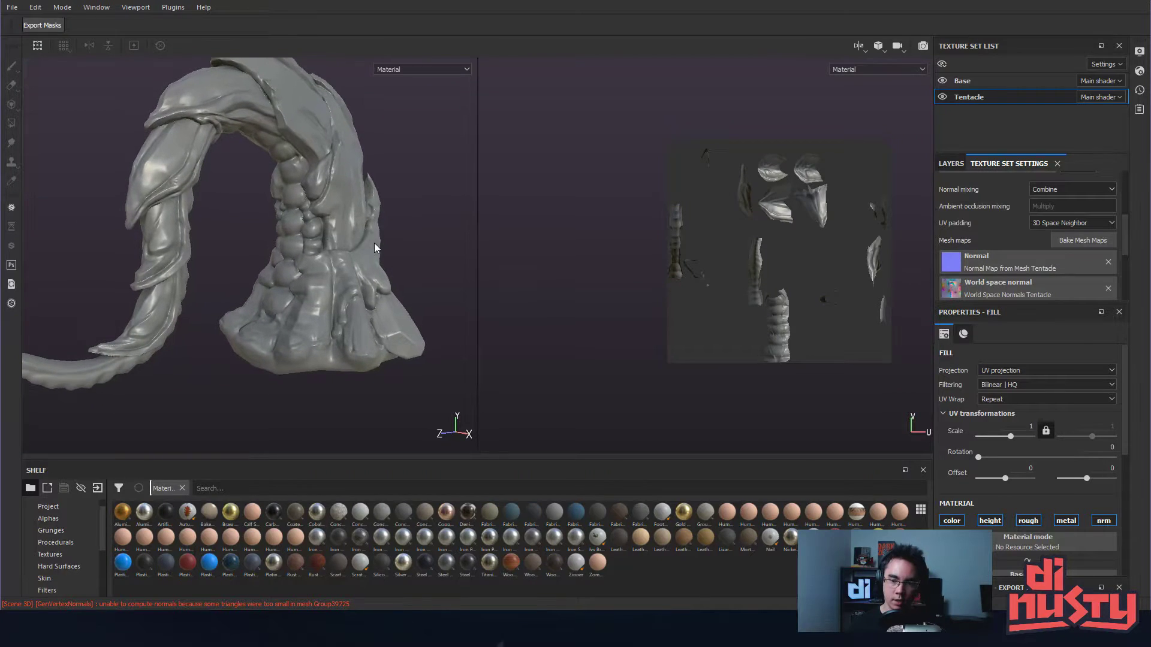
pyautogui.keyDown('alt'); pyautogui.moveTo(339, 245); pyautogui.dragTo(275, 198, button='middle'); pyautogui.keyUp('alt')
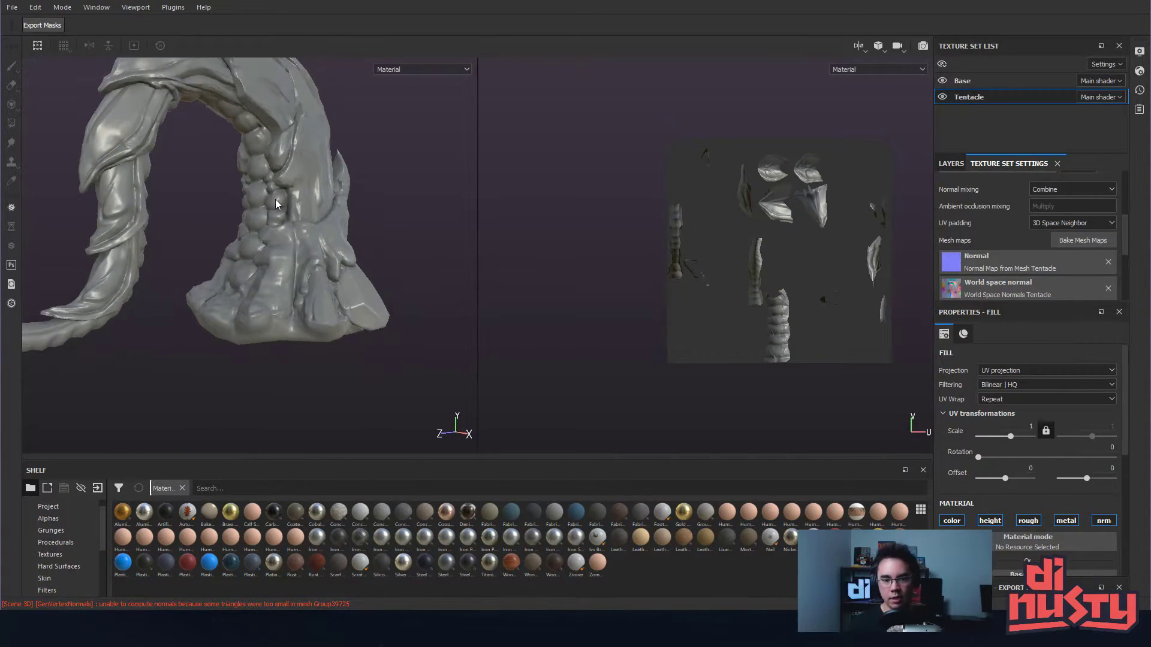
pyautogui.keyDown('alt'); pyautogui.moveTo(275, 198); pyautogui.dragTo(322, 239, button='right'); pyautogui.keyUp('alt')
pyautogui.keyDown('alt'); pyautogui.moveTo(319, 234); pyautogui.dragTo(329, 243, button='middle'); pyautogui.keyUp('alt')
pyautogui.keyDown('alt'); pyautogui.moveTo(329, 242); pyautogui.dragTo(382, 330); pyautogui.keyUp('alt')
pyautogui.keyDown('alt'); pyautogui.moveTo(381, 328); pyautogui.dragTo(344, 216, button='middle'); pyautogui.keyUp('alt')
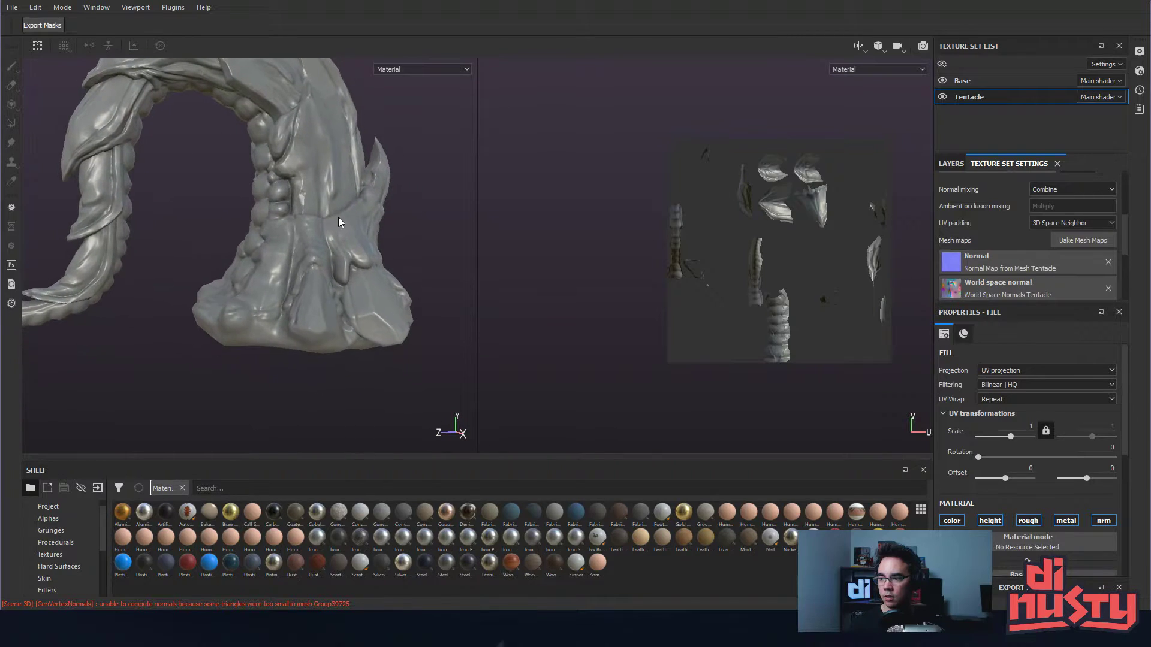
pyautogui.keyDown('alt'); pyautogui.moveTo(344, 216); pyautogui.dragTo(437, 257, button='right'); pyautogui.keyUp('alt')
pyautogui.keyDown('alt'); pyautogui.moveTo(437, 256); pyautogui.dragTo(455, 234); pyautogui.keyUp('alt')
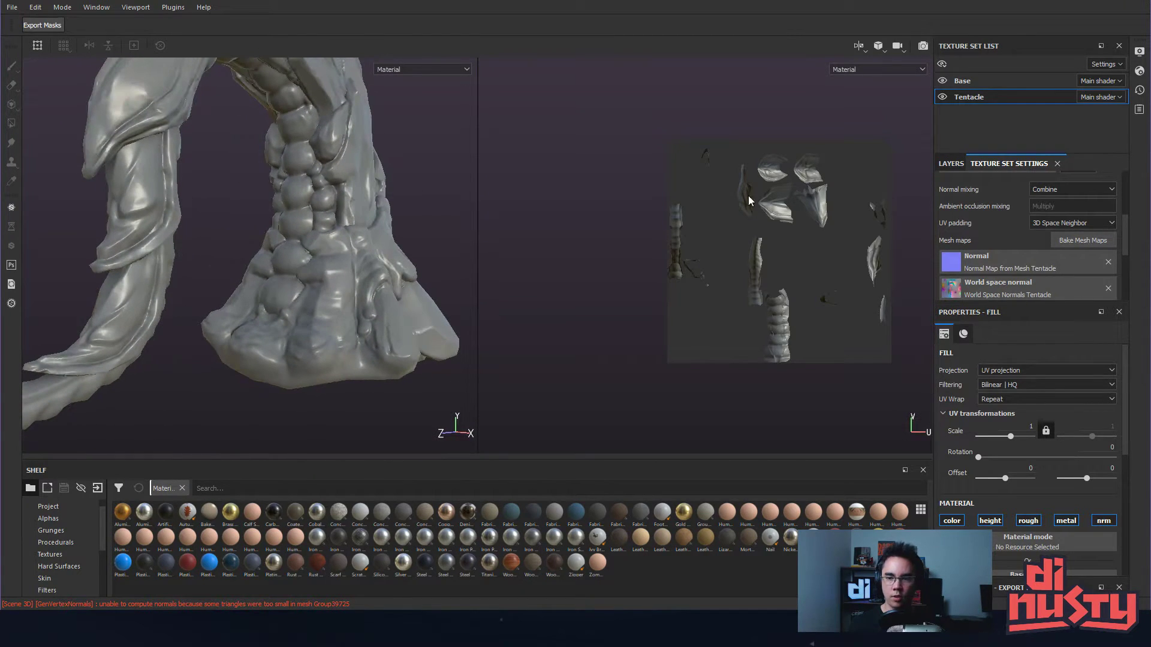
# - Hide the Base texture set and examine the baked underside of the tentacle
pyautogui.click(943, 81)
pyautogui.keyDown('alt'); pyautogui.moveTo(381, 138); pyautogui.dragTo(336, 152); pyautogui.keyUp('alt')
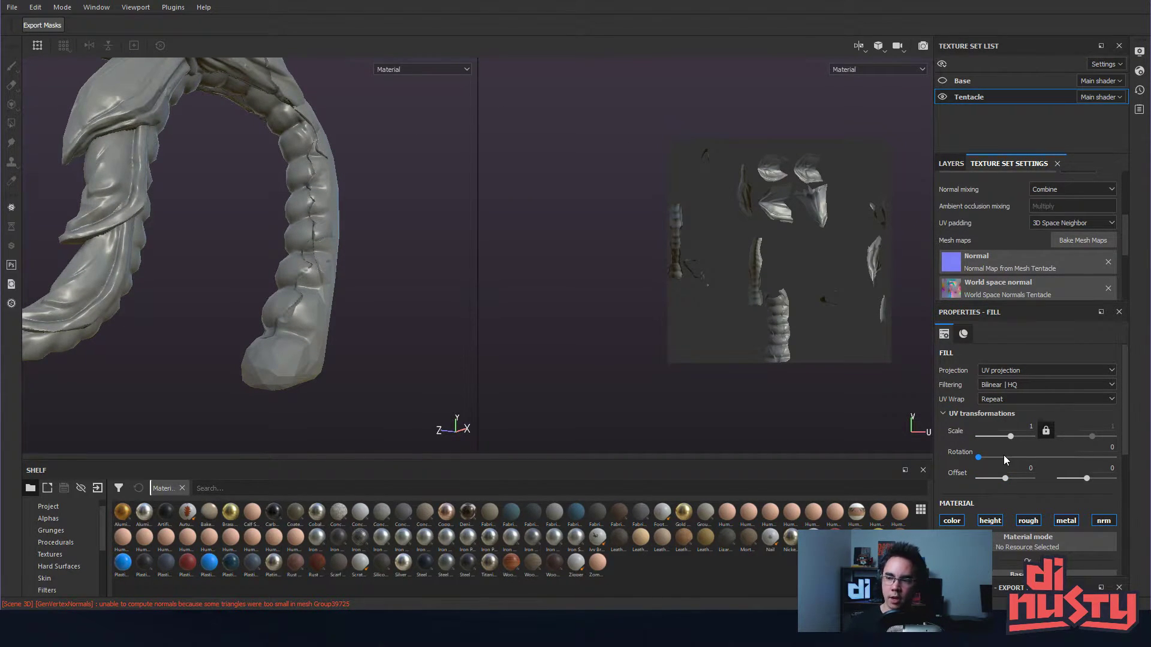
# - Remove one of the two high-definition meshes, rebake all Tentacle mesh maps and check the tentacle's underside
pyautogui.click(1062, 239)
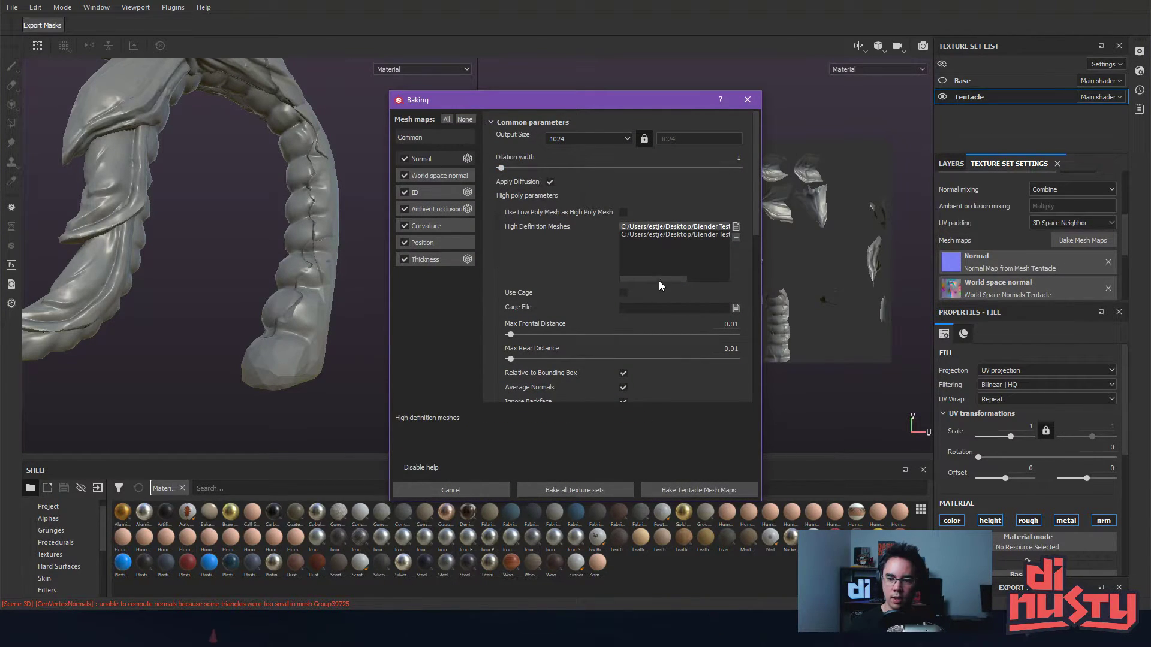
pyautogui.moveTo(667, 279); pyautogui.dragTo(697, 251)
pyautogui.click(736, 237)
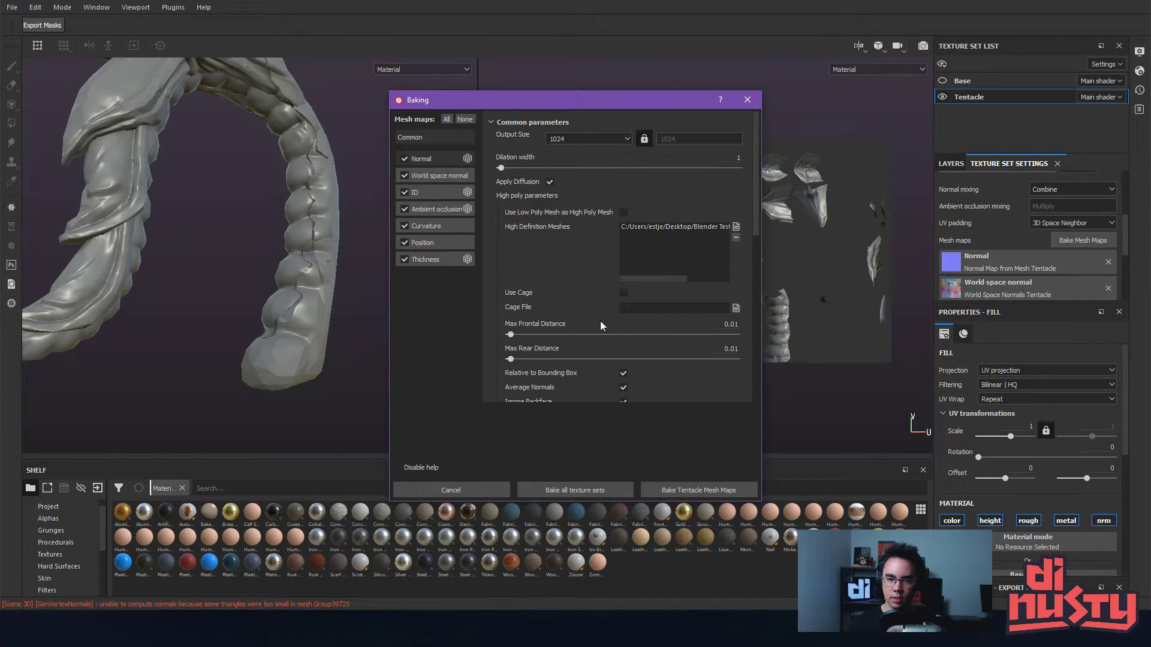
pyautogui.scroll(-3, 564, 258)
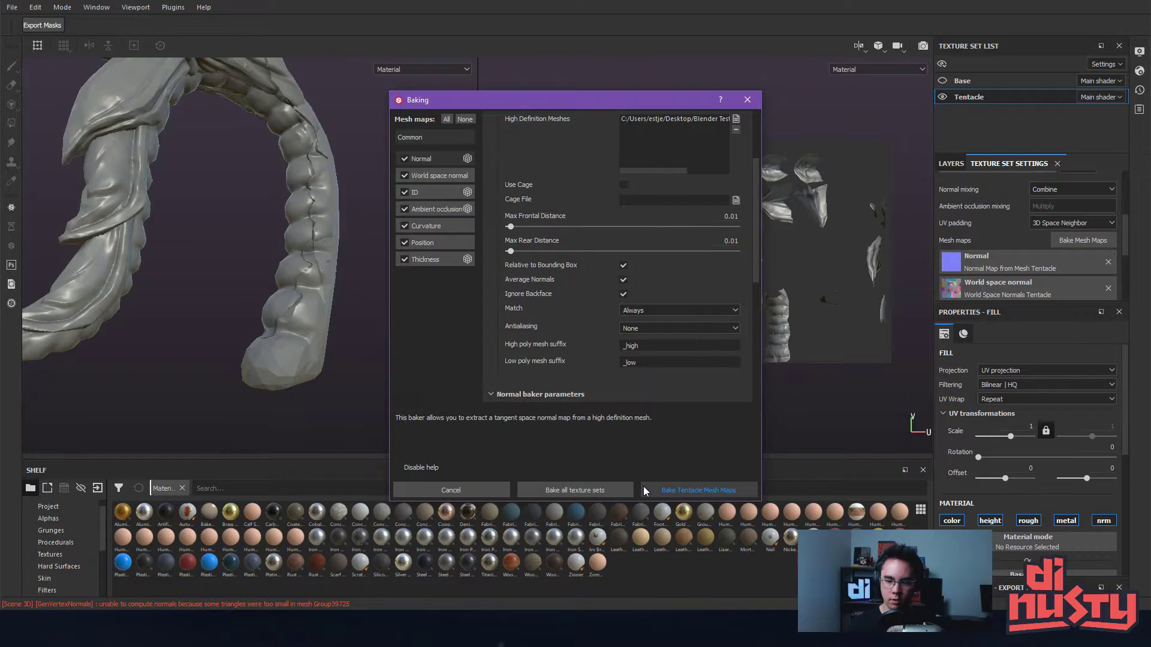
pyautogui.click(690, 495)
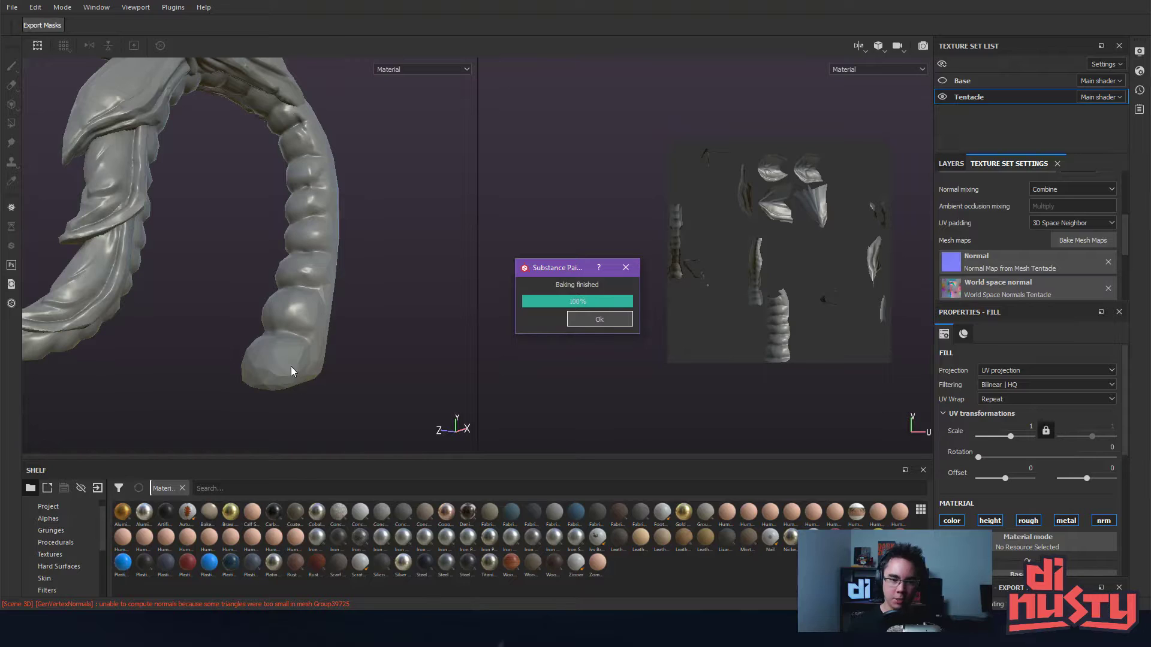
pyautogui.press('Return')
pyautogui.keyDown('alt'); pyautogui.moveTo(331, 264); pyautogui.dragTo(333, 209); pyautogui.keyUp('alt')
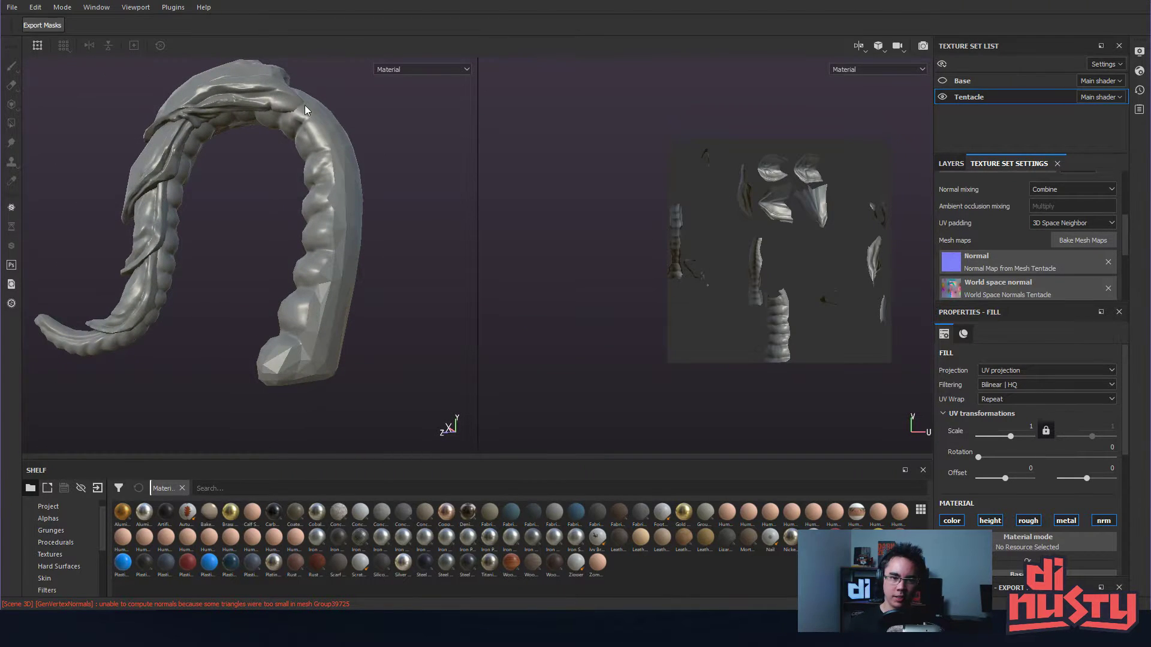
pyautogui.moveTo(342, 277)
pyautogui.keyDown('alt'); pyautogui.mouseDown()
pyautogui.moveTo(372, 244)
pyautogui.moveTo(390, 342)
pyautogui.moveTo(411, 318)
pyautogui.moveTo(390, 367)
pyautogui.moveTo(367, 377)
pyautogui.moveTo(393, 358)
pyautogui.mouseUp(); pyautogui.keyUp('alt')
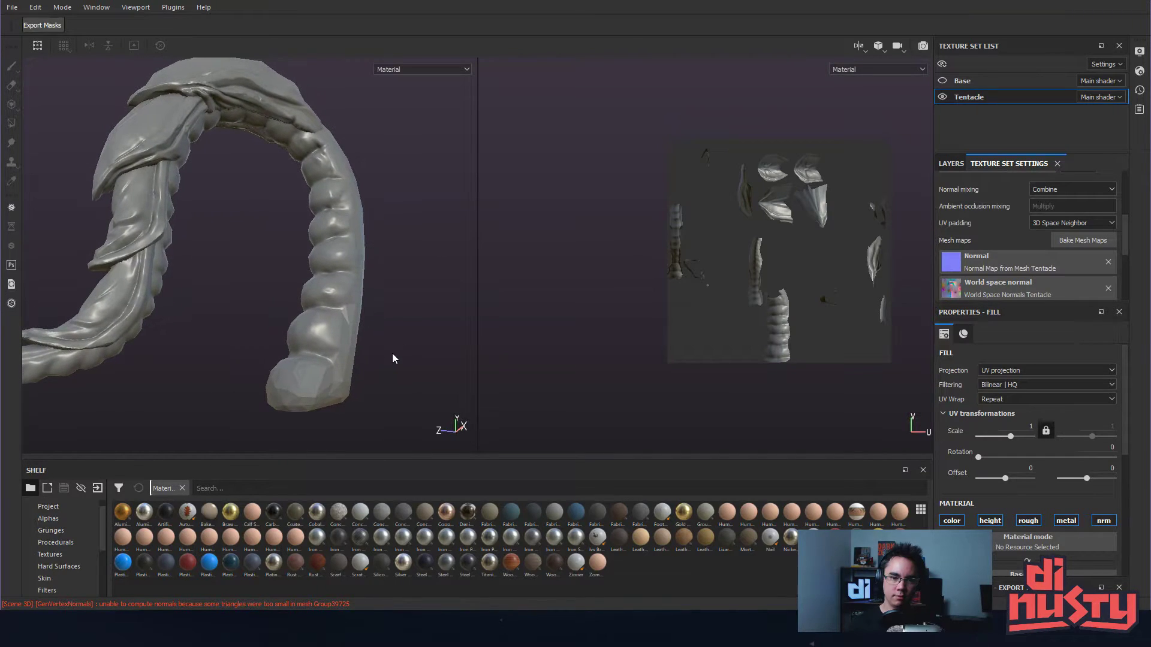
# - Show the Base texture set with the Tentacle set hidden and inspect the front of the baked base
pyautogui.click(969, 81)
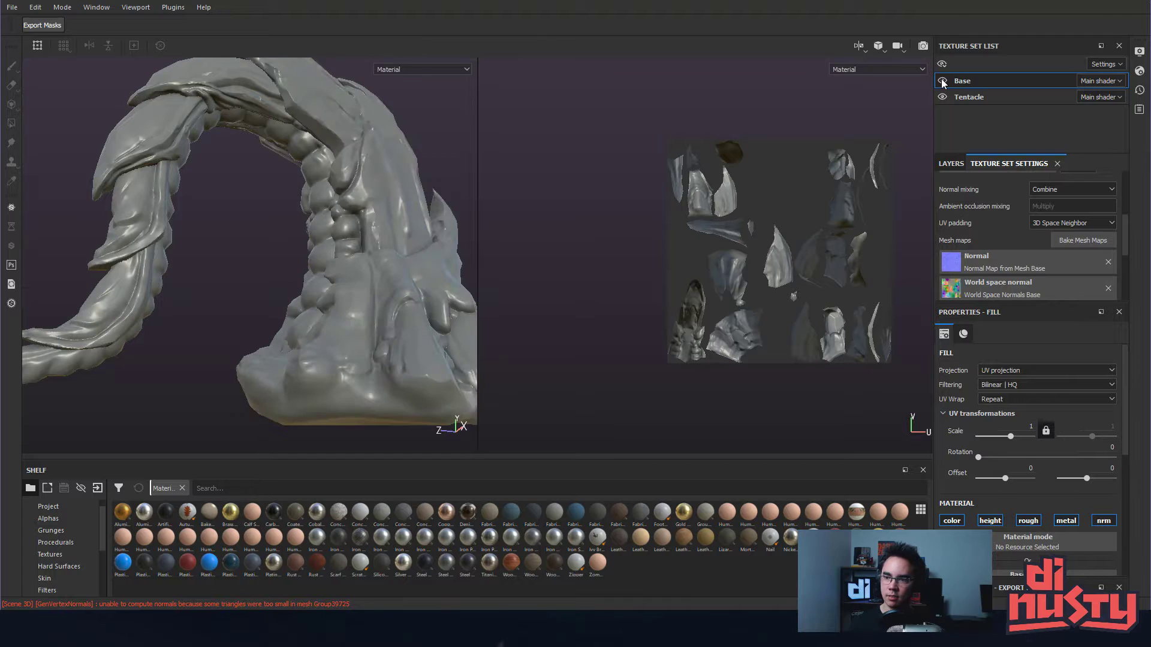
pyautogui.keyDown('alt'); pyautogui.moveTo(324, 191); pyautogui.dragTo(382, 191); pyautogui.keyUp('alt')
pyautogui.keyDown('alt'); pyautogui.moveTo(382, 190); pyautogui.dragTo(354, 201, button='right'); pyautogui.keyUp('alt')
pyautogui.keyDown('alt'); pyautogui.moveTo(339, 199); pyautogui.dragTo(354, 226); pyautogui.keyUp('alt')
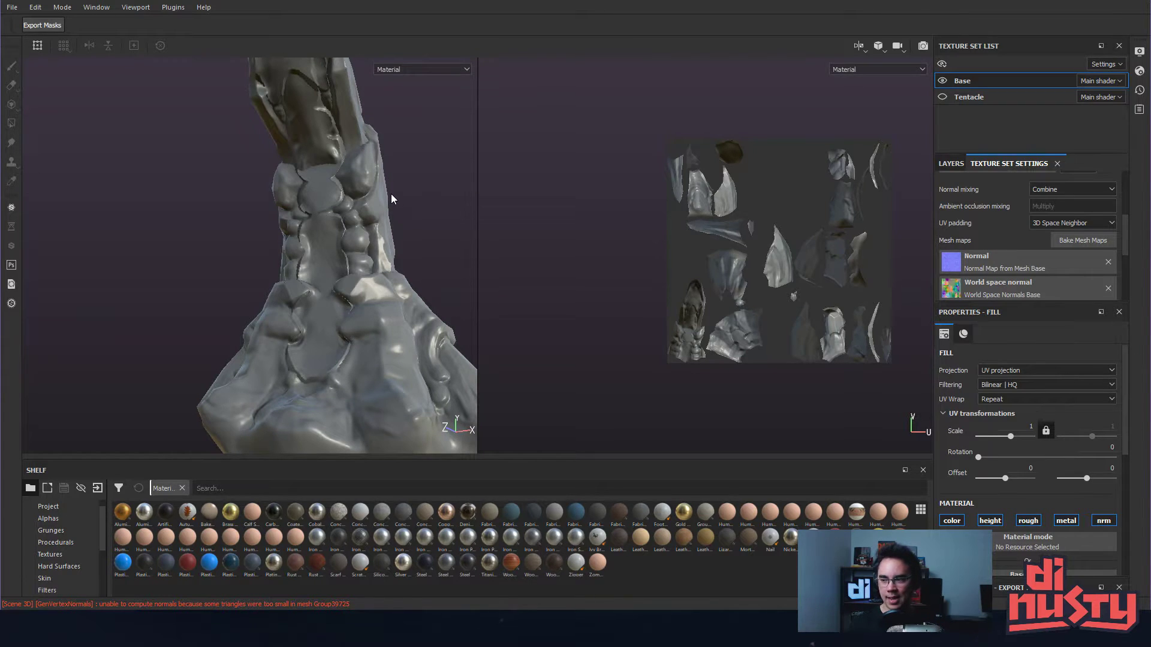
# - Make Tentacle HPID the only high-definition mesh and rebake all mesh maps of the Base texture set
pyautogui.keyDown('alt'); pyautogui.moveTo(398, 177); pyautogui.dragTo(416, 183); pyautogui.keyUp('alt')
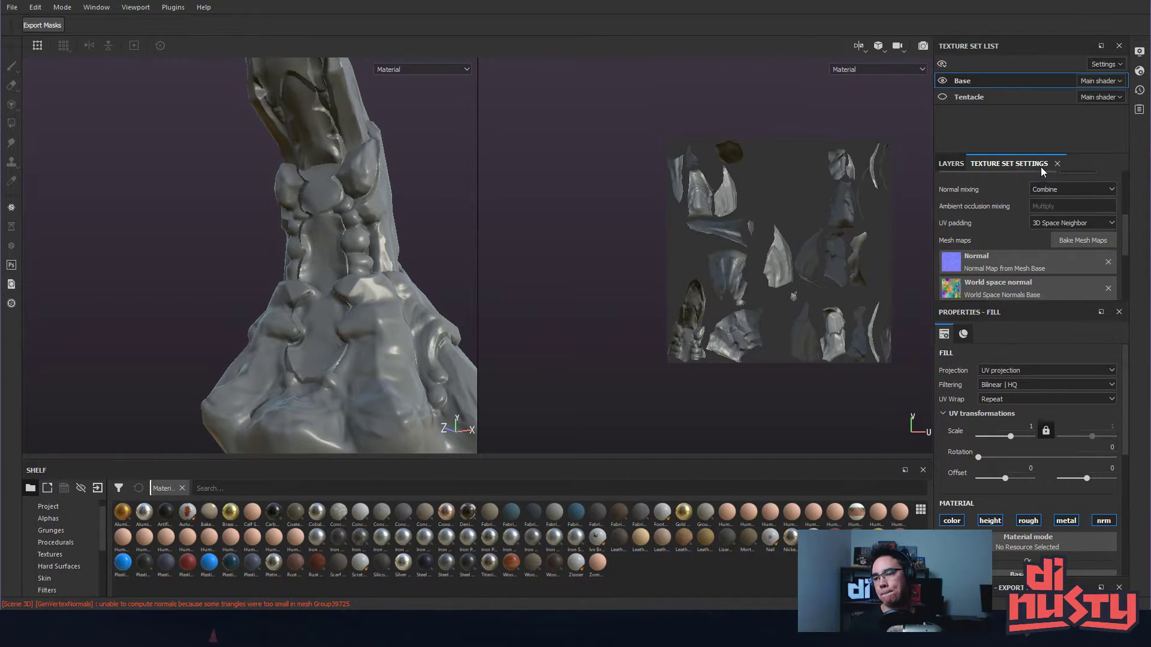
pyautogui.click(1083, 240)
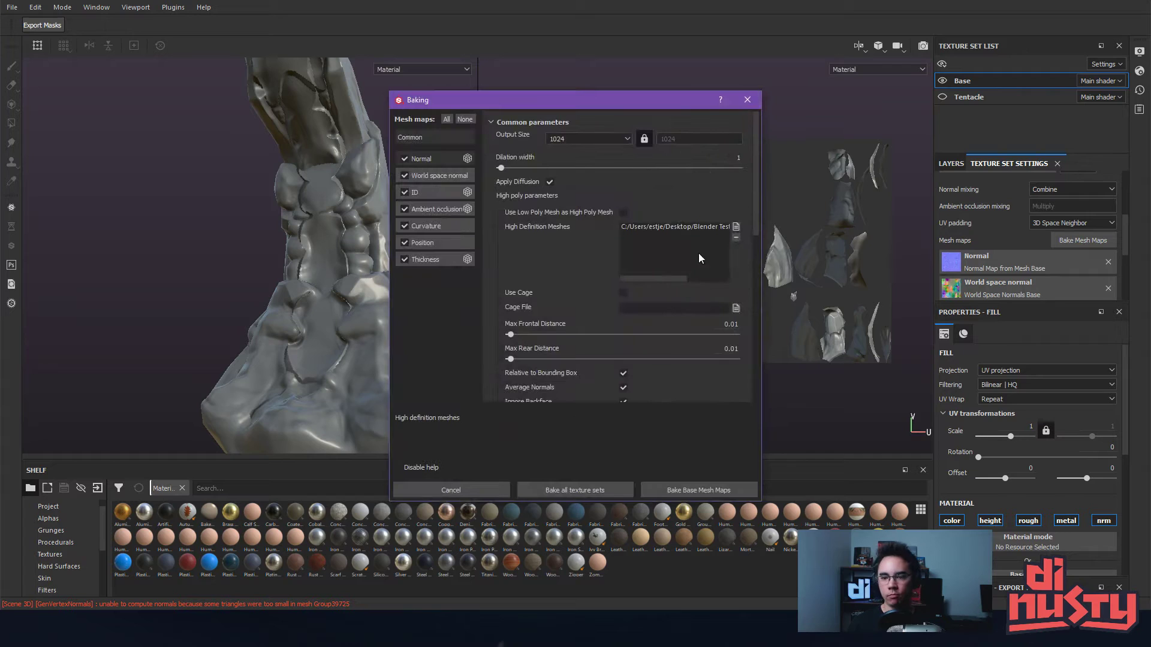
pyautogui.click(737, 230)
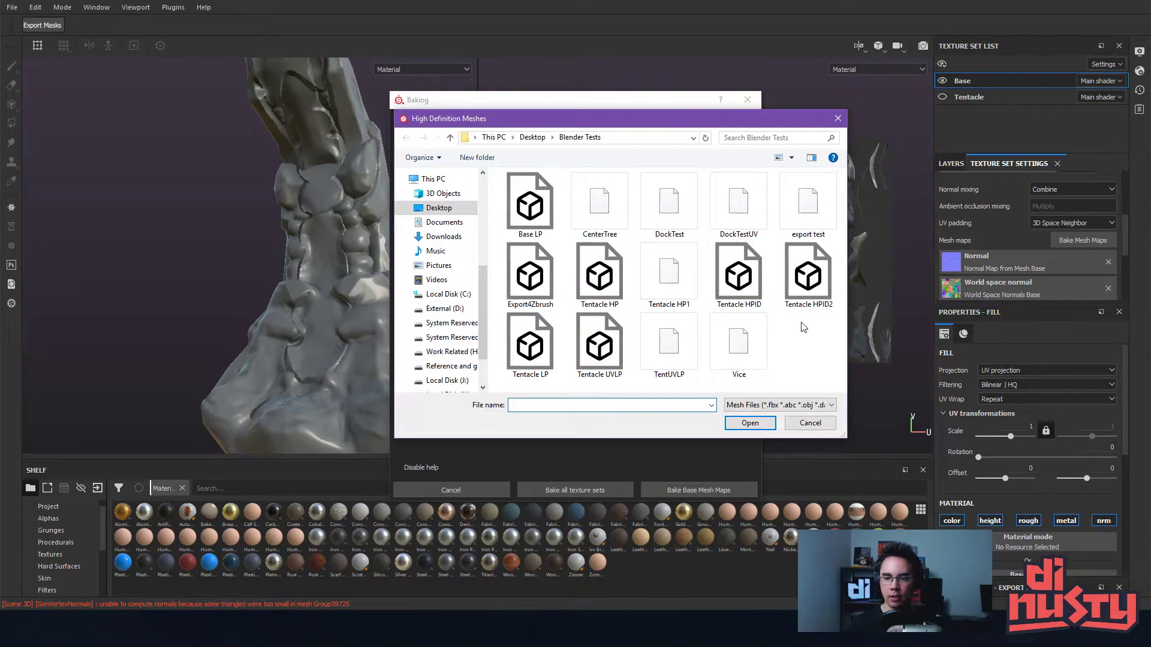
pyautogui.doubleClick(804, 279)
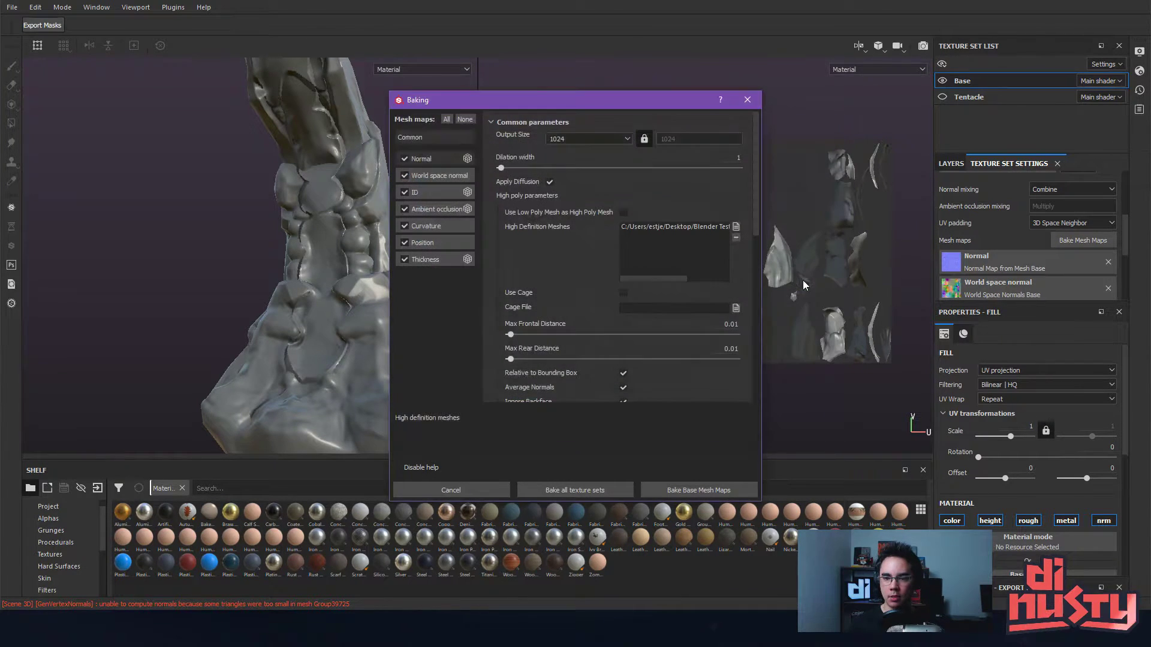
pyautogui.click(736, 228)
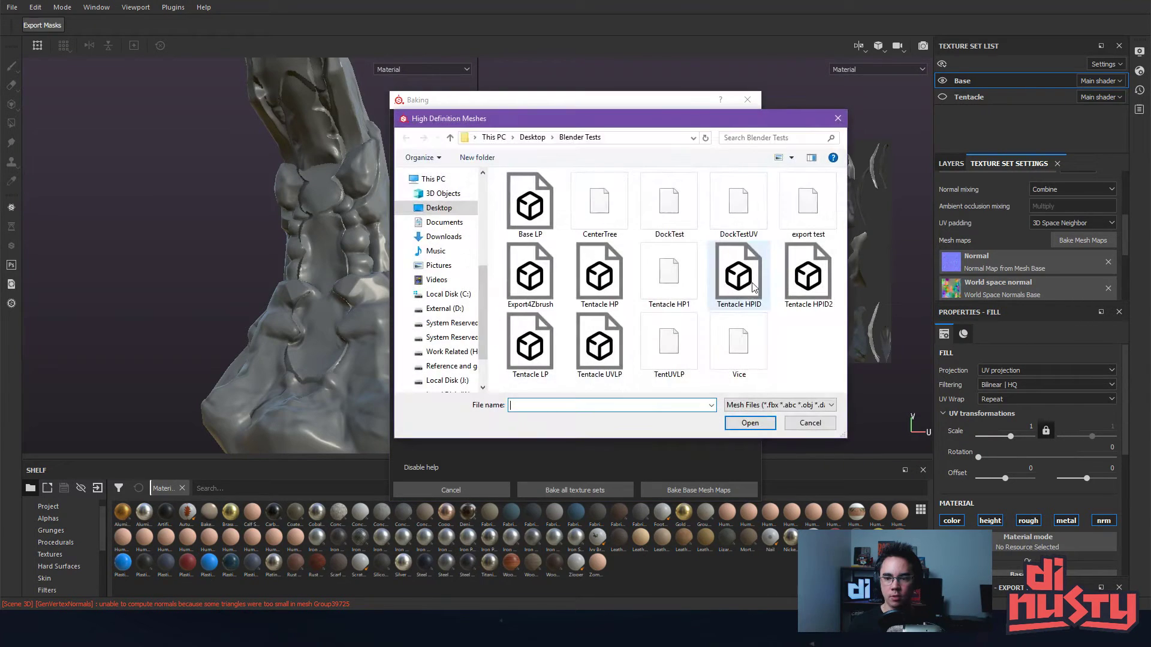
pyautogui.doubleClick(752, 281)
pyautogui.moveTo(681, 280); pyautogui.dragTo(733, 270)
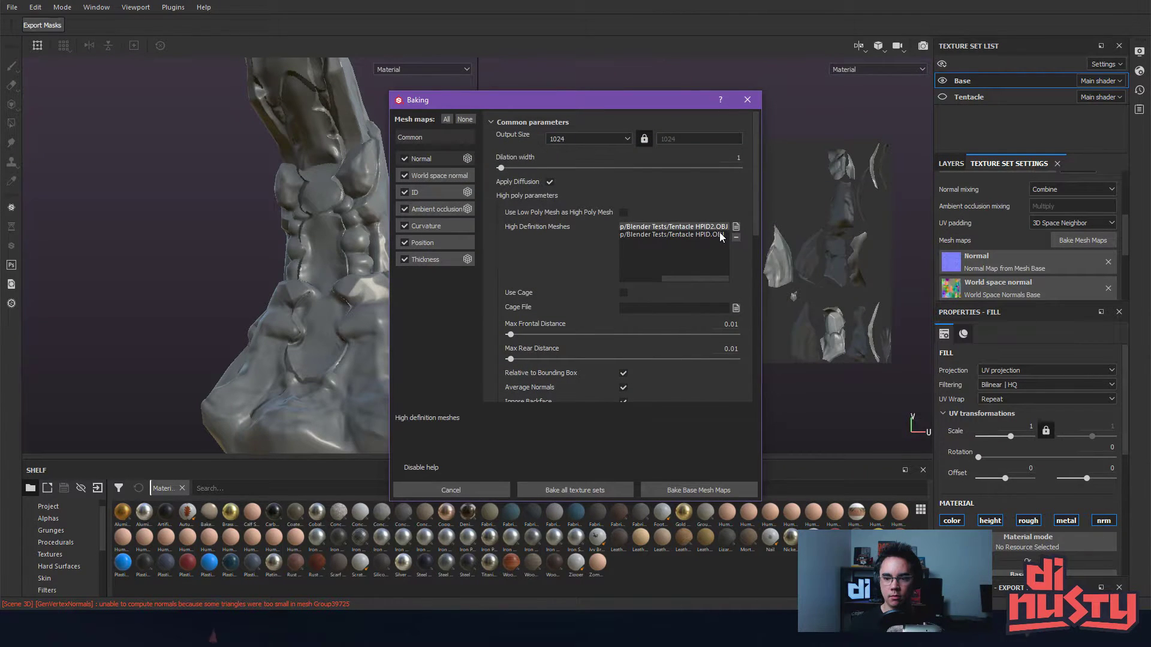
pyautogui.click(736, 237)
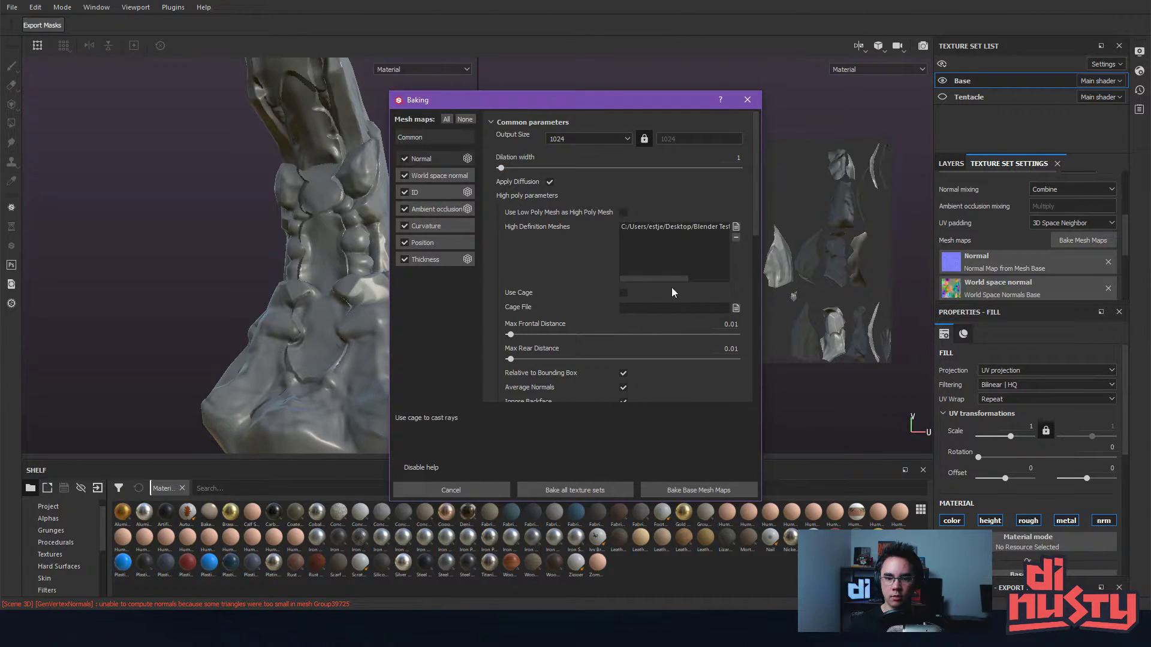
pyautogui.click(681, 493)
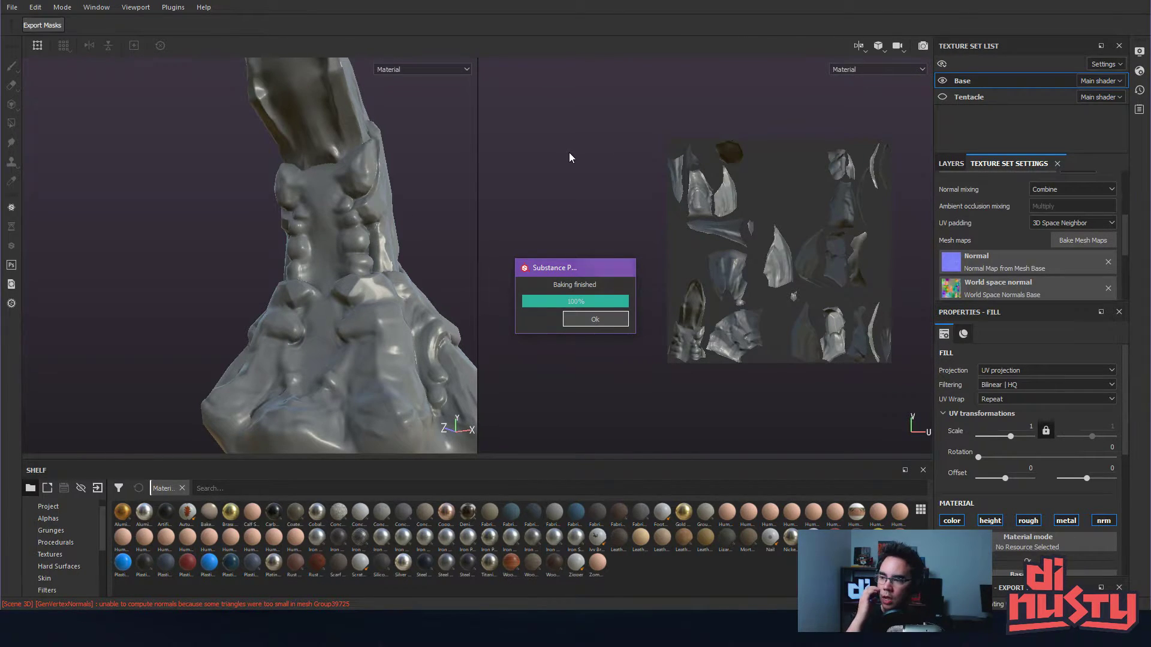
pyautogui.press('Return')
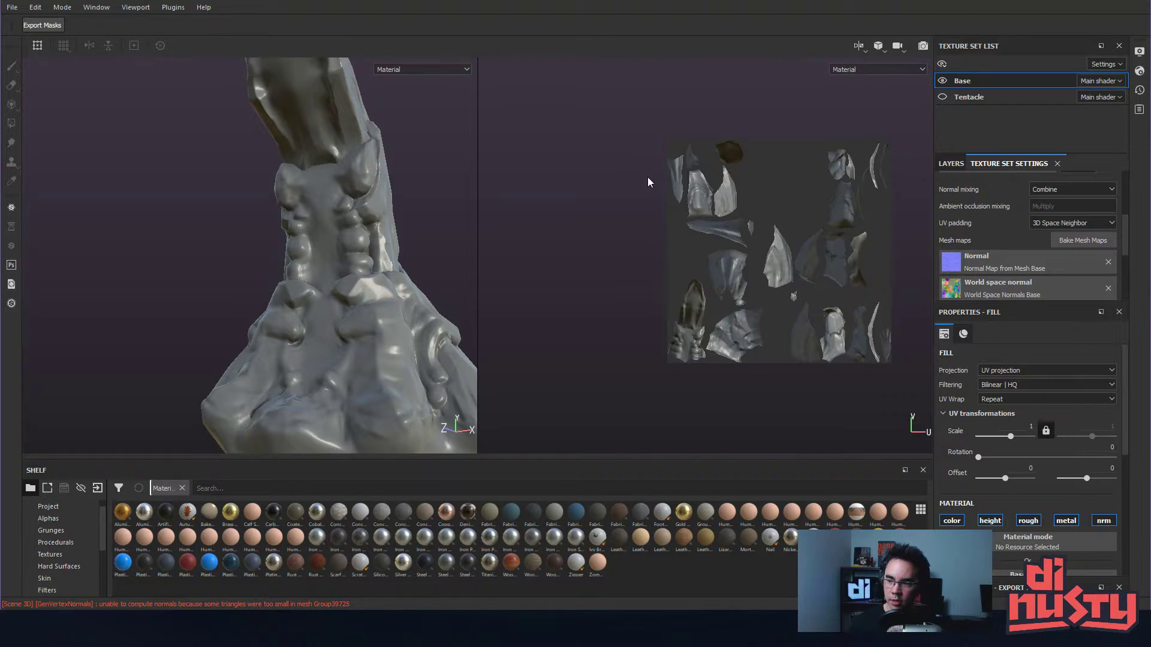
# - Inspect the rebaked base from the front and side with the Tentacle set hidden
pyautogui.keyDown('alt'); pyautogui.moveTo(460, 165); pyautogui.dragTo(391, 226); pyautogui.keyUp('alt')
pyautogui.keyDown('alt'); pyautogui.moveTo(390, 226); pyautogui.dragTo(289, 262, button='middle'); pyautogui.keyUp('alt')
pyautogui.keyDown('alt'); pyautogui.moveTo(289, 262); pyautogui.dragTo(218, 208, button='right'); pyautogui.keyUp('alt')
pyautogui.keyDown('alt'); pyautogui.moveTo(218, 208); pyautogui.dragTo(306, 246); pyautogui.keyUp('alt')
pyautogui.keyDown('alt'); pyautogui.moveTo(306, 245); pyautogui.dragTo(347, 231, button='middle'); pyautogui.keyUp('alt')
pyautogui.moveTo(346, 232)
pyautogui.keyDown('alt'); pyautogui.mouseDown()
pyautogui.moveTo(341, 211)
pyautogui.moveTo(366, 223)
pyautogui.mouseUp(); pyautogui.keyUp('alt')
# - Show the Tentacle texture set again in a 3D-only view and save the project
pyautogui.click(942, 96)
pyautogui.keyDown('alt'); pyautogui.moveTo(398, 134); pyautogui.dragTo(396, 167); pyautogui.keyUp('alt')
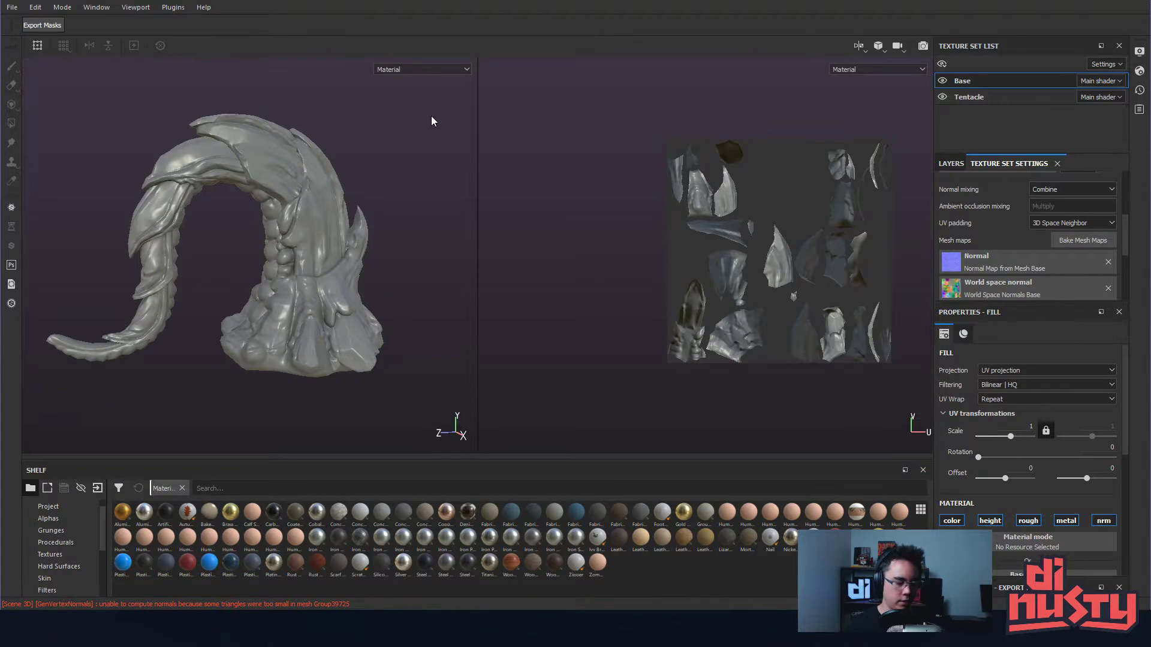
pyautogui.press('F2')
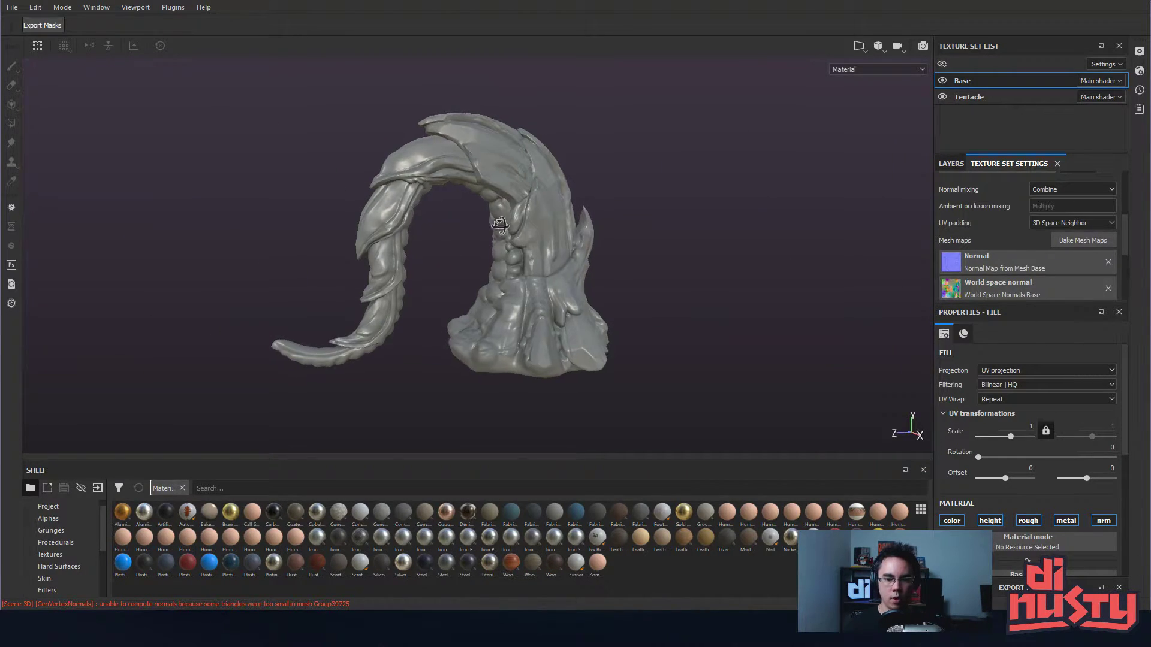
pyautogui.keyDown('alt'); pyautogui.moveTo(494, 226); pyautogui.dragTo(591, 257, button='right'); pyautogui.keyUp('alt')
pyautogui.keyDown('alt'); pyautogui.moveTo(590, 258); pyautogui.dragTo(620, 273); pyautogui.keyUp('alt')
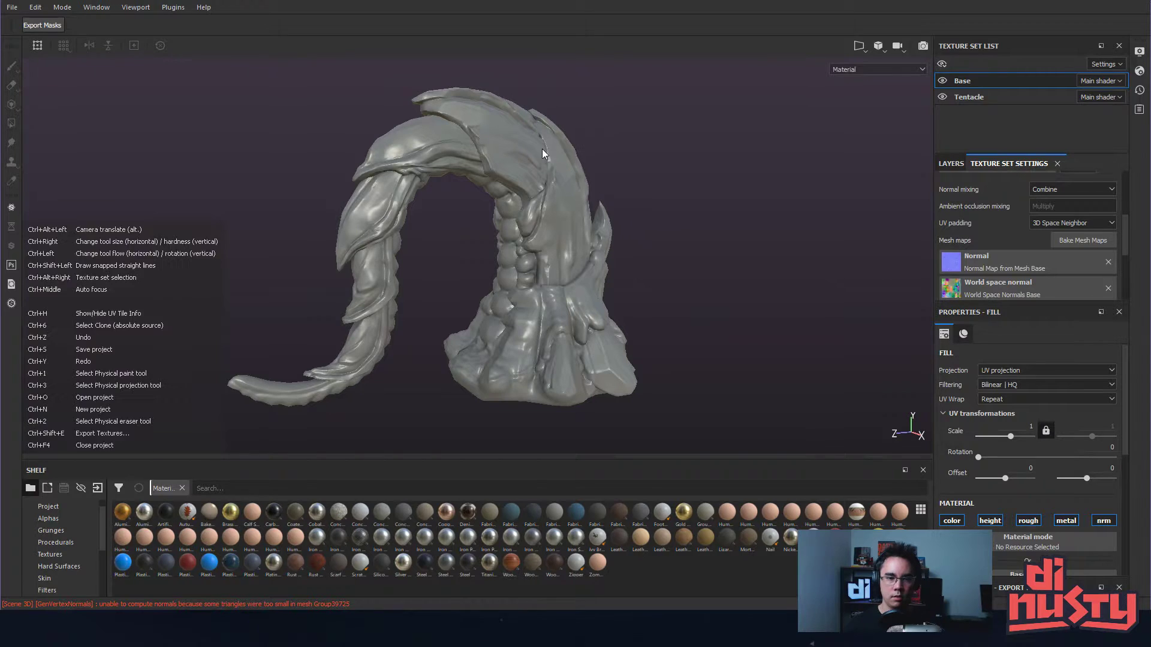
pyautogui.hotkey('ctrl', 's')
pyautogui.press('Escape')
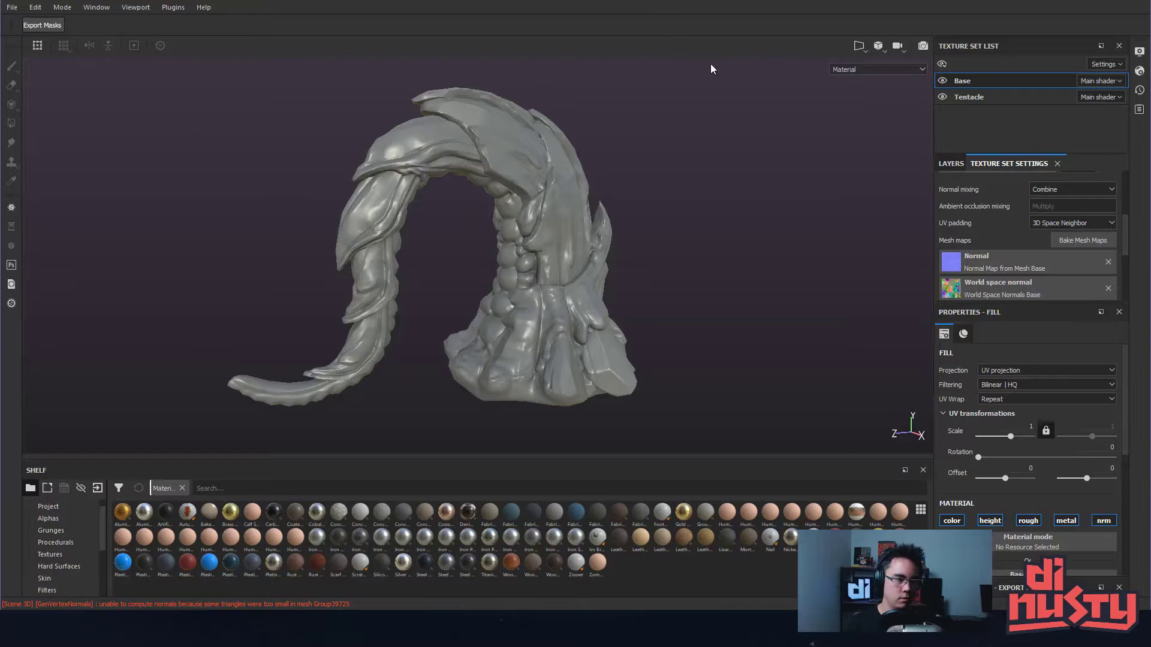
# - Display the Base set's layer stack and toggle the Tentacle set's visibility to check which parts belong to it
pyautogui.moveTo(749, 186)
pyautogui.keyDown('alt'); pyautogui.mouseDown()
pyautogui.moveTo(799, 180)
pyautogui.moveTo(750, 192)
pyautogui.moveTo(790, 190)
pyautogui.mouseUp(); pyautogui.keyUp('alt')
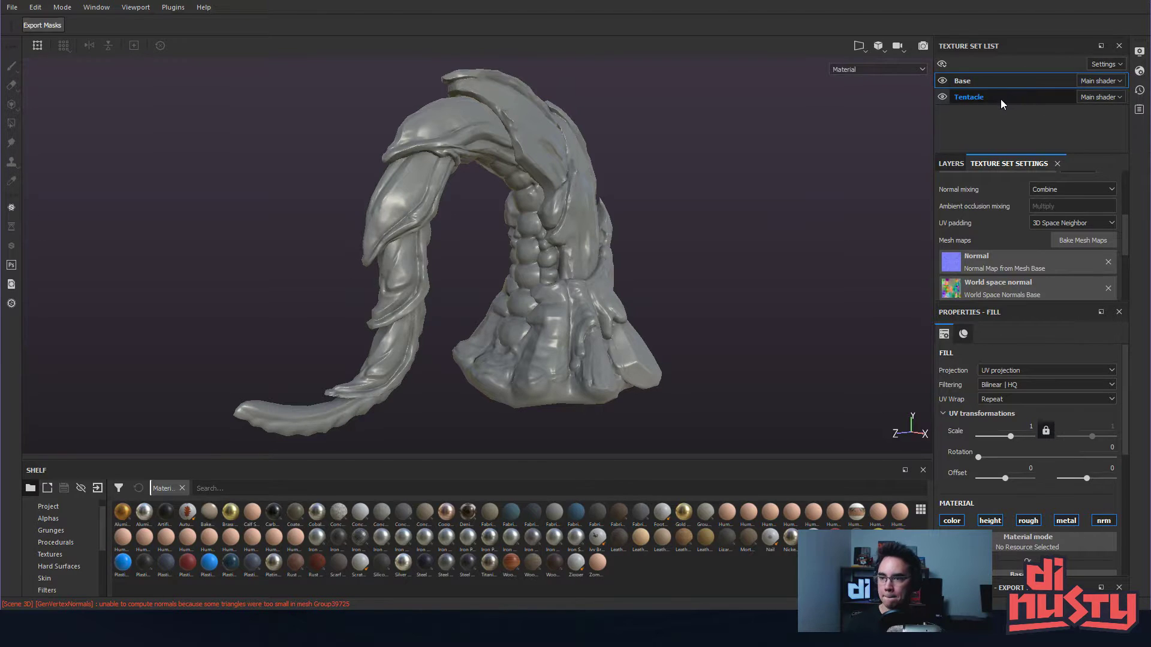
pyautogui.click(953, 163)
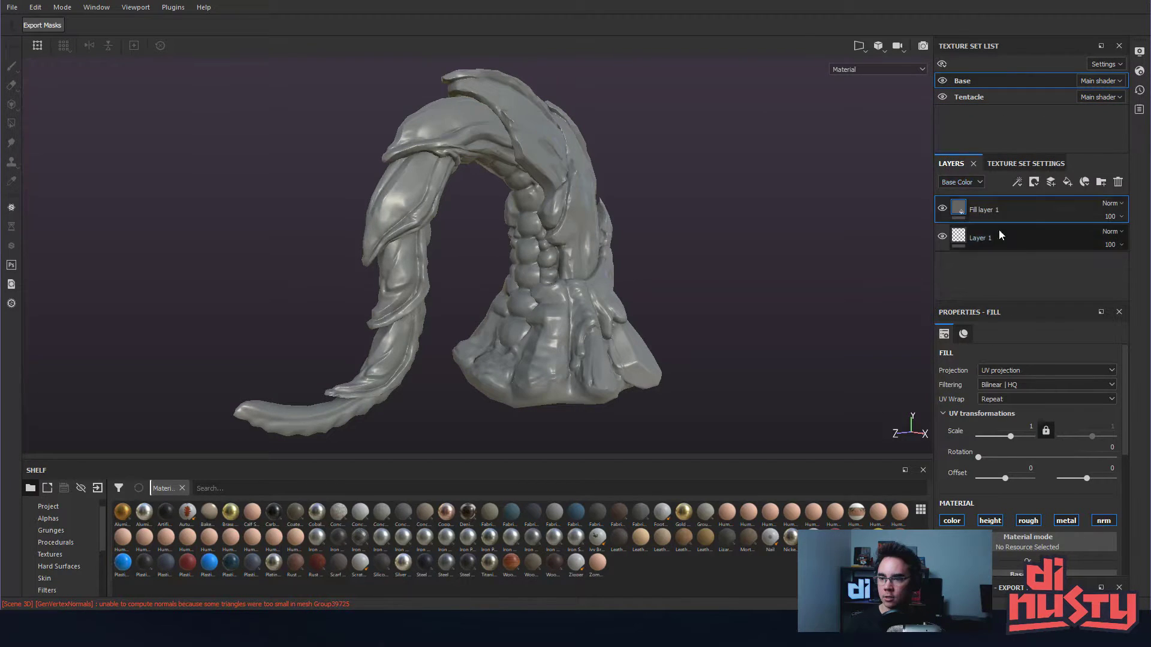
pyautogui.click(942, 97)
pyautogui.click(942, 97)
pyautogui.click(942, 97)
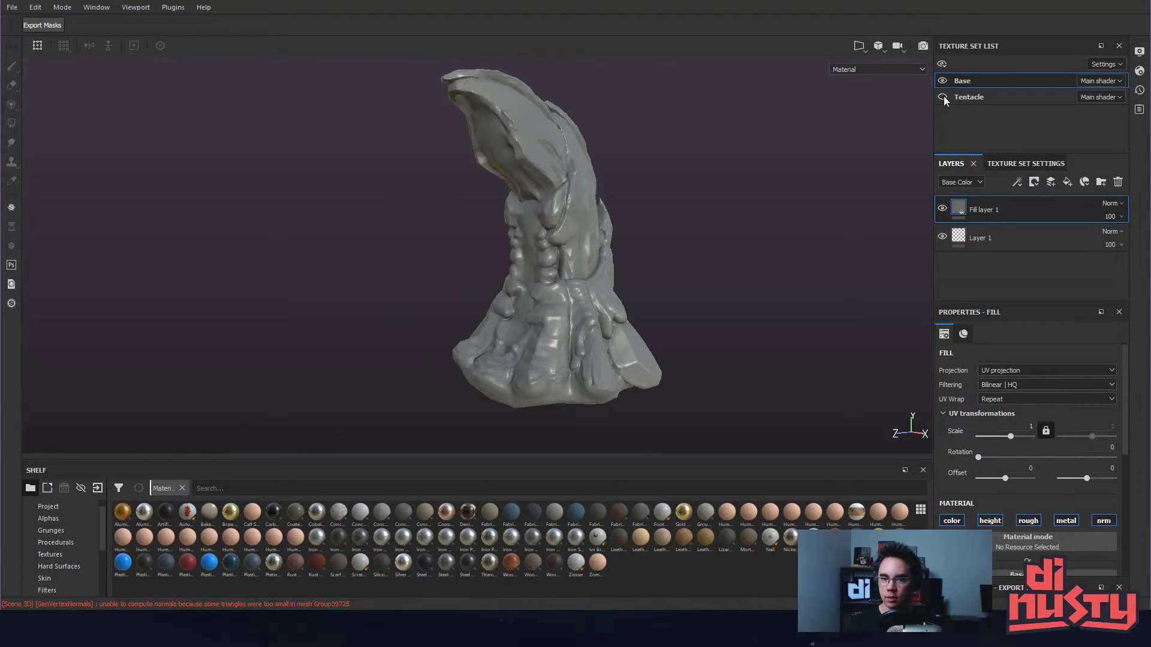
pyautogui.click(943, 97)
# - Add a fill layer named Flesh at the top of the Tentacle texture set's layer stack
pyautogui.click(983, 98)
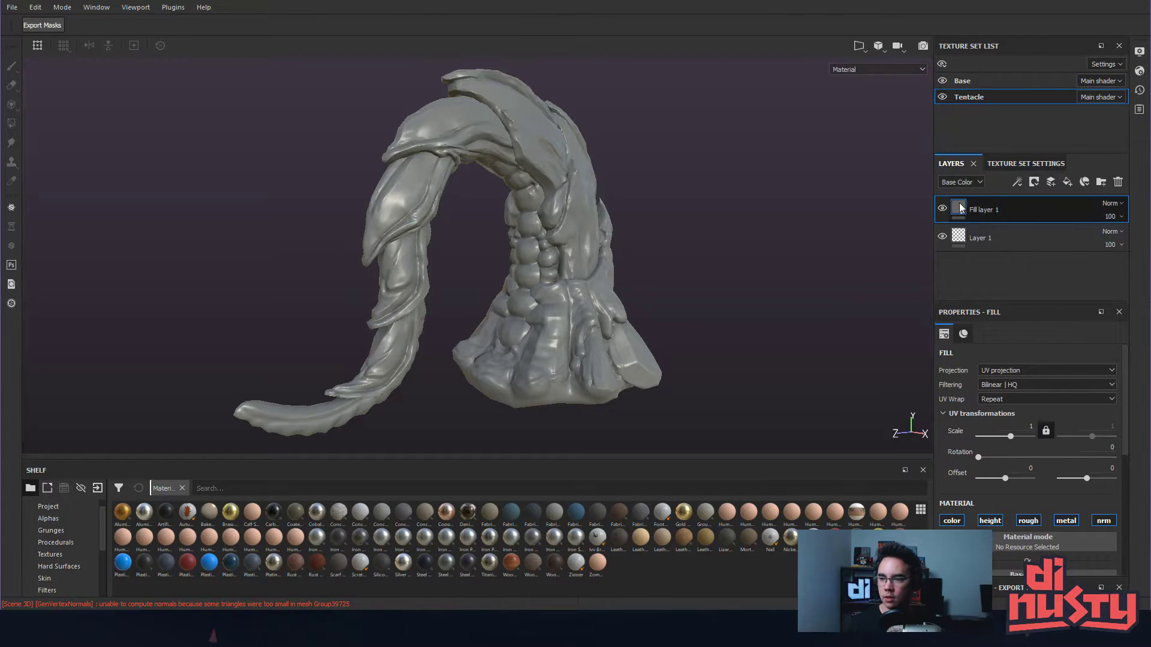
pyautogui.click(1068, 181)
pyautogui.doubleClick(985, 209)
pyautogui.write('Flesh')
pyautogui.press('Return')
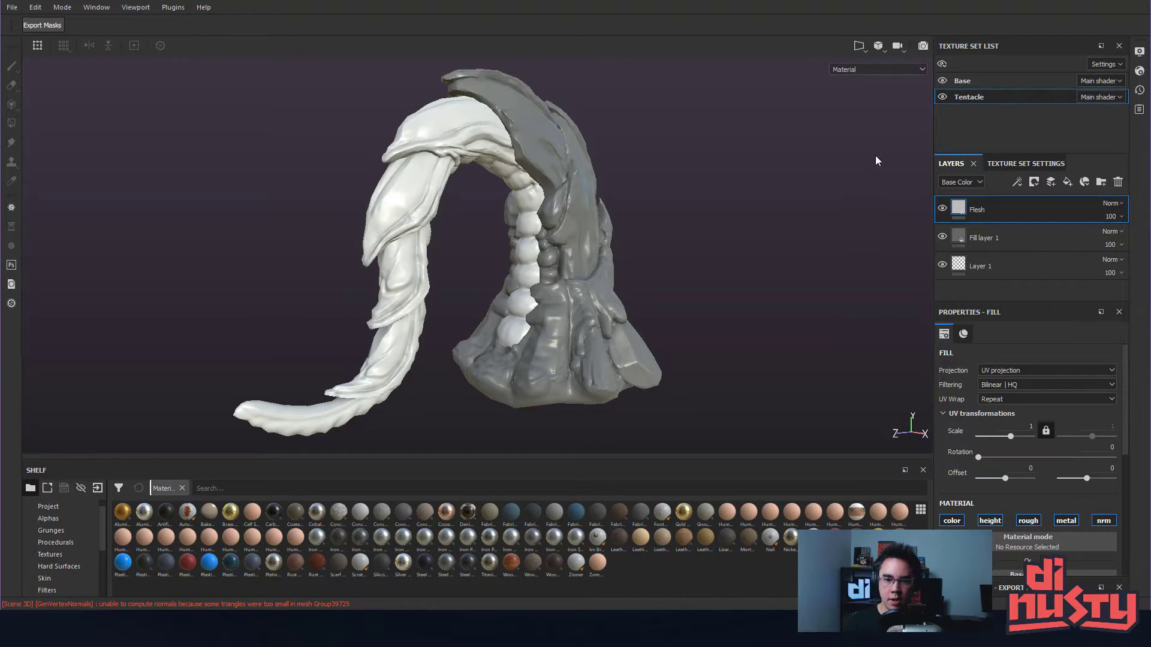
# - Examine the whole model with the Flesh fill applied, looking at where the tentacle meets the base
pyautogui.moveTo(729, 243)
pyautogui.keyDown('alt'); pyautogui.mouseDown()
pyautogui.moveTo(753, 260)
pyautogui.moveTo(749, 238)
pyautogui.mouseUp(); pyautogui.keyUp('alt')
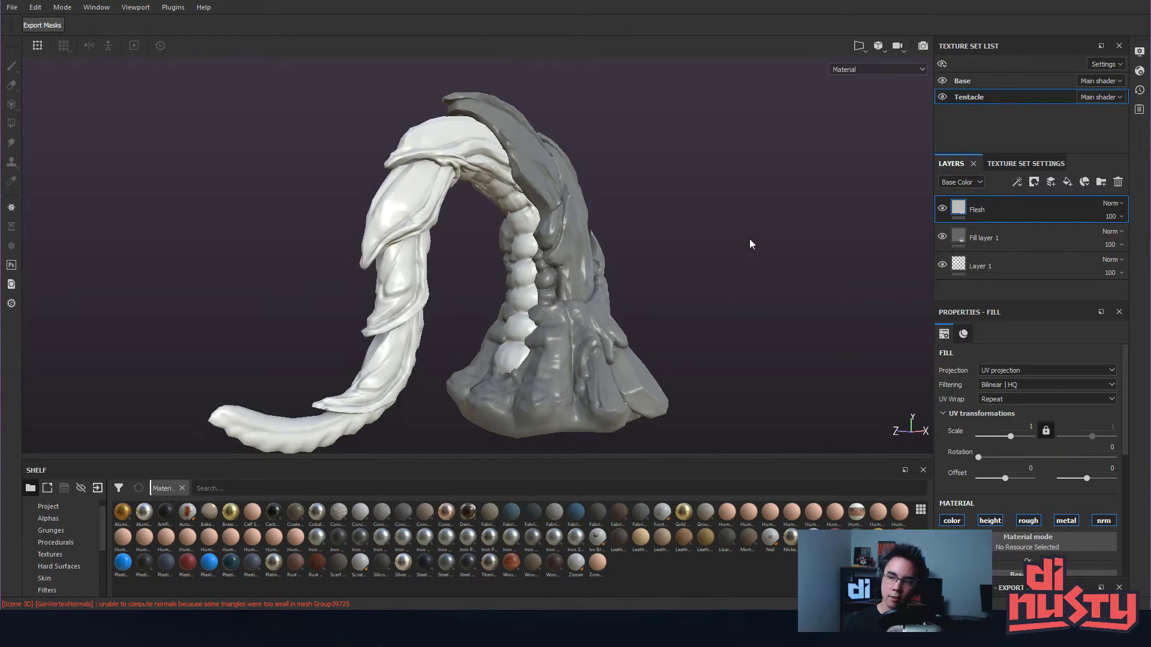
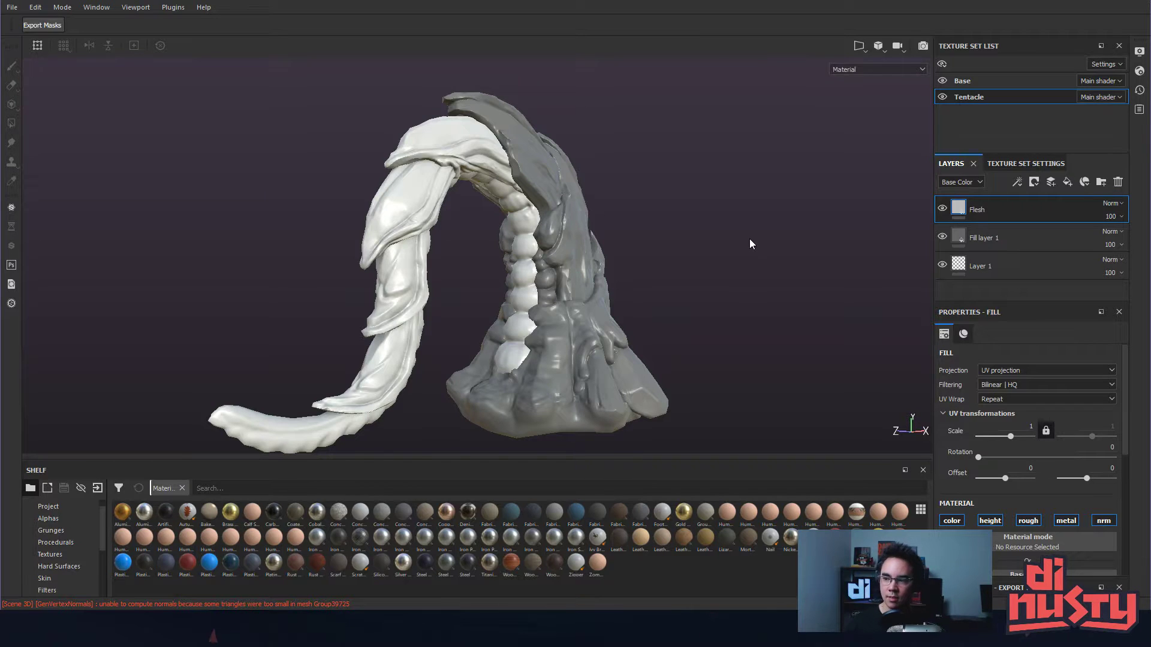
pyautogui.moveTo(734, 315)
pyautogui.keyDown('alt'); pyautogui.mouseDown(button='right')
pyautogui.moveTo(721, 288)
pyautogui.moveTo(718, 301)
pyautogui.mouseUp(button='right'); pyautogui.keyUp('alt')
pyautogui.keyDown('alt'); pyautogui.keyDown('shift'); pyautogui.moveTo(718, 301); pyautogui.dragTo(757, 335); pyautogui.keyUp('shift'); pyautogui.keyUp('alt')
pyautogui.keyDown('alt'); pyautogui.moveTo(757, 336); pyautogui.dragTo(712, 296, button='middle'); pyautogui.keyUp('alt')
pyautogui.keyDown('alt'); pyautogui.moveTo(712, 296); pyautogui.dragTo(760, 278); pyautogui.keyUp('alt')
pyautogui.moveTo(760, 278)
pyautogui.keyDown('alt'); pyautogui.mouseDown(button='right')
pyautogui.moveTo(743, 294)
pyautogui.moveTo(743, 284)
pyautogui.mouseUp(button='right'); pyautogui.keyUp('alt')
pyautogui.moveTo(744, 284)
pyautogui.keyDown('alt'); pyautogui.mouseDown()
pyautogui.moveTo(760, 275)
pyautogui.moveTo(760, 286)
pyautogui.mouseUp(); pyautogui.keyUp('alt')
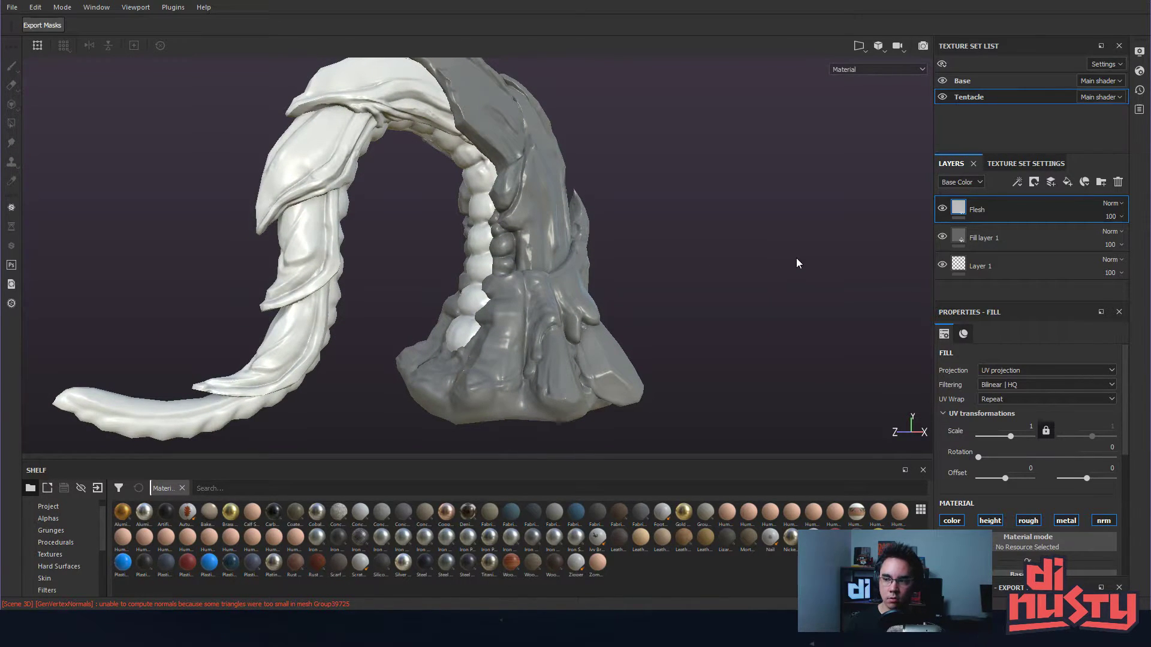
pyautogui.keyDown('alt'); pyautogui.moveTo(800, 256); pyautogui.dragTo(807, 282); pyautogui.keyUp('alt')
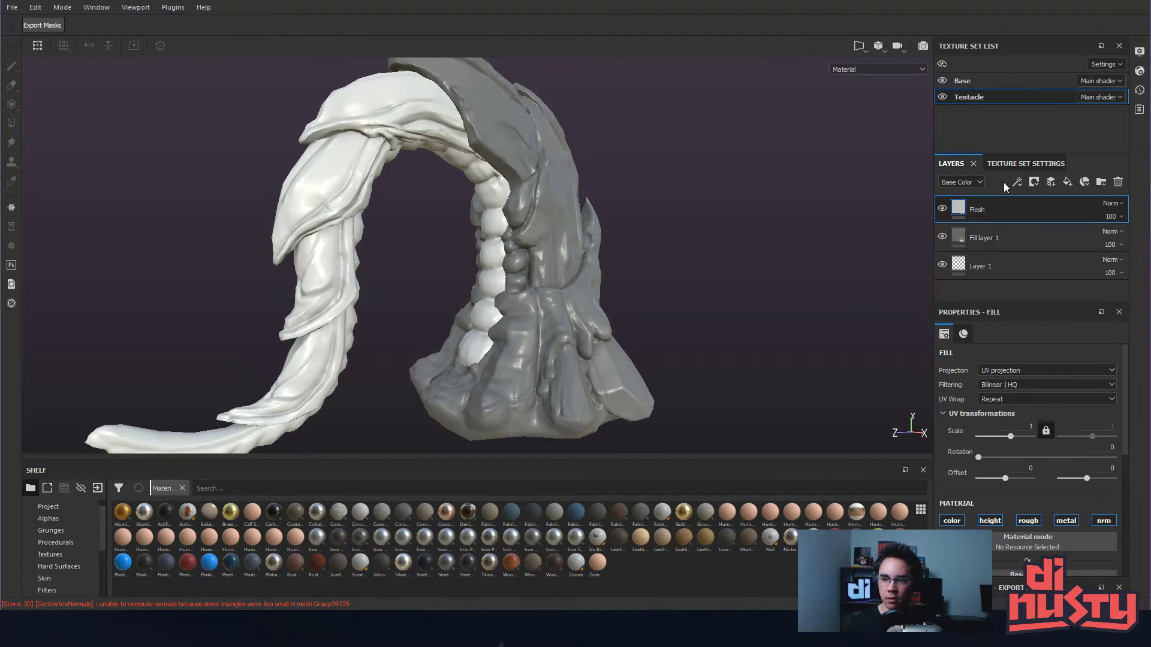
# - Limit the Tentacle bake to ambient occlusion only and remove the current high-definition mesh
pyautogui.click(1026, 163)
pyautogui.click(1083, 242)
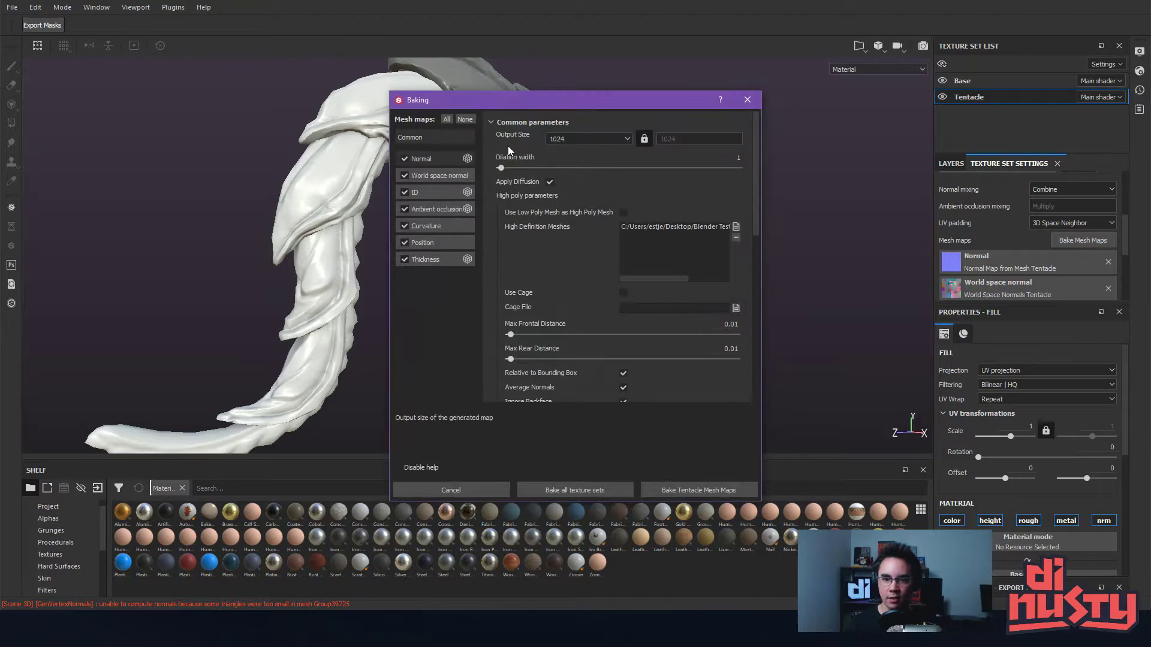
pyautogui.click(463, 120)
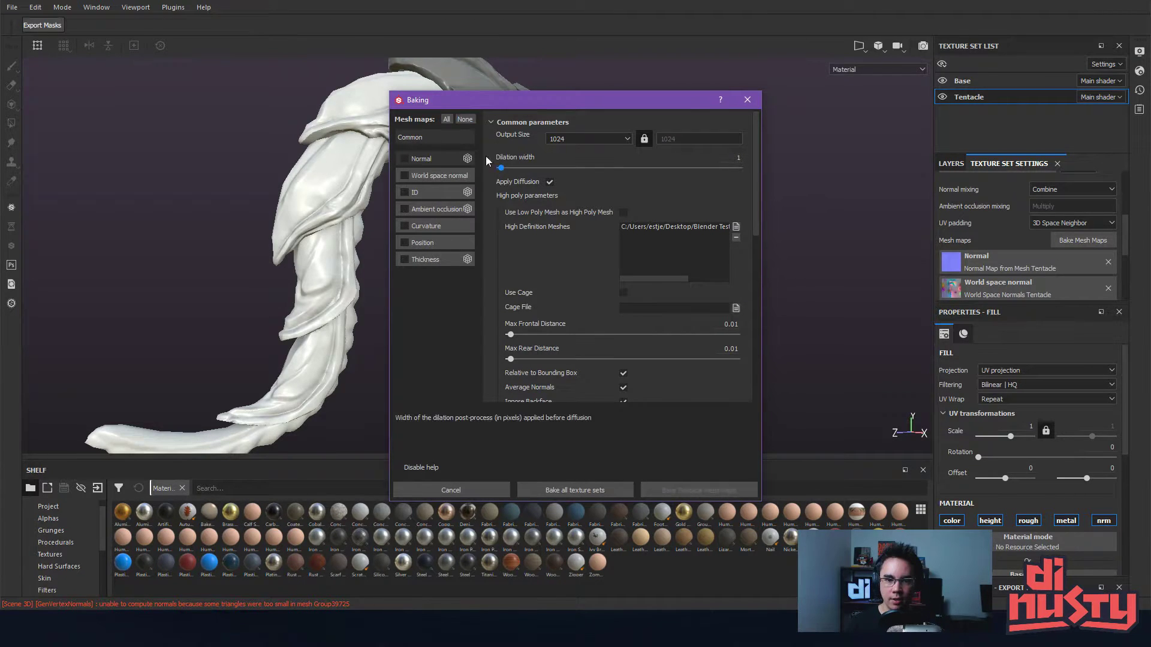
pyautogui.click(405, 209)
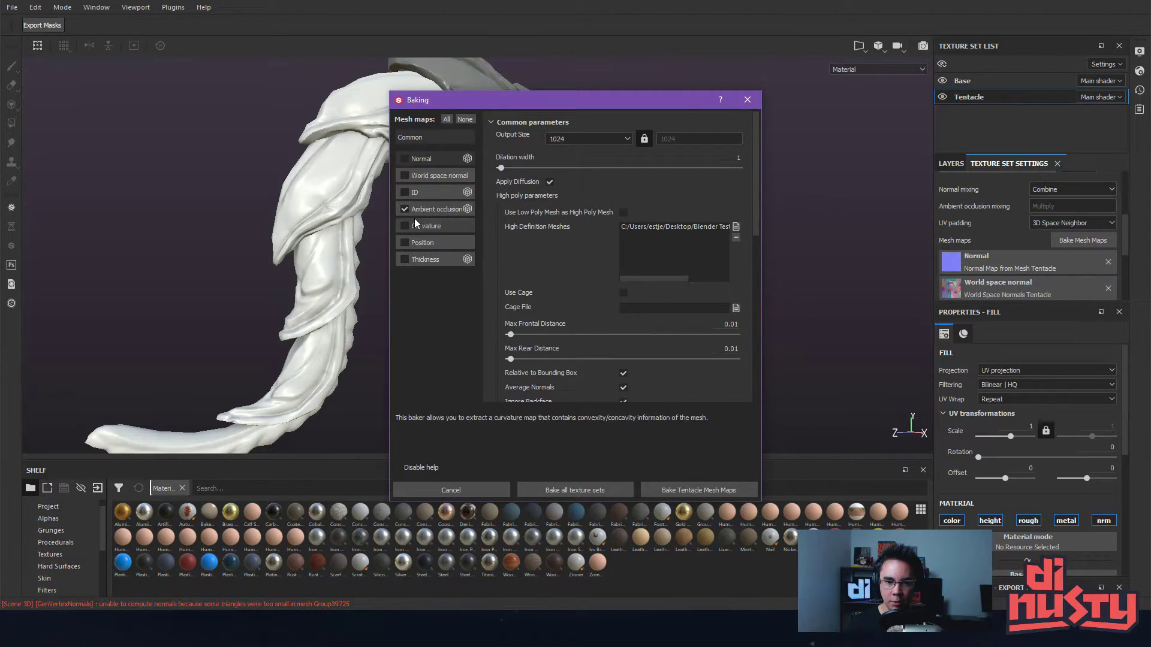
pyautogui.click(724, 230)
pyautogui.click(736, 238)
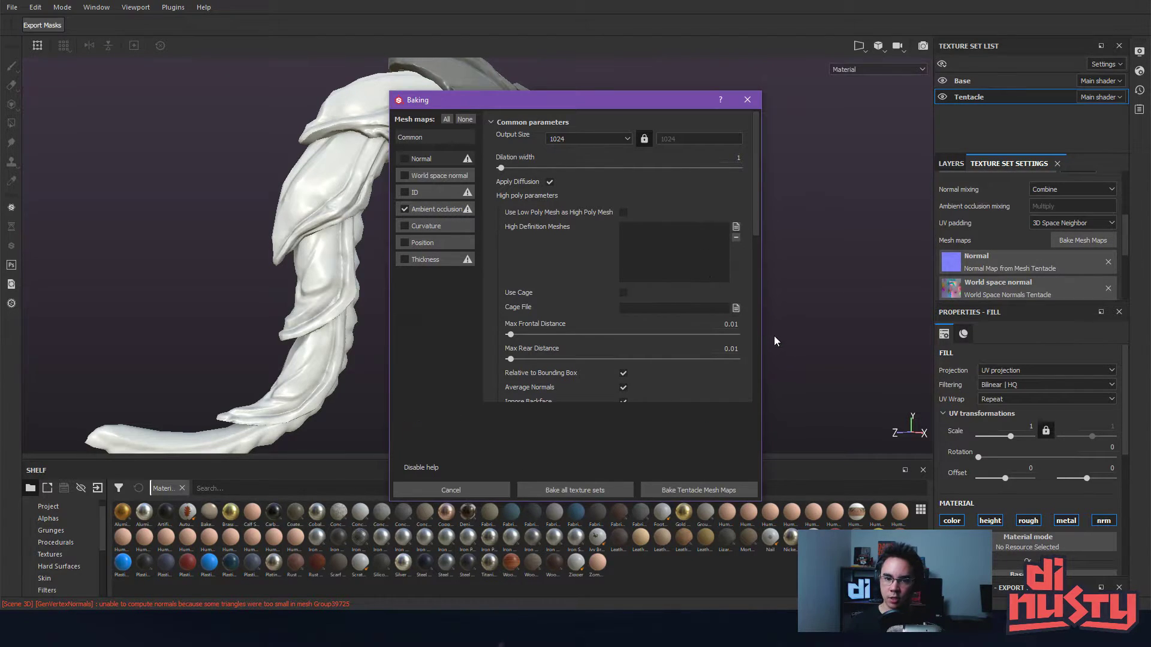
# - Load both Tentacle HPID high-definition meshes and bake the Tentacle ambient occlusion map
pyautogui.click(736, 227)
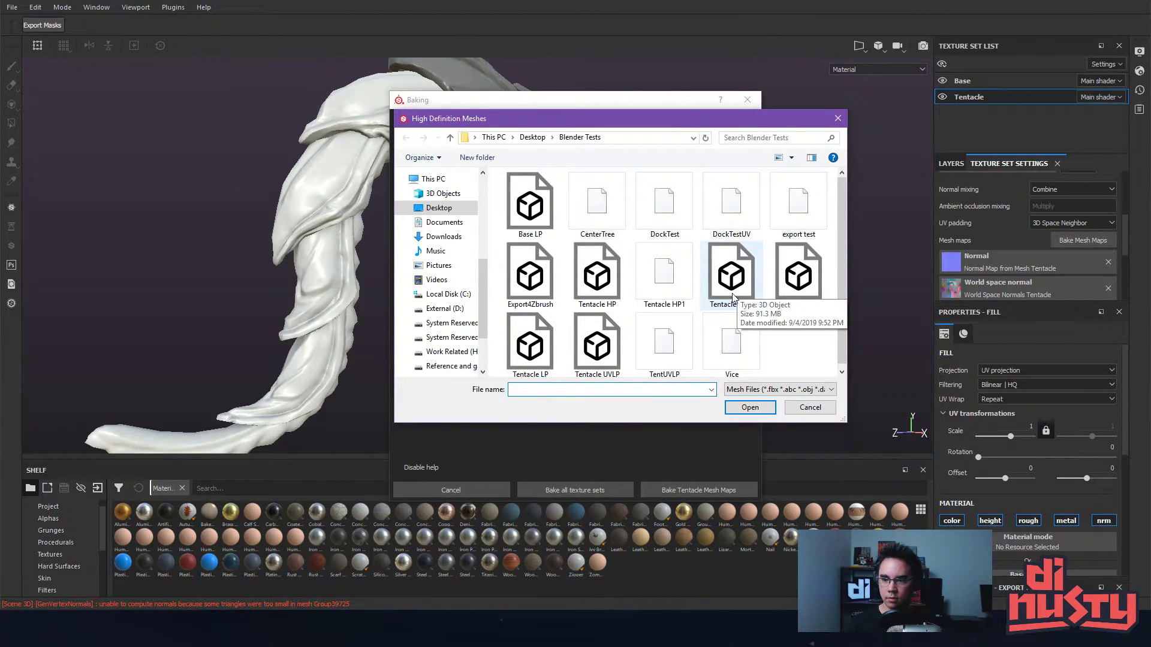
pyautogui.doubleClick(732, 282)
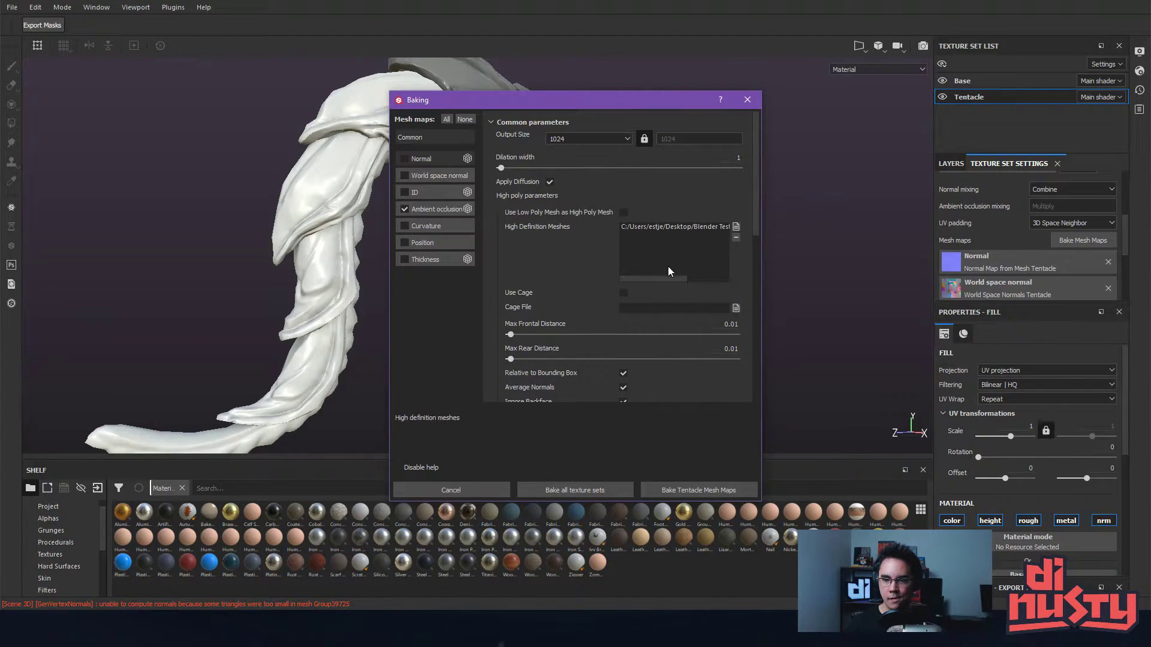
pyautogui.click(736, 227)
pyautogui.doubleClick(725, 277)
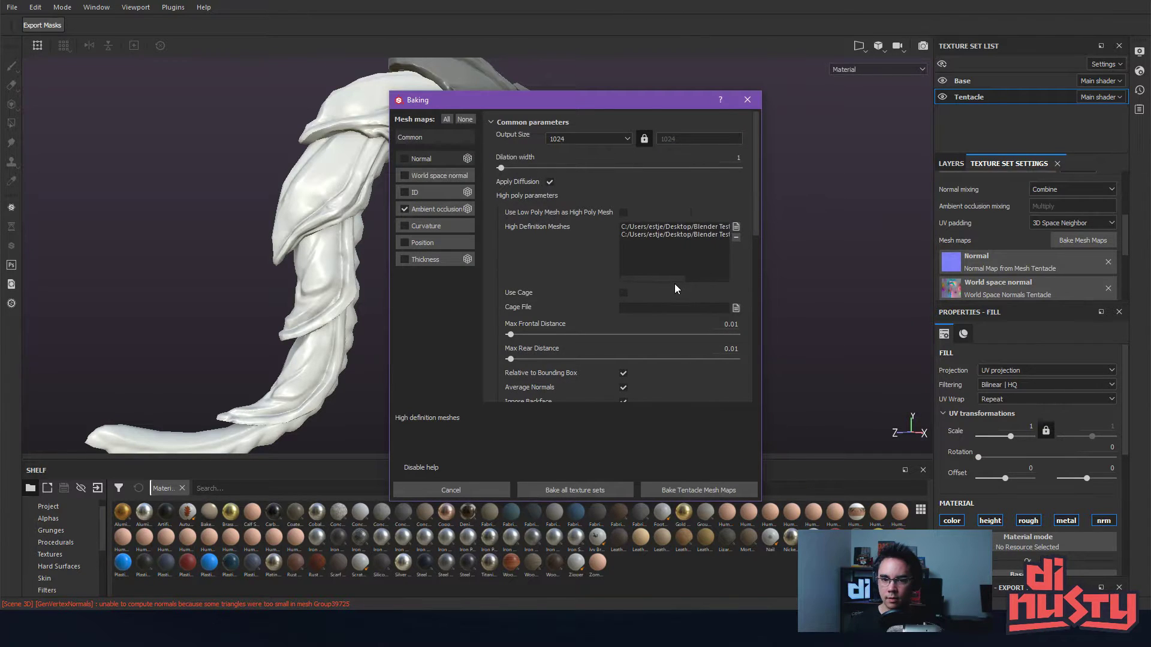
pyautogui.click(709, 491)
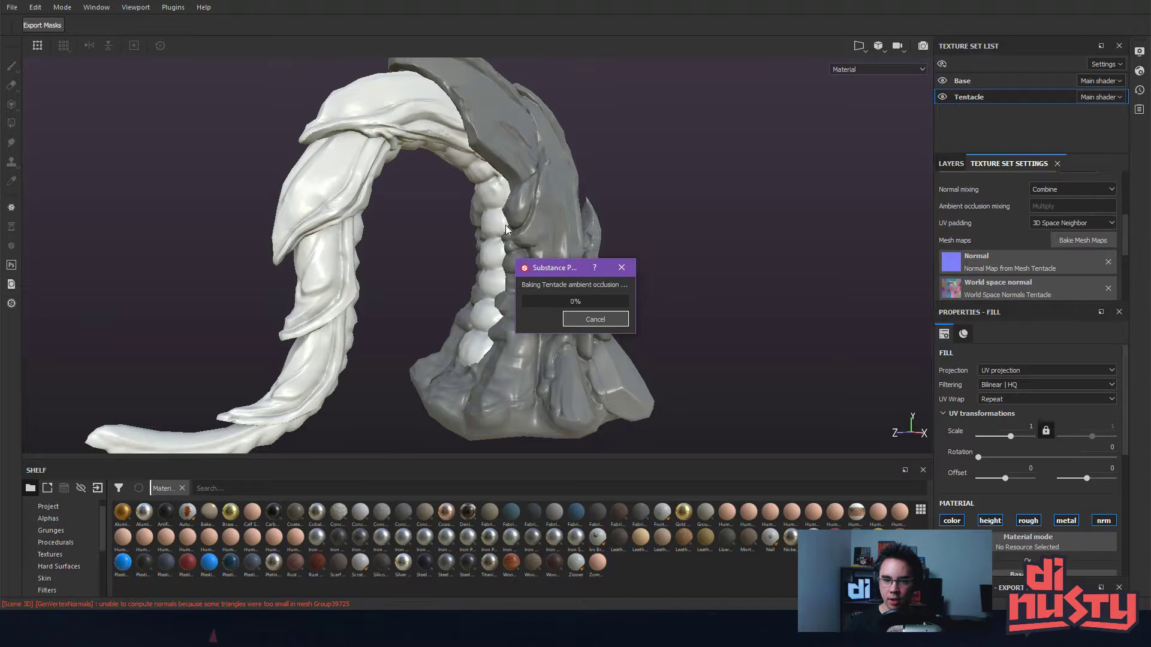
pyautogui.click(595, 319)
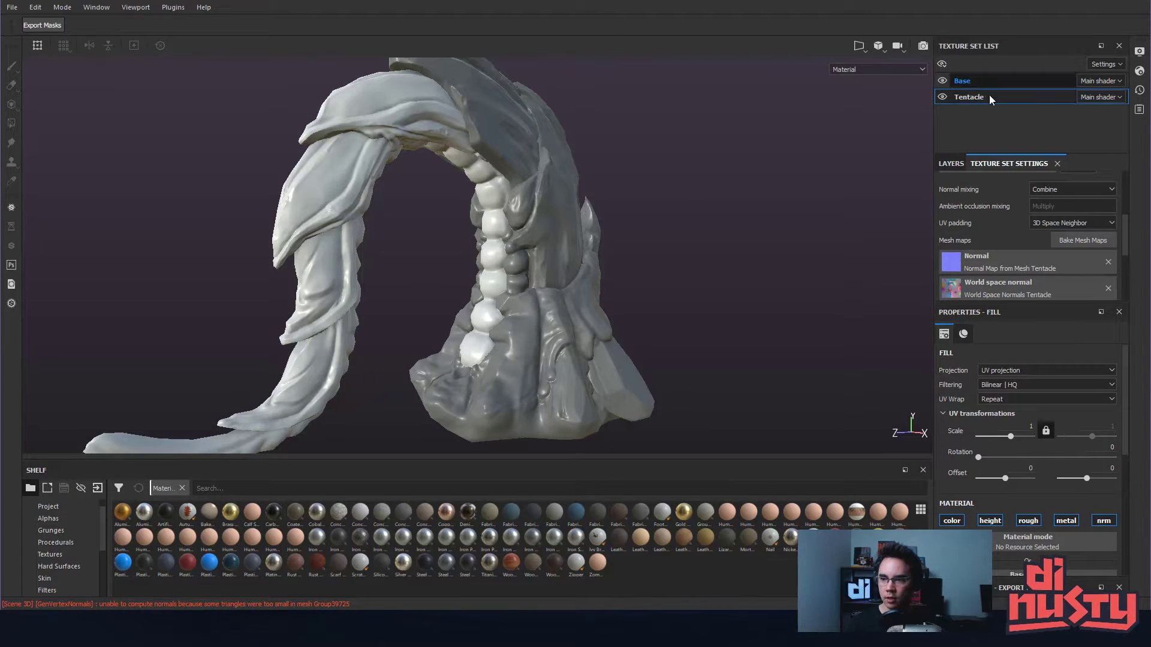
# - Bake only the ambient occlusion map of the Base texture set with both high-definition meshes and inspect the model
pyautogui.click(976, 79)
pyautogui.click(1073, 241)
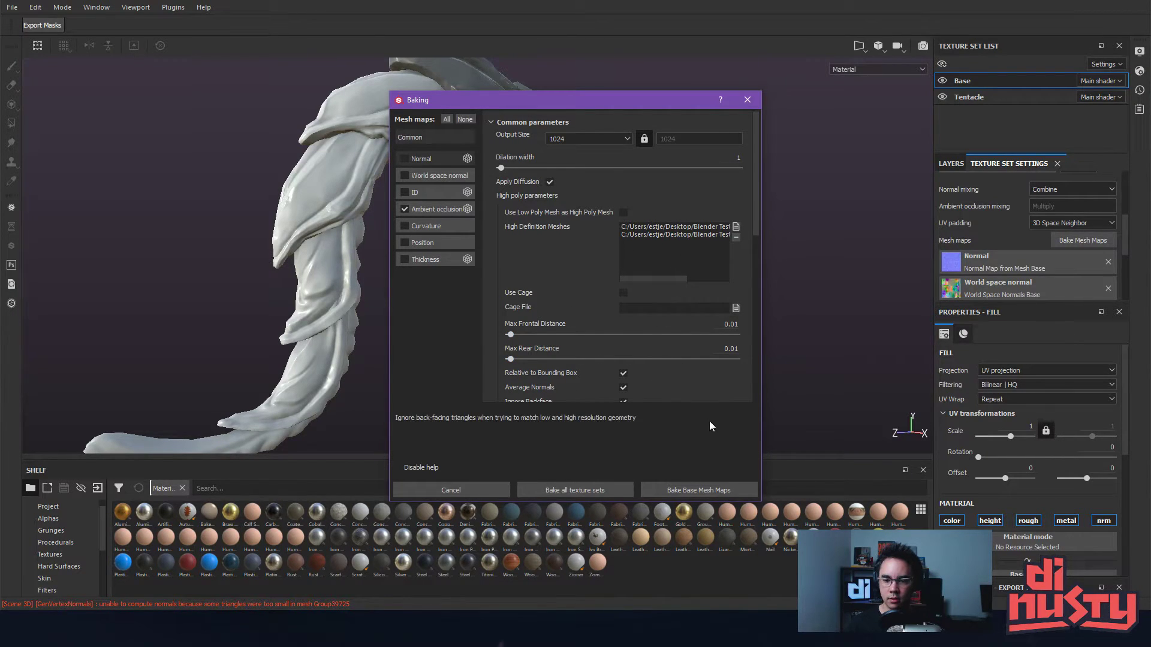
pyautogui.click(696, 489)
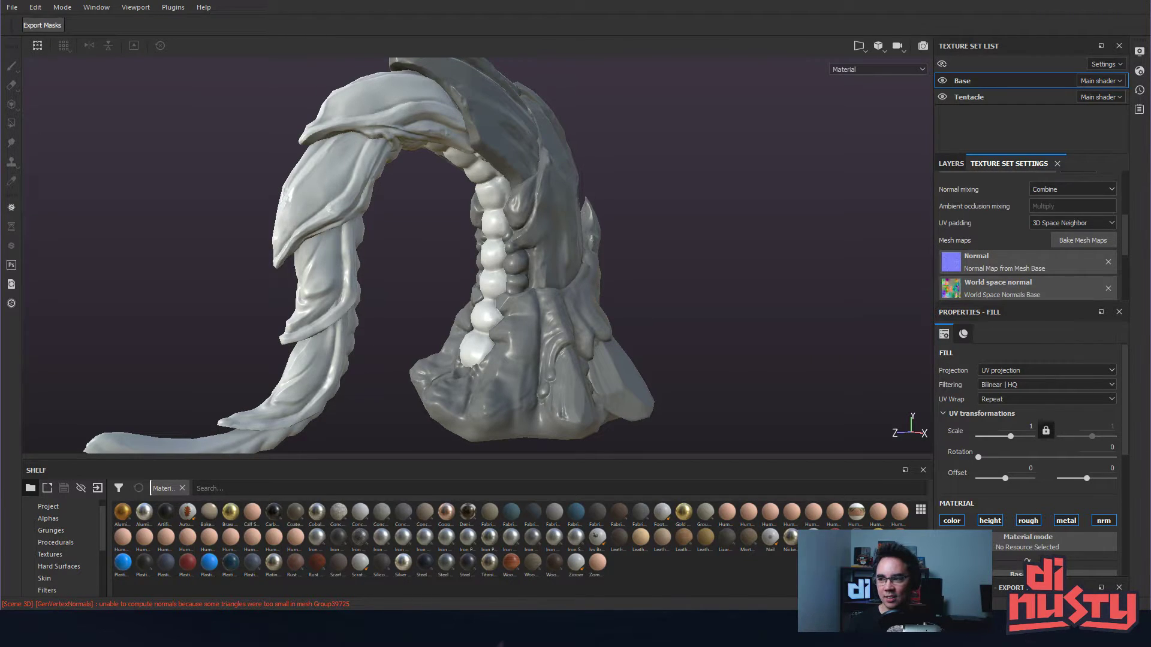
pyautogui.keyDown('alt'); pyautogui.moveTo(718, 316); pyautogui.dragTo(663, 266); pyautogui.keyUp('alt')
pyautogui.keyDown('alt'); pyautogui.moveTo(662, 265); pyautogui.dragTo(722, 266, button='right'); pyautogui.keyUp('alt')
pyautogui.keyDown('alt'); pyautogui.moveTo(722, 266); pyautogui.dragTo(587, 292); pyautogui.keyUp('alt')
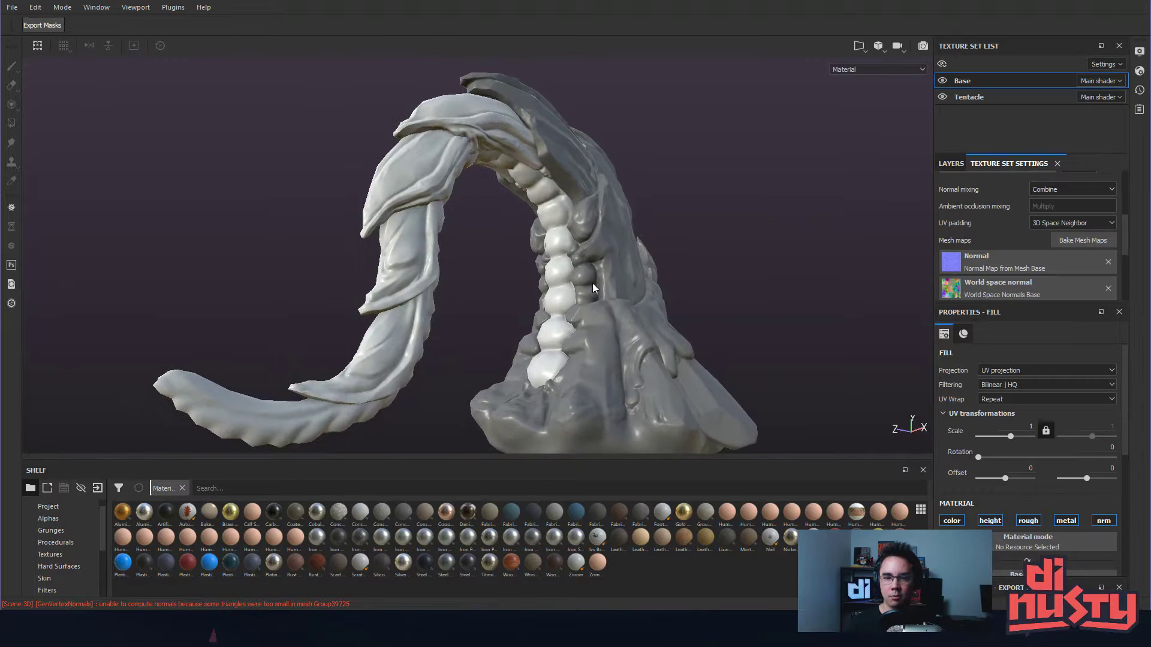
# - Change the base color of the Tentacle texture set's Flesh fill layer to purple
pyautogui.click(970, 96)
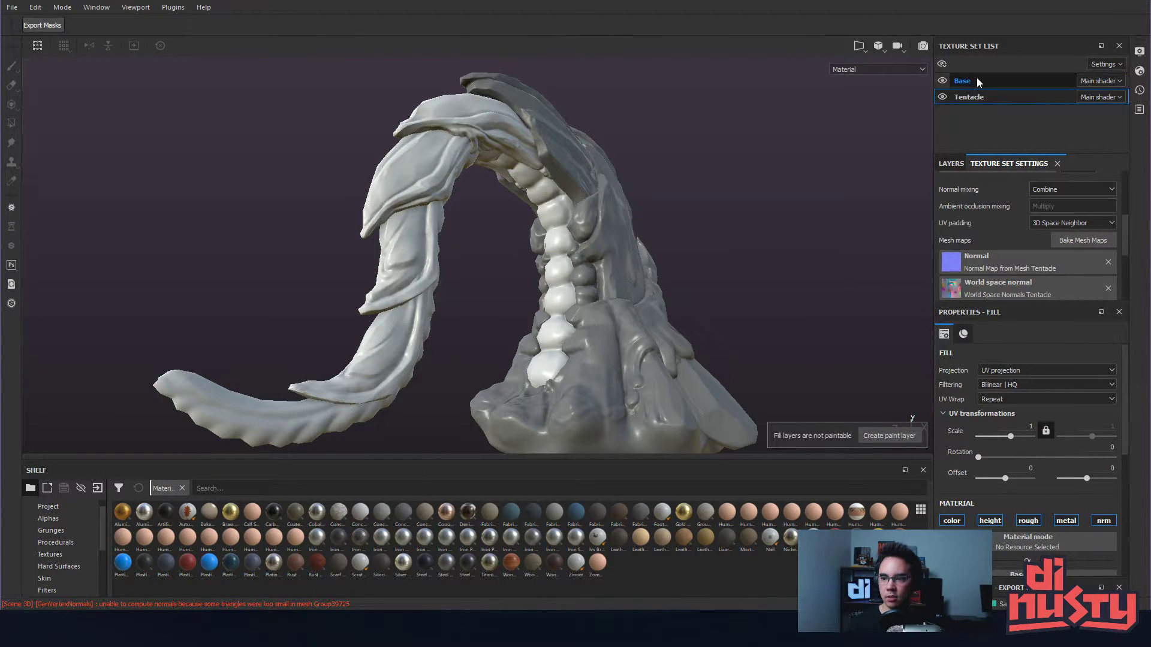
pyautogui.click(945, 166)
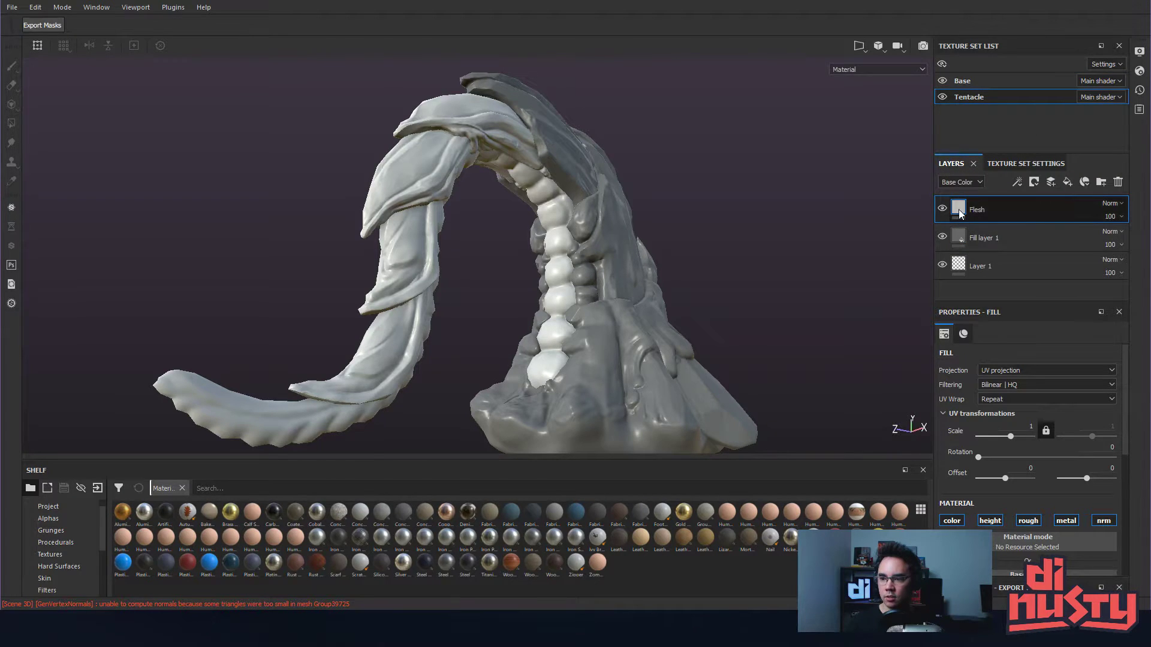
pyautogui.scroll(-5, 953, 432)
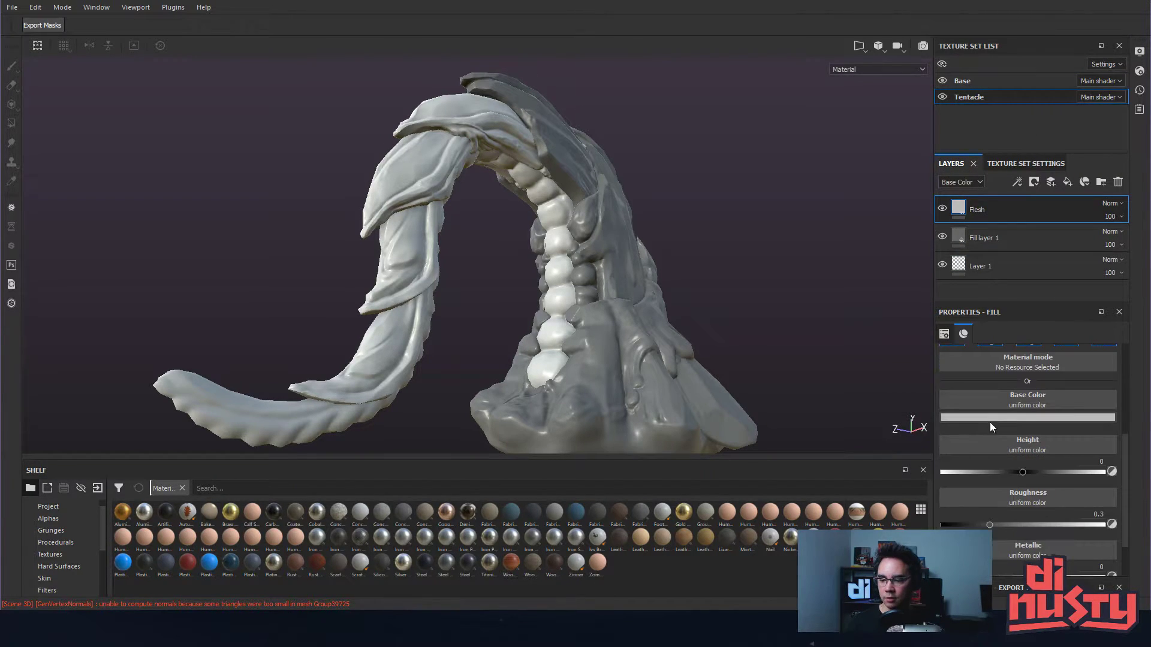
pyautogui.click(984, 418)
pyautogui.click(1093, 467)
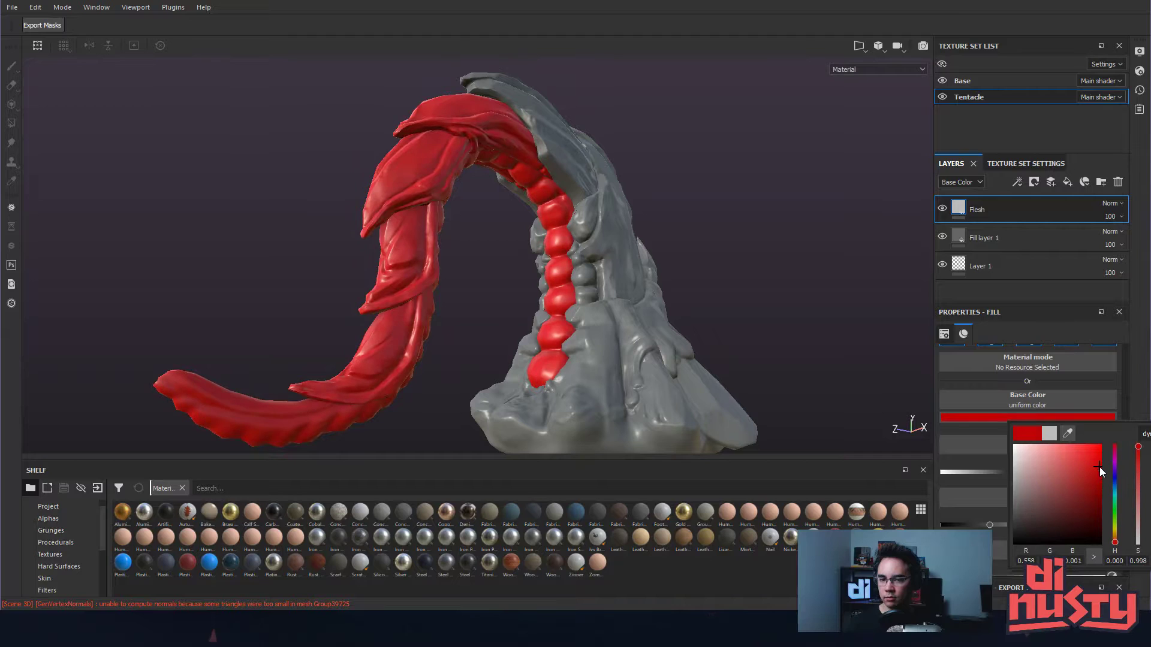
pyautogui.moveTo(1117, 495); pyautogui.dragTo(1074, 459)
pyautogui.click(792, 249)
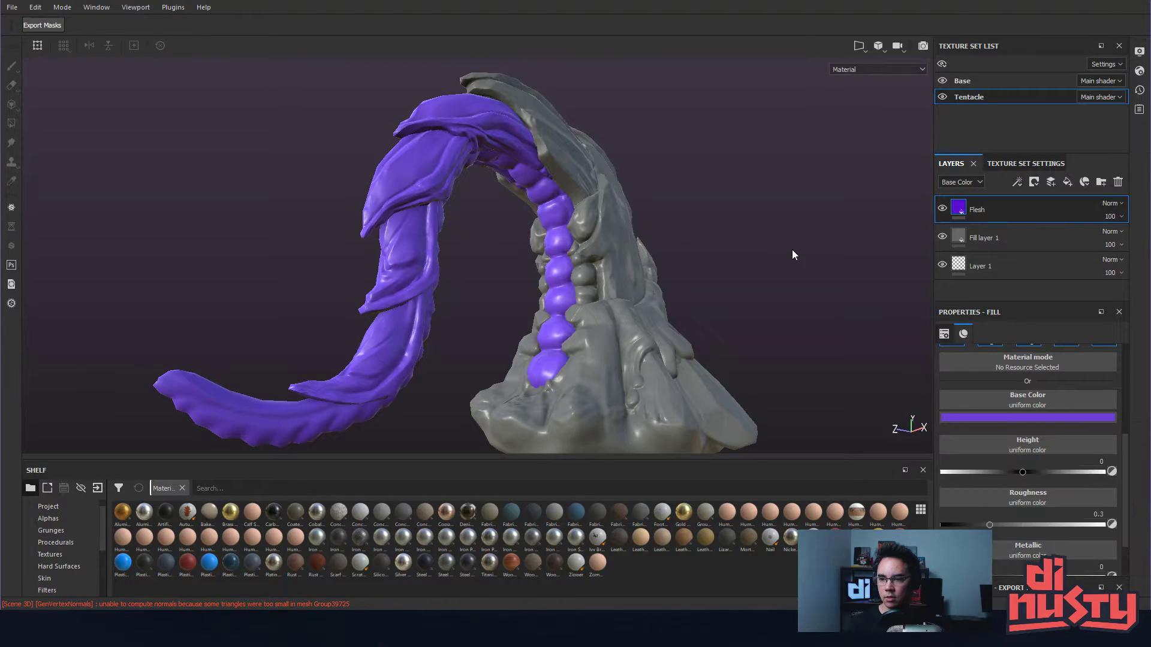
# - Mask the Flesh layer with a color selection that picks the green area of the ID map
pyautogui.rightClick(1016, 207)
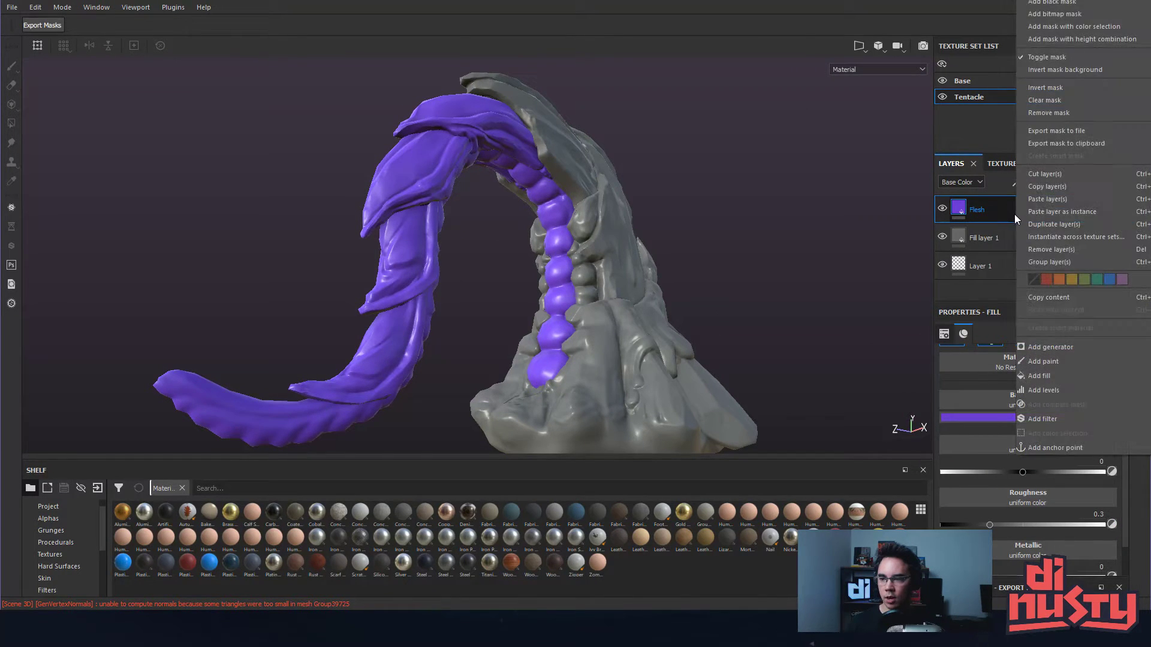
pyautogui.click(1056, 27)
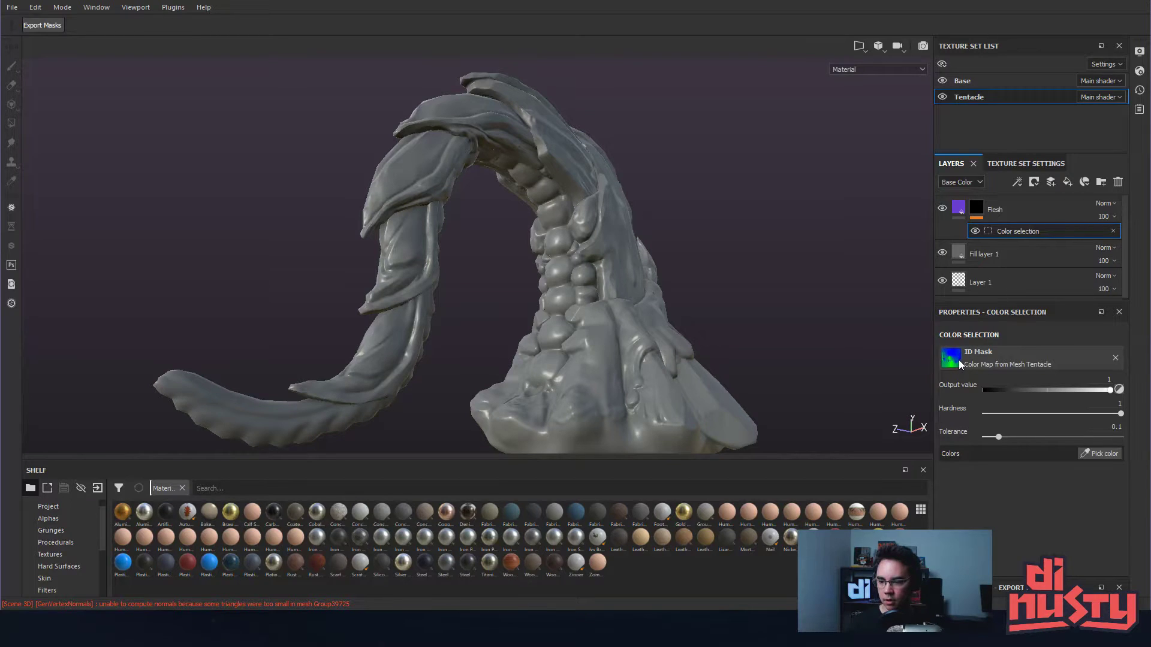
pyautogui.click(1090, 454)
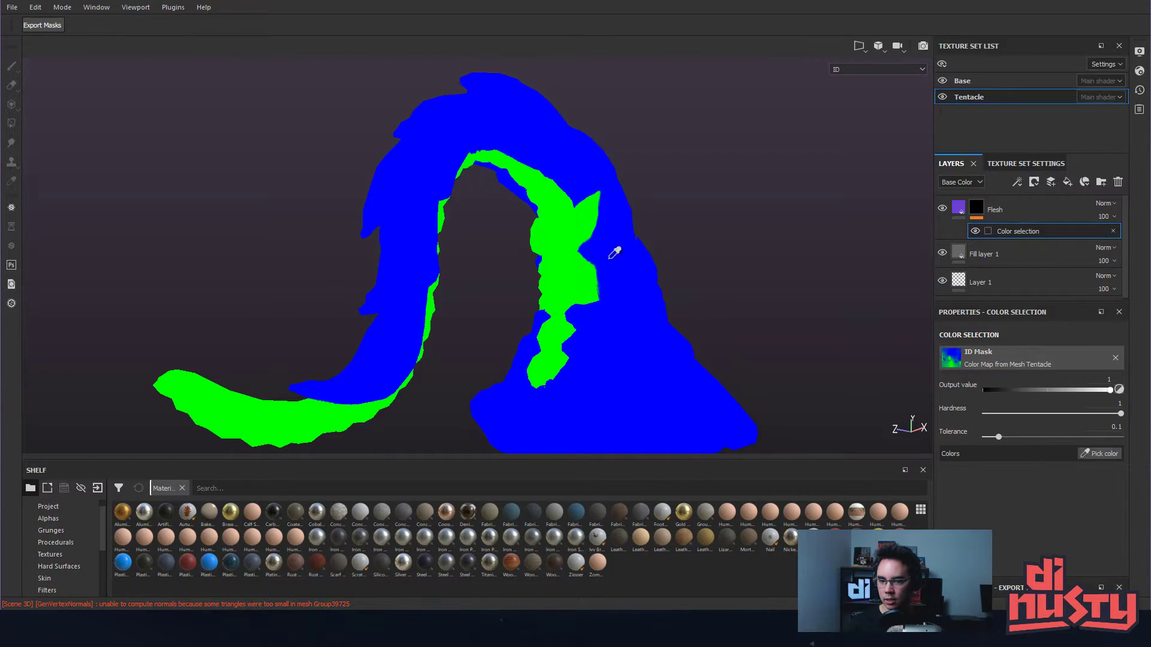
pyautogui.click(566, 239)
pyautogui.keyDown('alt'); pyautogui.moveTo(720, 279); pyautogui.dragTo(680, 302); pyautogui.keyUp('alt')
pyautogui.keyDown('alt'); pyautogui.moveTo(679, 302); pyautogui.dragTo(653, 318, button='right'); pyautogui.keyUp('alt')
pyautogui.keyDown('alt'); pyautogui.moveTo(653, 318); pyautogui.dragTo(591, 299); pyautogui.keyUp('alt')
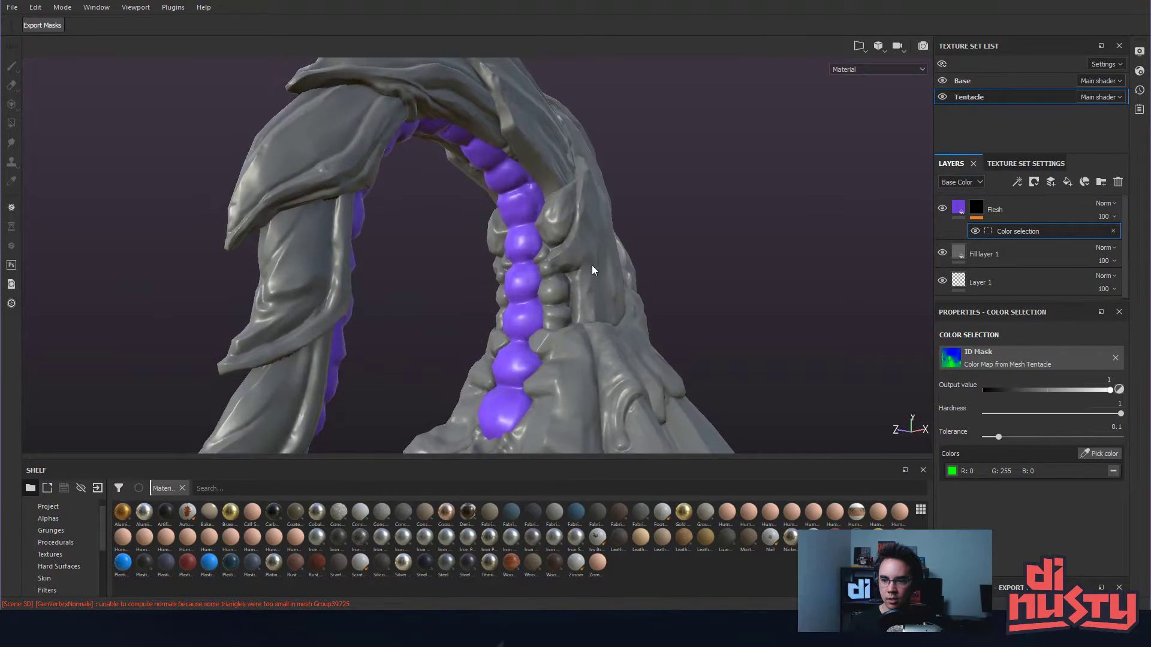
pyautogui.keyDown('alt'); pyautogui.moveTo(590, 300); pyautogui.dragTo(635, 293, button='middle'); pyautogui.keyUp('alt')
# - Switch to the Base texture set's Flesh mask and examine how the purple flesh lines up across base and tentacle
pyautogui.click(967, 207)
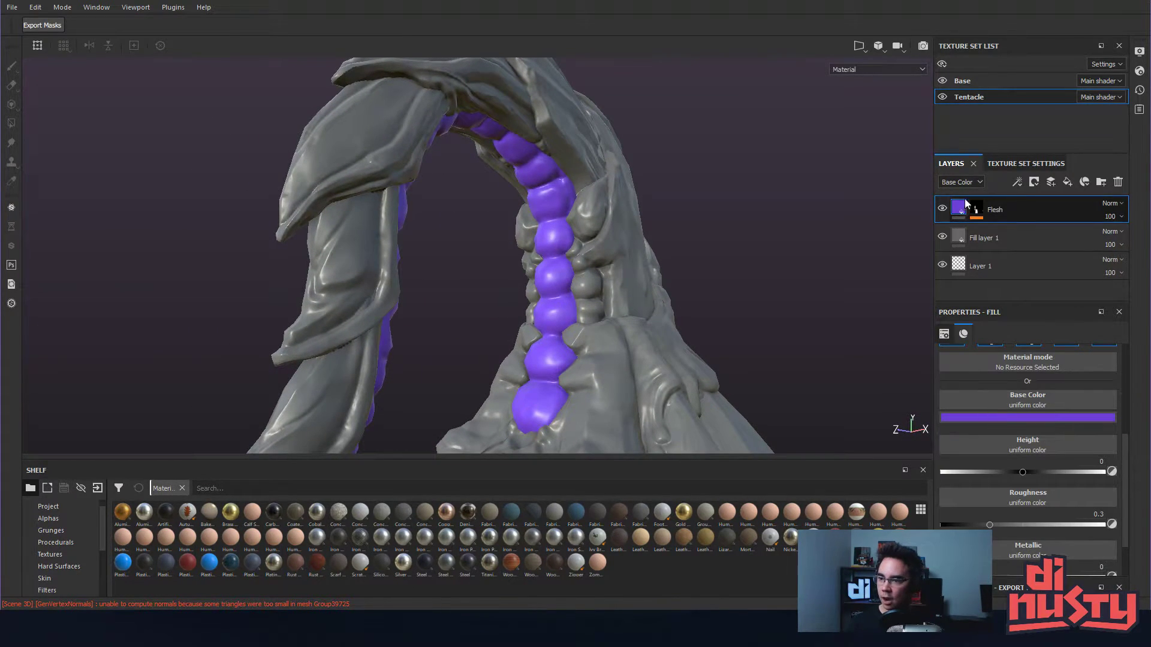
pyautogui.click(986, 74)
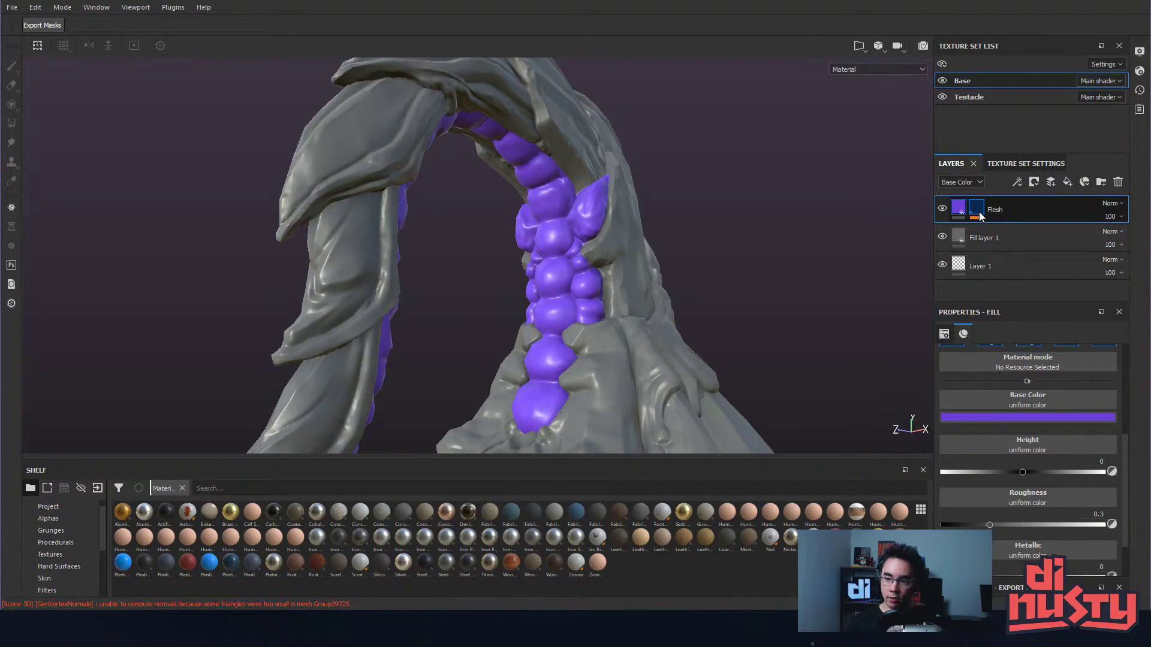
pyautogui.keyDown('alt'); pyautogui.moveTo(779, 222); pyautogui.dragTo(746, 226); pyautogui.keyUp('alt')
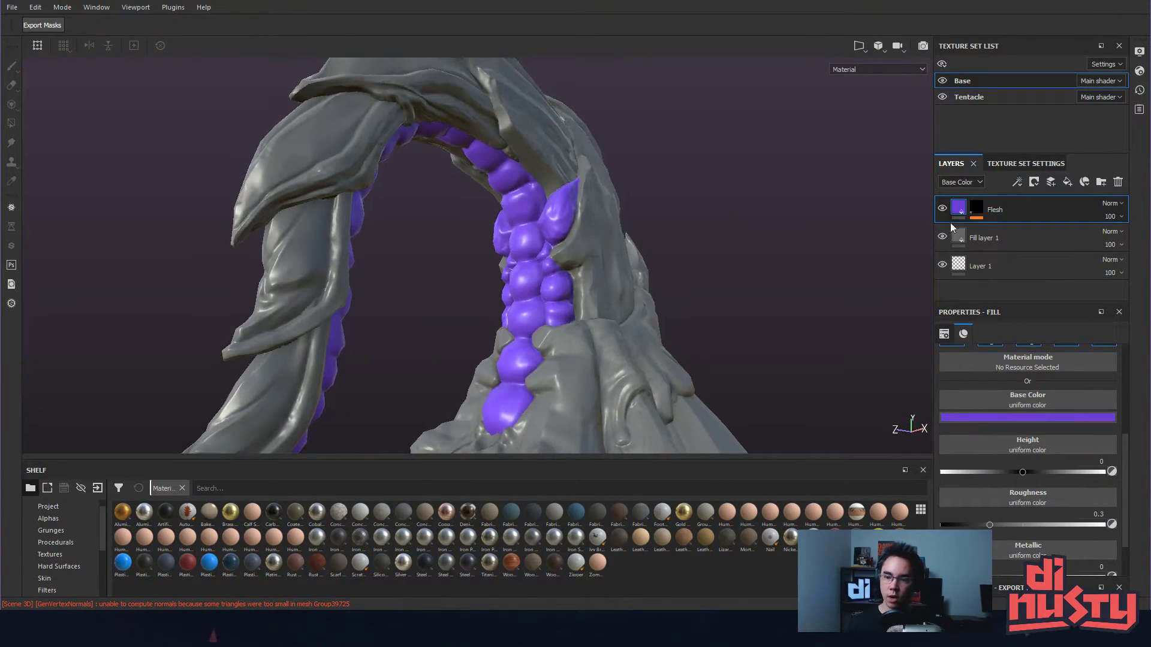
pyautogui.click(978, 212)
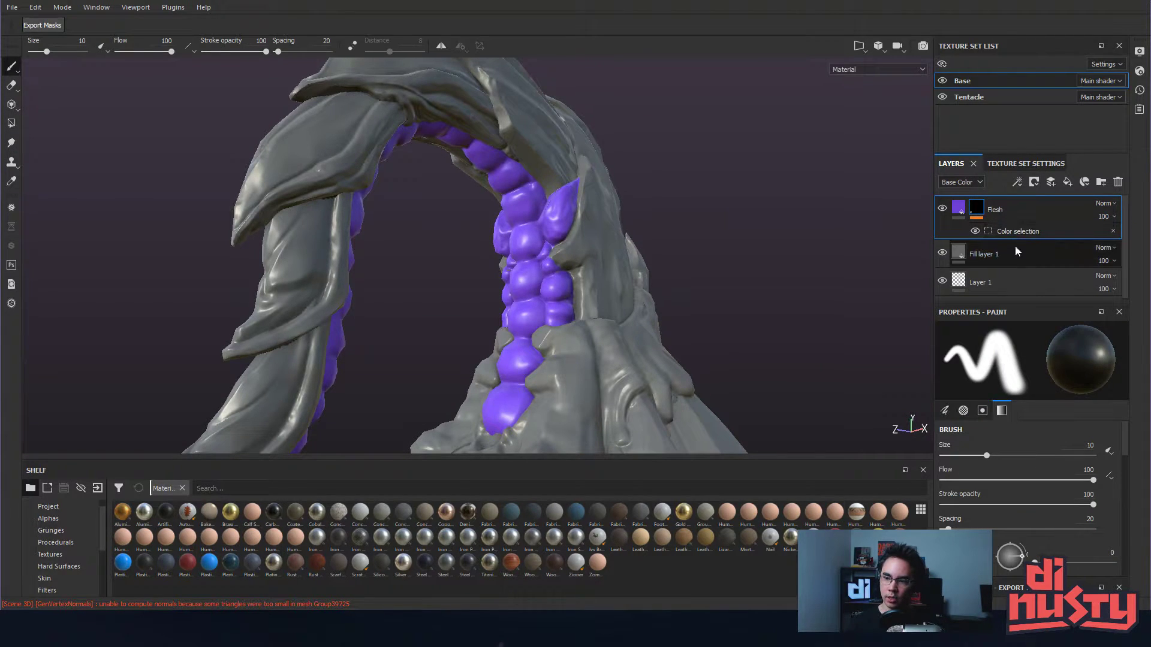
pyautogui.keyDown('alt'); pyautogui.moveTo(682, 198); pyautogui.dragTo(668, 181, button='middle'); pyautogui.keyUp('alt')
pyautogui.keyDown('alt'); pyautogui.moveTo(668, 180); pyautogui.dragTo(699, 234, button='right'); pyautogui.keyUp('alt')
pyautogui.keyDown('alt'); pyautogui.moveTo(698, 234); pyautogui.dragTo(681, 193); pyautogui.keyUp('alt')
pyautogui.moveTo(681, 193)
pyautogui.keyDown('alt'); pyautogui.mouseDown(button='middle')
pyautogui.moveTo(694, 182)
pyautogui.moveTo(695, 196)
pyautogui.mouseUp(button='middle'); pyautogui.keyUp('alt')
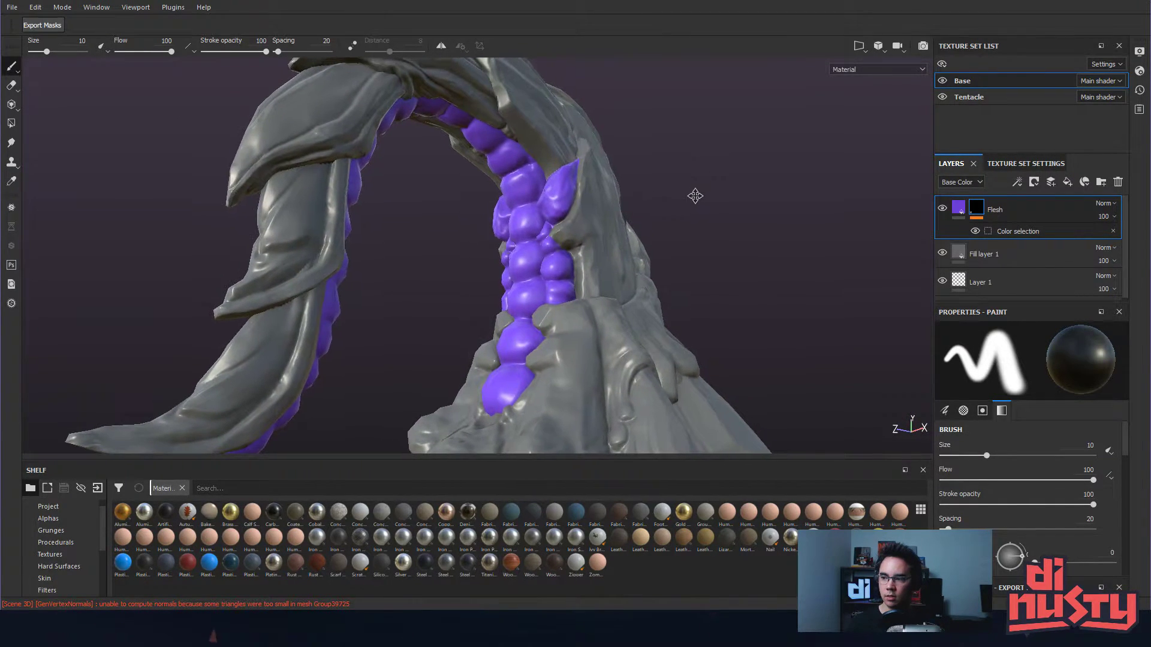
pyautogui.moveTo(695, 196)
pyautogui.keyDown('alt'); pyautogui.mouseDown()
pyautogui.moveTo(655, 231)
pyautogui.moveTo(678, 198)
pyautogui.mouseUp(); pyautogui.keyUp('alt')
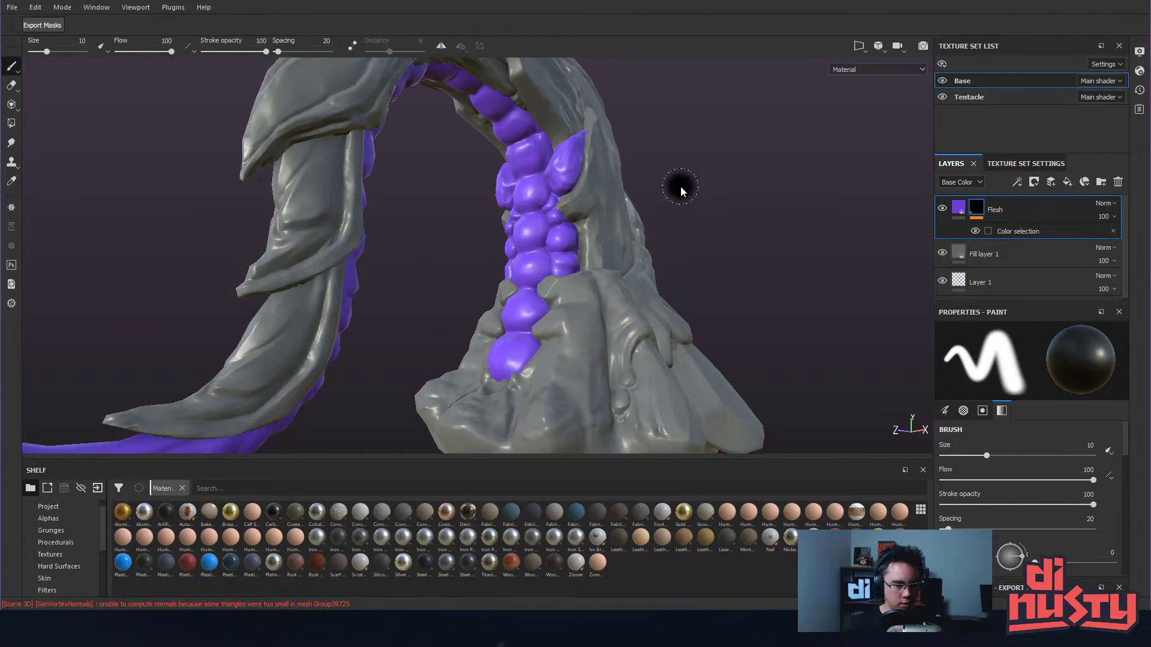
# - Display the curvature mesh map and examine it on the tentacle and the underside of the base
pyautogui.press('b')
pyautogui.press('b')
pyautogui.keyDown('alt'); pyautogui.moveTo(681, 186); pyautogui.dragTo(708, 258); pyautogui.keyUp('alt')
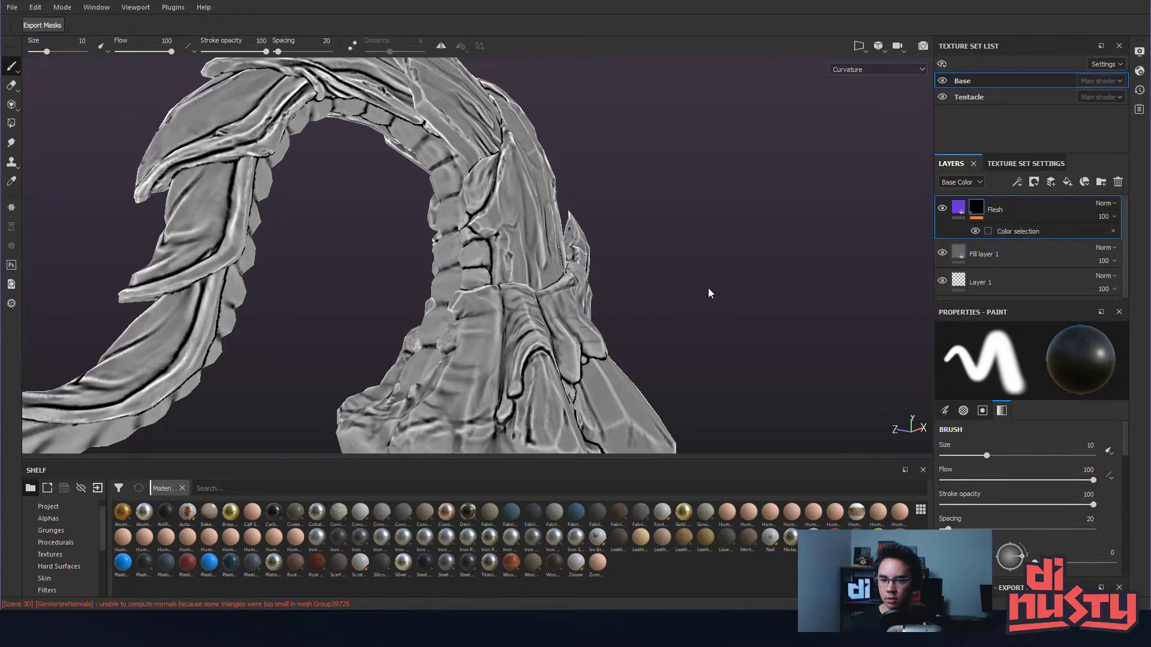
pyautogui.keyDown('alt'); pyautogui.moveTo(698, 286); pyautogui.dragTo(677, 219, button='middle'); pyautogui.keyUp('alt')
pyautogui.keyDown('alt'); pyautogui.moveTo(677, 218); pyautogui.dragTo(644, 272, button='right'); pyautogui.keyUp('alt')
pyautogui.keyDown('alt'); pyautogui.moveTo(644, 273); pyautogui.dragTo(578, 197); pyautogui.keyUp('alt')
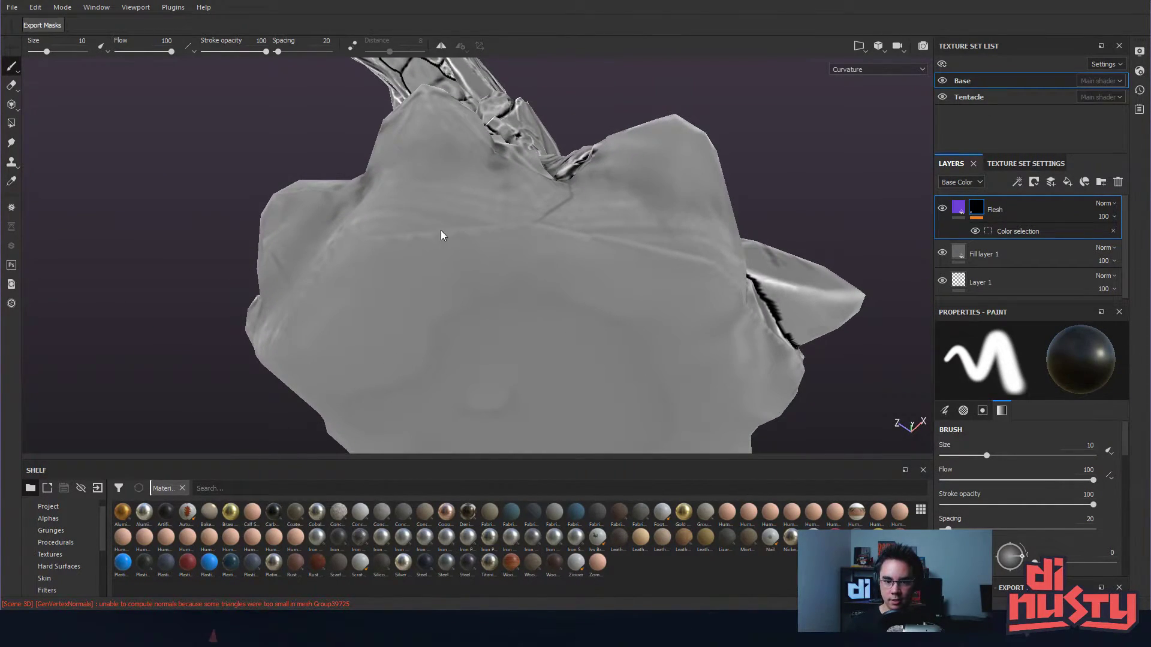
pyautogui.keyDown('alt'); pyautogui.moveTo(685, 244); pyautogui.dragTo(707, 314); pyautogui.keyUp('alt')
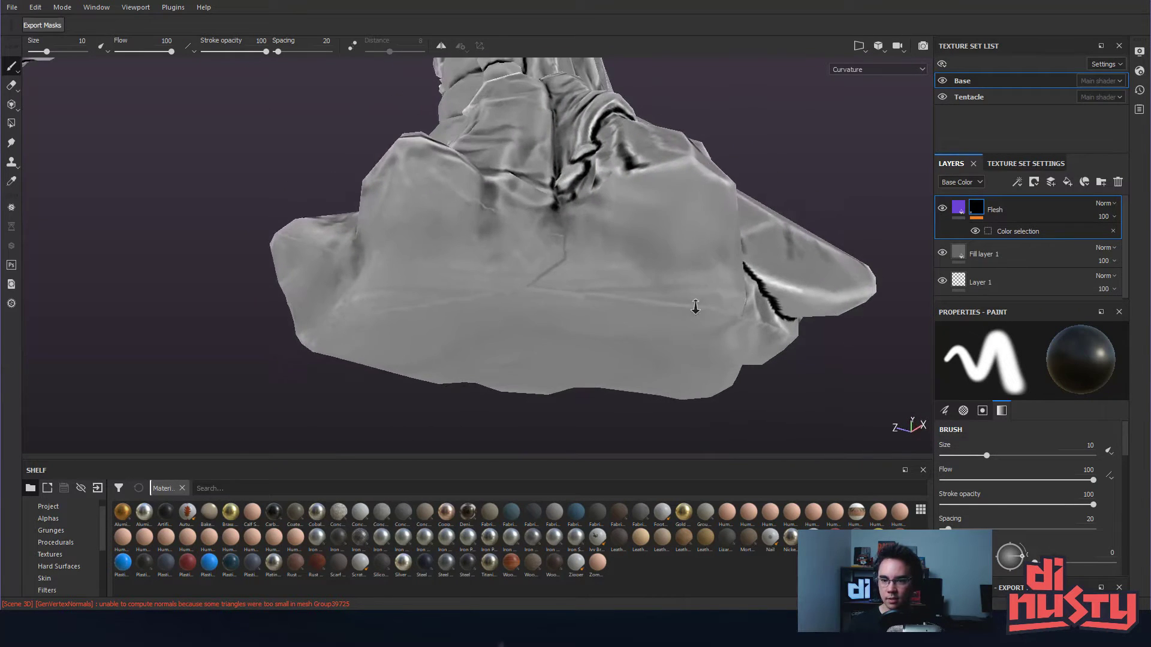
pyautogui.keyDown('alt'); pyautogui.moveTo(708, 314); pyautogui.dragTo(523, 199, button='right'); pyautogui.keyUp('alt')
pyautogui.keyDown('alt'); pyautogui.moveTo(523, 199); pyautogui.dragTo(591, 147); pyautogui.keyUp('alt')
pyautogui.keyDown('alt'); pyautogui.moveTo(591, 146); pyautogui.dragTo(618, 257, button='middle'); pyautogui.keyUp('alt')
pyautogui.keyDown('alt'); pyautogui.moveTo(619, 256); pyautogui.dragTo(689, 312); pyautogui.keyUp('alt')
# - Limit the Base bake to curvature only and remove Tentacle HPID2.OBJ from the high-definition meshes
pyautogui.click(1046, 165)
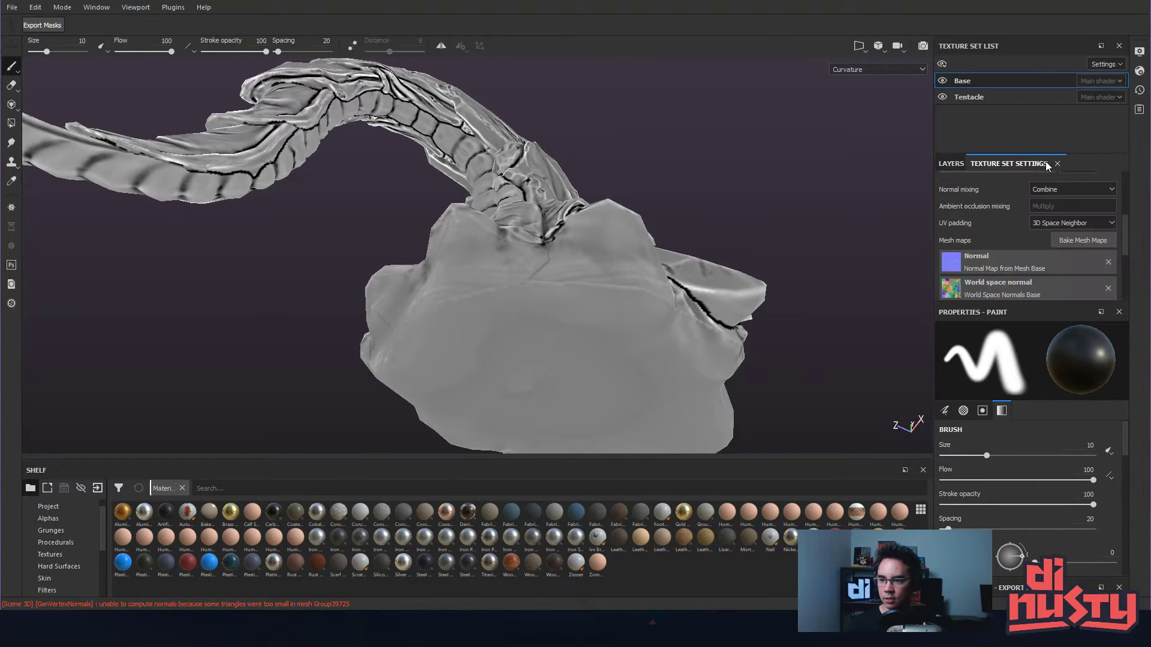
pyautogui.click(1077, 242)
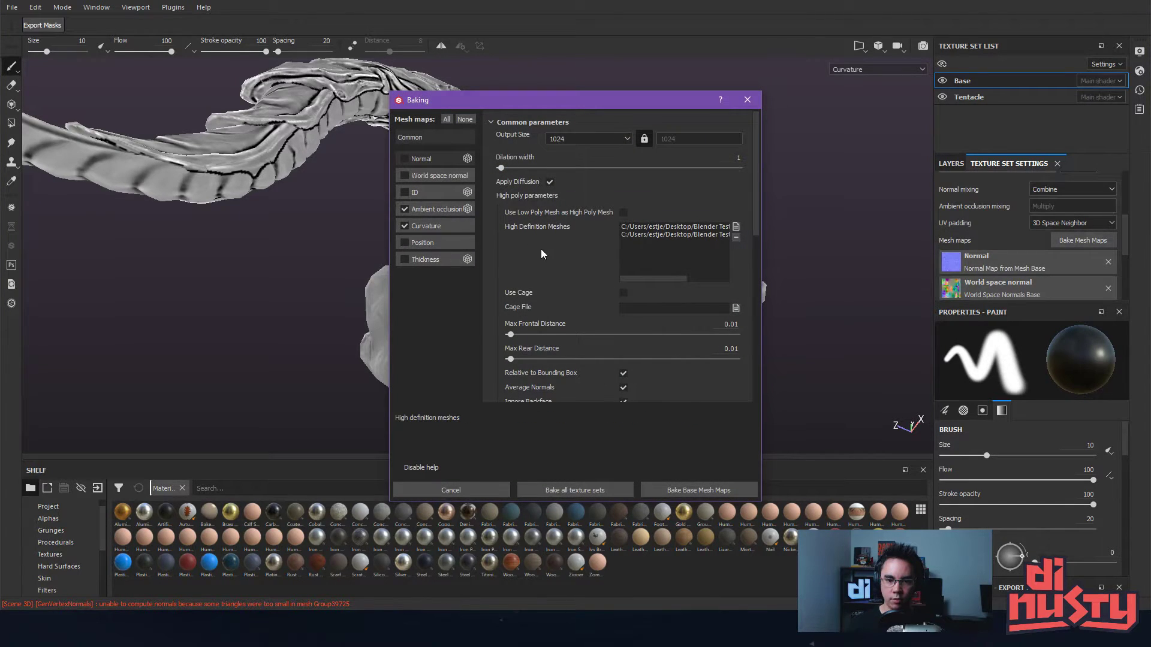
pyautogui.click(405, 209)
pyautogui.moveTo(666, 279); pyautogui.dragTo(713, 282)
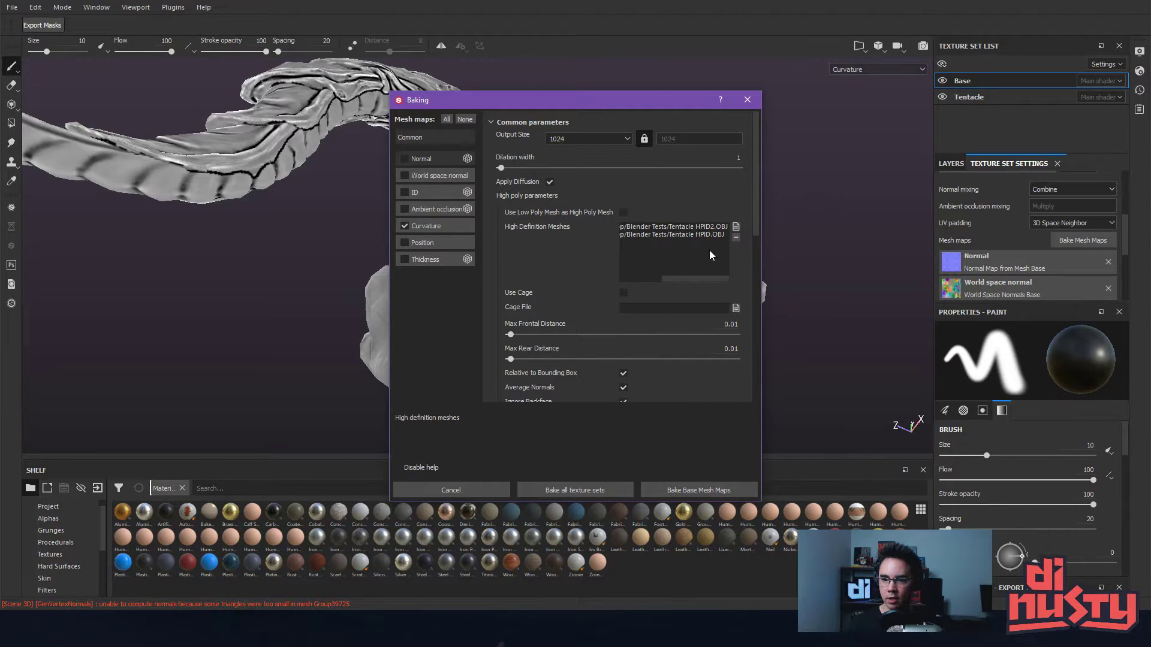
pyautogui.click(711, 236)
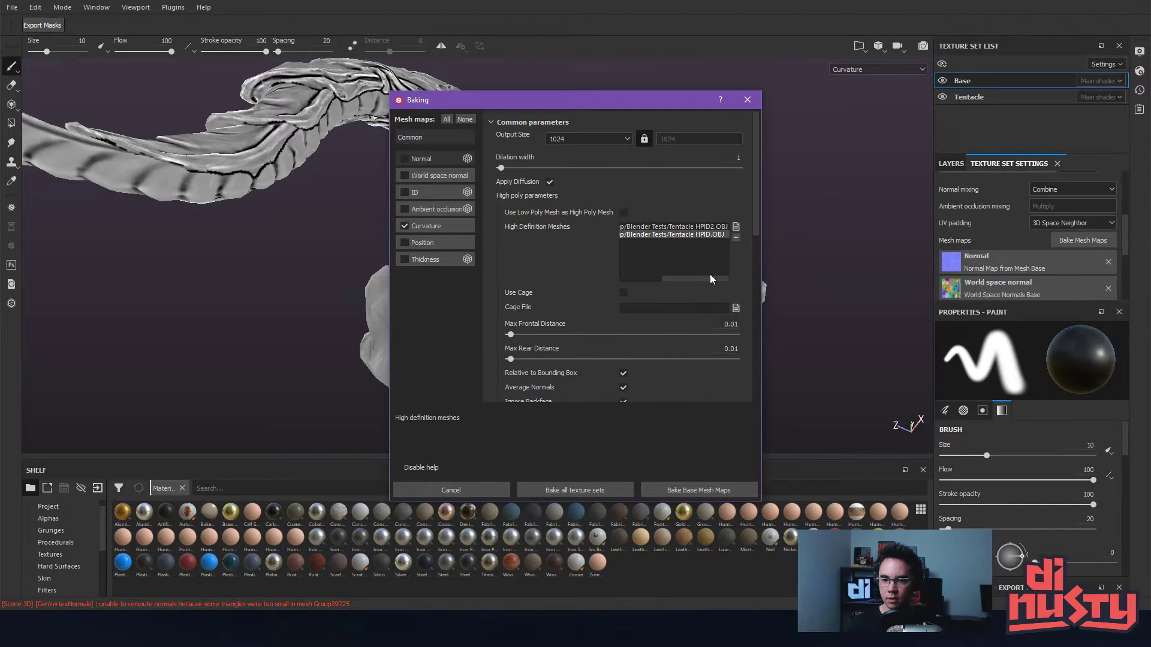
pyautogui.click(711, 228)
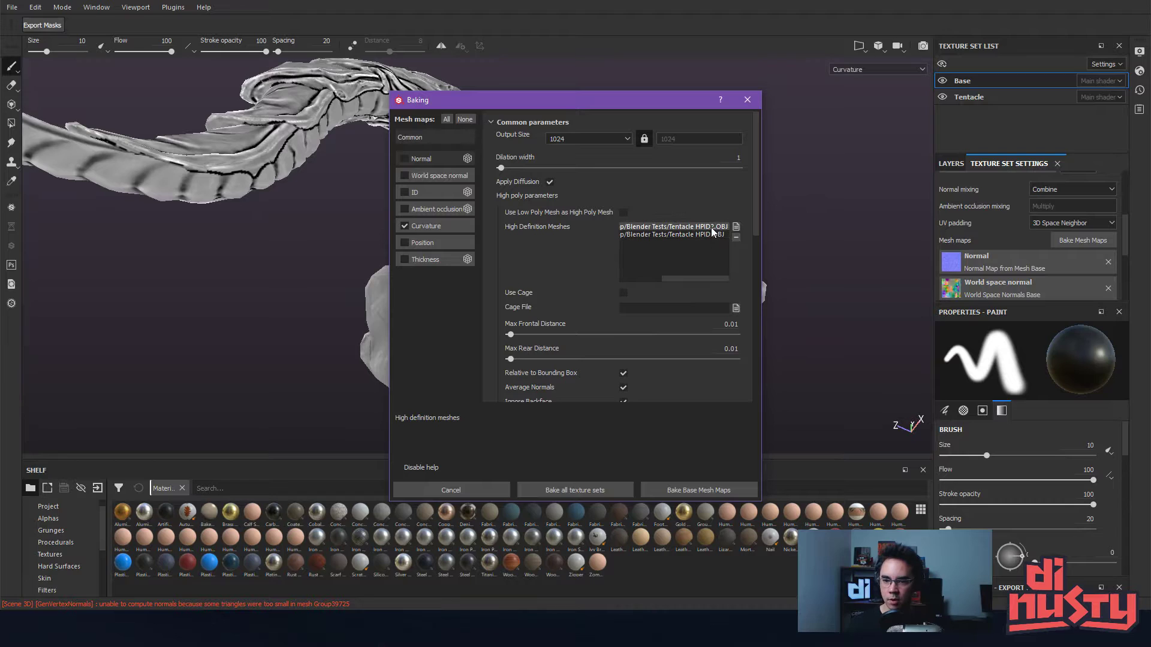
pyautogui.click(736, 237)
# - Disable seams in the curvature baker parameters and apply those parameters to all texture sets
pyautogui.scroll(-4, 543, 218)
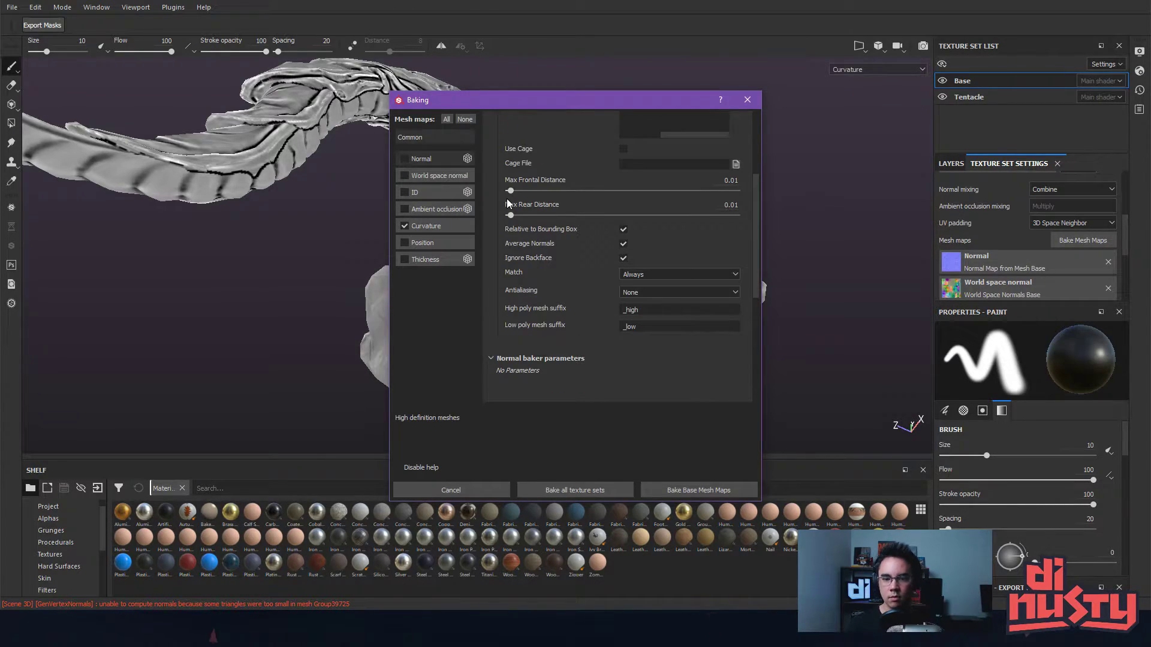
pyautogui.scroll(3, 506, 199)
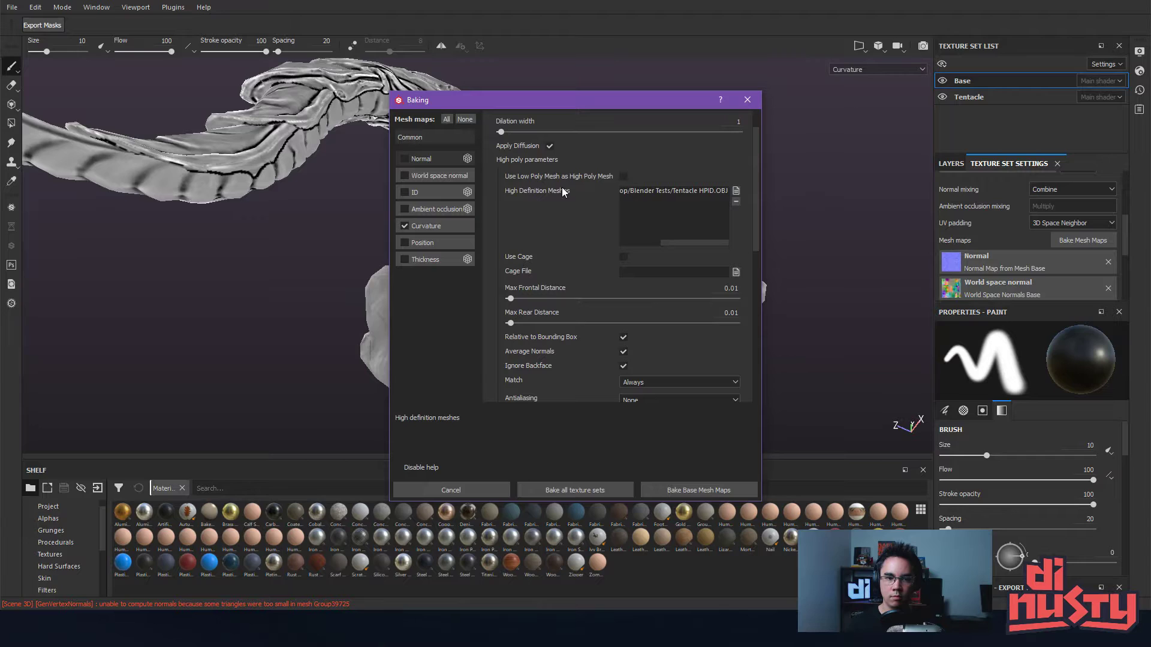
pyautogui.scroll(1, 576, 226)
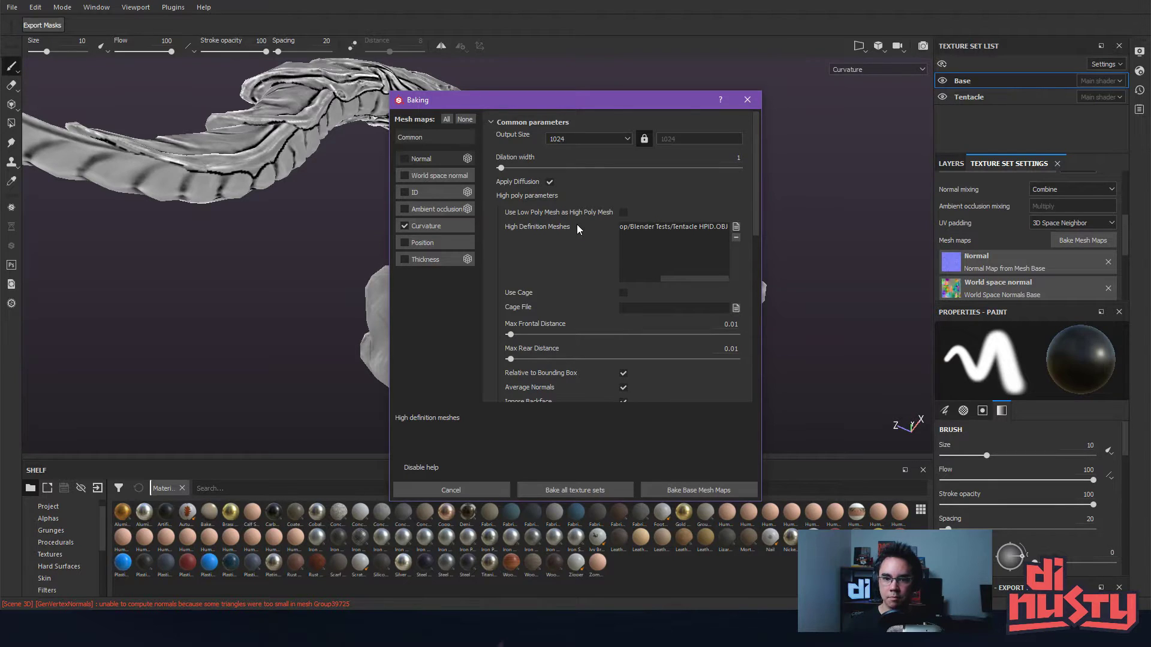
pyautogui.scroll(-3, 576, 224)
pyautogui.scroll(-2, 557, 346)
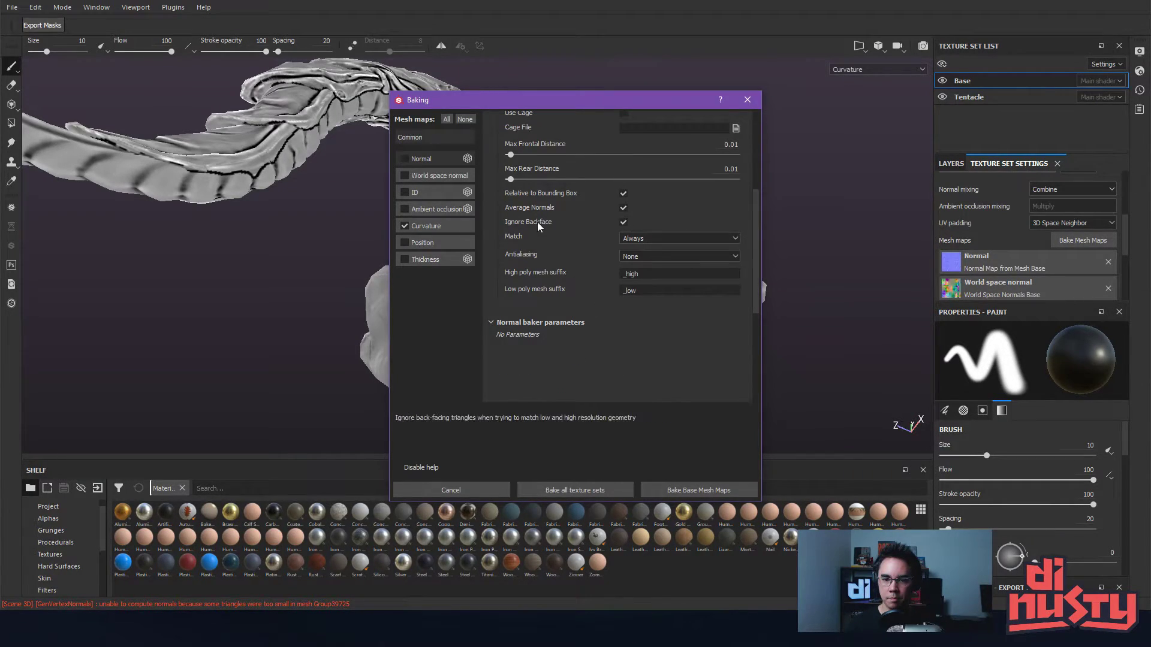
pyautogui.scroll(2, 548, 228)
pyautogui.scroll(2, 588, 322)
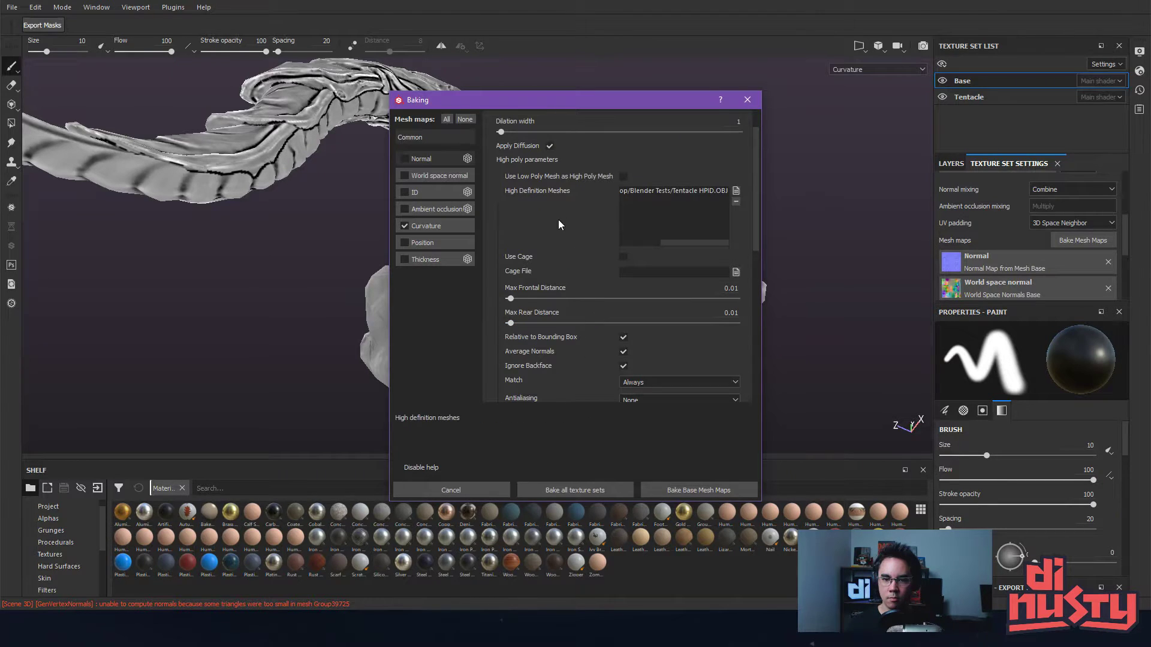
pyautogui.click(447, 228)
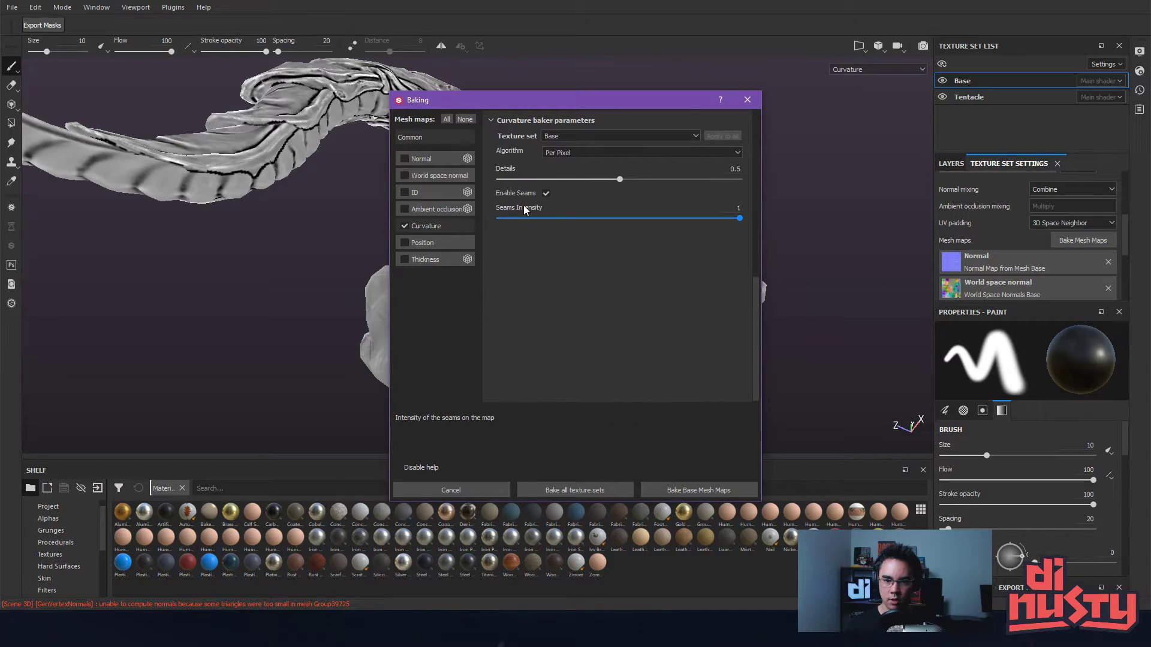
pyautogui.click(547, 194)
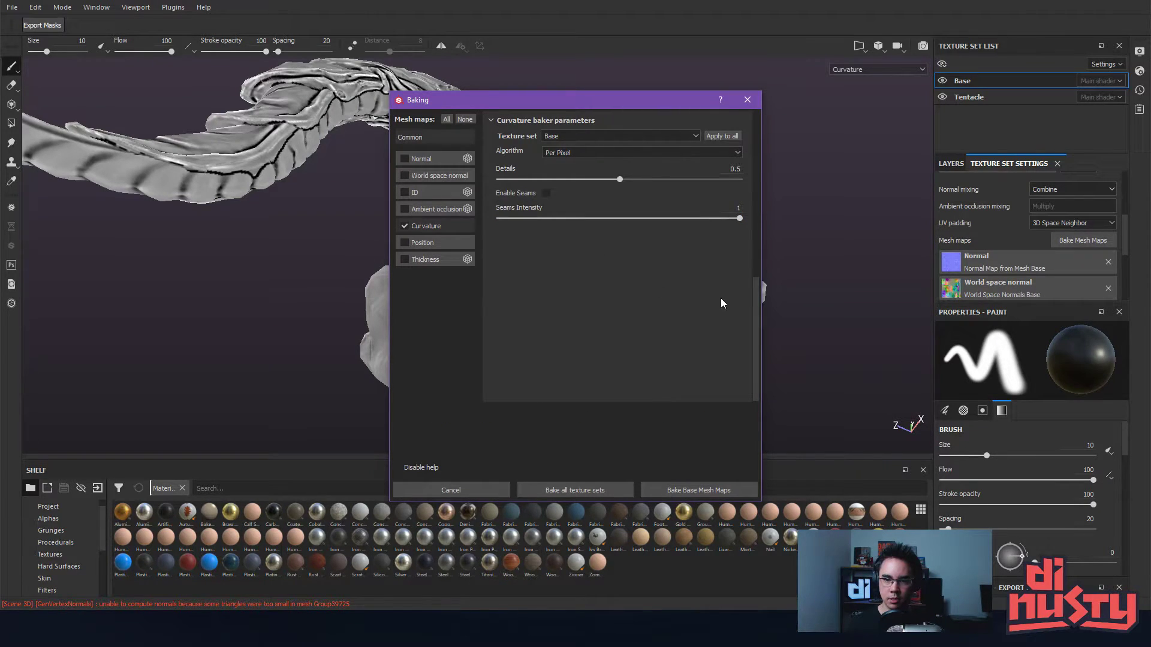
pyautogui.scroll(1, 703, 292)
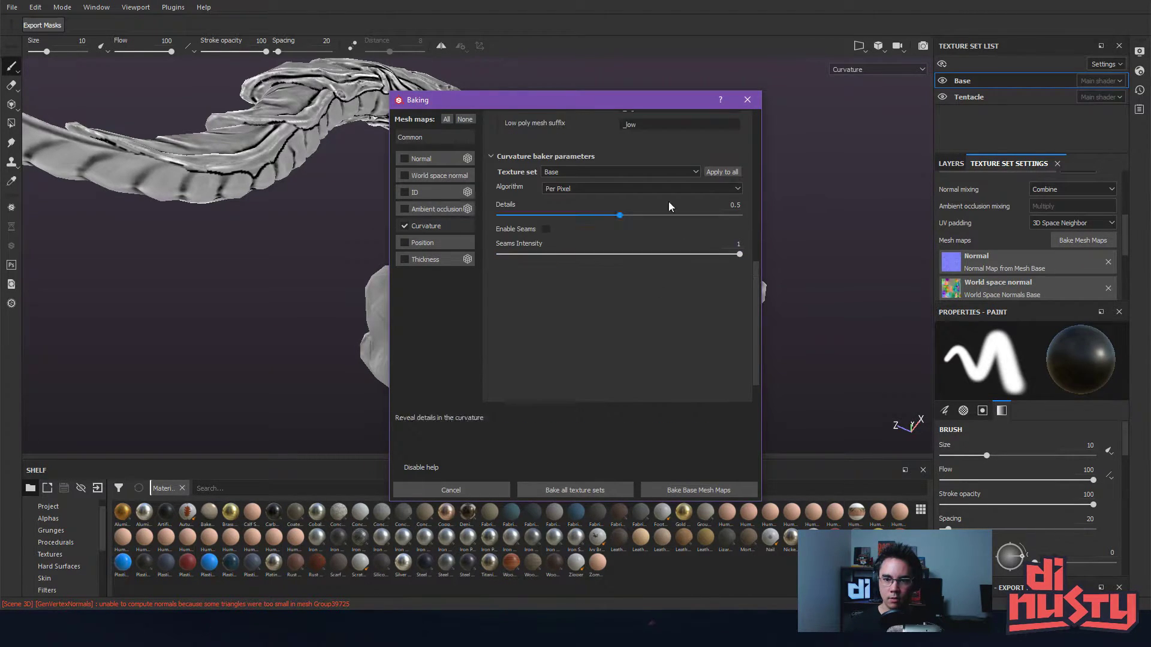
pyautogui.click(697, 171)
pyautogui.click(697, 172)
pyautogui.click(696, 171)
pyautogui.click(697, 171)
pyautogui.click(721, 174)
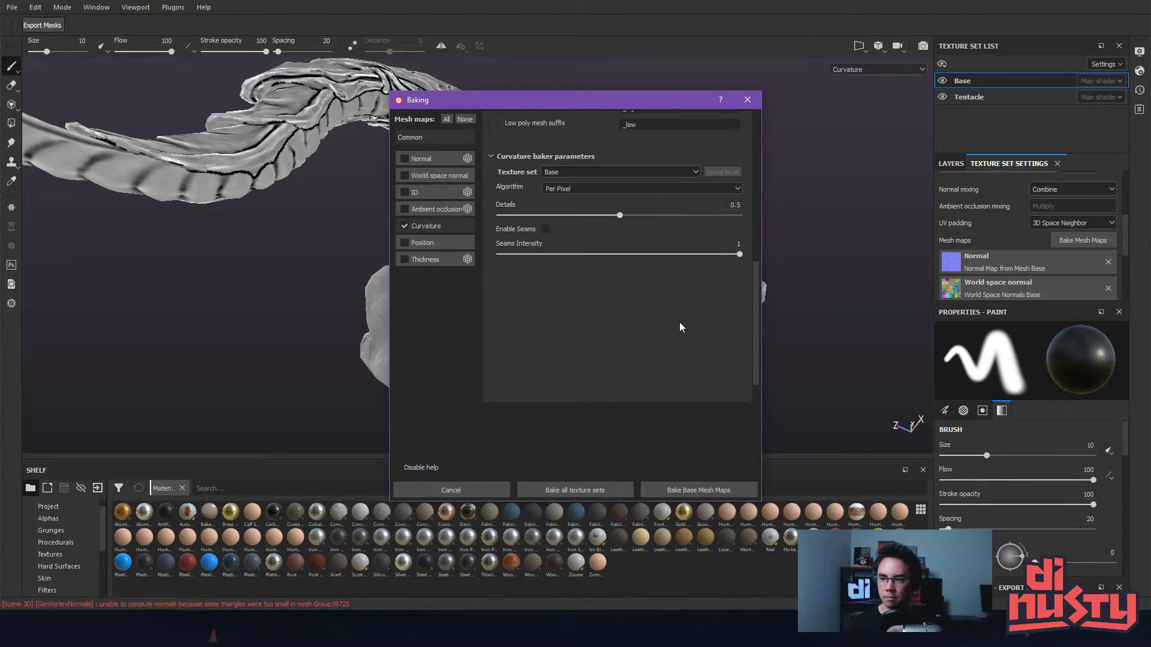
# - Move the baking dialog aside to check the model's curvature, and bake the Base curvature map
pyautogui.moveTo(575, 106); pyautogui.dragTo(859, 94)
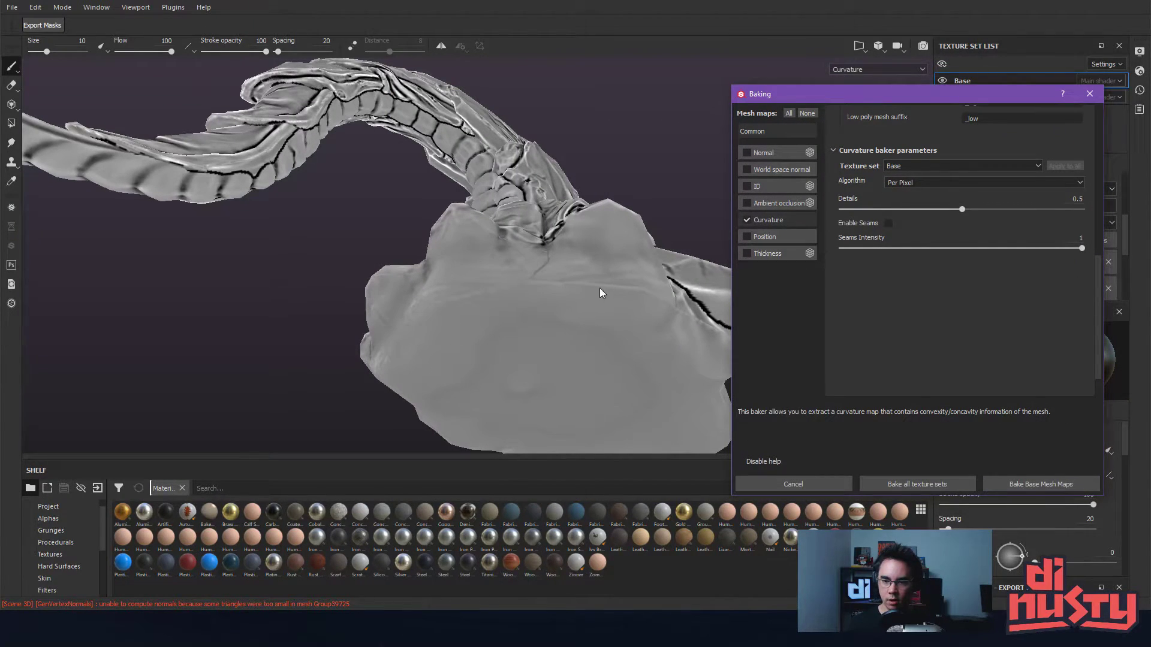
pyautogui.moveTo(844, 96); pyautogui.dragTo(710, 55)
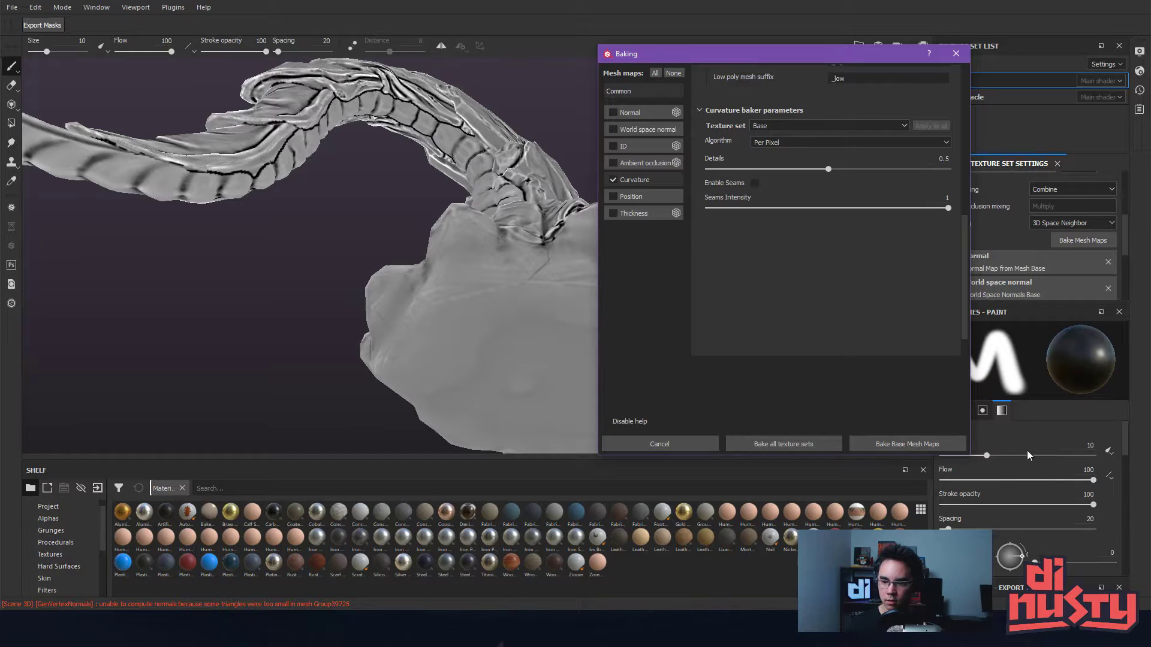
pyautogui.click(885, 444)
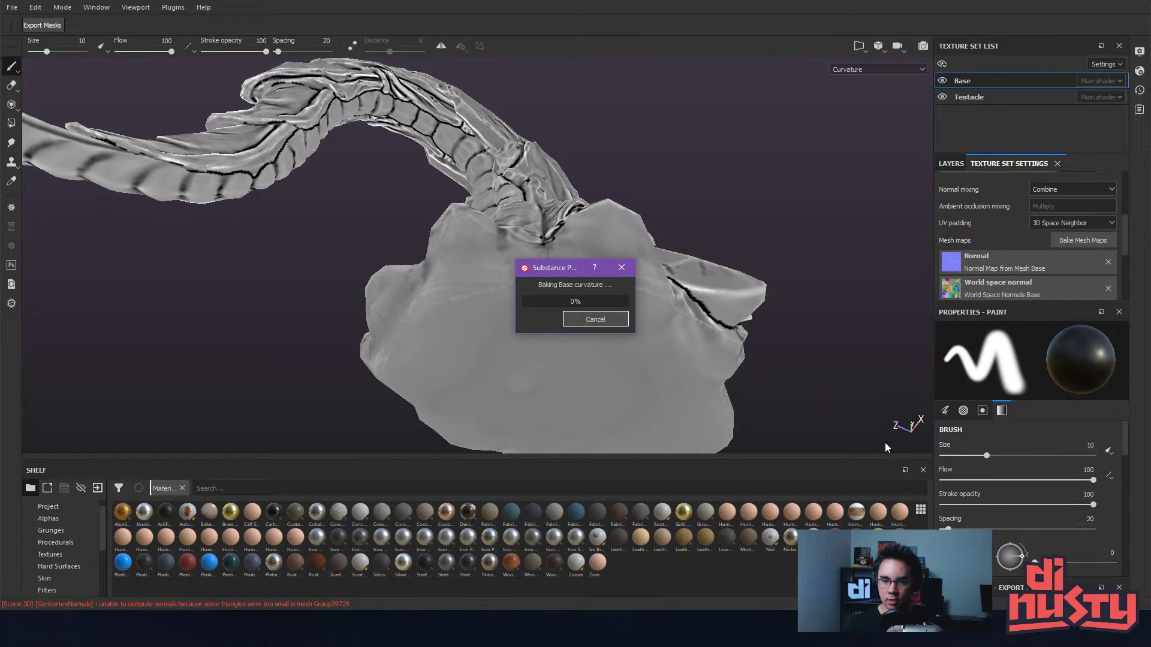
# - Replace Tentacle HPID.OBJ with Tentacle HPID2 as the Tentacle set's high-definition mesh and bake its curvature map
pyautogui.keyDown('alt'); pyautogui.moveTo(815, 354); pyautogui.dragTo(551, 300); pyautogui.keyUp('alt')
pyautogui.click(969, 96)
pyautogui.click(1081, 241)
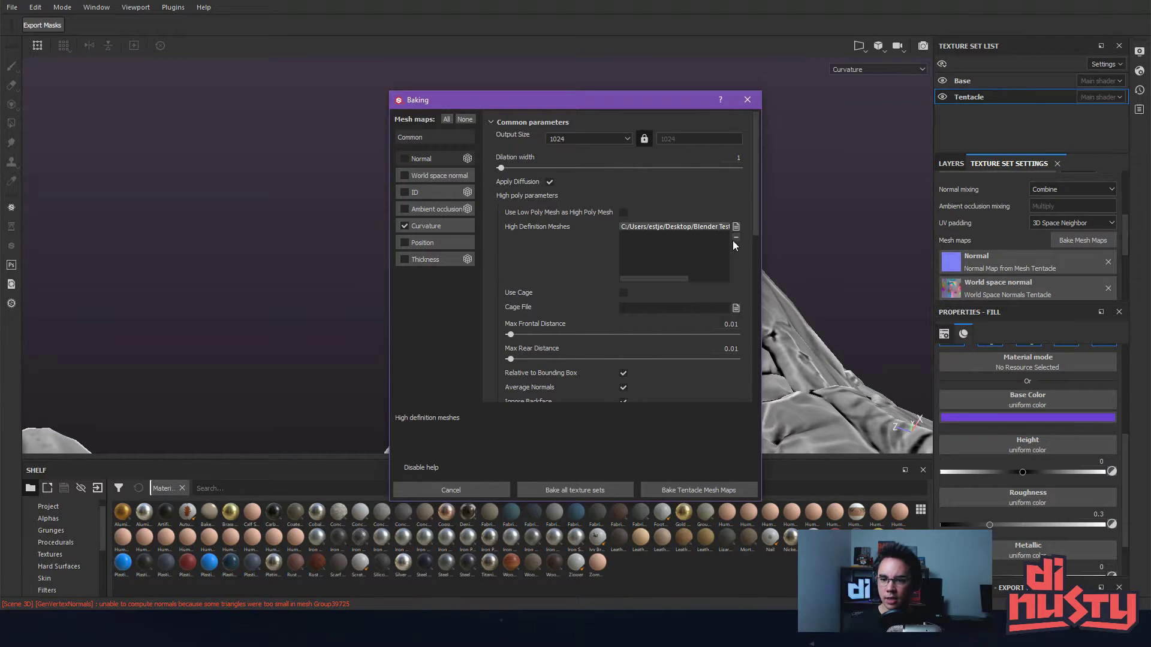
pyautogui.moveTo(672, 279); pyautogui.dragTo(731, 279)
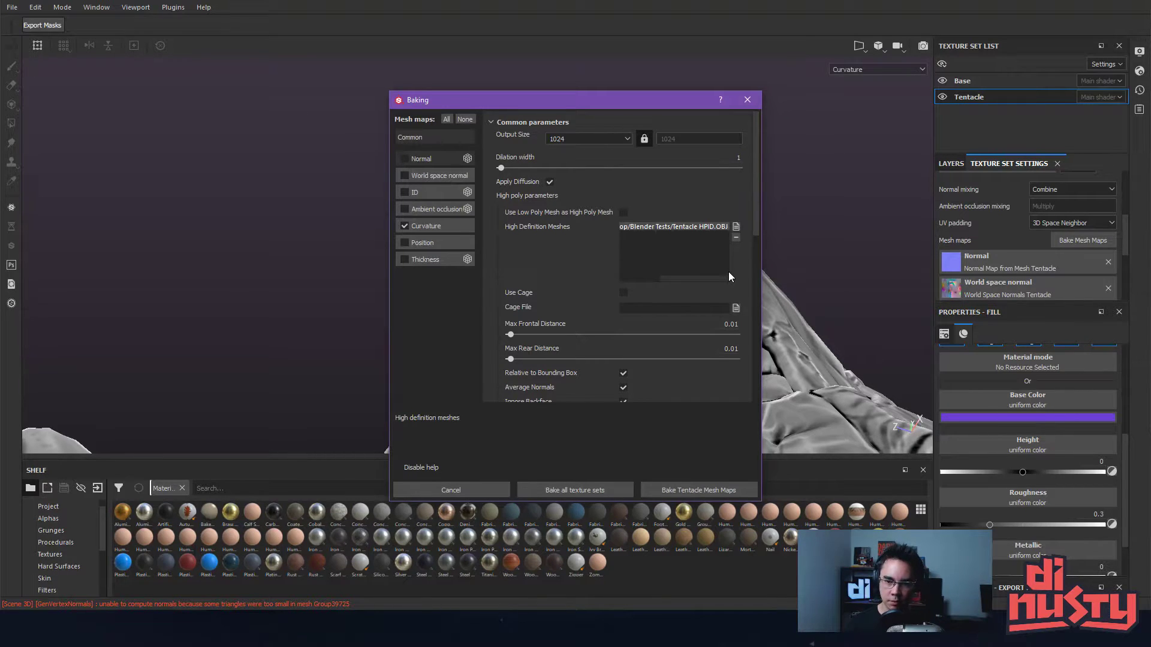
pyautogui.click(736, 241)
pyautogui.click(737, 227)
pyautogui.click(797, 282)
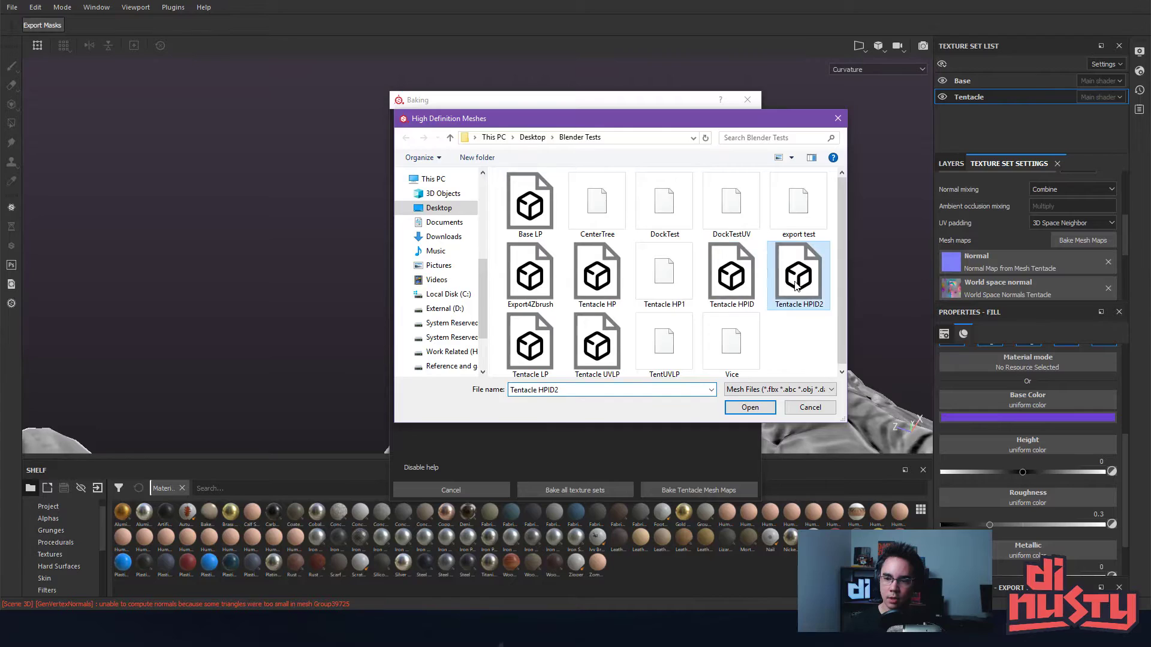
pyautogui.doubleClick(795, 285)
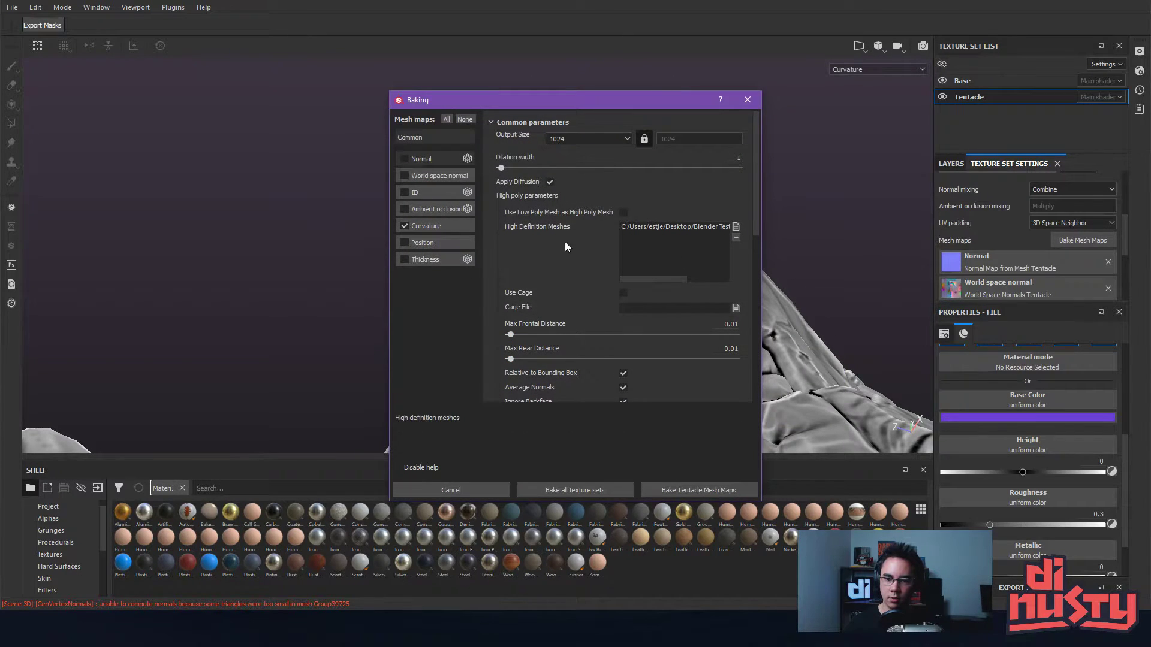
pyautogui.click(715, 487)
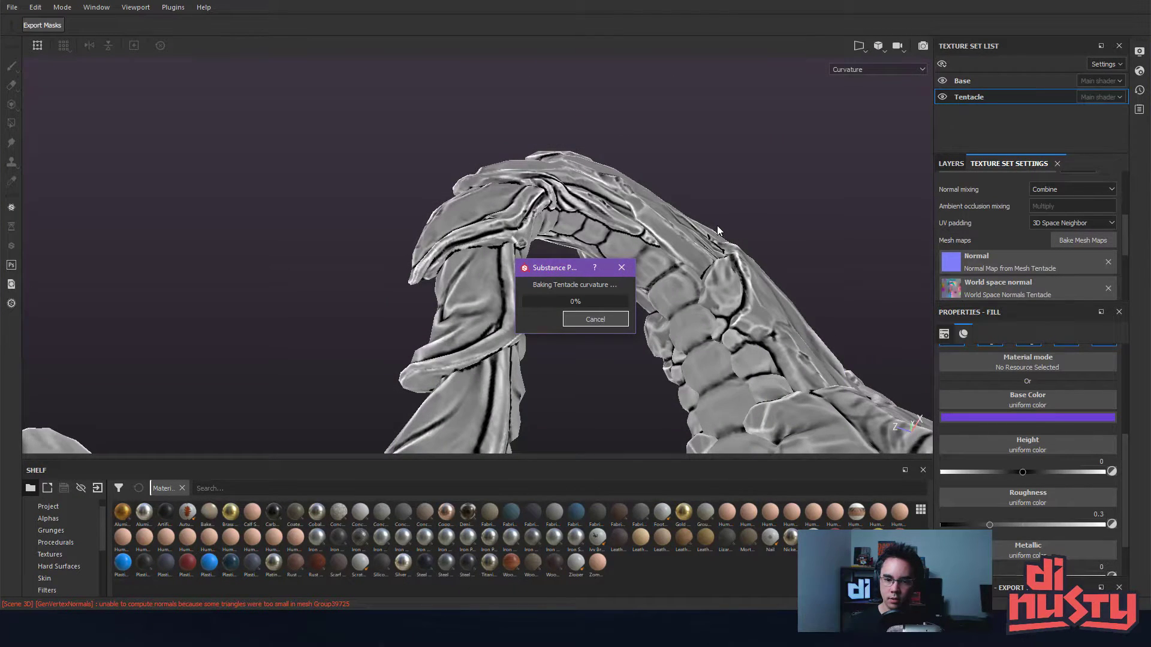
# - Examine the baked curvature map along the tentacle's plates, segments and base from several angles
pyautogui.keyDown('alt'); pyautogui.moveTo(561, 384); pyautogui.dragTo(602, 267); pyautogui.keyUp('alt')
pyautogui.moveTo(602, 267)
pyautogui.keyDown('alt'); pyautogui.mouseDown(button='right')
pyautogui.moveTo(606, 291)
pyautogui.moveTo(599, 252)
pyautogui.mouseUp(button='right'); pyautogui.keyUp('alt')
pyautogui.keyDown('alt'); pyautogui.moveTo(599, 252); pyautogui.dragTo(497, 234); pyautogui.keyUp('alt')
pyautogui.keyDown('alt'); pyautogui.moveTo(498, 234); pyautogui.dragTo(524, 267, button='middle'); pyautogui.keyUp('alt')
pyautogui.keyDown('alt'); pyautogui.moveTo(524, 267); pyautogui.dragTo(534, 284, button='right'); pyautogui.keyUp('alt')
pyautogui.keyDown('alt'); pyautogui.moveTo(533, 285); pyautogui.dragTo(602, 270); pyautogui.keyUp('alt')
pyautogui.keyDown('alt'); pyautogui.moveTo(603, 270); pyautogui.dragTo(606, 274, button='middle'); pyautogui.keyUp('alt')
pyautogui.moveTo(606, 275)
pyautogui.keyDown('alt'); pyautogui.mouseDown()
pyautogui.moveTo(570, 290)
pyautogui.moveTo(600, 285)
pyautogui.mouseUp(); pyautogui.keyUp('alt')
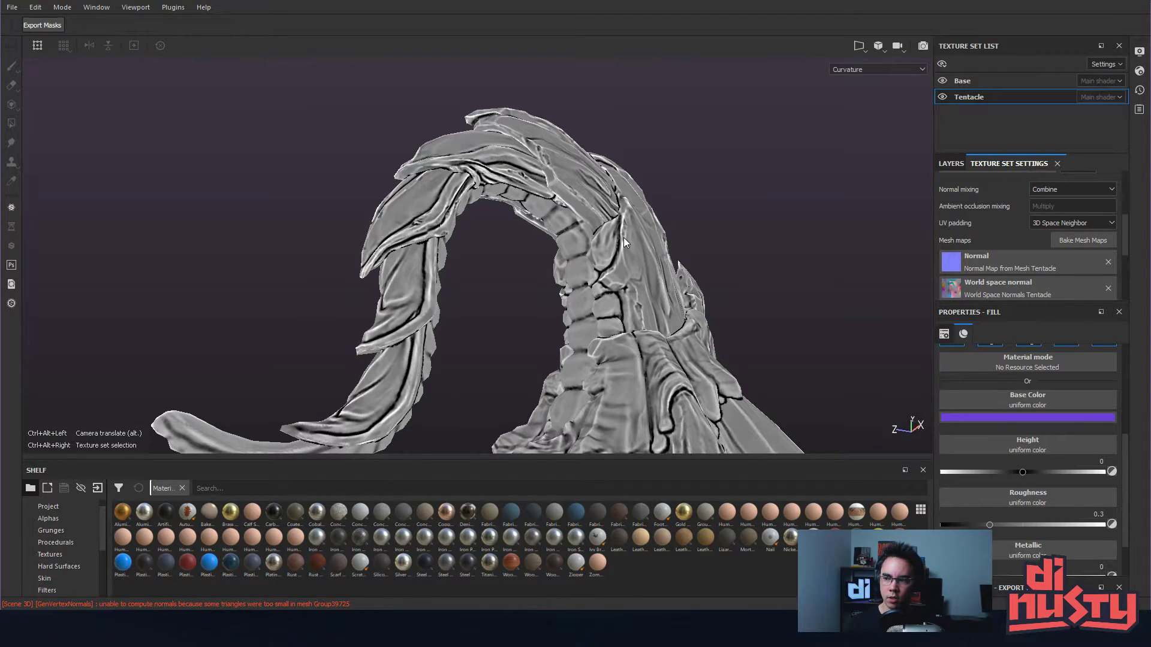
pyautogui.keyDown('alt'); pyautogui.moveTo(627, 264); pyautogui.dragTo(560, 275); pyautogui.keyUp('alt')
pyautogui.keyDown('alt'); pyautogui.moveTo(559, 274); pyautogui.dragTo(561, 291, button='right'); pyautogui.keyUp('alt')
pyautogui.keyDown('alt'); pyautogui.moveTo(560, 291); pyautogui.dragTo(549, 337); pyautogui.keyUp('alt')
# - Check the curvature baker parameters, rebake the Tentacle curvature map and inspect it over the whole model
pyautogui.scroll(-3, 563, 276)
pyautogui.click(1102, 240)
pyautogui.scroll(-3, 570, 290)
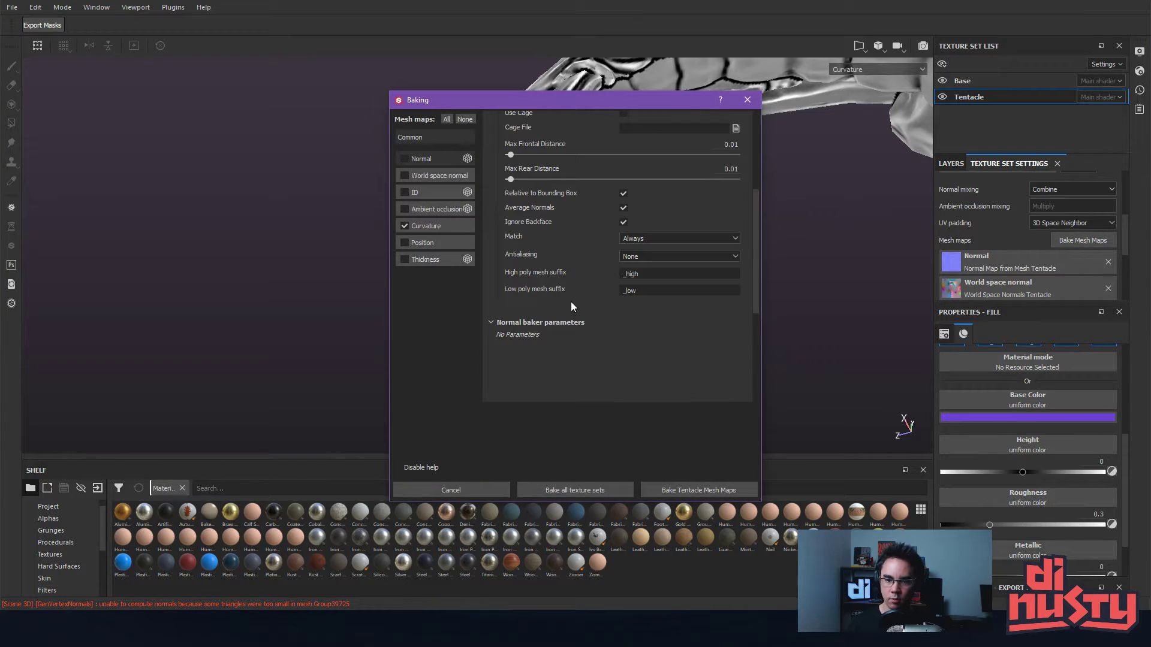
pyautogui.click(430, 225)
pyautogui.moveTo(550, 105); pyautogui.dragTo(869, 96)
pyautogui.click(1004, 478)
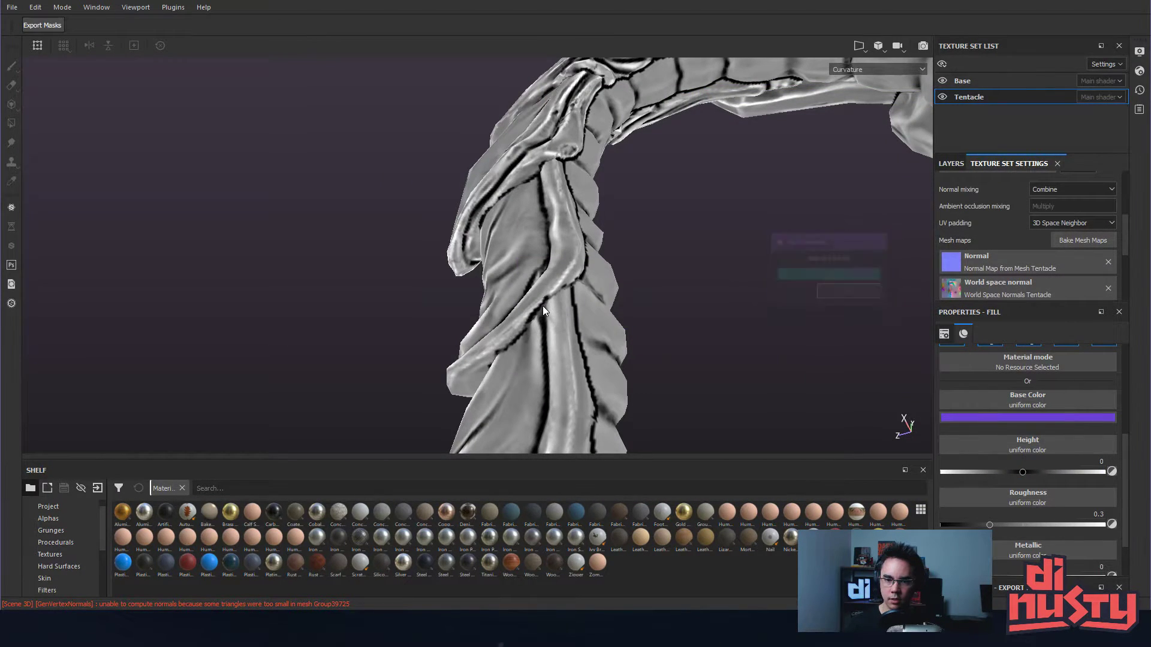
pyautogui.keyDown('alt'); pyautogui.moveTo(585, 160); pyautogui.dragTo(636, 333); pyautogui.keyUp('alt')
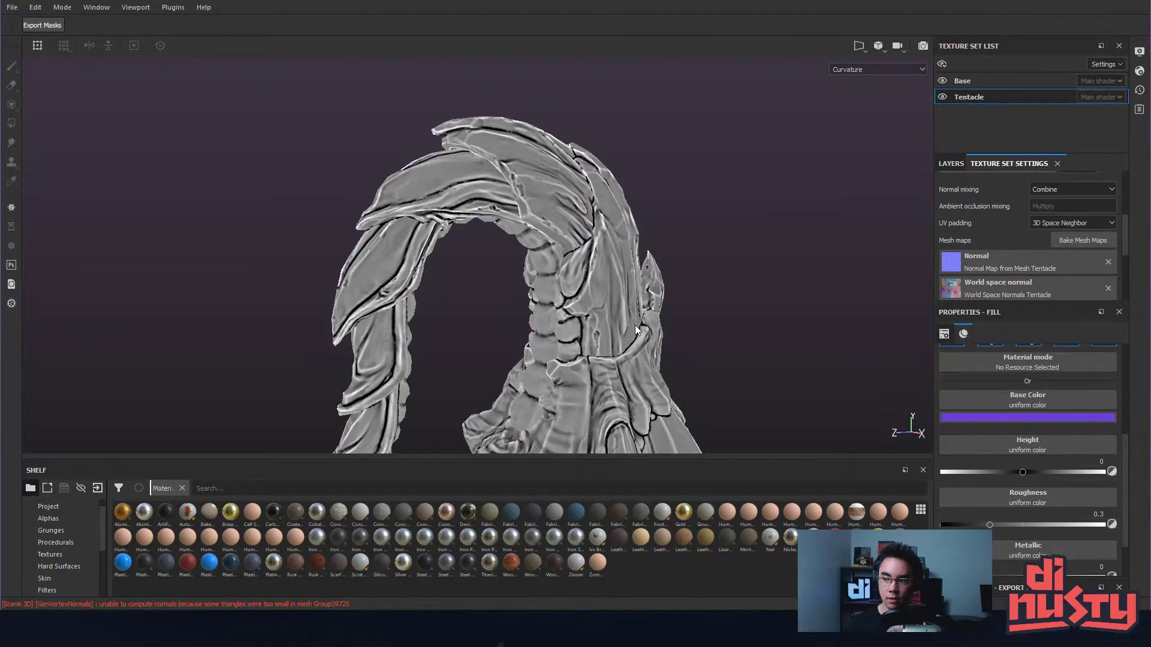
pyautogui.keyDown('alt'); pyautogui.moveTo(681, 287); pyautogui.dragTo(718, 216, button='middle'); pyautogui.keyUp('alt')
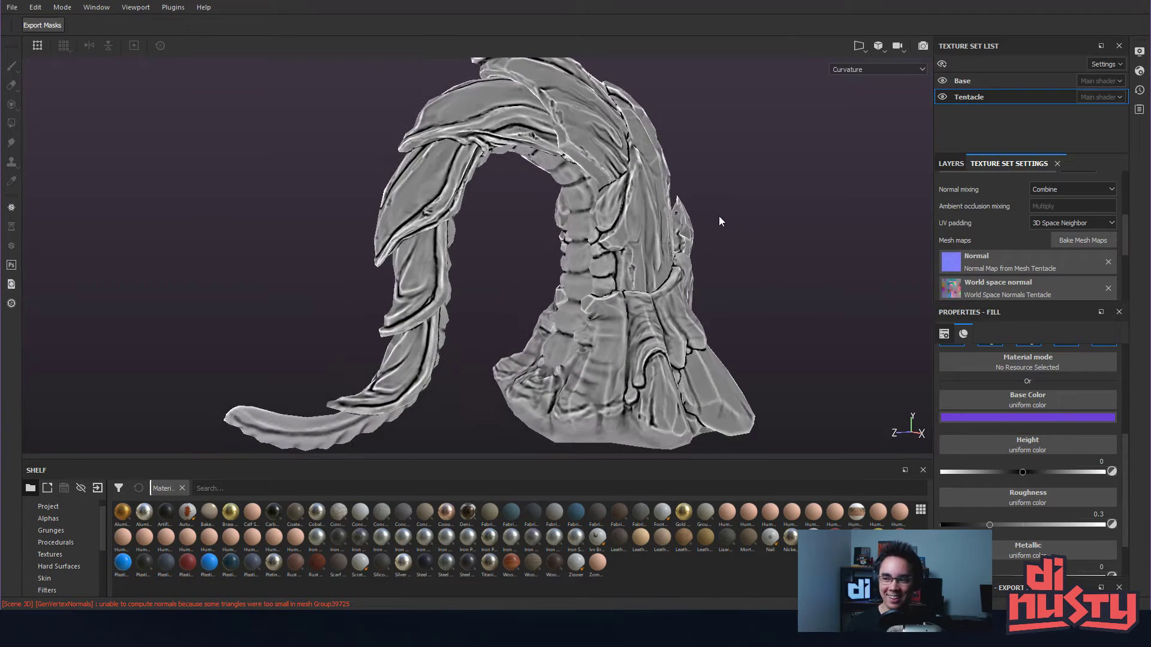
pyautogui.click(1081, 240)
pyautogui.scroll(-5, 646, 153)
pyautogui.scroll(-3, 548, 303)
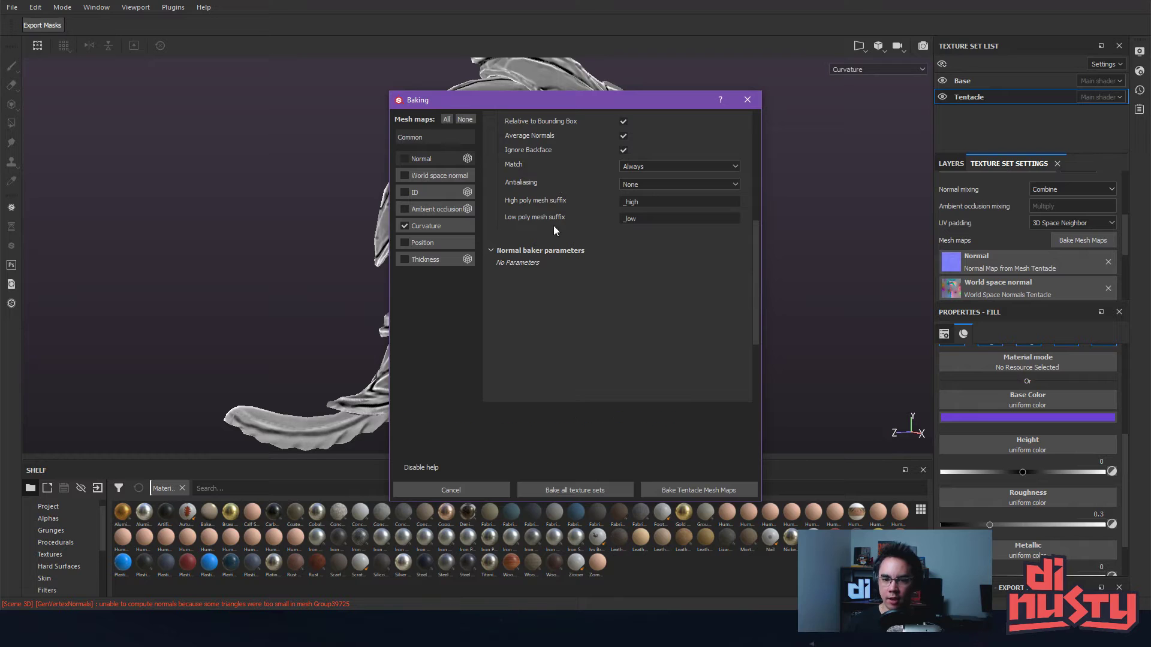
pyautogui.click(754, 102)
# - Cycle through the mesh maps and return to the material display to inspect the purple flesh segments
pyautogui.moveTo(713, 157)
pyautogui.keyDown('alt'); pyautogui.mouseDown()
pyautogui.moveTo(703, 199)
pyautogui.moveTo(733, 164)
pyautogui.mouseUp(); pyautogui.keyUp('alt')
pyautogui.press('b')
pyautogui.press('b')
pyautogui.press('m')
pyautogui.keyDown('alt'); pyautogui.moveTo(750, 236); pyautogui.dragTo(625, 315); pyautogui.keyUp('alt')
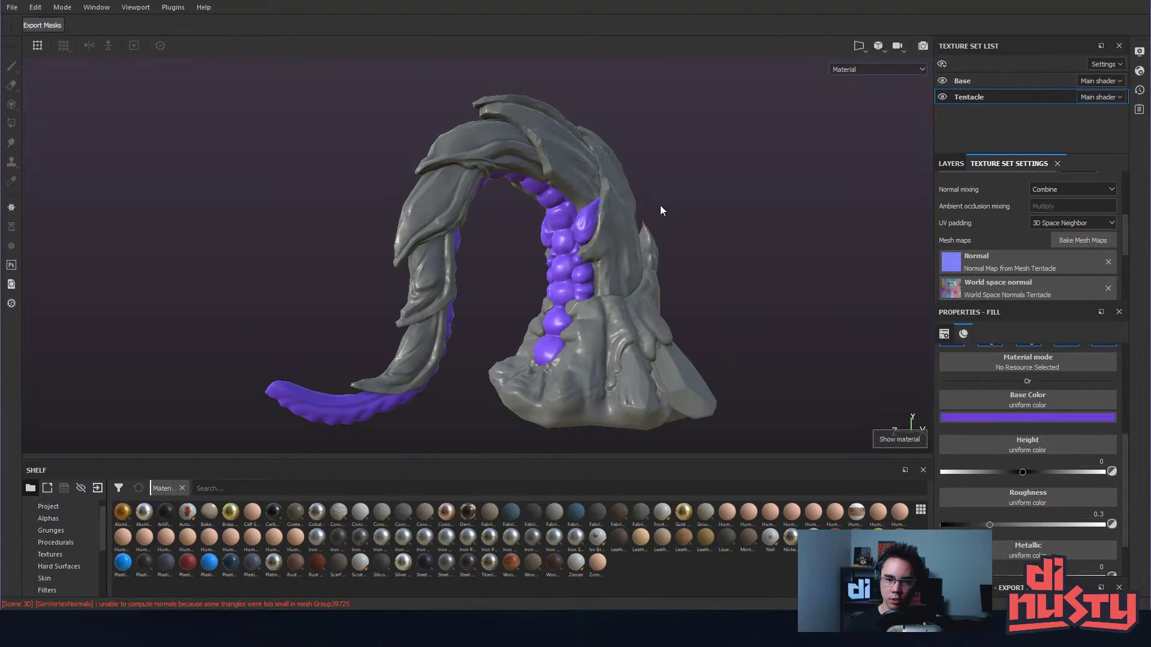
pyautogui.keyDown('alt'); pyautogui.moveTo(658, 215); pyautogui.dragTo(732, 196); pyautogui.keyUp('alt')
# - Cycle the viewport through the baked mesh maps to the Normal map and examine it on the model
pyautogui.press('b')
pyautogui.press('b')
pyautogui.press('b')
pyautogui.press('b')
pyautogui.press('b')
pyautogui.keyDown('alt'); pyautogui.moveTo(738, 204); pyautogui.dragTo(749, 220, button='middle'); pyautogui.keyUp('alt')
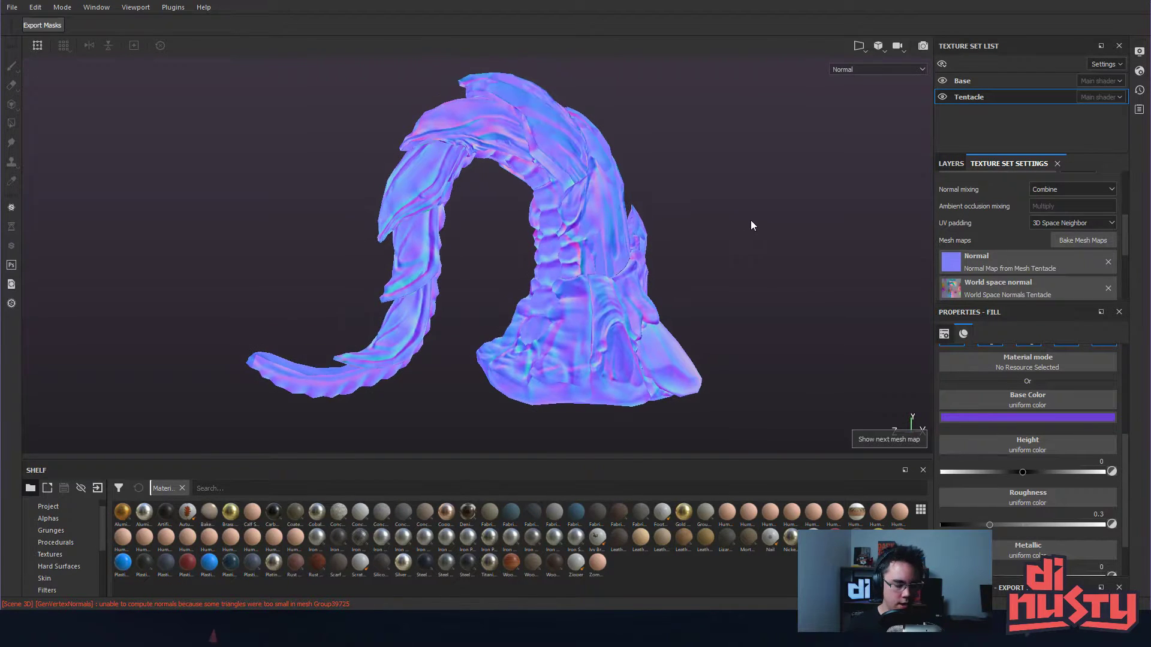
# - Cycle through the single channels to Base Color and display the Tentacle set's layer stack
pyautogui.press('c')
pyautogui.press('c')
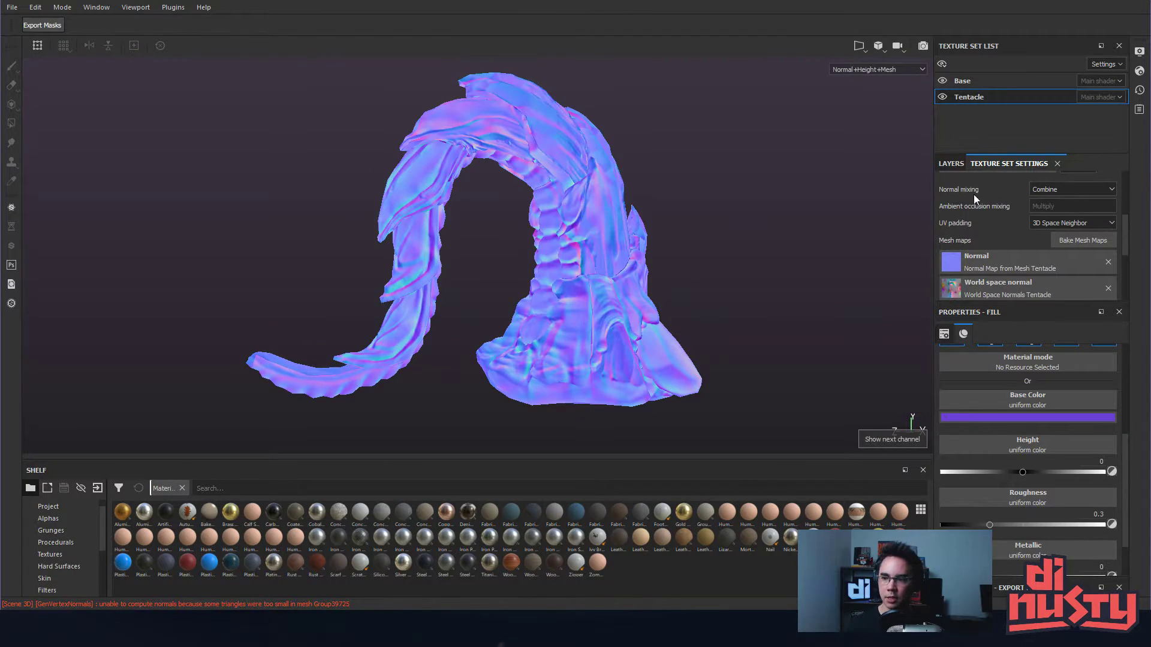
pyautogui.click(953, 164)
pyautogui.press('c')
pyautogui.press('c')
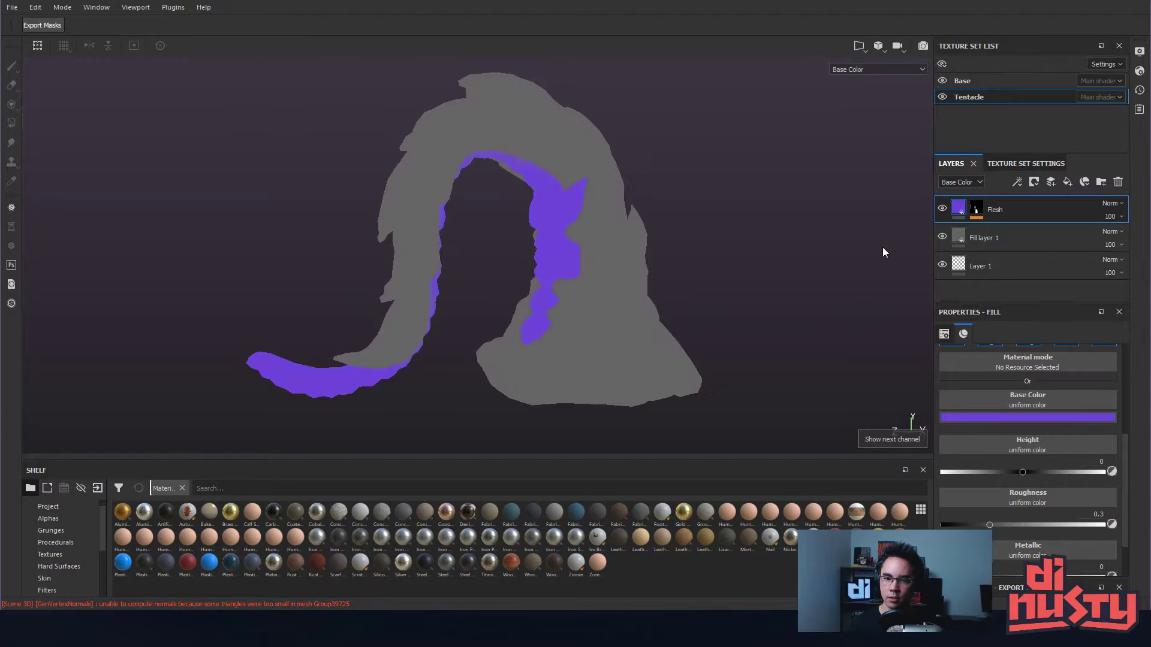
pyautogui.keyDown('alt'); pyautogui.moveTo(842, 222); pyautogui.dragTo(728, 255); pyautogui.keyUp('alt')
# - Display the ID mesh map on the model, followed by the Normal mesh map
pyautogui.click(848, 70)
pyautogui.scroll(-3, 921, 113)
pyautogui.click(865, 118)
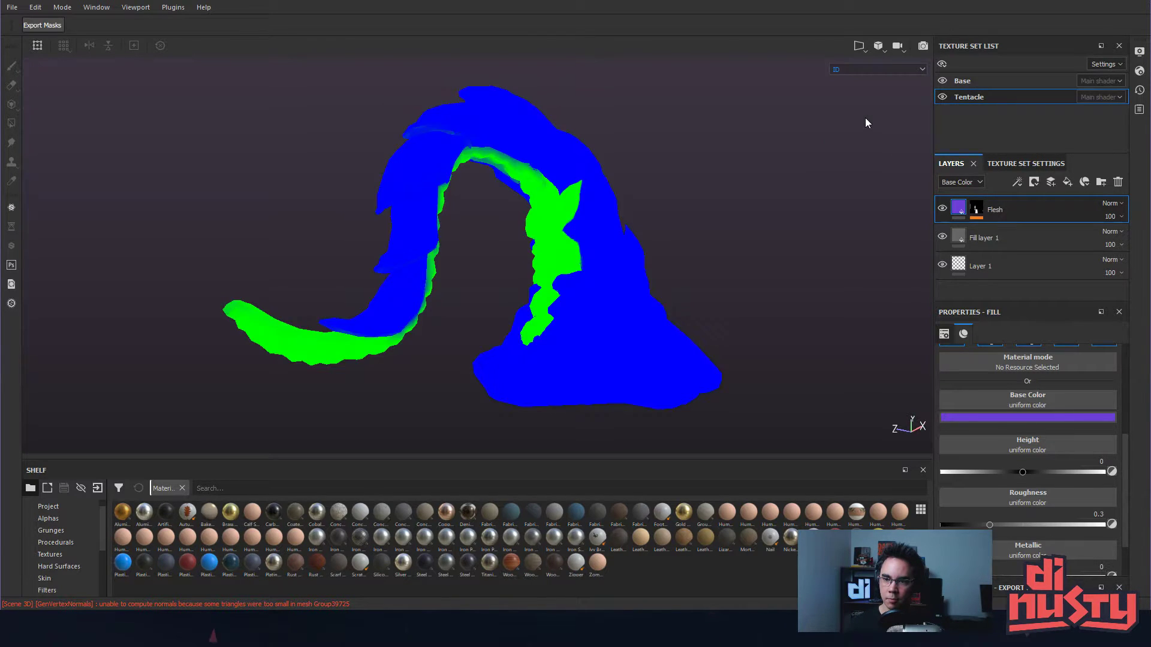
pyautogui.keyDown('alt'); pyautogui.moveTo(814, 156); pyautogui.dragTo(847, 97); pyautogui.keyUp('alt')
pyautogui.click(876, 70)
pyautogui.click(874, 104)
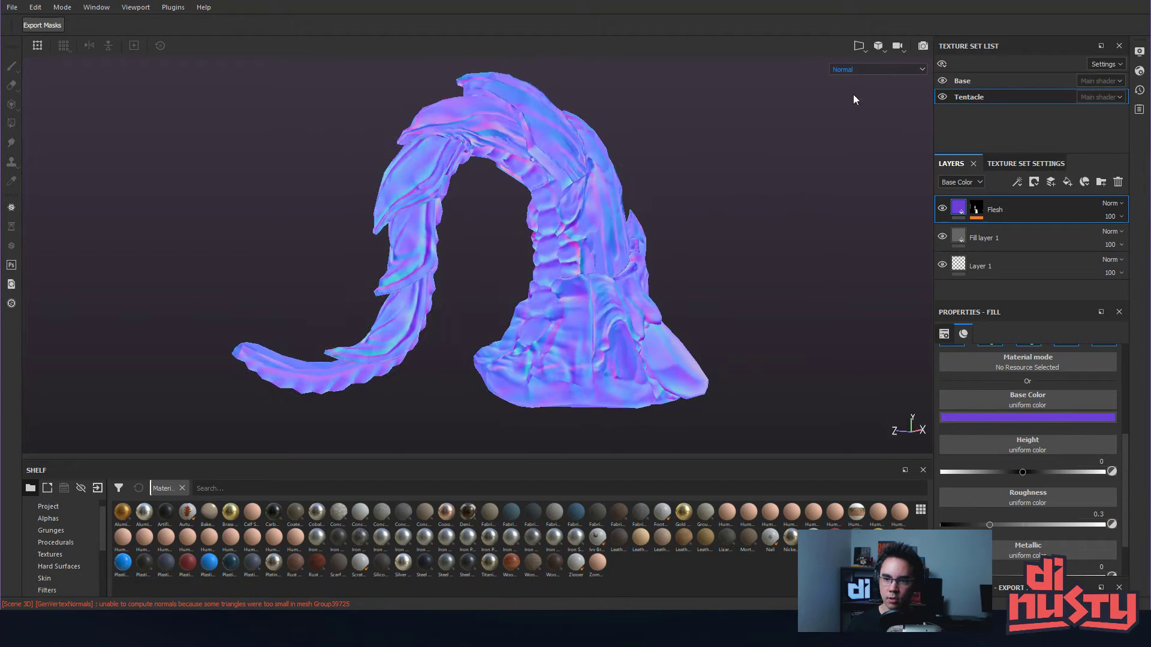
# - Return the viewport to the Material display and inspect the tentacle under lighting
pyautogui.click(899, 70)
pyautogui.scroll(3, 923, 94)
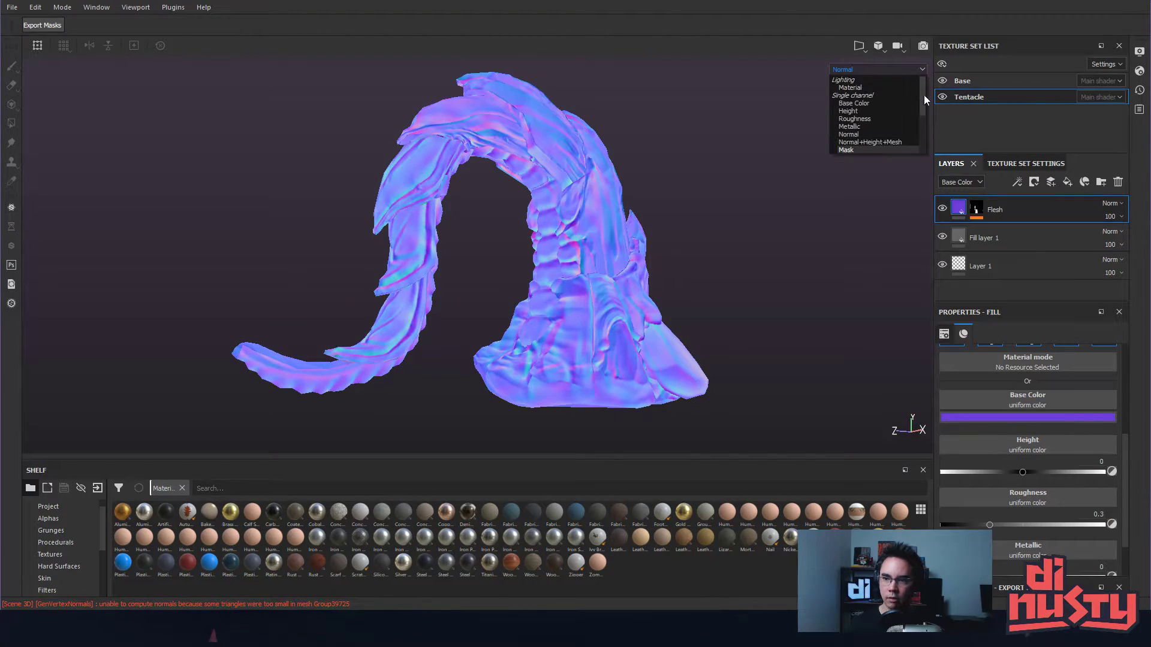
pyautogui.click(857, 87)
pyautogui.keyDown('alt'); pyautogui.moveTo(857, 85); pyautogui.dragTo(736, 140); pyautogui.keyUp('alt')
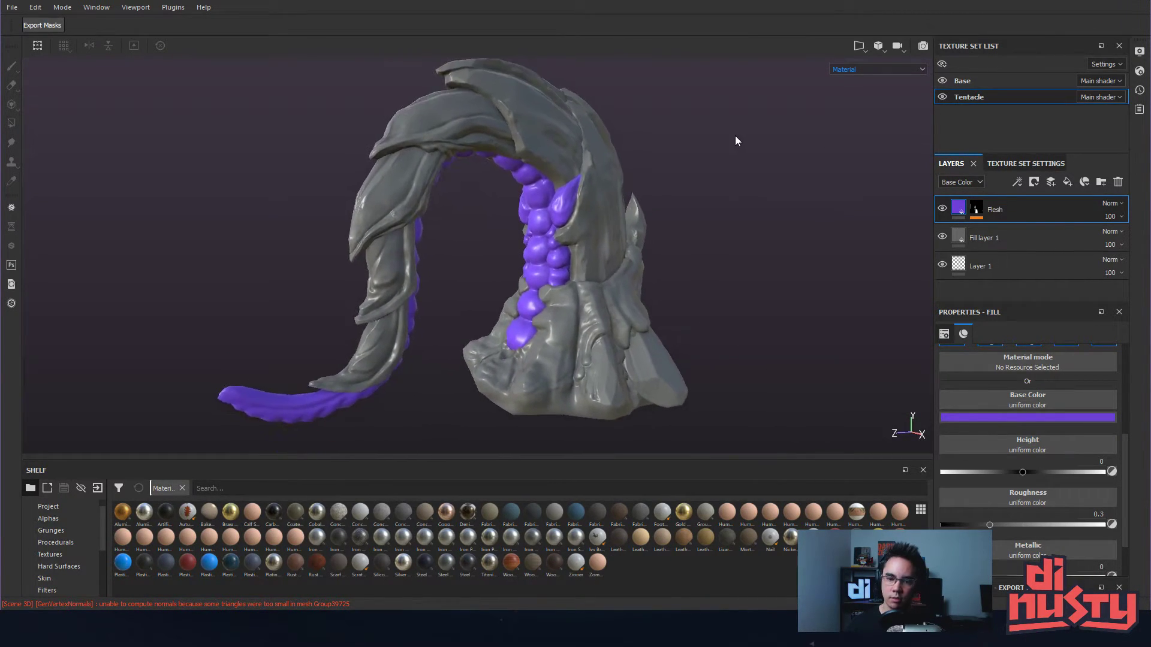
# - Cycle through further mesh maps and single channels, ending on the material display
pyautogui.press('b')
pyautogui.press('b')
pyautogui.press('b')
pyautogui.press('b')
pyautogui.press('c')
pyautogui.press('c')
pyautogui.press('m')
pyautogui.moveTo(676, 180)
pyautogui.keyDown('alt'); pyautogui.mouseDown()
pyautogui.moveTo(655, 208)
pyautogui.moveTo(677, 249)
pyautogui.moveTo(593, 216)
pyautogui.mouseUp(); pyautogui.keyUp('alt')
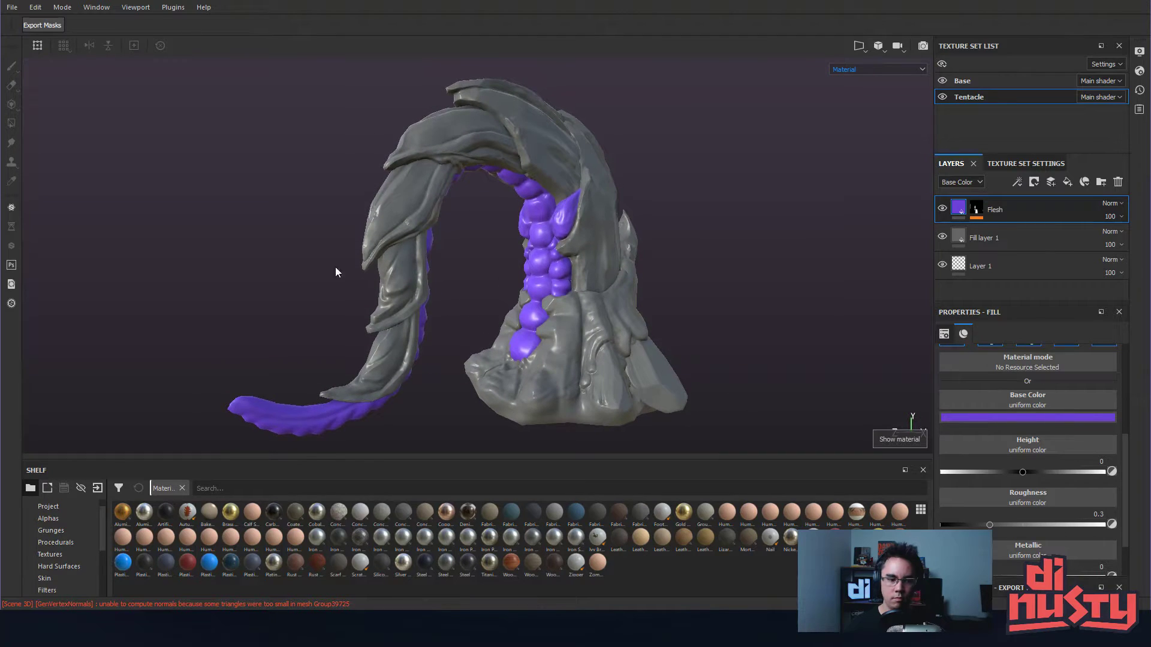
# - Dock the Shelf as a tall vertical panel between the tools and the viewport
pyautogui.moveTo(54, 471); pyautogui.dragTo(52, 271)
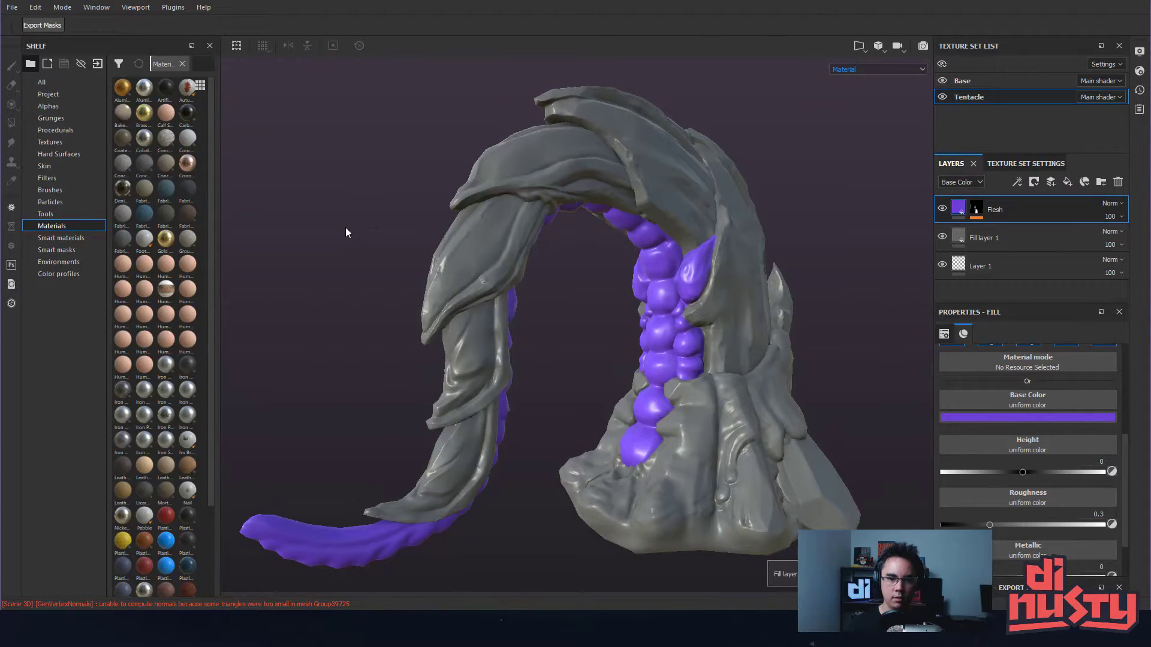
pyautogui.keyDown('alt'); pyautogui.moveTo(346, 233); pyautogui.dragTo(536, 288); pyautogui.keyUp('alt')
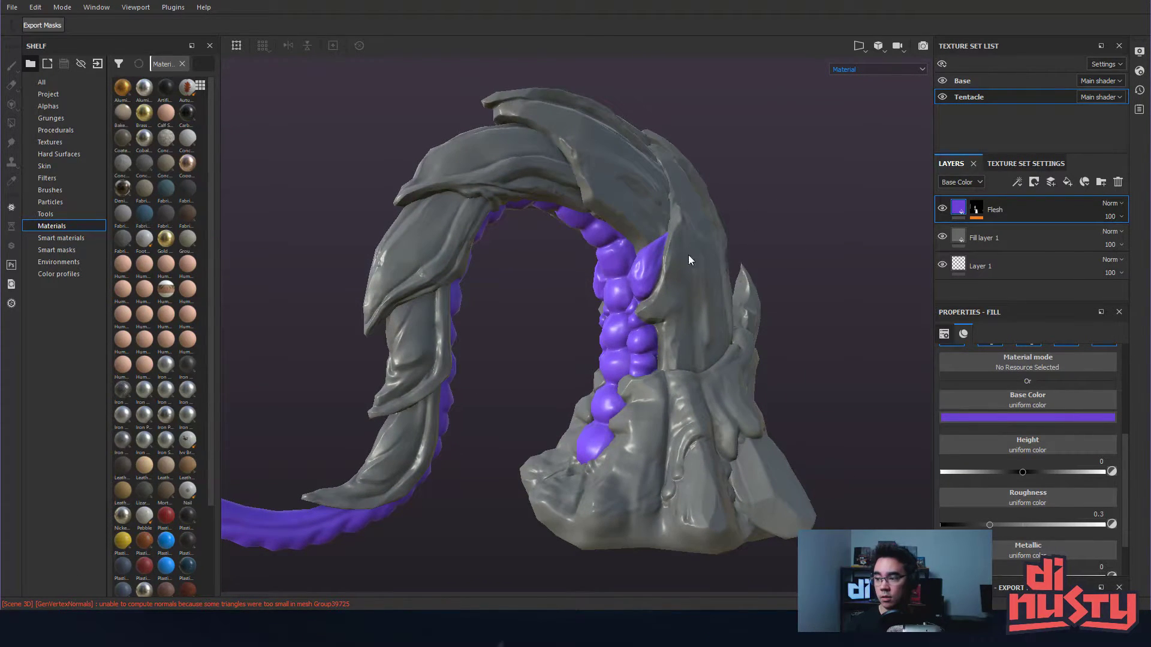
# - Examine the purple flesh and grey shell up close and review the Flesh layer's fill properties
pyautogui.keyDown('alt'); pyautogui.moveTo(705, 253); pyautogui.dragTo(692, 247); pyautogui.keyUp('alt')
pyautogui.keyDown('alt'); pyautogui.moveTo(691, 247); pyautogui.dragTo(722, 238, button='right'); pyautogui.keyUp('alt')
pyautogui.keyDown('alt'); pyautogui.moveTo(722, 238); pyautogui.dragTo(728, 213, button='middle'); pyautogui.keyUp('alt')
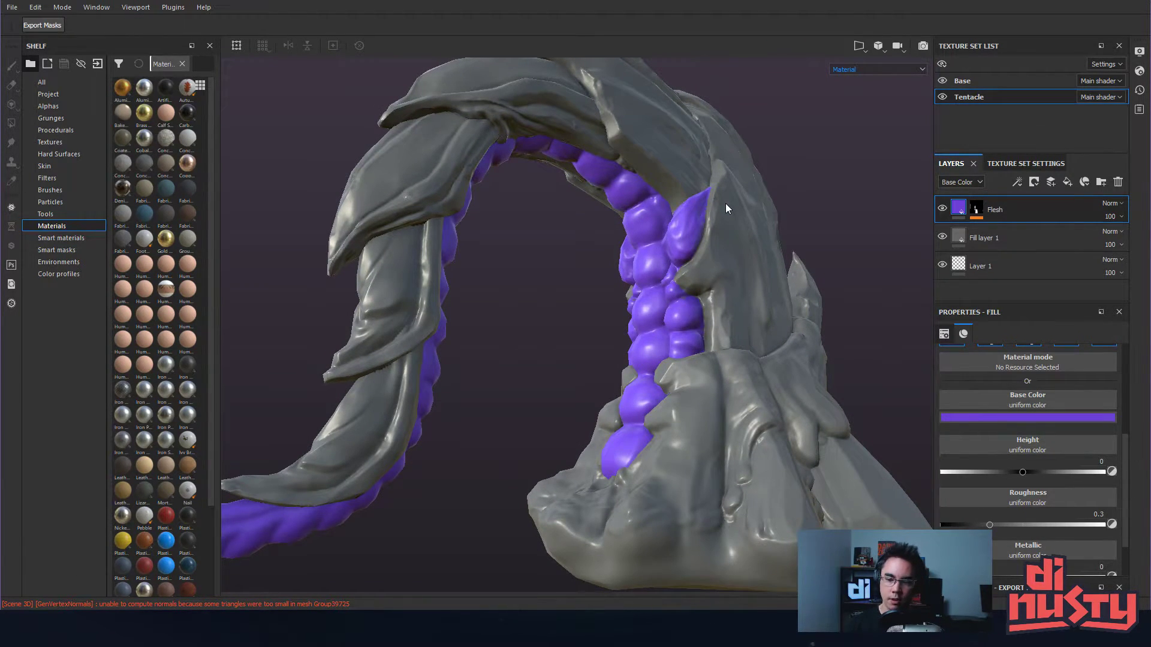
pyautogui.keyDown('alt'); pyautogui.moveTo(646, 363); pyautogui.dragTo(534, 295, button='middle'); pyautogui.keyUp('alt')
pyautogui.keyDown('alt'); pyautogui.moveTo(534, 296); pyautogui.dragTo(593, 282, button='right'); pyautogui.keyUp('alt')
pyautogui.keyDown('alt'); pyautogui.moveTo(594, 282); pyautogui.dragTo(638, 356, button='middle'); pyautogui.keyUp('alt')
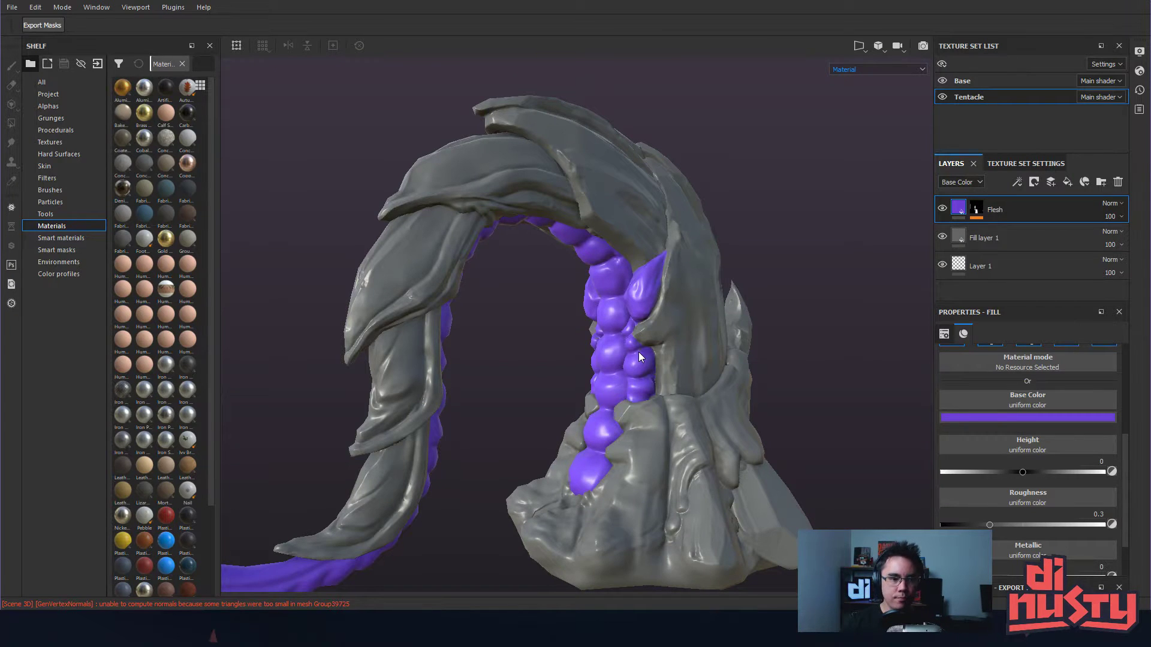
pyautogui.keyDown('alt'); pyautogui.moveTo(609, 257); pyautogui.dragTo(717, 296); pyautogui.keyUp('alt')
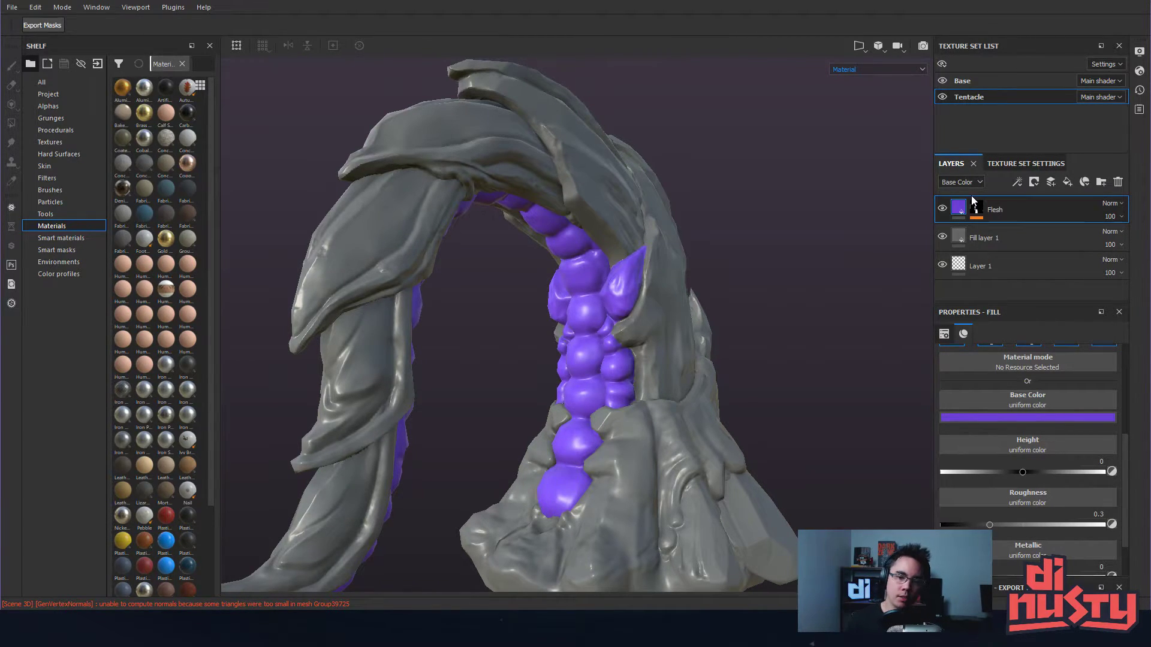
pyautogui.keyDown('alt'); pyautogui.moveTo(695, 270); pyautogui.dragTo(712, 204); pyautogui.keyUp('alt')
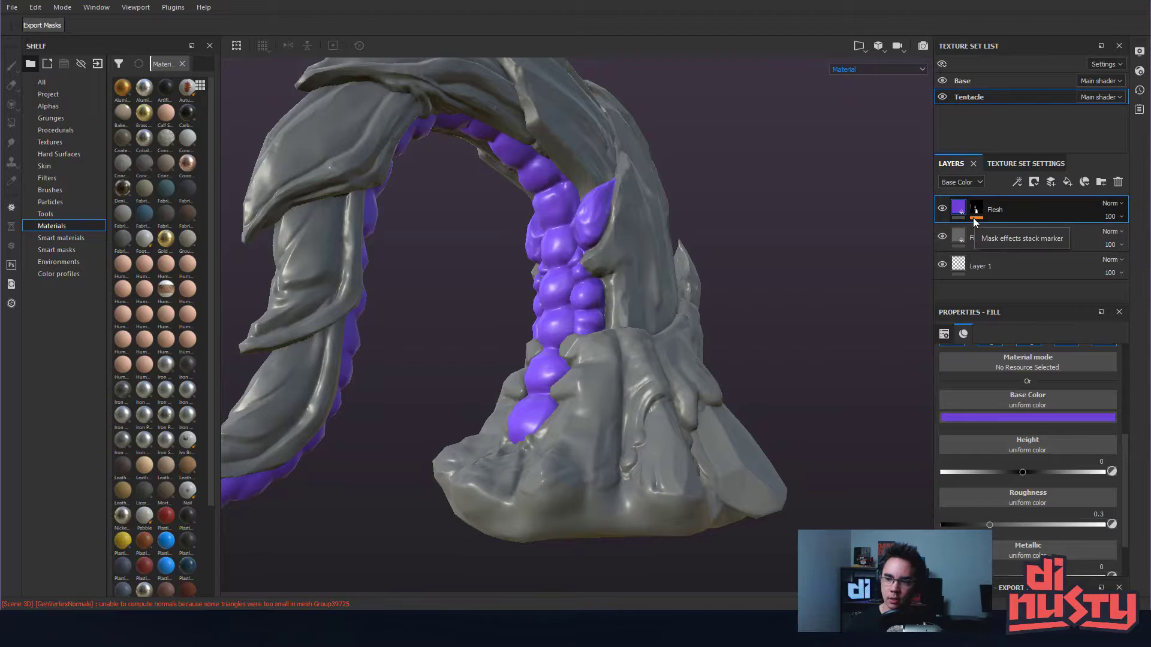
pyautogui.moveTo(960, 208)
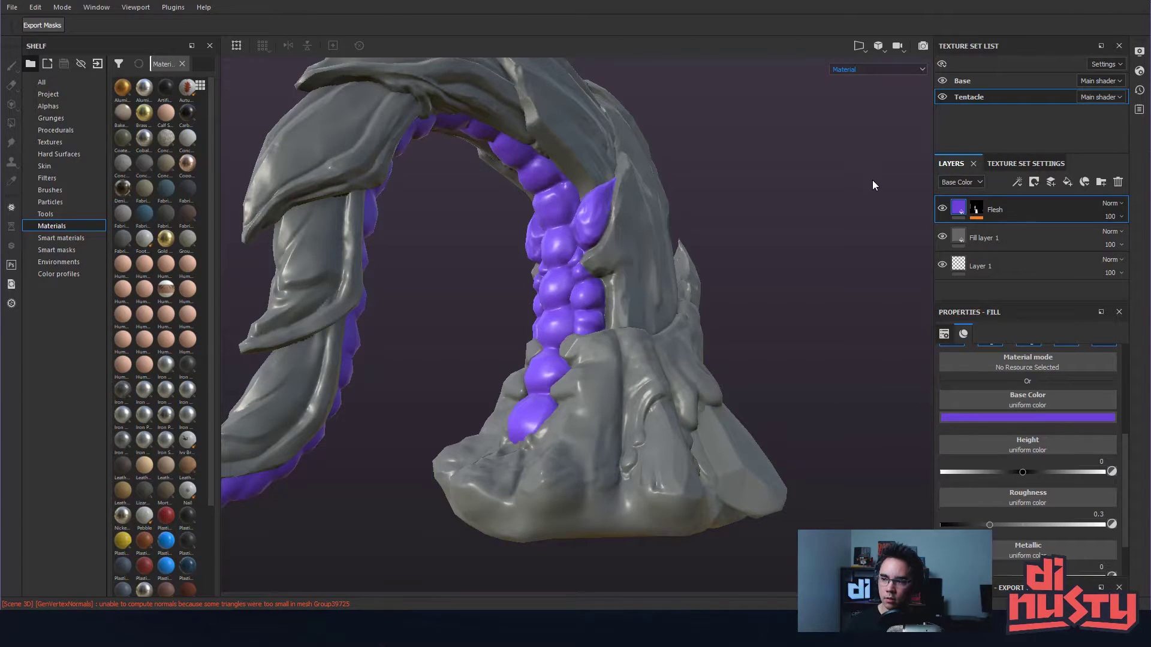
pyautogui.keyDown('alt'); pyautogui.moveTo(791, 145); pyautogui.dragTo(800, 183); pyautogui.keyUp('alt')
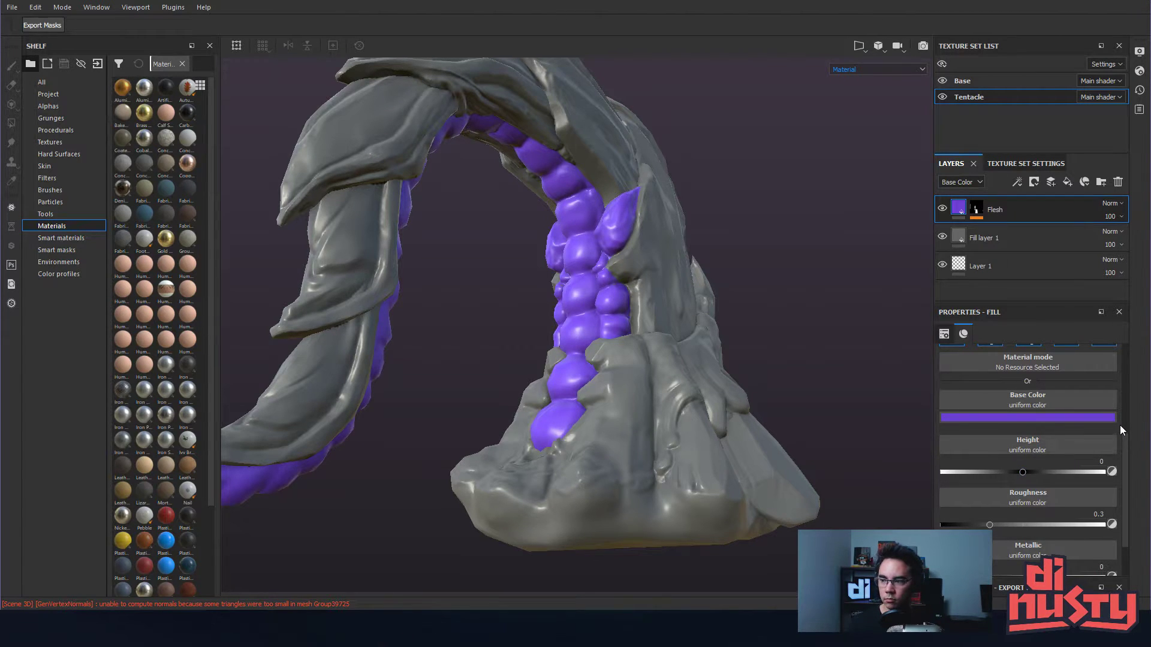
pyautogui.scroll(3, 1116, 397)
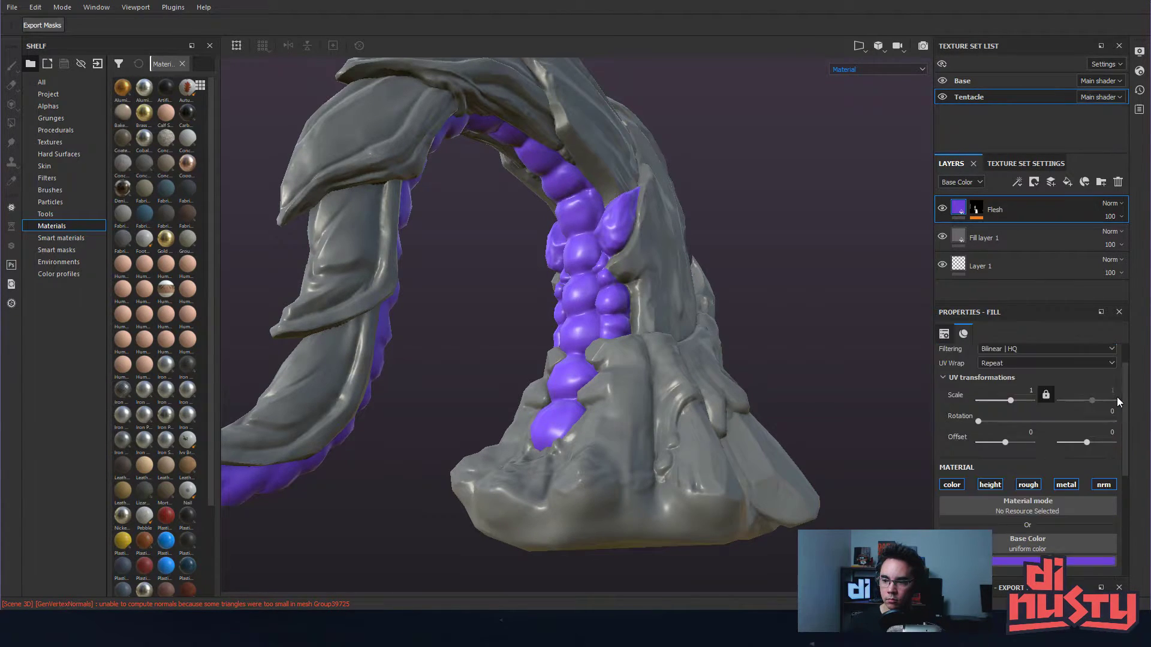
pyautogui.scroll(2, 1117, 397)
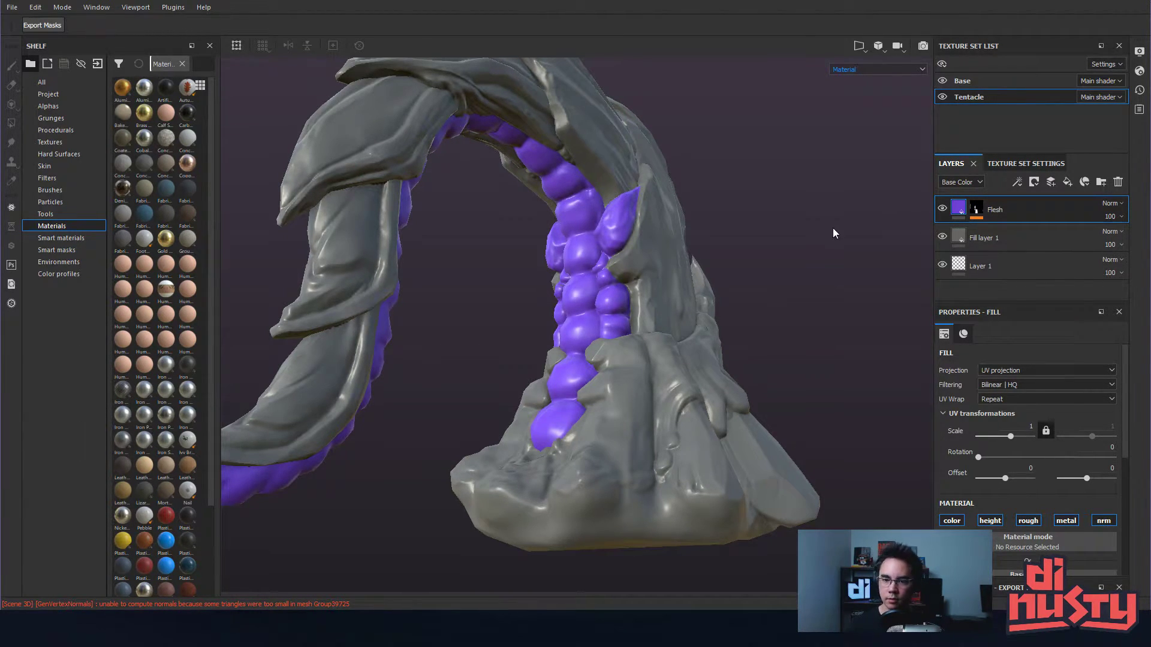
# - Display the Normal and World space normal mesh maps and examine the world space directions from several angles
pyautogui.keyDown('alt'); pyautogui.moveTo(834, 217); pyautogui.dragTo(808, 250); pyautogui.keyUp('alt')
pyautogui.click(857, 67)
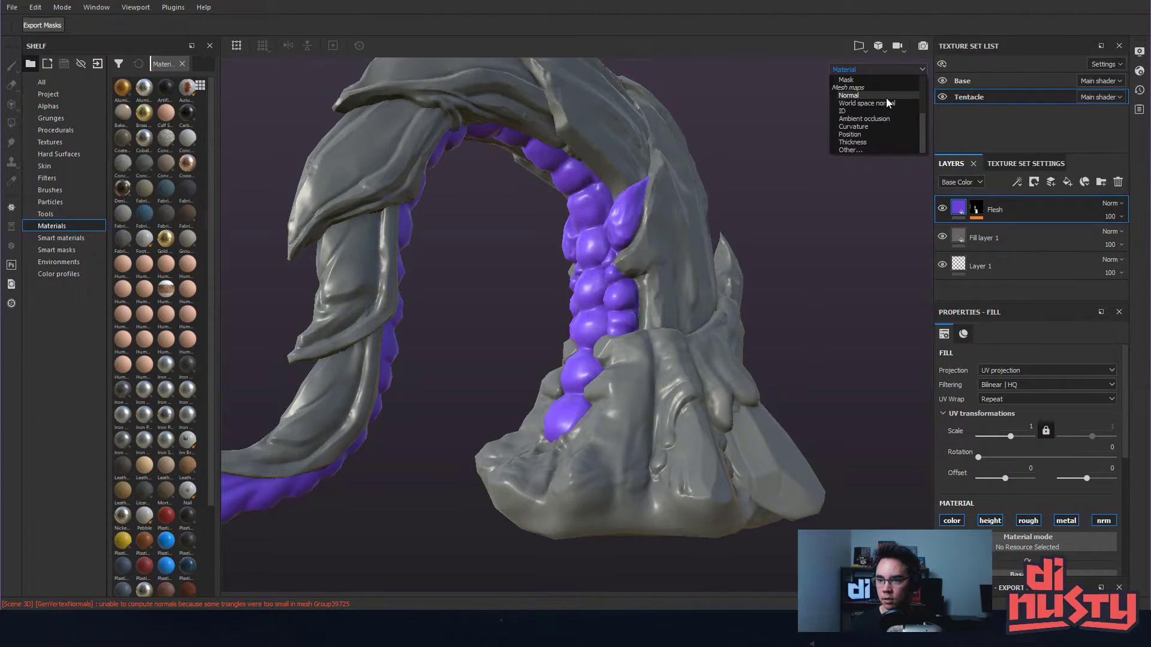
pyautogui.click(886, 96)
pyautogui.click(875, 68)
pyautogui.click(878, 103)
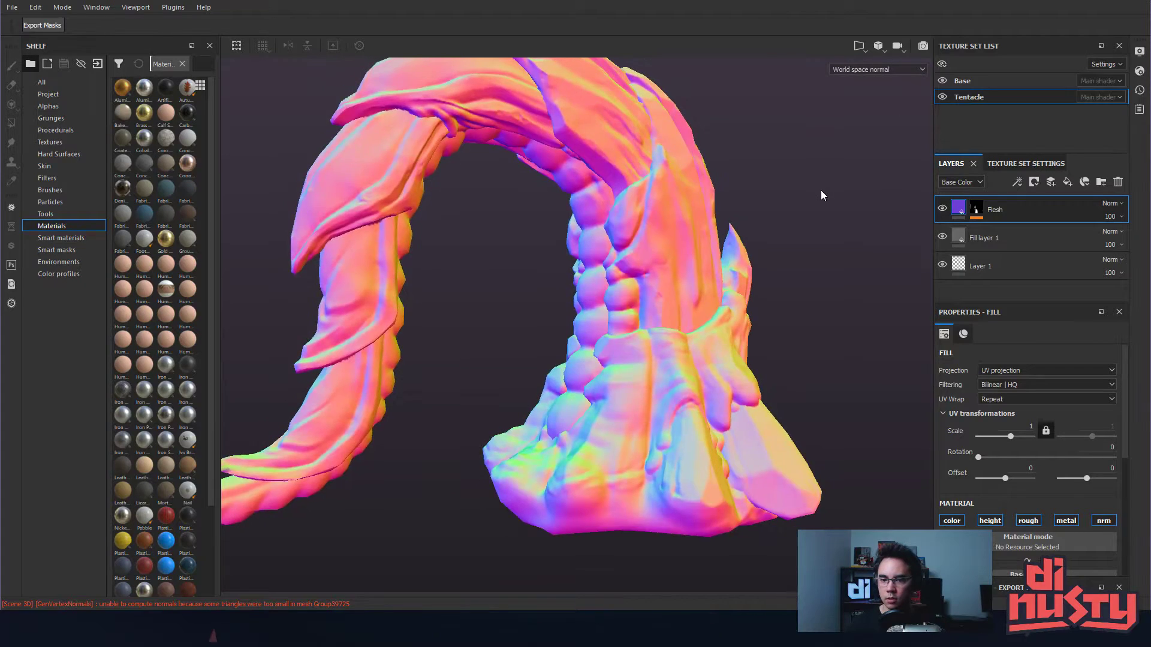
pyautogui.keyDown('alt'); pyautogui.moveTo(819, 190); pyautogui.dragTo(627, 208, button='right'); pyautogui.keyUp('alt')
pyautogui.keyDown('alt'); pyautogui.moveTo(627, 208); pyautogui.dragTo(591, 257); pyautogui.keyUp('alt')
pyautogui.keyDown('alt'); pyautogui.moveTo(592, 258); pyautogui.dragTo(599, 299, button='middle'); pyautogui.keyUp('alt')
pyautogui.keyDown('alt'); pyautogui.moveTo(598, 300); pyautogui.dragTo(681, 295); pyautogui.keyUp('alt')
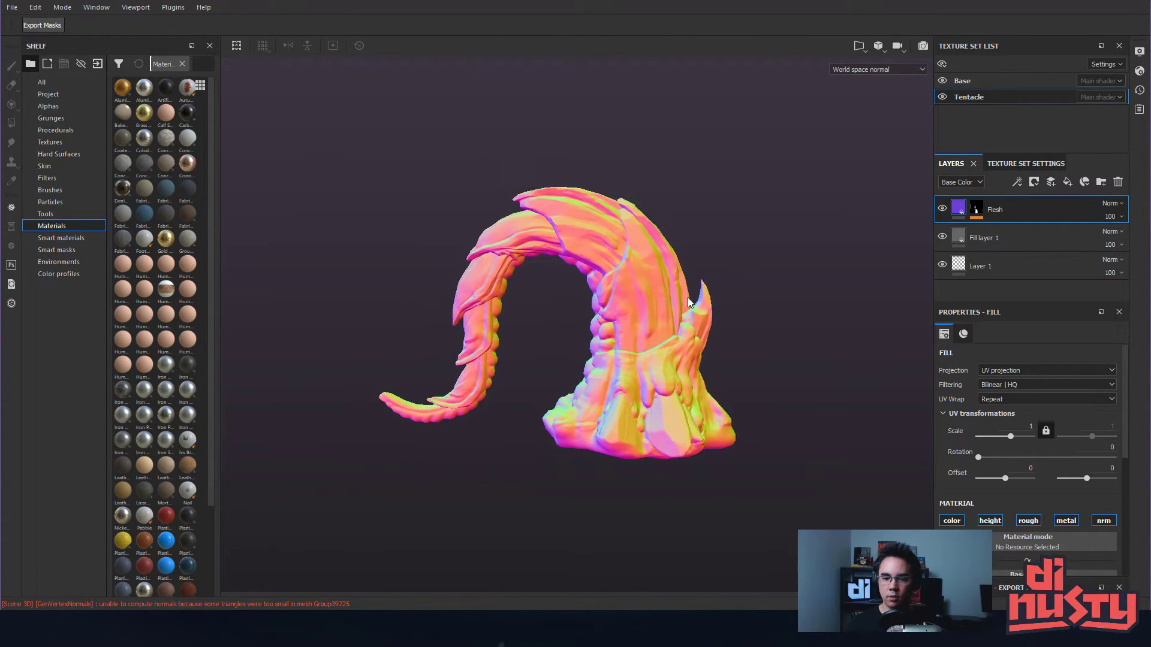
pyautogui.click(1021, 164)
pyautogui.click(953, 164)
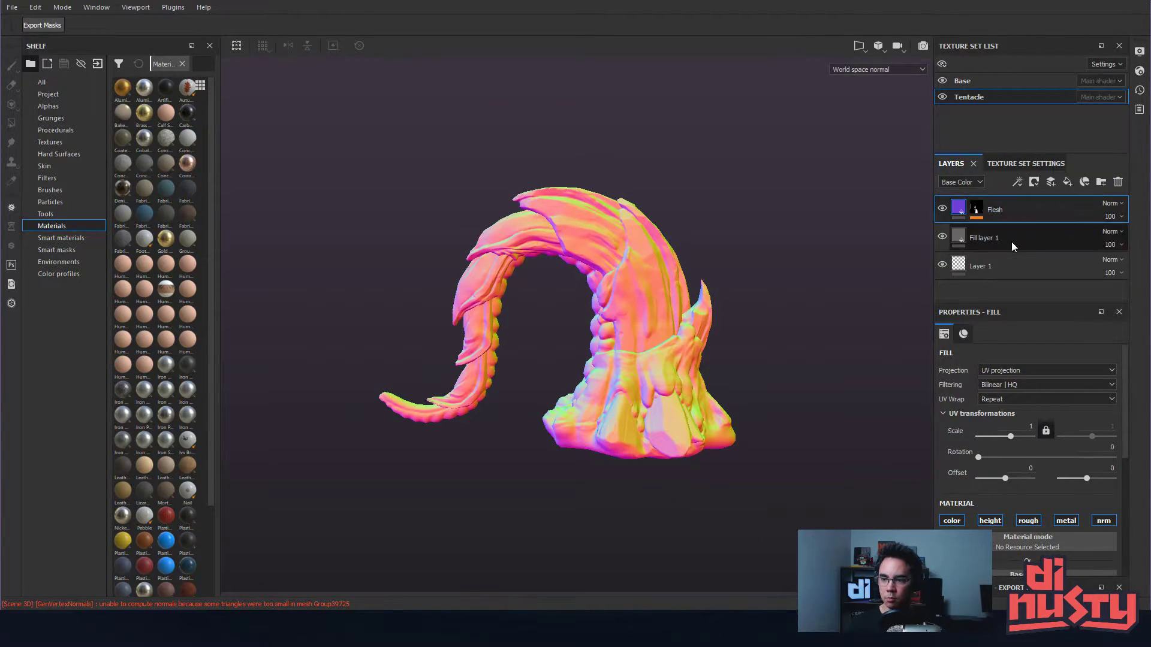
pyautogui.keyDown('alt'); pyautogui.moveTo(747, 283); pyautogui.dragTo(826, 364); pyautogui.keyUp('alt')
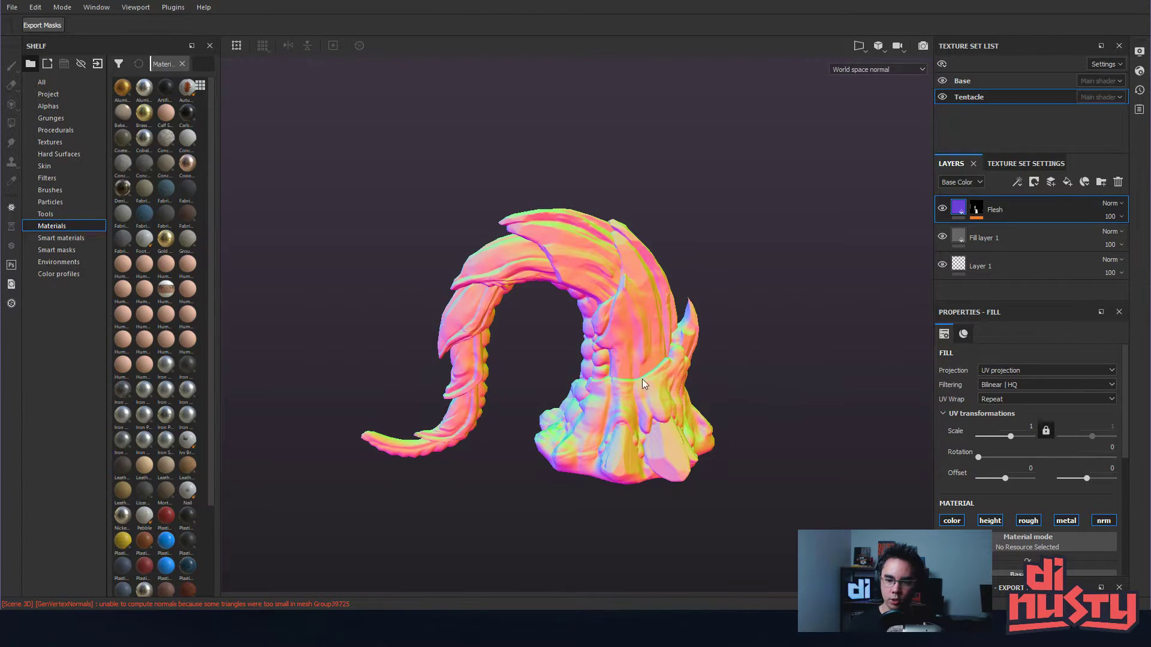
# - Examine the tentacle's world space normals from more angles, then review the model in the material display
pyautogui.keyDown('alt'); pyautogui.moveTo(656, 166); pyautogui.dragTo(662, 238); pyautogui.keyUp('alt')
pyautogui.keyDown('alt'); pyautogui.moveTo(745, 287); pyautogui.dragTo(739, 158); pyautogui.keyUp('alt')
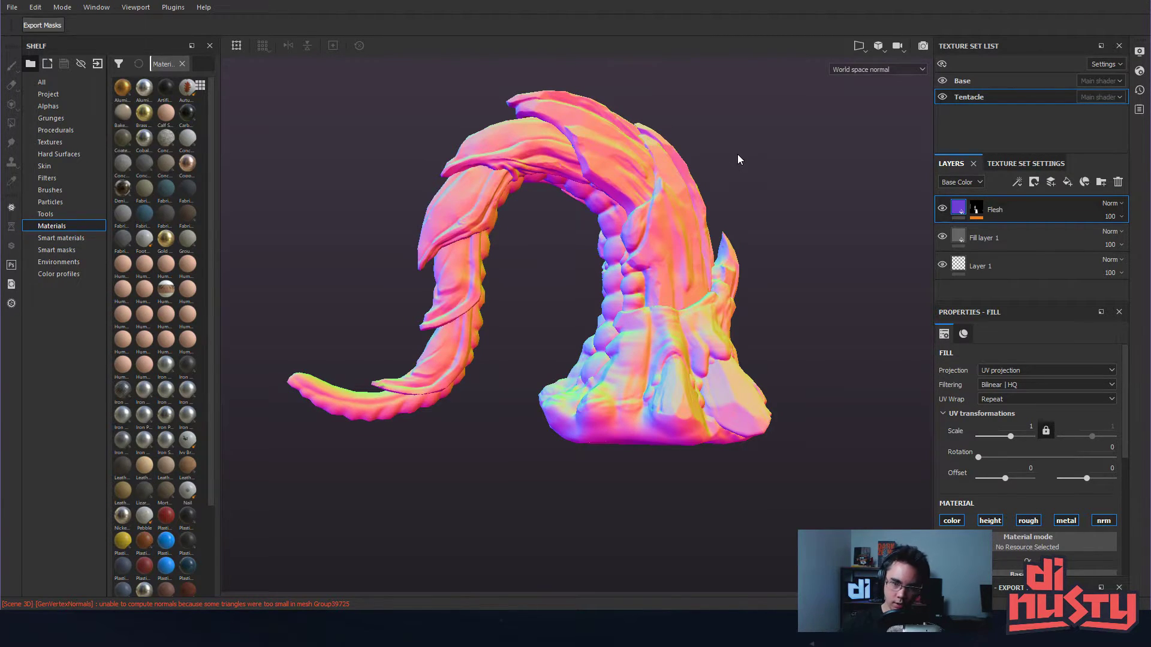
pyautogui.keyDown('alt'); pyautogui.moveTo(722, 180); pyautogui.dragTo(830, 219); pyautogui.keyUp('alt')
pyautogui.press('m')
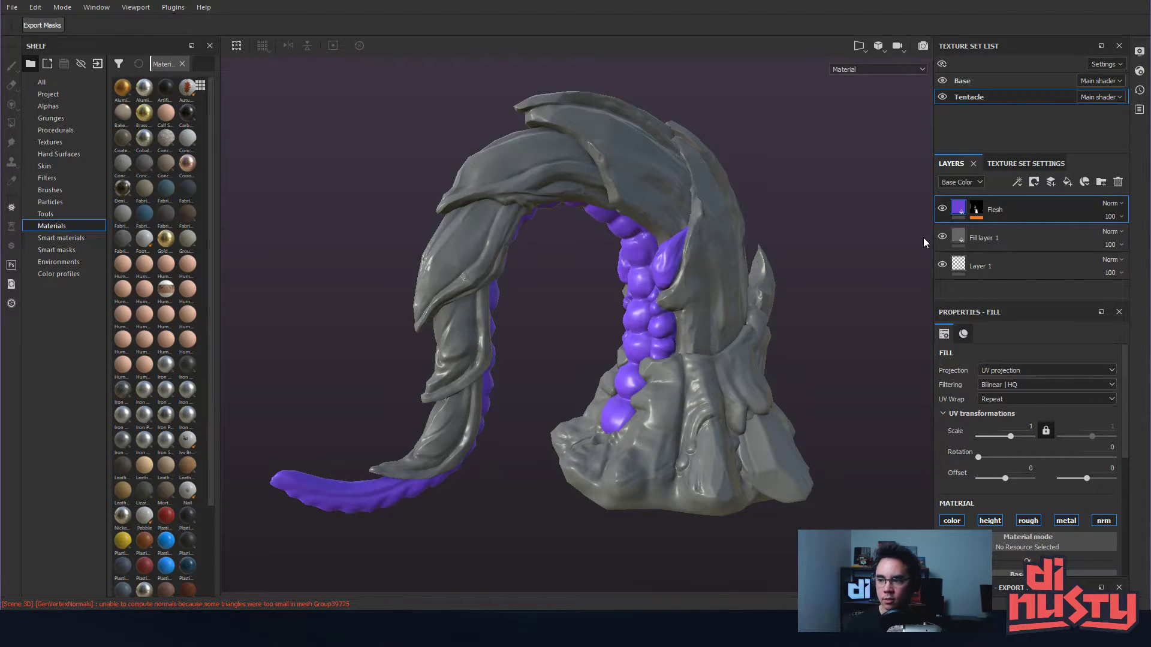
pyautogui.keyDown('alt'); pyautogui.moveTo(828, 237); pyautogui.dragTo(808, 254); pyautogui.keyUp('alt')
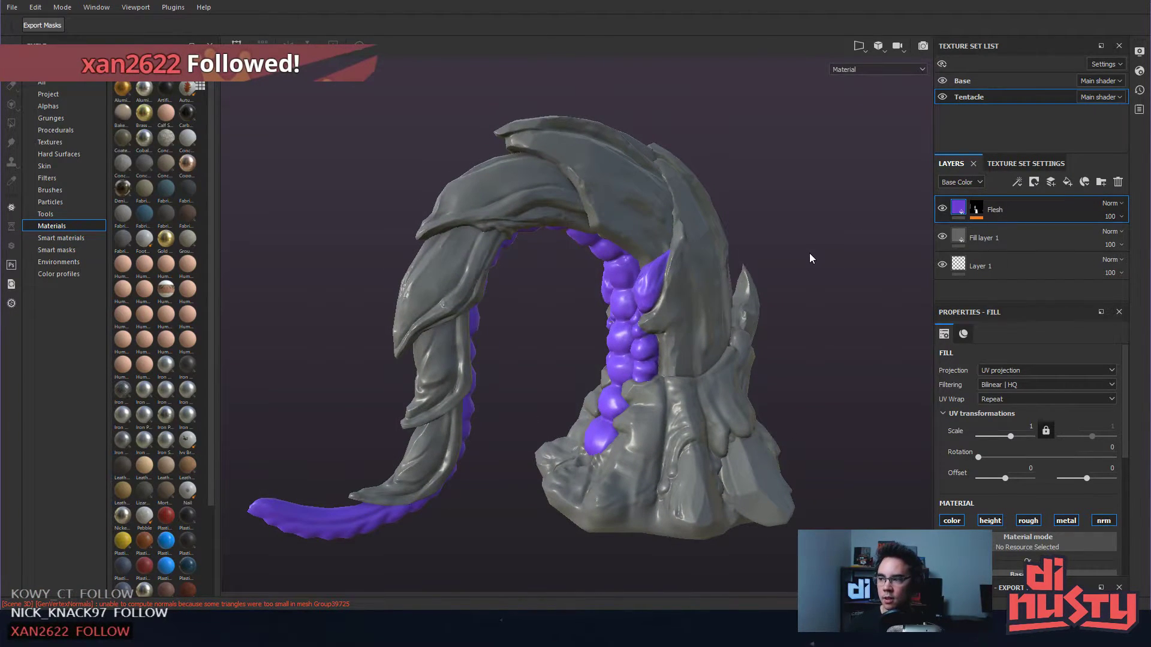
pyautogui.keyDown('alt'); pyautogui.moveTo(808, 254); pyautogui.dragTo(734, 316); pyautogui.keyUp('alt')
pyautogui.keyDown('alt'); pyautogui.moveTo(734, 316); pyautogui.dragTo(745, 296, button='middle'); pyautogui.keyUp('alt')
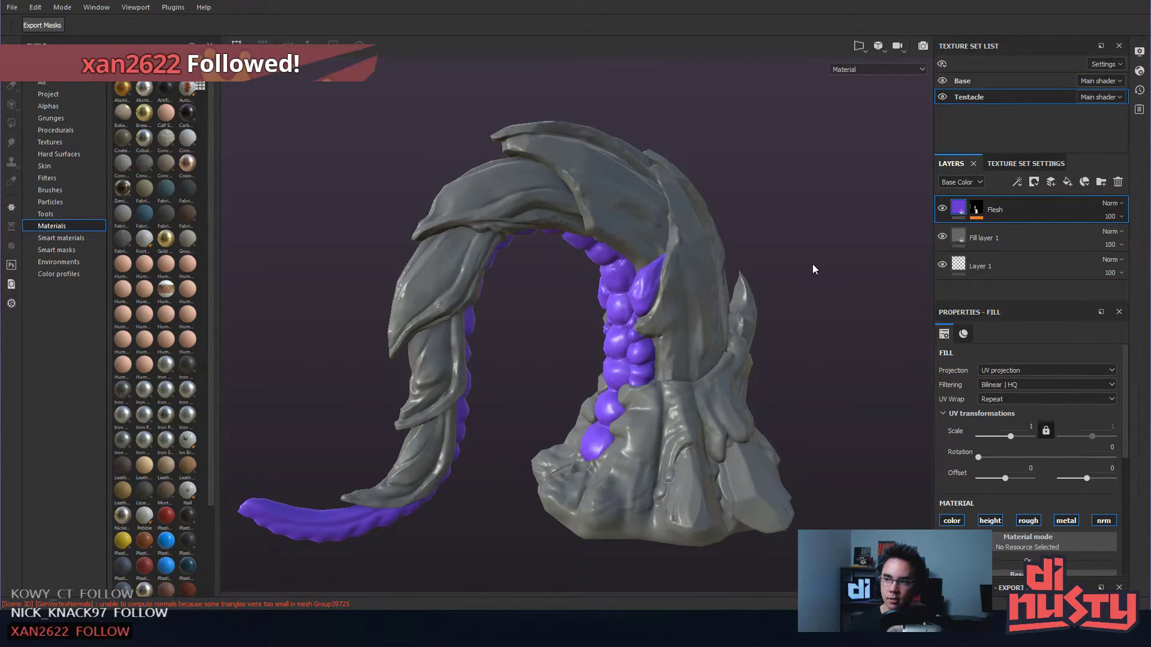
pyautogui.keyDown('alt'); pyautogui.moveTo(811, 264); pyautogui.dragTo(832, 303); pyautogui.keyUp('alt')
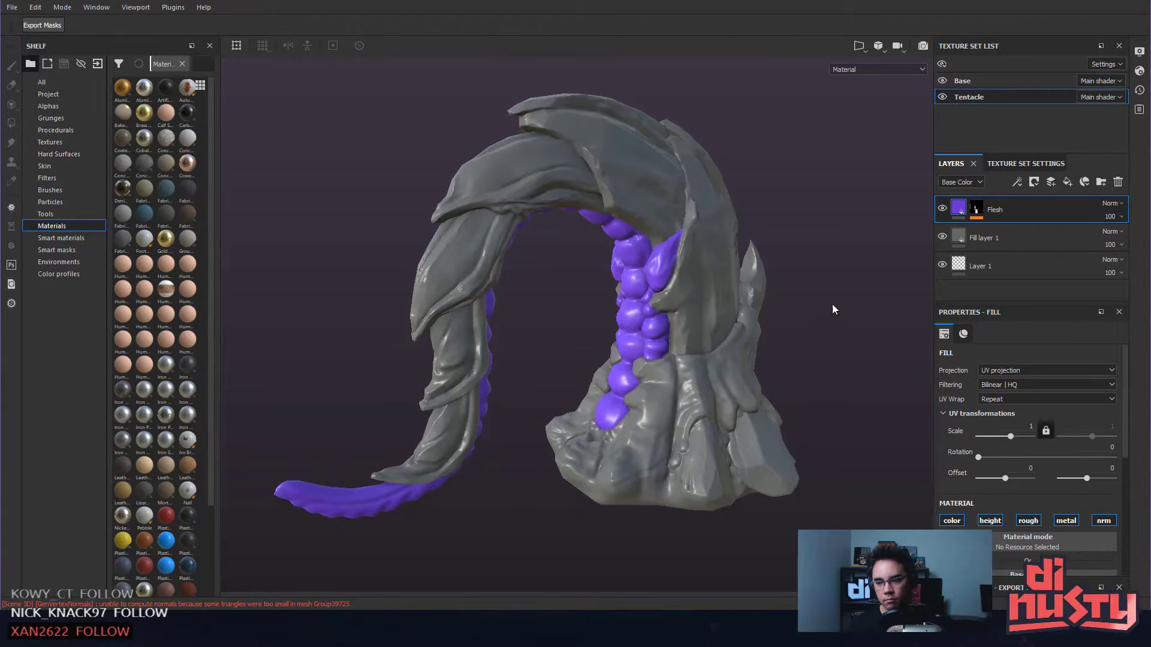
# - Enlarge the Layers panel by shrinking the Properties and Texture Set List panels around it
pyautogui.click(959, 208)
pyautogui.moveTo(959, 209)
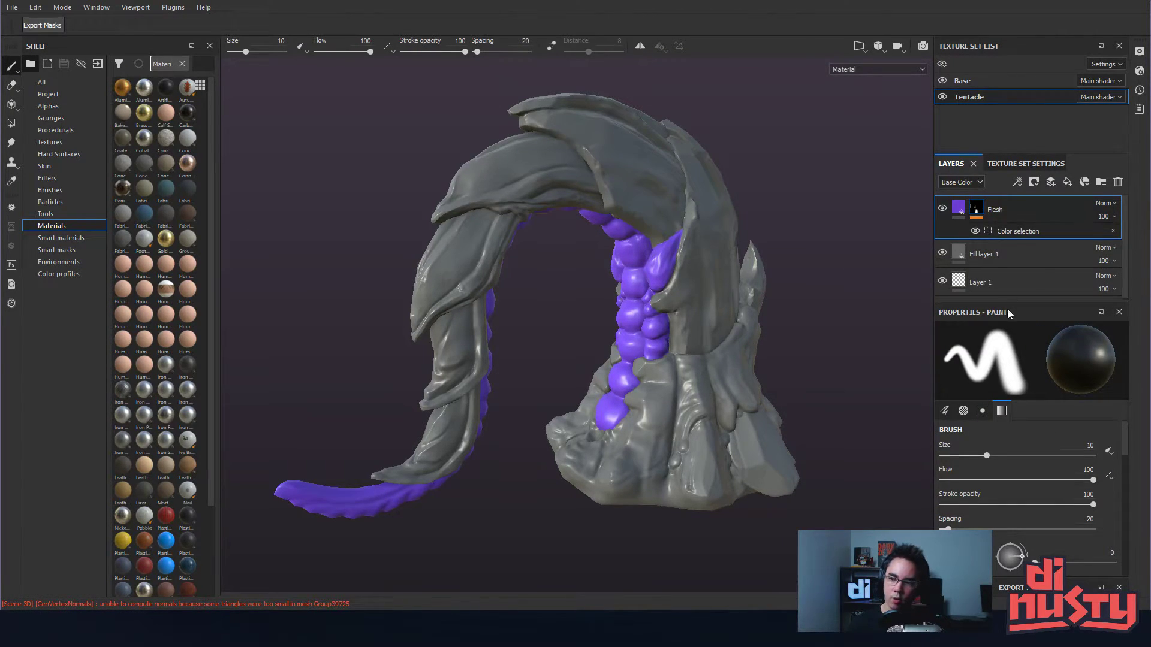
pyautogui.moveTo(1014, 300); pyautogui.dragTo(1013, 386)
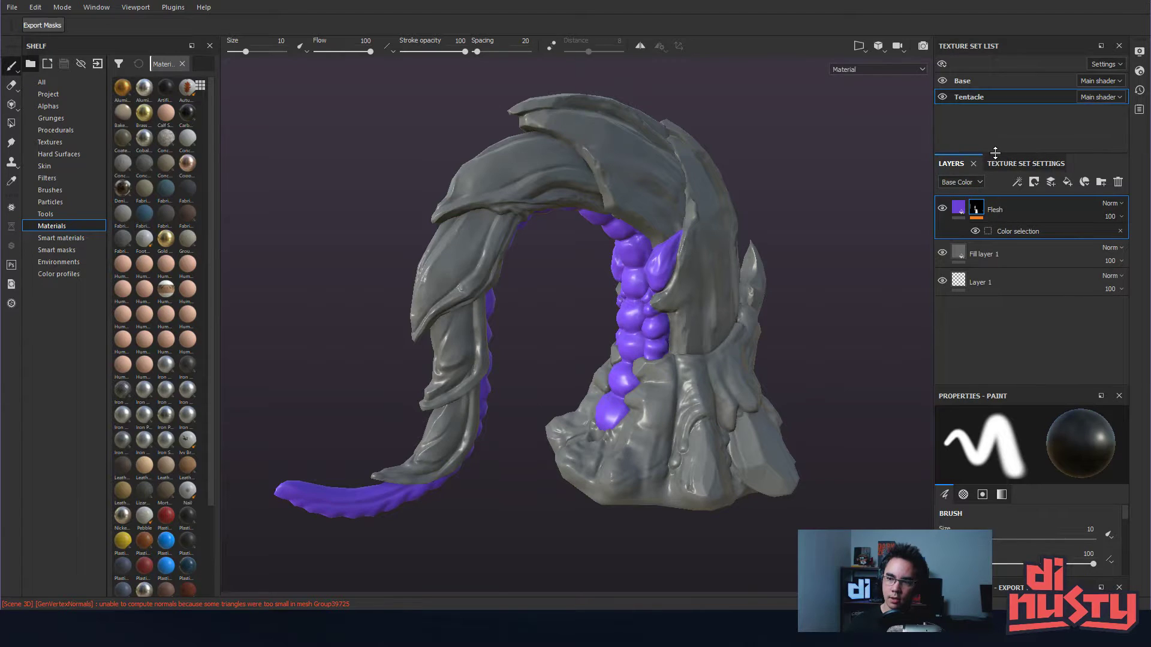
pyautogui.moveTo(1005, 152); pyautogui.dragTo(1005, 123)
pyautogui.keyDown('alt'); pyautogui.moveTo(849, 186); pyautogui.dragTo(811, 144); pyautogui.keyUp('alt')
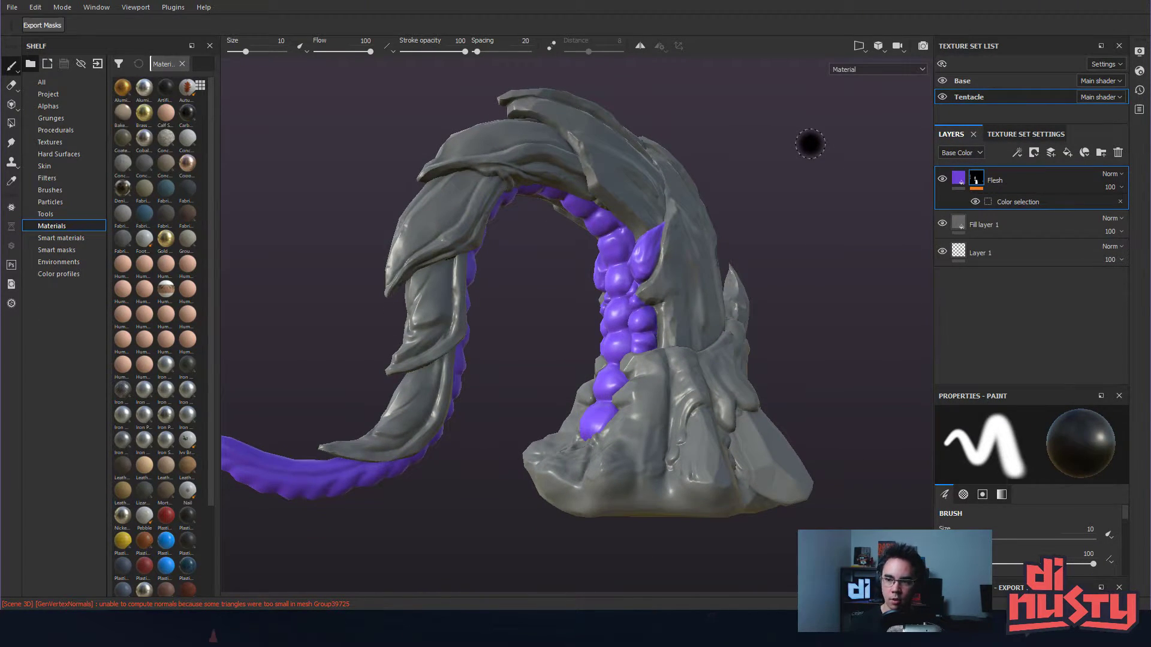
# - Group the Flesh fill layer into a new folder and name the folder Flesh
pyautogui.click(958, 181)
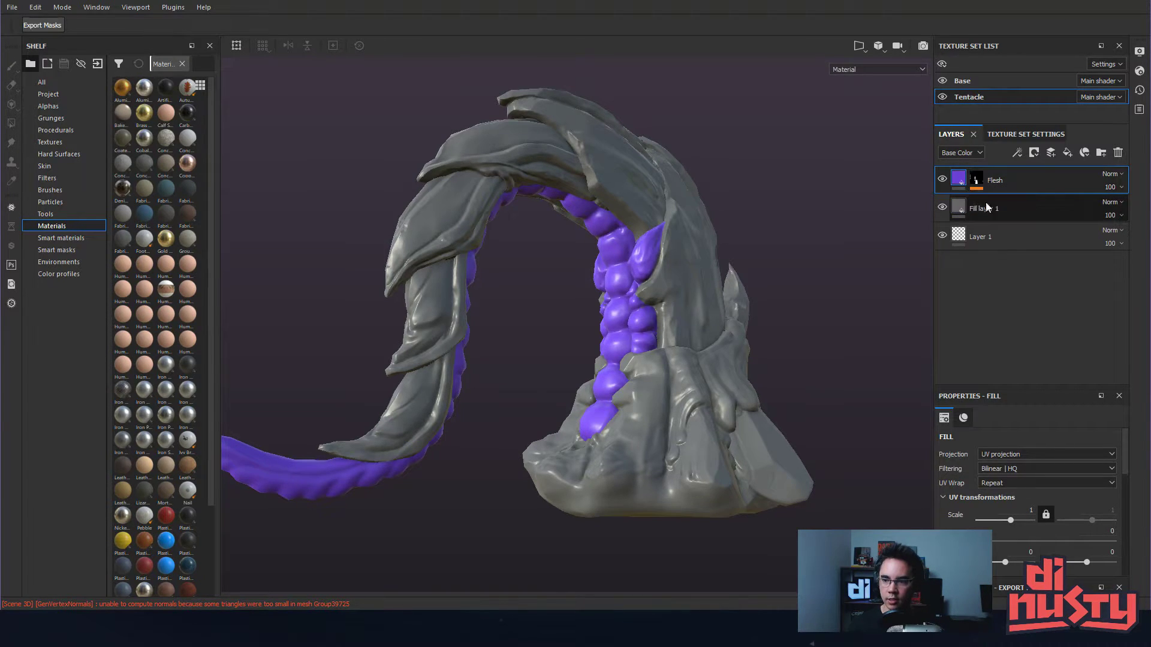
pyautogui.hotkey('ctrl', 'g')
pyautogui.doubleClick(989, 181)
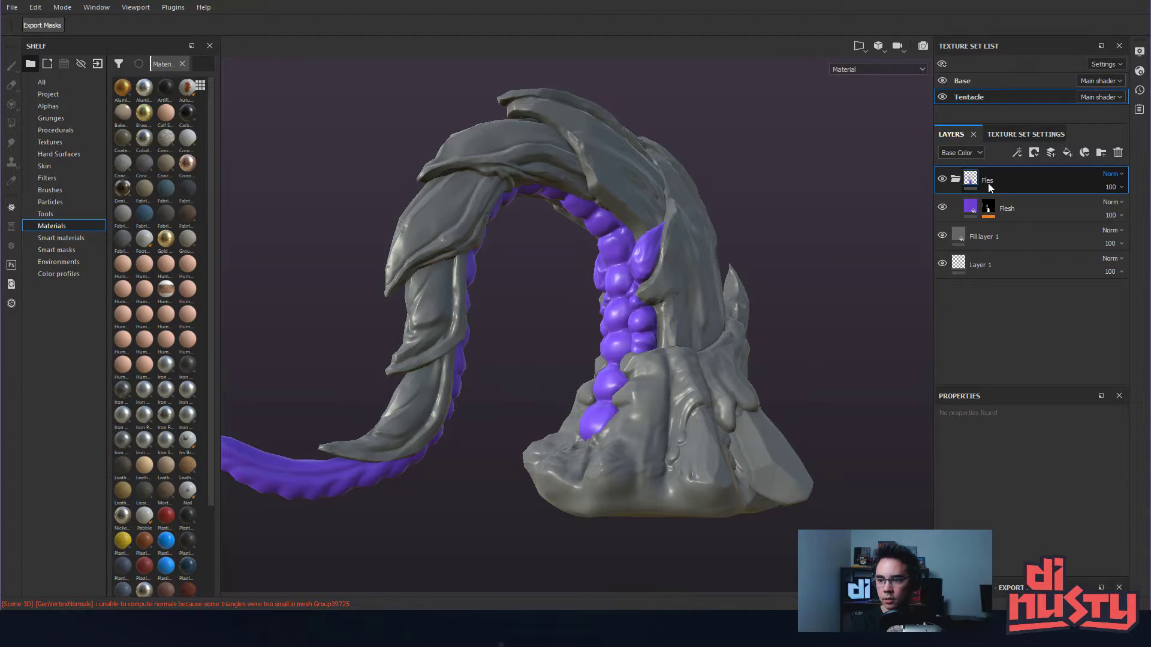
pyautogui.doubleClick(987, 181)
pyautogui.write('h')
pyautogui.press('Return')
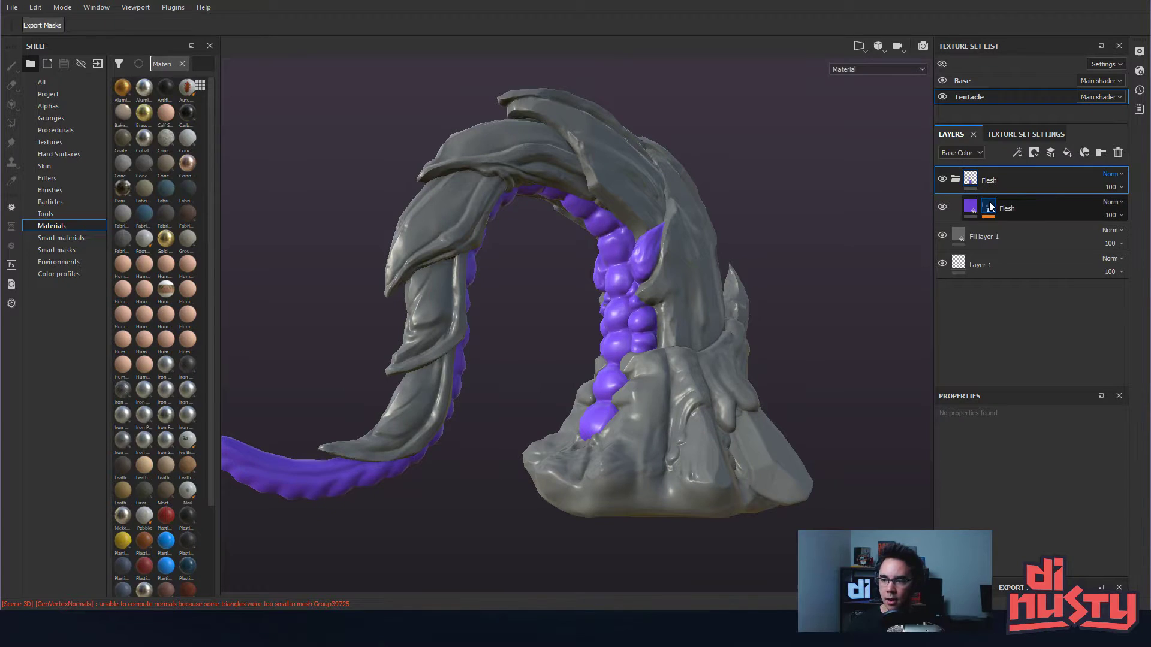
# - Copy the Flesh fill layer's color selection mask and paste it onto the Flesh folder
pyautogui.click(989, 208)
pyautogui.rightClick(987, 211)
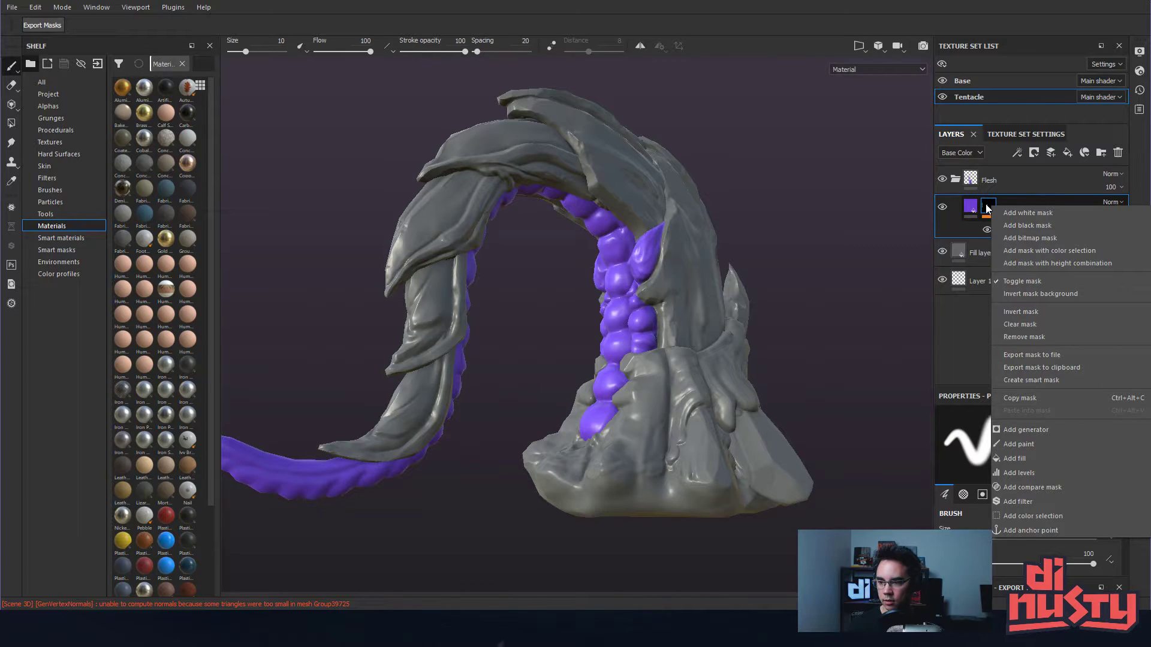
pyautogui.click(987, 205)
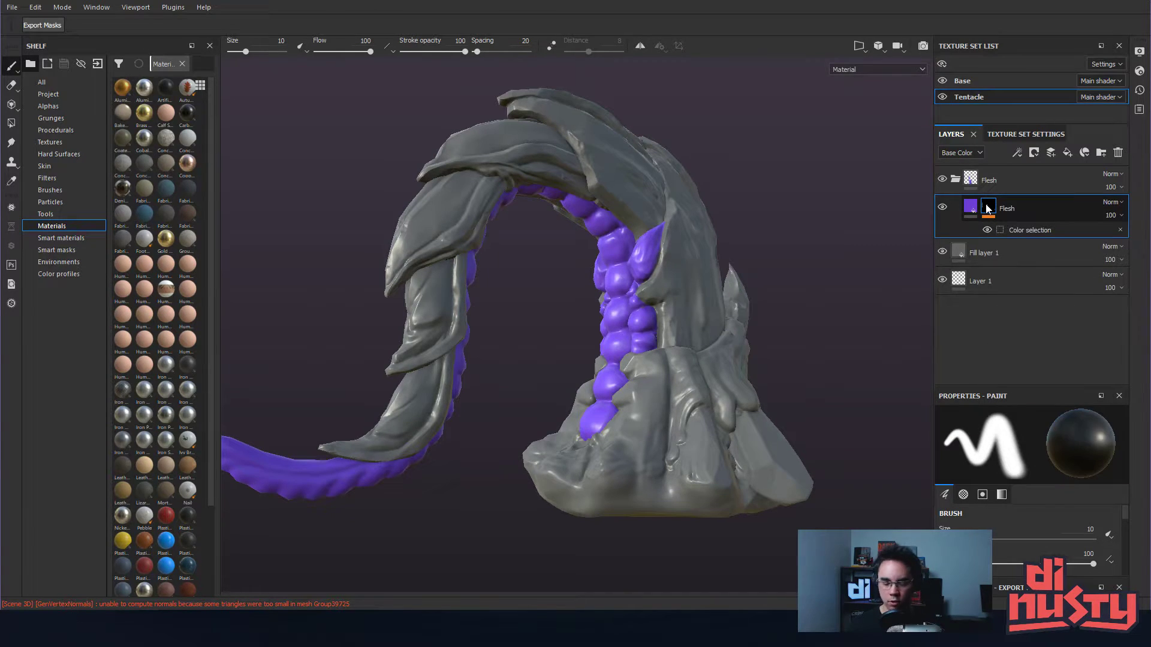
pyautogui.click(1031, 175)
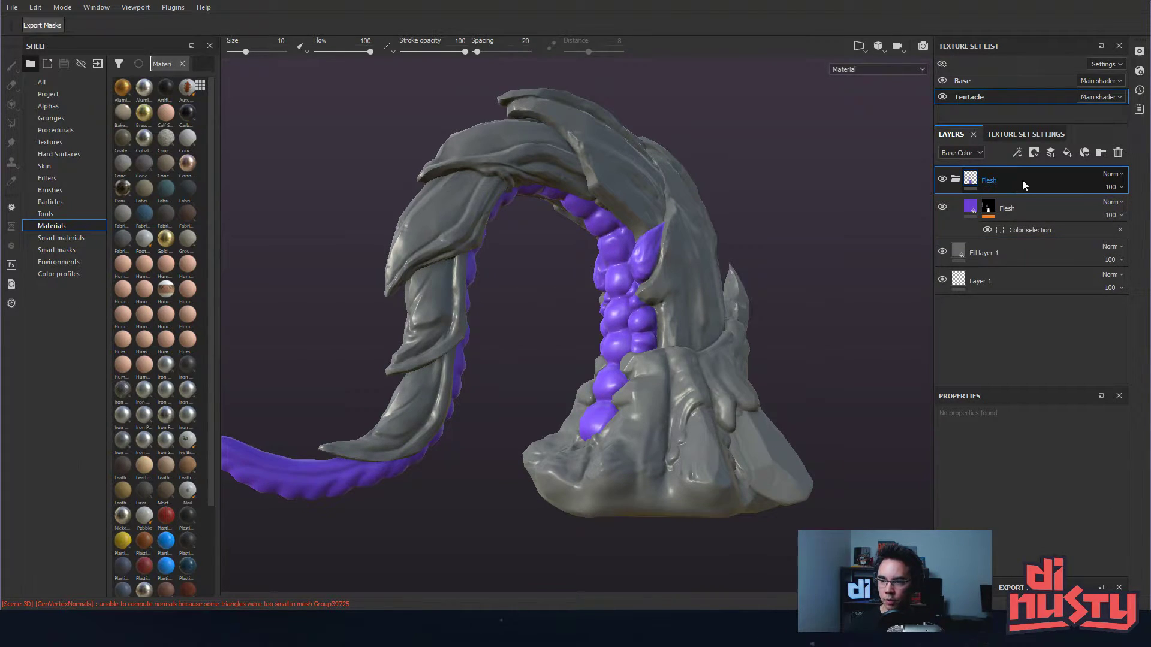
pyautogui.rightClick(1022, 182)
pyautogui.click(1072, 2)
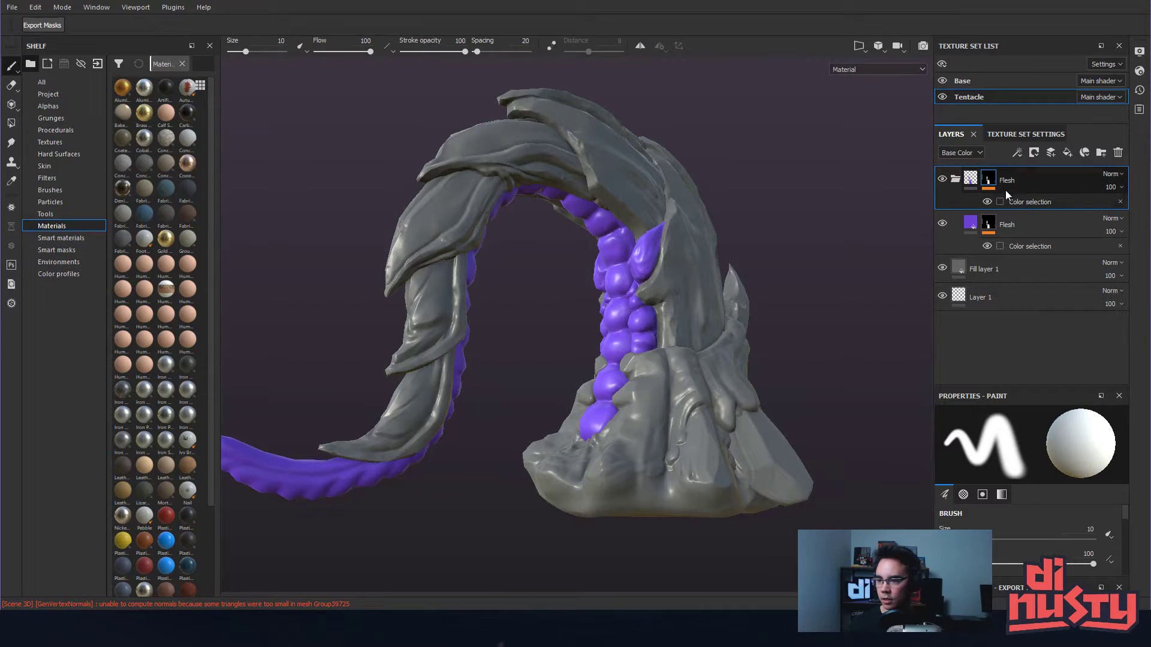
# - Clear and remove the mask from the Flesh fill layer inside the folder
pyautogui.click(989, 225)
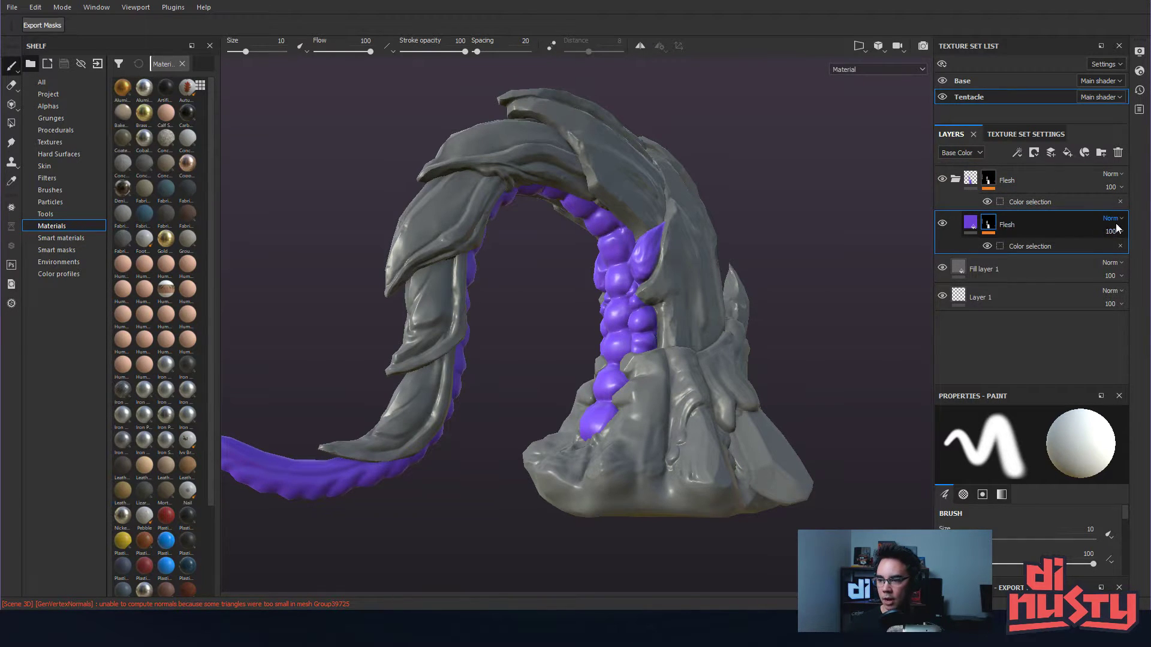
pyautogui.rightClick(995, 223)
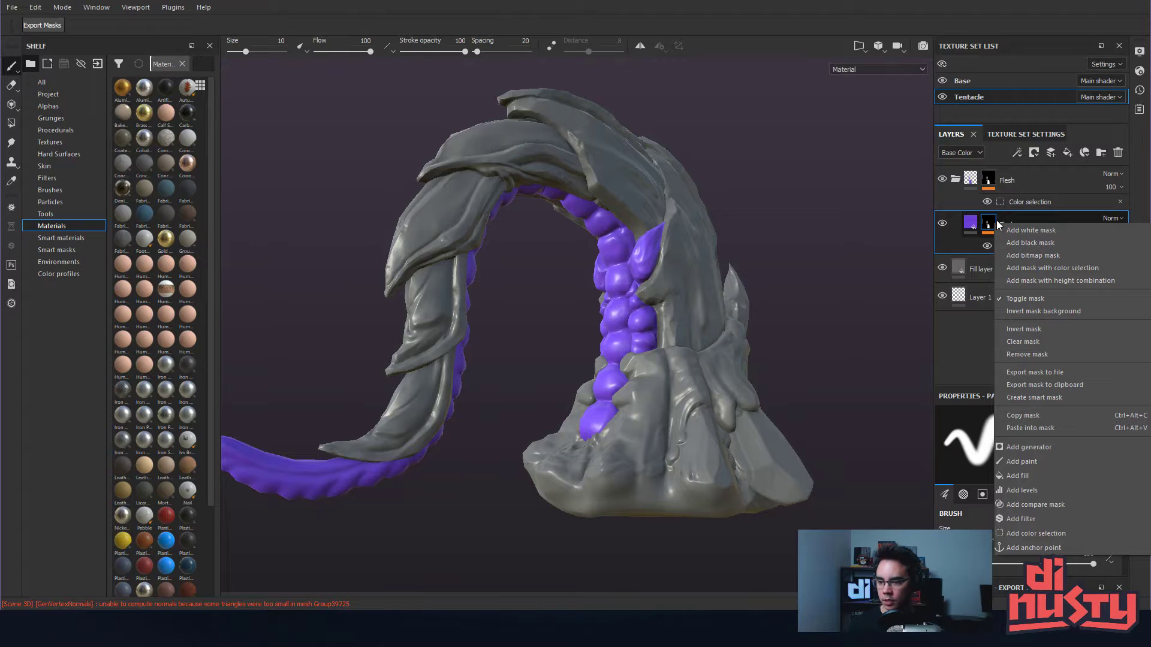
pyautogui.click(1049, 341)
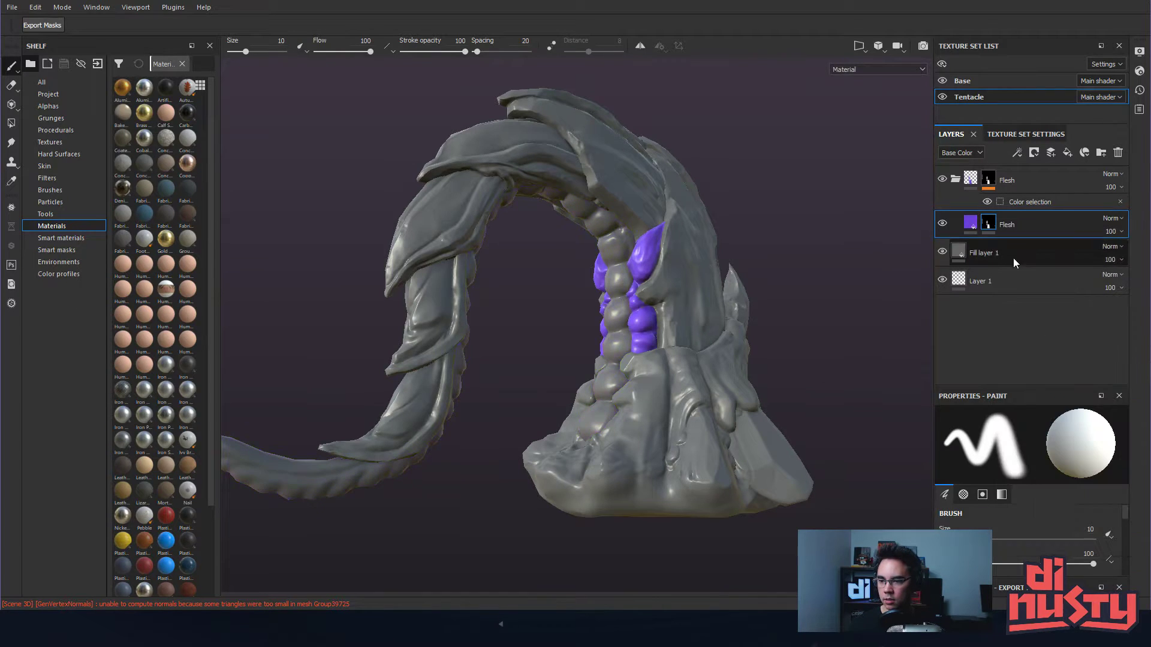
pyautogui.rightClick(988, 224)
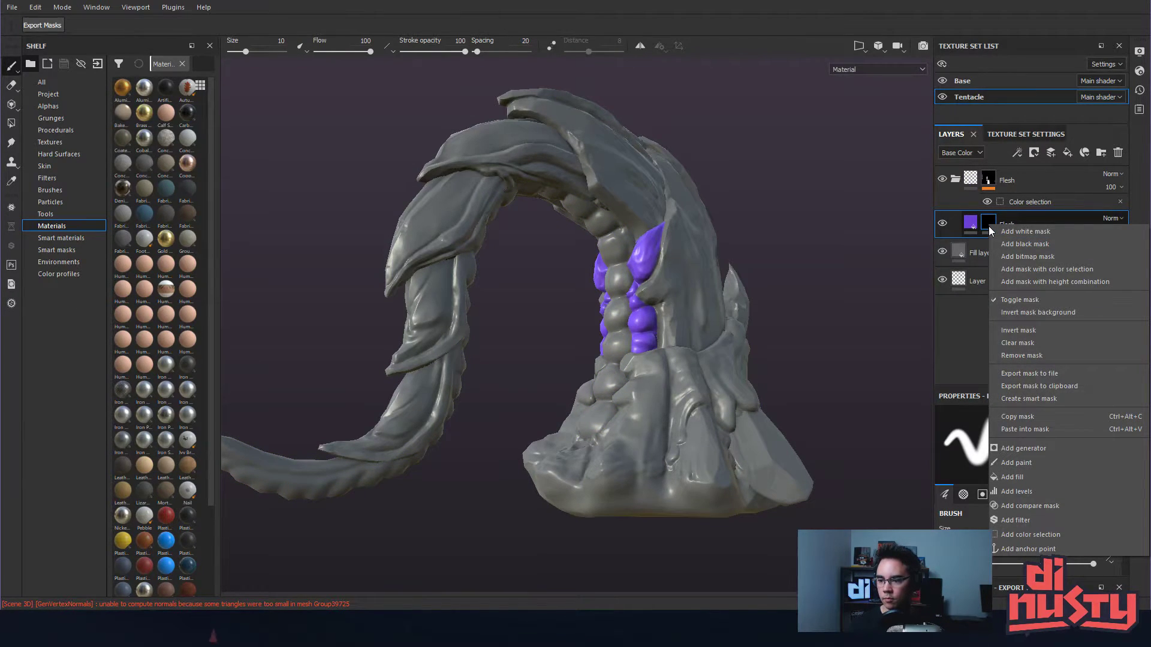
pyautogui.click(1045, 352)
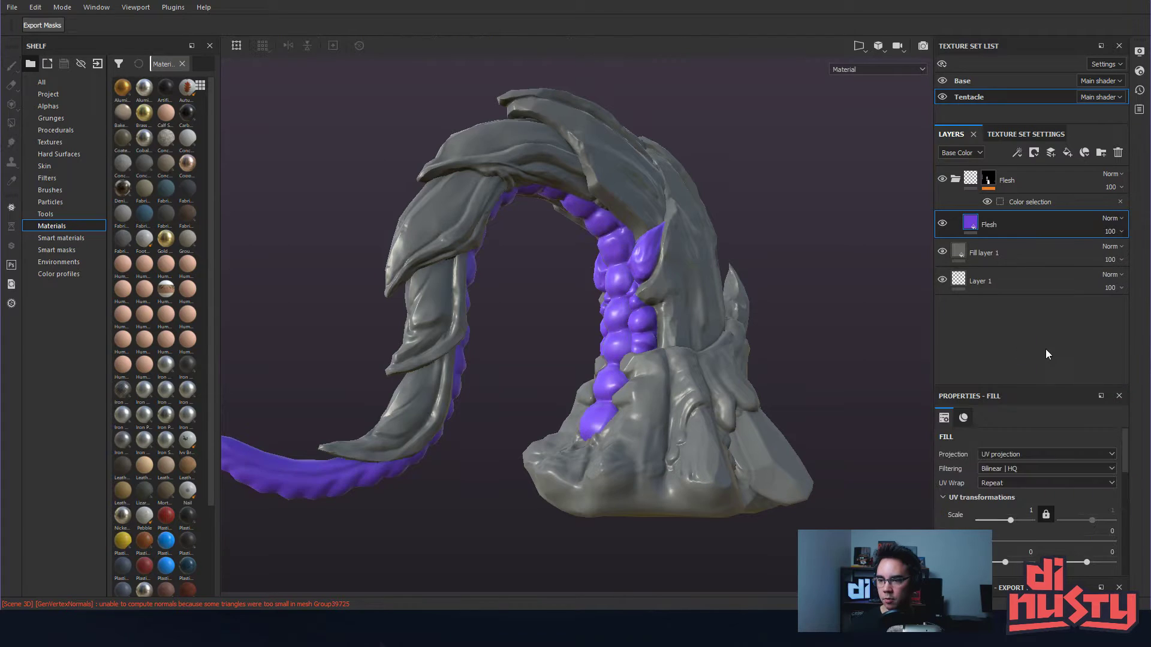
# - Rename the fill layer inside the Flesh folder to Base
pyautogui.click(962, 179)
pyautogui.doubleClick(988, 208)
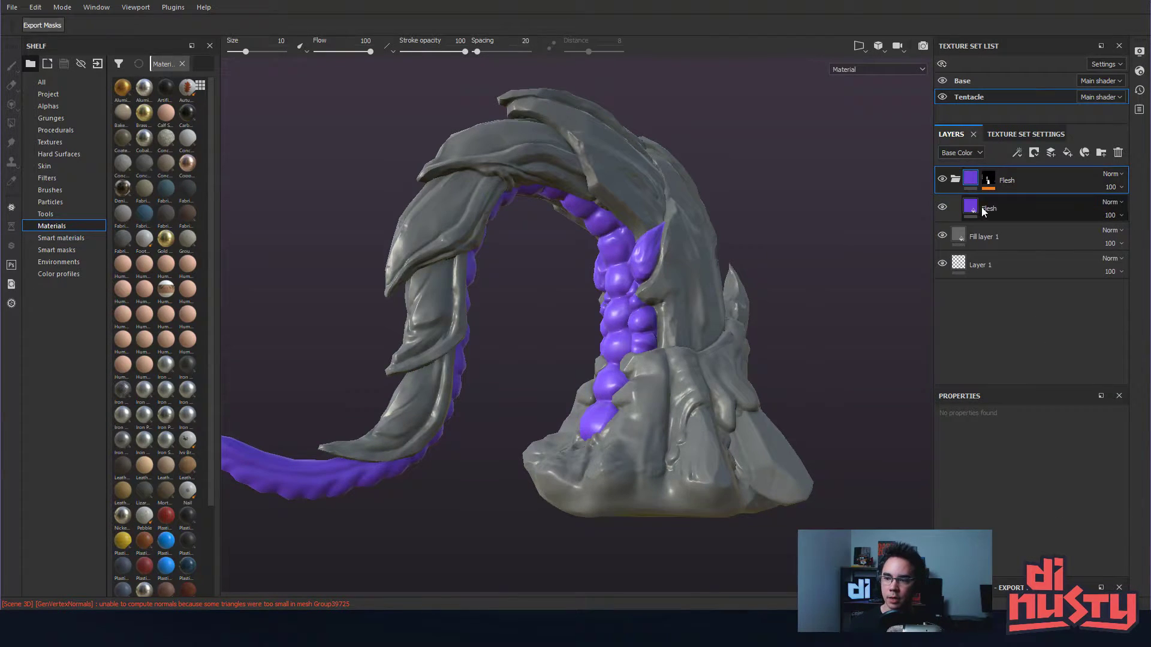
pyautogui.write('Base')
pyautogui.press('Return')
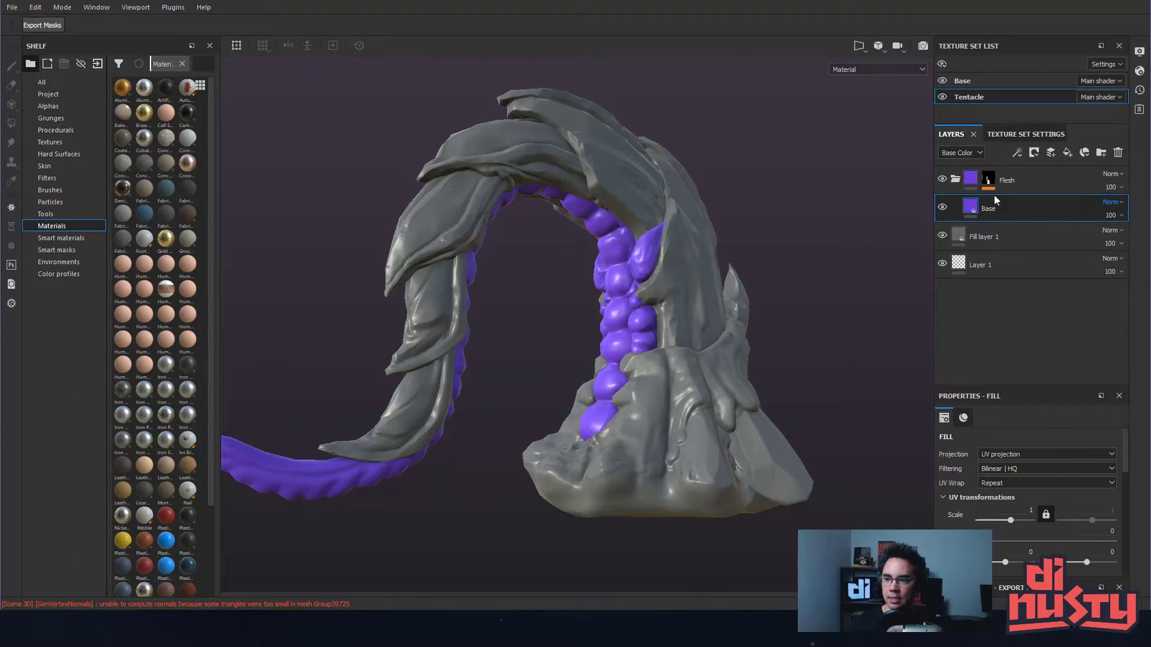
# - Collapse and reopen the Flesh folder and toggle its visibility to check which areas it covers
pyautogui.click(954, 179)
pyautogui.click(955, 180)
pyautogui.click(941, 180)
pyautogui.click(941, 180)
pyautogui.click(941, 179)
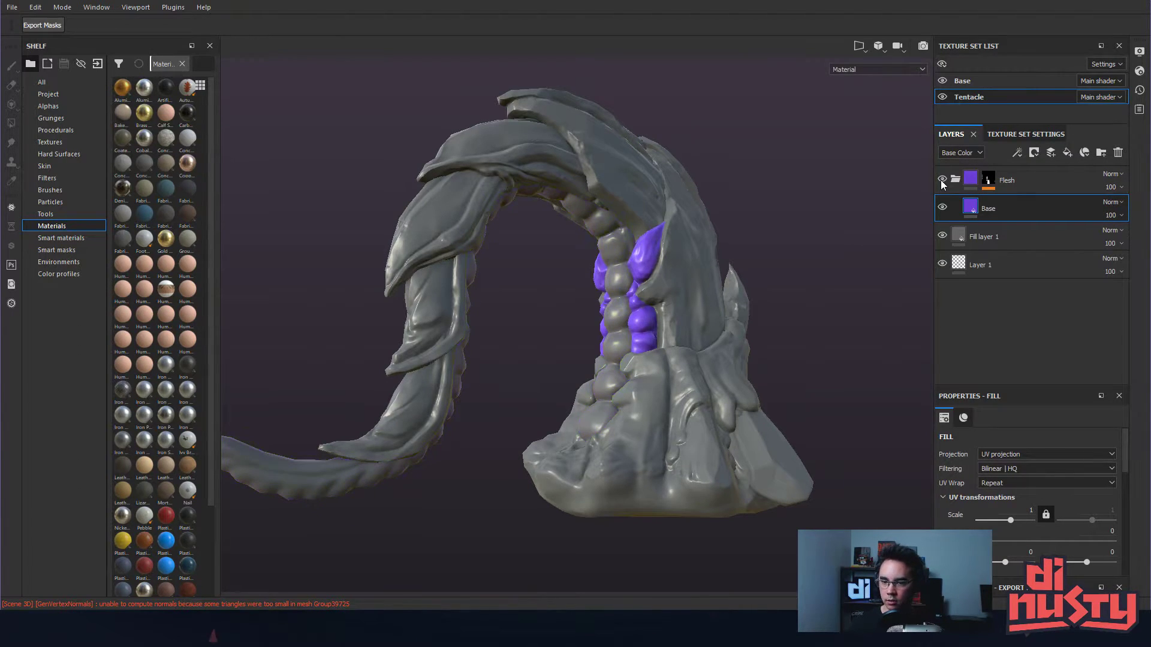
pyautogui.click(941, 179)
# - Switch back and forth between the Base and Tentacle texture sets by picking their parts directly on the model
pyautogui.keyDown('alt'); pyautogui.moveTo(797, 187); pyautogui.dragTo(705, 251); pyautogui.keyUp('alt')
pyautogui.press('ctrl')
pyautogui.hotkey('ctrl', 'shift')
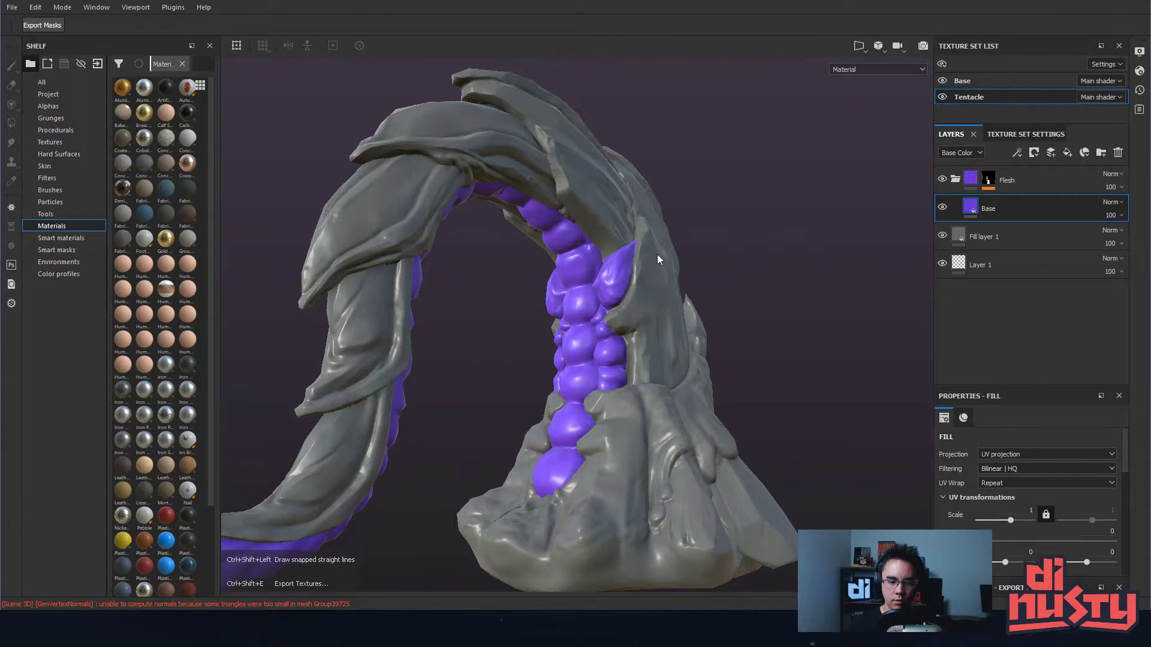
pyautogui.hotkey('ctrl', 'alt')
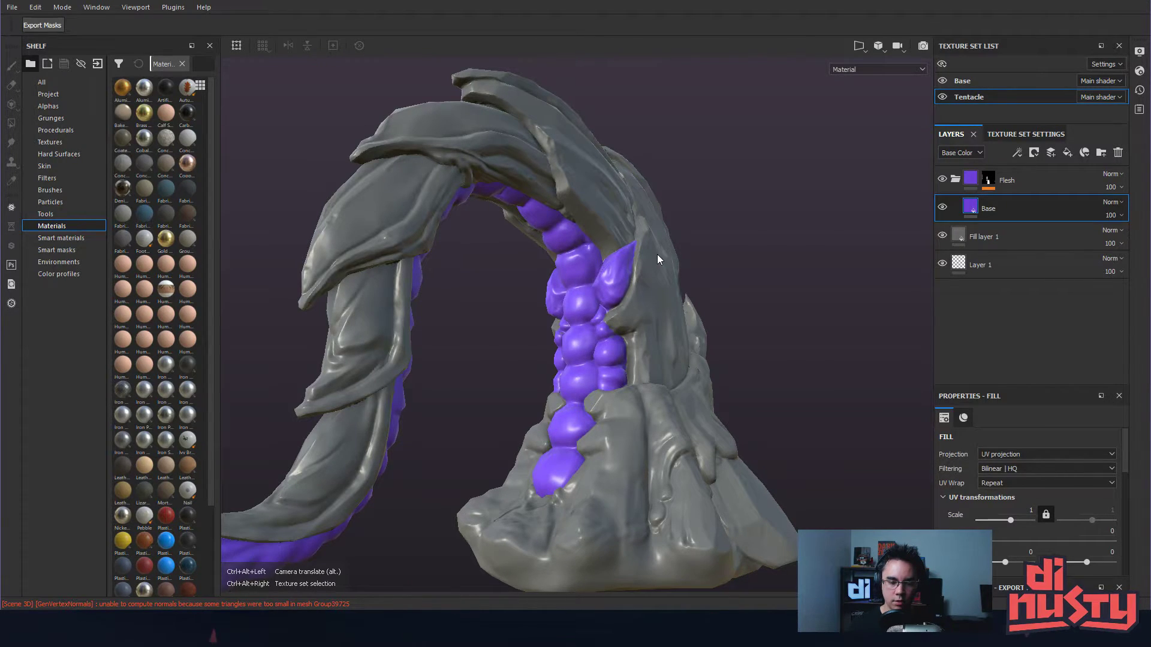
pyautogui.keyDown('ctrl'); pyautogui.keyDown('alt'); pyautogui.rightClick(670, 253); pyautogui.keyUp('alt'); pyautogui.keyUp('ctrl')
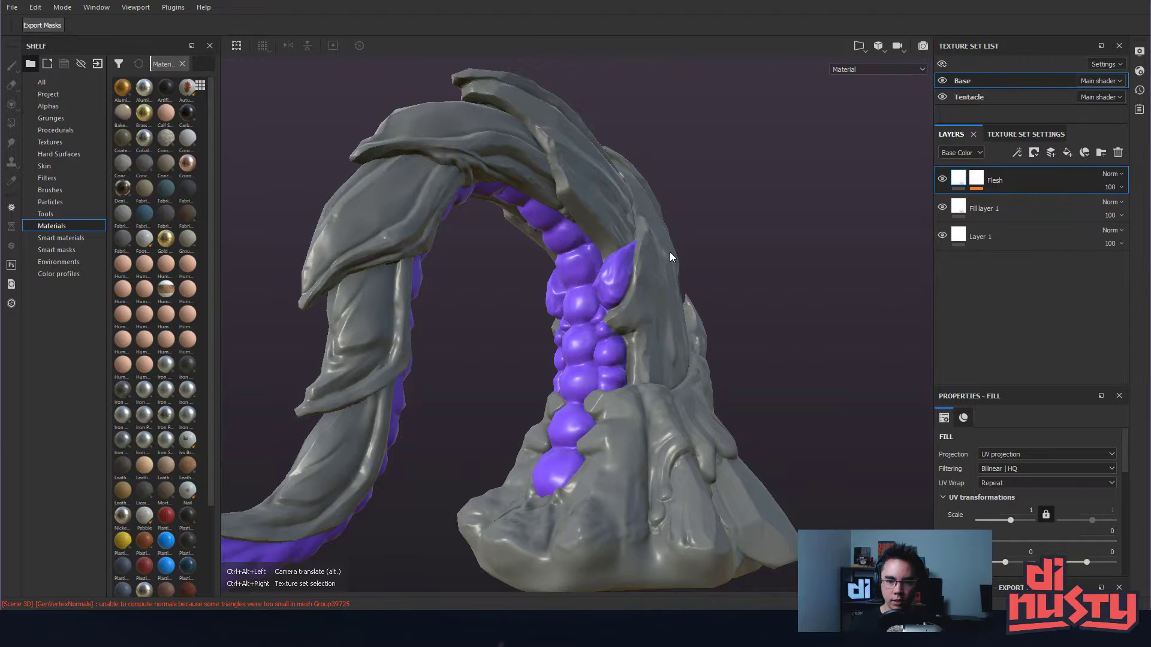
pyautogui.keyDown('ctrl'); pyautogui.keyDown('alt'); pyautogui.rightClick(575, 286); pyautogui.keyUp('alt'); pyautogui.keyUp('ctrl')
pyautogui.keyDown('ctrl'); pyautogui.keyDown('alt'); pyautogui.rightClick(650, 270); pyautogui.keyUp('alt'); pyautogui.keyUp('ctrl')
pyautogui.keyDown('alt'); pyautogui.moveTo(728, 306); pyautogui.dragTo(437, 164); pyautogui.keyUp('alt')
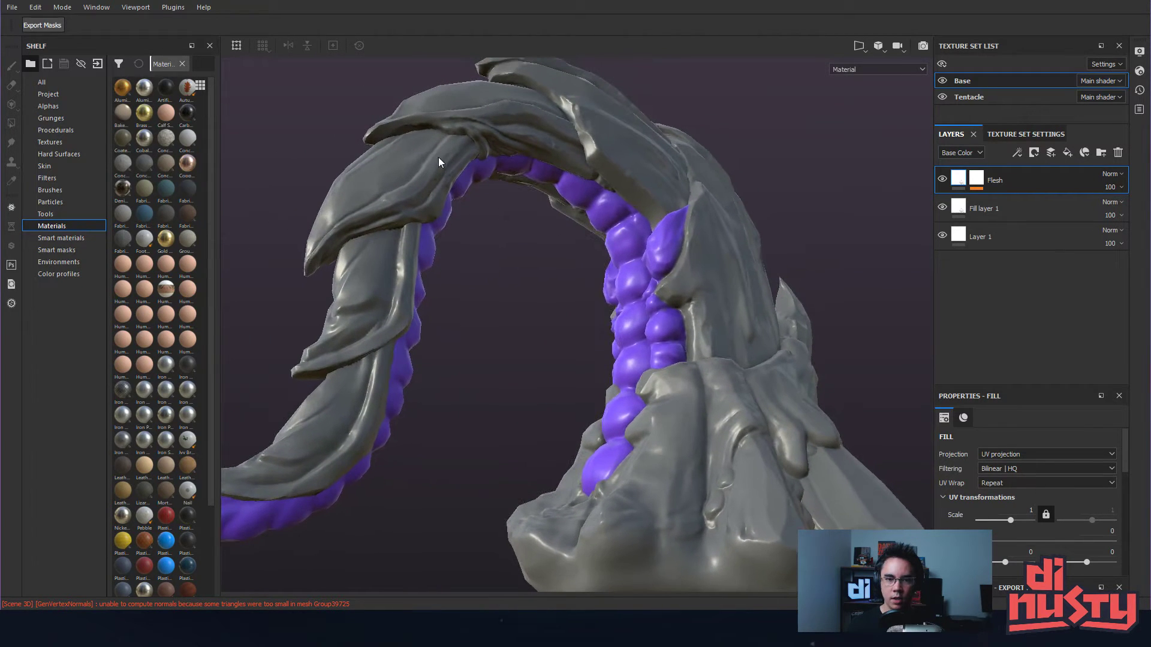
pyautogui.keyDown('ctrl'); pyautogui.keyDown('alt'); pyautogui.rightClick(430, 148); pyautogui.keyUp('alt'); pyautogui.keyUp('ctrl')
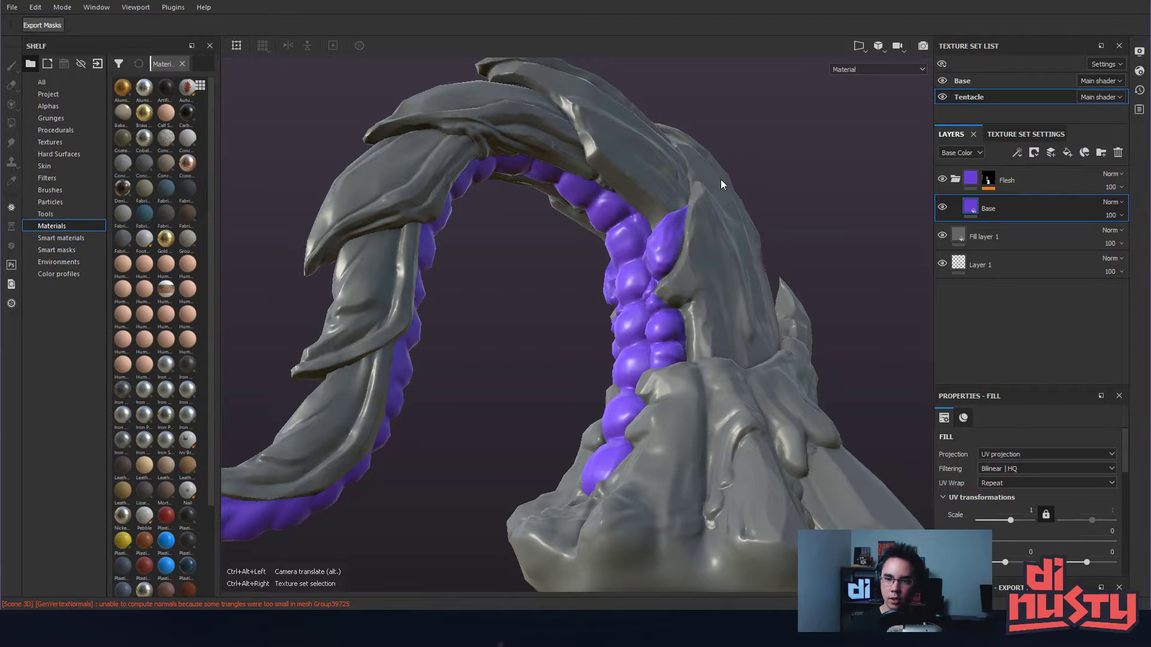
pyautogui.keyDown('ctrl'); pyautogui.keyDown('alt'); pyautogui.rightClick(737, 222); pyautogui.keyUp('alt'); pyautogui.keyUp('ctrl')
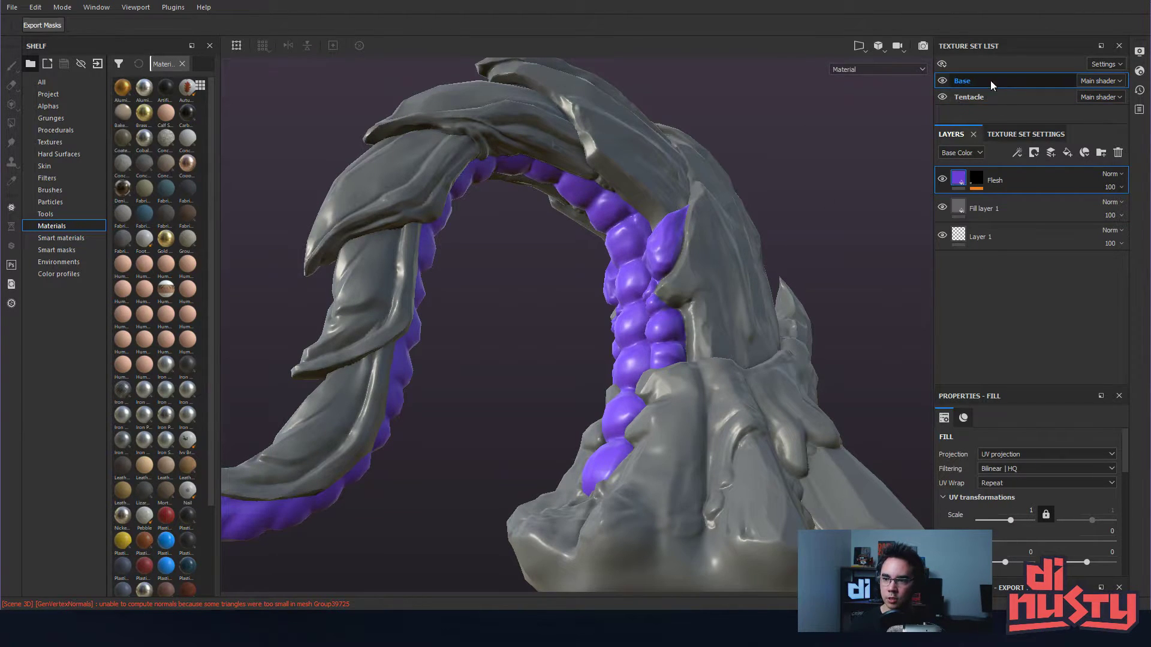
# - Activate the Tentacle texture set by picking the arch on the model, and view the flesh up close
pyautogui.keyDown('alt'); pyautogui.moveTo(714, 153); pyautogui.dragTo(719, 172); pyautogui.keyUp('alt')
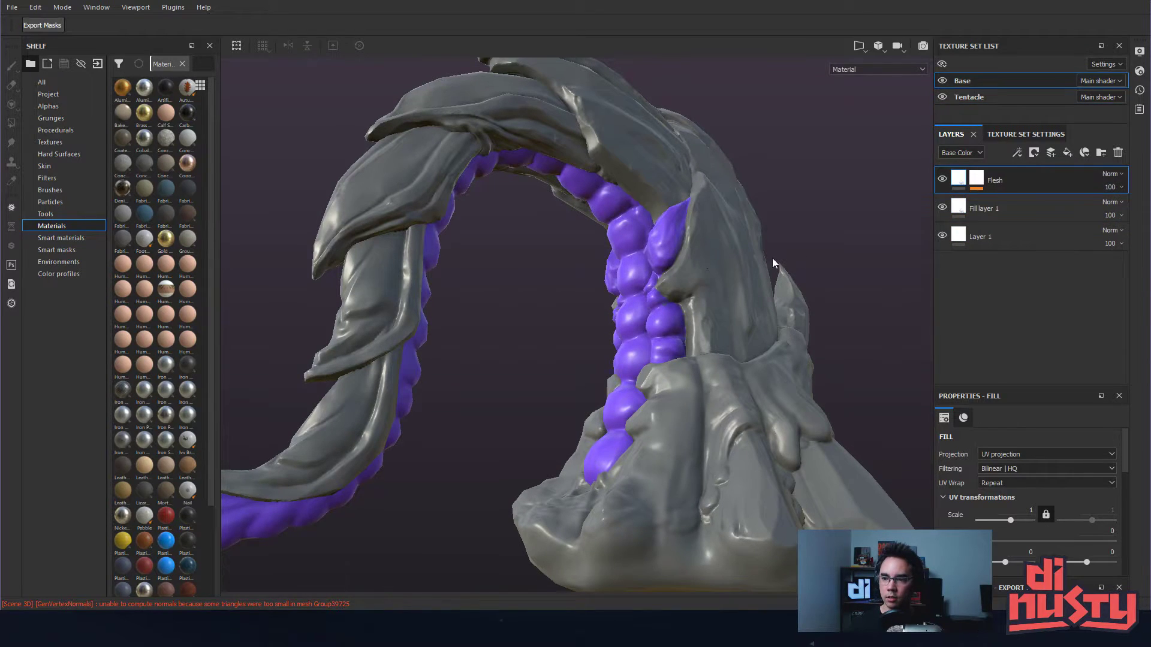
pyautogui.keyDown('alt'); pyautogui.moveTo(874, 191); pyautogui.dragTo(767, 233); pyautogui.keyUp('alt')
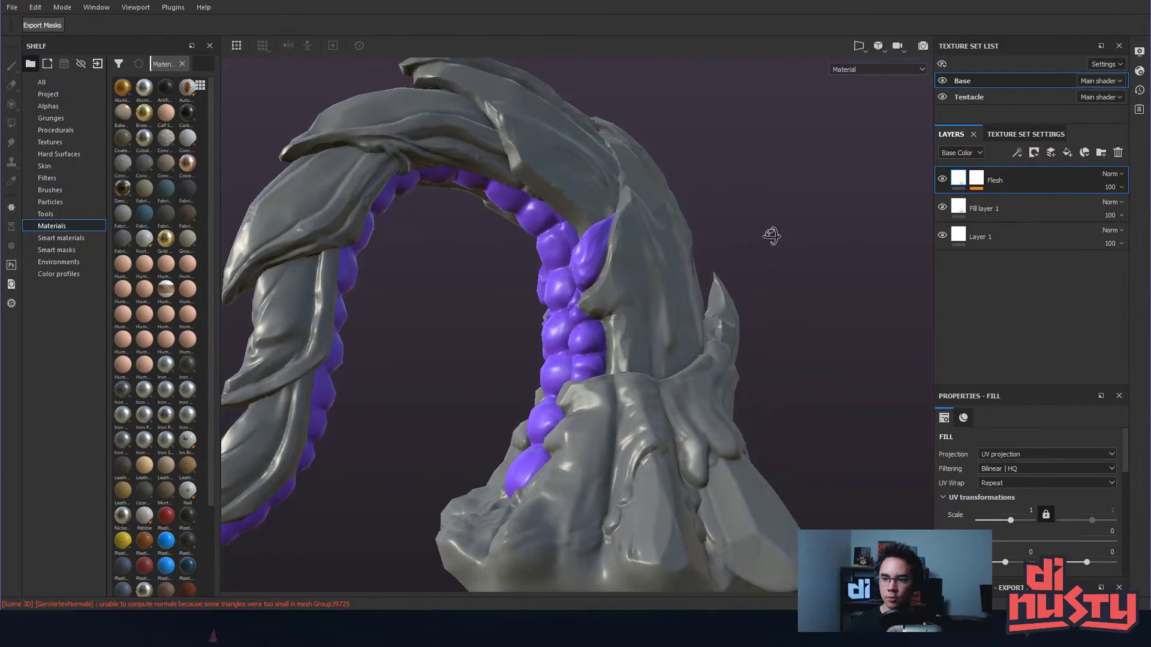
pyautogui.keyDown('ctrl'); pyautogui.keyDown('alt'); pyautogui.rightClick(465, 175); pyautogui.keyUp('alt'); pyautogui.keyUp('ctrl')
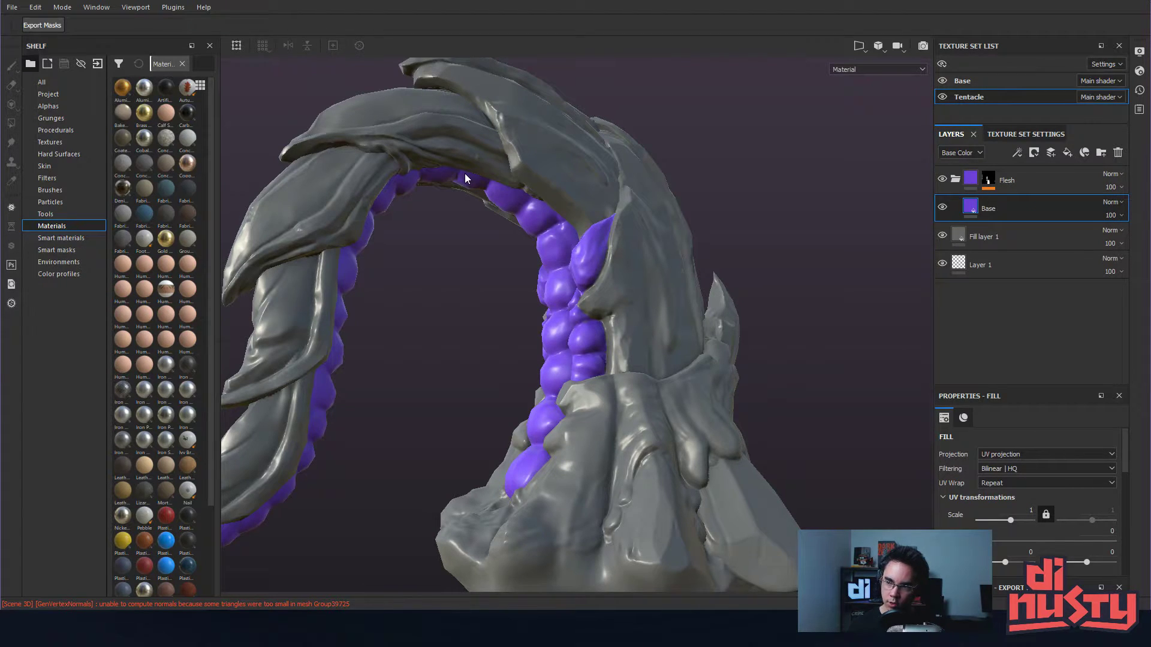
pyautogui.keyDown('alt'); pyautogui.moveTo(740, 212); pyautogui.dragTo(757, 192); pyautogui.keyUp('alt')
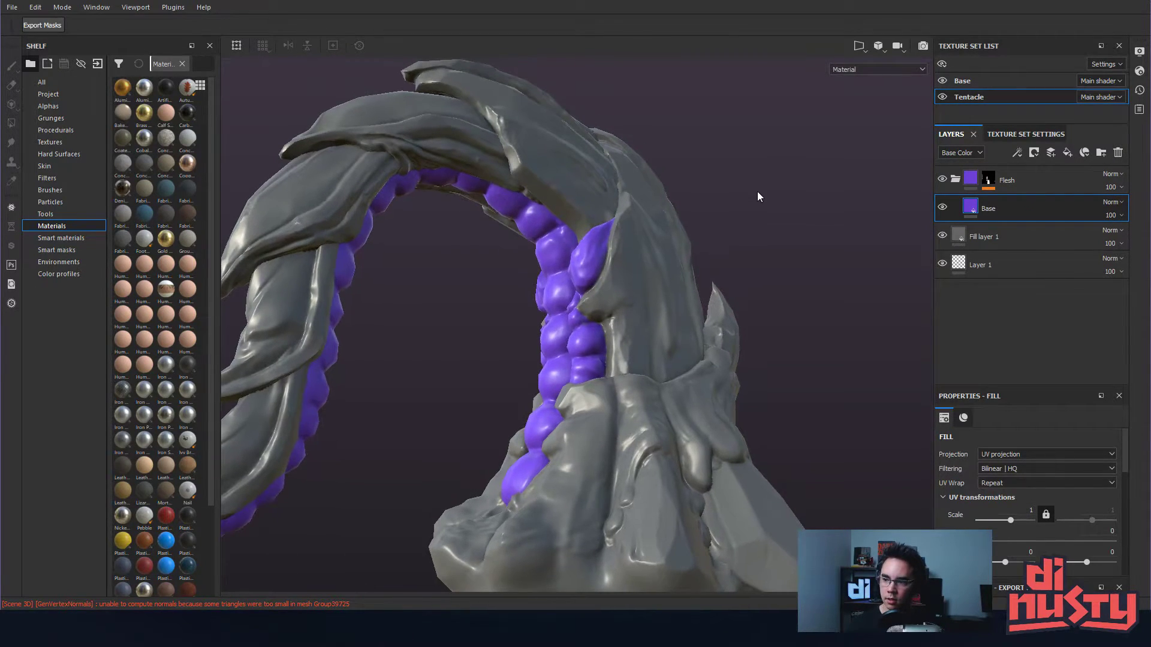
pyautogui.keyDown('alt'); pyautogui.moveTo(678, 196); pyautogui.dragTo(709, 242); pyautogui.keyUp('alt')
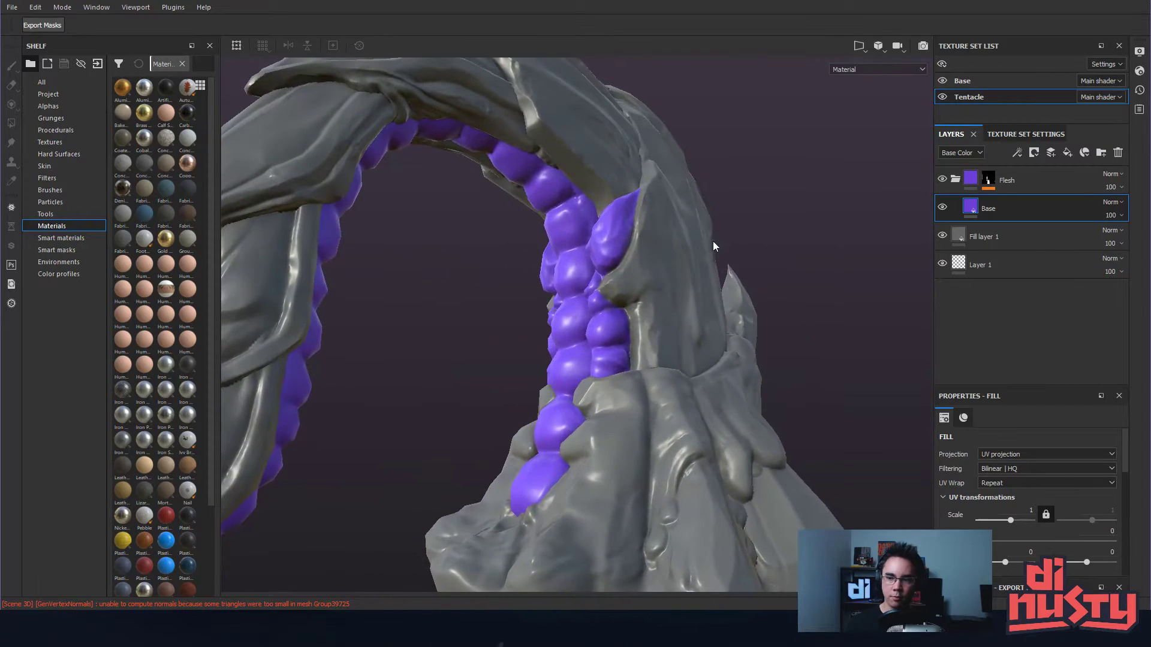
# - Delete the unused Layer 1 from the Tentacle texture set, and Layer 1 and the old Flesh layer from the Base set
pyautogui.click(1031, 232)
pyautogui.click(1014, 268)
pyautogui.press('Delete')
pyautogui.click(1005, 83)
pyautogui.click(1018, 238)
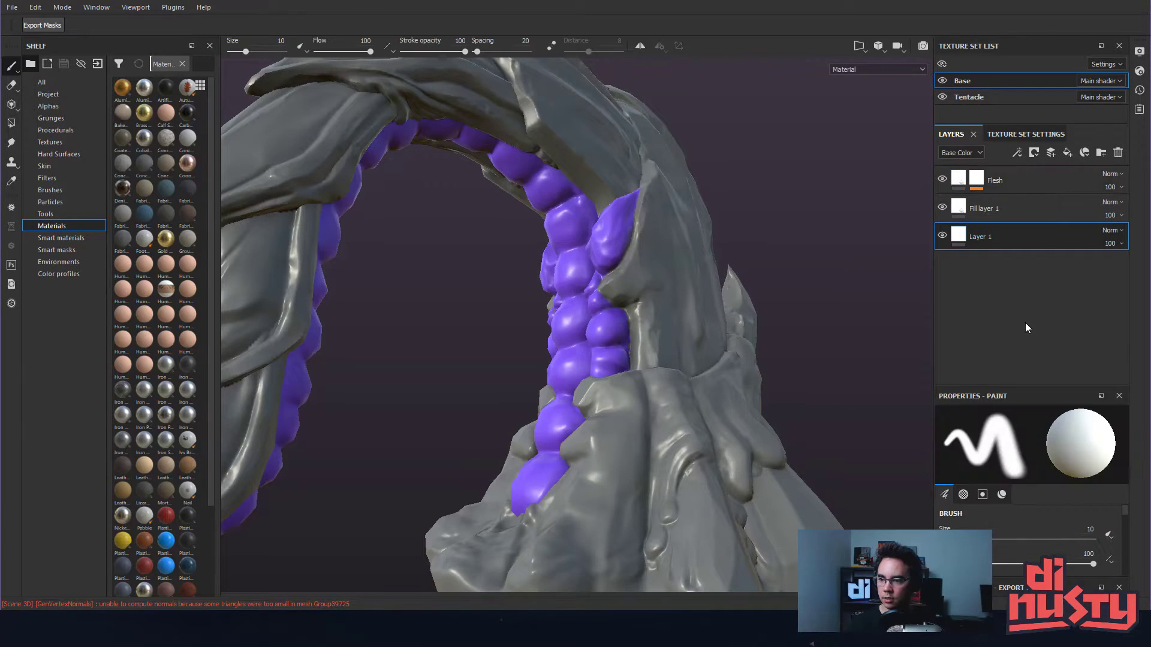
pyautogui.press('Delete')
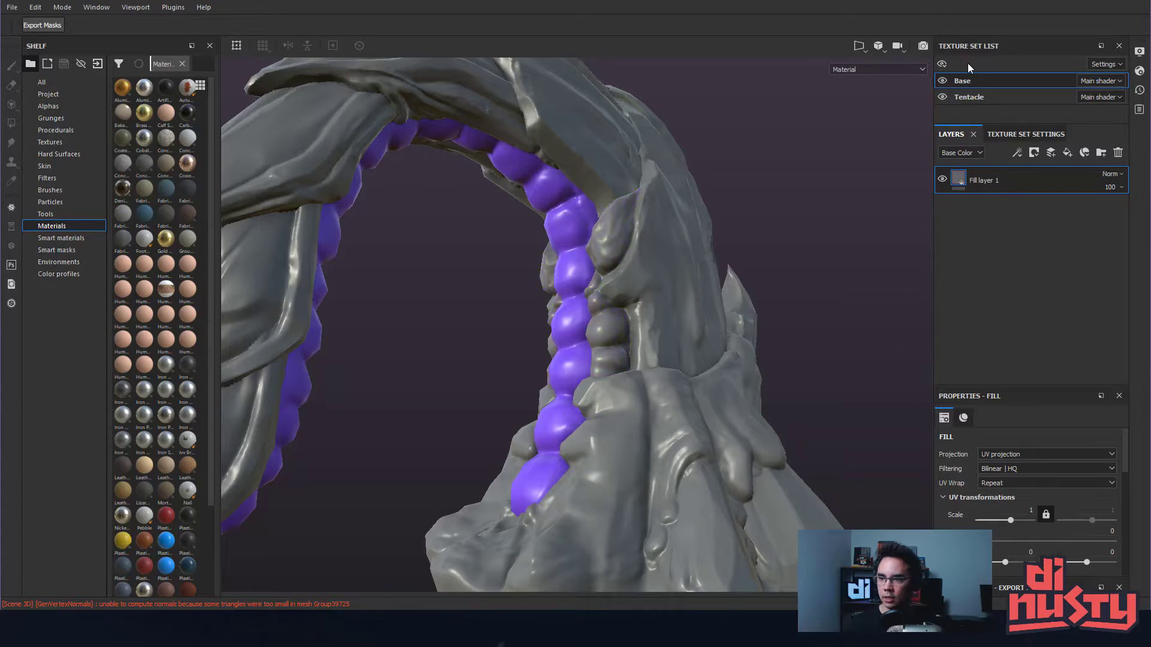
# - Copy the masked Flesh folder from the Tentacle texture set into the Base texture set
pyautogui.click(970, 99)
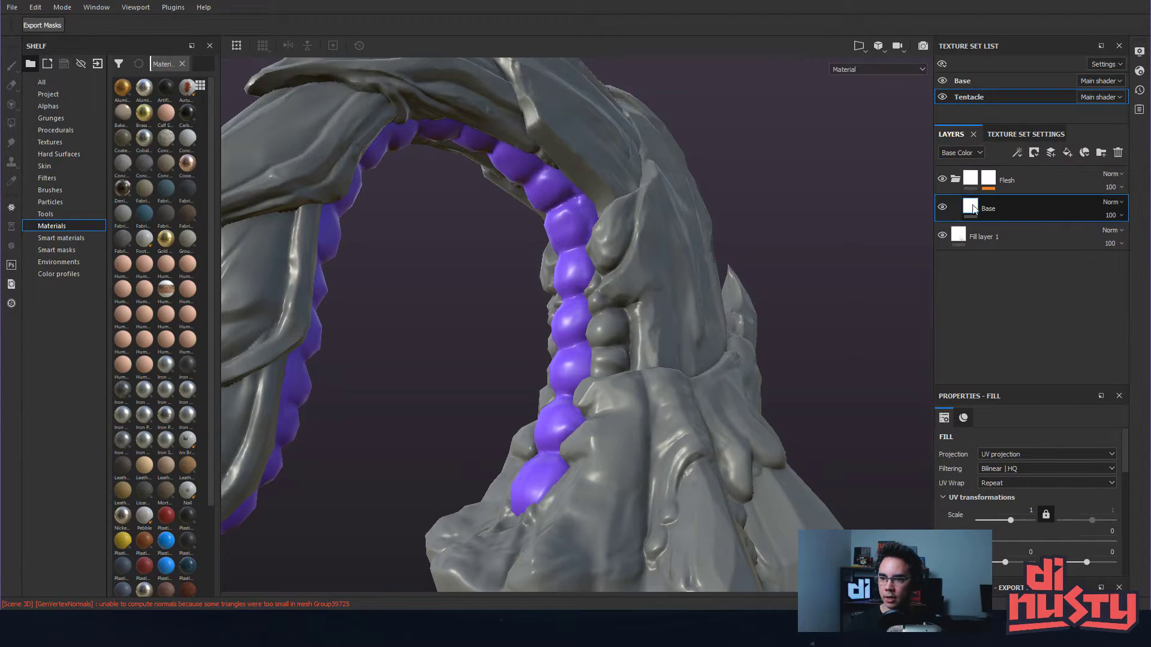
pyautogui.click(1039, 182)
pyautogui.click(973, 80)
pyautogui.hotkey('ctrl', 'v')
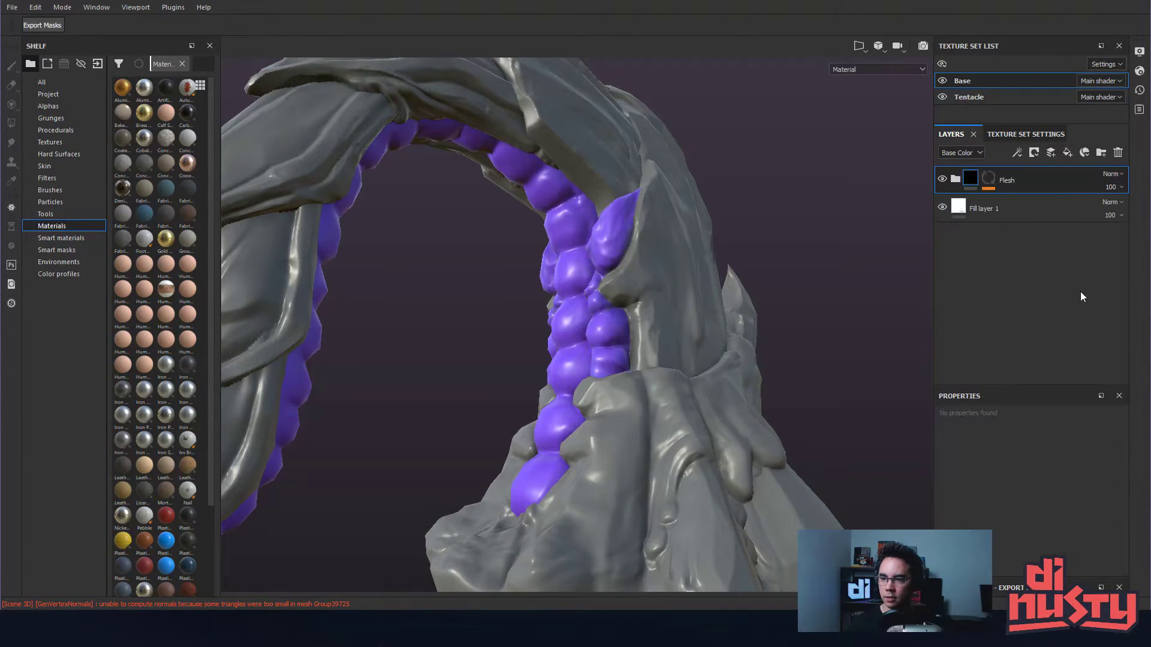
# - Inspect the contents of the pasted Flesh folder and its coverage on the model, leaving the folder collapsed
pyautogui.keyDown('alt'); pyautogui.moveTo(867, 224); pyautogui.dragTo(888, 225); pyautogui.keyUp('alt')
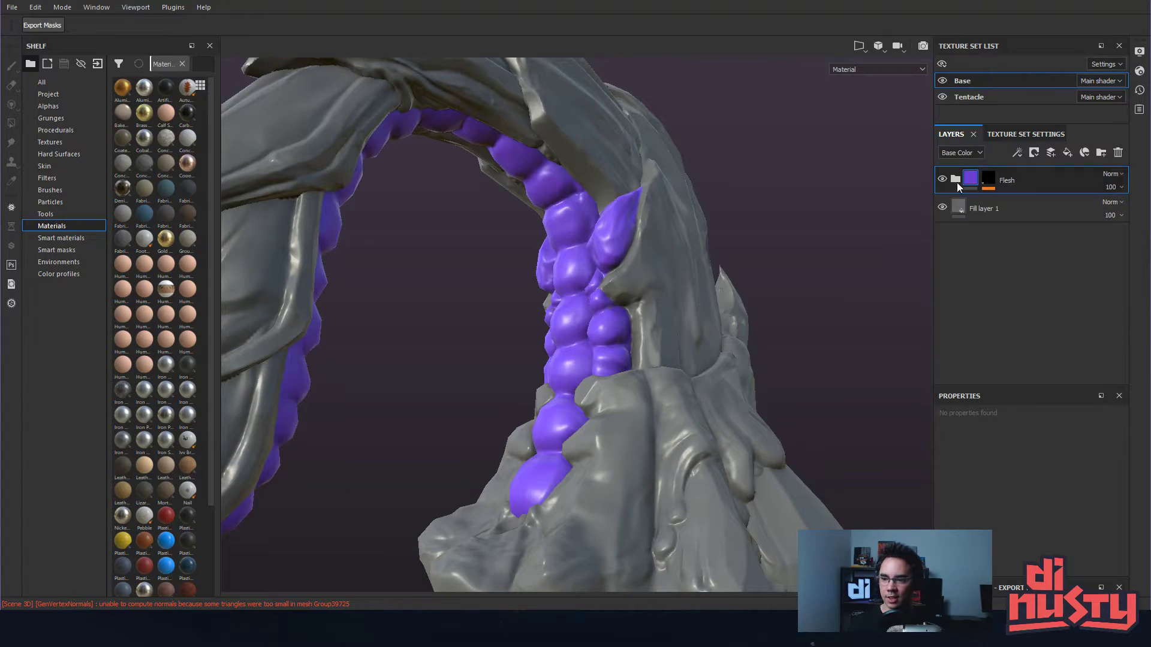
pyautogui.click(956, 180)
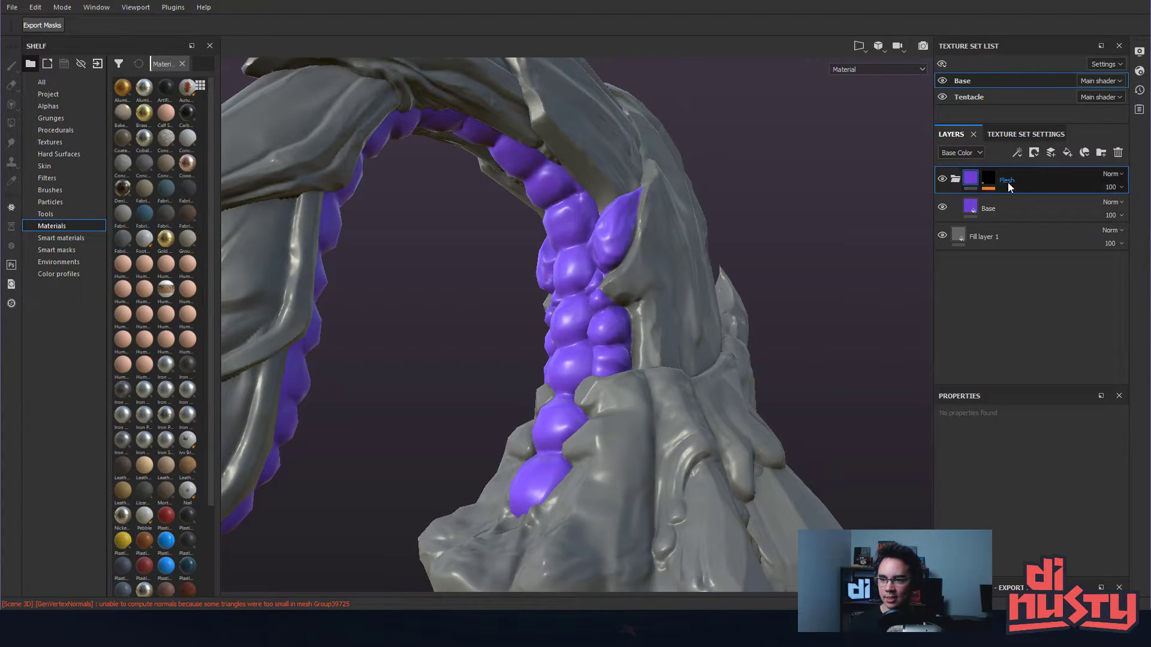
pyautogui.keyDown('alt'); pyautogui.moveTo(827, 183); pyautogui.dragTo(899, 231); pyautogui.keyUp('alt')
pyautogui.click(953, 180)
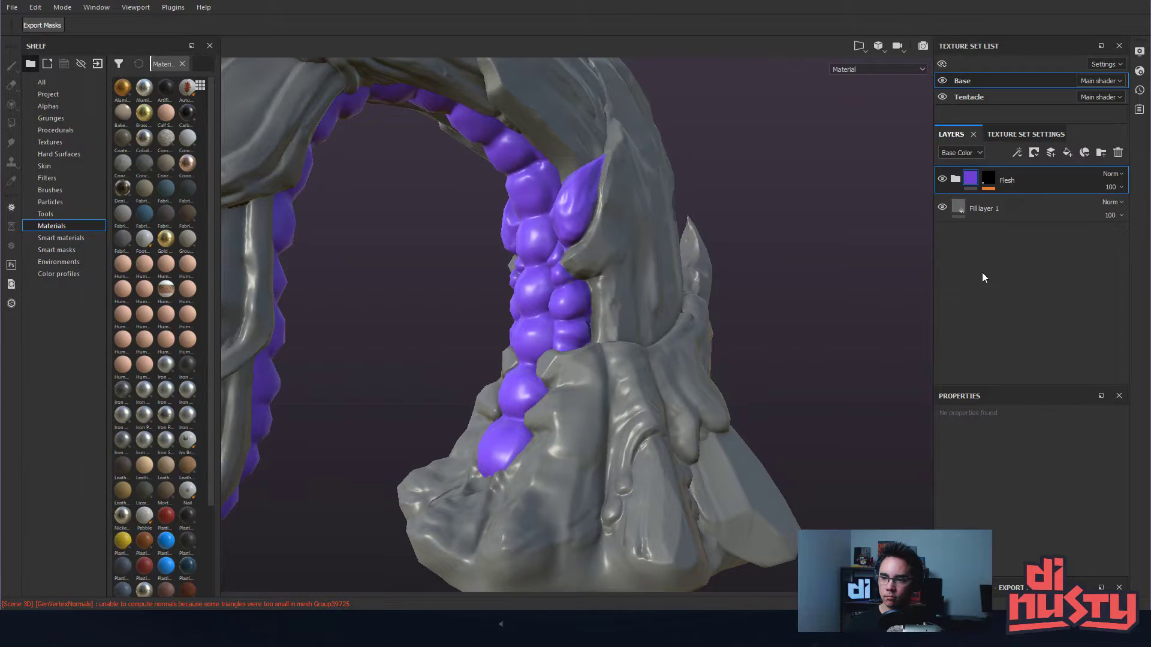
pyautogui.click(990, 210)
pyautogui.click(958, 170)
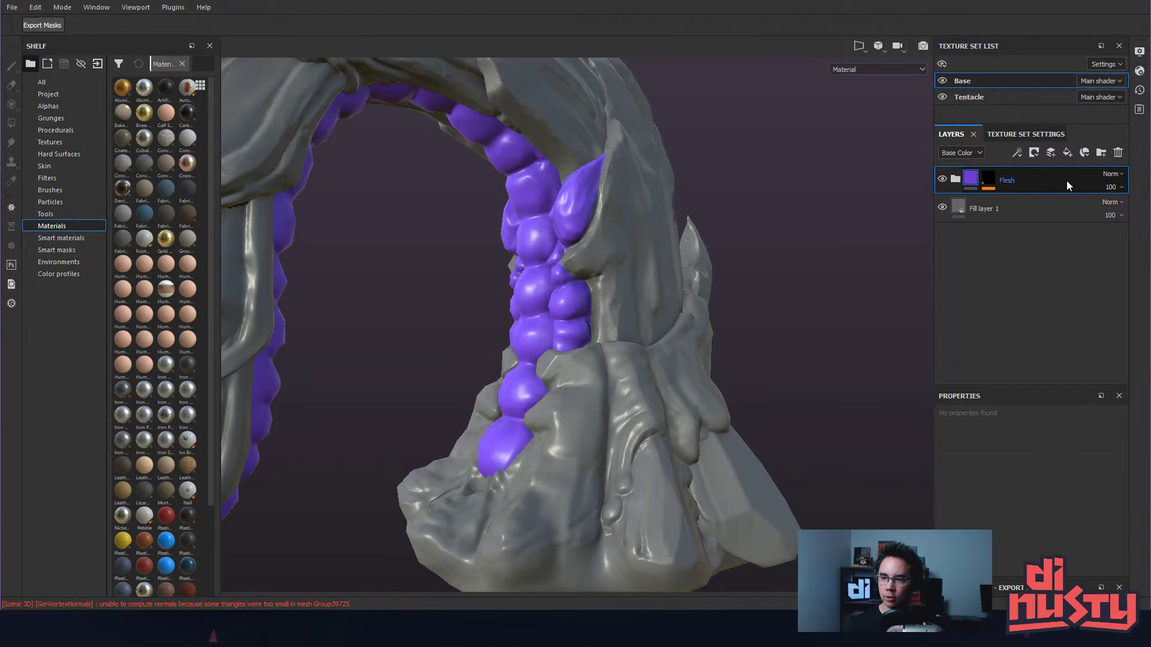
# - Duplicate the Flesh folder in the Base texture set and rename the copy Shell
pyautogui.hotkey('ctrl', 'd')
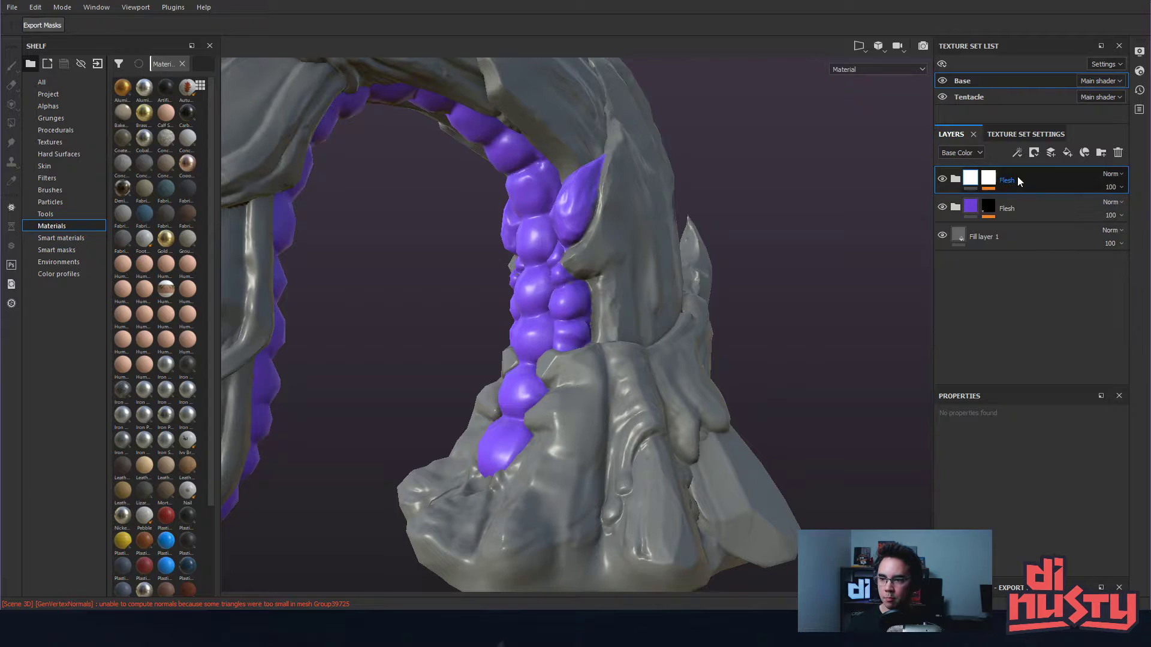
pyautogui.doubleClick(1004, 180)
pyautogui.write('Base')
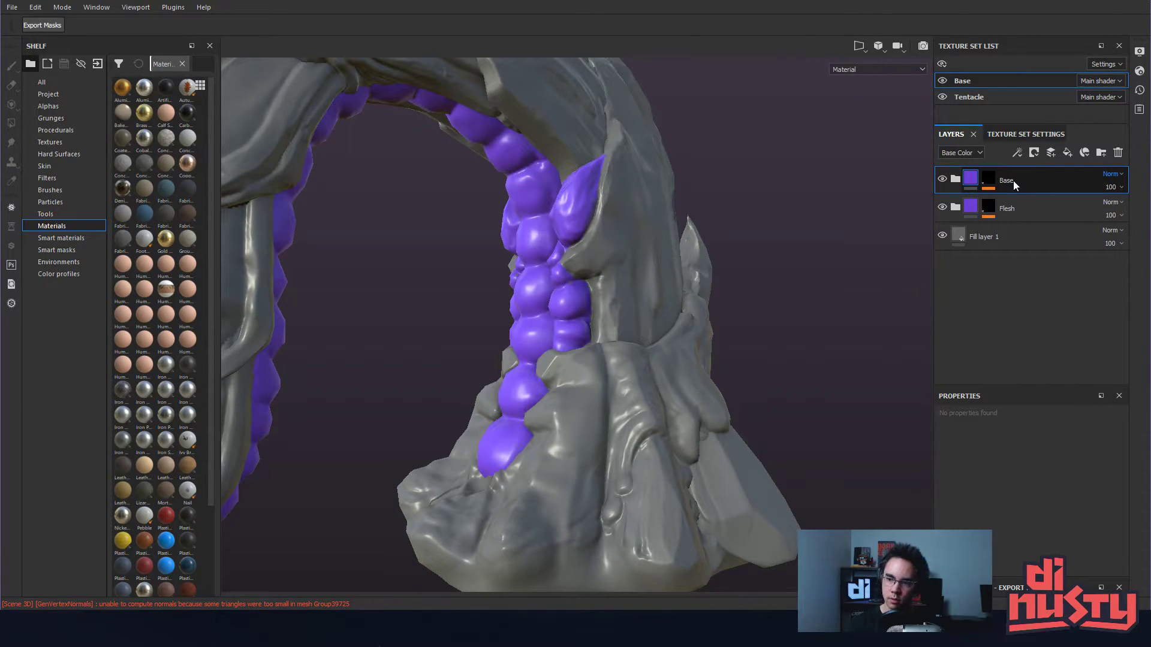
pyautogui.doubleClick(1010, 180)
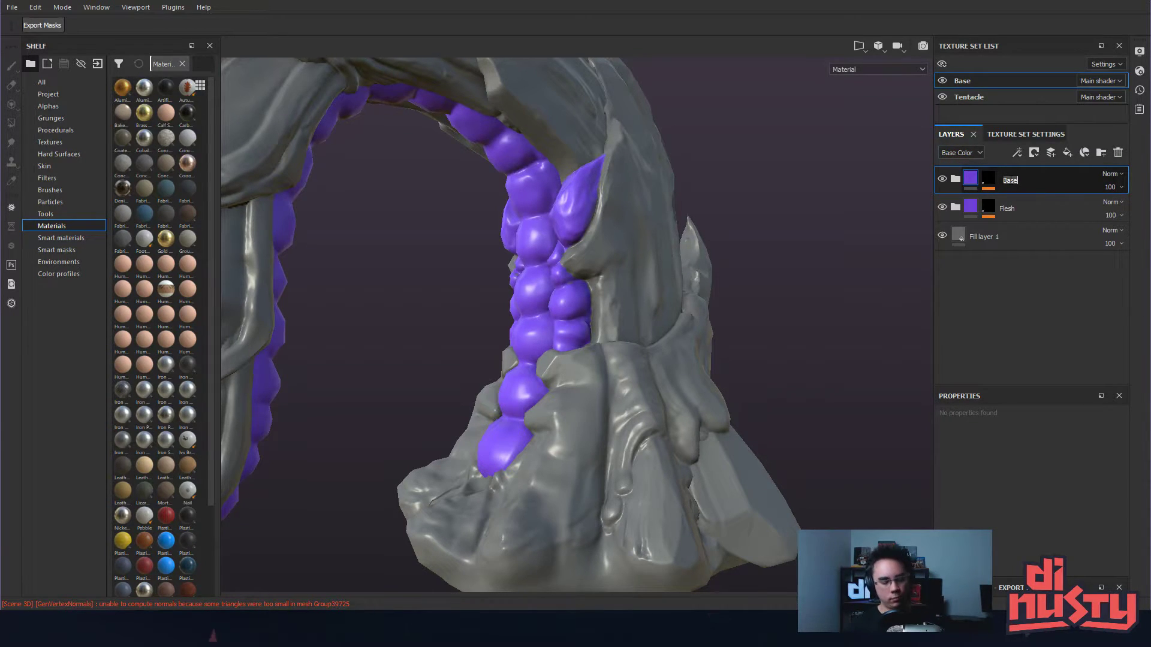
pyautogui.press('Return')
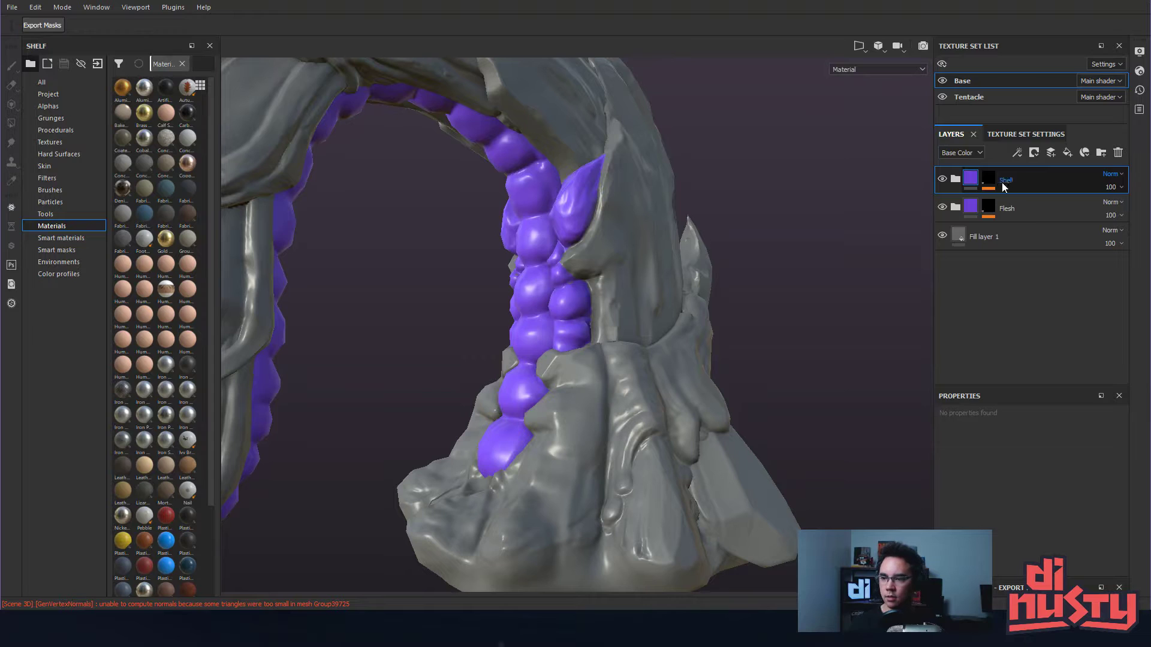
# - Add the blue ID color to the Shell folder mask's color selection and place the folder beneath Flesh
pyautogui.rightClick(989, 181)
pyautogui.click(1043, 210)
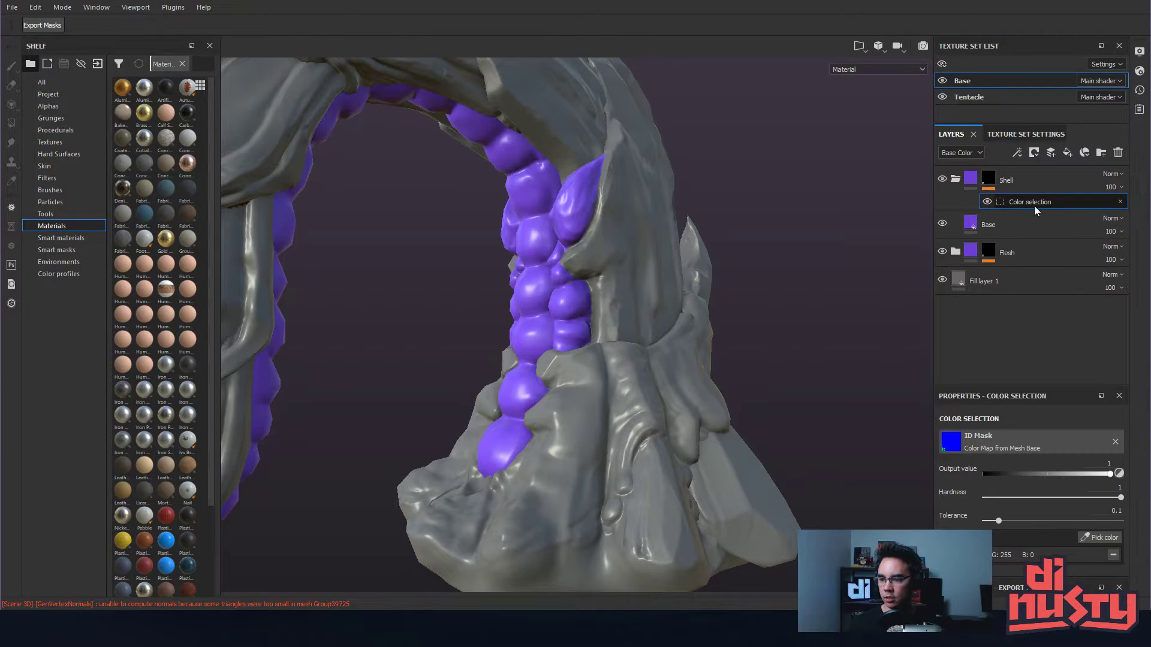
pyautogui.click(1095, 536)
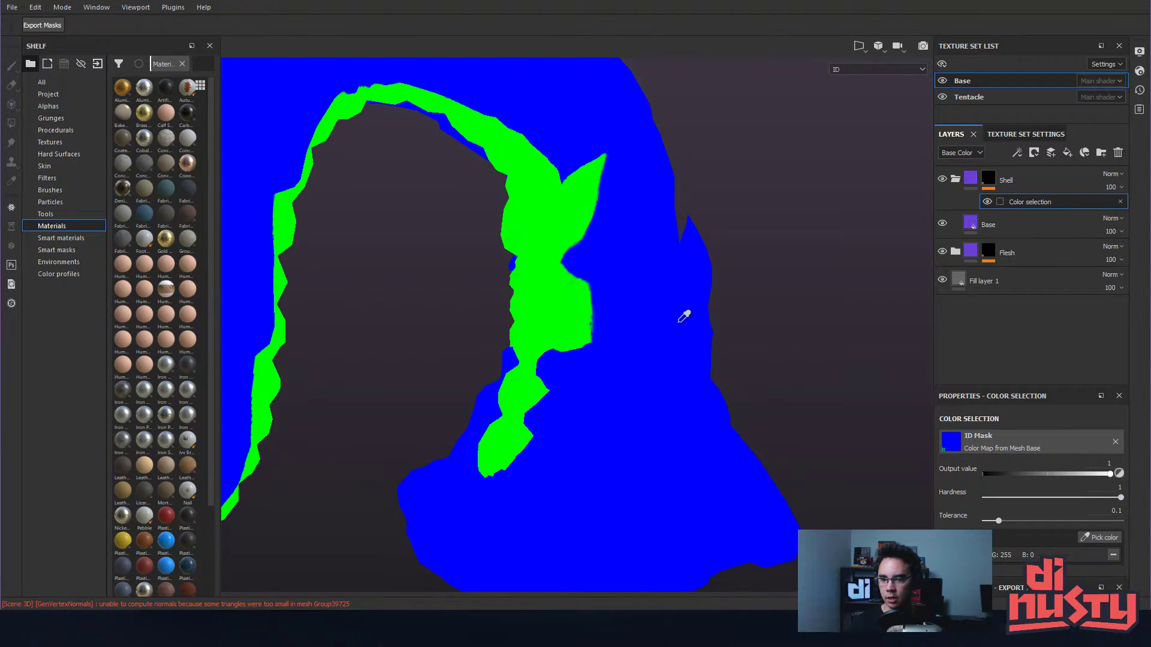
pyautogui.click(705, 309)
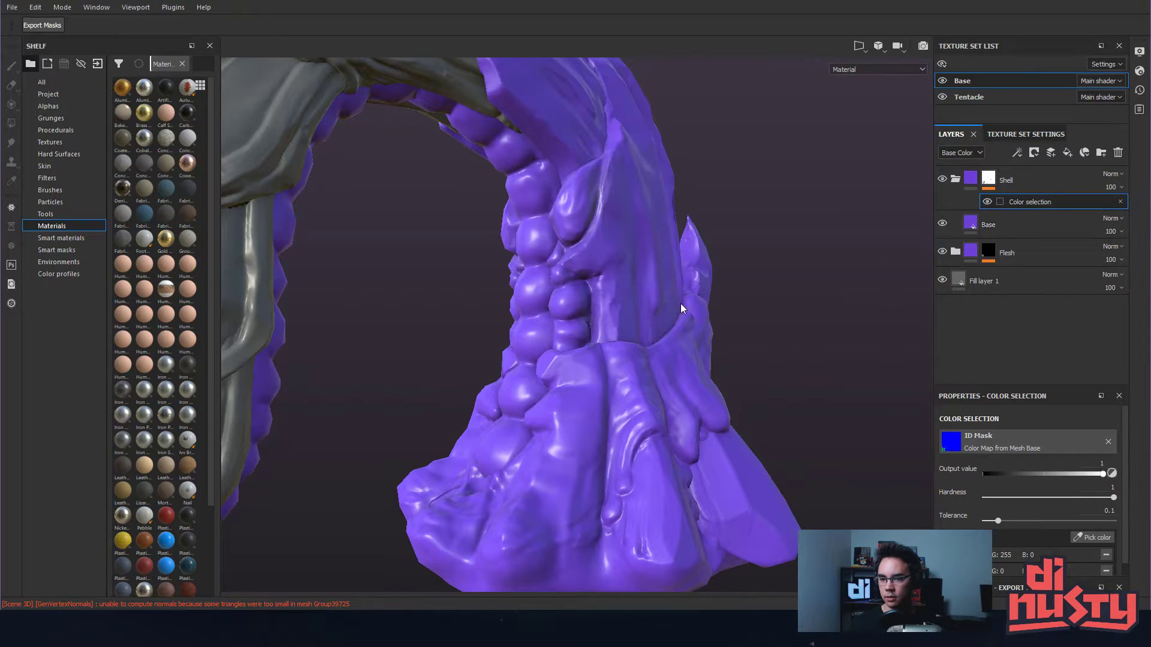
pyautogui.click(989, 181)
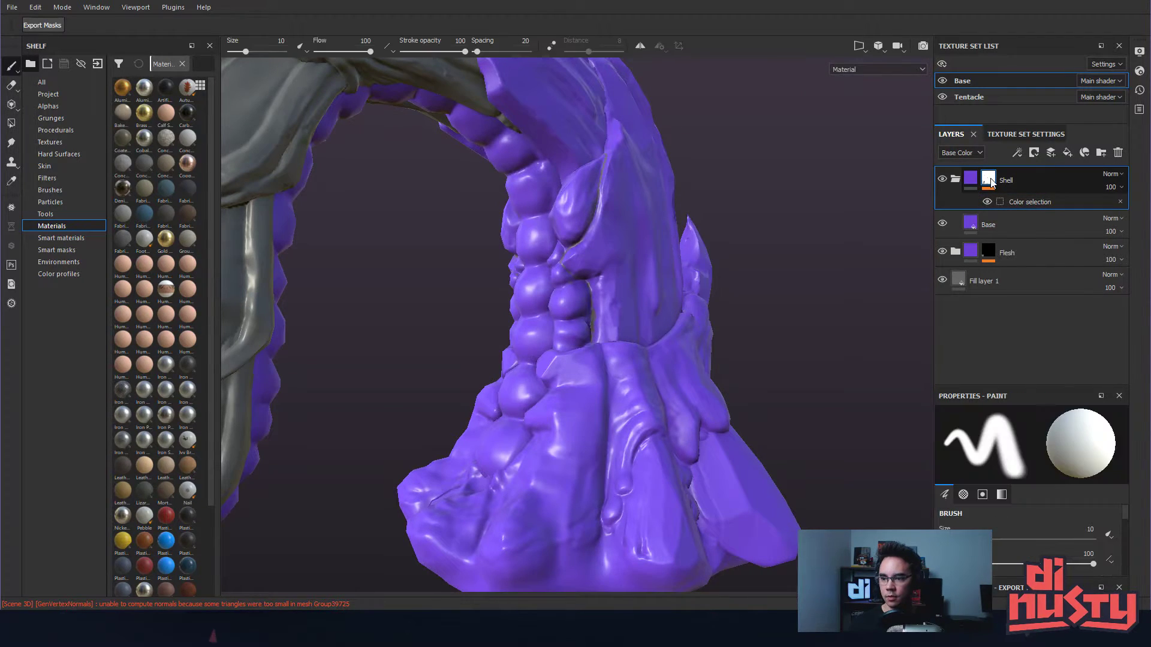
pyautogui.moveTo(969, 181); pyautogui.dragTo(959, 216)
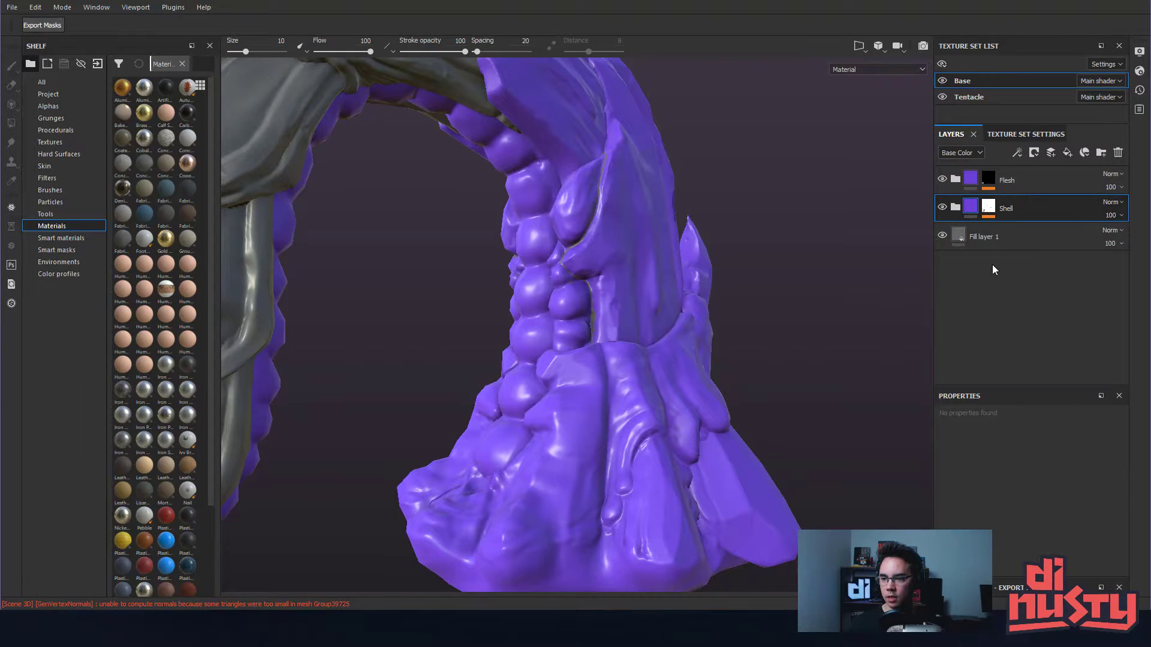
# - Select the Base fill layer inside the Shell folder and show its material settings with more room
pyautogui.click(956, 207)
pyautogui.click(986, 237)
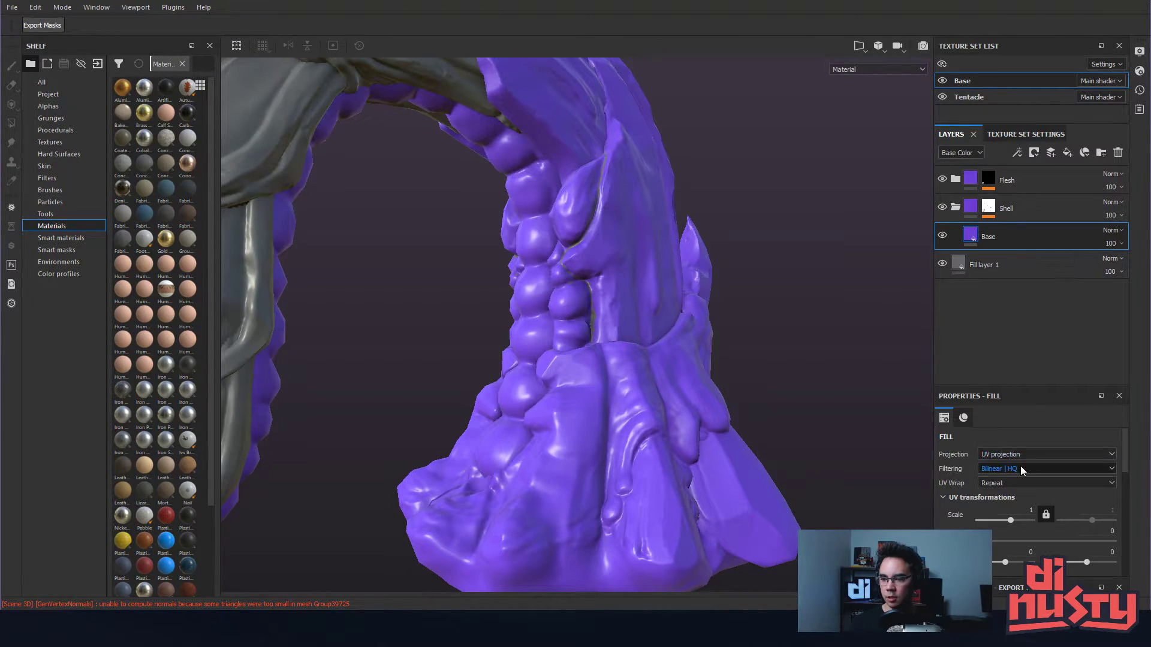
pyautogui.scroll(-5, 971, 444)
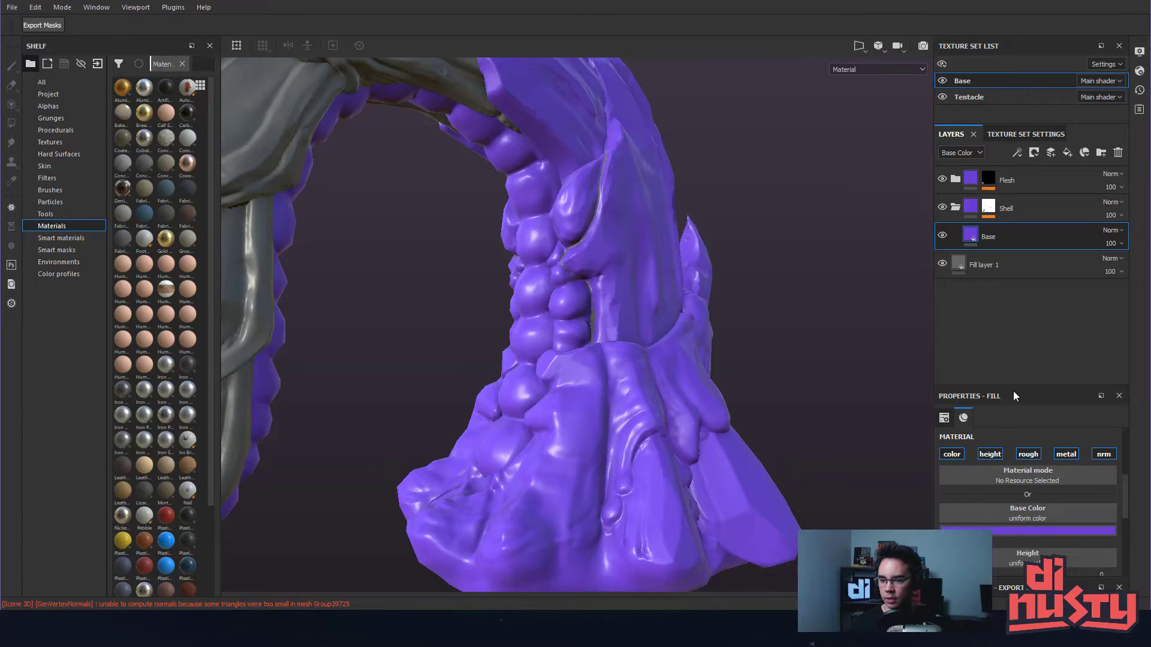
pyautogui.moveTo(1019, 387); pyautogui.dragTo(1019, 292)
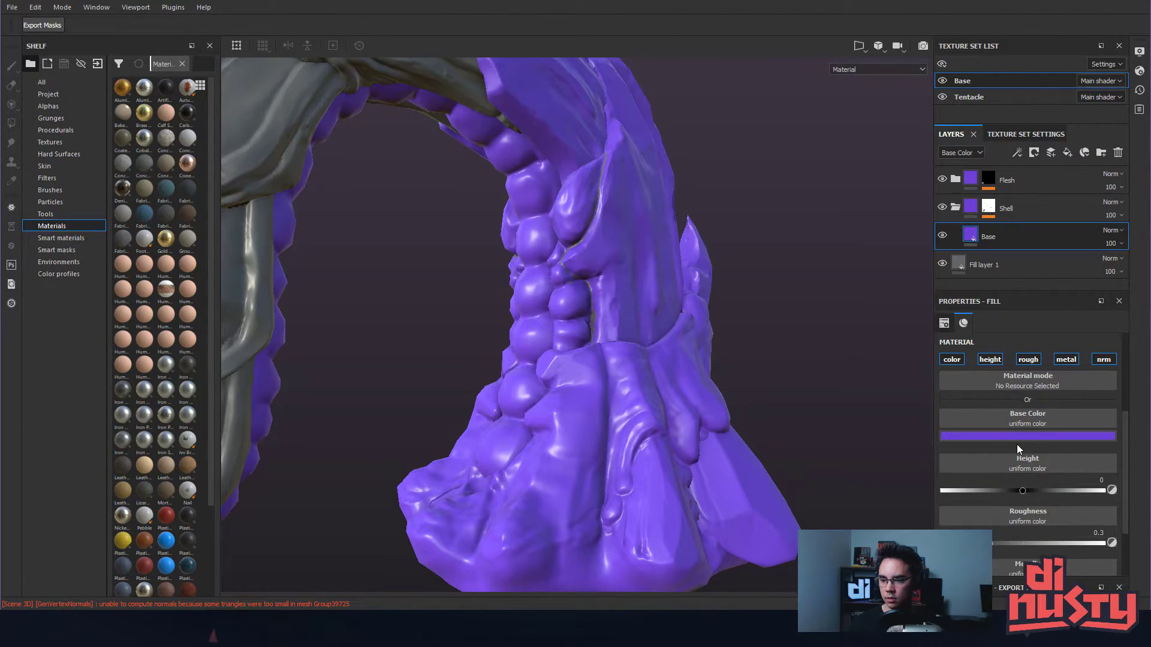
# - Change the base color of the Shell folder's Base layer from purple to a desaturated beige
pyautogui.click(1021, 439)
pyautogui.moveTo(1096, 505); pyautogui.dragTo(1048, 500)
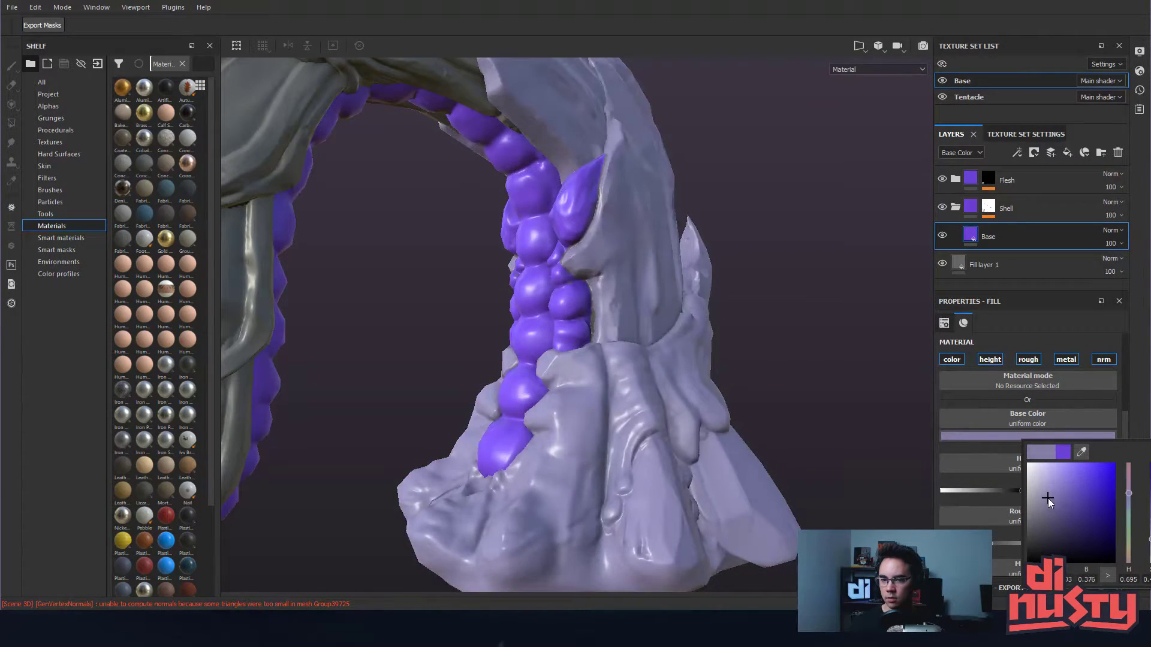
pyautogui.moveTo(1130, 502); pyautogui.dragTo(1133, 561)
pyautogui.keyDown('alt'); pyautogui.moveTo(750, 361); pyautogui.dragTo(732, 295); pyautogui.keyUp('alt')
pyautogui.keyDown('alt'); pyautogui.moveTo(732, 295); pyautogui.dragTo(790, 321, button='middle'); pyautogui.keyUp('alt')
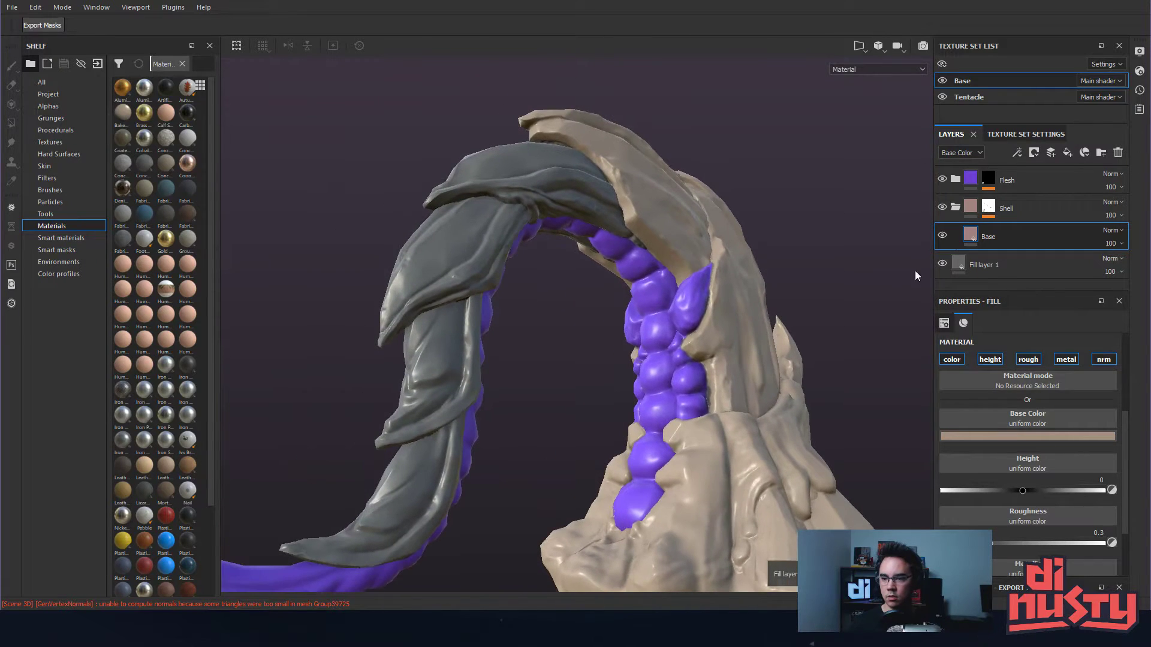
# - Copy the Shell folder from the Base texture set into the Tentacle texture set
pyautogui.click(956, 208)
pyautogui.click(1040, 217)
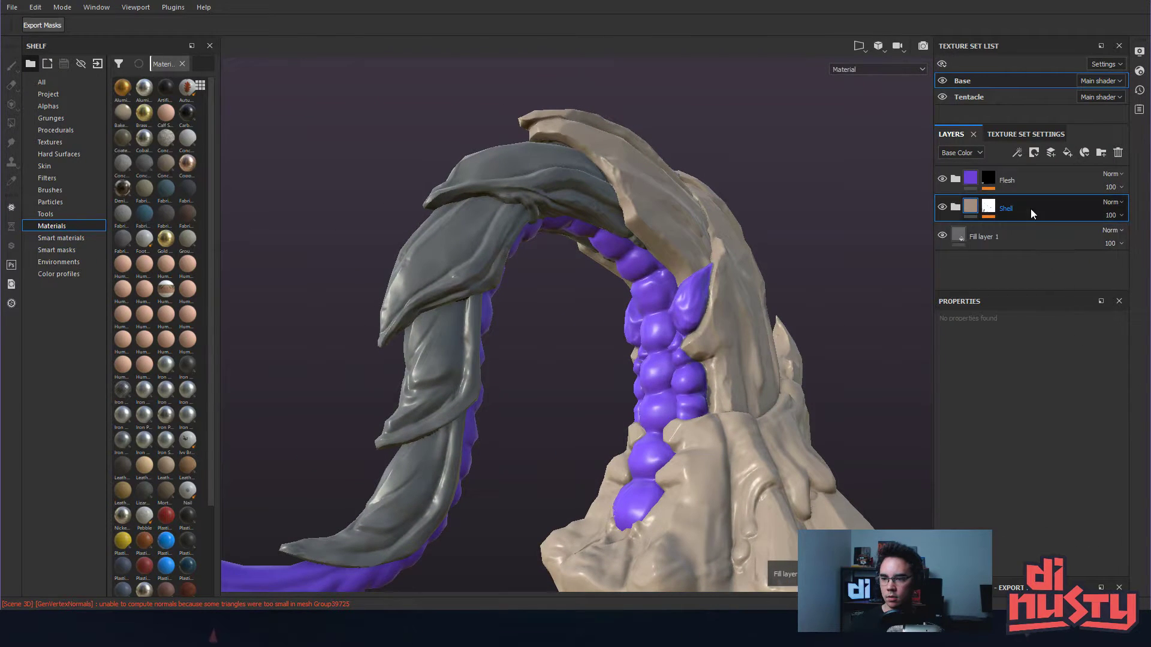
pyautogui.keyDown('ctrl'); pyautogui.keyDown('alt'); pyautogui.rightClick(641, 230); pyautogui.keyUp('alt'); pyautogui.keyUp('ctrl')
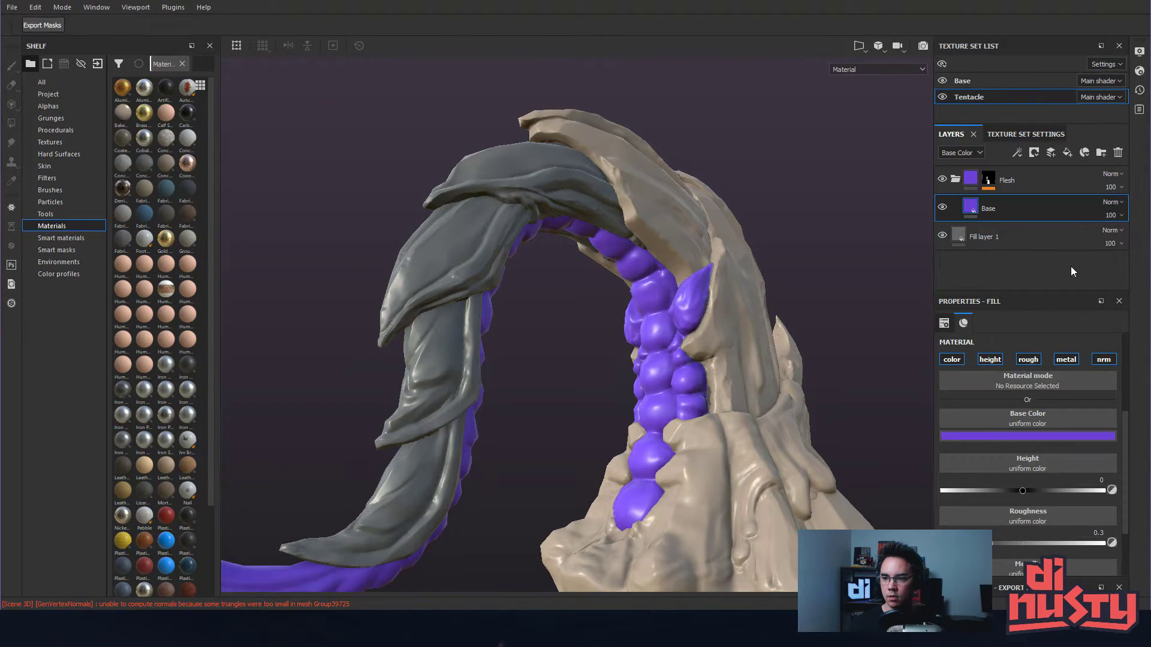
pyautogui.hotkey('ctrl', 'v')
# - Delete Fill layer 1 from the Tentacle texture set and move the Shell folder out below the Flesh folder
pyautogui.click(987, 268)
pyautogui.press('Delete')
pyautogui.click(966, 207)
pyautogui.click(967, 208)
pyautogui.moveTo(1041, 207); pyautogui.dragTo(1055, 261)
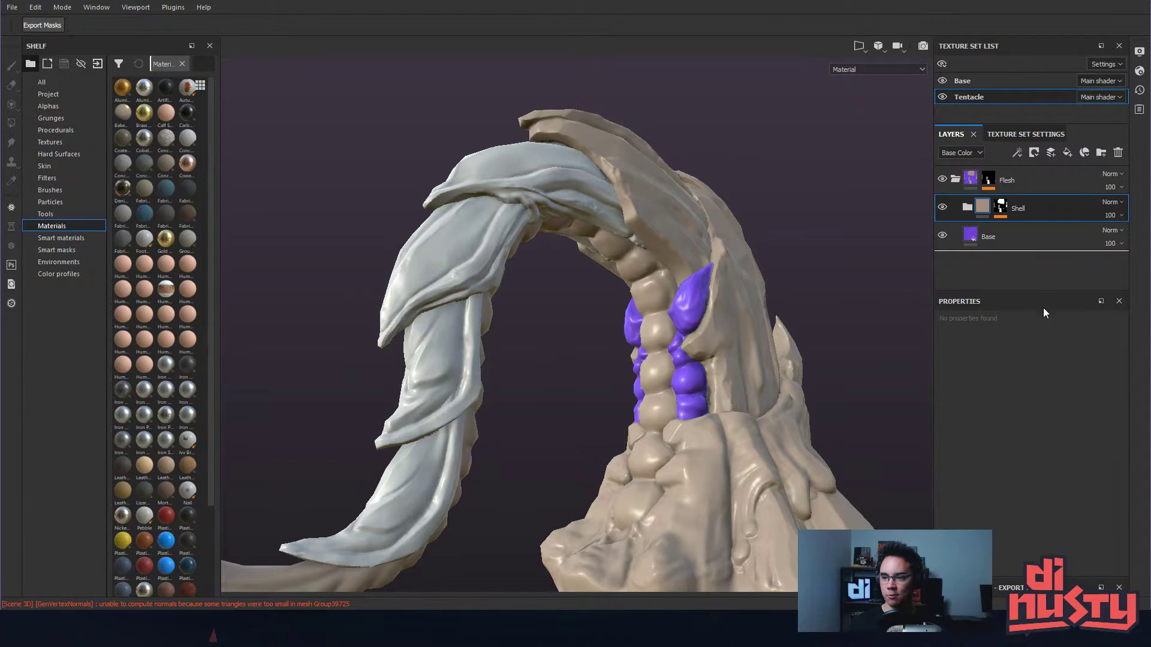
# - Examine the boundary between shell and flesh along the tentacle and its foot, switching to the Base texture set for a close look
pyautogui.keyDown('alt'); pyautogui.moveTo(768, 212); pyautogui.dragTo(745, 111); pyautogui.keyUp('alt')
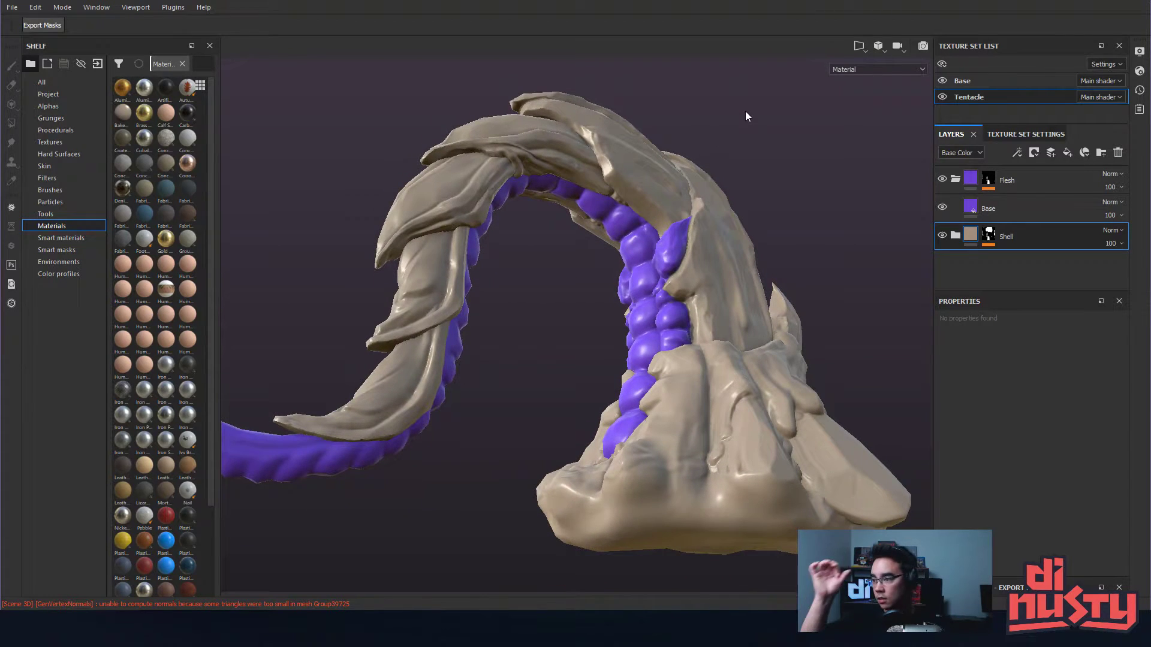
pyautogui.keyDown('alt'); pyautogui.moveTo(800, 128); pyautogui.dragTo(645, 270); pyautogui.keyUp('alt')
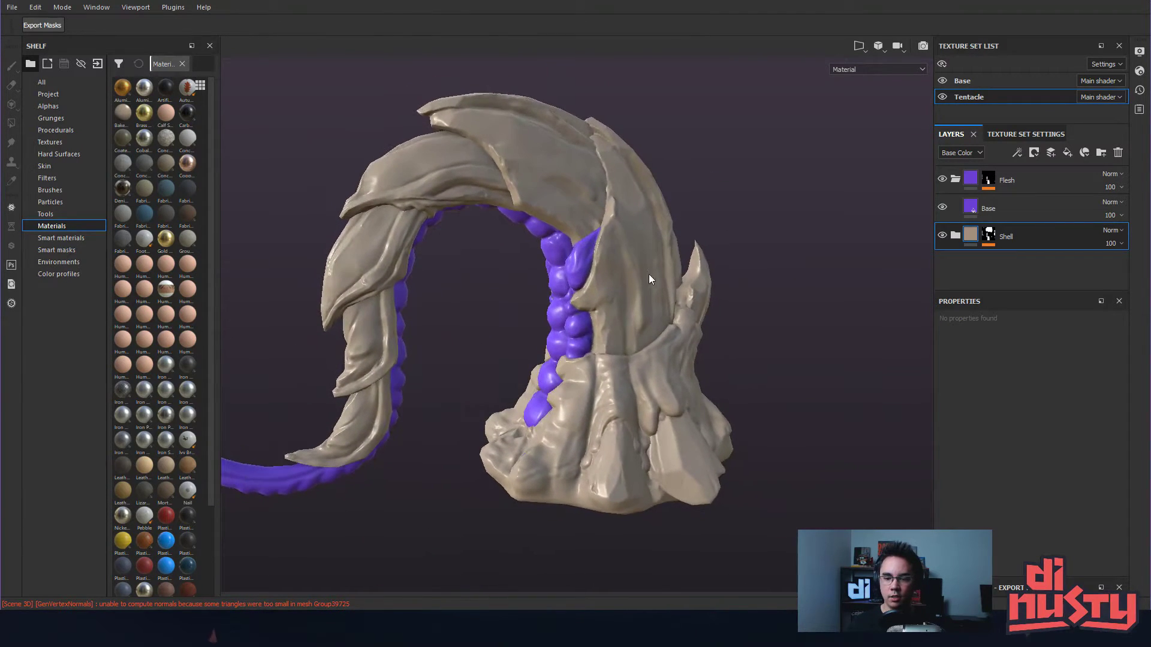
pyautogui.keyDown('alt'); pyautogui.moveTo(644, 271); pyautogui.dragTo(610, 174, button='middle'); pyautogui.keyUp('alt')
pyautogui.keyDown('alt'); pyautogui.moveTo(609, 174); pyautogui.dragTo(790, 260); pyautogui.keyUp('alt')
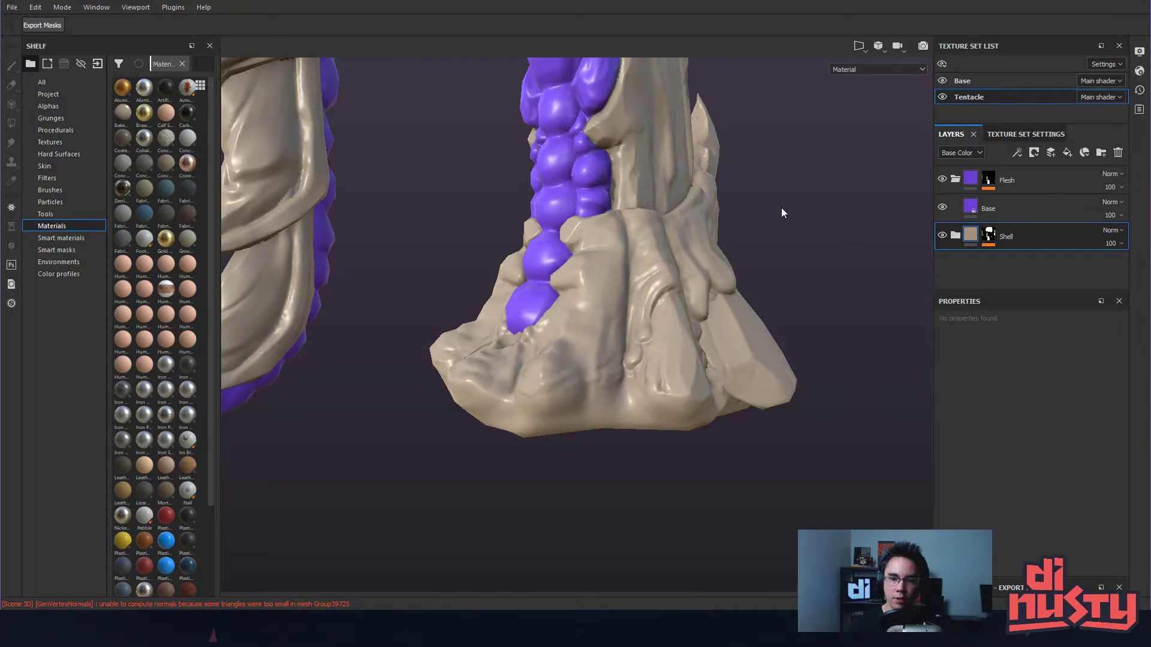
pyautogui.keyDown('ctrl'); pyautogui.keyDown('alt'); pyautogui.rightClick(685, 137); pyautogui.keyUp('alt'); pyautogui.keyUp('ctrl')
pyautogui.keyDown('alt'); pyautogui.moveTo(729, 214); pyautogui.dragTo(923, 307); pyautogui.keyUp('alt')
pyautogui.keyDown('alt'); pyautogui.moveTo(557, 257); pyautogui.dragTo(645, 324, button='right'); pyautogui.keyUp('alt')
pyautogui.keyDown('alt'); pyautogui.moveTo(645, 324); pyautogui.dragTo(677, 297); pyautogui.keyUp('alt')
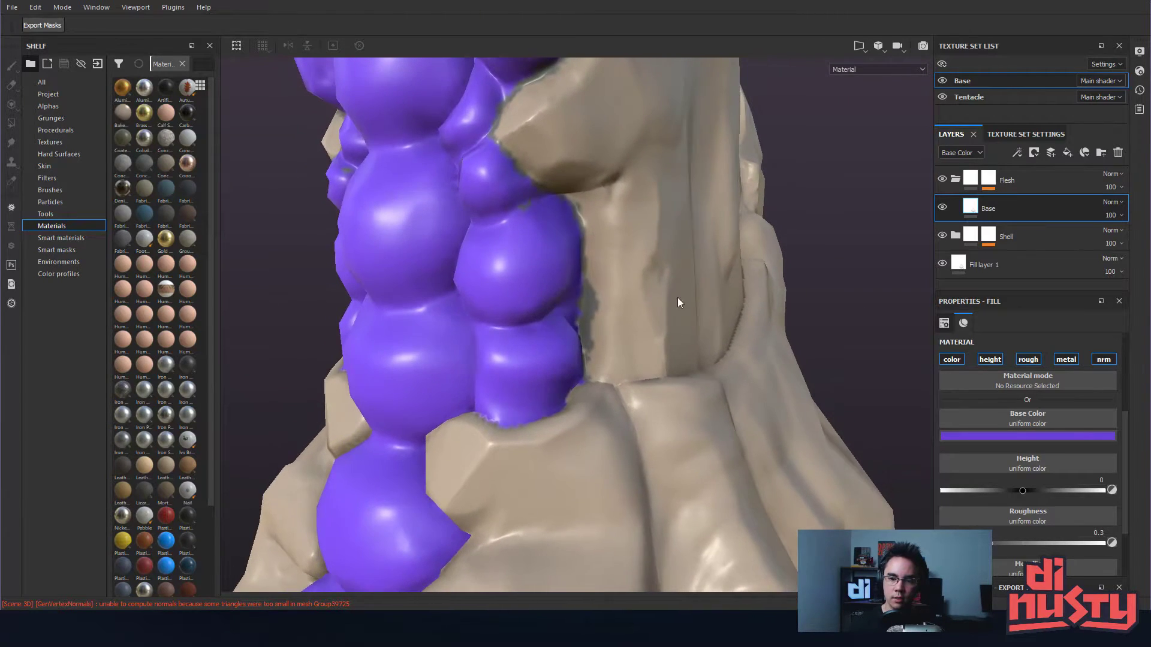
pyautogui.keyDown('alt'); pyautogui.moveTo(596, 300); pyautogui.dragTo(628, 203); pyautogui.keyUp('alt')
pyautogui.keyDown('alt'); pyautogui.moveTo(714, 269); pyautogui.dragTo(677, 254); pyautogui.keyUp('alt')
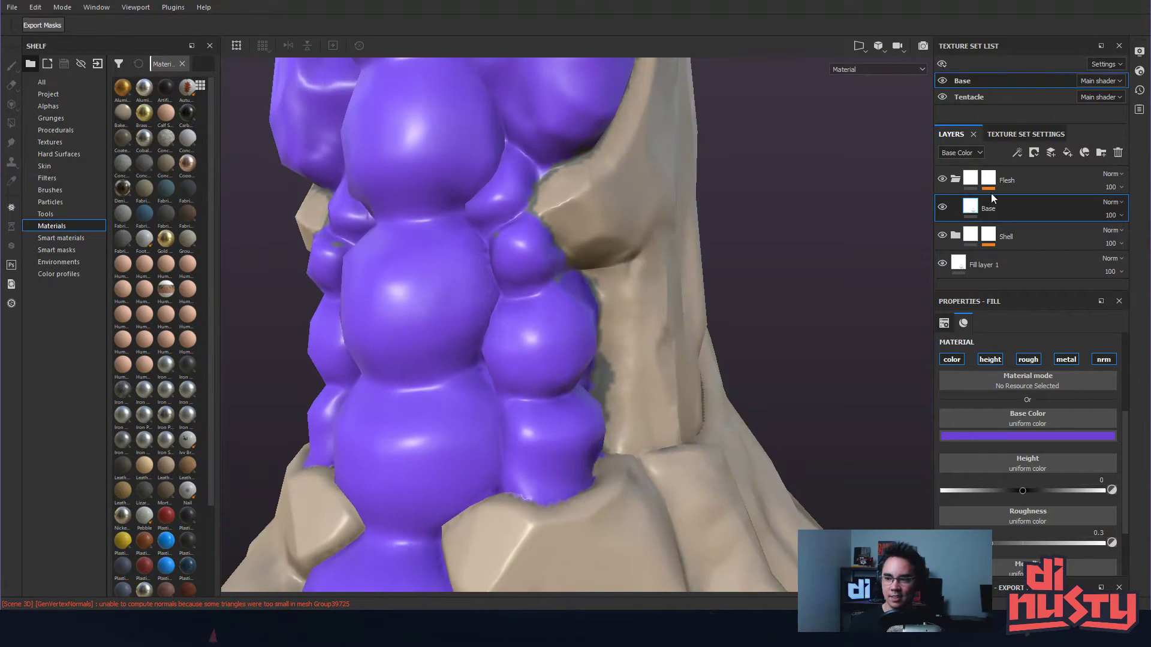
# - Toggle the visibility of the Flesh folder's Base layer to check the mask edges around the flesh bulbs
pyautogui.click(942, 207)
pyautogui.click(942, 206)
pyautogui.click(943, 207)
pyautogui.click(942, 207)
pyautogui.click(943, 206)
pyautogui.click(942, 206)
pyautogui.keyDown('alt'); pyautogui.moveTo(563, 232); pyautogui.dragTo(635, 218); pyautogui.keyUp('alt')
# - Set the tolerance of the Flesh mask's color selection to 1 in the Base texture set
pyautogui.click(983, 187)
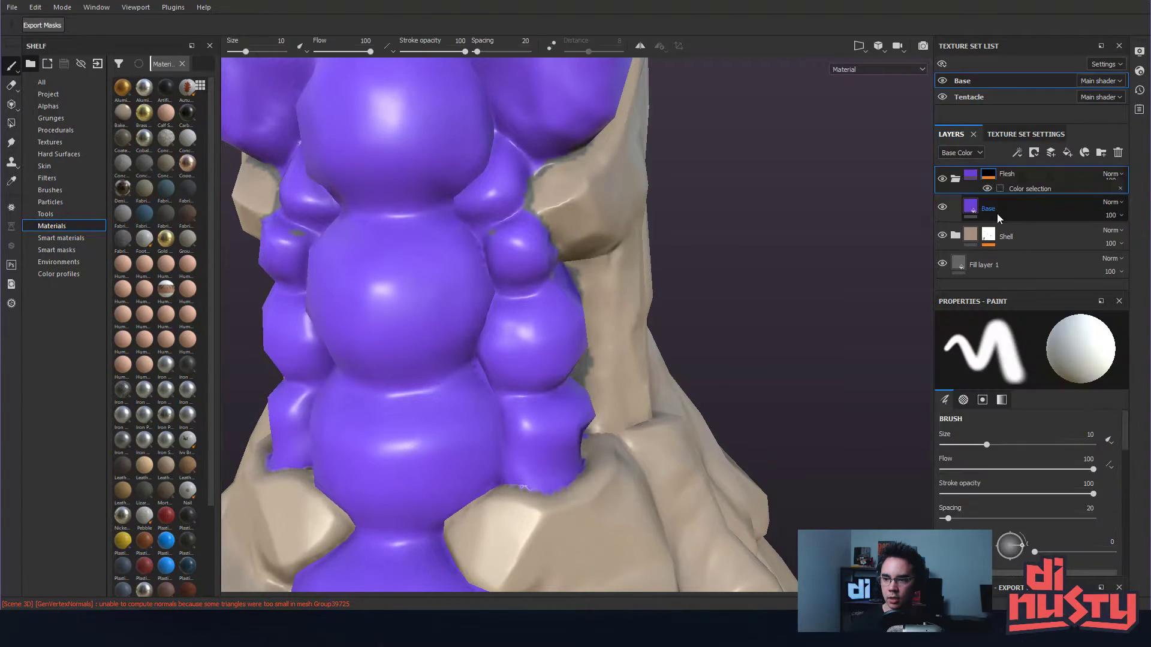
pyautogui.click(1027, 201)
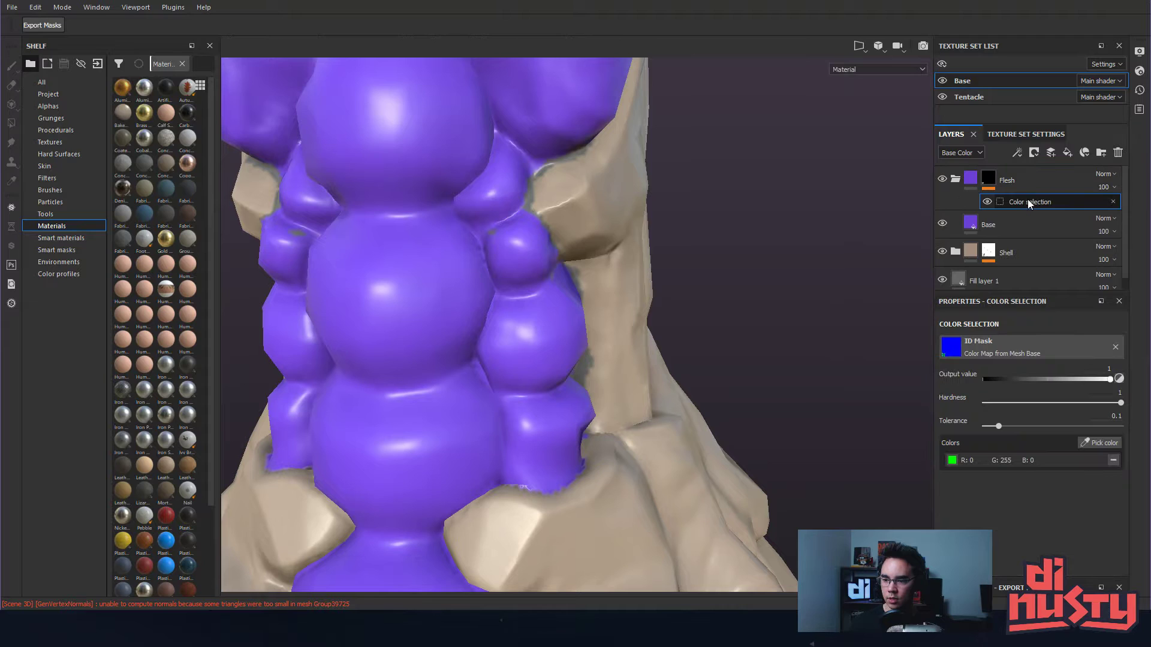
pyautogui.click(1000, 426)
pyautogui.moveTo(1001, 426); pyautogui.dragTo(1120, 426)
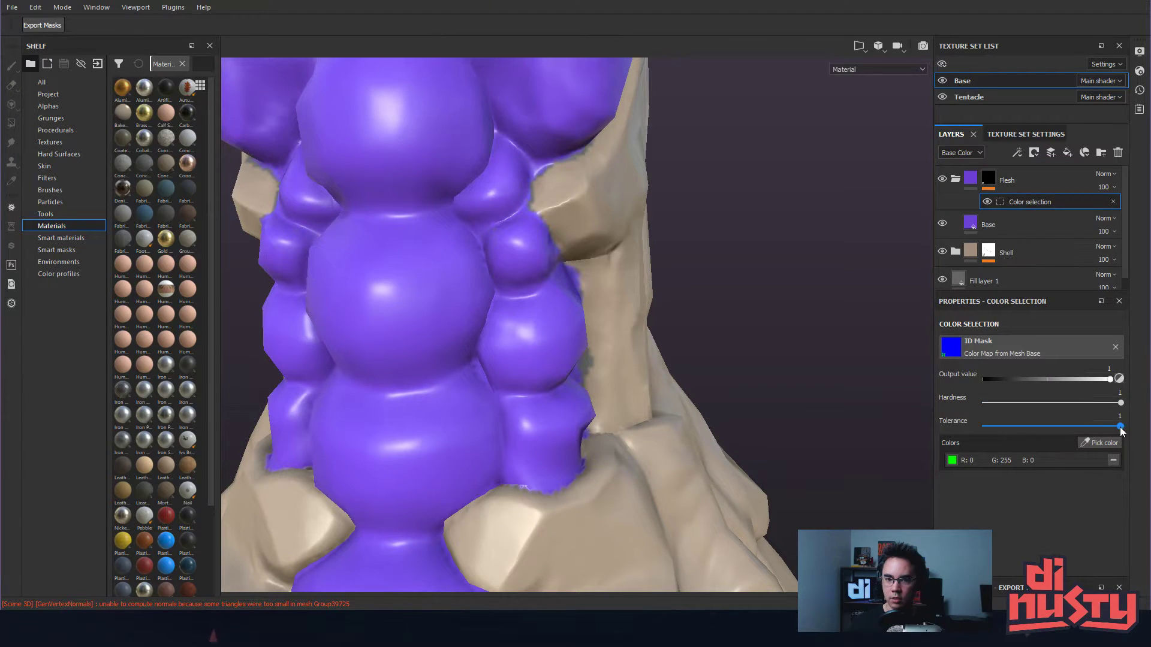
# - Set the tolerance of the Shell mask's color selection to 1 in the Base texture set
pyautogui.click(989, 253)
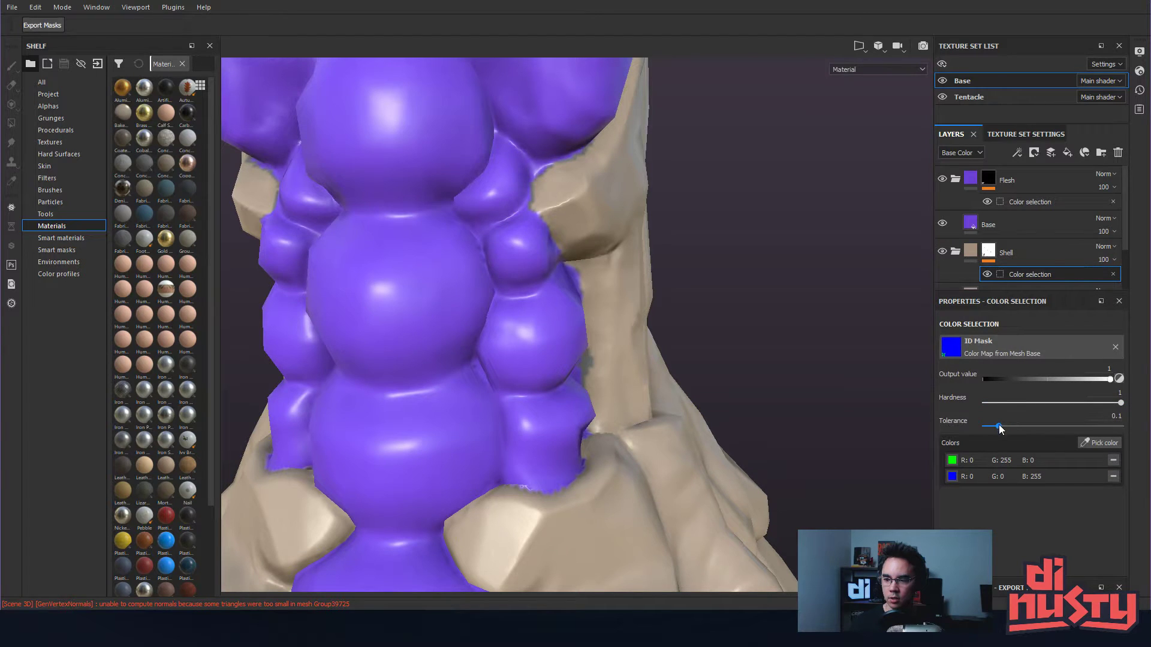
pyautogui.moveTo(1000, 426); pyautogui.dragTo(1120, 426)
pyautogui.keyDown('alt'); pyautogui.moveTo(725, 307); pyautogui.dragTo(602, 239); pyautogui.keyUp('alt')
# - Raise the color selection tolerance of the Flesh mask in the Tentacle texture set and set the Shell mask's tolerance to 1
pyautogui.click(968, 96)
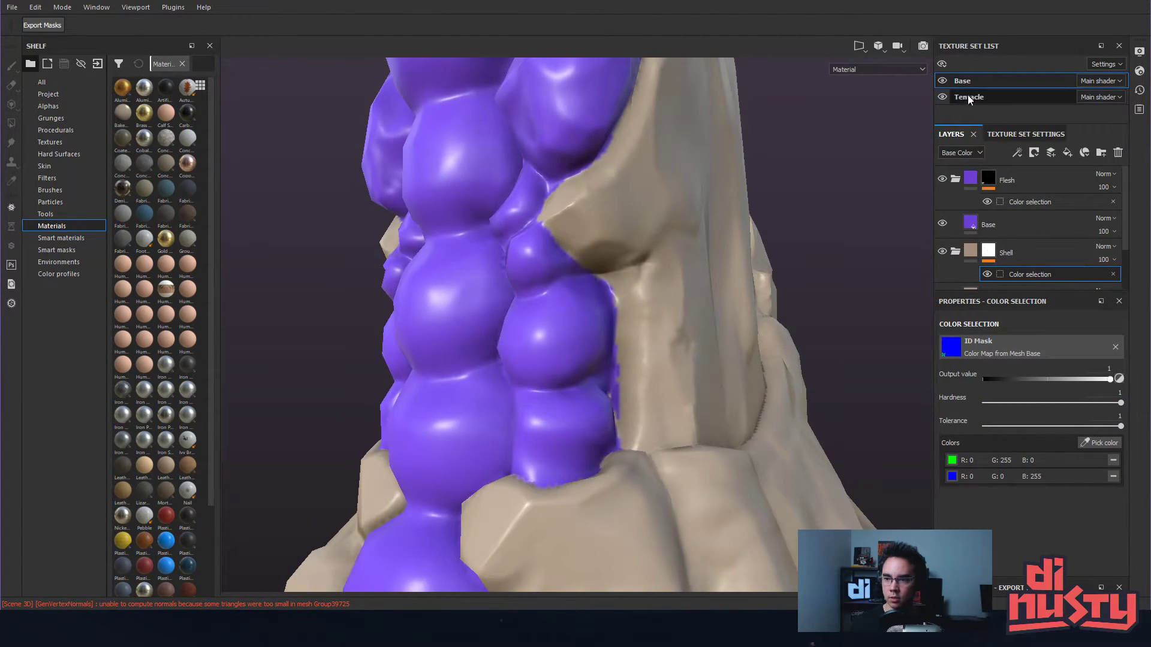
pyautogui.click(1002, 190)
pyautogui.click(1012, 204)
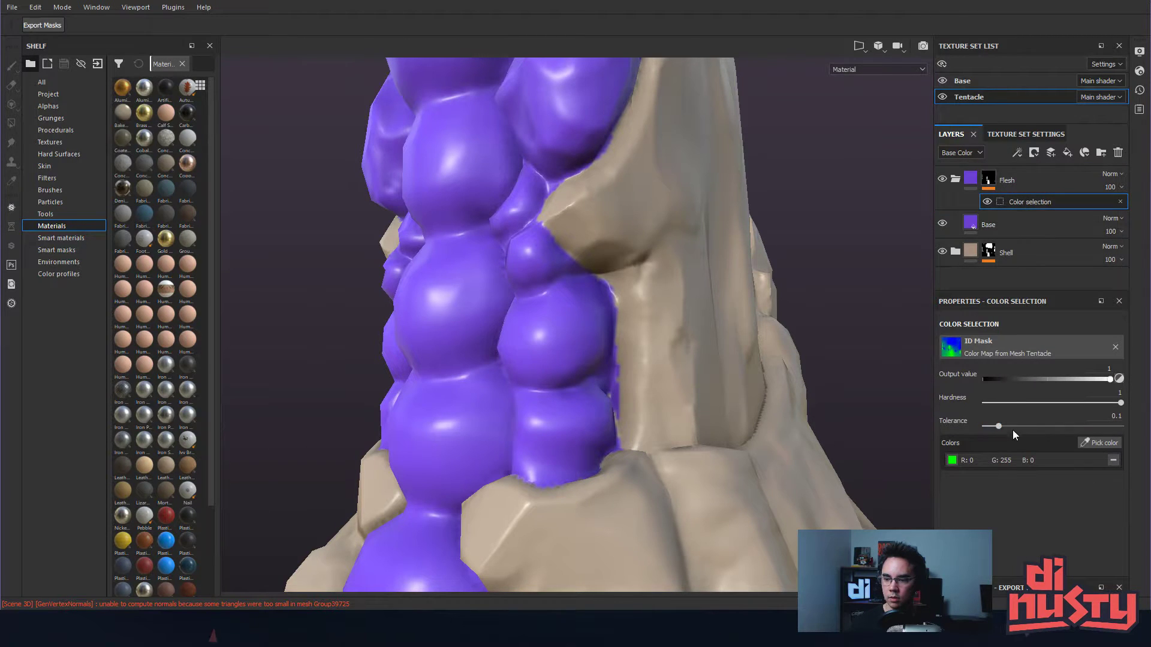
pyautogui.click(1001, 134)
pyautogui.click(952, 134)
pyautogui.click(979, 255)
pyautogui.click(1009, 277)
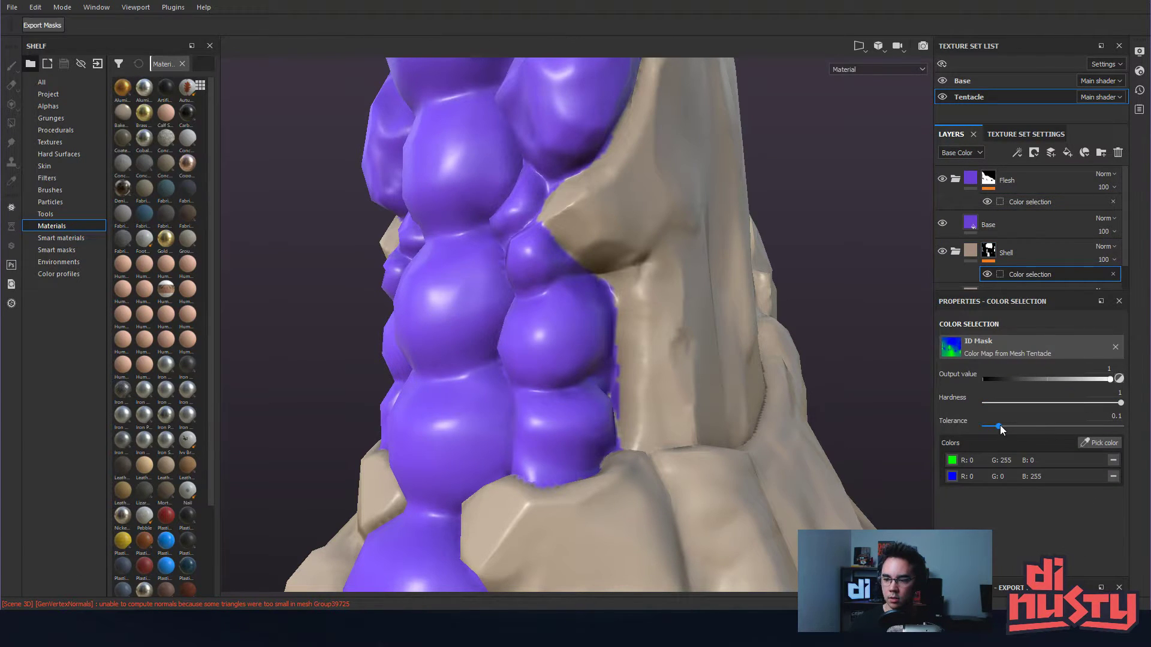
# - Examine the shell and flesh masks around the whole tentacle and its rocky foot
pyautogui.keyDown('alt'); pyautogui.moveTo(865, 308); pyautogui.dragTo(699, 310); pyautogui.keyUp('alt')
pyautogui.keyDown('alt'); pyautogui.moveTo(782, 231); pyautogui.dragTo(750, 305); pyautogui.keyUp('alt')
pyautogui.keyDown('alt'); pyautogui.moveTo(751, 305); pyautogui.dragTo(699, 326, button='middle'); pyautogui.keyUp('alt')
pyautogui.keyDown('alt'); pyautogui.moveTo(699, 326); pyautogui.dragTo(635, 315); pyautogui.keyUp('alt')
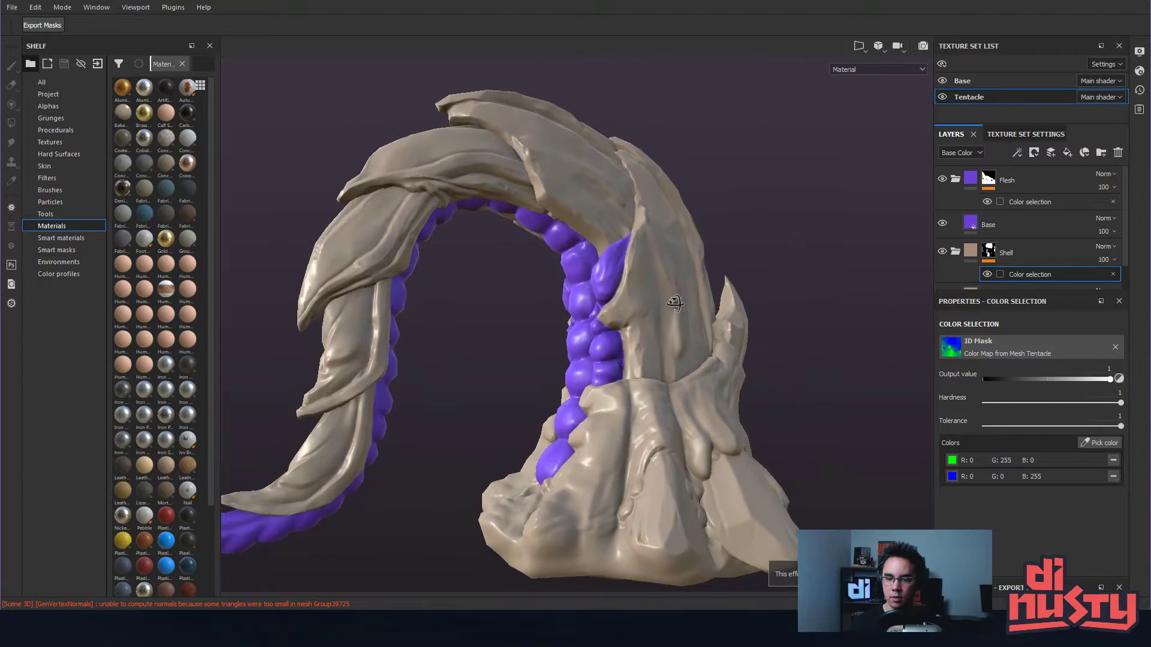
pyautogui.keyDown('alt'); pyautogui.moveTo(635, 315); pyautogui.dragTo(600, 222, button='middle'); pyautogui.keyUp('alt')
pyautogui.keyDown('alt'); pyautogui.moveTo(600, 222); pyautogui.dragTo(634, 361); pyautogui.keyUp('alt')
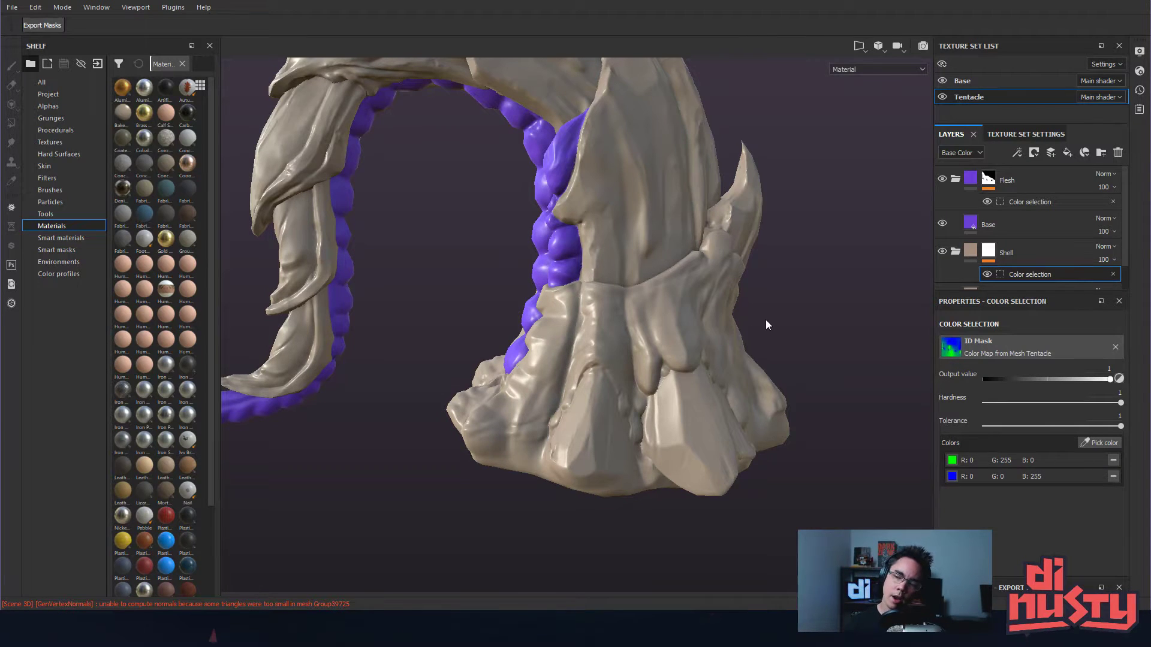
pyautogui.keyDown('alt'); pyautogui.moveTo(746, 330); pyautogui.dragTo(552, 261); pyautogui.keyUp('alt')
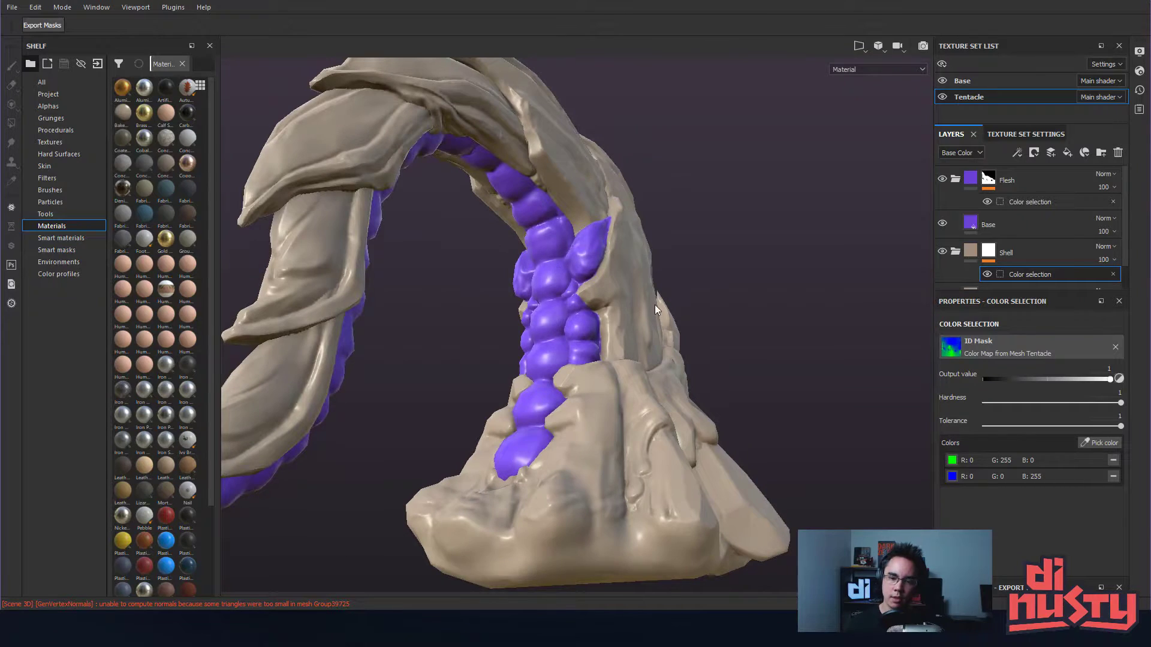
pyautogui.keyDown('alt'); pyautogui.moveTo(652, 311); pyautogui.dragTo(841, 280); pyautogui.keyUp('alt')
# - Toggle the visibility of the Tentacle texture set's Flesh folder to check which areas its mask covers
pyautogui.click(970, 180)
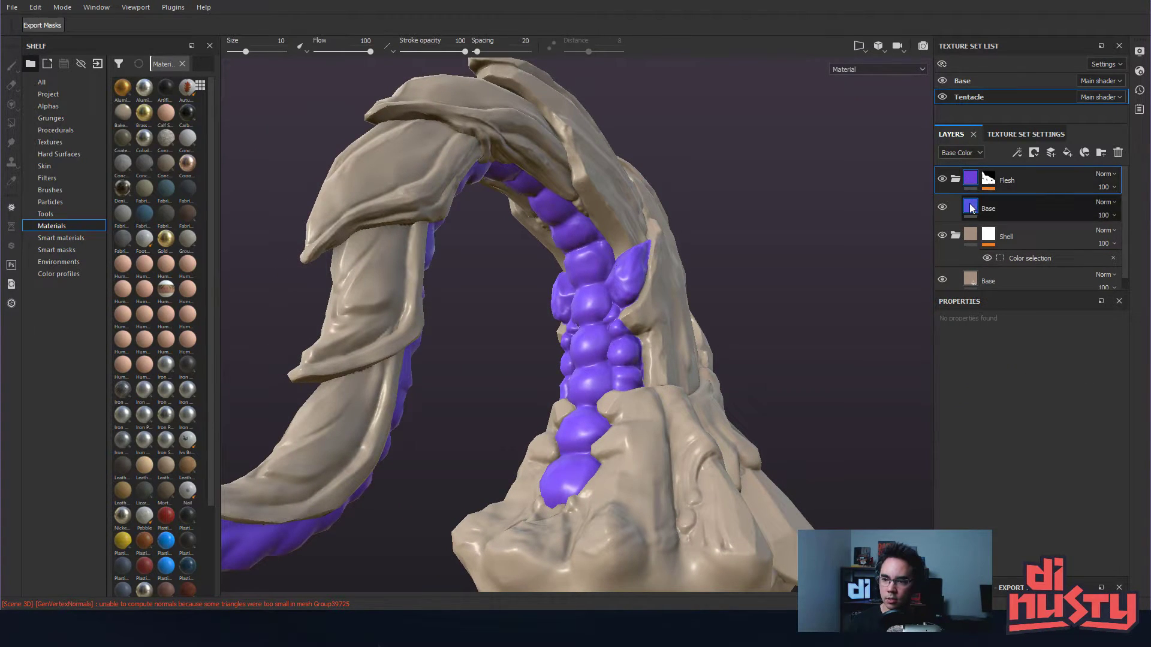
pyautogui.click(943, 179)
pyautogui.doubleClick(944, 178)
pyautogui.click(944, 179)
pyautogui.click(944, 178)
pyautogui.click(944, 178)
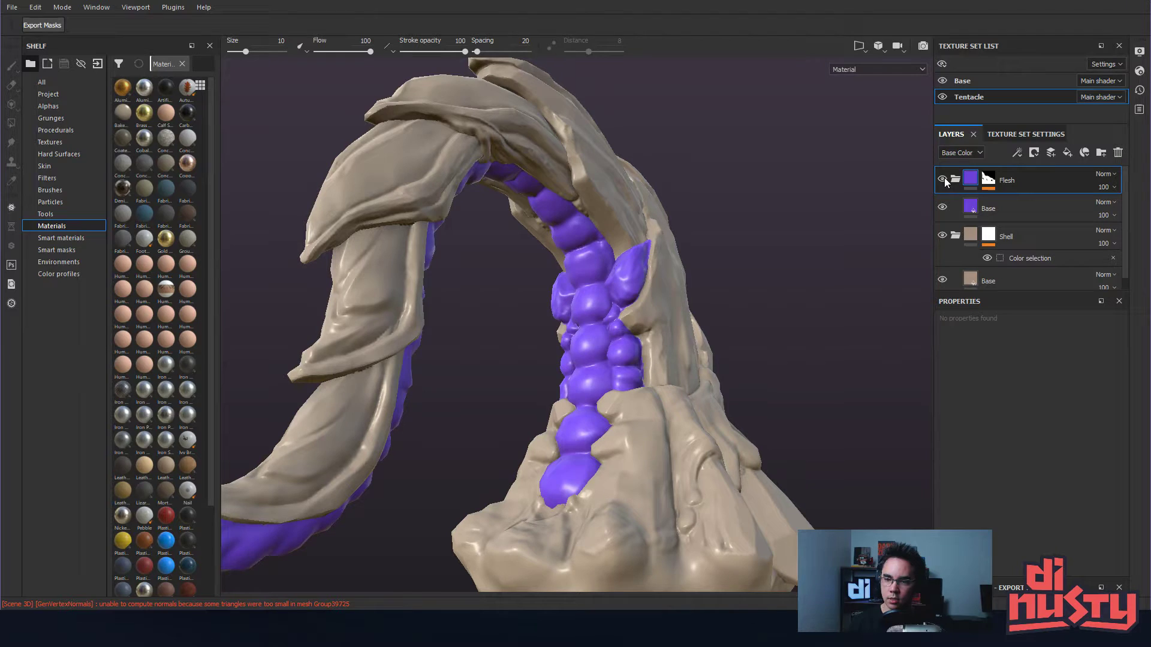
# - Switch to the Base texture set and toggle the Flesh folder's Base layer to check its coverage up close
pyautogui.keyDown('ctrl'); pyautogui.keyDown('alt'); pyautogui.rightClick(666, 319); pyautogui.keyUp('alt'); pyautogui.keyUp('ctrl')
pyautogui.doubleClick(941, 222)
pyautogui.keyDown('alt'); pyautogui.moveTo(797, 222); pyautogui.dragTo(696, 203); pyautogui.keyUp('alt')
pyautogui.keyDown('alt'); pyautogui.moveTo(696, 204); pyautogui.dragTo(758, 296, button='right'); pyautogui.keyUp('alt')
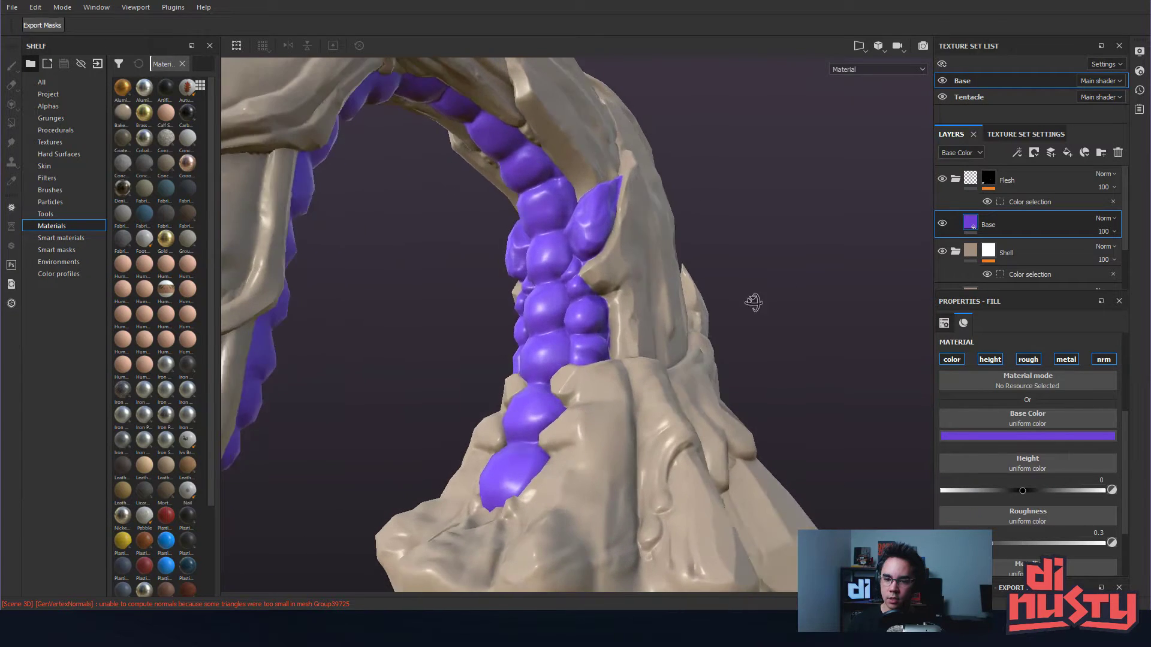
pyautogui.keyDown('alt'); pyautogui.moveTo(758, 296); pyautogui.dragTo(579, 305); pyautogui.keyUp('alt')
pyautogui.keyDown('alt'); pyautogui.moveTo(578, 306); pyautogui.dragTo(771, 285, button='right'); pyautogui.keyUp('alt')
pyautogui.keyDown('alt'); pyautogui.moveTo(771, 285); pyautogui.dragTo(719, 300); pyautogui.keyUp('alt')
pyautogui.click(942, 223)
pyautogui.click(942, 223)
pyautogui.keyDown('alt'); pyautogui.moveTo(784, 278); pyautogui.dragTo(814, 254); pyautogui.keyUp('alt')
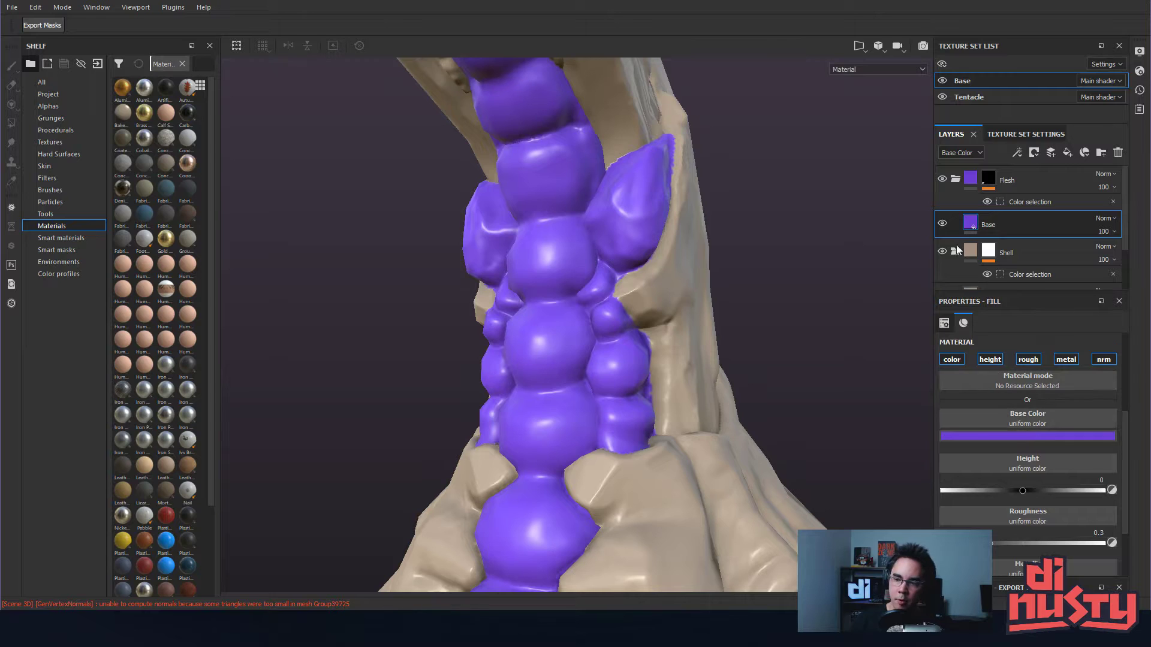
# - Duplicate the Base layer in the Flesh folder and rename the copy Highlights Wide
pyautogui.hotkey('ctrl', 'd')
pyautogui.doubleClick(1005, 225)
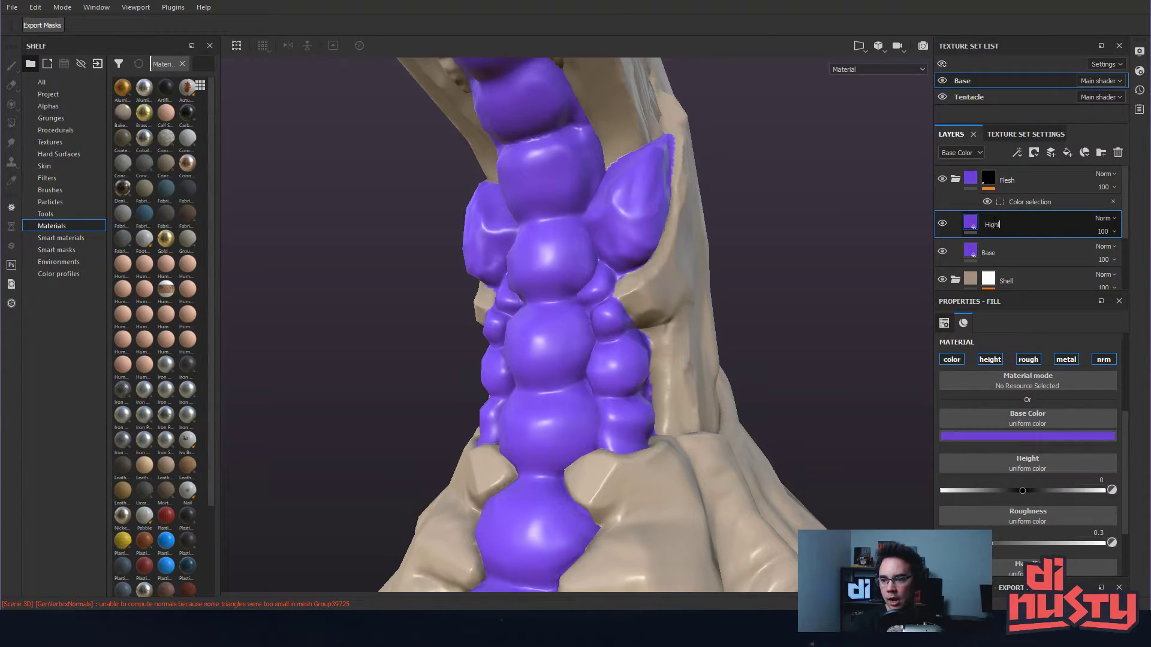
pyautogui.click(942, 224)
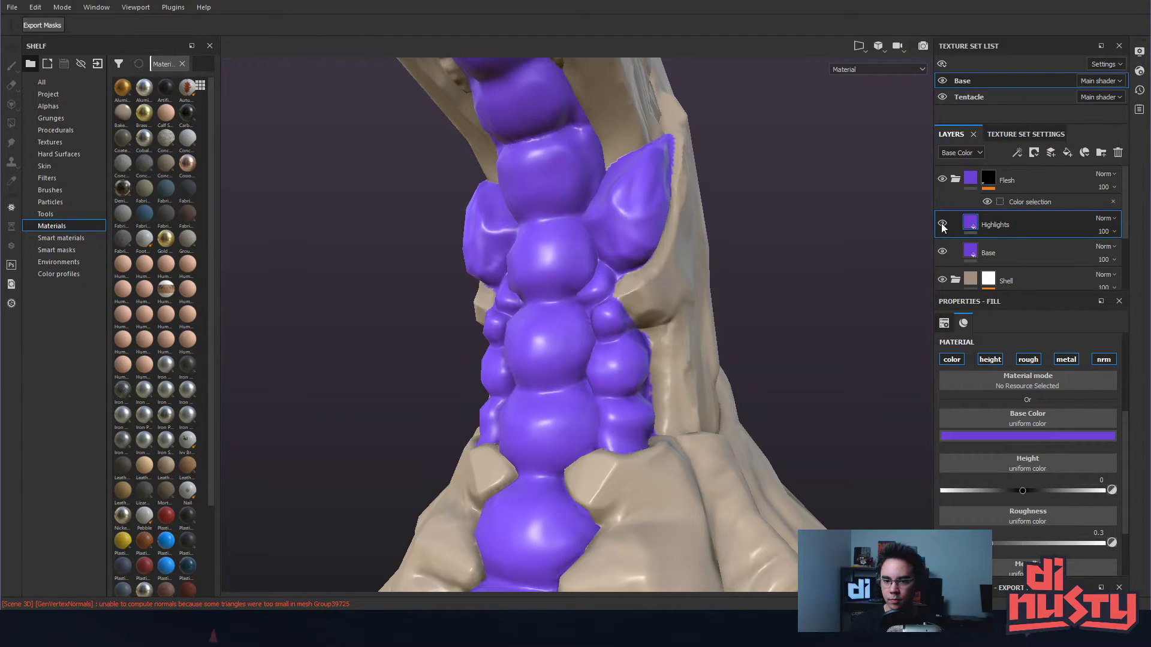
pyautogui.doubleClick(998, 224)
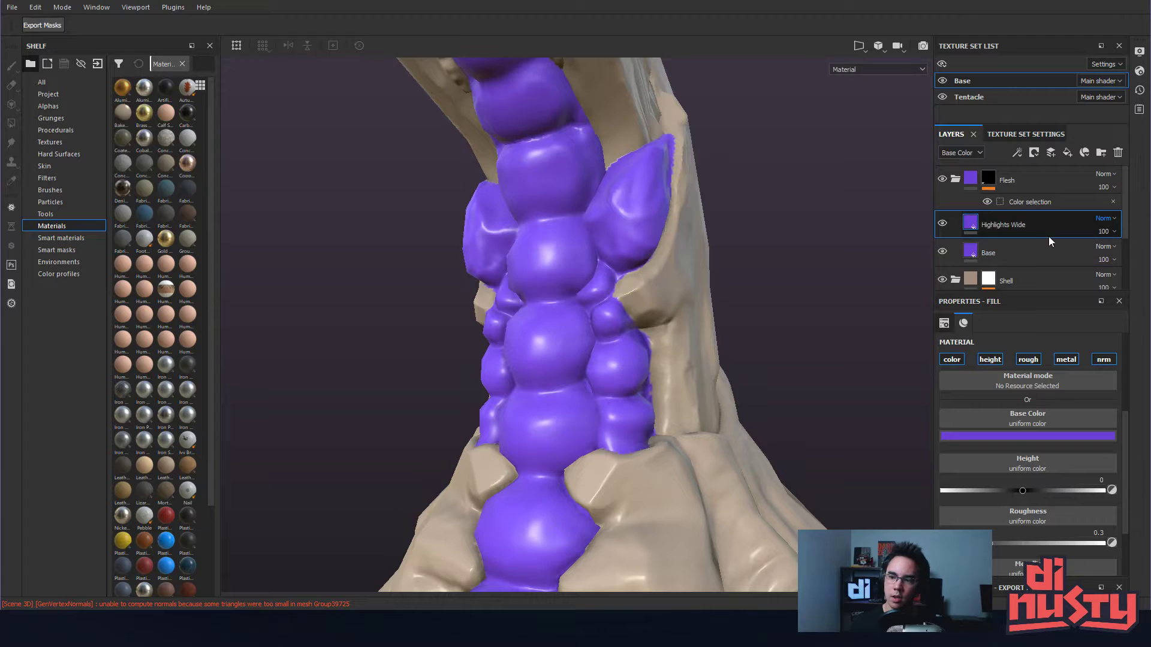
# - Give the Highlights Wide layer a brighter purple base color and limit it to the color channel
pyautogui.click(1046, 437)
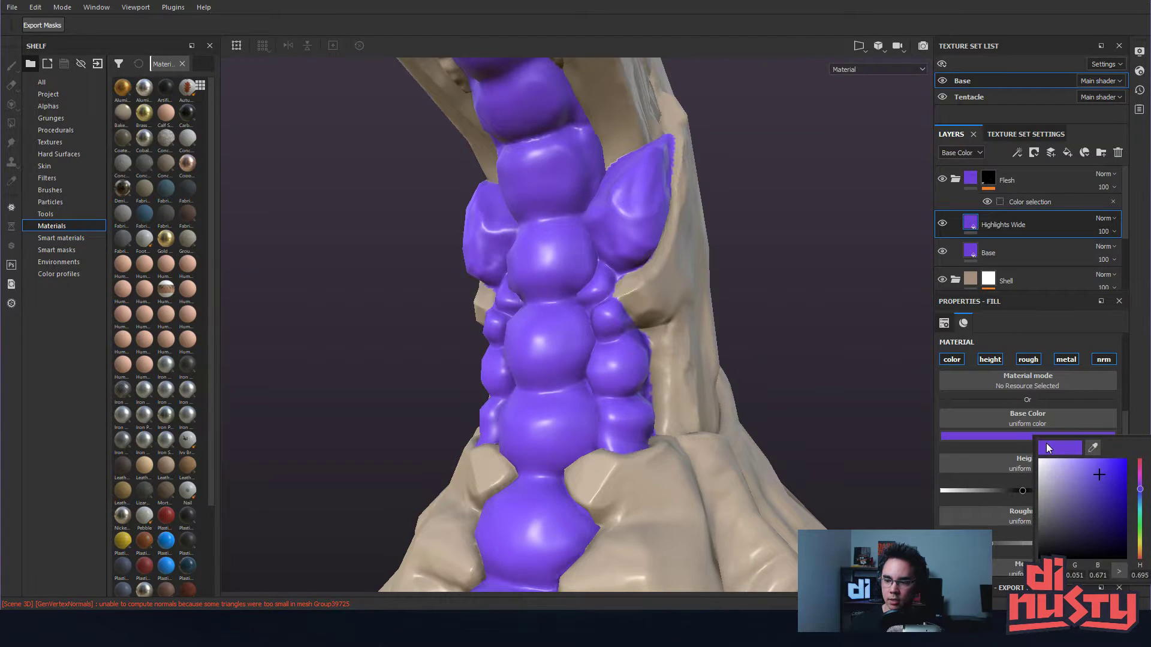
pyautogui.moveTo(1098, 473); pyautogui.dragTo(1099, 467)
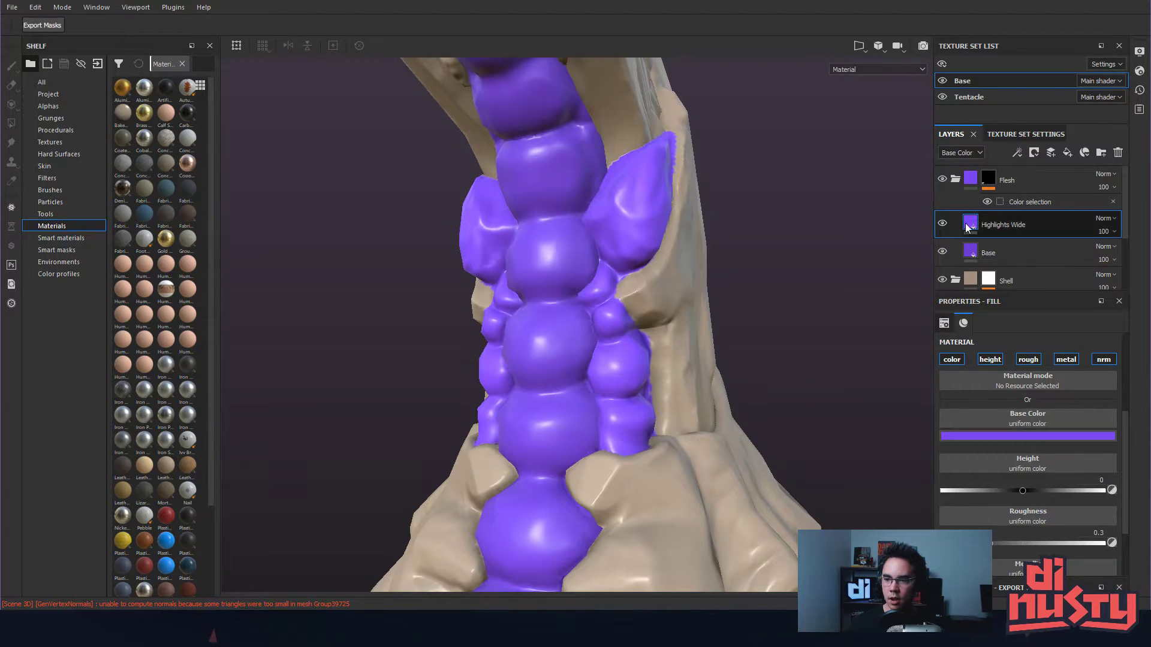
pyautogui.click(988, 360)
pyautogui.click(1028, 360)
pyautogui.click(1077, 389)
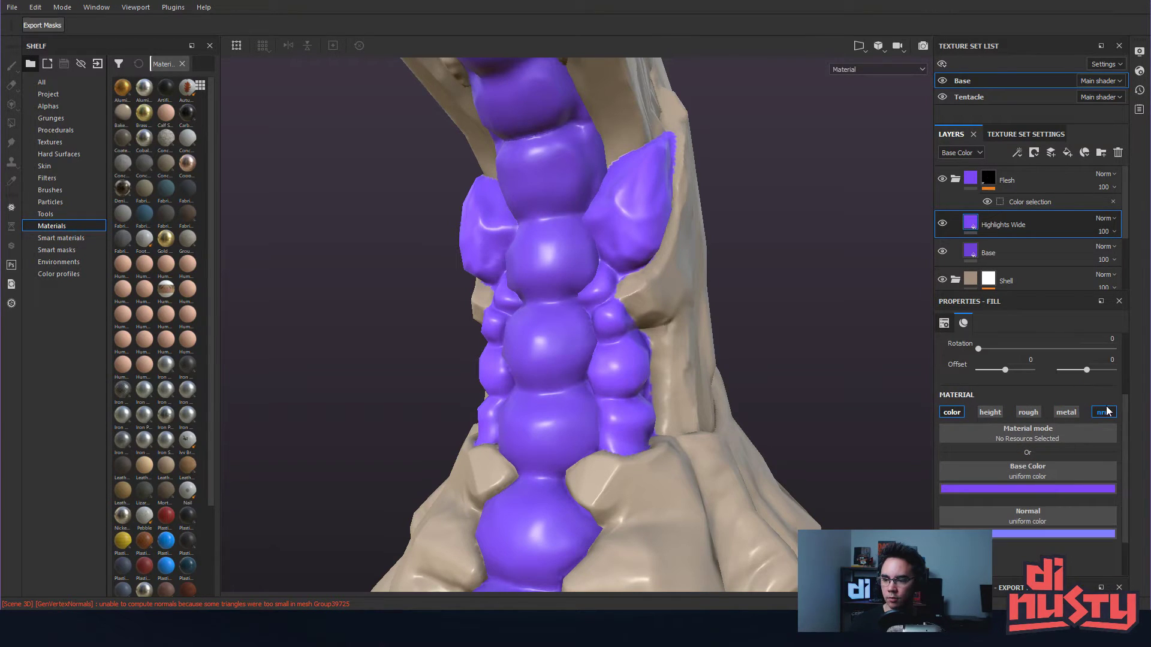
# - Raise the roughness of the Flesh folder's Base layer slightly
pyautogui.click(989, 253)
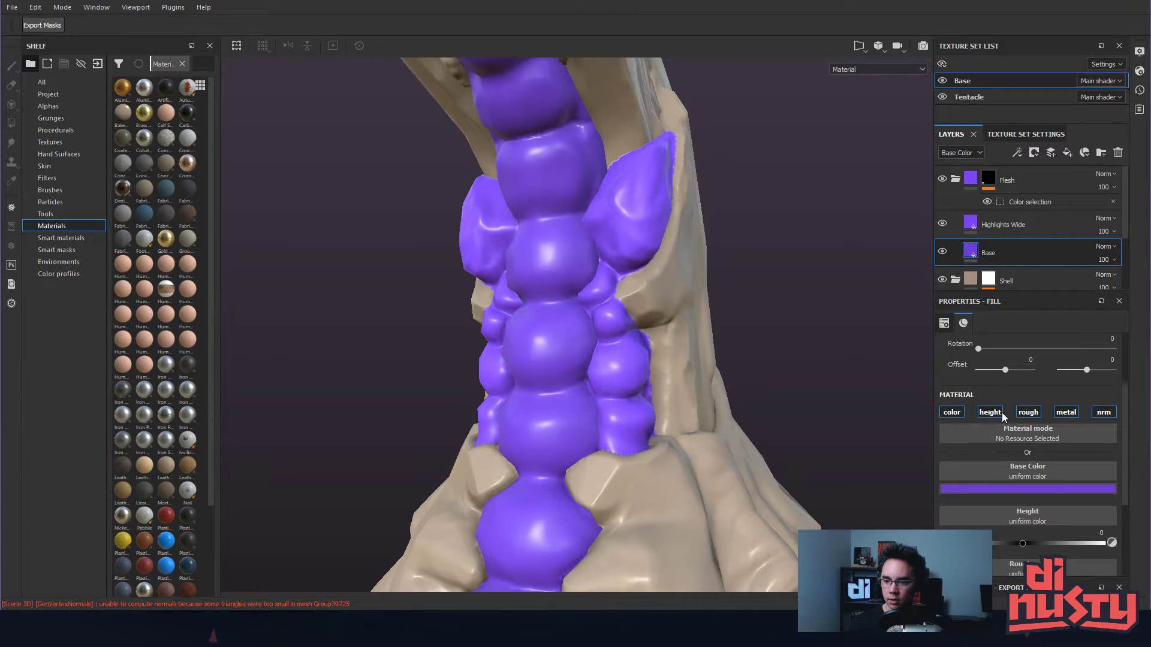
pyautogui.scroll(-2, 993, 408)
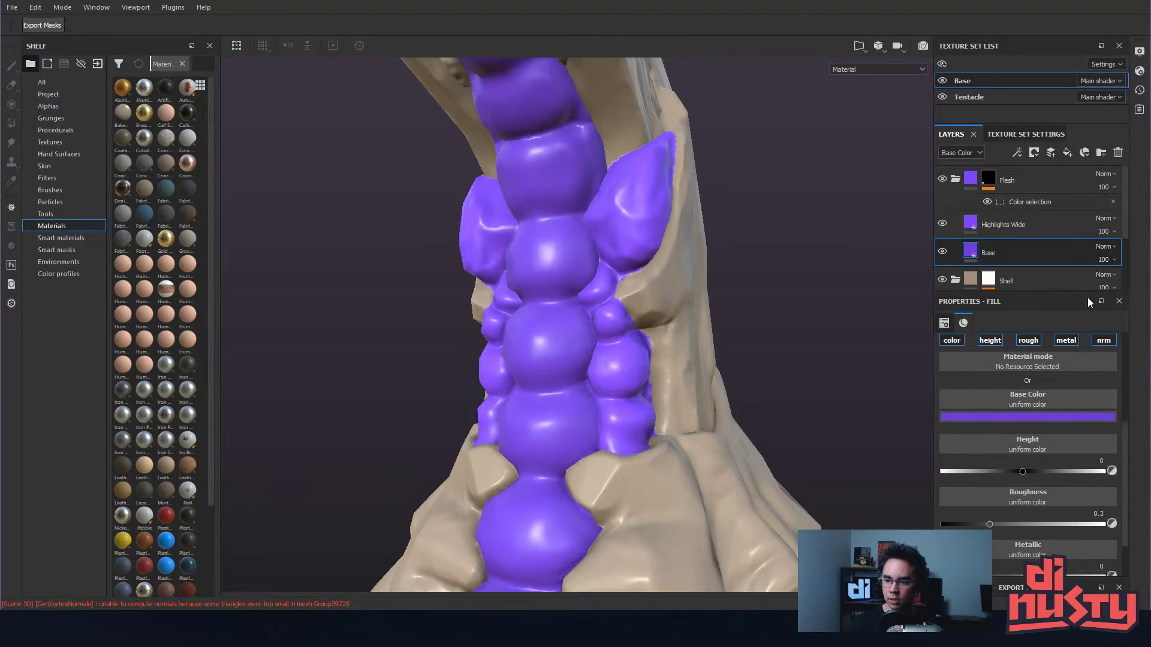
pyautogui.click(1001, 525)
pyautogui.moveTo(1000, 527); pyautogui.dragTo(1006, 526)
# - Toggle the Highlights Wide layer to compare it with the Base color, and review its fill properties
pyautogui.keyDown('alt'); pyautogui.moveTo(659, 354); pyautogui.dragTo(779, 336); pyautogui.keyUp('alt')
pyautogui.click(949, 224)
pyautogui.click(950, 224)
pyautogui.click(949, 224)
pyautogui.click(950, 224)
pyautogui.click(950, 224)
pyautogui.keyDown('alt'); pyautogui.moveTo(770, 303); pyautogui.dragTo(886, 343); pyautogui.keyUp('alt')
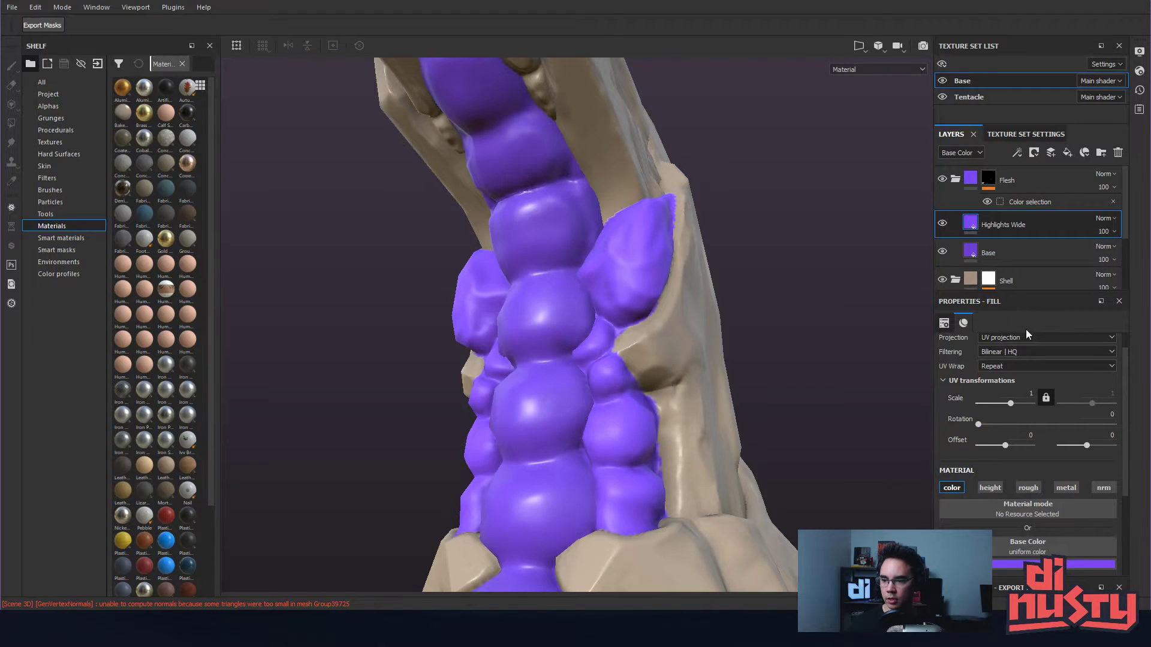
pyautogui.scroll(-2, 939, 426)
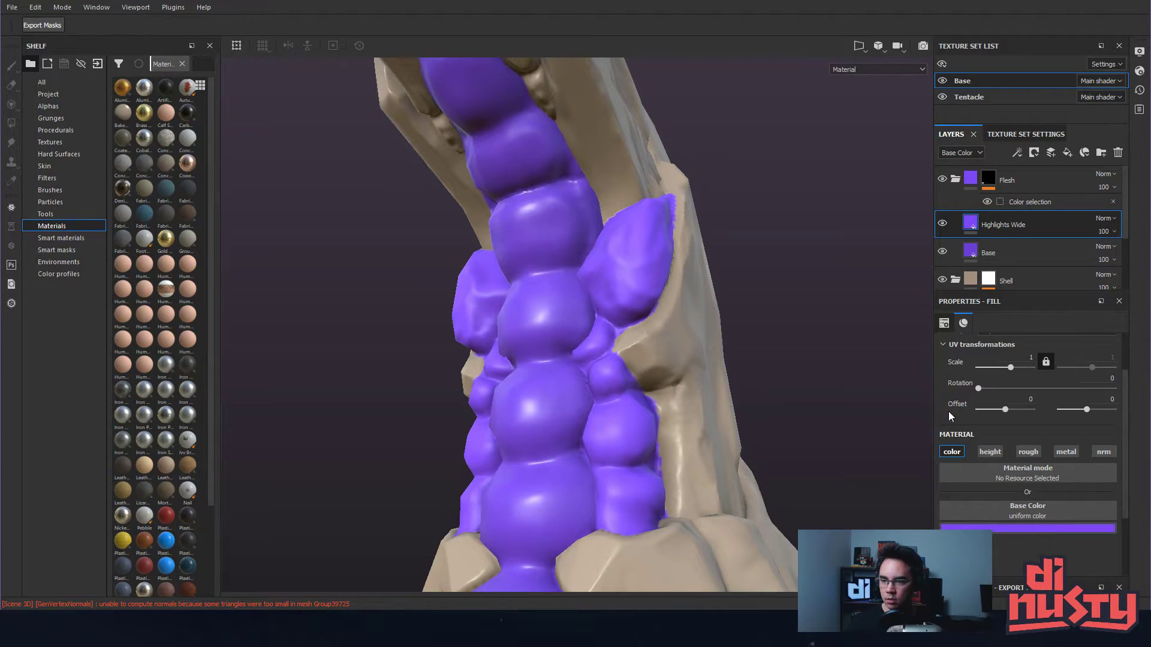
pyautogui.scroll(2, 948, 411)
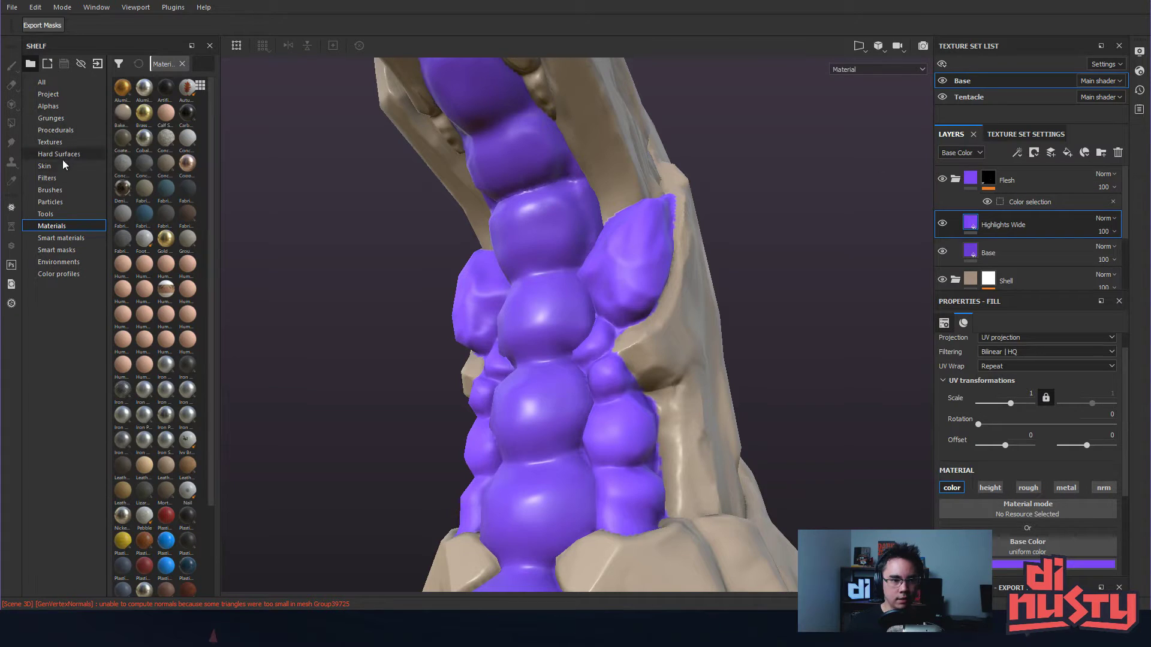
# - Browse the smart masks in the shelf, enlarge their thumbnails to Large and widen the shelf
pyautogui.click(75, 252)
pyautogui.click(207, 85)
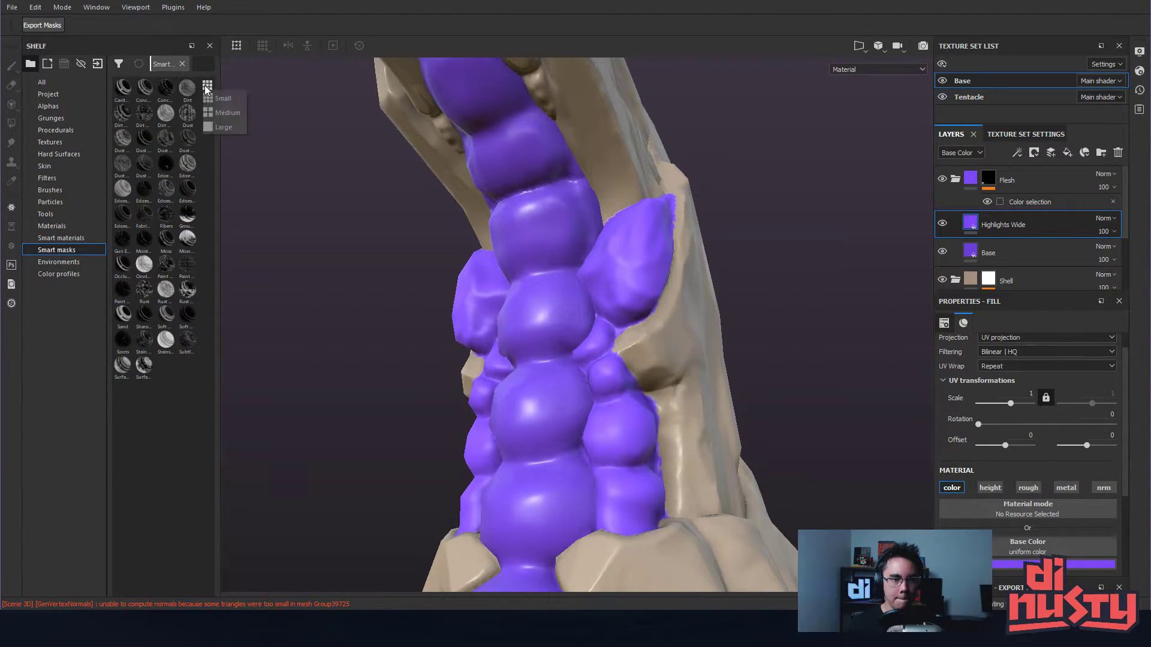
pyautogui.click(217, 110)
pyautogui.moveTo(211, 120); pyautogui.dragTo(278, 126)
pyautogui.click(260, 85)
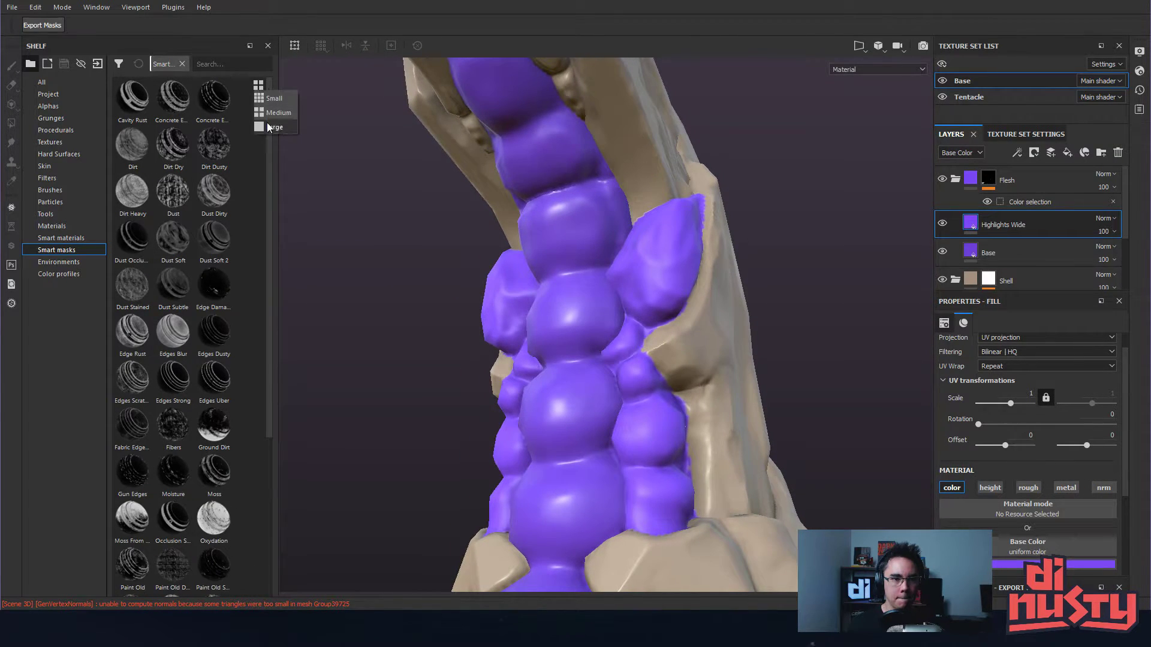
pyautogui.click(273, 112)
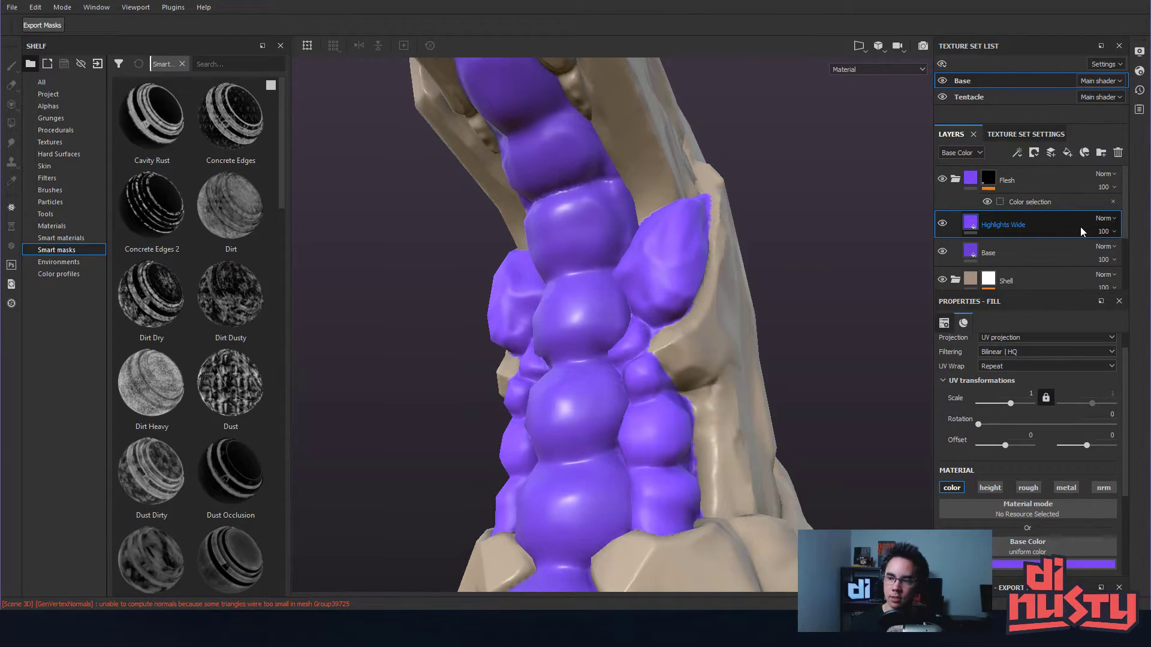
# - Show the Height channel in the layer stack and switch the Highlights Wide fill from color to roughness only
pyautogui.click(972, 154)
pyautogui.click(968, 154)
pyautogui.click(967, 153)
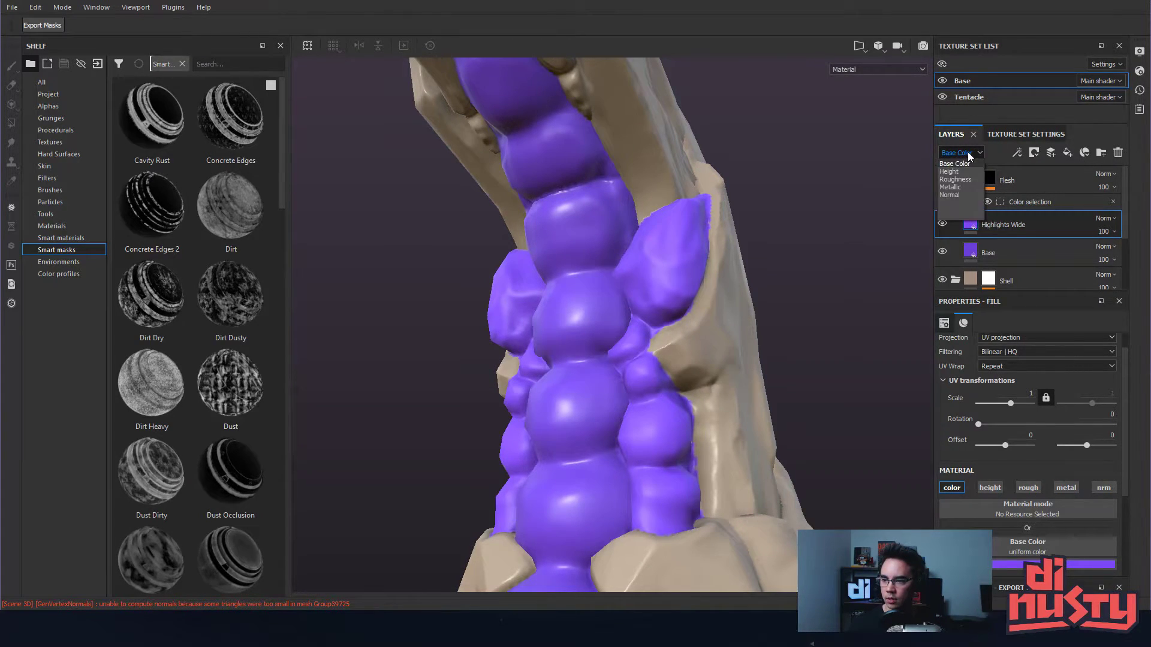
pyautogui.click(968, 152)
pyautogui.click(966, 151)
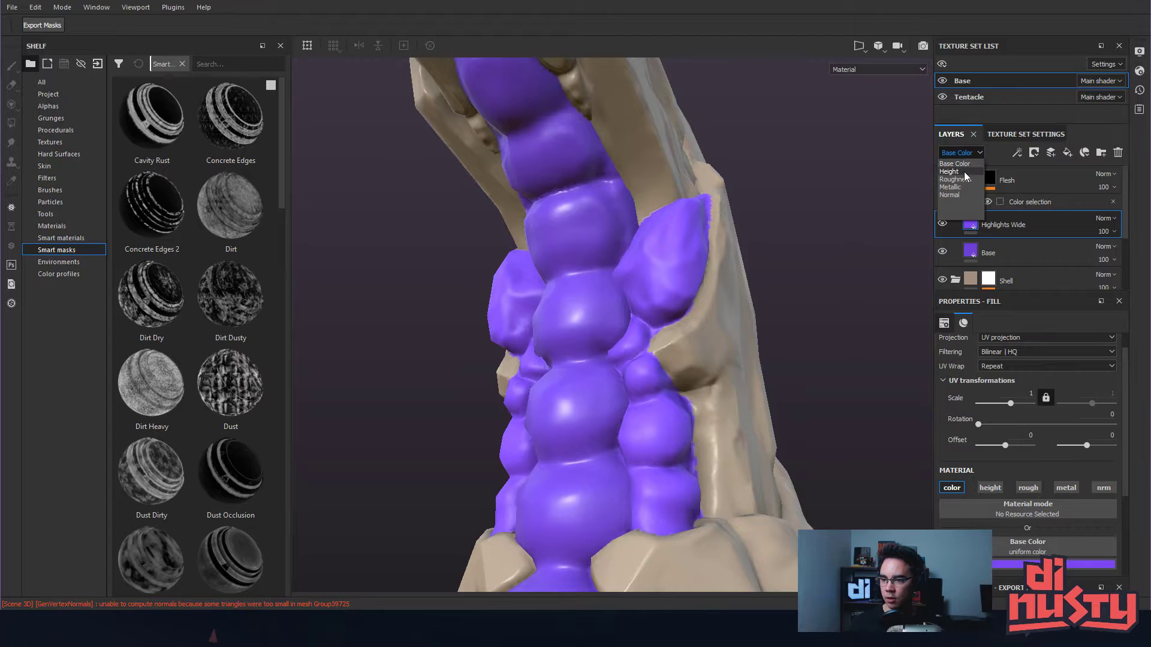
pyautogui.click(964, 172)
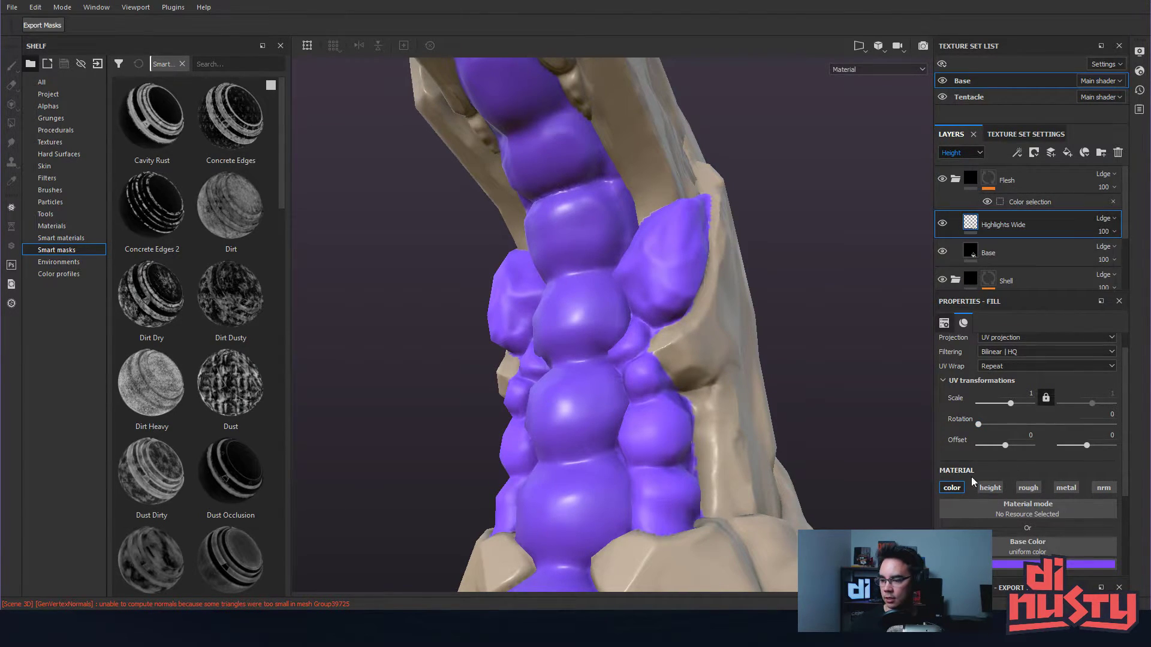
pyautogui.click(990, 487)
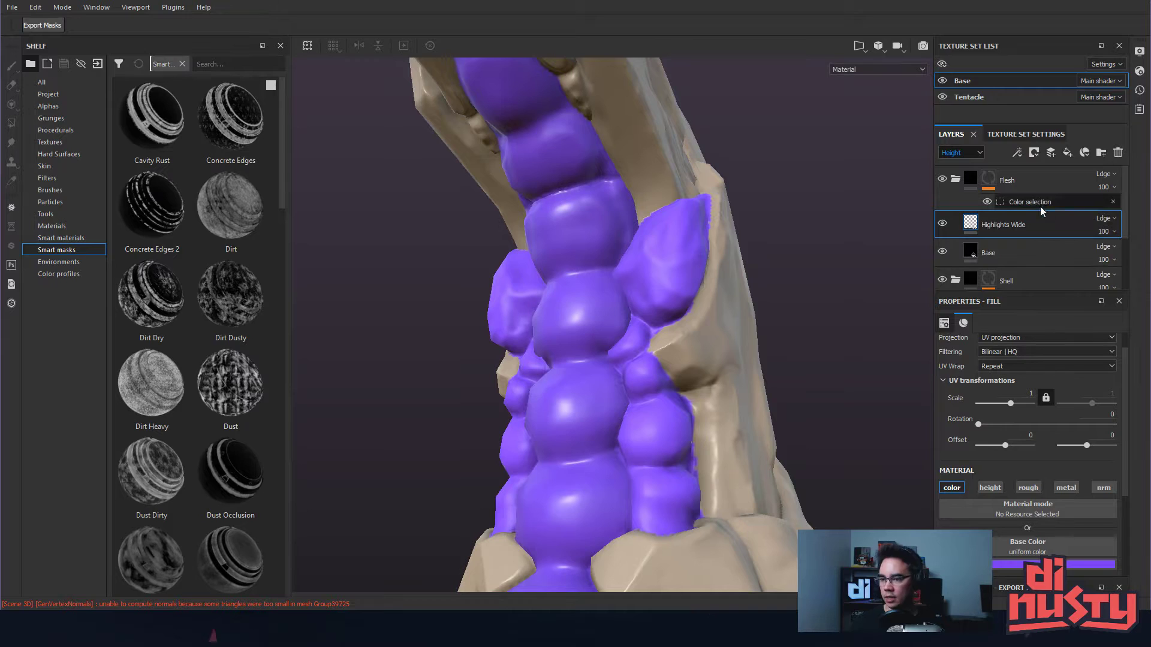
pyautogui.click(1028, 488)
pyautogui.click(953, 488)
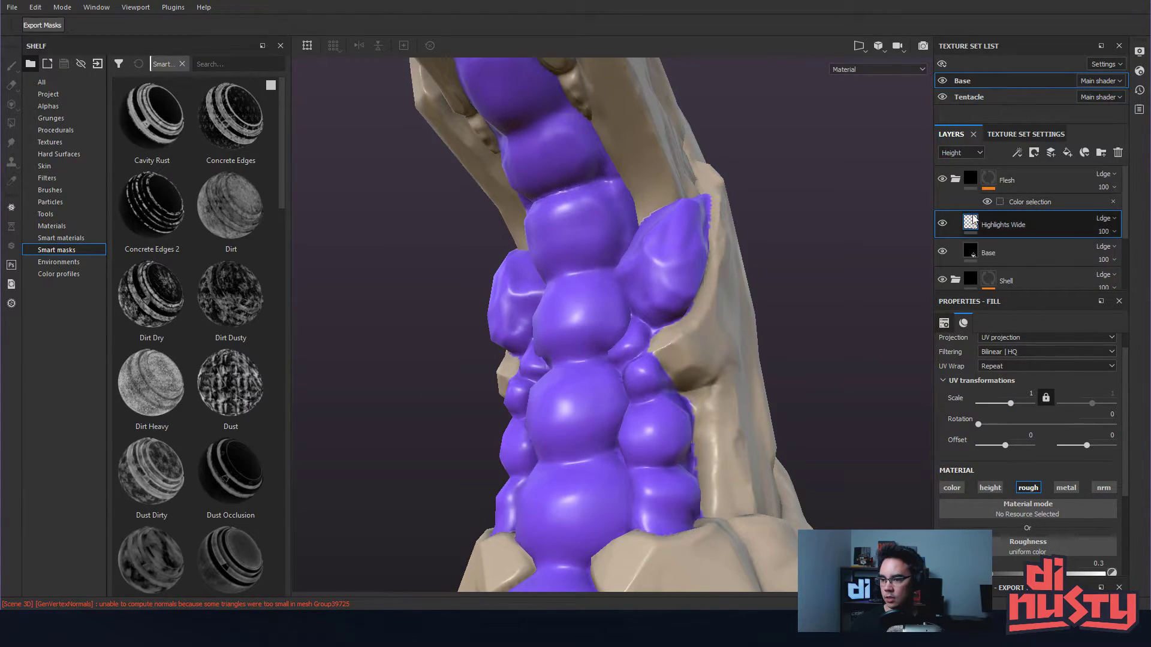
# - Show the Roughness channel in the layer stack and return the Highlights Wide fill to color only
pyautogui.click(961, 153)
pyautogui.click(962, 193)
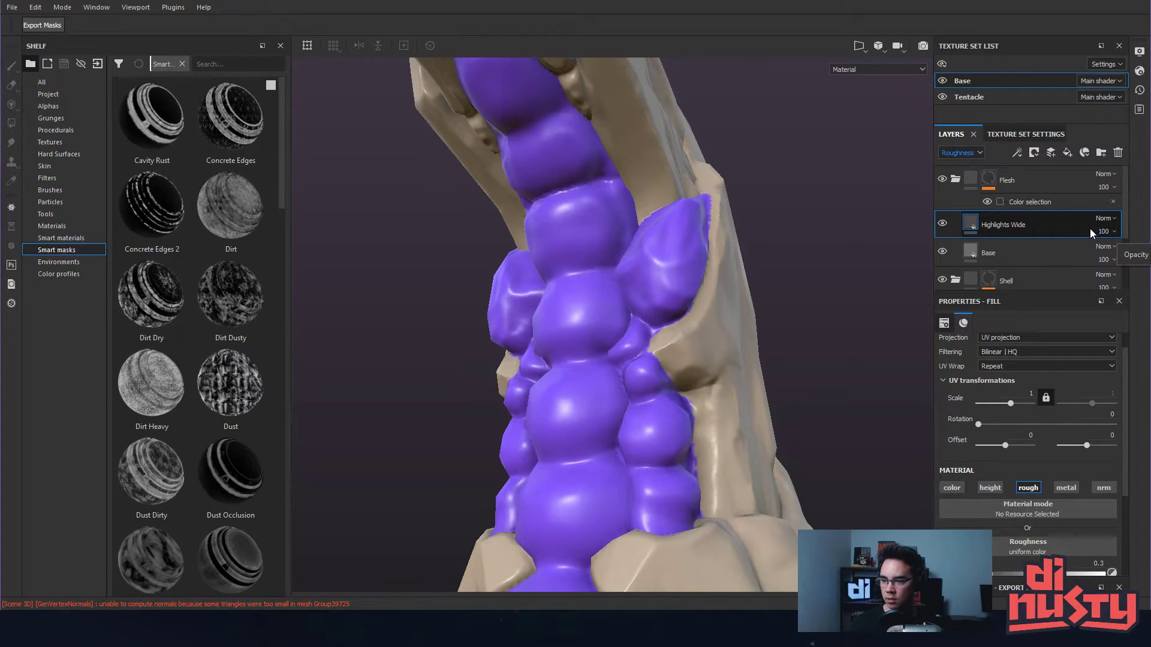
pyautogui.click(954, 487)
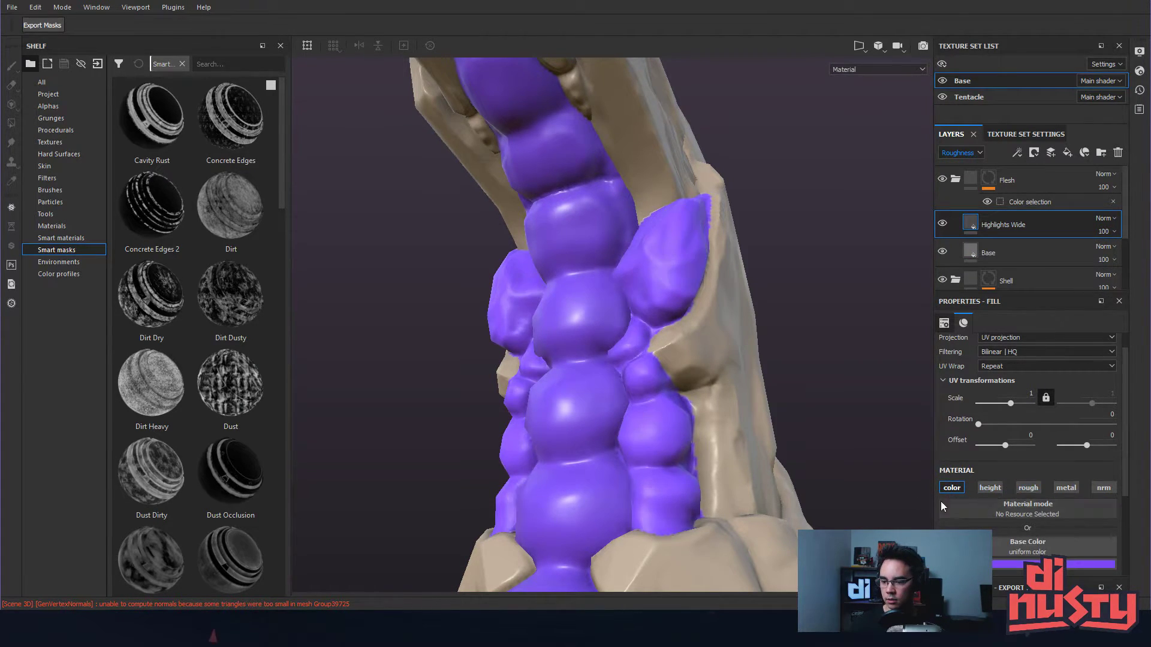
# - Apply the Edges Dusty smart mask to the Highlights Wide layer
pyautogui.keyDown('alt'); pyautogui.moveTo(700, 232); pyautogui.dragTo(683, 292); pyautogui.keyUp('alt')
pyautogui.keyDown('alt'); pyautogui.moveTo(807, 209); pyautogui.dragTo(827, 234); pyautogui.keyUp('alt')
pyautogui.scroll(-3, 228, 293)
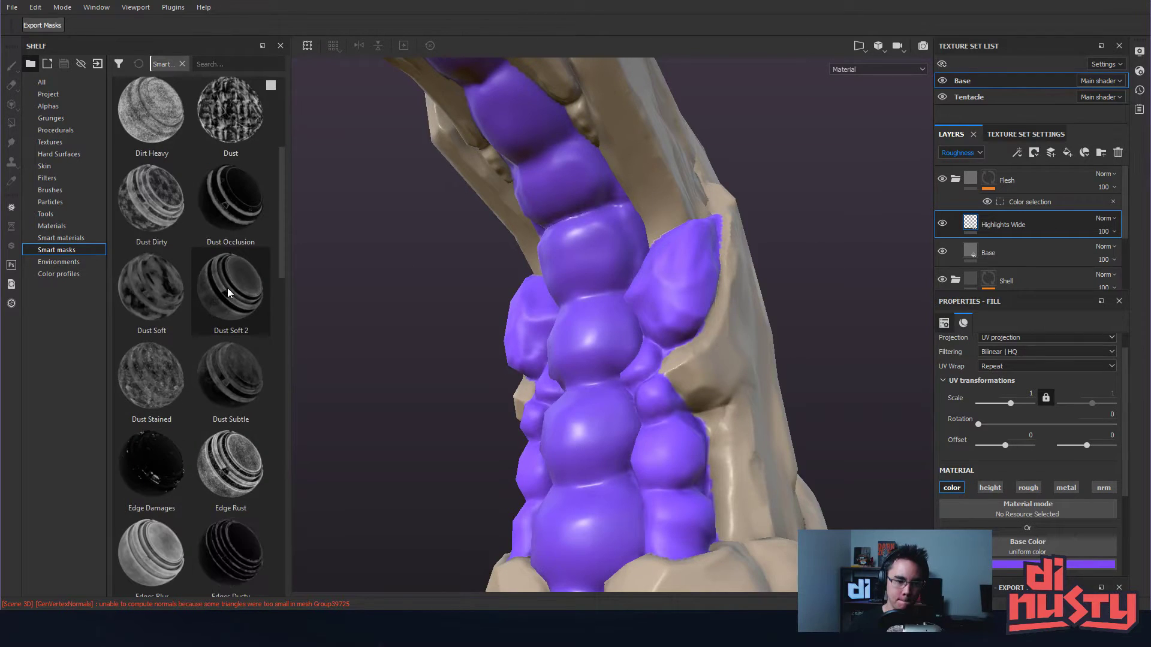
pyautogui.scroll(-1, 281, 187)
pyautogui.moveTo(281, 189); pyautogui.dragTo(286, 242)
pyautogui.moveTo(228, 332)
pyautogui.mouseDown()
pyautogui.moveTo(1102, 225)
pyautogui.moveTo(1012, 225)
pyautogui.mouseUp()
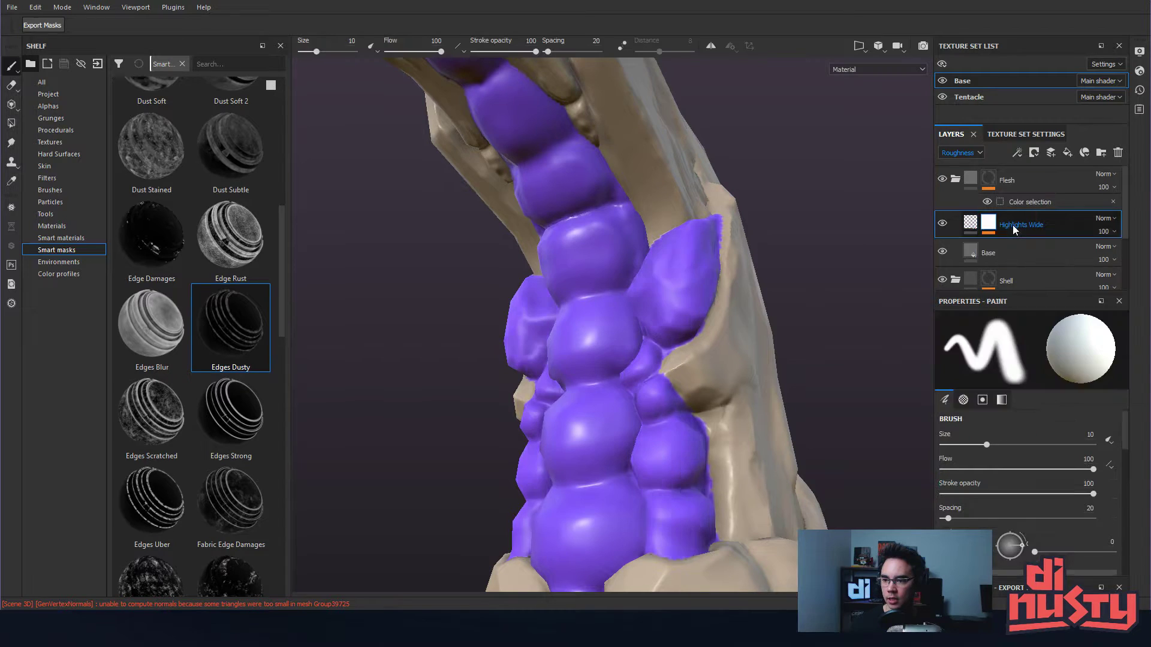
# - Show the Base Color channel in the layer stack and on the model, and inspect the Highlights Wide mask
pyautogui.click(959, 153)
pyautogui.click(955, 164)
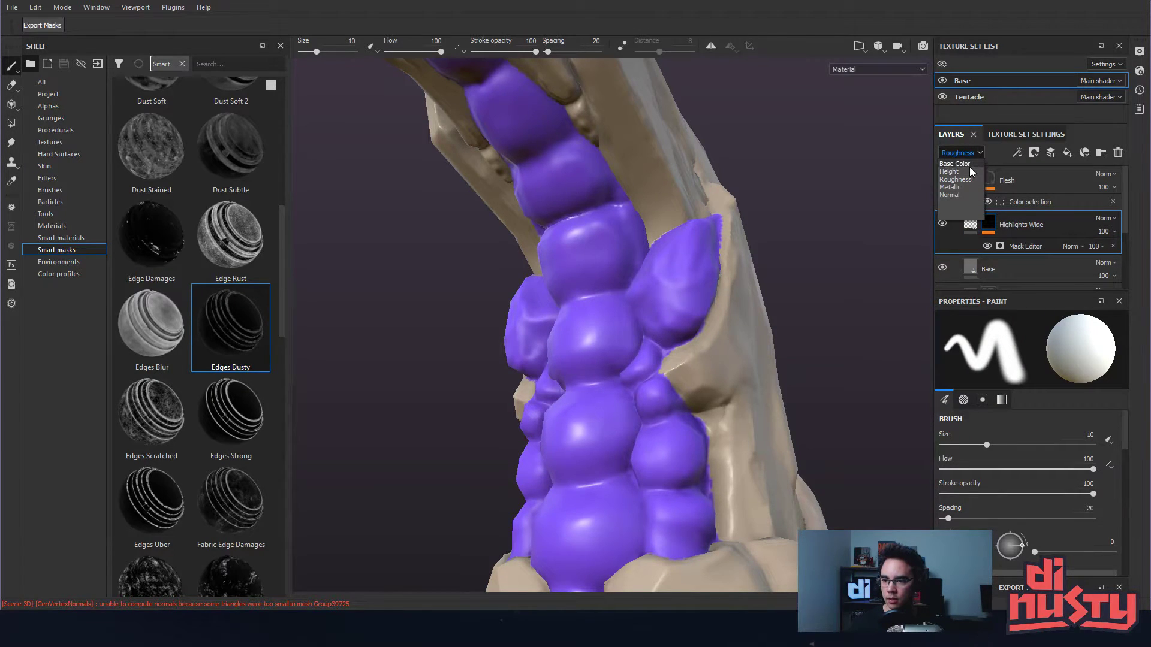
pyautogui.press('c')
pyautogui.press('c')
pyautogui.press('c')
pyautogui.moveTo(836, 208)
pyautogui.keyDown('alt'); pyautogui.mouseDown()
pyautogui.moveTo(822, 257)
pyautogui.moveTo(701, 244)
pyautogui.moveTo(747, 270)
pyautogui.mouseUp(); pyautogui.keyUp('alt')
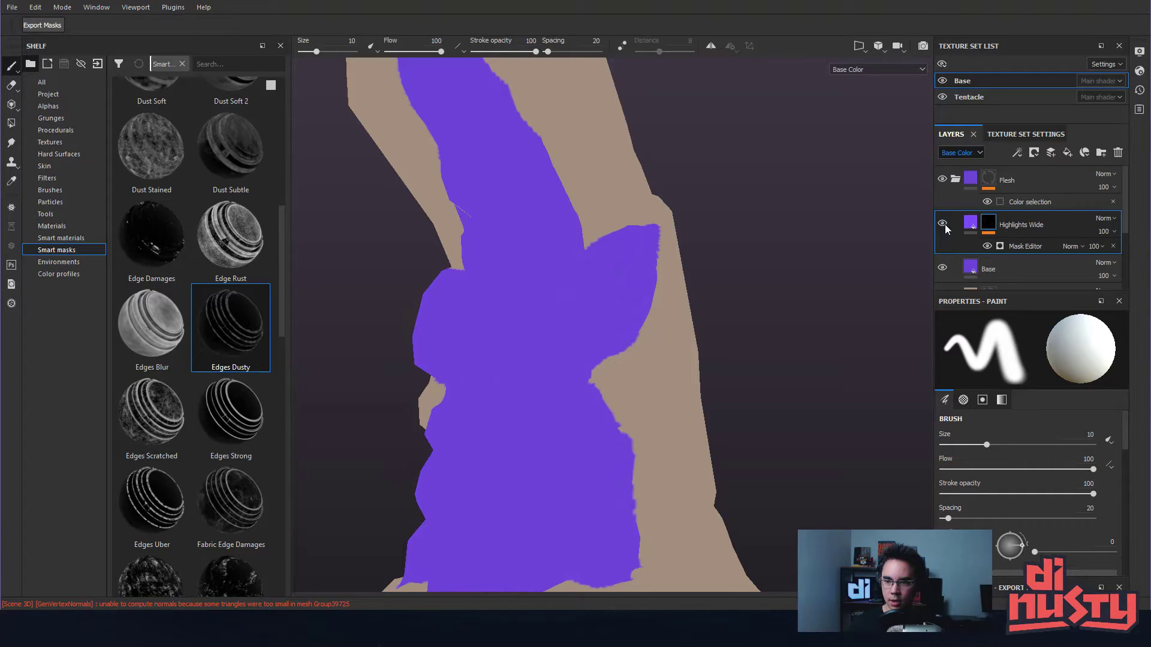
pyautogui.keyDown('alt'); pyautogui.click(989, 225); pyautogui.keyUp('alt')
pyautogui.moveTo(839, 246)
pyautogui.keyDown('alt'); pyautogui.mouseDown()
pyautogui.moveTo(745, 257)
pyautogui.moveTo(830, 289)
pyautogui.mouseUp(); pyautogui.keyUp('alt')
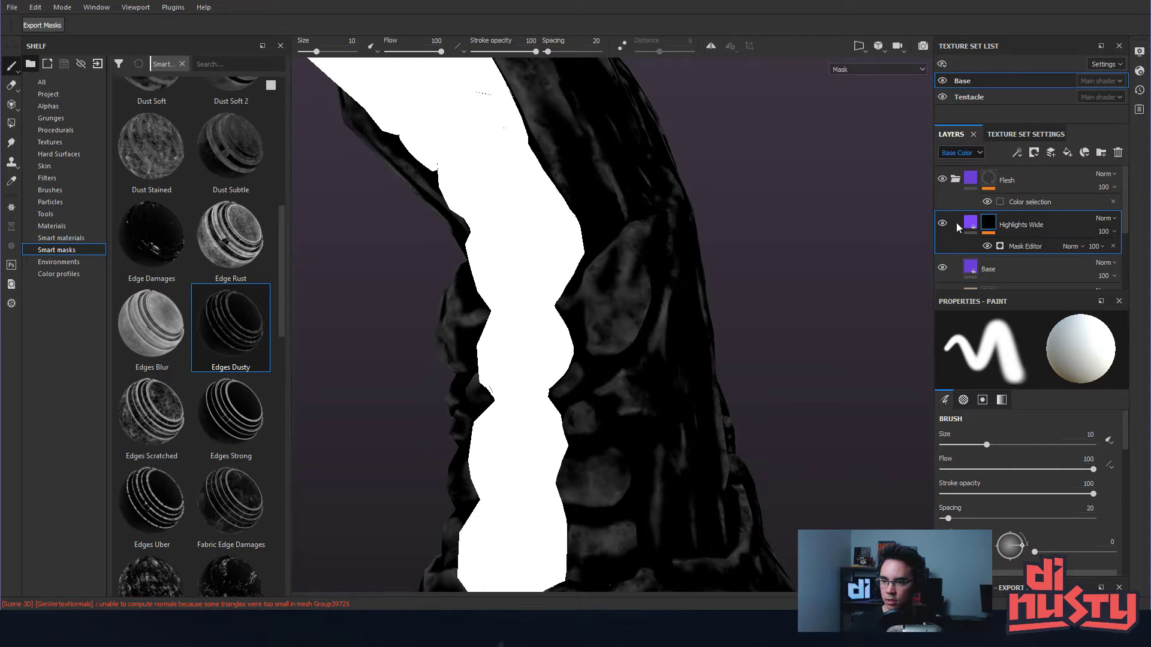
# - Lighten the Highlights Wide fill's base color to a paler purple and reselect its mask
pyautogui.click(966, 224)
pyautogui.keyDown('alt'); pyautogui.moveTo(776, 249); pyautogui.dragTo(837, 275); pyautogui.keyUp('alt')
pyautogui.click(1044, 565)
pyautogui.moveTo(1107, 442); pyautogui.dragTo(1086, 437)
pyautogui.click(847, 292)
pyautogui.click(988, 225)
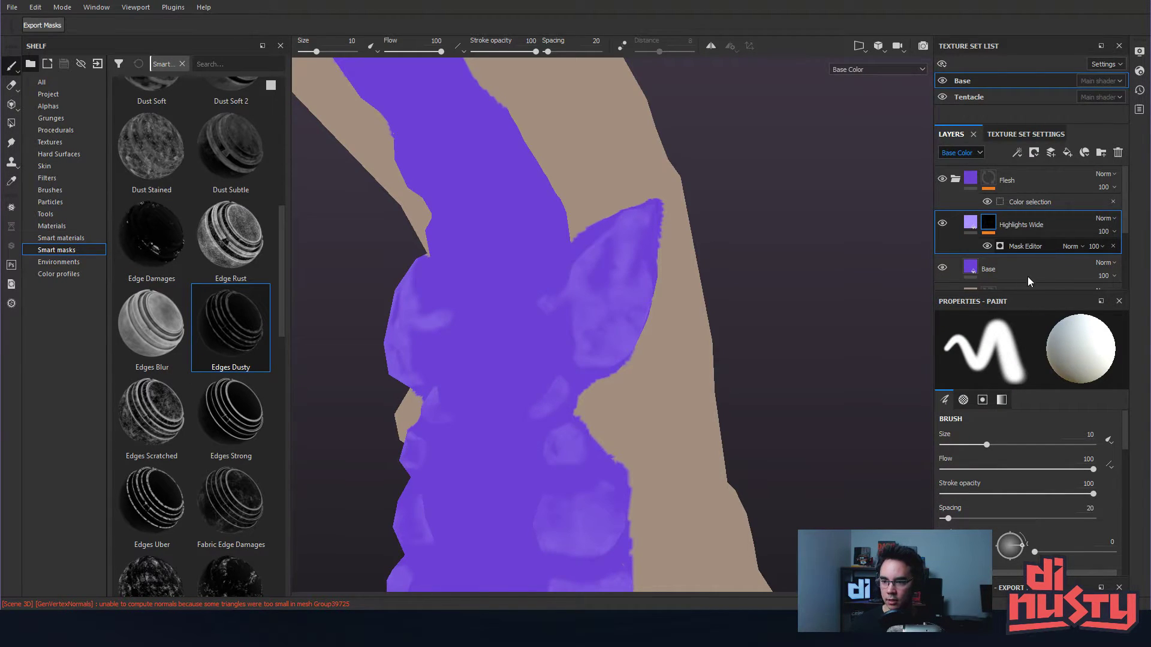
# - Select the Highlights Wide layer's Mask Editor, reduce the shelf thumbnails to Medium and narrow the shelf
pyautogui.click(1025, 246)
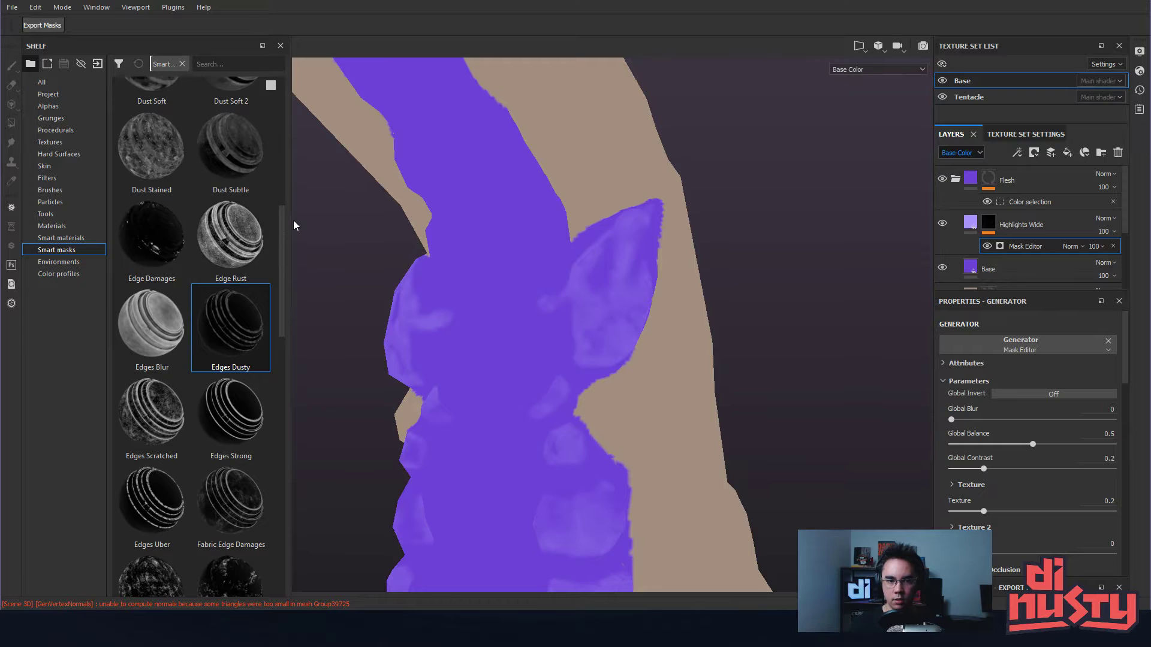
pyautogui.click(271, 85)
pyautogui.click(286, 113)
pyautogui.moveTo(295, 133); pyautogui.dragTo(238, 90)
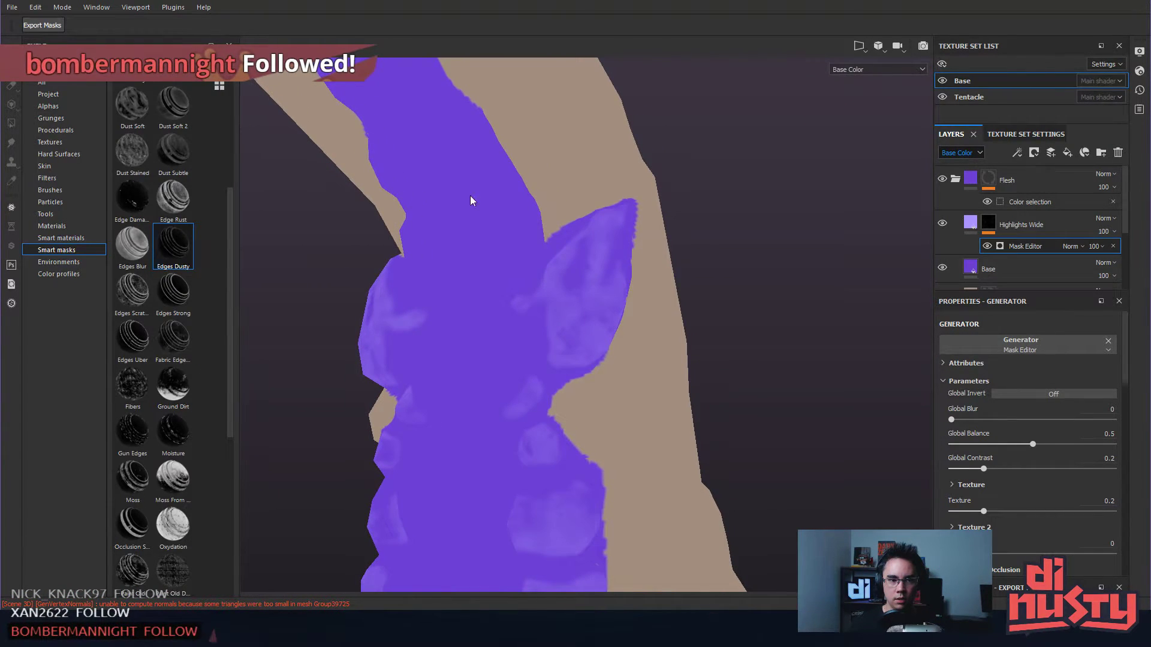
# - Undock and close the Properties panel, and open the Mask Editor's parameters in a pop-up beside the model
pyautogui.moveTo(963, 301); pyautogui.dragTo(764, 107)
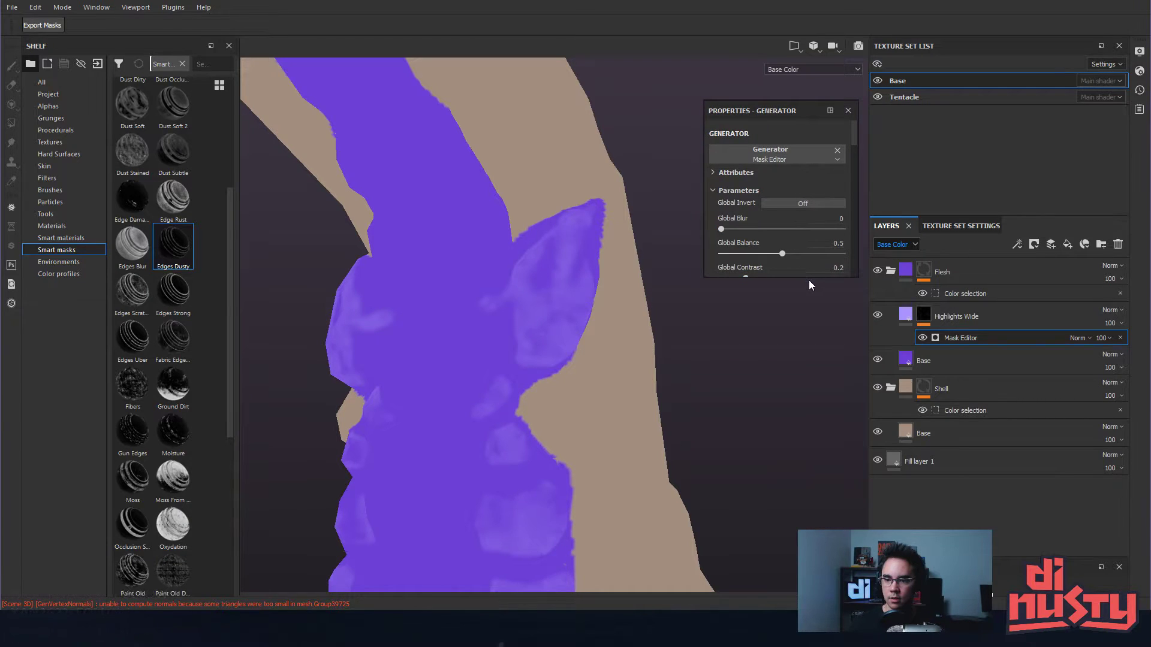
pyautogui.moveTo(861, 107); pyautogui.dragTo(836, 136)
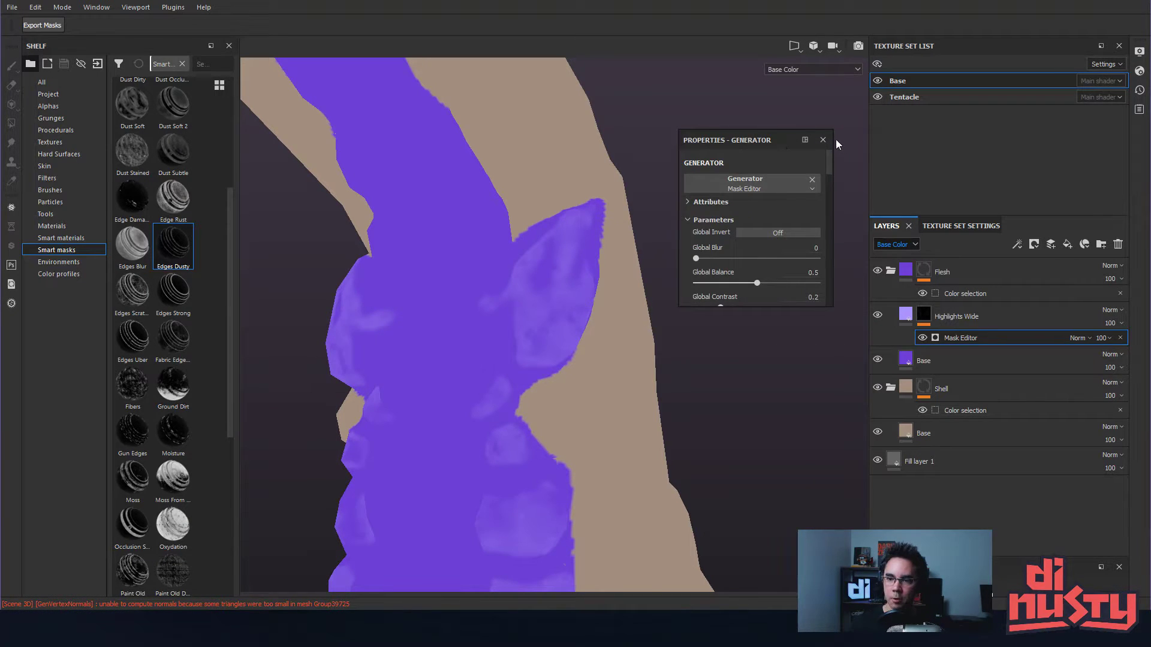
pyautogui.click(823, 140)
pyautogui.keyDown('alt'); pyautogui.moveTo(723, 205); pyautogui.dragTo(702, 189); pyautogui.keyUp('alt')
pyautogui.rightClick(657, 211)
pyautogui.scroll(-1, 797, 292)
pyautogui.scroll(-4, 797, 293)
pyautogui.scroll(4, 797, 300)
pyautogui.rightClick(840, 147)
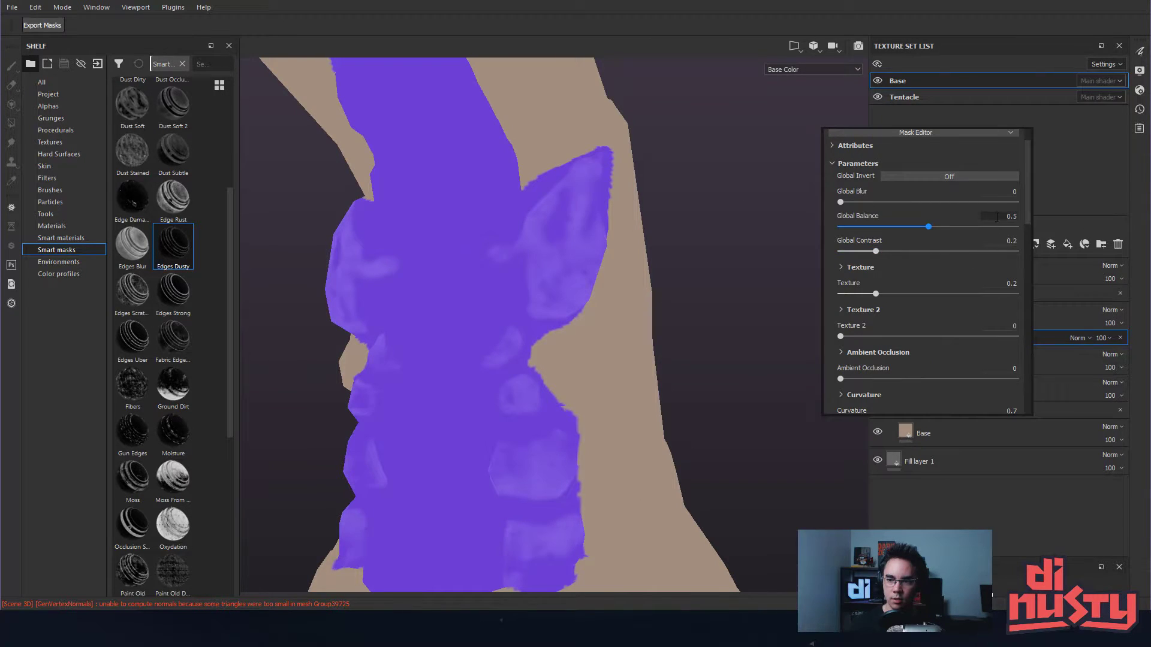
# - Set the Mask Editor's Global Blur to 0, Global Balance to 0.48, Global Contrast to 0.01 and Texture to 0.46
pyautogui.moveTo(1028, 199); pyautogui.dragTo(1032, 199)
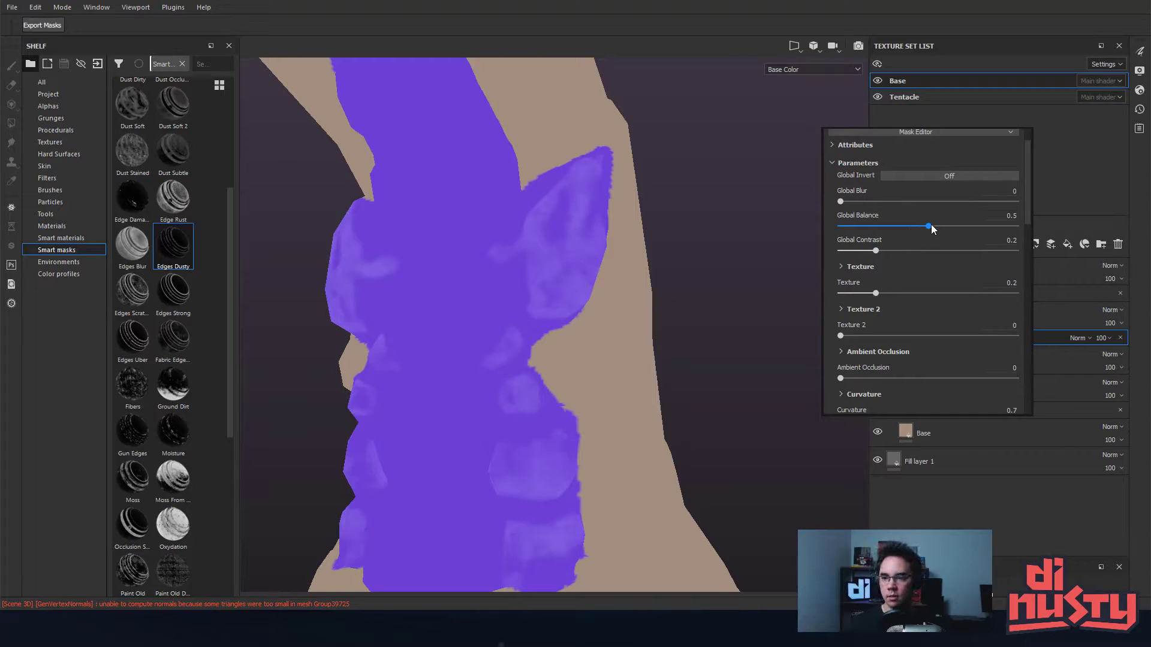
pyautogui.moveTo(843, 203); pyautogui.dragTo(856, 205)
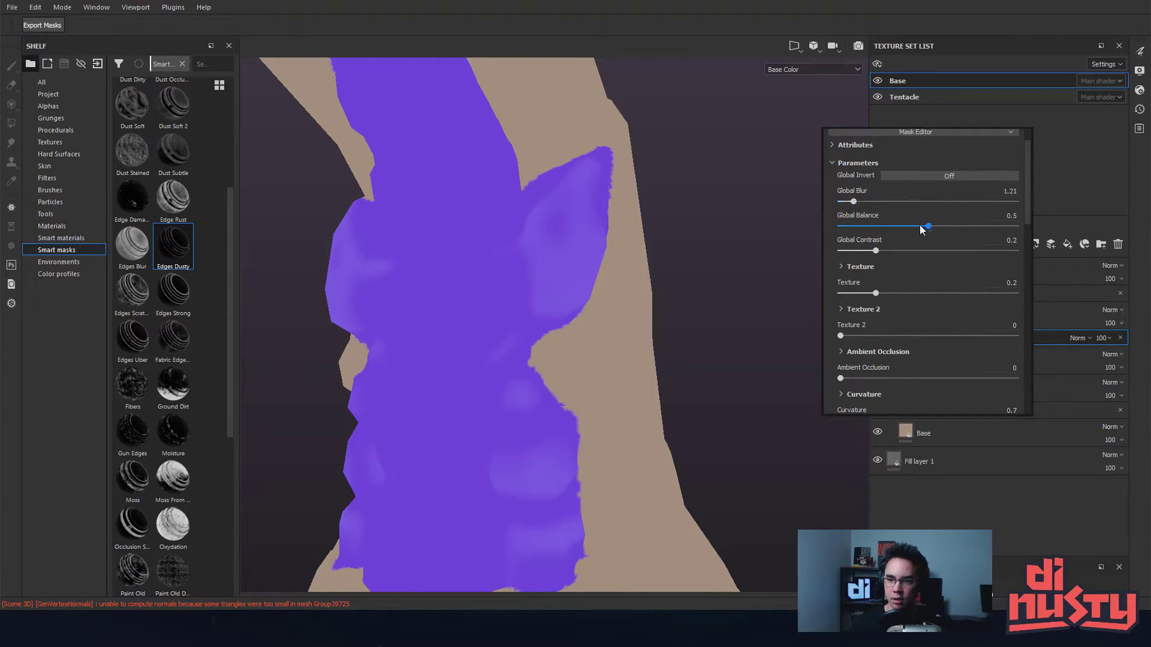
pyautogui.moveTo(875, 251); pyautogui.dragTo(838, 260)
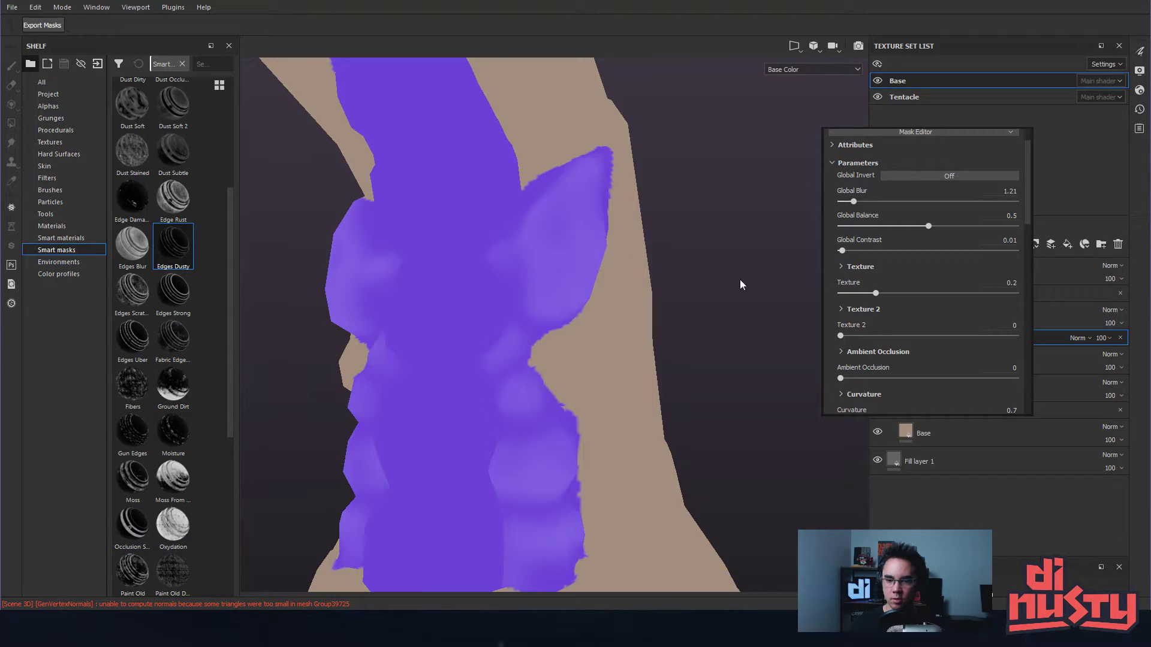
pyautogui.moveTo(923, 229)
pyautogui.mouseDown()
pyautogui.moveTo(878, 231)
pyautogui.moveTo(984, 235)
pyautogui.moveTo(940, 240)
pyautogui.mouseUp()
pyautogui.moveTo(852, 204); pyautogui.dragTo(844, 199)
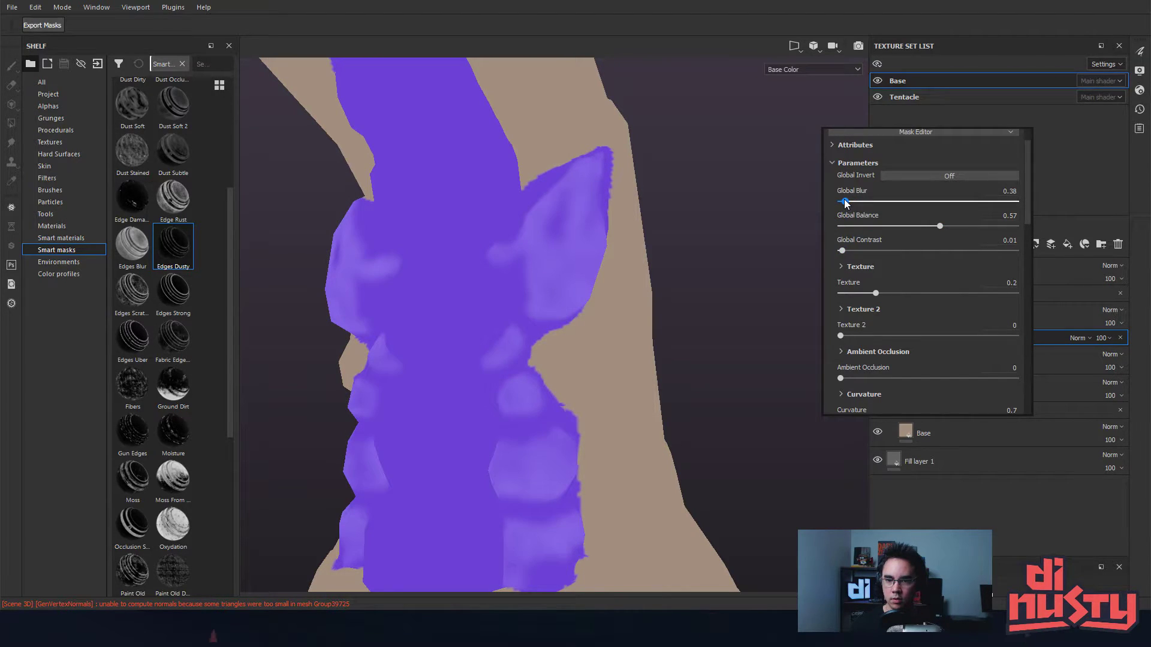
pyautogui.moveTo(940, 230); pyautogui.dragTo(923, 225)
pyautogui.moveTo(876, 294); pyautogui.dragTo(921, 297)
pyautogui.moveTo(846, 202); pyautogui.dragTo(819, 214)
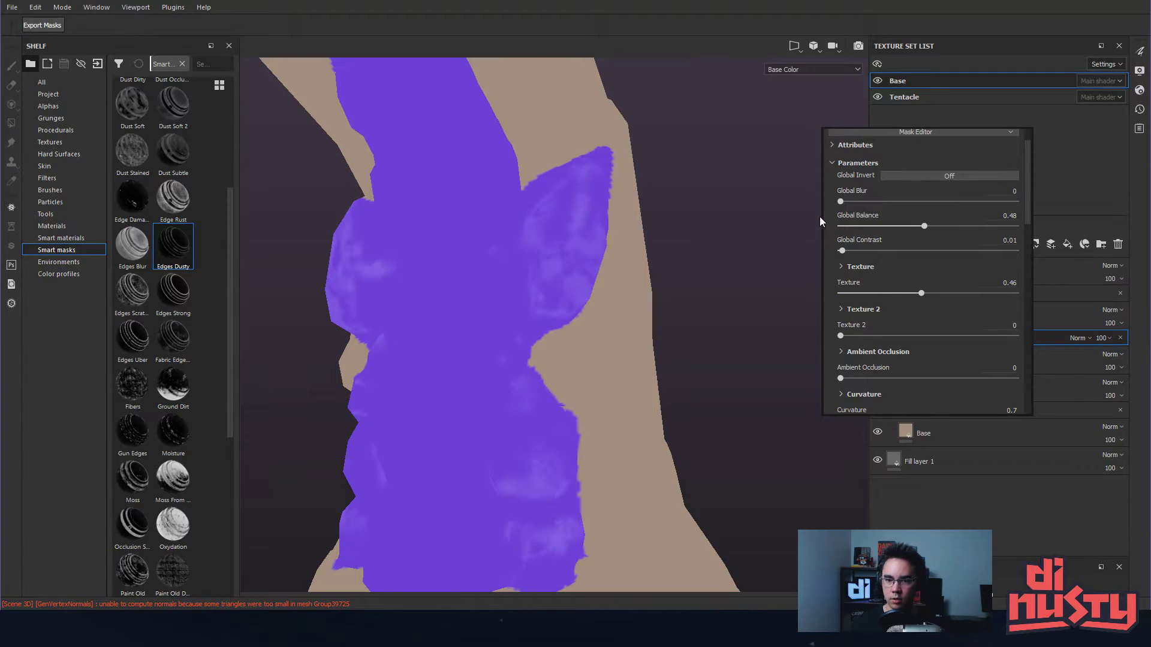
# - Set the Mask Editor's Global Contrast to 0 and its Ambient Occlusion to 1
pyautogui.keyDown('alt'); pyautogui.moveTo(644, 251); pyautogui.dragTo(610, 257); pyautogui.keyUp('alt')
pyautogui.rightClick(734, 231)
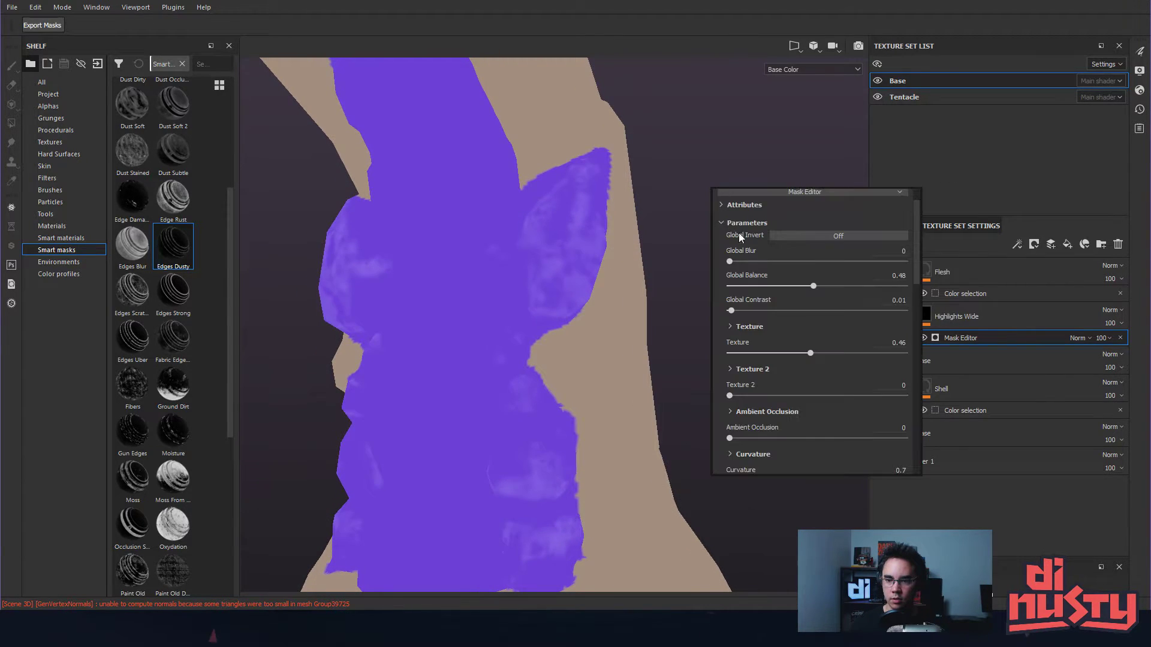
pyautogui.moveTo(732, 311); pyautogui.dragTo(744, 311)
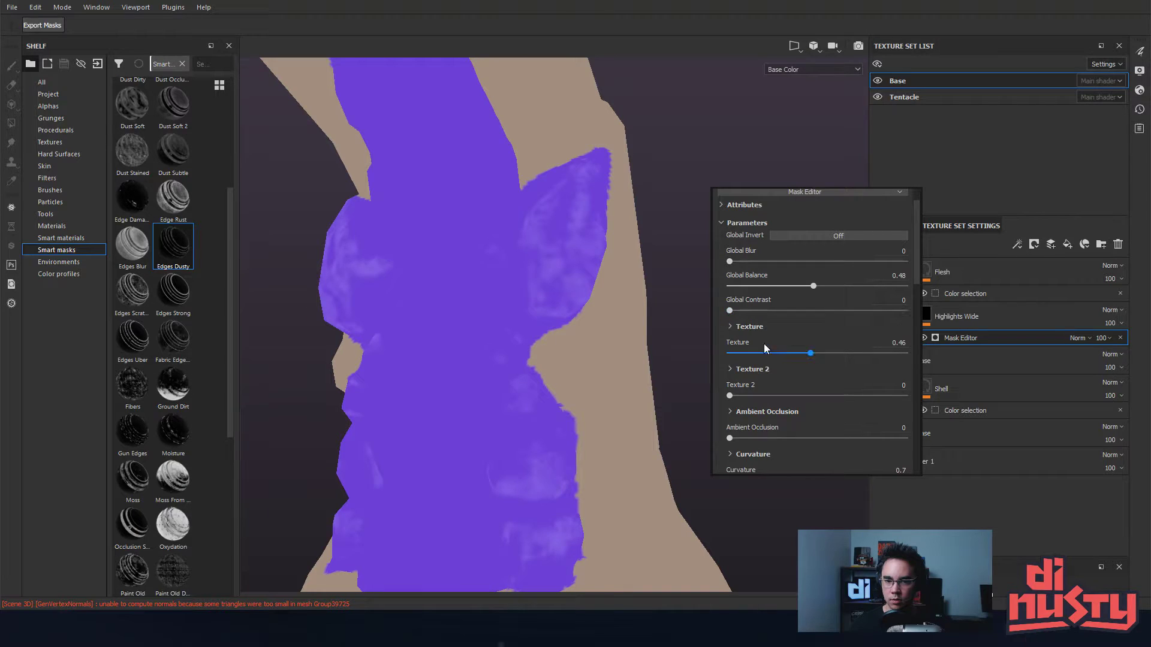
pyautogui.moveTo(734, 438); pyautogui.dragTo(908, 439)
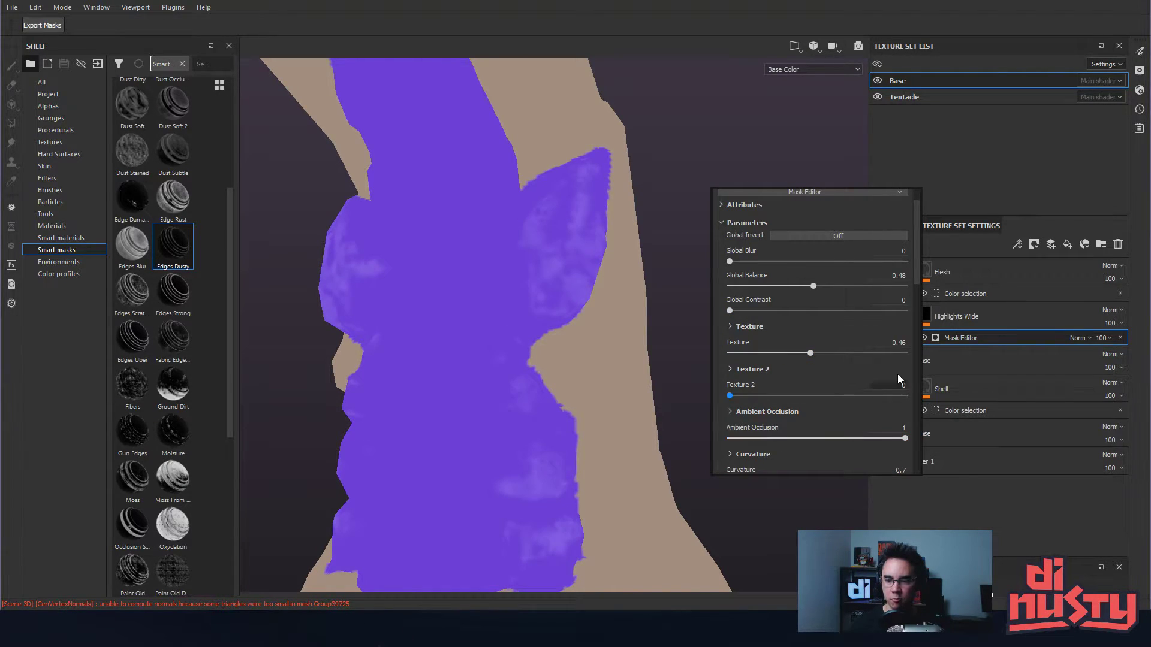
pyautogui.scroll(-1, 828, 349)
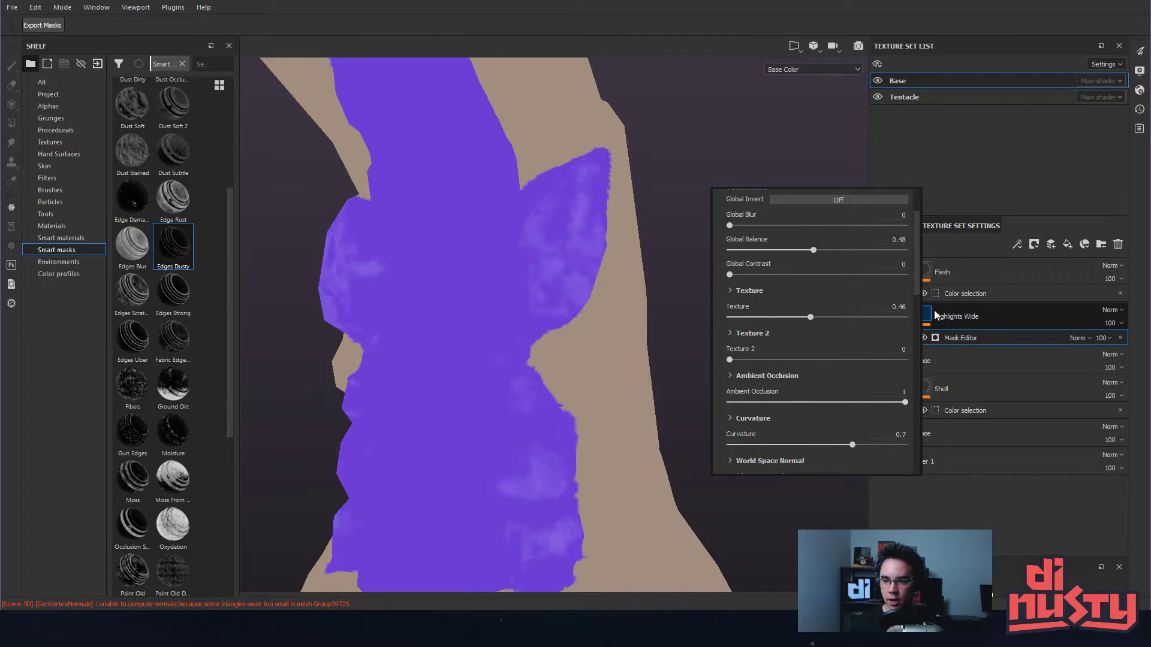
# - Display the Highlights Wide mask on the model and raise the Mask Editor's Curvature to 1
pyautogui.keyDown('alt'); pyautogui.click(934, 314); pyautogui.keyUp('alt')
pyautogui.moveTo(607, 324)
pyautogui.keyDown('alt'); pyautogui.mouseDown()
pyautogui.moveTo(588, 346)
pyautogui.moveTo(628, 316)
pyautogui.mouseUp(); pyautogui.keyUp('alt')
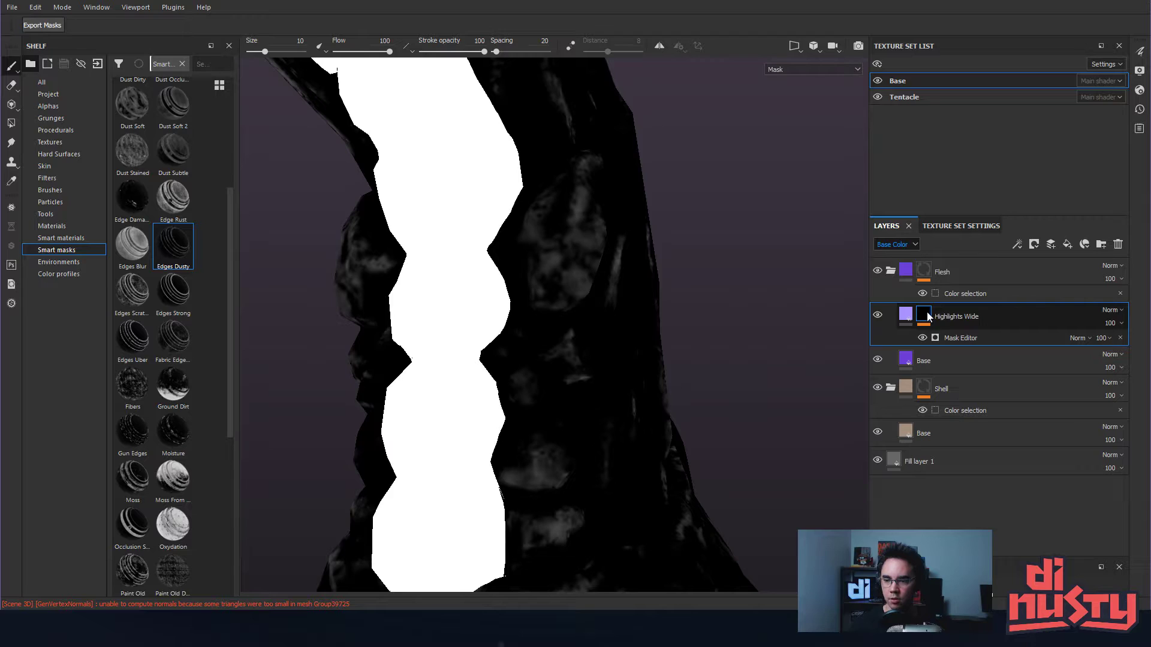
pyautogui.rightClick(793, 274)
pyautogui.moveTo(952, 241); pyautogui.dragTo(952, 260)
pyautogui.rightClick(627, 242)
pyautogui.click(948, 336)
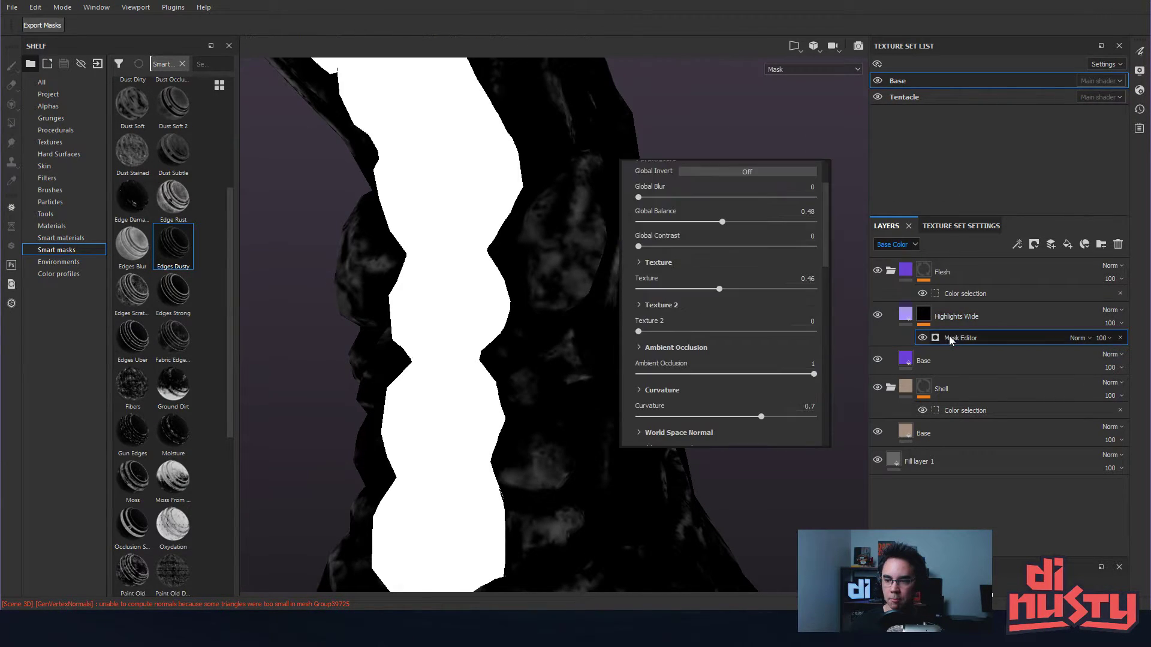
pyautogui.moveTo(762, 345); pyautogui.dragTo(913, 344)
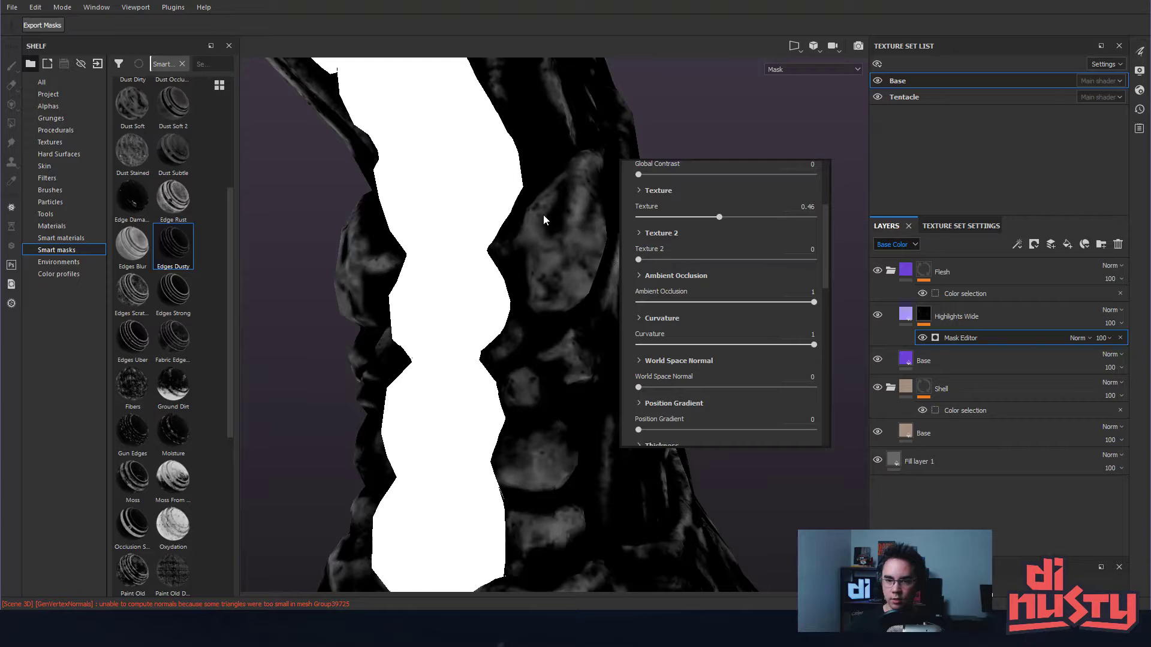
# - Set the Mask Editor's Texture amount to 0.49 and expand its detailed Texture settings
pyautogui.scroll(1, 716, 270)
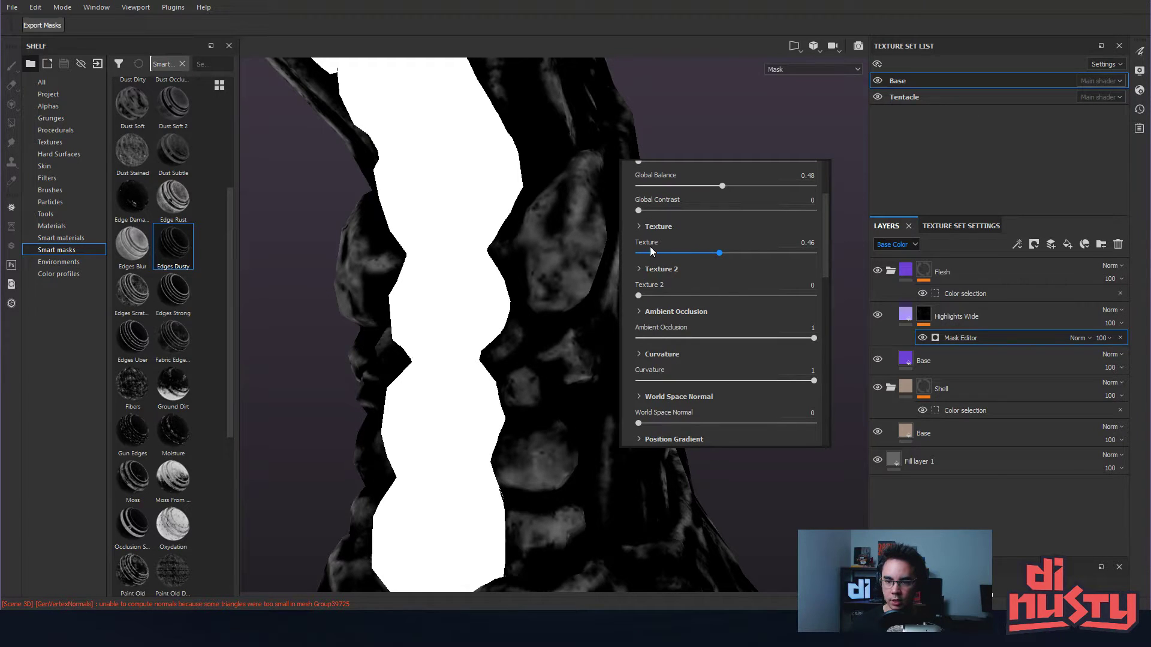
pyautogui.moveTo(720, 253)
pyautogui.mouseDown()
pyautogui.moveTo(746, 269)
pyautogui.moveTo(723, 265)
pyautogui.mouseUp()
pyautogui.click(639, 226)
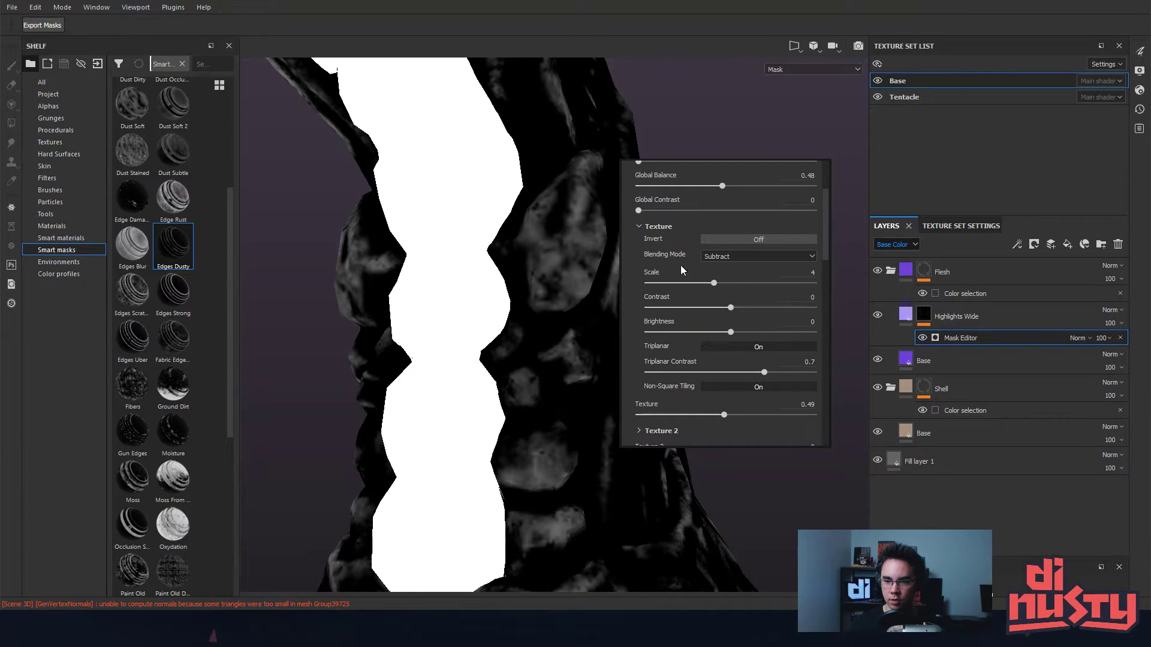
# - In the Mask Editor's Texture settings, set Scale to 10, Contrast to -0.46, Brightness to -0.16 and Triplanar Contrast to 0.66
pyautogui.moveTo(713, 287); pyautogui.dragTo(823, 302)
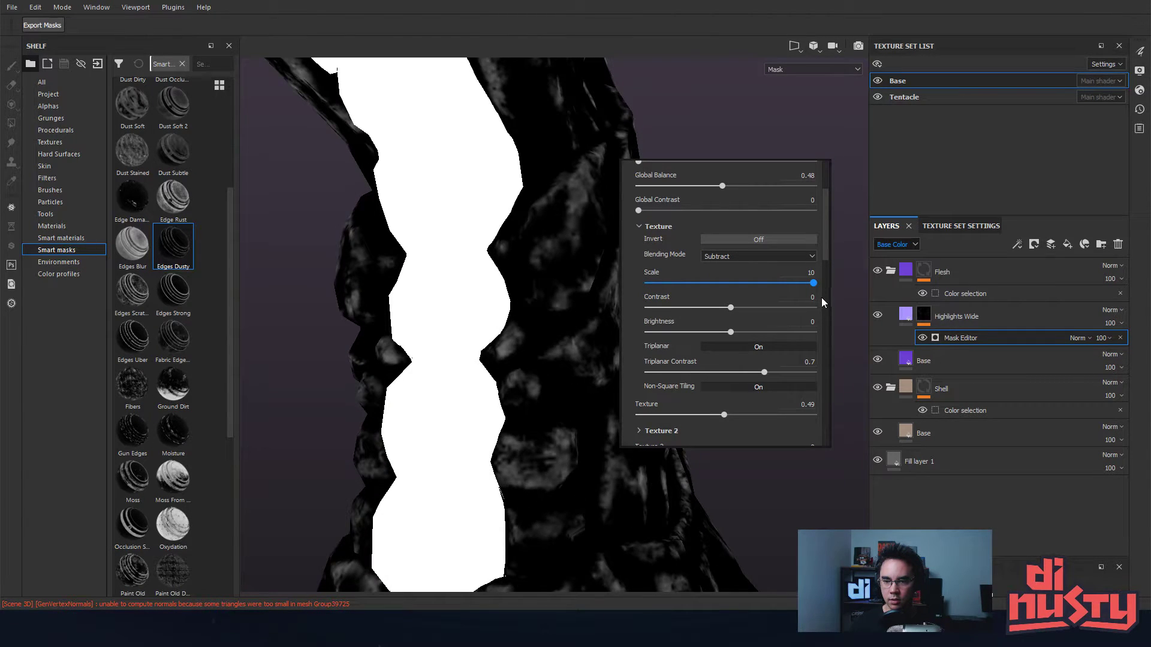
pyautogui.click(813, 274)
pyautogui.press('Return')
pyautogui.moveTo(730, 308)
pyautogui.mouseDown()
pyautogui.moveTo(666, 308)
pyautogui.moveTo(735, 308)
pyautogui.moveTo(674, 309)
pyautogui.moveTo(728, 332)
pyautogui.moveTo(706, 328)
pyautogui.moveTo(718, 327)
pyautogui.mouseUp()
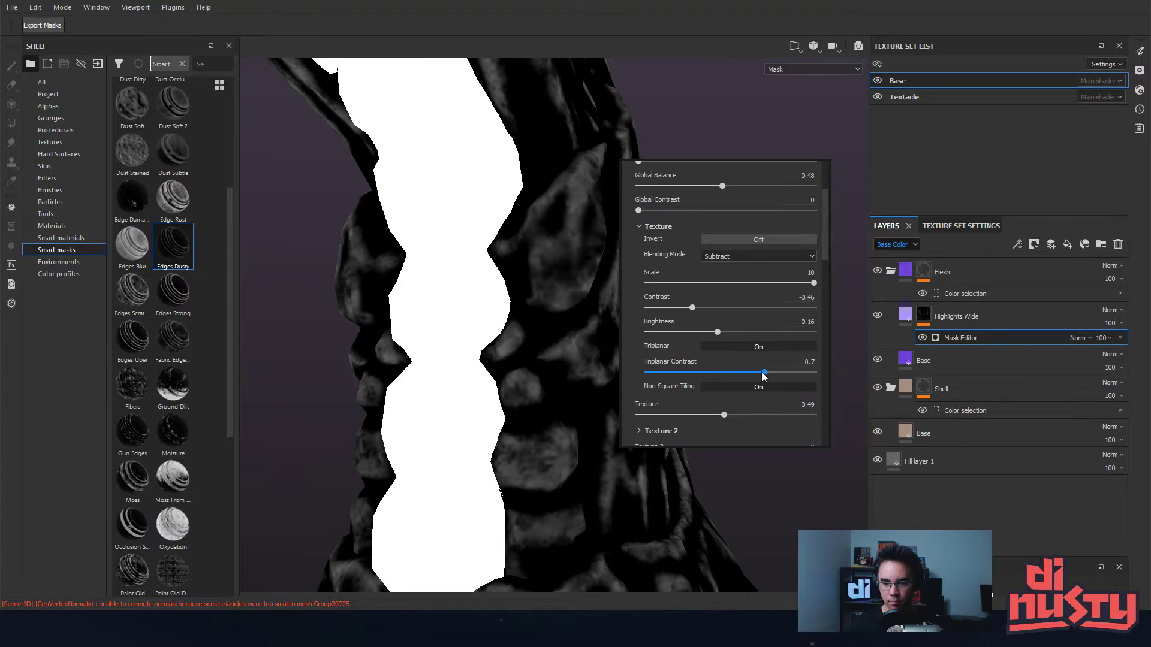
pyautogui.moveTo(764, 373); pyautogui.dragTo(798, 373)
pyautogui.moveTo(743, 372)
pyautogui.mouseDown()
pyautogui.moveTo(858, 372)
pyautogui.moveTo(614, 375)
pyautogui.moveTo(761, 385)
pyautogui.mouseUp()
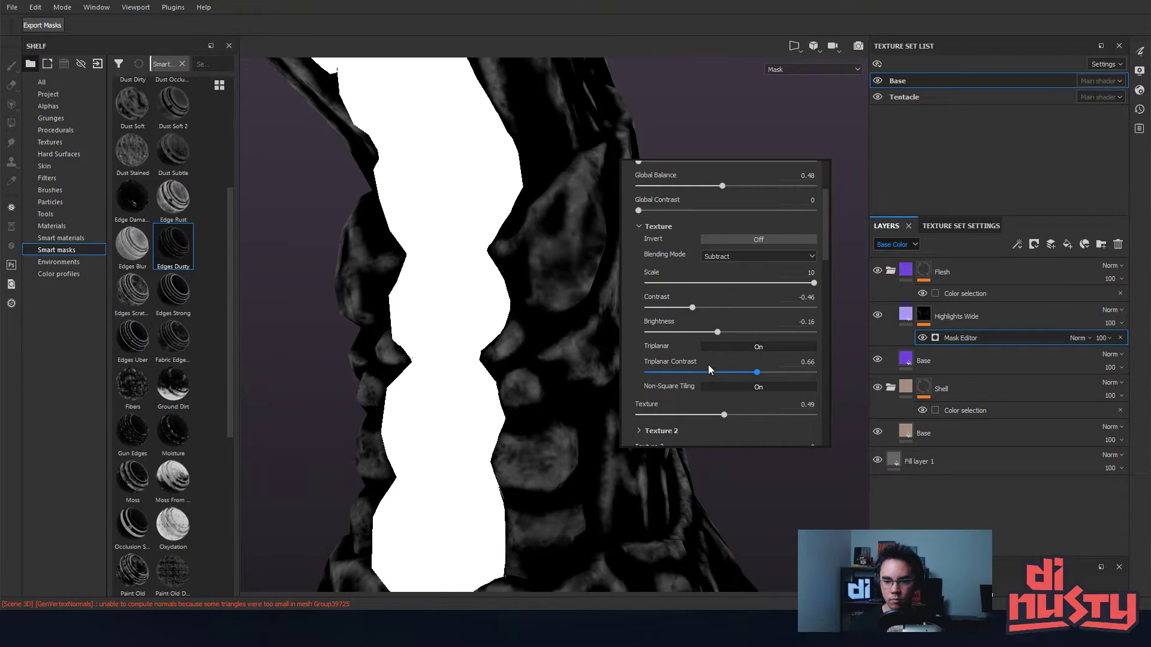
# - Set the Mask Editor's Global Blur to 0.44 and Global Balance to 0.46
pyautogui.scroll(2, 635, 295)
pyautogui.scroll(3, 635, 295)
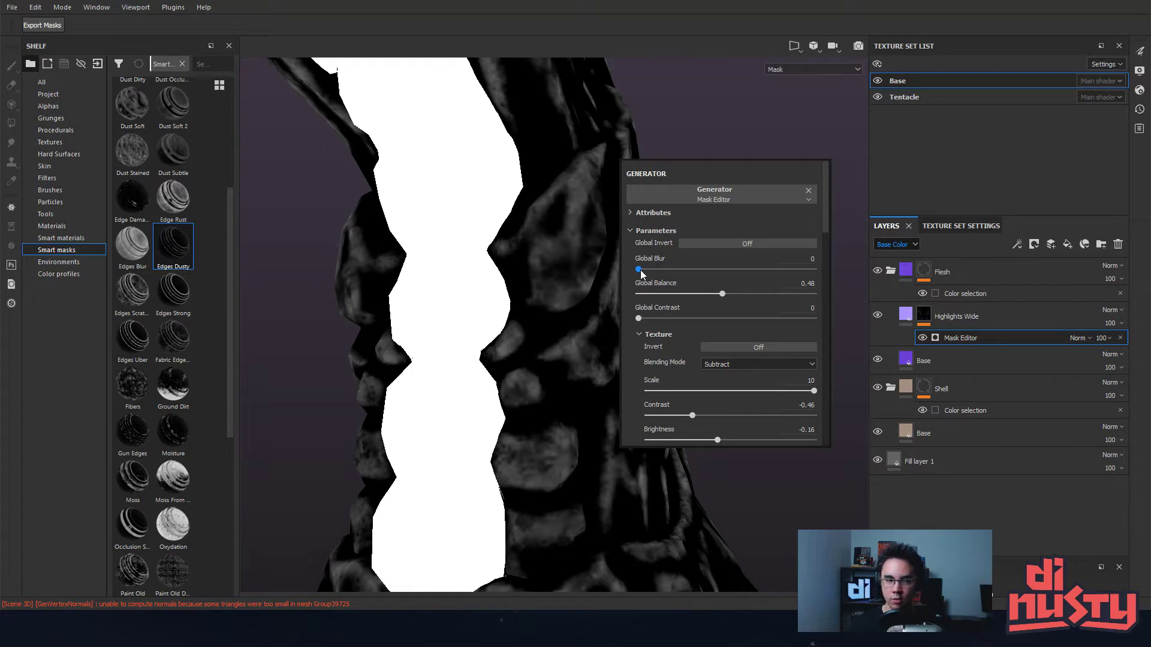
pyautogui.moveTo(640, 269); pyautogui.dragTo(643, 271)
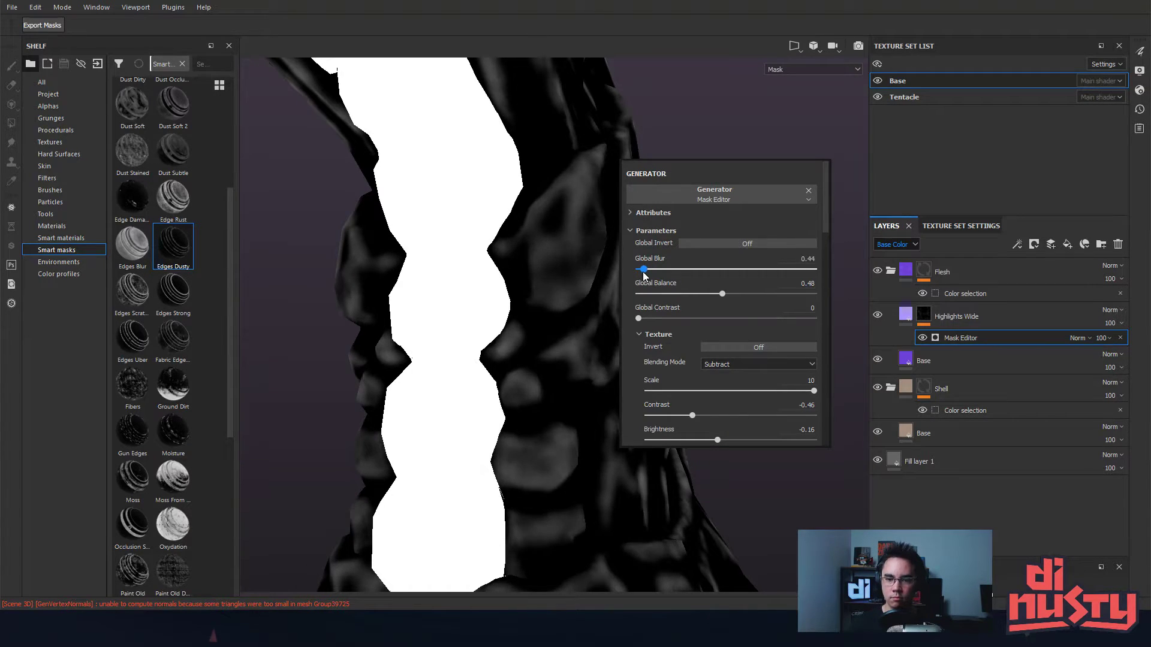
pyautogui.moveTo(723, 294)
pyautogui.mouseDown()
pyautogui.moveTo(706, 296)
pyautogui.moveTo(721, 296)
pyautogui.mouseUp()
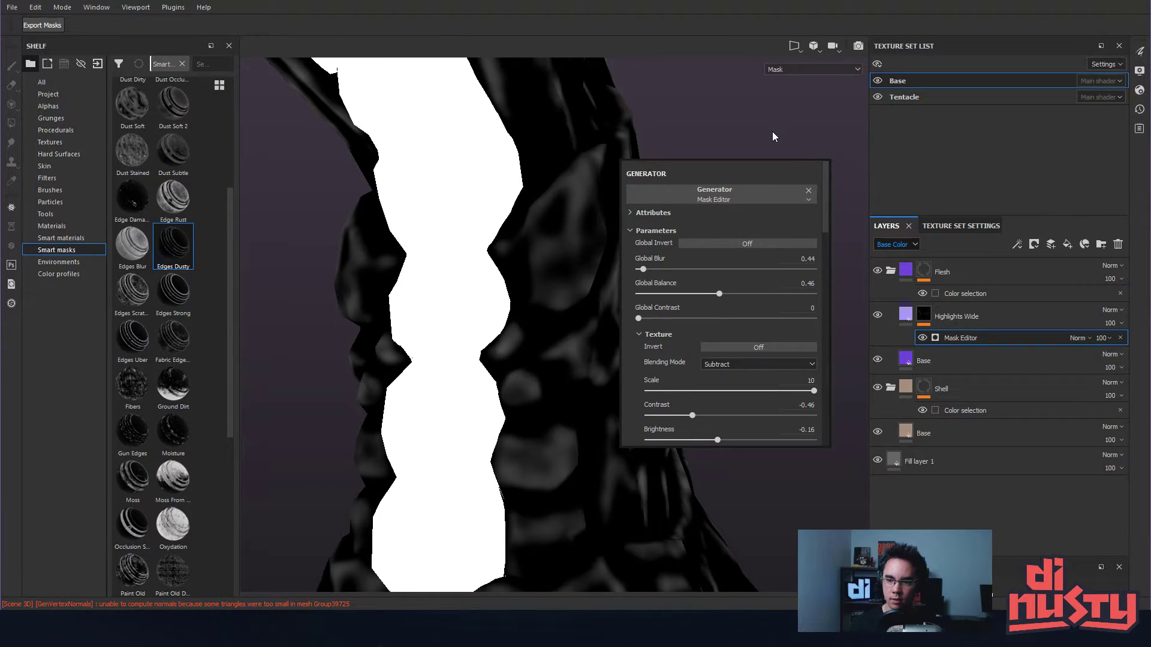
# - Leave the Highlights Wide mask display and examine the flesh highlights on the model in full material view
pyautogui.click(902, 316)
pyautogui.click(725, 141)
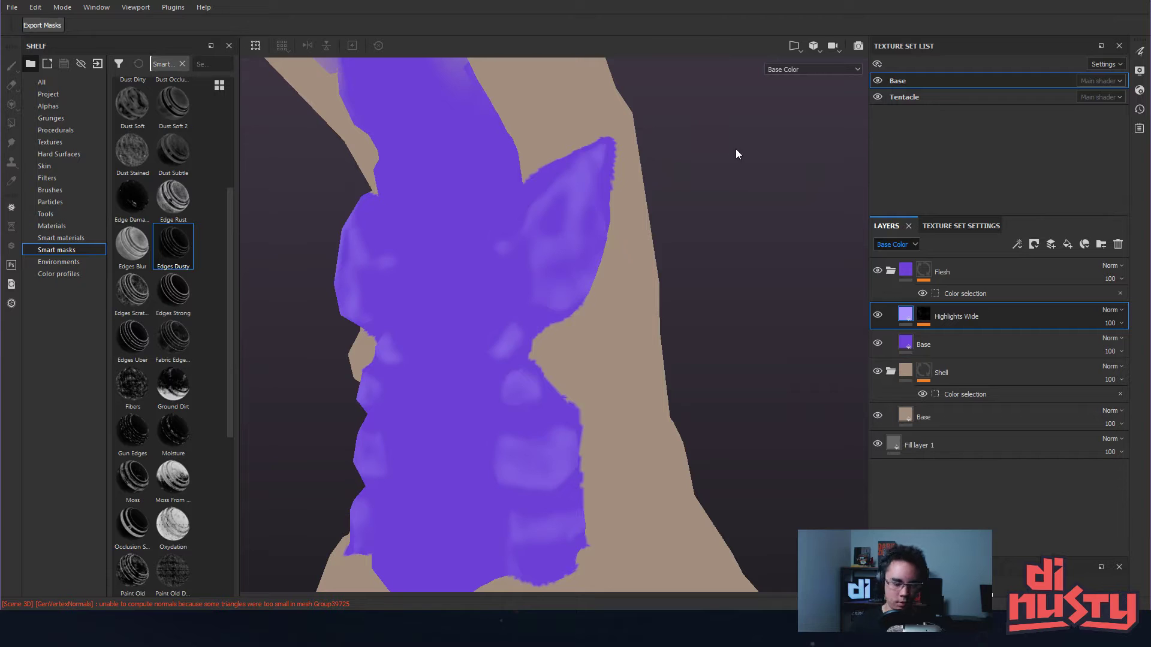
pyautogui.press('m')
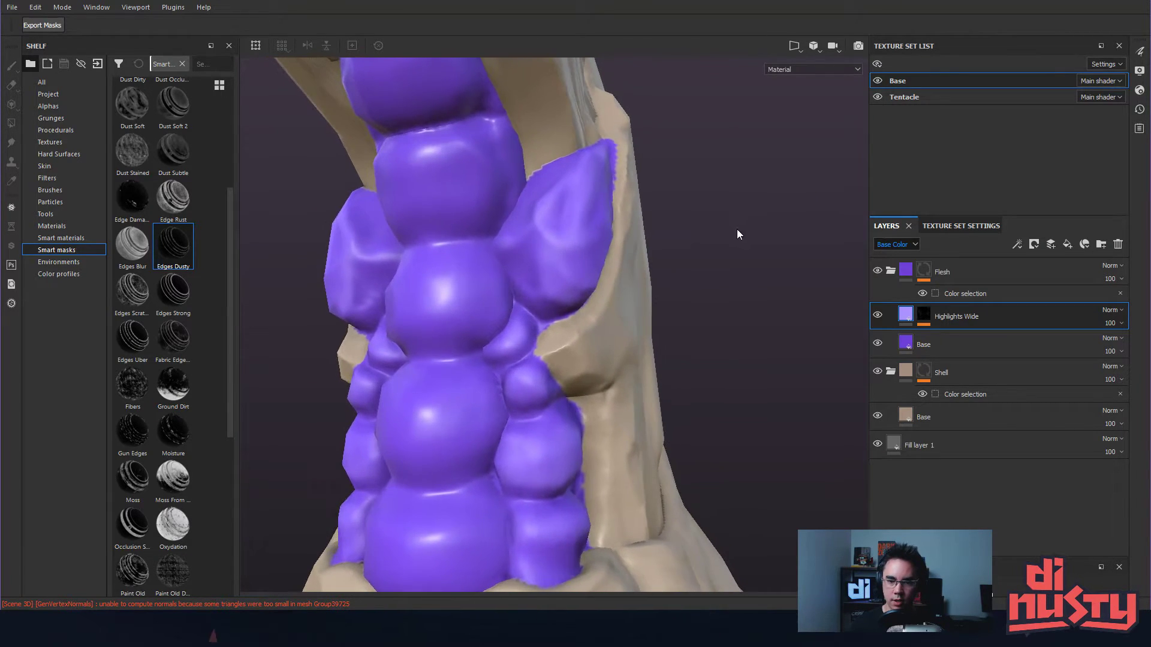
pyautogui.keyDown('alt'); pyautogui.moveTo(739, 230); pyautogui.dragTo(706, 214); pyautogui.keyUp('alt')
pyautogui.keyDown('alt'); pyautogui.moveTo(559, 192); pyautogui.dragTo(804, 285); pyautogui.keyUp('alt')
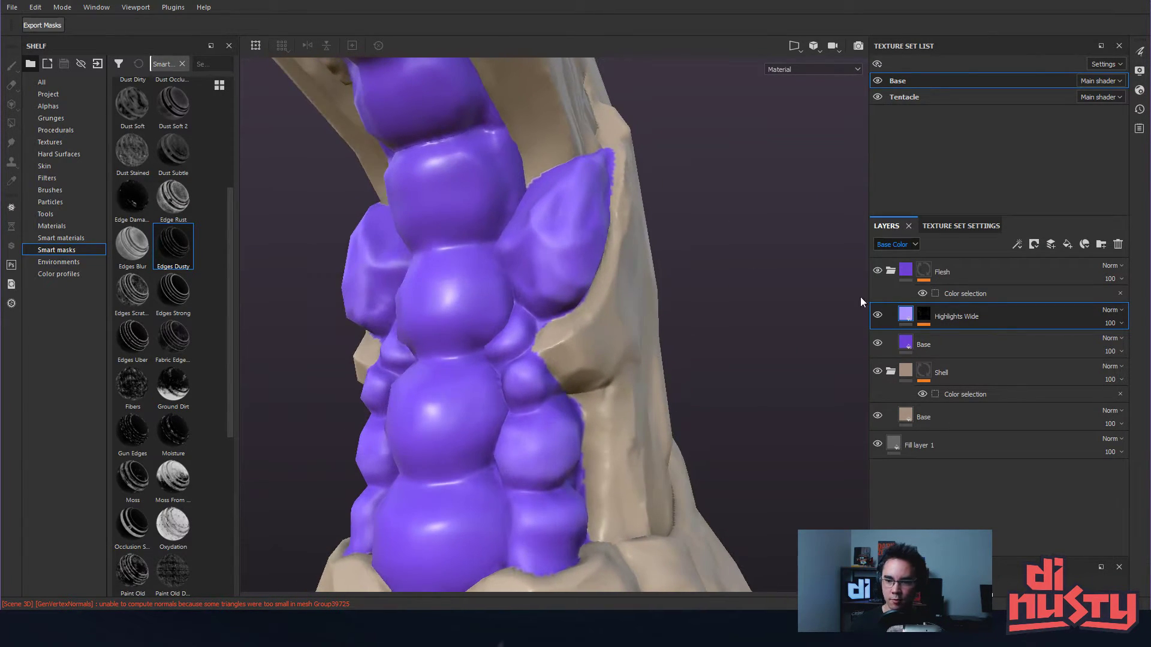
# - Duplicate the Highlights Wide layer and name the copy Highlights Tight
pyautogui.hotkey('ctrl', 'd')
pyautogui.doubleClick(965, 318)
pyautogui.click(971, 316)
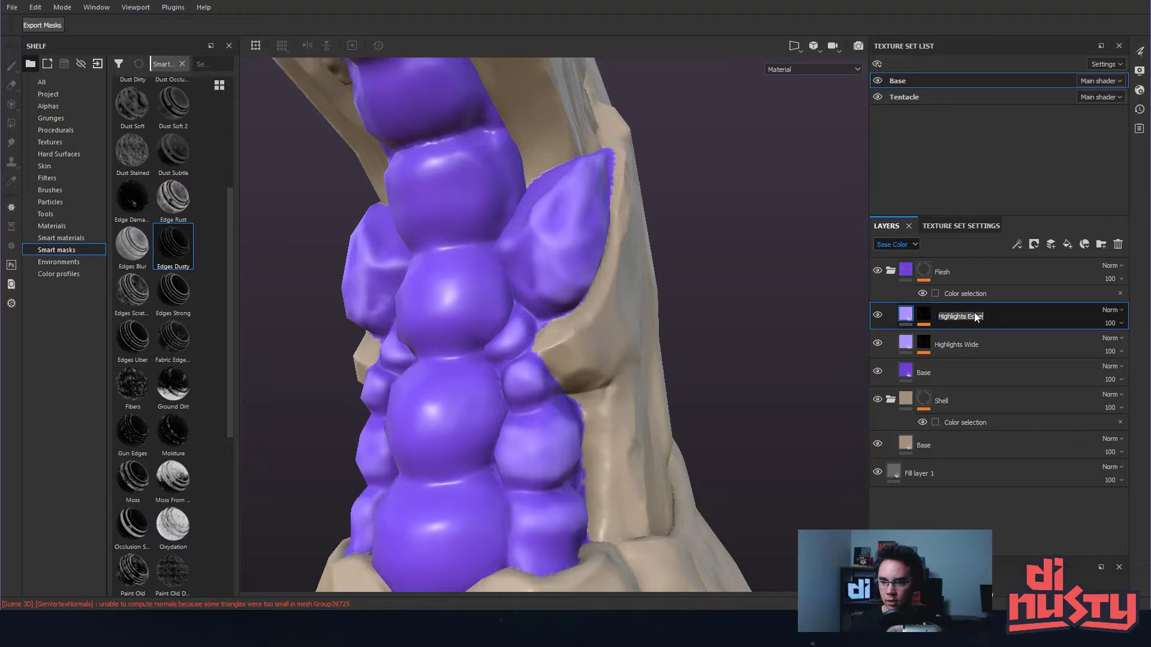
pyautogui.press('BackSpace')
pyautogui.press('BackSpace')
pyautogui.press('BackSpace')
pyautogui.press('BackSpace')
pyautogui.write('Tight')
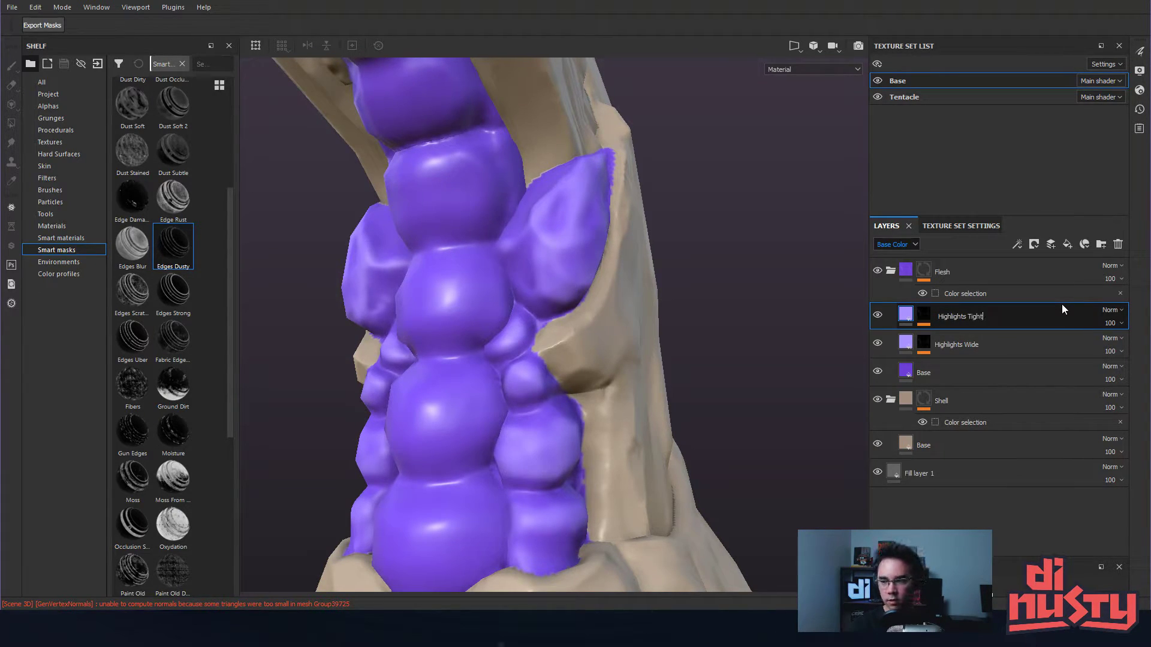
pyautogui.press('Return')
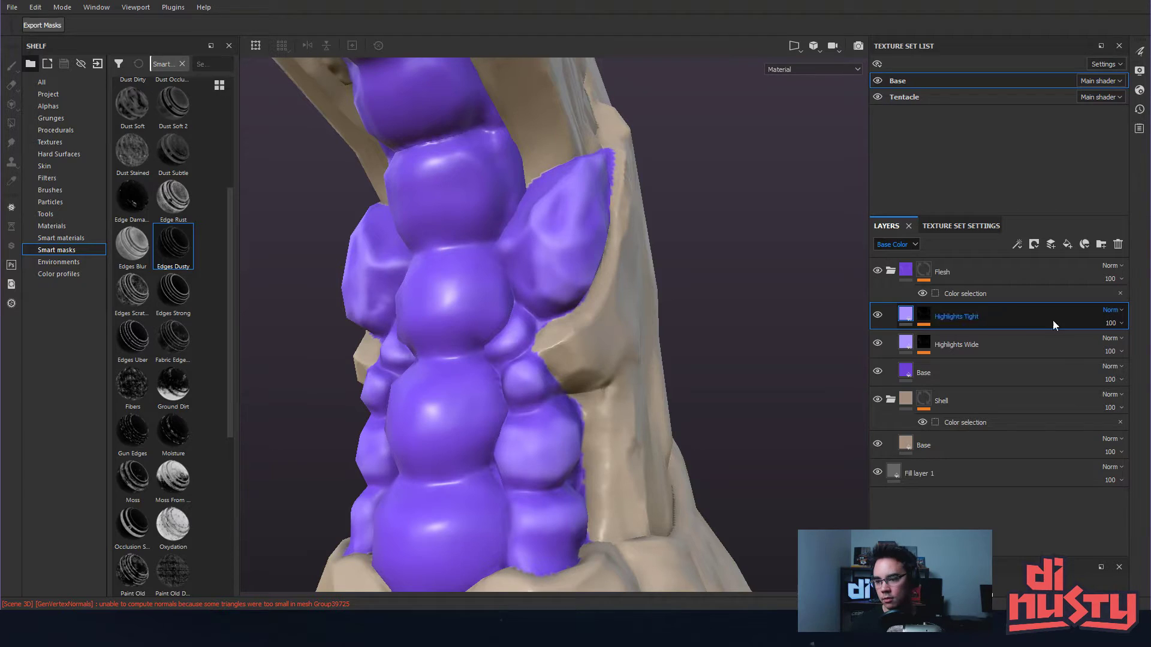
# - Lighten the Highlights Tight layer's base color to a pale purple with RGB 0.541, 0.449, 1.000
pyautogui.click(923, 315)
pyautogui.click(906, 318)
pyautogui.click(832, 516)
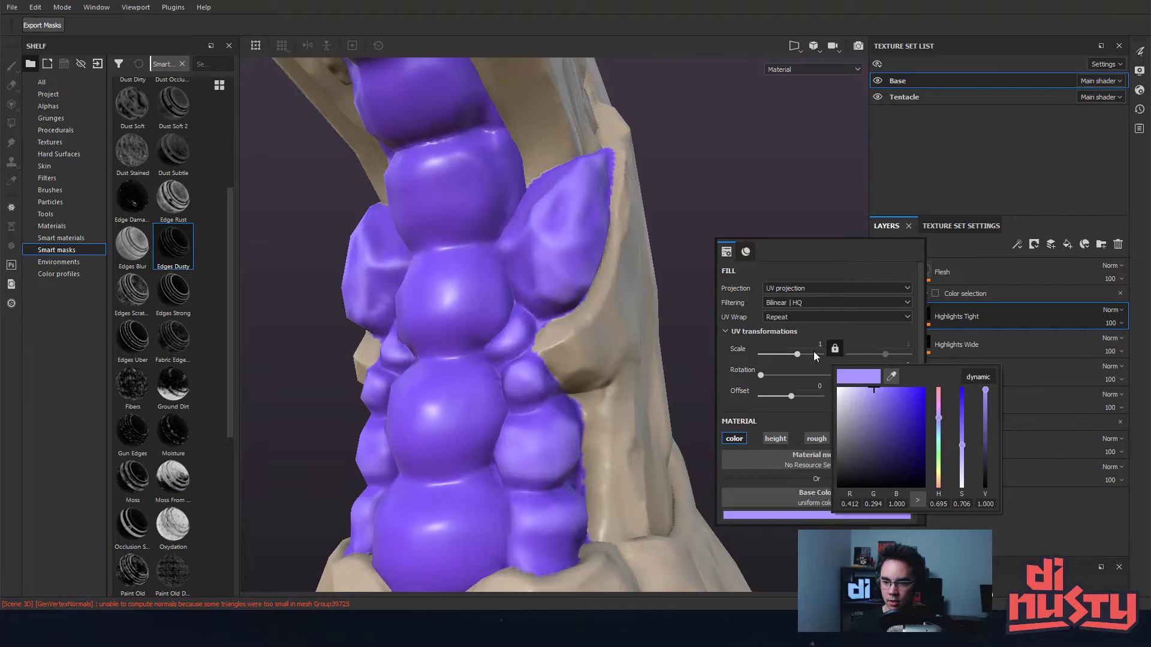
pyautogui.moveTo(874, 392); pyautogui.dragTo(864, 387)
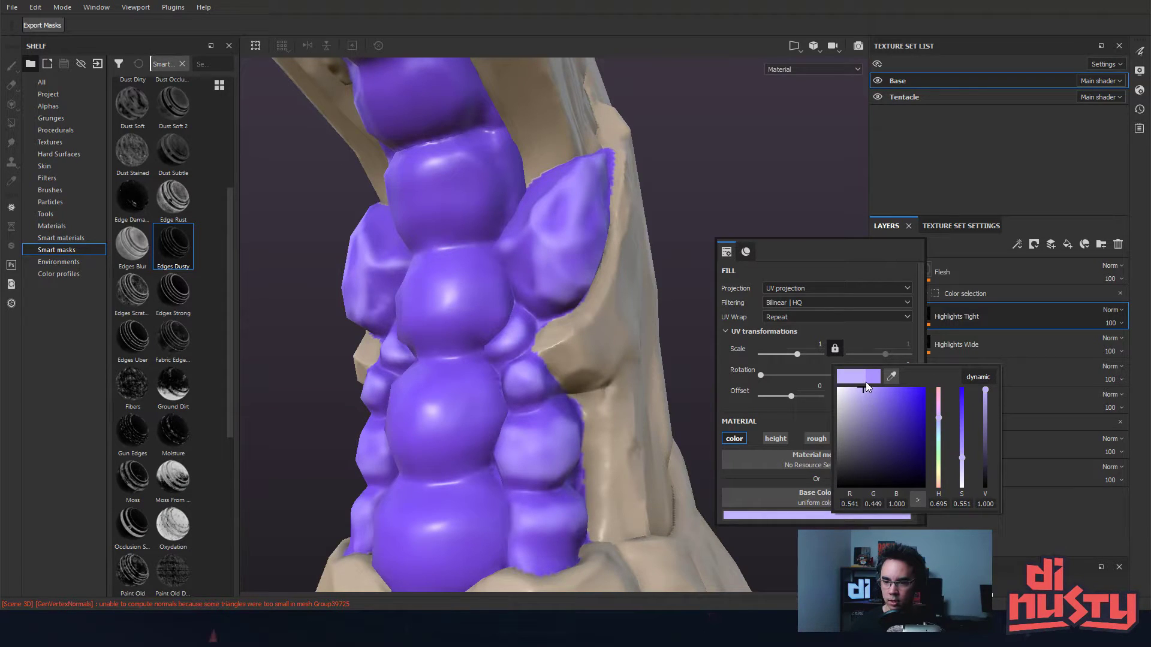
# - Adjust the purple base color of the Highlights Wide layer slightly and check it on the model
pyautogui.click(983, 337)
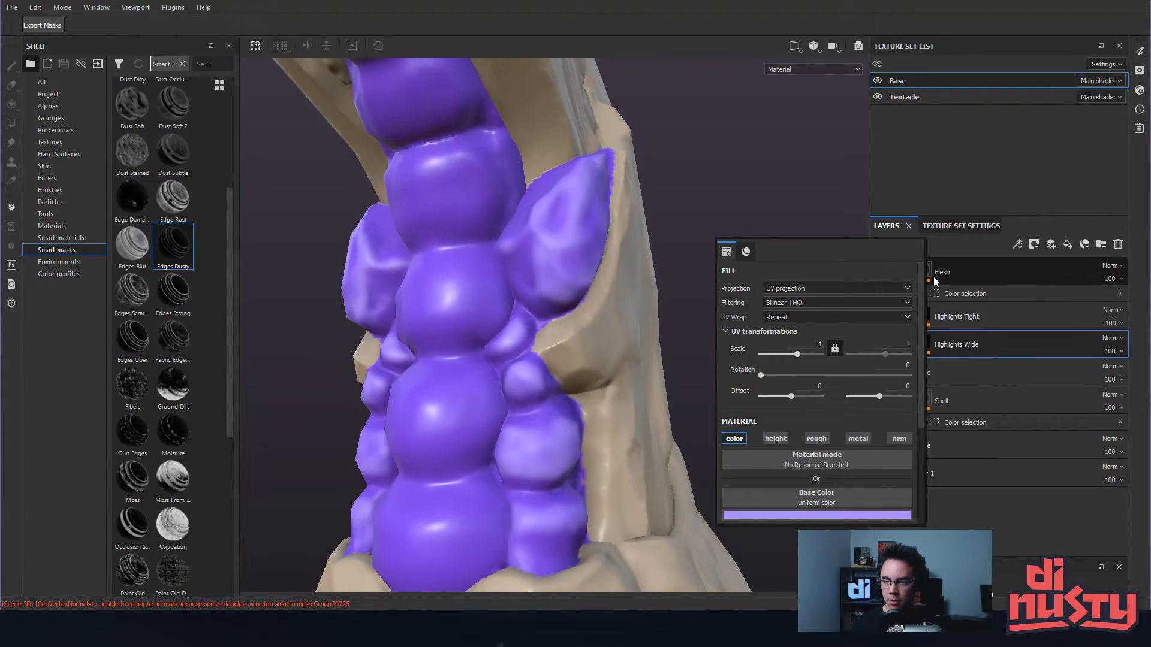
pyautogui.scroll(-1, 852, 468)
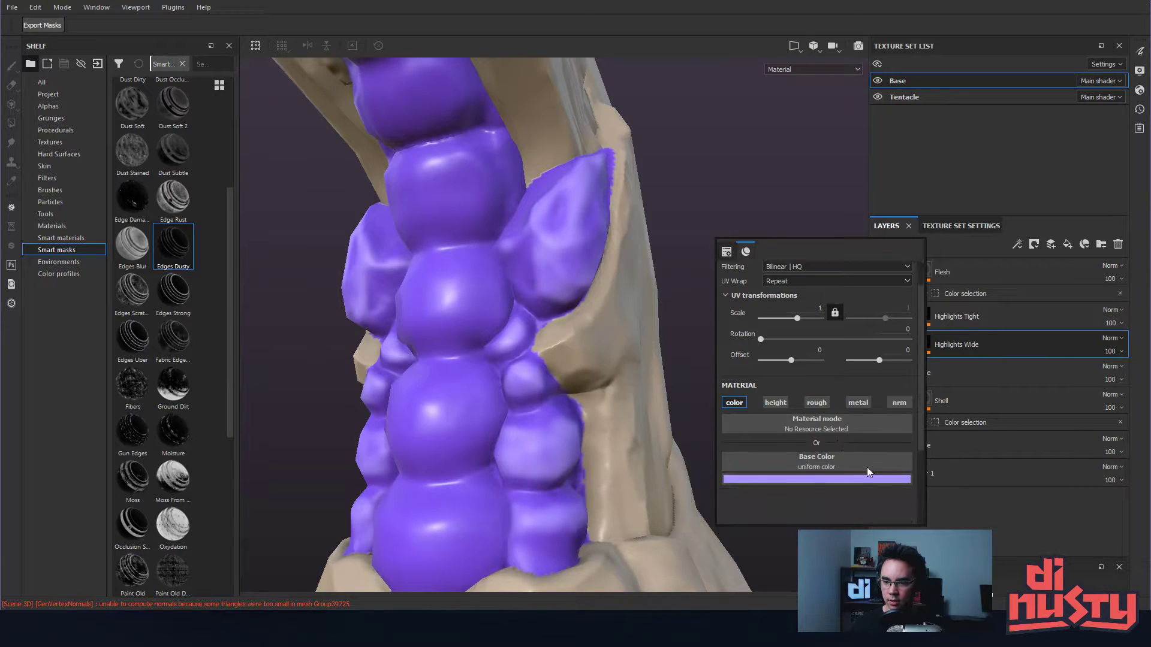
pyautogui.click(999, 314)
pyautogui.click(1001, 340)
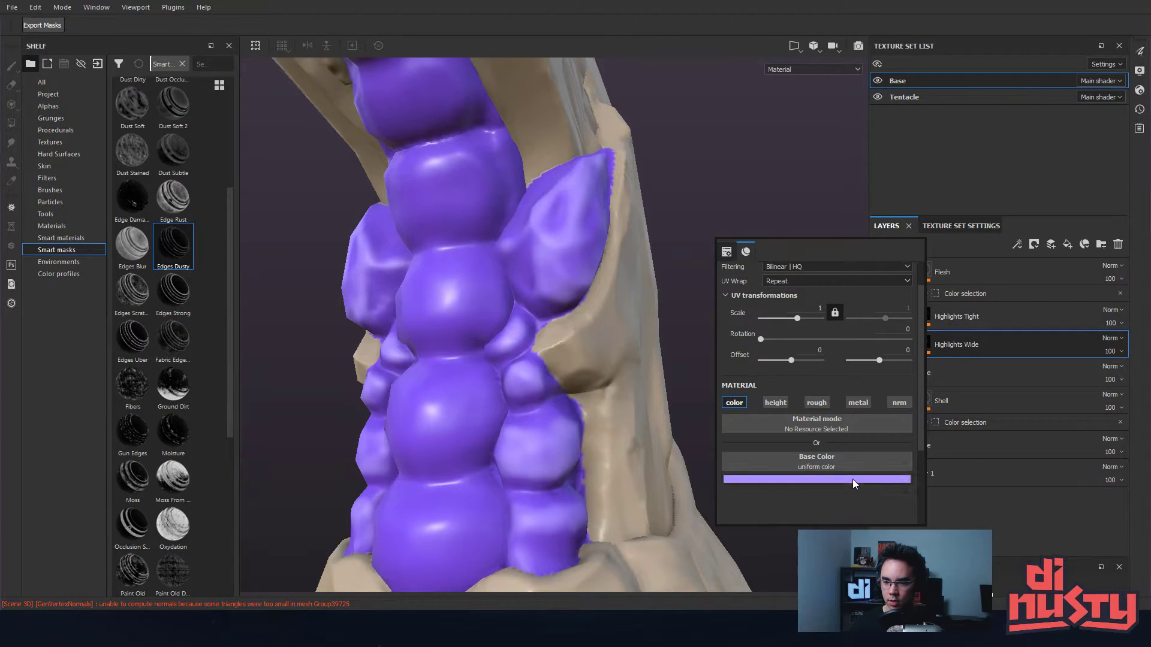
pyautogui.click(852, 479)
pyautogui.moveTo(901, 502); pyautogui.dragTo(899, 500)
pyautogui.click(942, 375)
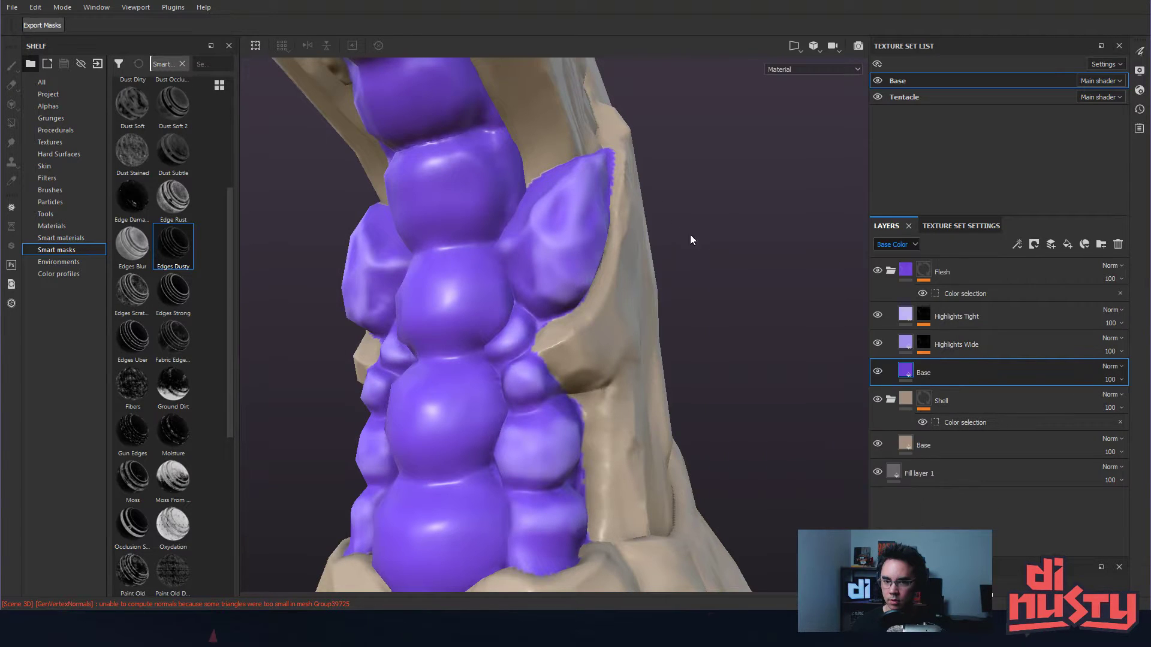
pyautogui.keyDown('alt'); pyautogui.moveTo(678, 223); pyautogui.dragTo(691, 240); pyautogui.keyUp('alt')
# - Replace the Mask Editor on the Highlights Tight layer's mask with the Edges Strong smart mask
pyautogui.click(909, 318)
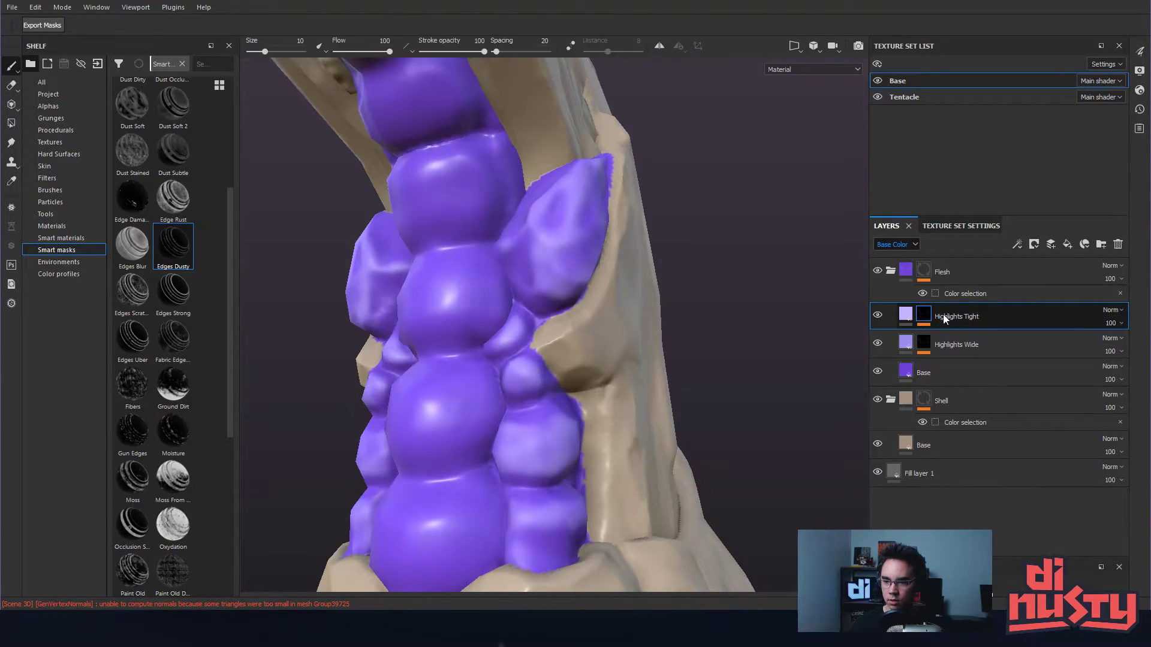
pyautogui.click(926, 316)
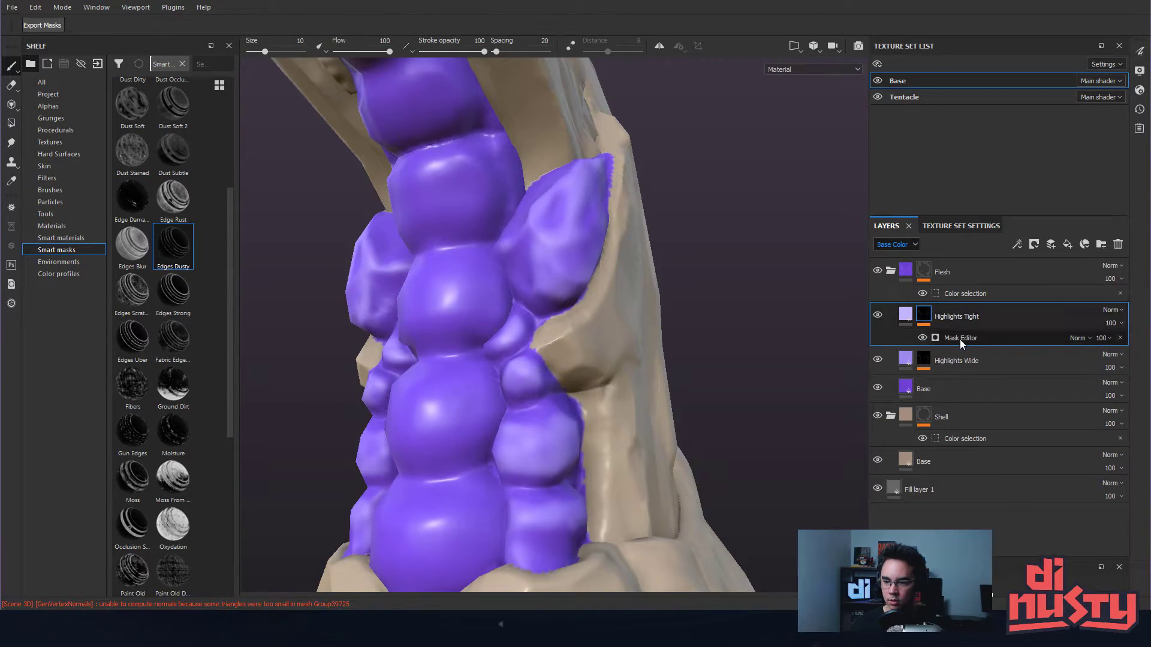
pyautogui.click(1119, 338)
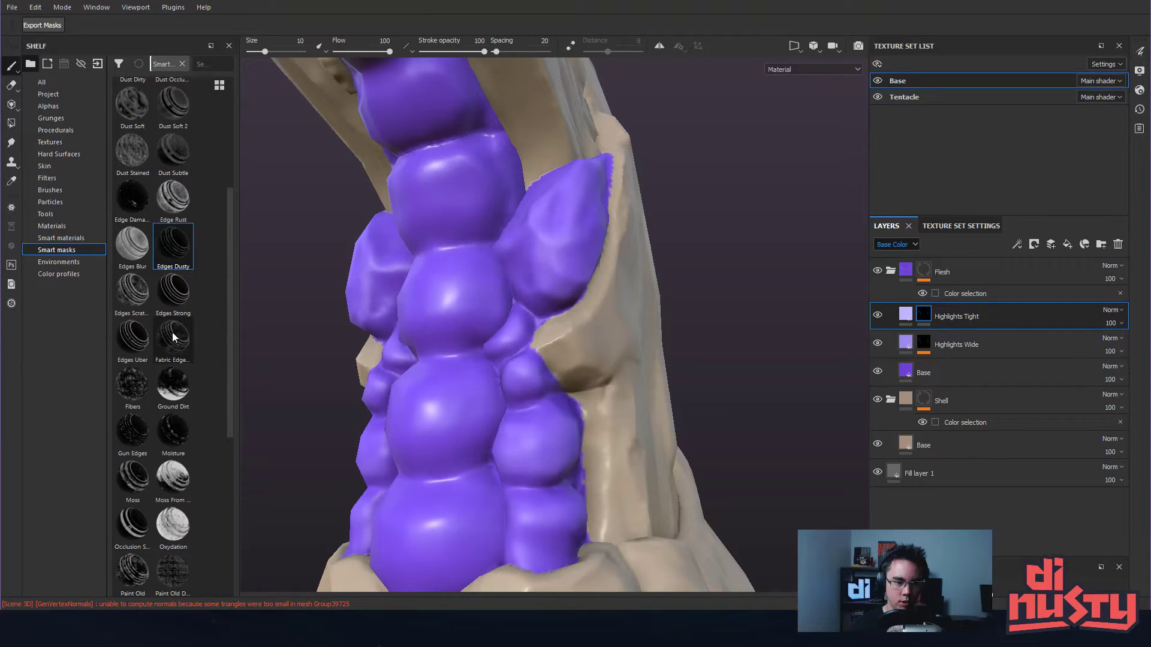
pyautogui.moveTo(181, 295)
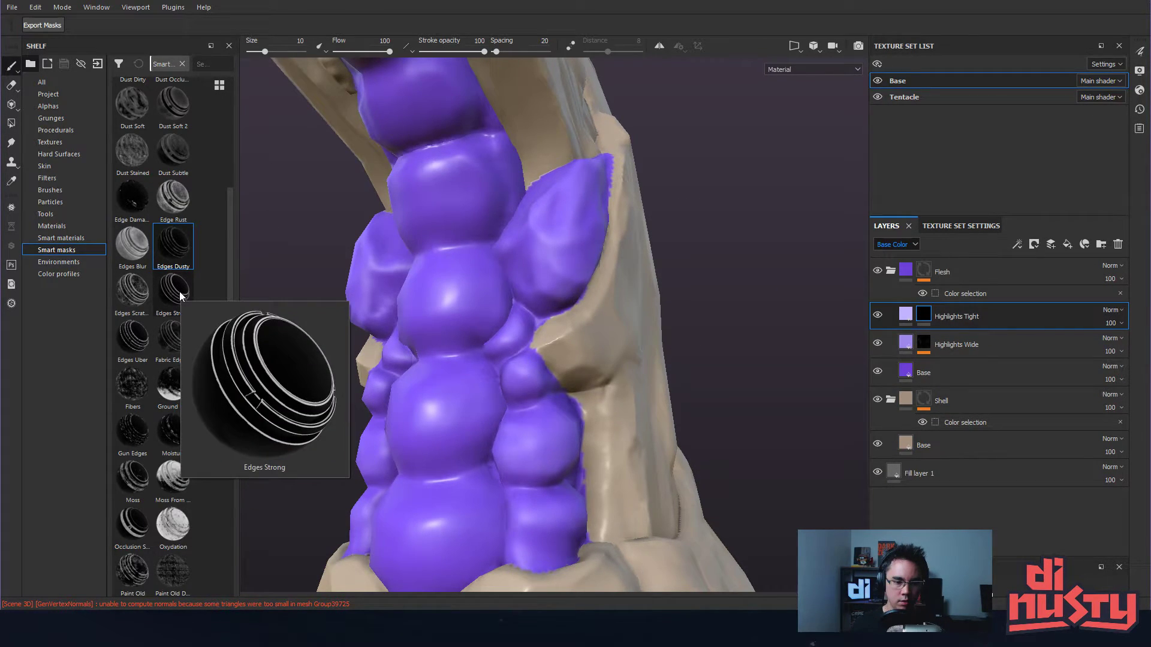
pyautogui.moveTo(181, 295); pyautogui.dragTo(922, 317)
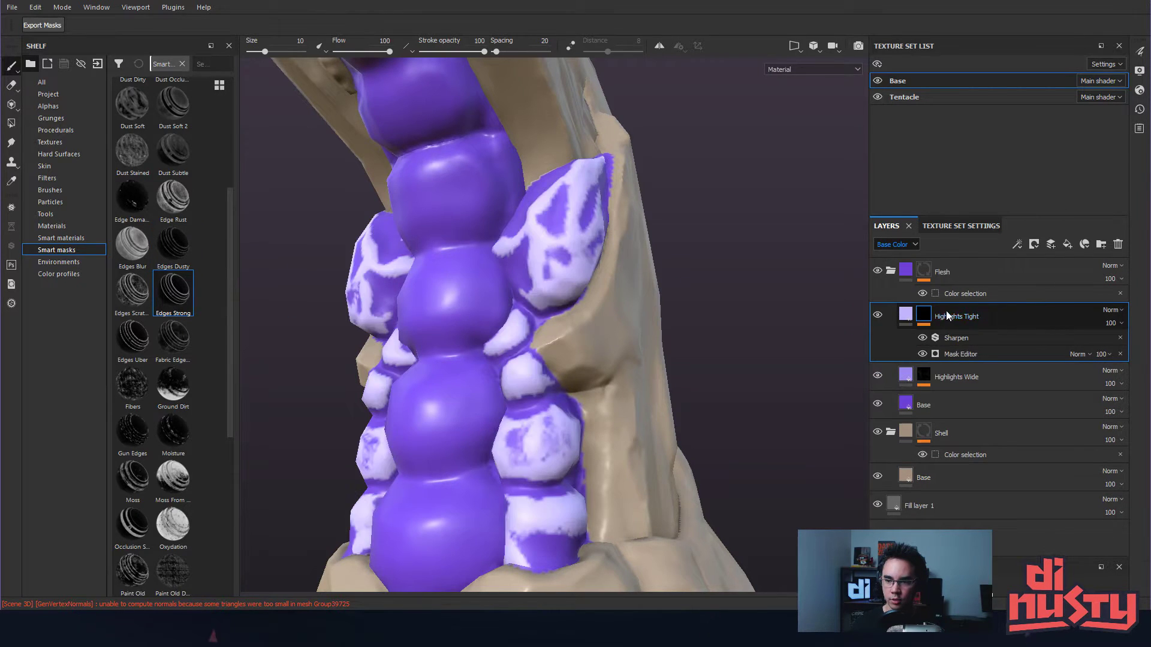
# - Inspect the new edge highlights and hide the Sharpen filter on the Highlights Tight mask
pyautogui.keyDown('alt'); pyautogui.moveTo(618, 295); pyautogui.dragTo(479, 282, button='right'); pyautogui.keyUp('alt')
pyautogui.moveTo(474, 278)
pyautogui.keyDown('alt'); pyautogui.mouseDown()
pyautogui.moveTo(548, 316)
pyautogui.moveTo(544, 358)
pyautogui.mouseUp(); pyautogui.keyUp('alt')
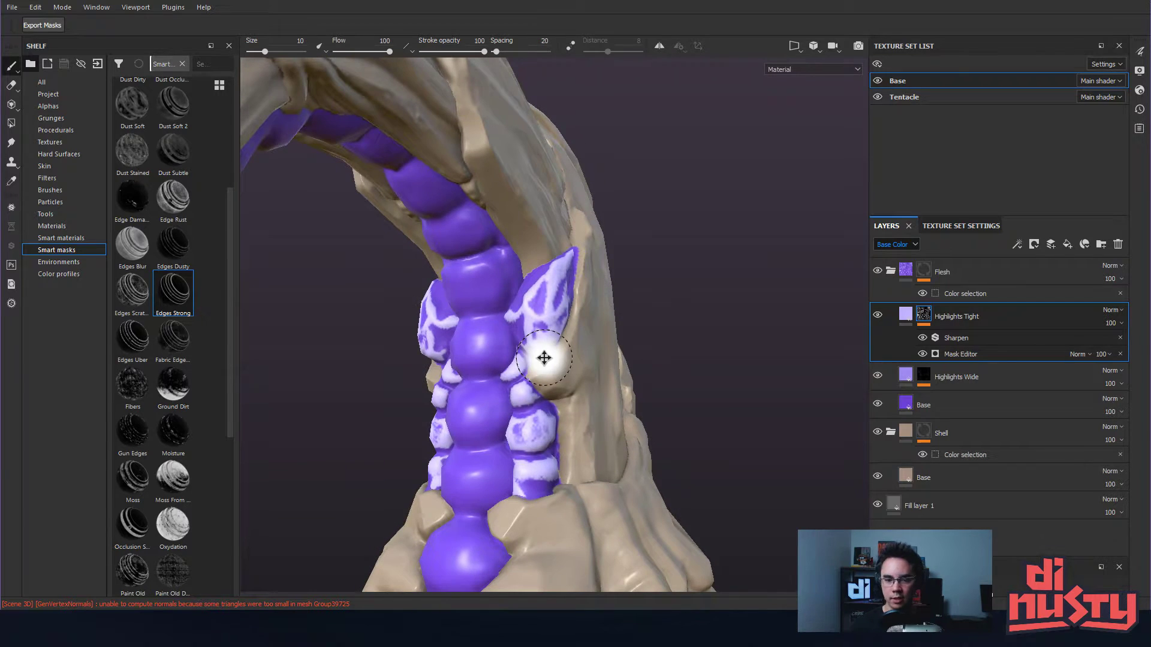
pyautogui.keyDown('alt'); pyautogui.moveTo(544, 358); pyautogui.dragTo(570, 339, button='middle'); pyautogui.keyUp('alt')
pyautogui.keyDown('alt'); pyautogui.moveTo(599, 307); pyautogui.dragTo(686, 355, button='right'); pyautogui.keyUp('alt')
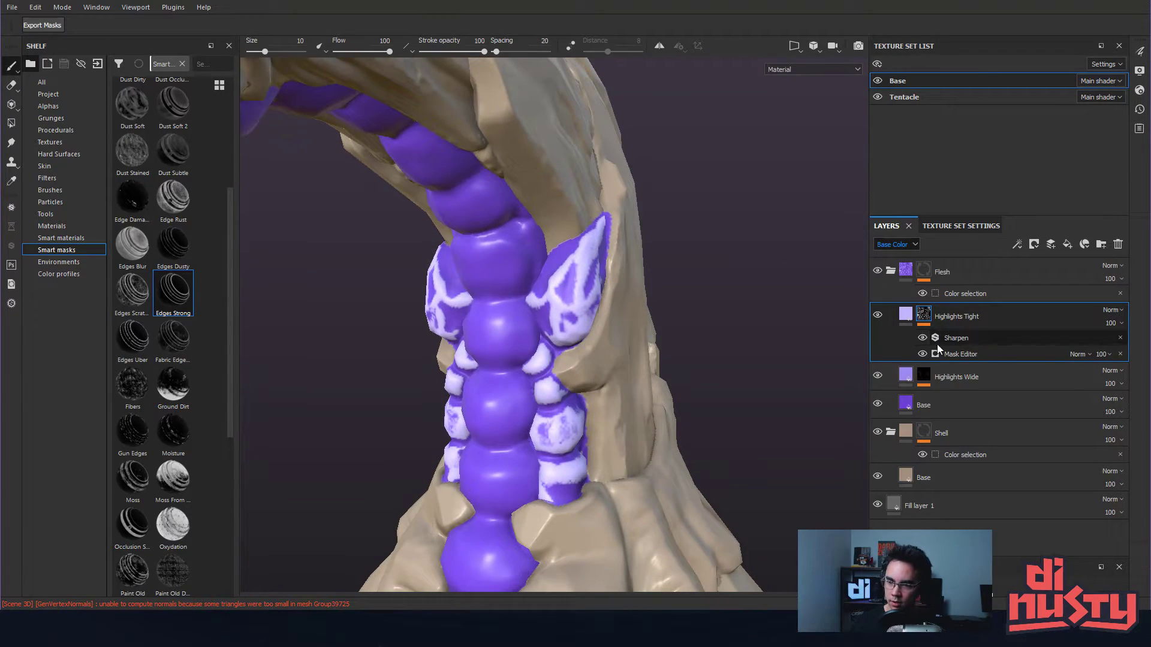
pyautogui.click(923, 338)
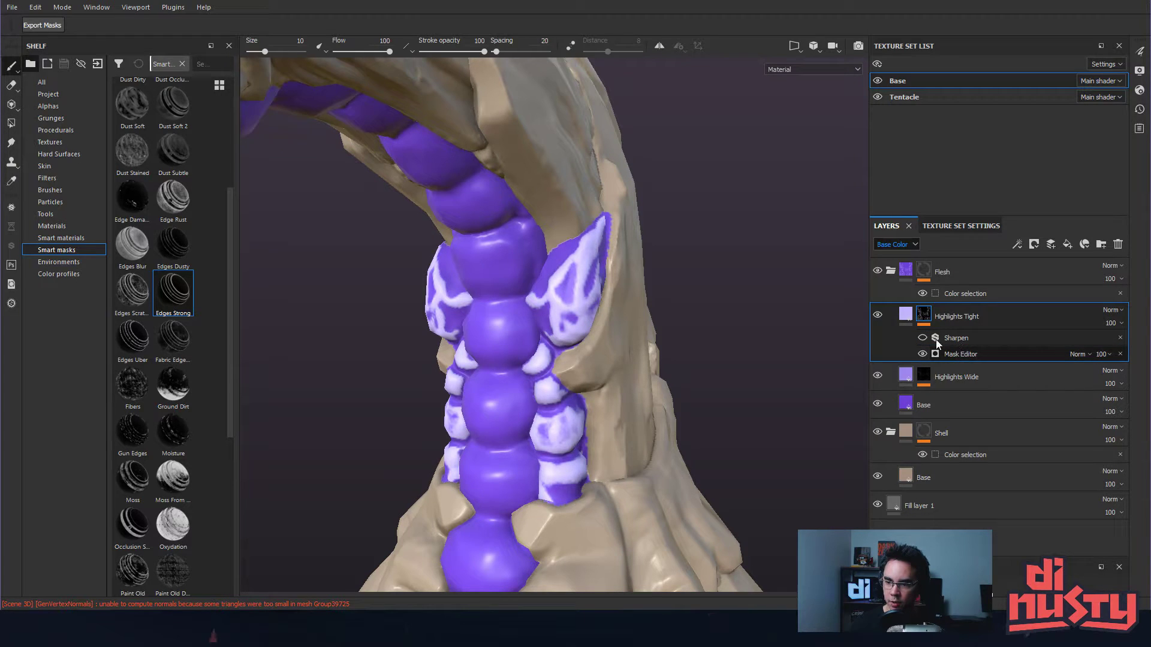
pyautogui.click(983, 339)
# - Display the Highlights Tight mask on the model and open its Mask Editor generator settings
pyautogui.click(958, 355)
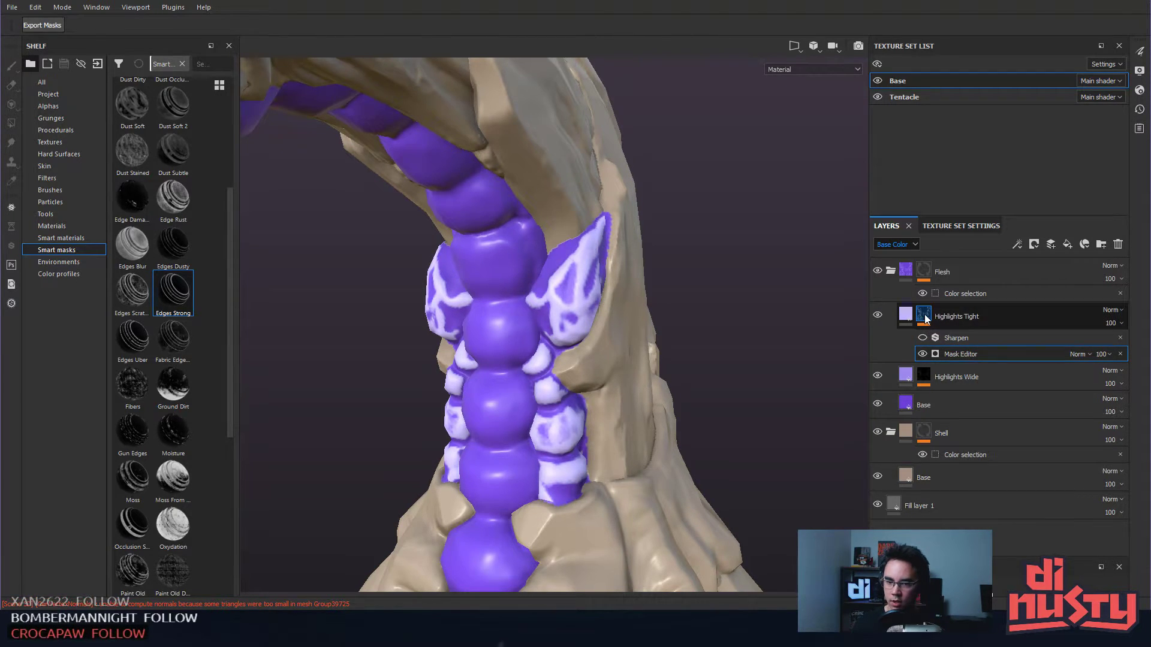
pyautogui.scroll(-6, 750, 306)
pyautogui.keyDown('alt'); pyautogui.moveTo(560, 279); pyautogui.dragTo(520, 275); pyautogui.keyUp('alt')
pyautogui.scroll(5, 850, 366)
pyautogui.moveTo(851, 366)
pyautogui.keyDown('alt'); pyautogui.mouseDown()
pyautogui.moveTo(704, 321)
pyautogui.moveTo(642, 287)
pyautogui.moveTo(855, 361)
pyautogui.mouseUp(); pyautogui.keyUp('alt')
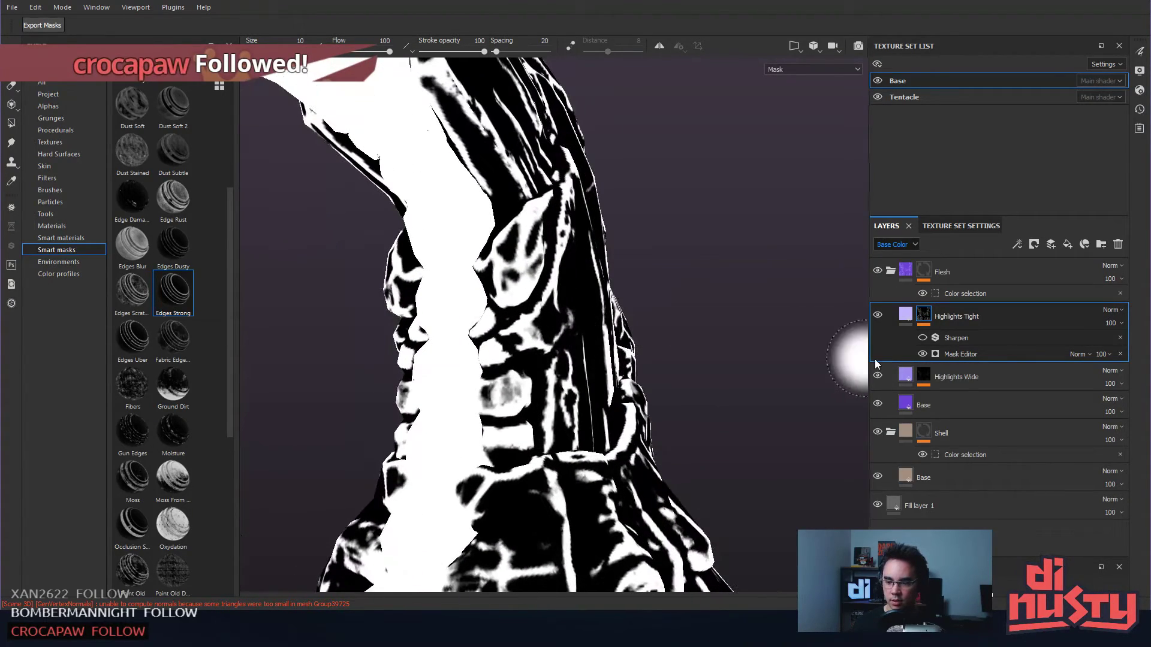
pyautogui.rightClick(550, 155)
pyautogui.rightClick(797, 222)
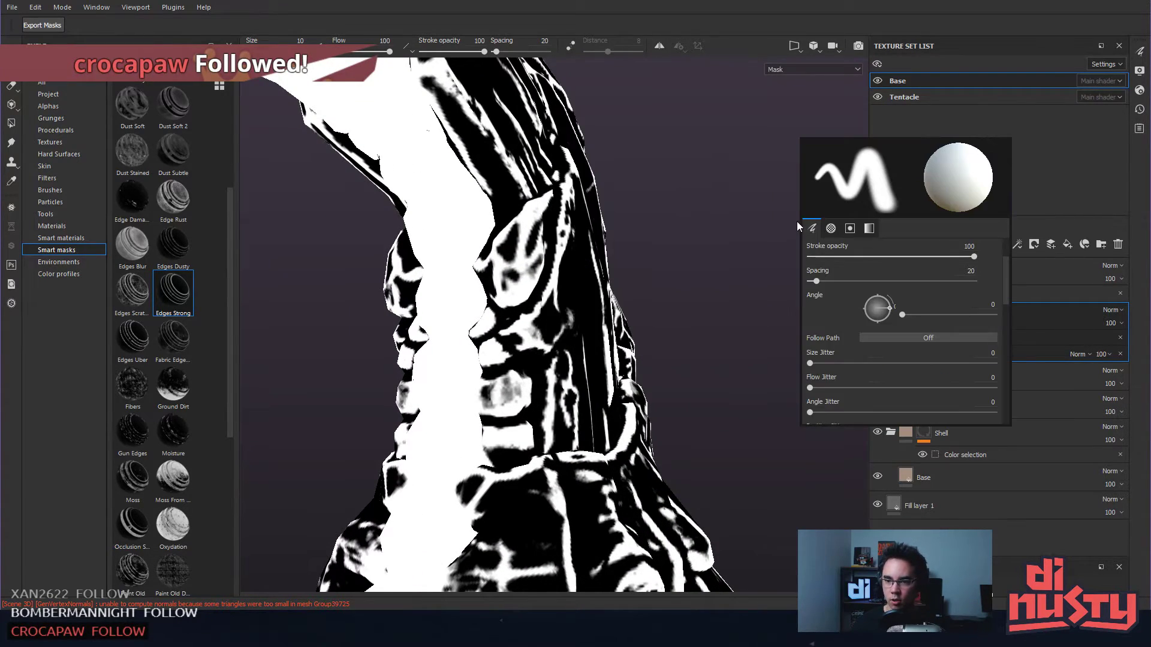
pyautogui.click(1058, 355)
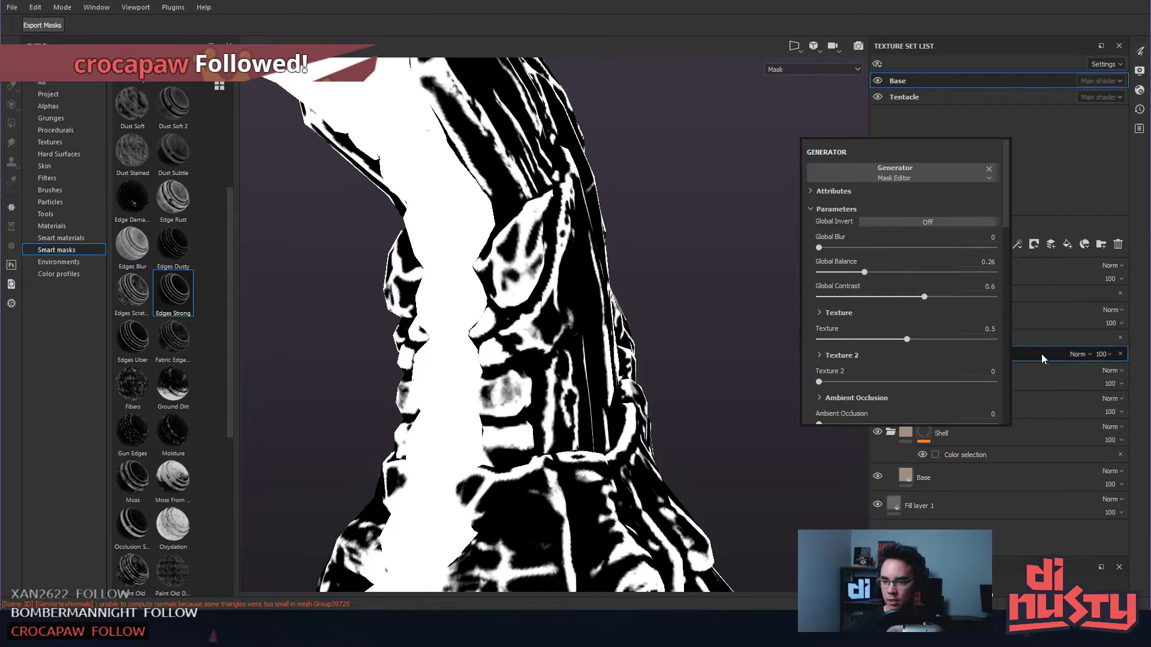
# - Check the Mask Editor's mesh map inputs and set its Global Balance to 0.09
pyautogui.rightClick(697, 221)
pyautogui.moveTo(895, 278); pyautogui.dragTo(897, 477)
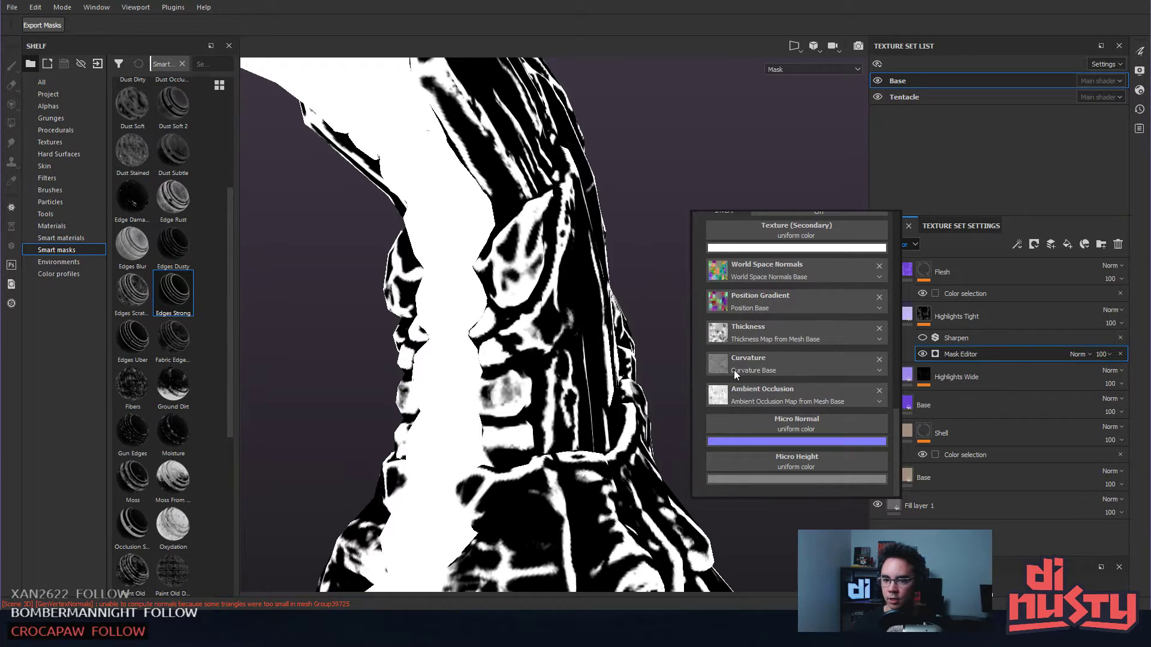
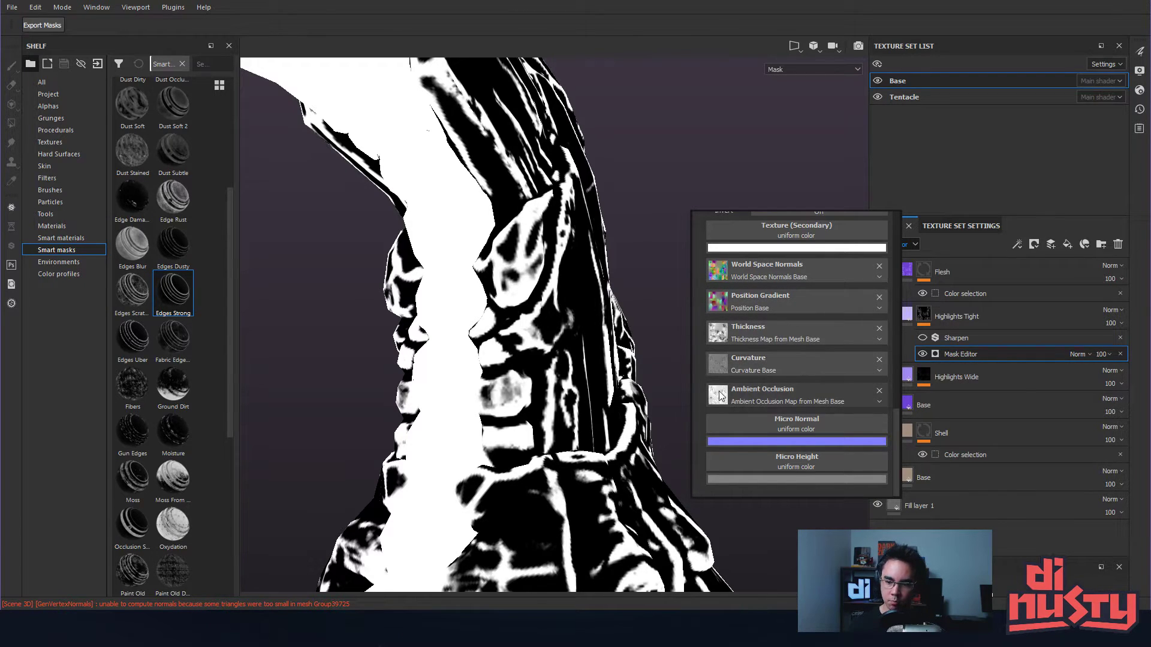
pyautogui.moveTo(898, 419); pyautogui.dragTo(907, 243)
pyautogui.scroll(1, 893, 344)
pyautogui.scroll(2, 898, 344)
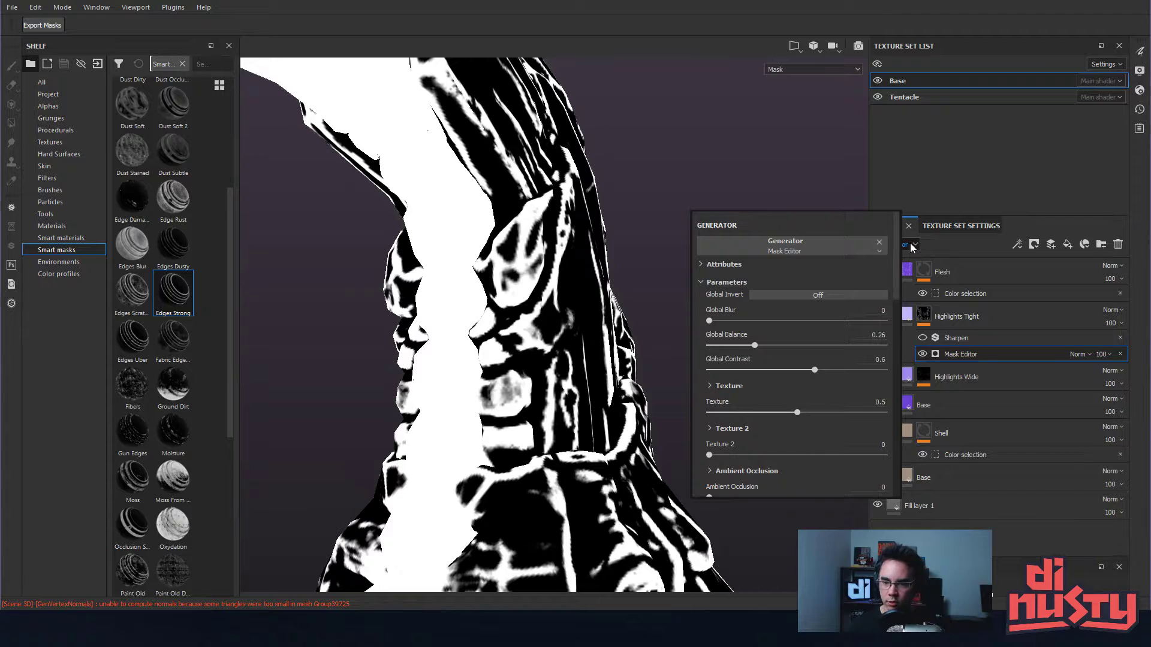
pyautogui.moveTo(758, 345); pyautogui.dragTo(724, 349)
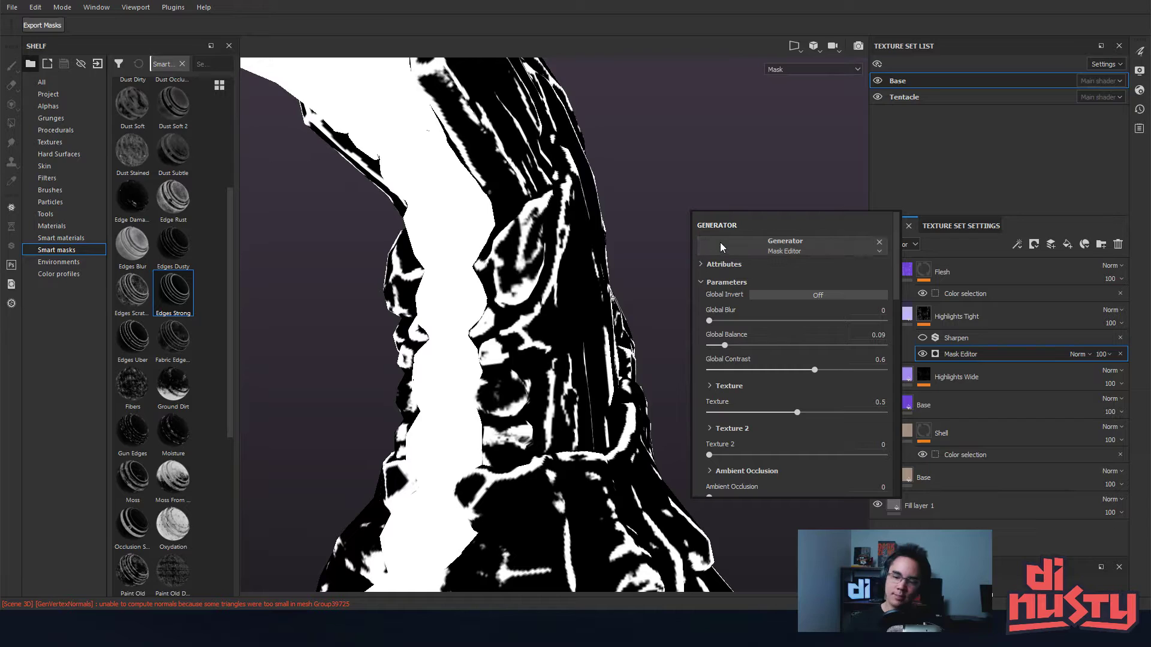
# - Set the Base texture set's size to 2048 and return to its layer stack
pyautogui.click(962, 226)
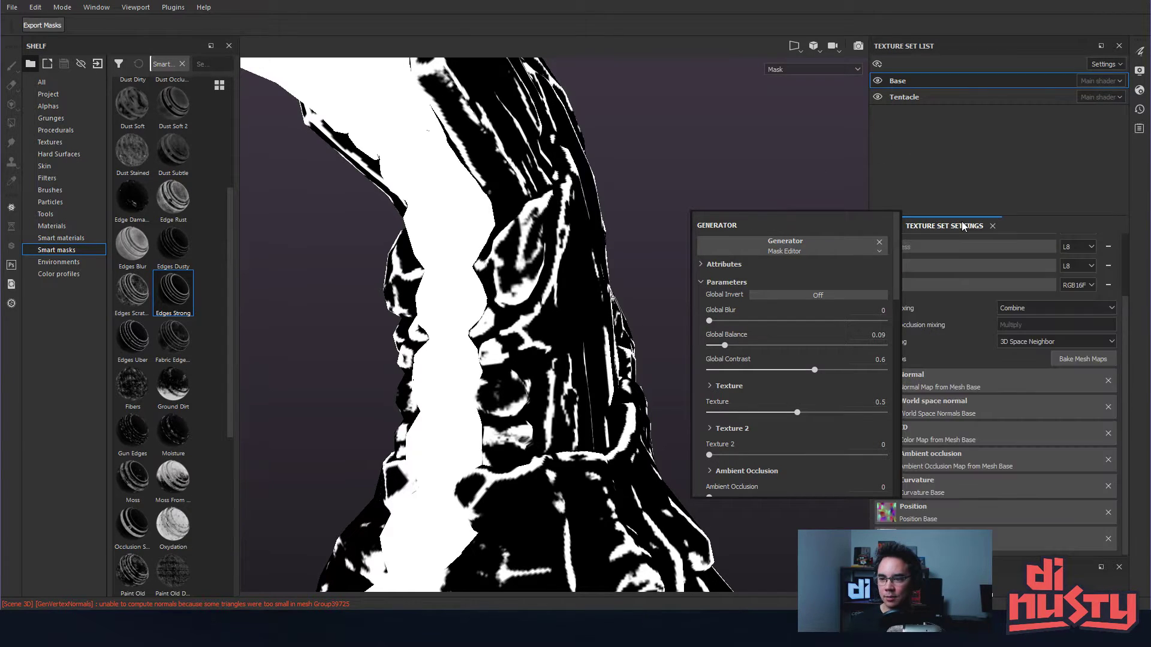
pyautogui.click(758, 183)
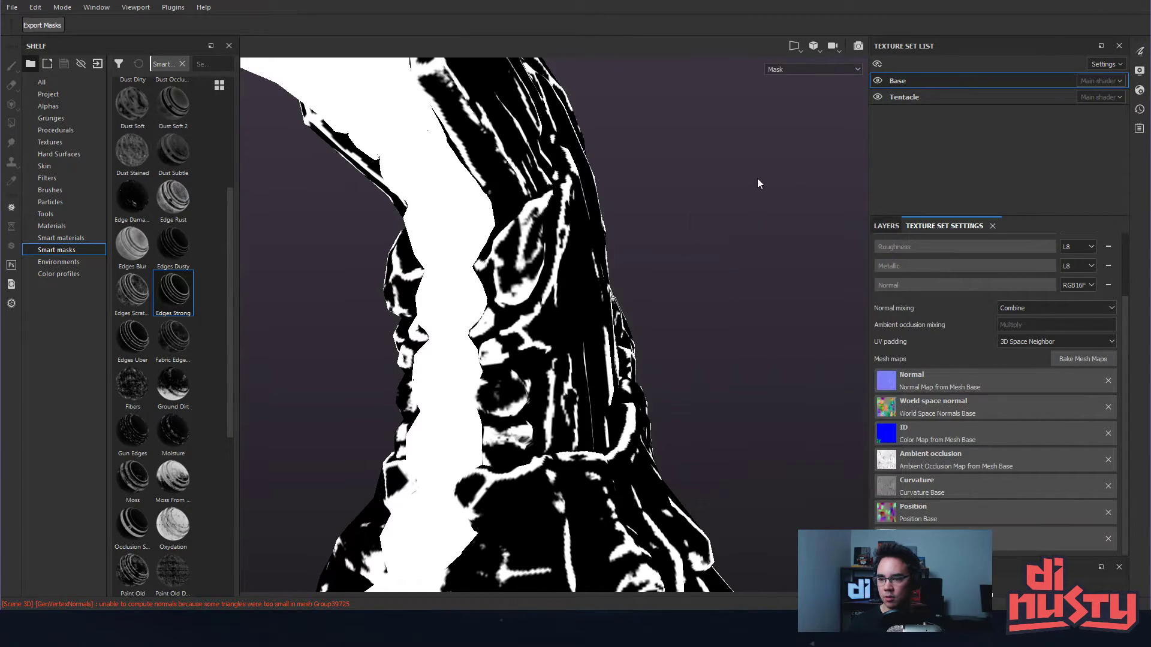
pyautogui.scroll(3, 966, 308)
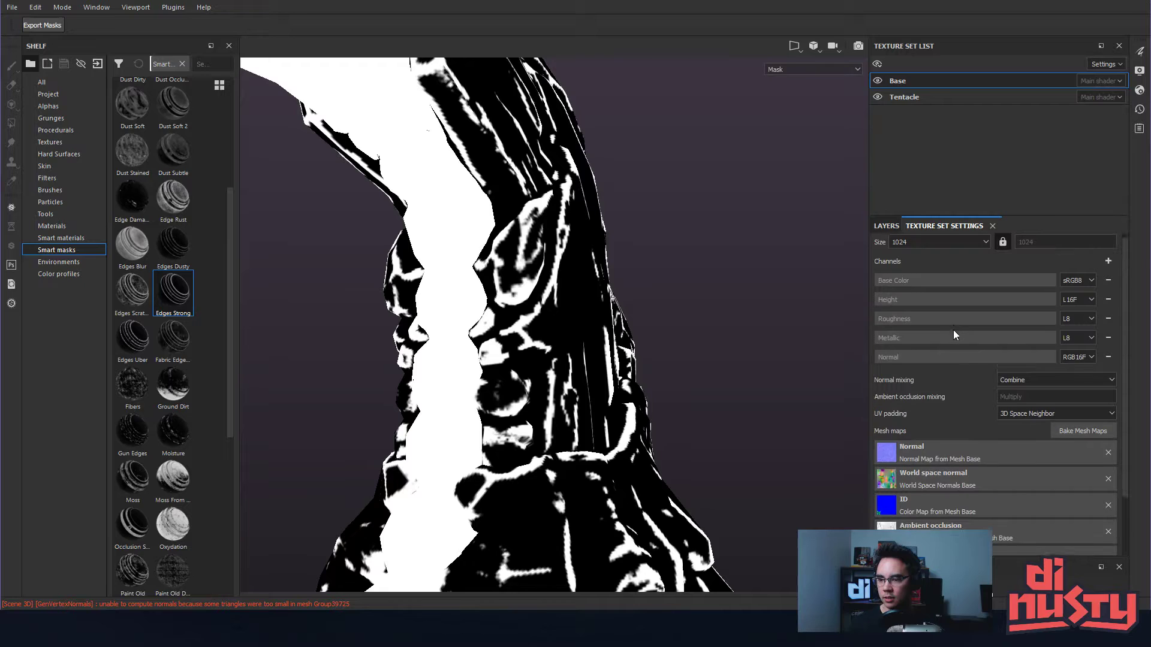
pyautogui.click(934, 247)
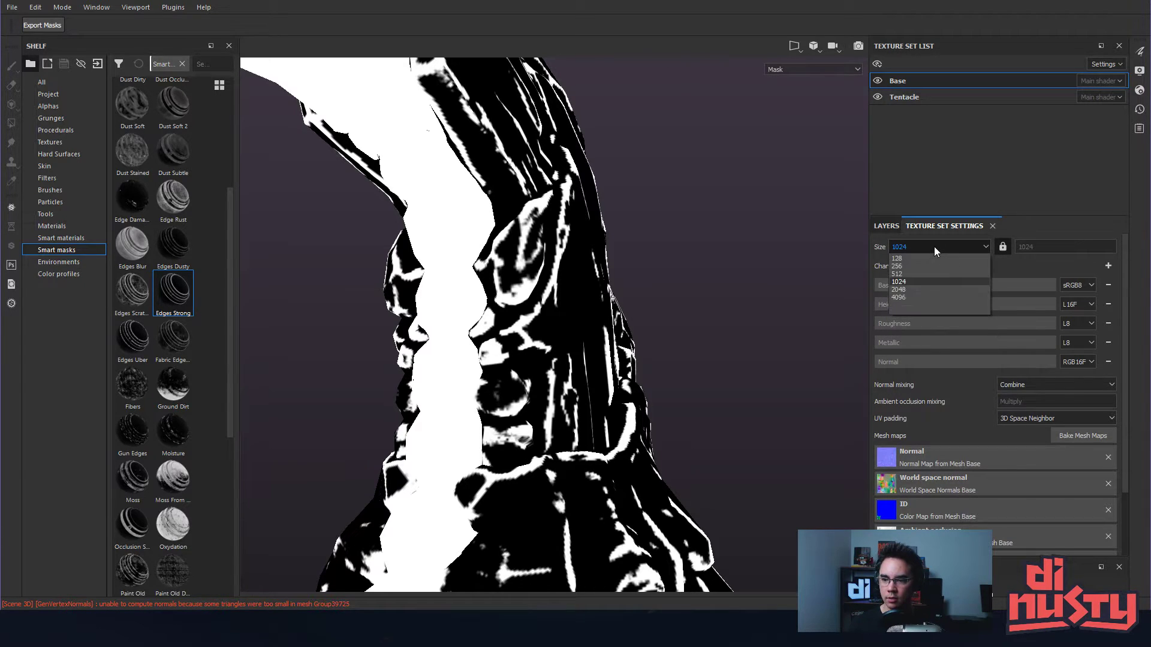
pyautogui.click(889, 288)
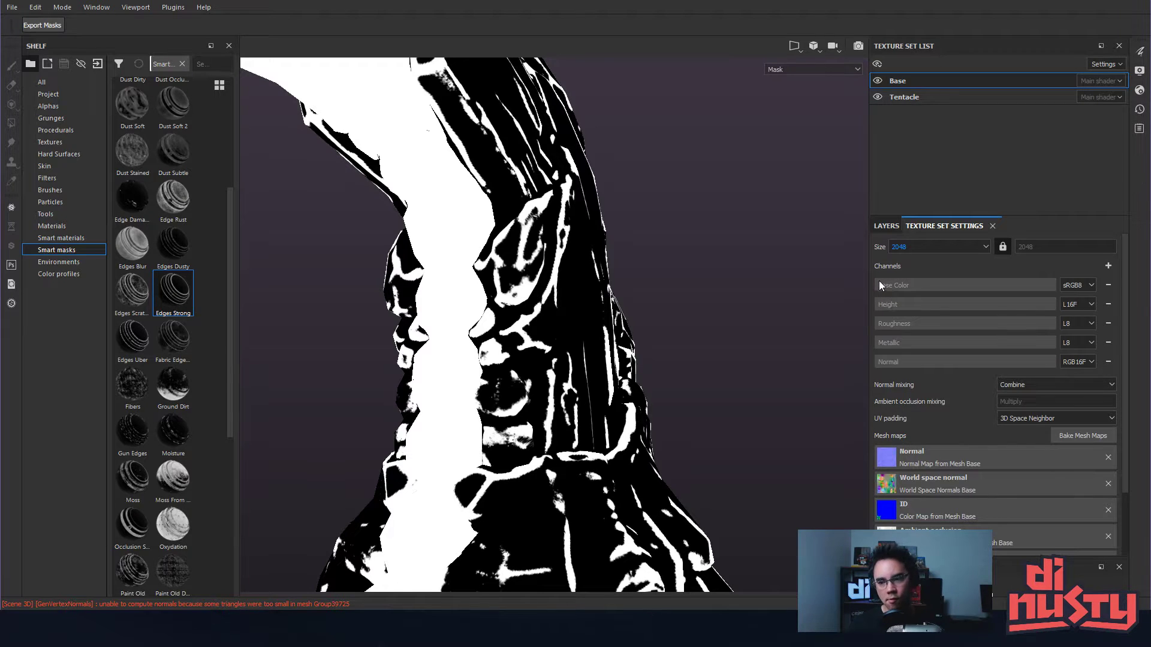
pyautogui.click(886, 226)
# - Return the model to material display and re-enable the Sharpen filter on the Highlights Tight mask
pyautogui.click(939, 354)
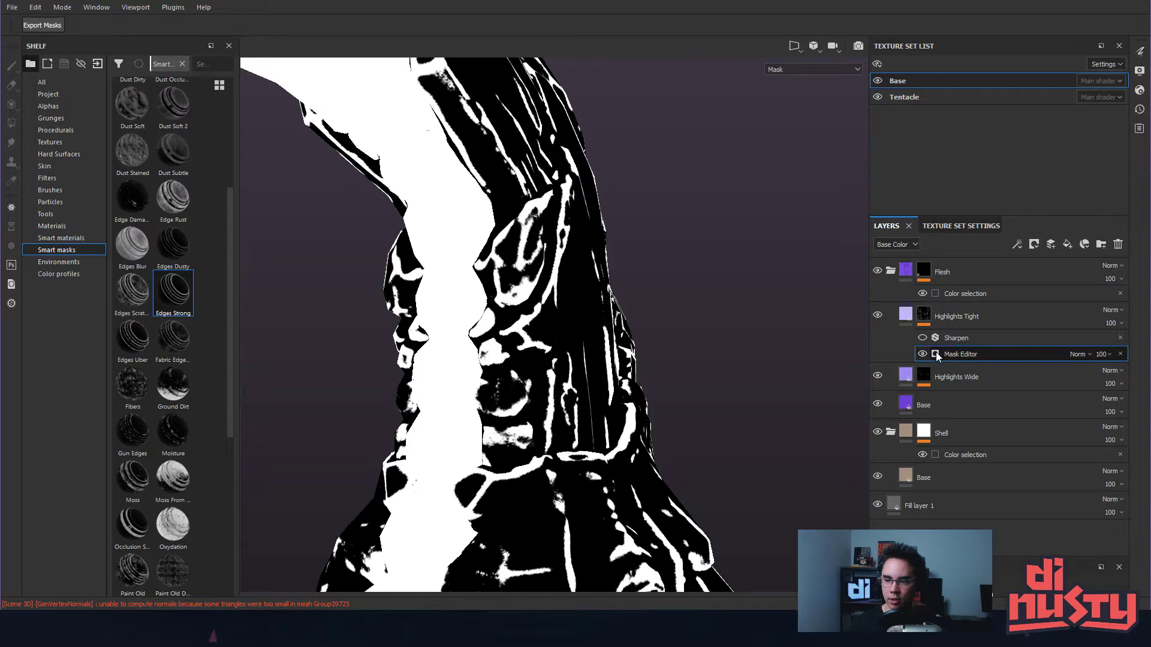
pyautogui.press('m')
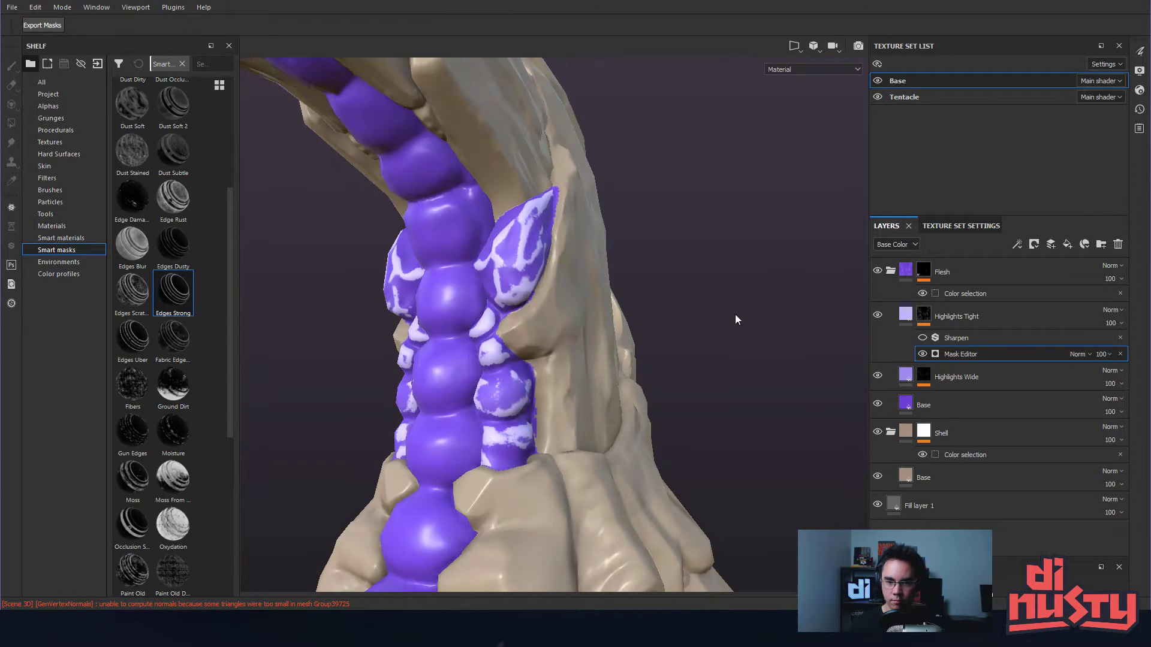
pyautogui.keyDown('alt'); pyautogui.moveTo(525, 257); pyautogui.dragTo(575, 275, button='right'); pyautogui.keyUp('alt')
pyautogui.keyDown('alt'); pyautogui.moveTo(575, 275); pyautogui.dragTo(616, 317, button='middle'); pyautogui.keyUp('alt')
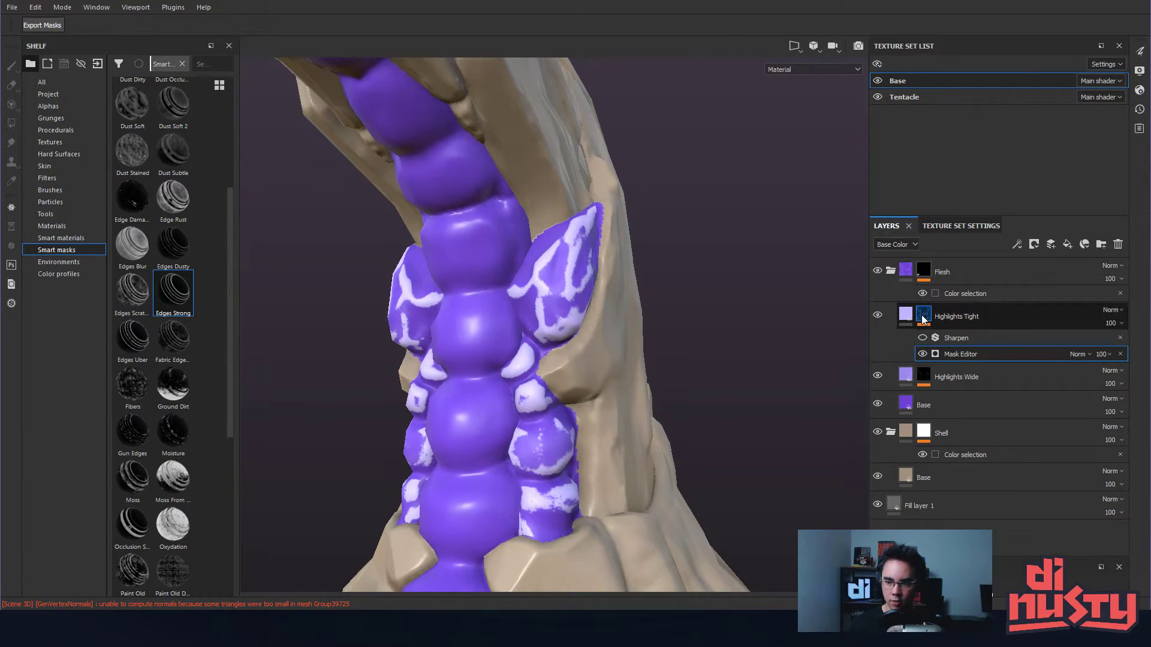
pyautogui.click(922, 338)
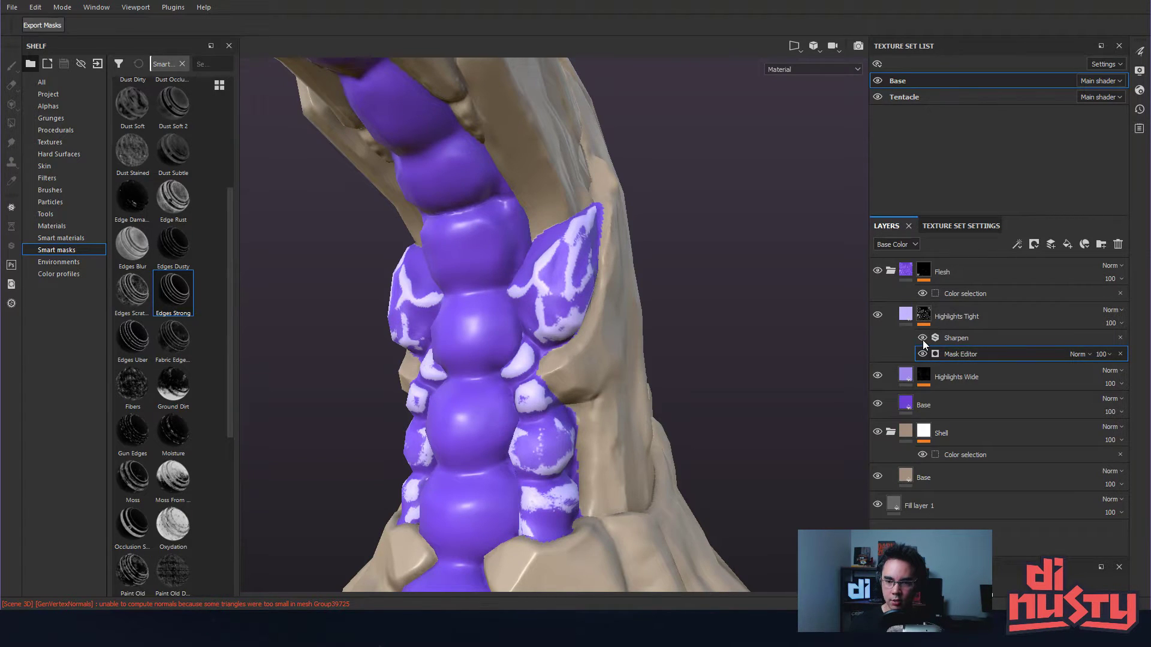
# - Rearrange the workspace so the Mask Editor's properties dock beside the viewport and the shelf sits beneath it
pyautogui.click(973, 353)
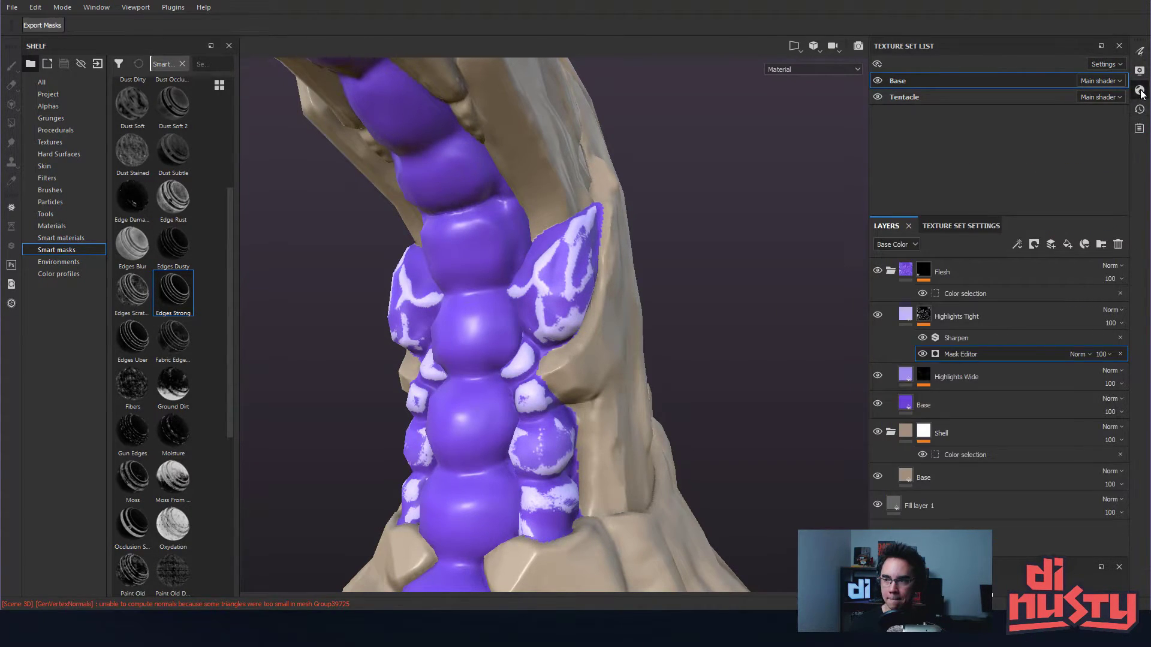
pyautogui.moveTo(1142, 72)
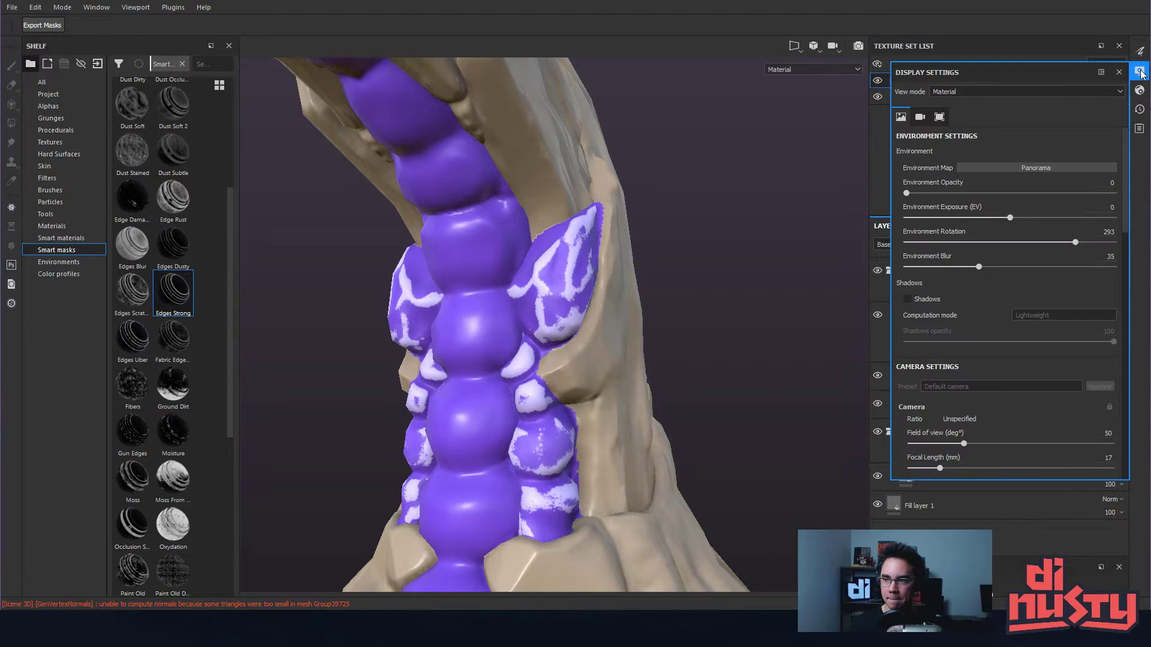
pyautogui.moveTo(1056, 55); pyautogui.dragTo(224, 271)
pyautogui.moveTo(156, 48); pyautogui.dragTo(570, 575)
pyautogui.moveTo(375, 381); pyautogui.dragTo(161, 380)
pyautogui.keyDown('alt'); pyautogui.moveTo(344, 241); pyautogui.dragTo(383, 242); pyautogui.keyUp('alt')
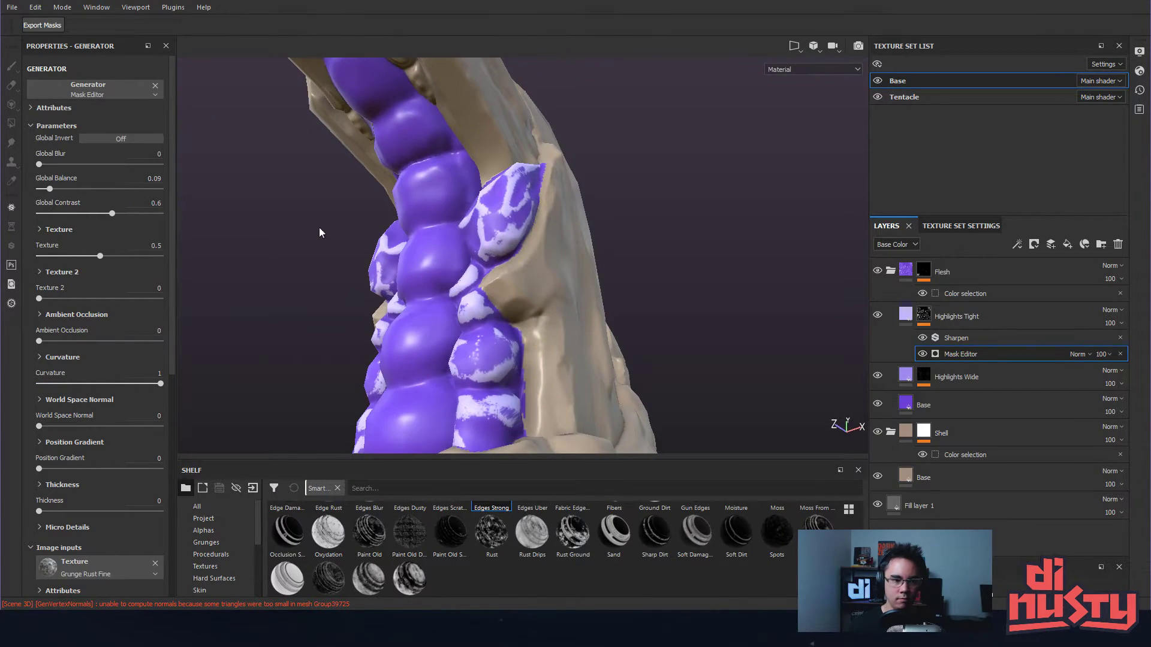
# - Set the Mask Editor's Global Balance to 0.02 and Global Contrast to 0, trying Global Blur before resetting it to 0
pyautogui.moveTo(51, 190); pyautogui.dragTo(52, 192)
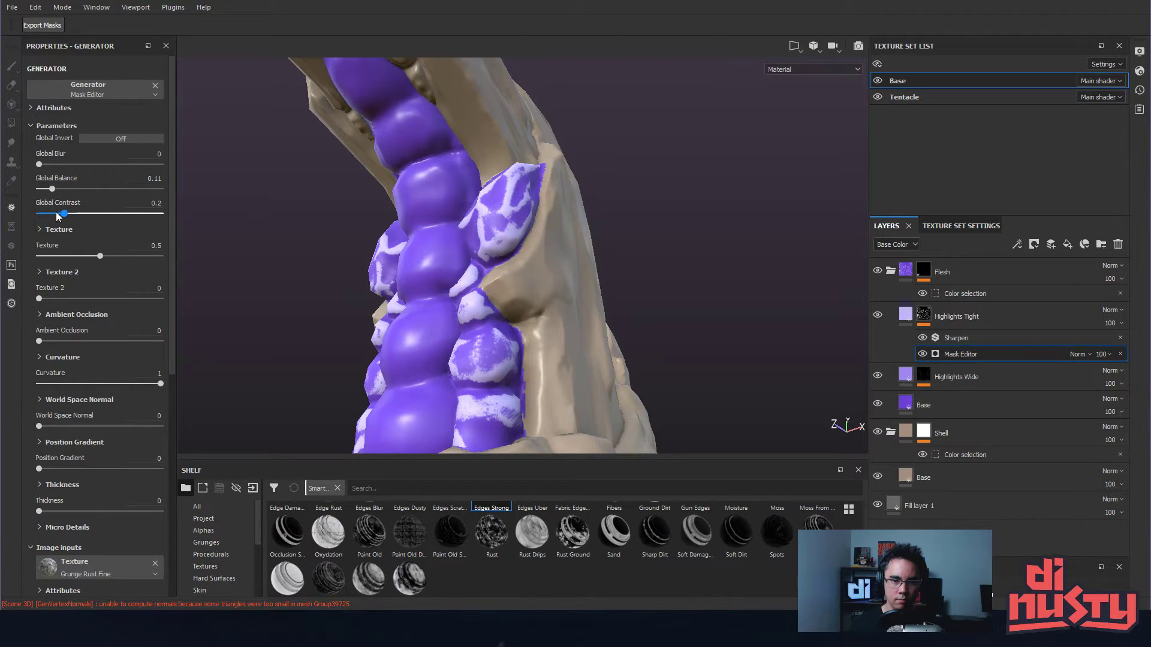
pyautogui.moveTo(54, 188); pyautogui.dragTo(41, 192)
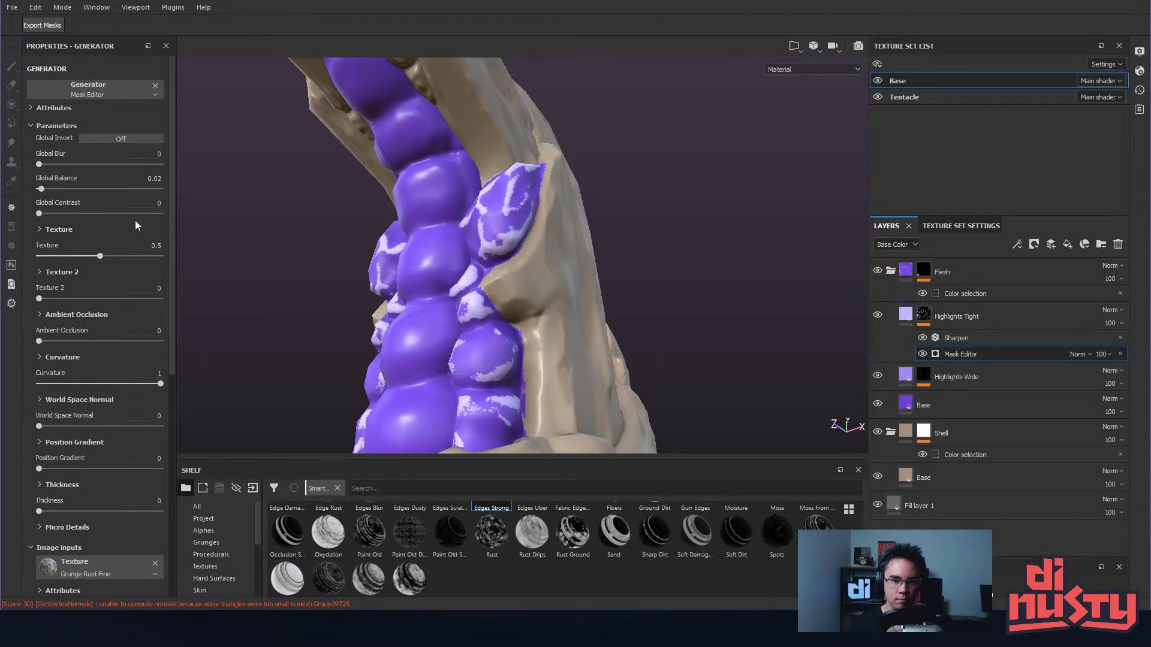
pyautogui.keyDown('alt'); pyautogui.moveTo(487, 175); pyautogui.dragTo(481, 221); pyautogui.keyUp('alt')
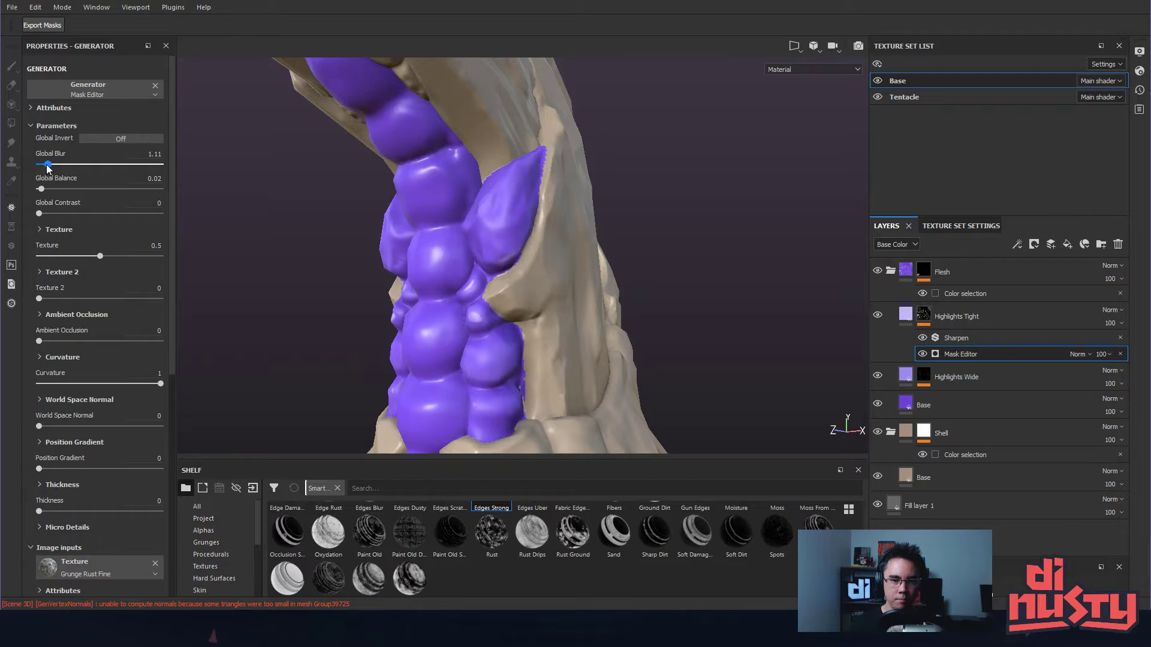
pyautogui.moveTo(47, 169); pyautogui.dragTo(45, 167)
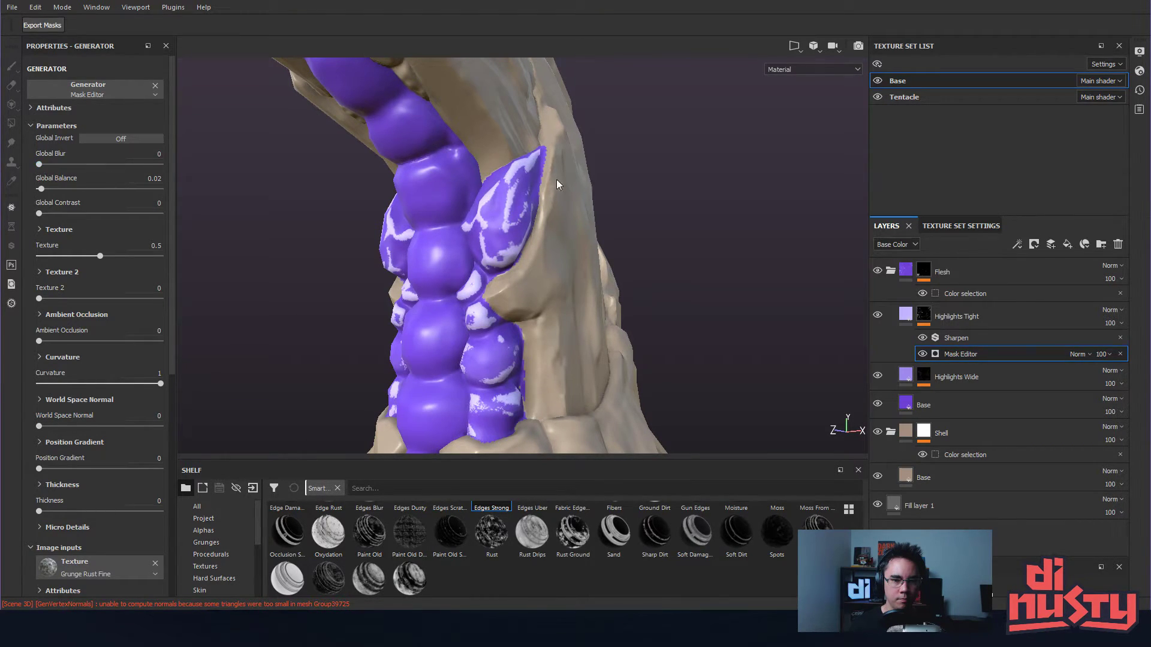
# - Raise the Mask Editor's texture scale to about 9.05 and set the Texture amount to 0.86
pyautogui.click(49, 232)
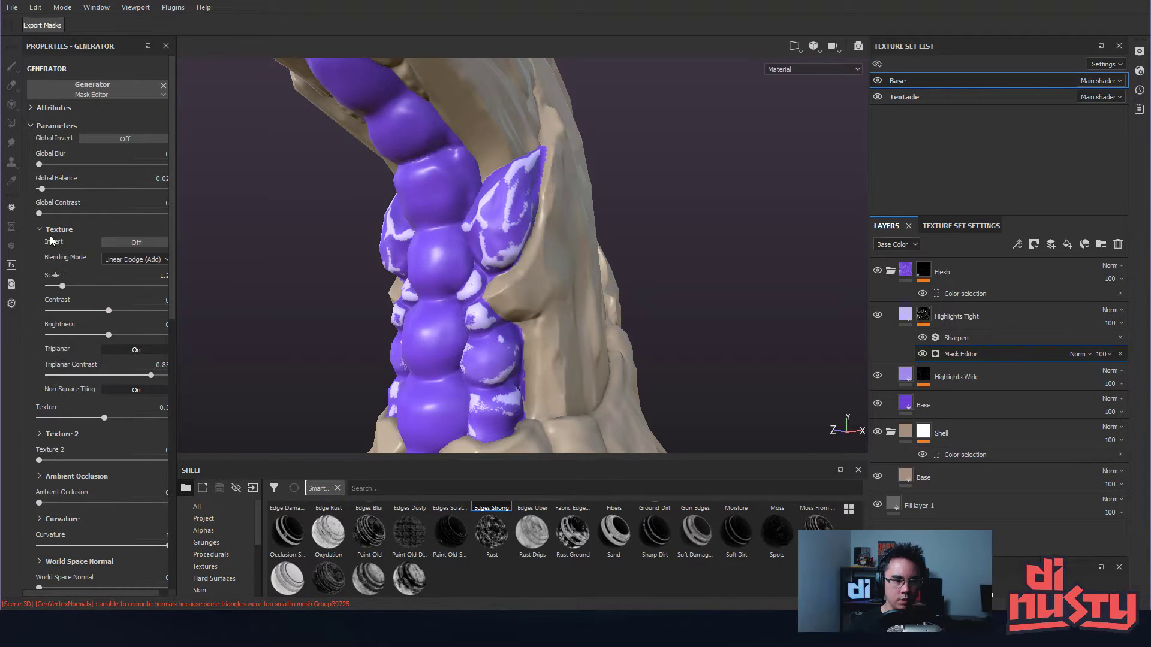
pyautogui.moveTo(63, 286); pyautogui.dragTo(192, 290)
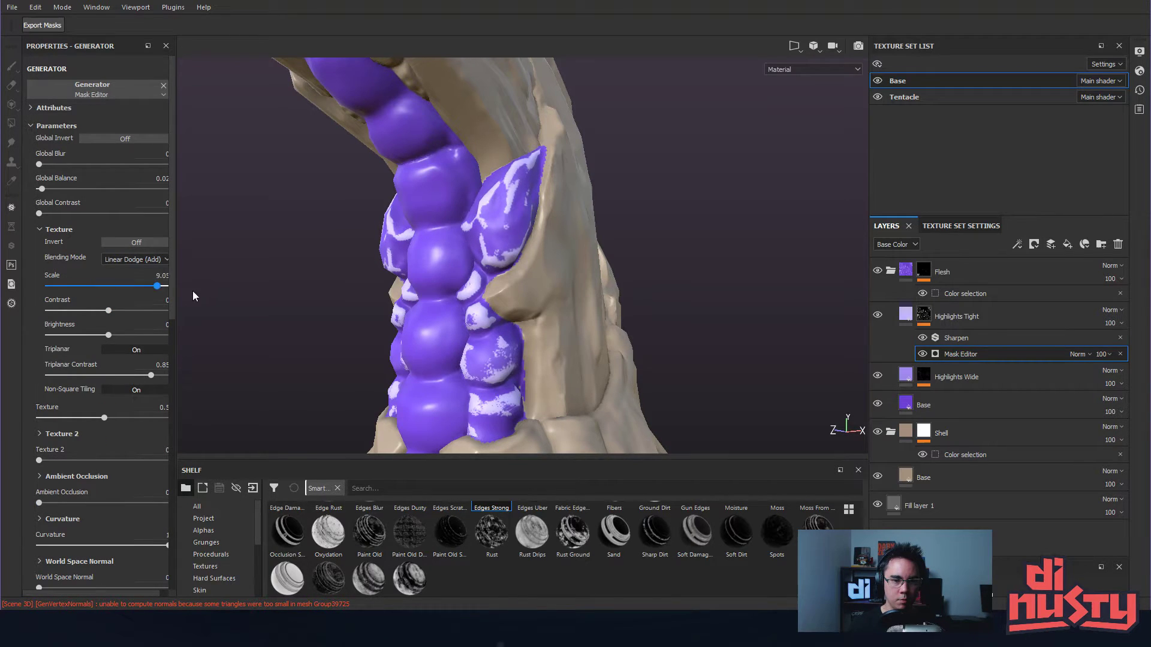
pyautogui.click(41, 229)
pyautogui.moveTo(88, 256); pyautogui.dragTo(144, 256)
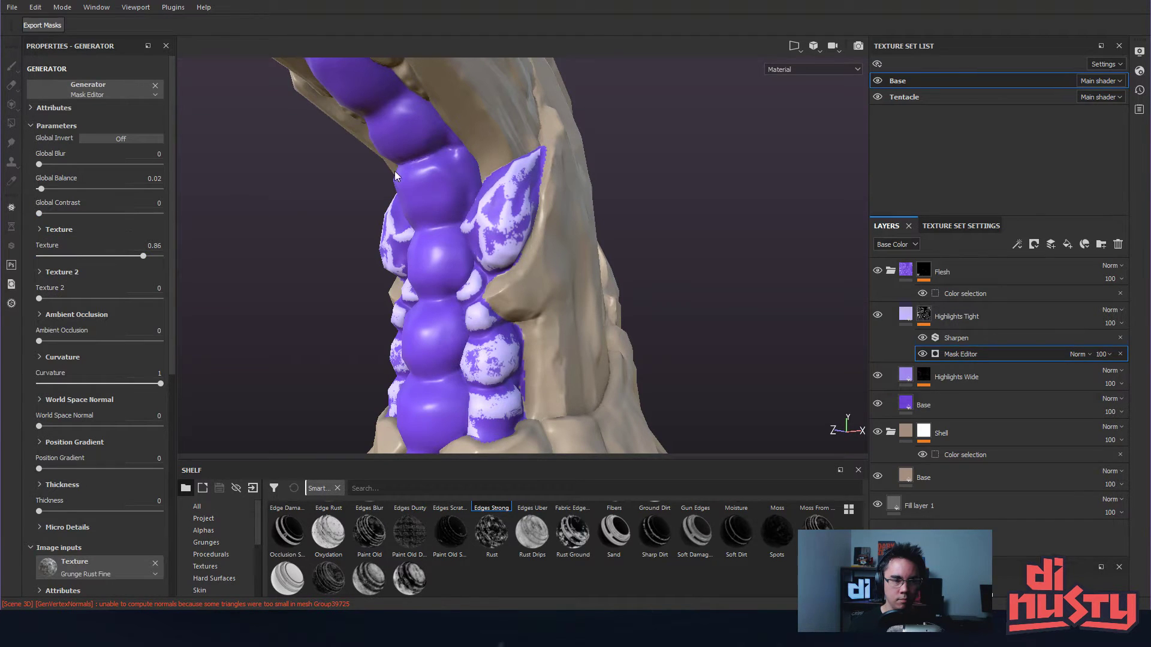
# - Remove the Mask Editor and Sharpen effects from the Highlights Tight layer's mask
pyautogui.click(1119, 356)
pyautogui.keyDown('alt'); pyautogui.moveTo(701, 212); pyautogui.dragTo(746, 274); pyautogui.keyUp('alt')
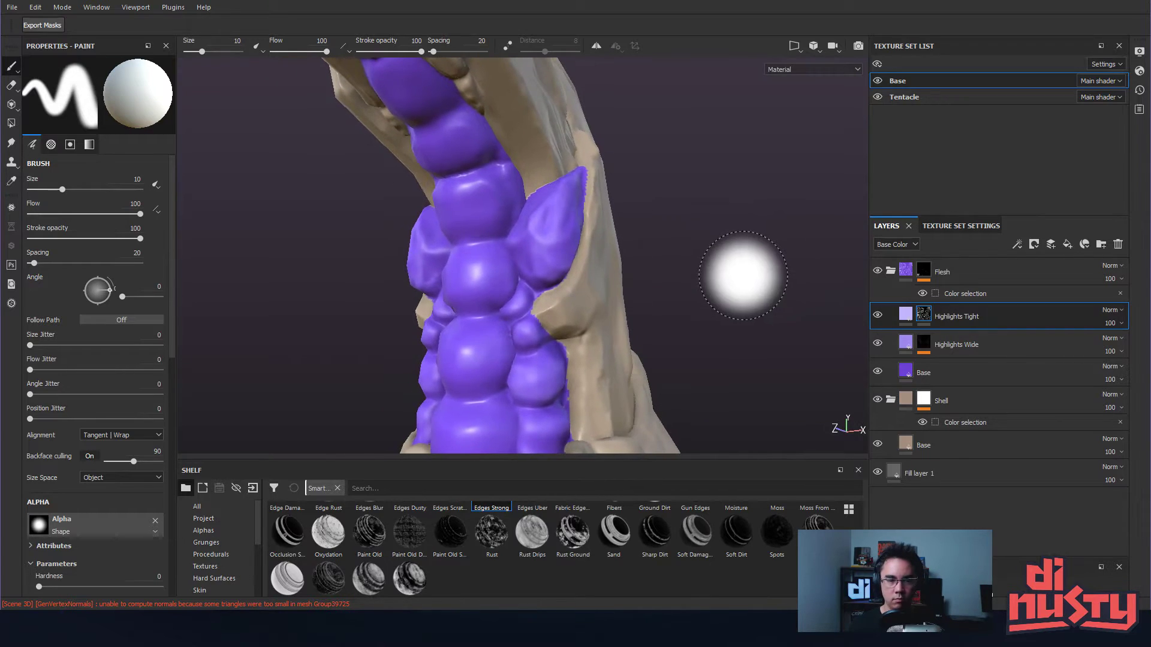
pyautogui.moveTo(774, 234)
pyautogui.keyDown('alt'); pyautogui.mouseDown()
pyautogui.moveTo(757, 204)
pyautogui.moveTo(758, 218)
pyautogui.moveTo(763, 201)
pyautogui.mouseUp(); pyautogui.keyUp('alt')
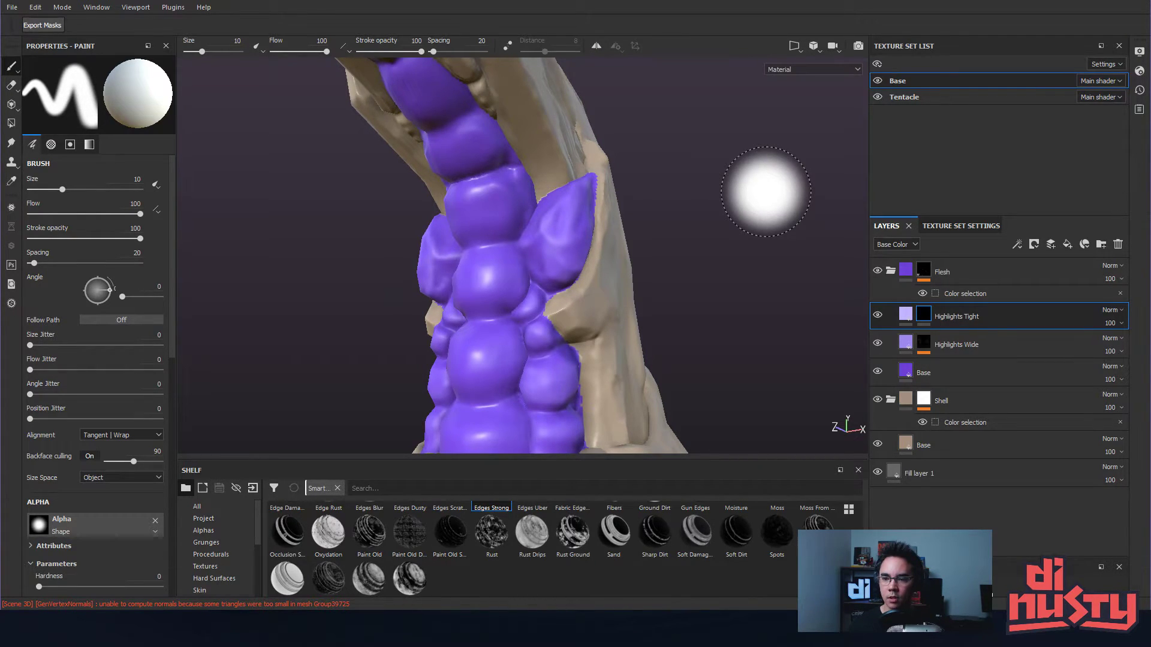
# - Examine the wide highlights on the flesh from several angles and display only the Base Color channel
pyautogui.keyDown('alt'); pyautogui.moveTo(693, 234); pyautogui.dragTo(694, 262); pyautogui.keyUp('alt')
pyautogui.keyDown('alt'); pyautogui.moveTo(694, 267); pyautogui.dragTo(562, 249, button='right'); pyautogui.keyUp('alt')
pyautogui.keyDown('alt'); pyautogui.moveTo(562, 249); pyautogui.dragTo(584, 210); pyautogui.keyUp('alt')
pyautogui.moveTo(584, 211)
pyautogui.keyDown('alt'); pyautogui.mouseDown(button='middle')
pyautogui.moveTo(533, 224)
pyautogui.moveTo(547, 175)
pyautogui.mouseUp(button='middle'); pyautogui.keyUp('alt')
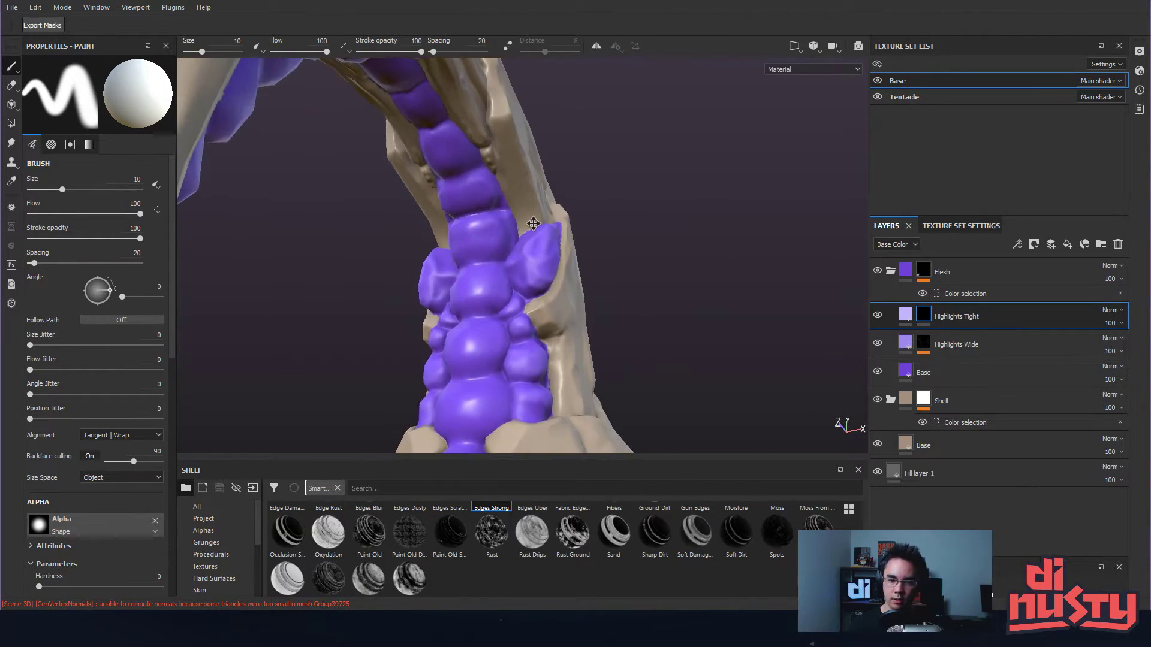
pyautogui.keyDown('alt'); pyautogui.moveTo(547, 175); pyautogui.dragTo(567, 161); pyautogui.keyUp('alt')
pyautogui.moveTo(577, 211)
pyautogui.keyDown('alt'); pyautogui.mouseDown()
pyautogui.moveTo(727, 308)
pyautogui.moveTo(730, 276)
pyautogui.moveTo(744, 277)
pyautogui.mouseUp(); pyautogui.keyUp('alt')
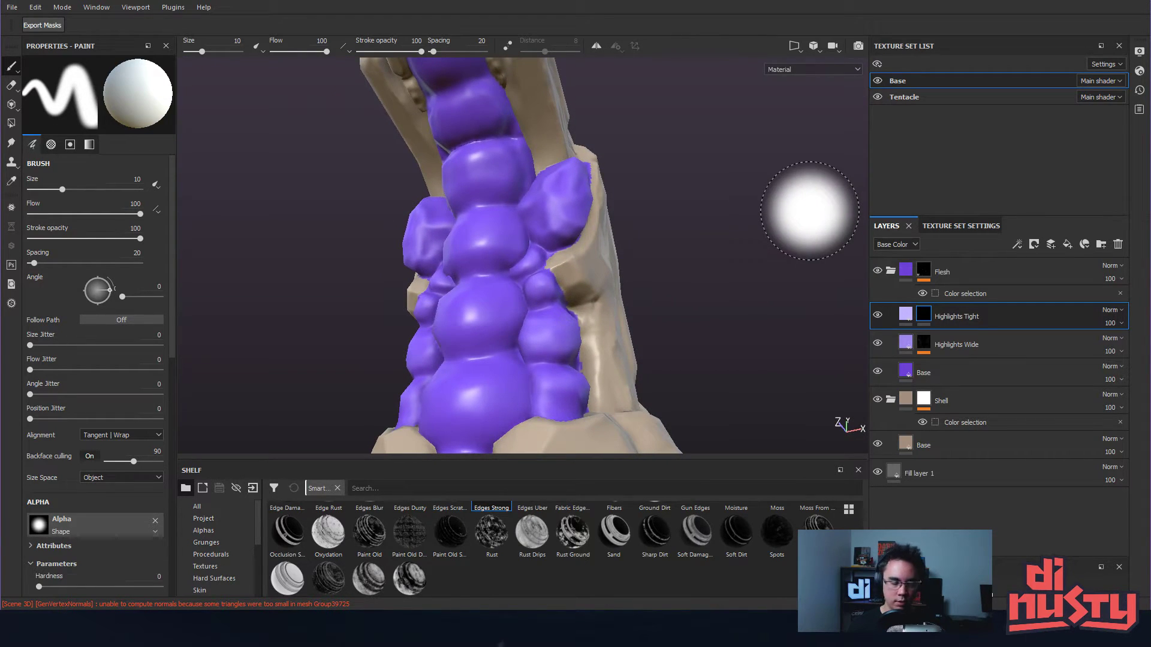
pyautogui.press('c')
pyautogui.press('c')
pyautogui.press('c')
pyautogui.press('c')
pyautogui.press('c')
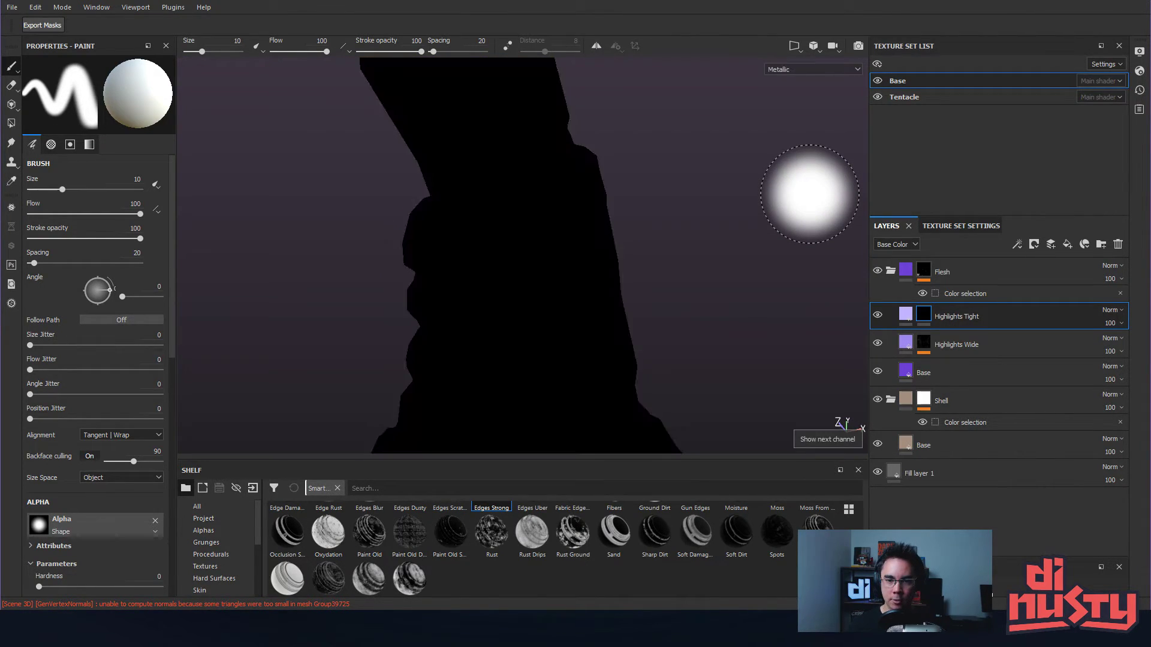
pyautogui.press('c')
pyautogui.press('c')
pyautogui.keyDown('alt'); pyautogui.moveTo(802, 188); pyautogui.dragTo(764, 199); pyautogui.keyUp('alt')
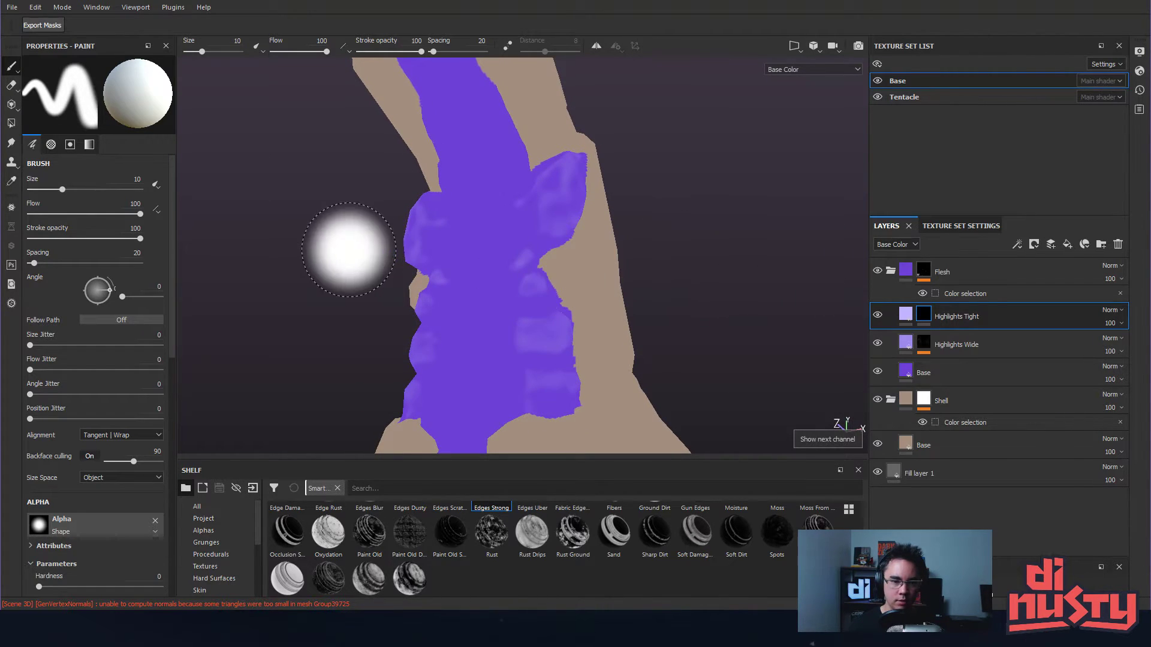
# - Duplicate the Highlights Wide layer and remove the Mask Editor from the copy's mask
pyautogui.click(1018, 368)
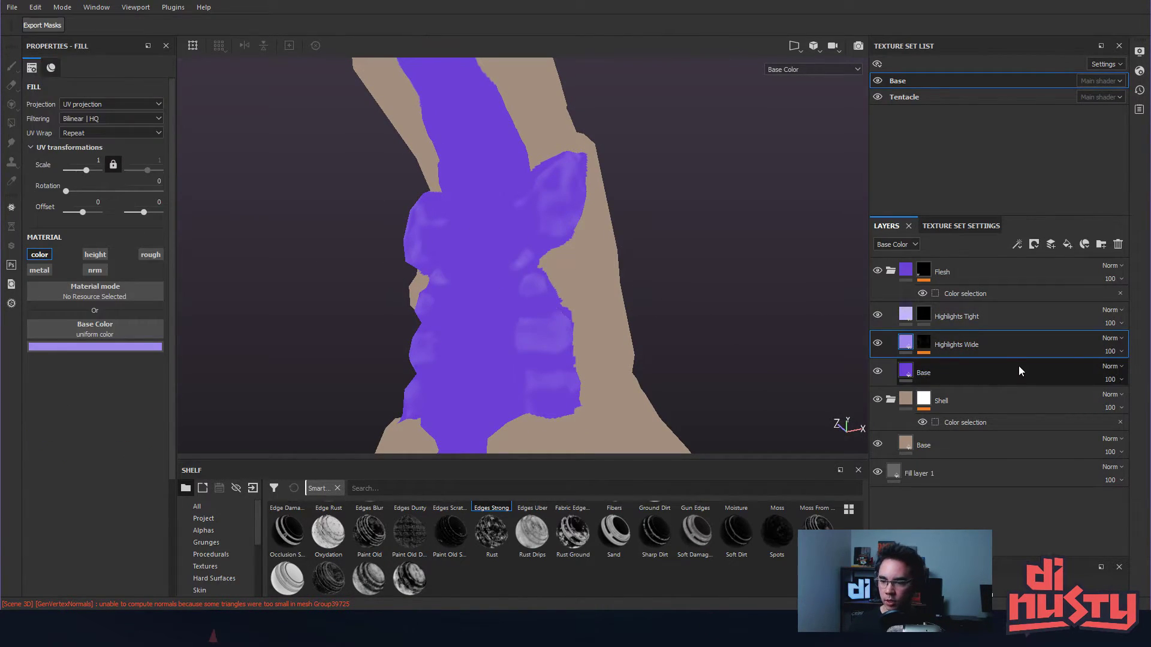
pyautogui.click(908, 352)
pyautogui.hotkey('ctrl', 'd')
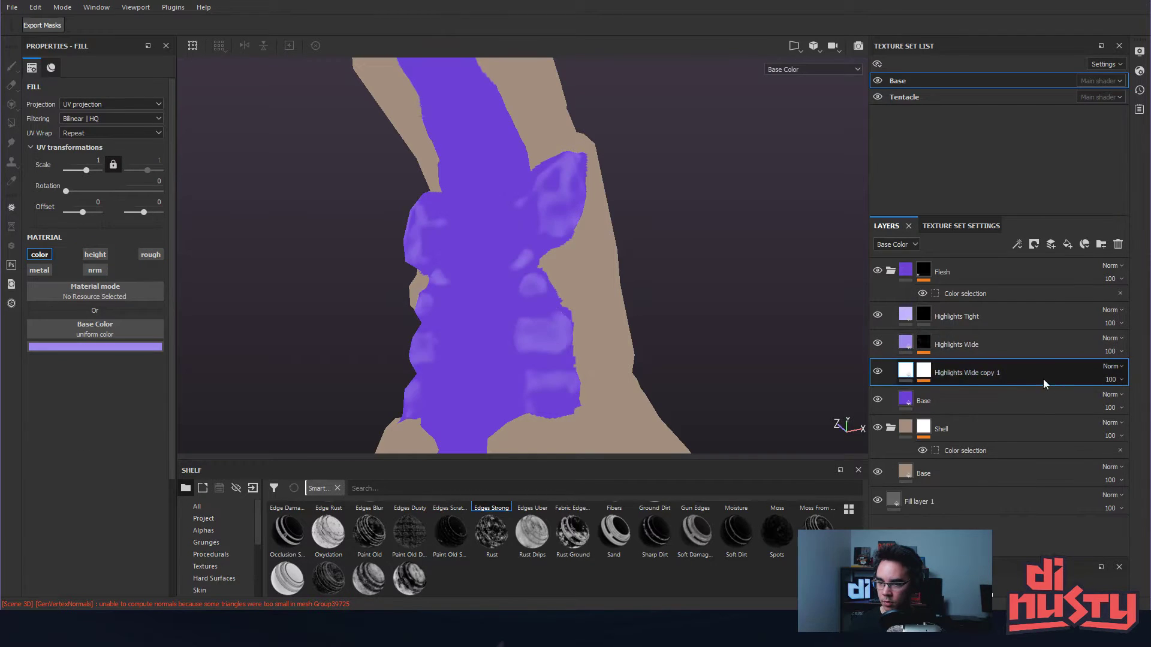
pyautogui.click(927, 373)
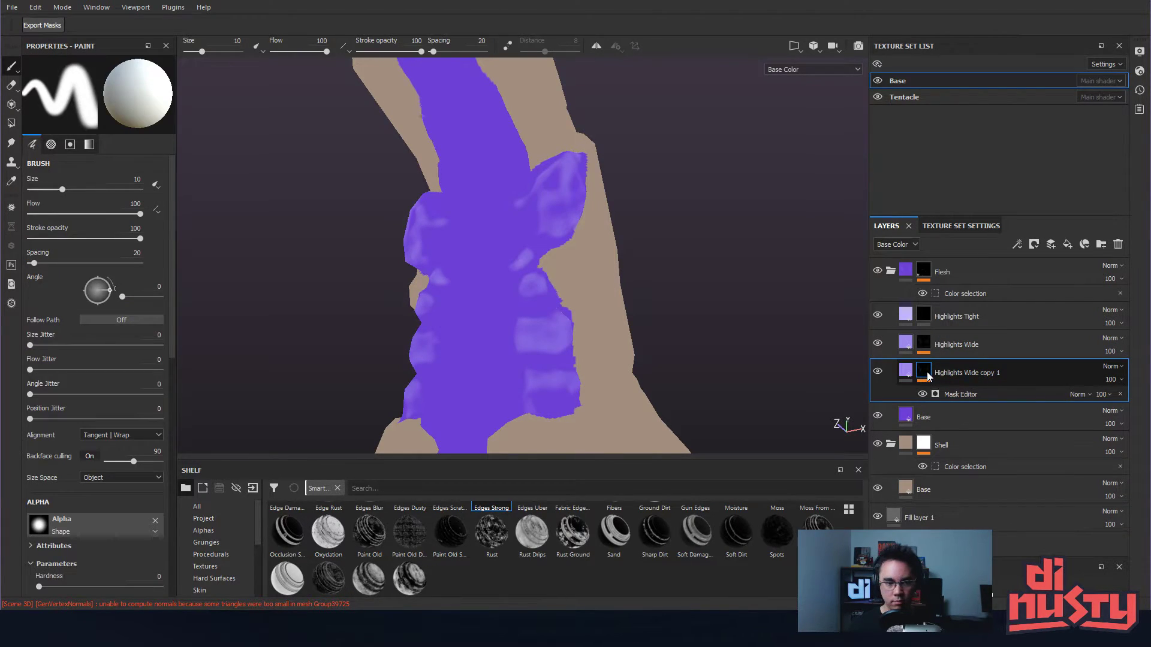
pyautogui.click(1119, 393)
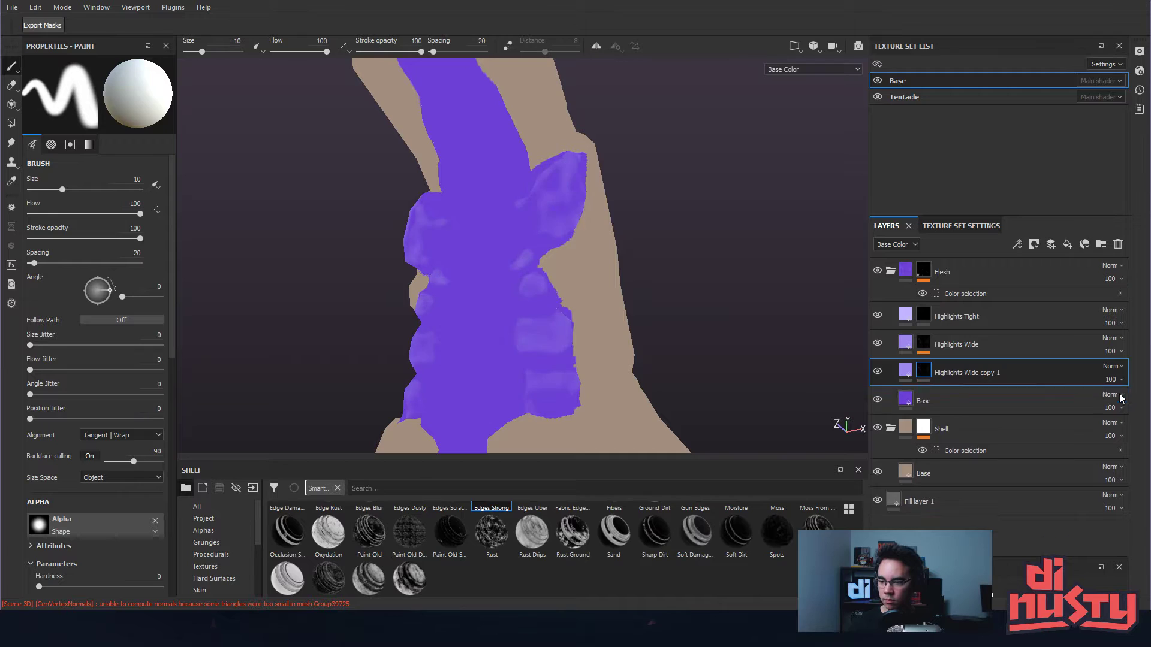
# - Set the Highlights Wide copy's base color to a dark purple with RGB 0.056, 0.027, 0.200
pyautogui.click(906, 370)
pyautogui.click(100, 347)
pyautogui.moveTo(139, 409); pyautogui.dragTo(156, 422)
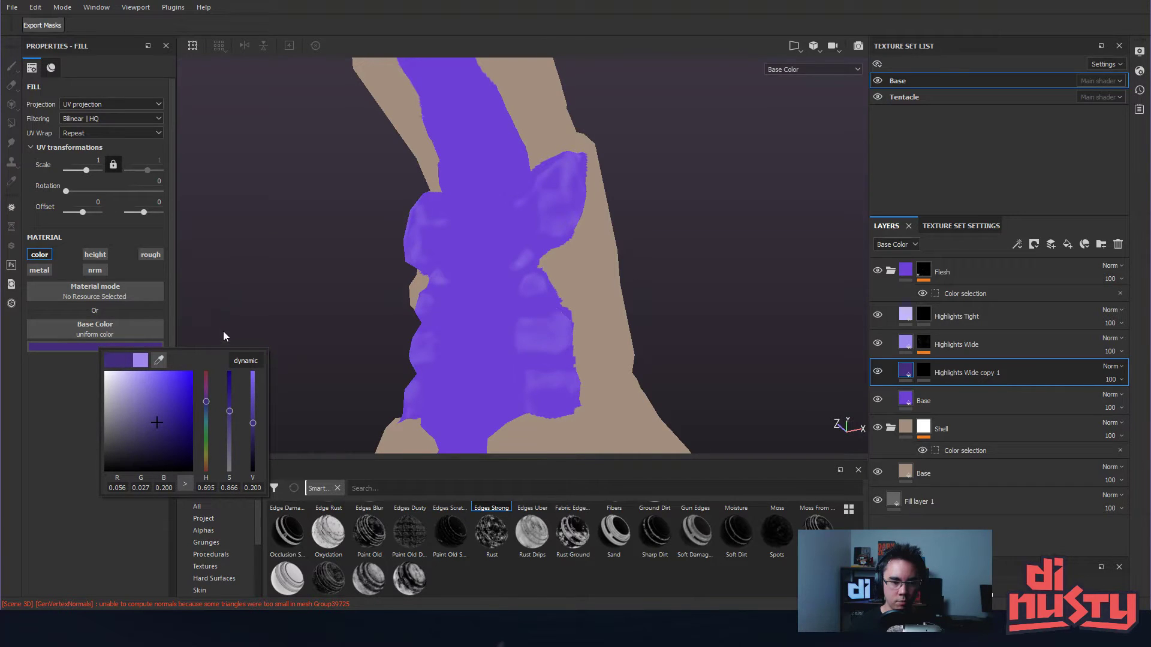
pyautogui.click(290, 290)
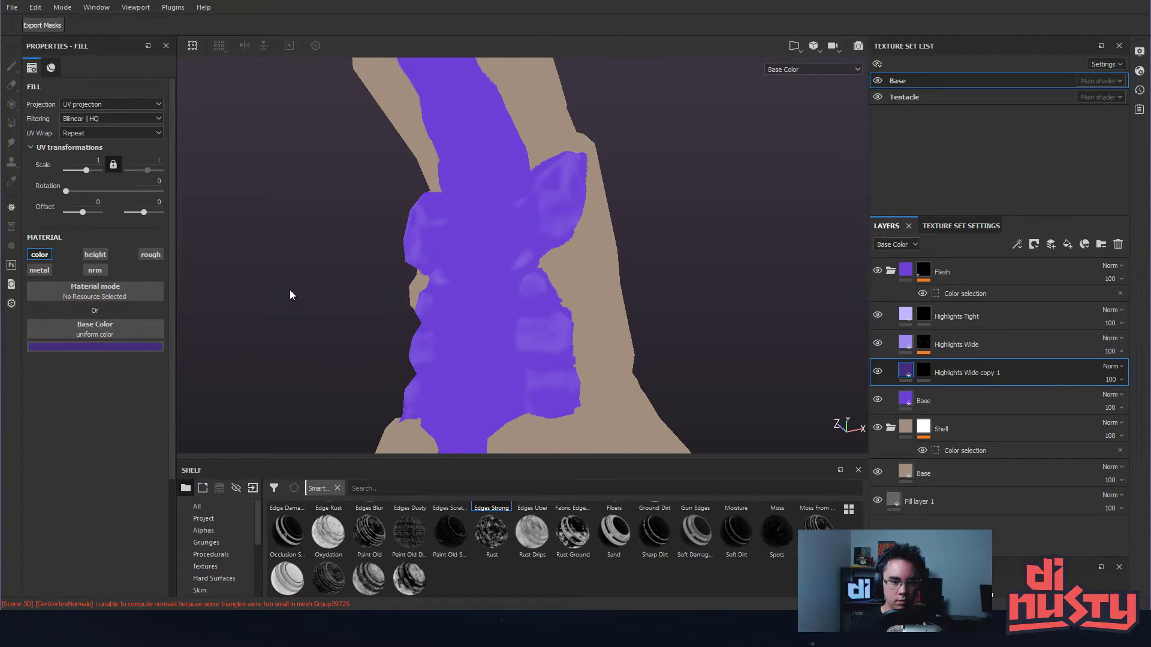
# - Apply the Soft Dirt smart mask to the mask of the Highlights Wide copy
pyautogui.click(928, 371)
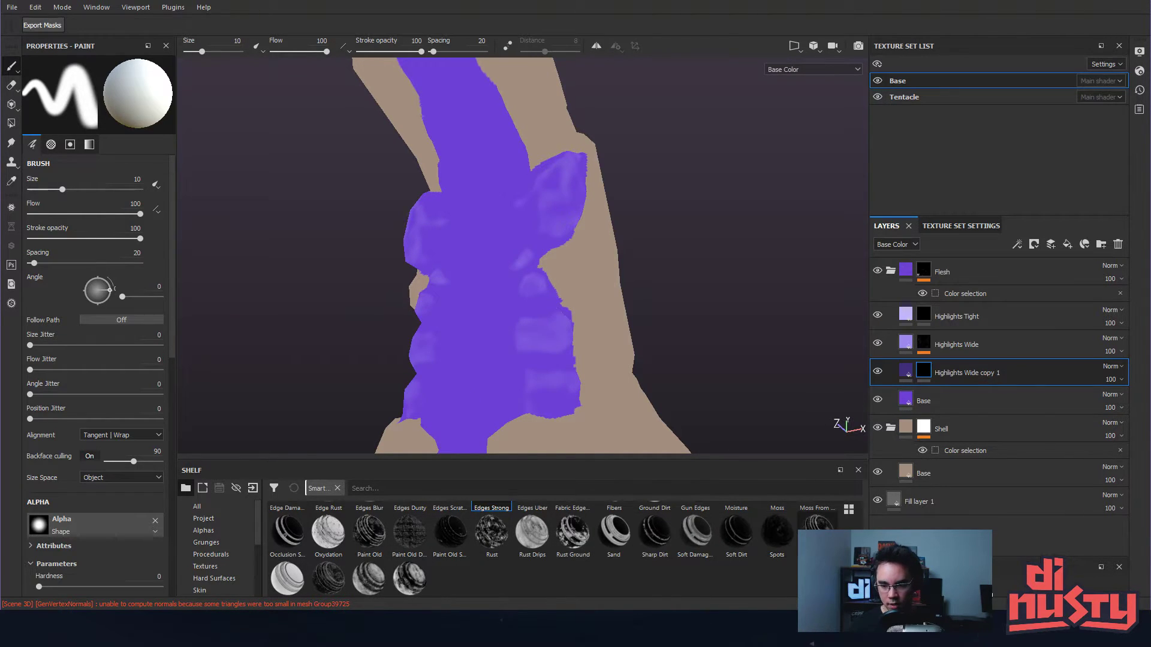
pyautogui.moveTo(722, 520)
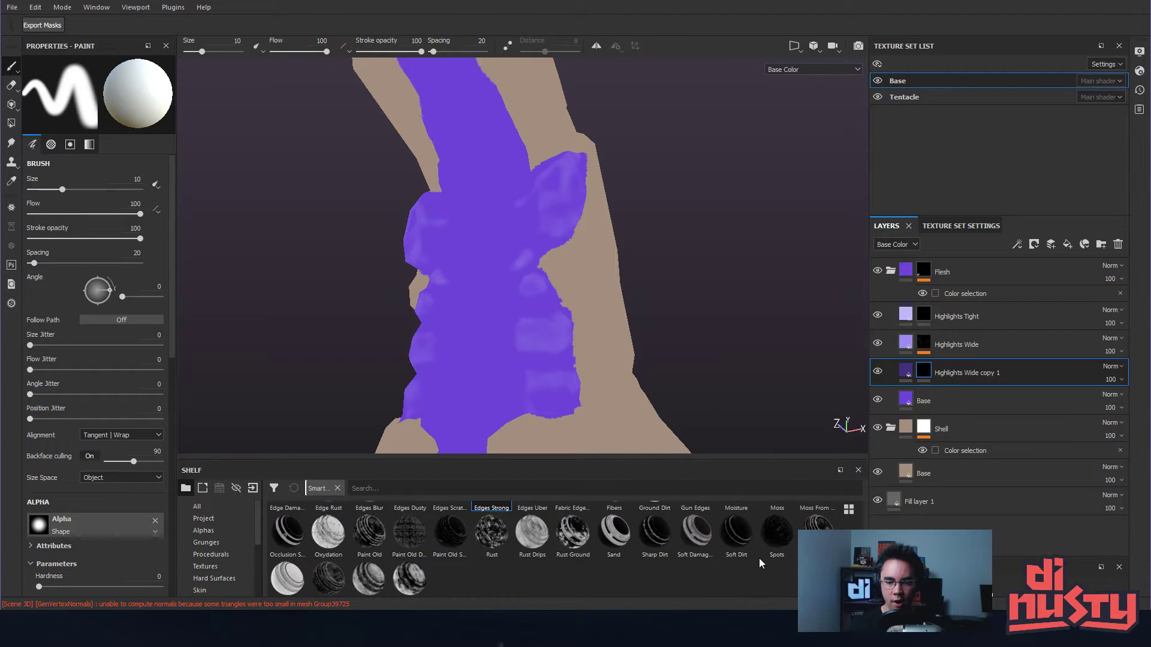
pyautogui.moveTo(696, 541)
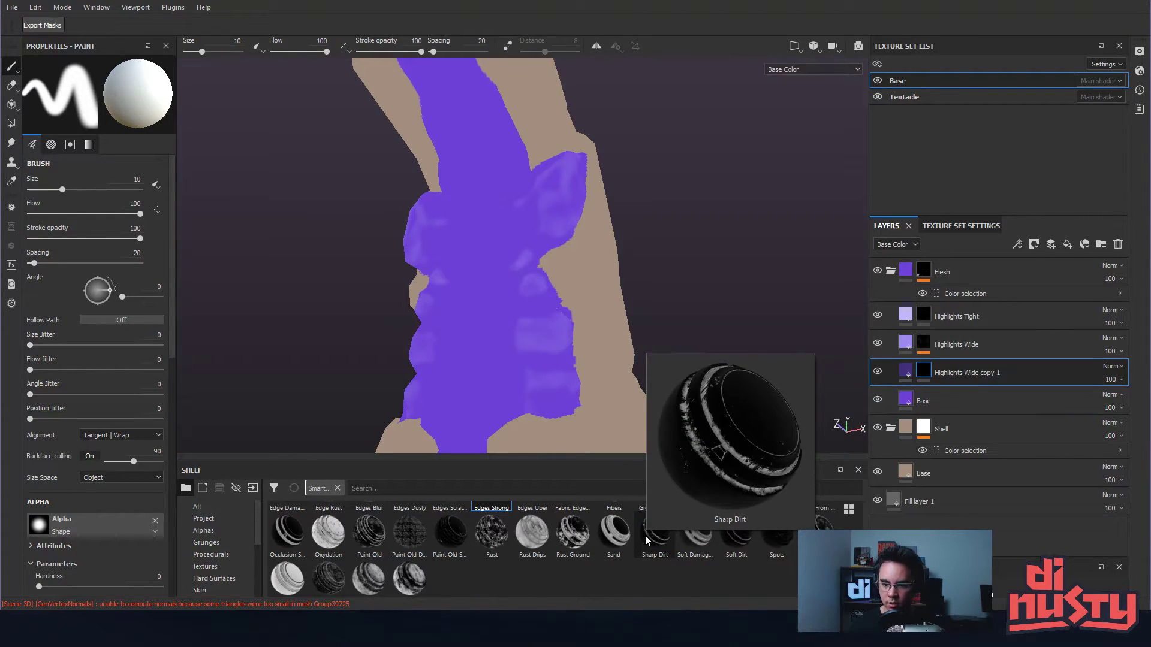
pyautogui.moveTo(736, 535); pyautogui.dragTo(928, 373)
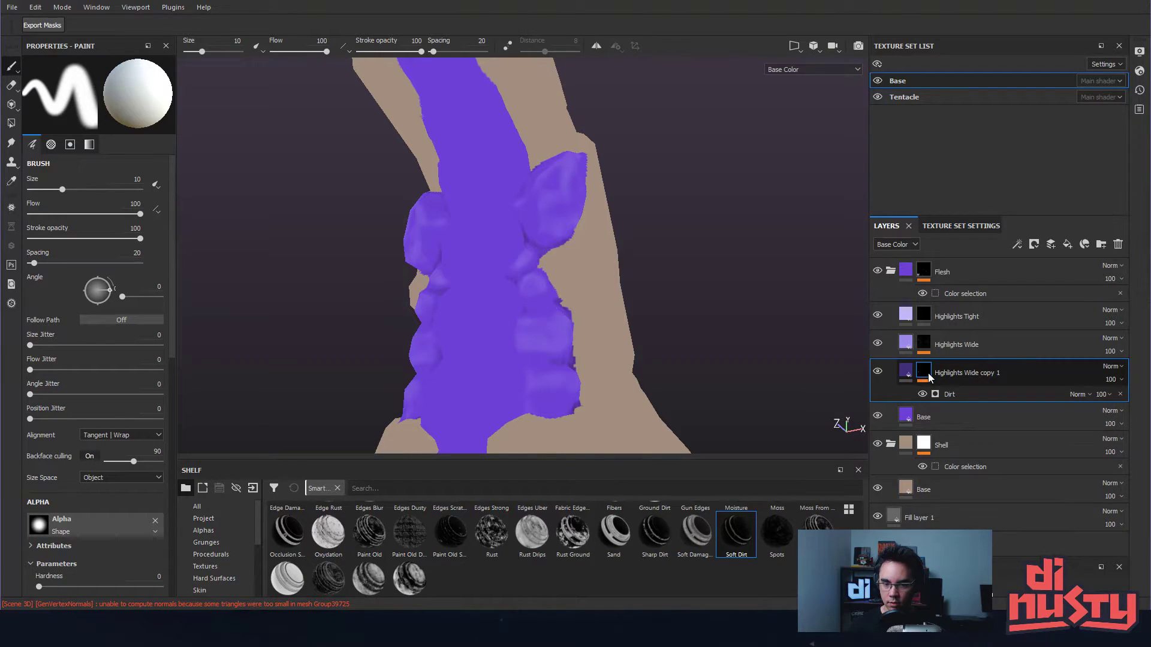
# - Set the Dirt generator's Dirt Level to 0.37 and rename the Highlights Wide copy as Highlights Darks
pyautogui.keyDown('alt'); pyautogui.moveTo(773, 365); pyautogui.dragTo(639, 344); pyautogui.keyUp('alt')
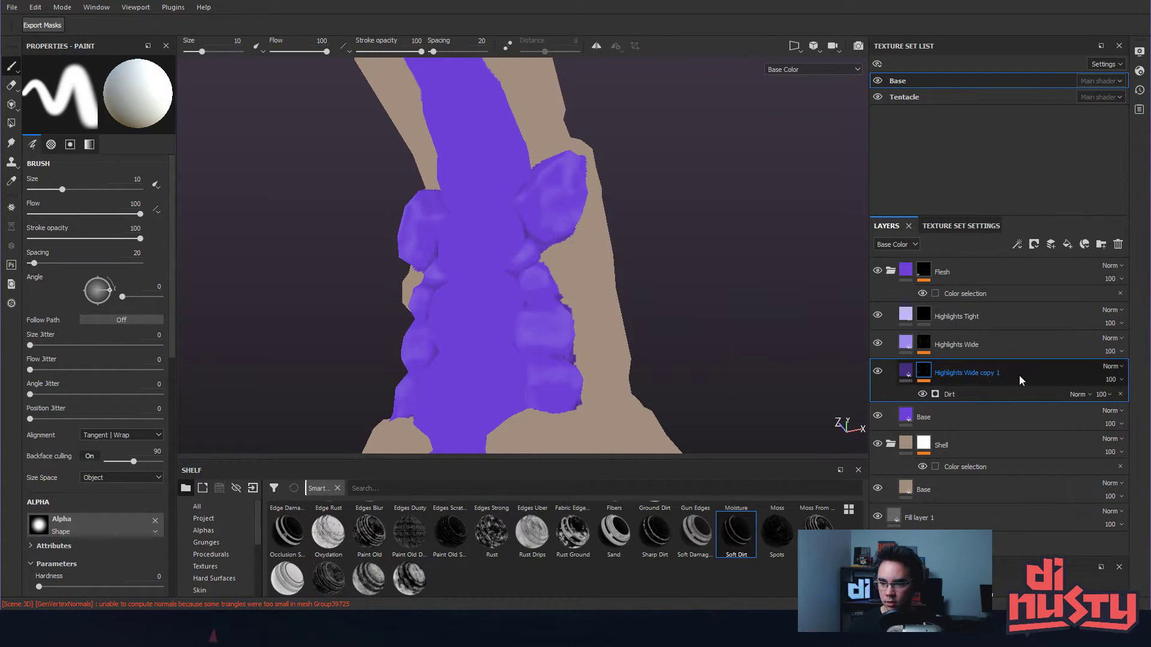
pyautogui.click(1010, 393)
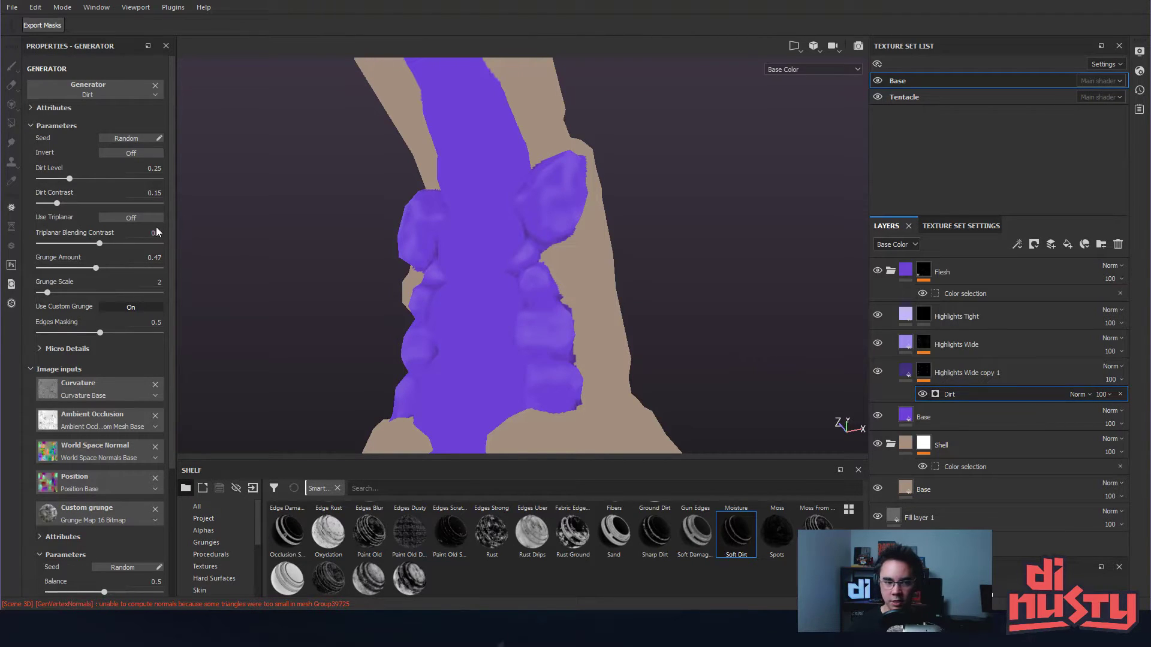
pyautogui.moveTo(84, 183); pyautogui.dragTo(98, 184)
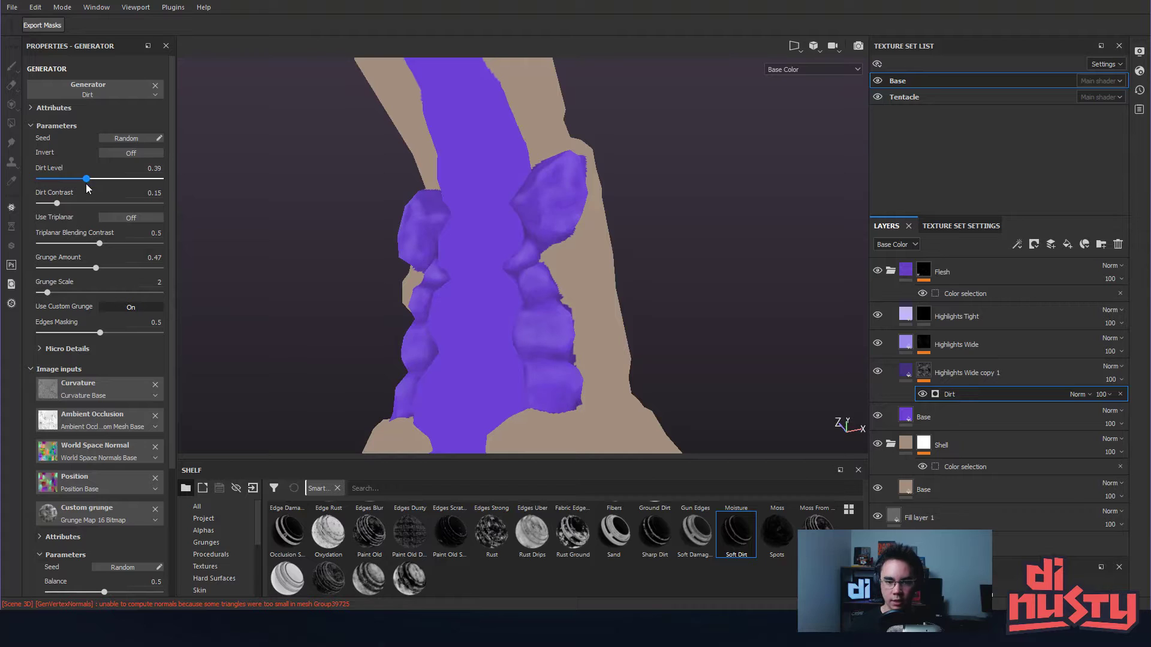
pyautogui.keyDown('alt'); pyautogui.moveTo(414, 210); pyautogui.dragTo(583, 217); pyautogui.keyUp('alt')
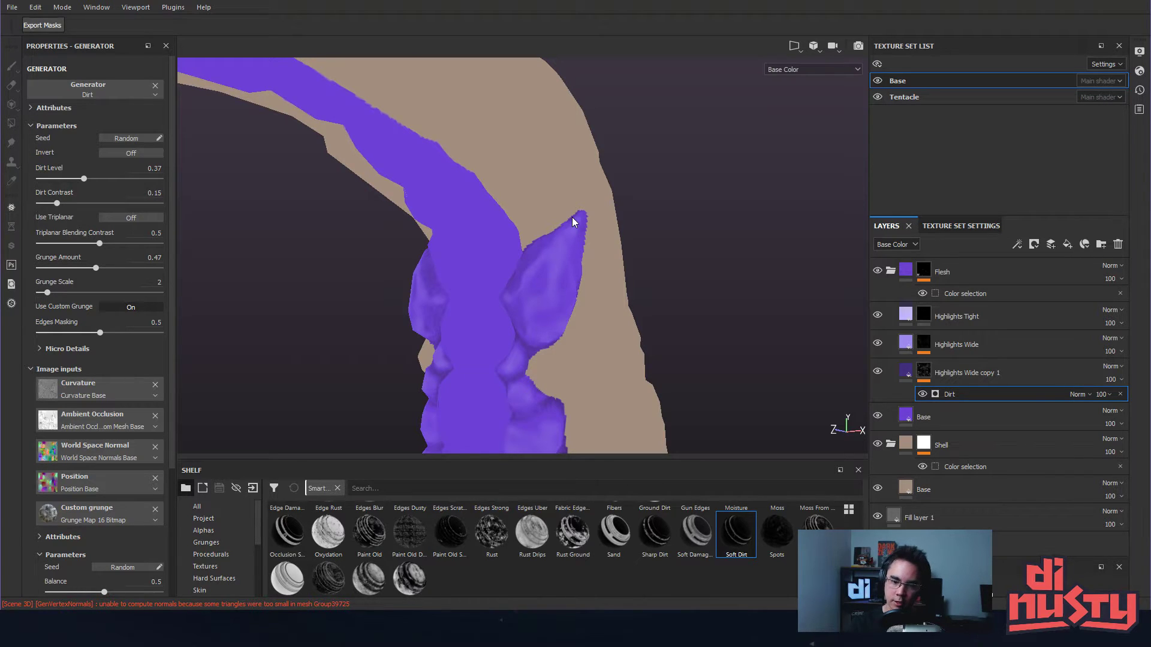
pyautogui.keyDown('alt'); pyautogui.moveTo(565, 225); pyautogui.dragTo(602, 217); pyautogui.keyUp('alt')
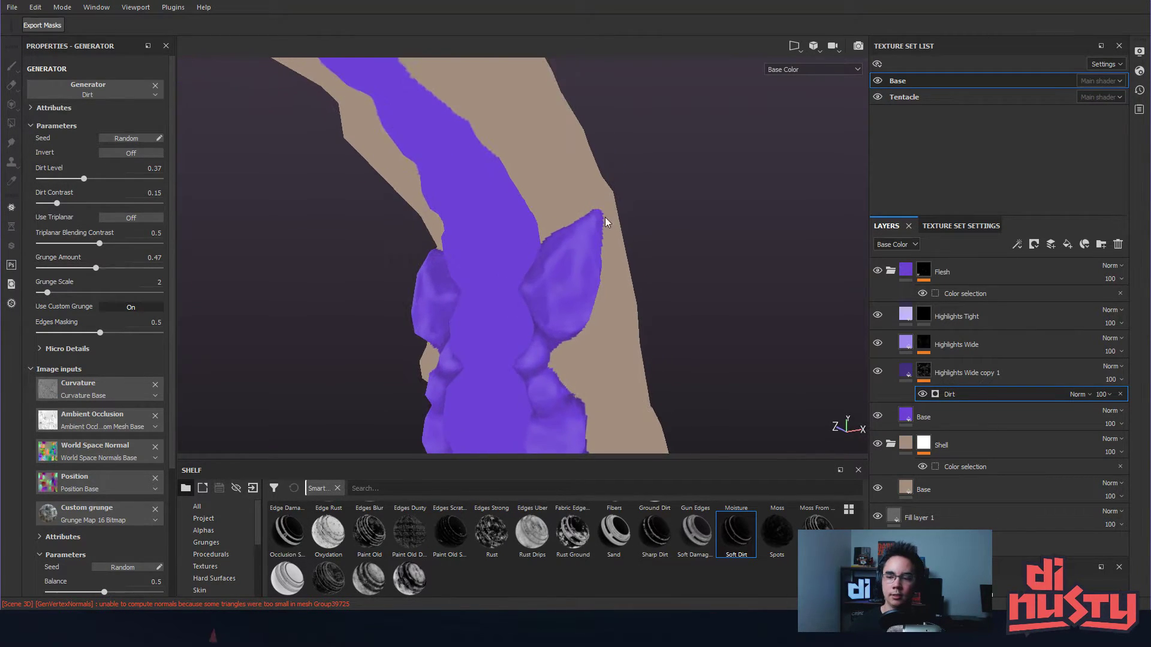
pyautogui.click(975, 377)
pyautogui.doubleClick(975, 374)
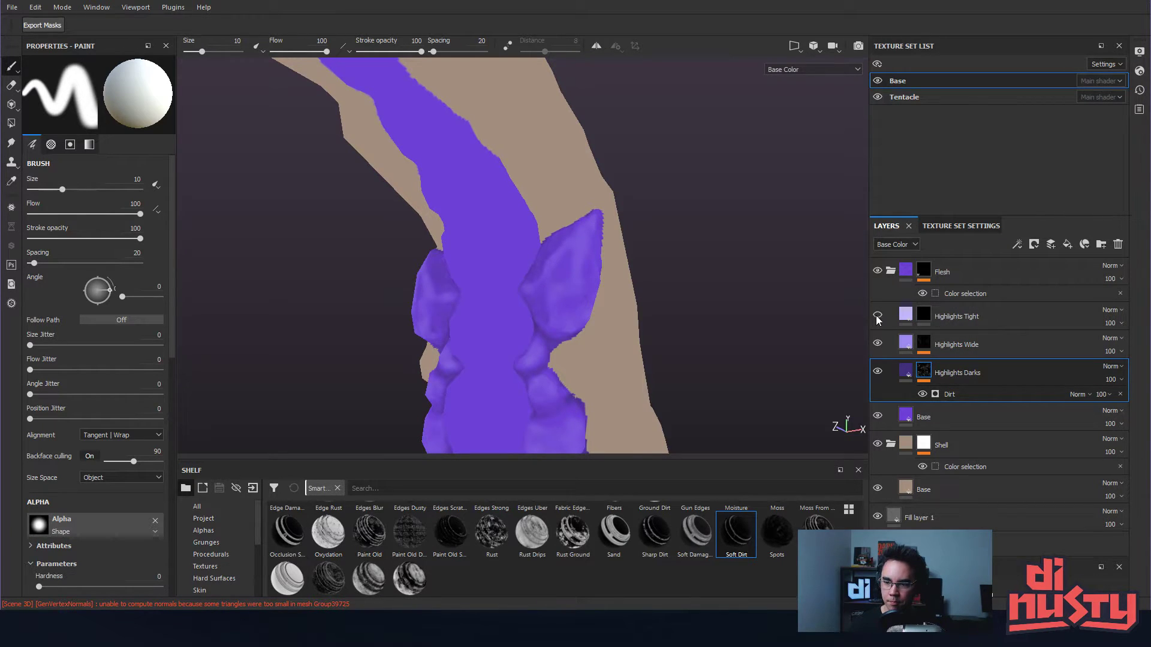
# - Select the Highlights Tight mask for painting and reduce the brush size to 1.03
pyautogui.click(923, 317)
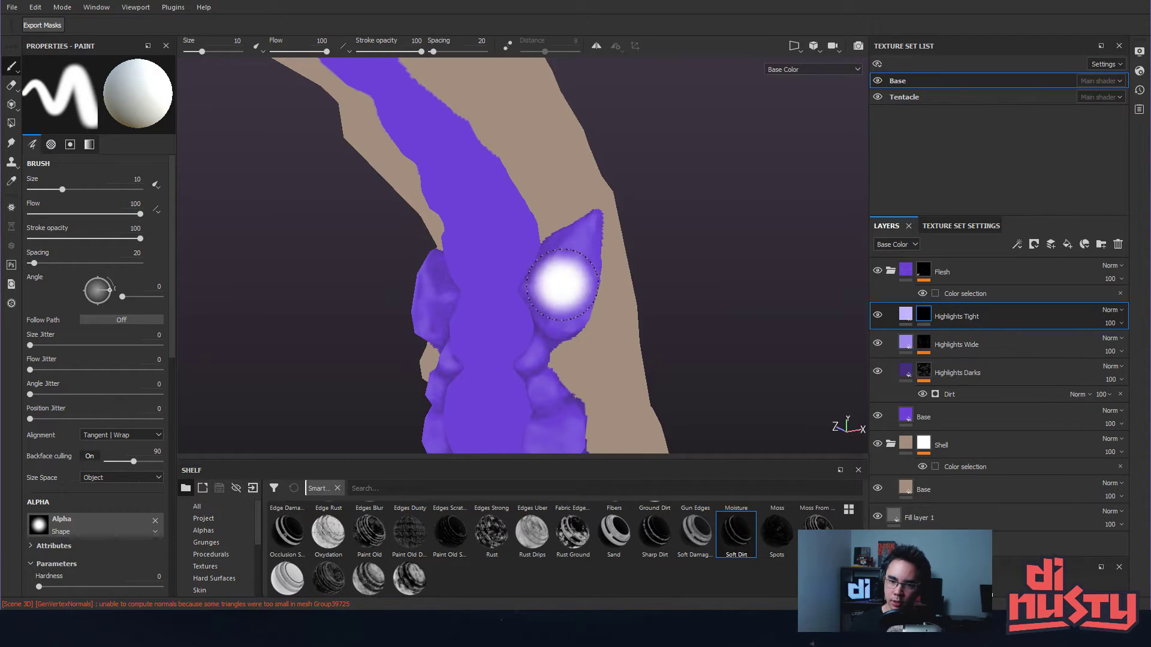
pyautogui.scroll(2, 567, 273)
pyautogui.moveTo(608, 265)
pyautogui.mouseDown()
pyautogui.moveTo(574, 281)
pyautogui.moveTo(635, 278)
pyautogui.mouseUp()
pyautogui.hotkey('ctrl', 'z')
pyautogui.keyDown('ctrl'); pyautogui.moveTo(580, 279); pyautogui.dragTo(591, 270, button='right'); pyautogui.keyUp('ctrl')
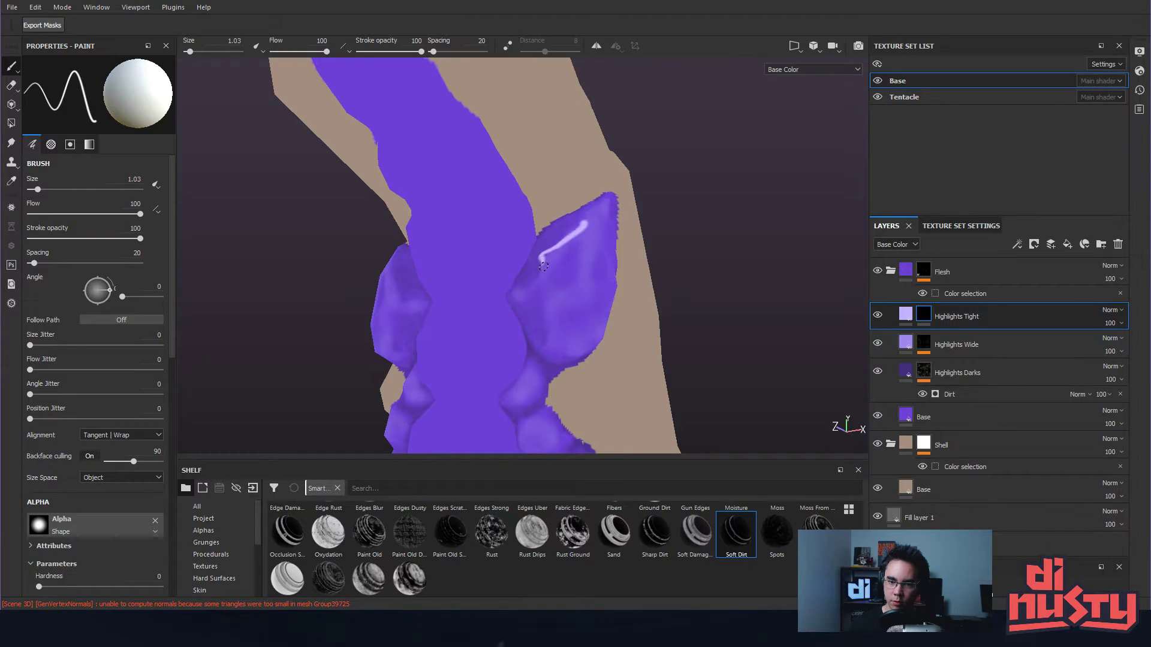
# - Try painting thin highlight strokes on the pointed flesh lobe beside the tentacle's base, and undo them
pyautogui.moveTo(588, 309)
pyautogui.keyDown('alt'); pyautogui.mouseDown()
pyautogui.moveTo(616, 305)
pyautogui.moveTo(588, 293)
pyautogui.mouseUp(); pyautogui.keyUp('alt')
pyautogui.hotkey('ctrl', 'z')
pyautogui.moveTo(594, 229); pyautogui.dragTo(583, 309)
pyautogui.hotkey('ctrl', 'z')
pyautogui.keyDown('alt'); pyautogui.moveTo(583, 309); pyautogui.dragTo(599, 239, button='middle'); pyautogui.keyUp('alt')
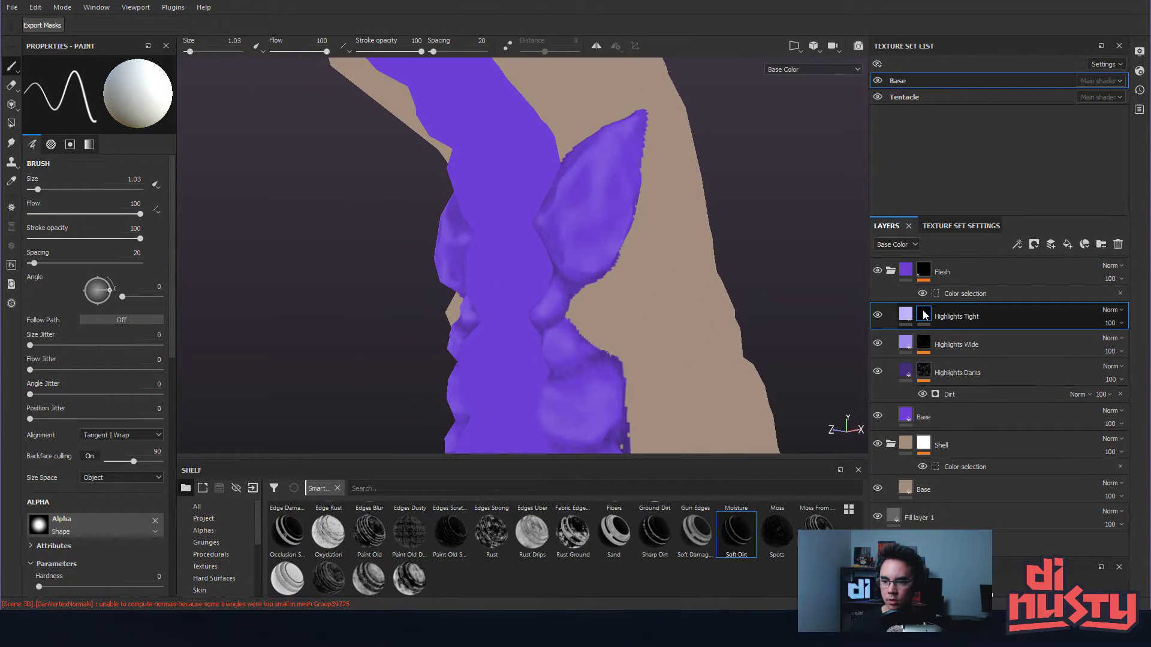
pyautogui.moveTo(719, 252)
pyautogui.keyDown('alt'); pyautogui.mouseDown()
pyautogui.moveTo(676, 239)
pyautogui.moveTo(758, 236)
pyautogui.moveTo(600, 202)
pyautogui.moveTo(601, 160)
pyautogui.moveTo(581, 210)
pyautogui.moveTo(683, 244)
pyautogui.moveTo(552, 219)
pyautogui.mouseUp(); pyautogui.keyUp('alt')
pyautogui.keyDown('alt'); pyautogui.moveTo(552, 219); pyautogui.dragTo(599, 278, button='middle'); pyautogui.keyUp('alt')
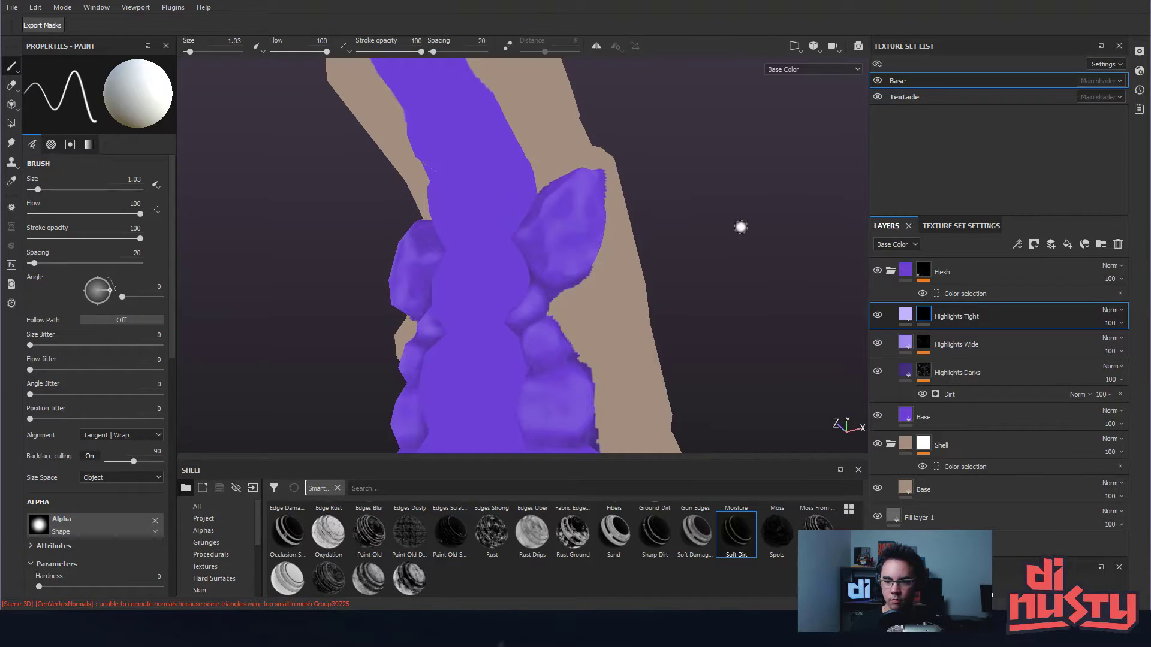
pyautogui.keyDown('alt'); pyautogui.moveTo(749, 236); pyautogui.dragTo(717, 274, button='middle'); pyautogui.keyUp('alt')
pyautogui.keyDown('alt'); pyautogui.moveTo(717, 274); pyautogui.dragTo(761, 281); pyautogui.keyUp('alt')
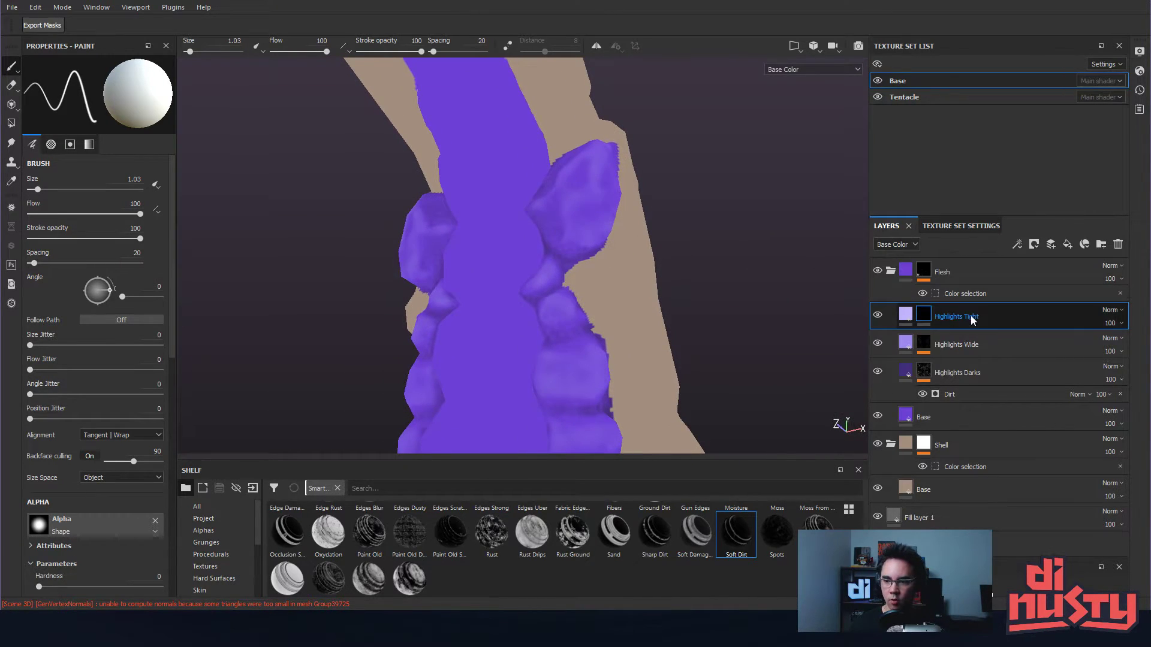
# - Copy the Flesh folder of the Base texture set and delete the existing Flesh folder from the Tentacle texture set
pyautogui.click(892, 270)
pyautogui.click(930, 275)
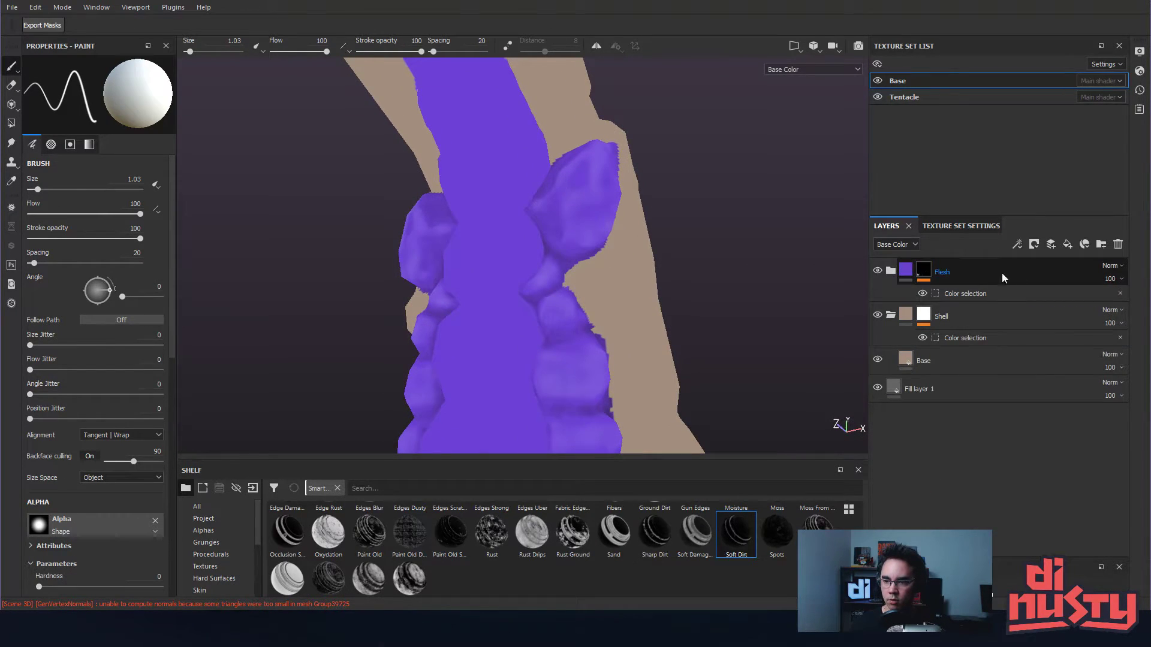
pyautogui.click(939, 97)
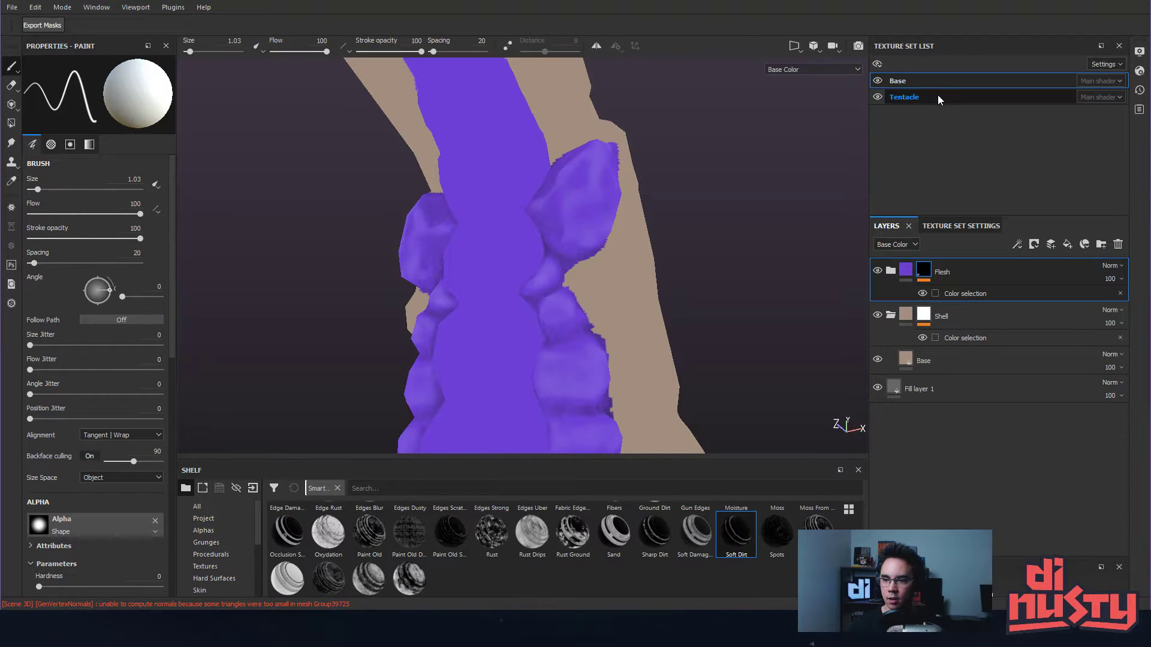
pyautogui.click(998, 277)
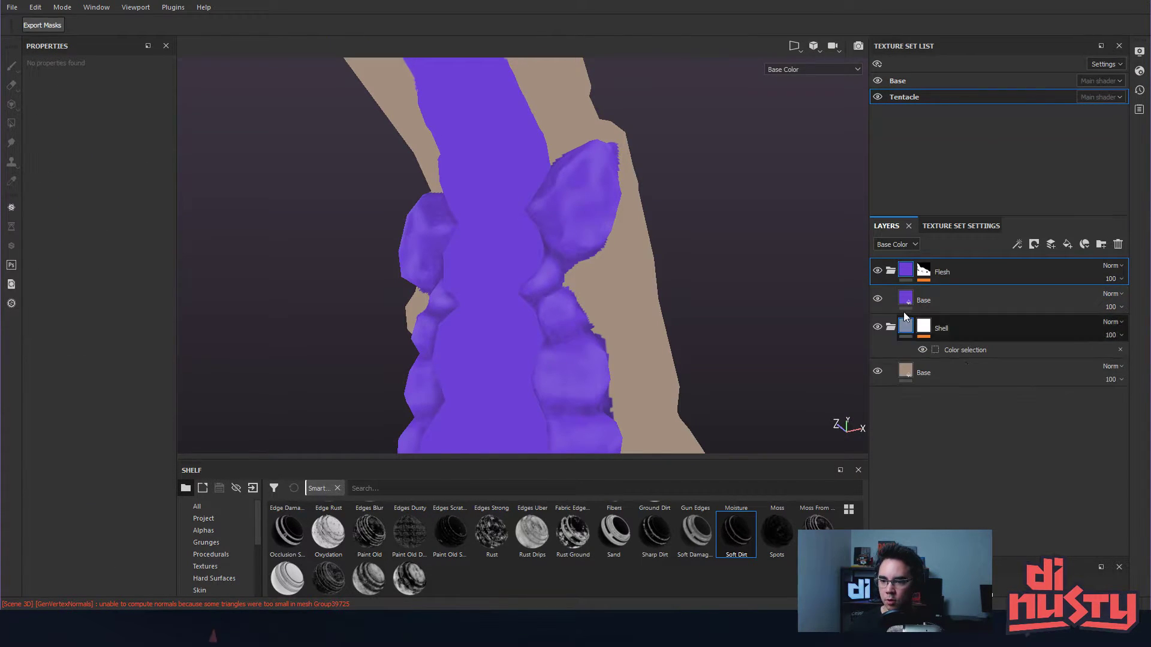
pyautogui.press('Delete')
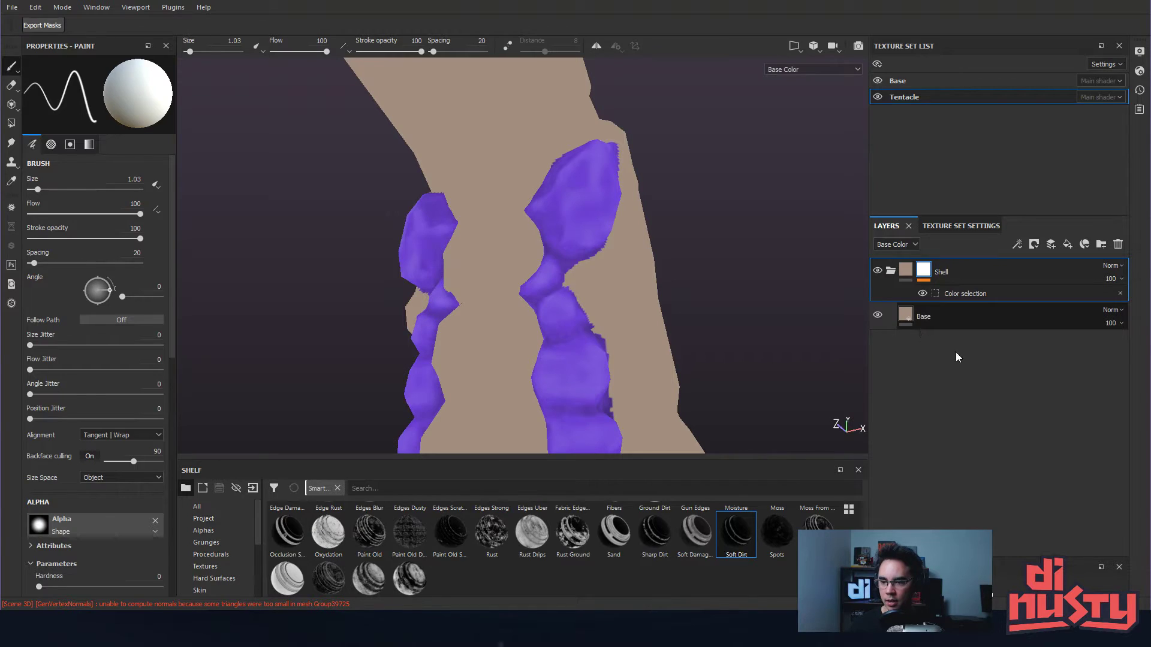
# - Try pasting the copied content above the Shell folder in the Tentacle texture set, and delete the pasted layer
pyautogui.hotkey('ctrl', 'v')
pyautogui.moveTo(907, 320); pyautogui.dragTo(909, 255)
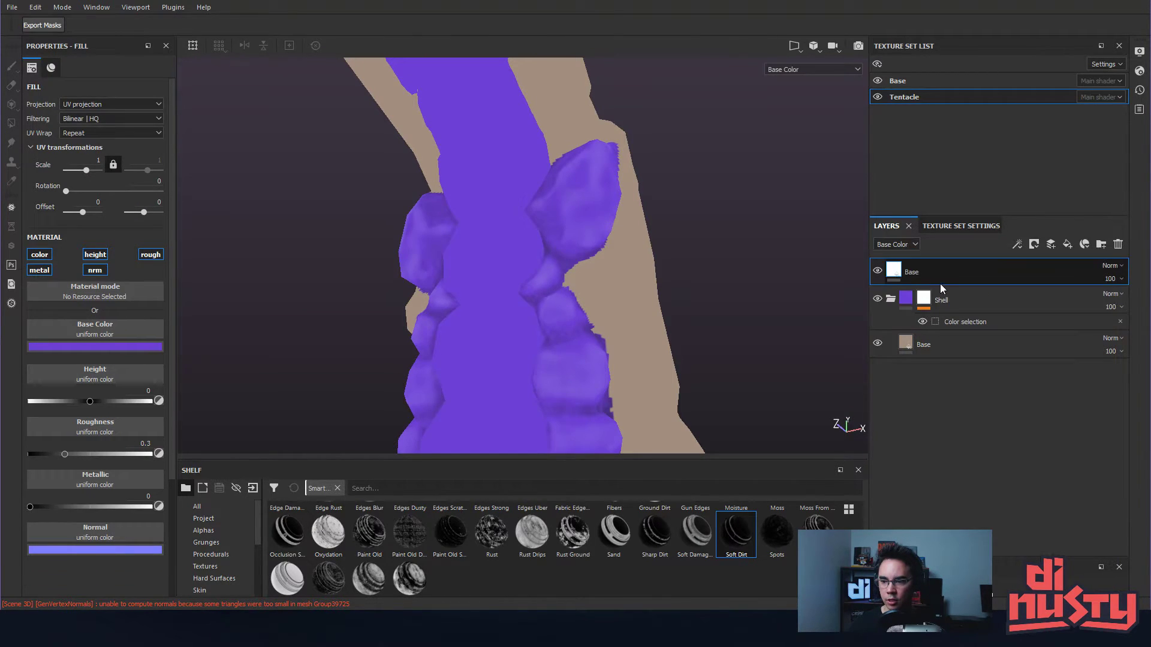
pyautogui.press('Delete')
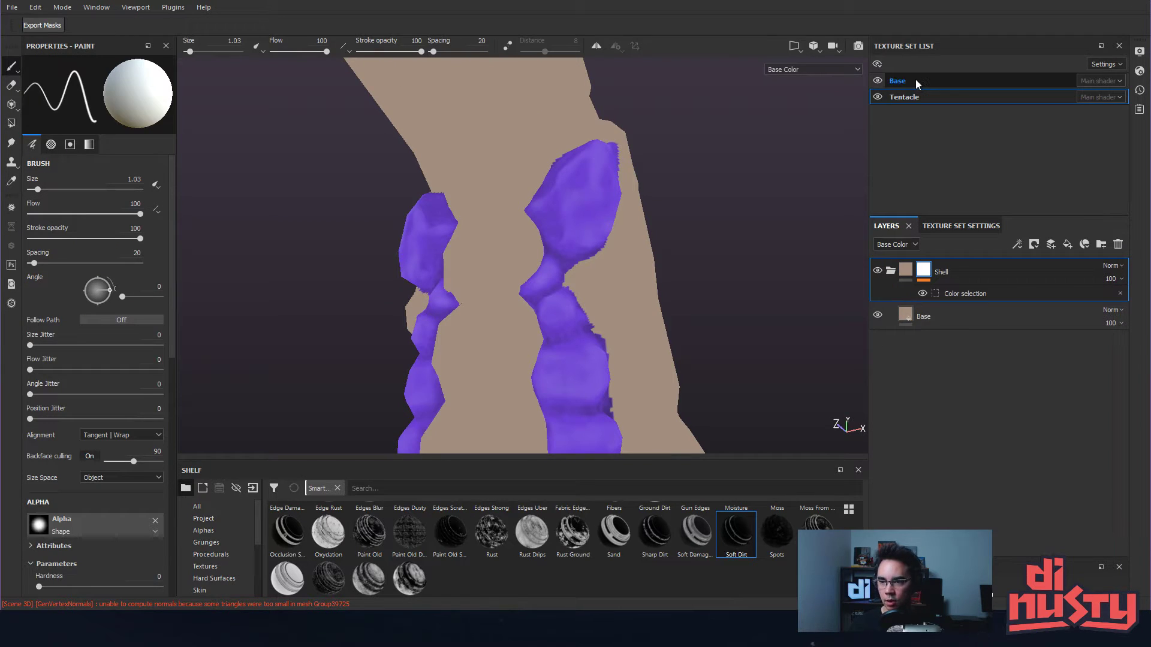
# - Copy the complete Flesh folder from the Base texture set and paste it into the Tentacle texture set's layers
pyautogui.click(915, 80)
pyautogui.click(891, 271)
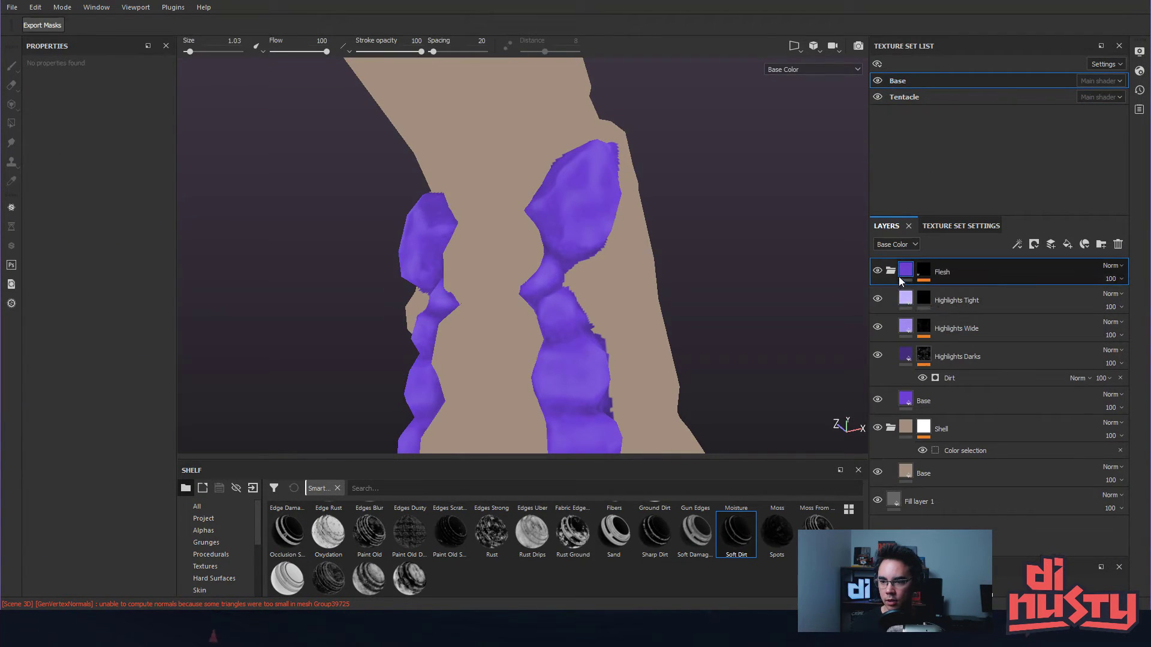
pyautogui.click(927, 98)
pyautogui.hotkey('ctrl', 'v')
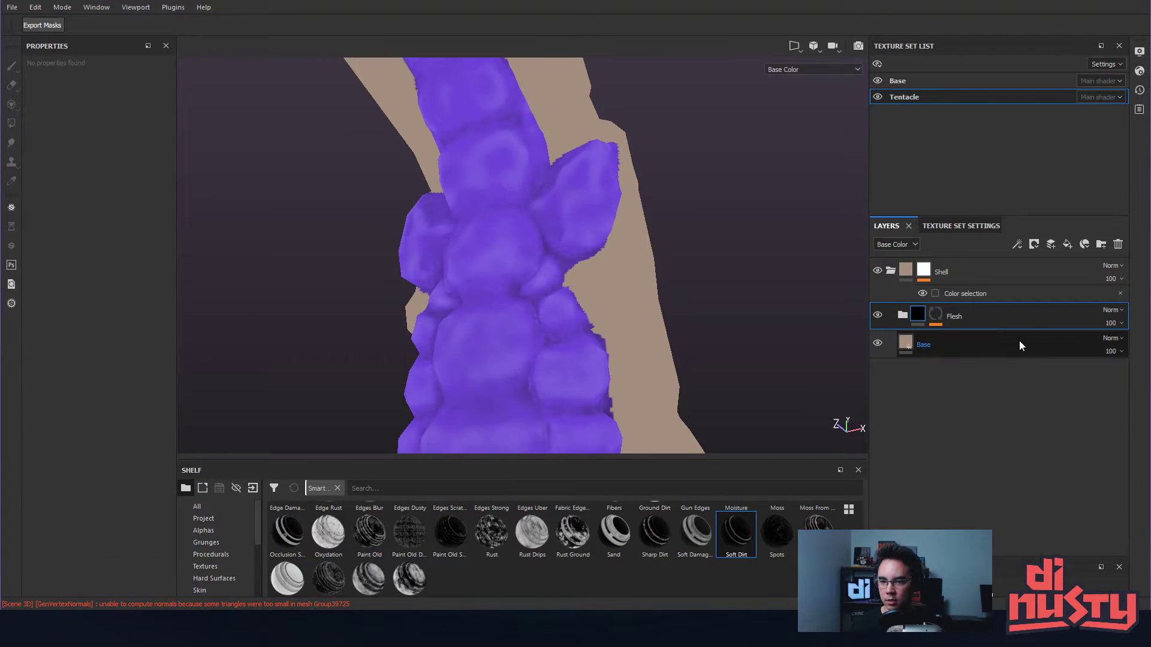
# - Display the full material and examine the tentacle's flesh and shell from several angles
pyautogui.keyDown('alt'); pyautogui.moveTo(693, 249); pyautogui.dragTo(574, 275); pyautogui.keyUp('alt')
pyautogui.press('m')
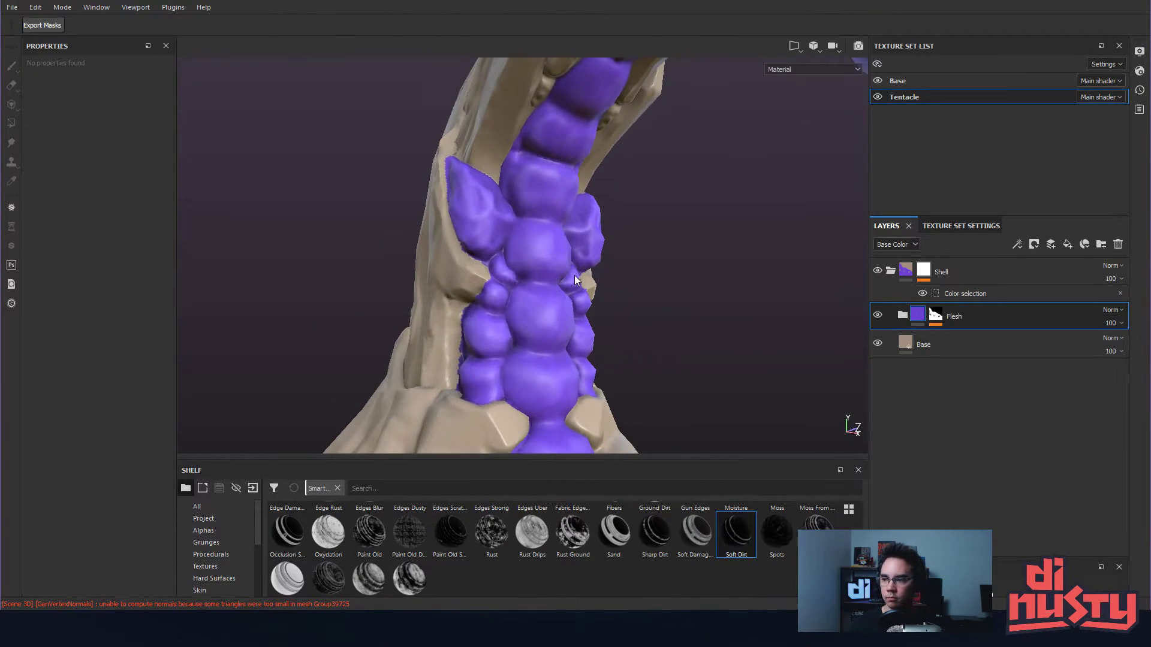
pyautogui.keyDown('alt'); pyautogui.moveTo(628, 244); pyautogui.dragTo(526, 218); pyautogui.keyUp('alt')
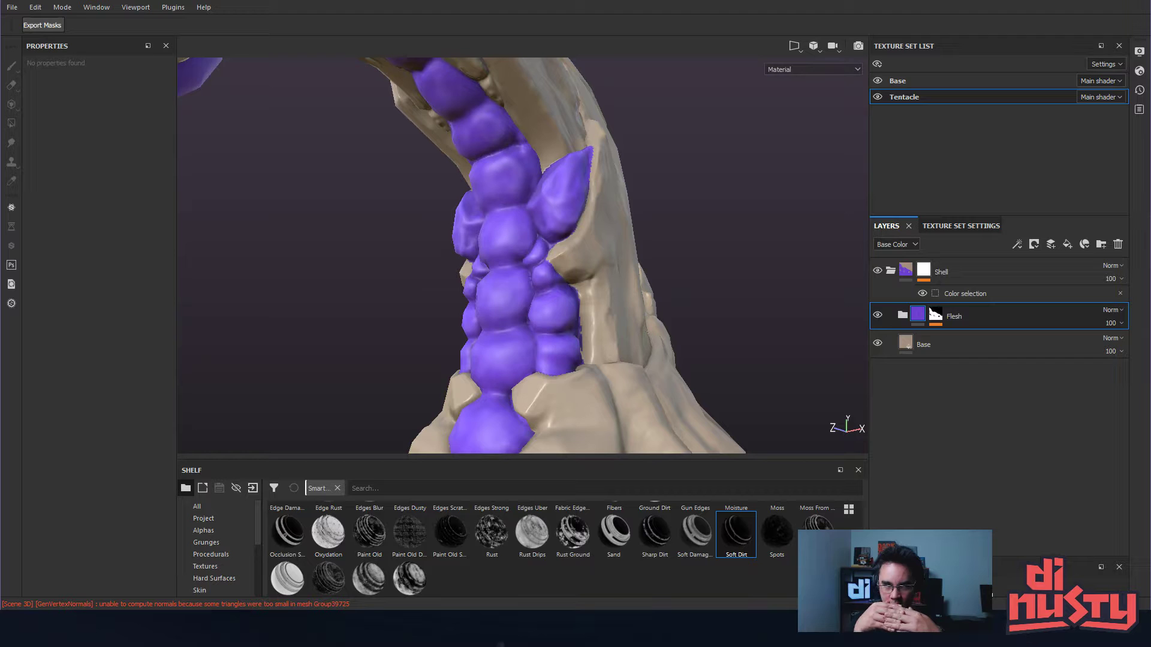
pyautogui.keyDown('alt'); pyautogui.moveTo(749, 300); pyautogui.dragTo(689, 262); pyautogui.keyUp('alt')
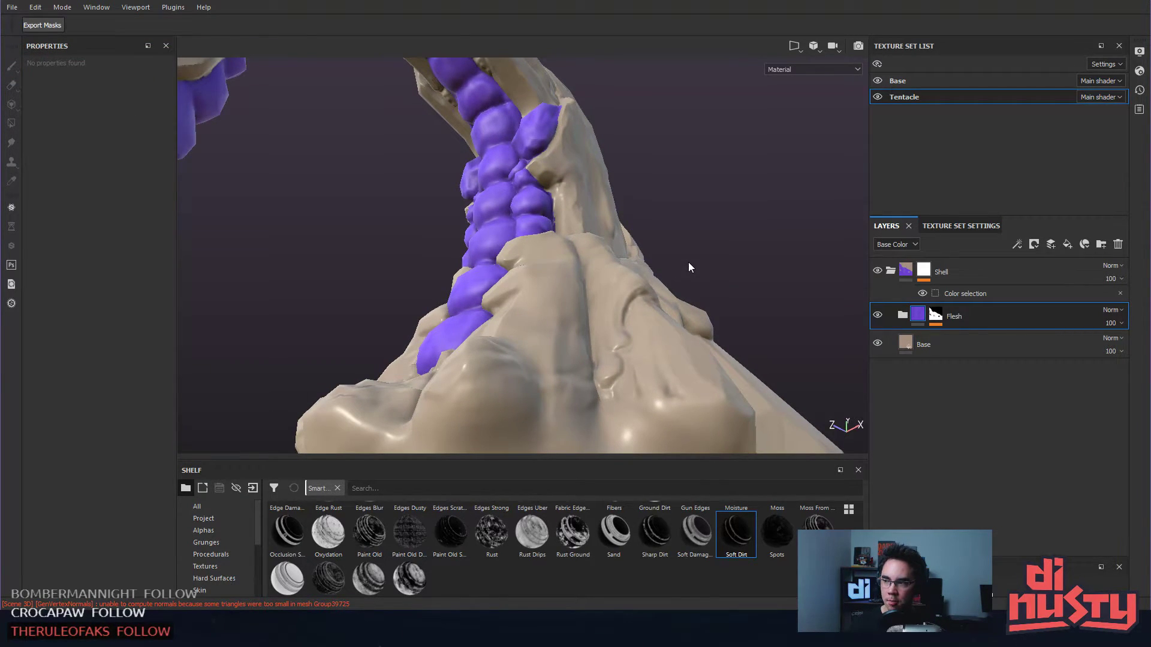
pyautogui.keyDown('alt'); pyautogui.moveTo(688, 261); pyautogui.dragTo(771, 301); pyautogui.keyUp('alt')
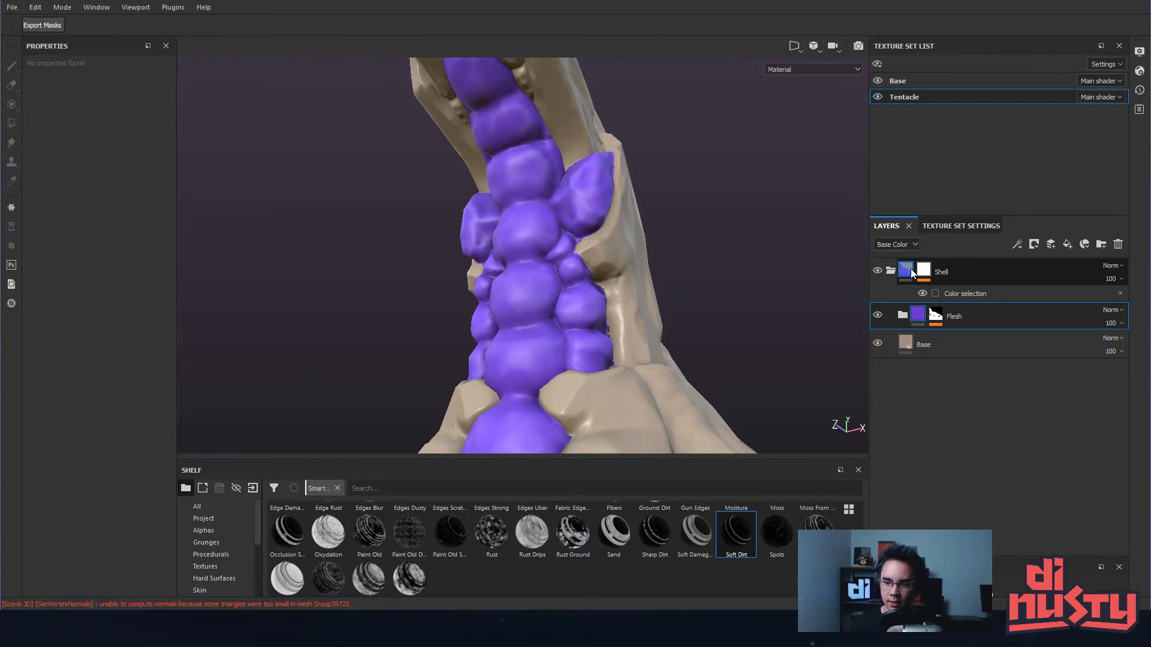
# - Return to the Base texture set and compare the flesh with the Highlights Wide layer hidden and shown
pyautogui.click(936, 85)
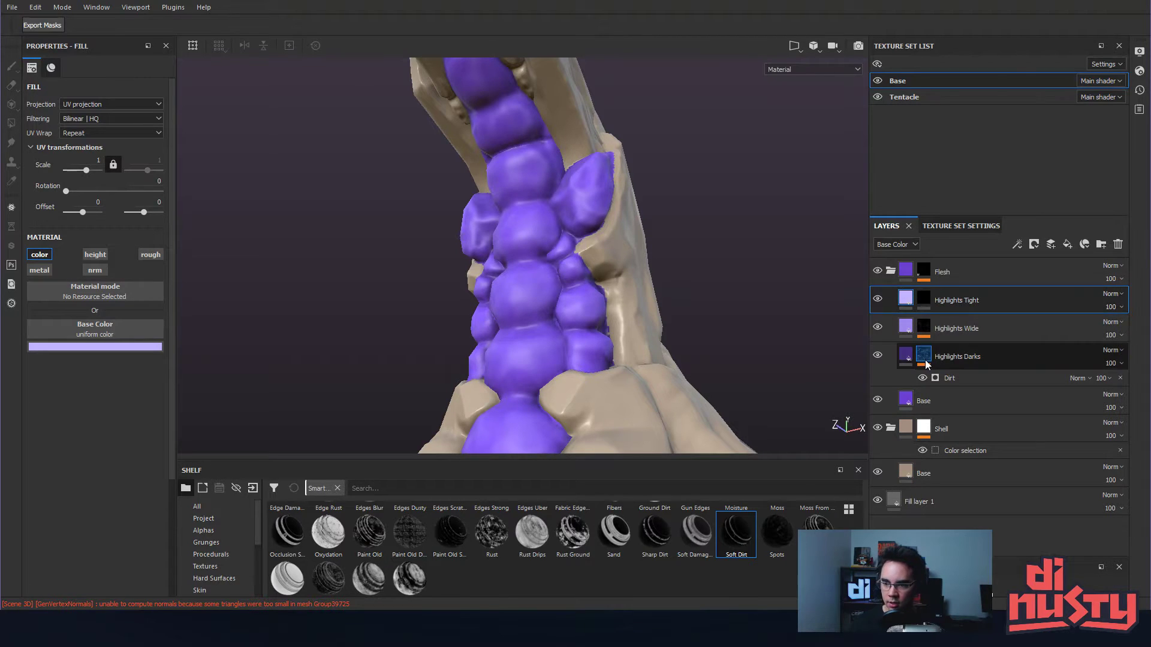
pyautogui.click(983, 353)
pyautogui.click(1002, 329)
pyautogui.click(998, 348)
pyautogui.click(1027, 333)
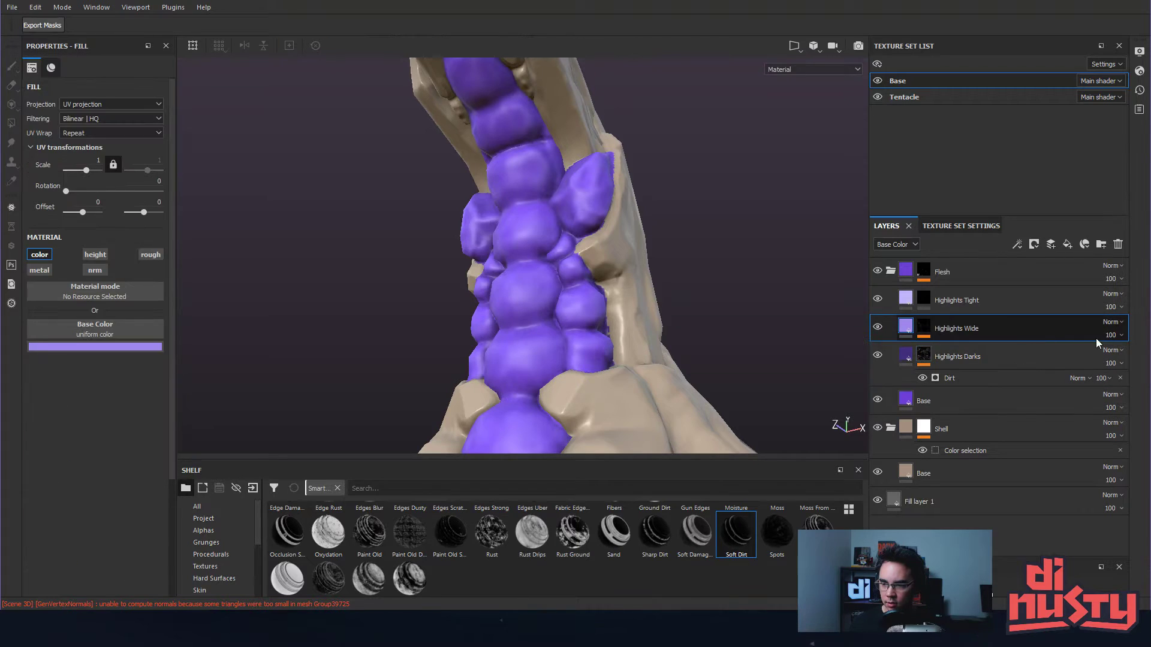
pyautogui.click(1013, 378)
pyautogui.click(947, 329)
pyautogui.click(877, 328)
pyautogui.click(877, 329)
pyautogui.click(877, 329)
pyautogui.click(877, 329)
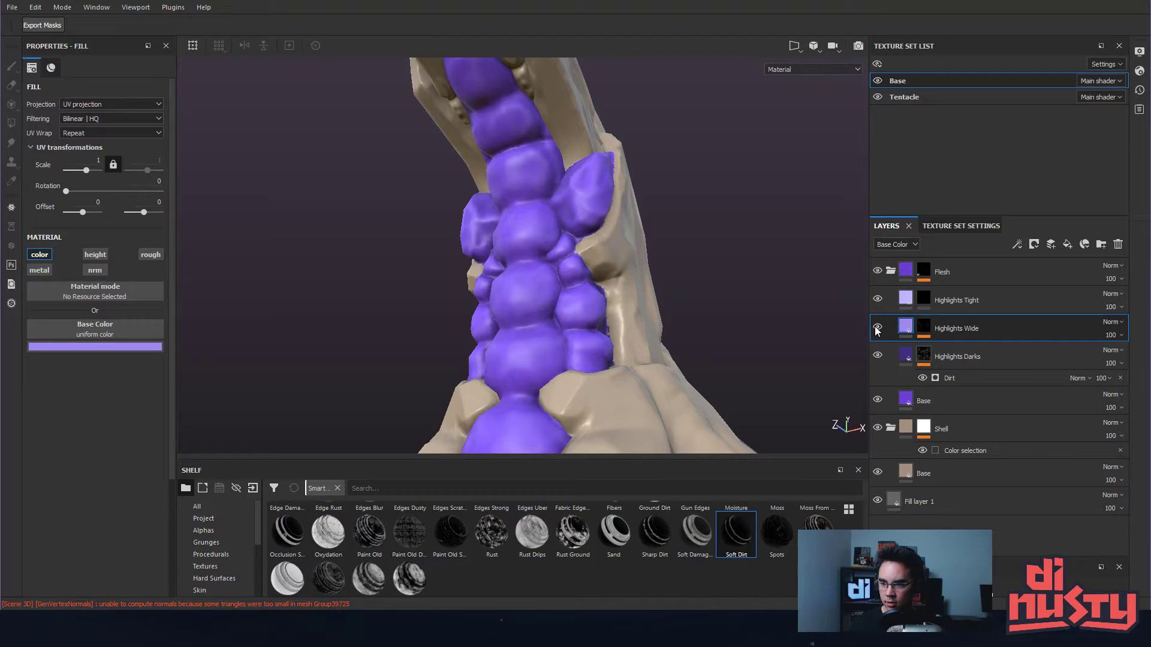
pyautogui.click(930, 332)
pyautogui.click(907, 372)
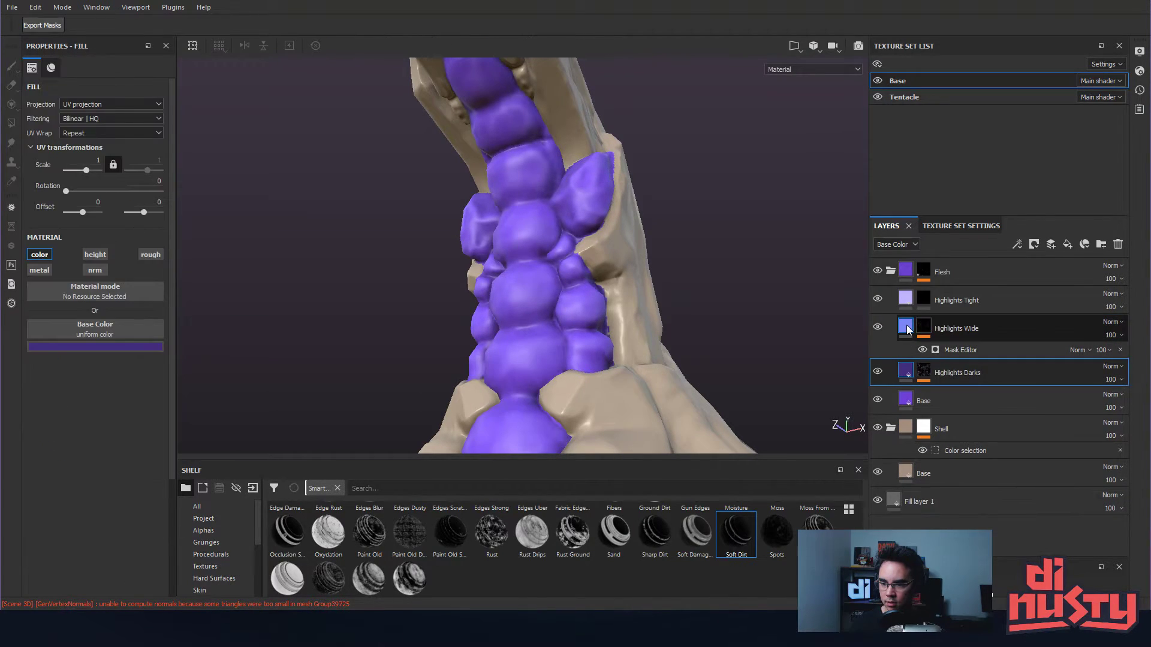
pyautogui.click(905, 327)
# - Rename the Highlights Tight layer as Highlights Painted with its mask selected for painting
pyautogui.moveTo(782, 307)
pyautogui.keyDown('alt'); pyautogui.mouseDown()
pyautogui.moveTo(683, 280)
pyautogui.moveTo(797, 326)
pyautogui.moveTo(749, 305)
pyautogui.mouseUp(); pyautogui.keyUp('alt')
pyautogui.click(925, 299)
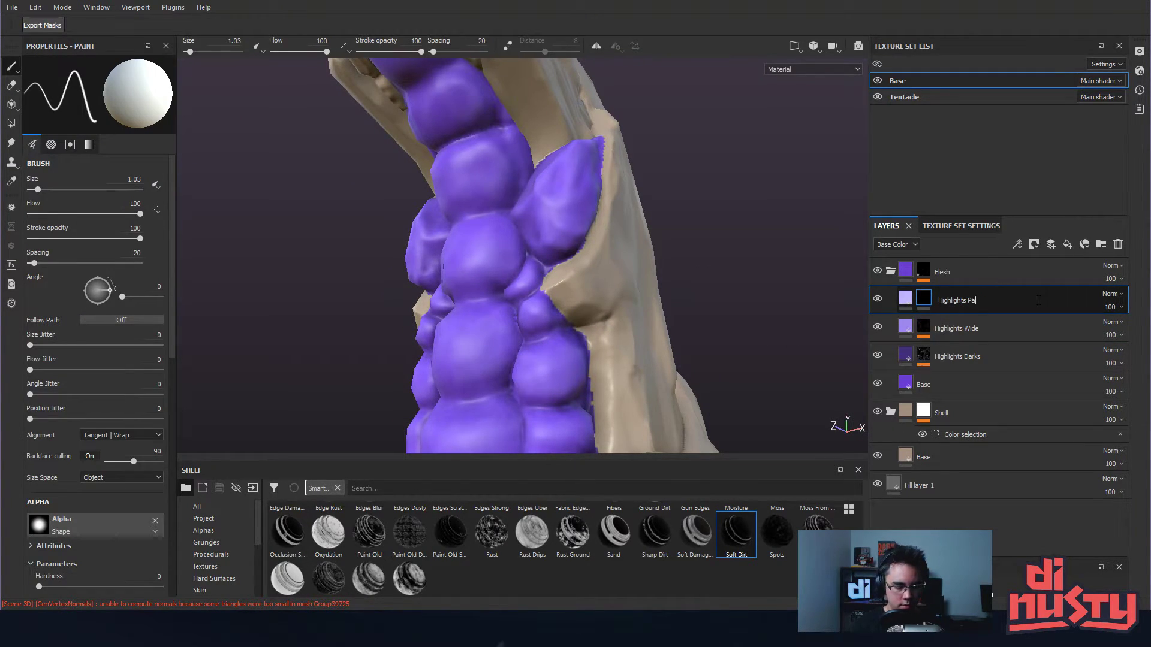
pyautogui.press('Return')
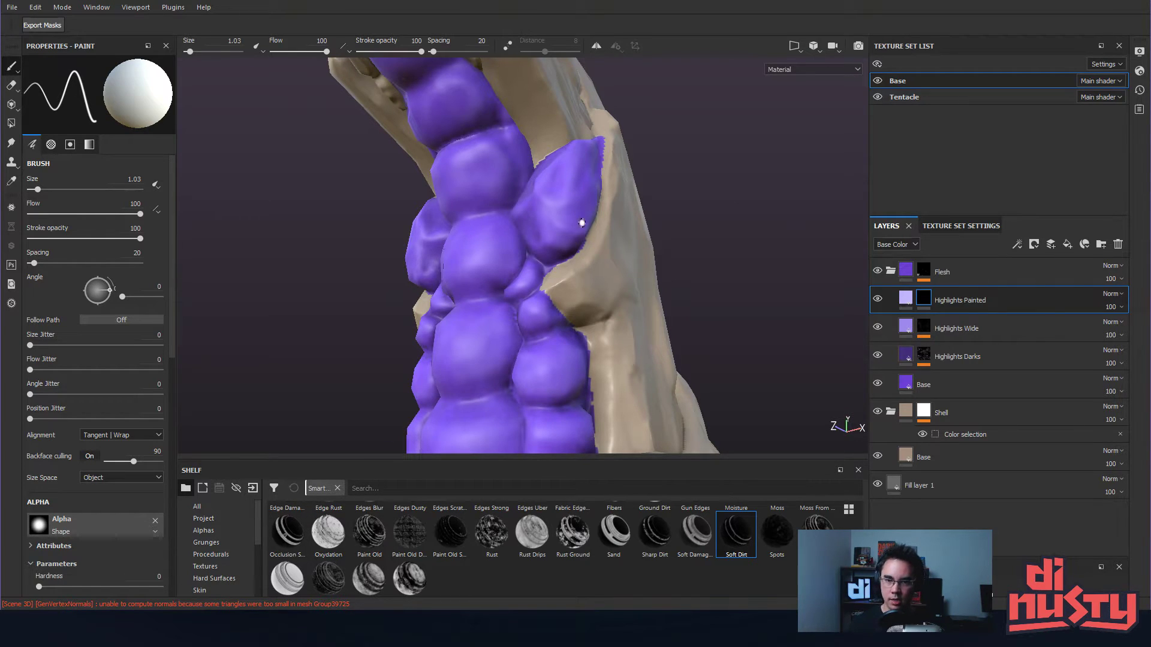
# - Try a zigzag highlight stroke across the pointed flesh lobe on the Highlights Painted mask, and undo it
pyautogui.moveTo(544, 206); pyautogui.dragTo(525, 270)
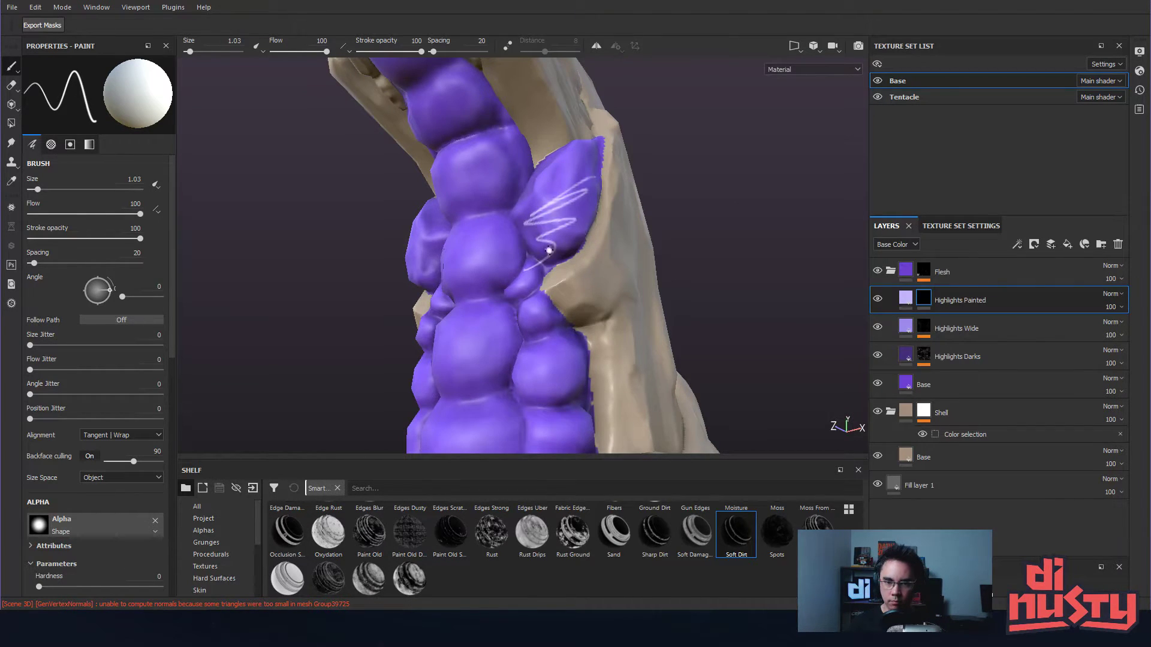
pyautogui.keyDown('alt'); pyautogui.moveTo(579, 209); pyautogui.dragTo(543, 249); pyautogui.keyUp('alt')
pyautogui.keyDown('alt'); pyautogui.moveTo(544, 249); pyautogui.dragTo(560, 336, button='right'); pyautogui.keyUp('alt')
pyautogui.moveTo(560, 336)
pyautogui.keyDown('alt'); pyautogui.mouseDown()
pyautogui.moveTo(558, 250)
pyautogui.moveTo(543, 267)
pyautogui.moveTo(545, 286)
pyautogui.moveTo(605, 282)
pyautogui.moveTo(555, 280)
pyautogui.mouseUp(); pyautogui.keyUp('alt')
pyautogui.keyDown('alt'); pyautogui.moveTo(555, 281); pyautogui.dragTo(550, 262, button='right'); pyautogui.keyUp('alt')
pyautogui.moveTo(551, 262)
pyautogui.keyDown('alt'); pyautogui.mouseDown()
pyautogui.moveTo(575, 261)
pyautogui.moveTo(542, 277)
pyautogui.moveTo(648, 211)
pyautogui.moveTo(559, 308)
pyautogui.moveTo(600, 260)
pyautogui.moveTo(675, 306)
pyautogui.moveTo(531, 311)
pyautogui.moveTo(557, 205)
pyautogui.moveTo(493, 249)
pyautogui.mouseUp(); pyautogui.keyUp('alt')
pyautogui.hotkey('ctrl', 'z')
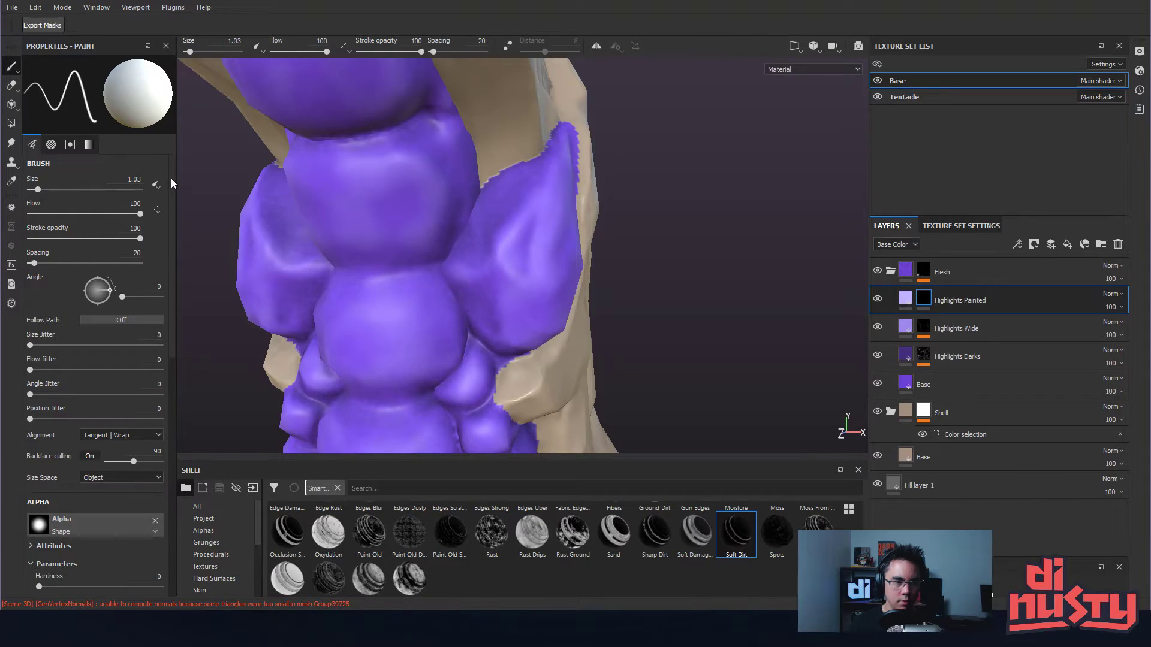
# - Set the brush size to ignore pen pressure and make the brush flow respond to pen pressure
pyautogui.click(155, 185)
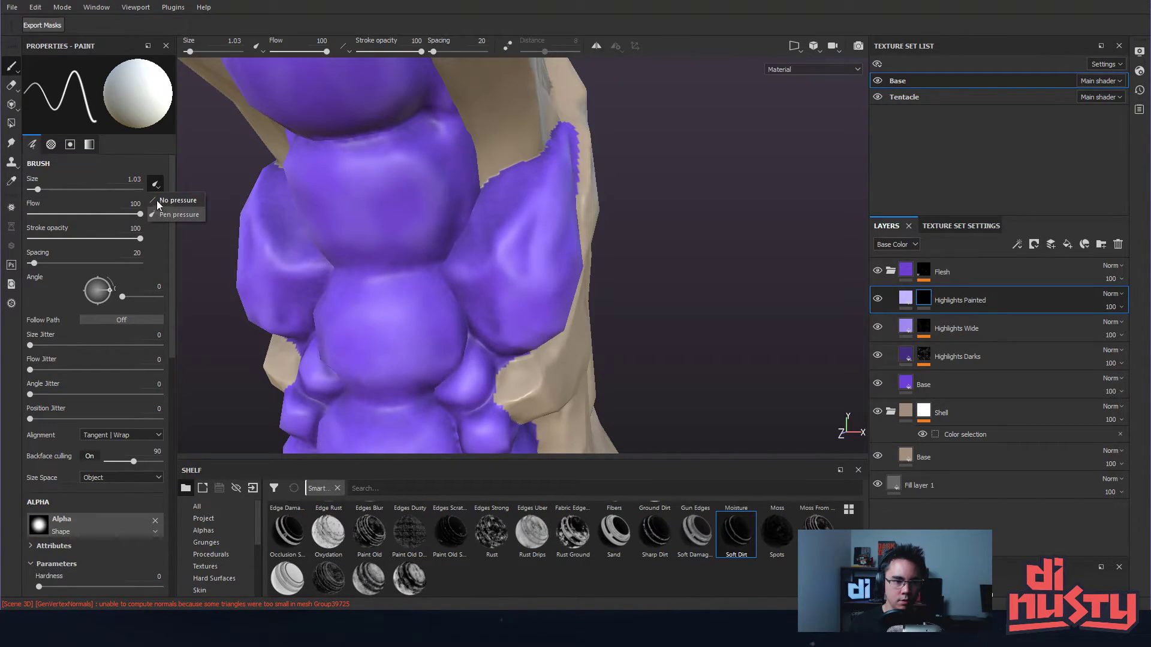
pyautogui.click(159, 201)
pyautogui.click(158, 188)
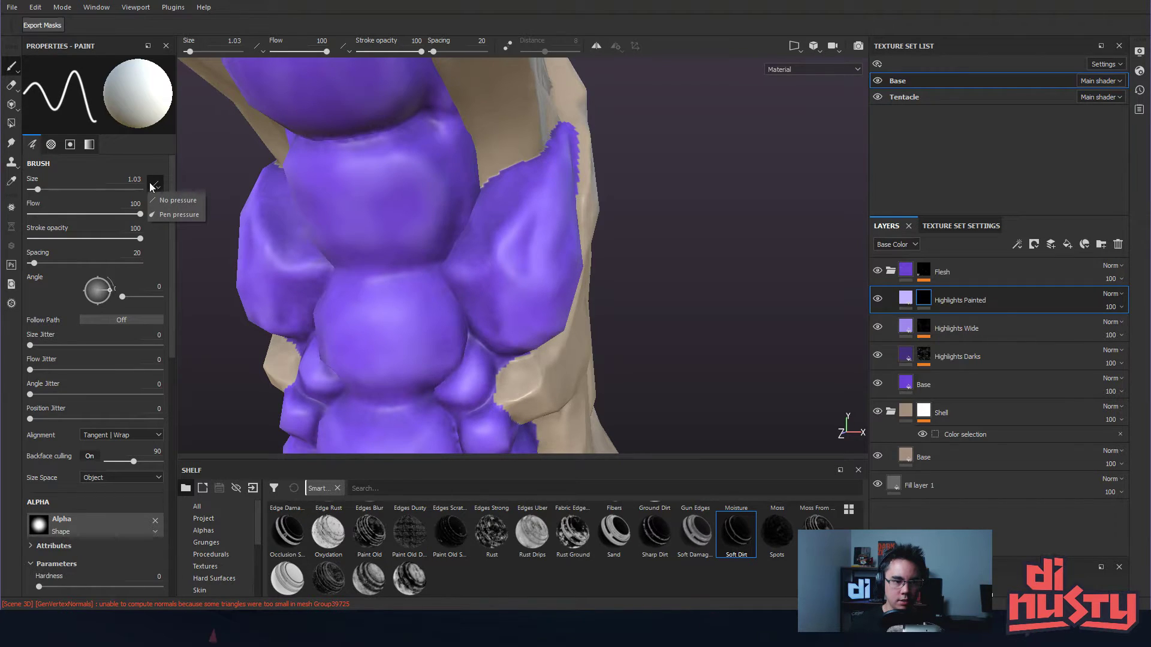
pyautogui.click(160, 214)
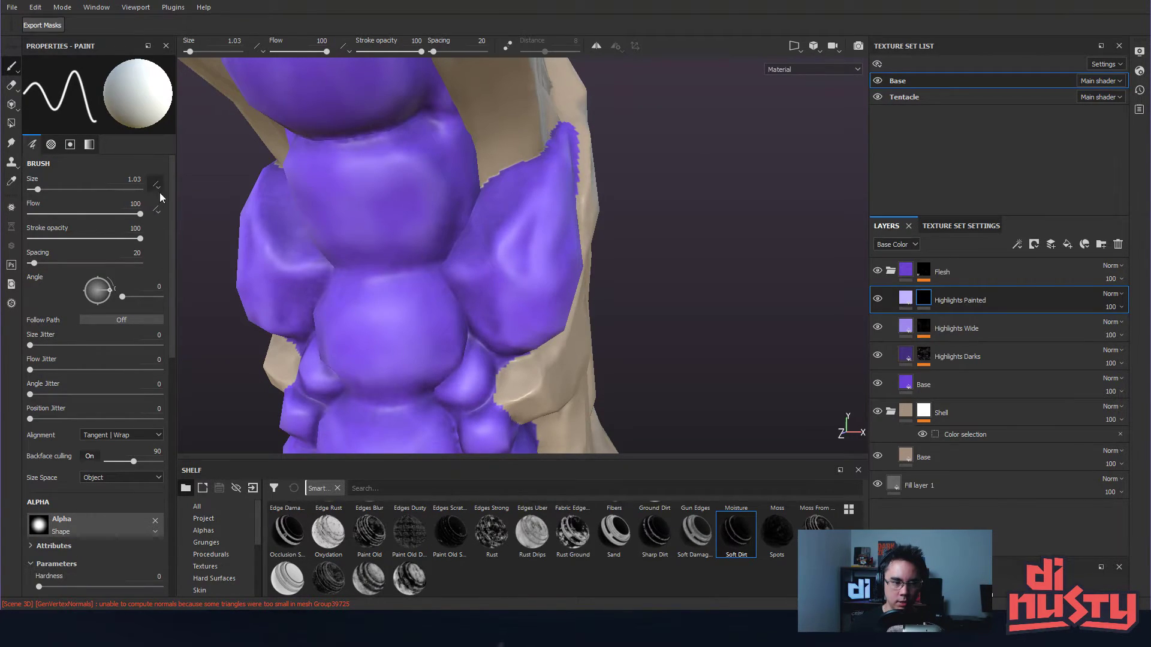
pyautogui.click(160, 211)
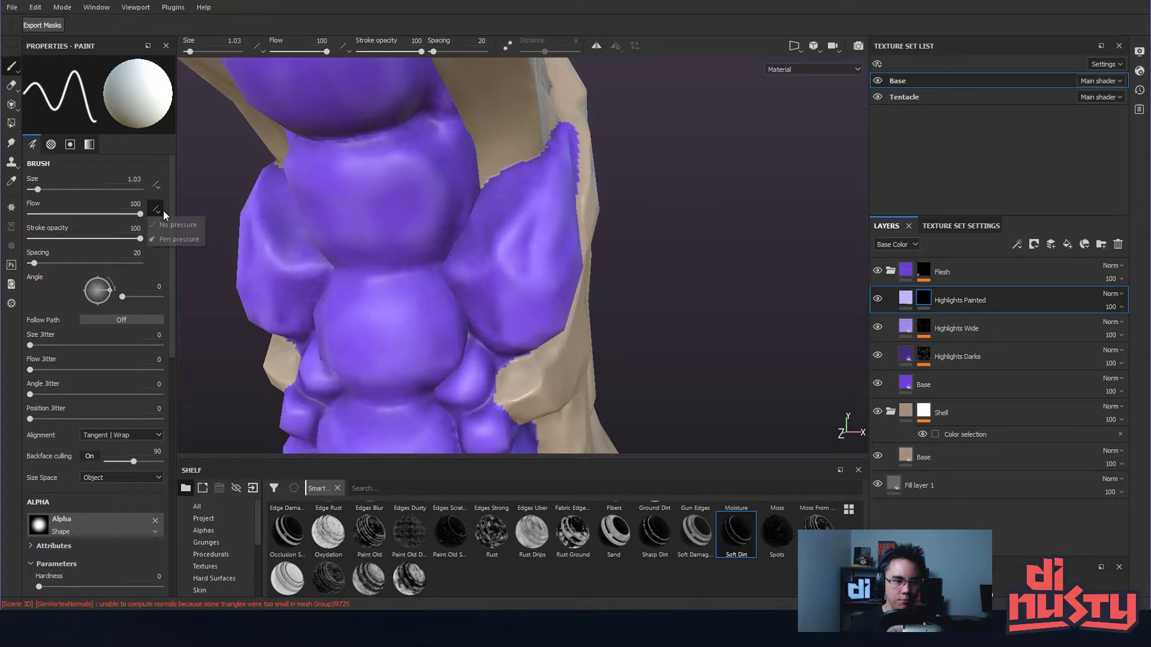
pyautogui.click(167, 238)
# - Try several highlight strokes down the pointed flesh lobe on the Highlights Painted mask, undoing each attempt
pyautogui.moveTo(506, 206)
pyautogui.mouseDown()
pyautogui.moveTo(483, 242)
pyautogui.moveTo(543, 296)
pyautogui.mouseUp()
pyautogui.hotkey('ctrl', 'z')
pyautogui.moveTo(544, 200); pyautogui.dragTo(521, 304)
pyautogui.hotkey('ctrl', 'z')
pyautogui.hotkey('ctrl', 'z')
pyautogui.moveTo(538, 177)
pyautogui.mouseDown()
pyautogui.moveTo(499, 251)
pyautogui.moveTo(505, 276)
pyautogui.mouseUp()
pyautogui.keyDown('alt'); pyautogui.moveTo(511, 255); pyautogui.dragTo(531, 259); pyautogui.keyUp('alt')
pyautogui.hotkey('ctrl', 'z')
# - Paint highlight lines along the pointed flesh lobe's ridges, reducing the brush size to 0.38, and compare with the Highlights Painted layer hidden and shown
pyautogui.moveTo(545, 194)
pyautogui.mouseDown()
pyautogui.moveTo(513, 222)
pyautogui.moveTo(514, 273)
pyautogui.moveTo(550, 249)
pyautogui.moveTo(504, 254)
pyautogui.moveTo(518, 224)
pyautogui.moveTo(496, 280)
pyautogui.moveTo(498, 325)
pyautogui.mouseUp()
pyautogui.moveTo(499, 325)
pyautogui.keyDown('alt'); pyautogui.mouseDown()
pyautogui.moveTo(506, 257)
pyautogui.moveTo(450, 347)
pyautogui.moveTo(552, 326)
pyautogui.moveTo(516, 296)
pyautogui.moveTo(522, 323)
pyautogui.moveTo(513, 306)
pyautogui.mouseUp(); pyautogui.keyUp('alt')
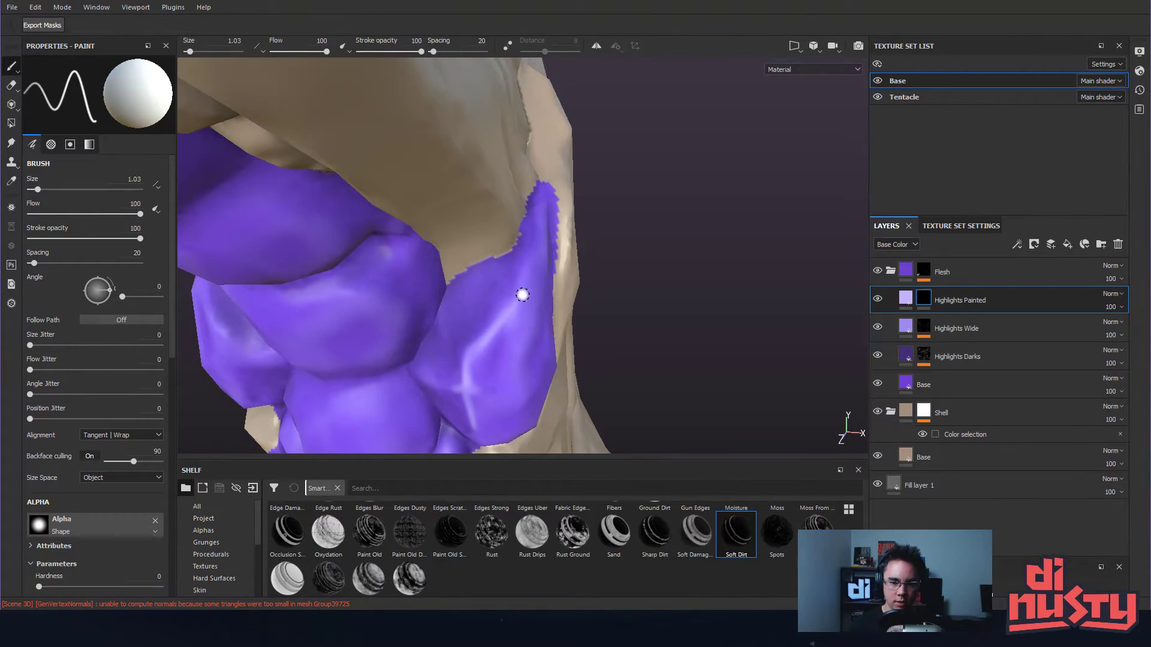
pyautogui.keyDown('ctrl'); pyautogui.moveTo(527, 280); pyautogui.dragTo(521, 283, button='right'); pyautogui.keyUp('ctrl')
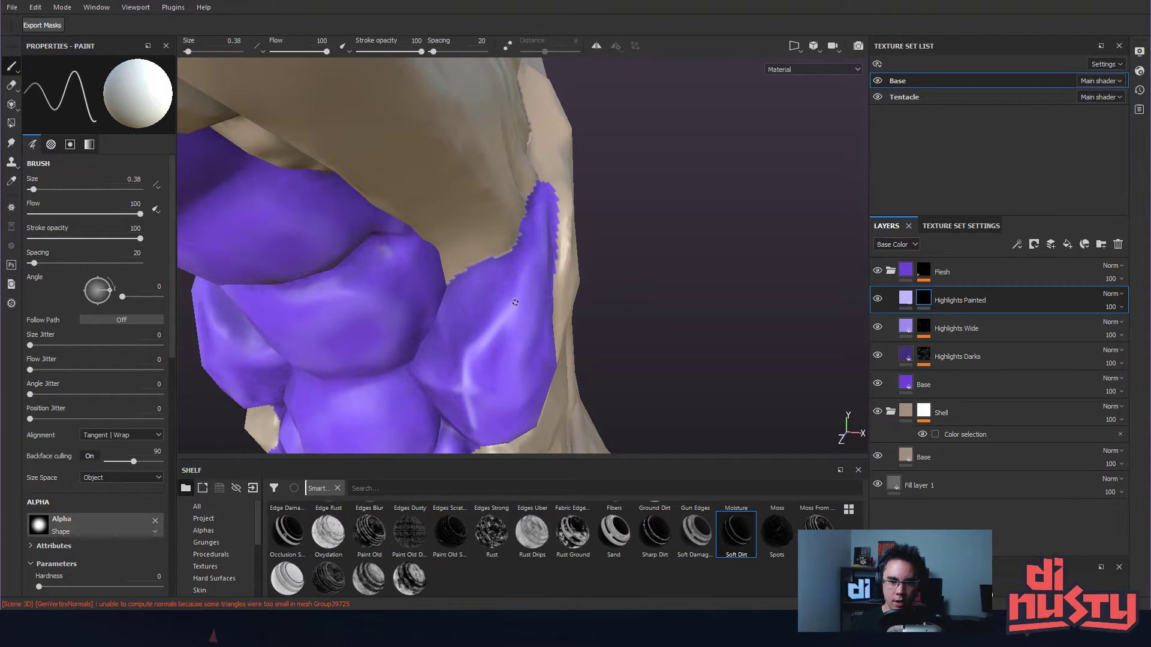
pyautogui.moveTo(529, 296)
pyautogui.keyDown('alt'); pyautogui.mouseDown()
pyautogui.moveTo(519, 300)
pyautogui.moveTo(478, 259)
pyautogui.moveTo(548, 246)
pyautogui.moveTo(513, 309)
pyautogui.mouseUp(); pyautogui.keyUp('alt')
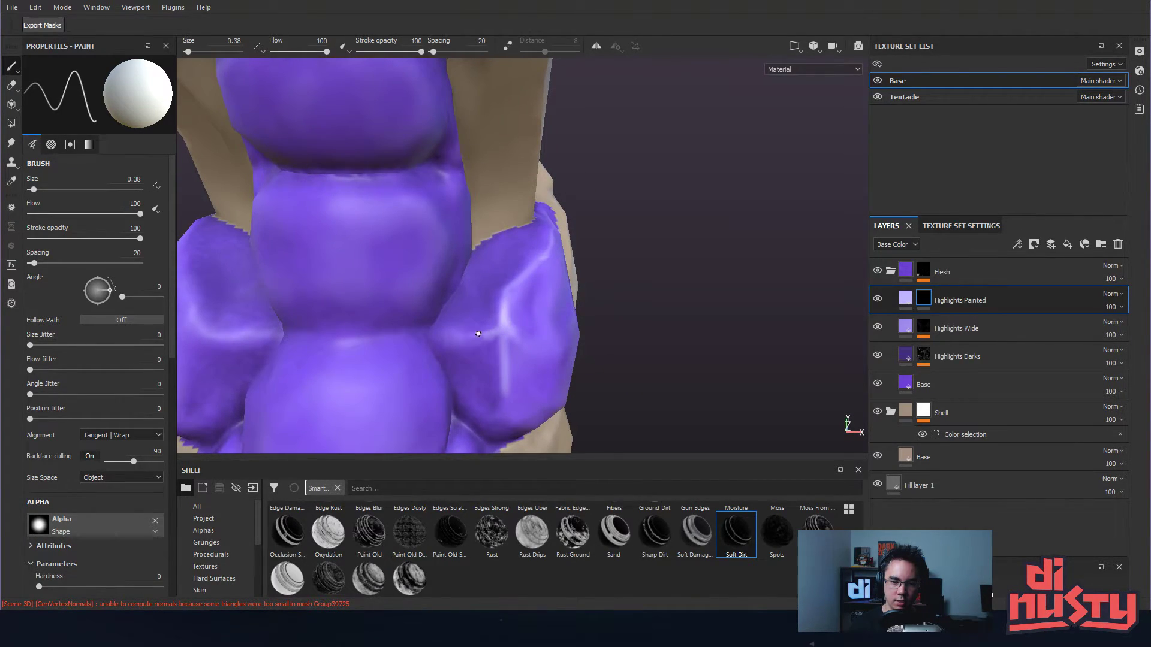
pyautogui.keyDown('alt'); pyautogui.moveTo(458, 340); pyautogui.dragTo(479, 258); pyautogui.keyUp('alt')
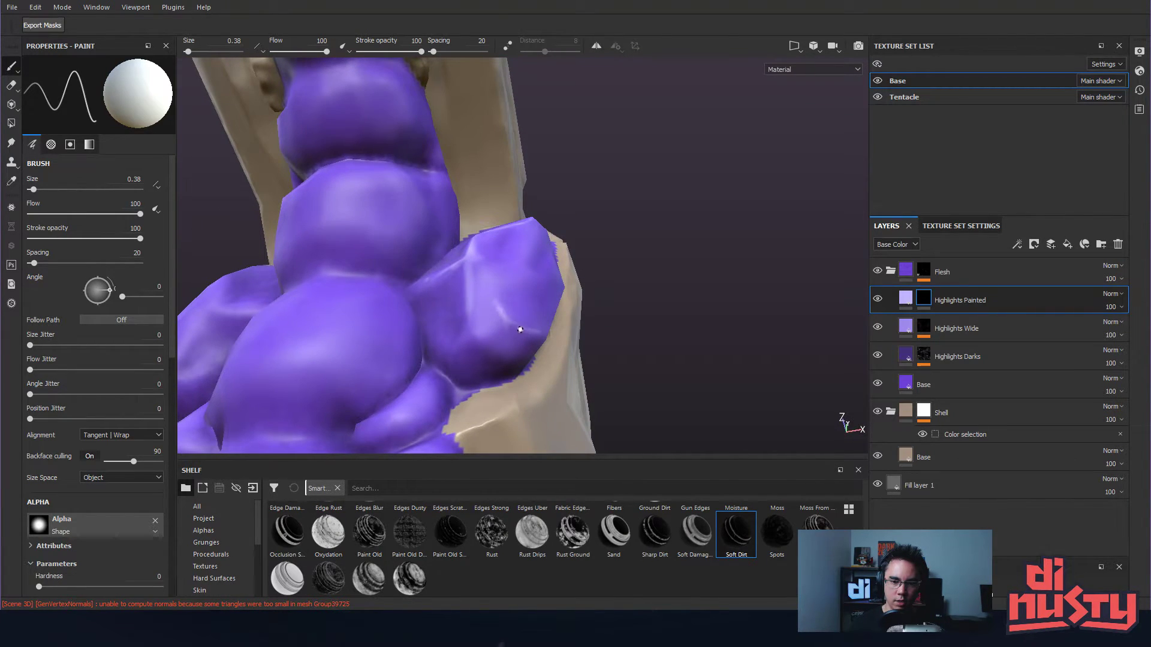
pyautogui.keyDown('alt'); pyautogui.moveTo(500, 317); pyautogui.dragTo(665, 174); pyautogui.keyUp('alt')
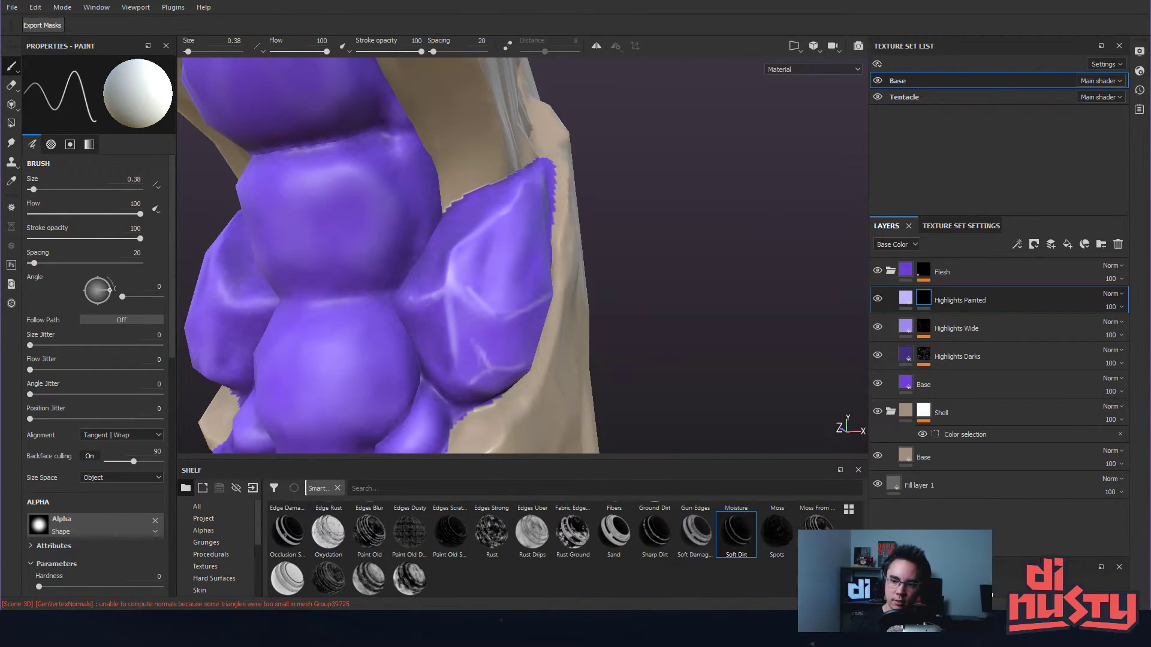
pyautogui.click(880, 299)
pyautogui.click(879, 299)
# - Add a Blur filter to the Highlights Painted mask with a blur intensity of 0.15
pyautogui.rightClick(1041, 296)
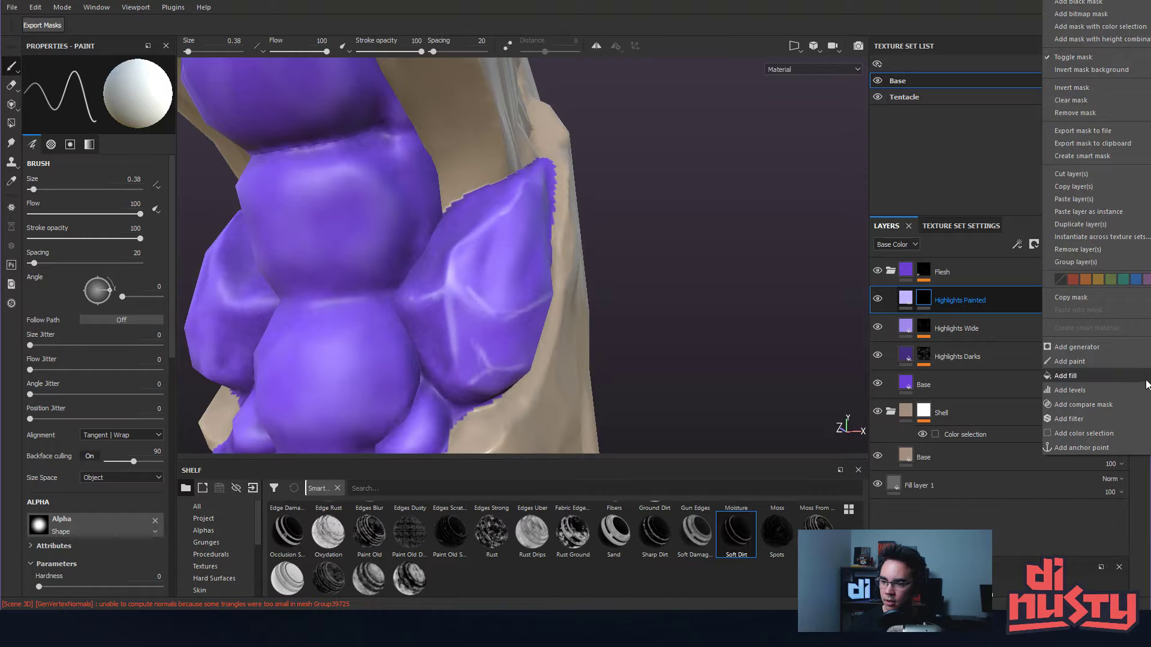
pyautogui.click(1144, 421)
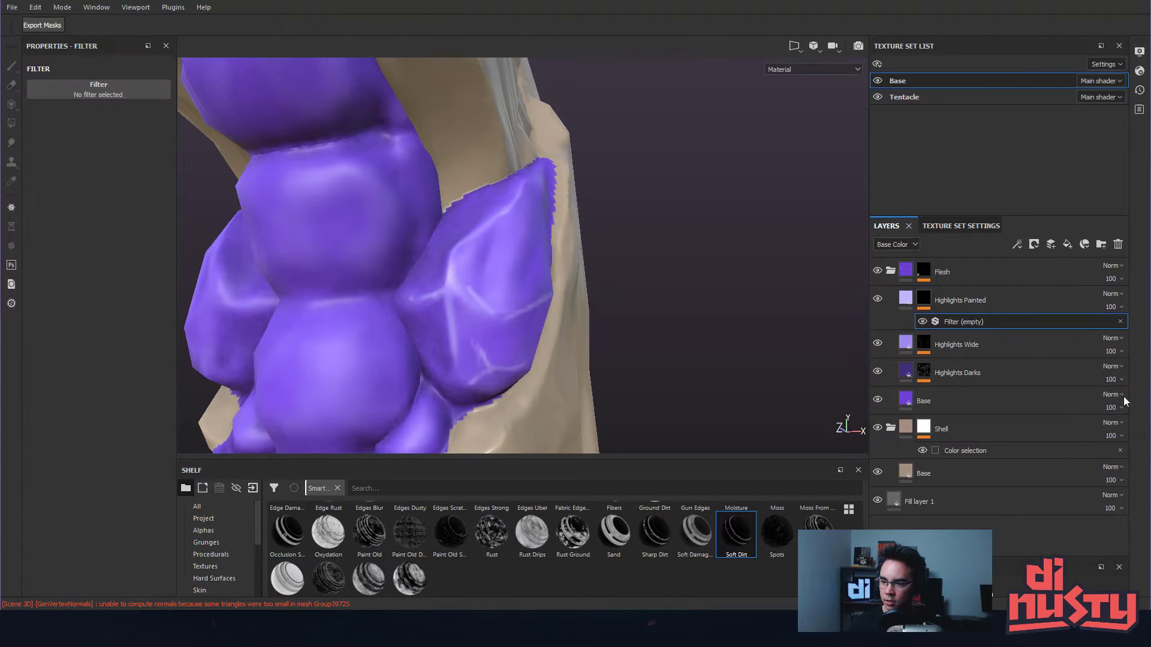
pyautogui.rightClick(975, 323)
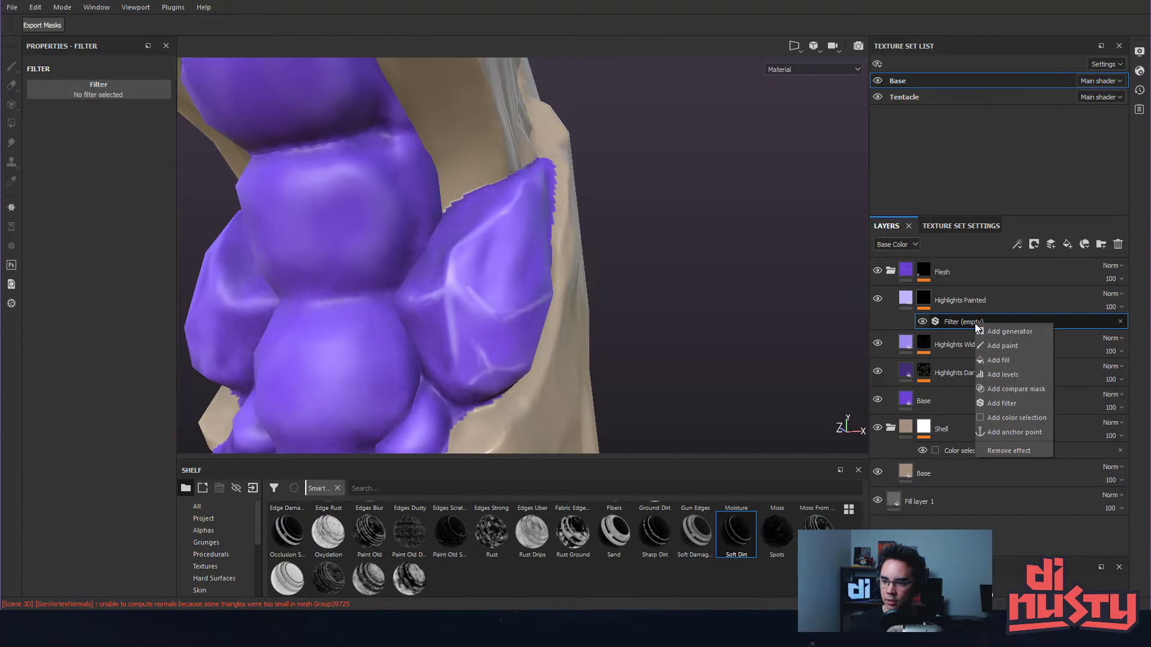
pyautogui.click(960, 322)
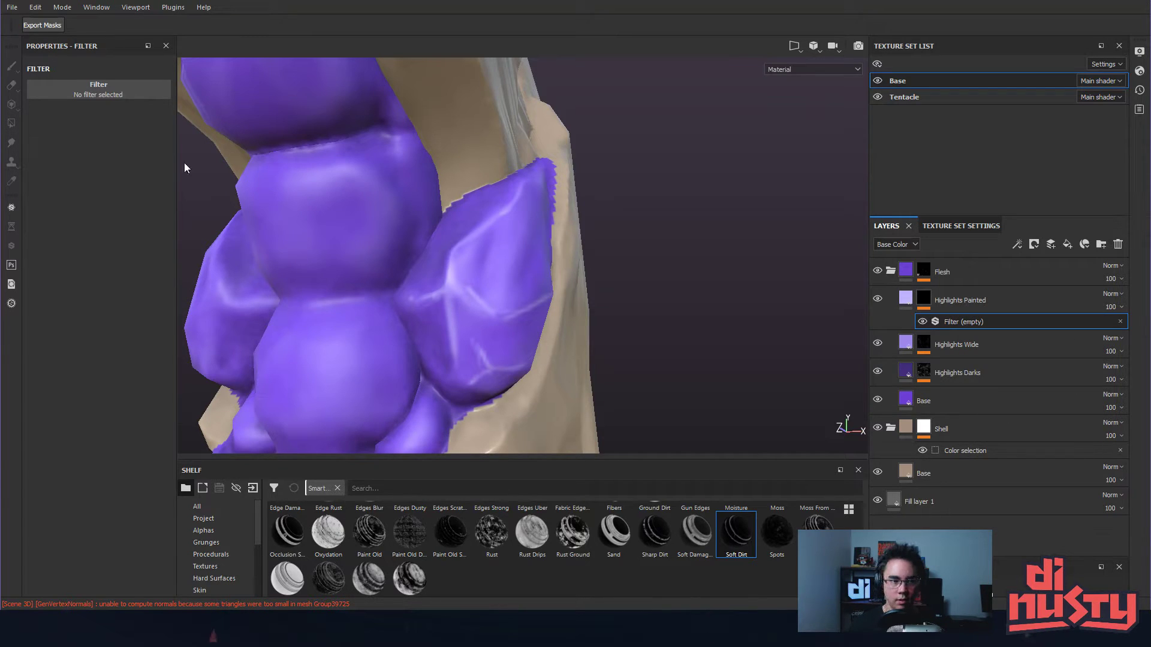
pyautogui.click(123, 95)
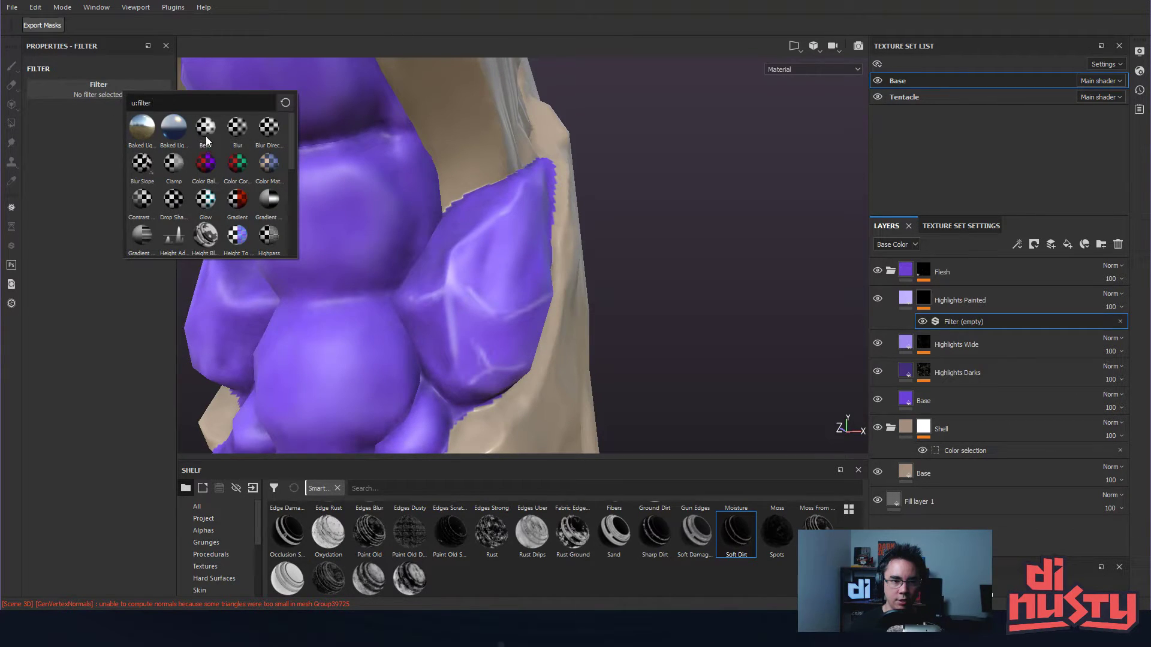
pyautogui.click(238, 129)
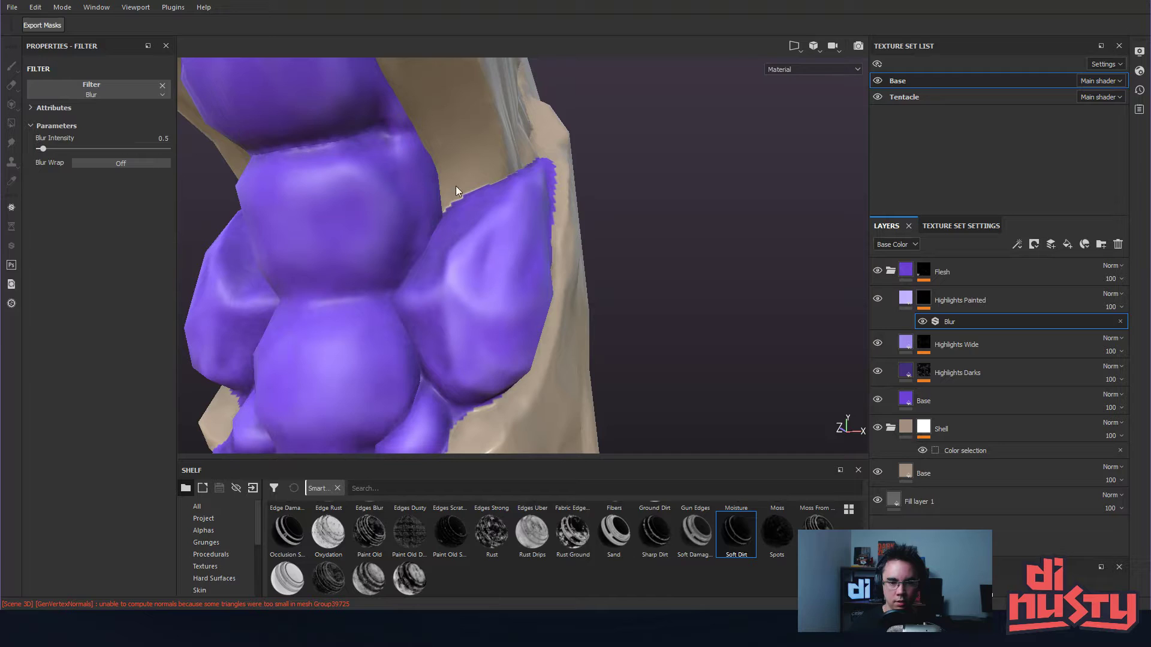
pyautogui.moveTo(43, 153); pyautogui.dragTo(39, 154)
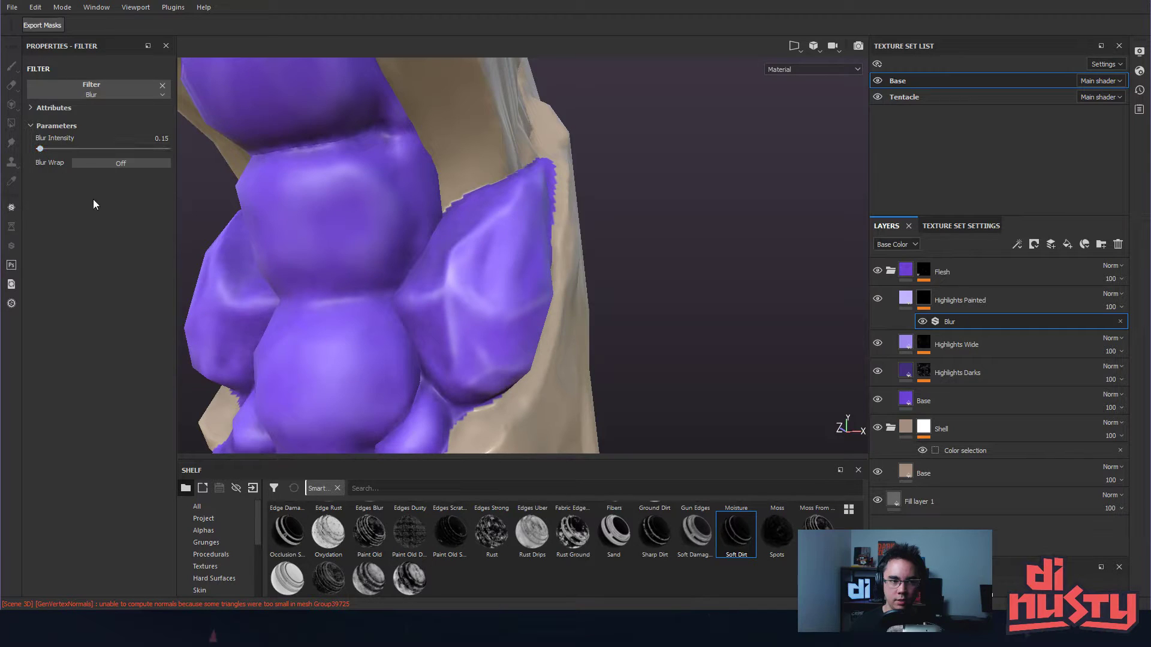
# - Display only the base color and examine the blurred highlights on the flesh lobe up close and from a distance
pyautogui.keyDown('alt'); pyautogui.moveTo(328, 216); pyautogui.dragTo(442, 239); pyautogui.keyUp('alt')
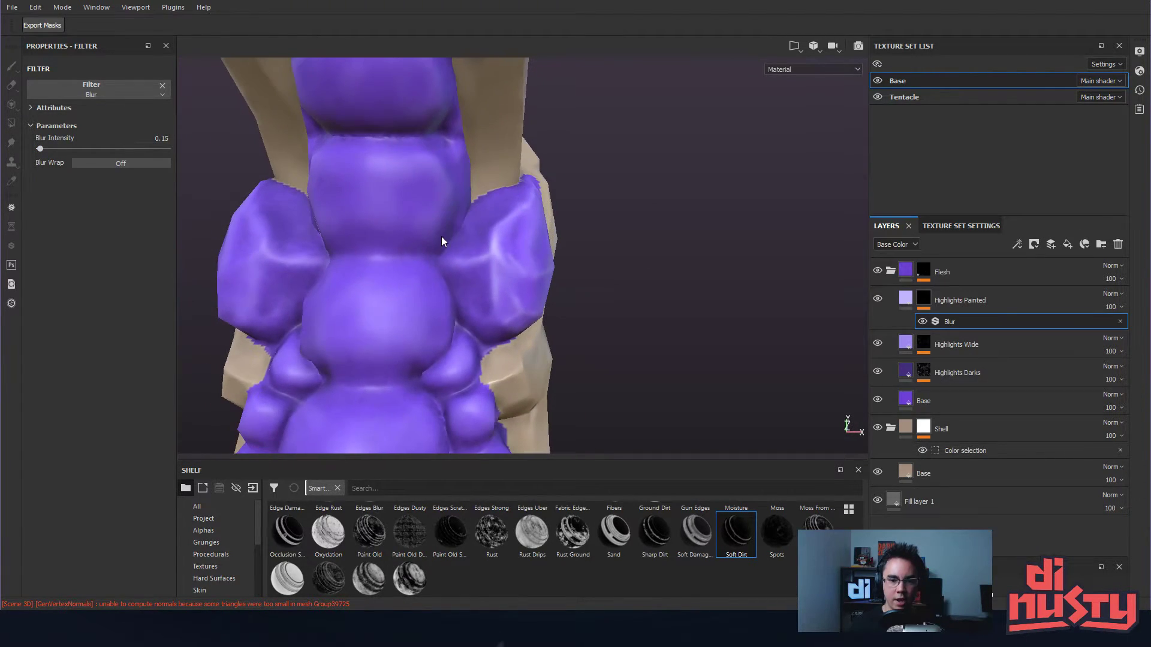
pyautogui.press('c')
pyautogui.keyDown('alt'); pyautogui.moveTo(579, 266); pyautogui.dragTo(413, 287); pyautogui.keyUp('alt')
pyautogui.keyDown('alt'); pyautogui.moveTo(539, 271); pyautogui.dragTo(467, 309); pyautogui.keyUp('alt')
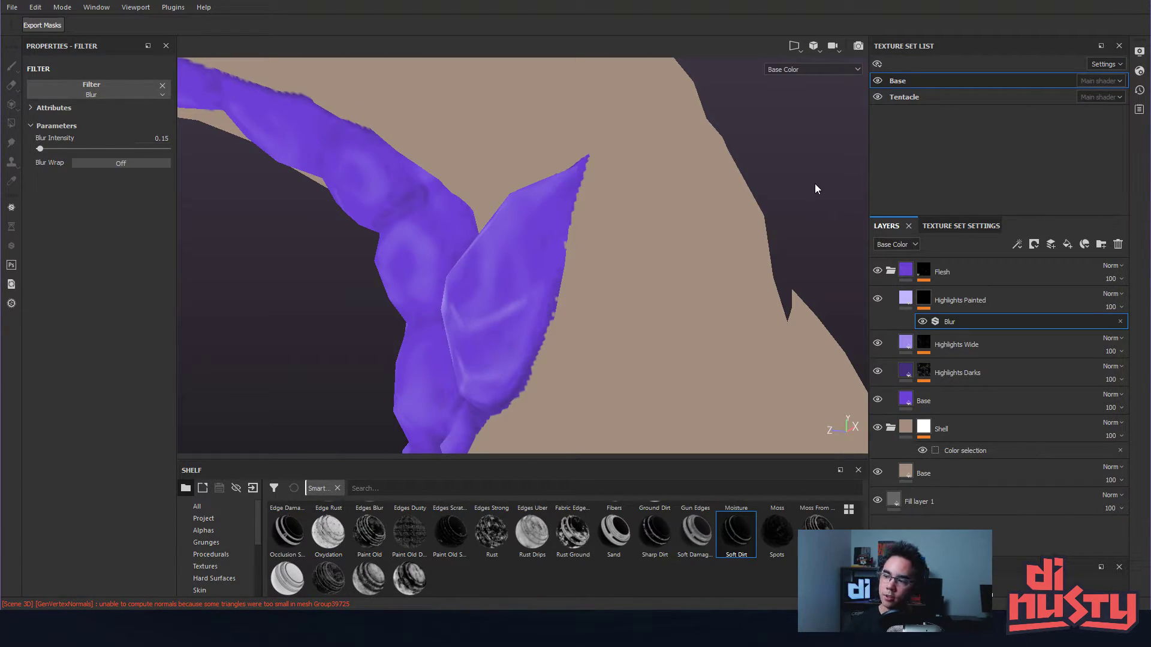
pyautogui.keyDown('alt'); pyautogui.moveTo(487, 276); pyautogui.dragTo(653, 270); pyautogui.keyUp('alt')
pyautogui.keyDown('alt'); pyautogui.moveTo(654, 270); pyautogui.dragTo(674, 266, button='right'); pyautogui.keyUp('alt')
pyautogui.keyDown('alt'); pyautogui.moveTo(674, 266); pyautogui.dragTo(590, 204); pyautogui.keyUp('alt')
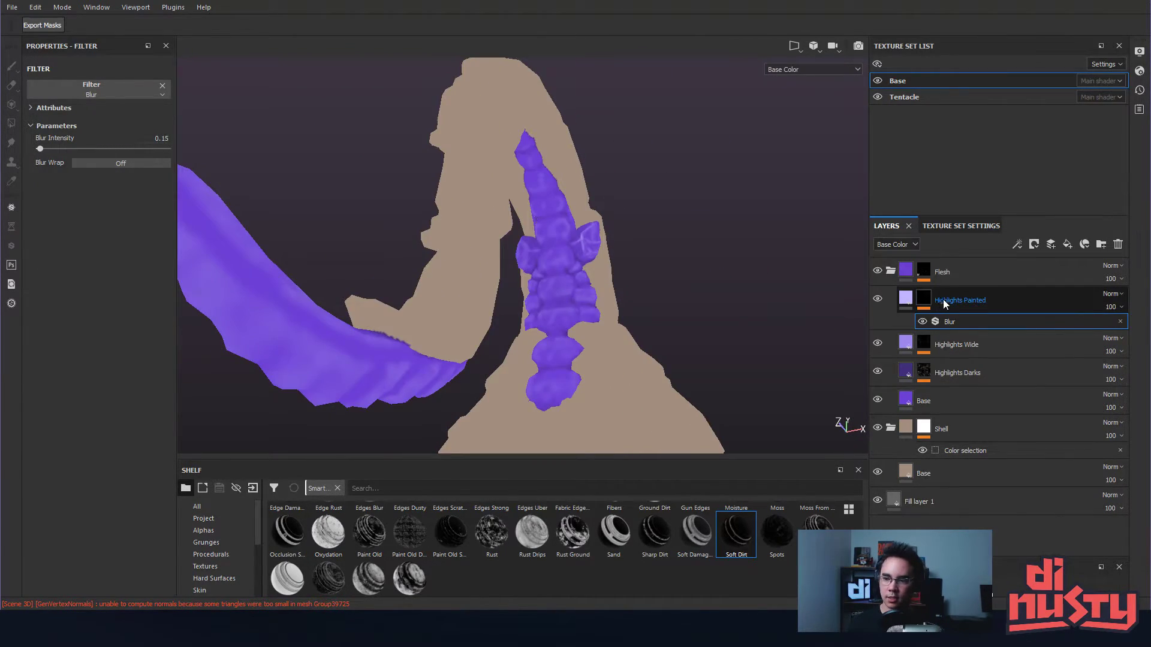
# - Remove the Blur filter from the Highlights Painted layer and clear the painted strokes from its mask
pyautogui.moveTo(954, 306); pyautogui.dragTo(943, 306)
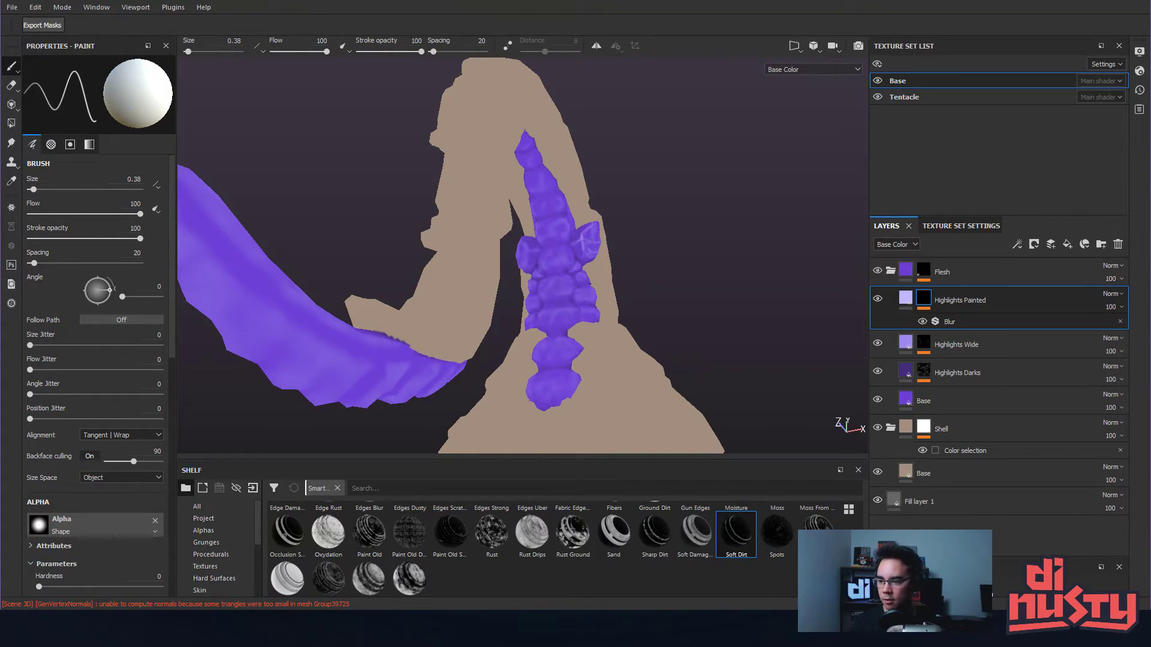
pyautogui.click(1120, 321)
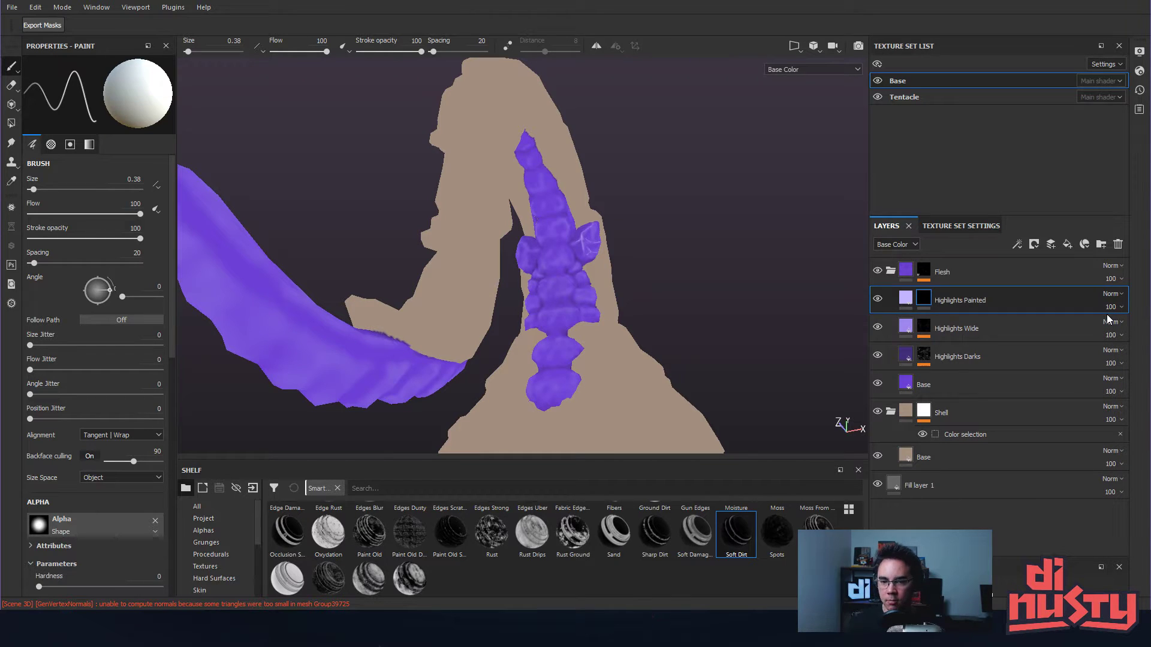
pyautogui.rightClick(930, 304)
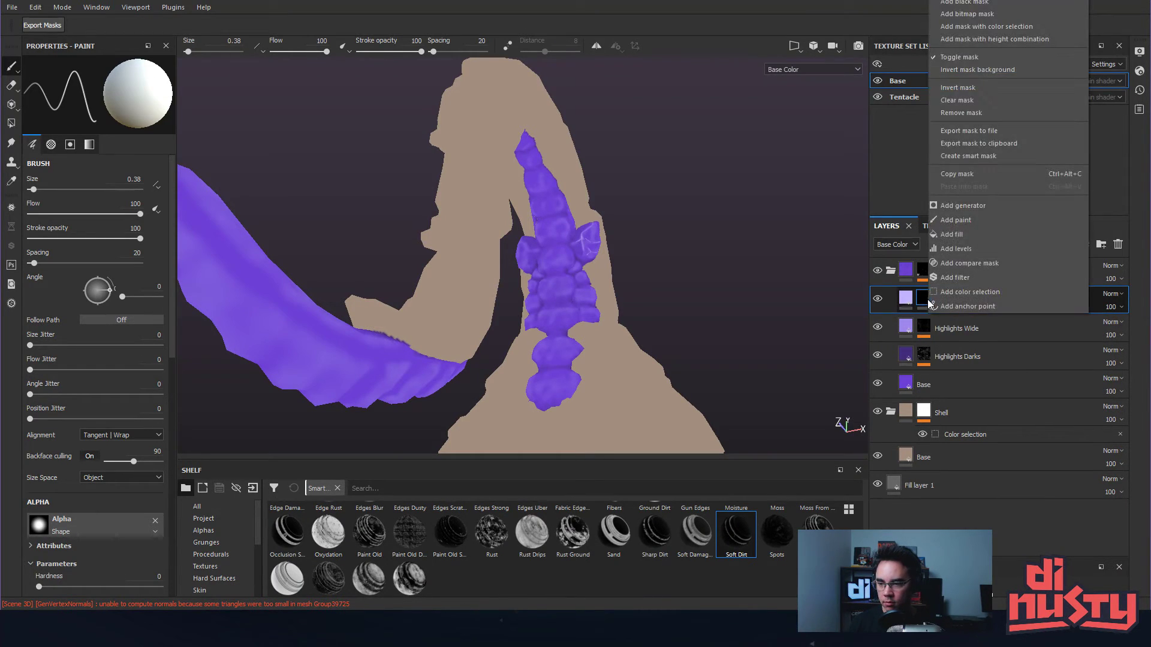
pyautogui.click(995, 98)
# - Apply the Edges Dusty smart mask to the Highlights Painted layer
pyautogui.keyDown('alt'); pyautogui.moveTo(560, 195); pyautogui.dragTo(502, 213); pyautogui.keyUp('alt')
pyautogui.keyDown('alt'); pyautogui.moveTo(502, 213); pyautogui.dragTo(531, 225, button='right'); pyautogui.keyUp('alt')
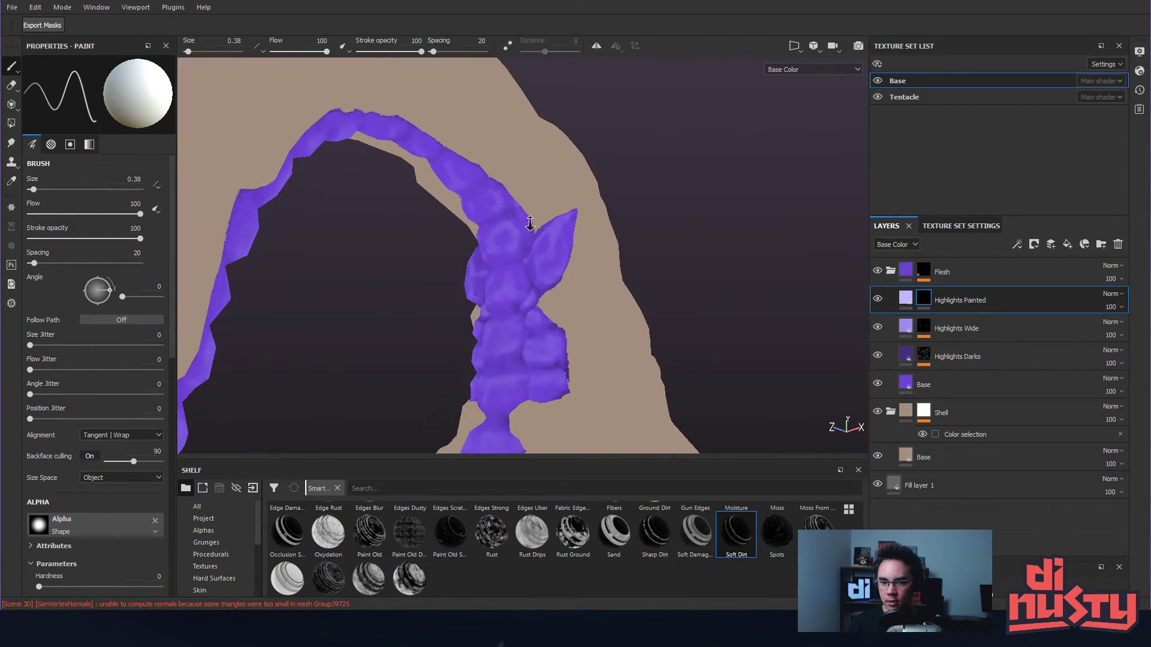
pyautogui.keyDown('alt'); pyautogui.moveTo(531, 225); pyautogui.dragTo(650, 233); pyautogui.keyUp('alt')
pyautogui.keyDown('alt'); pyautogui.moveTo(650, 234); pyautogui.dragTo(704, 231, button='right'); pyautogui.keyUp('alt')
pyautogui.moveTo(704, 232)
pyautogui.keyDown('alt'); pyautogui.mouseDown()
pyautogui.moveTo(607, 266)
pyautogui.moveTo(614, 252)
pyautogui.mouseUp(); pyautogui.keyUp('alt')
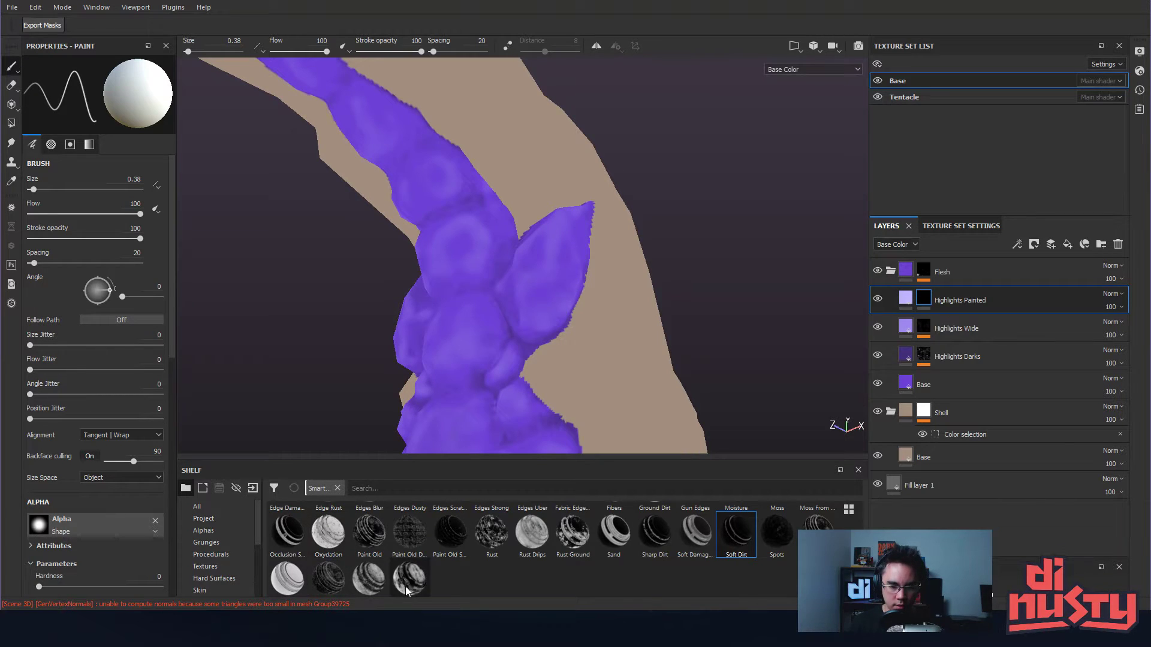
pyautogui.scroll(2, 302, 559)
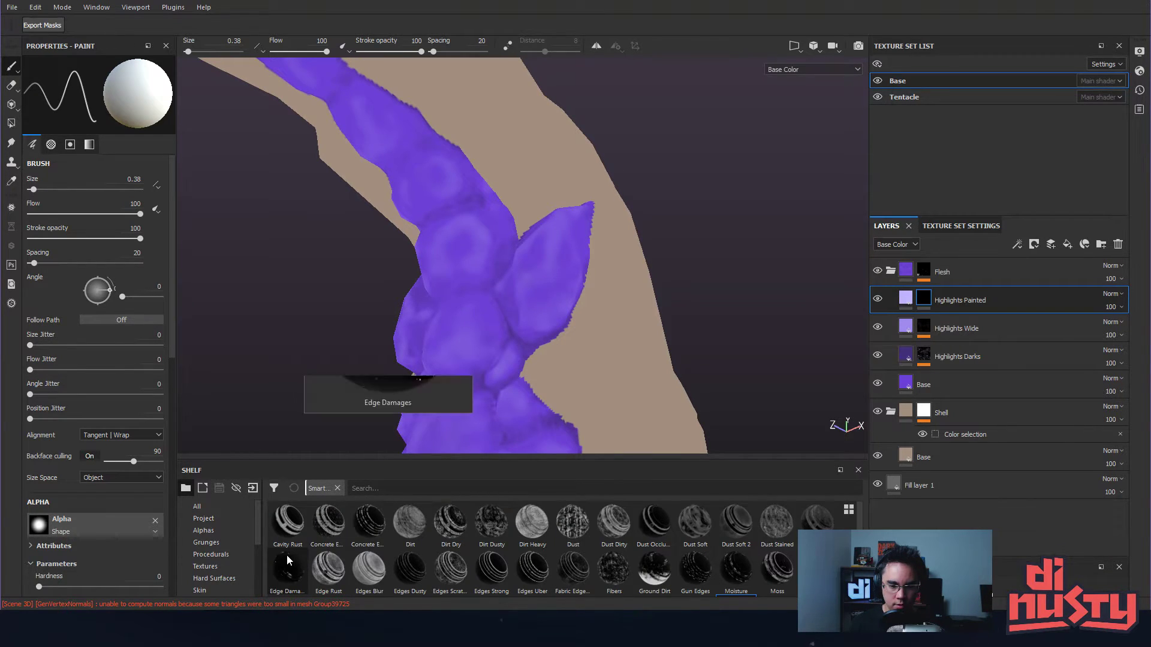
pyautogui.moveTo(393, 566)
pyautogui.mouseDown()
pyautogui.moveTo(941, 258)
pyautogui.moveTo(920, 297)
pyautogui.mouseUp()
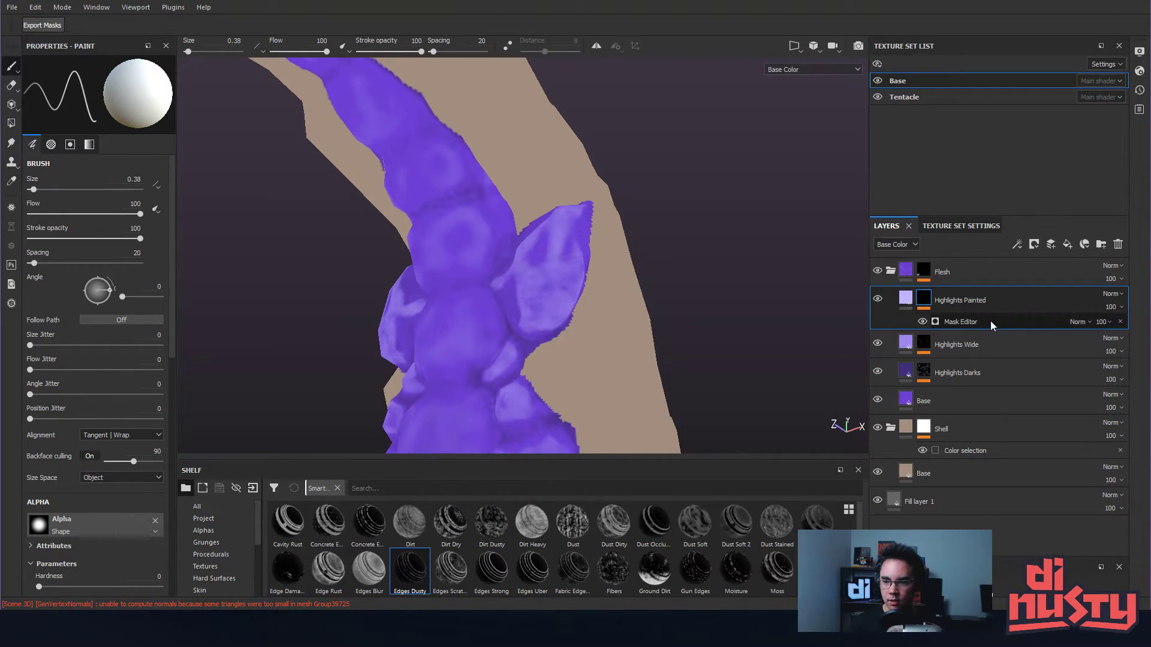
# - Raise the texture scale to its maximum in the Highlights Painted layer's Mask Editor generator
pyautogui.click(962, 326)
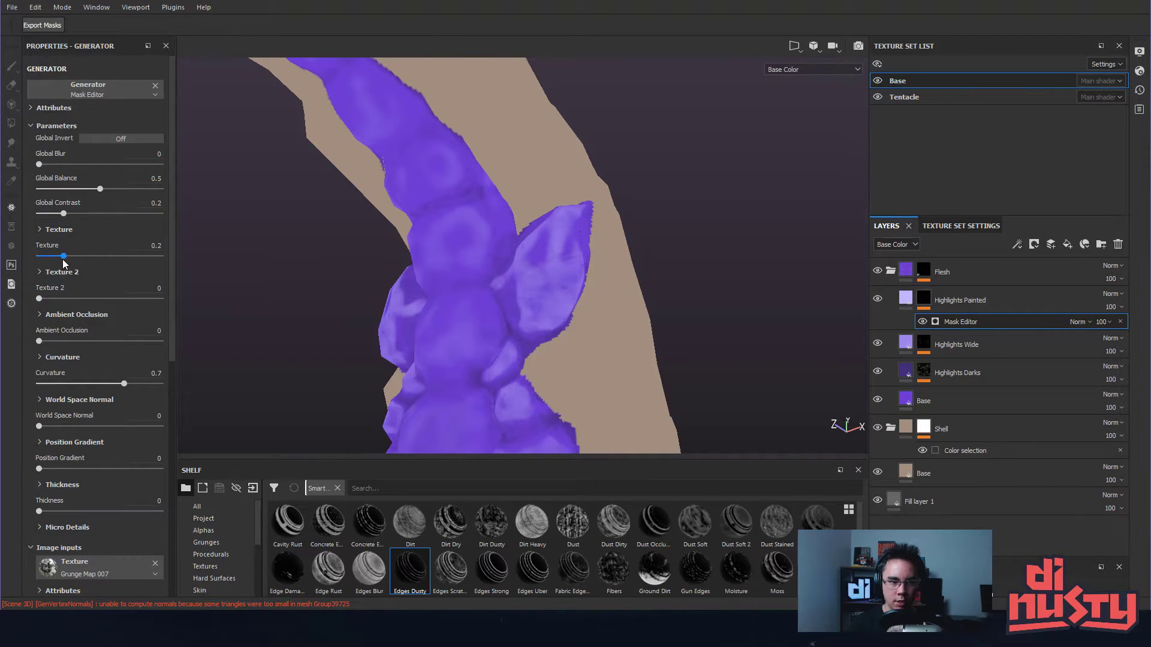
pyautogui.click(49, 232)
pyautogui.moveTo(99, 286); pyautogui.dragTo(182, 293)
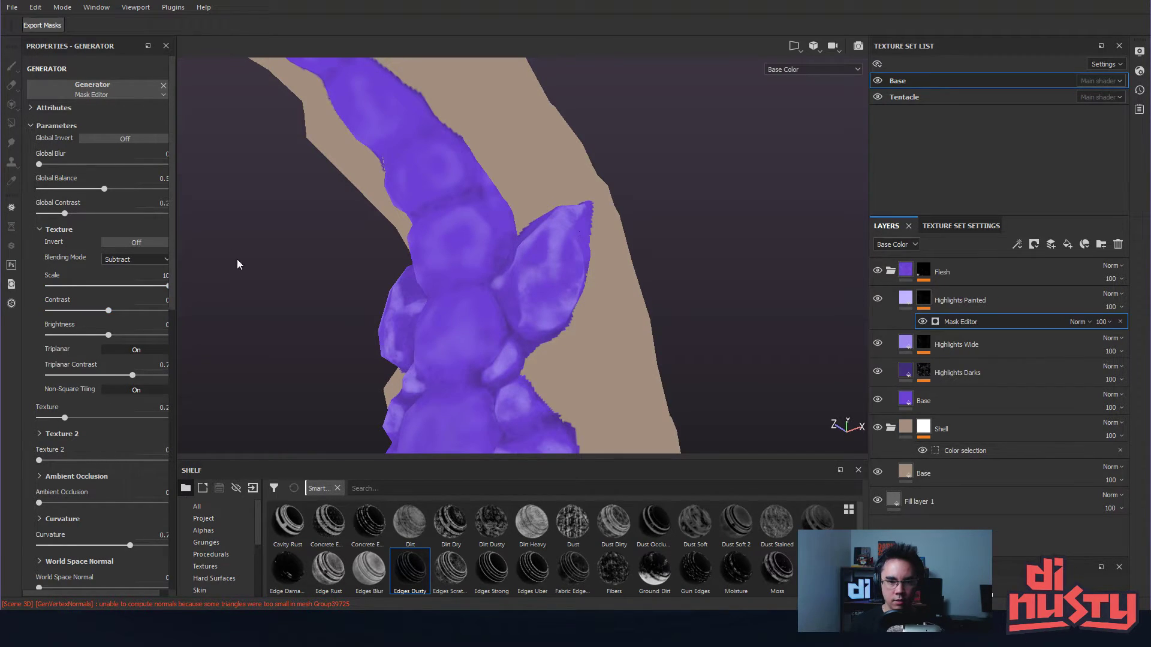
pyautogui.click(42, 229)
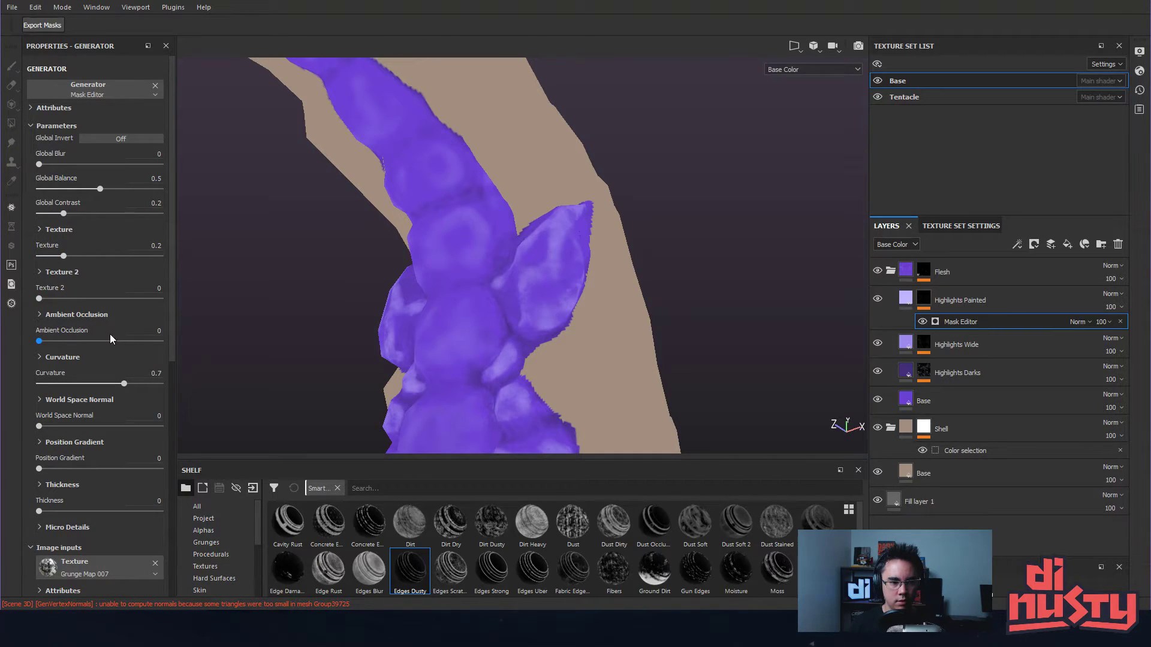
# - Raise the generator's overall curvature to 1 and set its Soft, Medium and Large curvature levels to 0
pyautogui.moveTo(124, 385); pyautogui.dragTo(29, 382)
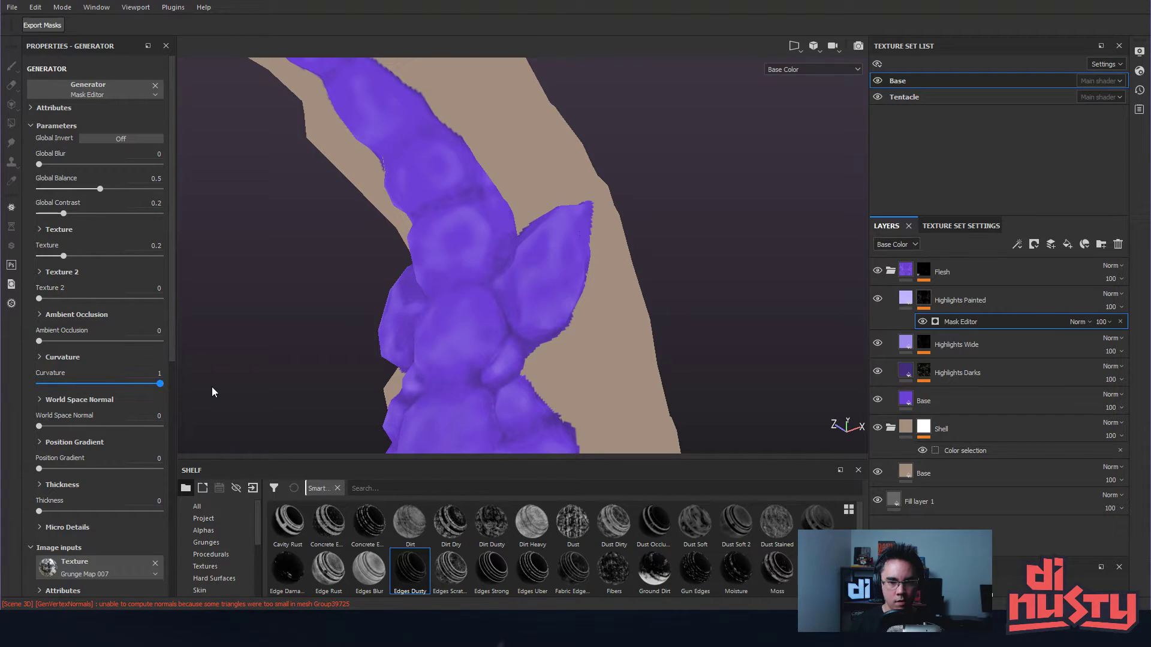
pyautogui.click(45, 357)
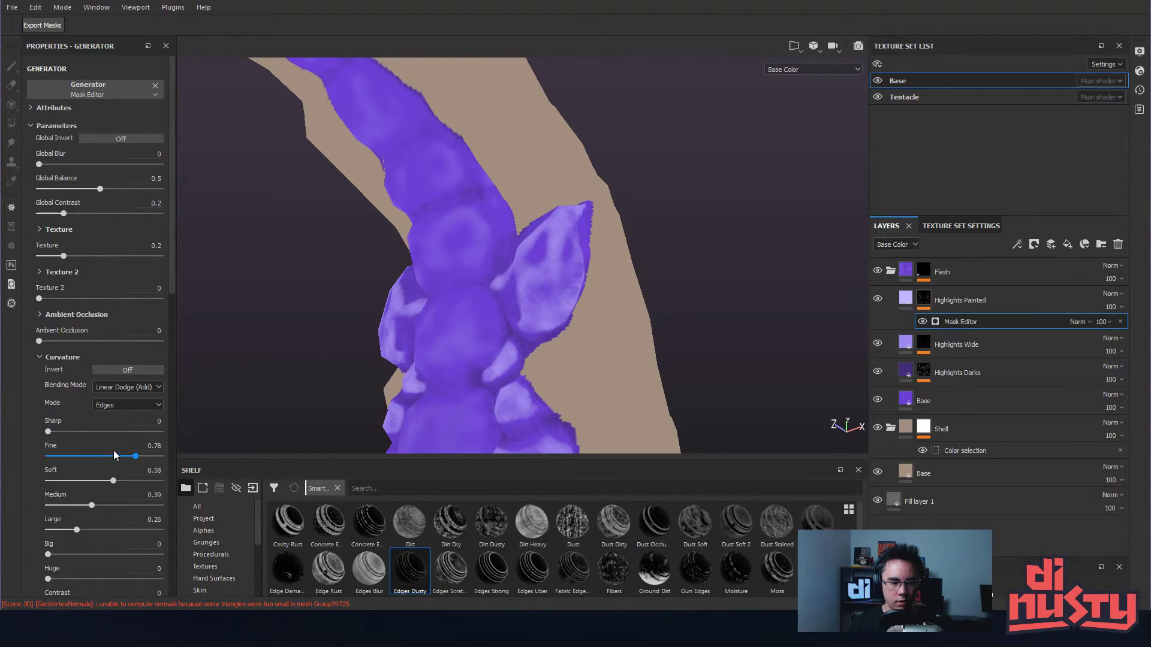
pyautogui.moveTo(113, 480); pyautogui.dragTo(40, 530)
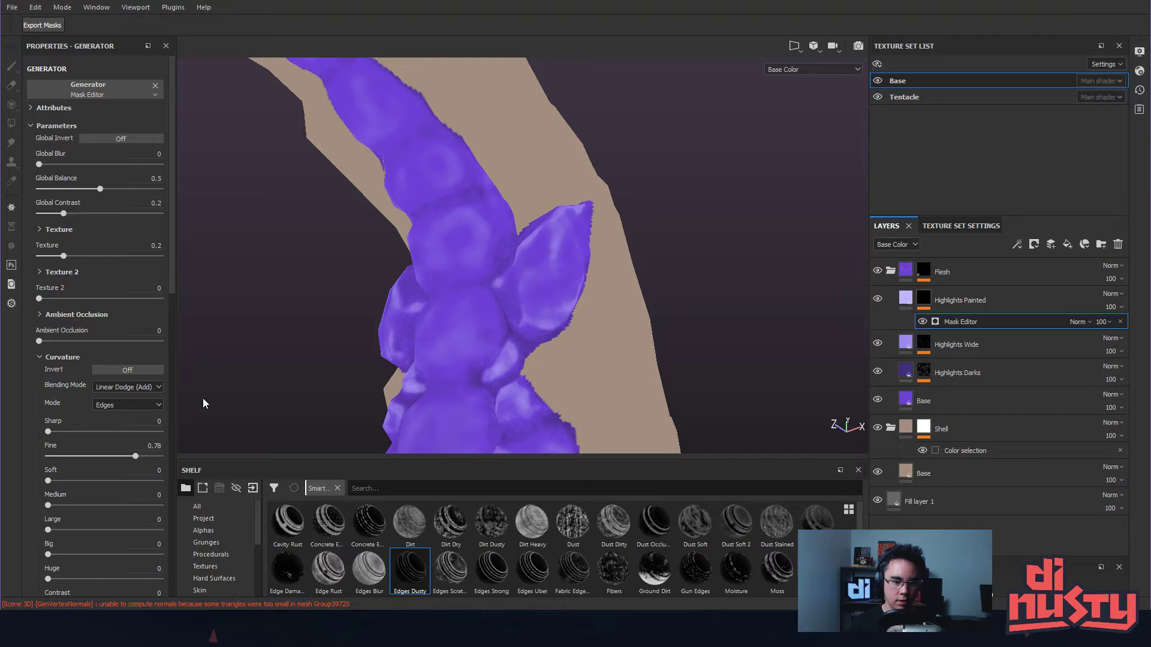
# - Set the generator's Sharp curvature level to 1 and its Fine level to 0.3, checking the flesh edges
pyautogui.scroll(-1, 87, 542)
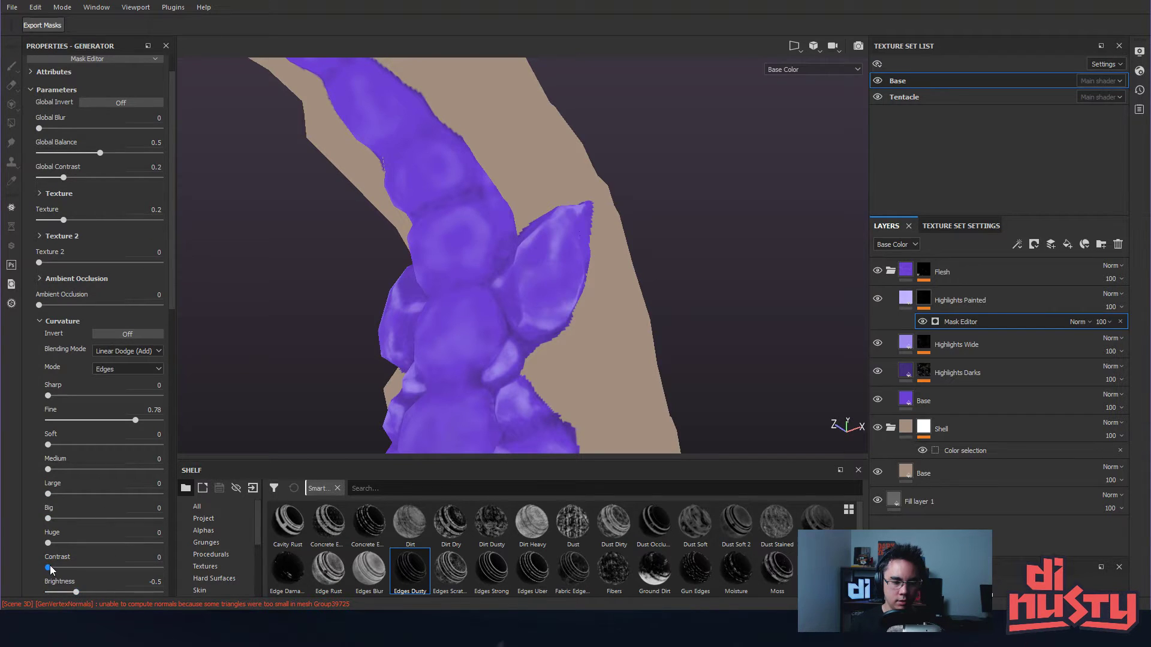
pyautogui.moveTo(47, 396); pyautogui.dragTo(20, 419)
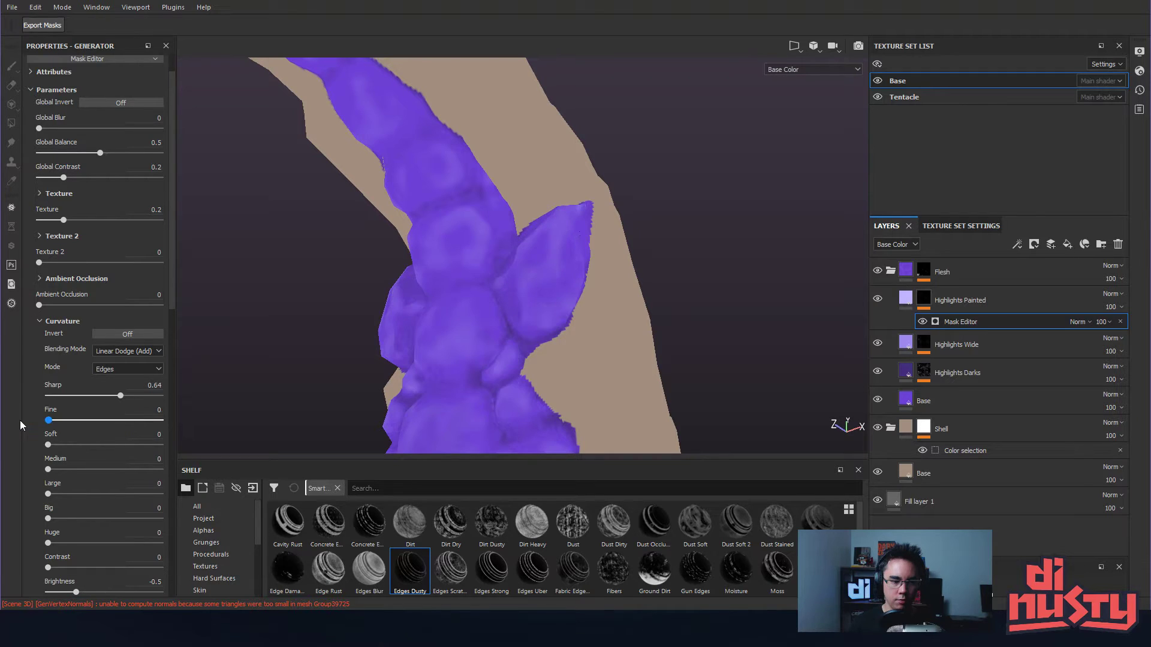
pyautogui.moveTo(196, 399); pyautogui.dragTo(202, 400)
pyautogui.keyDown('alt'); pyautogui.moveTo(478, 313); pyautogui.dragTo(493, 347); pyautogui.keyUp('alt')
pyautogui.moveTo(48, 420); pyautogui.dragTo(82, 422)
pyautogui.keyDown('alt'); pyautogui.moveTo(456, 329); pyautogui.dragTo(442, 358); pyautogui.keyUp('alt')
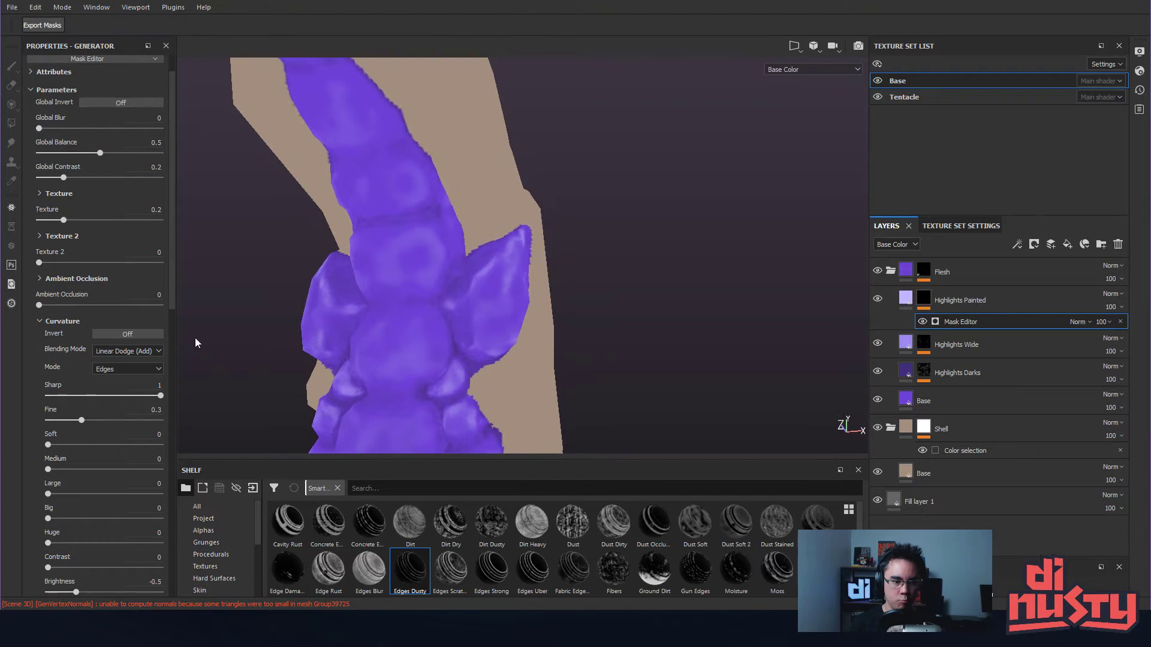
# - Try the Dual and Cavities curvature modes in the Highlights Painted layer's Mask Editor generator and return to Edges
pyautogui.click(138, 369)
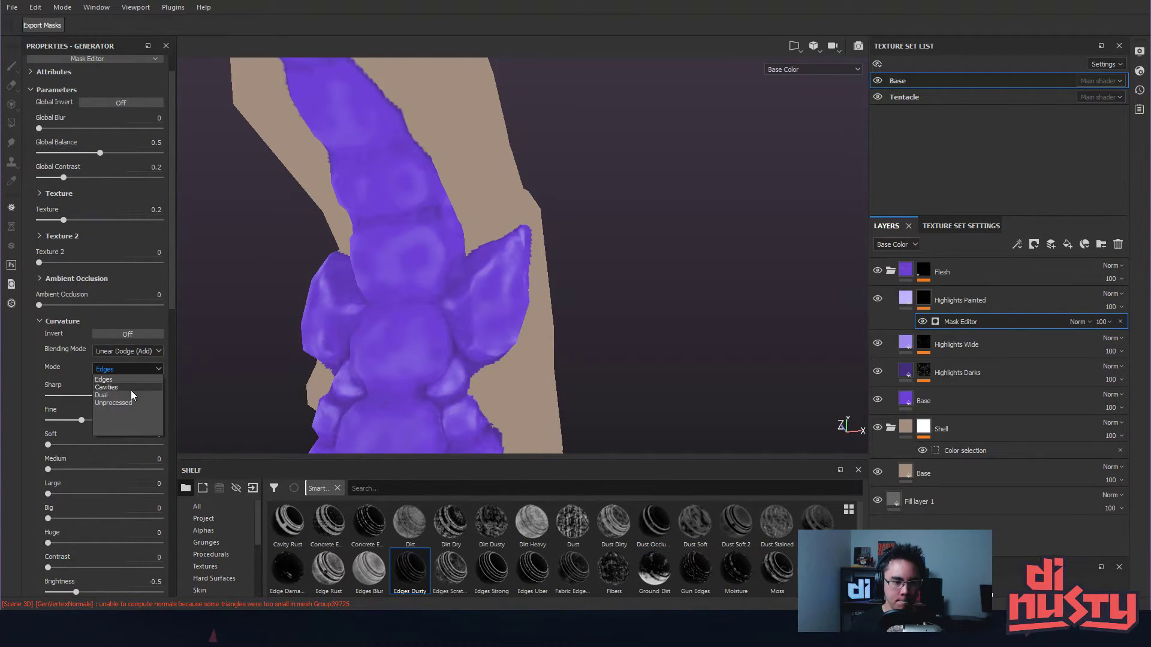
pyautogui.click(127, 396)
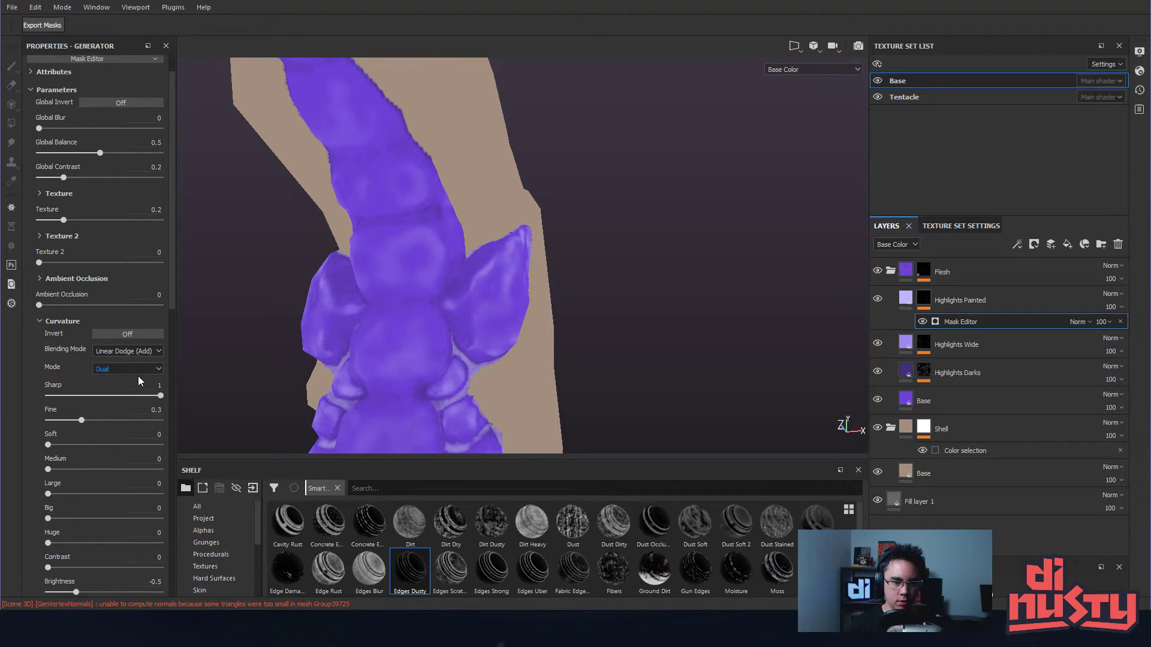
pyautogui.click(138, 369)
pyautogui.click(127, 388)
pyautogui.click(139, 369)
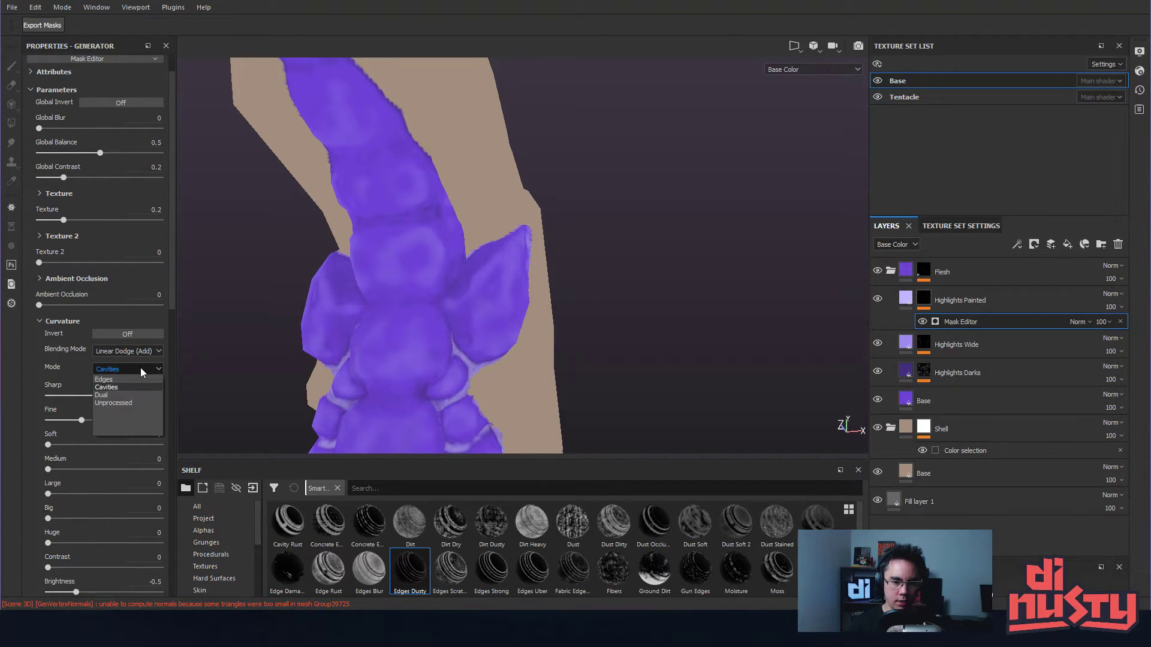
pyautogui.click(128, 377)
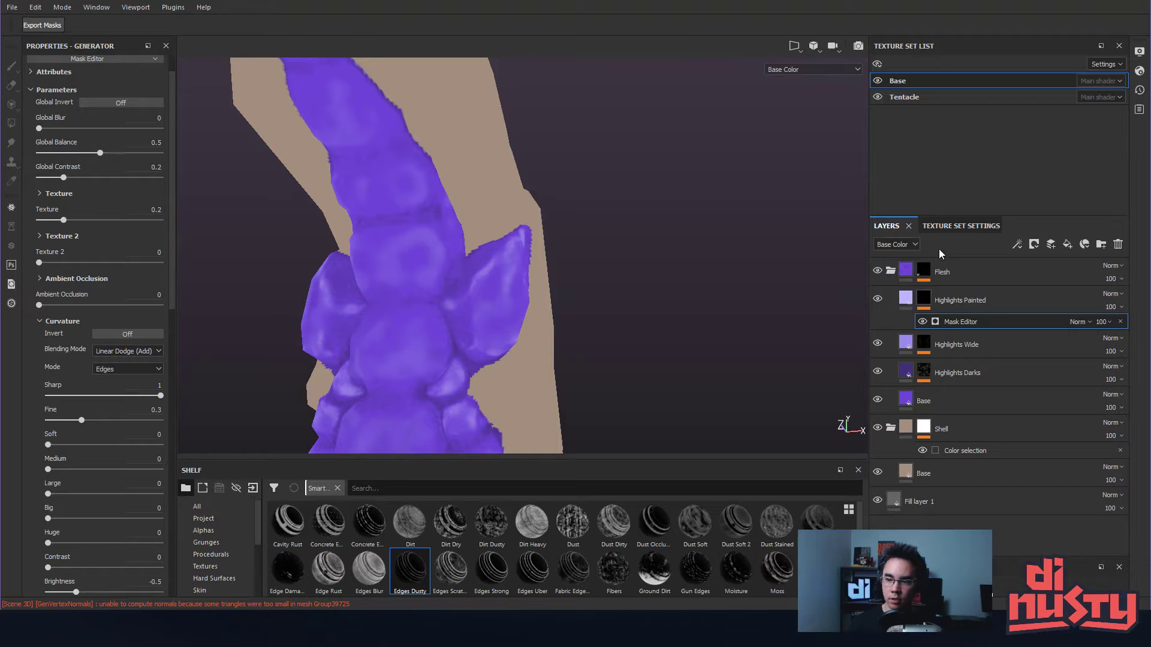
pyautogui.rightClick(1011, 326)
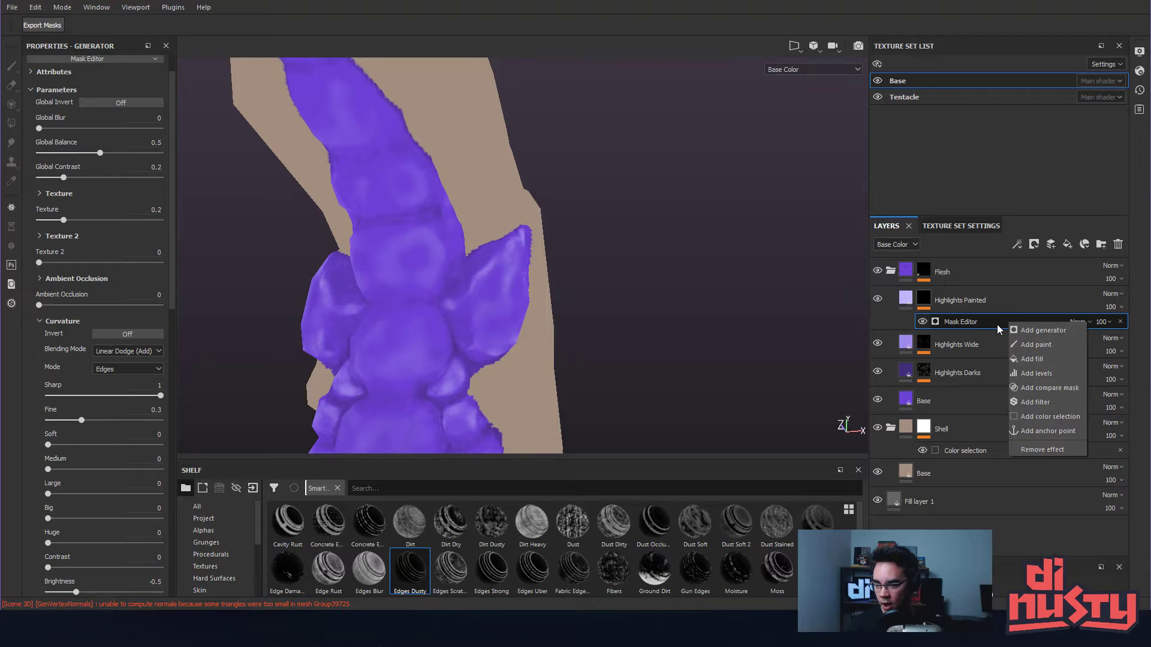
pyautogui.click(924, 299)
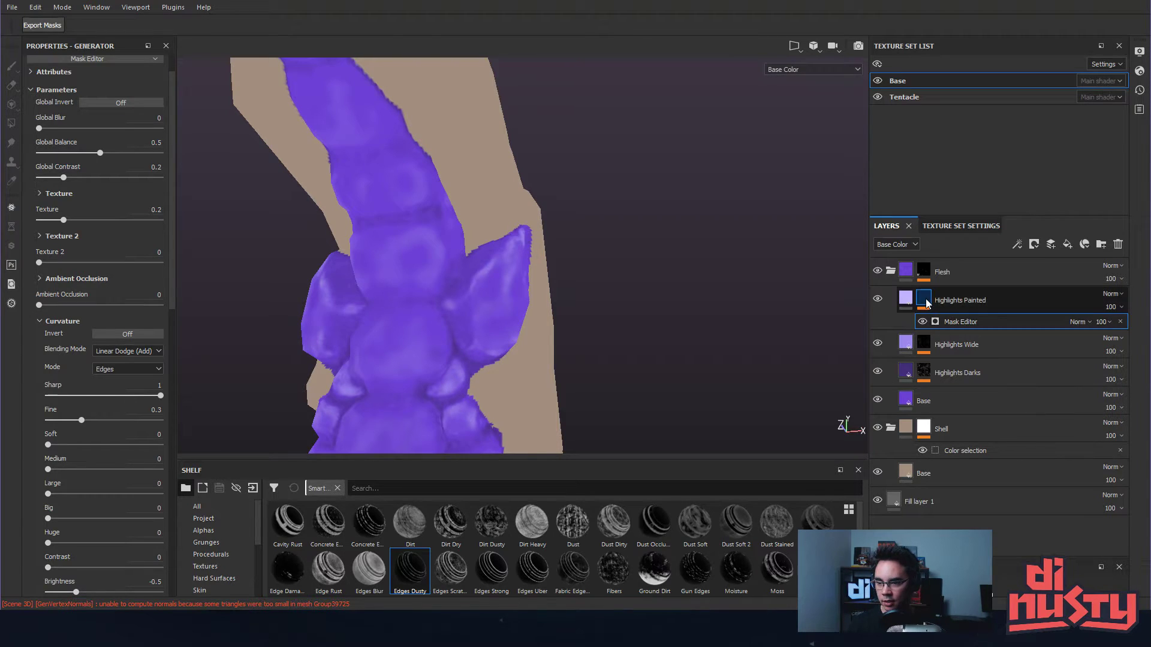
pyautogui.click(954, 323)
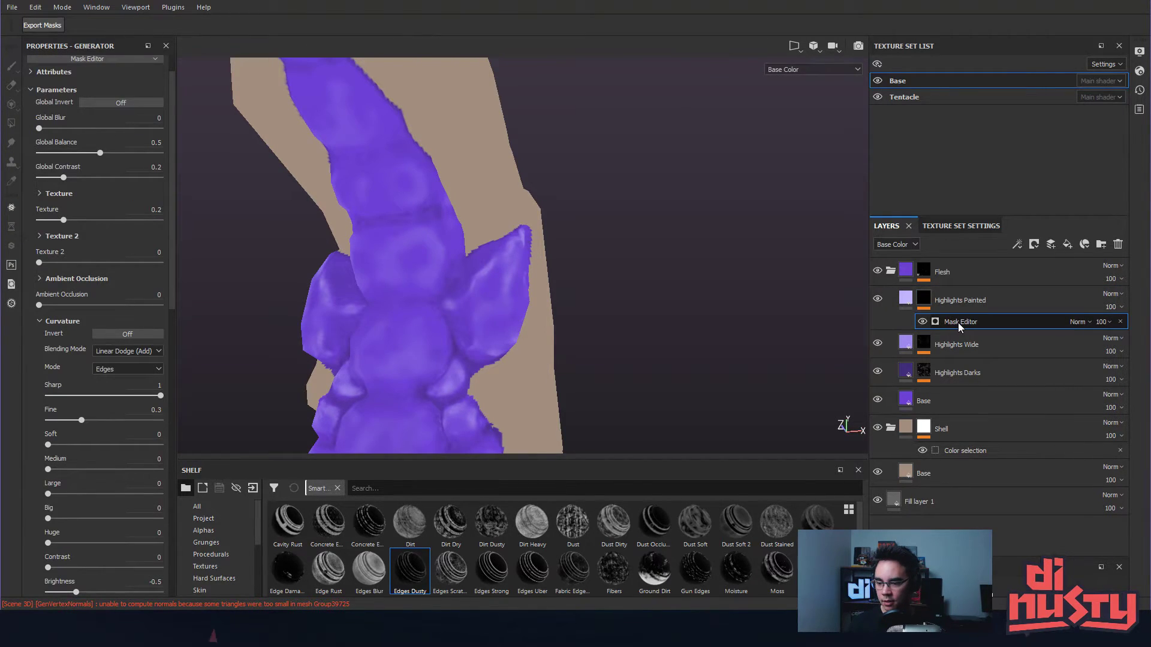
pyautogui.moveTo(1001, 561)
pyautogui.mouseDown()
pyautogui.moveTo(1012, 427)
pyautogui.moveTo(1008, 555)
pyautogui.mouseUp()
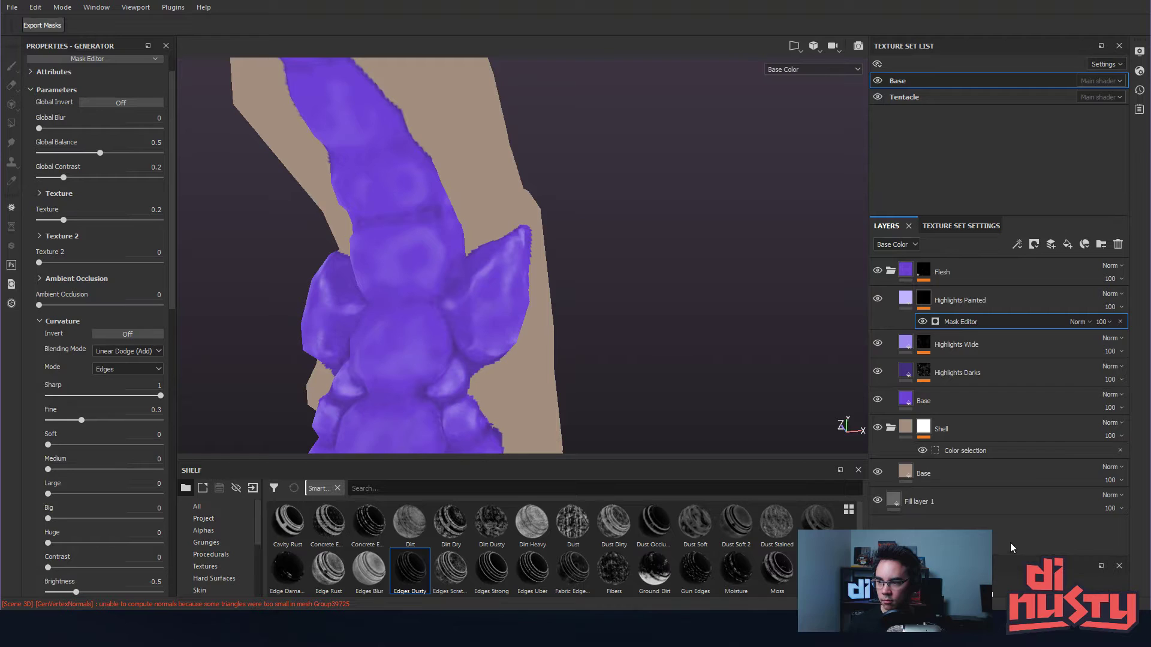
# - Hide the Highlights Painted layer and add a fill layer above it in the Flesh folder
pyautogui.click(905, 300)
pyautogui.click(877, 299)
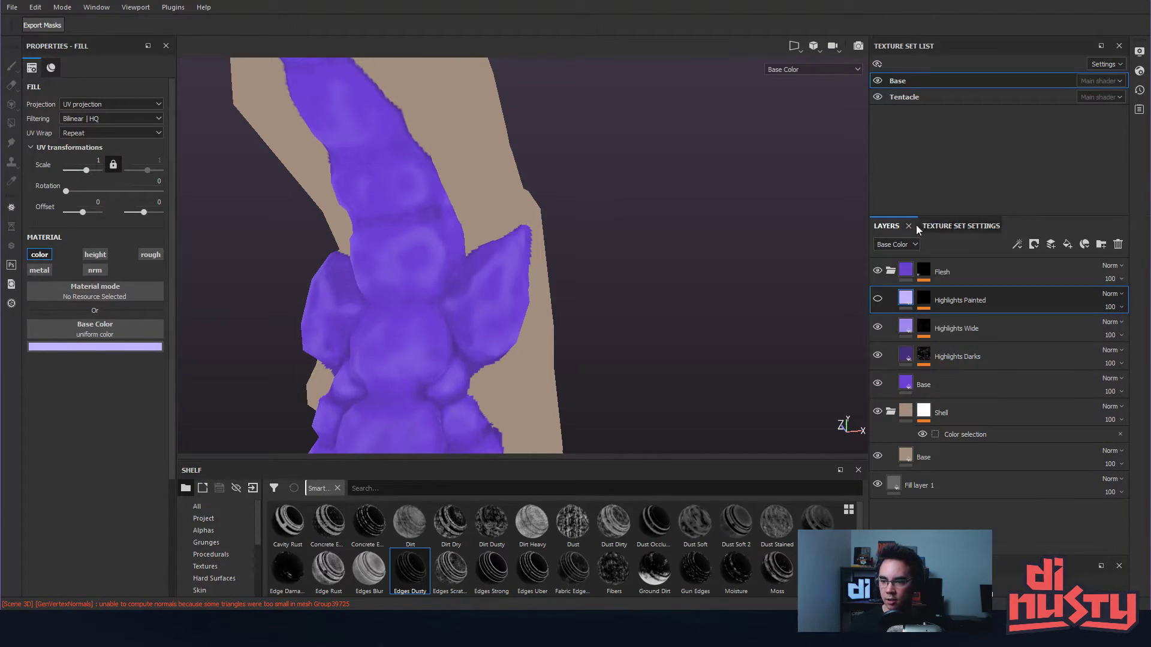
pyautogui.click(1068, 246)
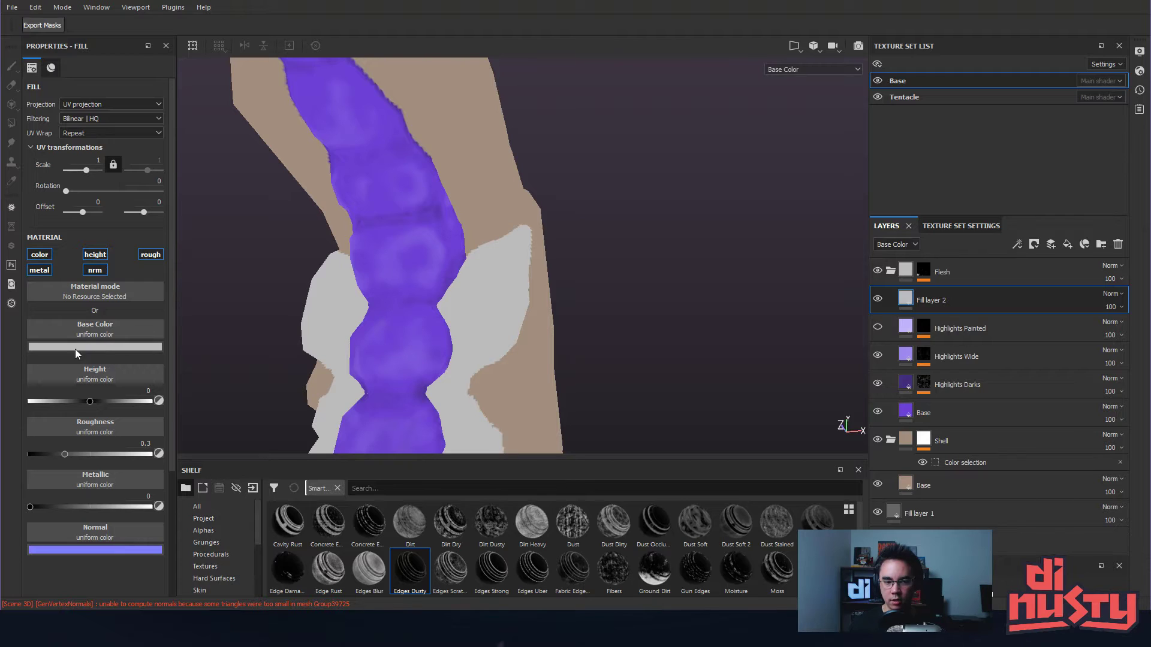
# - Search the base color resources for "curv" and assign the Curvature Base map to the new fill layer's base color
pyautogui.click(96, 350)
pyautogui.moveTo(139, 397); pyautogui.dragTo(108, 389)
pyautogui.click(105, 328)
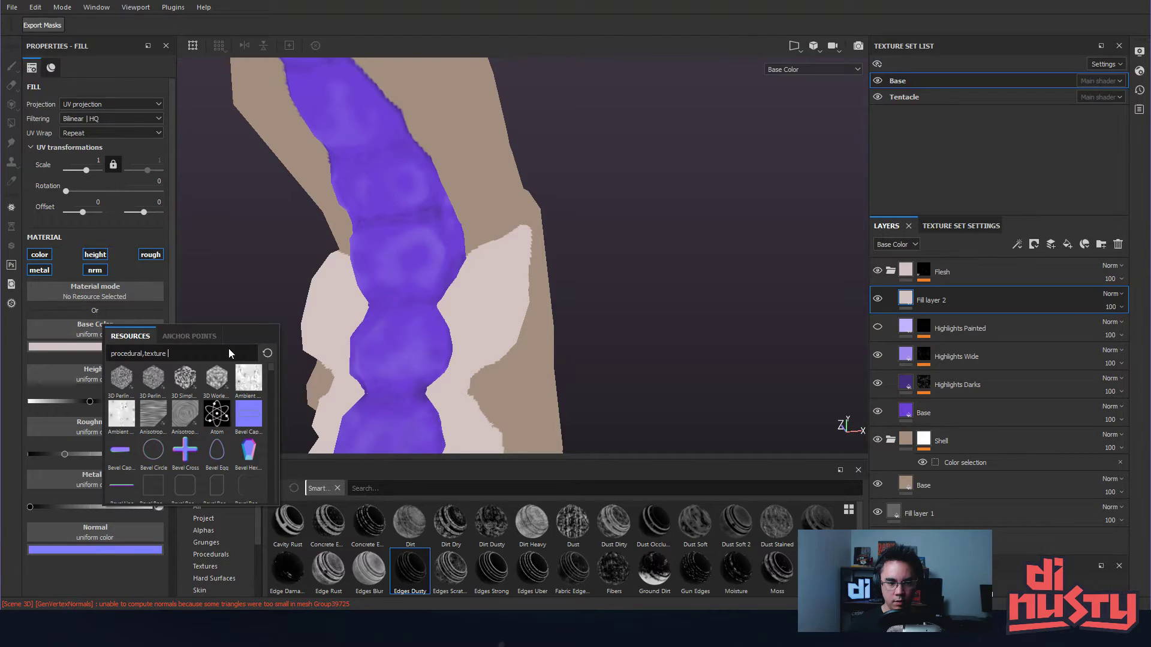
pyautogui.moveTo(229, 347)
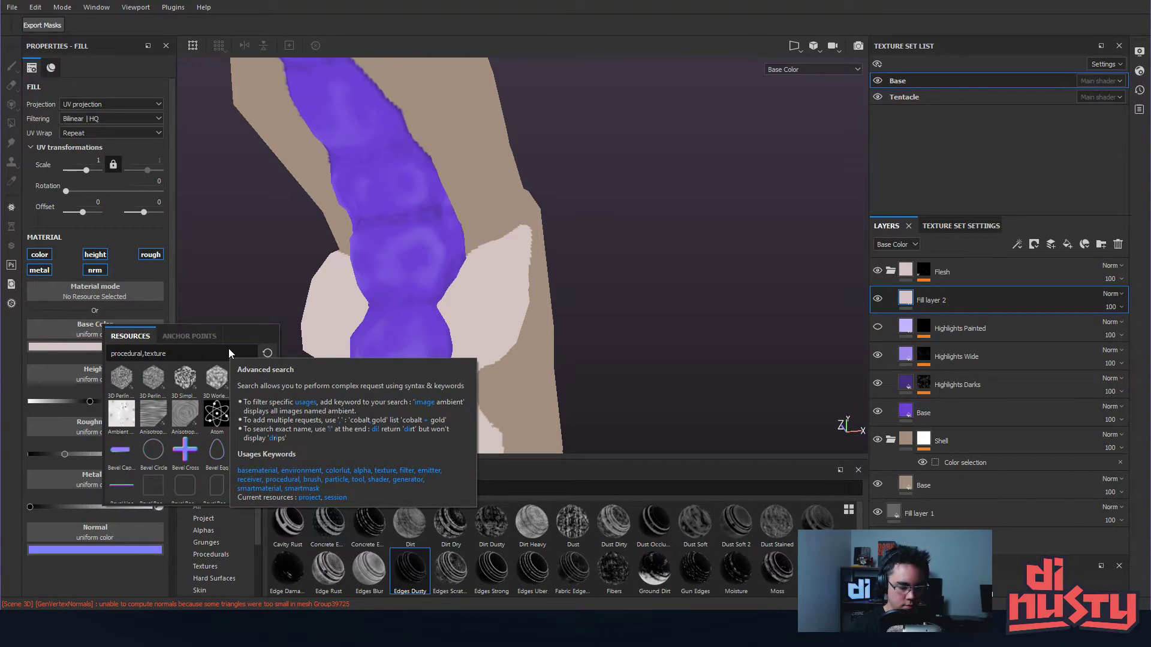
pyautogui.write(', project')
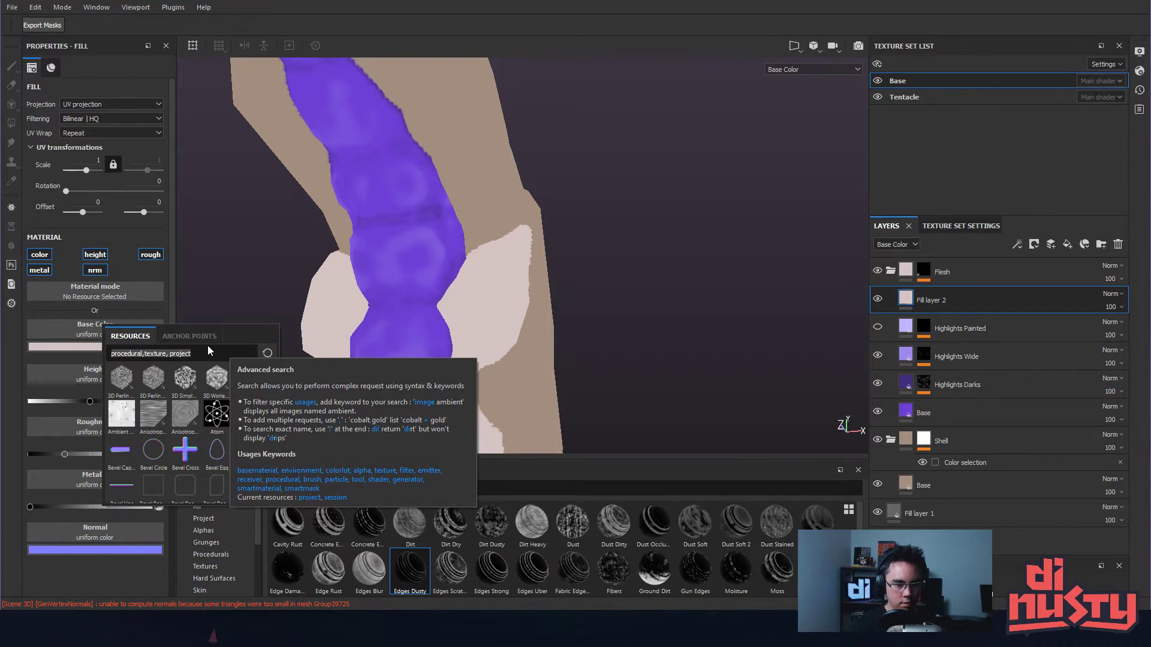
pyautogui.hotkey('ctrl', 'a')
pyautogui.write('caur')
pyautogui.press('BackSpace')
pyautogui.press('BackSpace')
pyautogui.press('BackSpace')
pyautogui.write('urv')
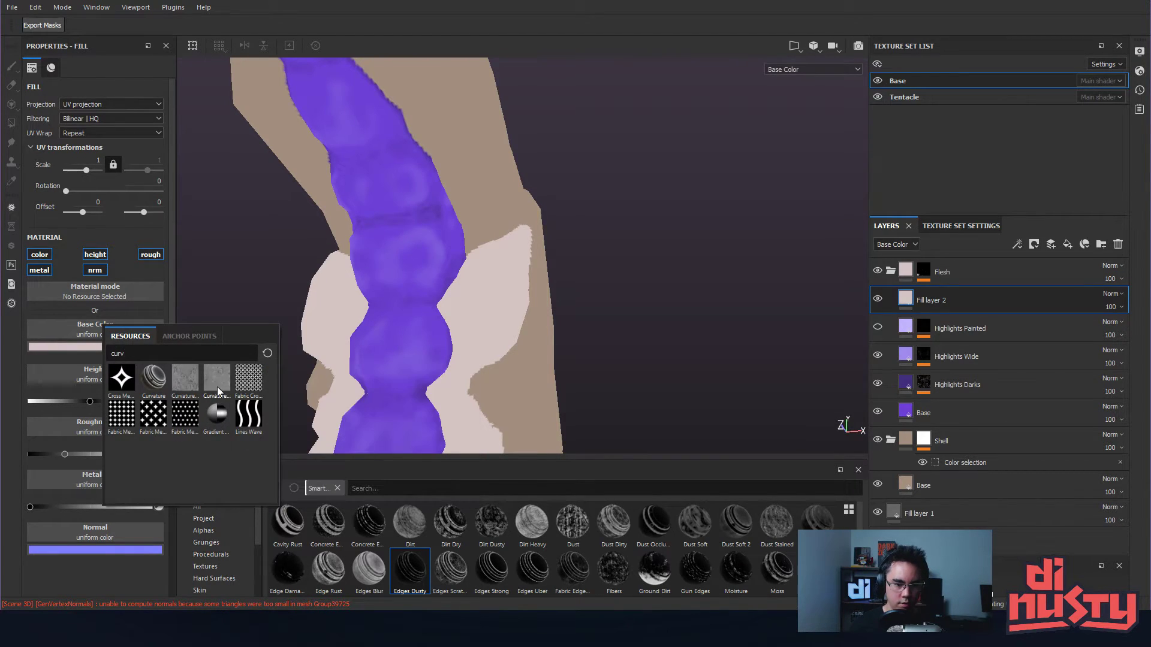
pyautogui.moveTo(218, 383)
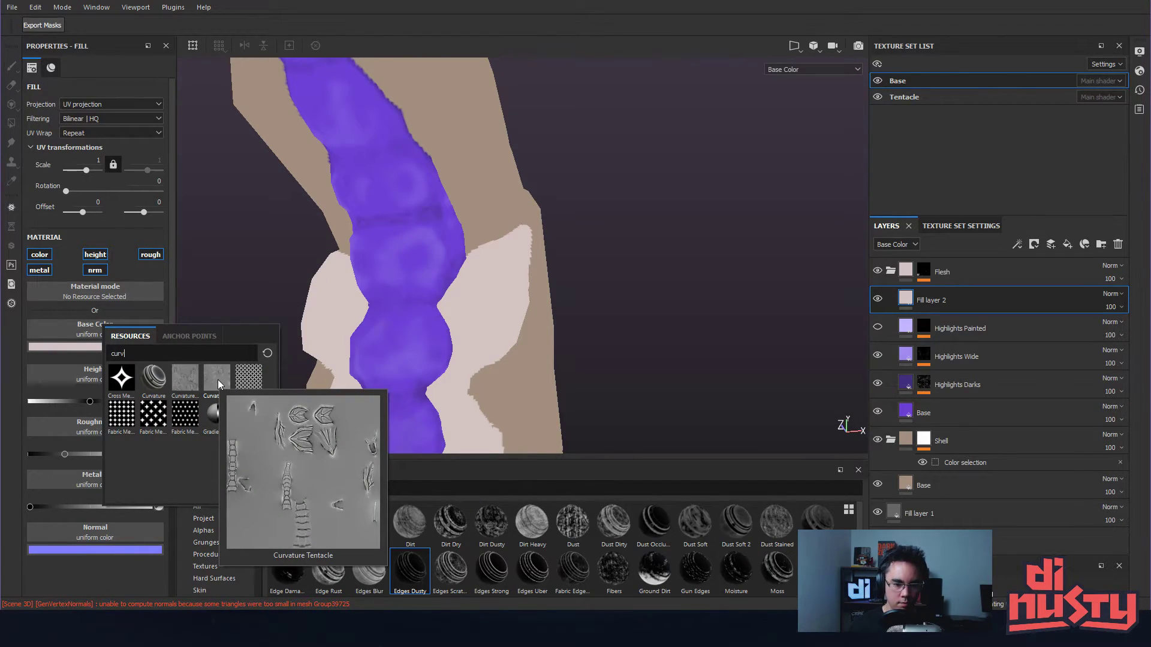
pyautogui.click(194, 380)
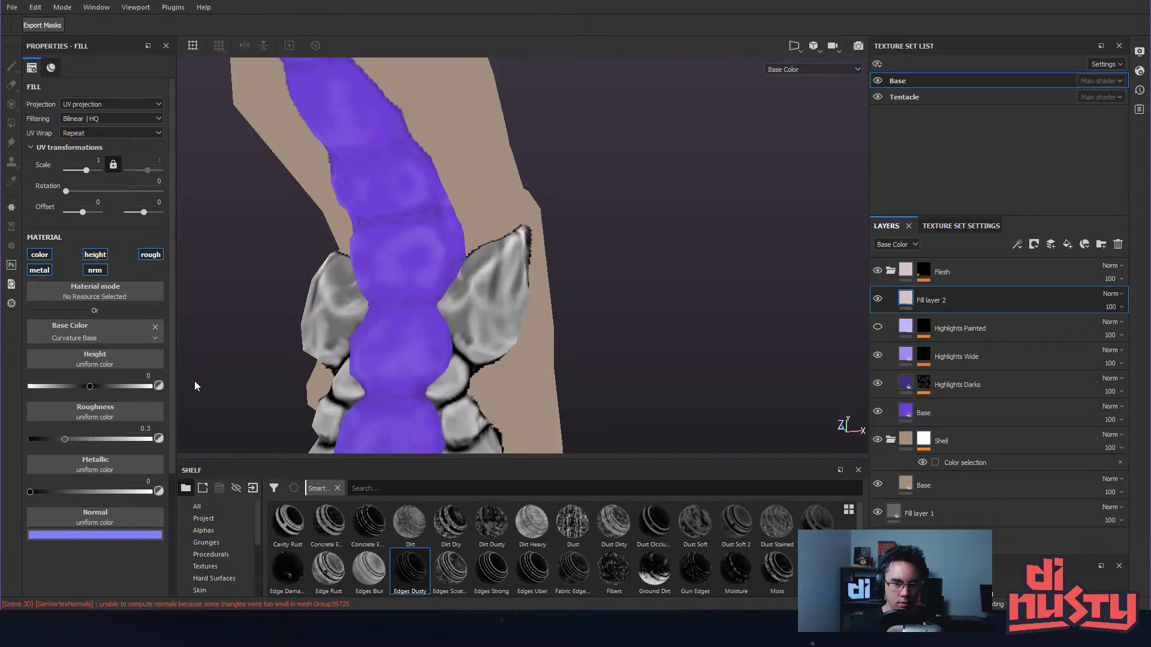
# - Set Fill layer 2's blend mode to Overlay and check the shading on the flesh
pyautogui.keyDown('alt'); pyautogui.moveTo(530, 329); pyautogui.dragTo(610, 313); pyautogui.keyUp('alt')
pyautogui.click(879, 328)
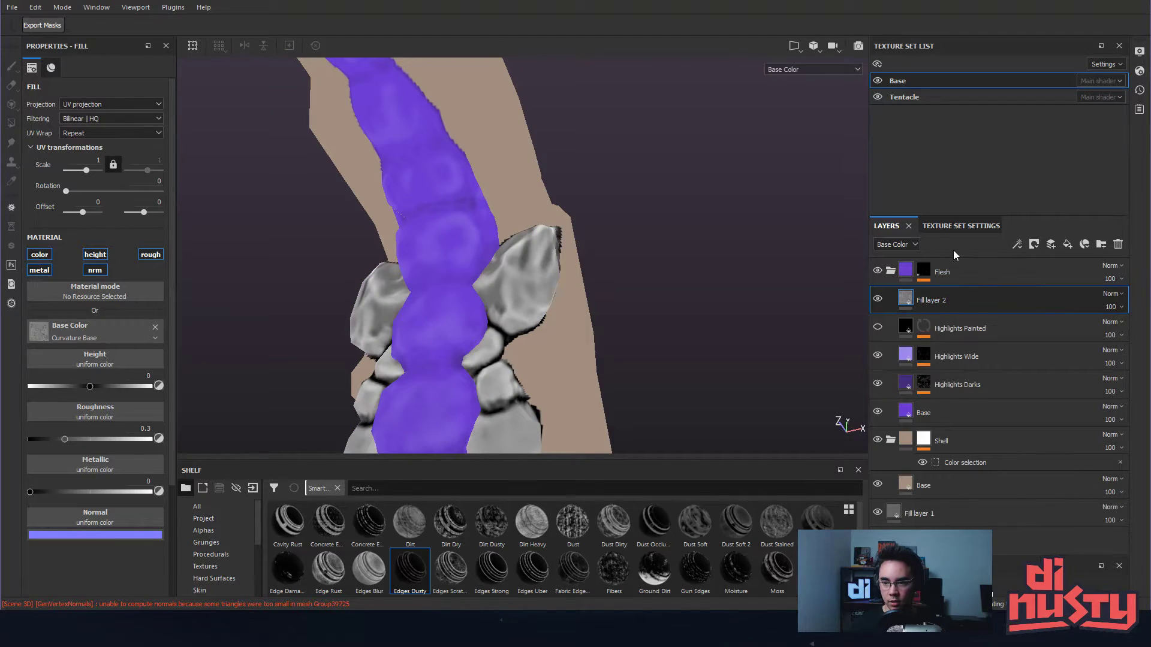
pyautogui.click(1112, 294)
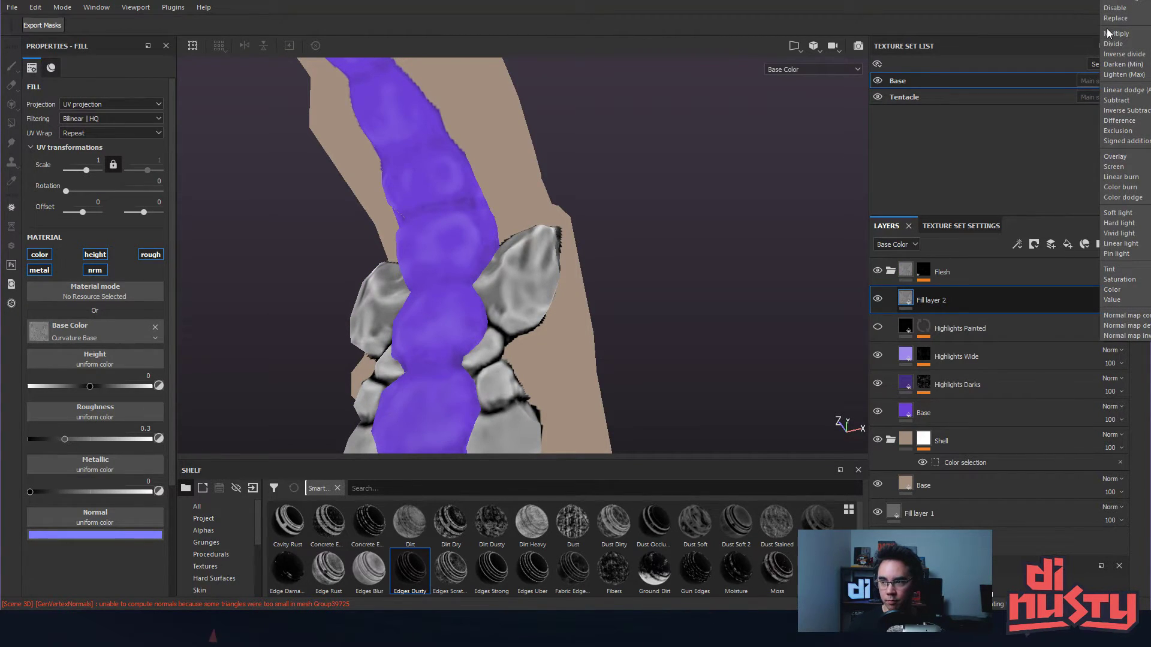
pyautogui.click(1137, 158)
pyautogui.keyDown('alt'); pyautogui.moveTo(781, 174); pyautogui.dragTo(735, 177); pyautogui.keyUp('alt')
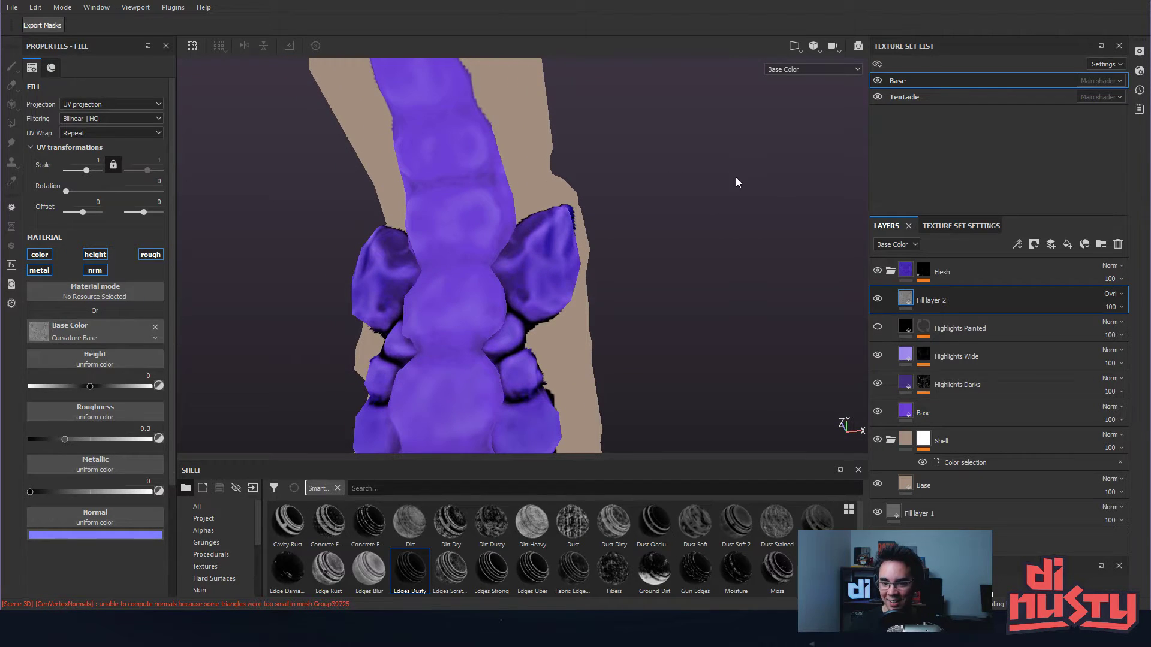
pyautogui.rightClick(995, 300)
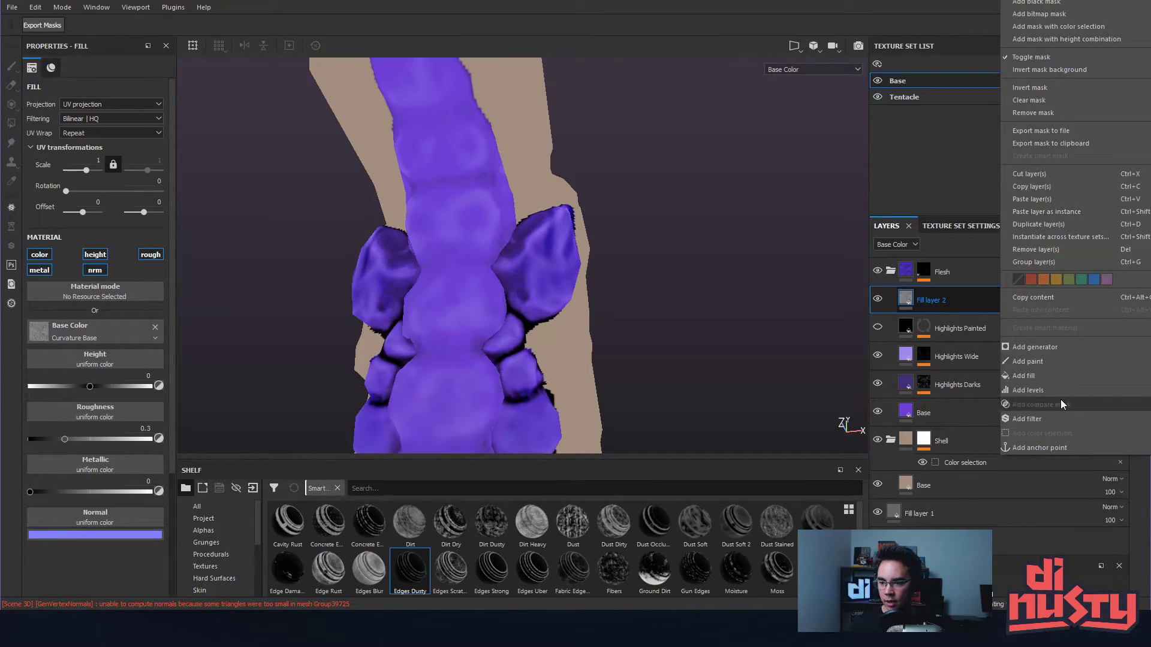
pyautogui.click(1057, 417)
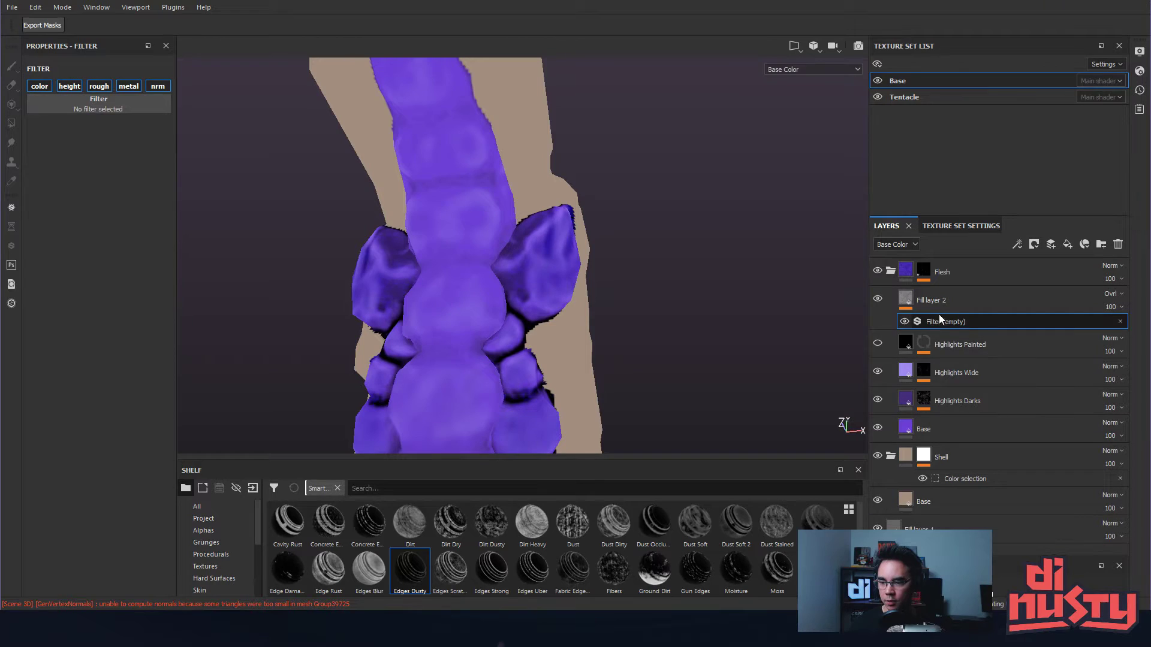
pyautogui.click(116, 102)
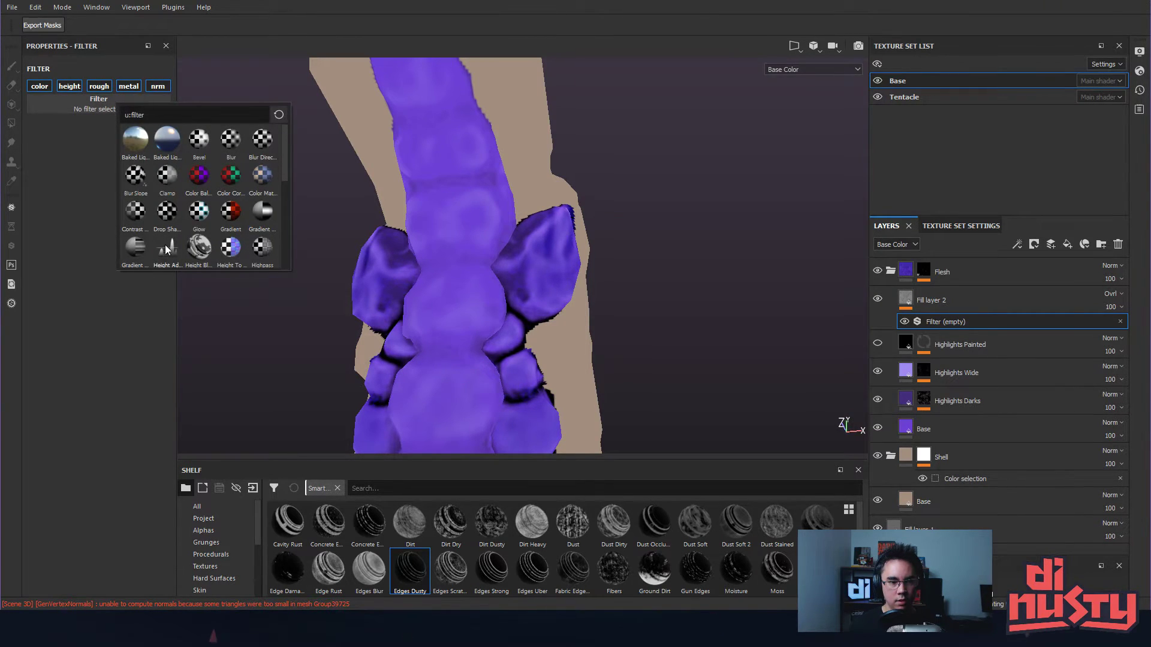
pyautogui.moveTo(169, 256)
pyautogui.click(944, 320)
pyautogui.click(1120, 322)
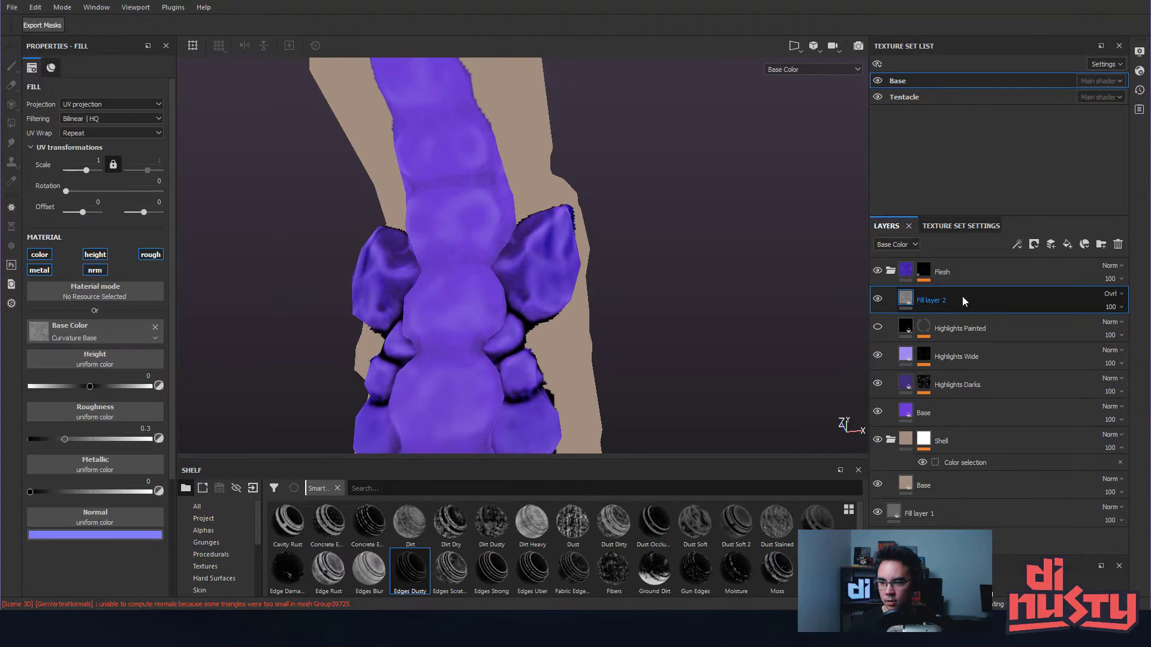
# - Add a Levels effect to Fill layer 2 with output black at 0.292, midtones at 3.041 and input white at 0.782
pyautogui.rightClick(951, 292)
pyautogui.click(1013, 387)
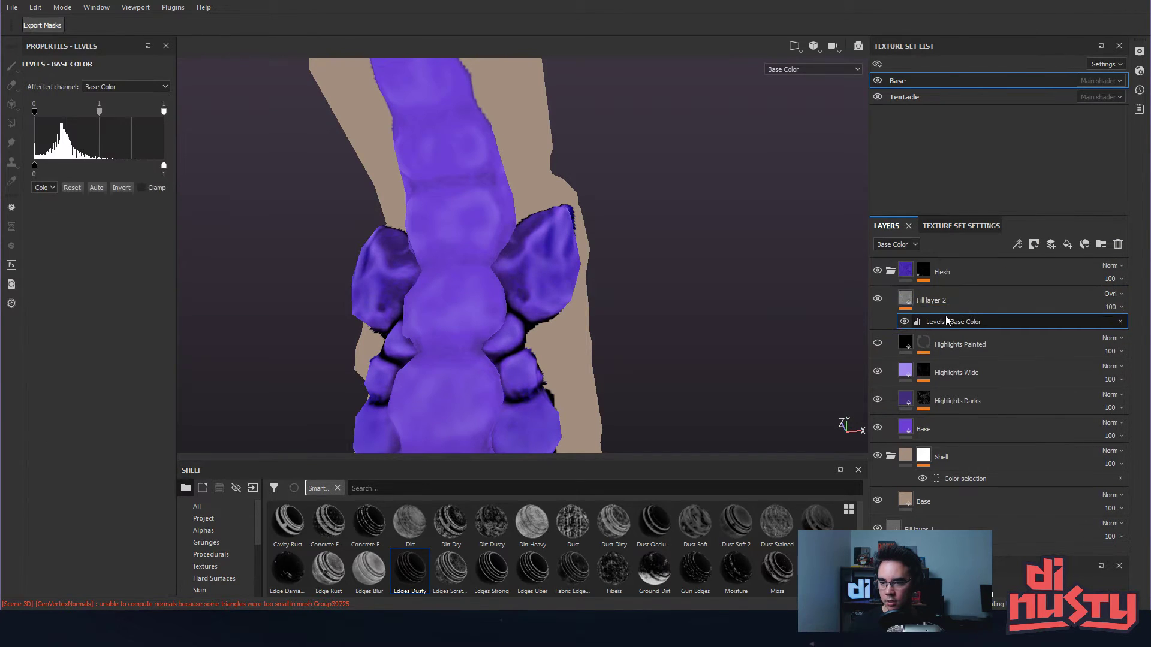
pyautogui.moveTo(164, 166); pyautogui.dragTo(217, 178)
pyautogui.moveTo(35, 166); pyautogui.dragTo(62, 172)
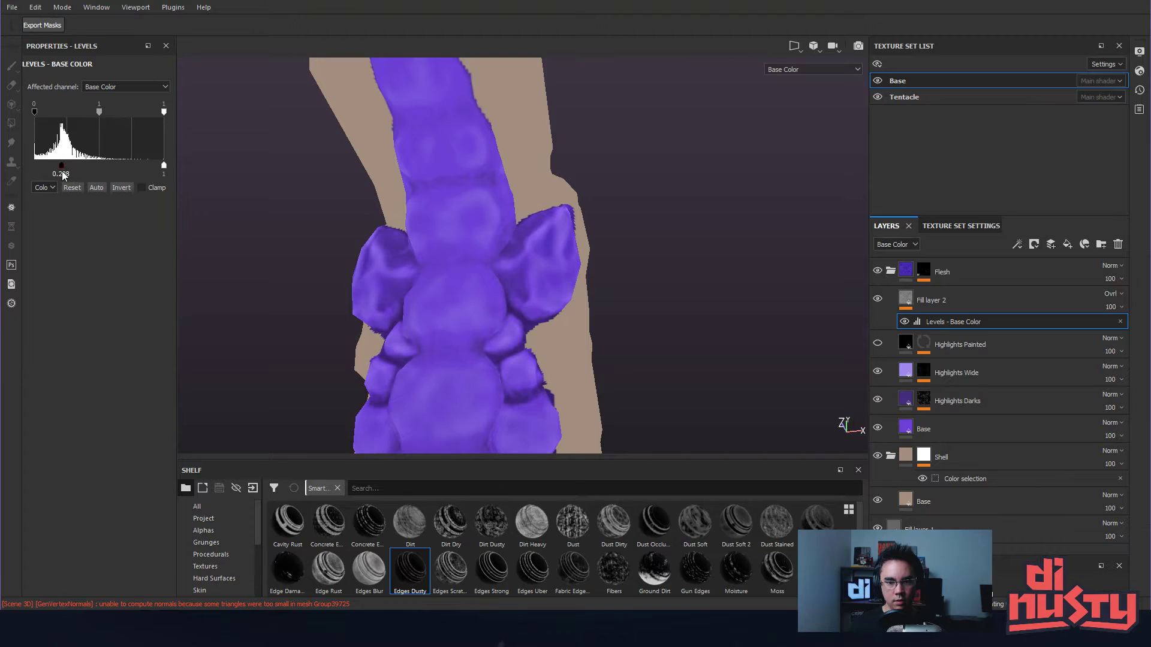
pyautogui.moveTo(102, 113)
pyautogui.mouseDown()
pyautogui.moveTo(154, 114)
pyautogui.moveTo(80, 117)
pyautogui.moveTo(105, 117)
pyautogui.moveTo(91, 117)
pyautogui.mouseUp()
pyautogui.keyDown('alt'); pyautogui.moveTo(257, 174); pyautogui.dragTo(442, 218); pyautogui.keyUp('alt')
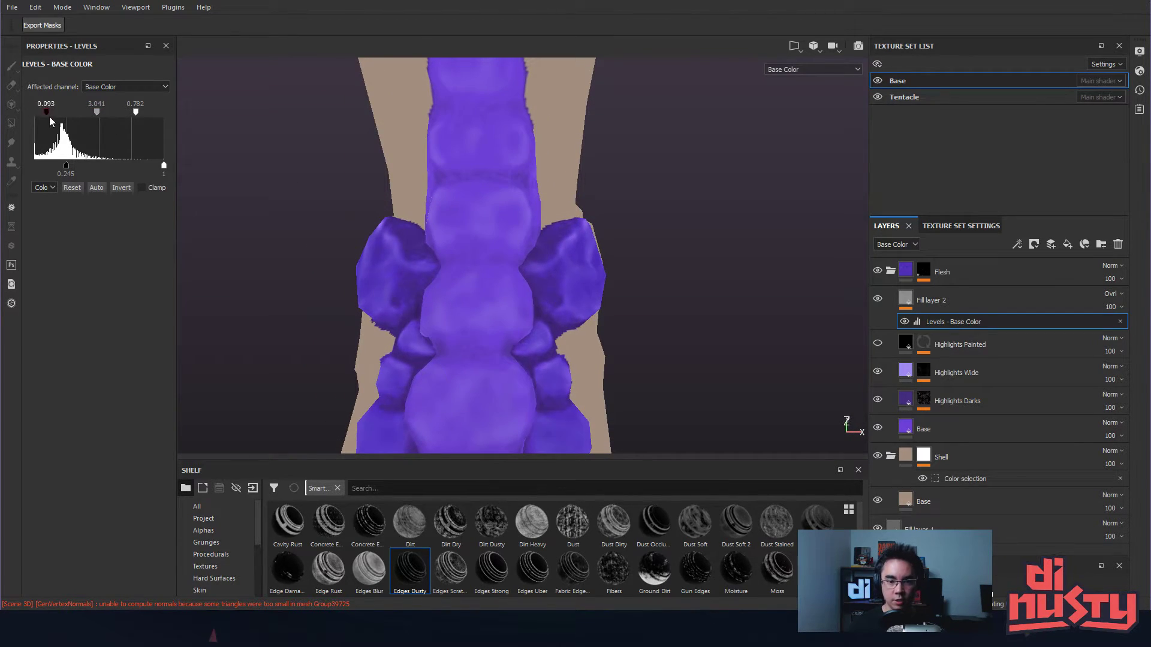
pyautogui.moveTo(74, 173)
pyautogui.mouseDown()
pyautogui.moveTo(103, 174)
pyautogui.moveTo(34, 168)
pyautogui.moveTo(76, 166)
pyautogui.mouseUp()
pyautogui.keyDown('alt'); pyautogui.moveTo(411, 175); pyautogui.dragTo(576, 193); pyautogui.keyUp('alt')
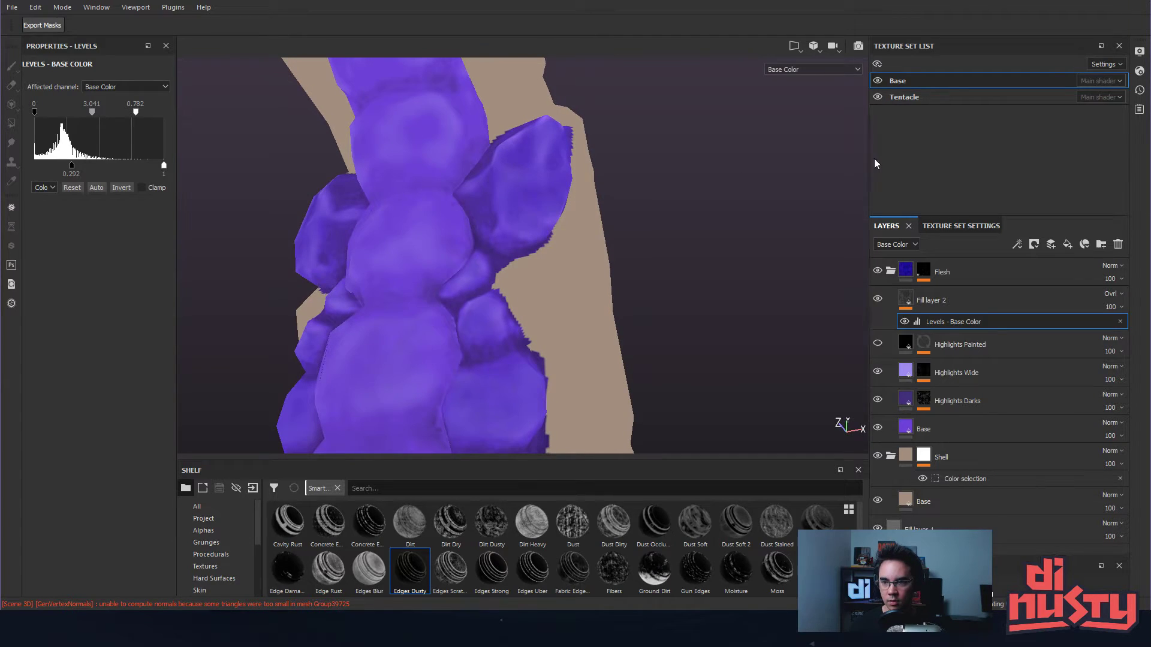
pyautogui.click(953, 228)
pyautogui.click(886, 227)
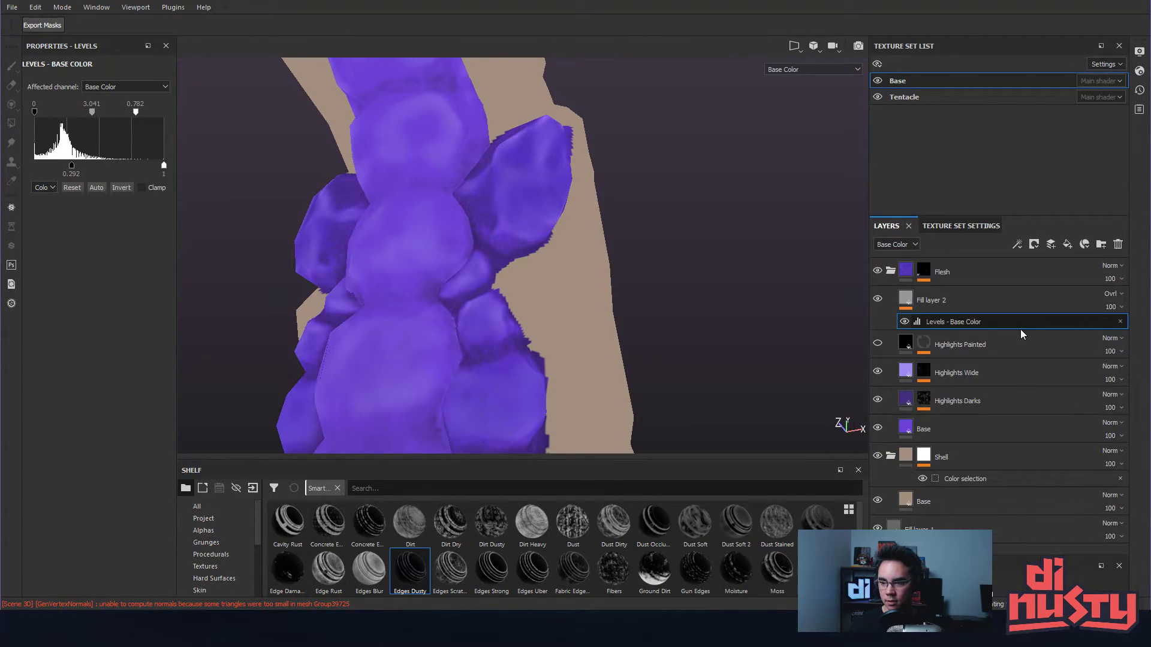
pyautogui.click(973, 307)
pyautogui.click(968, 322)
# - Compare Overlay and Screen blending on Fill layer 2 and set its blend mode to Passthrough
pyautogui.click(1088, 294)
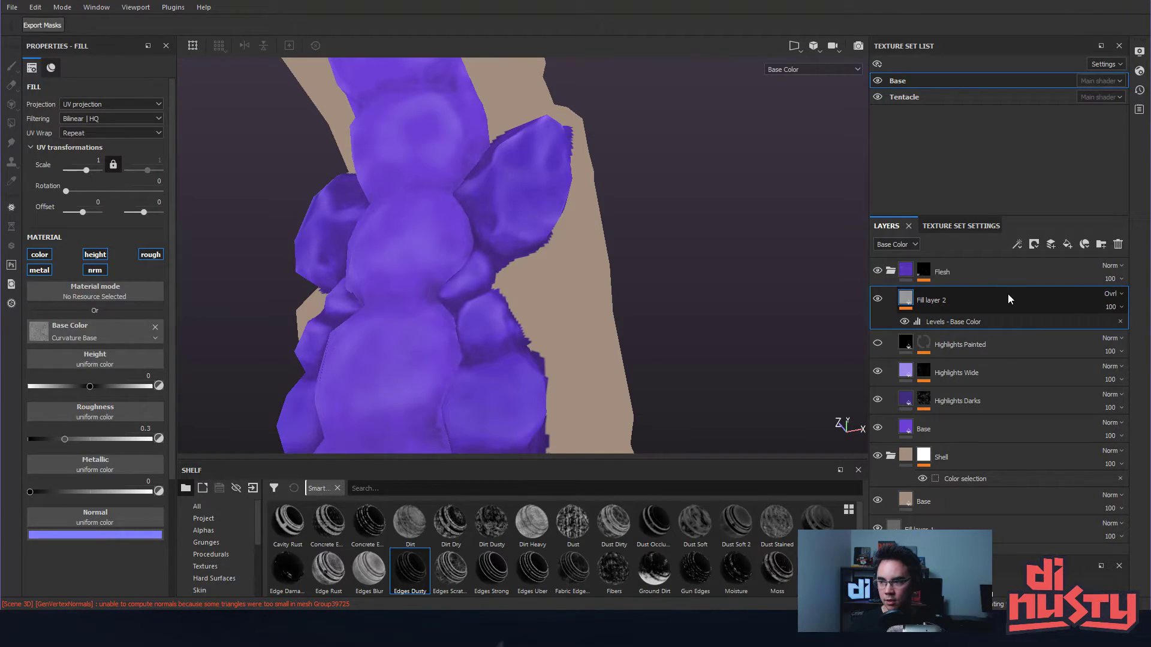
pyautogui.click(1110, 293)
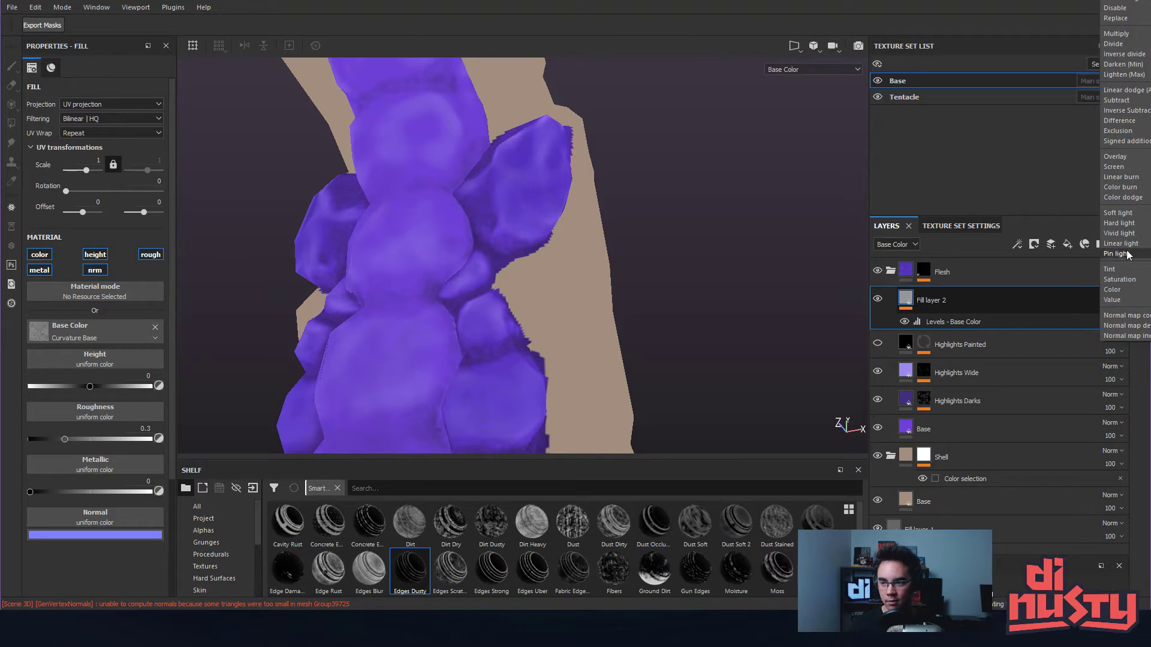
pyautogui.click(1118, 157)
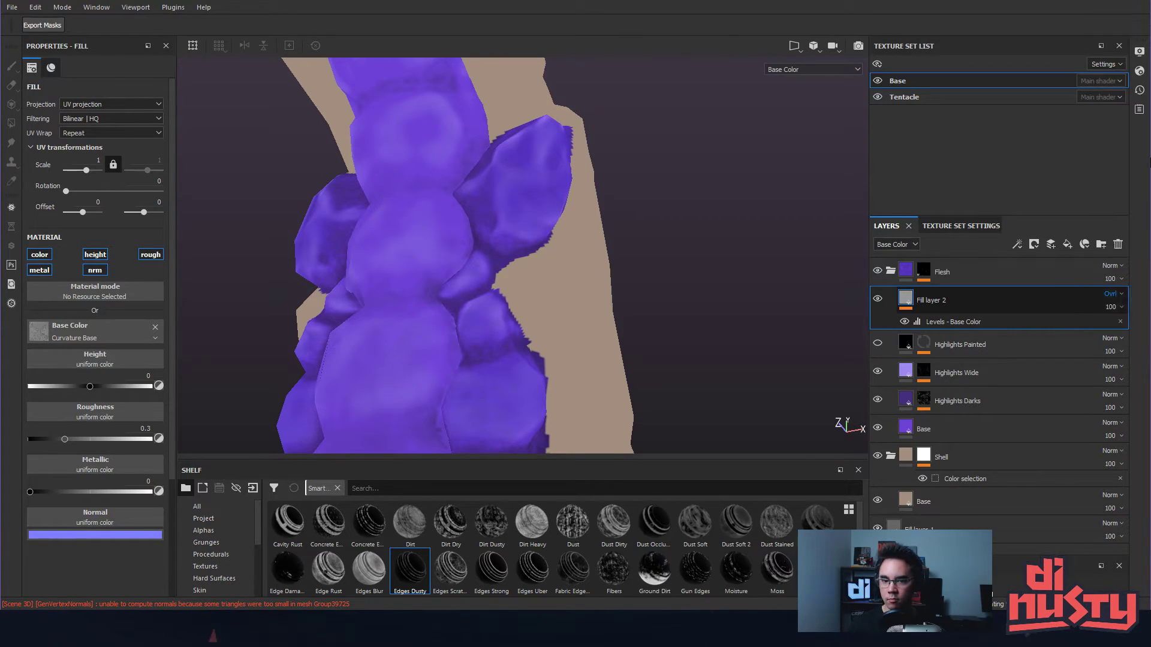
pyautogui.click(1112, 294)
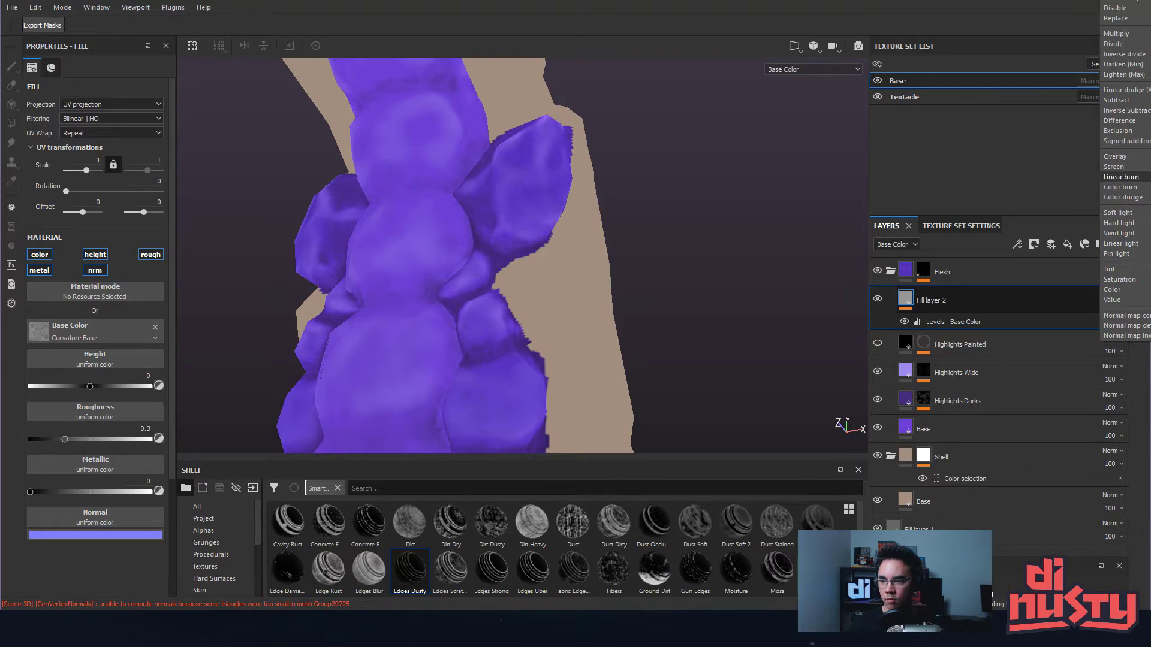
pyautogui.click(1148, 167)
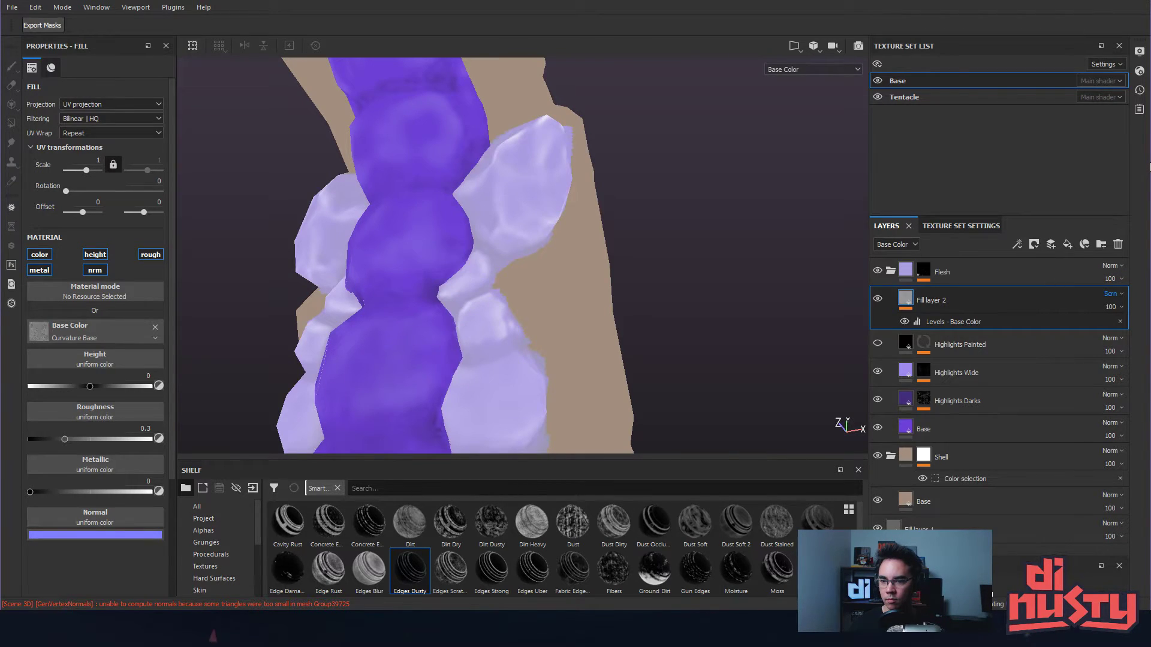
pyautogui.click(1114, 294)
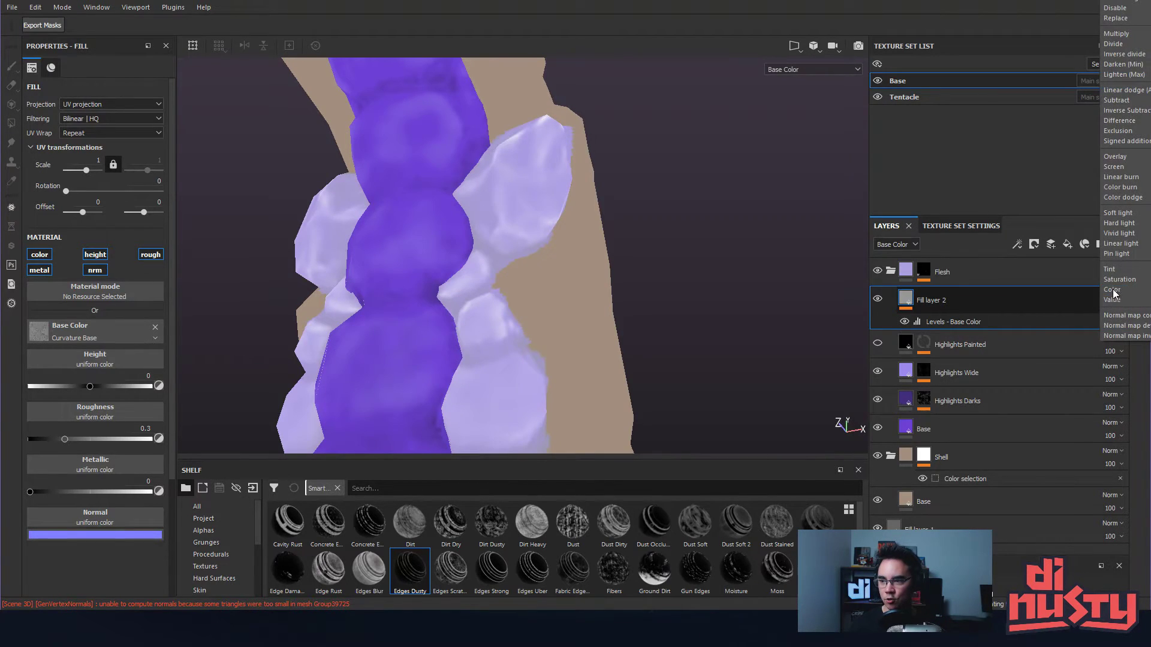
pyautogui.click(1145, 2)
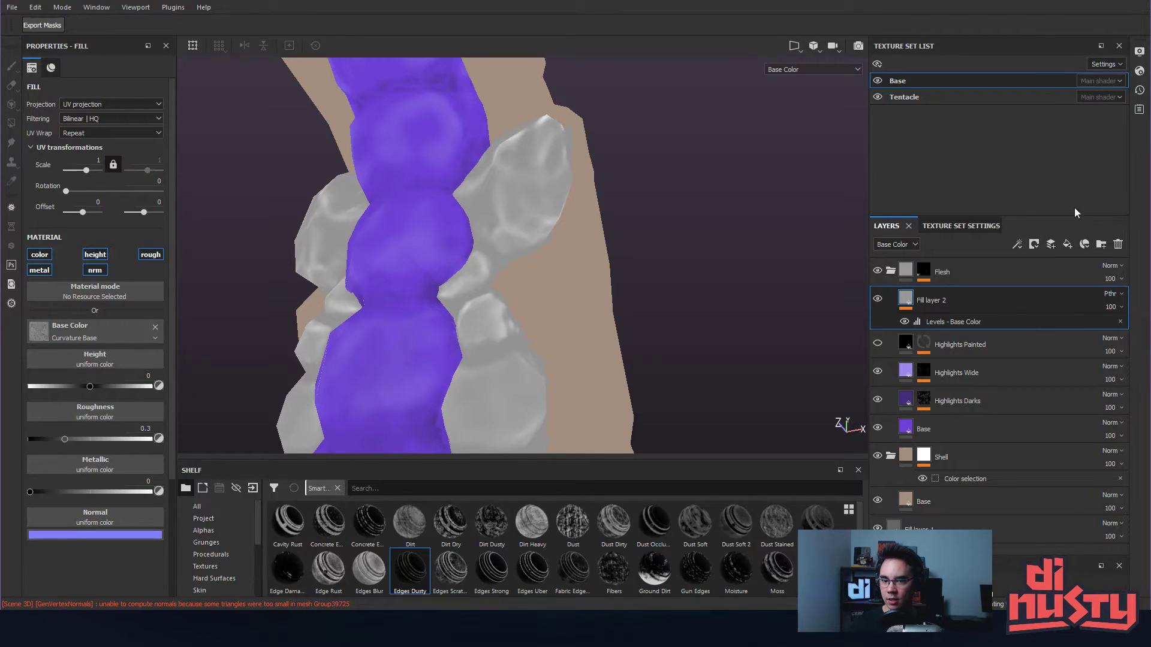
# - Try Linear dodge, Overlay and Value blending on Fill layer 2
pyautogui.click(1112, 294)
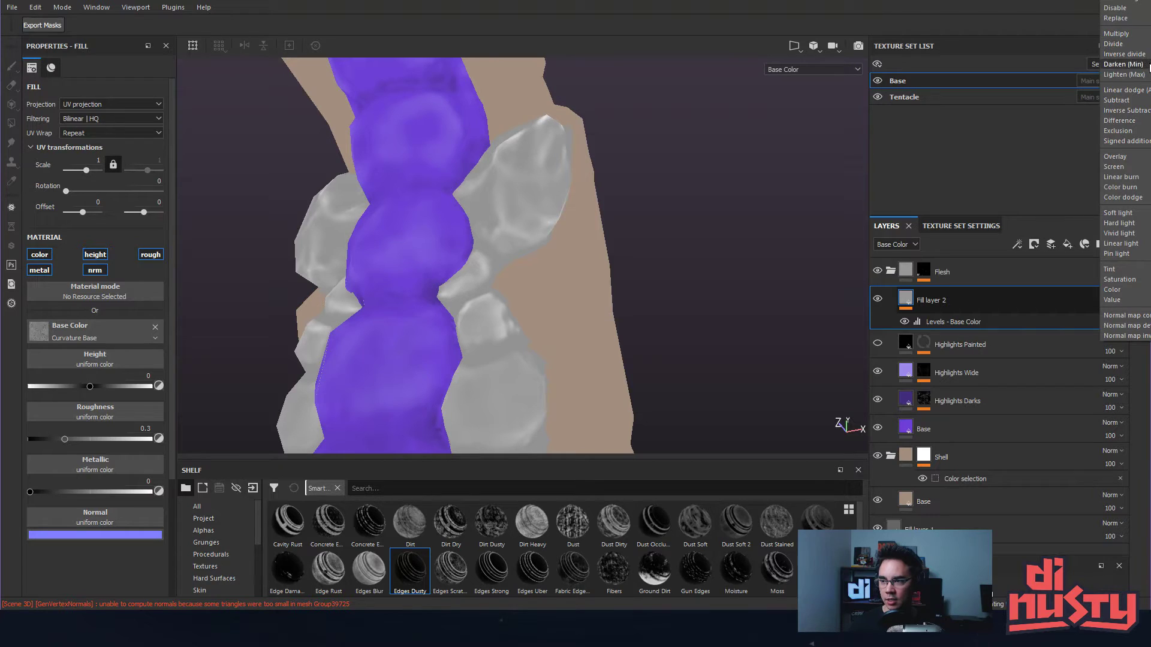
pyautogui.click(1123, 90)
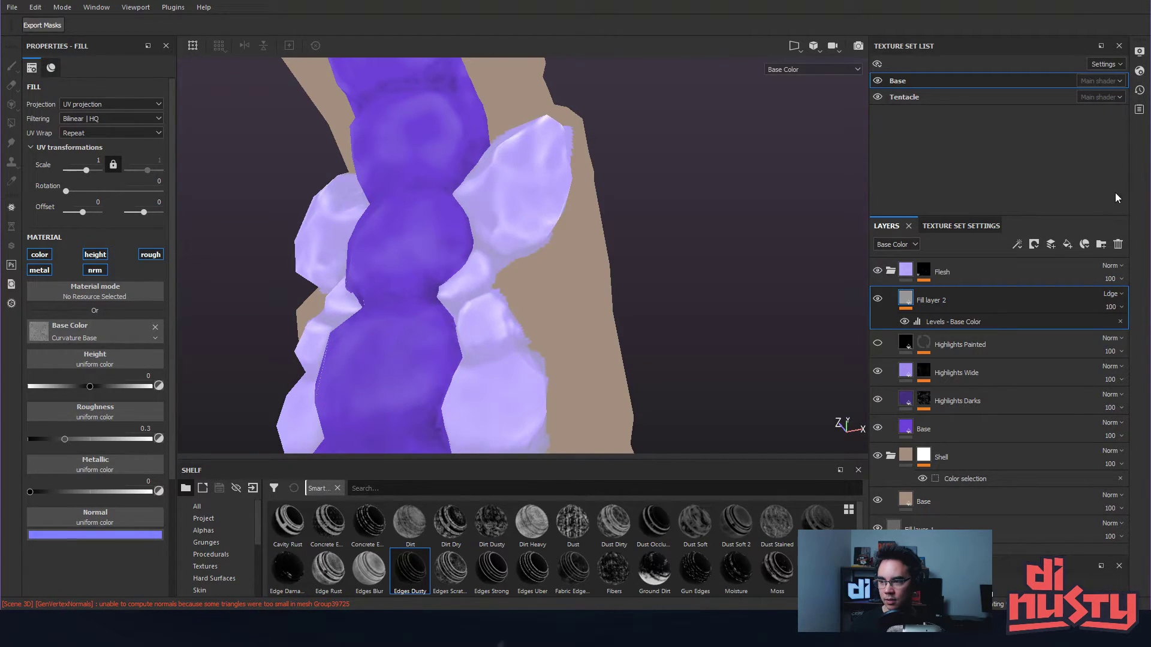
pyautogui.click(1112, 294)
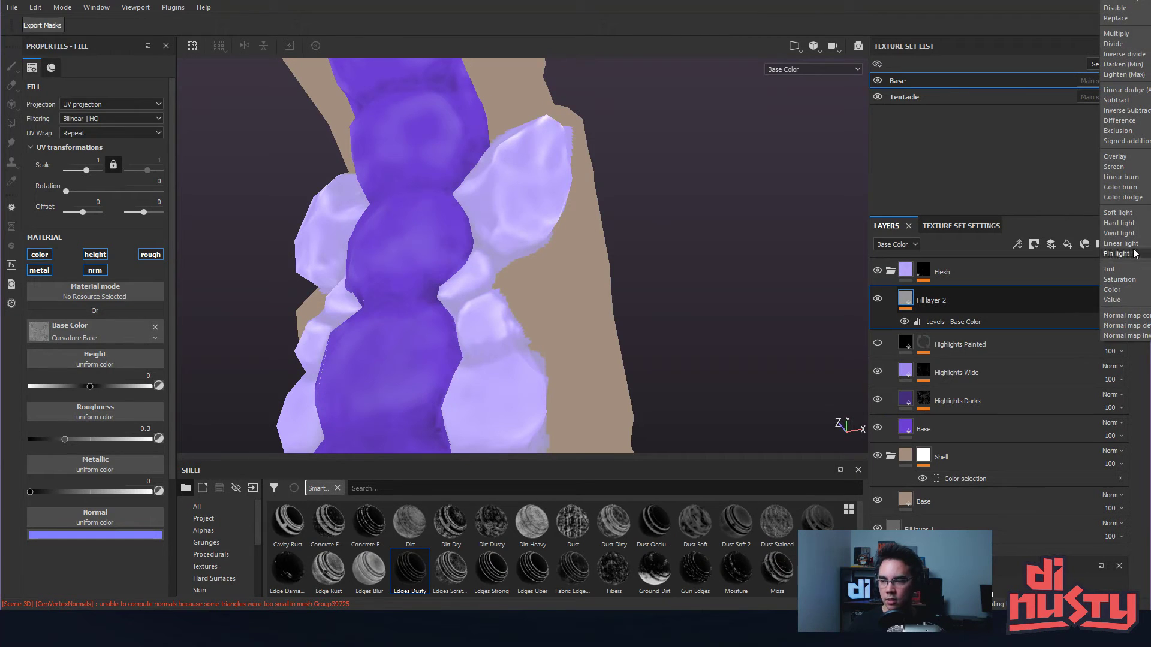
pyautogui.click(1115, 157)
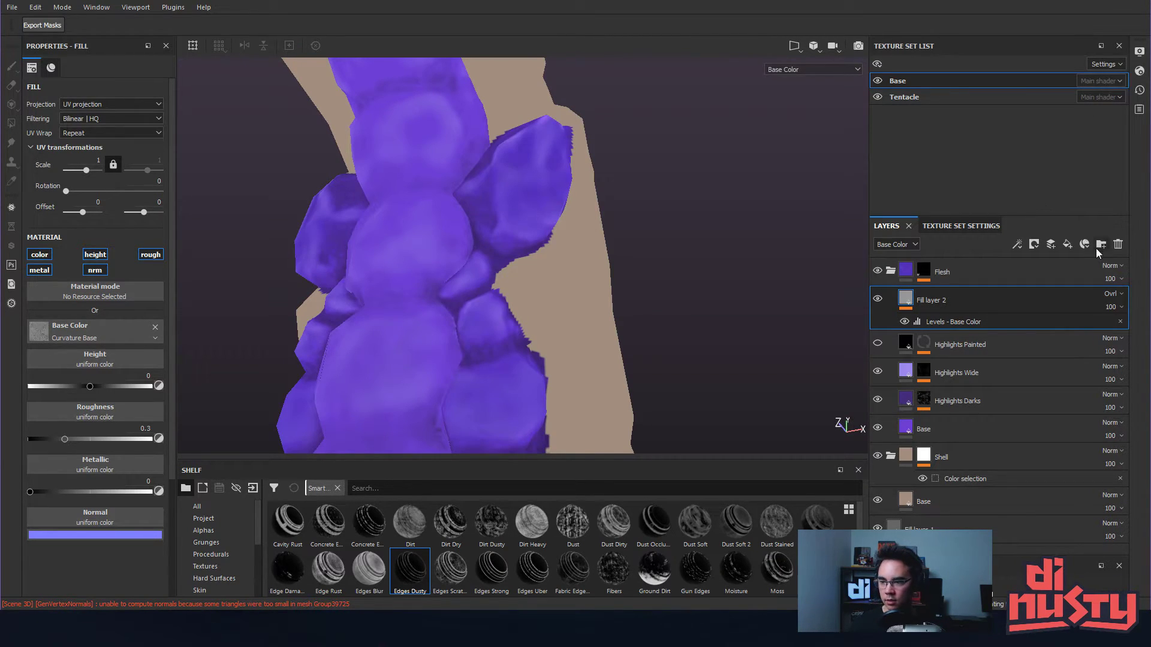
pyautogui.click(1113, 293)
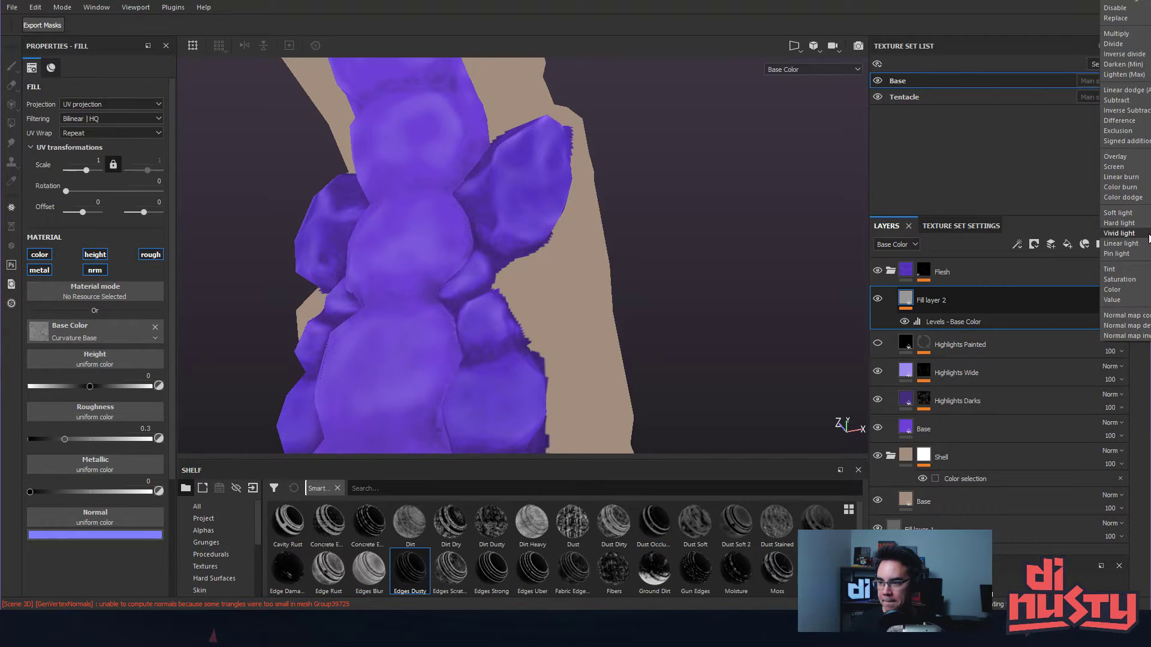
pyautogui.click(1127, 300)
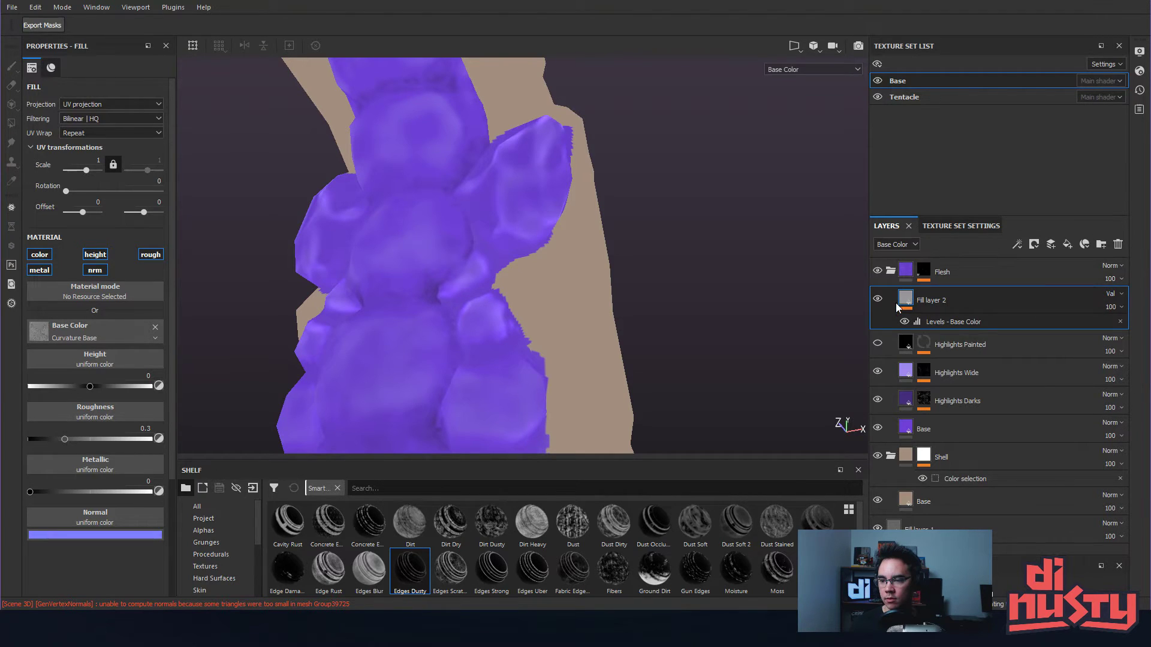
# - Toggle the Levels effect on Fill layer 2 off and on to compare the flesh with and without it
pyautogui.click(905, 322)
pyautogui.click(904, 322)
pyautogui.click(904, 322)
pyautogui.click(904, 321)
# - Cycle through the available blend modes on Fill layer 2, including Linear dodge and Multiply, and return it to Overlay
pyautogui.click(1114, 293)
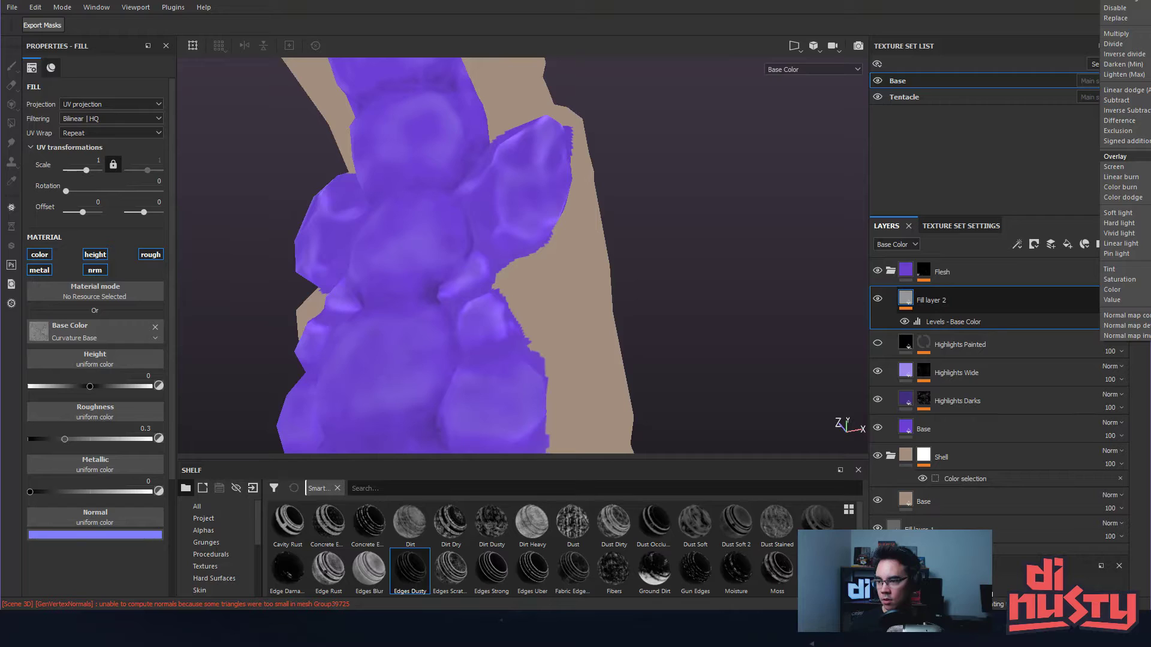
pyautogui.click(1131, 0)
pyautogui.click(1111, 296)
pyautogui.click(1111, 298)
pyautogui.scroll(1, 1111, 295)
pyautogui.scroll(4, 1111, 297)
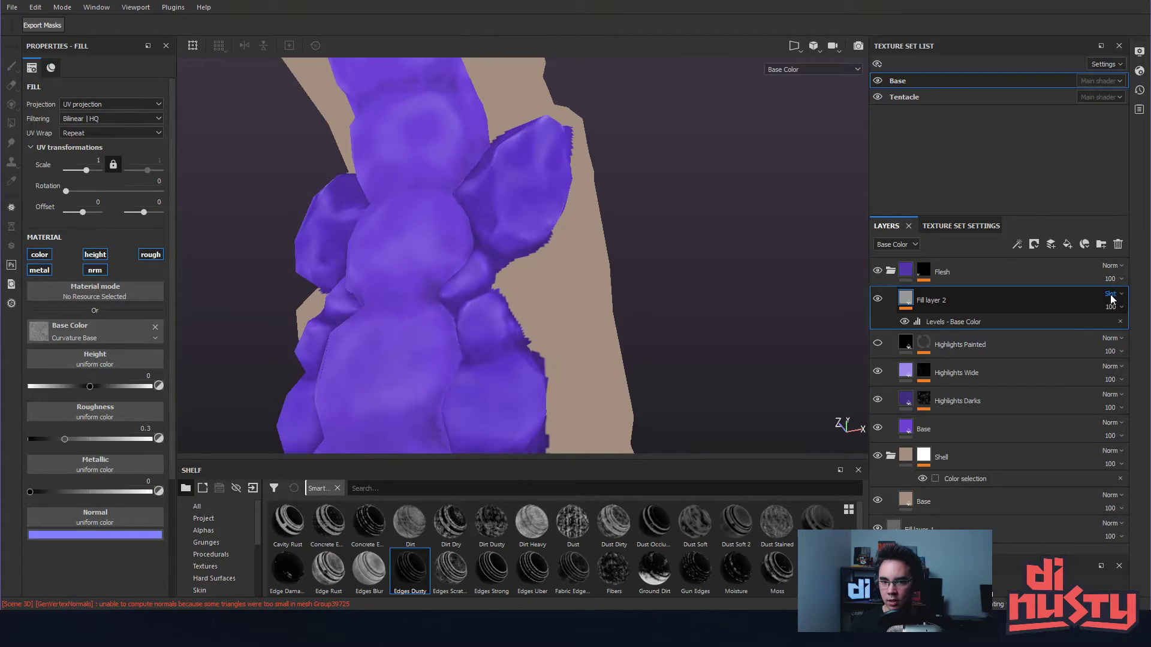
pyautogui.scroll(5, 1111, 297)
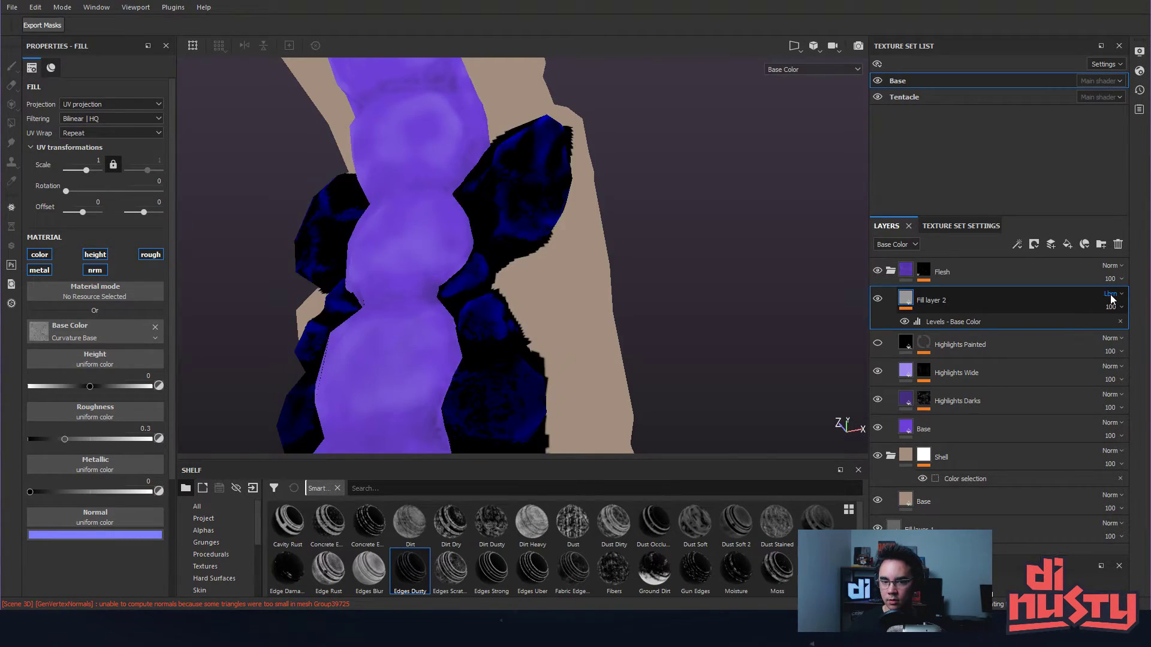
pyautogui.scroll(5, 1111, 297)
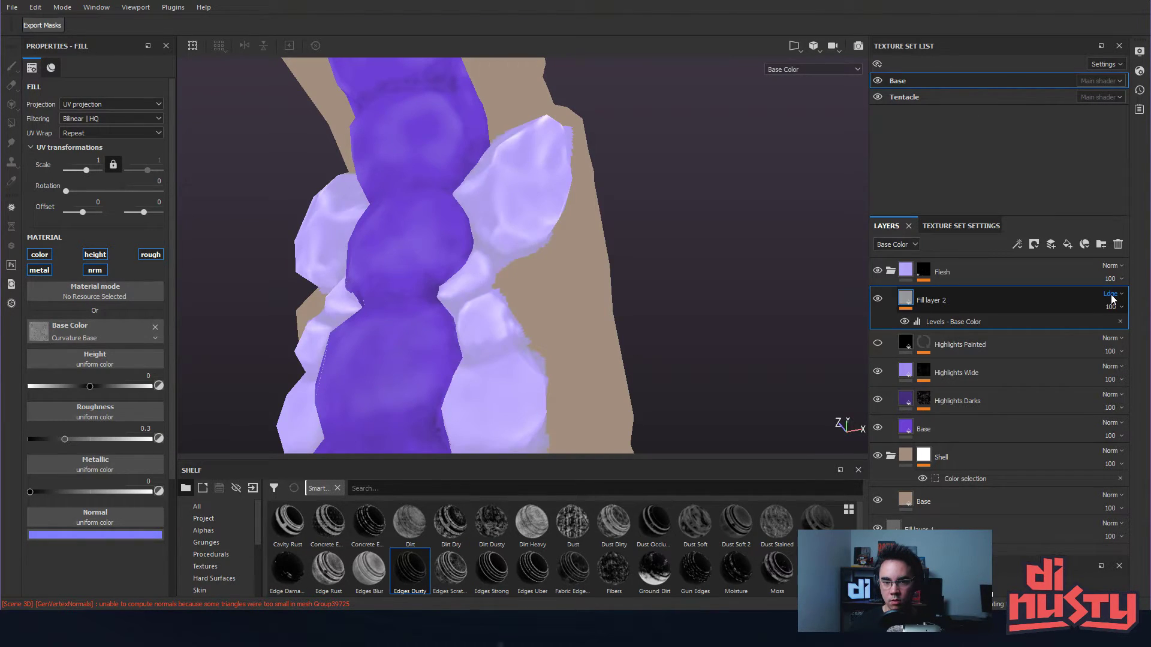
pyautogui.scroll(6, 1111, 297)
pyautogui.scroll(-1, 1112, 299)
pyautogui.scroll(1, 1111, 299)
pyautogui.scroll(-1, 1111, 299)
pyautogui.scroll(1, 1111, 299)
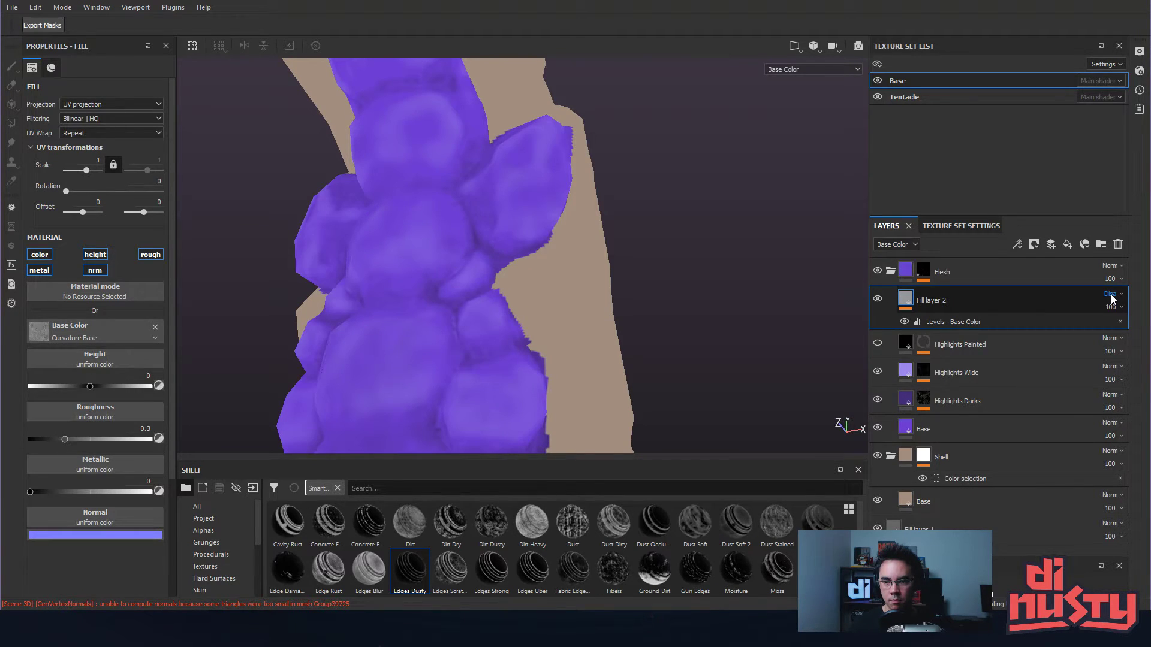
pyautogui.scroll(-1, 1111, 299)
pyautogui.scroll(-7, 1112, 299)
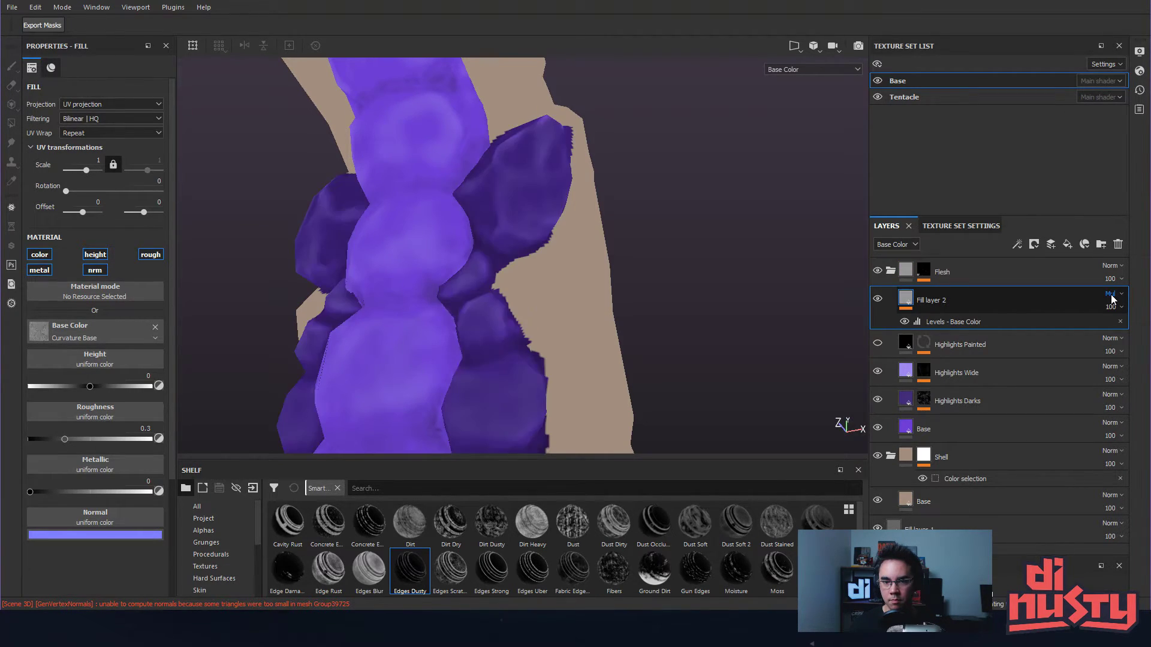
pyautogui.click(1112, 299)
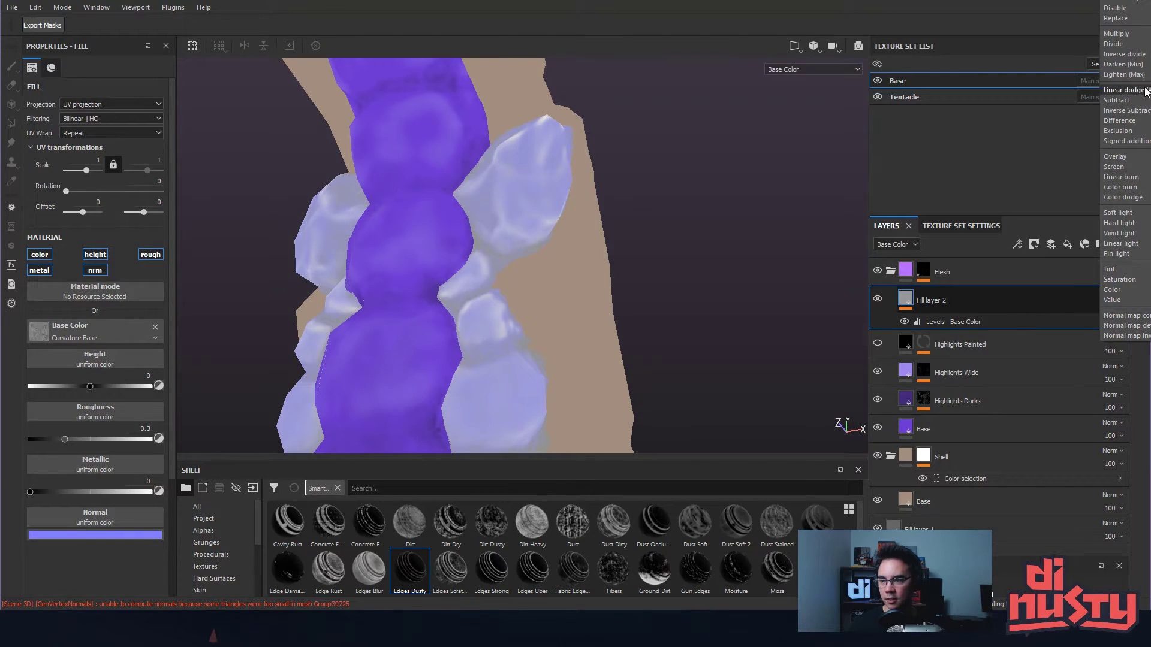
pyautogui.click(1115, 156)
# - Compare Value and other blend modes with Overlay on Fill layer 2 and settle on Overlay, keeping its Levels effect selected
pyautogui.keyDown('alt'); pyautogui.moveTo(814, 197); pyautogui.dragTo(743, 234); pyautogui.keyUp('alt')
pyautogui.click(970, 323)
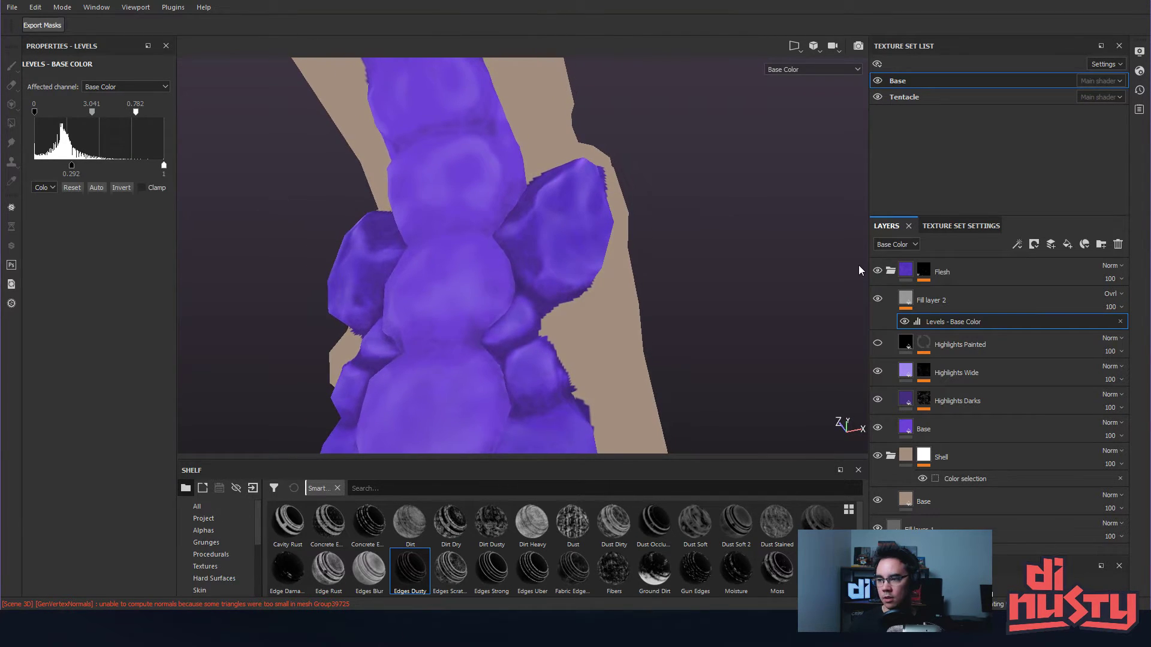
pyautogui.click(1113, 307)
pyautogui.click(1113, 296)
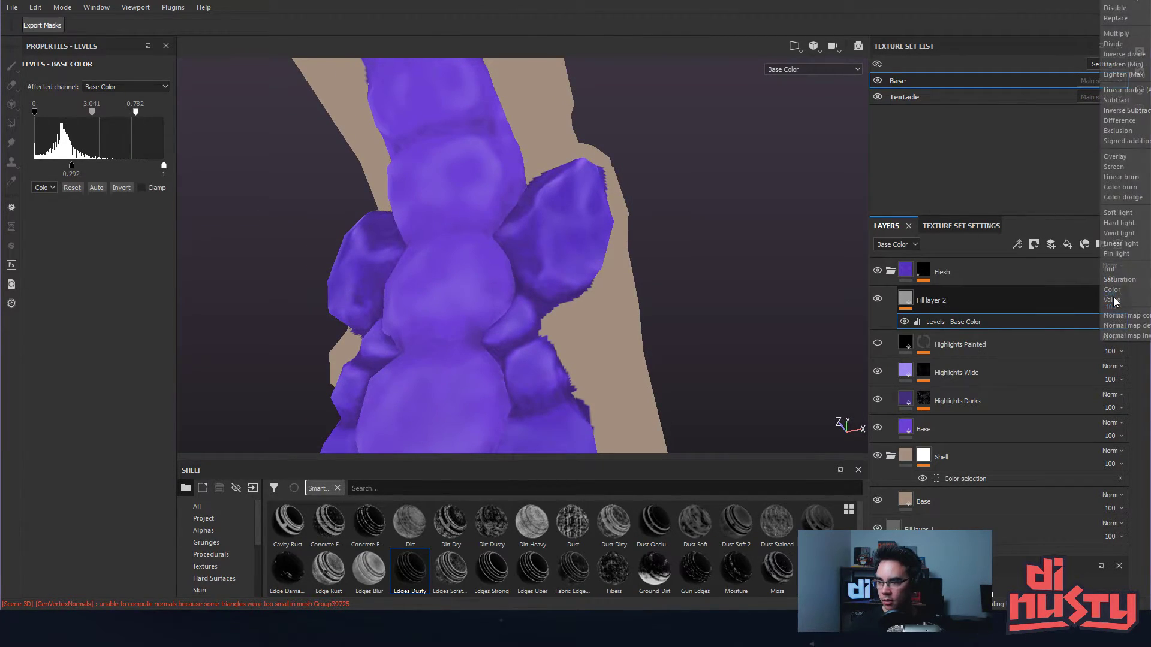
pyautogui.click(1113, 299)
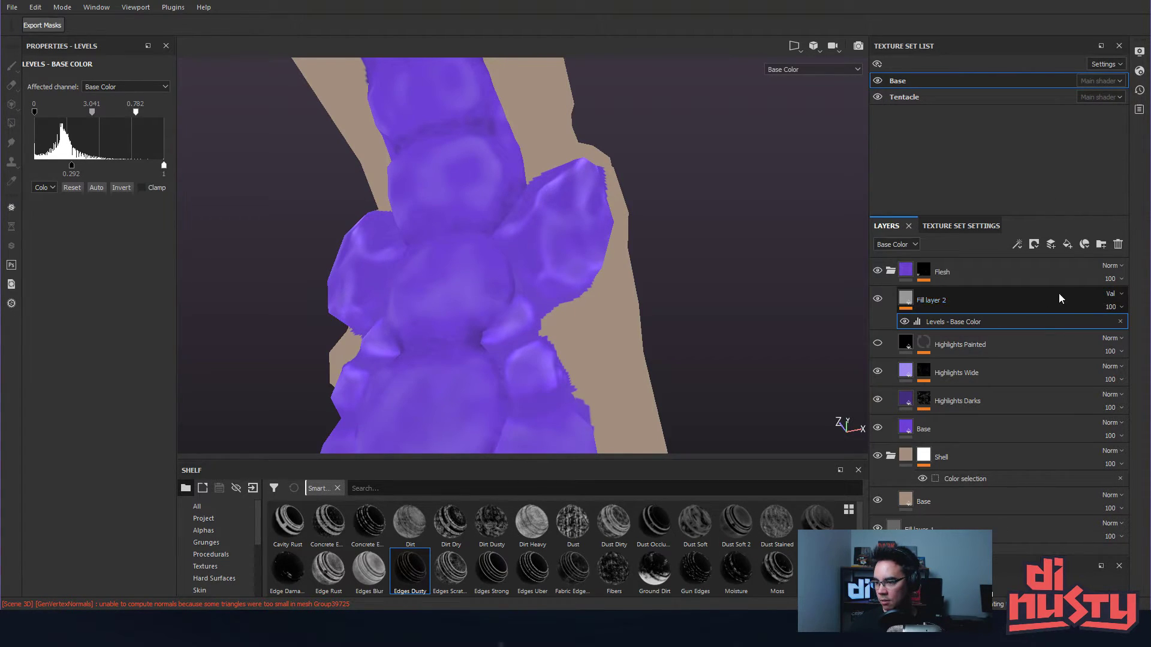
pyautogui.click(1114, 296)
pyautogui.click(1115, 298)
pyautogui.scroll(8, 1115, 297)
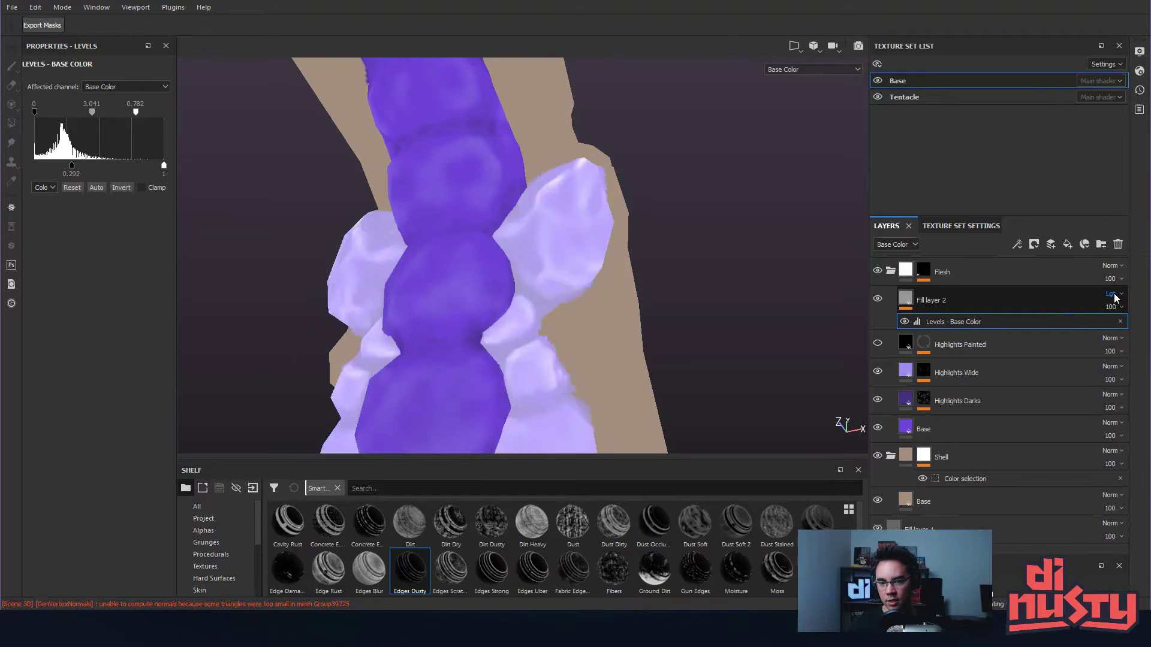
pyautogui.scroll(-1, 1115, 298)
pyautogui.click(1114, 298)
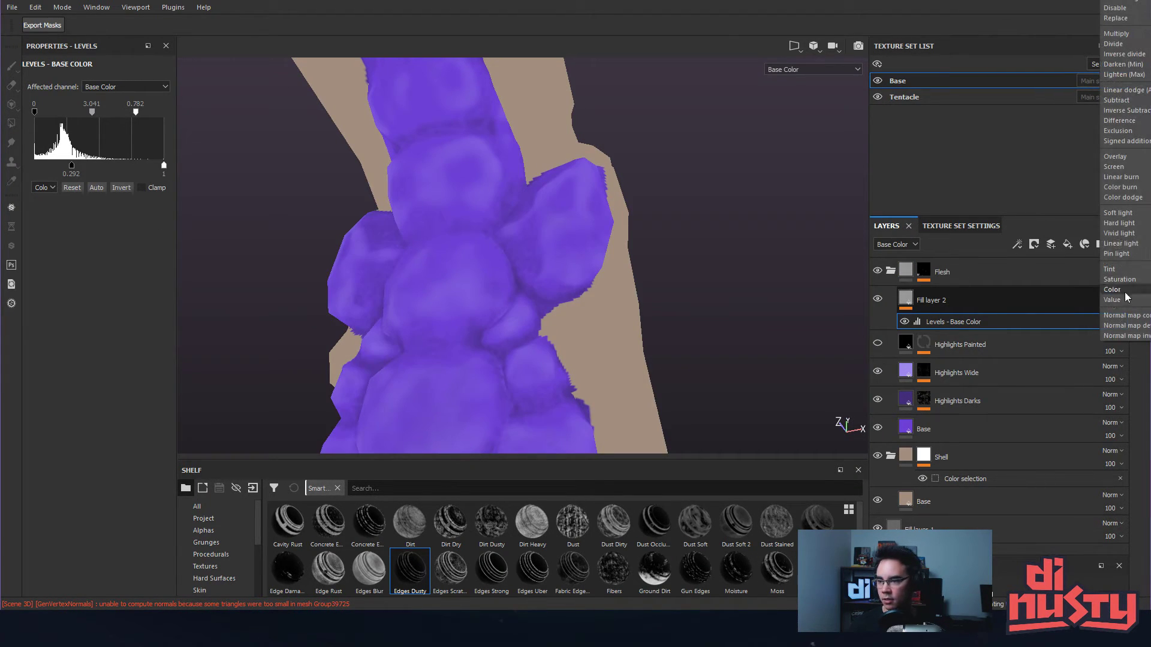
pyautogui.click(1127, 157)
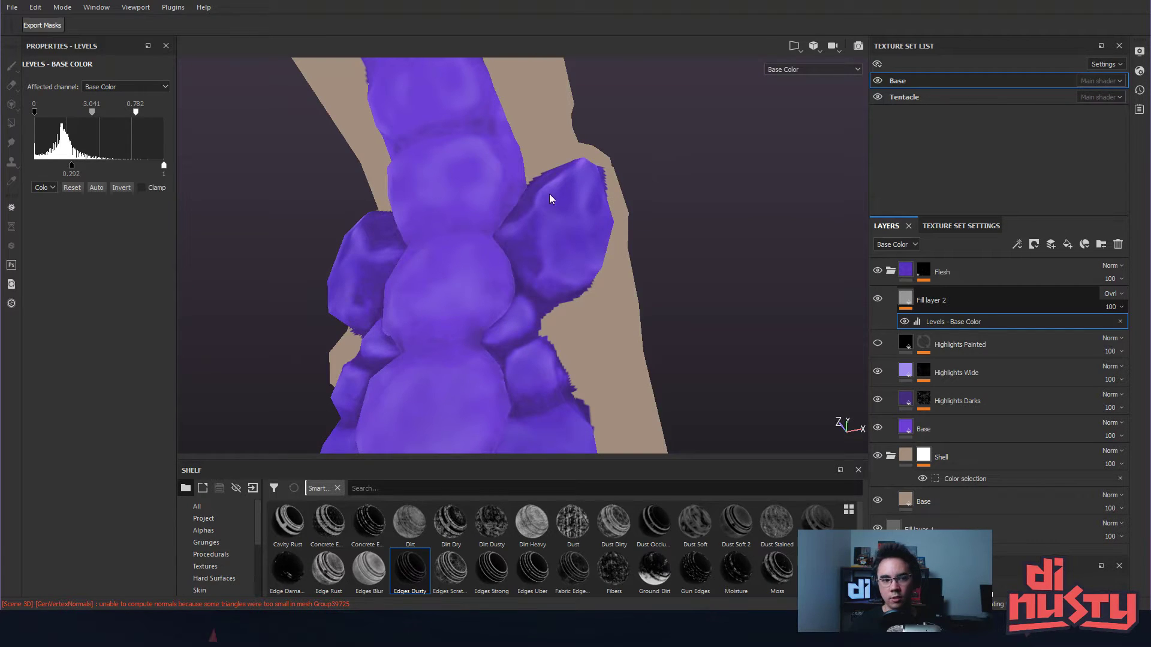
# - Set Fill layer 2's Levels to output black 0.352, midtones 3.946 and input white 0.523
pyautogui.moveTo(67, 169); pyautogui.dragTo(67, 173)
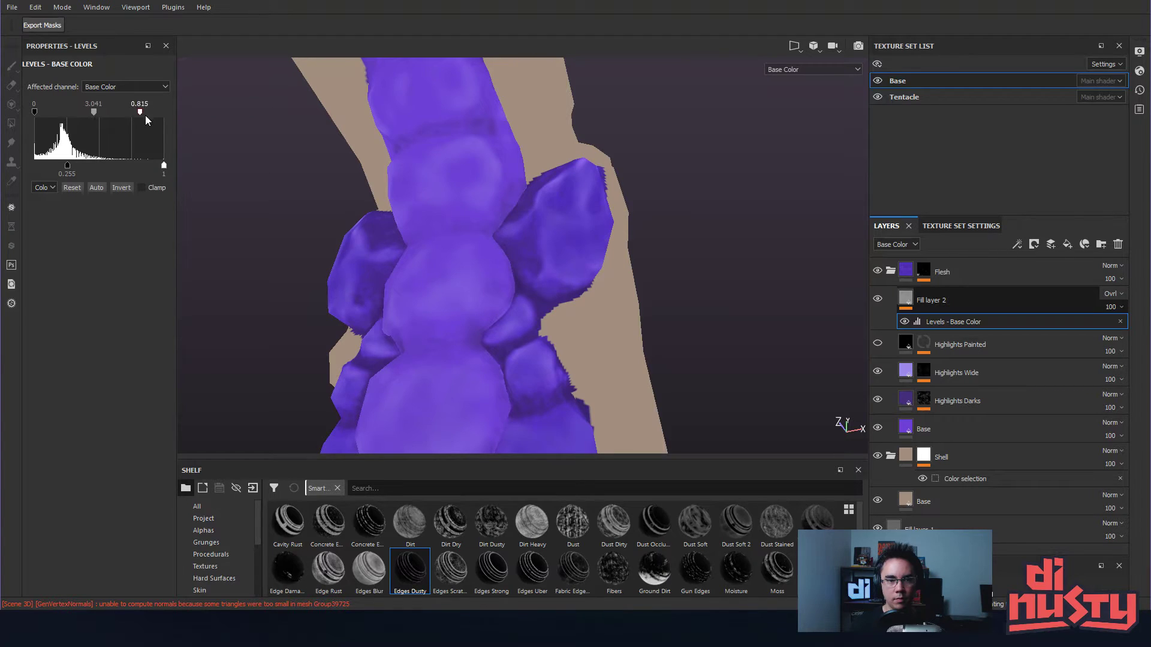
pyautogui.moveTo(138, 112)
pyautogui.mouseDown()
pyautogui.moveTo(83, 123)
pyautogui.moveTo(162, 133)
pyautogui.mouseUp()
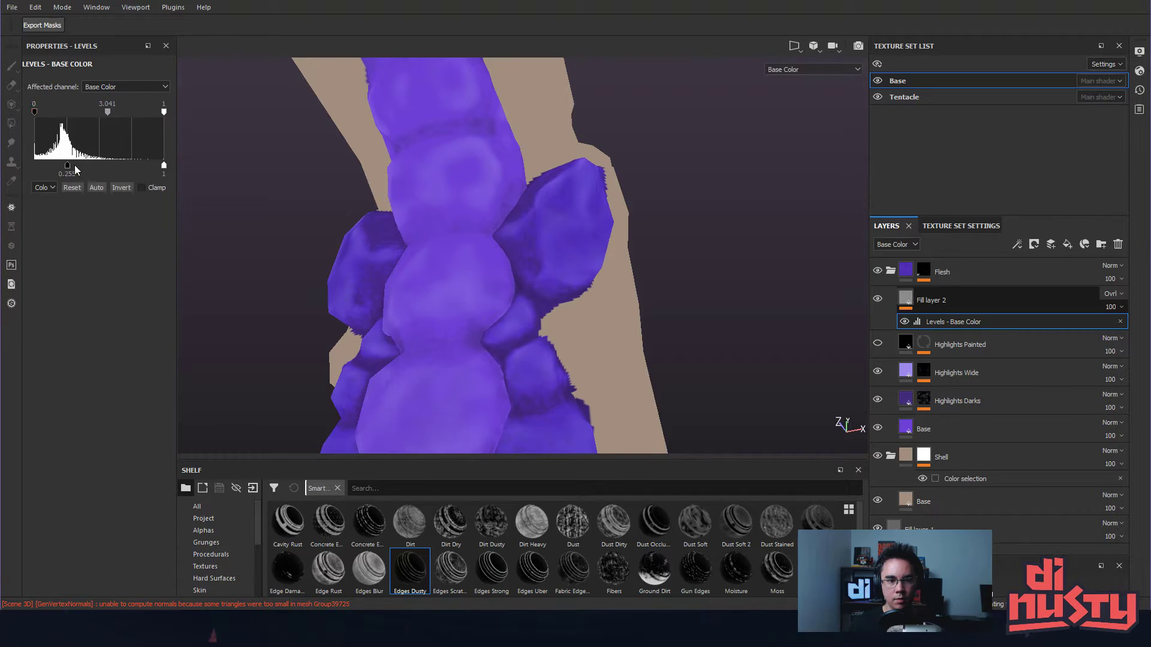
pyautogui.moveTo(67, 169)
pyautogui.mouseDown()
pyautogui.moveTo(43, 168)
pyautogui.moveTo(110, 171)
pyautogui.moveTo(51, 162)
pyautogui.mouseUp()
pyautogui.moveTo(103, 113)
pyautogui.mouseDown()
pyautogui.moveTo(138, 115)
pyautogui.moveTo(70, 117)
pyautogui.mouseUp()
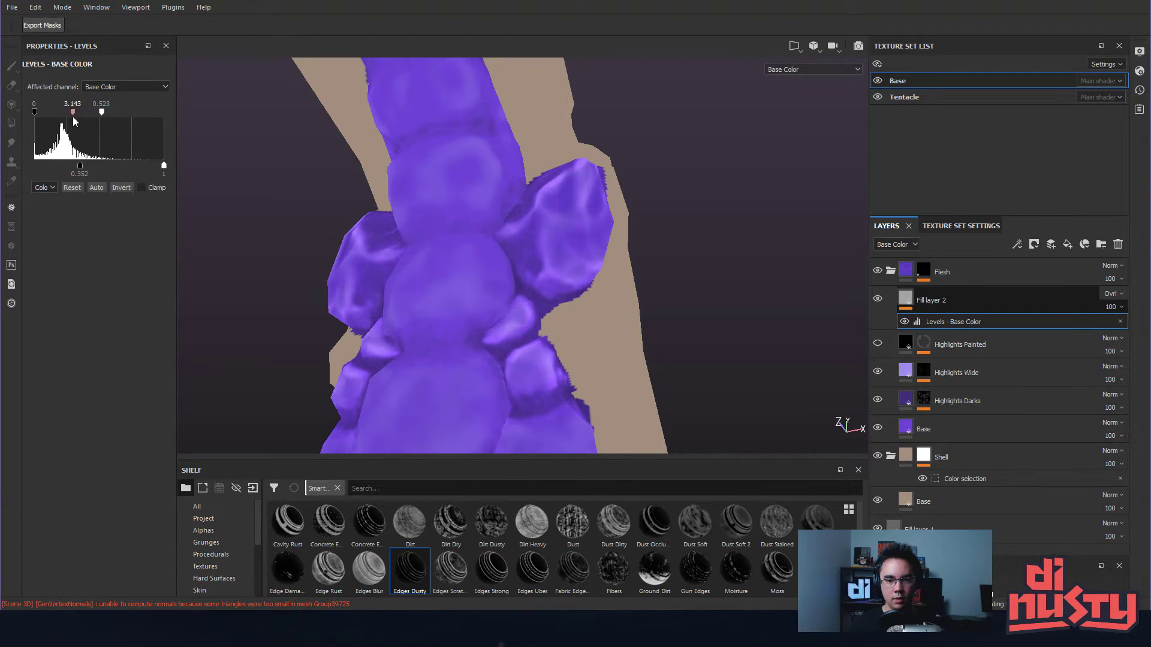
pyautogui.keyDown('alt'); pyautogui.moveTo(511, 177); pyautogui.dragTo(563, 178); pyautogui.keyUp('alt')
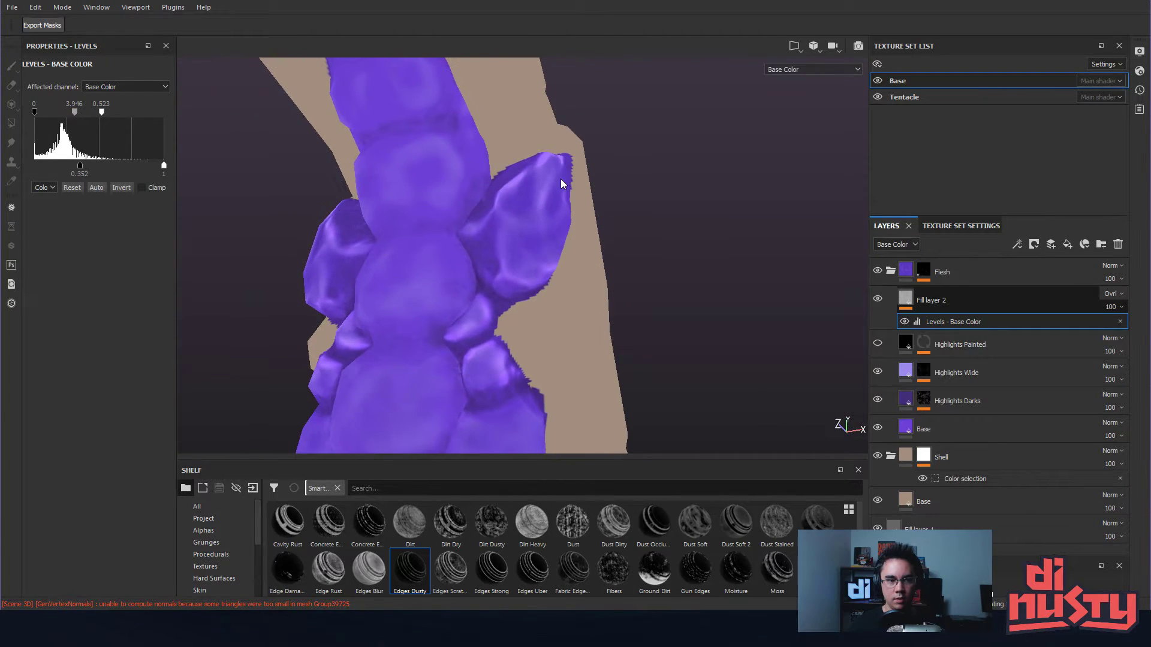
pyautogui.click(685, 160)
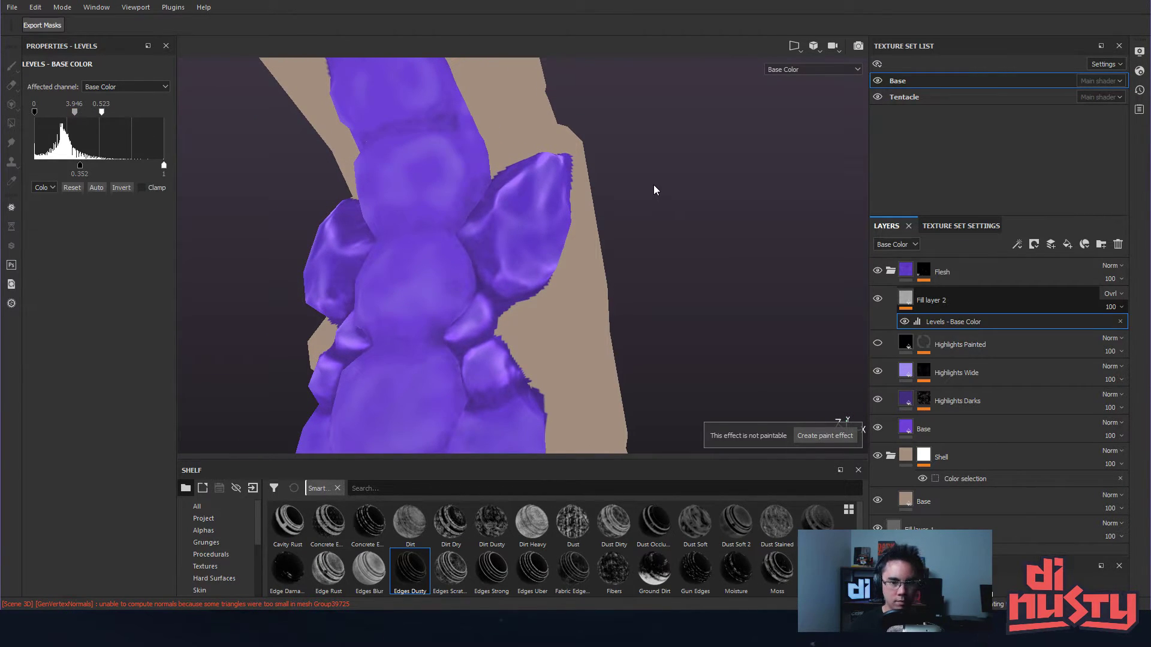
# - Switch to the Material view and disable Fill layer 2's height, metal, normal and roughness channels, leaving only color
pyautogui.press('m')
pyautogui.keyDown('alt'); pyautogui.moveTo(611, 226); pyautogui.dragTo(520, 200); pyautogui.keyUp('alt')
pyautogui.click(1006, 303)
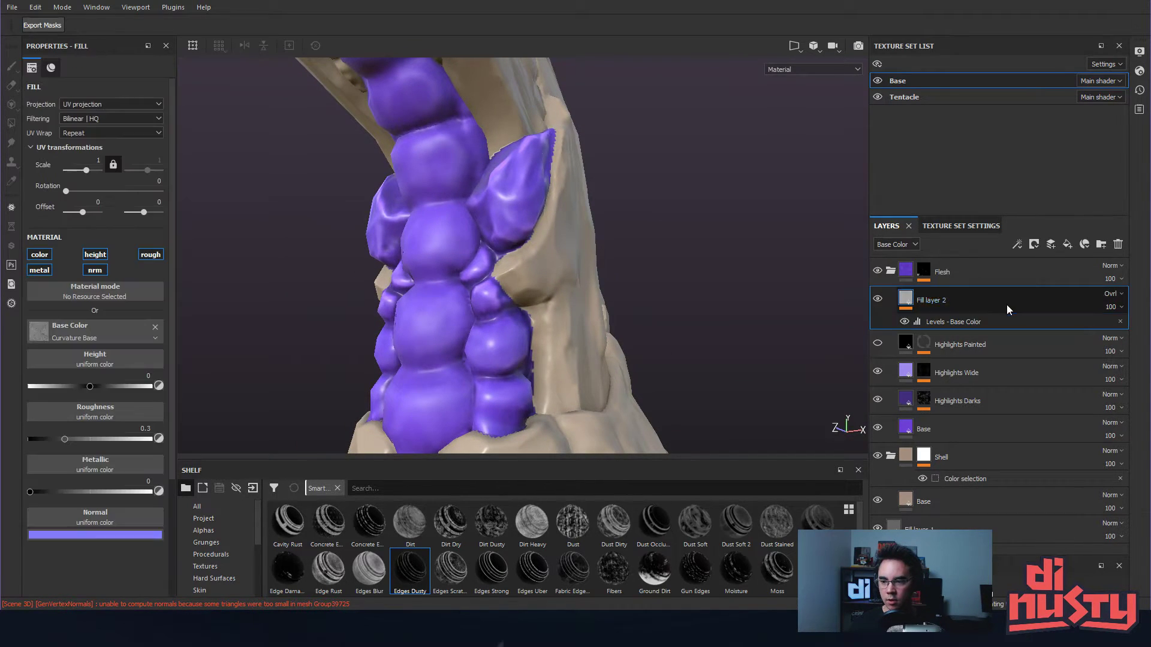
pyautogui.click(94, 256)
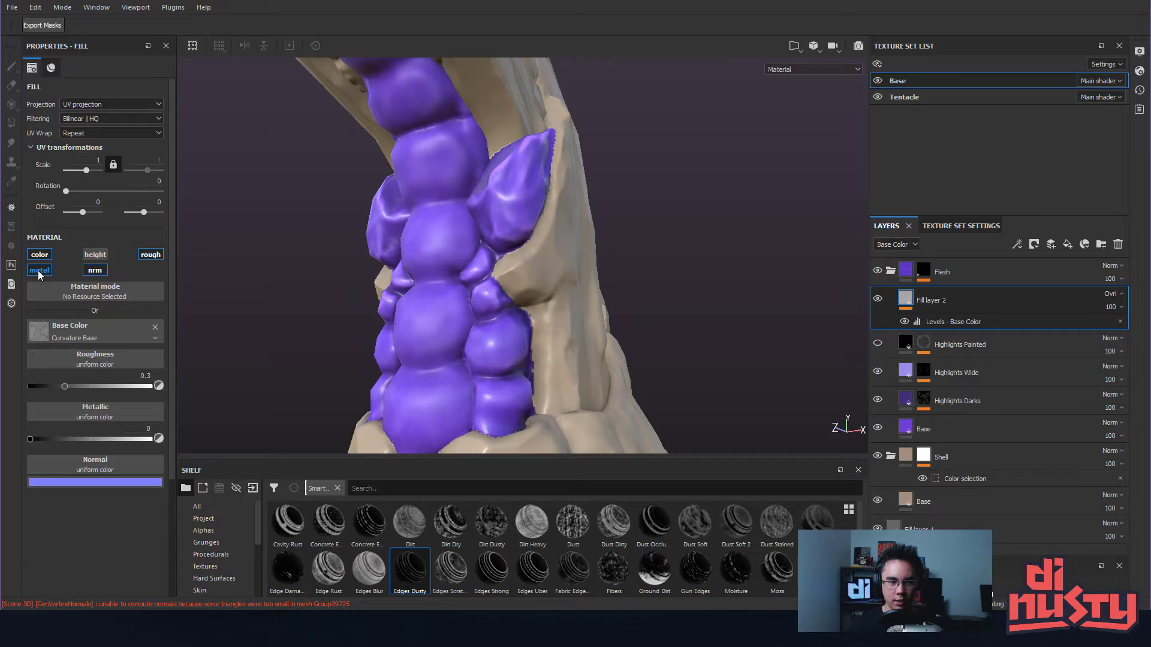
pyautogui.click(38, 269)
pyautogui.click(95, 270)
pyautogui.click(150, 254)
pyautogui.keyDown('alt'); pyautogui.moveTo(273, 295); pyautogui.dragTo(518, 304); pyautogui.keyUp('alt')
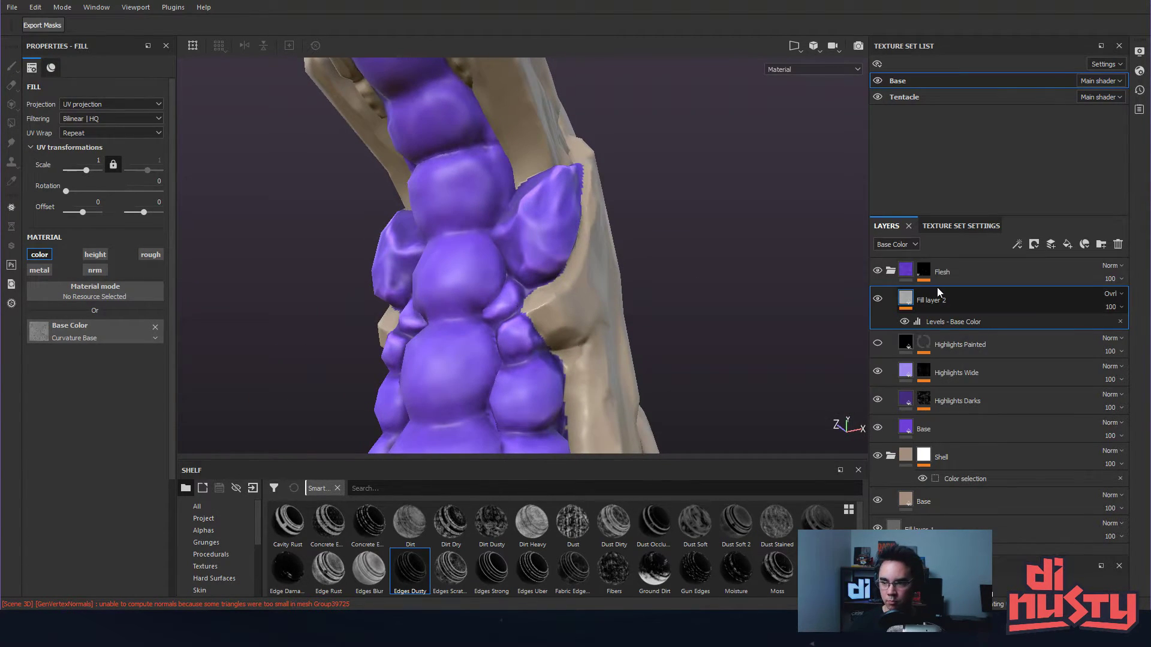
# - Set Fill layer 2's opacity to 35 and check the shading on the flesh
pyautogui.moveTo(1149, 328); pyautogui.dragTo(1122, 334)
pyautogui.keyDown('alt'); pyautogui.moveTo(690, 228); pyautogui.dragTo(657, 184); pyautogui.keyUp('alt')
pyautogui.keyDown('alt'); pyautogui.moveTo(695, 250); pyautogui.dragTo(547, 246); pyautogui.keyUp('alt')
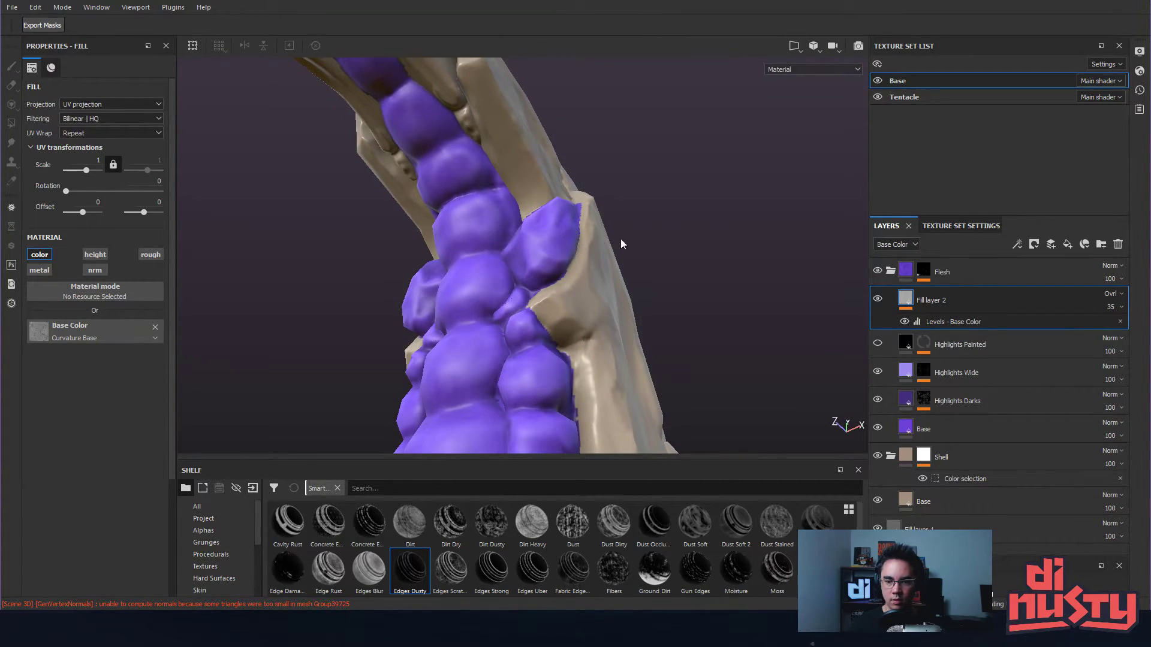
# - Set the roughness of the Flesh folder's Base layer to 0.2077 and inspect the shine
pyautogui.click(952, 428)
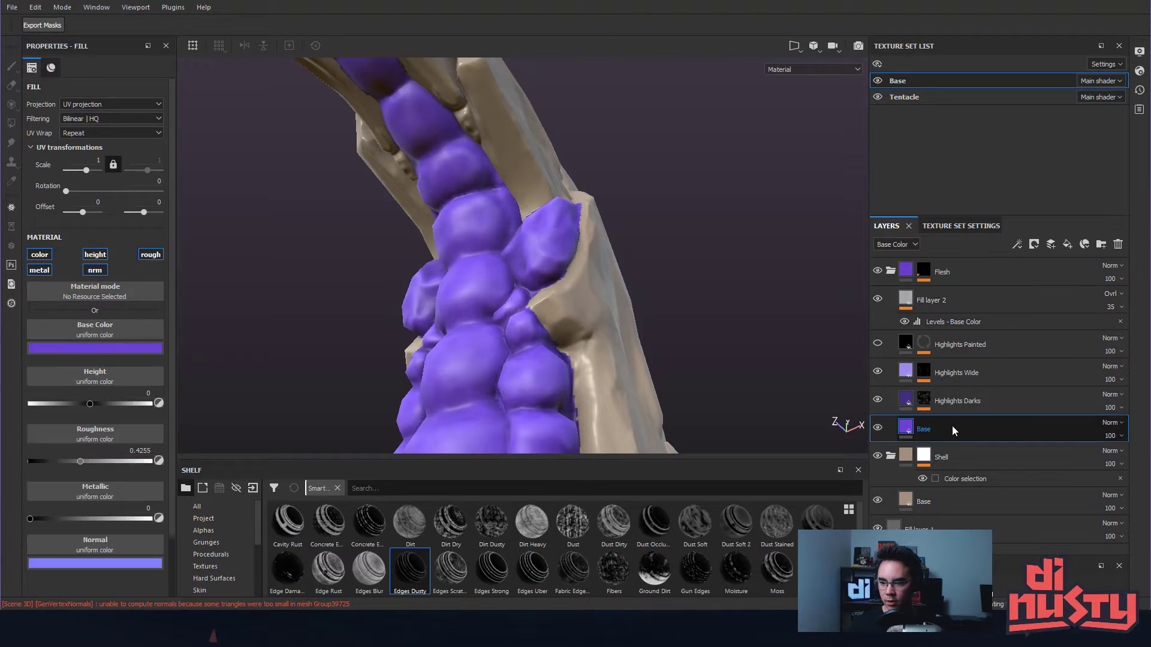
pyautogui.moveTo(85, 454); pyautogui.dragTo(55, 459)
pyautogui.keyDown('alt'); pyautogui.moveTo(288, 384); pyautogui.dragTo(661, 305); pyautogui.keyUp('alt')
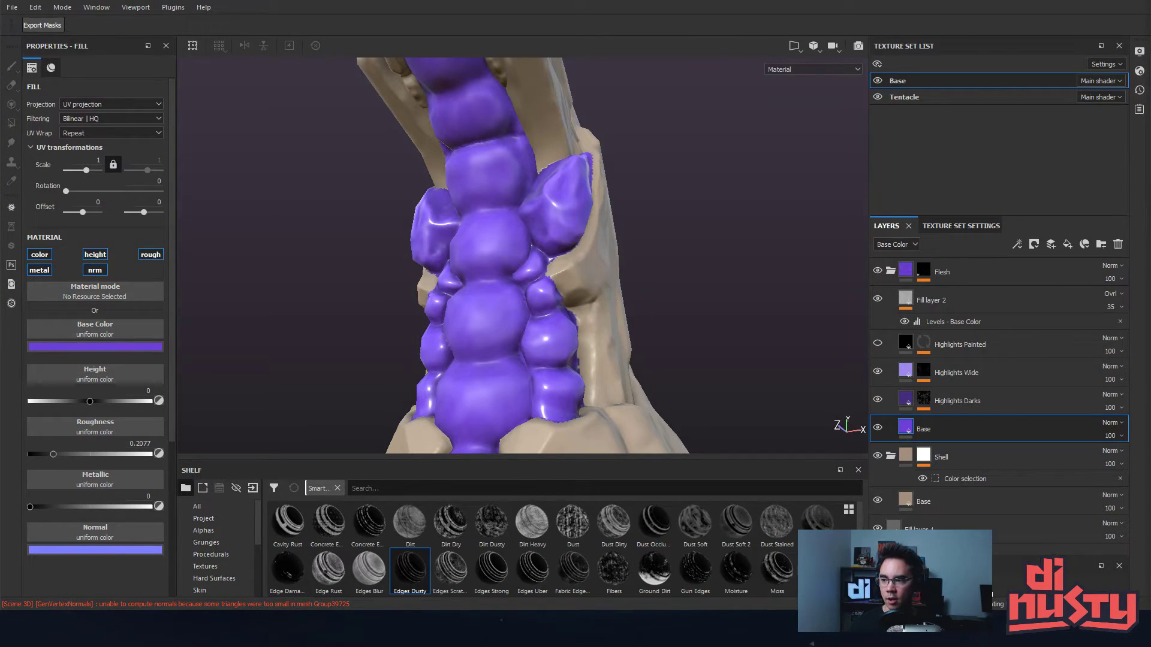
# - Toggle the Flesh folder's visibility and expansion to check what it contributes to the model
pyautogui.click(891, 271)
pyautogui.keyDown('alt'); pyautogui.moveTo(753, 274); pyautogui.dragTo(714, 273); pyautogui.keyUp('alt')
pyautogui.click(878, 271)
pyautogui.click(879, 271)
pyautogui.click(892, 271)
pyautogui.click(892, 271)
# - In the Tentacle texture set, move the Flesh folder out of Shell to the top of the layer stack and collapse it
pyautogui.click(940, 281)
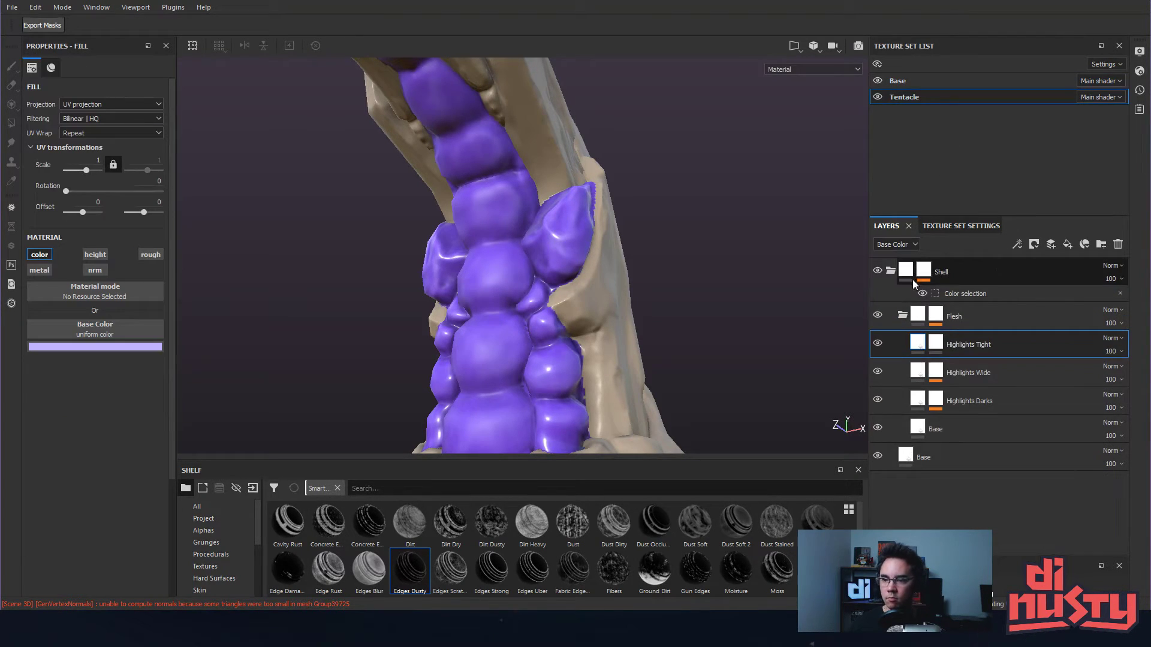
pyautogui.click(890, 271)
pyautogui.click(905, 276)
pyautogui.click(890, 271)
pyautogui.moveTo(917, 298); pyautogui.dragTo(915, 267)
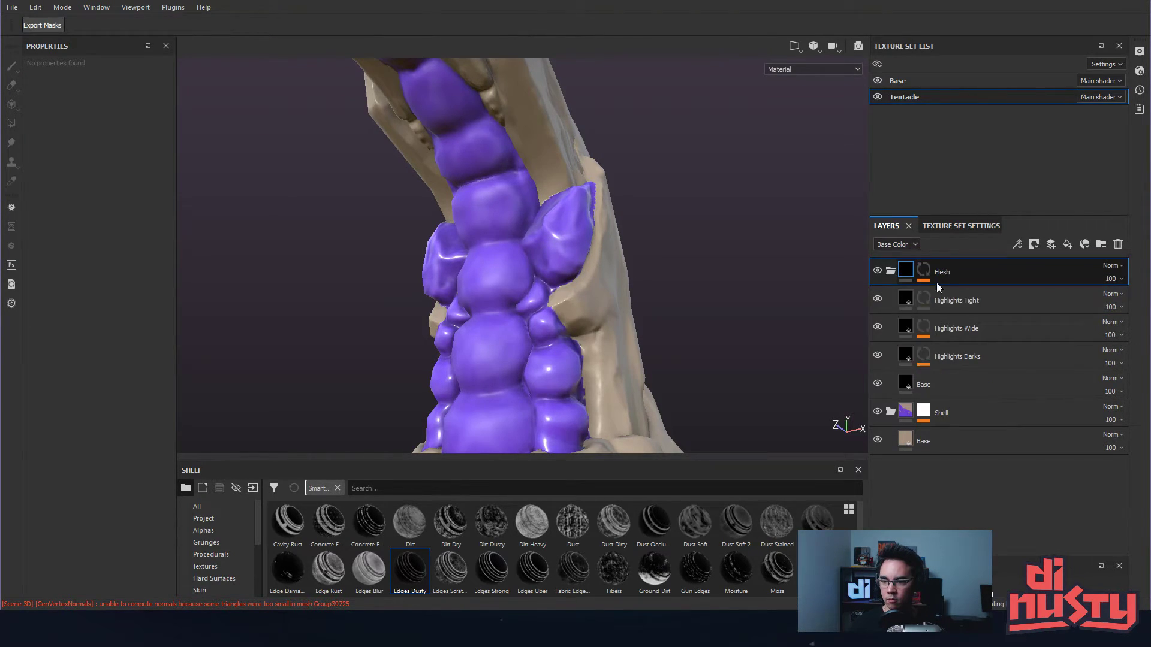
pyautogui.click(891, 270)
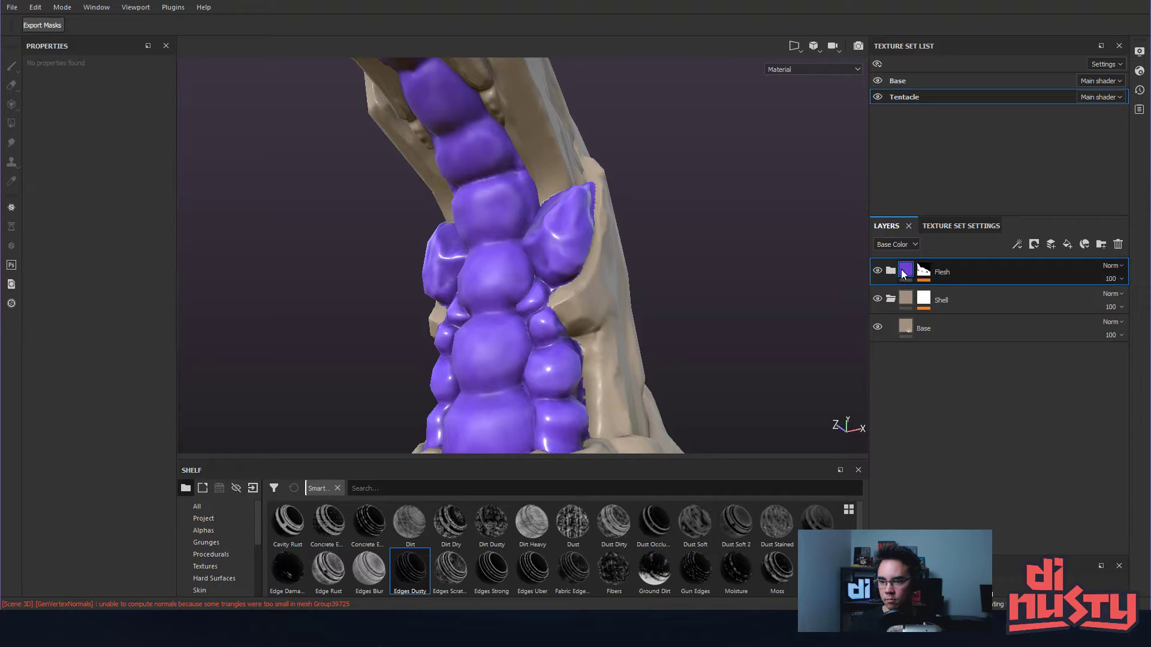
# - Cut and paste the Flesh folder at the top of the Tentacle layer stack and inspect the whole tentacle
pyautogui.hotkey('ctrl', 'x')
pyautogui.hotkey('ctrl', 'v')
pyautogui.keyDown('alt'); pyautogui.moveTo(679, 251); pyautogui.dragTo(654, 249); pyautogui.keyUp('alt')
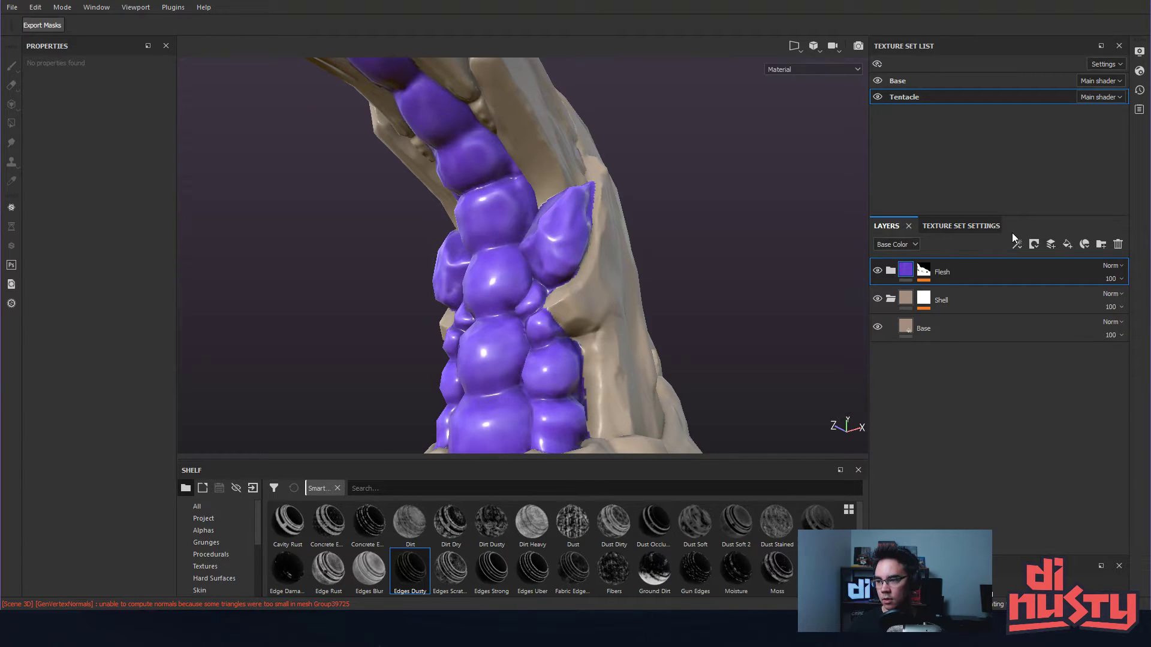
pyautogui.keyDown('alt'); pyautogui.moveTo(690, 228); pyautogui.dragTo(636, 282); pyautogui.keyUp('alt')
pyautogui.keyDown('alt'); pyautogui.moveTo(594, 199); pyautogui.dragTo(673, 279); pyautogui.keyUp('alt')
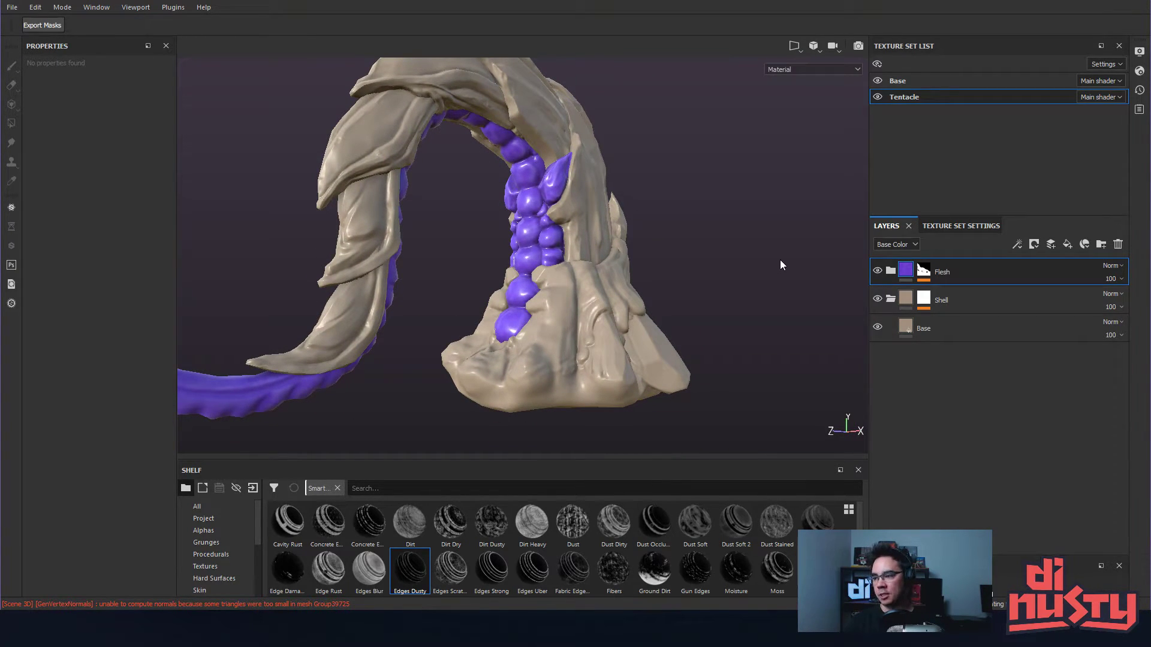
# - Examine the shell and flesh areas around the tentacle from several angles and check the Flesh folder's contents
pyautogui.keyDown('alt'); pyautogui.moveTo(757, 314); pyautogui.dragTo(732, 309); pyautogui.keyUp('alt')
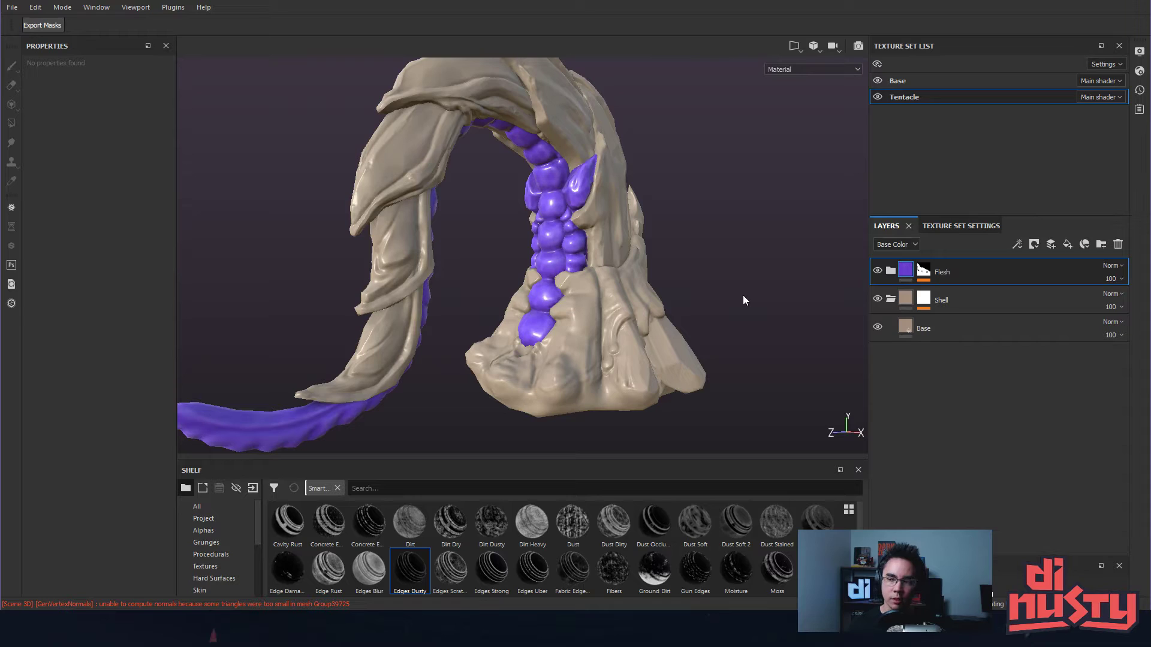
pyautogui.keyDown('alt'); pyautogui.moveTo(711, 314); pyautogui.dragTo(729, 290); pyautogui.keyUp('alt')
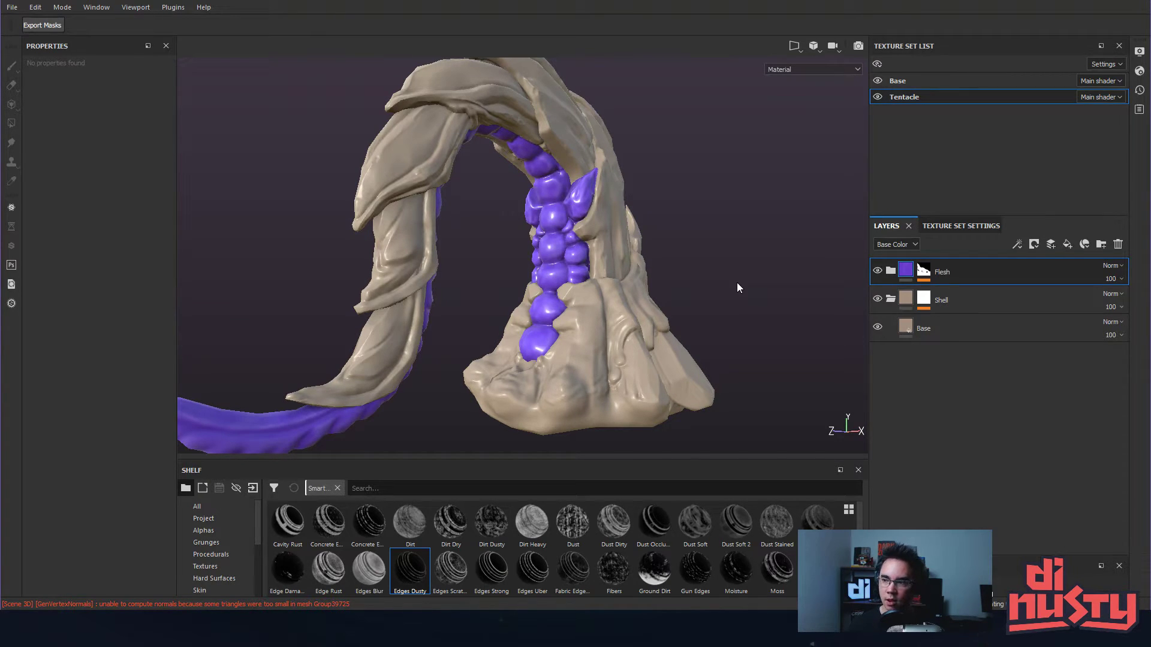
pyautogui.keyDown('alt'); pyautogui.moveTo(746, 283); pyautogui.dragTo(699, 305); pyautogui.keyUp('alt')
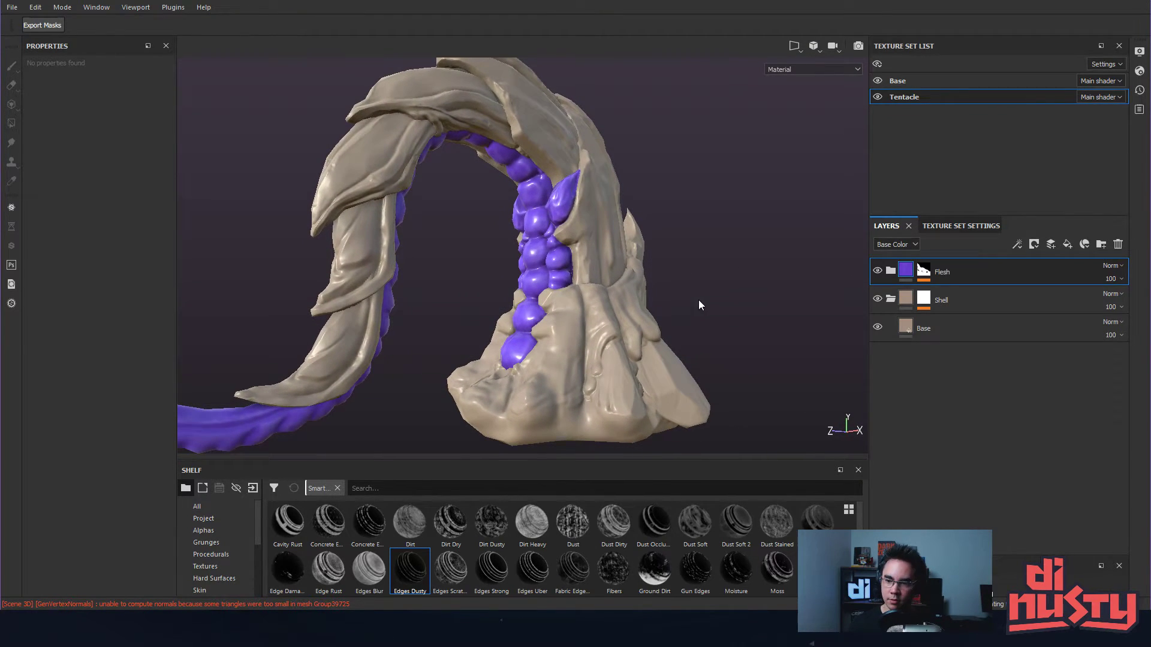
pyautogui.click(890, 271)
pyautogui.click(890, 270)
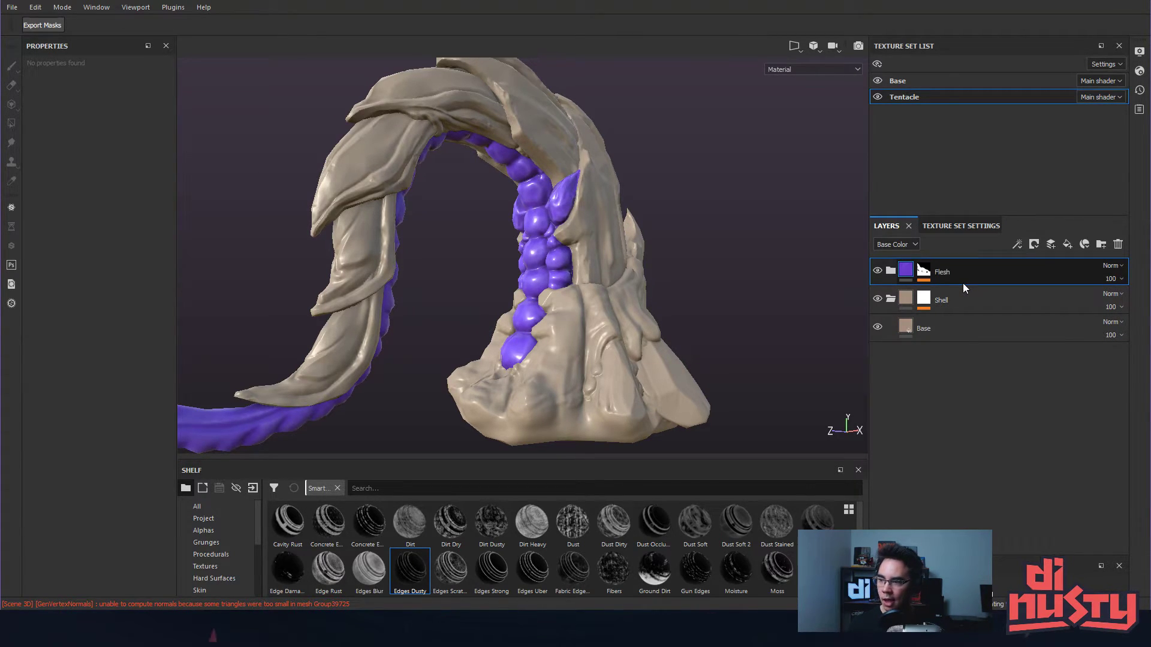
pyautogui.click(891, 270)
pyautogui.click(890, 270)
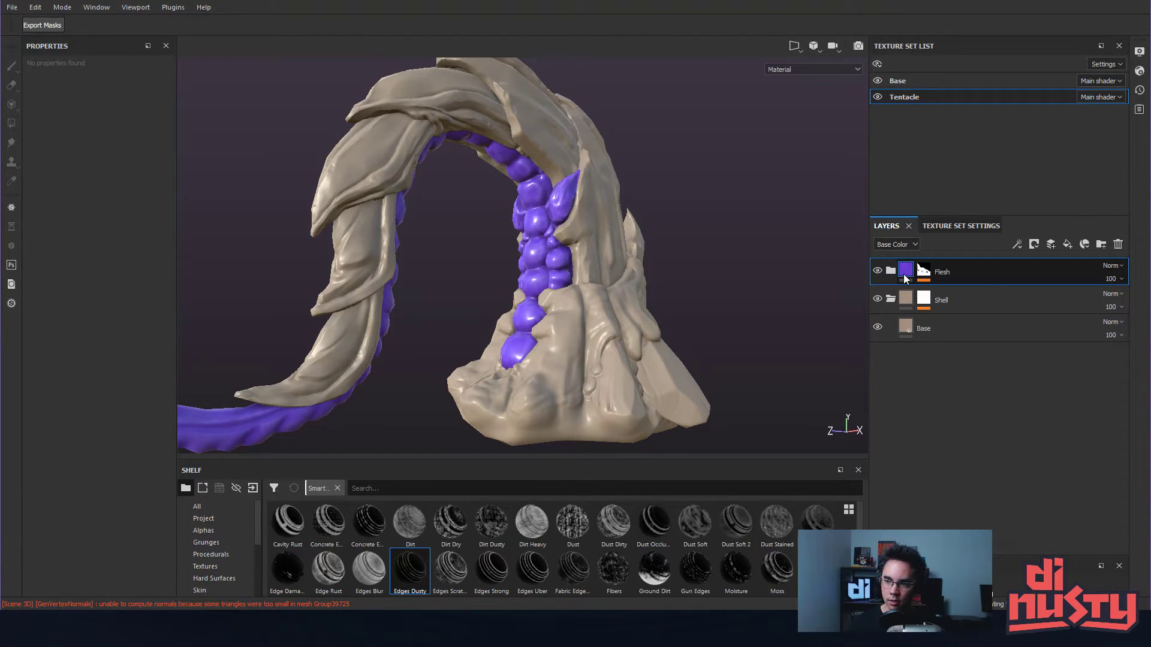
pyautogui.moveTo(906, 278)
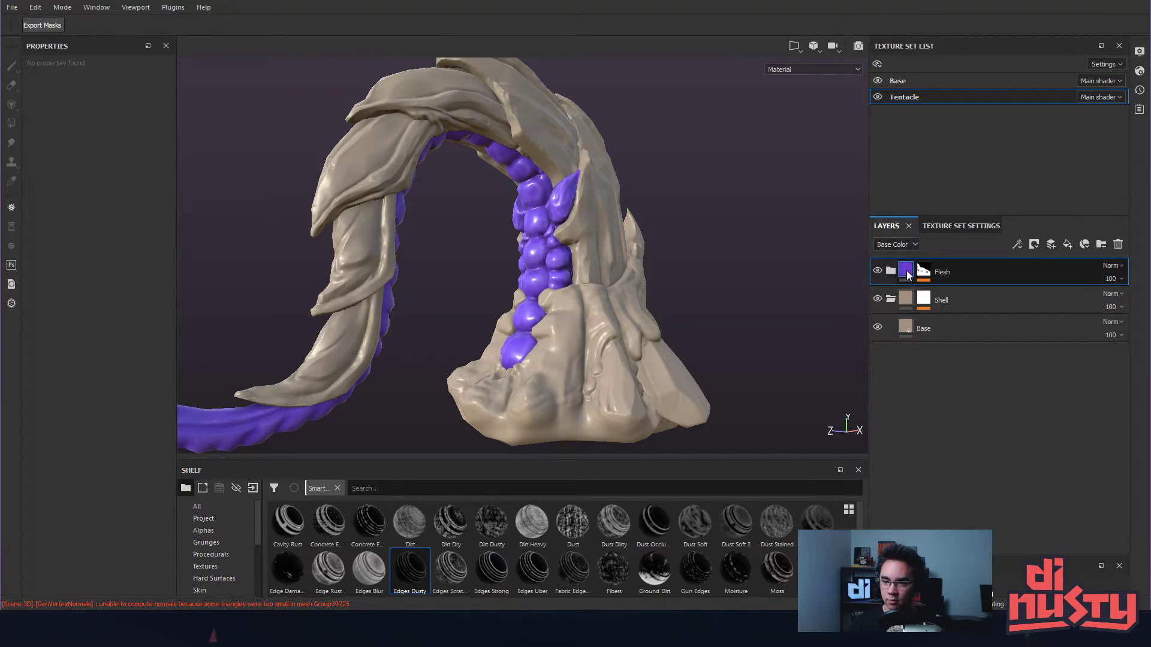
# - In the Base texture set, add a new fill layer at the top of the Flesh folder
pyautogui.click(899, 81)
pyautogui.keyDown('alt'); pyautogui.moveTo(682, 230); pyautogui.dragTo(637, 289); pyautogui.keyUp('alt')
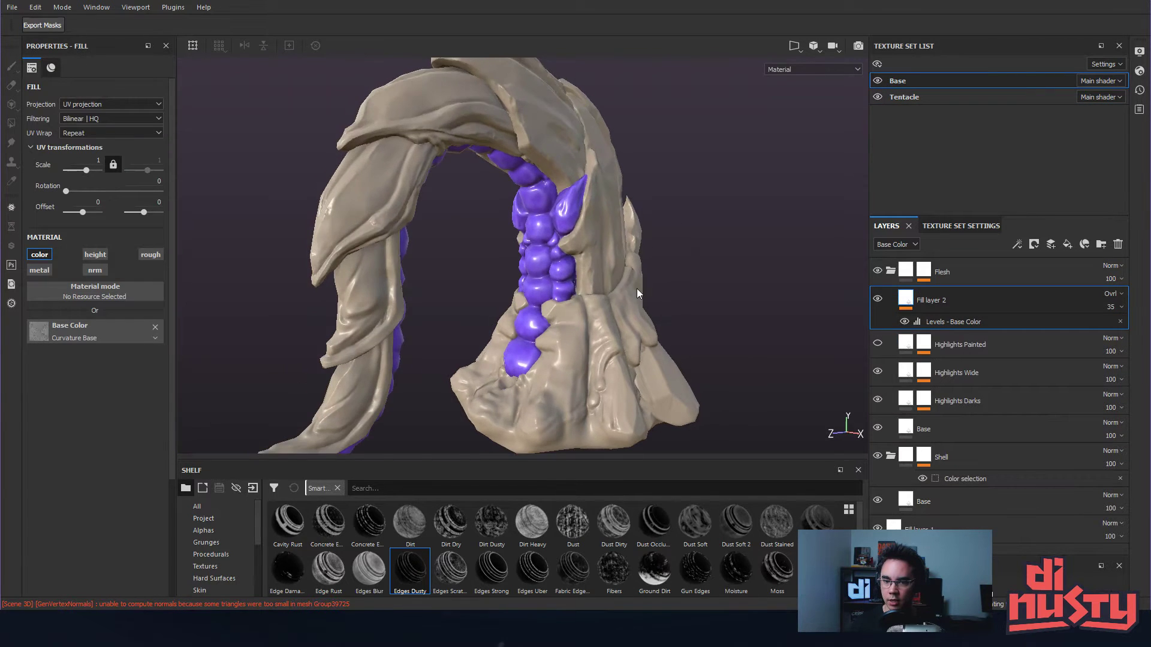
pyautogui.keyDown('alt'); pyautogui.moveTo(636, 288); pyautogui.dragTo(826, 236, button='right'); pyautogui.keyUp('alt')
pyautogui.keyDown('alt'); pyautogui.moveTo(826, 236); pyautogui.dragTo(578, 247); pyautogui.keyUp('alt')
pyautogui.keyDown('alt'); pyautogui.moveTo(578, 247); pyautogui.dragTo(779, 188, button='right'); pyautogui.keyUp('alt')
pyautogui.keyDown('alt'); pyautogui.moveTo(779, 188); pyautogui.dragTo(585, 266); pyautogui.keyUp('alt')
pyautogui.keyDown('alt'); pyautogui.moveTo(585, 266); pyautogui.dragTo(581, 267, button='right'); pyautogui.keyUp('alt')
pyautogui.keyDown('alt'); pyautogui.moveTo(581, 266); pyautogui.dragTo(606, 288); pyautogui.keyUp('alt')
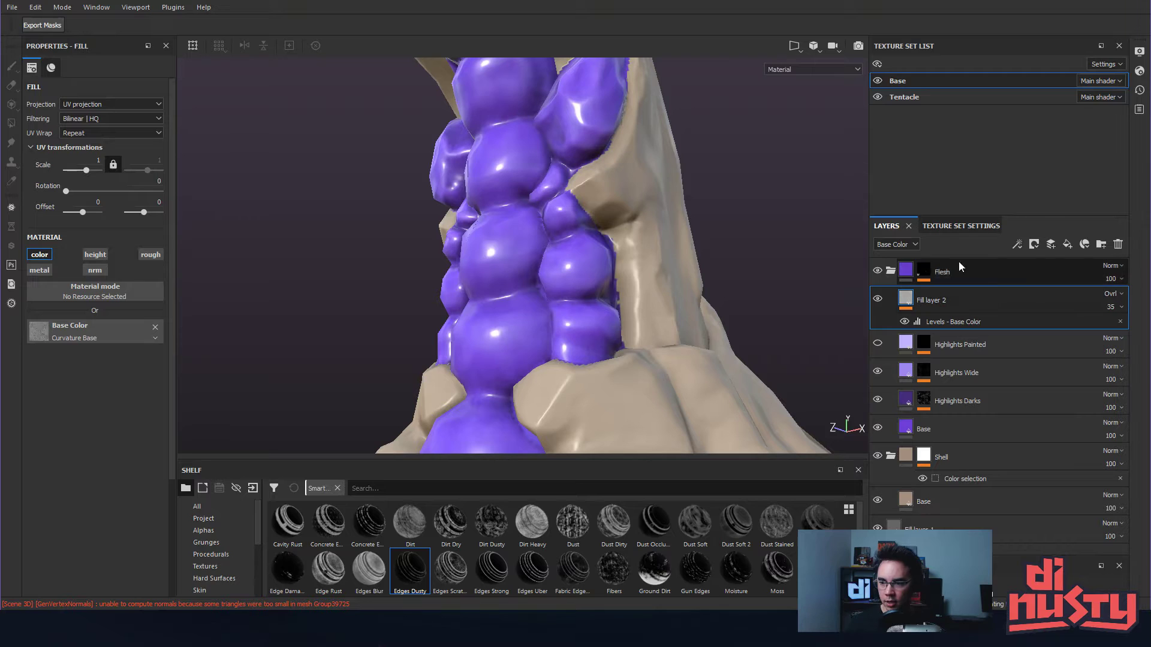
pyautogui.click(1067, 244)
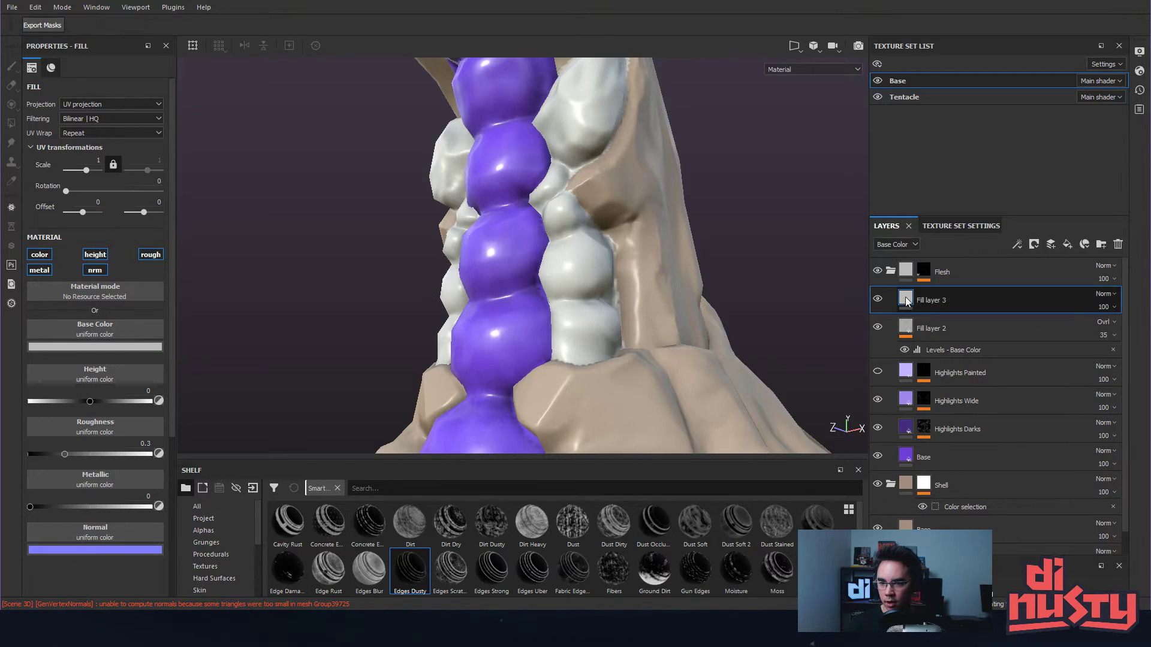
# - Try a fill effect on the new fill layer's content with Curvature Base as its base color and inspect the flesh
pyautogui.rightClick(973, 301)
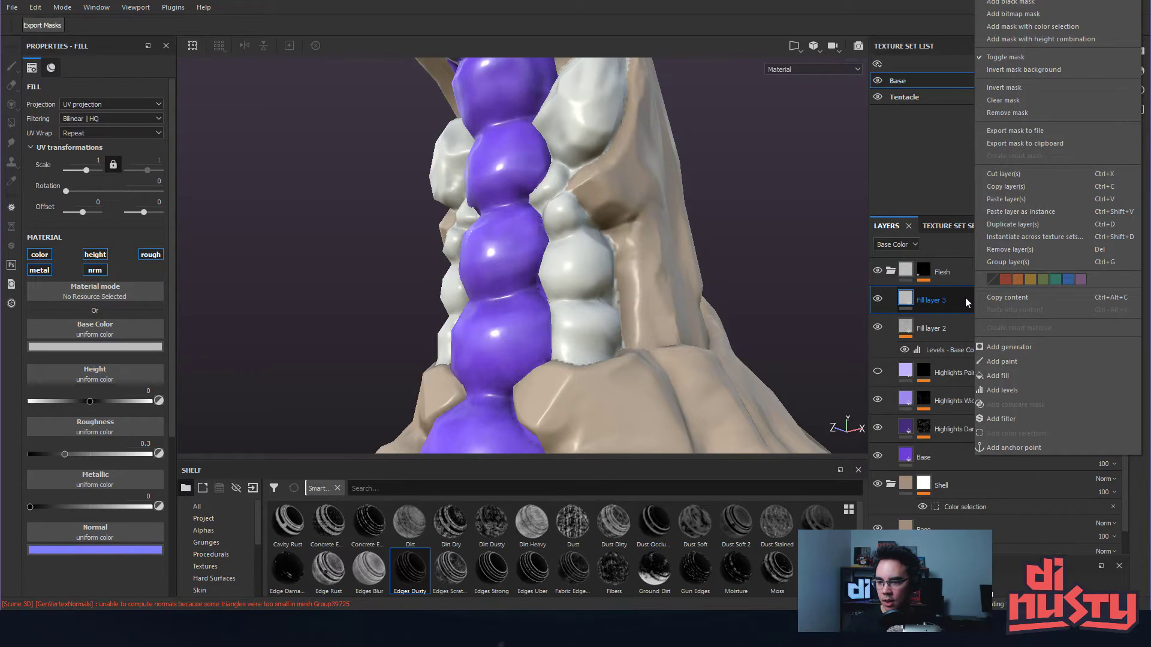
pyautogui.click(998, 376)
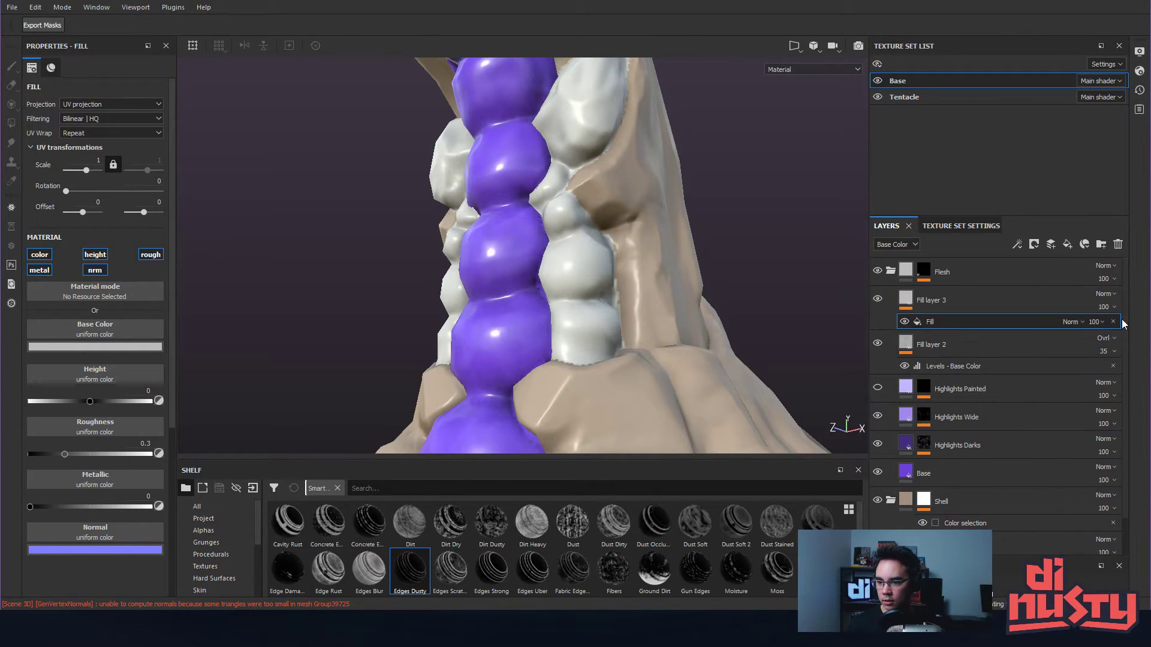
pyautogui.click(103, 285)
pyautogui.click(87, 329)
pyautogui.write('curv')
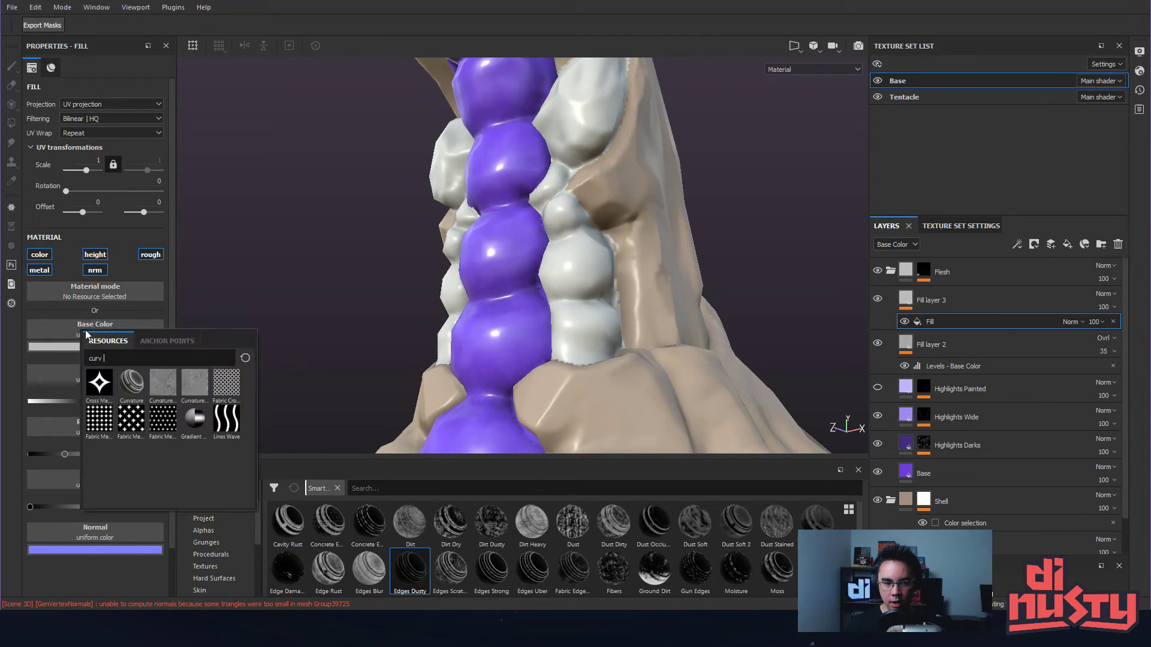
pyautogui.click(163, 383)
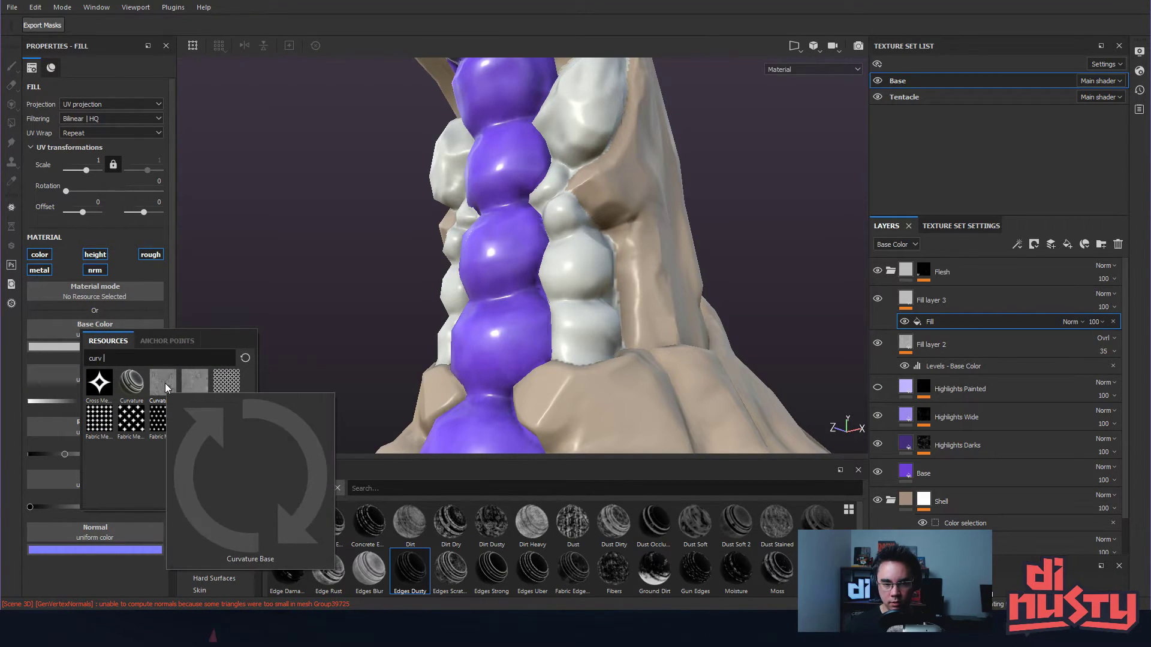
pyautogui.keyDown('alt'); pyautogui.moveTo(425, 232); pyautogui.dragTo(621, 322); pyautogui.keyUp('alt')
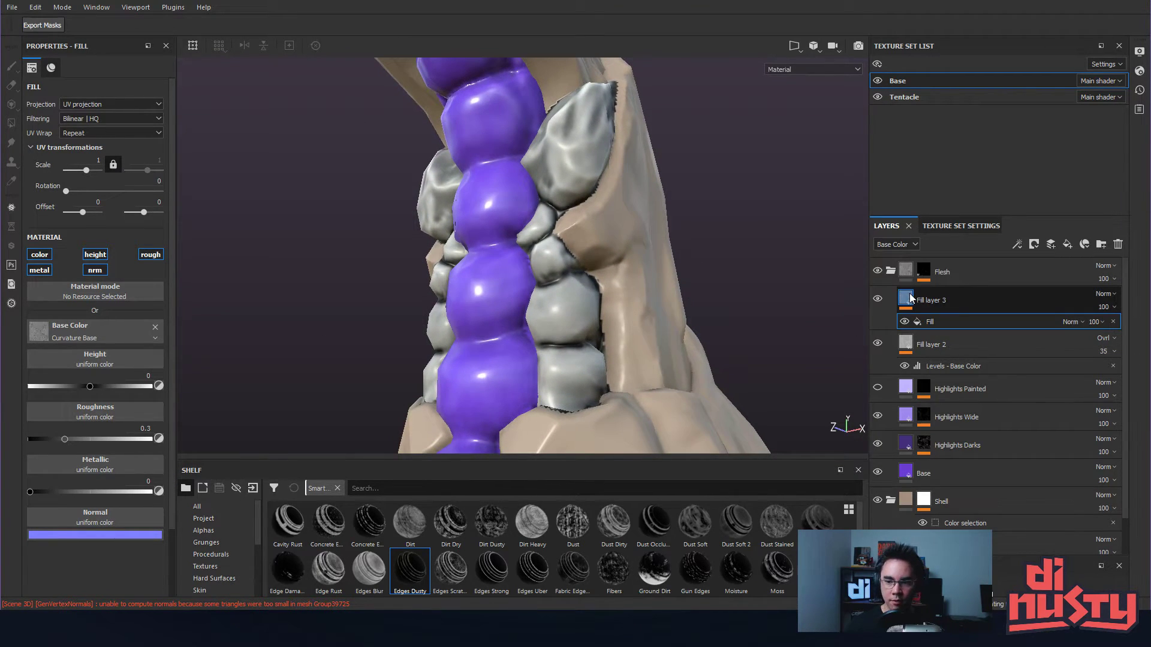
# - Try a red base color on the new fill layer beneath its curvature fill, check the fill's blending modes, and undo the color
pyautogui.click(907, 298)
pyautogui.click(100, 348)
pyautogui.moveTo(178, 396)
pyautogui.mouseDown()
pyautogui.moveTo(181, 370)
pyautogui.moveTo(195, 387)
pyautogui.mouseUp()
pyautogui.click(955, 323)
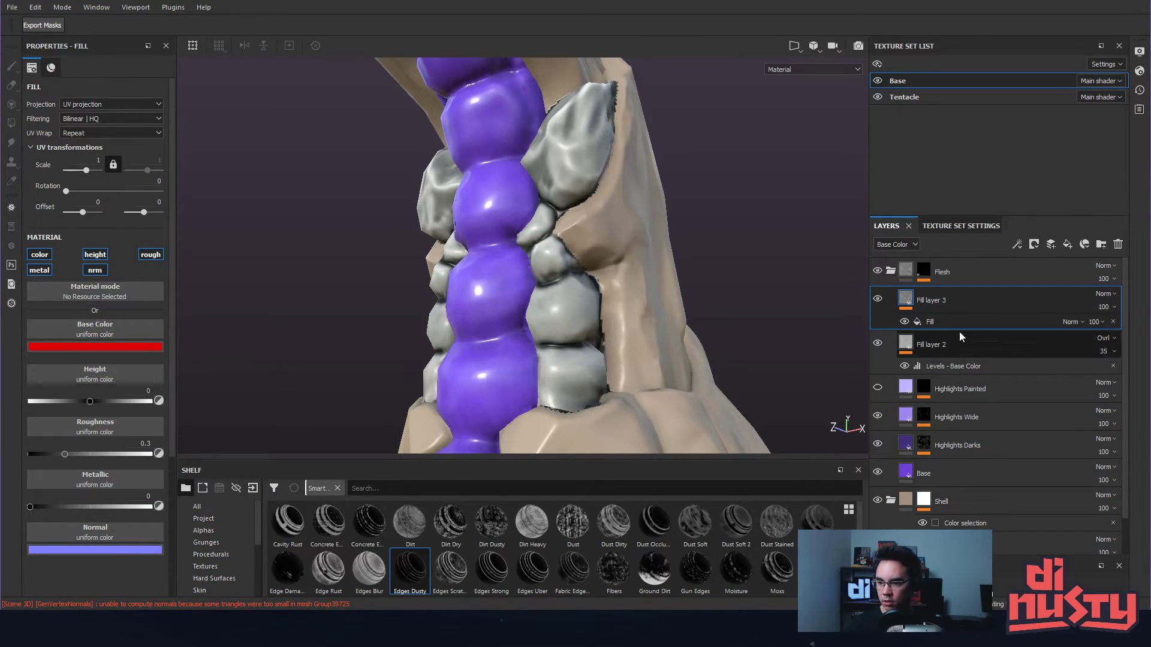
pyautogui.click(1079, 322)
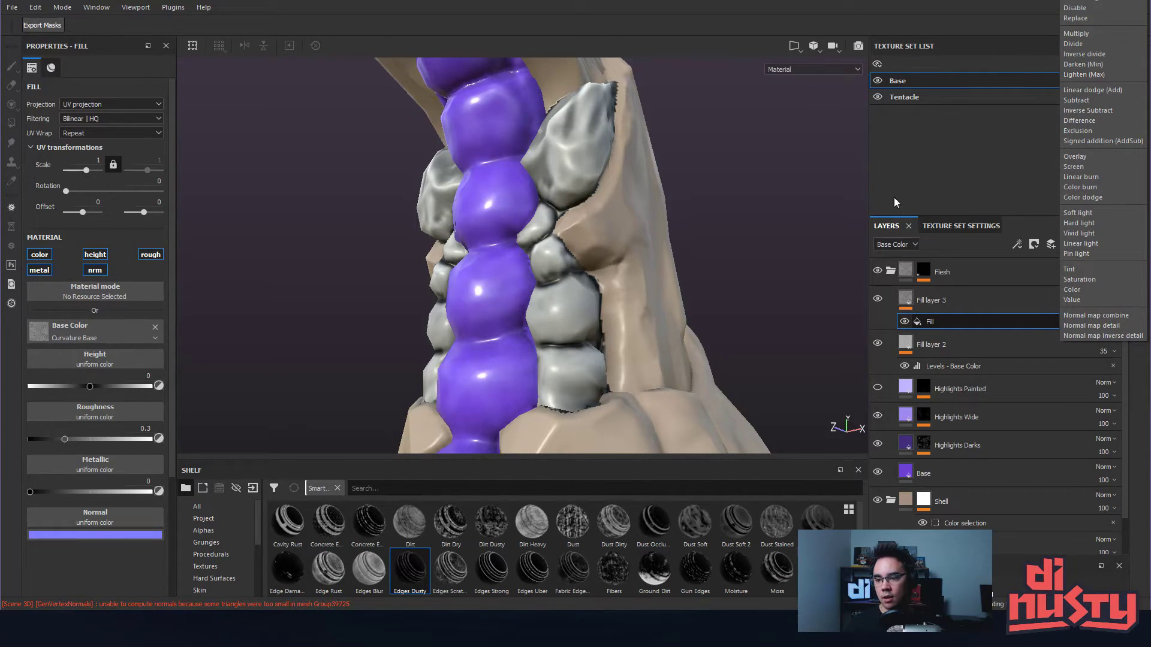
pyautogui.click(839, 250)
pyautogui.click(921, 302)
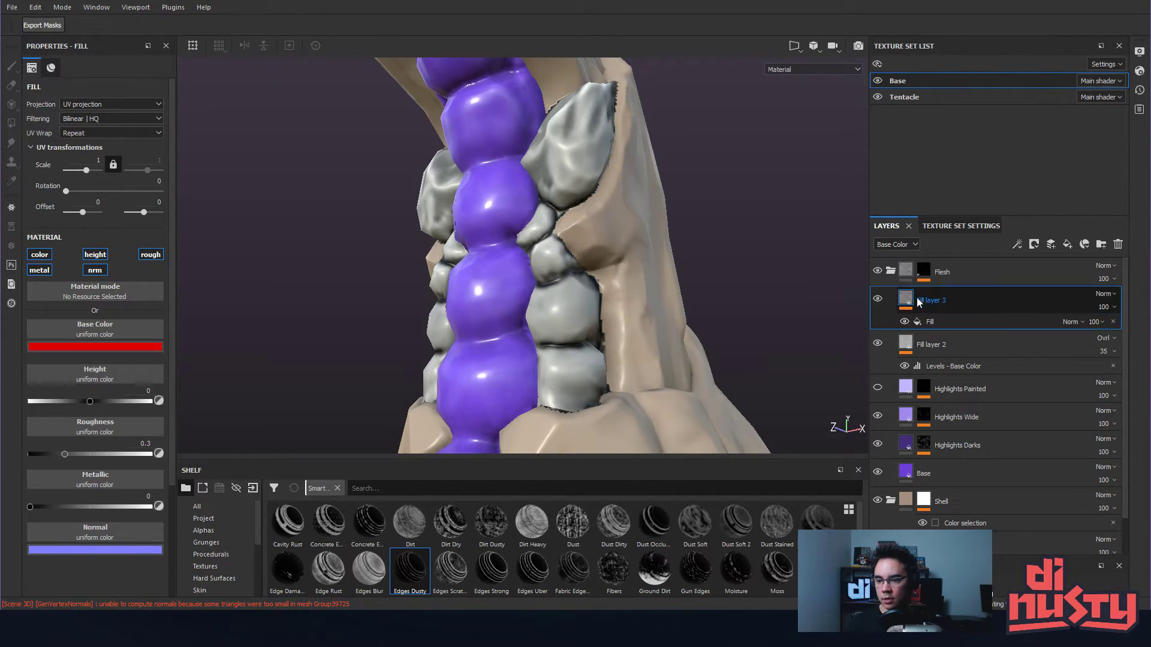
pyautogui.moveTo(912, 295)
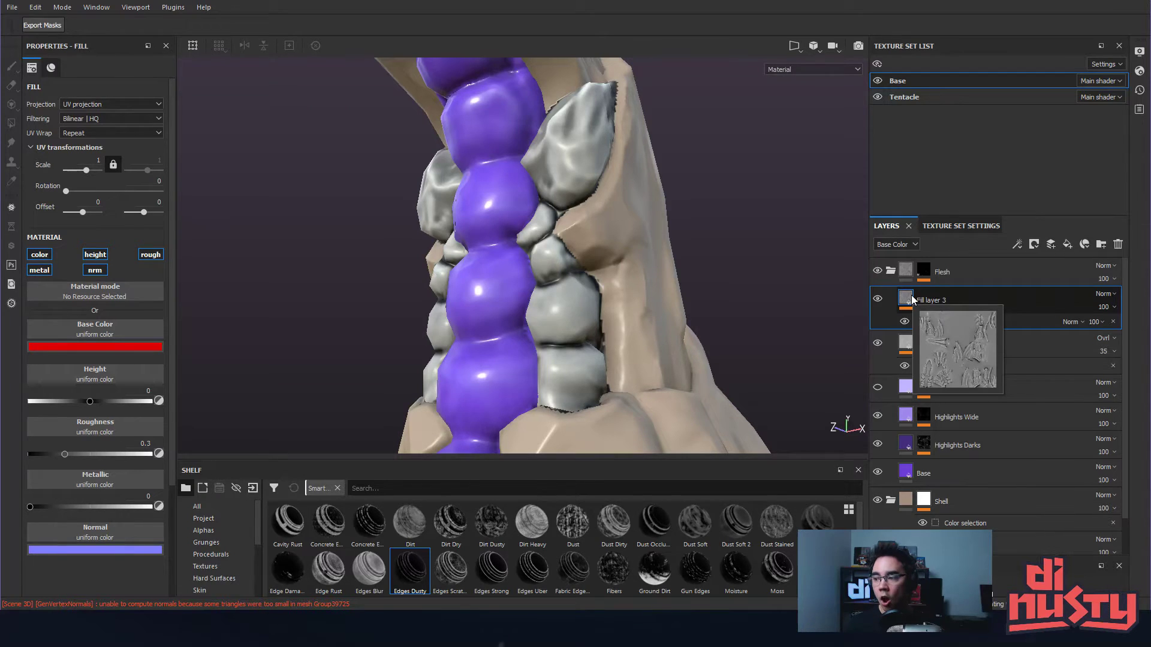
pyautogui.click(925, 315)
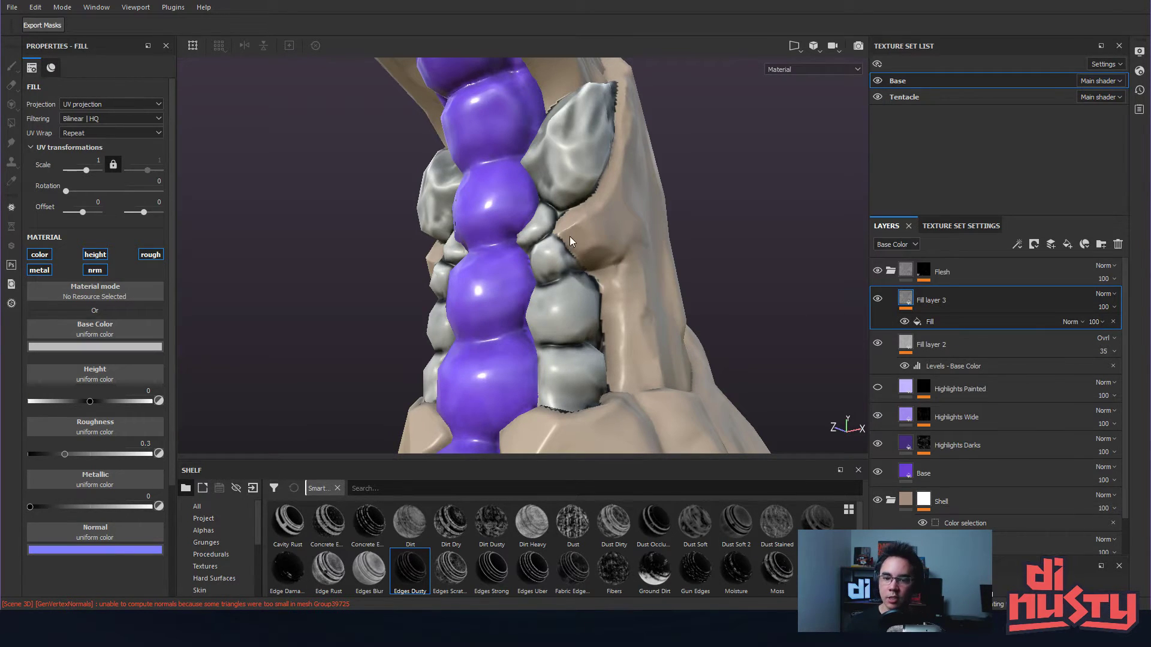
pyautogui.keyDown('alt'); pyautogui.moveTo(567, 249); pyautogui.dragTo(573, 261); pyautogui.keyUp('alt')
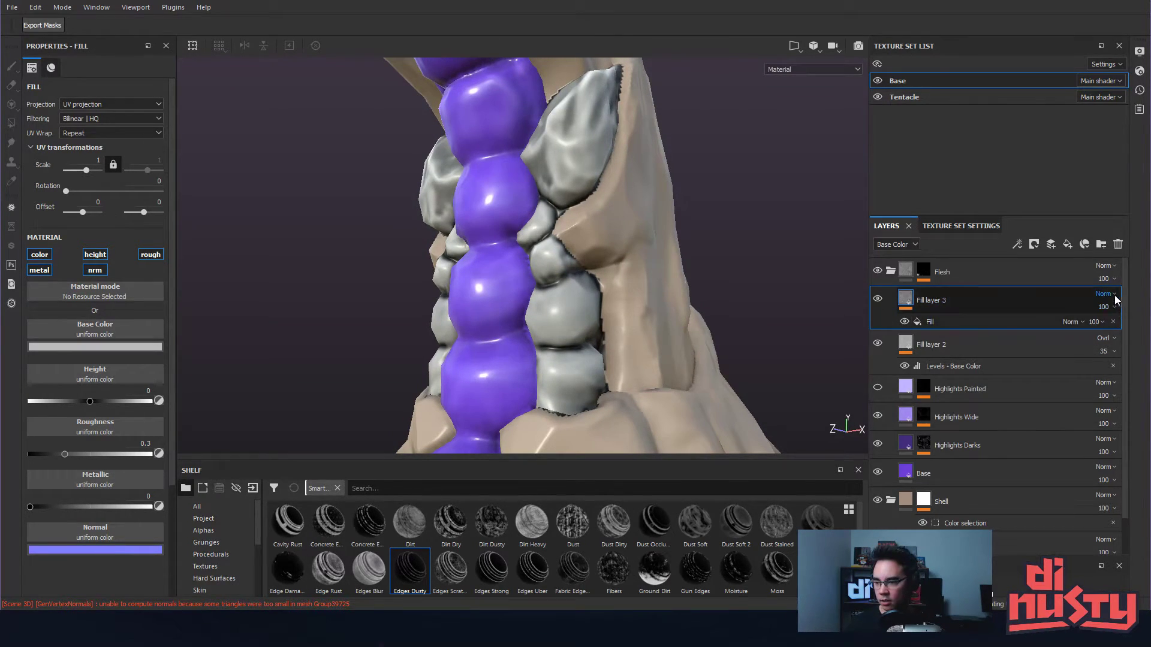
# - Add a black mask to the new fill layer and remove the curvature fill effect from its content
pyautogui.rightClick(958, 300)
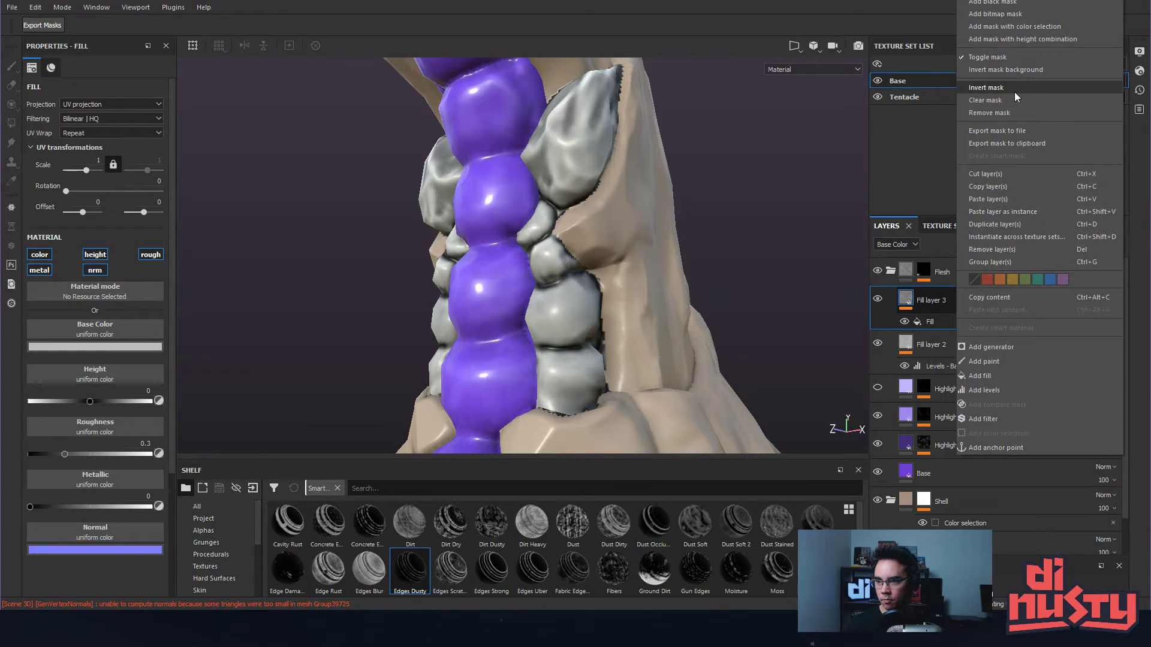
pyautogui.click(1023, 13)
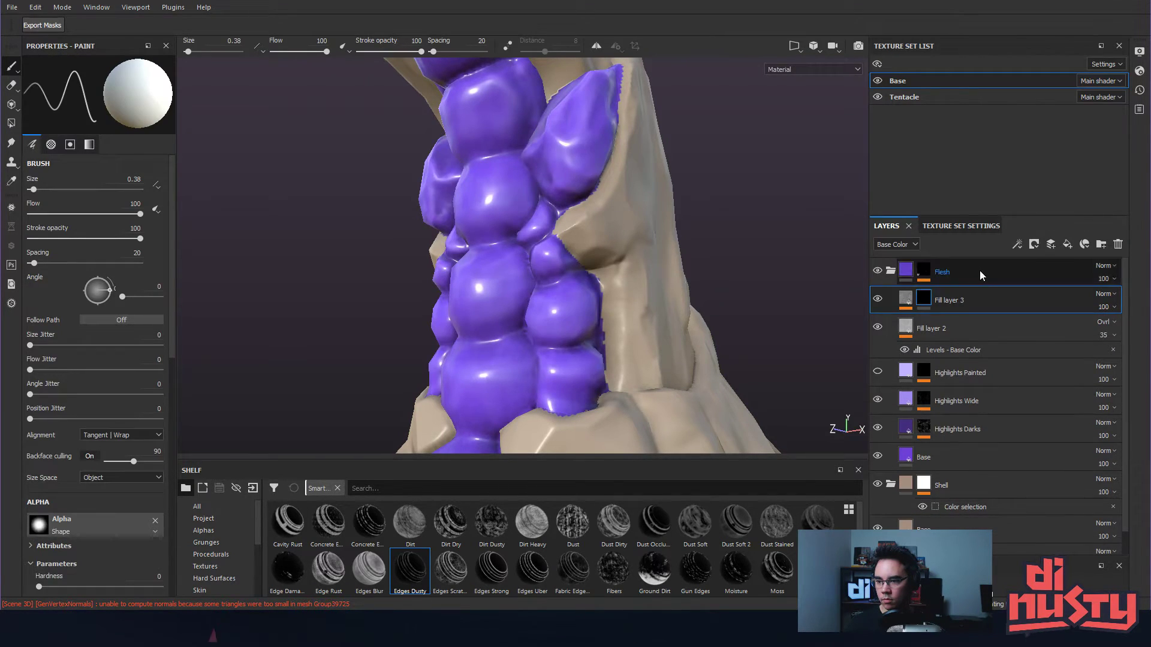
pyautogui.click(923, 299)
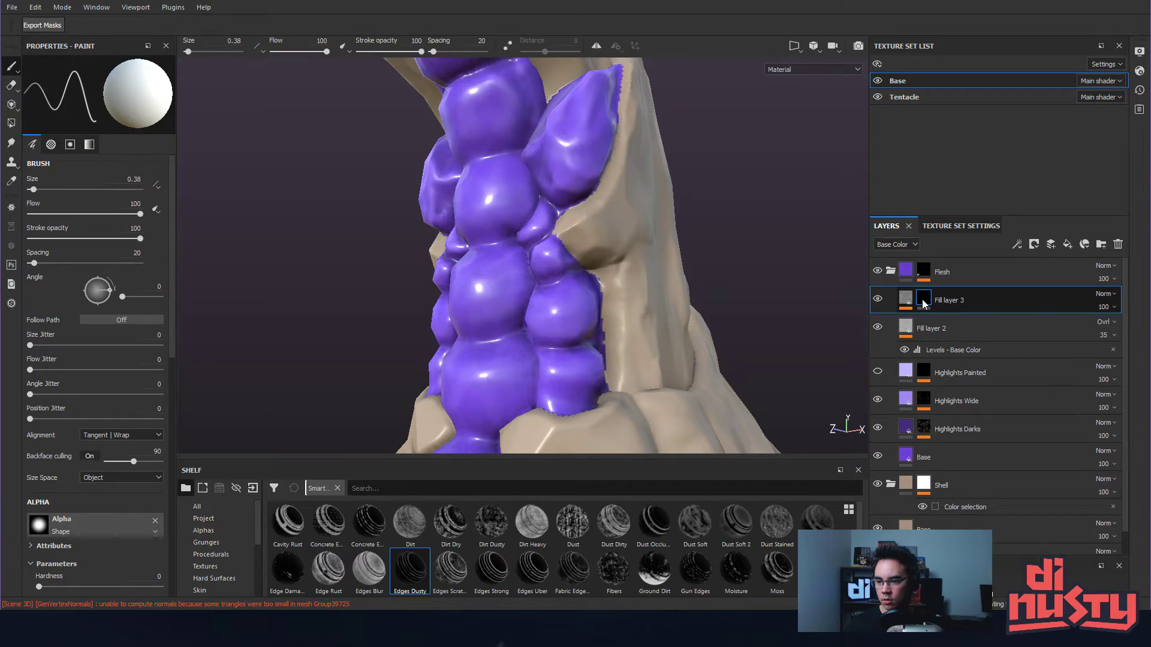
pyautogui.click(905, 298)
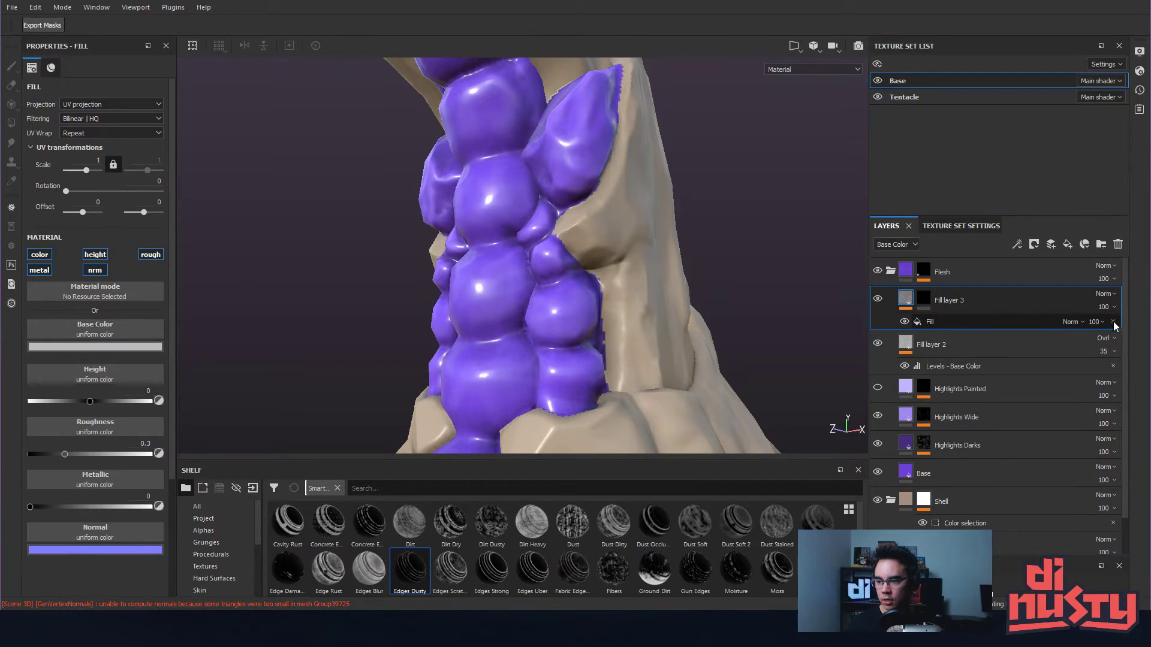
pyautogui.click(924, 300)
# - Add a fill effect to the new layer's mask with Curvature Base as its grayscale source and inspect the bulbs
pyautogui.rightClick(926, 299)
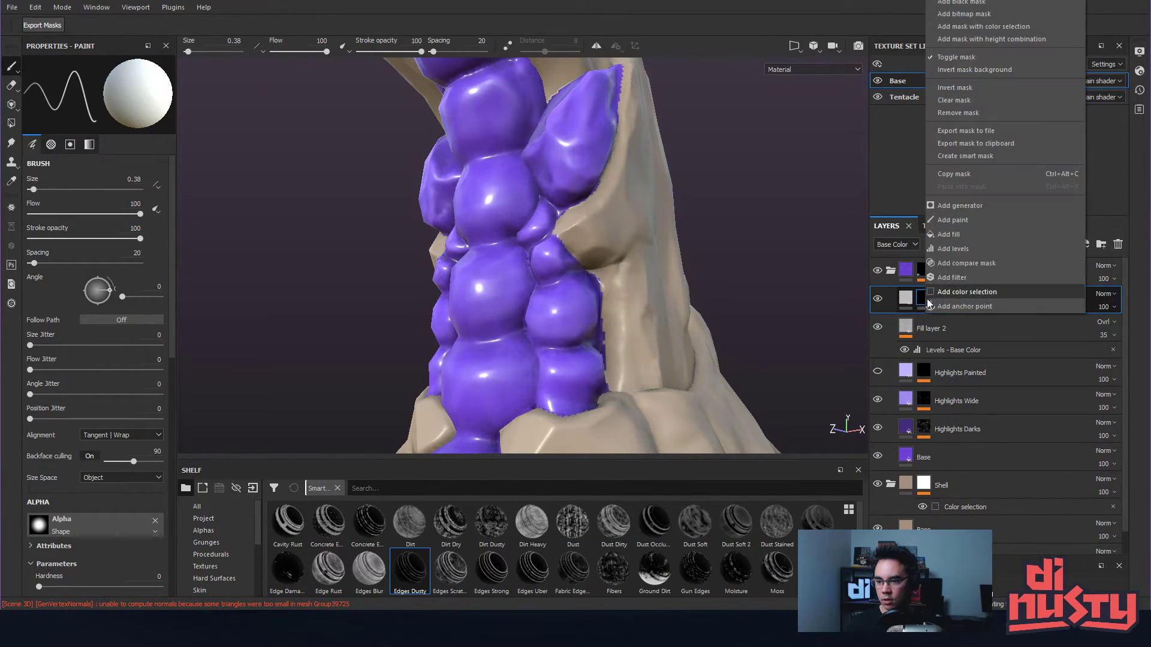
pyautogui.click(965, 232)
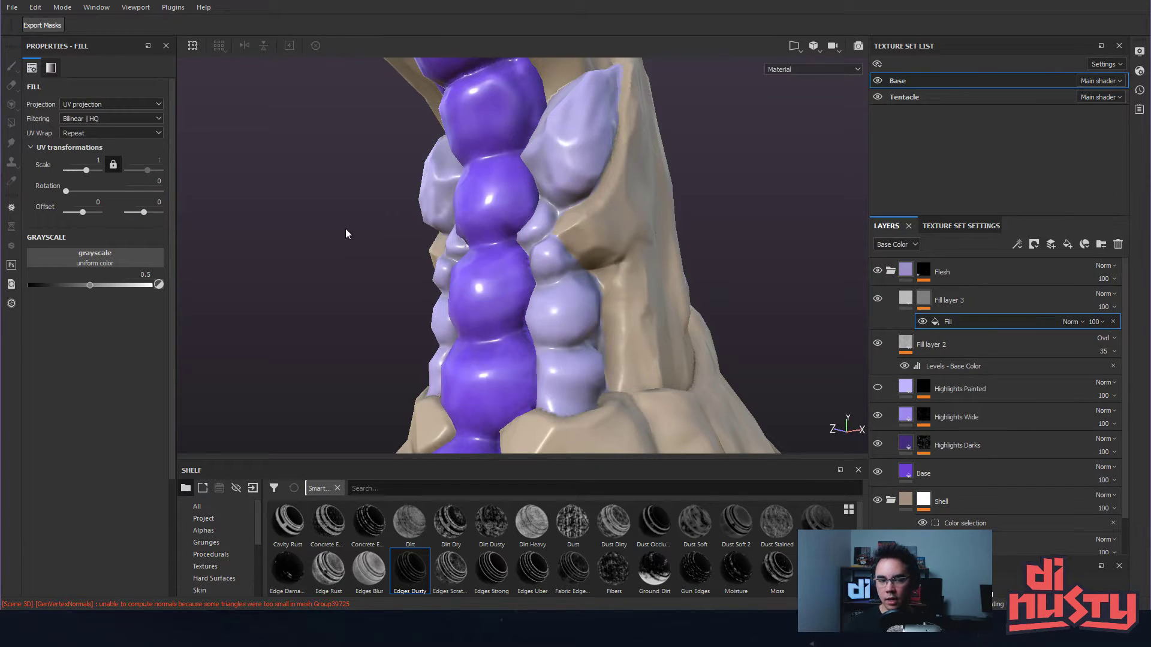
pyautogui.click(96, 256)
pyautogui.click(186, 312)
pyautogui.keyDown('alt'); pyautogui.moveTo(498, 250); pyautogui.dragTo(576, 274); pyautogui.keyUp('alt')
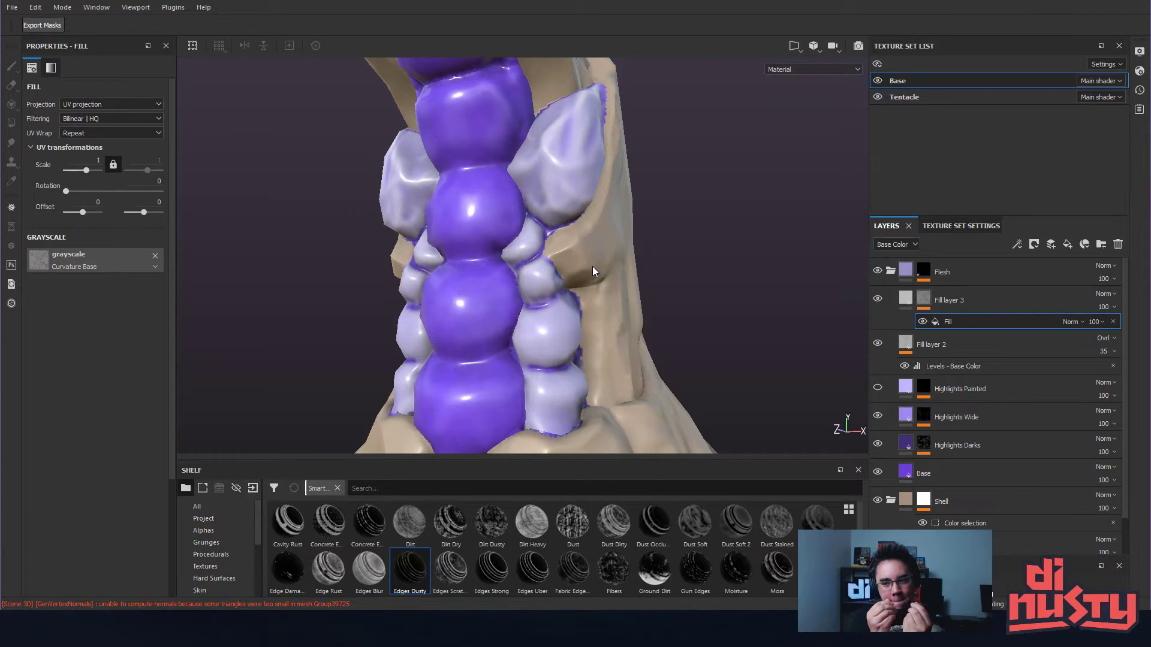
# - Set the curvature-masked fill layer's base color to red, RGB 0.832, 0.063, 0.063
pyautogui.click(906, 297)
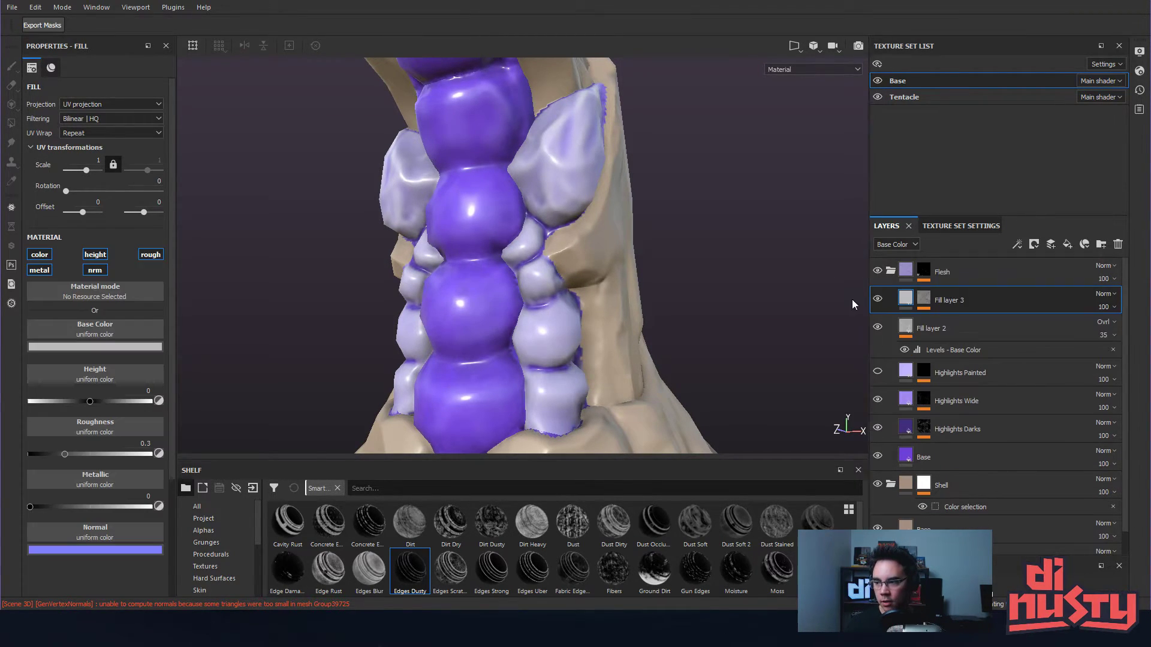
pyautogui.click(96, 347)
pyautogui.moveTo(163, 416); pyautogui.dragTo(166, 379)
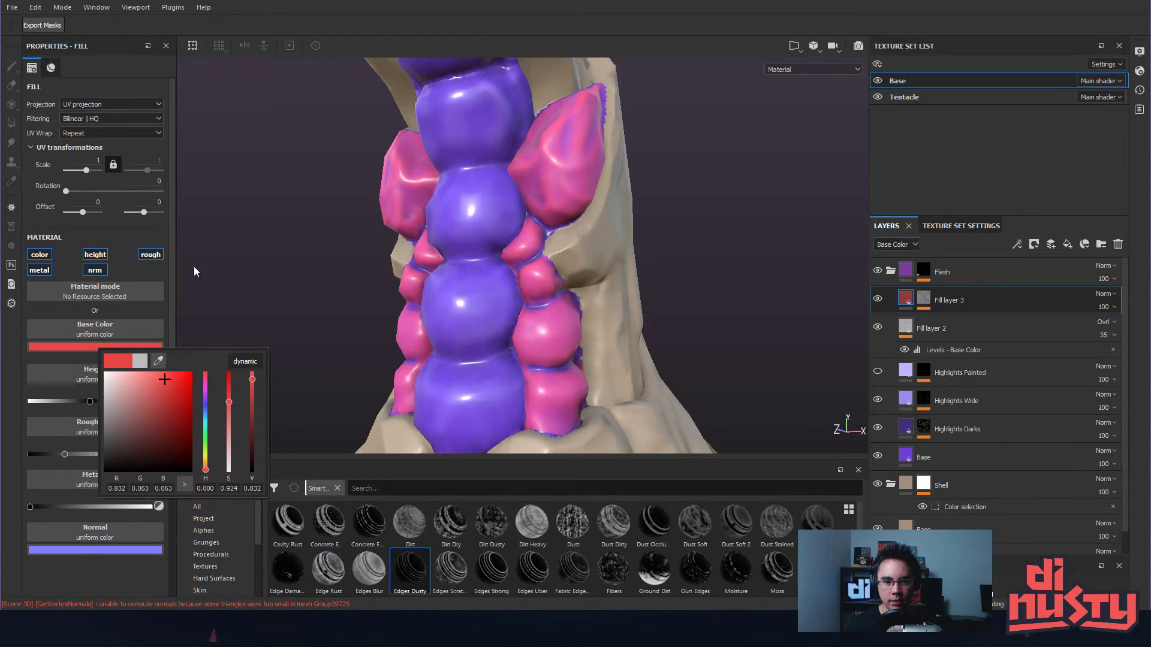
pyautogui.click(267, 277)
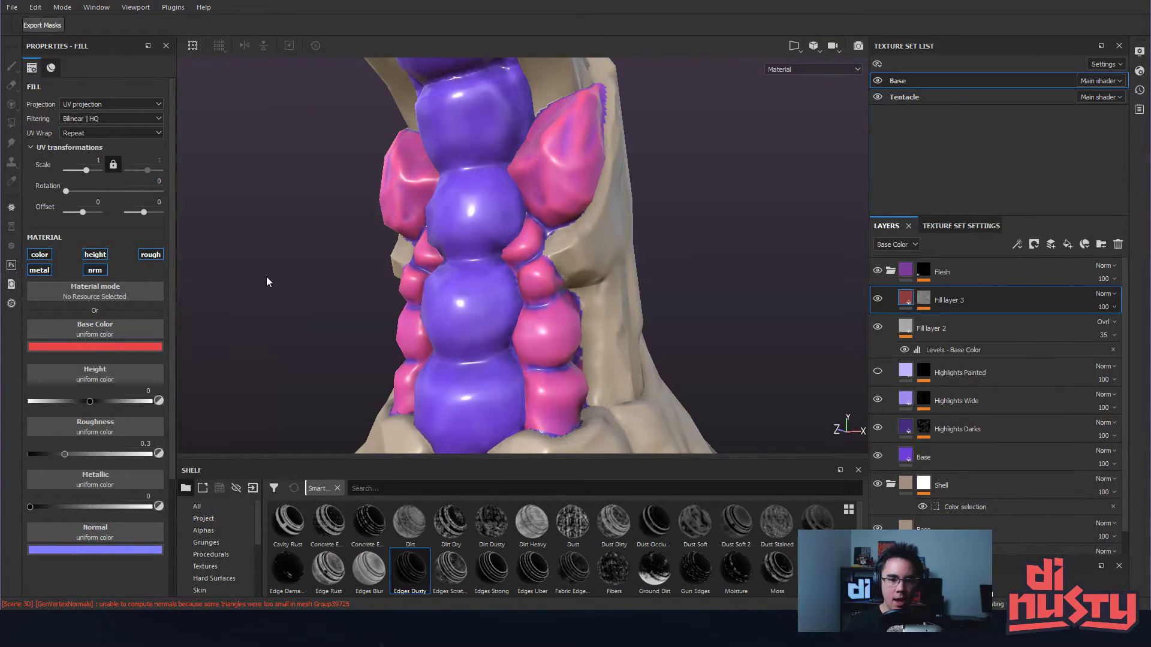
# - Add a Levels effect to the red layer's mask with input white 0.792, midtone 6 and output white 0.736, and inspect the edges
pyautogui.click(923, 298)
pyautogui.rightClick(989, 308)
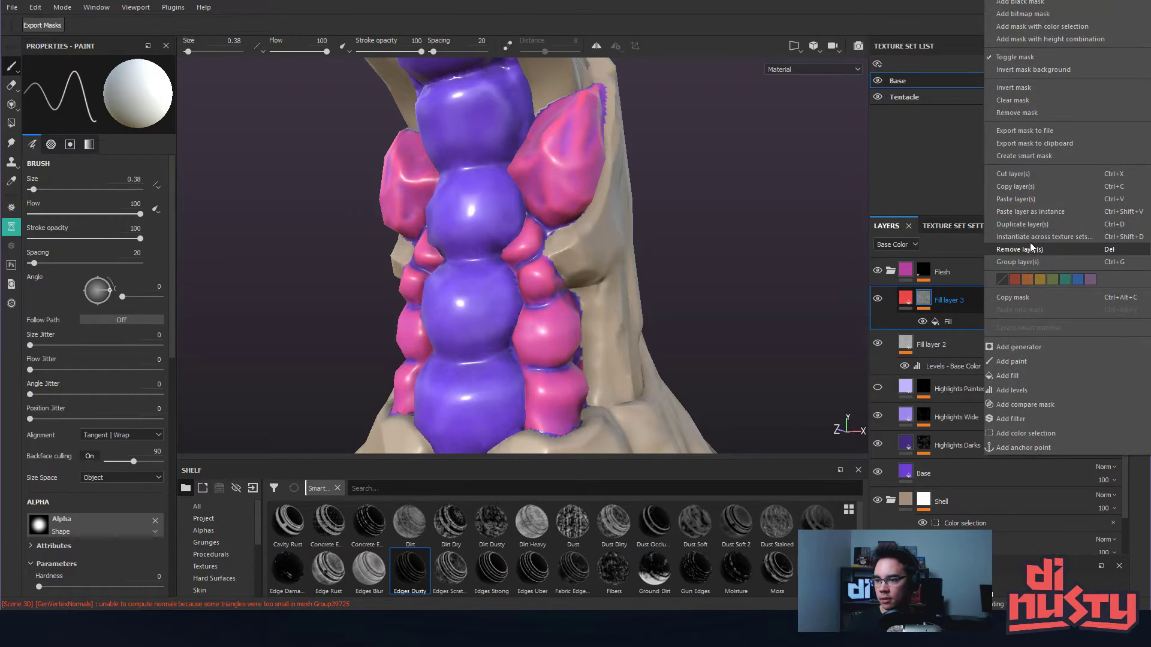
pyautogui.click(1053, 389)
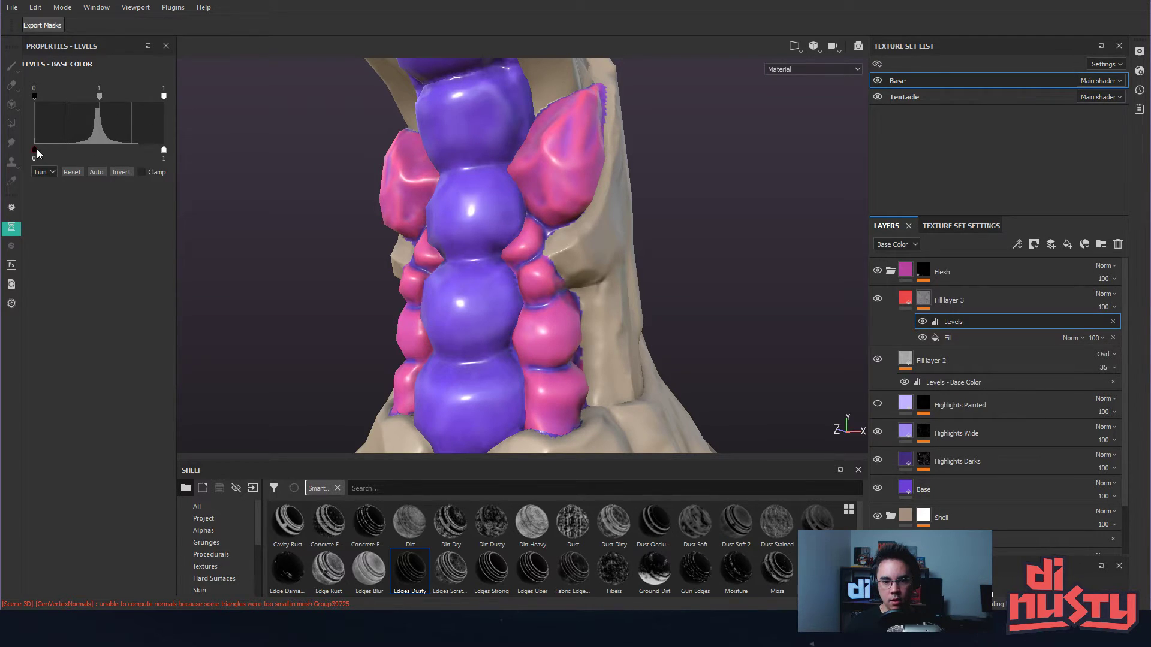
pyautogui.moveTo(164, 152); pyautogui.dragTo(131, 151)
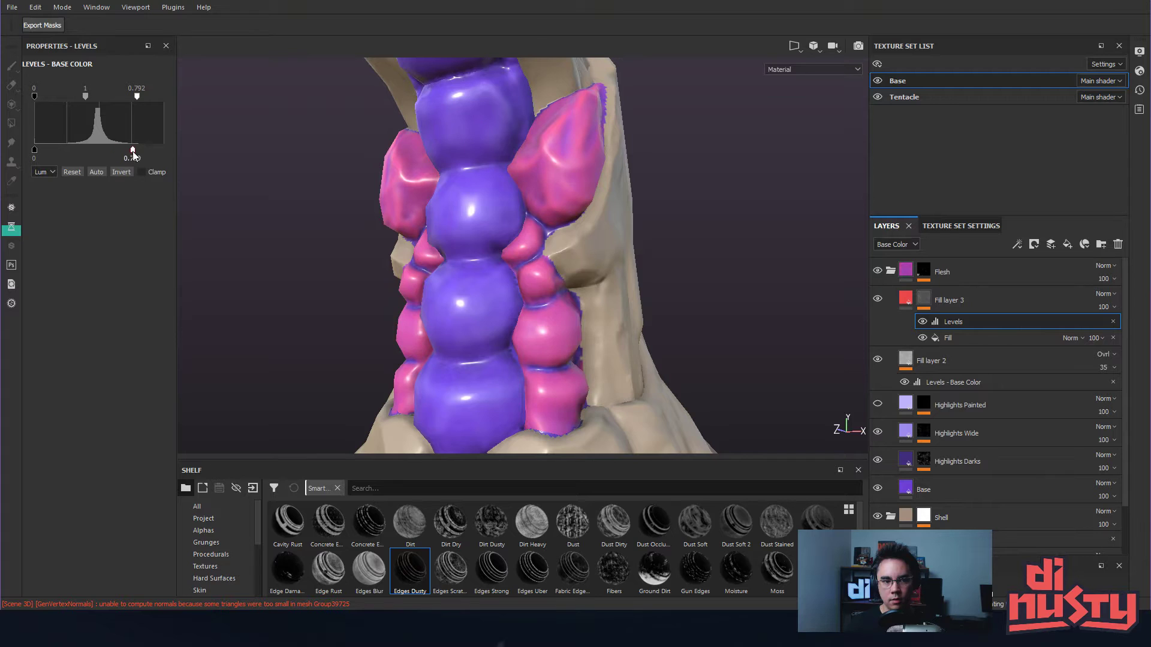
pyautogui.moveTo(87, 98); pyautogui.dragTo(102, 108)
pyautogui.keyDown('alt'); pyautogui.moveTo(438, 193); pyautogui.dragTo(520, 165); pyautogui.keyUp('alt')
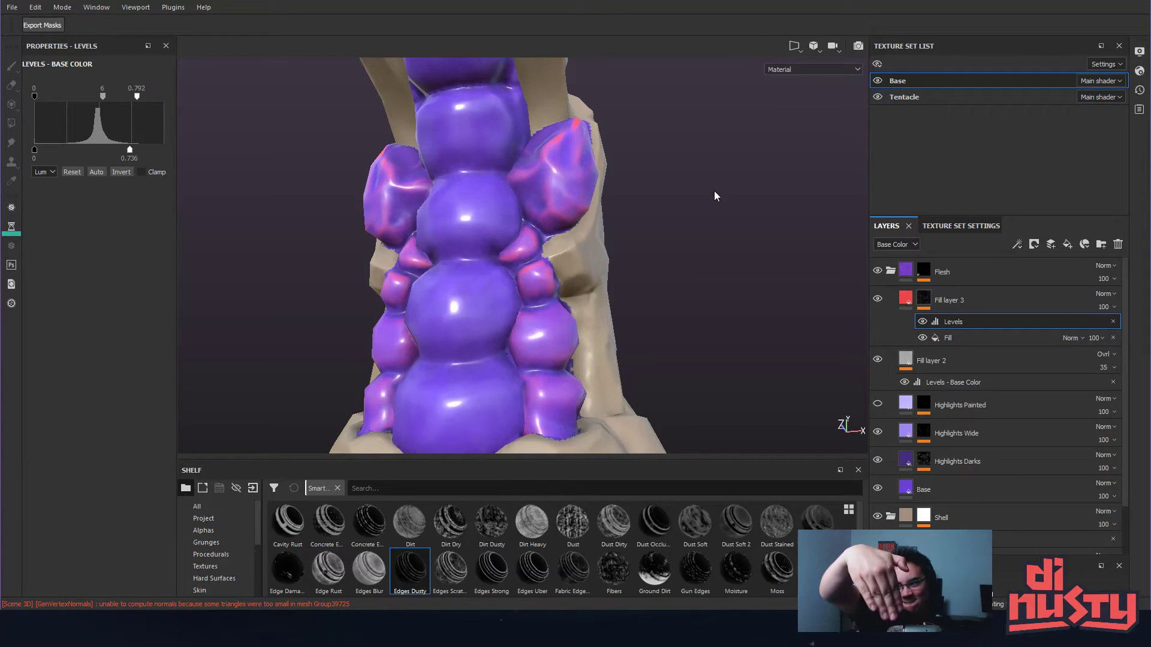
pyautogui.keyDown('alt'); pyautogui.moveTo(659, 135); pyautogui.dragTo(692, 251); pyautogui.keyUp('alt')
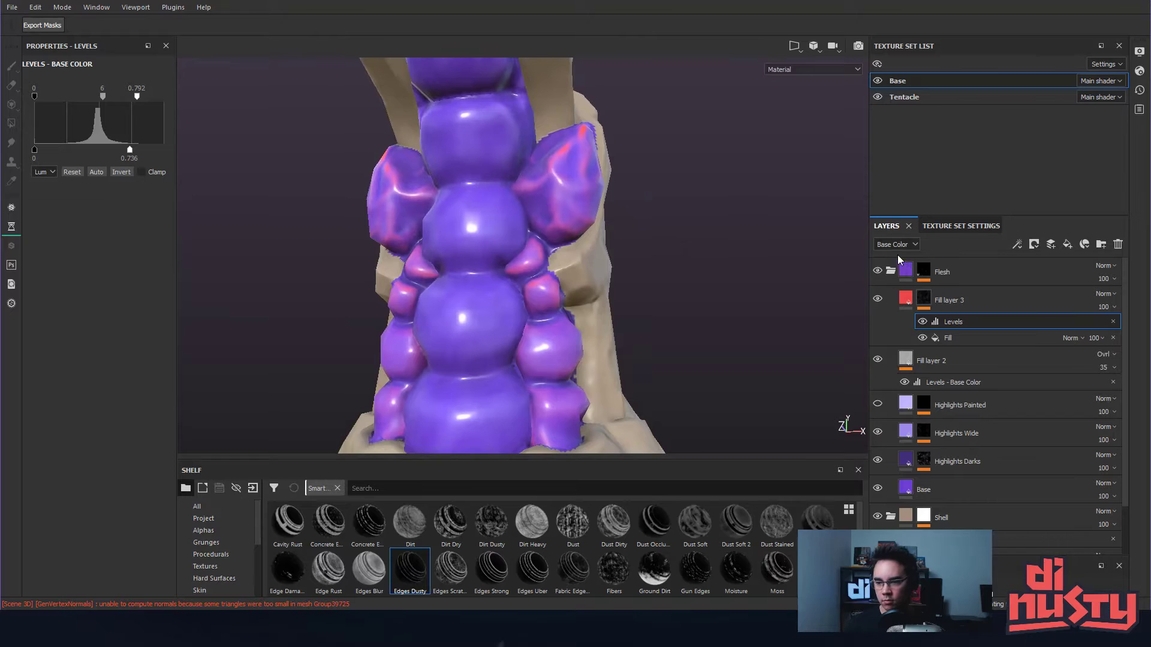
# - Save the project and delete Fill layer 2 and the hidden Highlights Painted layer from the Flesh folder
pyautogui.hotkey('ctrl', 's')
pyautogui.click(974, 362)
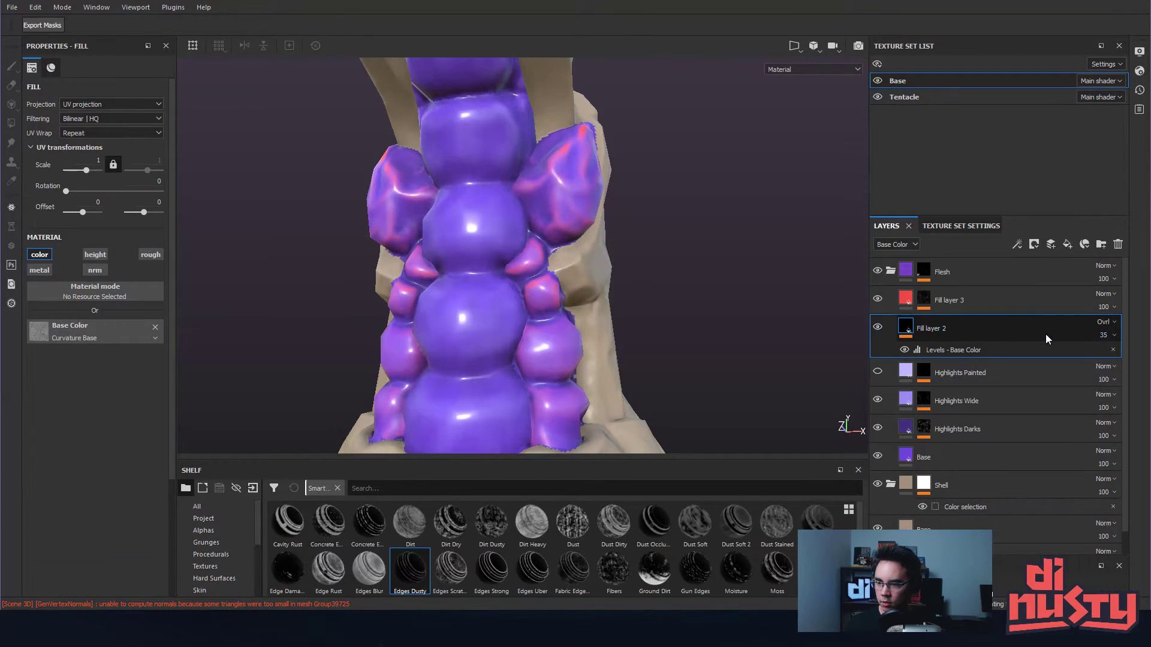
pyautogui.press('Delete')
pyautogui.click(955, 307)
pyautogui.click(935, 331)
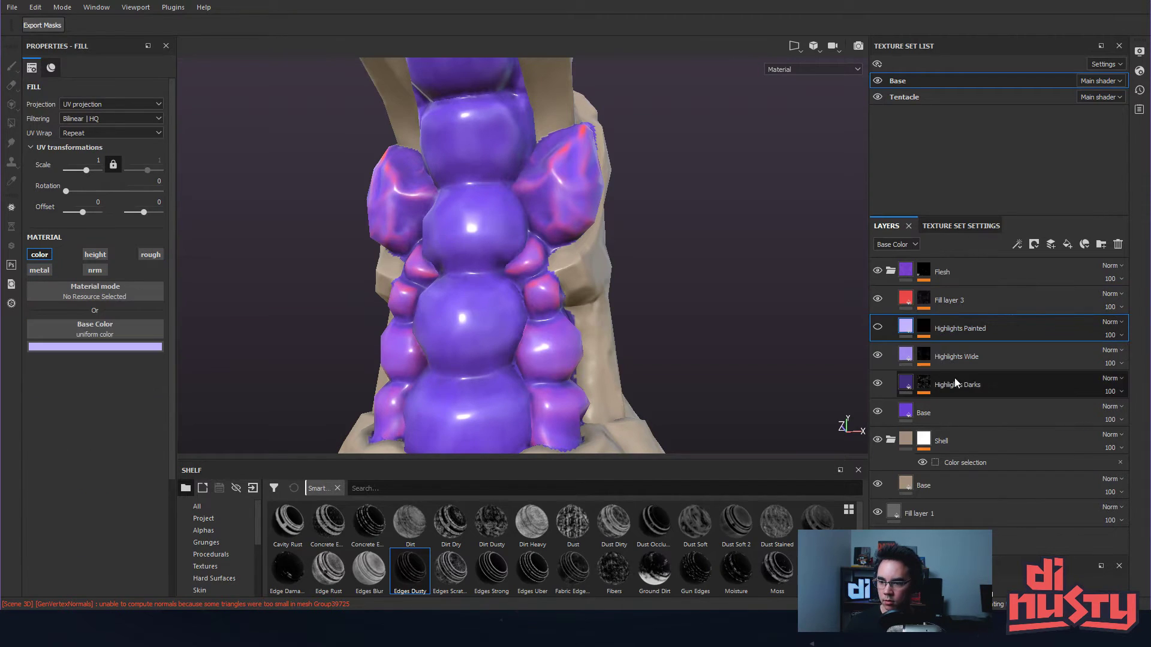
pyautogui.press('Delete')
# - Set Fill layer 3's base color to light purple, RGB 0.341, 0.301, 0.973, and inspect the flesh edges
pyautogui.click(906, 298)
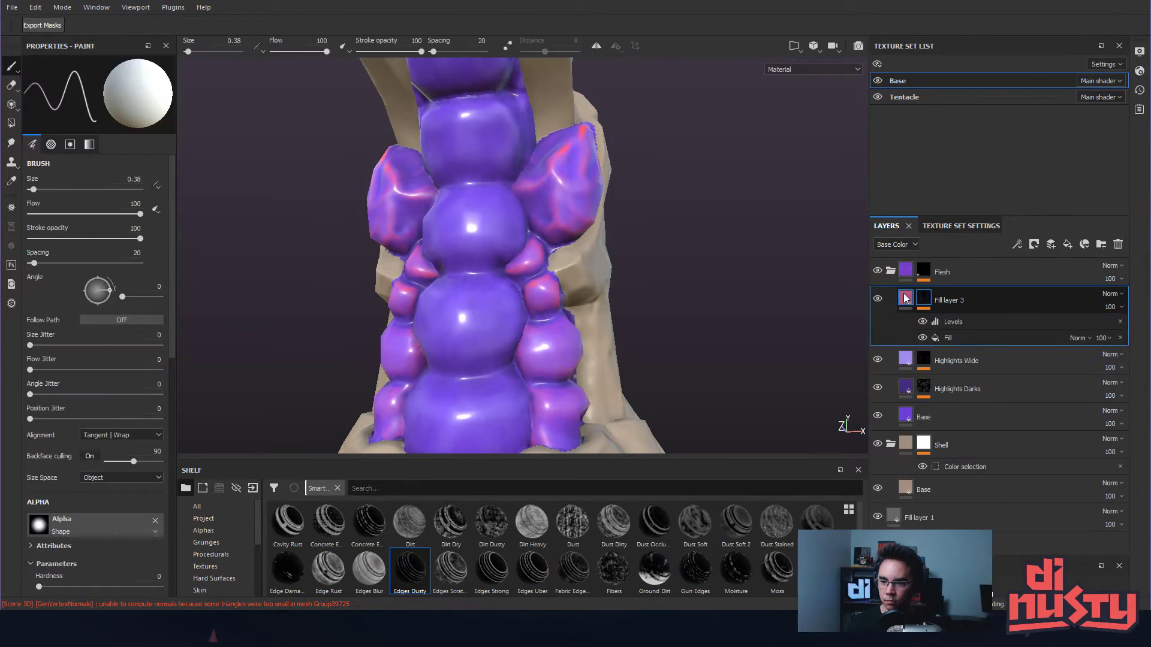
pyautogui.click(905, 298)
pyautogui.click(126, 347)
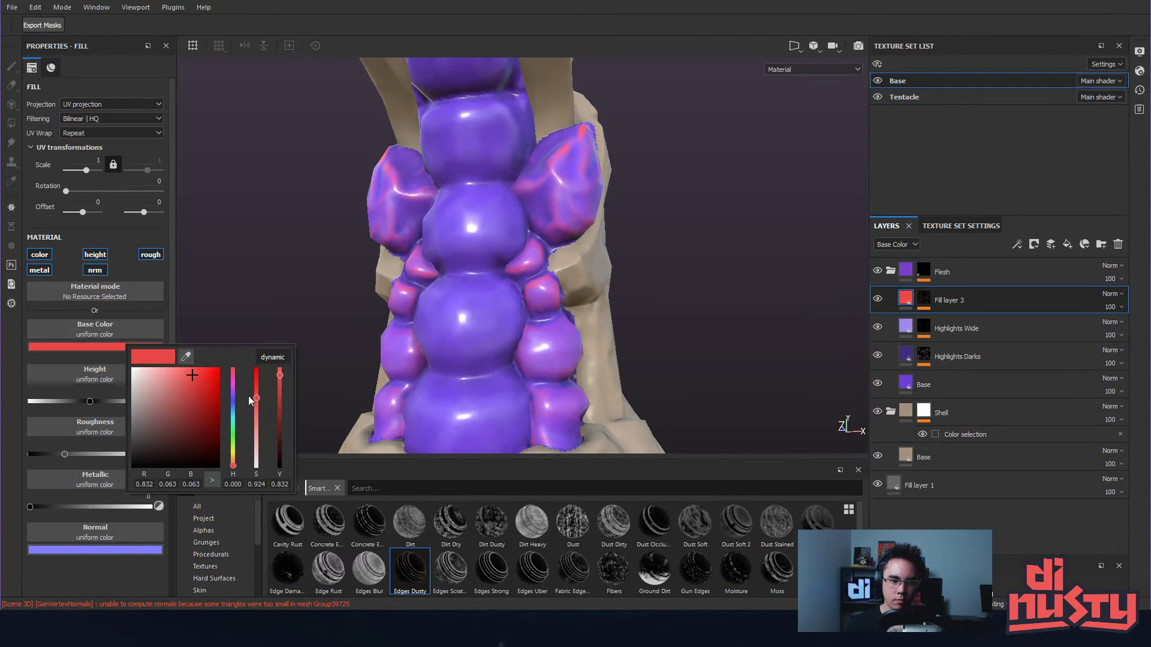
pyautogui.moveTo(232, 469); pyautogui.dragTo(239, 406)
pyautogui.moveTo(184, 374); pyautogui.dragTo(169, 371)
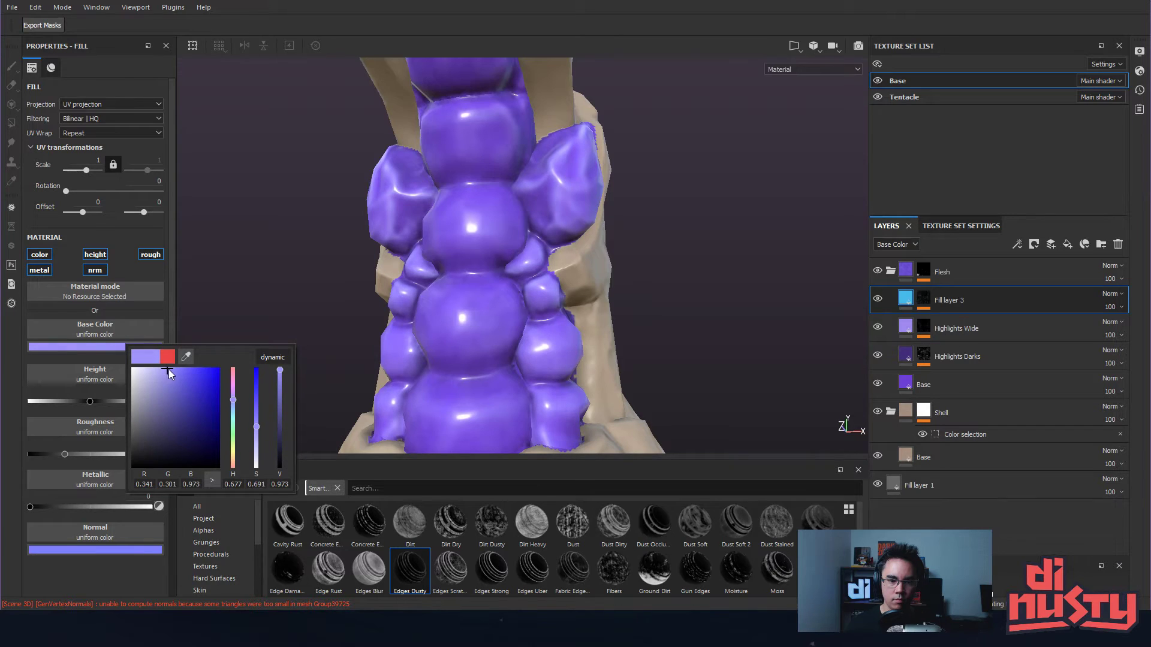
pyautogui.keyDown('alt'); pyautogui.moveTo(281, 311); pyautogui.dragTo(376, 286); pyautogui.keyUp('alt')
pyautogui.keyDown('alt'); pyautogui.moveTo(681, 257); pyautogui.dragTo(654, 251); pyautogui.keyUp('alt')
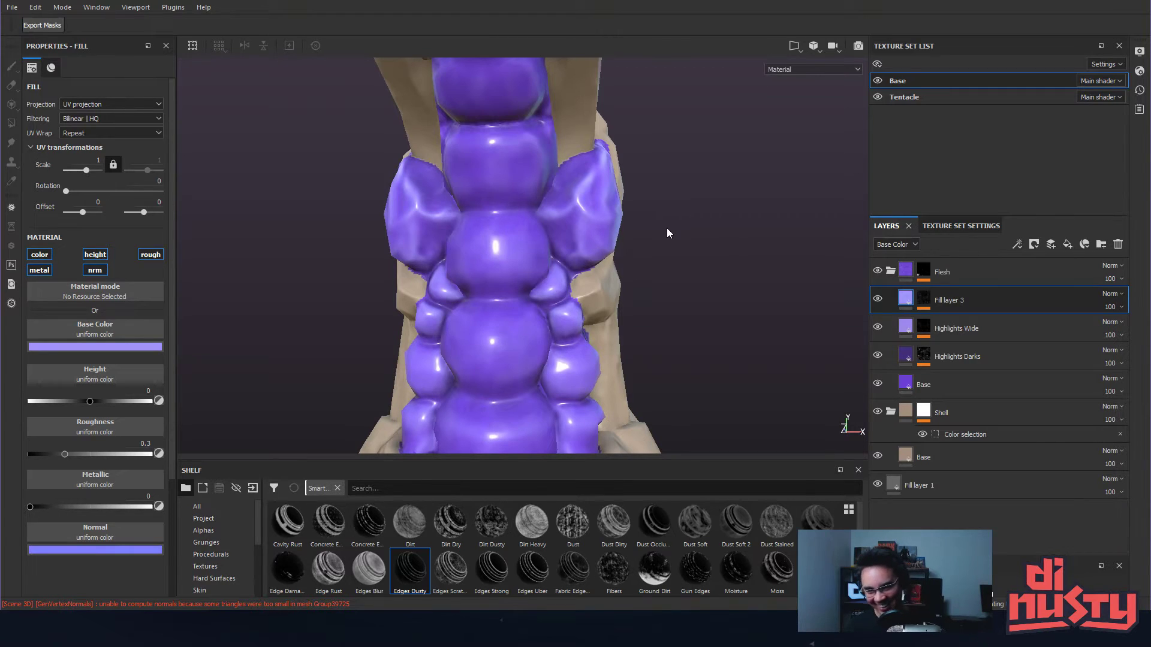
pyautogui.keyDown('alt'); pyautogui.moveTo(667, 226); pyautogui.dragTo(563, 278); pyautogui.keyUp('alt')
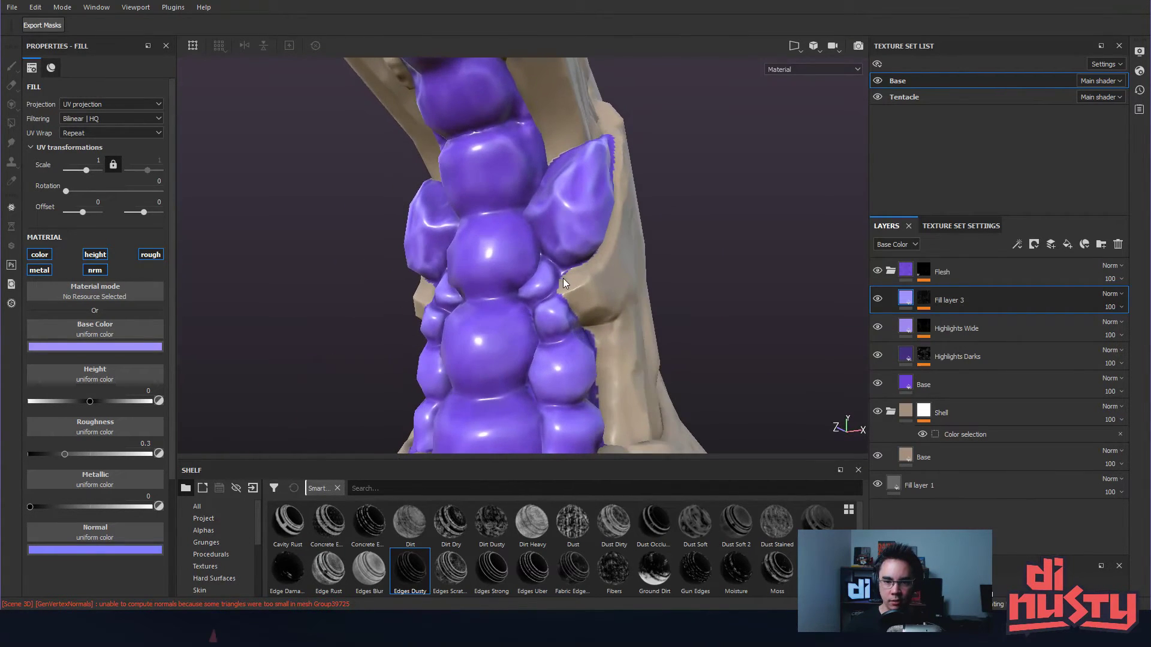
# - Replace the Tentacle texture set's Flesh folder with a copy of the Flesh folder from the Base texture set
pyautogui.click(891, 270)
pyautogui.click(946, 272)
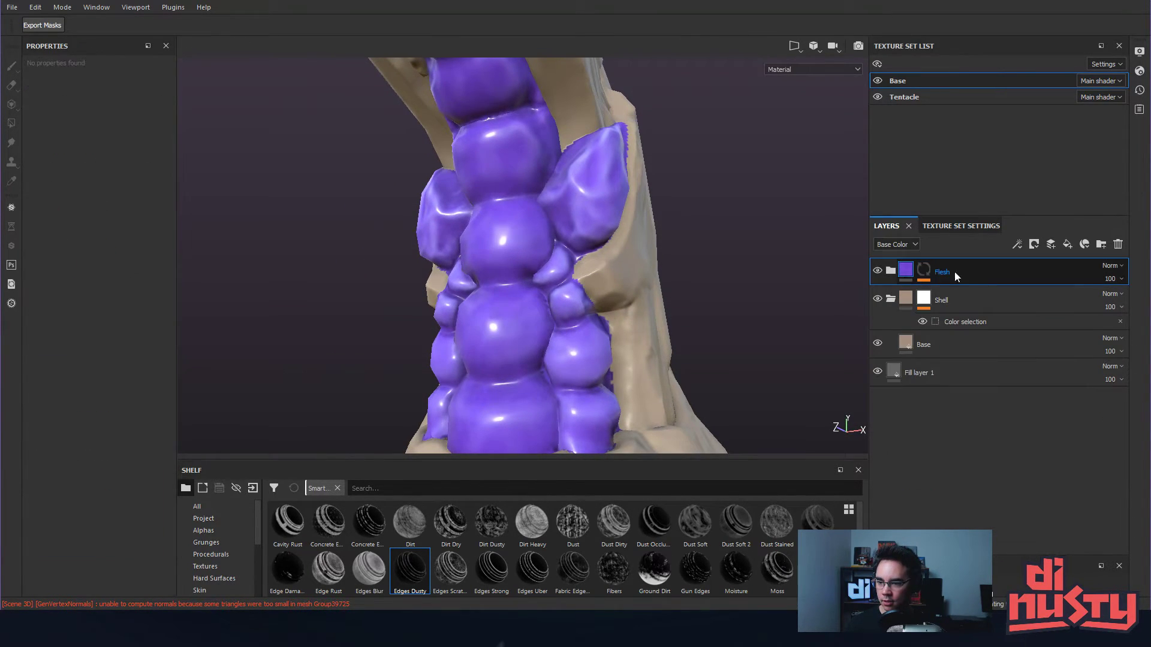
pyautogui.rightClick(909, 274)
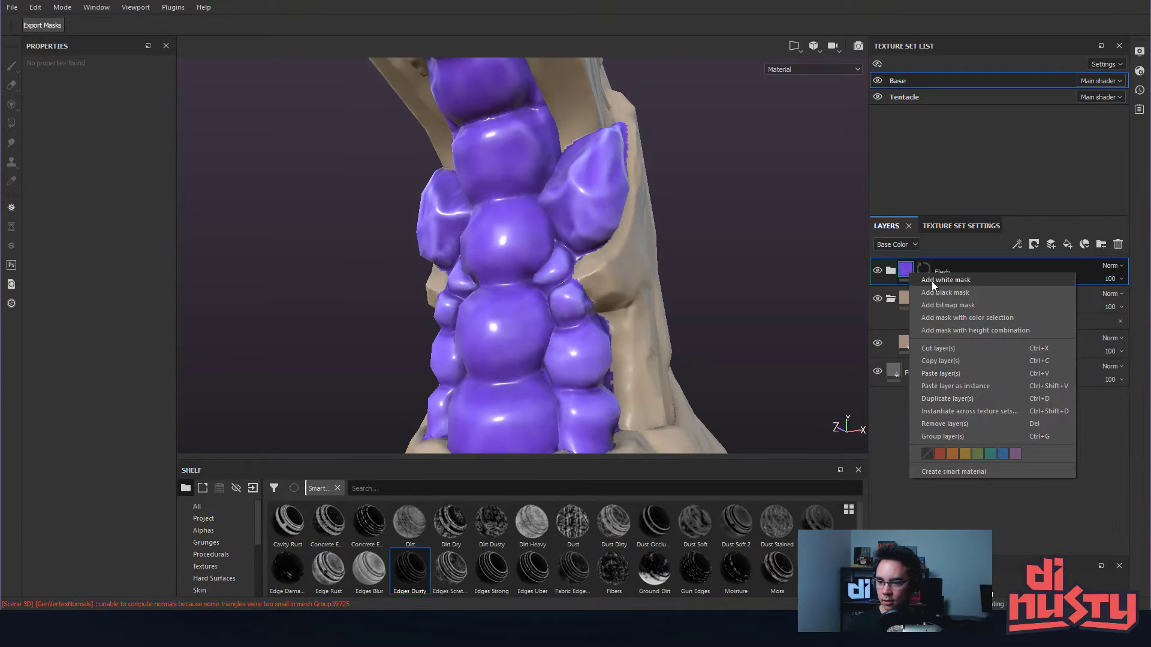
pyautogui.click(909, 270)
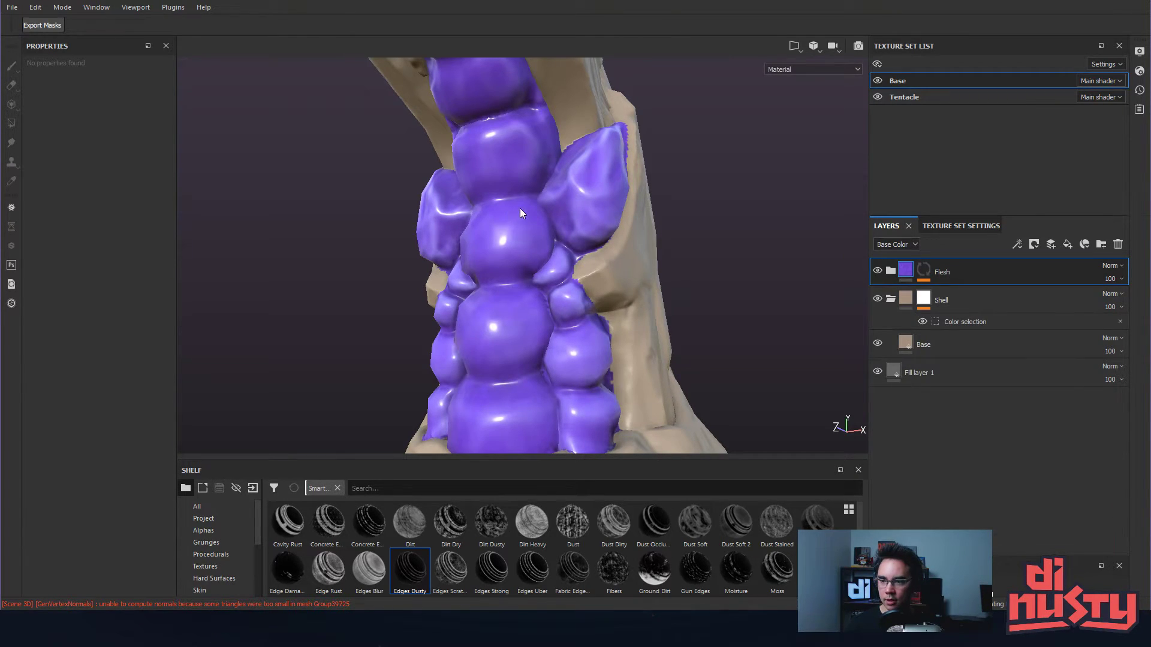
pyautogui.keyDown('ctrl'); pyautogui.keyDown('alt'); pyautogui.rightClick(603, 211); pyautogui.keyUp('alt'); pyautogui.keyUp('ctrl')
pyautogui.click(908, 275)
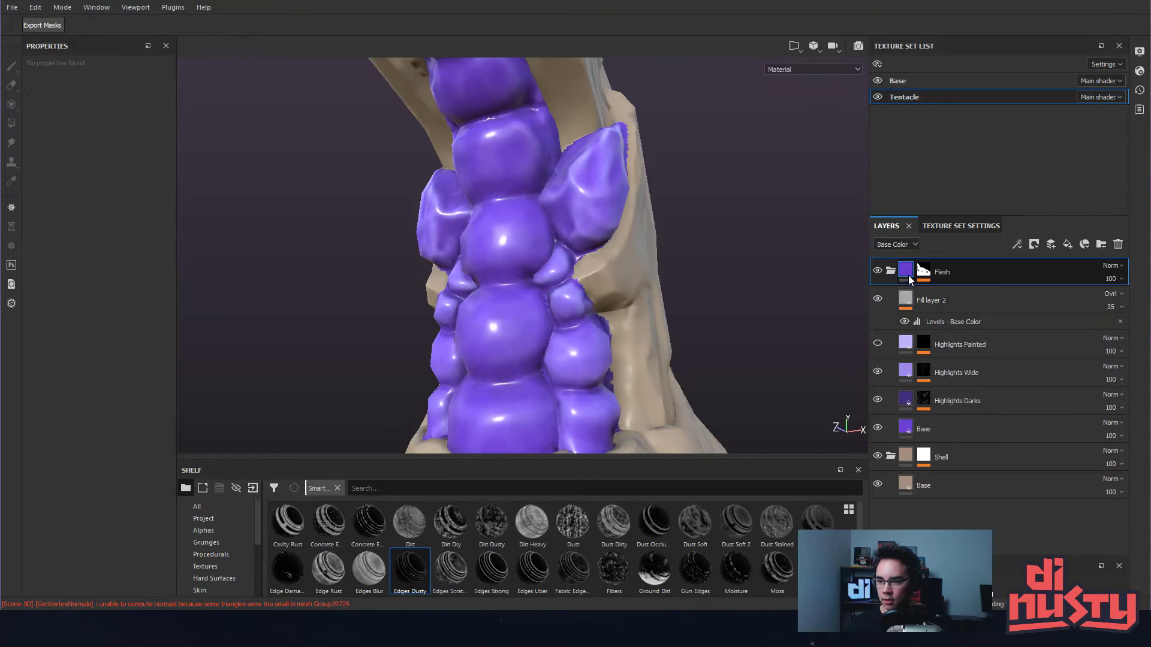
pyautogui.press('Delete')
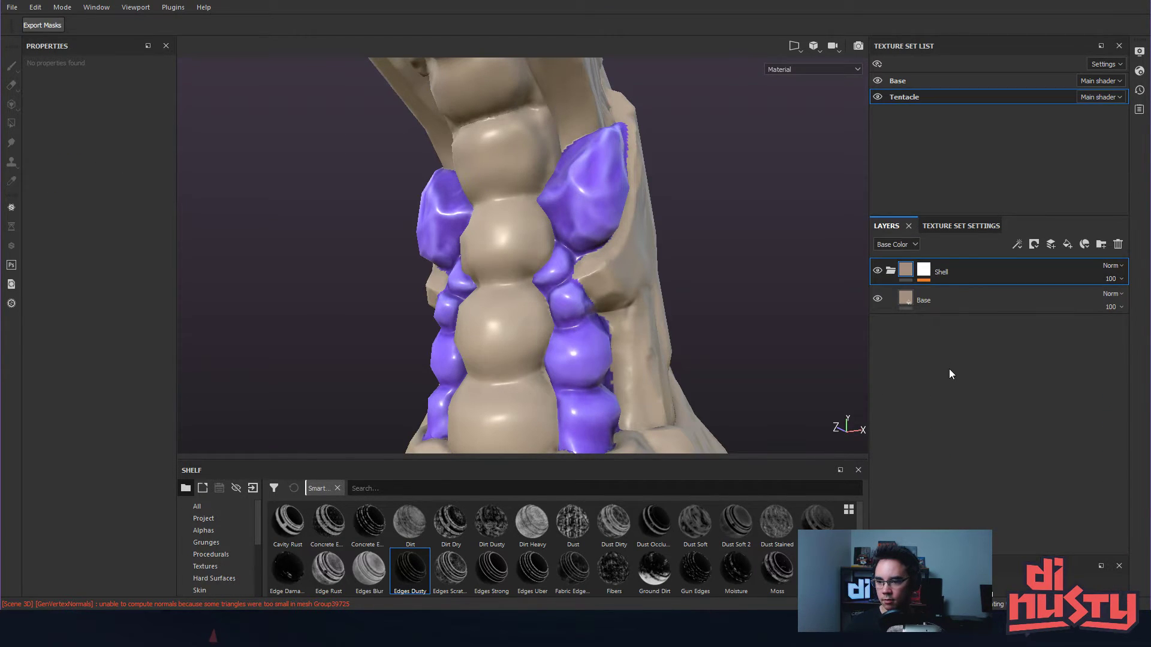
pyautogui.hotkey('ctrl', 'z')
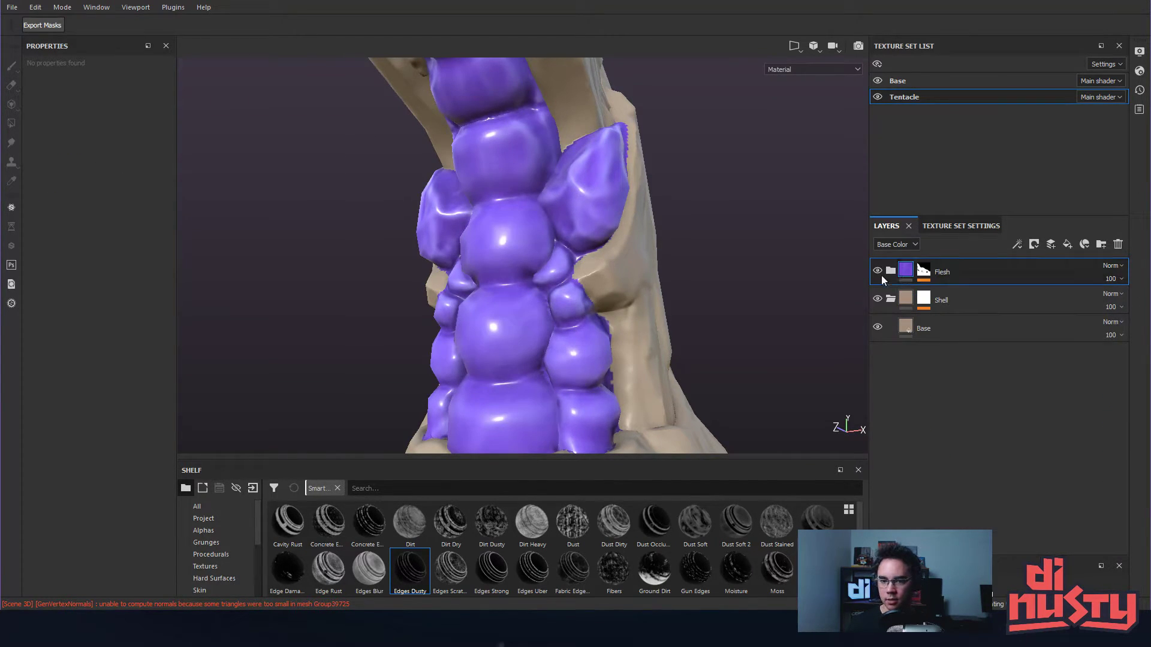
pyautogui.click(890, 271)
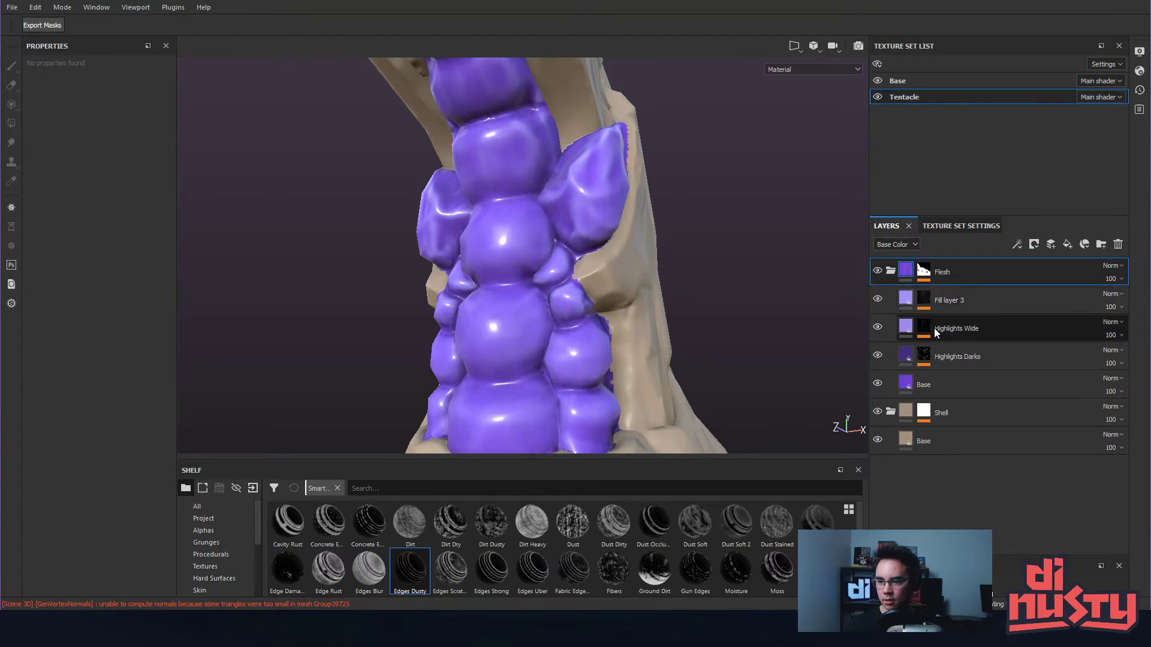
# - Inspect Fill layer 3's mask and its effects in the pasted Flesh folder, and check the edge highlights on the model
pyautogui.click(900, 300)
pyautogui.click(925, 299)
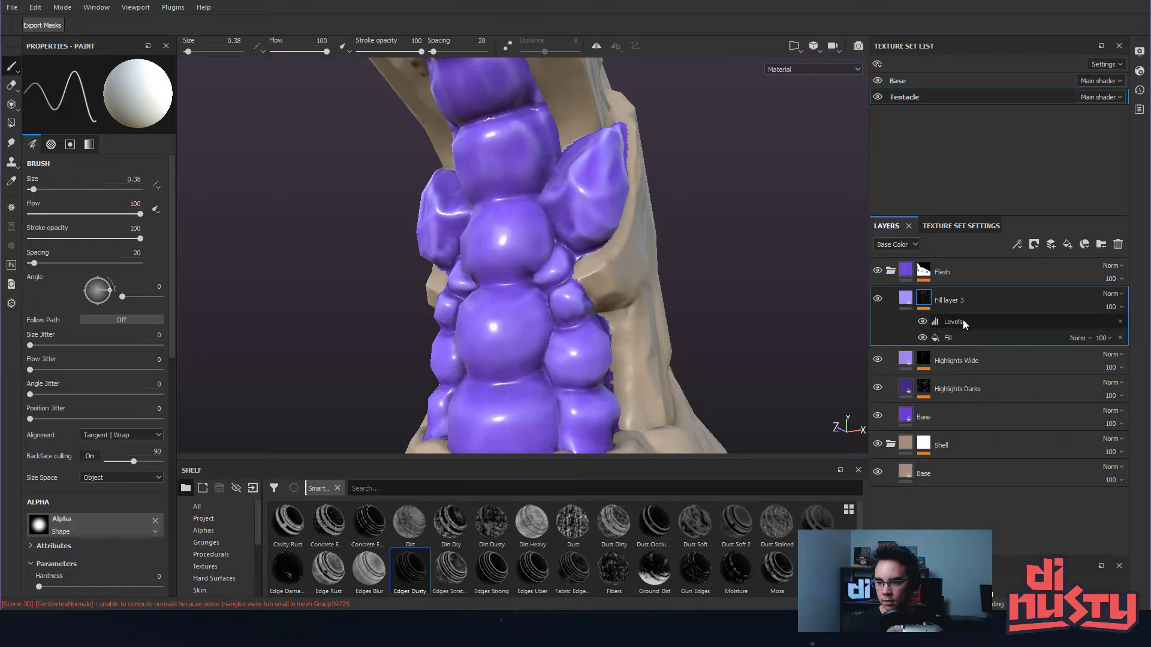
pyautogui.moveTo(929, 304)
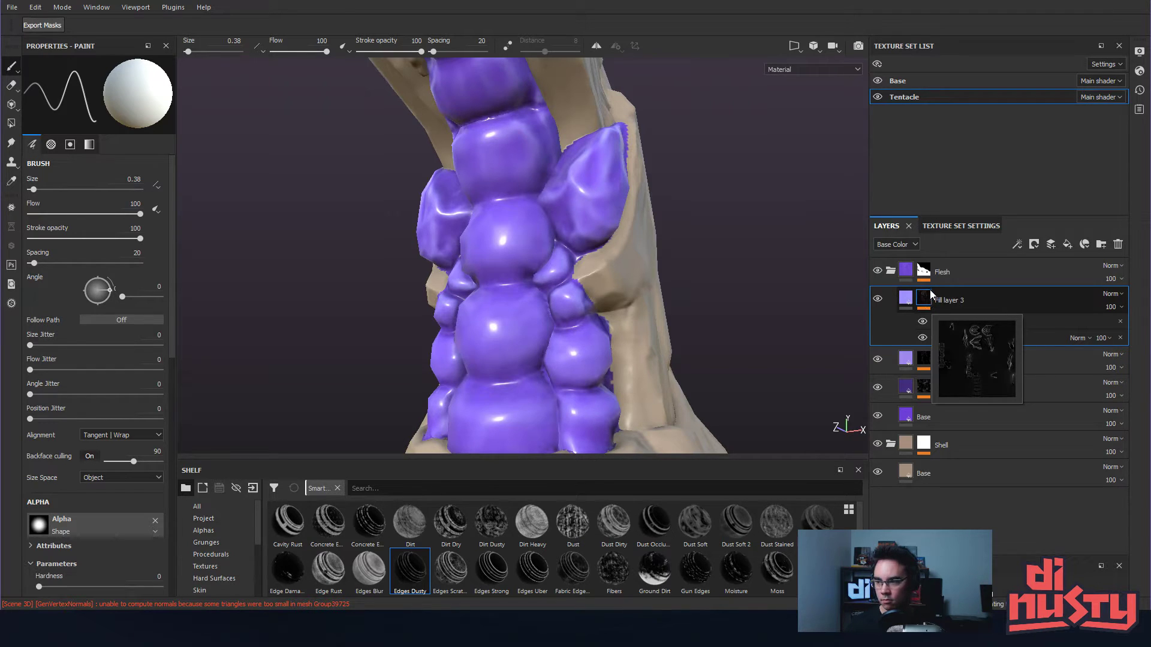
pyautogui.keyDown('alt'); pyautogui.moveTo(764, 179); pyautogui.dragTo(672, 214); pyautogui.keyUp('alt')
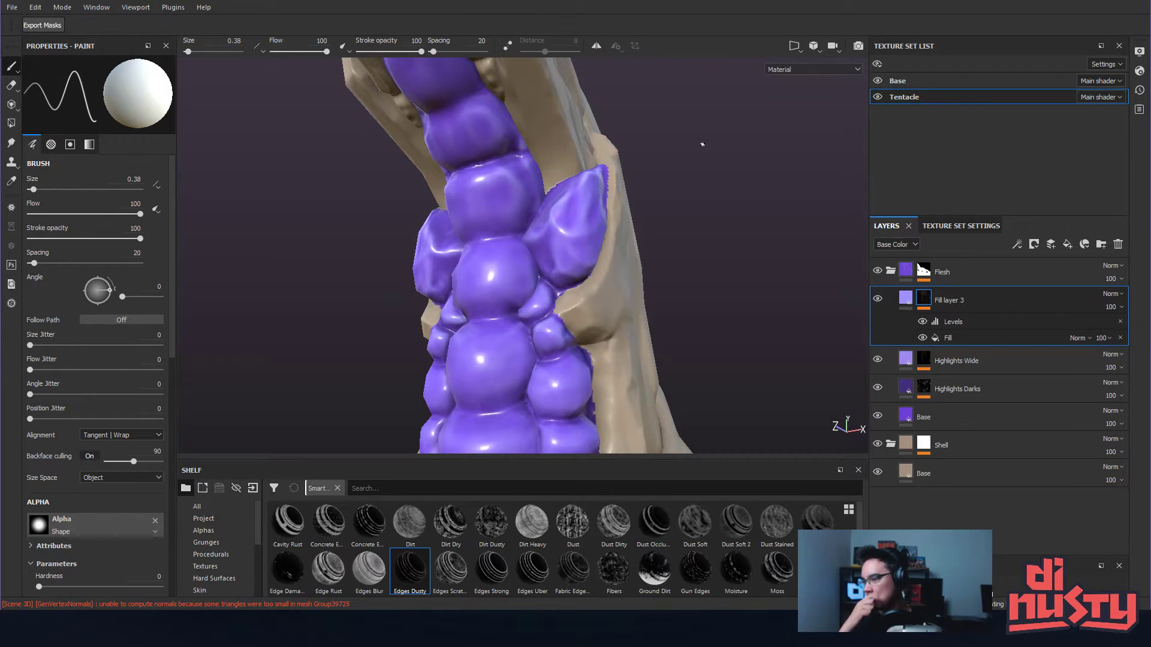
pyautogui.keyDown('alt'); pyautogui.moveTo(662, 177); pyautogui.dragTo(611, 120, button='middle'); pyautogui.keyUp('alt')
pyautogui.keyDown('alt'); pyautogui.moveTo(591, 186); pyautogui.dragTo(629, 163); pyautogui.keyUp('alt')
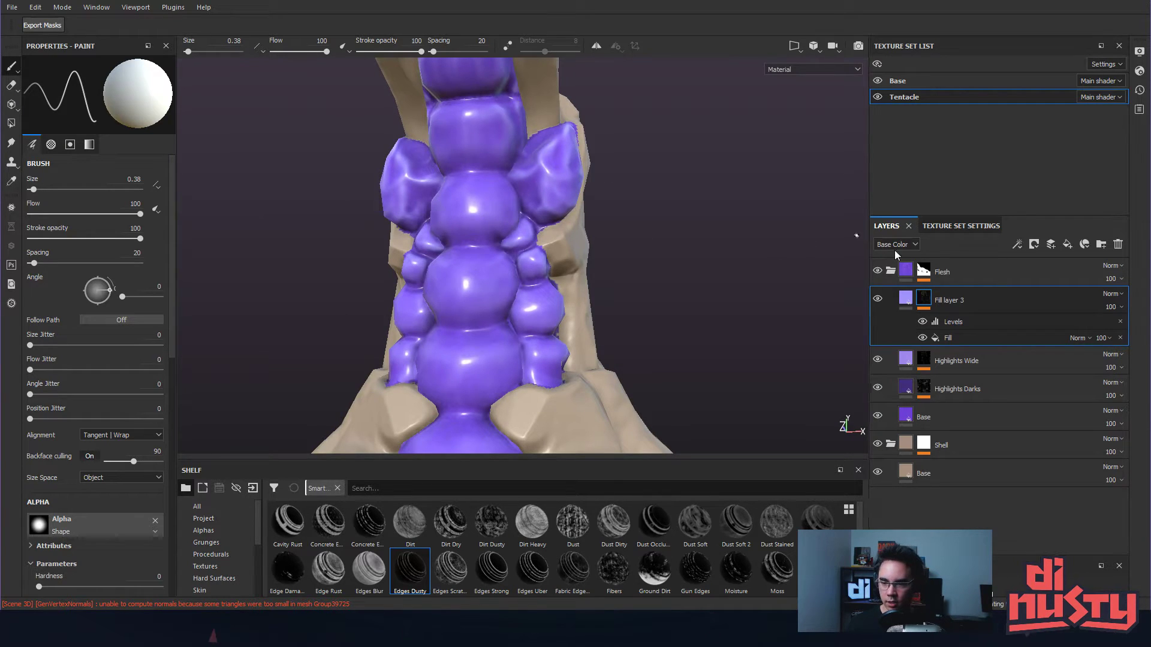
# - Try a roughness of 0.1787 on the Base layer in the Tentacle texture set's Flesh folder
pyautogui.click(989, 417)
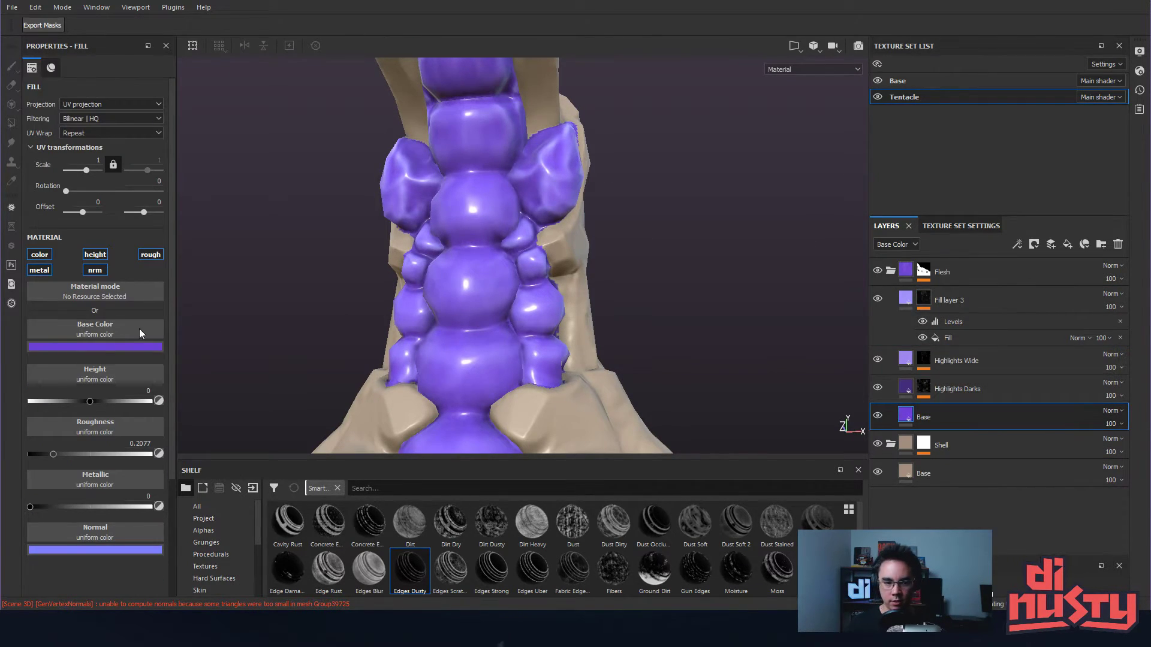
pyautogui.moveTo(75, 459); pyautogui.dragTo(48, 467)
pyautogui.keyDown('alt'); pyautogui.moveTo(306, 264); pyautogui.dragTo(326, 306); pyautogui.keyUp('alt')
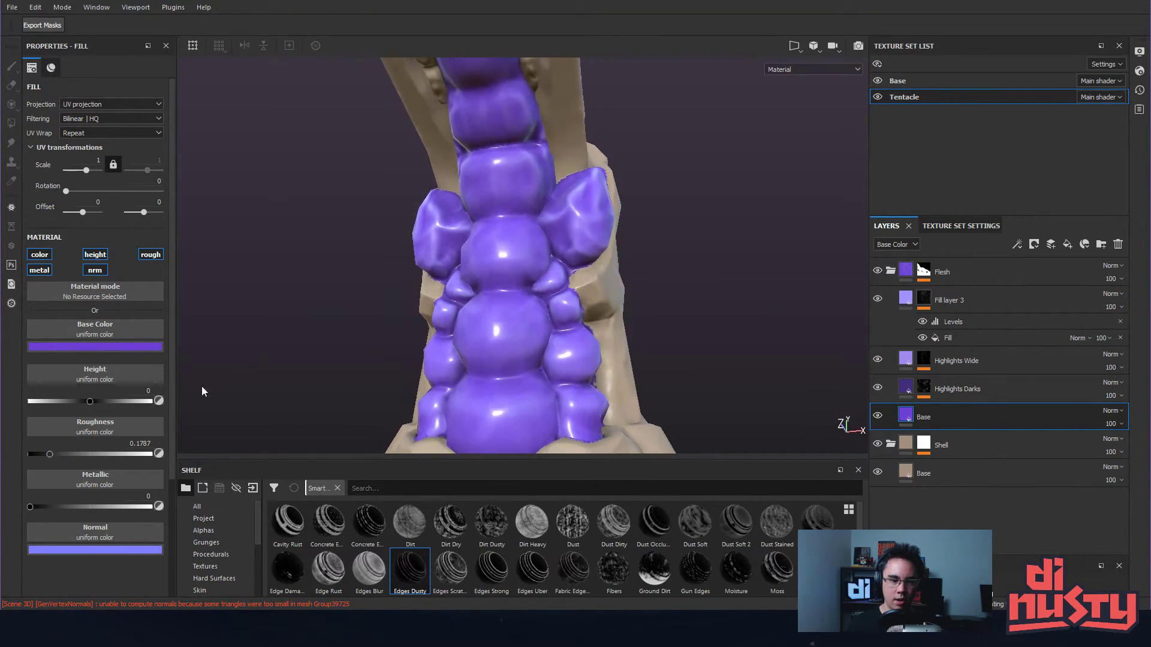
# - Try a metallic value of 1 on the flesh Base layer, then a roughness of 0.4444 with metallic at 0
pyautogui.moveTo(31, 507); pyautogui.dragTo(253, 508)
pyautogui.moveTo(324, 329)
pyautogui.keyDown('alt'); pyautogui.mouseDown()
pyautogui.moveTo(339, 321)
pyautogui.moveTo(312, 336)
pyautogui.mouseUp(); pyautogui.keyUp('alt')
pyautogui.moveTo(55, 455)
pyautogui.mouseDown()
pyautogui.moveTo(92, 459)
pyautogui.moveTo(82, 454)
pyautogui.mouseUp()
pyautogui.keyDown('alt'); pyautogui.moveTo(335, 344); pyautogui.dragTo(322, 337); pyautogui.keyUp('alt')
pyautogui.moveTo(78, 507); pyautogui.dragTo(24, 507)
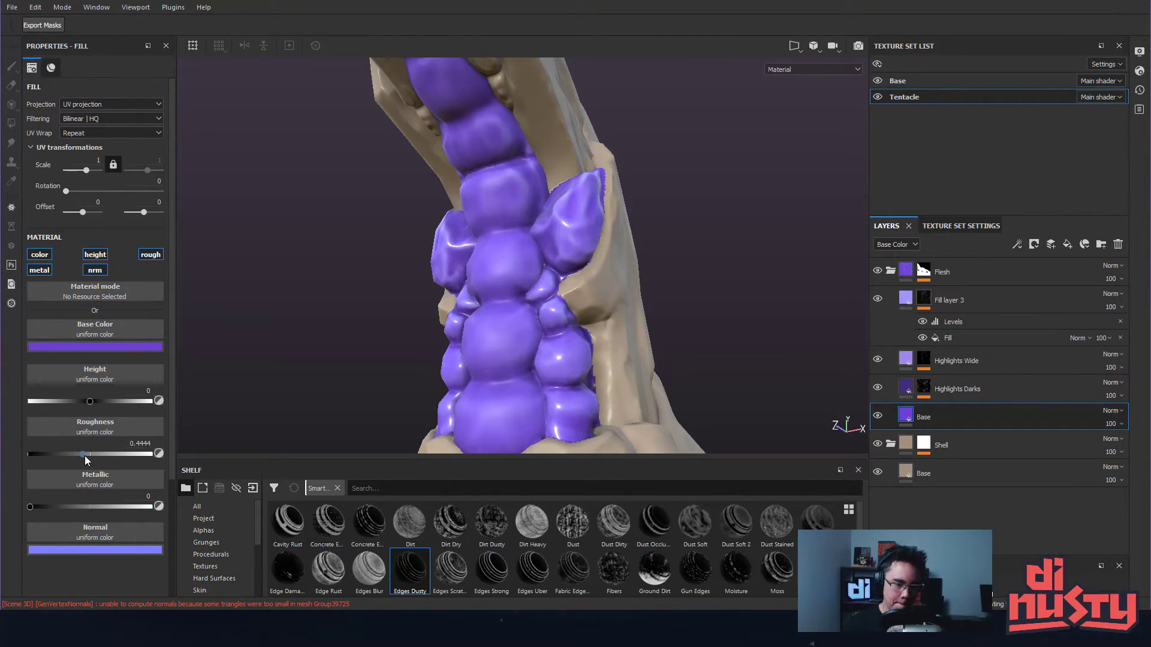
# - Undo the roughness and metallic changes on the flesh Base layer
pyautogui.hotkey('ctrl', 'z')
pyautogui.hotkey('ctrl', 'z')
pyautogui.hotkey('ctrl', 'z')
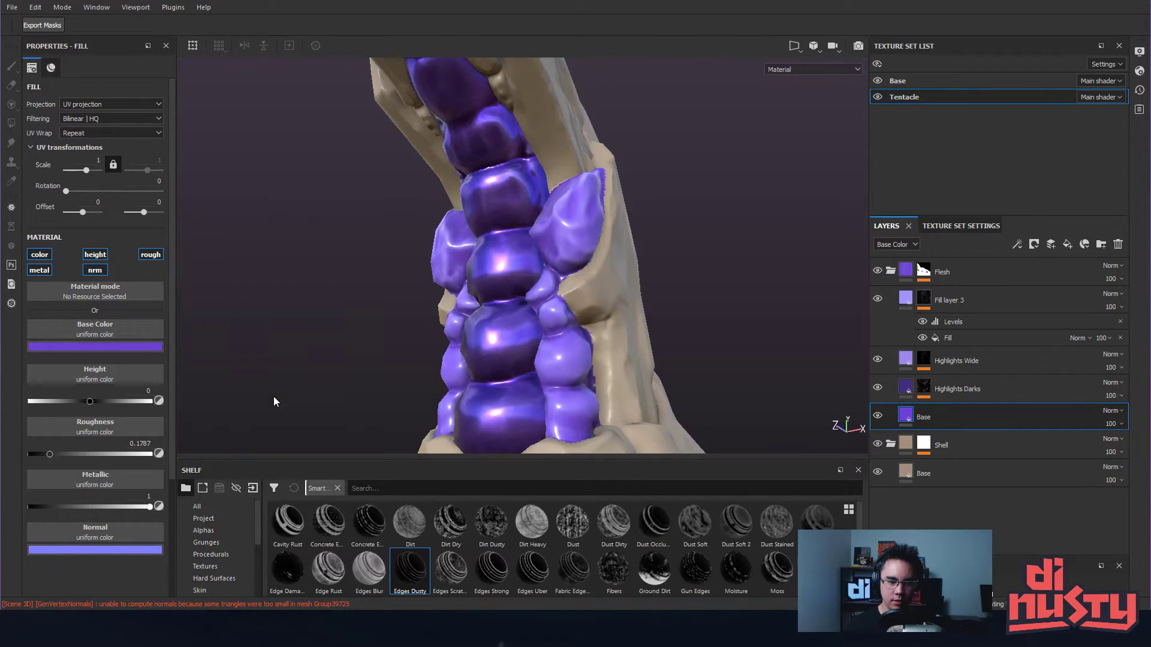
pyautogui.hotkey('ctrl', 'z')
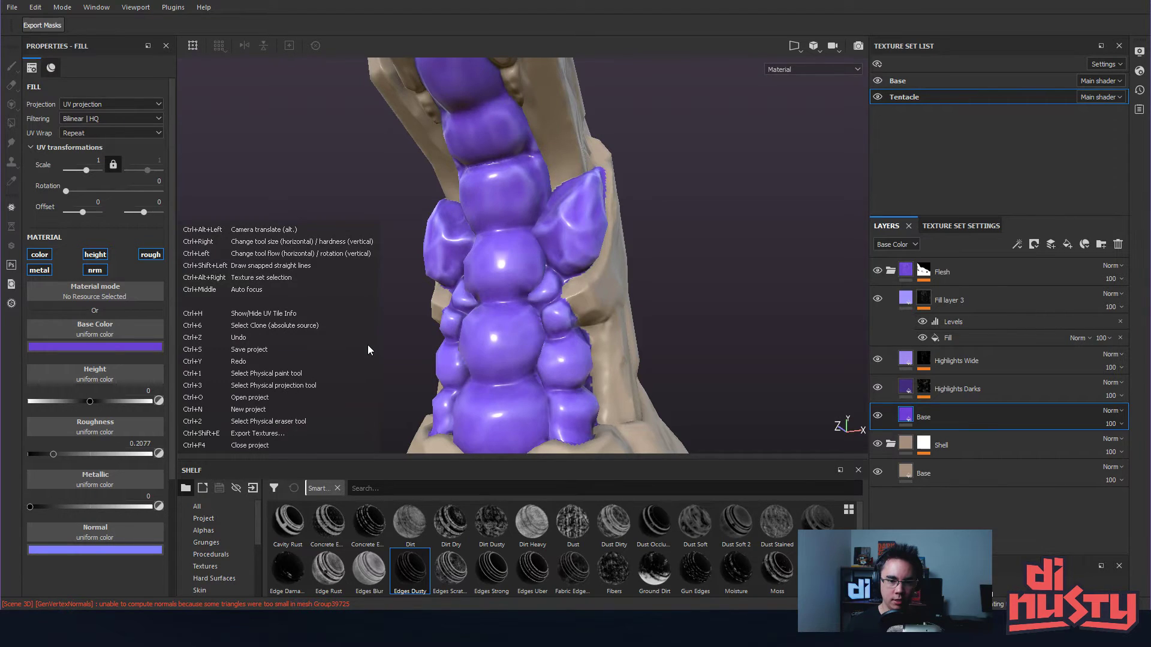
# - Add a fill layer directly above the Base layer in the Flesh group
pyautogui.keyDown('alt'); pyautogui.moveTo(368, 345); pyautogui.dragTo(404, 387); pyautogui.keyUp('alt')
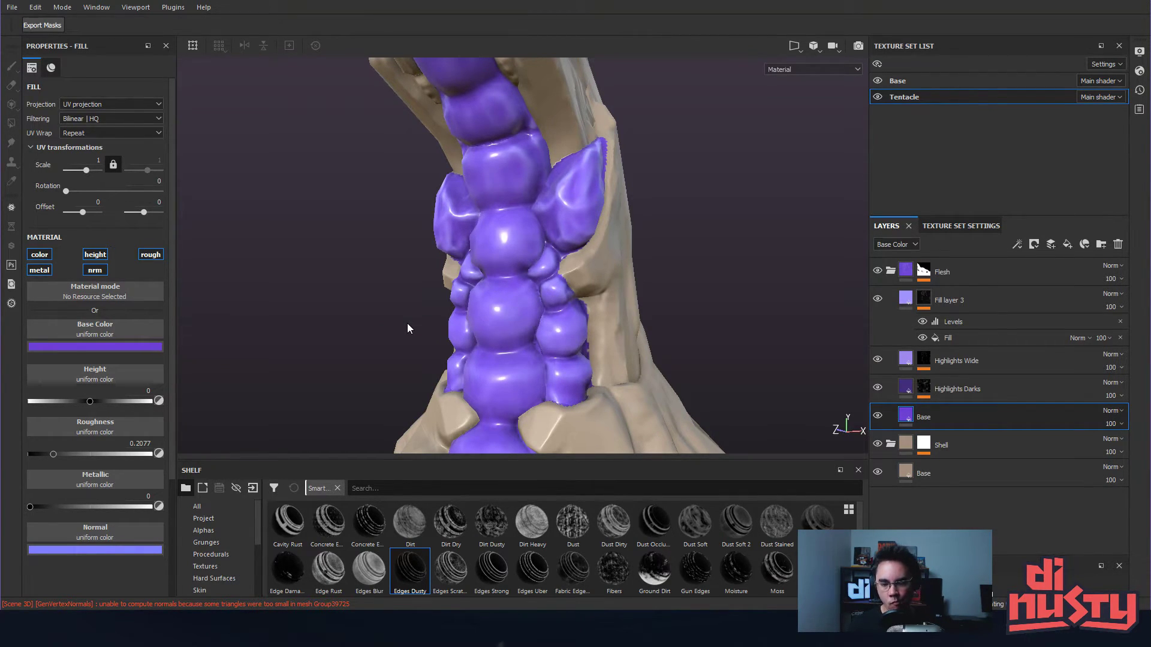
pyautogui.keyDown('alt'); pyautogui.moveTo(413, 318); pyautogui.dragTo(652, 263); pyautogui.keyUp('alt')
pyautogui.keyDown('alt'); pyautogui.moveTo(485, 280); pyautogui.dragTo(550, 329); pyautogui.keyUp('alt')
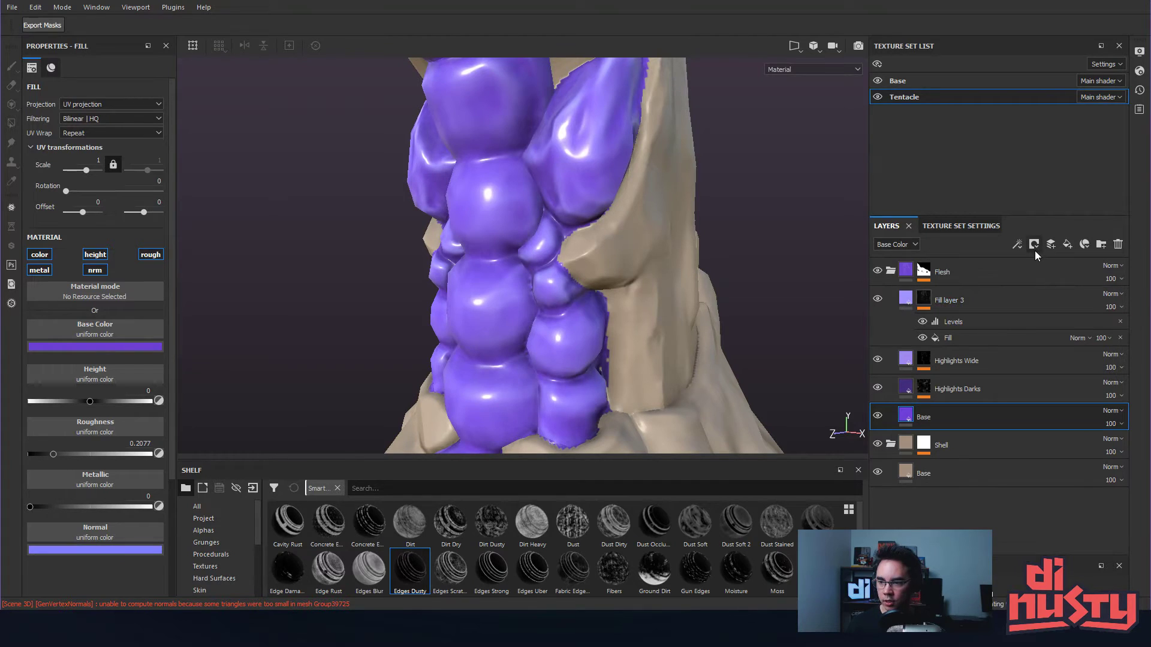
pyautogui.click(1067, 244)
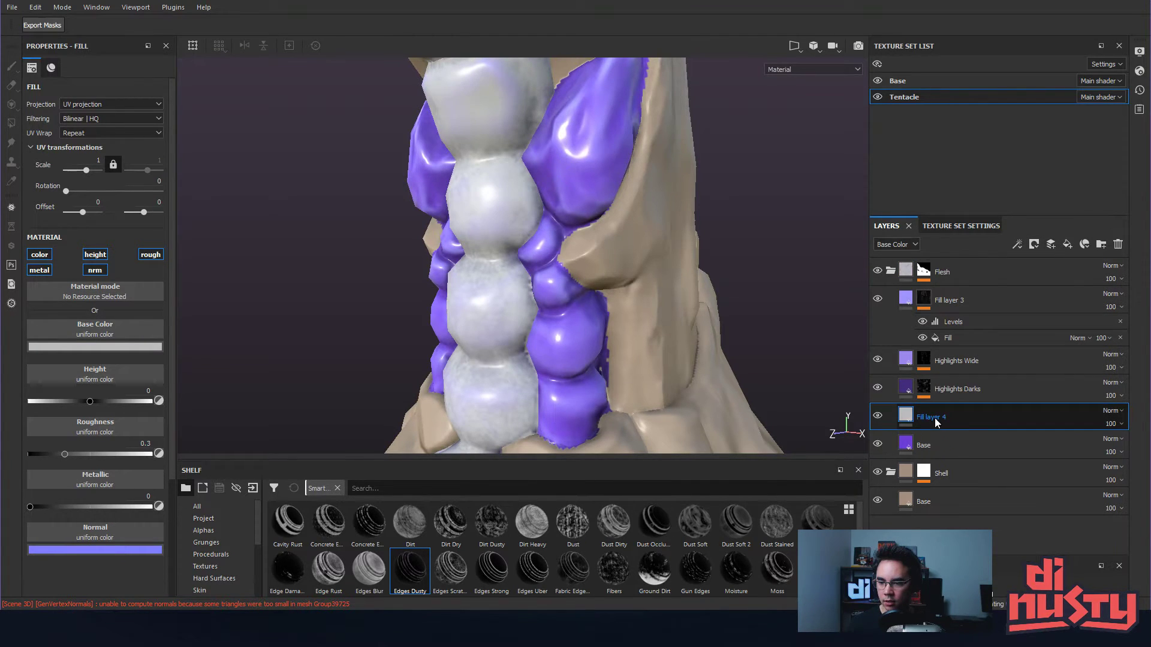
# - Rename Fill layer 3 as Curve
pyautogui.doubleClick(950, 300)
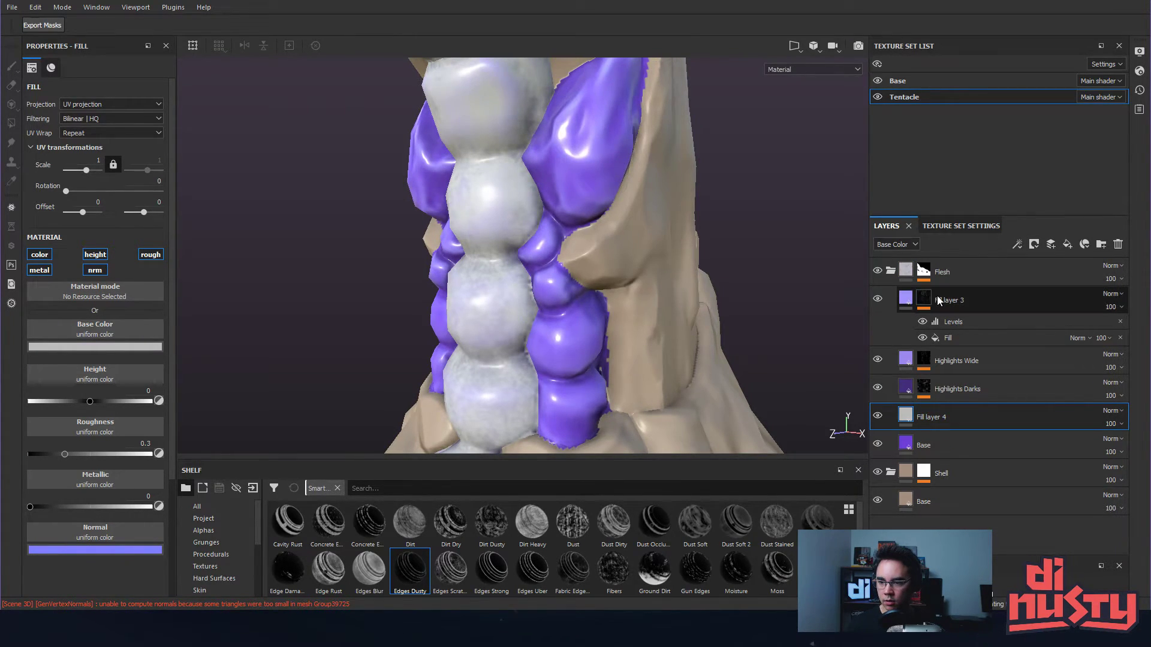
pyautogui.hotkey('ctrl', 'a')
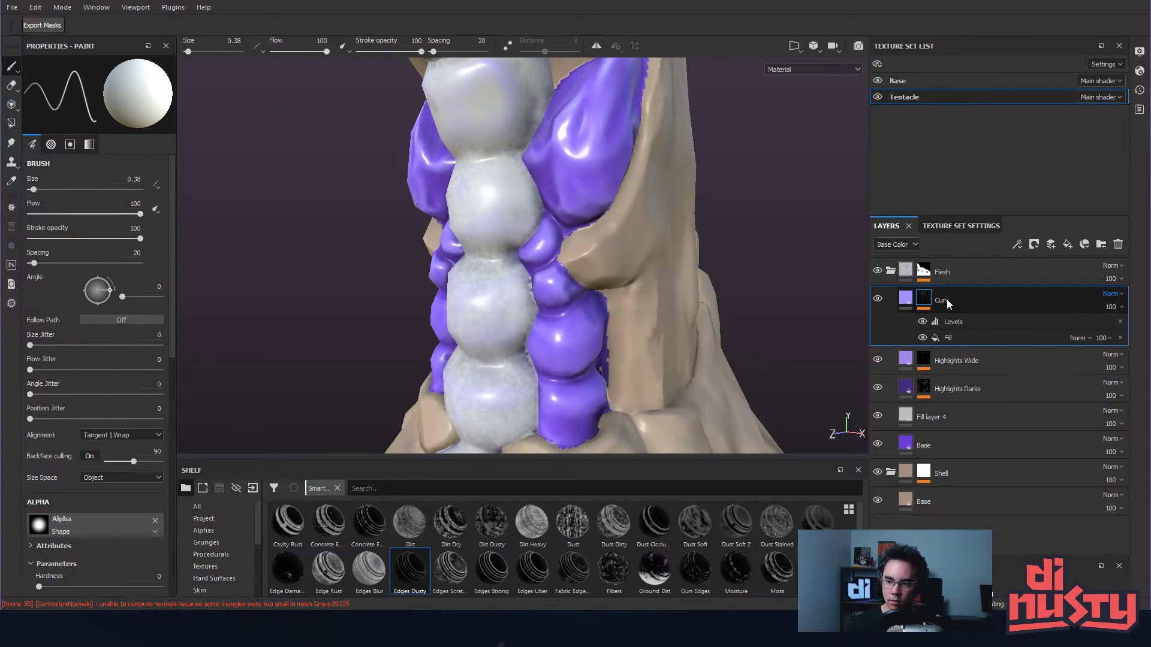
pyautogui.write('Curve')
pyautogui.click(994, 324)
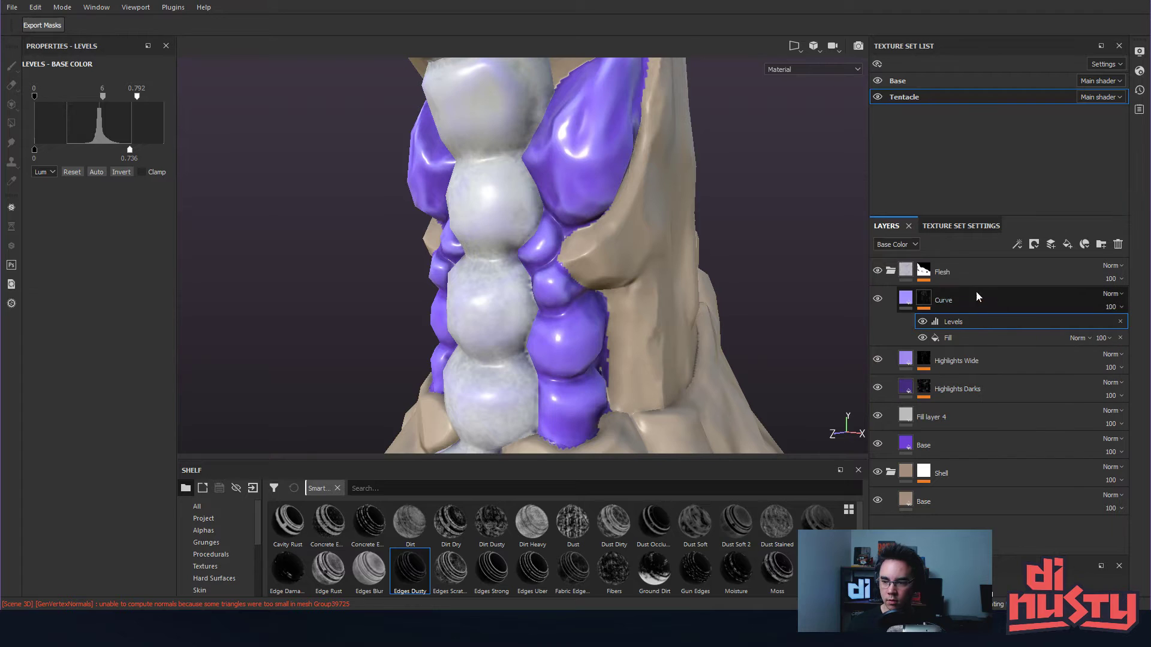
pyautogui.click(931, 304)
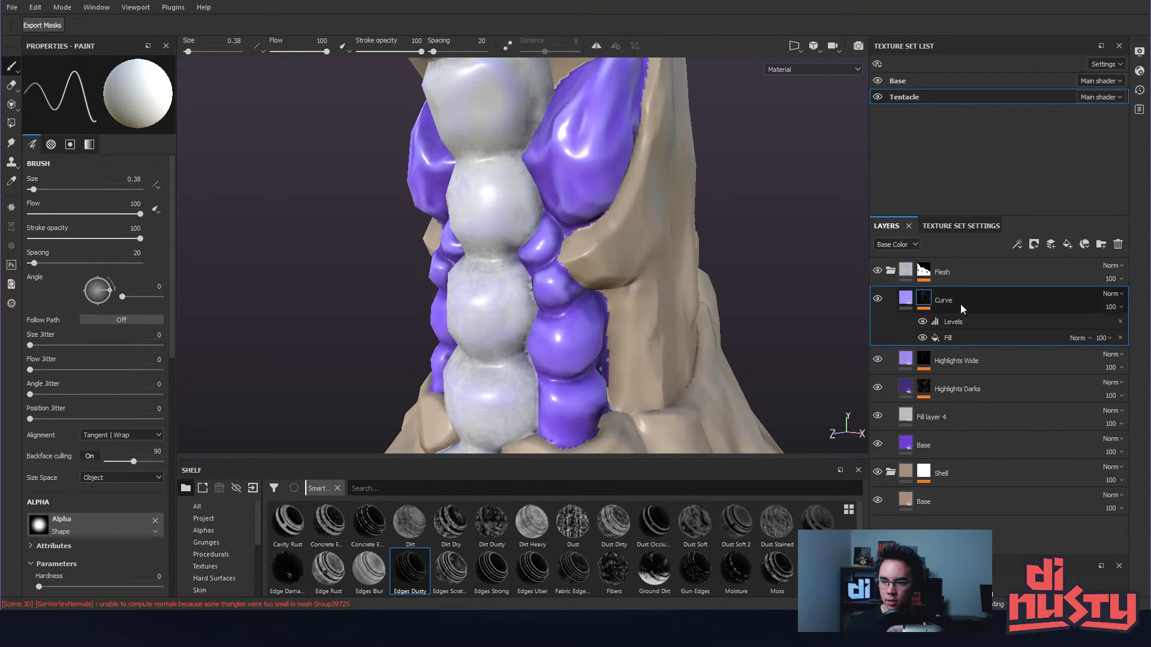
# - Rename the new fill layer above Base as Roughness Mod
pyautogui.click(944, 338)
pyautogui.click(1007, 386)
pyautogui.doubleClick(926, 385)
pyautogui.write('Roughness Mod')
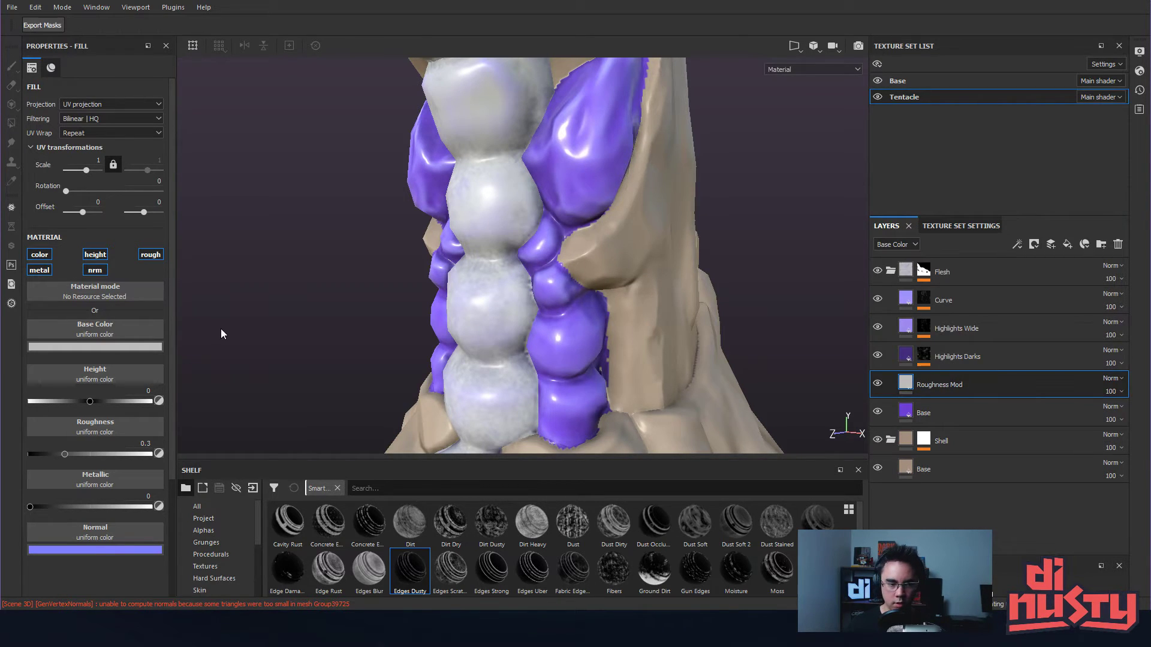
# - Disable the color, normal, height and metallic channels on Roughness Mod and set its roughness to 0.3092
pyautogui.click(40, 255)
pyautogui.click(95, 269)
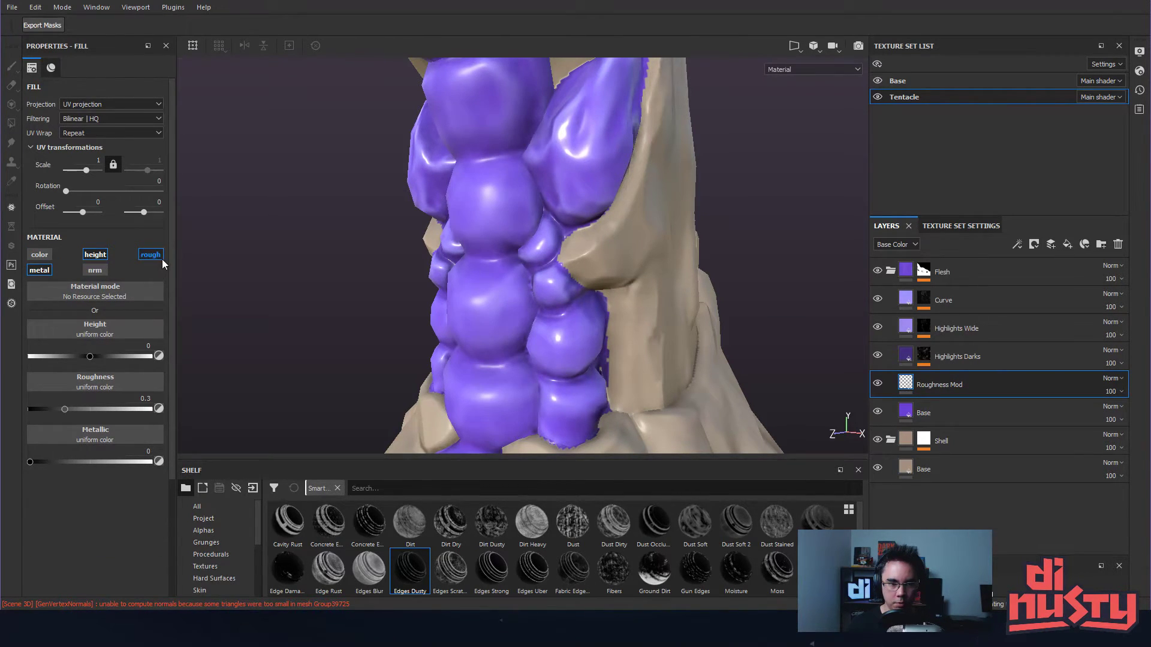
pyautogui.click(95, 254)
pyautogui.click(39, 270)
pyautogui.moveTo(66, 356)
pyautogui.mouseDown()
pyautogui.moveTo(76, 358)
pyautogui.moveTo(65, 361)
pyautogui.mouseUp()
pyautogui.keyDown('alt'); pyautogui.moveTo(296, 314); pyautogui.dragTo(345, 357); pyautogui.keyUp('alt')
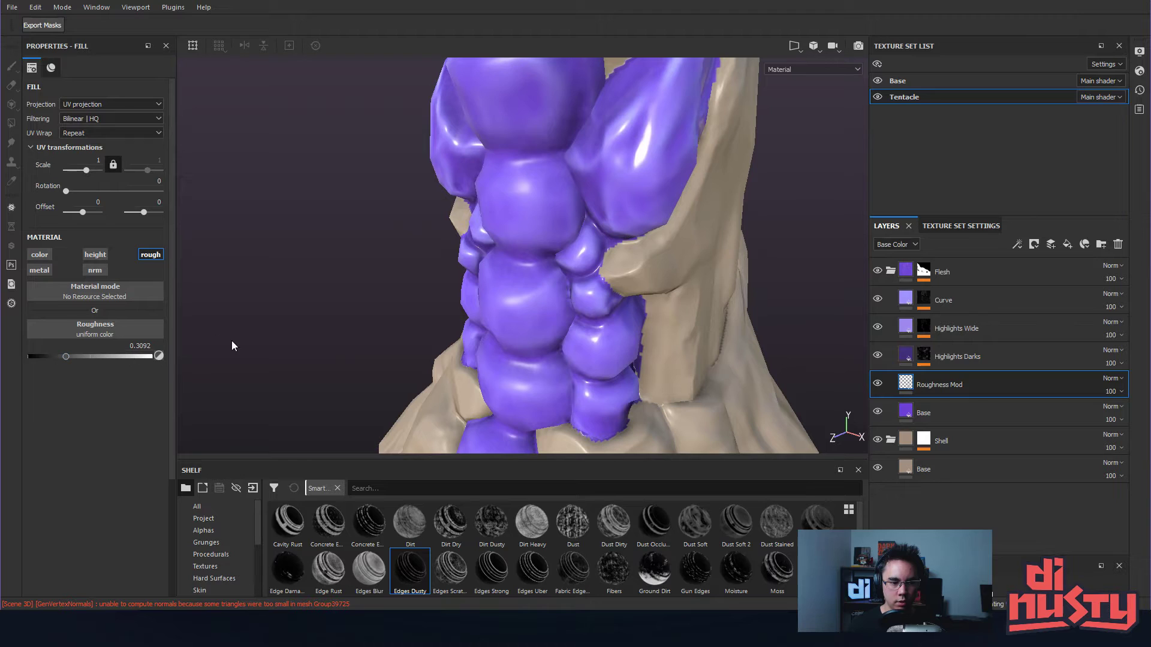
# - Add a black mask to the Roughness Mod layer and hide the Base texture set while viewing the mask
pyautogui.rightClick(1003, 379)
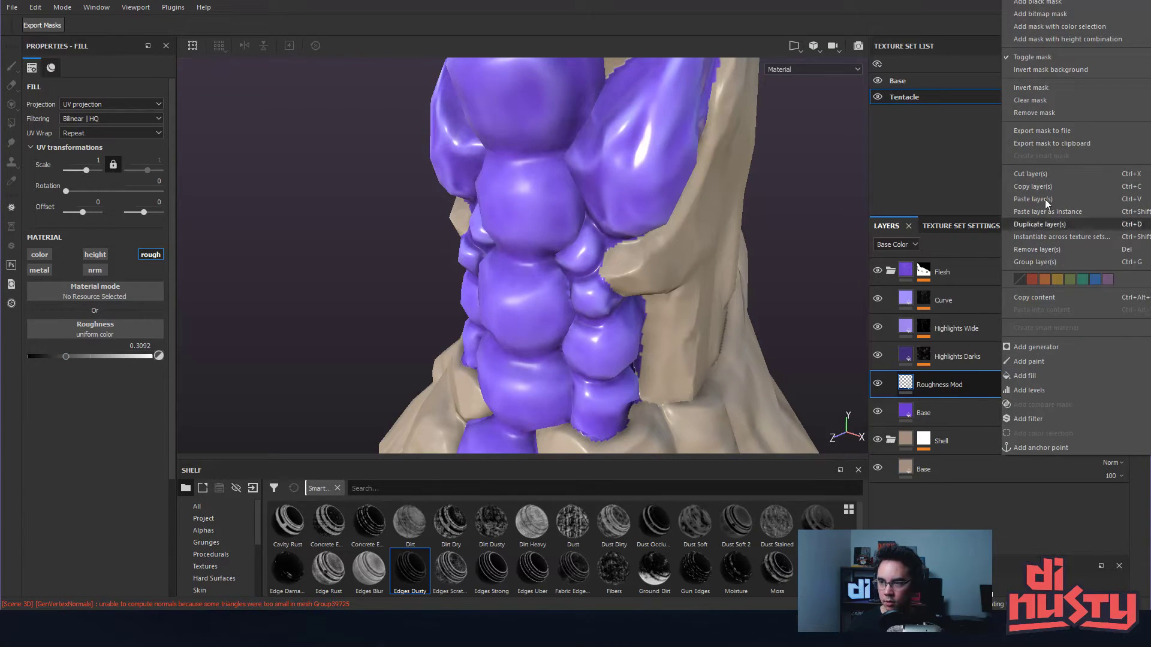
pyautogui.click(1054, 2)
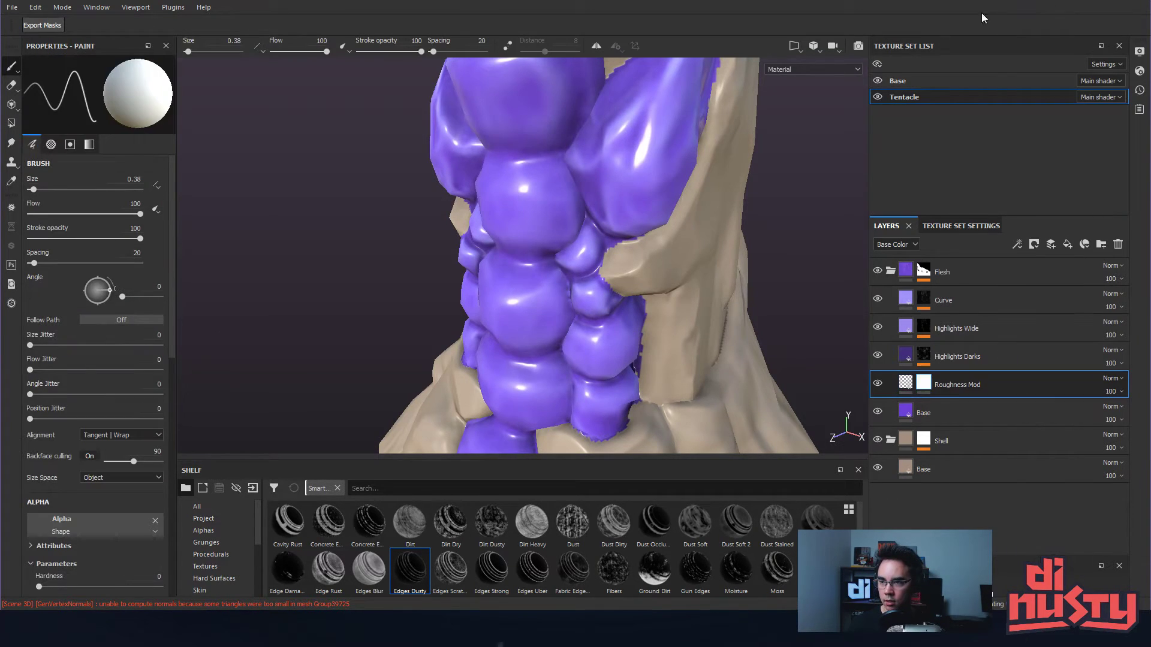
pyautogui.keyDown('alt'); pyautogui.click(924, 384); pyautogui.keyUp('alt')
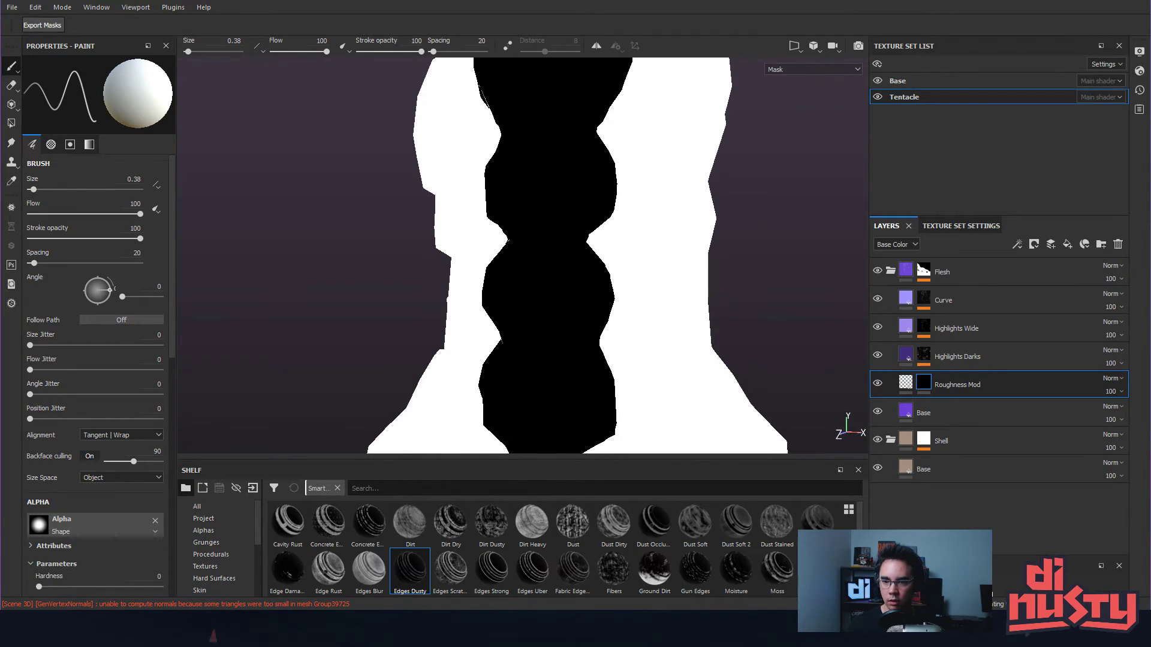
pyautogui.click(877, 81)
pyautogui.keyDown('alt'); pyautogui.moveTo(742, 157); pyautogui.dragTo(713, 190); pyautogui.keyUp('alt')
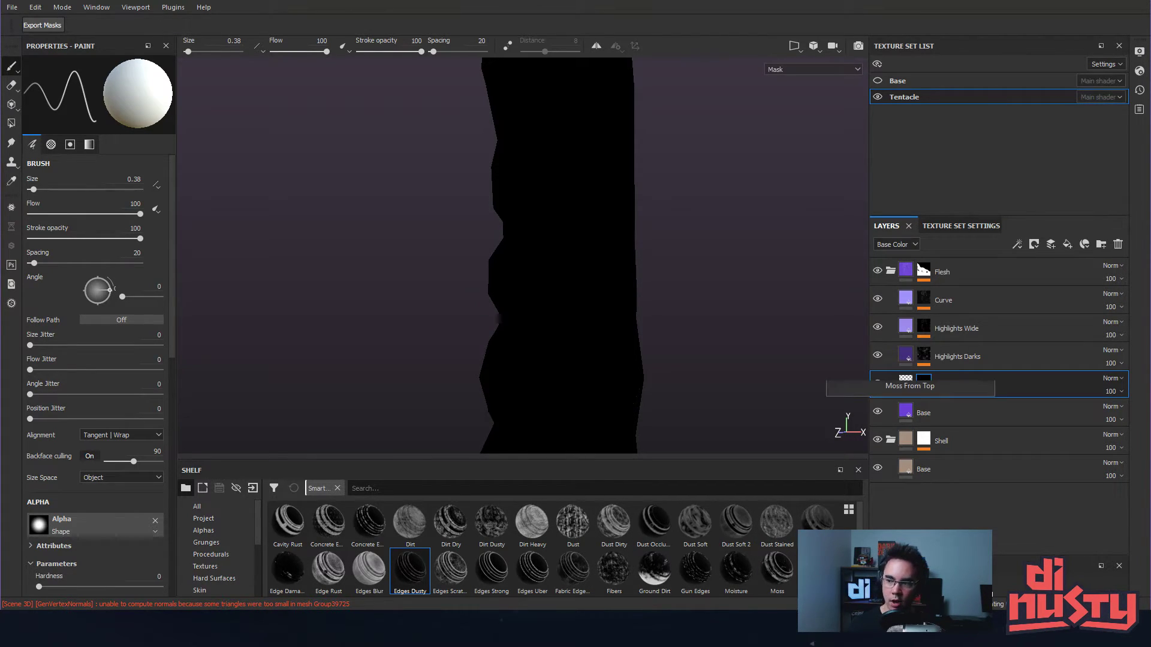
pyautogui.moveTo(825, 561)
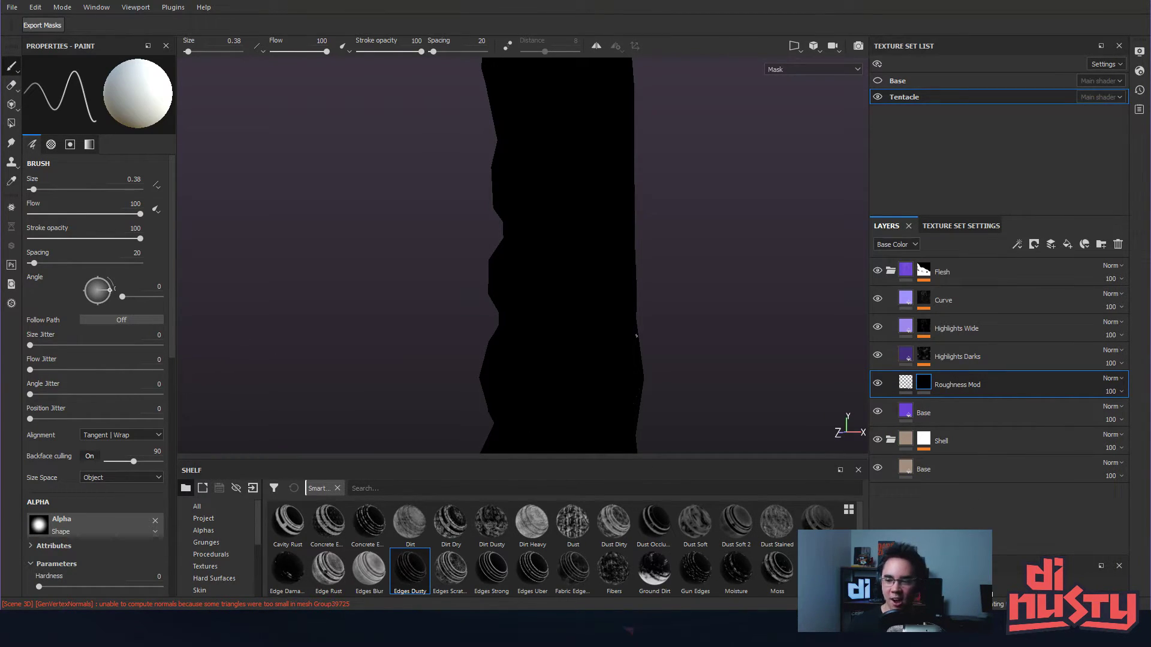
# - Turn on all material channels of the Roughness Mod fill, then isolate the roughness channel
pyautogui.click(905, 383)
pyautogui.click(154, 254)
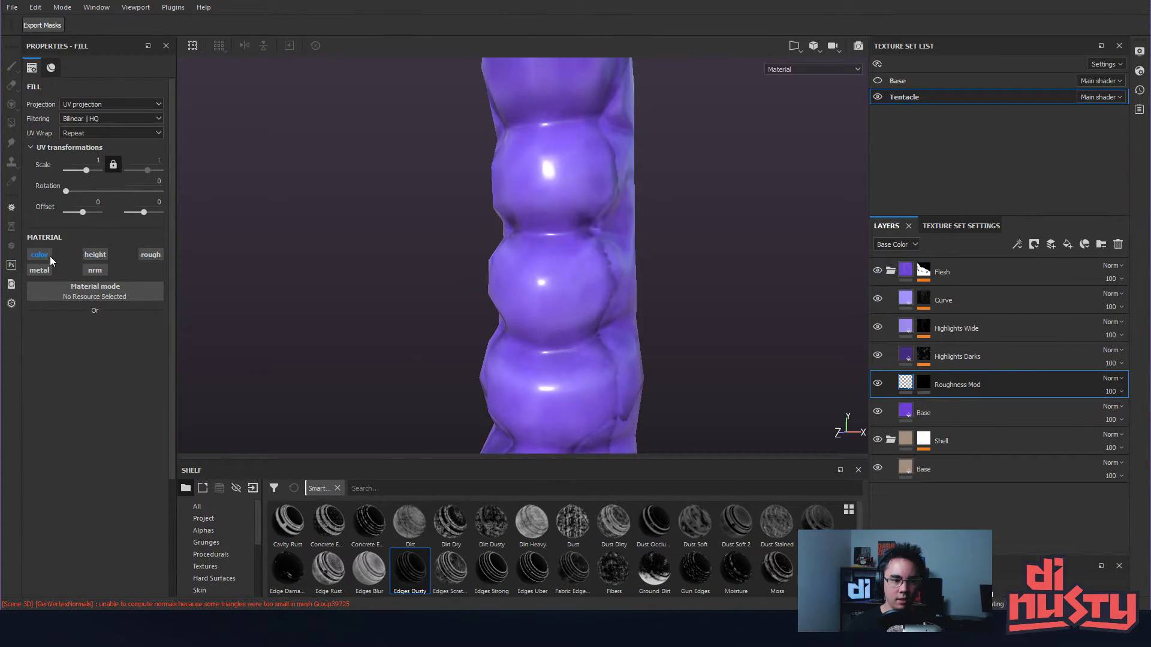
pyautogui.click(48, 256)
pyautogui.click(45, 268)
pyautogui.click(91, 269)
pyautogui.click(99, 254)
pyautogui.click(140, 258)
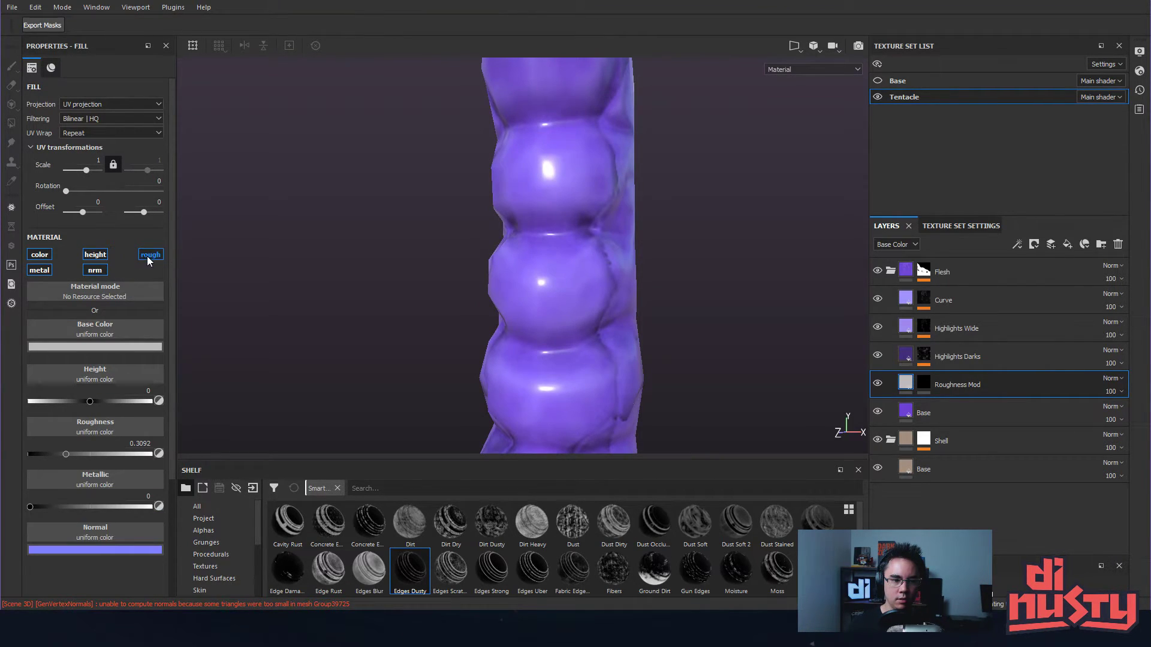
pyautogui.keyDown('alt'); pyautogui.click(148, 258); pyautogui.keyUp('alt')
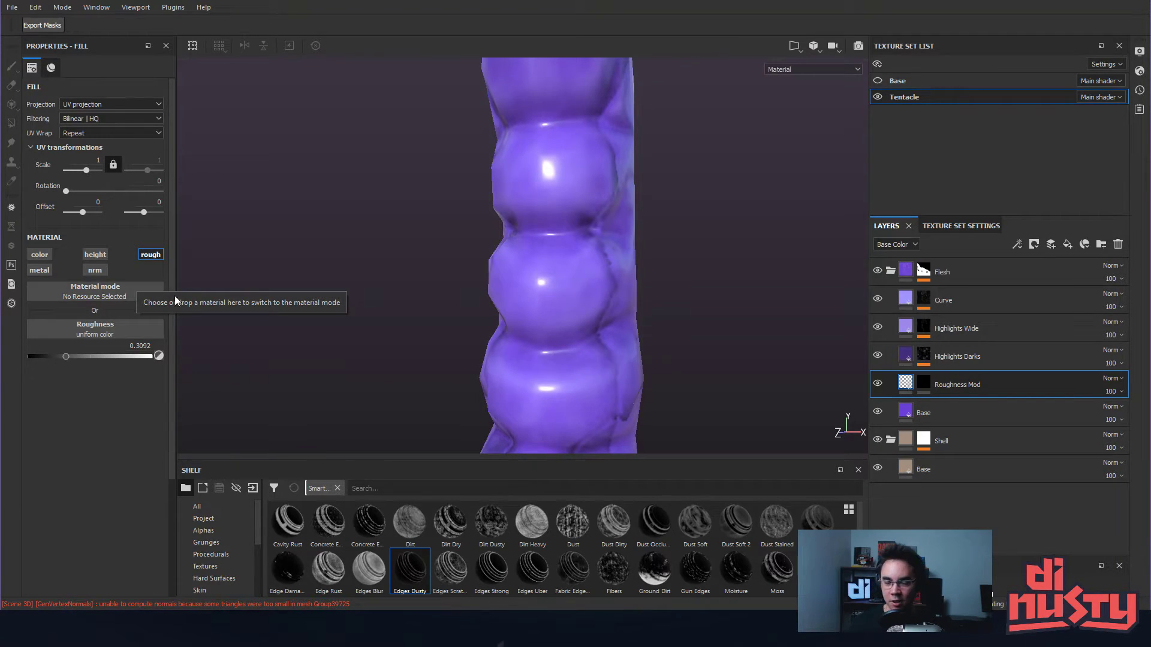
# - Toggle all of Roughness Mod's material channels on and off again, ending with only roughness enabled
pyautogui.keyDown('alt'); pyautogui.moveTo(275, 246); pyautogui.dragTo(523, 242); pyautogui.keyUp('alt')
pyautogui.keyDown('alt'); pyautogui.click(156, 257); pyautogui.keyUp('alt')
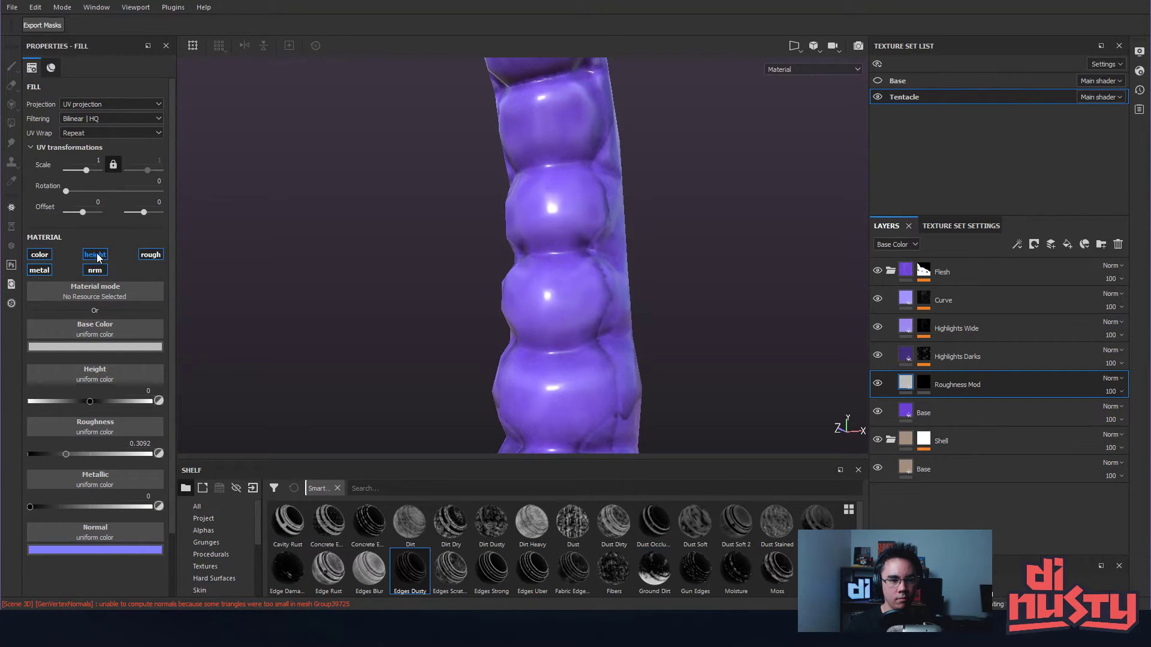
pyautogui.keyDown('alt'); pyautogui.click(150, 256); pyautogui.keyUp('alt')
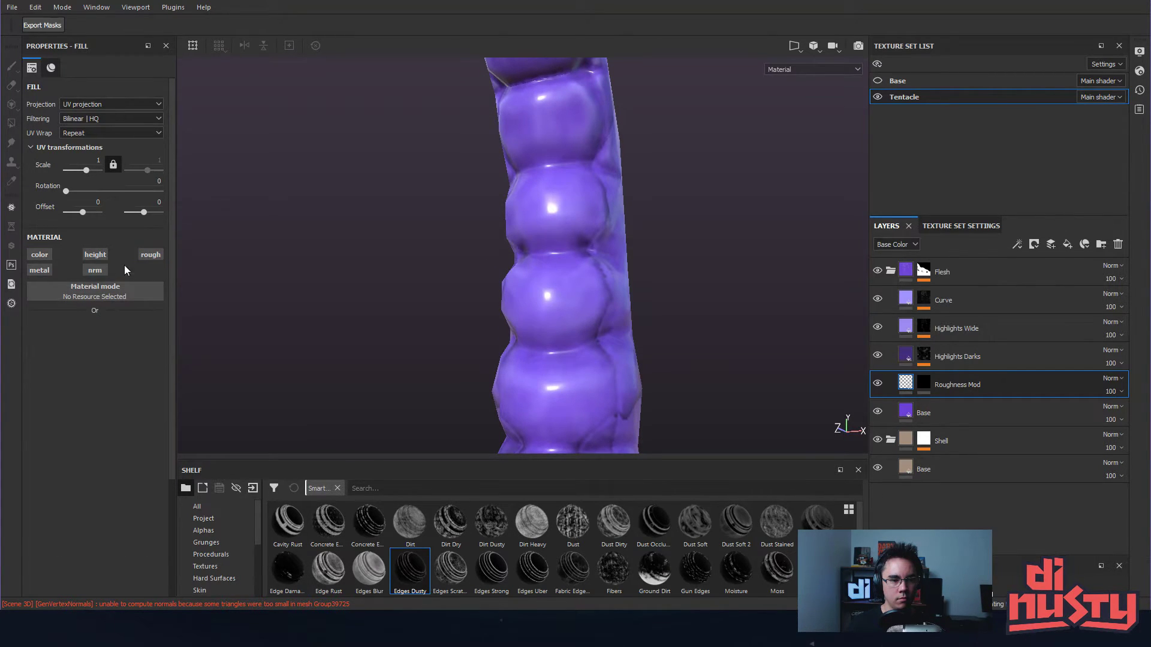
pyautogui.keyDown('alt'); pyautogui.click(151, 255); pyautogui.keyUp('alt')
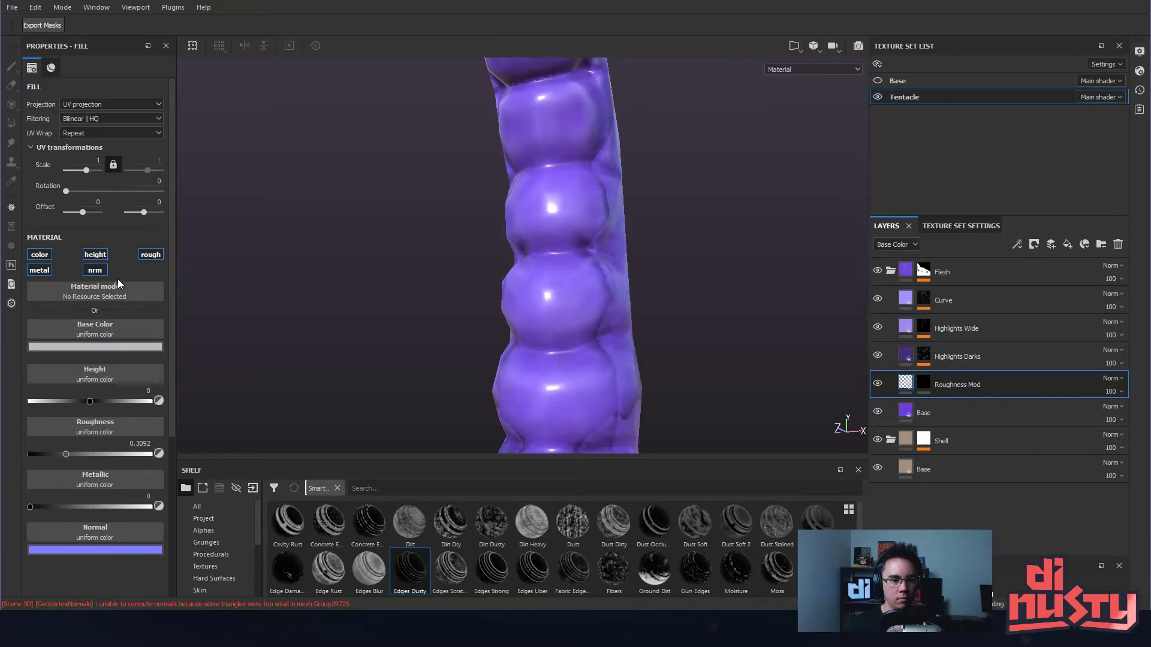
pyautogui.keyDown('alt'); pyautogui.click(151, 256); pyautogui.keyUp('alt')
pyautogui.keyDown('alt'); pyautogui.moveTo(414, 245); pyautogui.dragTo(416, 228, button='middle'); pyautogui.keyUp('alt')
pyautogui.keyDown('alt'); pyautogui.moveTo(416, 228); pyautogui.dragTo(405, 250); pyautogui.keyUp('alt')
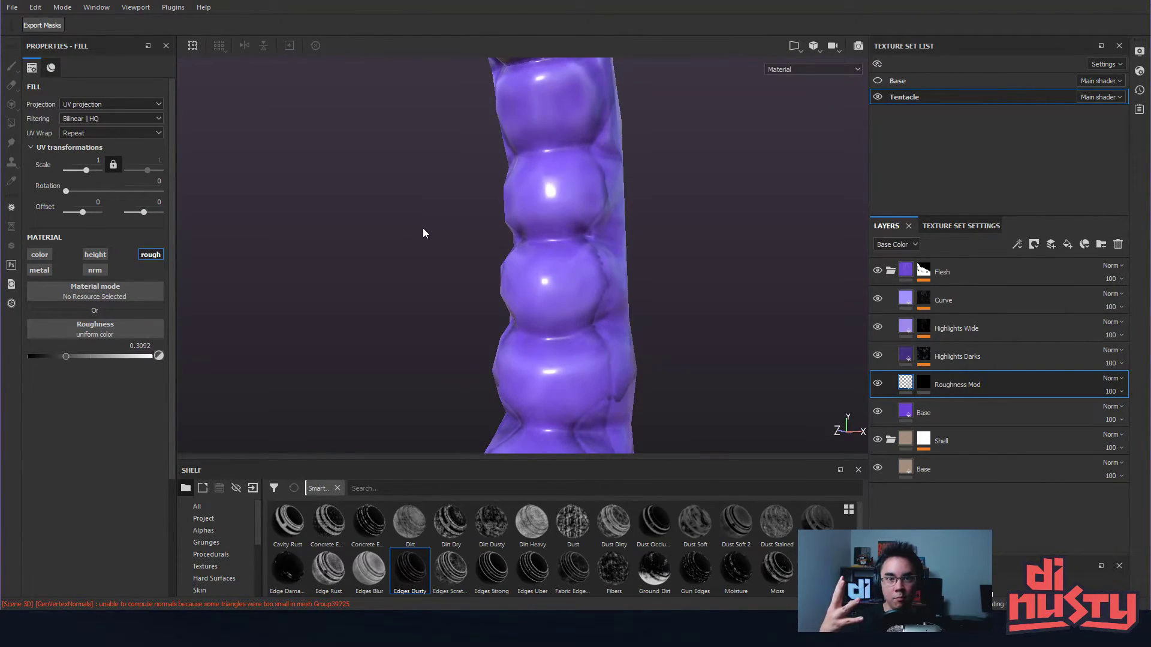
# - Apply the Moss smart mask to the Roughness Mod layer's mask and view the mask on the tentacle
pyautogui.click(923, 388)
pyautogui.click(906, 388)
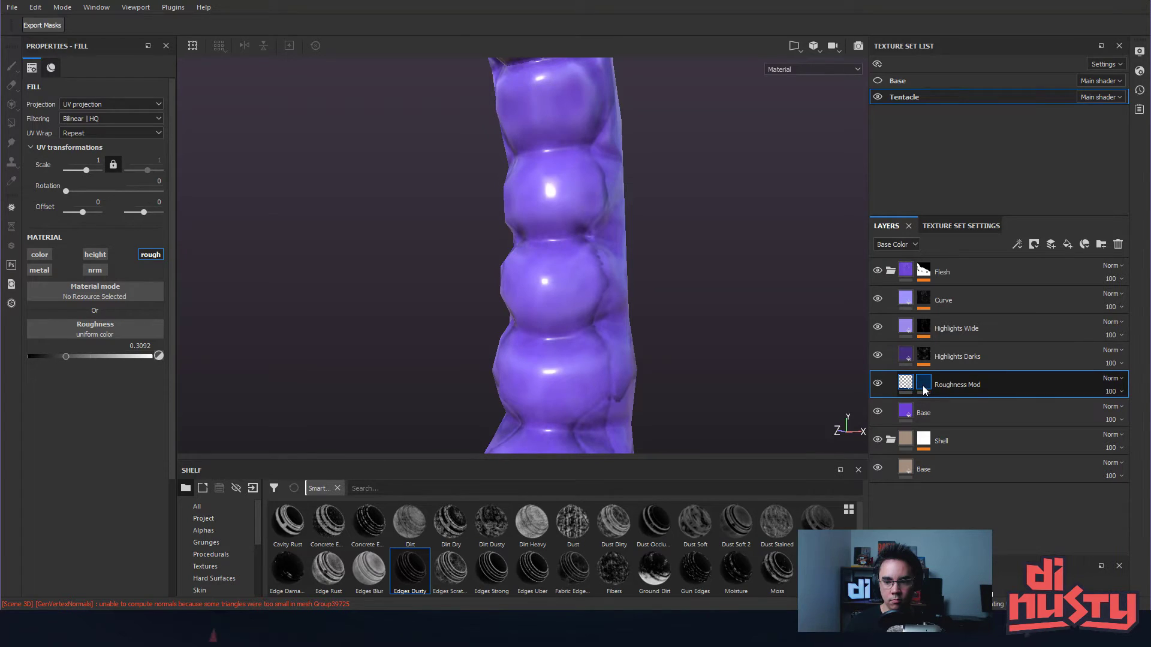
pyautogui.click(923, 384)
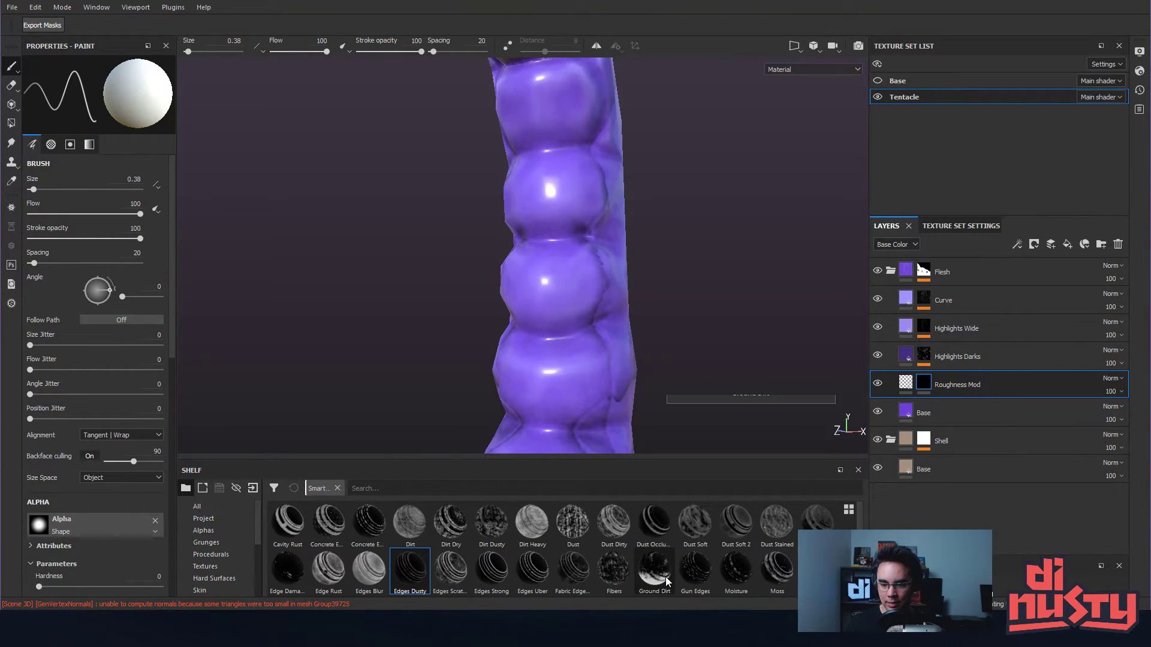
pyautogui.moveTo(837, 574)
pyautogui.moveTo(784, 579)
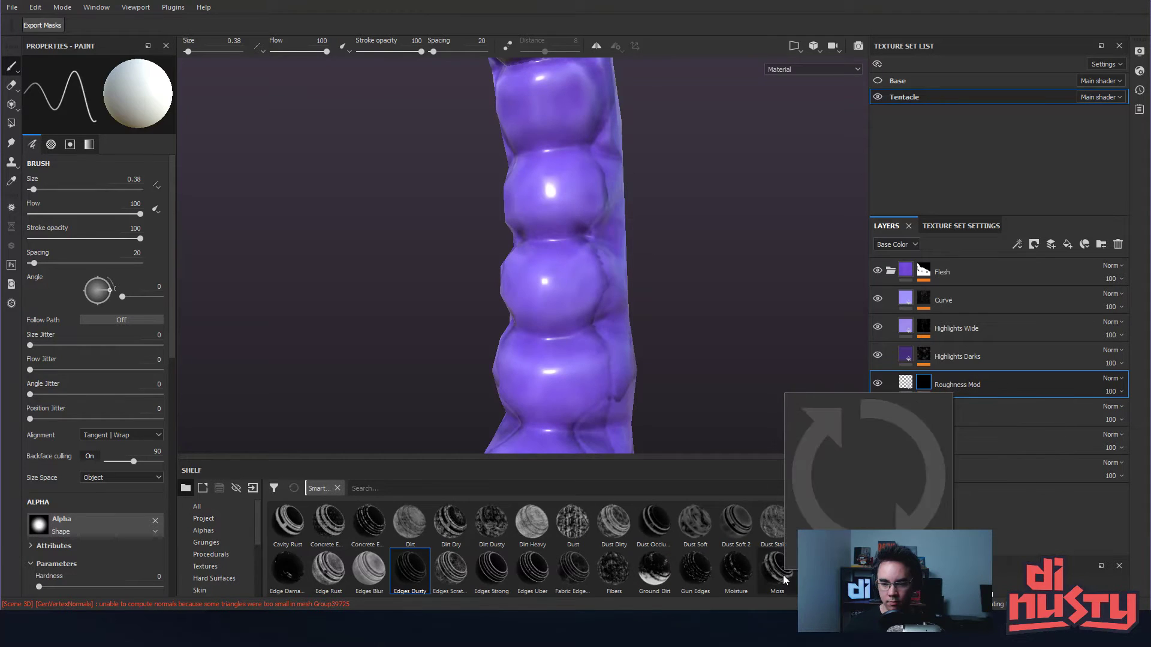
pyautogui.moveTo(784, 579); pyautogui.dragTo(928, 388)
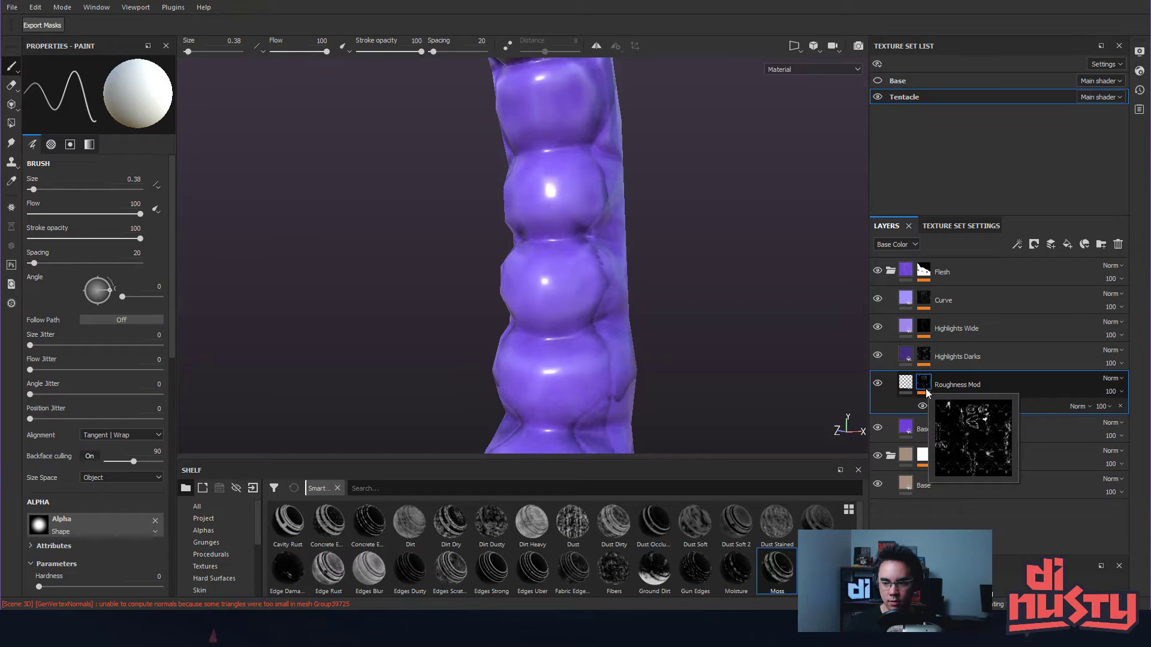
pyautogui.keyDown('alt'); pyautogui.click(926, 383); pyautogui.keyUp('alt')
pyautogui.keyDown('alt'); pyautogui.moveTo(600, 304); pyautogui.dragTo(682, 392); pyautogui.keyUp('alt')
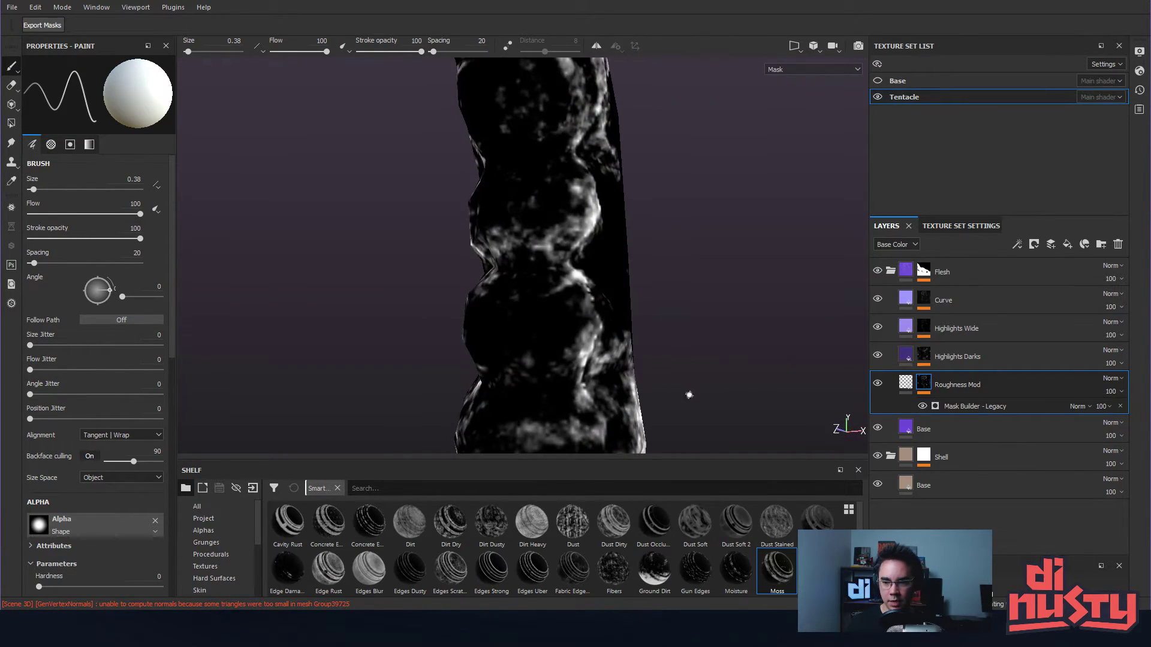
# - Set the Roughness Mod fill's roughness to 1 and inspect the tentacle's surface
pyautogui.click(905, 383)
pyautogui.keyDown('alt'); pyautogui.moveTo(677, 336); pyautogui.dragTo(540, 334); pyautogui.keyUp('alt')
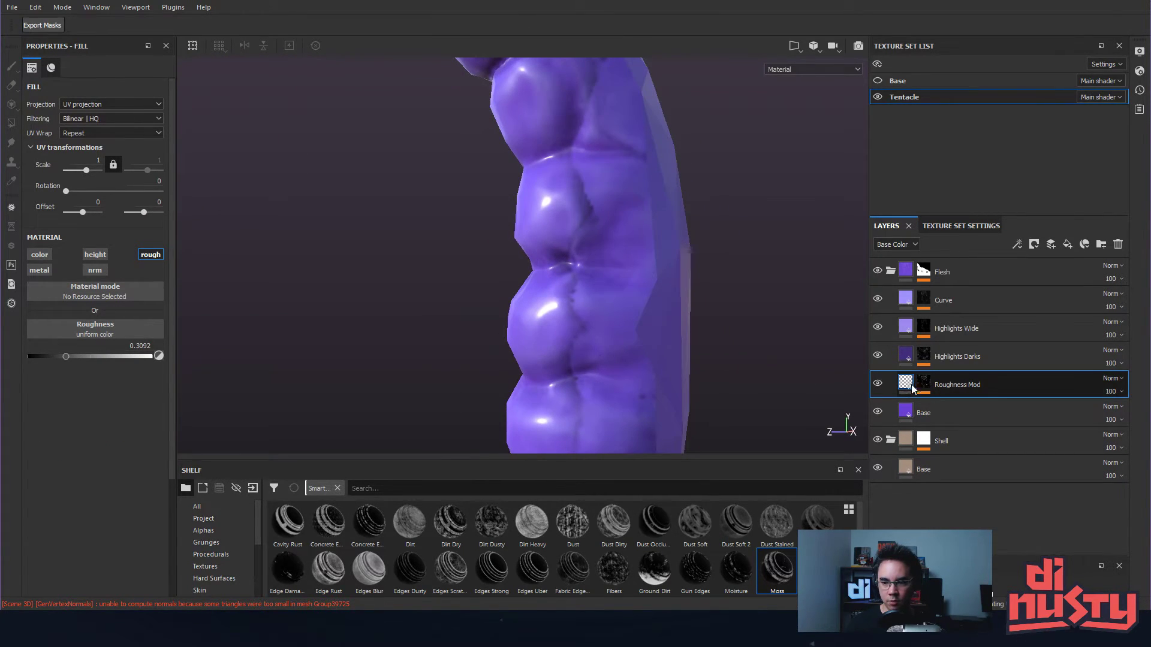
pyautogui.keyDown('alt'); pyautogui.moveTo(694, 352); pyautogui.dragTo(551, 327); pyautogui.keyUp('alt')
pyautogui.moveTo(66, 356); pyautogui.dragTo(54, 360)
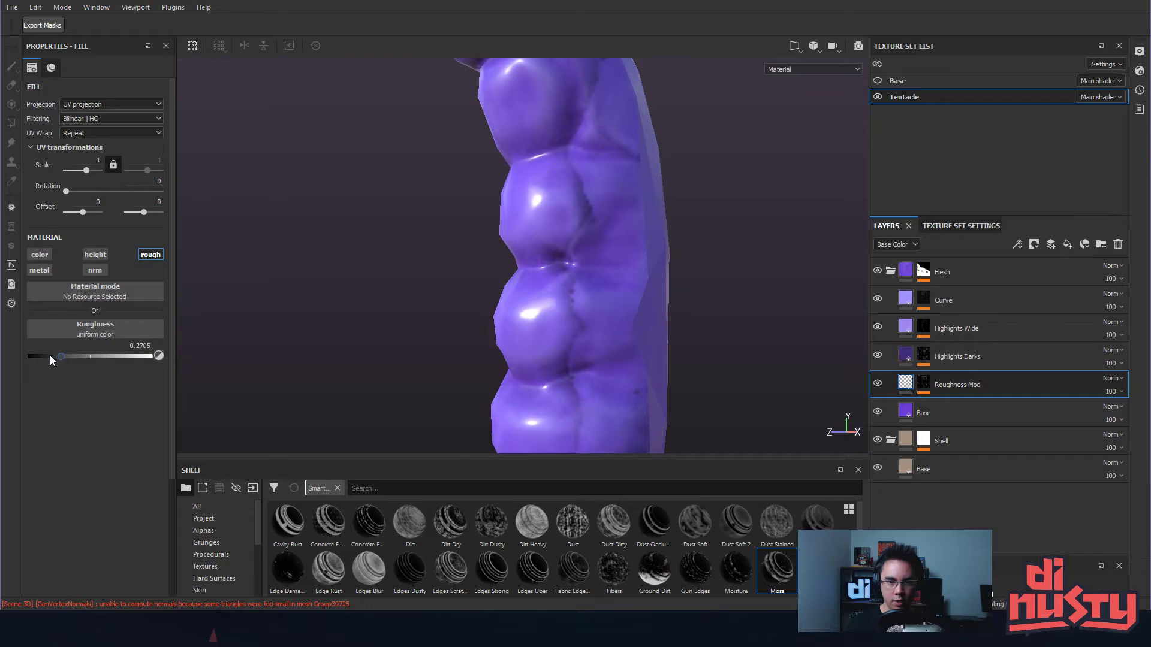
pyautogui.keyDown('alt'); pyautogui.moveTo(474, 280); pyautogui.dragTo(799, 357); pyautogui.keyUp('alt')
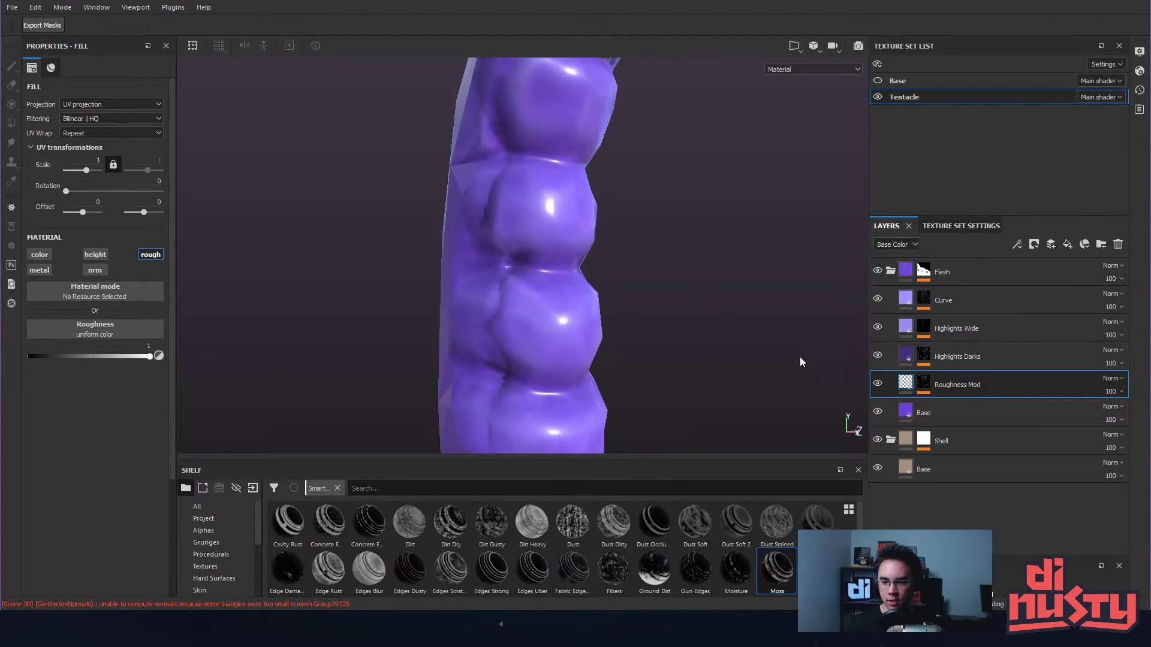
# - Set the roughness of the purple Base layer in the Flesh group to 0.2754
pyautogui.click(932, 414)
pyautogui.moveTo(55, 453)
pyautogui.mouseDown()
pyautogui.moveTo(73, 463)
pyautogui.moveTo(63, 462)
pyautogui.mouseUp()
pyautogui.moveTo(208, 426)
pyautogui.keyDown('alt'); pyautogui.mouseDown()
pyautogui.moveTo(620, 339)
pyautogui.moveTo(545, 334)
pyautogui.moveTo(519, 353)
pyautogui.moveTo(539, 339)
pyautogui.mouseUp(); pyautogui.keyUp('alt')
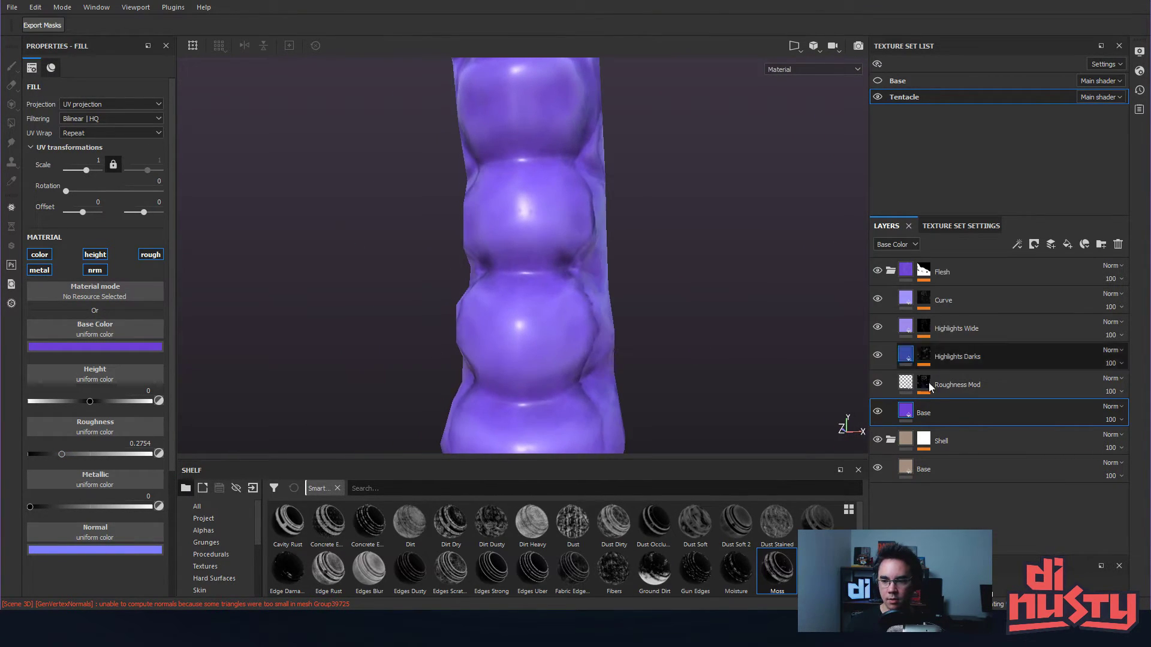
# - Set Roughness Mod's Mask Builder generator to level 0.73, contrast 0.12, triplanar blending contrast 1, and turn triplanar on
pyautogui.keyDown('alt'); pyautogui.click(923, 386); pyautogui.keyUp('alt')
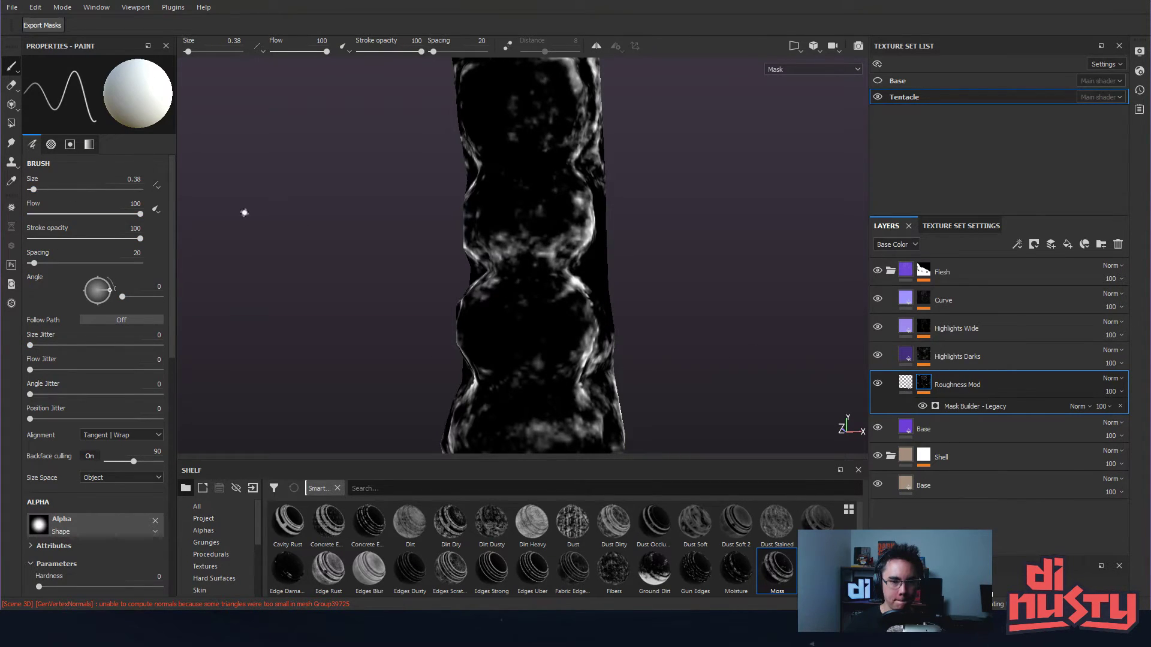
pyautogui.click(953, 406)
pyautogui.keyDown('alt'); pyautogui.moveTo(662, 241); pyautogui.dragTo(620, 235); pyautogui.keyUp('alt')
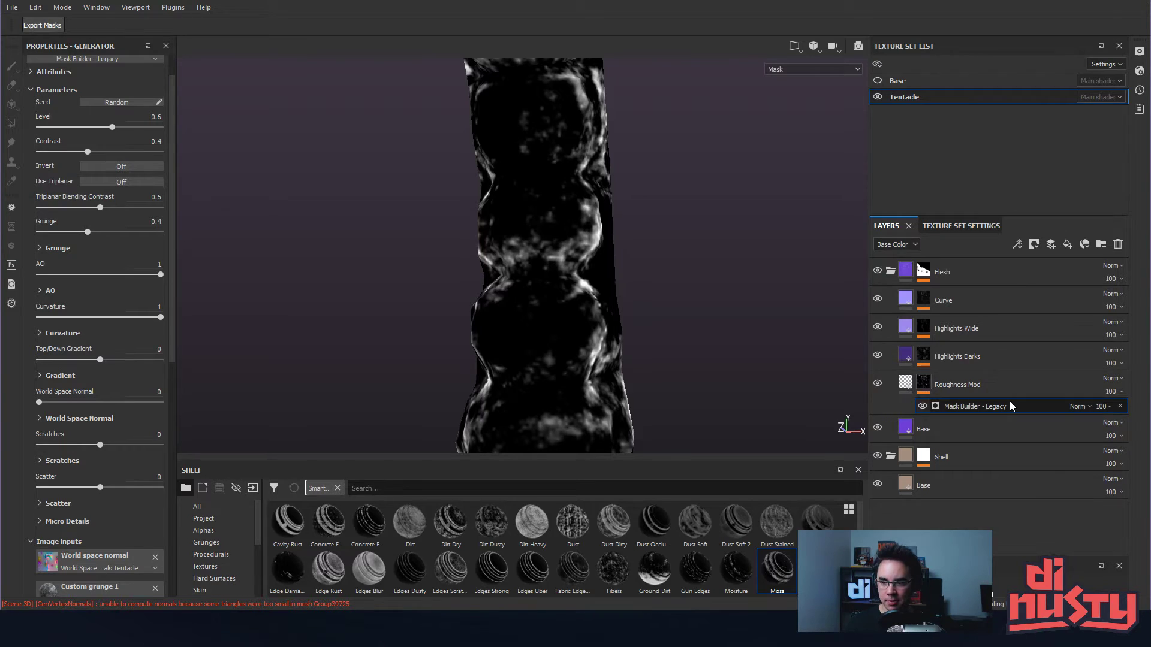
pyautogui.scroll(1, 77, 209)
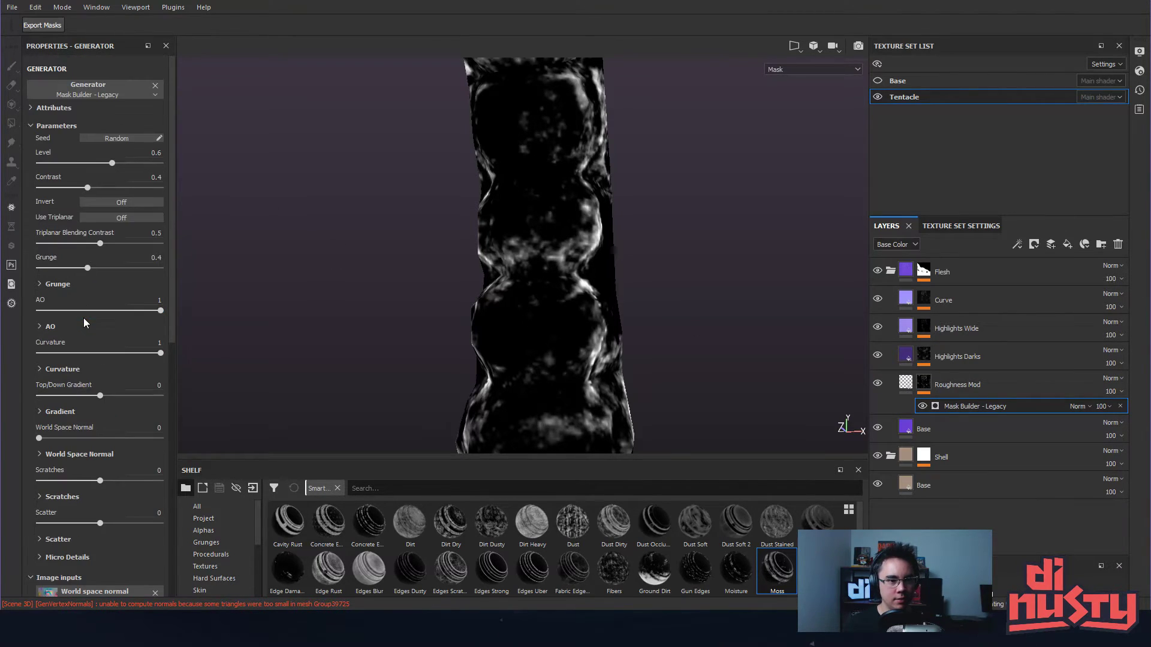
pyautogui.moveTo(112, 163); pyautogui.dragTo(53, 202)
pyautogui.moveTo(117, 248); pyautogui.dragTo(210, 252)
pyautogui.click(132, 218)
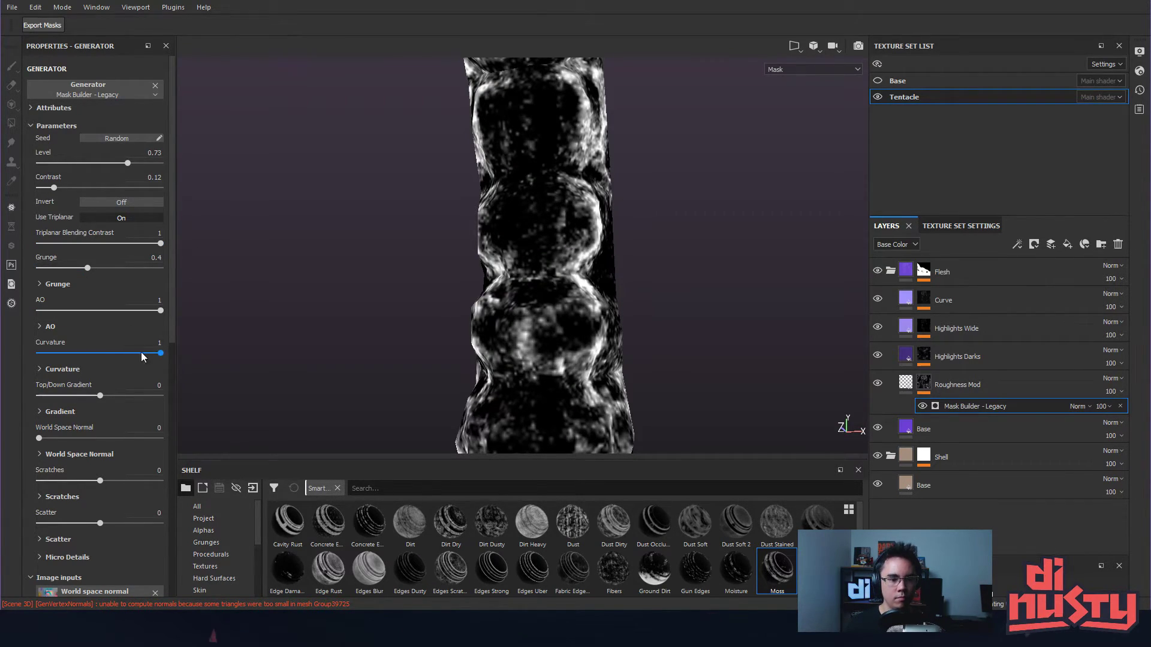
# - Set the Mask Builder generator's curvature to 1, top/down gradient to 0.13 and contrast to 0.31
pyautogui.moveTo(159, 354); pyautogui.dragTo(259, 360)
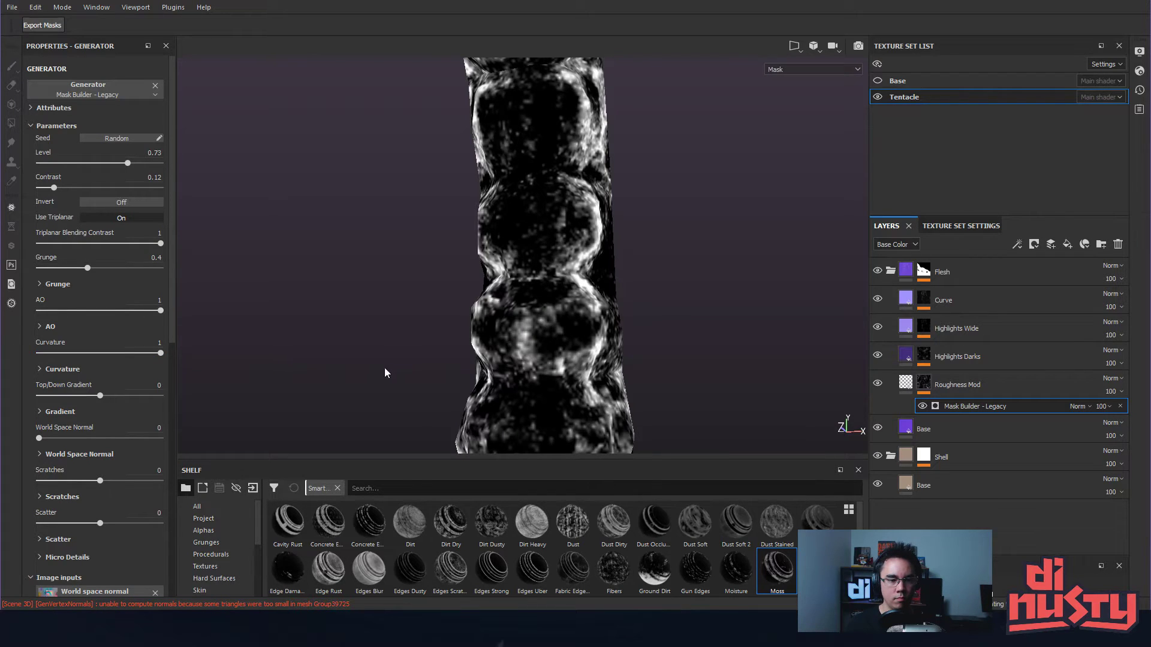
pyautogui.moveTo(99, 396)
pyautogui.mouseDown()
pyautogui.moveTo(128, 397)
pyautogui.moveTo(108, 395)
pyautogui.mouseUp()
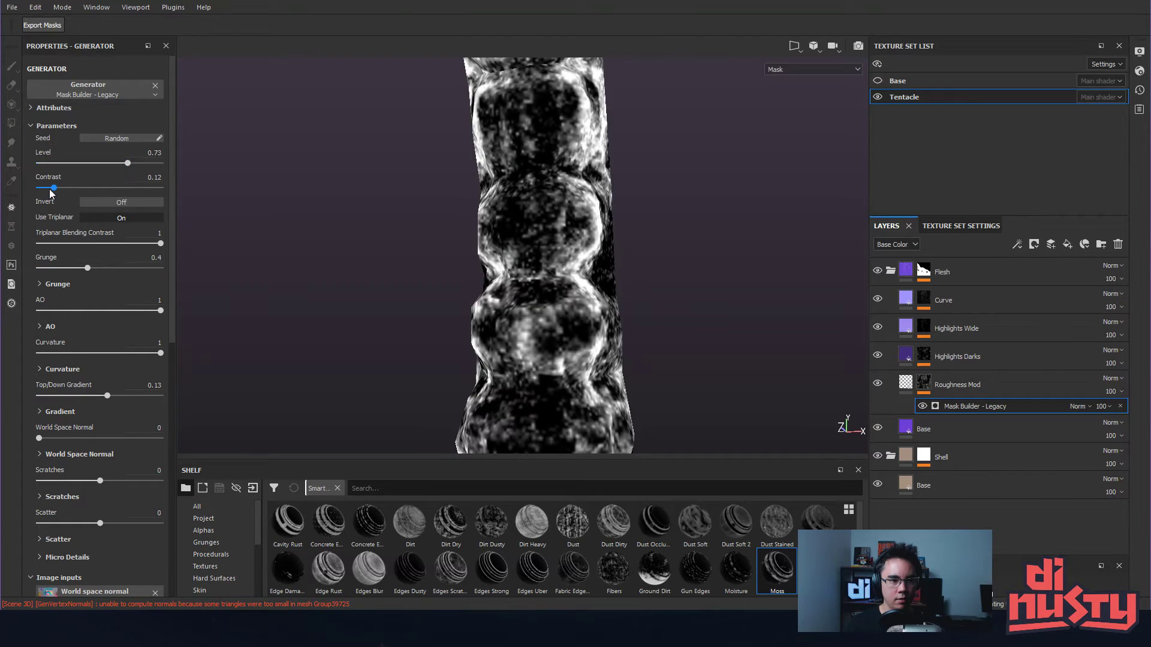
pyautogui.moveTo(53, 188); pyautogui.dragTo(77, 199)
pyautogui.keyDown('alt'); pyautogui.moveTo(455, 234); pyautogui.dragTo(774, 239); pyautogui.keyUp('alt')
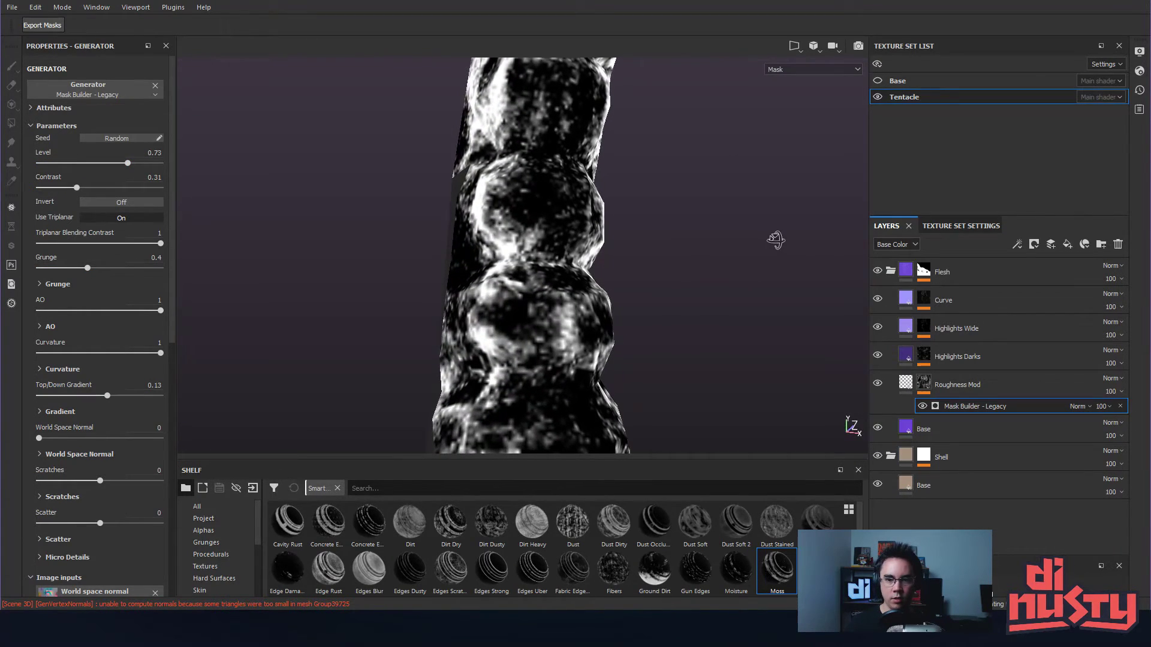
# - Set the Roughness Mod fill layer's roughness to 0.9082 and view the tentacle's material
pyautogui.click(907, 388)
pyautogui.keyDown('alt'); pyautogui.moveTo(800, 354); pyautogui.dragTo(727, 277); pyautogui.keyUp('alt')
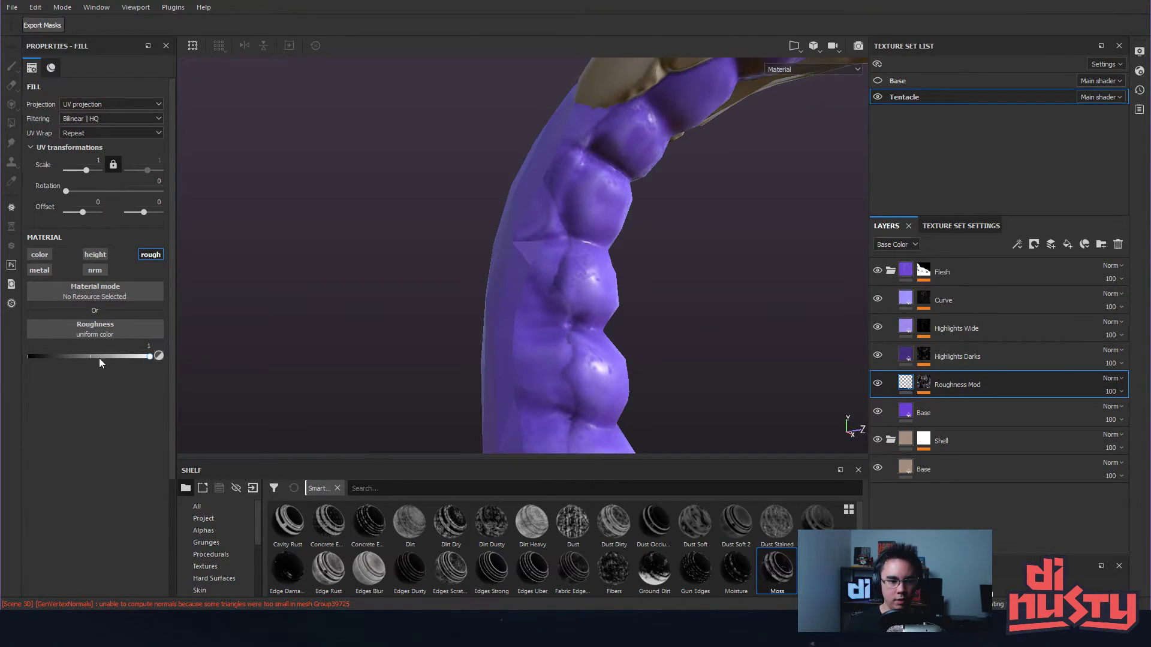
pyautogui.moveTo(120, 363); pyautogui.dragTo(144, 362)
pyautogui.keyDown('alt'); pyautogui.moveTo(575, 317); pyautogui.dragTo(689, 355); pyautogui.keyUp('alt')
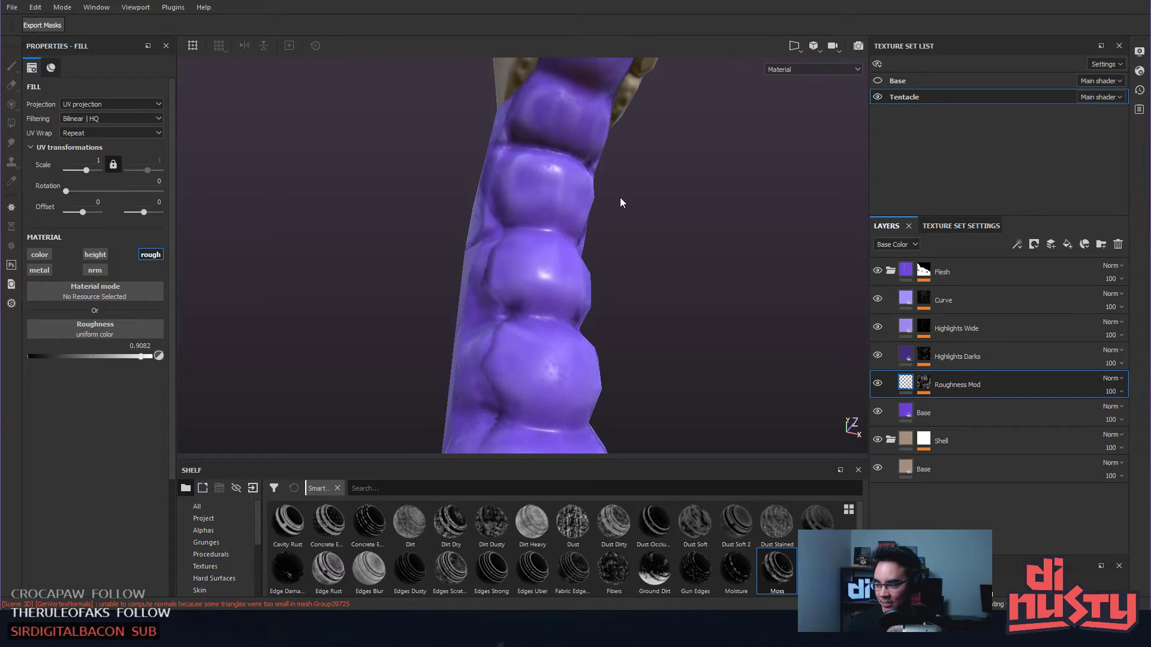
# - Examine the tentacle's surface highlights from several angles with the Roughness Mod layer hidden and shown
pyautogui.keyDown('alt'); pyautogui.moveTo(562, 252); pyautogui.dragTo(538, 206); pyautogui.keyUp('alt')
pyautogui.keyDown('alt'); pyautogui.moveTo(538, 207); pyautogui.dragTo(420, 231, button='right'); pyautogui.keyUp('alt')
pyautogui.keyDown('alt'); pyautogui.moveTo(420, 230); pyautogui.dragTo(463, 272); pyautogui.keyUp('alt')
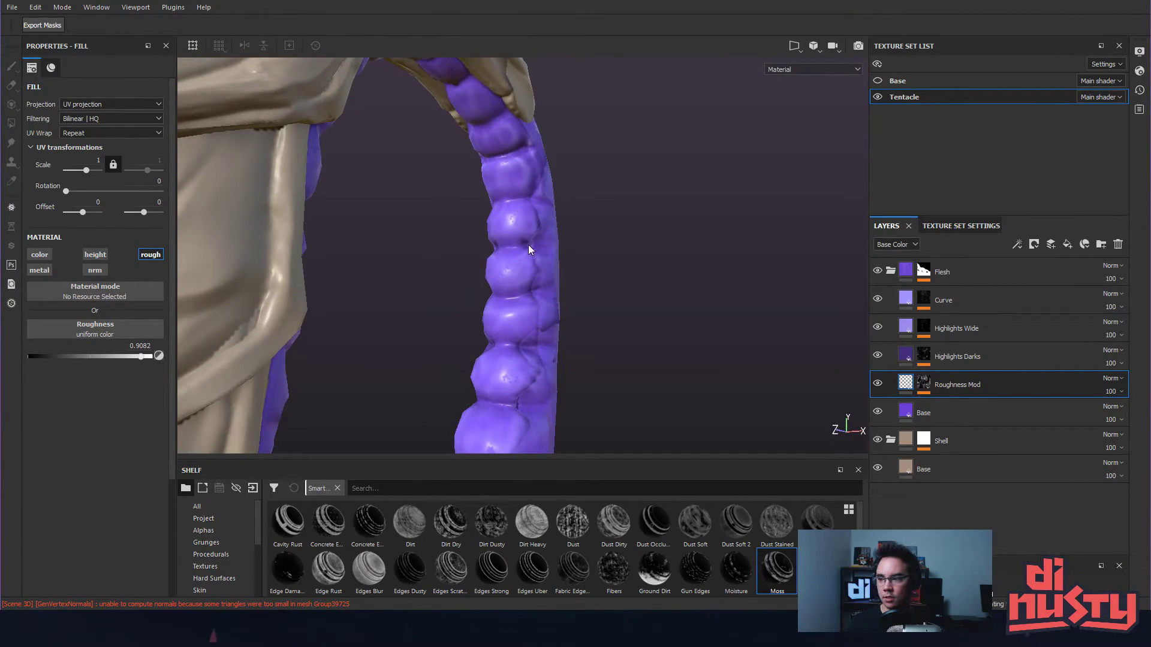
pyautogui.keyDown('alt'); pyautogui.moveTo(527, 249); pyautogui.dragTo(739, 277, button='right'); pyautogui.keyUp('alt')
pyautogui.keyDown('alt'); pyautogui.moveTo(739, 277); pyautogui.dragTo(581, 303); pyautogui.keyUp('alt')
pyautogui.keyDown('alt'); pyautogui.moveTo(662, 334); pyautogui.dragTo(655, 204); pyautogui.keyUp('alt')
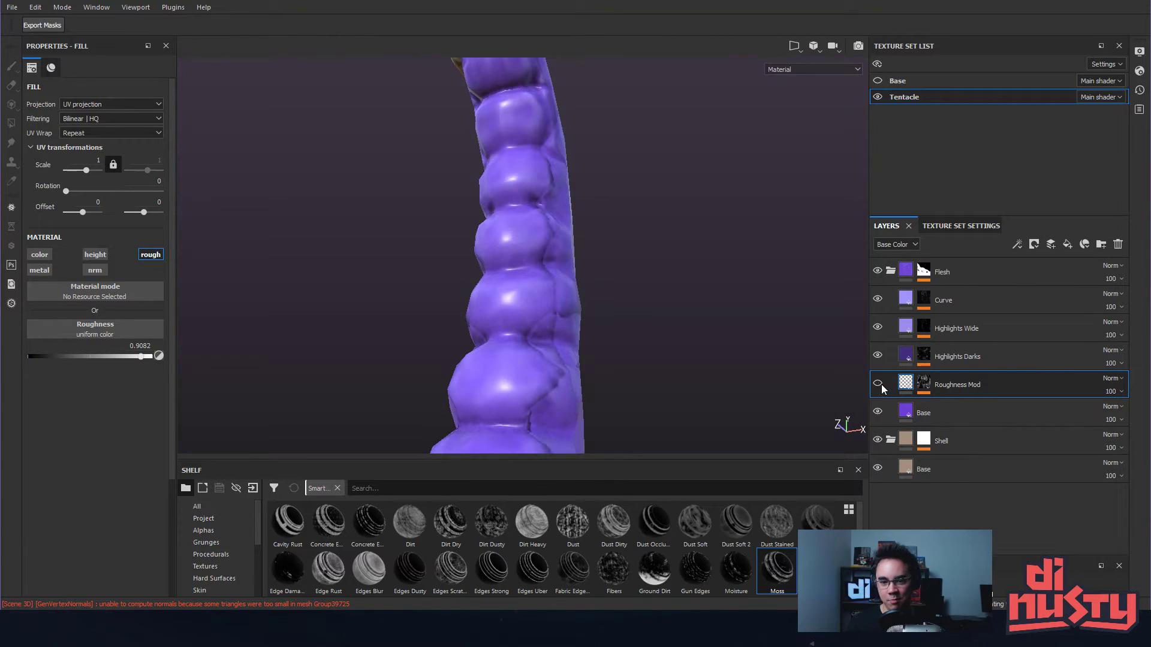
pyautogui.keyDown('alt'); pyautogui.moveTo(839, 360); pyautogui.dragTo(810, 390); pyautogui.keyUp('alt')
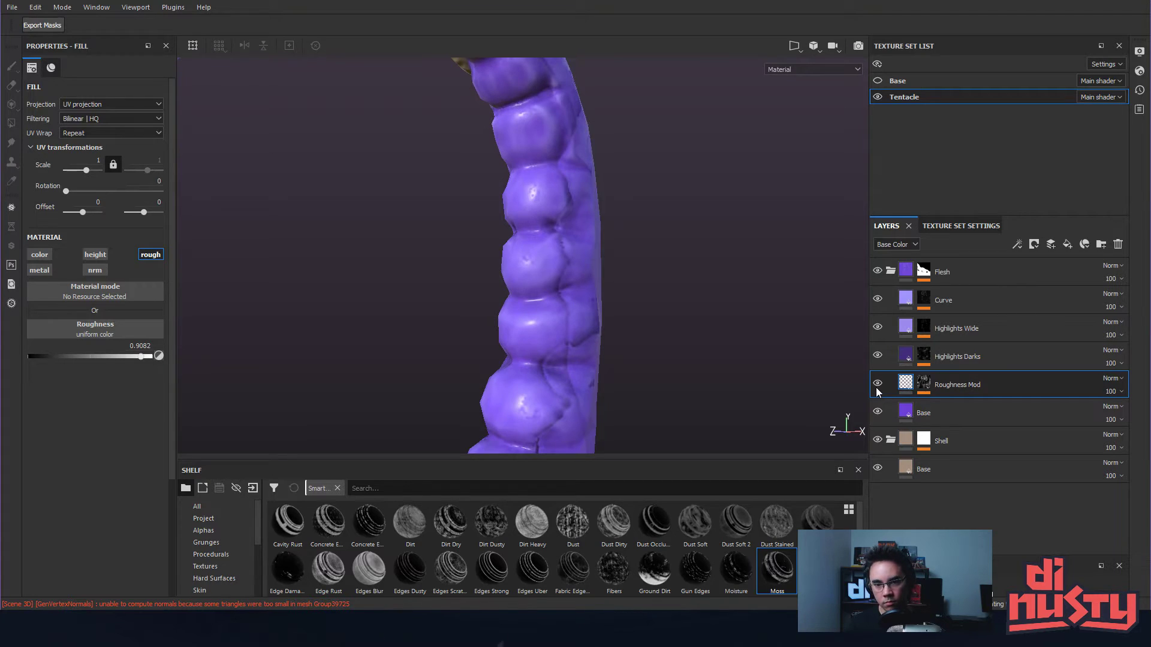
# - Show the Base texture set and inspect the model in a single-channel view and in the material view
pyautogui.click(878, 81)
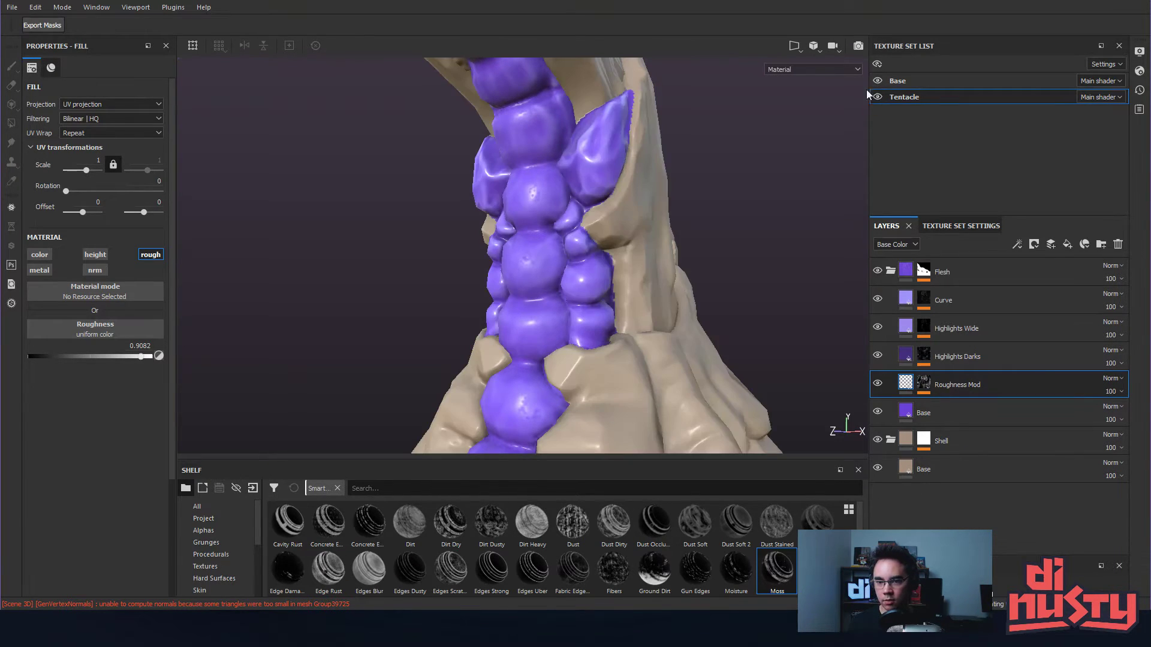
pyautogui.keyDown('alt'); pyautogui.moveTo(717, 193); pyautogui.dragTo(670, 192, button='middle'); pyautogui.keyUp('alt')
pyautogui.keyDown('alt'); pyautogui.moveTo(671, 195); pyautogui.dragTo(598, 202); pyautogui.keyUp('alt')
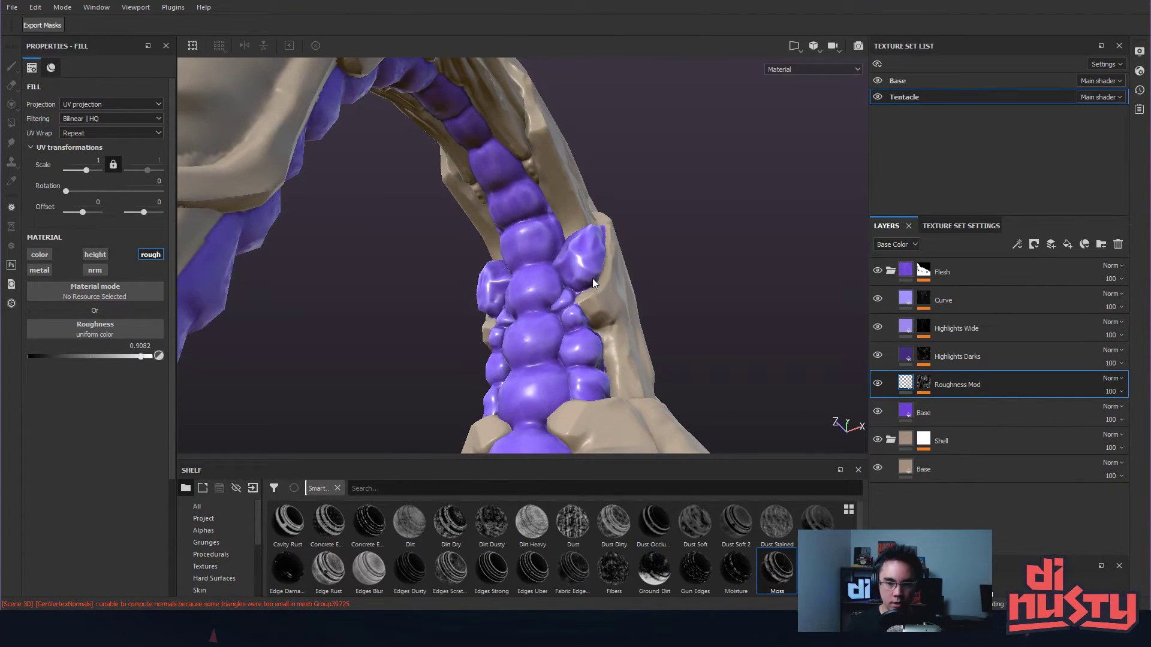
pyautogui.press('c')
pyautogui.keyDown('alt'); pyautogui.moveTo(693, 279); pyautogui.dragTo(653, 269); pyautogui.keyUp('alt')
pyautogui.press('m')
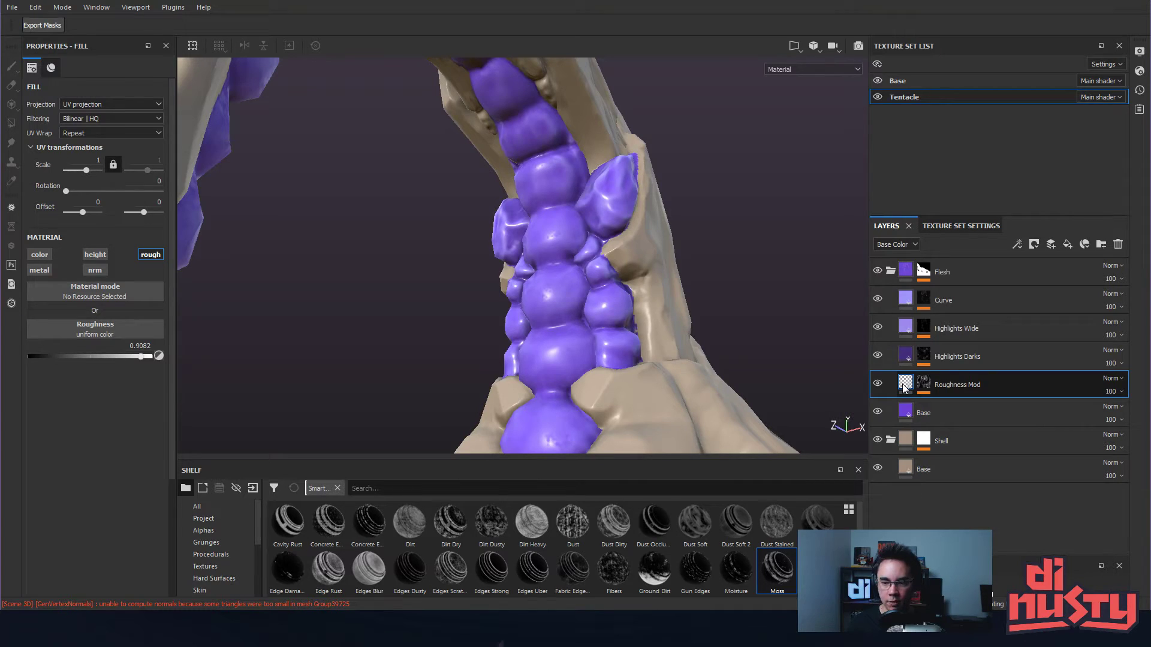
# - Replace the Flesh group in the Base texture set with a copy of the Tentacle texture set's Flesh group
pyautogui.click(890, 271)
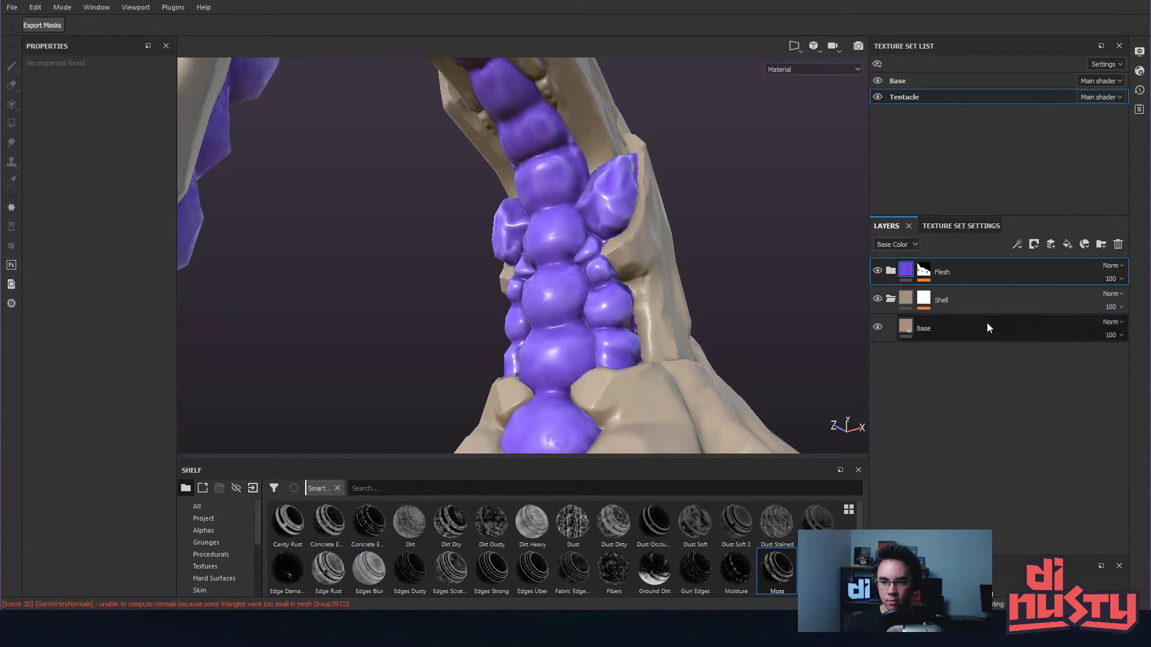
pyautogui.click(914, 83)
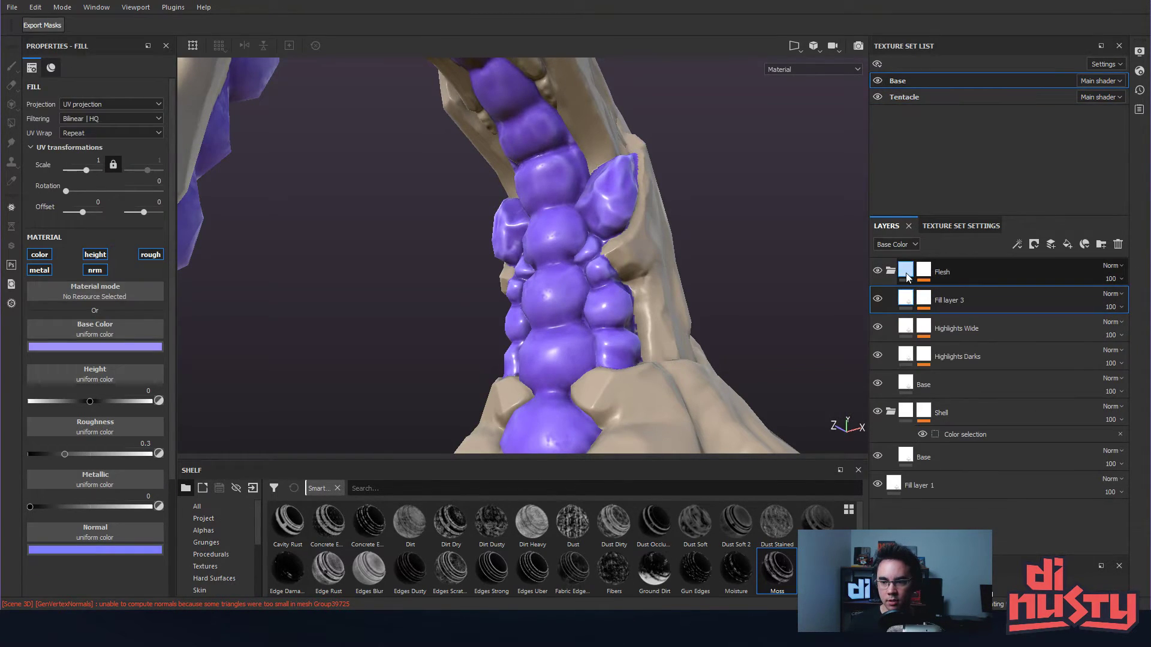
pyautogui.moveTo(910, 272)
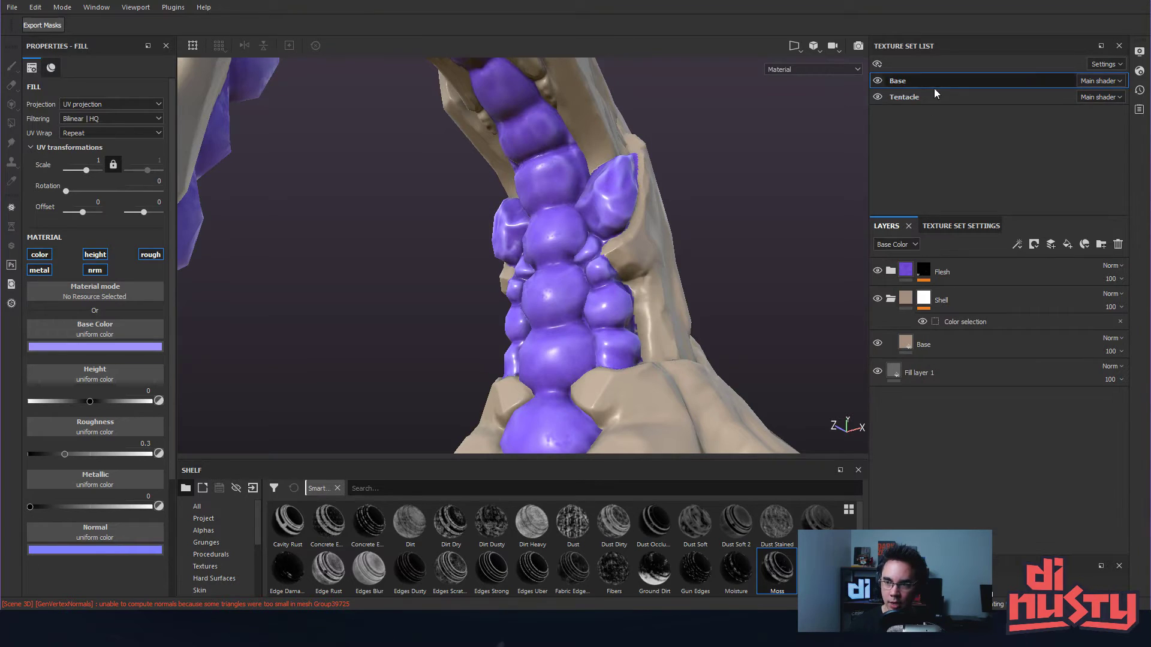
pyautogui.click(890, 271)
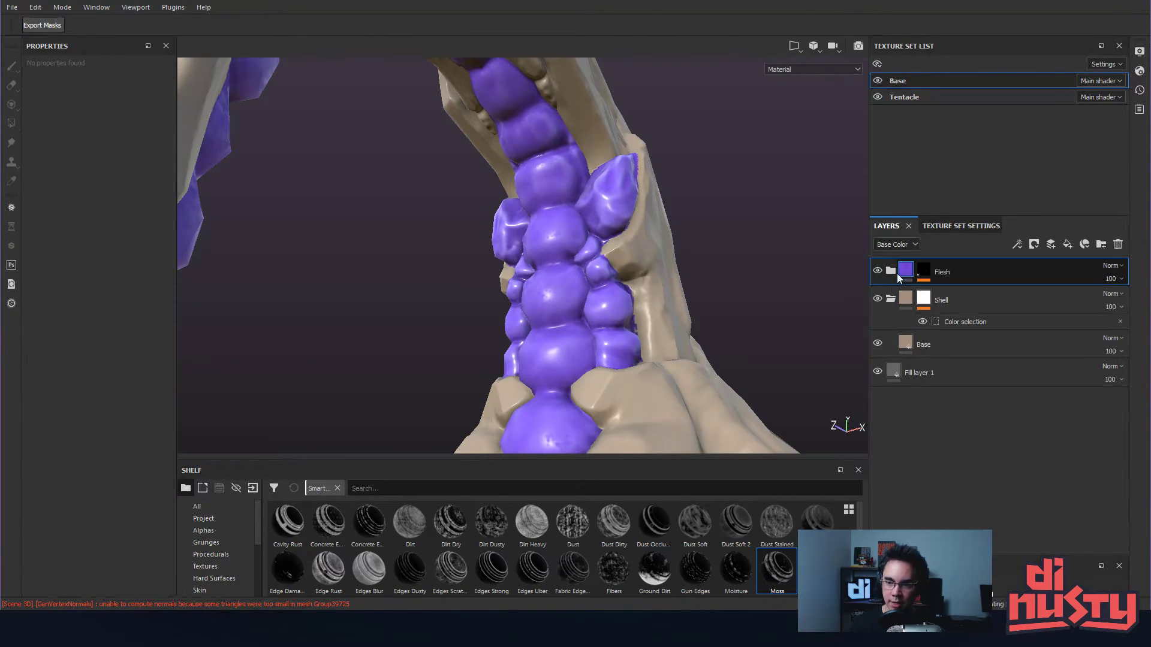
pyautogui.press('Delete')
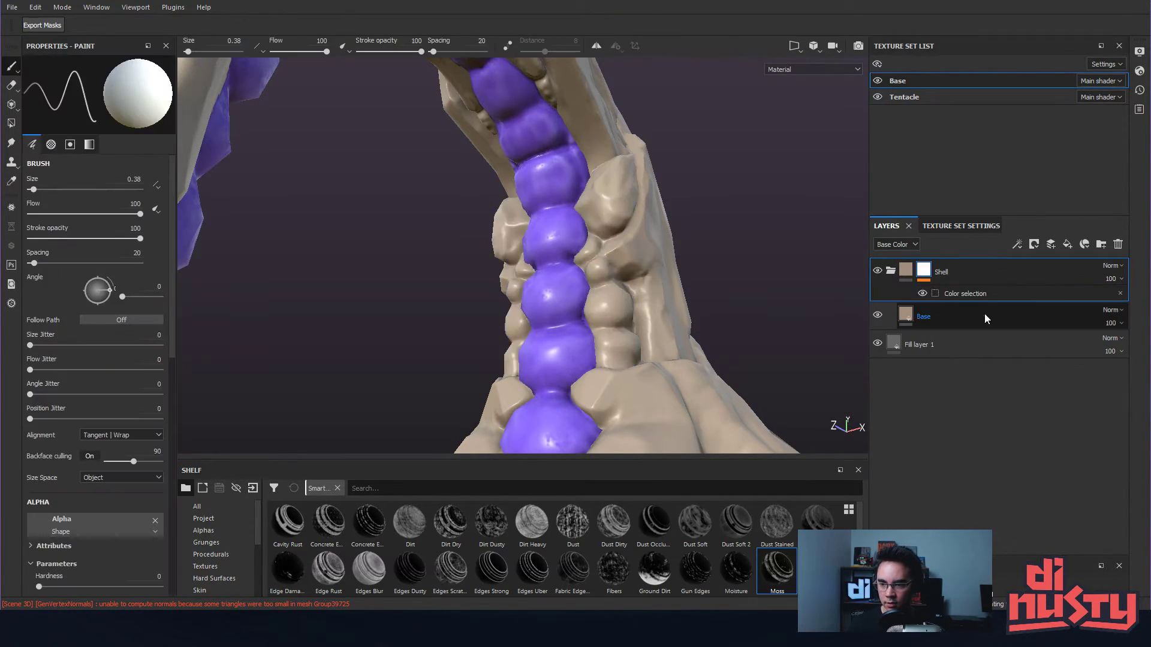
pyautogui.hotkey('ctrl', 'z')
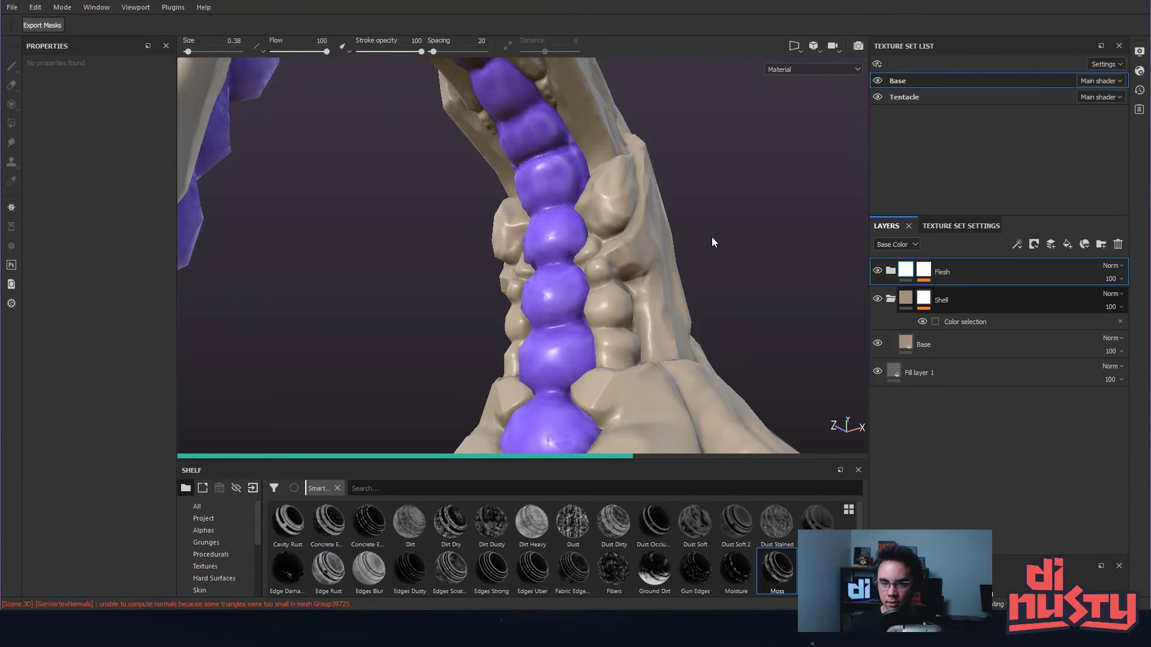
pyautogui.keyDown('alt'); pyautogui.moveTo(741, 266); pyautogui.dragTo(727, 285, button='middle'); pyautogui.keyUp('alt')
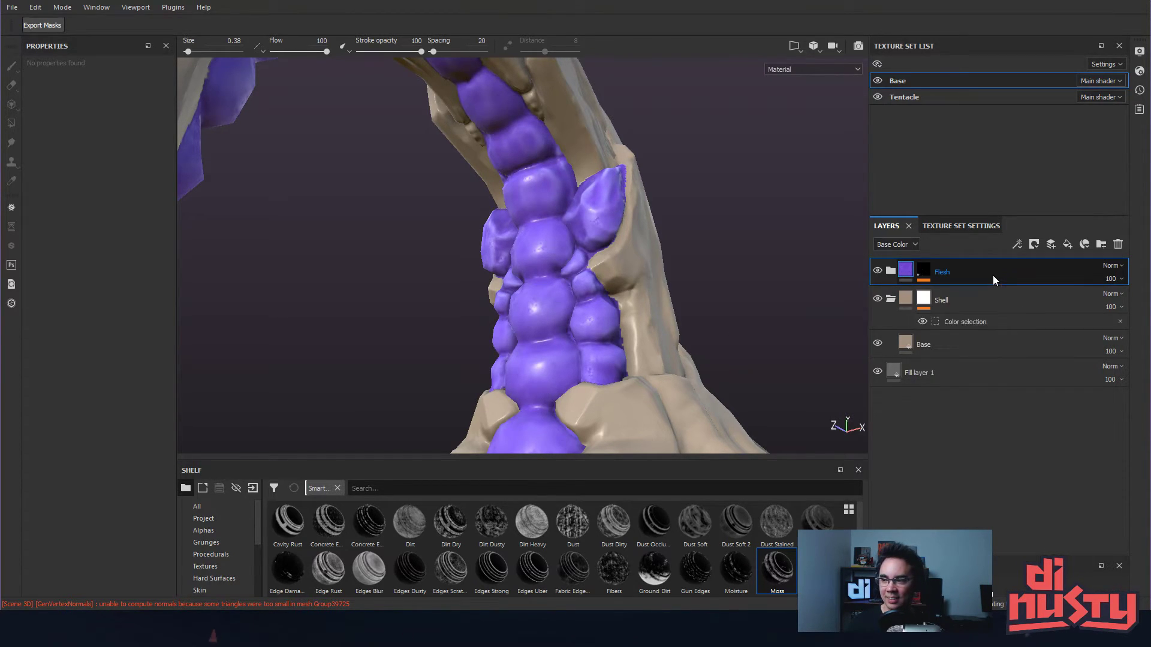
pyautogui.rightClick(966, 279)
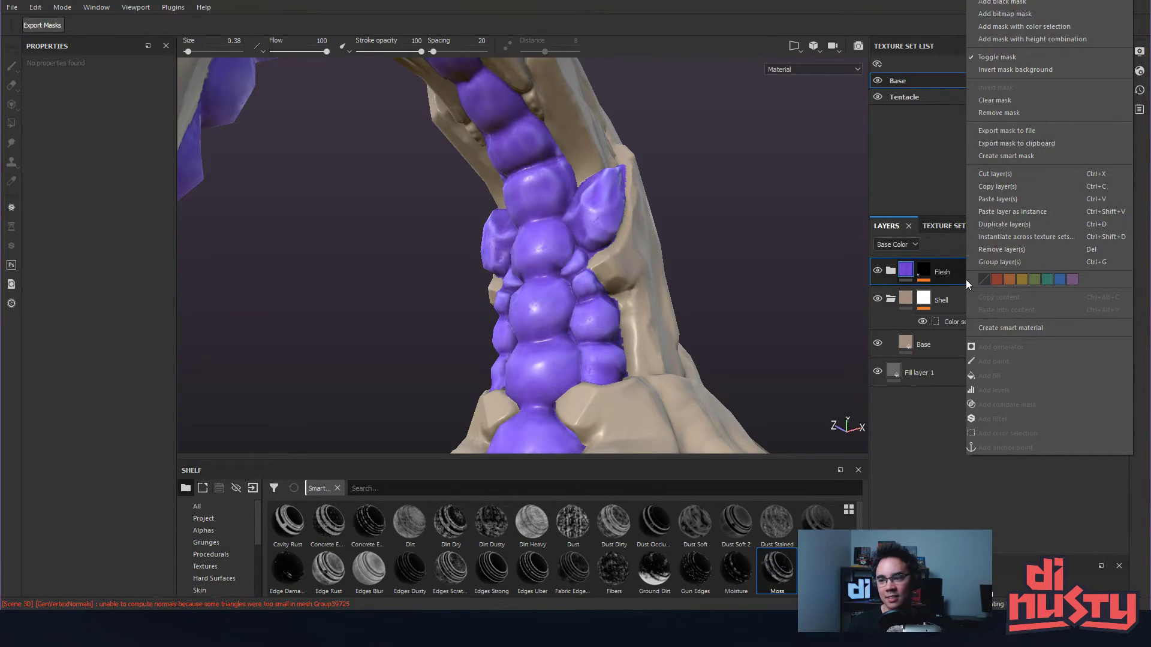
pyautogui.click(959, 272)
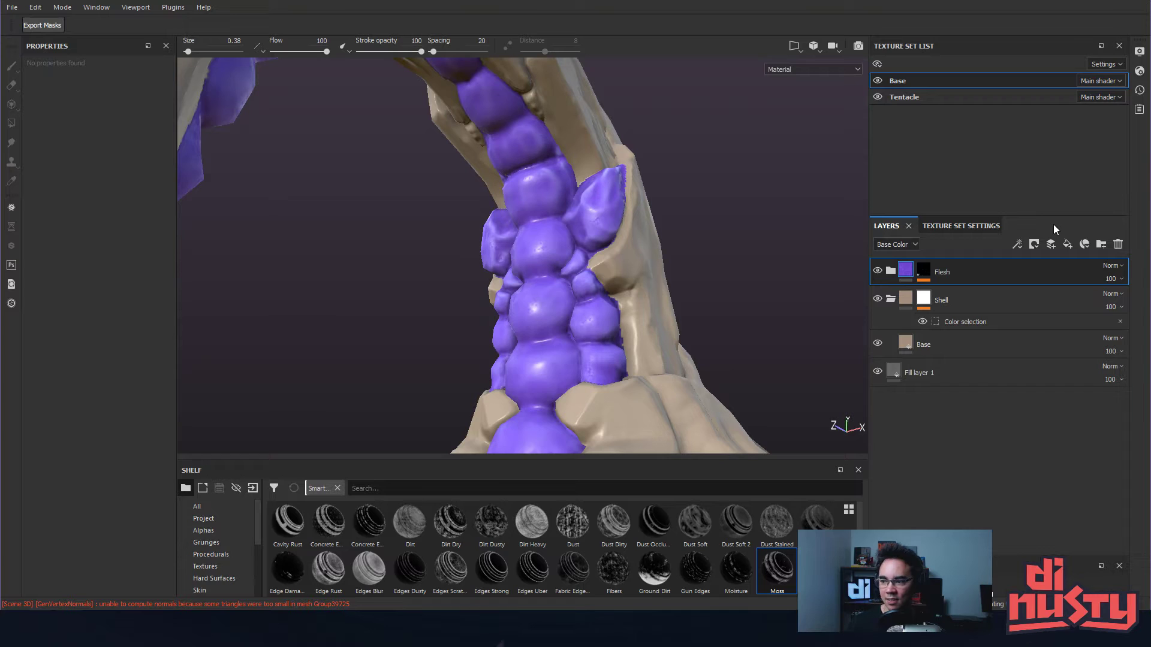
pyautogui.rightClick(909, 269)
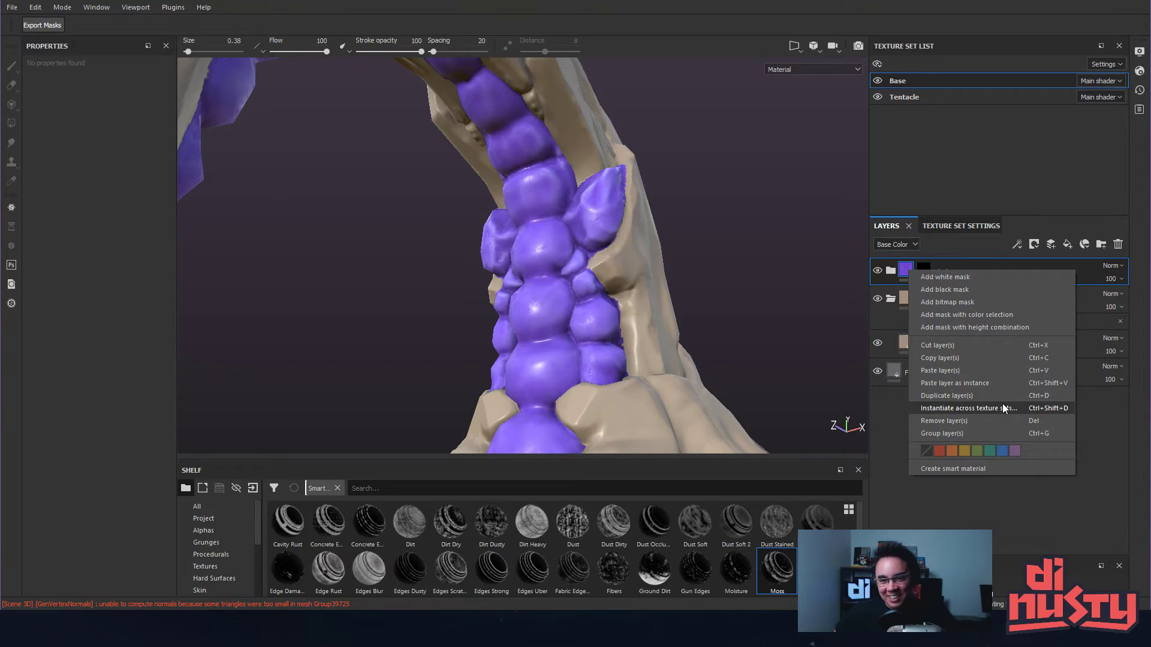
pyautogui.click(727, 209)
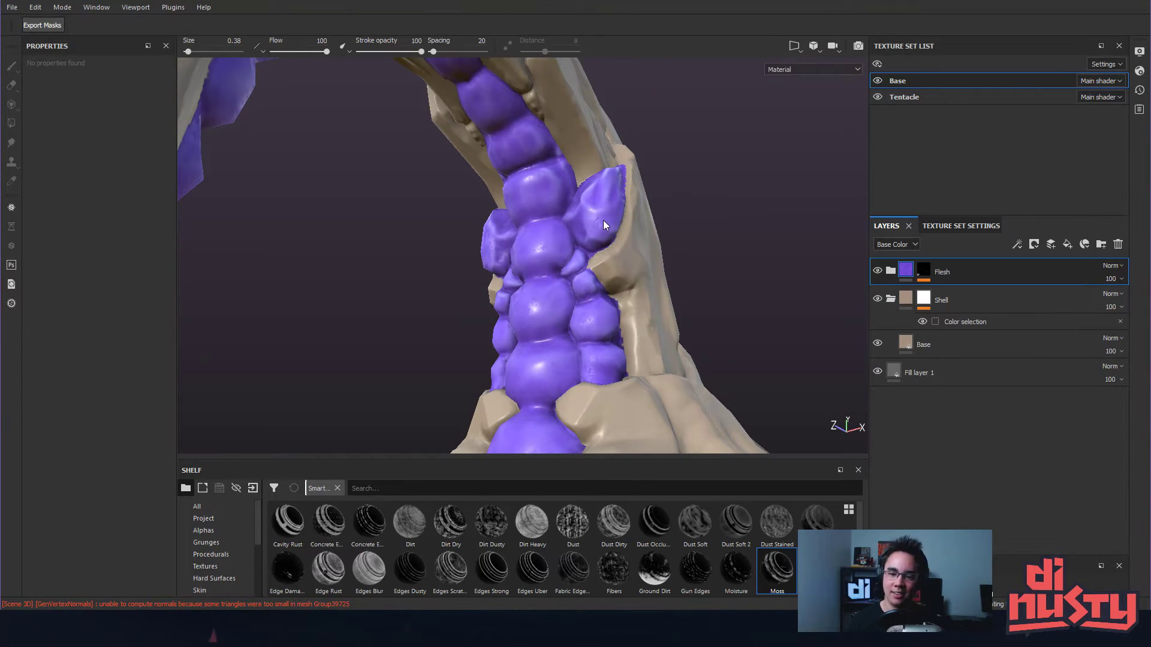
pyautogui.click(933, 226)
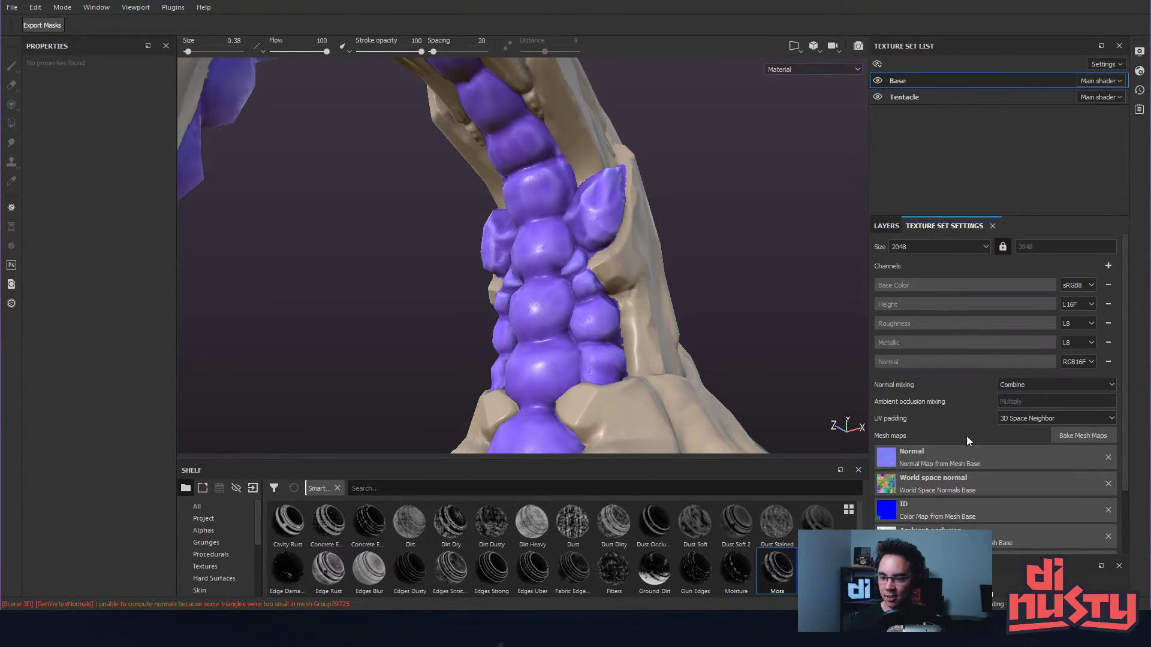
pyautogui.click(890, 228)
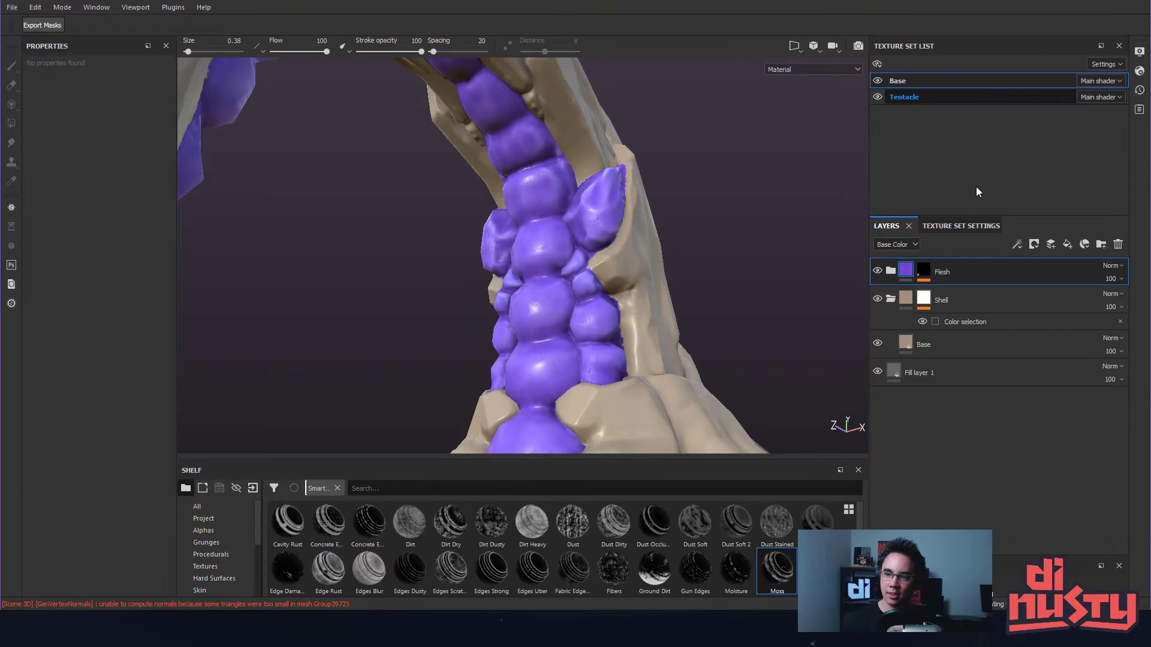
# - Remove the Tentacle texture set's own Flesh group and instantiate the Base texture set's Flesh group across the texture sets
pyautogui.click(904, 98)
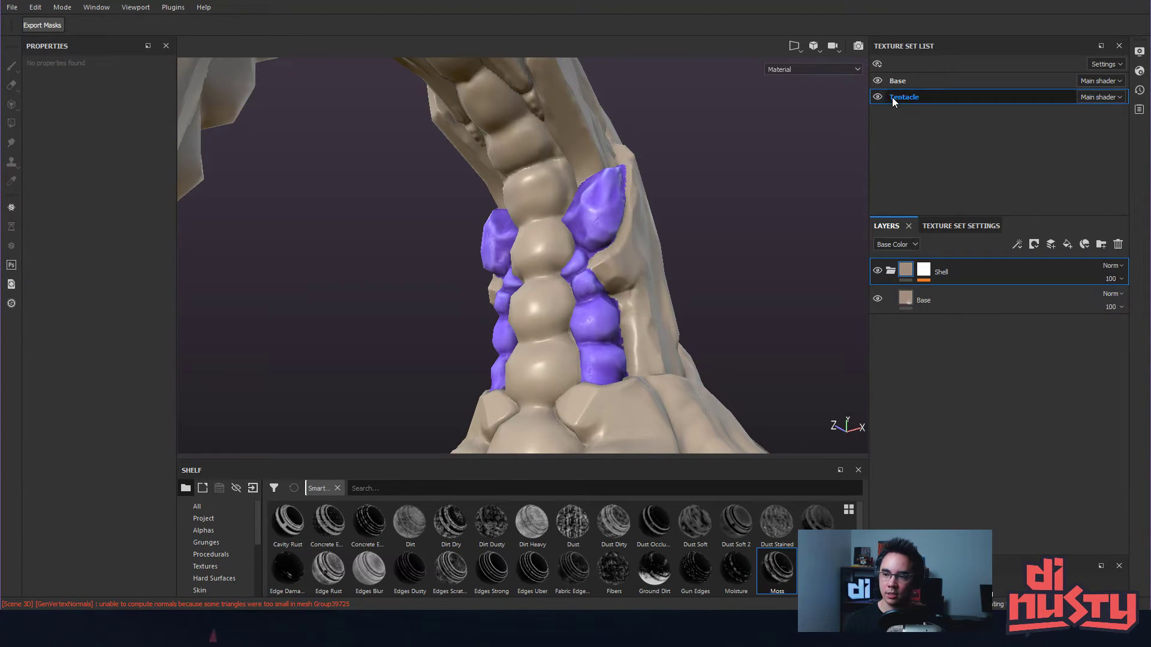
pyautogui.click(897, 83)
pyautogui.click(888, 273)
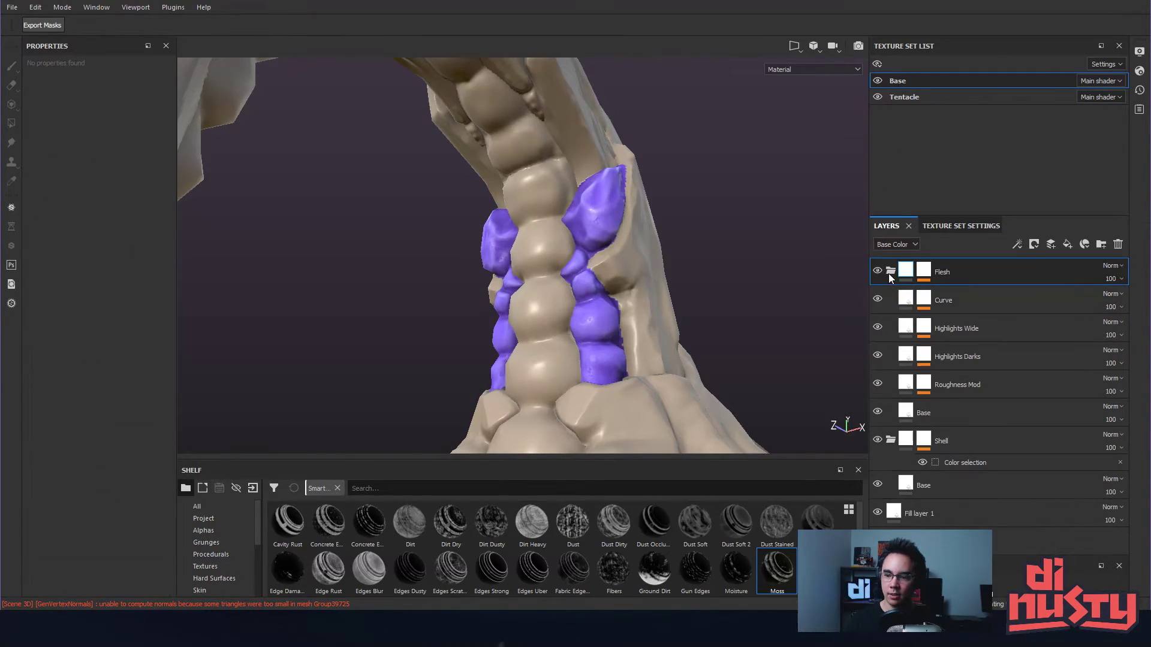
pyautogui.rightClick(904, 270)
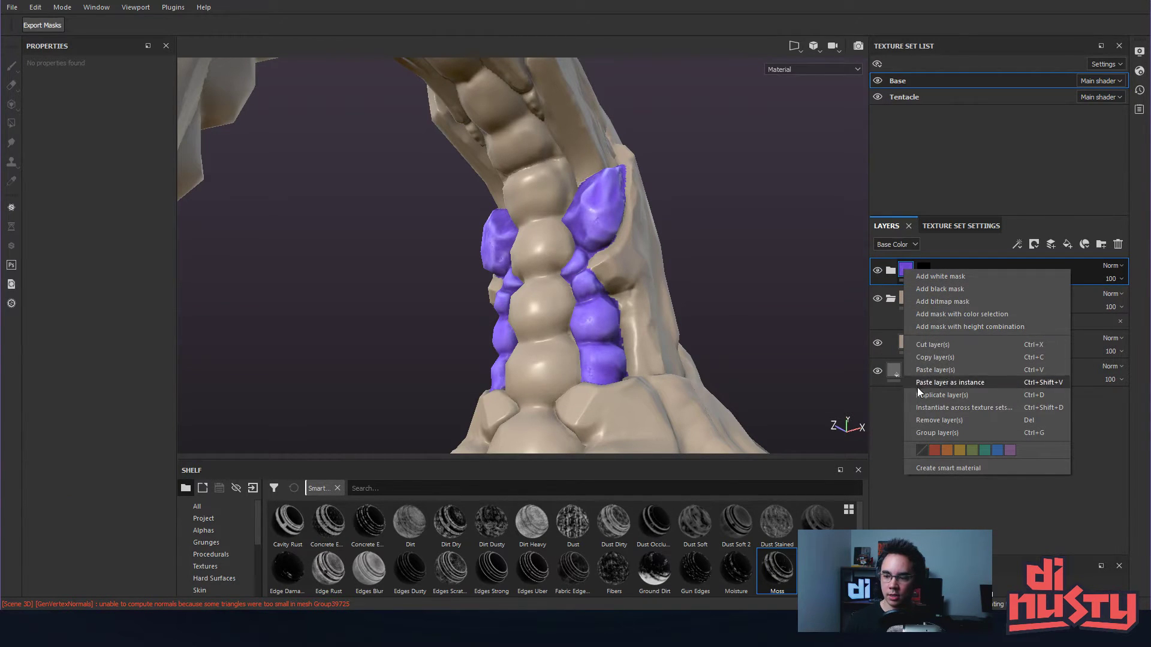
pyautogui.click(977, 408)
pyautogui.click(611, 237)
pyautogui.click(568, 399)
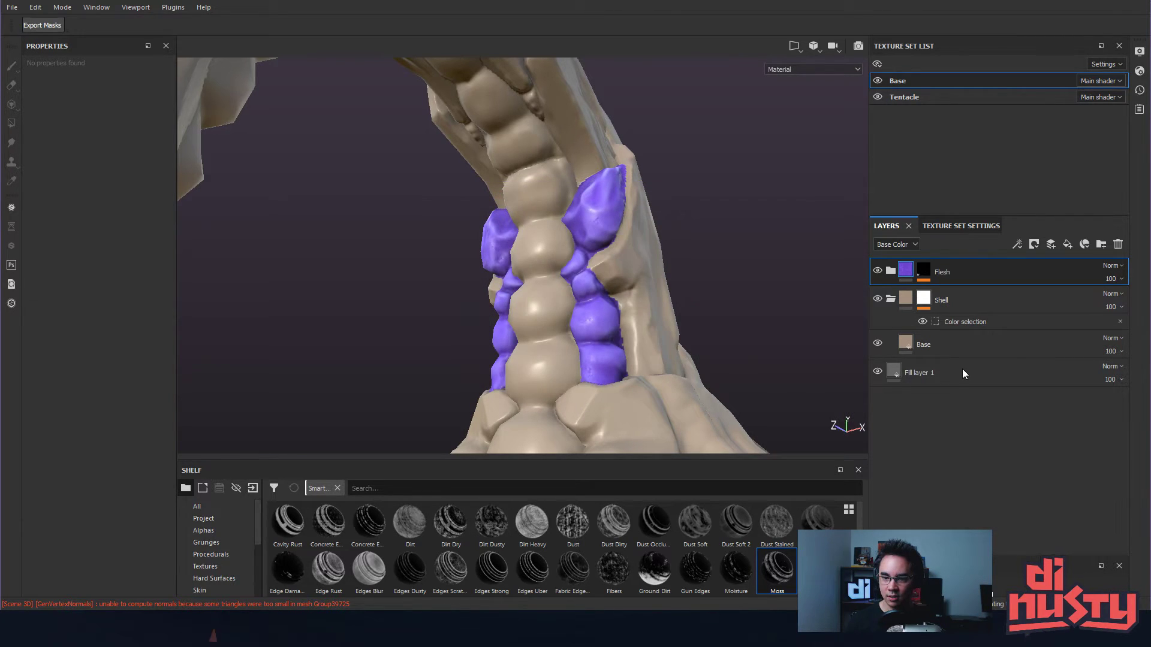
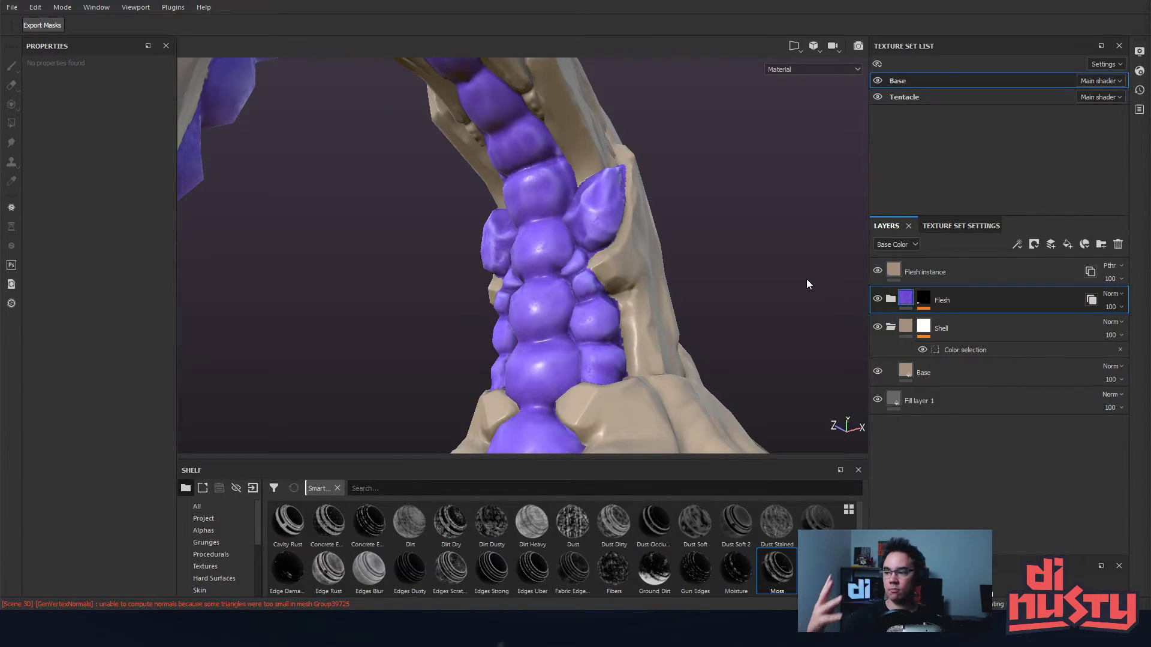
# - Set the Base Color of the Highlights Darks layer in the Base texture set's Flesh group to a near-black purple
pyautogui.keyDown('alt'); pyautogui.moveTo(747, 165); pyautogui.dragTo(621, 229); pyautogui.keyUp('alt')
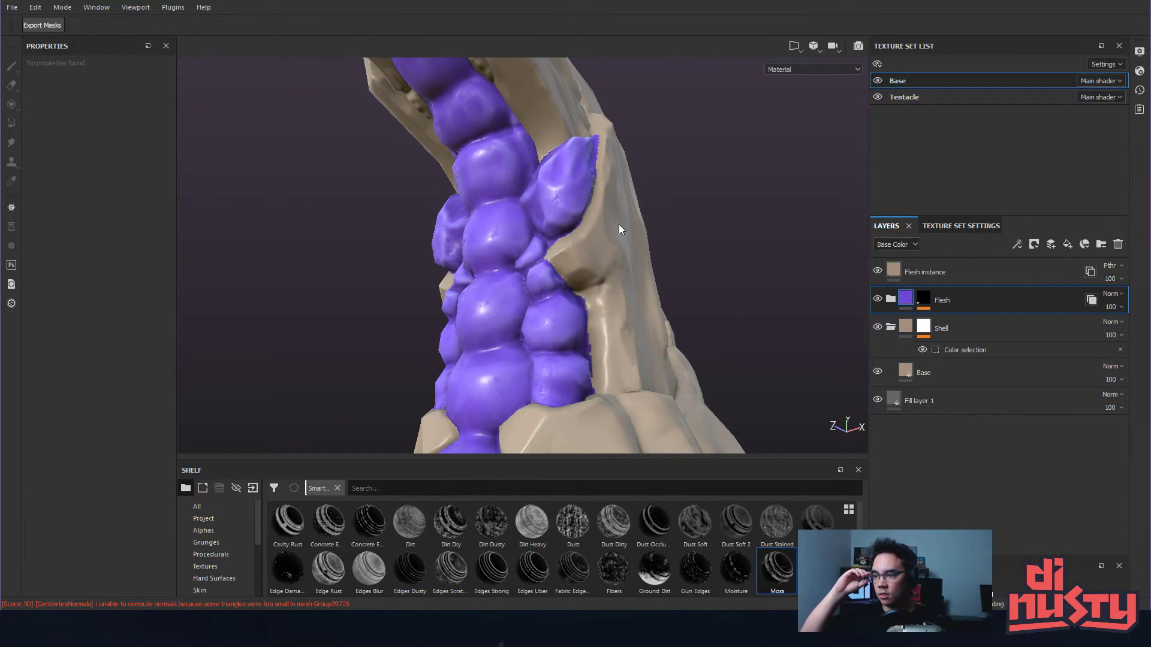
pyautogui.keyDown('alt'); pyautogui.moveTo(675, 222); pyautogui.dragTo(530, 321); pyautogui.keyUp('alt')
pyautogui.keyDown('alt'); pyautogui.moveTo(540, 326); pyautogui.dragTo(634, 332, button='right'); pyautogui.keyUp('alt')
pyautogui.keyDown('alt'); pyautogui.moveTo(634, 332); pyautogui.dragTo(665, 279); pyautogui.keyUp('alt')
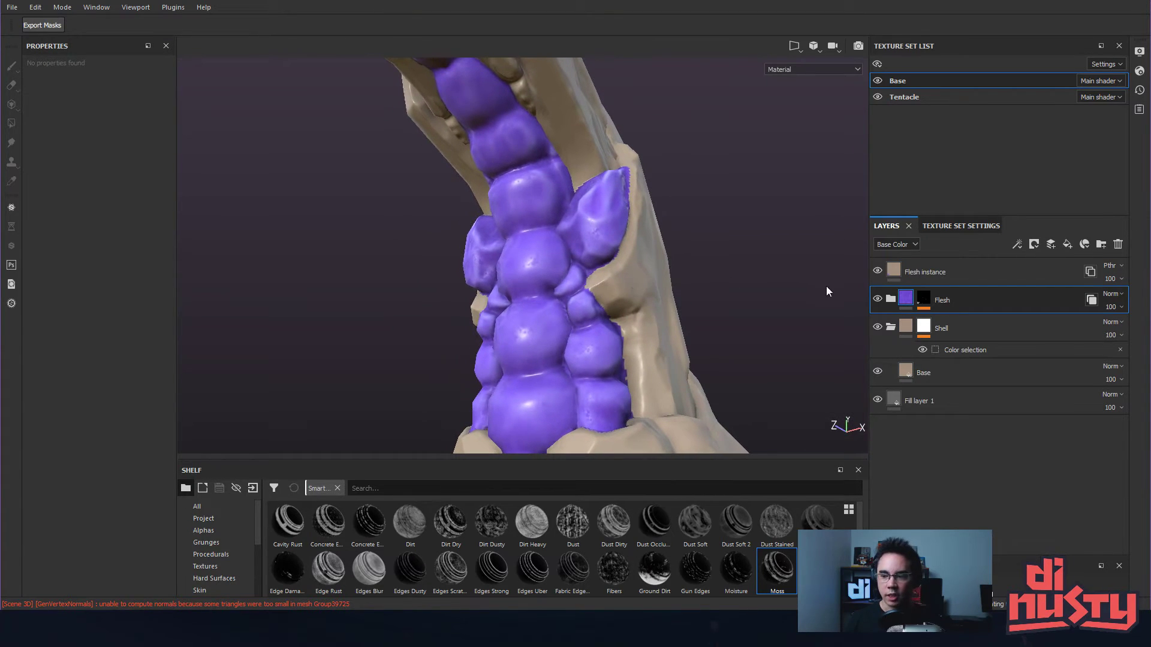
pyautogui.click(891, 297)
pyautogui.click(961, 441)
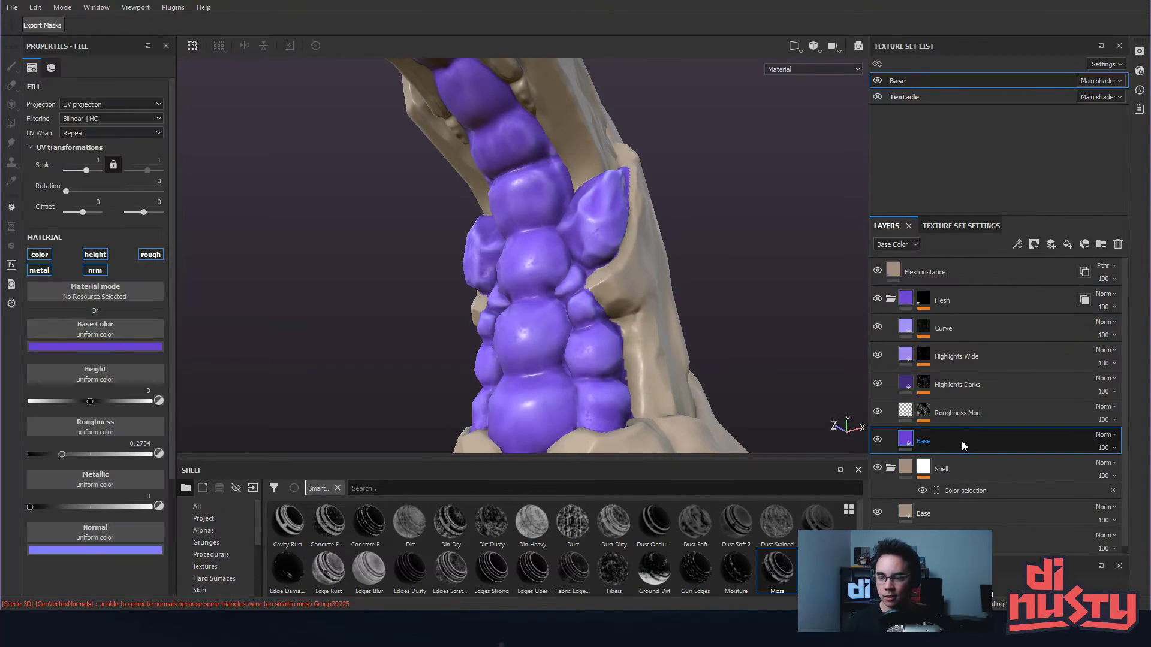
pyautogui.click(877, 384)
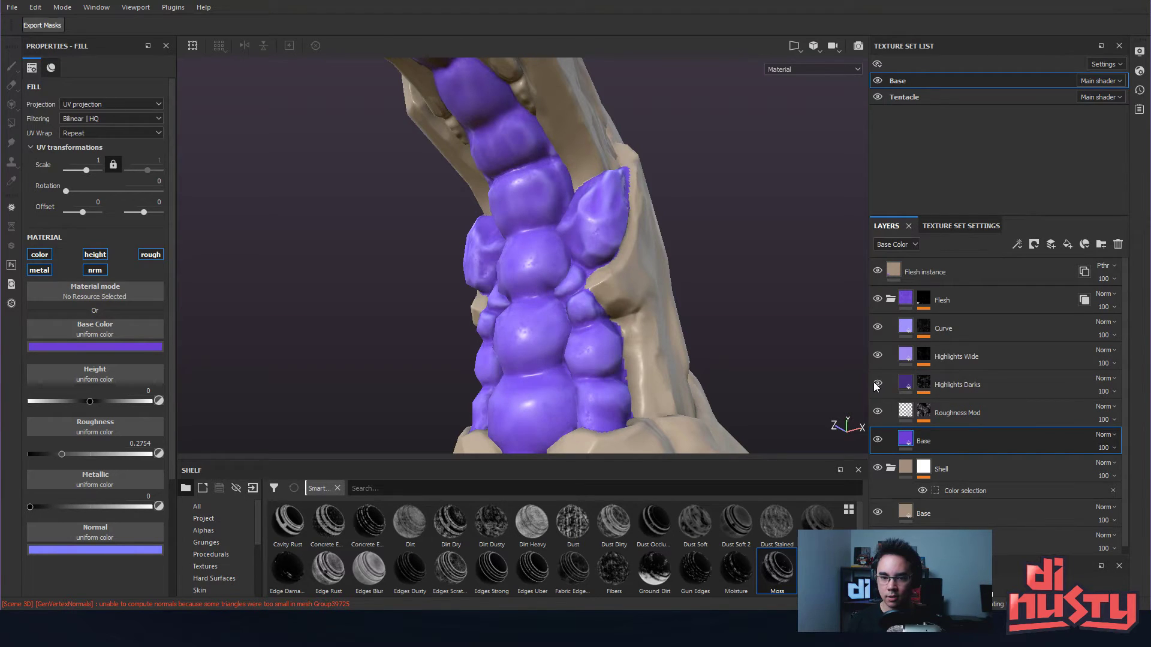
pyautogui.click(896, 384)
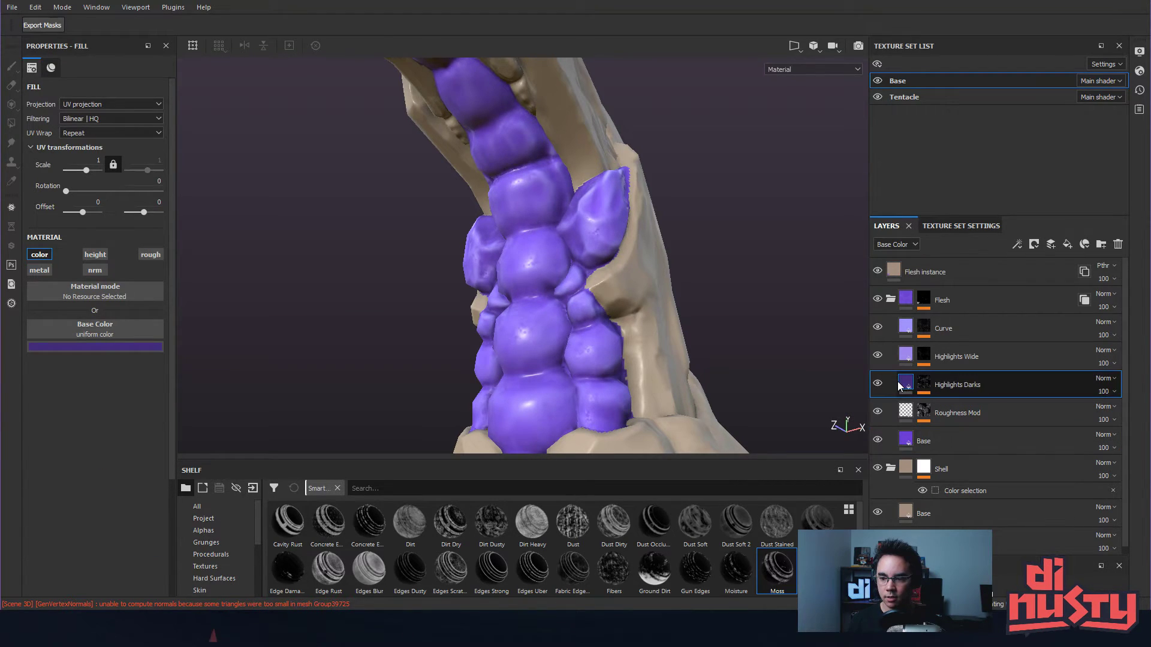
pyautogui.click(122, 346)
pyautogui.moveTo(181, 439)
pyautogui.mouseDown()
pyautogui.moveTo(179, 455)
pyautogui.moveTo(189, 454)
pyautogui.mouseUp()
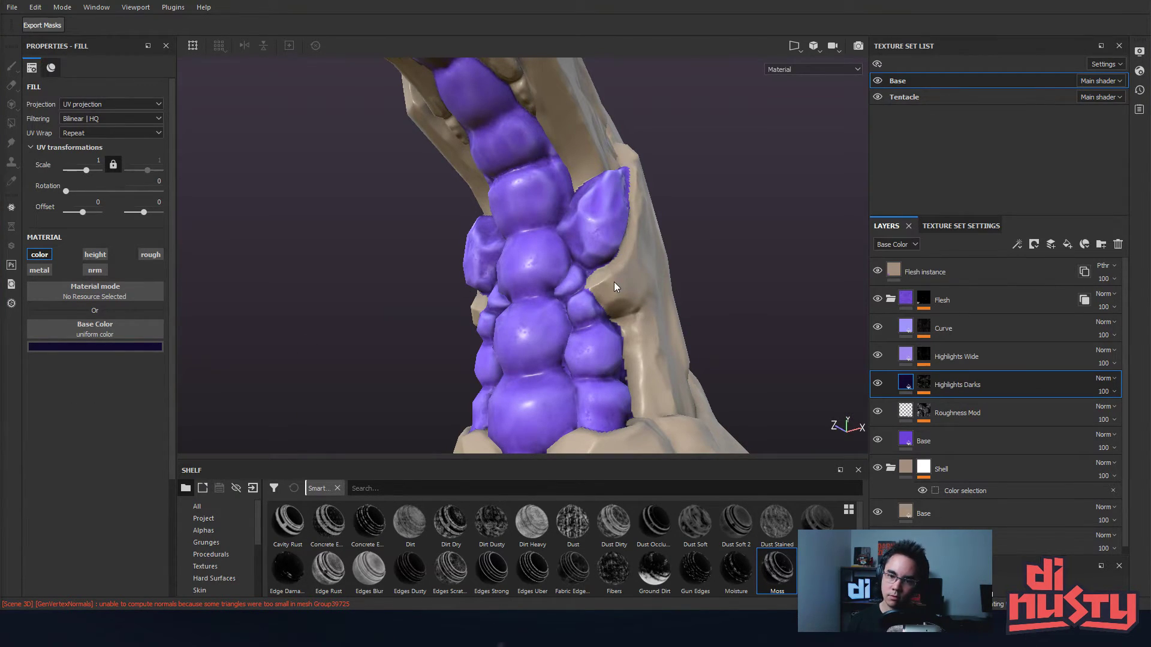
# - Toggle the visibility of the Highlights Darks layer and examine the flesh and shell along the arched tentacle from several angles
pyautogui.click(877, 384)
pyautogui.click(877, 385)
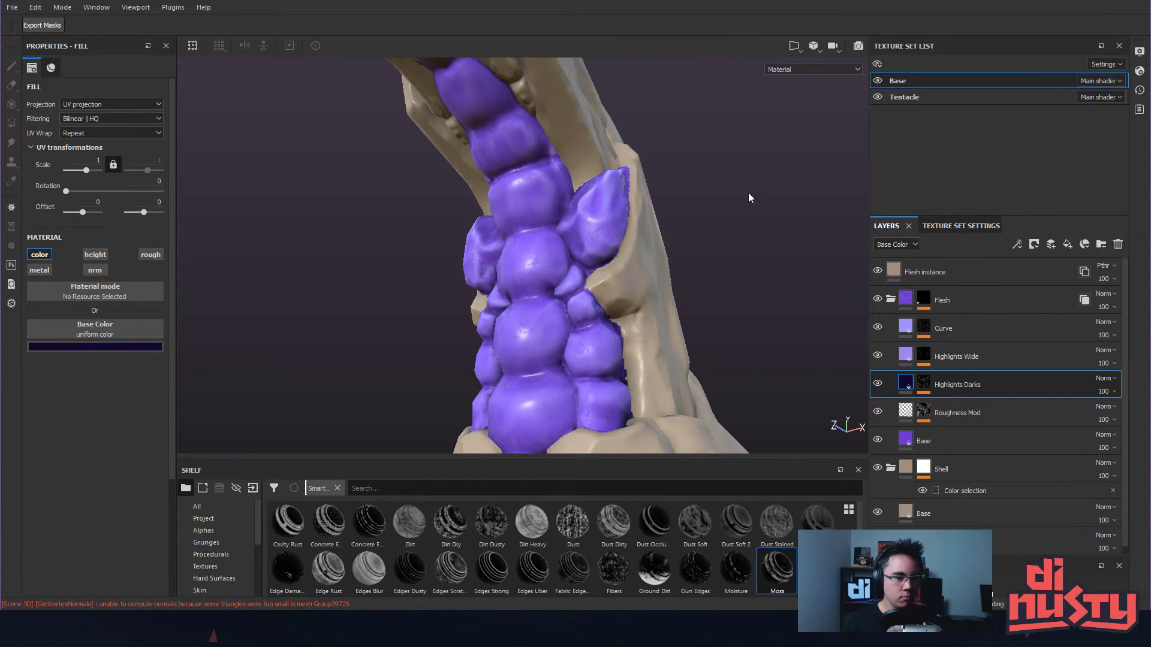
pyautogui.keyDown('alt'); pyautogui.moveTo(595, 242); pyautogui.dragTo(588, 298); pyautogui.keyUp('alt')
pyautogui.keyDown('alt'); pyautogui.moveTo(367, 182); pyautogui.dragTo(746, 358); pyautogui.keyUp('alt')
pyautogui.keyDown('alt'); pyautogui.moveTo(694, 322); pyautogui.dragTo(659, 306); pyautogui.keyUp('alt')
pyautogui.keyDown('alt'); pyautogui.moveTo(416, 274); pyautogui.dragTo(769, 352); pyautogui.keyUp('alt')
pyautogui.keyDown('alt'); pyautogui.moveTo(769, 352); pyautogui.dragTo(624, 236, button='right'); pyautogui.keyUp('alt')
pyautogui.keyDown('alt'); pyautogui.moveTo(624, 237); pyautogui.dragTo(580, 224); pyautogui.keyUp('alt')
pyautogui.keyDown('alt'); pyautogui.moveTo(580, 225); pyautogui.dragTo(657, 210, button='right'); pyautogui.keyUp('alt')
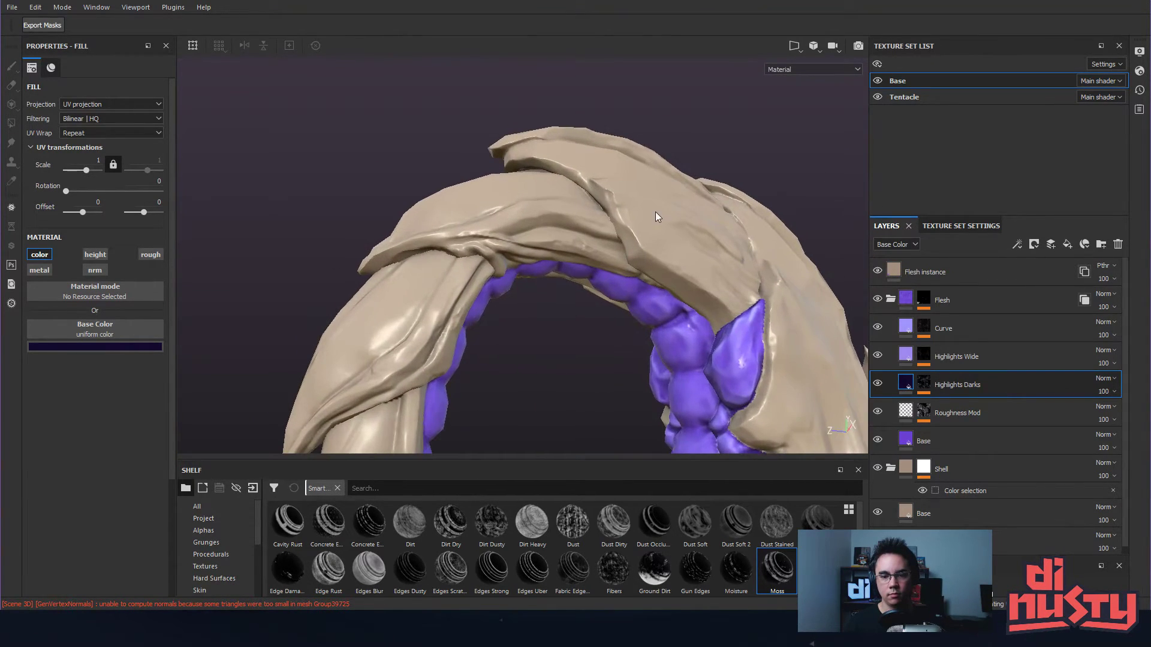
pyautogui.keyDown('alt'); pyautogui.moveTo(657, 209); pyautogui.dragTo(623, 182, button='middle'); pyautogui.keyUp('alt')
pyautogui.keyDown('alt'); pyautogui.moveTo(624, 182); pyautogui.dragTo(831, 224); pyautogui.keyUp('alt')
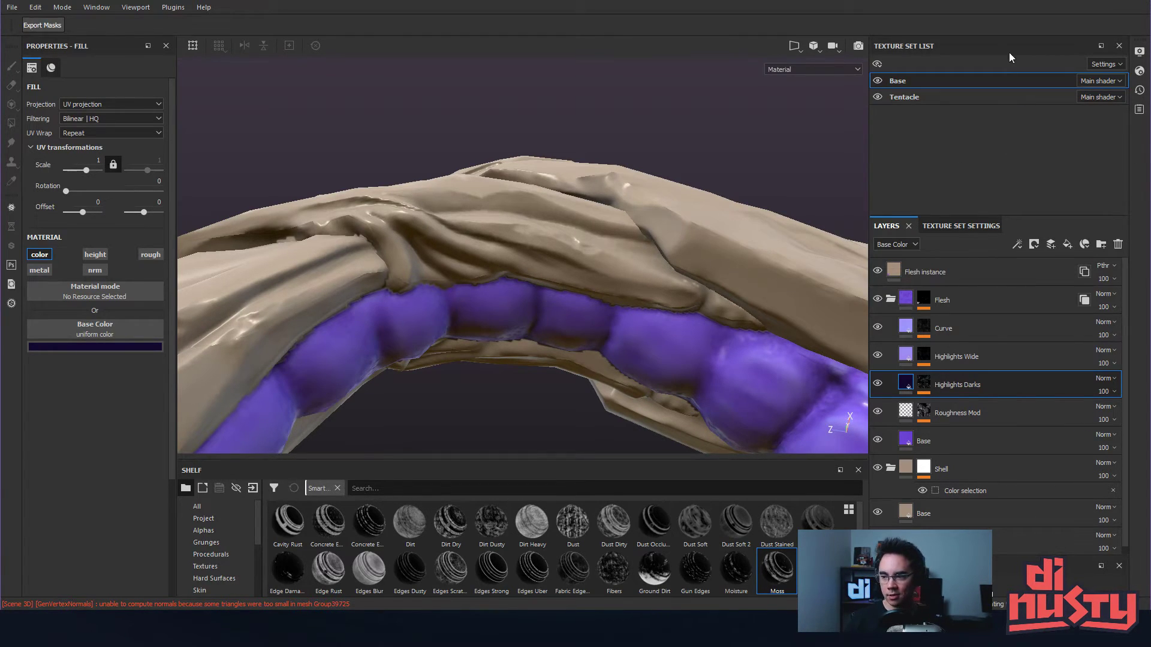
pyautogui.keyDown('alt'); pyautogui.moveTo(722, 241); pyautogui.dragTo(806, 190); pyautogui.keyUp('alt')
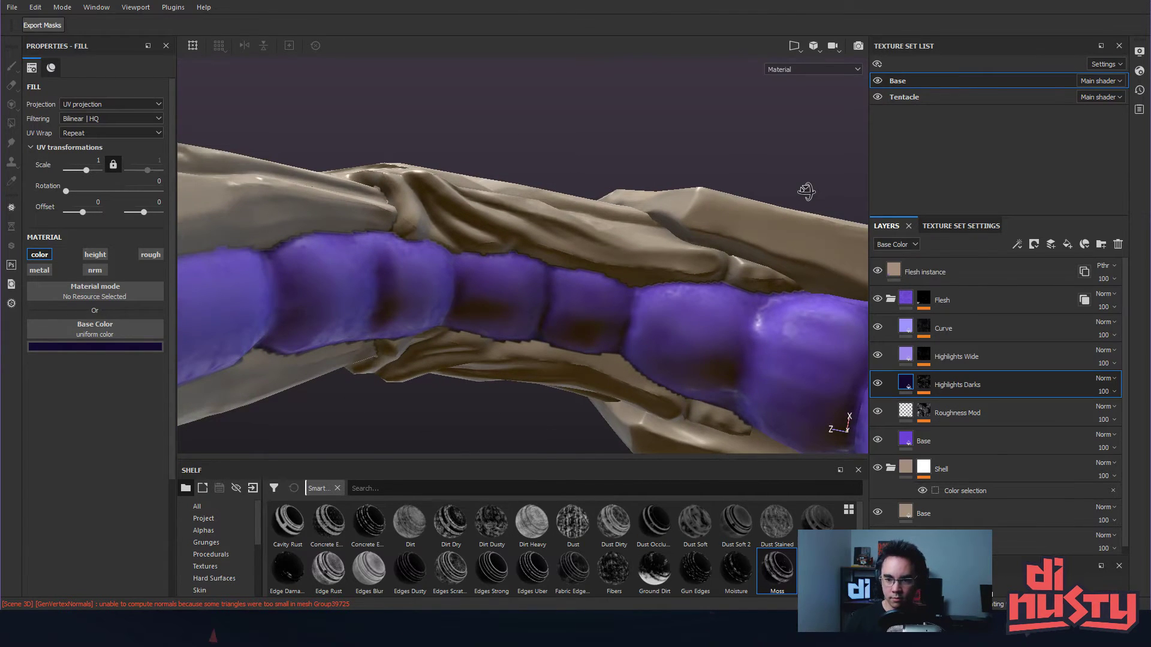
pyautogui.keyDown('alt'); pyautogui.moveTo(588, 172); pyautogui.dragTo(625, 221); pyautogui.keyUp('alt')
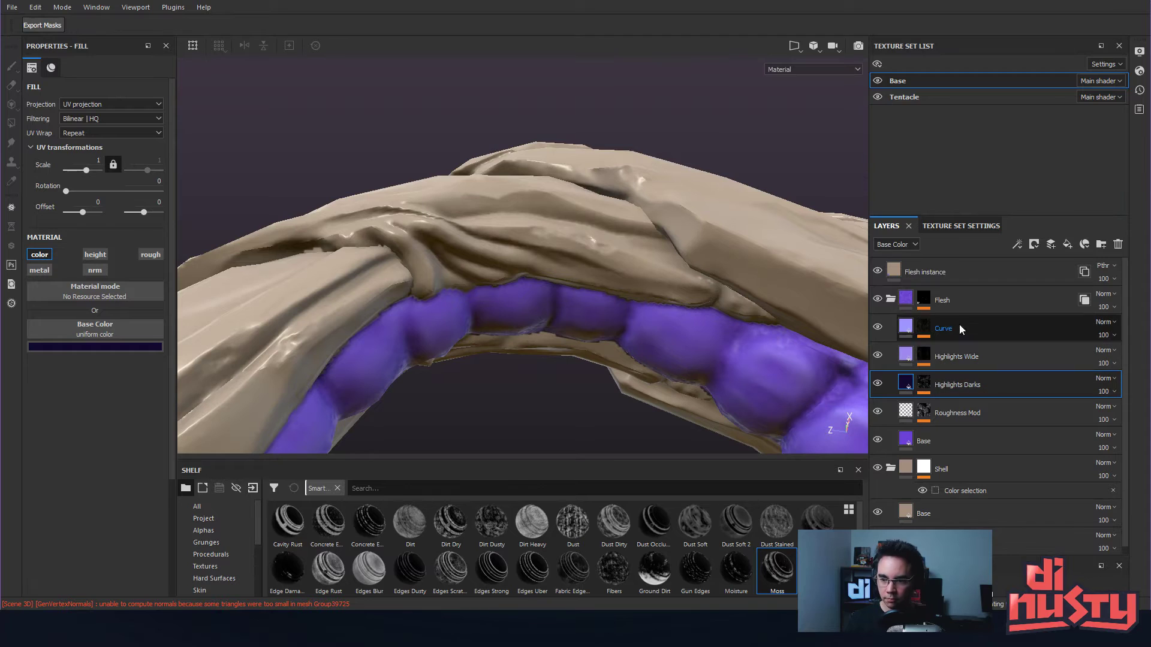
# - Add a Paint effect to the mask of the Base texture set's Flesh group, with a black brush of size 2.43
pyautogui.click(910, 304)
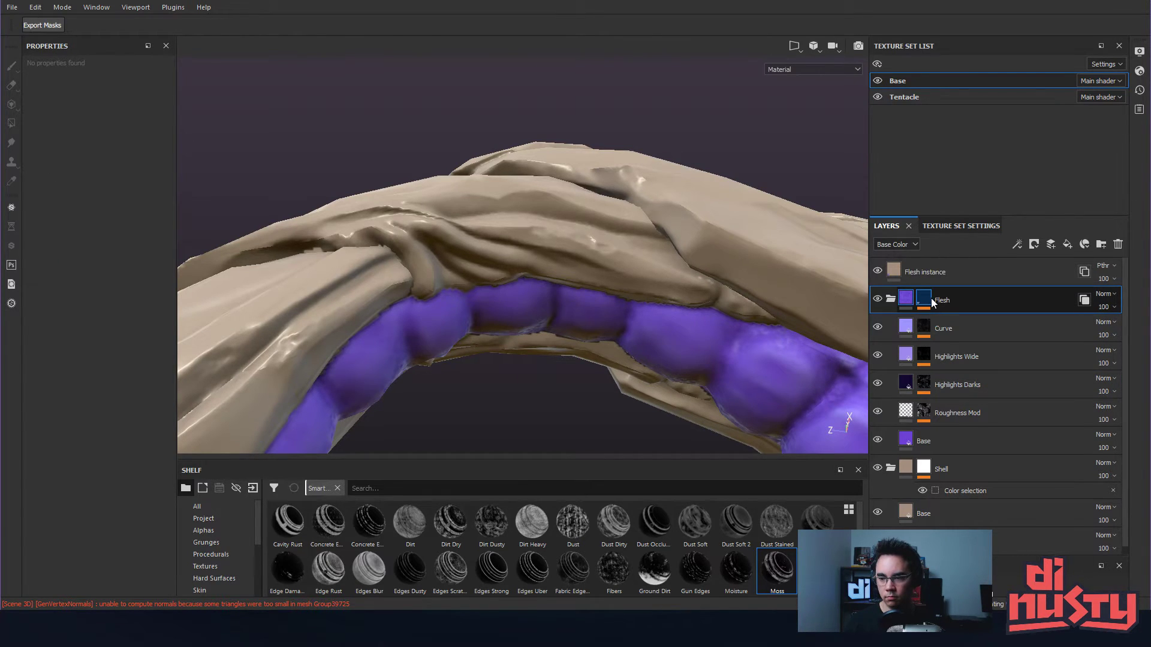
pyautogui.click(925, 299)
pyautogui.rightClick(1002, 305)
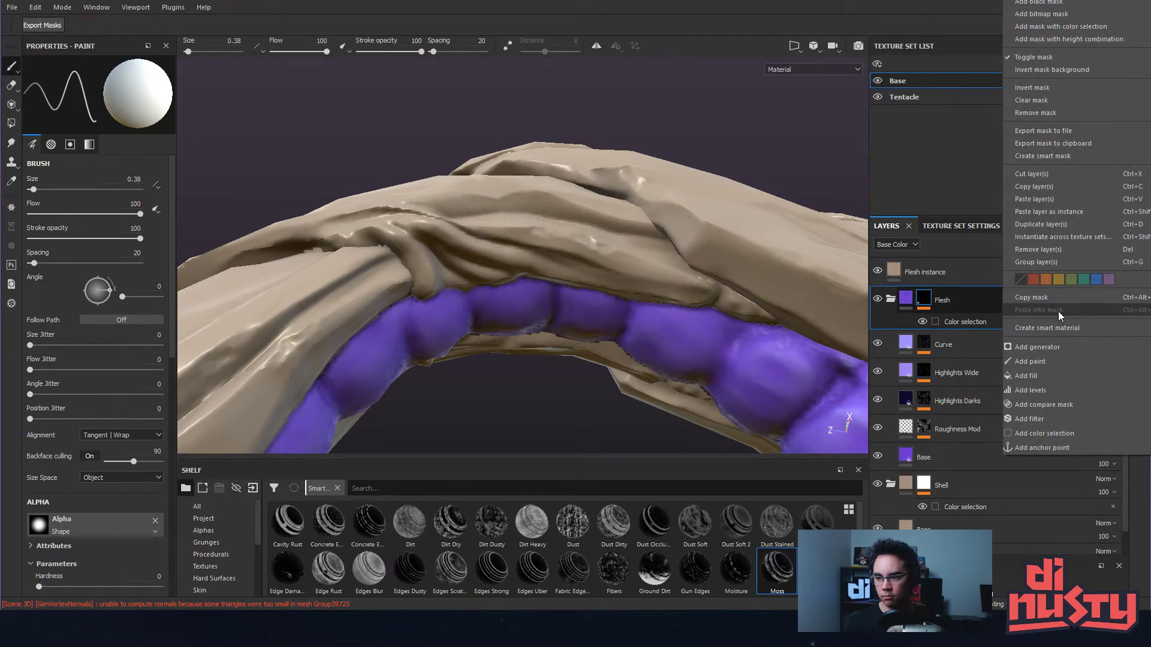
pyautogui.click(1075, 360)
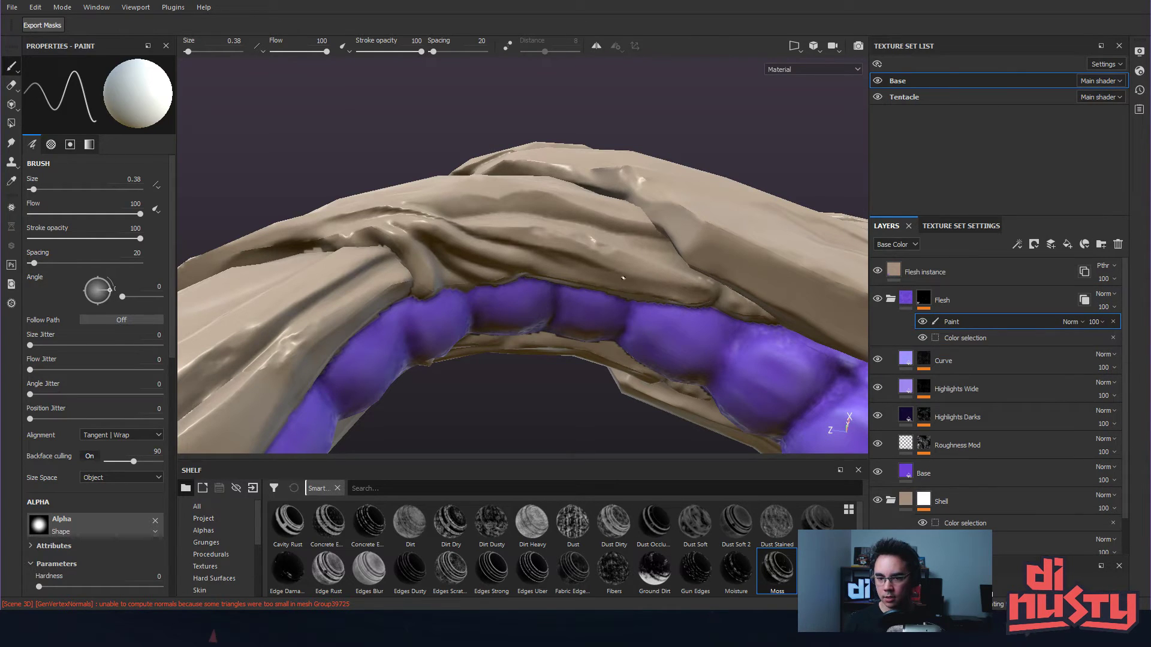
pyautogui.keyDown('alt'); pyautogui.moveTo(608, 267); pyautogui.dragTo(625, 282); pyautogui.keyUp('alt')
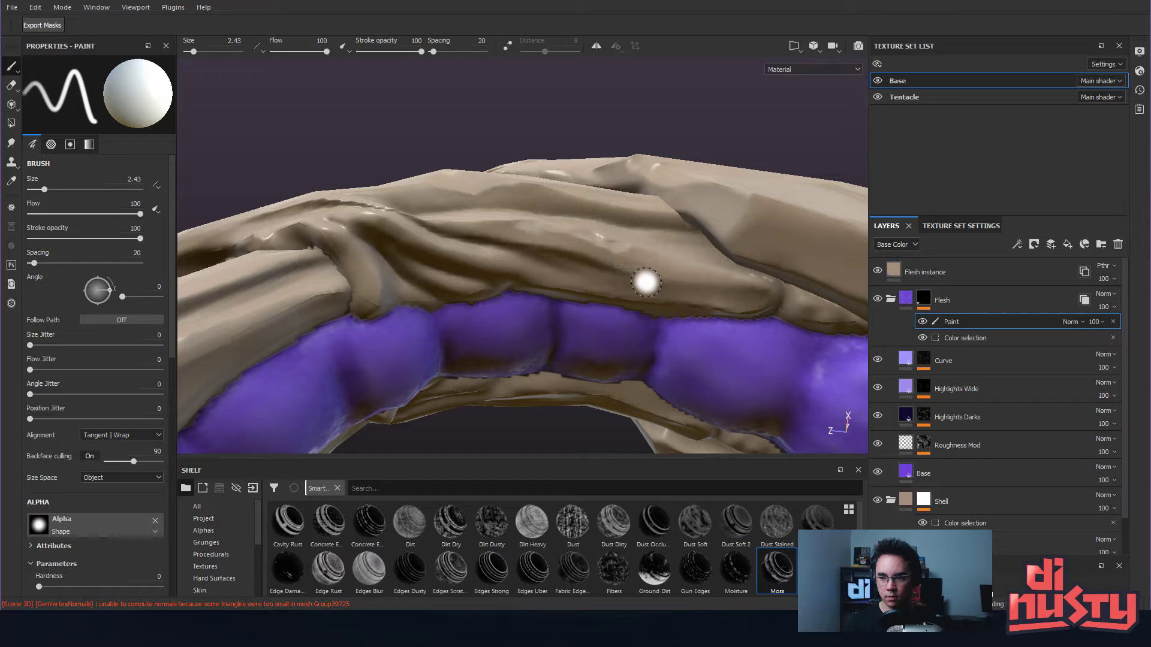
pyautogui.press('x')
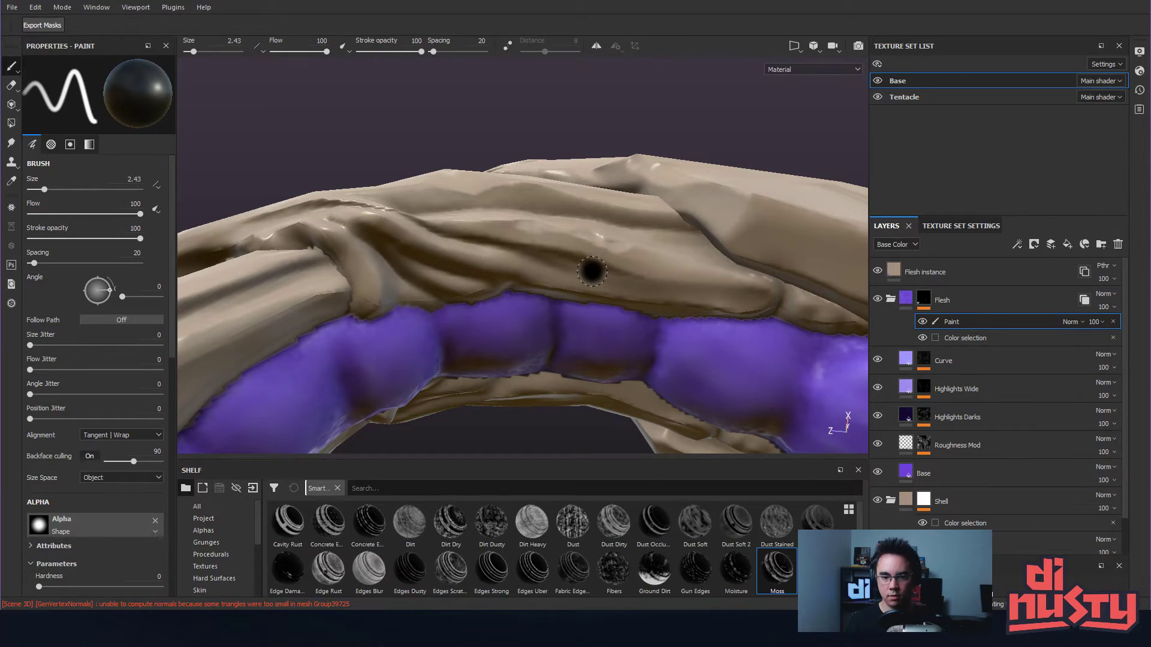
# - Cycle through the mesh map views, return to the material view and check the flesh under the arch
pyautogui.press('b')
pyautogui.press('b')
pyautogui.press('b')
pyautogui.press('m')
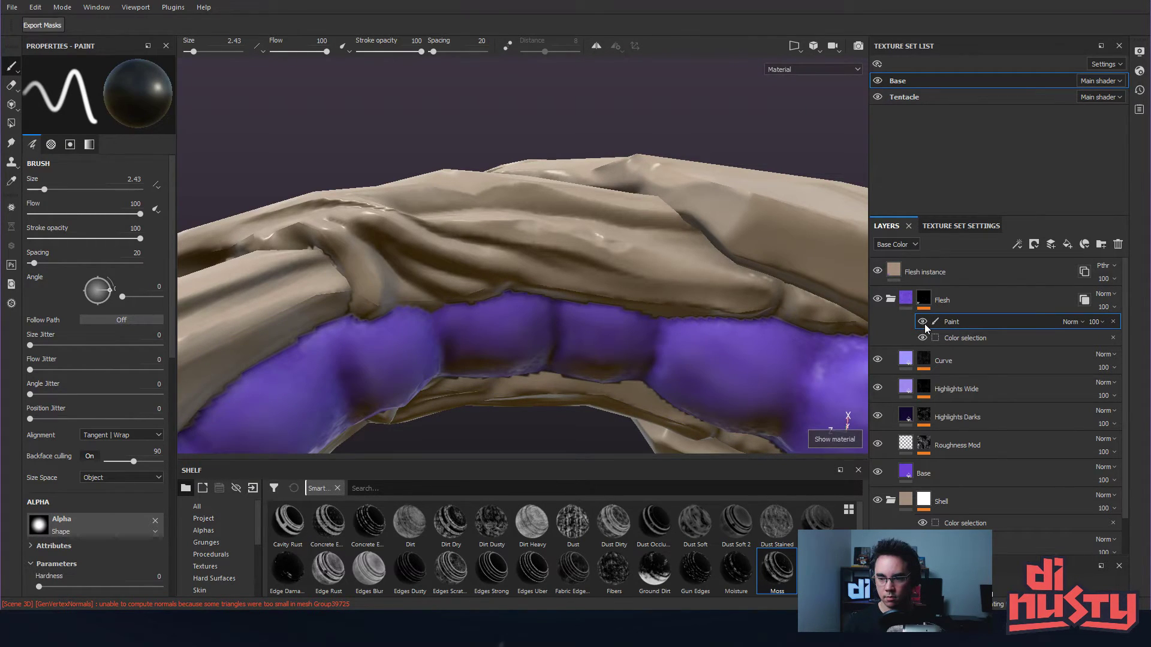
pyautogui.keyDown('alt'); pyautogui.moveTo(823, 320); pyautogui.dragTo(741, 293); pyautogui.keyUp('alt')
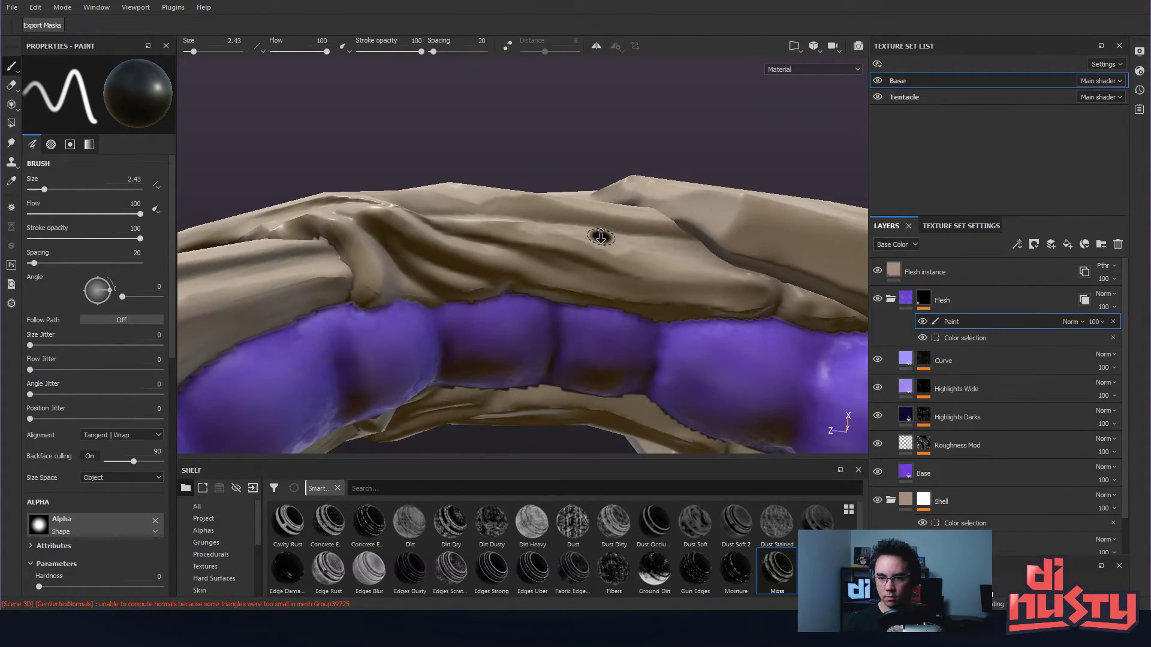
pyautogui.moveTo(658, 330)
pyautogui.keyDown('alt'); pyautogui.mouseDown()
pyautogui.moveTo(650, 314)
pyautogui.moveTo(673, 313)
pyautogui.moveTo(619, 323)
pyautogui.moveTo(632, 307)
pyautogui.mouseUp(); pyautogui.keyUp('alt')
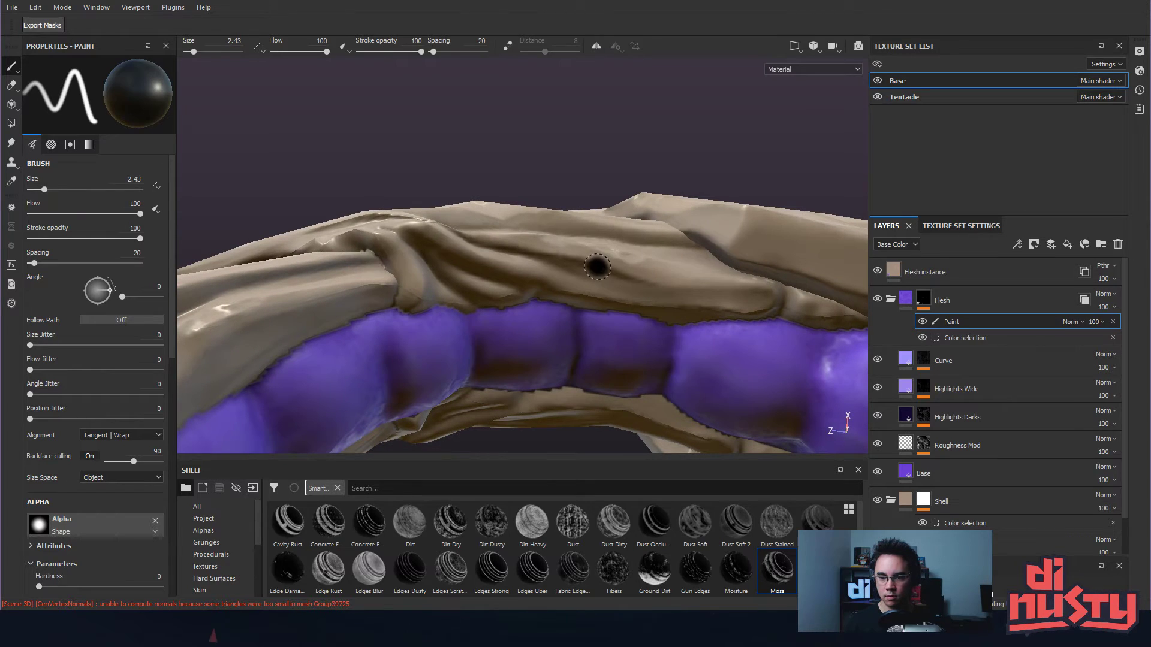
# - Check the Flesh group, switch to the Tentacle texture set and examine its Flesh instance on the arch
pyautogui.click(877, 299)
pyautogui.moveTo(848, 310)
pyautogui.keyDown('alt'); pyautogui.mouseDown()
pyautogui.moveTo(729, 329)
pyautogui.moveTo(559, 273)
pyautogui.mouseUp(); pyautogui.keyUp('alt')
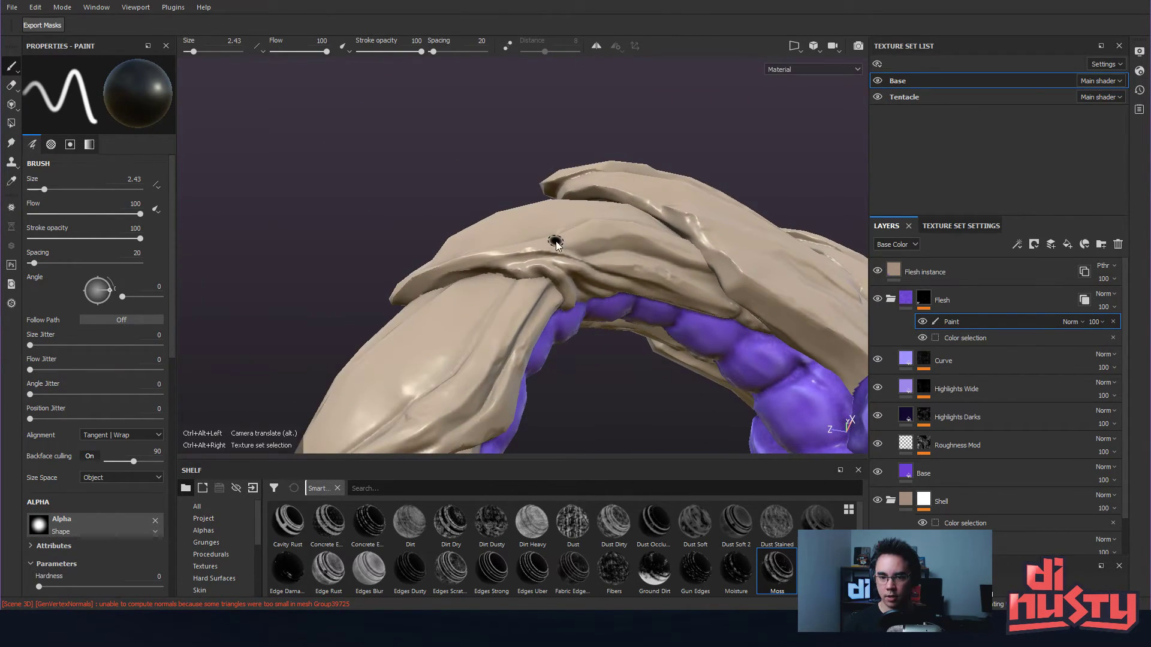
pyautogui.hotkey('ctrl', 'alt', 'Right')
pyautogui.keyDown('alt'); pyautogui.moveTo(645, 296); pyautogui.dragTo(591, 275); pyautogui.keyUp('alt')
pyautogui.keyDown('alt'); pyautogui.moveTo(677, 271); pyautogui.dragTo(749, 271); pyautogui.keyUp('alt')
pyautogui.click(895, 272)
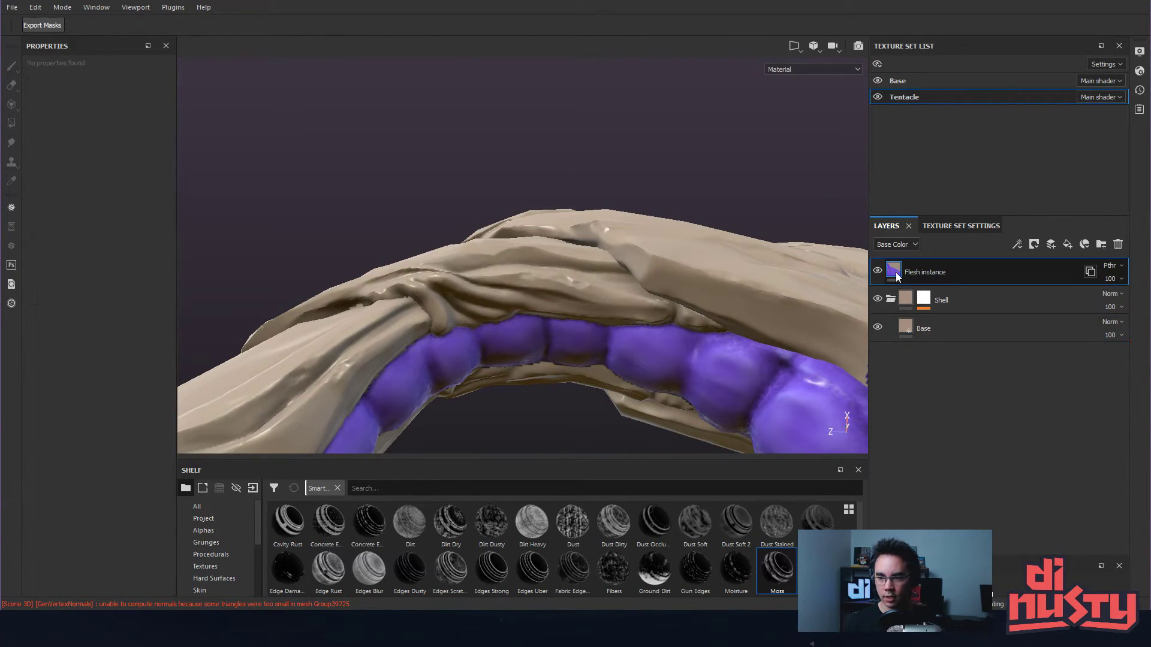
pyautogui.keyDown('alt'); pyautogui.moveTo(628, 288); pyautogui.dragTo(642, 308); pyautogui.keyUp('alt')
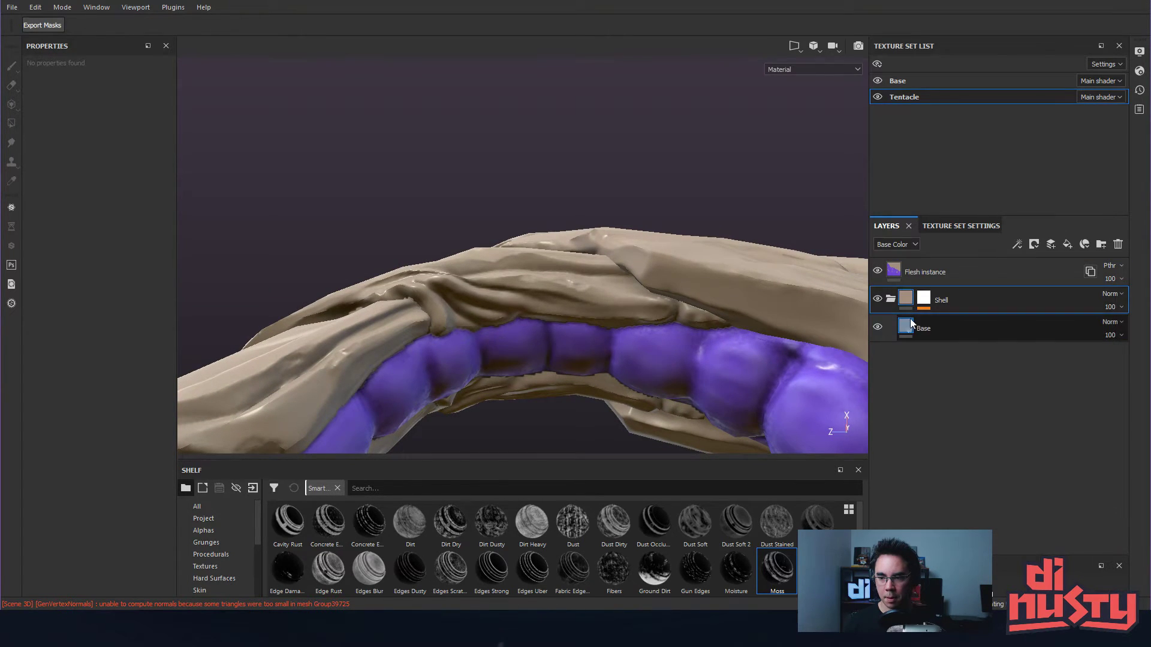
# - Return to the Base texture set and select the Paint effect in the Flesh group's mask, keeping the brush black
pyautogui.click(901, 80)
pyautogui.keyDown('alt'); pyautogui.moveTo(736, 290); pyautogui.dragTo(885, 322); pyautogui.keyUp('alt')
pyautogui.click(969, 325)
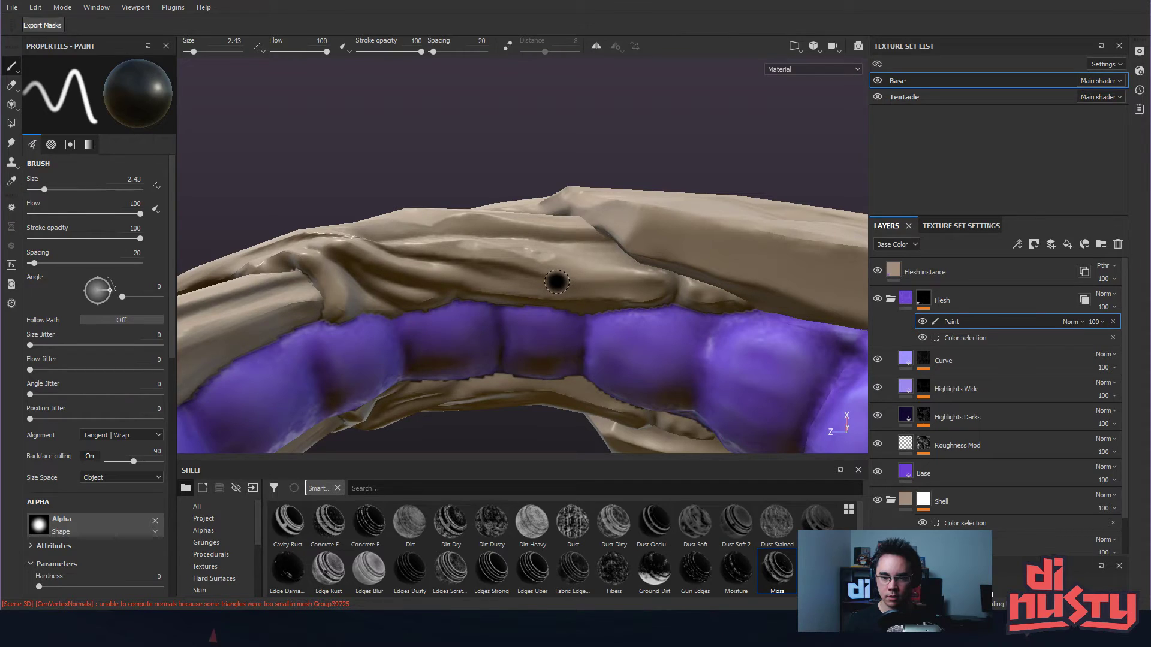
pyautogui.press('x')
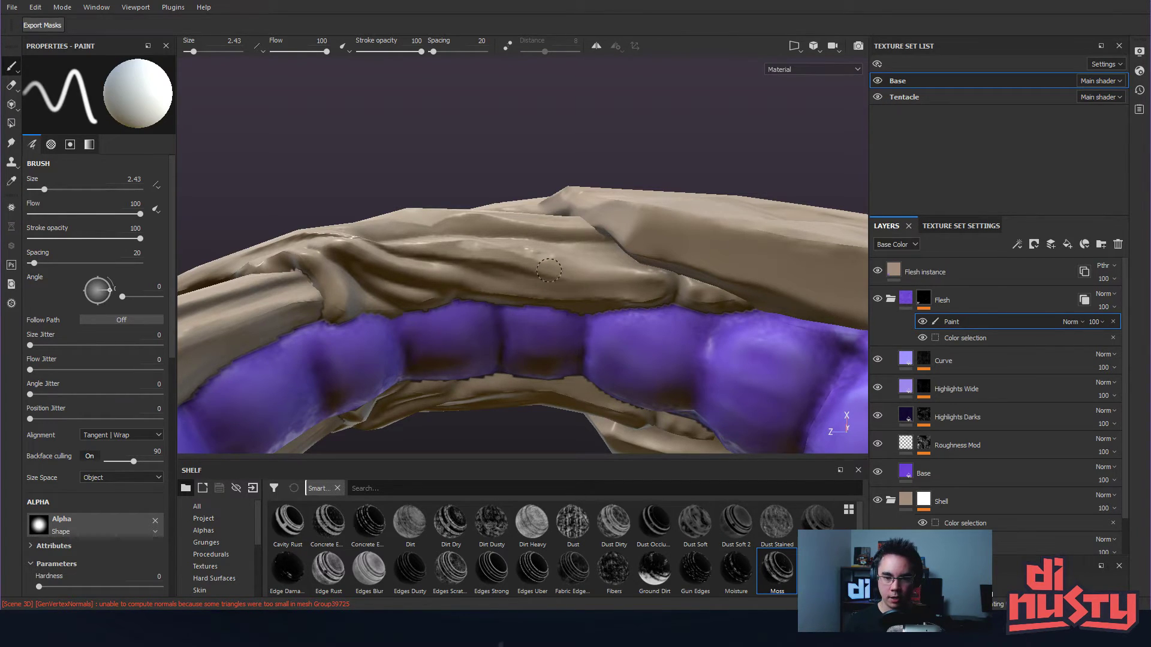
pyautogui.press('x')
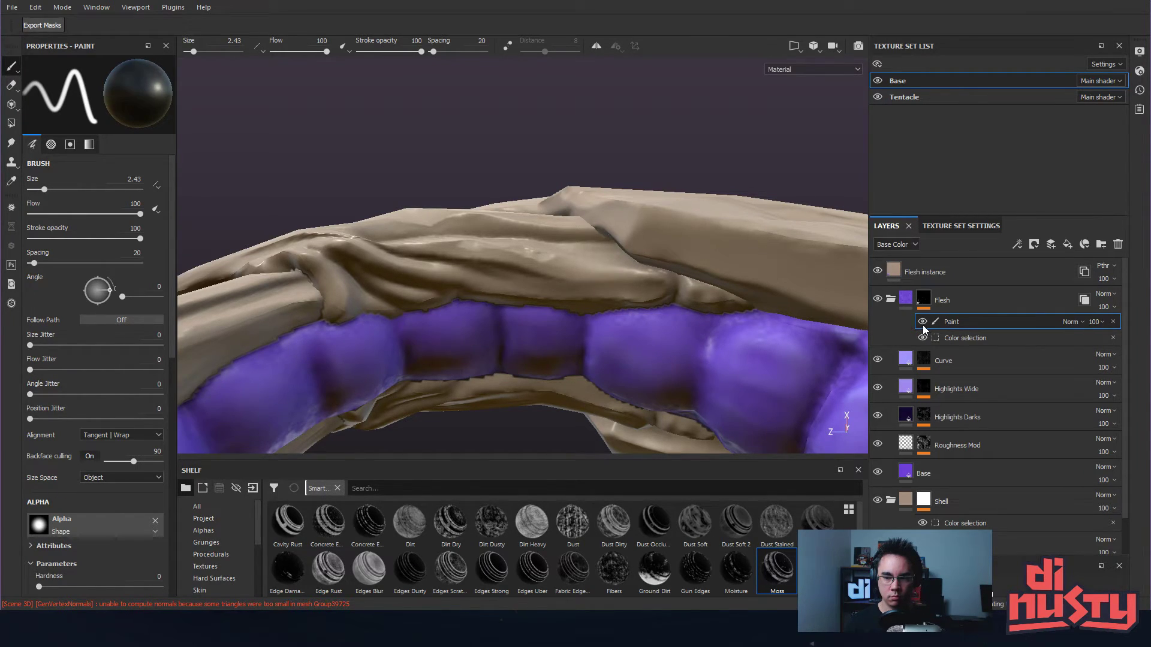
# - Display the Flesh group's mask by itself, return to the material view and examine the mask's preview against the arch
pyautogui.keyDown('alt'); pyautogui.click(924, 298); pyautogui.keyUp('alt')
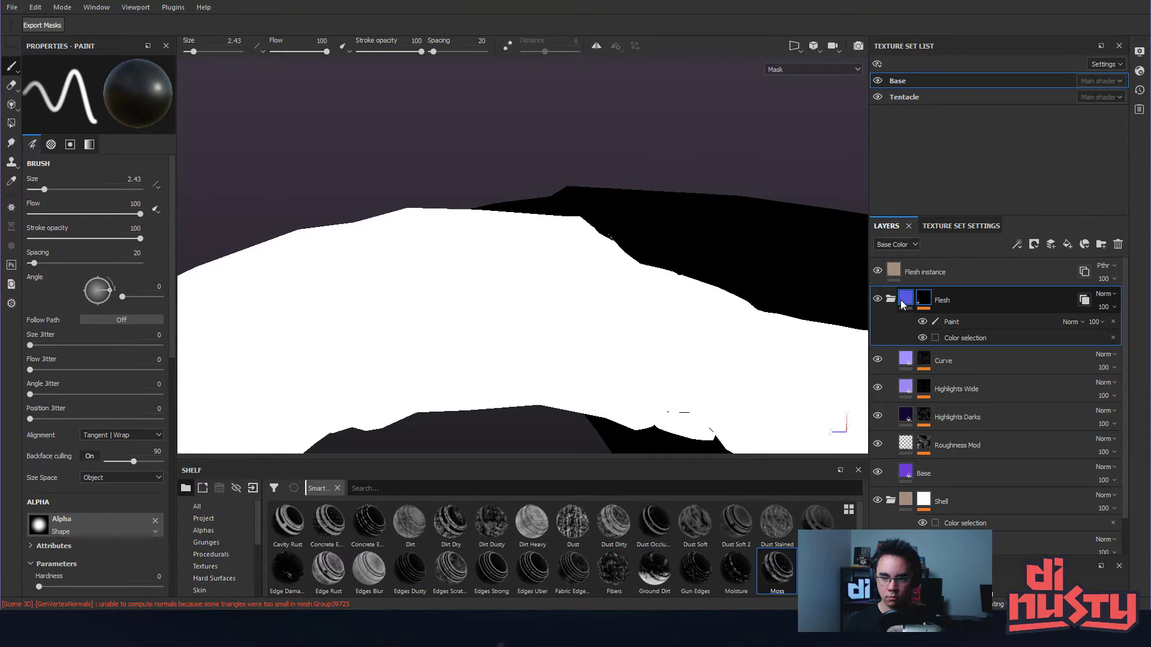
pyautogui.click(902, 304)
pyautogui.moveTo(639, 286)
pyautogui.keyDown('alt'); pyautogui.mouseDown()
pyautogui.moveTo(644, 350)
pyautogui.moveTo(627, 331)
pyautogui.moveTo(676, 336)
pyautogui.moveTo(699, 360)
pyautogui.moveTo(730, 249)
pyautogui.moveTo(694, 305)
pyautogui.moveTo(560, 300)
pyautogui.moveTo(588, 275)
pyautogui.moveTo(645, 293)
pyautogui.moveTo(498, 232)
pyautogui.mouseUp(); pyautogui.keyUp('alt')
pyautogui.click(500, 232)
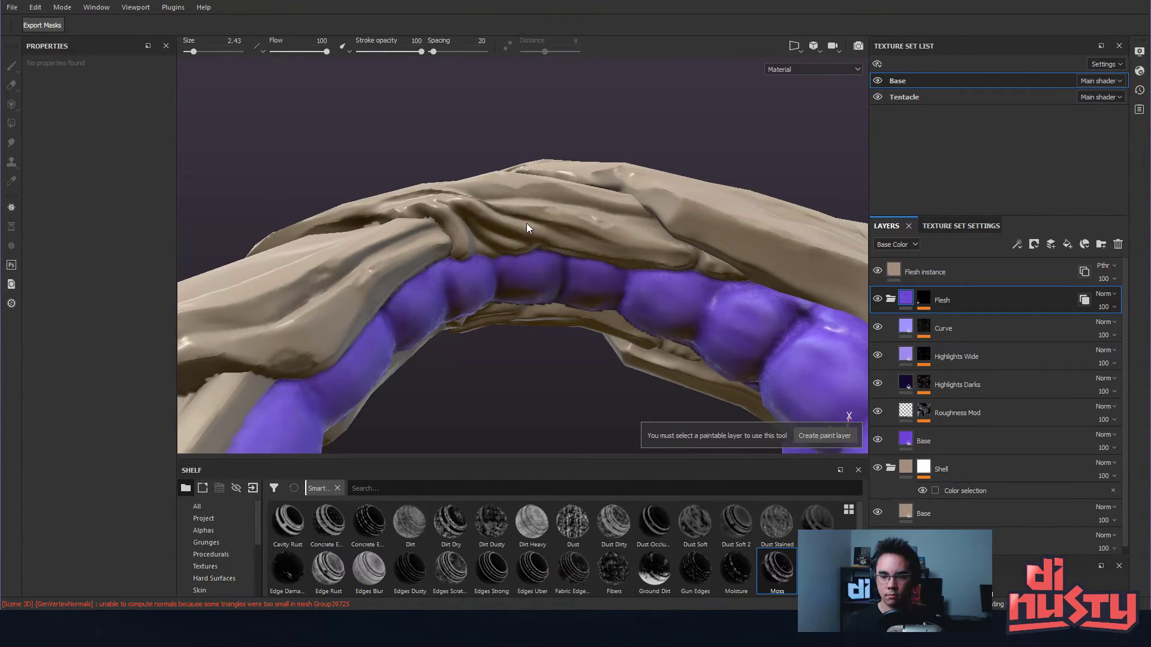
pyautogui.click(929, 304)
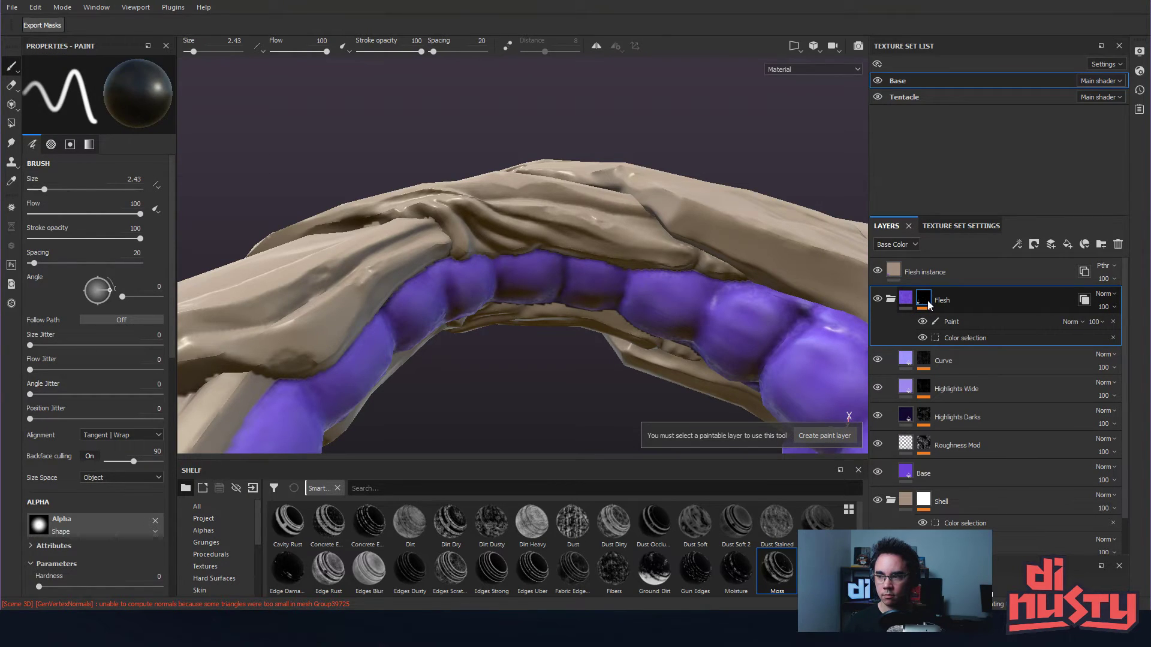
pyautogui.moveTo(928, 305)
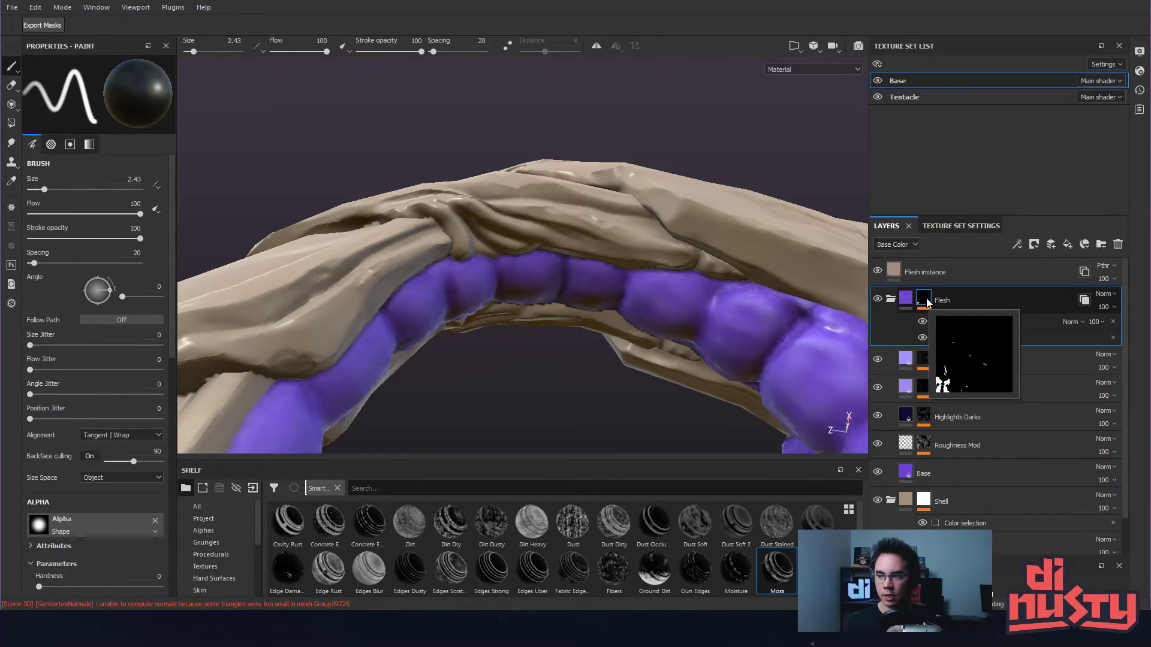
pyautogui.keyDown('alt'); pyautogui.moveTo(661, 250); pyautogui.dragTo(603, 290, button='middle'); pyautogui.keyUp('alt')
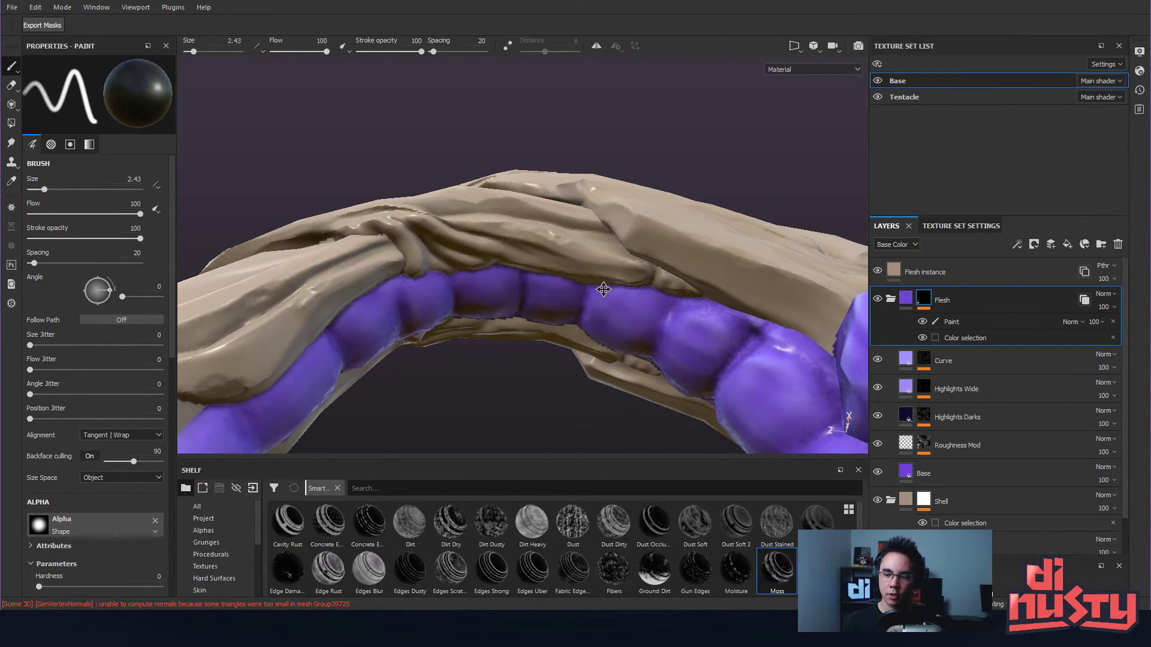
pyautogui.click(910, 300)
pyautogui.click(921, 301)
pyautogui.keyDown('alt'); pyautogui.moveTo(706, 275); pyautogui.dragTo(641, 287); pyautogui.keyUp('alt')
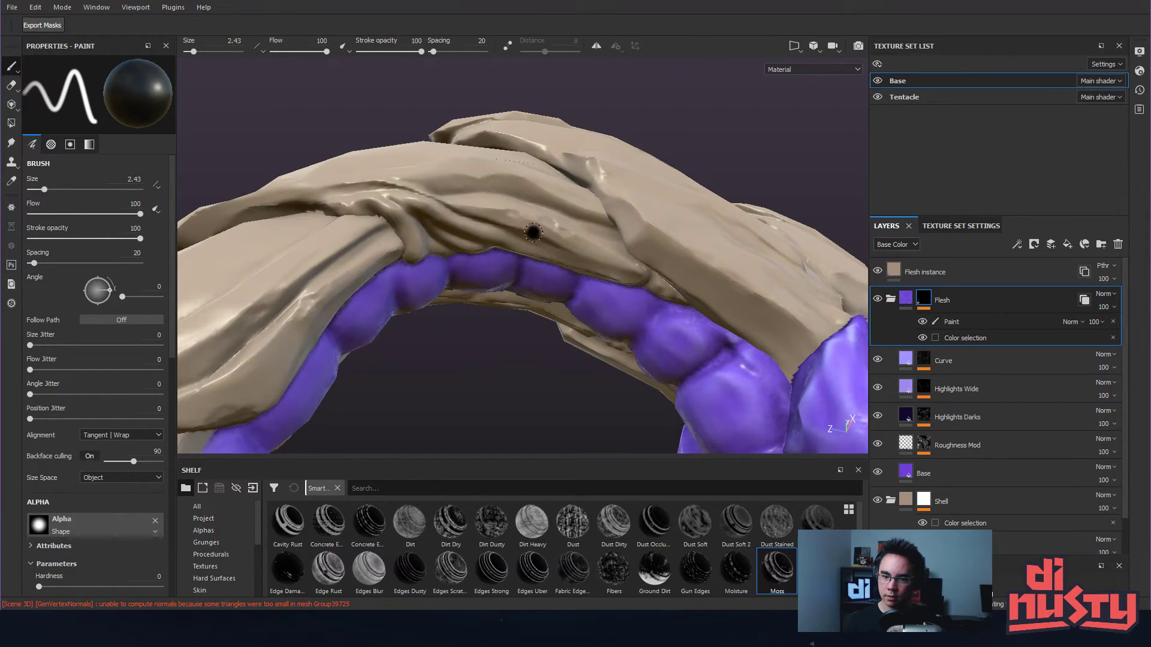
# - Try painting white on the Flesh group's mask over the arched shell, enlarging the brush to 15.66, and undo the strokes
pyautogui.press('x')
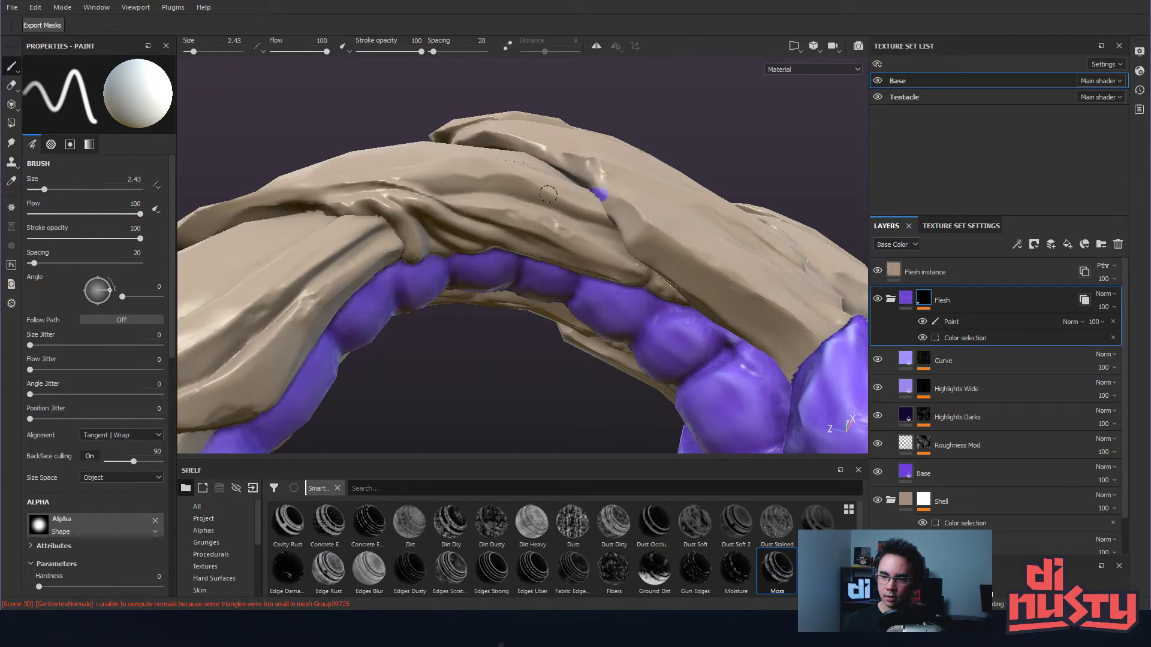
pyautogui.moveTo(658, 231)
pyautogui.mouseDown()
pyautogui.moveTo(769, 269)
pyautogui.moveTo(647, 230)
pyautogui.mouseUp()
pyautogui.keyDown('alt'); pyautogui.moveTo(710, 275); pyautogui.dragTo(554, 294); pyautogui.keyUp('alt')
pyautogui.hotkey('ctrl', 'z')
pyautogui.keyDown('ctrl'); pyautogui.moveTo(607, 257); pyautogui.dragTo(631, 242, button='right'); pyautogui.keyUp('ctrl')
pyautogui.moveTo(635, 239)
pyautogui.mouseDown()
pyautogui.moveTo(688, 149)
pyautogui.moveTo(736, 244)
pyautogui.mouseUp()
pyautogui.moveTo(745, 249)
pyautogui.keyDown('alt'); pyautogui.mouseDown()
pyautogui.moveTo(705, 298)
pyautogui.moveTo(539, 206)
pyautogui.moveTo(570, 257)
pyautogui.moveTo(514, 192)
pyautogui.moveTo(731, 209)
pyautogui.moveTo(741, 223)
pyautogui.mouseUp(); pyautogui.keyUp('alt')
pyautogui.moveTo(741, 223)
pyautogui.keyDown('alt'); pyautogui.mouseDown()
pyautogui.moveTo(707, 273)
pyautogui.moveTo(712, 288)
pyautogui.moveTo(702, 261)
pyautogui.moveTo(744, 290)
pyautogui.moveTo(676, 185)
pyautogui.moveTo(769, 187)
pyautogui.moveTo(706, 211)
pyautogui.moveTo(641, 191)
pyautogui.moveTo(435, 235)
pyautogui.mouseUp(); pyautogui.keyUp('alt')
pyautogui.hotkey('ctrl', 'z')
pyautogui.hotkey('ctrl', 'z')
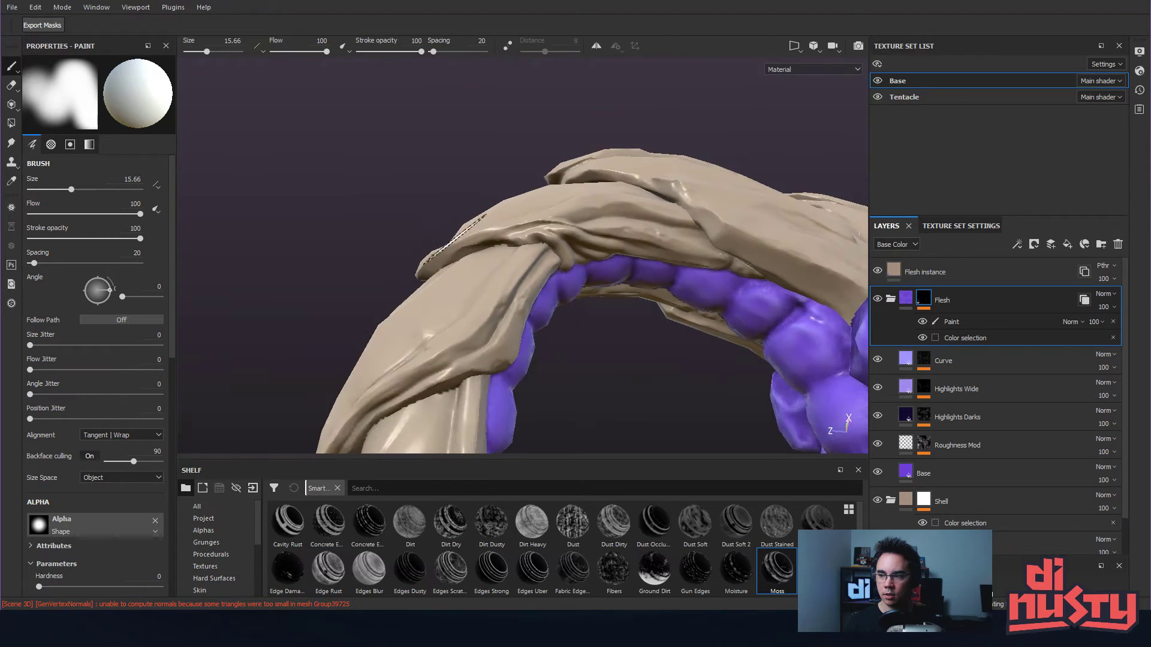
# - Show the Tentacle texture set and examine the flesh on the model's foot and along the arch
pyautogui.keyDown('ctrl'); pyautogui.keyDown('alt'); pyautogui.rightClick(587, 213); pyautogui.keyUp('alt'); pyautogui.keyUp('ctrl')
pyautogui.keyDown('alt'); pyautogui.moveTo(631, 232); pyautogui.dragTo(728, 277); pyautogui.keyUp('alt')
pyautogui.keyDown('alt'); pyautogui.moveTo(728, 277); pyautogui.dragTo(507, 194, button='middle'); pyautogui.keyUp('alt')
pyautogui.keyDown('alt'); pyautogui.moveTo(506, 193); pyautogui.dragTo(505, 239); pyautogui.keyUp('alt')
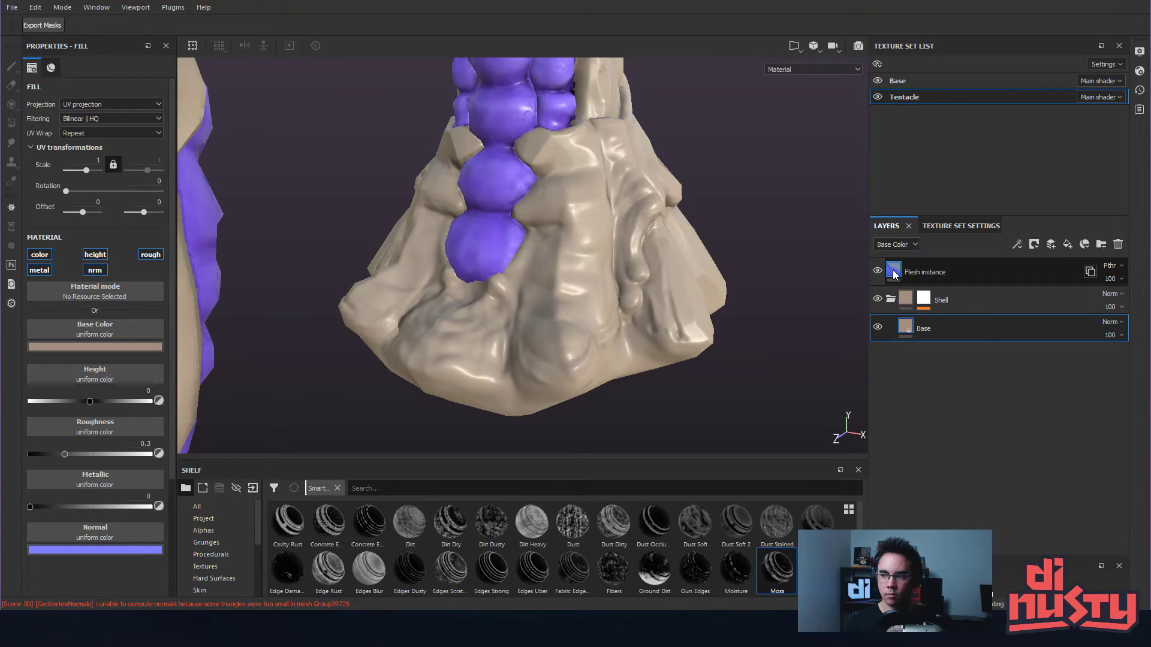
pyautogui.keyDown('alt'); pyautogui.moveTo(574, 203); pyautogui.dragTo(556, 199); pyautogui.keyUp('alt')
pyautogui.keyDown('alt'); pyautogui.moveTo(556, 199); pyautogui.dragTo(581, 281, button='middle'); pyautogui.keyUp('alt')
pyautogui.keyDown('alt'); pyautogui.moveTo(540, 231); pyautogui.dragTo(531, 191); pyautogui.keyUp('alt')
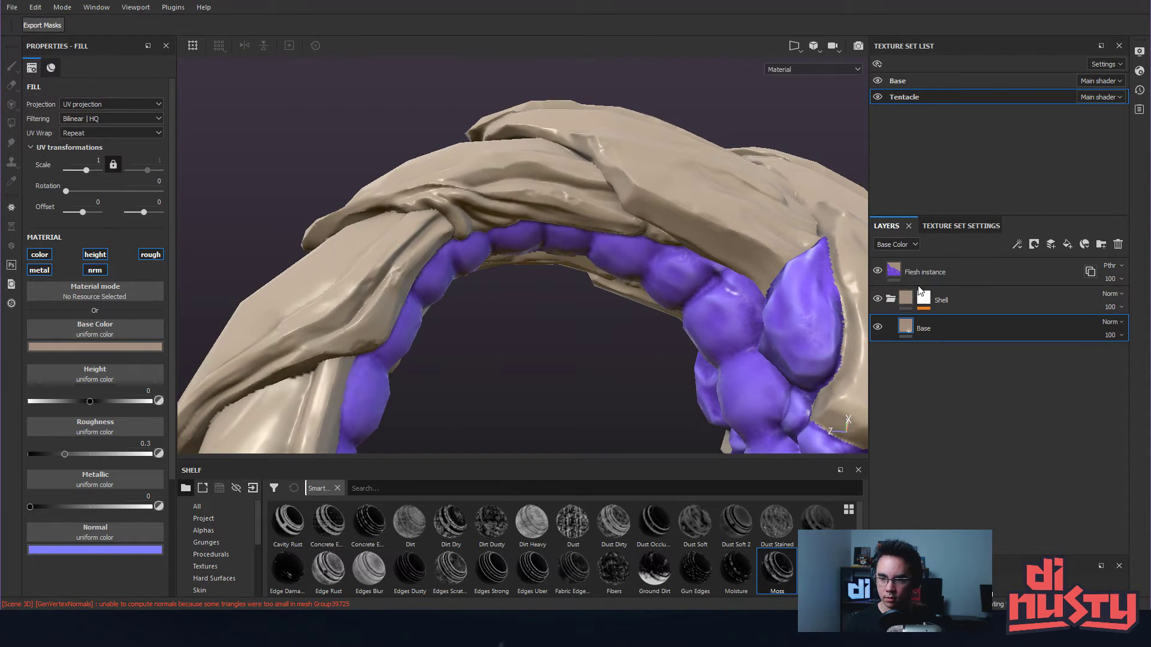
# - Open the Tentacle Flesh instance's layer instance hierarchy, follow it to Base / Flesh instance and select the Base set's Flesh group
pyautogui.click(896, 273)
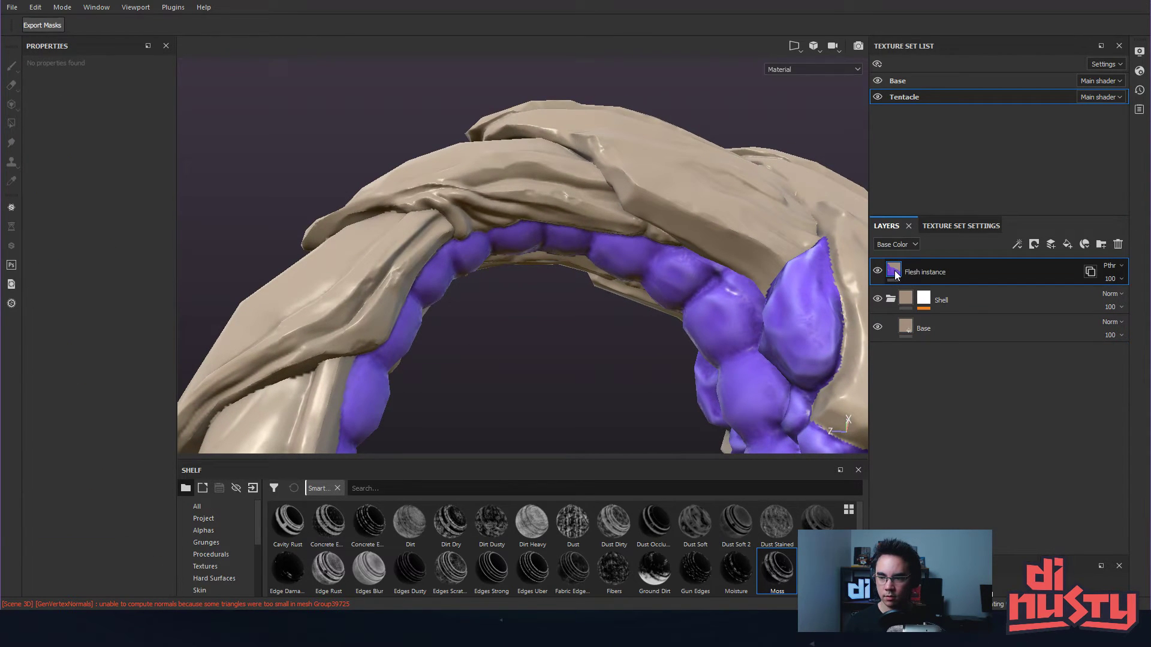
pyautogui.click(1091, 275)
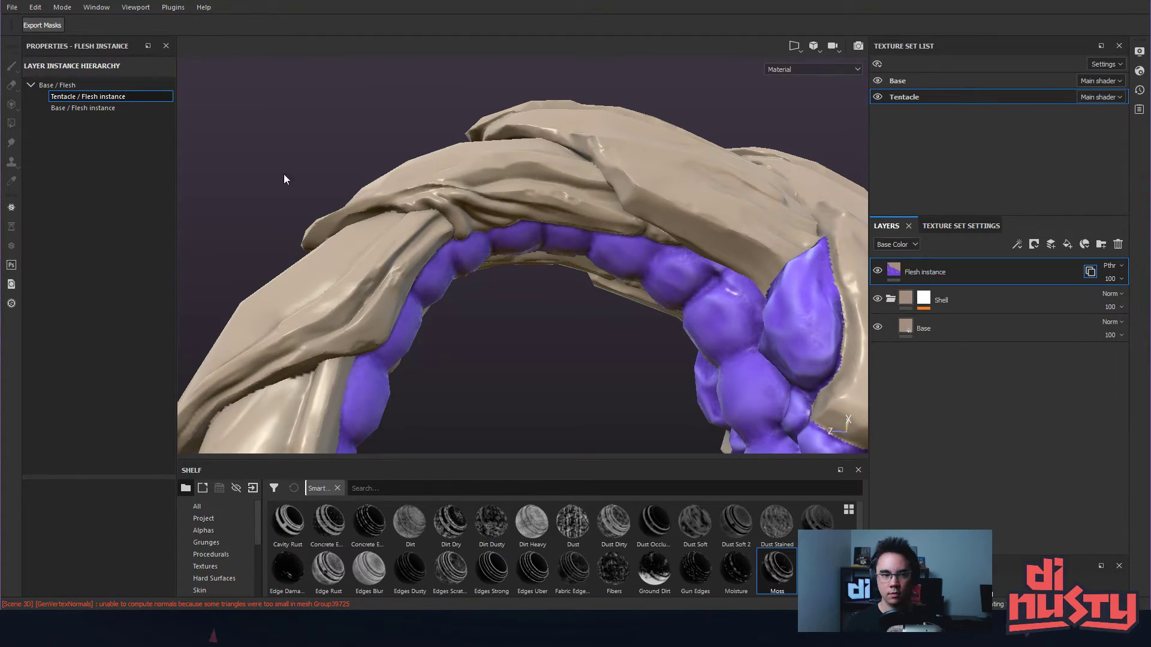
pyautogui.click(96, 107)
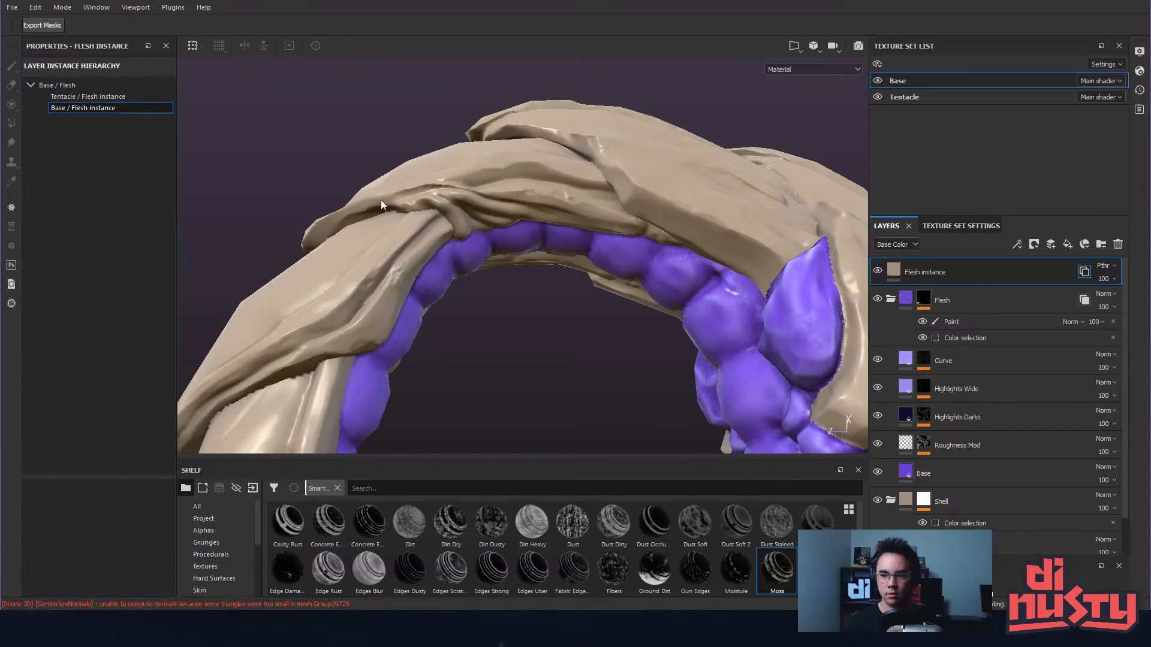
pyautogui.click(907, 309)
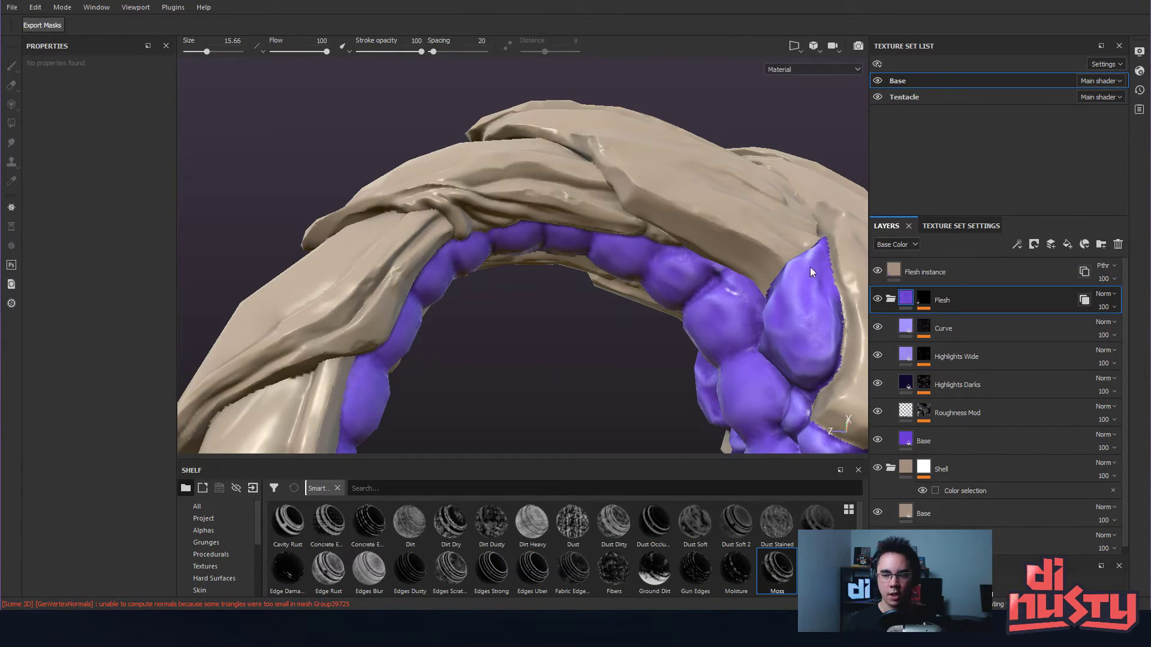
# - Try painting white across the shell on the Base texture set's Flesh mask from different angles, and undo the strokes
pyautogui.click(923, 298)
pyautogui.moveTo(623, 183)
pyautogui.mouseDown()
pyautogui.moveTo(736, 187)
pyautogui.moveTo(802, 231)
pyautogui.moveTo(698, 225)
pyautogui.mouseUp()
pyautogui.moveTo(764, 242)
pyautogui.keyDown('alt'); pyautogui.mouseDown()
pyautogui.moveTo(552, 227)
pyautogui.moveTo(763, 111)
pyautogui.moveTo(699, 172)
pyautogui.moveTo(560, 157)
pyautogui.moveTo(609, 190)
pyautogui.moveTo(615, 257)
pyautogui.mouseUp(); pyautogui.keyUp('alt')
pyautogui.moveTo(614, 258)
pyautogui.mouseDown()
pyautogui.moveTo(601, 326)
pyautogui.moveTo(644, 312)
pyautogui.mouseUp()
pyautogui.moveTo(645, 312)
pyautogui.keyDown('alt'); pyautogui.mouseDown()
pyautogui.moveTo(681, 213)
pyautogui.moveTo(651, 255)
pyautogui.moveTo(689, 217)
pyautogui.mouseUp(); pyautogui.keyUp('alt')
pyautogui.hotkey('ctrl', 'z')
pyautogui.moveTo(604, 169); pyautogui.dragTo(534, 312)
pyautogui.moveTo(594, 257)
pyautogui.keyDown('alt'); pyautogui.mouseDown()
pyautogui.moveTo(576, 284)
pyautogui.moveTo(522, 250)
pyautogui.mouseUp(); pyautogui.keyUp('alt')
pyautogui.hotkey('ctrl', 'z')
# - Examine the purple tip of the tentacle and where it meets the shell, and select the Flesh group
pyautogui.keyDown('alt'); pyautogui.moveTo(521, 250); pyautogui.dragTo(572, 252, button='middle'); pyautogui.keyUp('alt')
pyautogui.keyDown('alt'); pyautogui.moveTo(572, 252); pyautogui.dragTo(612, 174); pyautogui.keyUp('alt')
pyautogui.keyDown('alt'); pyautogui.moveTo(612, 174); pyautogui.dragTo(534, 136, button='right'); pyautogui.keyUp('alt')
pyautogui.keyDown('alt'); pyautogui.moveTo(534, 136); pyautogui.dragTo(555, 270, button='middle'); pyautogui.keyUp('alt')
pyautogui.keyDown('alt'); pyautogui.moveTo(554, 270); pyautogui.dragTo(521, 252); pyautogui.keyUp('alt')
pyautogui.moveTo(521, 252)
pyautogui.keyDown('alt'); pyautogui.mouseDown(button='right')
pyautogui.moveTo(530, 285)
pyautogui.moveTo(566, 315)
pyautogui.mouseUp(button='right'); pyautogui.keyUp('alt')
pyautogui.moveTo(566, 314)
pyautogui.keyDown('alt'); pyautogui.mouseDown()
pyautogui.moveTo(632, 312)
pyautogui.moveTo(819, 339)
pyautogui.moveTo(593, 210)
pyautogui.moveTo(650, 214)
pyautogui.moveTo(638, 226)
pyautogui.moveTo(738, 190)
pyautogui.moveTo(606, 175)
pyautogui.moveTo(637, 211)
pyautogui.moveTo(673, 193)
pyautogui.moveTo(623, 106)
pyautogui.moveTo(701, 310)
pyautogui.mouseUp(); pyautogui.keyUp('alt')
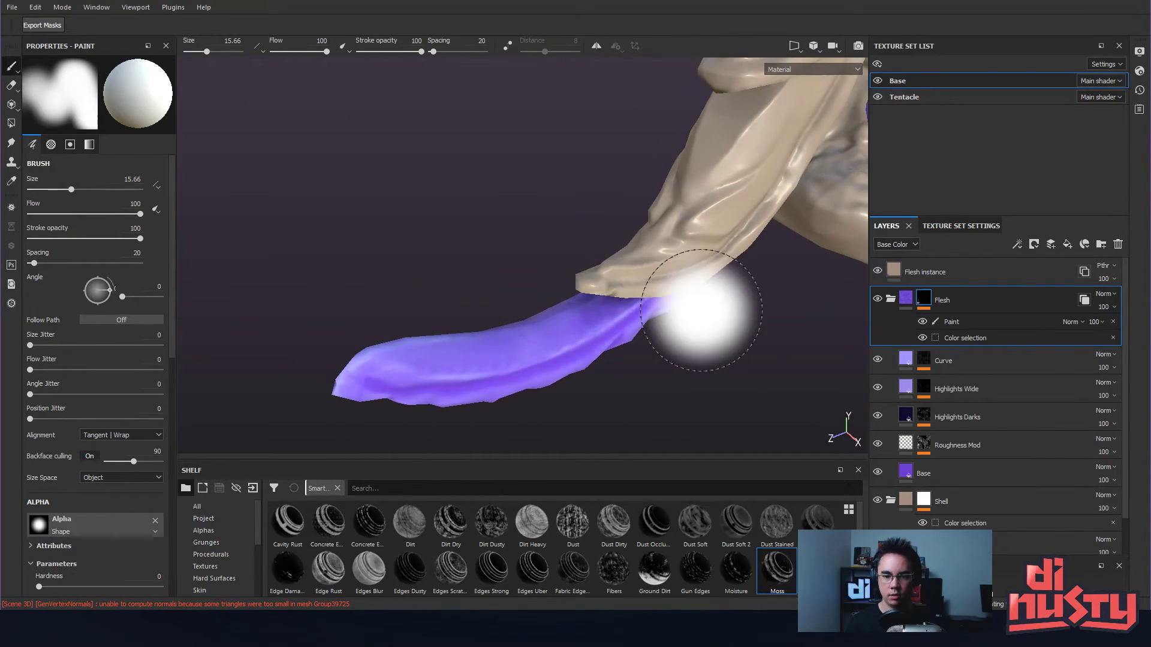
pyautogui.click(909, 303)
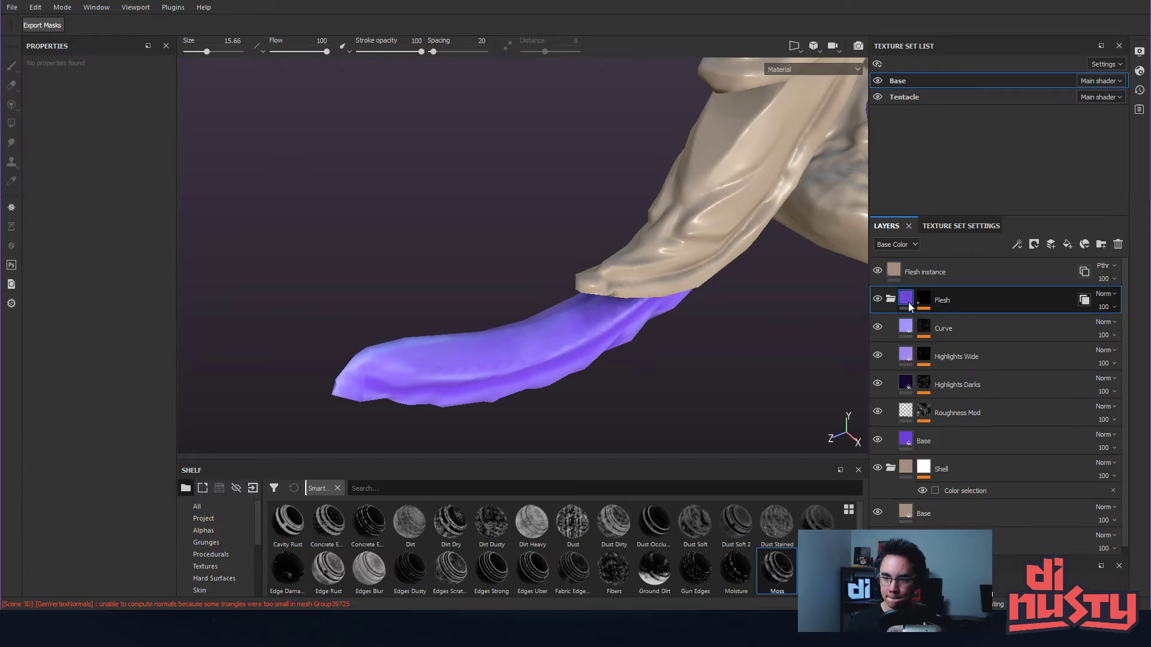
# - Duplicate the Curve layer inside the Base texture set's Flesh group
pyautogui.click(889, 300)
pyautogui.click(890, 300)
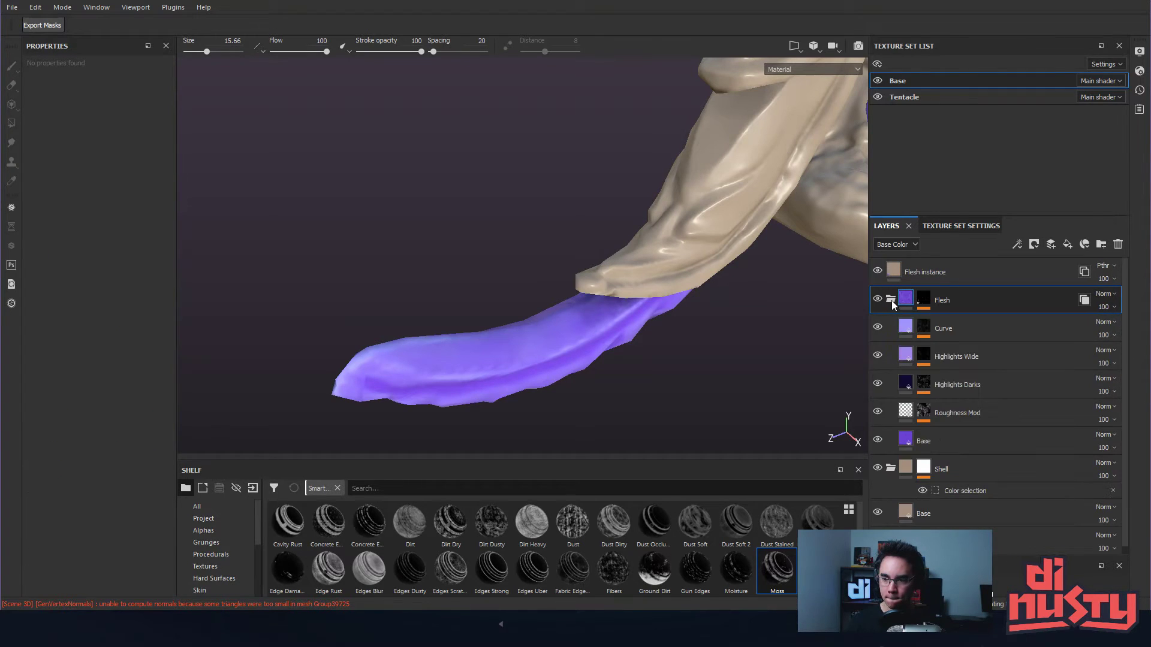
pyautogui.click(906, 329)
pyautogui.click(877, 328)
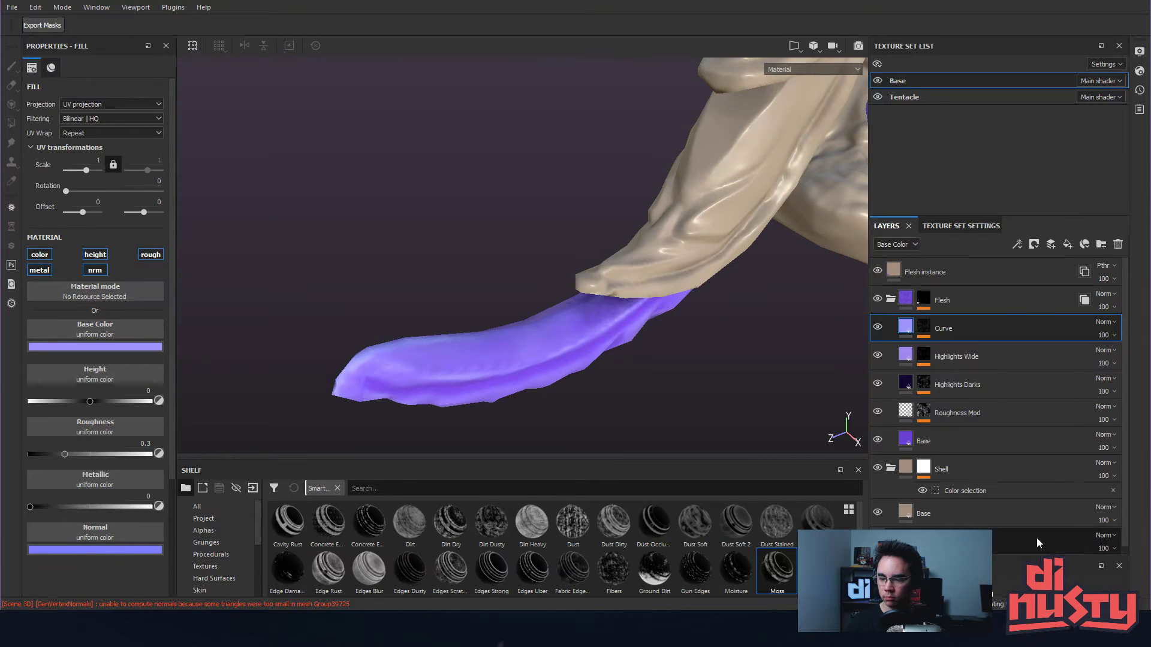
pyautogui.rightClick(908, 327)
pyautogui.press('Escape')
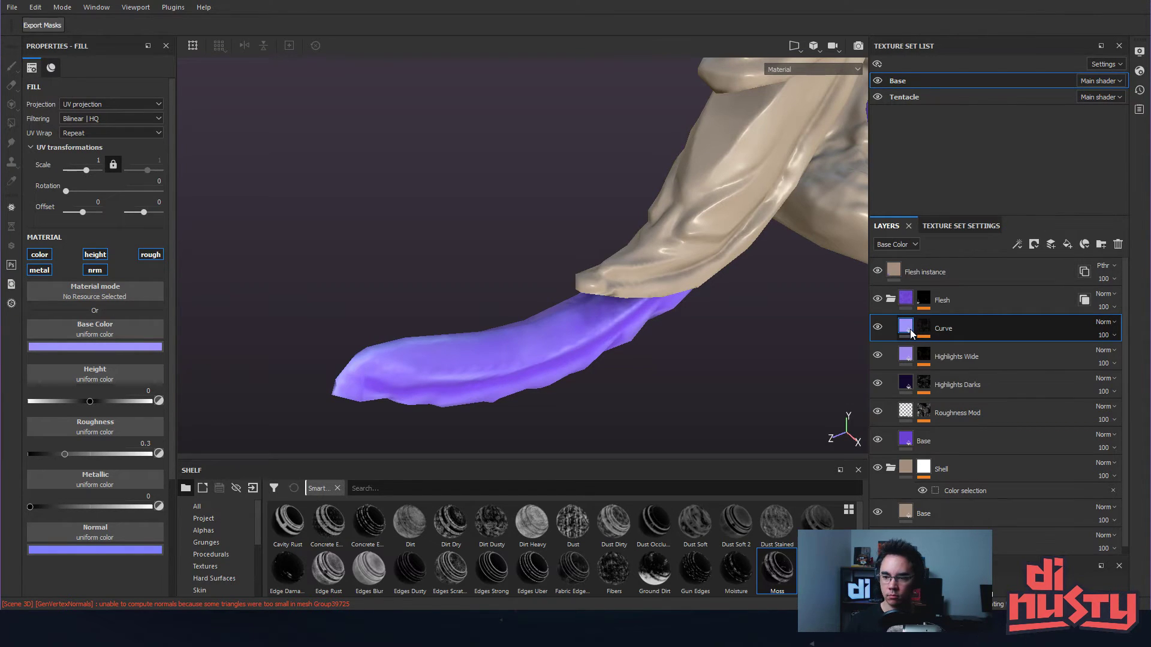
pyautogui.hotkey('ctrl', 'd')
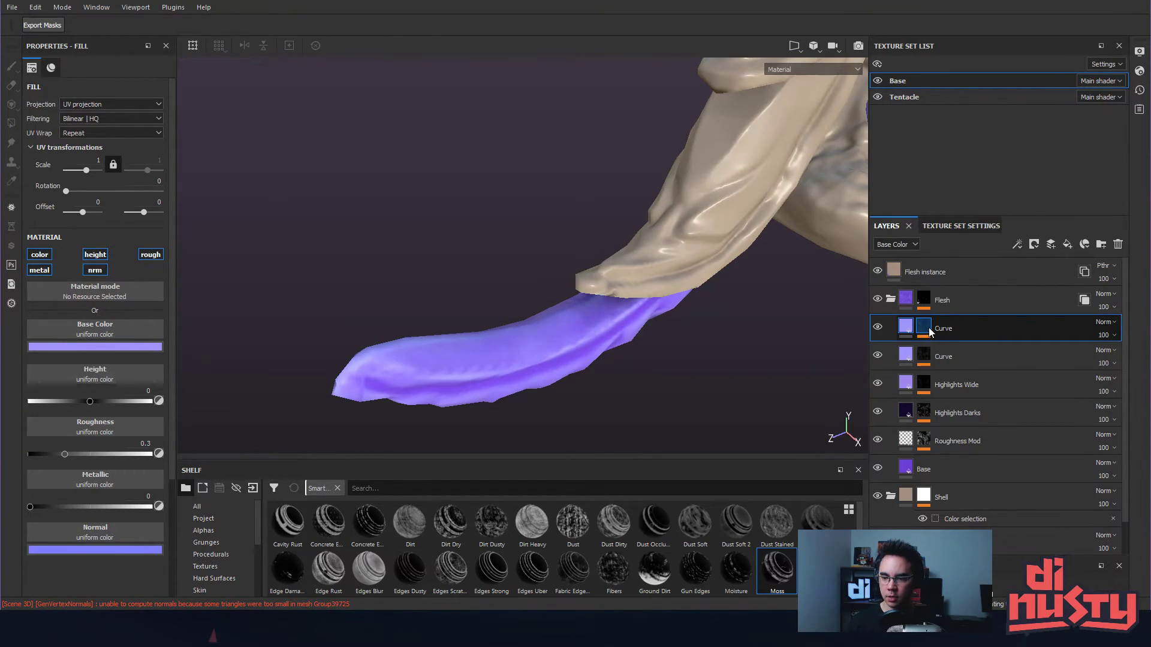
# - Try adding a black mask to the duplicated Curve layer, and undo it
pyautogui.click(930, 332)
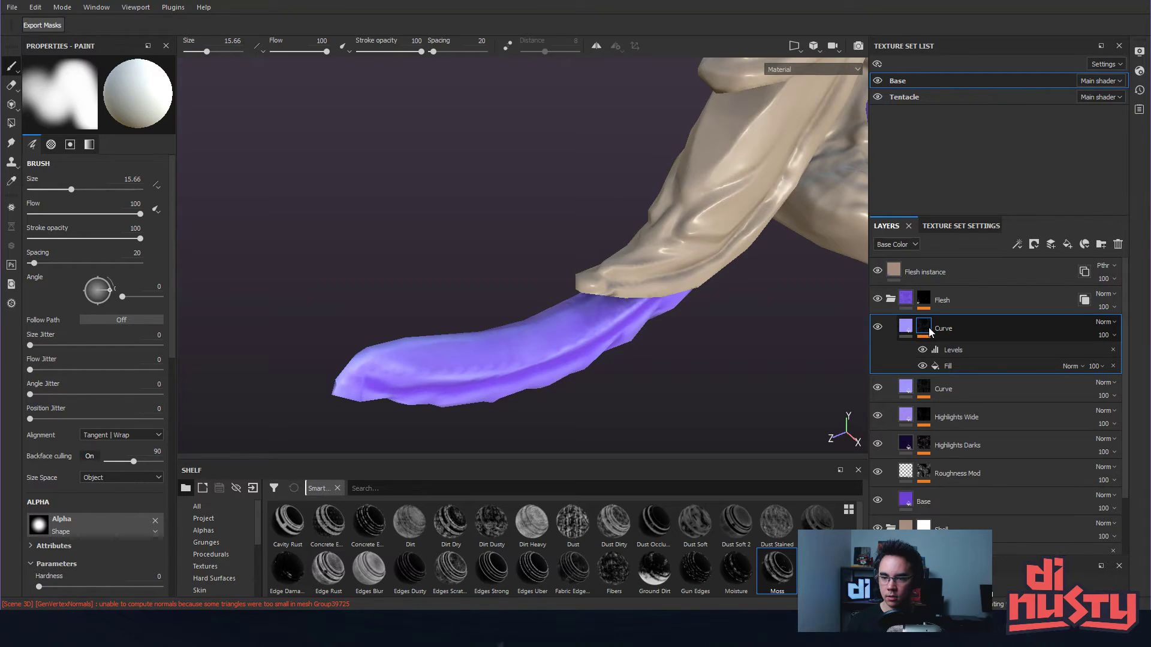
pyautogui.rightClick(926, 329)
pyautogui.click(925, 326)
pyautogui.rightClick(925, 322)
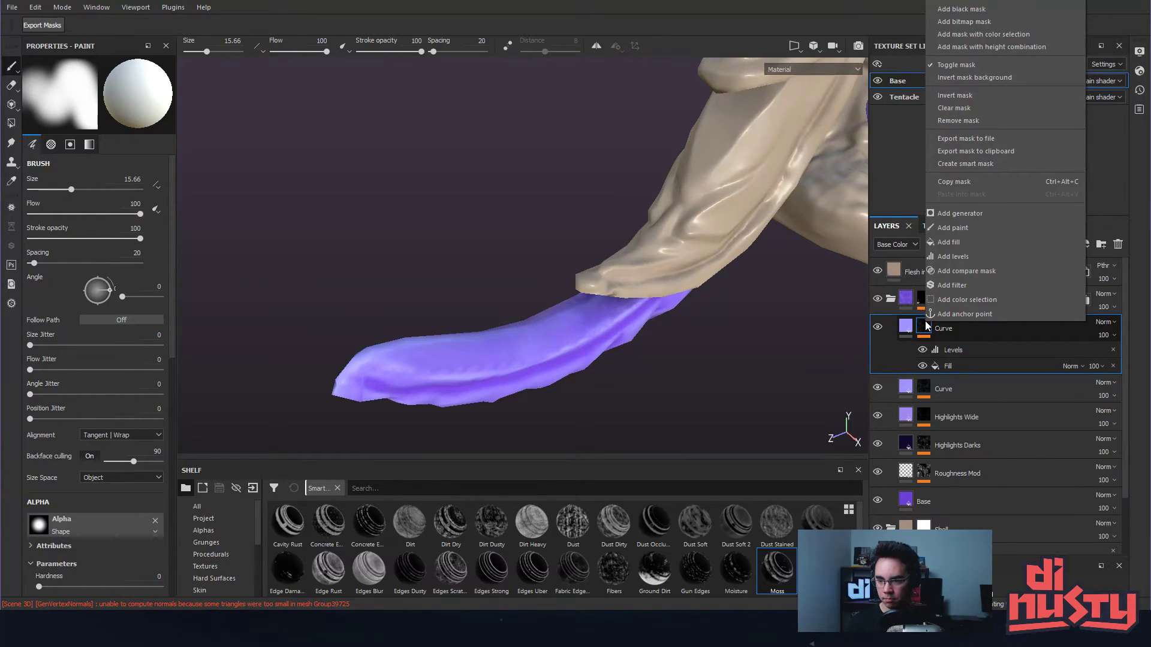
pyautogui.click(923, 332)
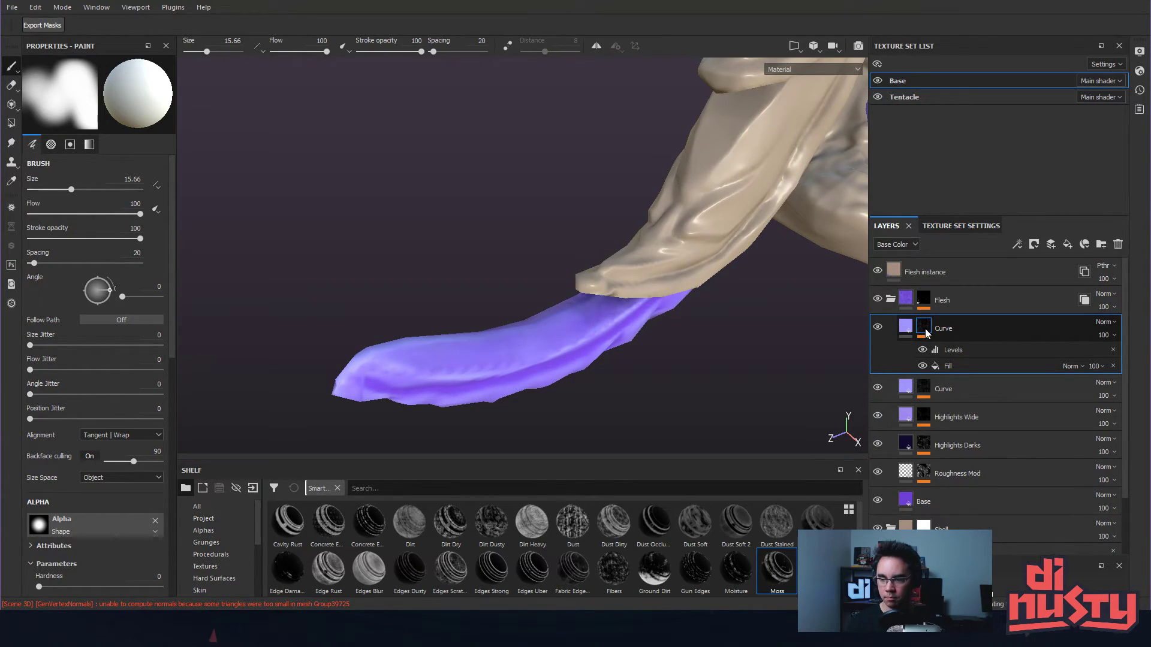
pyautogui.rightClick(925, 328)
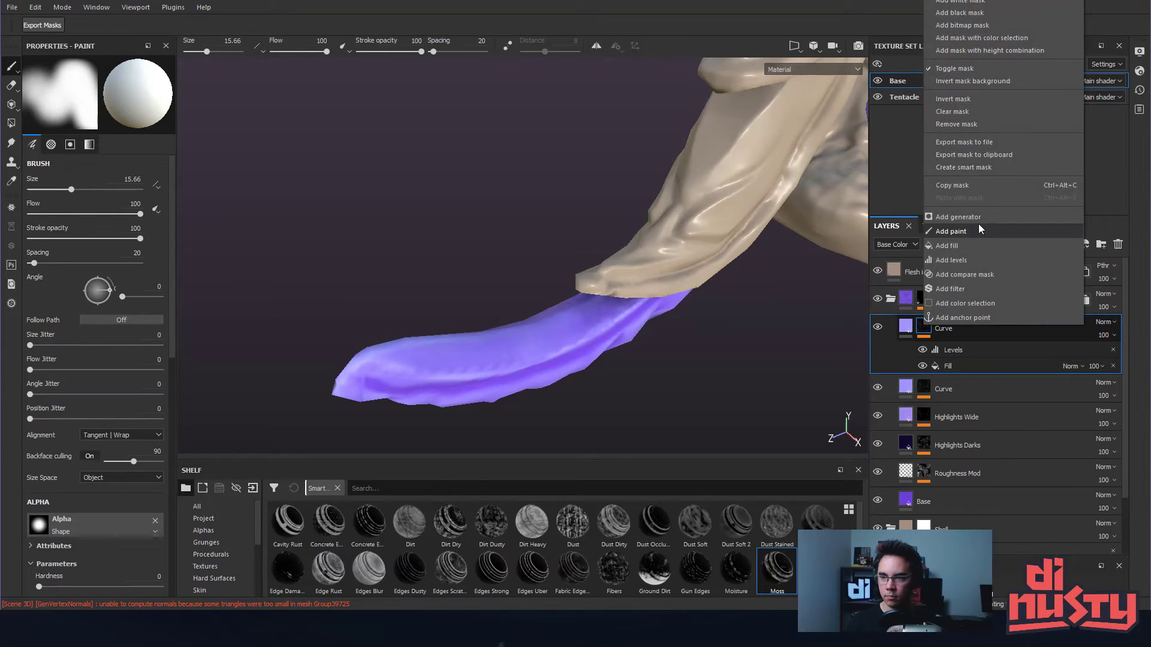
pyautogui.click(989, 13)
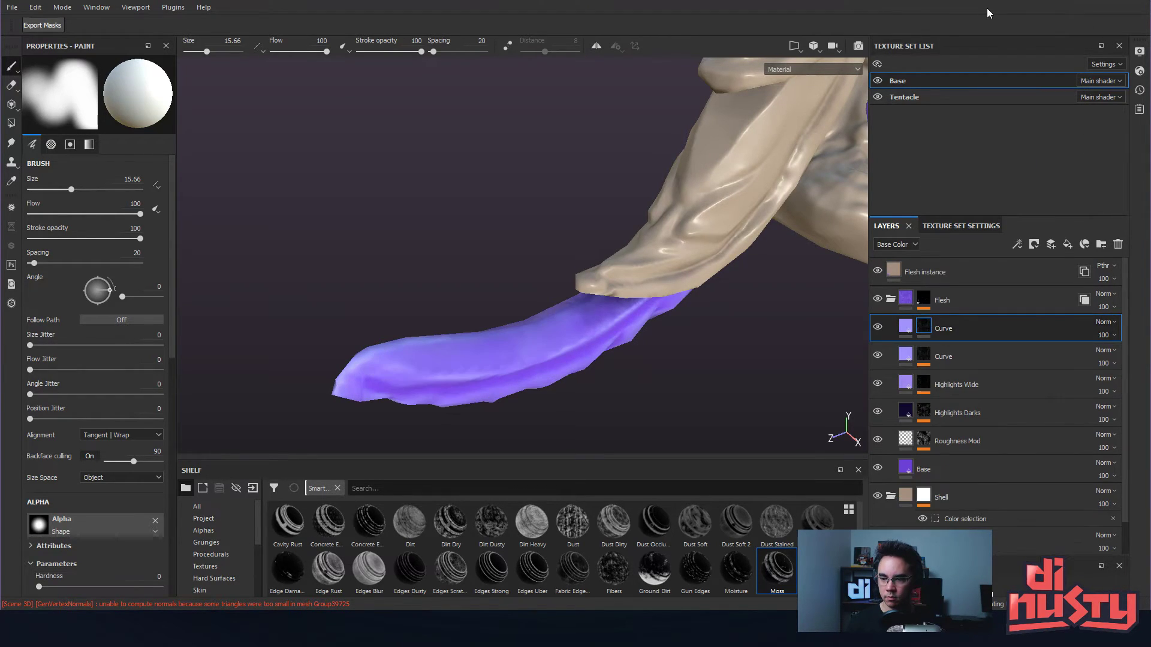
pyautogui.hotkey('ctrl', 'z')
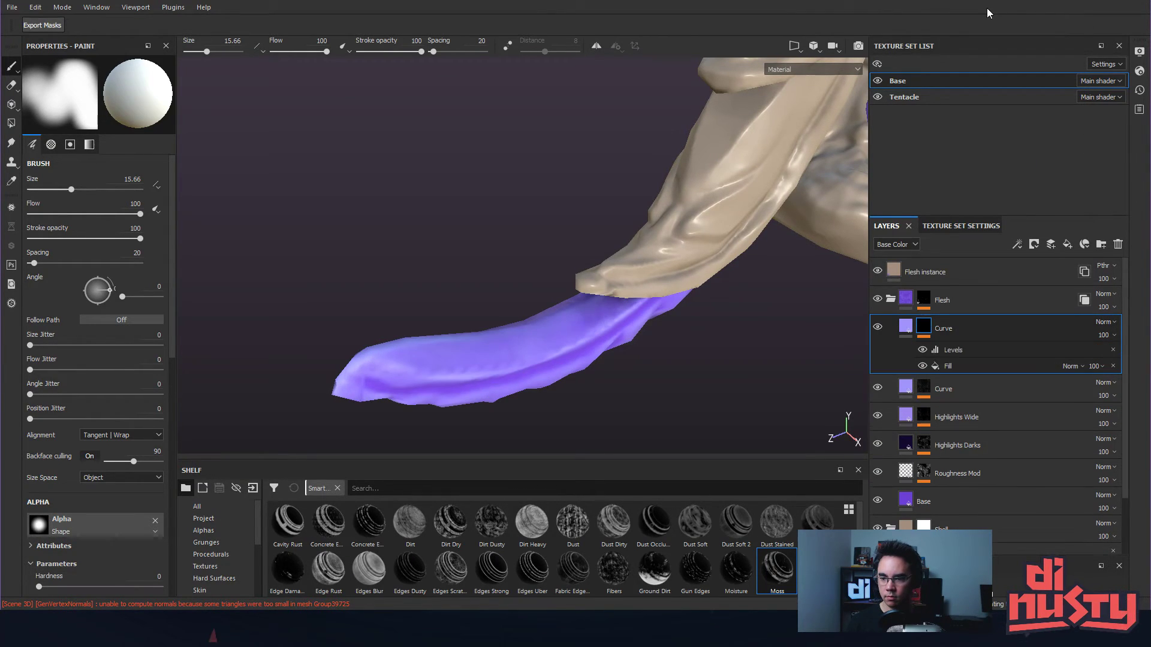
# - Put the duplicated Curve layer in a new folder and name the folder End
pyautogui.hotkey('ctrl', 'g')
pyautogui.rightClick(916, 328)
pyautogui.click(917, 325)
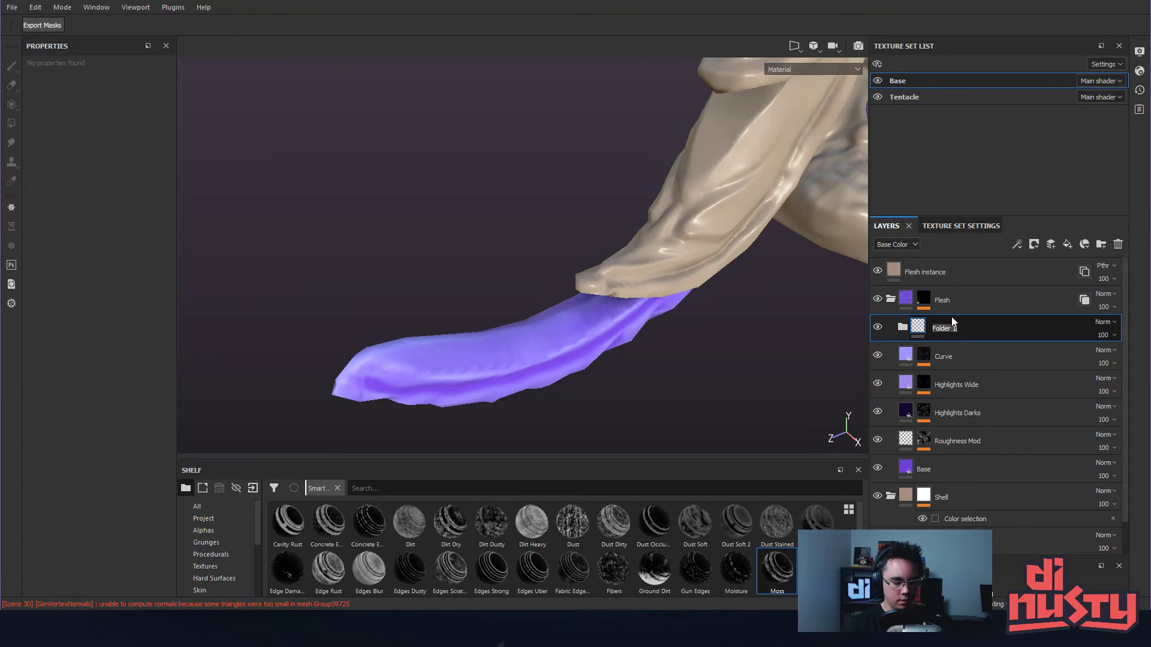
pyautogui.write('Tip')
pyautogui.press('Return')
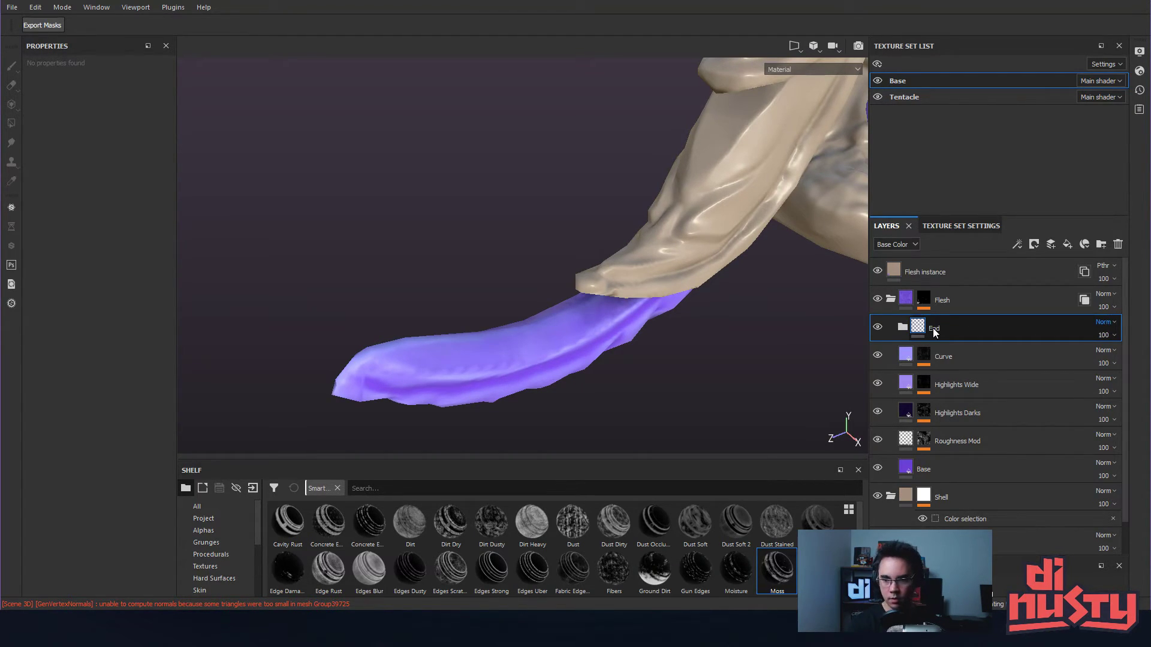
# - Expand the End folder and change the base color of its Curve layer to pink
pyautogui.click(902, 327)
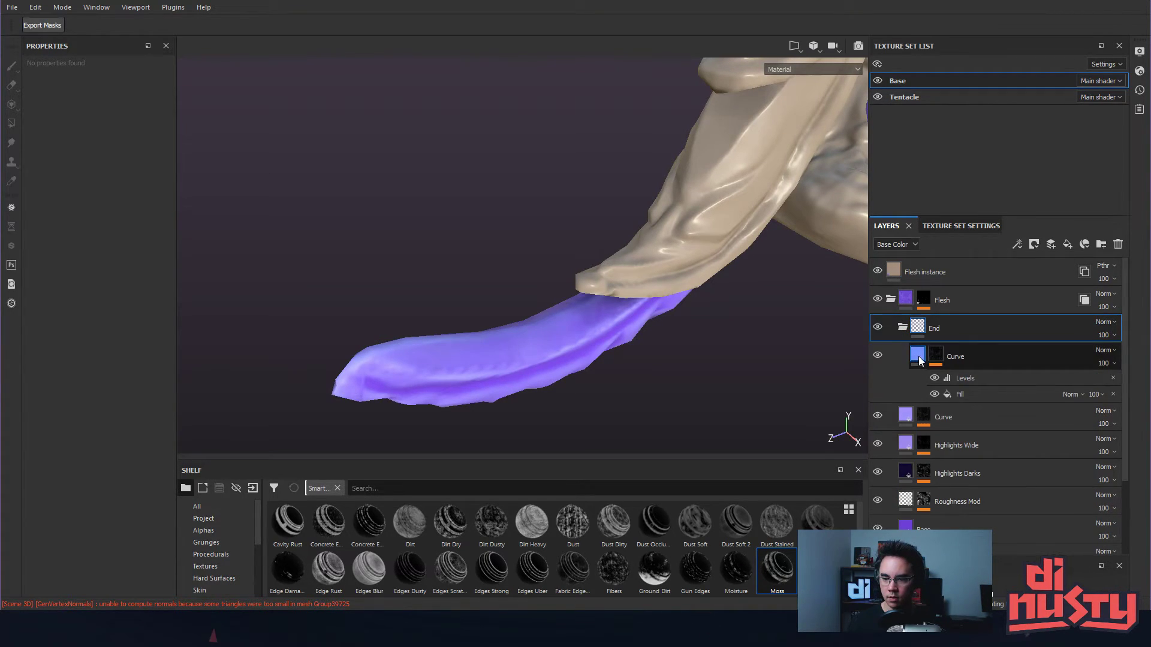
pyautogui.click(918, 355)
pyautogui.click(132, 348)
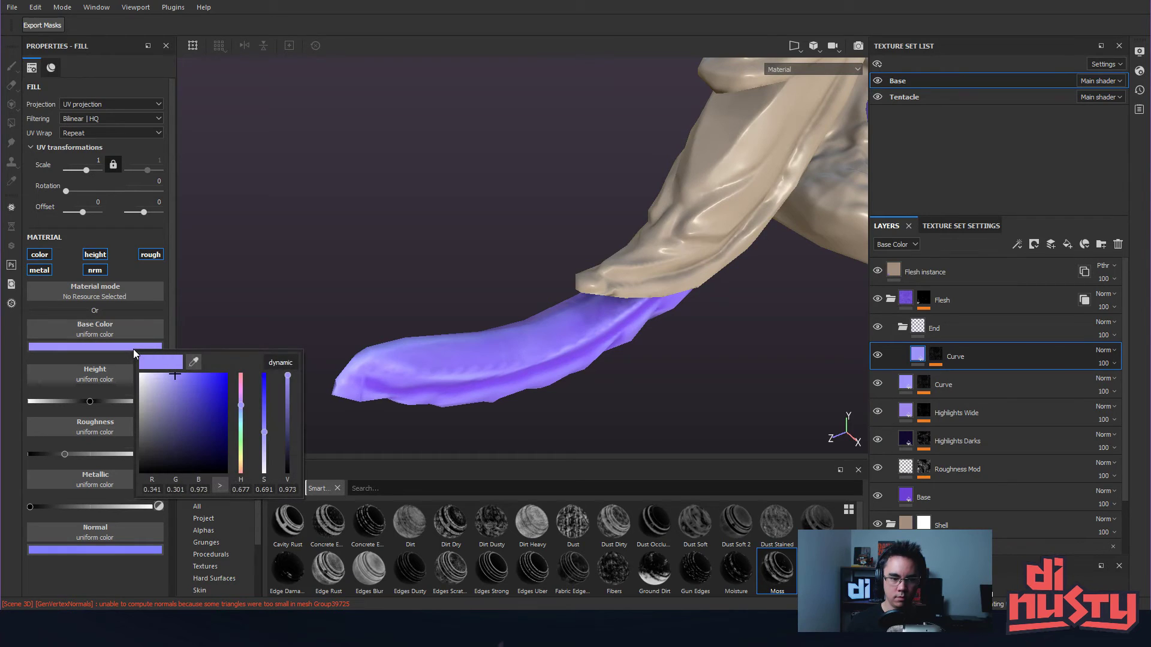
pyautogui.click(242, 382)
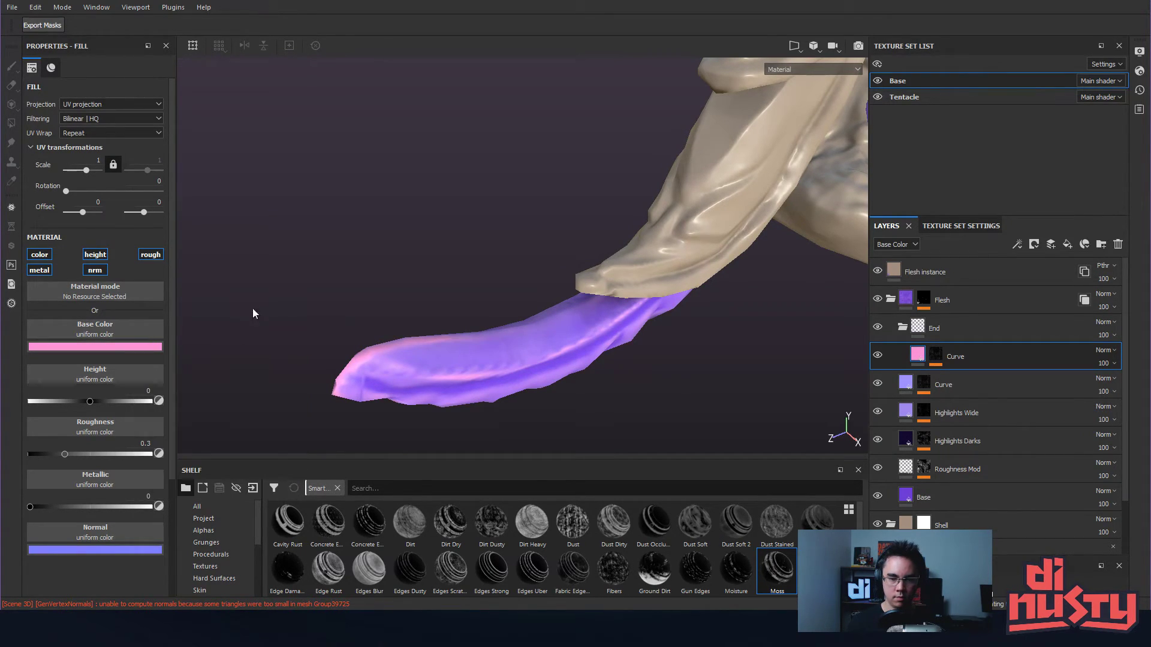
# - Widen the pink coverage in the Curve mask's Levels with input white 1, midtone 0.957 and output white 1
pyautogui.click(936, 355)
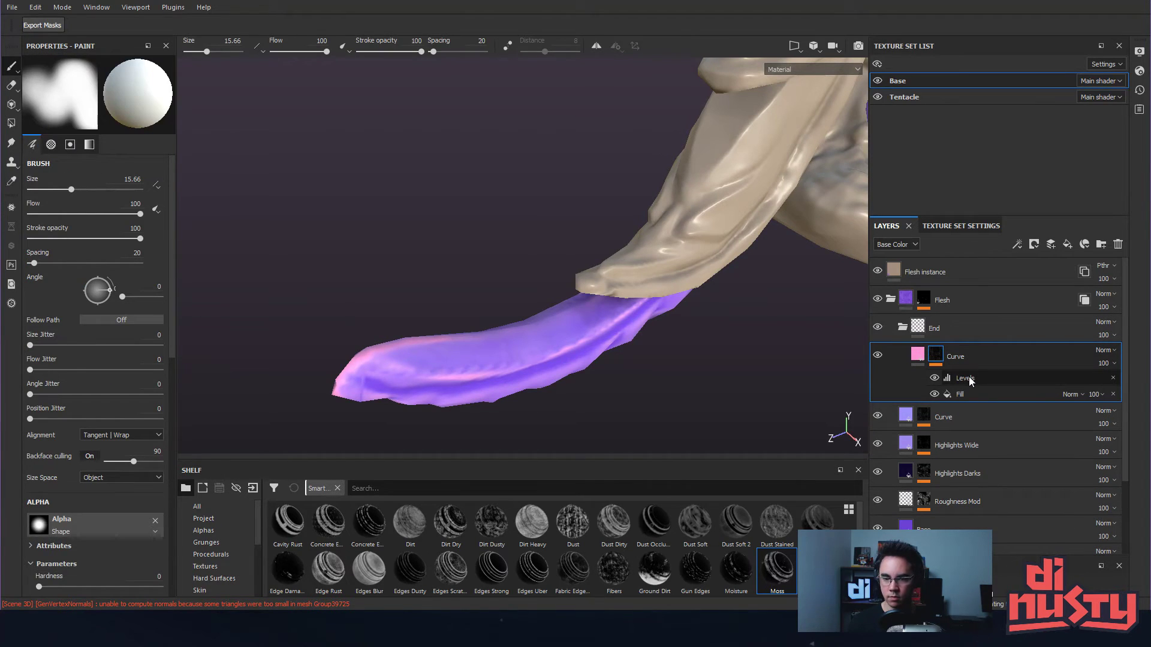
pyautogui.click(966, 377)
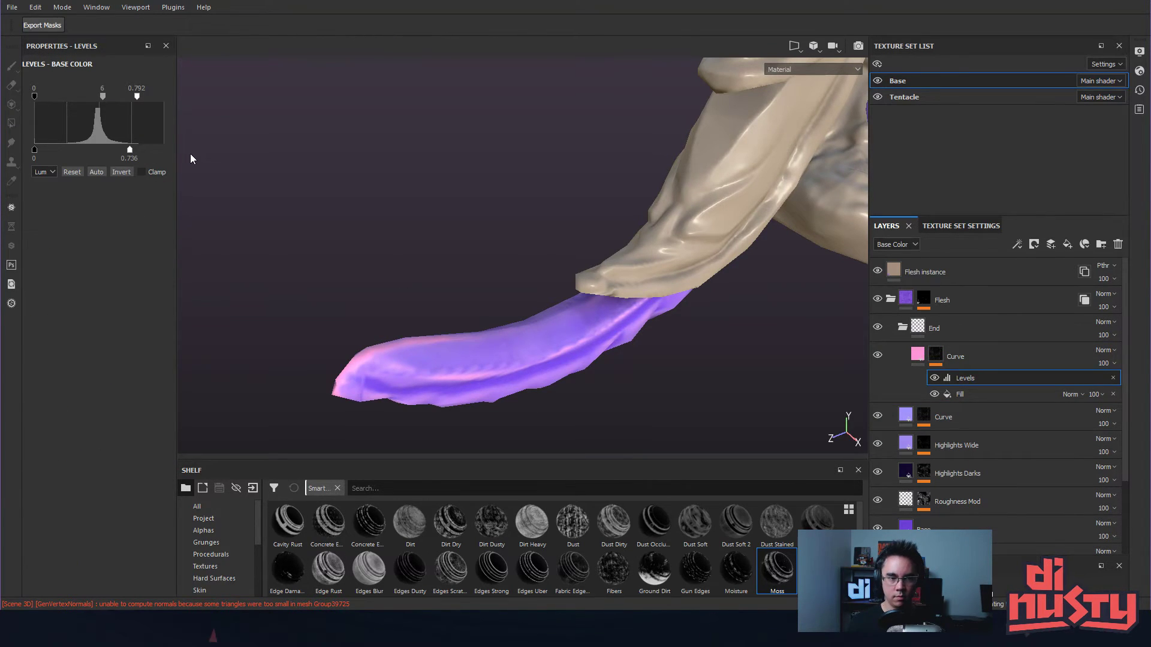
pyautogui.moveTo(130, 150); pyautogui.dragTo(168, 150)
pyautogui.moveTo(137, 97); pyautogui.dragTo(93, 98)
pyautogui.moveTo(488, 171)
pyautogui.keyDown('alt'); pyautogui.mouseDown()
pyautogui.moveTo(406, 179)
pyautogui.moveTo(500, 180)
pyautogui.mouseUp(); pyautogui.keyUp('alt')
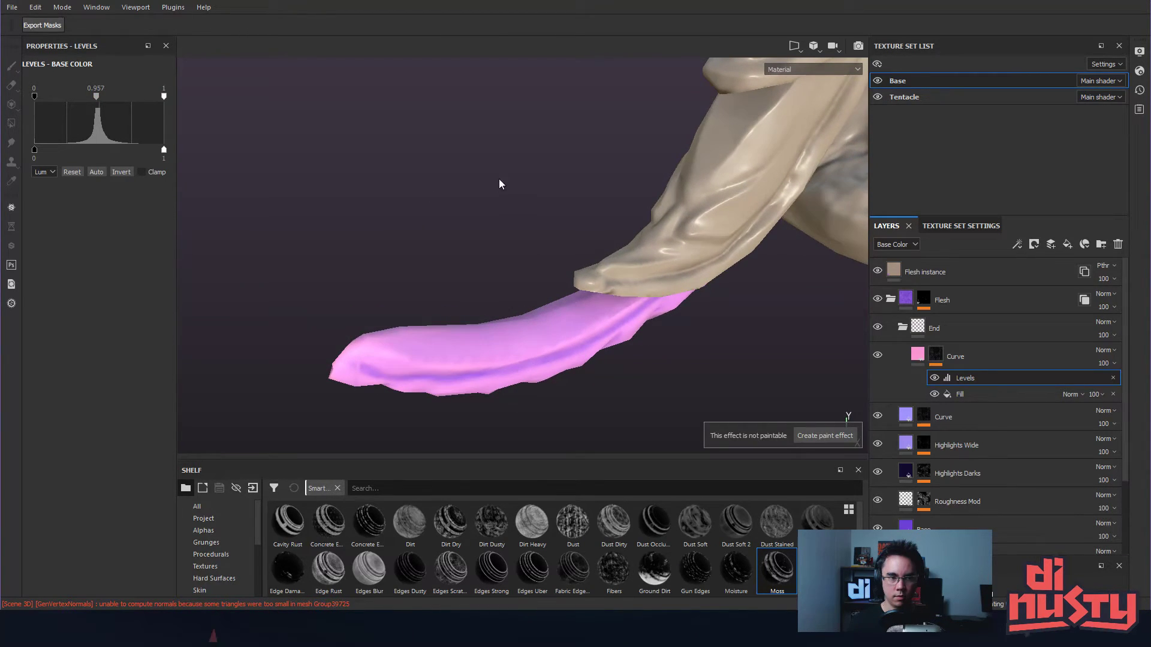
# - Darken the End folder's Curve base color to a deep magenta, RGB 0.310, 0.003, 0.169
pyautogui.click(926, 360)
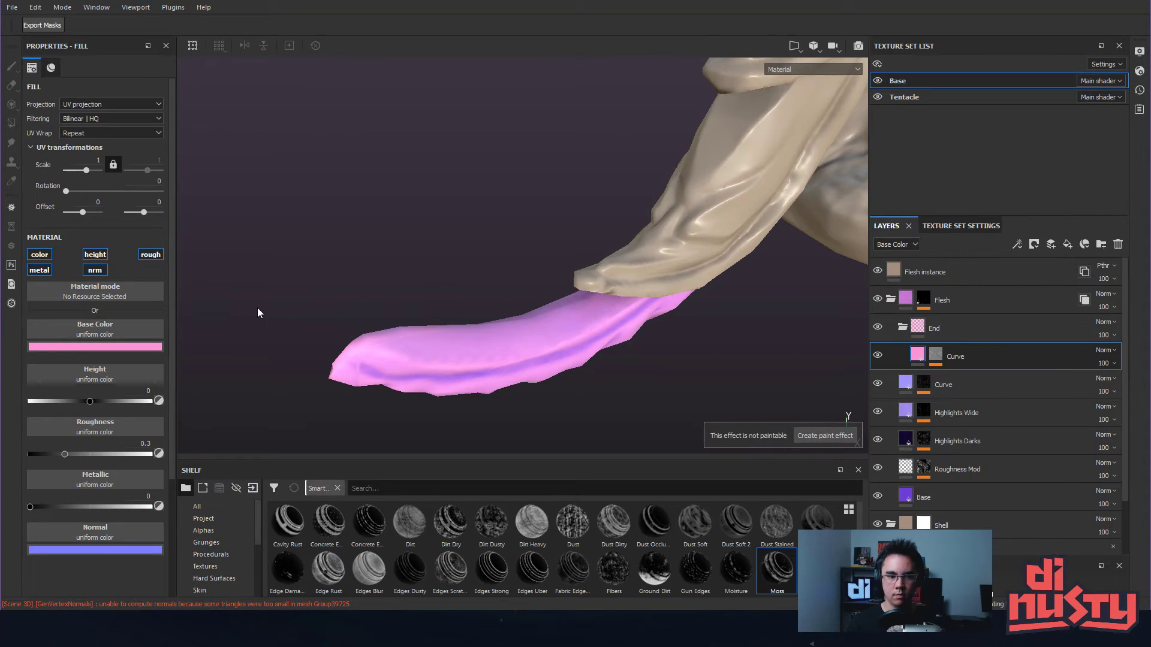
pyautogui.click(135, 347)
pyautogui.moveTo(225, 394)
pyautogui.mouseDown()
pyautogui.moveTo(181, 390)
pyautogui.moveTo(231, 414)
pyautogui.moveTo(236, 442)
pyautogui.moveTo(232, 412)
pyautogui.mouseUp()
pyautogui.keyDown('alt'); pyautogui.moveTo(360, 289); pyautogui.dragTo(414, 258); pyautogui.keyUp('alt')
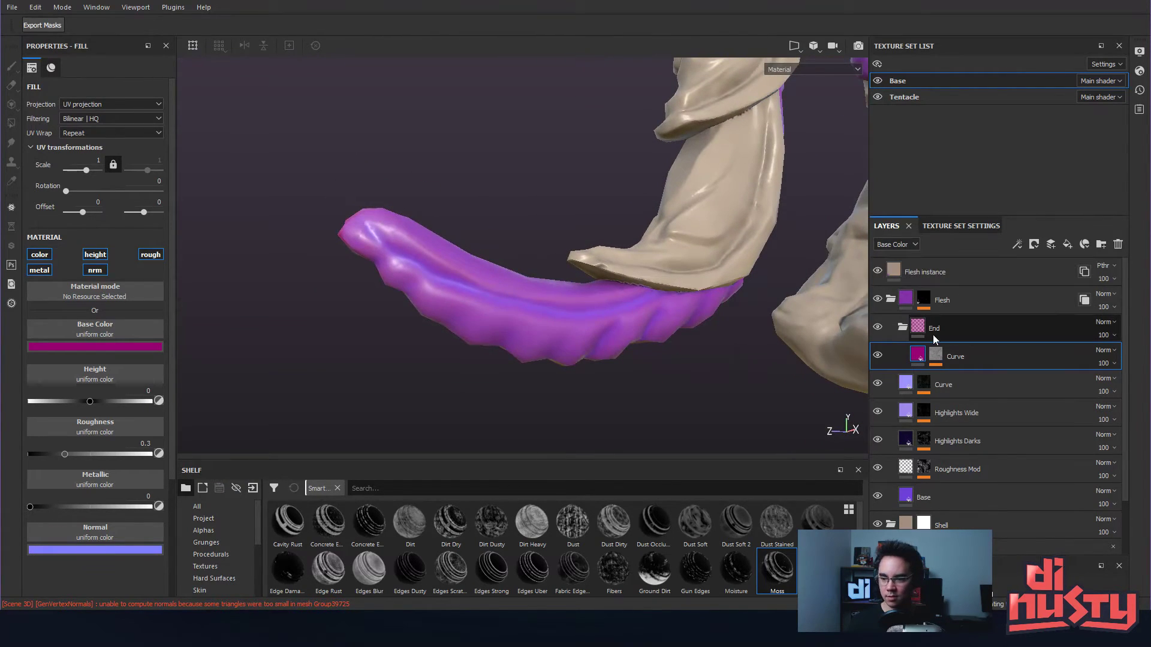
# - Strengthen the magenta by lowering the input white of the Curve mask's Levels to 0.704
pyautogui.click(919, 329)
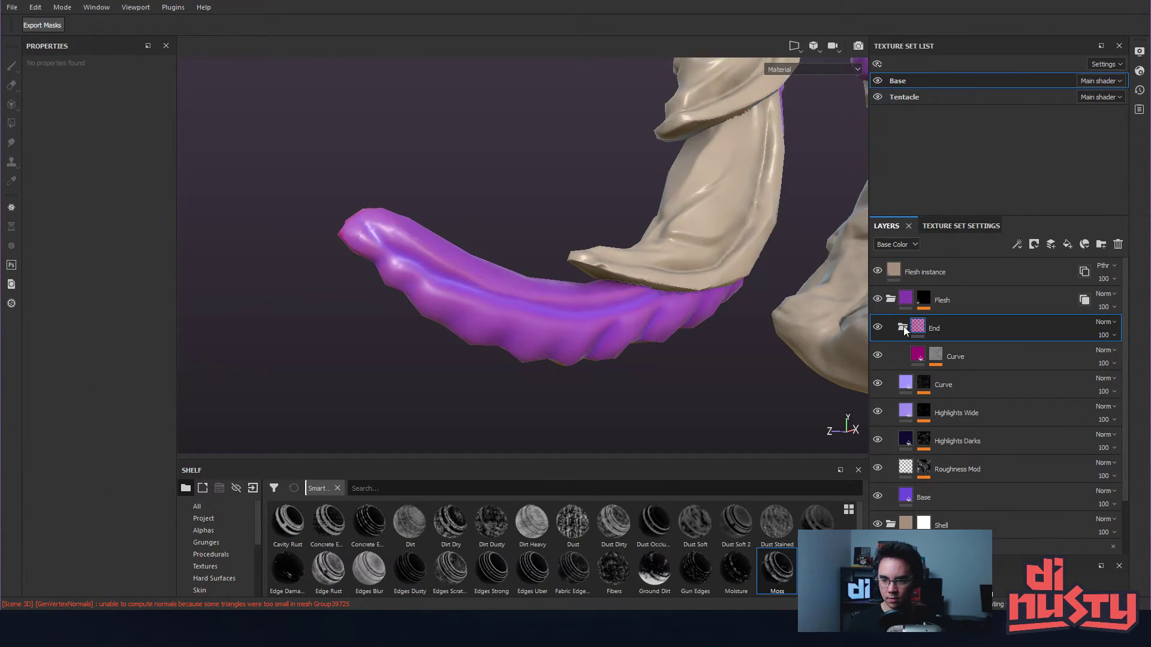
pyautogui.click(939, 353)
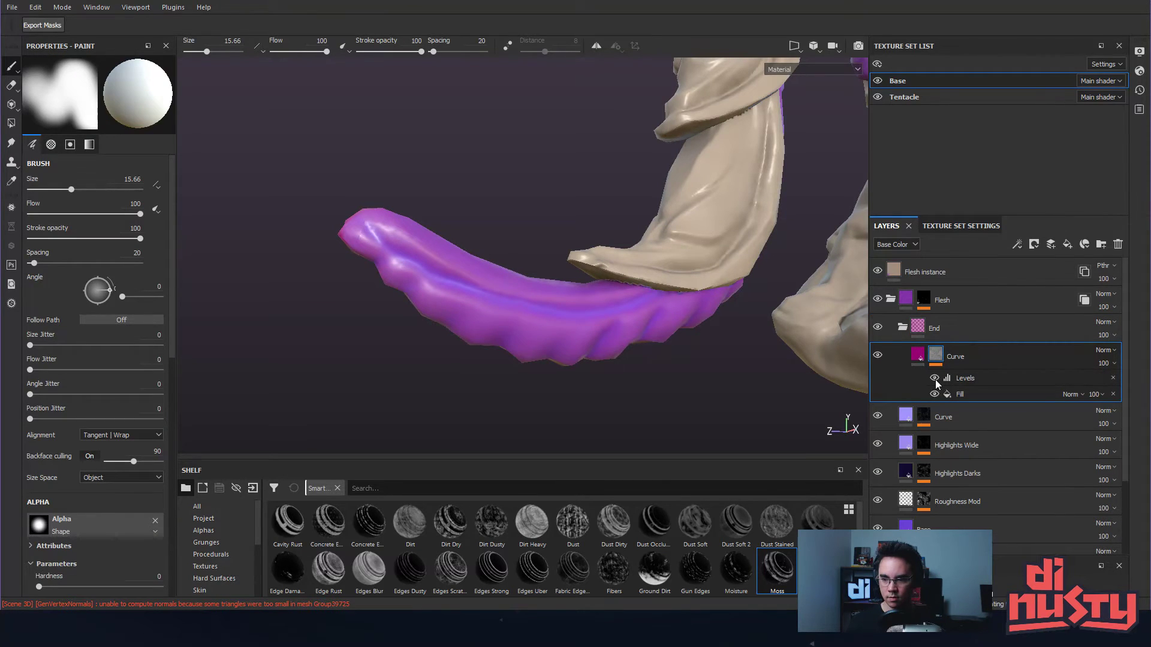
pyautogui.click(938, 380)
pyautogui.moveTo(165, 96); pyautogui.dragTo(126, 99)
pyautogui.keyDown('alt'); pyautogui.moveTo(474, 180); pyautogui.dragTo(357, 187); pyautogui.keyUp('alt')
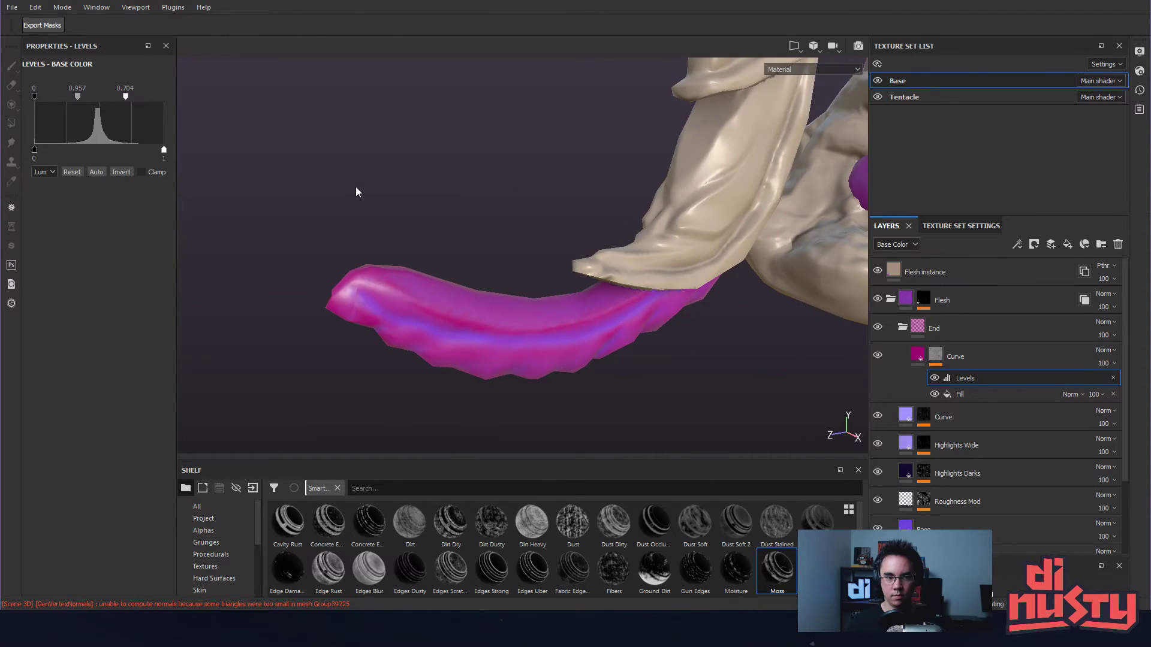
# - Soften the End folder's Curve base color to a less saturated magenta
pyautogui.click(932, 360)
pyautogui.click(135, 348)
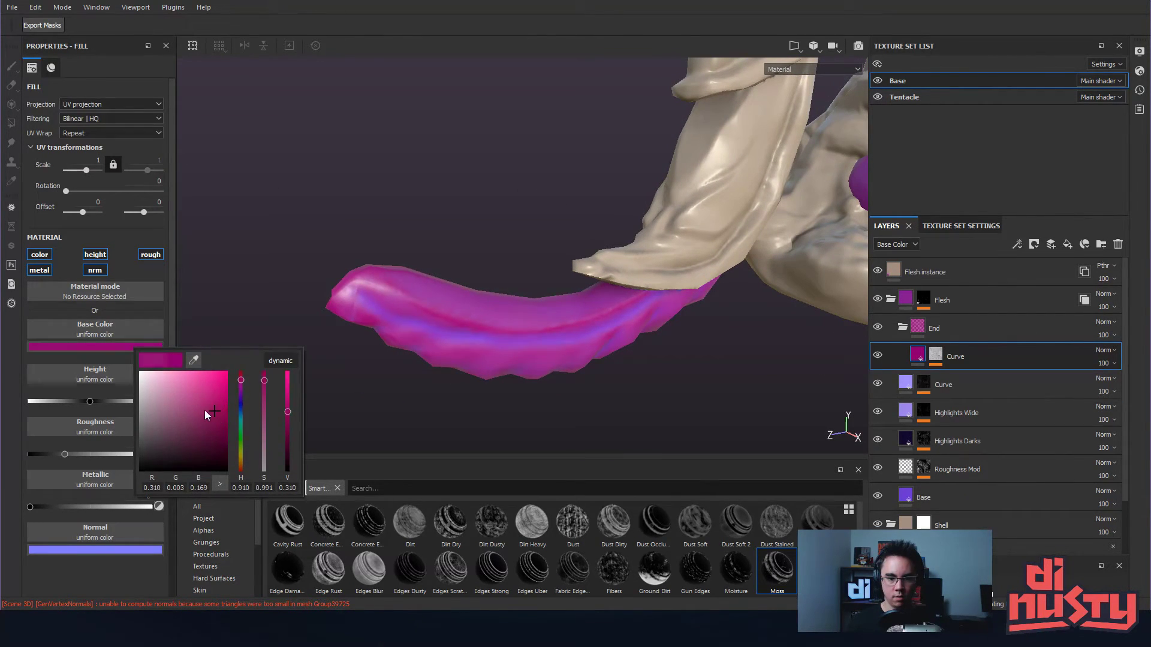
pyautogui.moveTo(209, 411); pyautogui.dragTo(192, 410)
pyautogui.keyDown('alt'); pyautogui.moveTo(371, 296); pyautogui.dragTo(569, 307); pyautogui.keyUp('alt')
# - Collapse the End folder, add a black mask to it and reduce the brush size to 4
pyautogui.click(938, 330)
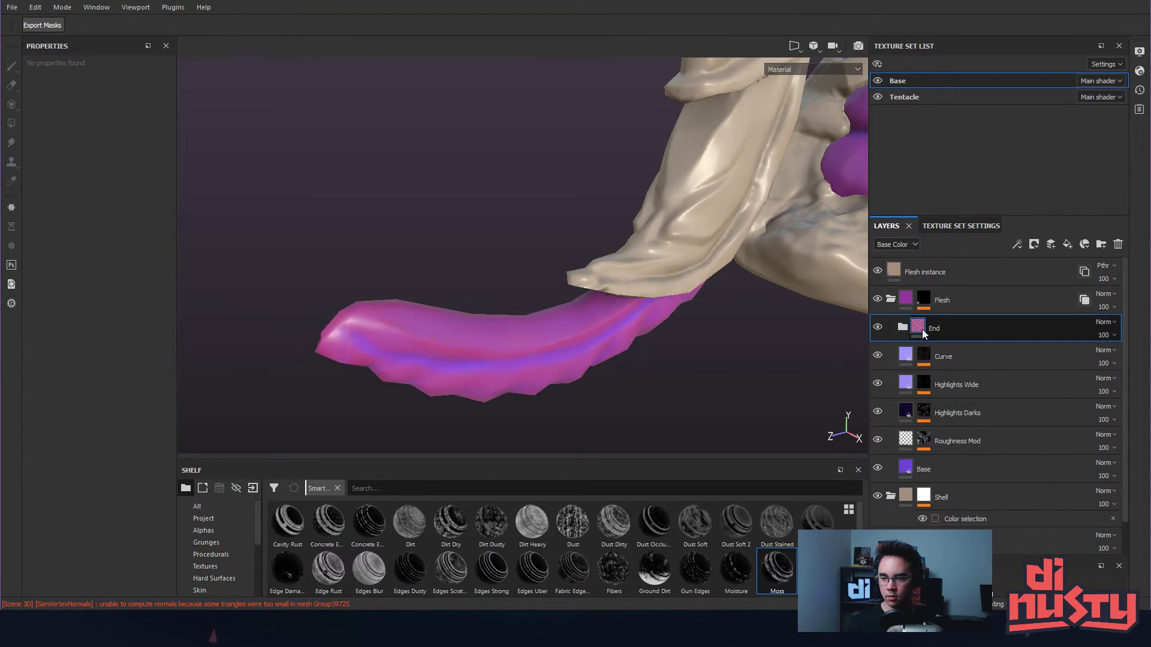
pyautogui.rightClick(922, 332)
pyautogui.click(969, 338)
pyautogui.keyDown('alt'); pyautogui.moveTo(583, 297); pyautogui.dragTo(570, 326); pyautogui.keyUp('alt')
pyautogui.keyDown('ctrl'); pyautogui.moveTo(604, 315); pyautogui.dragTo(569, 322, button='right'); pyautogui.keyUp('ctrl')
pyautogui.press('x')
pyautogui.press('x')
pyautogui.keyDown('alt'); pyautogui.moveTo(582, 307); pyautogui.dragTo(552, 319); pyautogui.keyUp('alt')
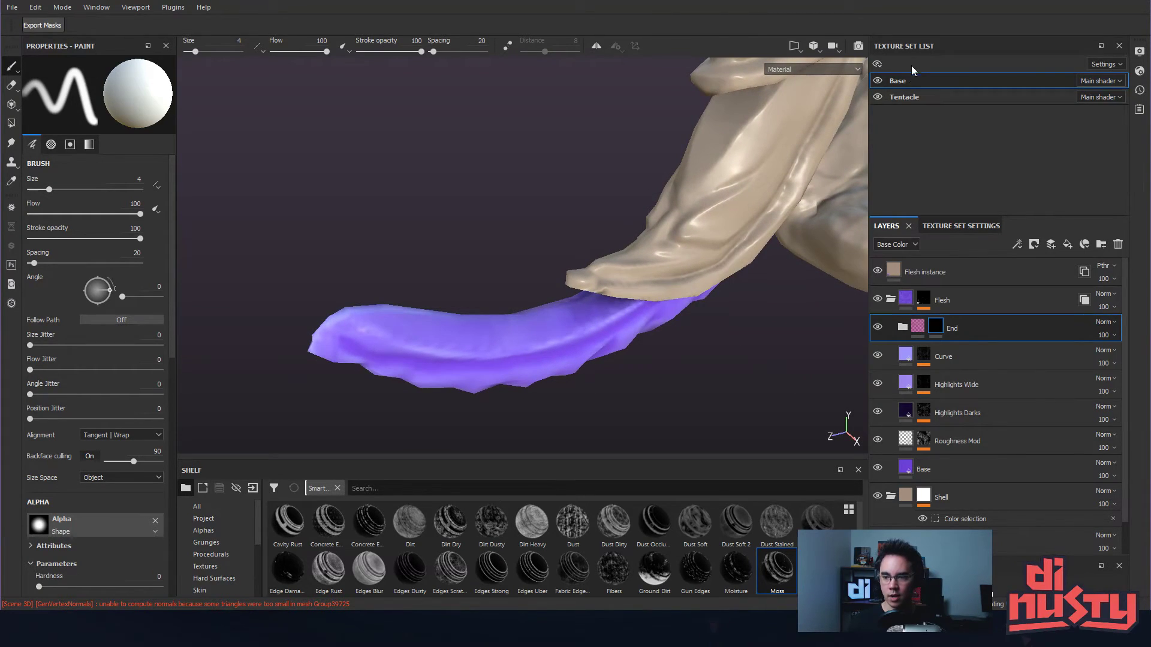
# - Move the End folder out of the Base set's Flesh group and place it above Flesh instance in the Tentacle set
pyautogui.click(917, 328)
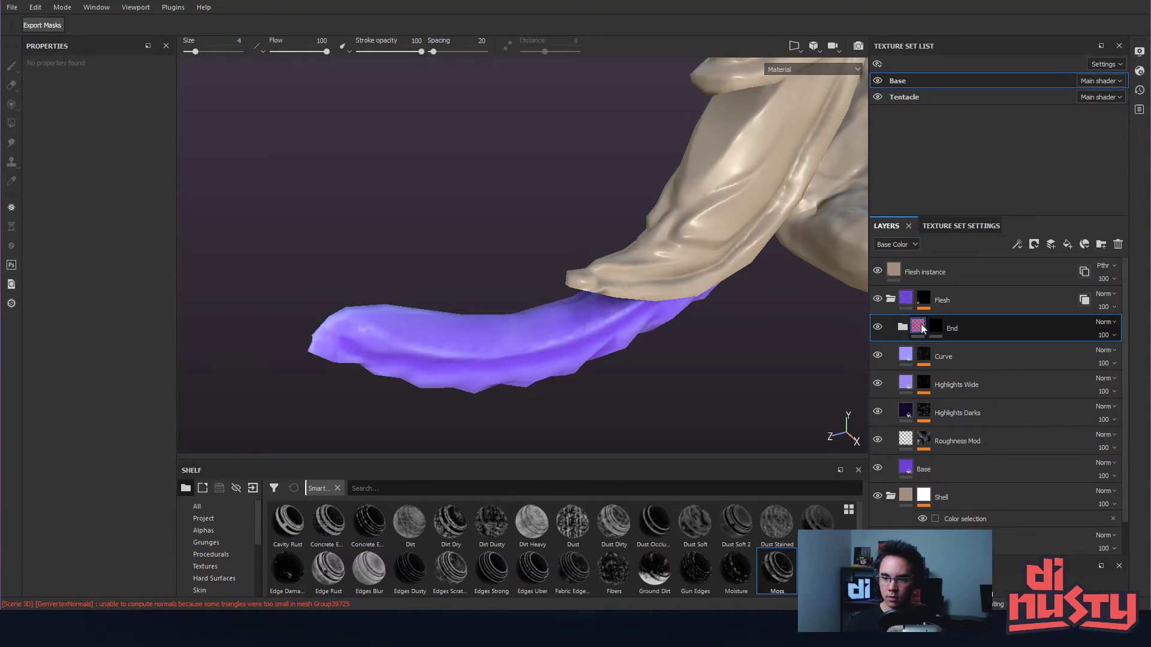
pyautogui.press('Delete')
pyautogui.click(917, 98)
pyautogui.click(906, 274)
pyautogui.hotkey('ctrl', 'v')
# - Paint the End mask white along the tentacle tip's upper surface and clear the spill on the shell with black
pyautogui.keyDown('alt'); pyautogui.moveTo(663, 330); pyautogui.dragTo(653, 263); pyautogui.keyUp('alt')
pyautogui.keyDown('alt'); pyautogui.moveTo(724, 289); pyautogui.dragTo(752, 283, button='middle'); pyautogui.keyUp('alt')
pyautogui.moveTo(752, 283)
pyautogui.keyDown('alt'); pyautogui.mouseDown()
pyautogui.moveTo(747, 254)
pyautogui.moveTo(724, 277)
pyautogui.moveTo(647, 259)
pyautogui.moveTo(639, 271)
pyautogui.mouseUp(); pyautogui.keyUp('alt')
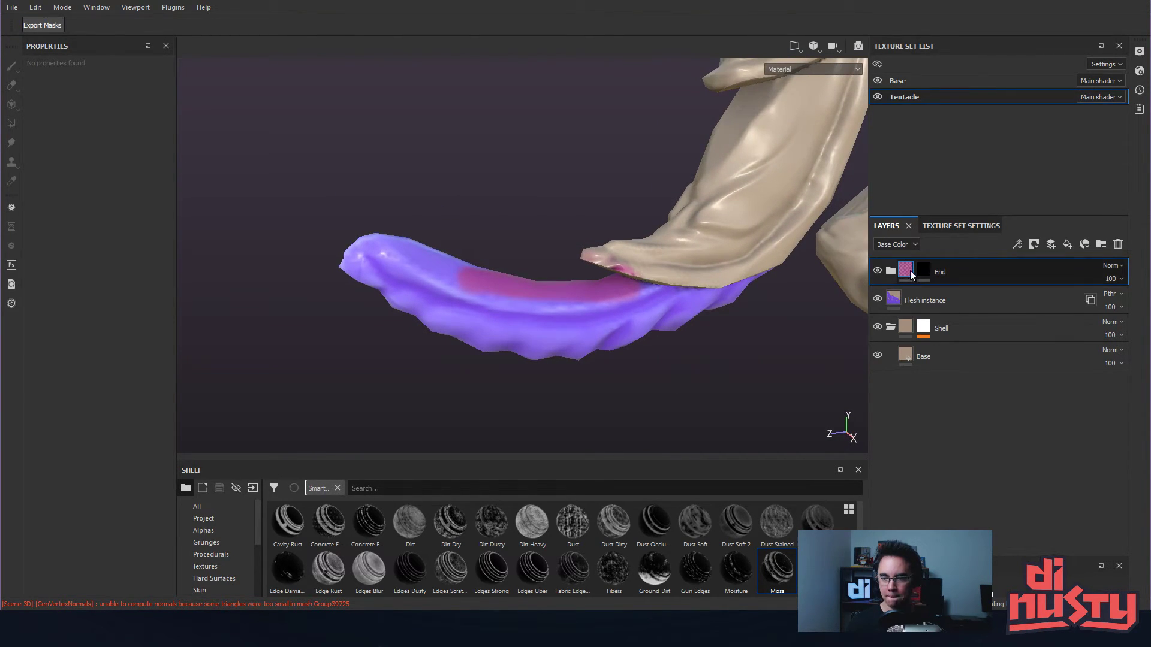
pyautogui.press('1')
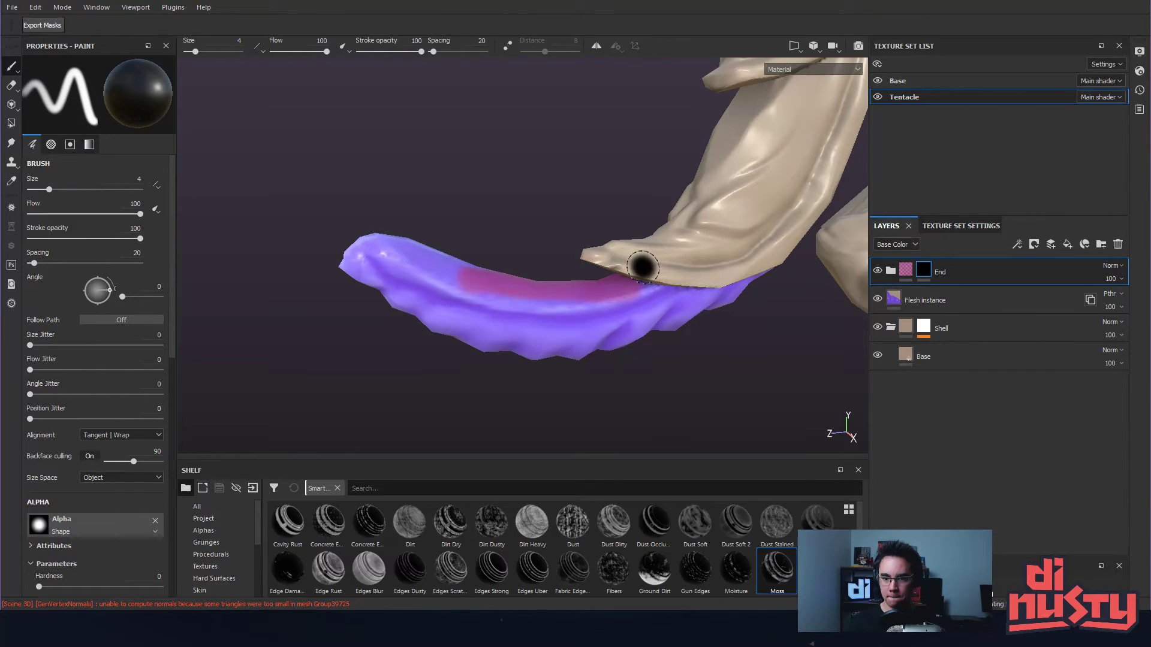
pyautogui.keyDown('alt'); pyautogui.moveTo(638, 262); pyautogui.dragTo(637, 296); pyautogui.keyUp('alt')
pyautogui.press('x')
pyautogui.moveTo(535, 286)
pyautogui.mouseDown()
pyautogui.moveTo(524, 294)
pyautogui.moveTo(468, 277)
pyautogui.moveTo(404, 286)
pyautogui.moveTo(546, 316)
pyautogui.moveTo(528, 264)
pyautogui.mouseUp()
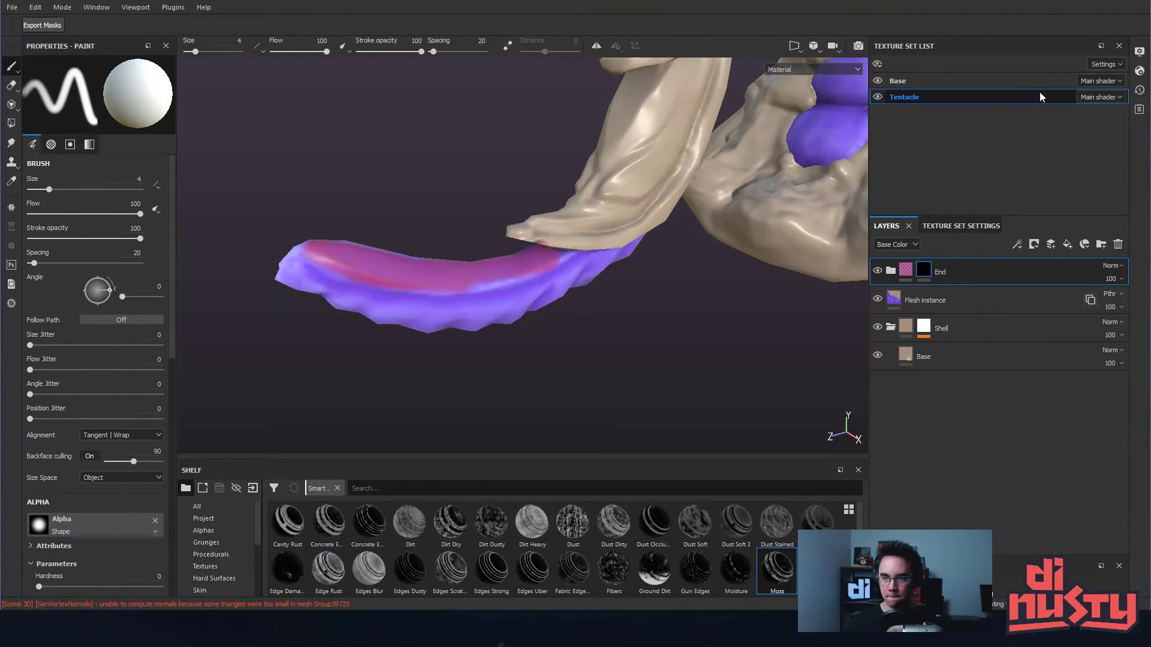
# - Extend the magenta on the End mask toward the shell from several angles, hiding the Base set briefly to check underneath
pyautogui.click(878, 81)
pyautogui.keyDown('alt'); pyautogui.moveTo(716, 153); pyautogui.dragTo(830, 266); pyautogui.keyUp('alt')
pyautogui.click(878, 81)
pyautogui.keyDown('alt'); pyautogui.moveTo(612, 195); pyautogui.dragTo(713, 206); pyautogui.keyUp('alt')
pyautogui.moveTo(583, 279); pyautogui.dragTo(624, 277)
pyautogui.moveTo(773, 267)
pyautogui.keyDown('alt'); pyautogui.mouseDown()
pyautogui.moveTo(637, 264)
pyautogui.moveTo(777, 248)
pyautogui.moveTo(738, 255)
pyautogui.moveTo(591, 219)
pyautogui.mouseUp(); pyautogui.keyUp('alt')
pyautogui.keyDown('alt'); pyautogui.moveTo(576, 231); pyautogui.dragTo(681, 270, button='middle'); pyautogui.keyUp('alt')
pyautogui.moveTo(630, 254); pyautogui.dragTo(549, 260)
pyautogui.keyDown('alt'); pyautogui.moveTo(549, 260); pyautogui.dragTo(544, 216); pyautogui.keyUp('alt')
pyautogui.keyDown('alt'); pyautogui.moveTo(545, 216); pyautogui.dragTo(757, 308, button='right'); pyautogui.keyUp('alt')
pyautogui.keyDown('alt'); pyautogui.moveTo(757, 308); pyautogui.dragTo(735, 276); pyautogui.keyUp('alt')
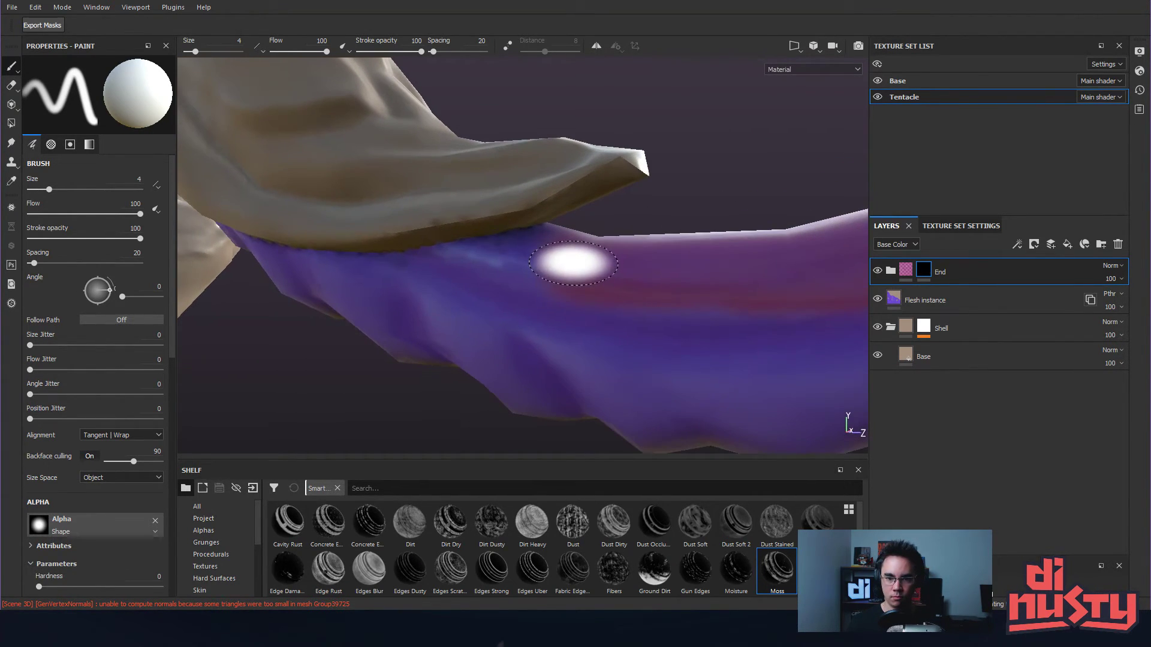
# - Reduce the brush size to 1.75 and refine the magenta band's edge along the tentacle and beneath the shell
pyautogui.keyDown('ctrl'); pyautogui.moveTo(573, 261); pyautogui.dragTo(540, 262, button='right'); pyautogui.keyUp('ctrl')
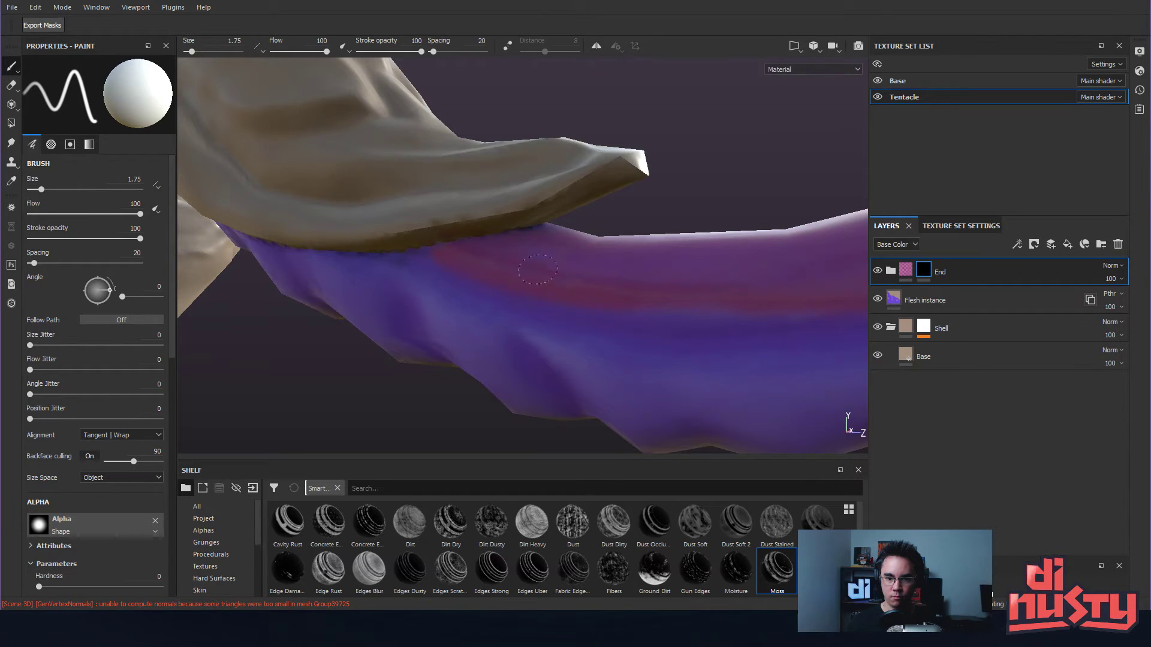
pyautogui.moveTo(453, 260)
pyautogui.keyDown('alt'); pyautogui.mouseDown()
pyautogui.moveTo(578, 264)
pyautogui.moveTo(506, 322)
pyautogui.moveTo(580, 236)
pyautogui.moveTo(569, 290)
pyautogui.moveTo(380, 329)
pyautogui.moveTo(465, 325)
pyautogui.mouseUp(); pyautogui.keyUp('alt')
pyautogui.press('x')
pyautogui.moveTo(612, 289)
pyautogui.mouseDown()
pyautogui.moveTo(542, 300)
pyautogui.moveTo(735, 314)
pyautogui.moveTo(660, 304)
pyautogui.mouseUp()
pyautogui.moveTo(341, 243)
pyautogui.mouseDown()
pyautogui.moveTo(336, 226)
pyautogui.moveTo(386, 242)
pyautogui.mouseUp()
pyautogui.moveTo(533, 302)
pyautogui.mouseDown()
pyautogui.moveTo(363, 246)
pyautogui.moveTo(457, 277)
pyautogui.mouseUp()
pyautogui.moveTo(734, 289); pyautogui.dragTo(506, 279)
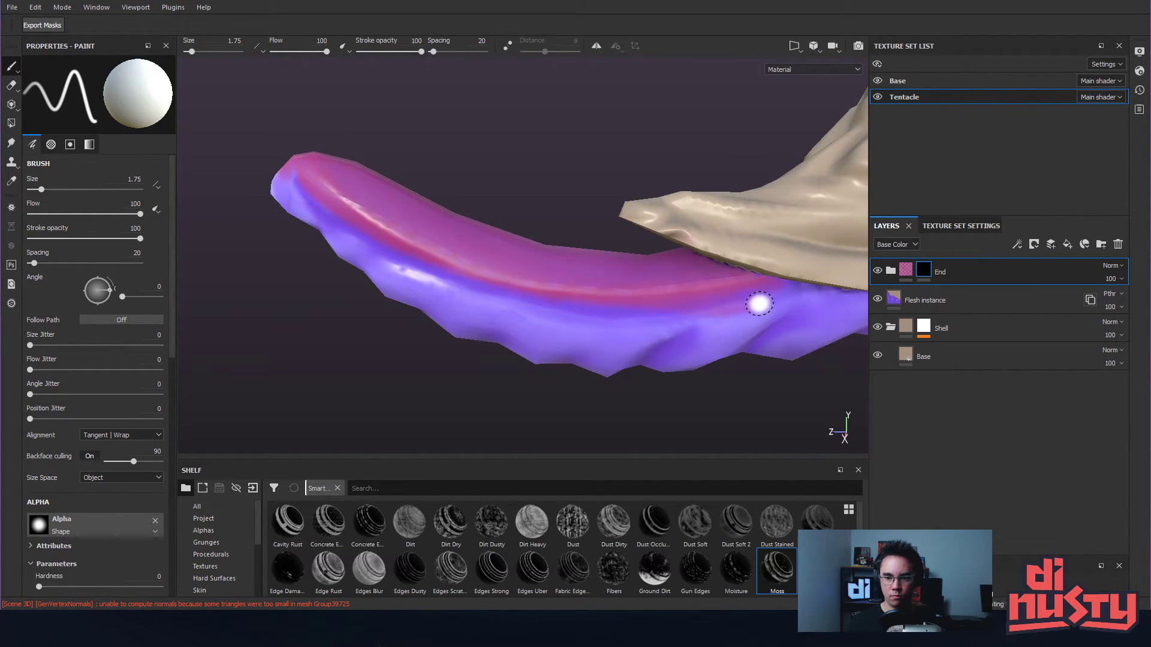
# - Clean up the lower edge of the magenta band near the tip with black strokes and restore white as the paint value
pyautogui.press('x')
pyautogui.keyDown('alt'); pyautogui.moveTo(659, 315); pyautogui.dragTo(833, 320); pyautogui.keyUp('alt')
pyautogui.moveTo(393, 327); pyautogui.dragTo(373, 318)
pyautogui.keyDown('alt'); pyautogui.moveTo(503, 309); pyautogui.dragTo(545, 311); pyautogui.keyUp('alt')
pyautogui.moveTo(492, 330); pyautogui.dragTo(451, 339)
pyautogui.press('x')
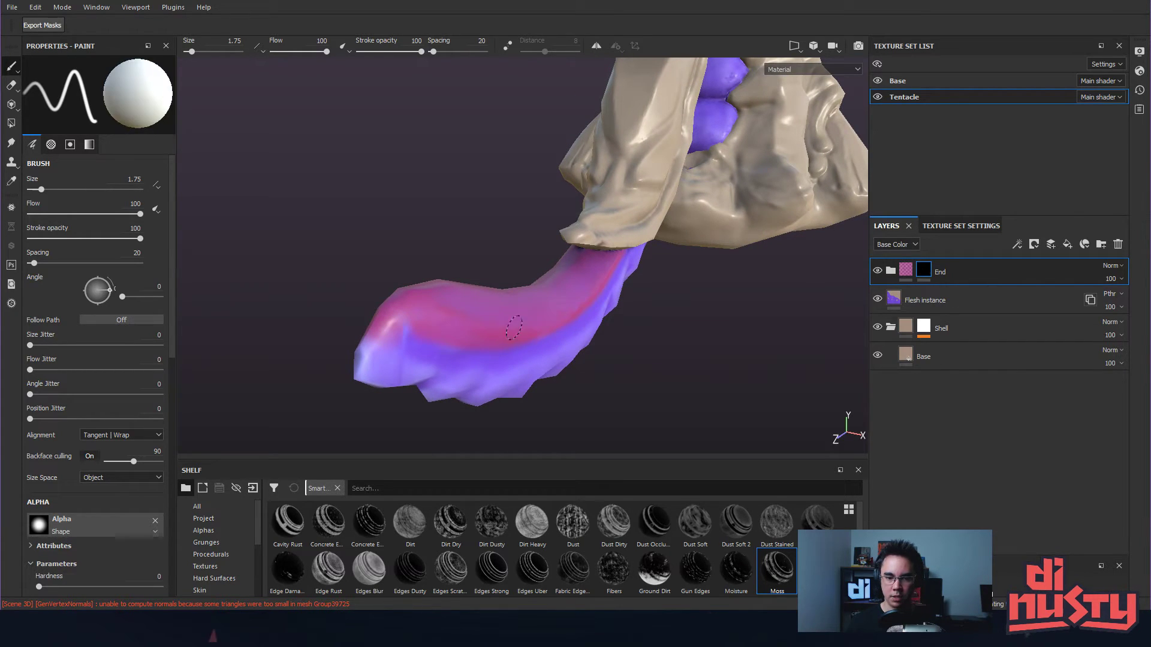
pyautogui.moveTo(473, 340)
pyautogui.keyDown('alt'); pyautogui.mouseDown()
pyautogui.moveTo(676, 316)
pyautogui.moveTo(690, 303)
pyautogui.mouseUp(); pyautogui.keyUp('alt')
pyautogui.keyDown('alt'); pyautogui.moveTo(599, 307); pyautogui.dragTo(640, 315); pyautogui.keyUp('alt')
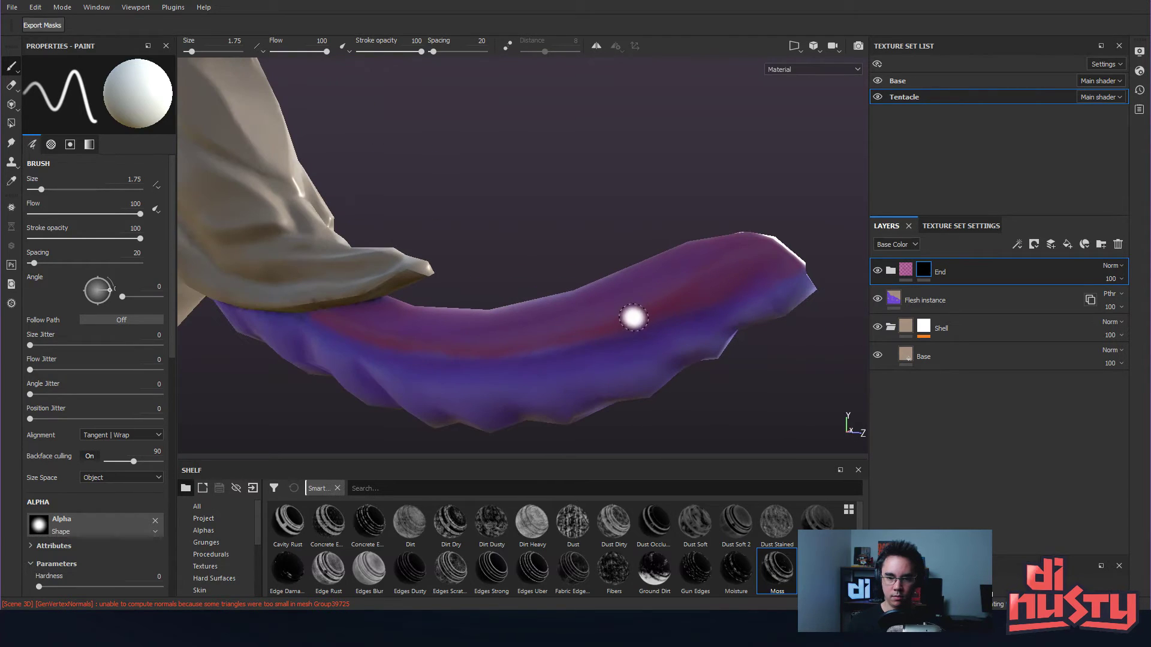
# - Increase the brush size to 2.62 and paint the End mask white around both sides of the tentacle's tip
pyautogui.click(696, 300)
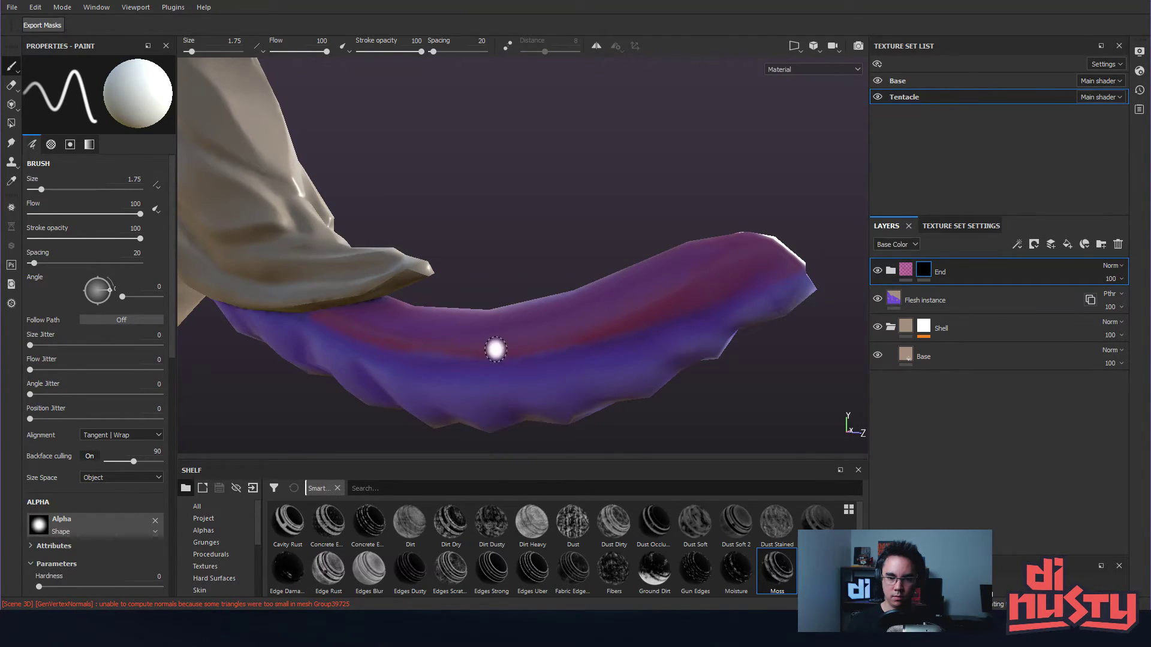
pyautogui.keyDown('alt'); pyautogui.moveTo(327, 323); pyautogui.dragTo(548, 337); pyautogui.keyUp('alt')
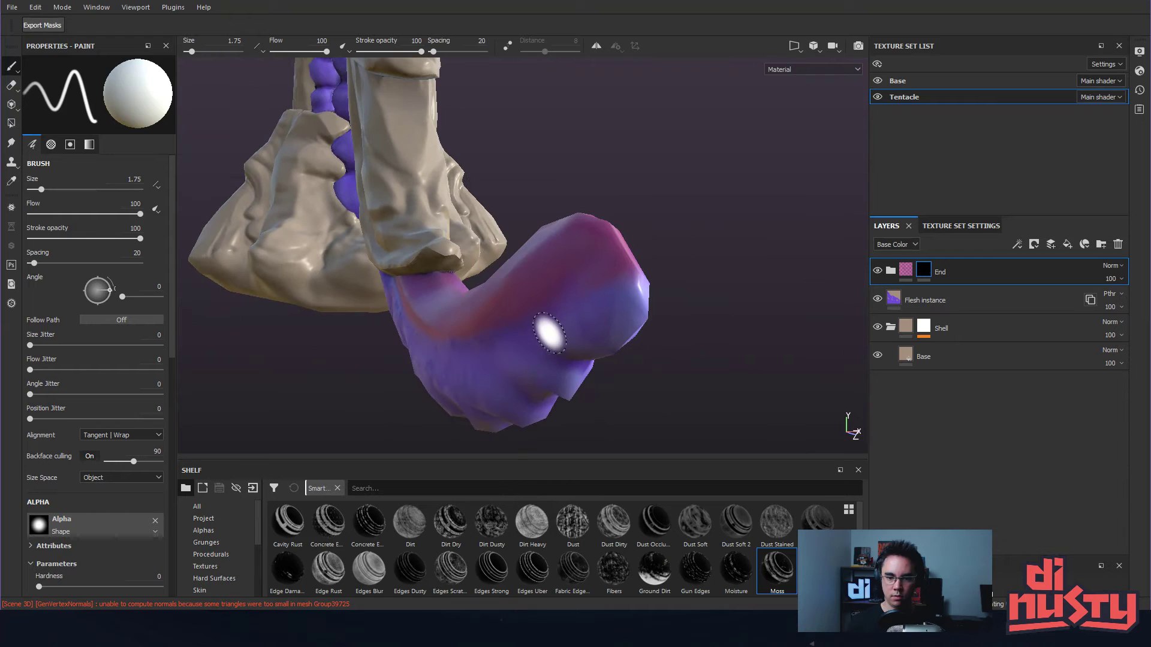
pyautogui.moveTo(642, 271)
pyautogui.keyDown('alt'); pyautogui.mouseDown()
pyautogui.moveTo(571, 259)
pyautogui.moveTo(536, 289)
pyautogui.moveTo(674, 304)
pyautogui.mouseUp(); pyautogui.keyUp('alt')
pyautogui.press(']')
pyautogui.keyDown('alt'); pyautogui.moveTo(507, 274); pyautogui.dragTo(691, 308); pyautogui.keyUp('alt')
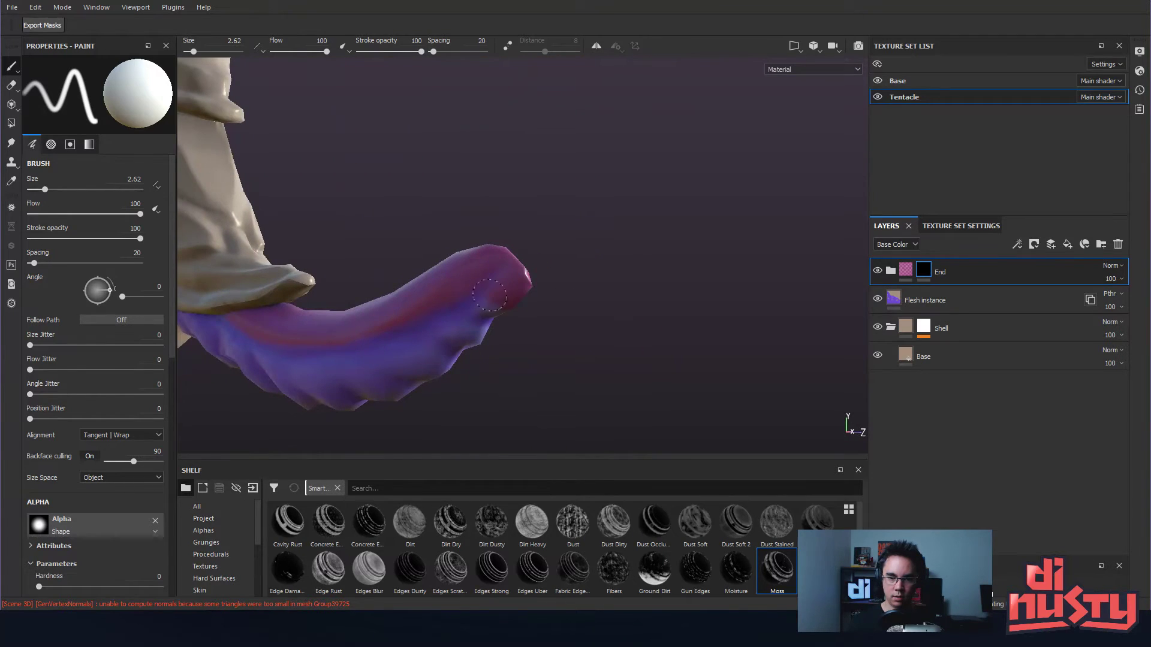
pyautogui.moveTo(496, 267)
pyautogui.keyDown('alt'); pyautogui.mouseDown()
pyautogui.moveTo(571, 264)
pyautogui.moveTo(524, 308)
pyautogui.moveTo(459, 294)
pyautogui.moveTo(473, 296)
pyautogui.mouseUp(); pyautogui.keyUp('alt')
pyautogui.keyDown('alt'); pyautogui.moveTo(624, 288); pyautogui.dragTo(635, 297); pyautogui.keyUp('alt')
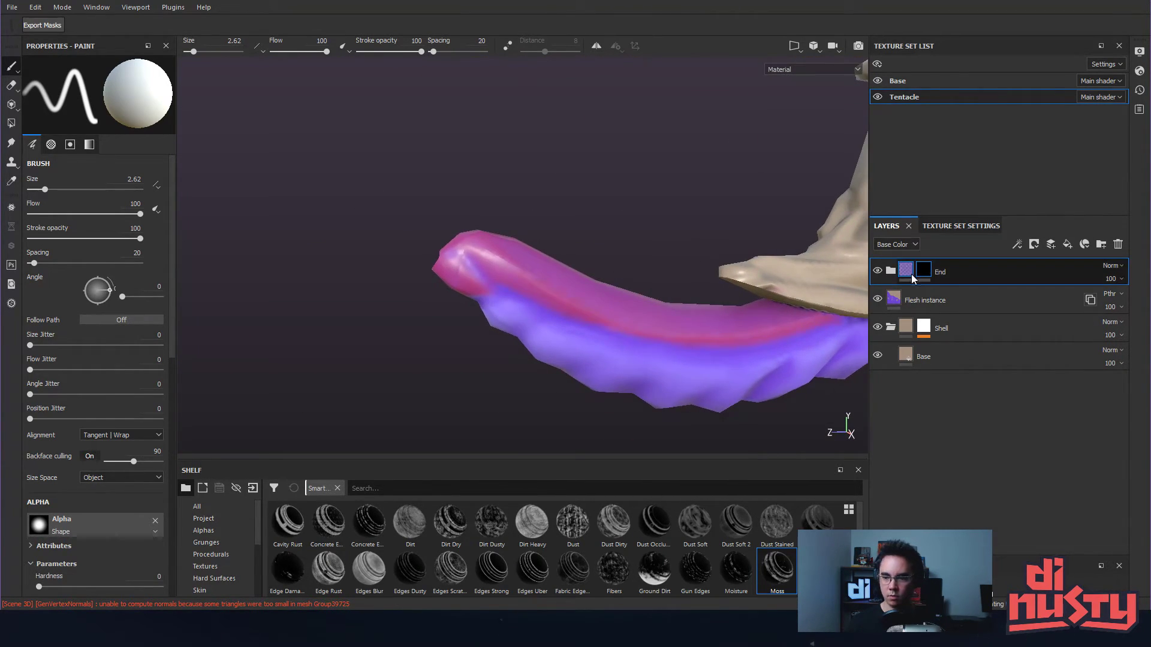
# - Lower the roughness of the Curve fill in the End folder to 0.0918
pyautogui.click(907, 274)
pyautogui.click(892, 272)
pyautogui.click(905, 299)
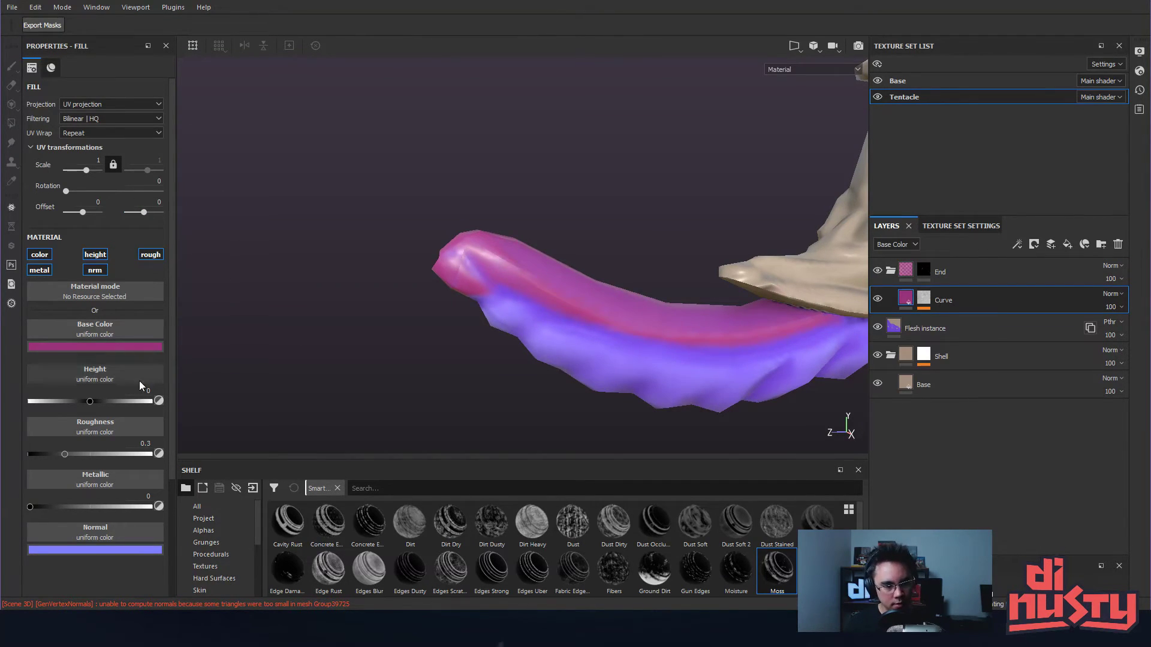
pyautogui.moveTo(64, 453); pyautogui.dragTo(39, 454)
pyautogui.keyDown('alt'); pyautogui.moveTo(408, 301); pyautogui.dragTo(717, 231); pyautogui.keyUp('alt')
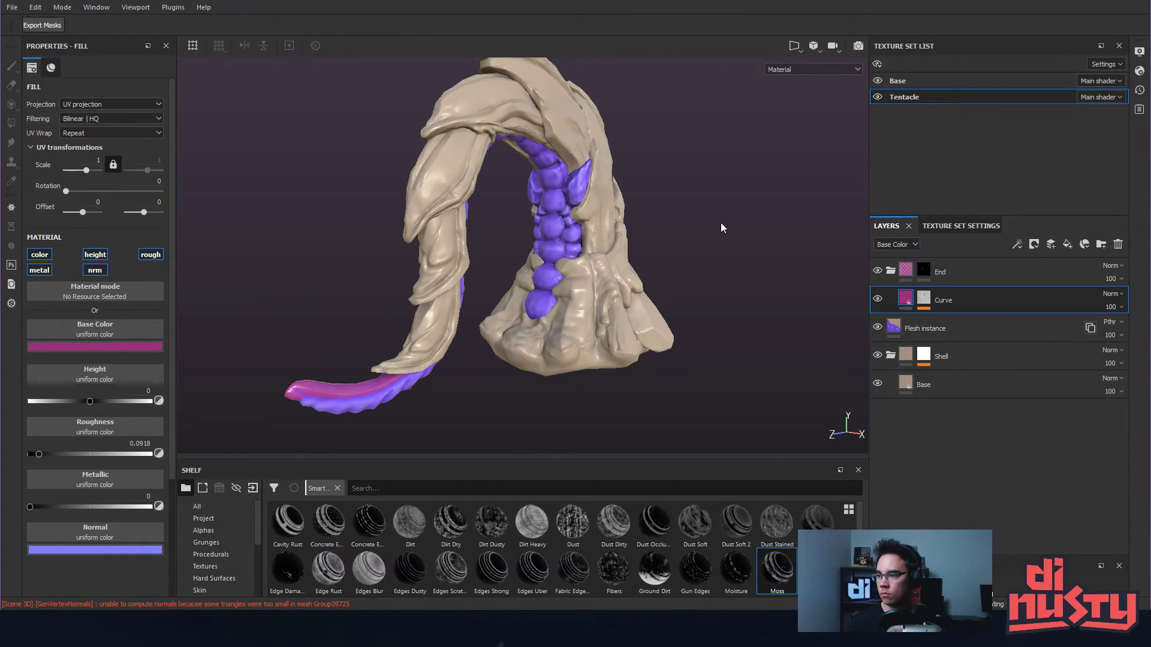
pyautogui.keyDown('alt'); pyautogui.moveTo(559, 225); pyautogui.dragTo(591, 213); pyautogui.keyUp('alt')
# - Examine the base and the tentacle separately by toggling the visibility of their texture sets
pyautogui.click(877, 81)
pyautogui.click(876, 81)
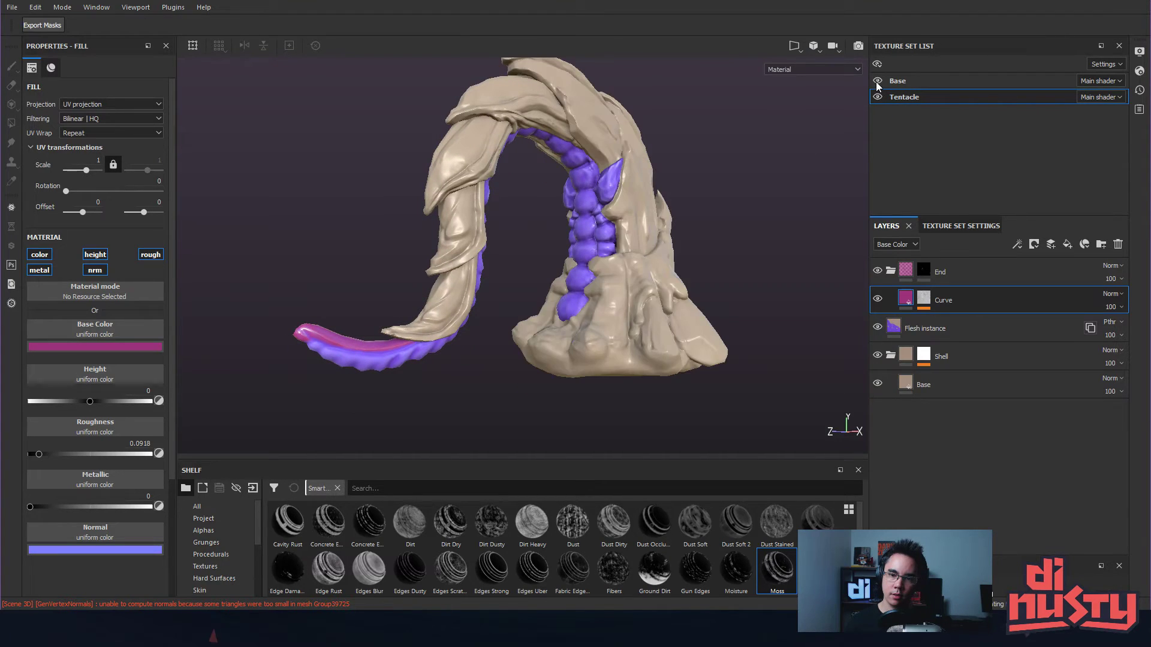
pyautogui.click(878, 97)
pyautogui.keyDown('alt'); pyautogui.moveTo(764, 131); pyautogui.dragTo(903, 150); pyautogui.keyUp('alt')
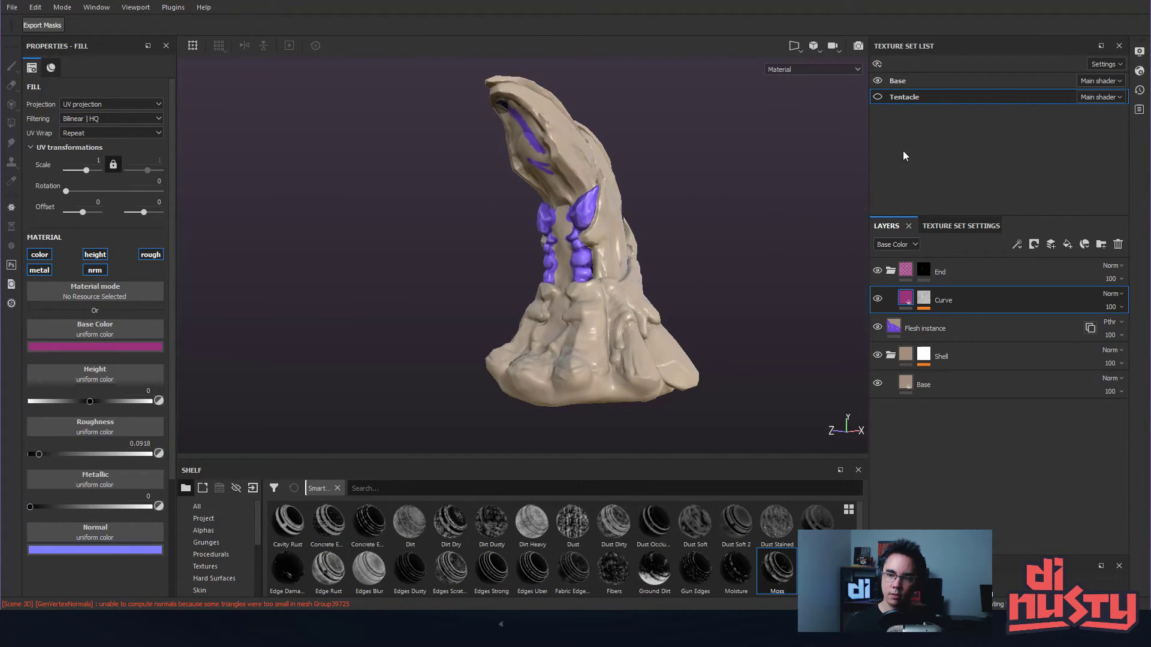
pyautogui.click(891, 272)
pyautogui.click(904, 84)
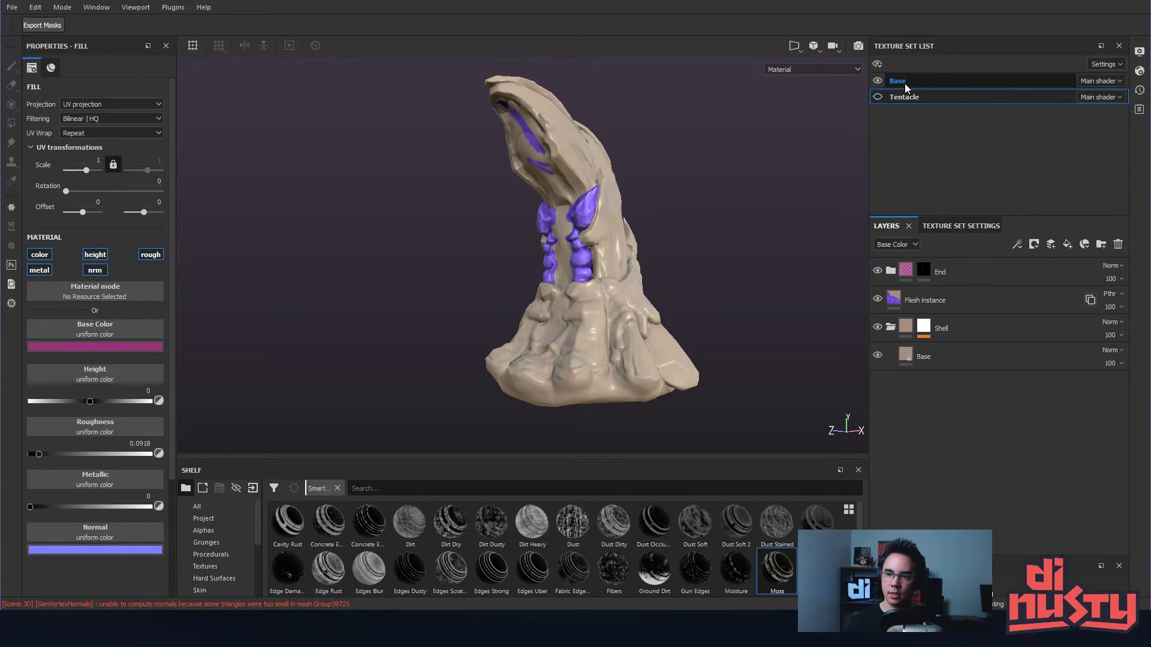
pyautogui.click(878, 96)
pyautogui.click(878, 82)
pyautogui.click(879, 81)
pyautogui.click(879, 81)
pyautogui.click(878, 81)
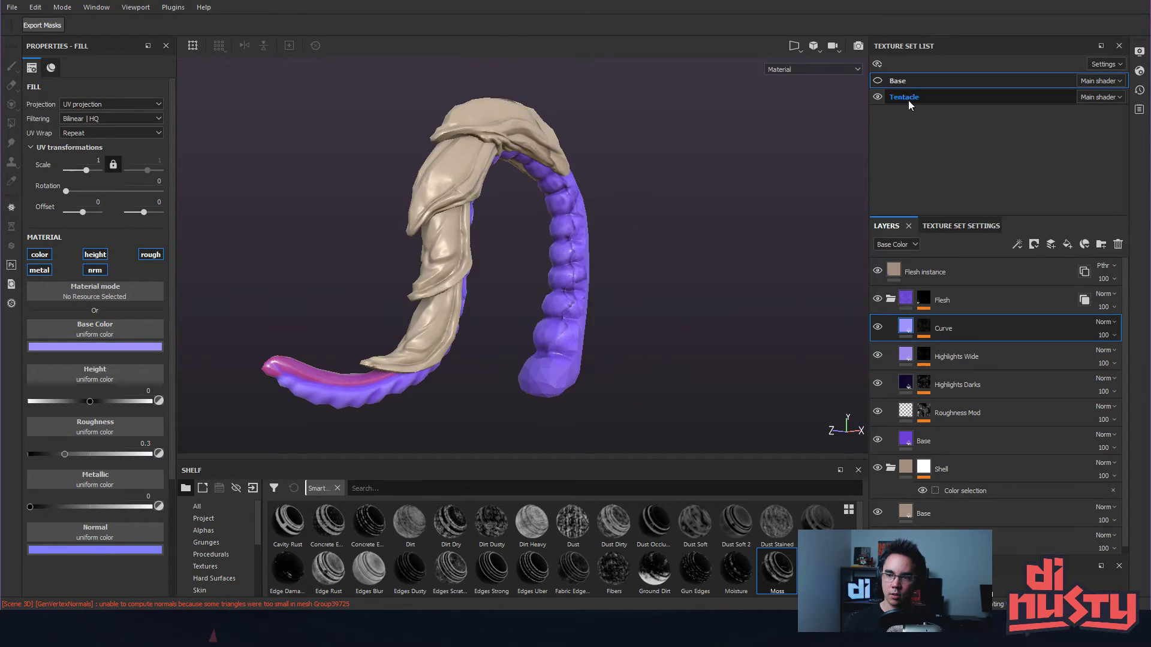
pyautogui.click(922, 97)
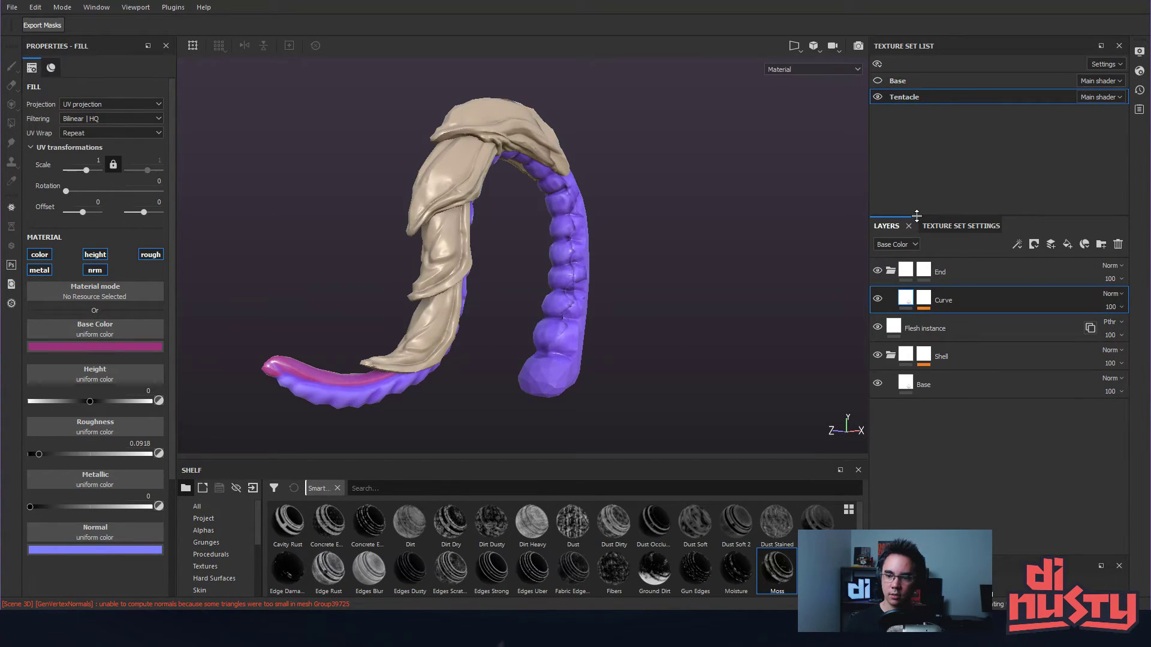
# - Isolate the Base texture set, collapse its Flesh folder, and examine the flesh areas on the inner side of the base
pyautogui.click(904, 80)
pyautogui.click(878, 80)
pyautogui.click(878, 97)
pyautogui.keyDown('alt'); pyautogui.moveTo(731, 189); pyautogui.dragTo(519, 193); pyautogui.keyUp('alt')
pyautogui.keyDown('alt'); pyautogui.moveTo(519, 193); pyautogui.dragTo(619, 156, button='right'); pyautogui.keyUp('alt')
pyautogui.keyDown('alt'); pyautogui.moveTo(619, 156); pyautogui.dragTo(586, 211); pyautogui.keyUp('alt')
pyautogui.keyDown('alt'); pyautogui.moveTo(806, 293); pyautogui.dragTo(771, 339); pyautogui.keyUp('alt')
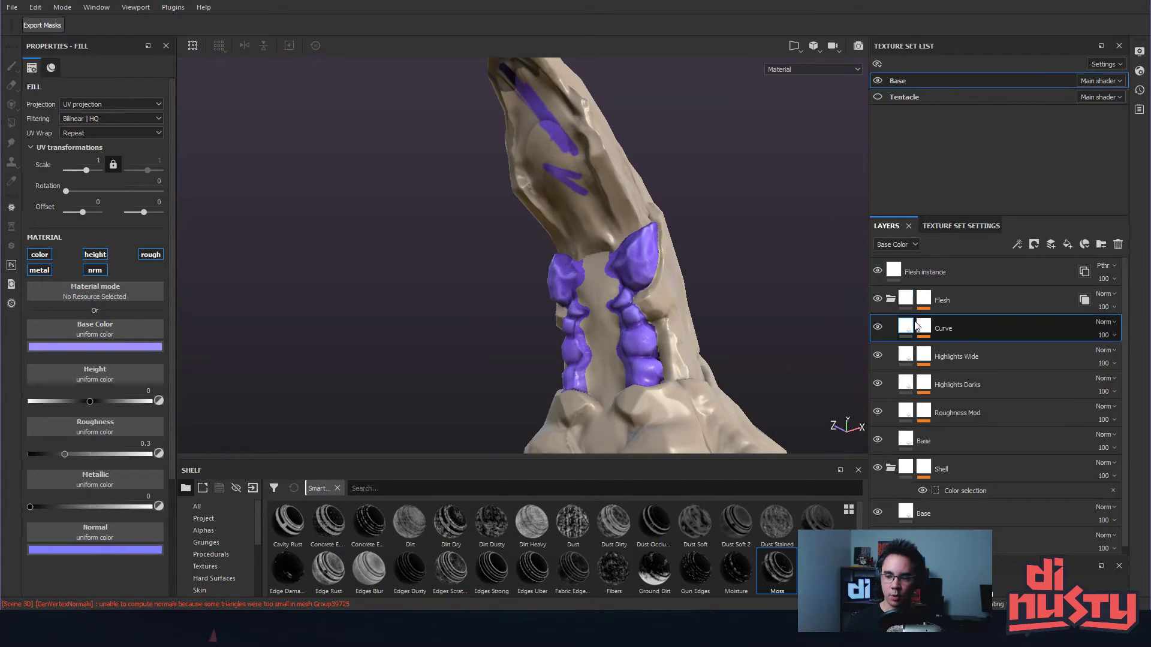
pyautogui.click(891, 299)
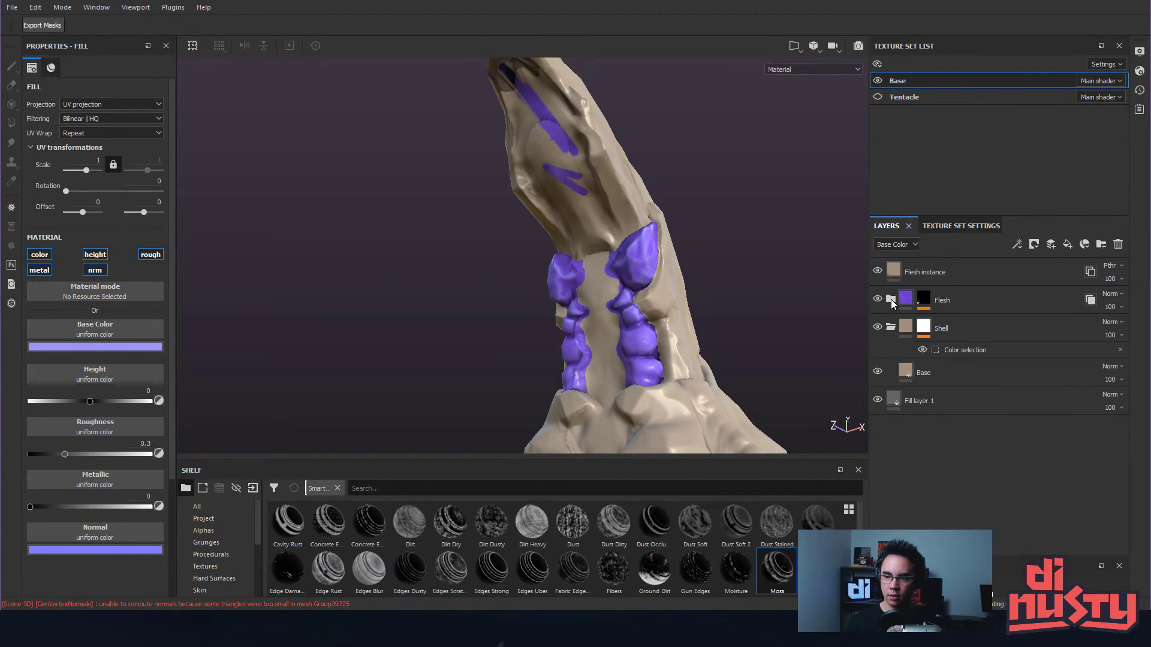
pyautogui.click(897, 297)
pyautogui.rightClick(900, 296)
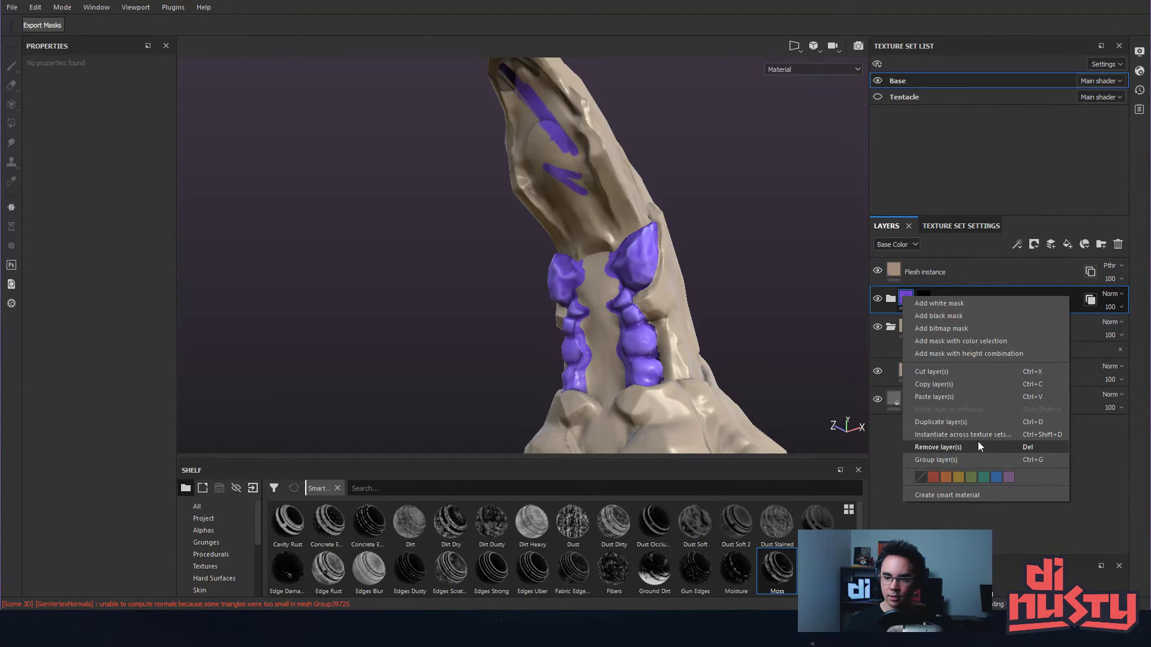
pyautogui.keyDown('alt'); pyautogui.moveTo(779, 289); pyautogui.dragTo(668, 227); pyautogui.keyUp('alt')
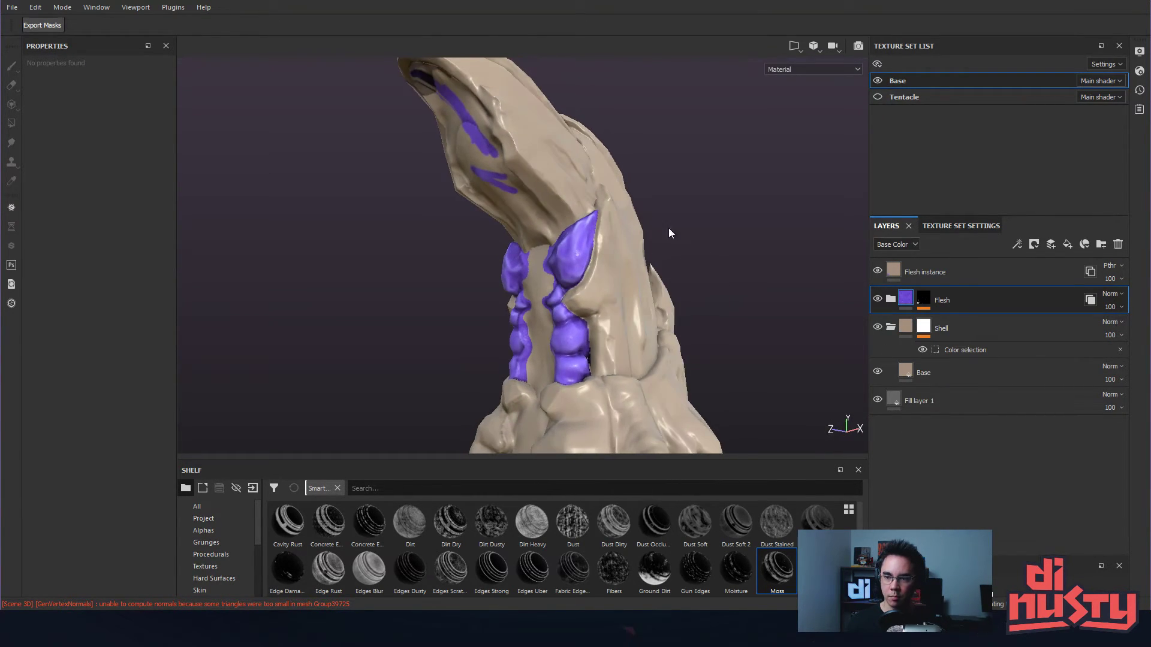
# - Make the Tentacle texture set visible and active again, and collapse its End folder
pyautogui.click(885, 97)
pyautogui.keyDown('alt'); pyautogui.moveTo(864, 130); pyautogui.dragTo(494, 355); pyautogui.keyUp('alt')
pyautogui.keyDown('alt'); pyautogui.moveTo(423, 288); pyautogui.dragTo(560, 269); pyautogui.keyUp('alt')
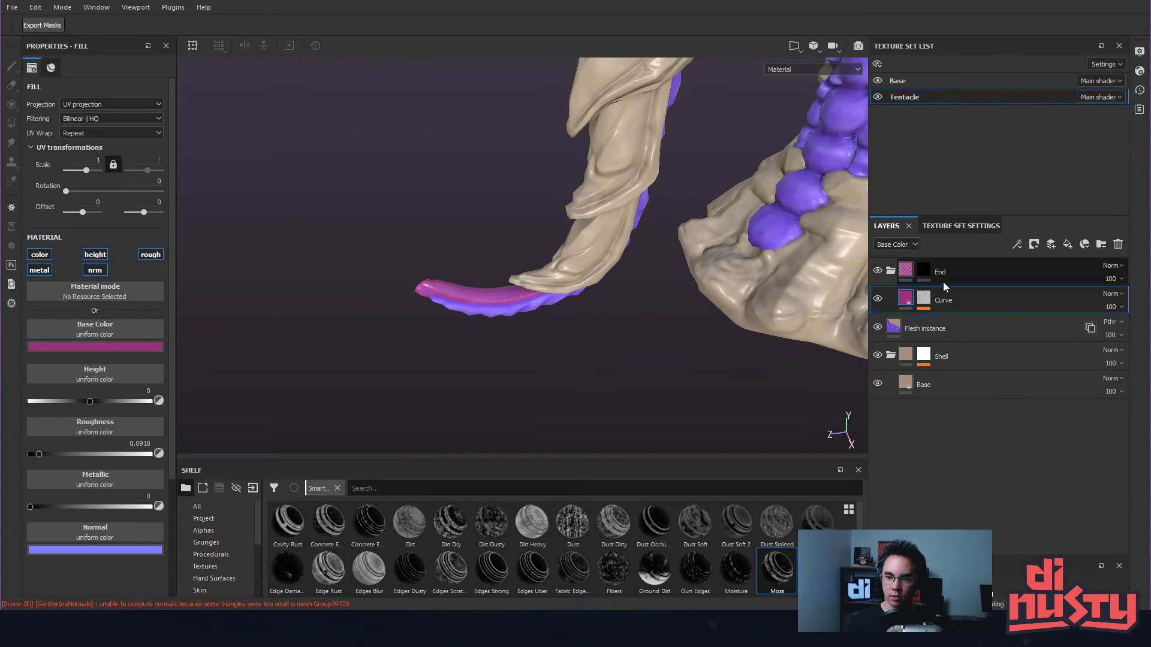
pyautogui.click(890, 271)
pyautogui.keyDown('alt'); pyautogui.moveTo(676, 284); pyautogui.dragTo(670, 237); pyautogui.keyUp('alt')
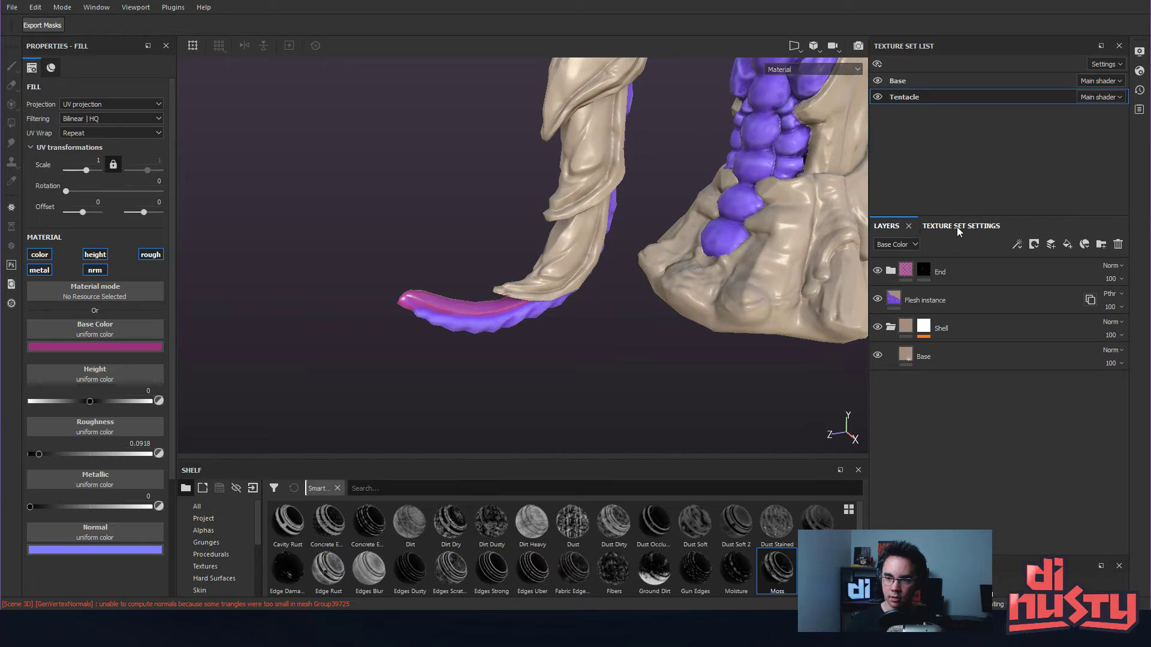
# - Compare the Flesh instance layers of both texture sets and delete the redundant Flesh instance from the Base set
pyautogui.click(888, 81)
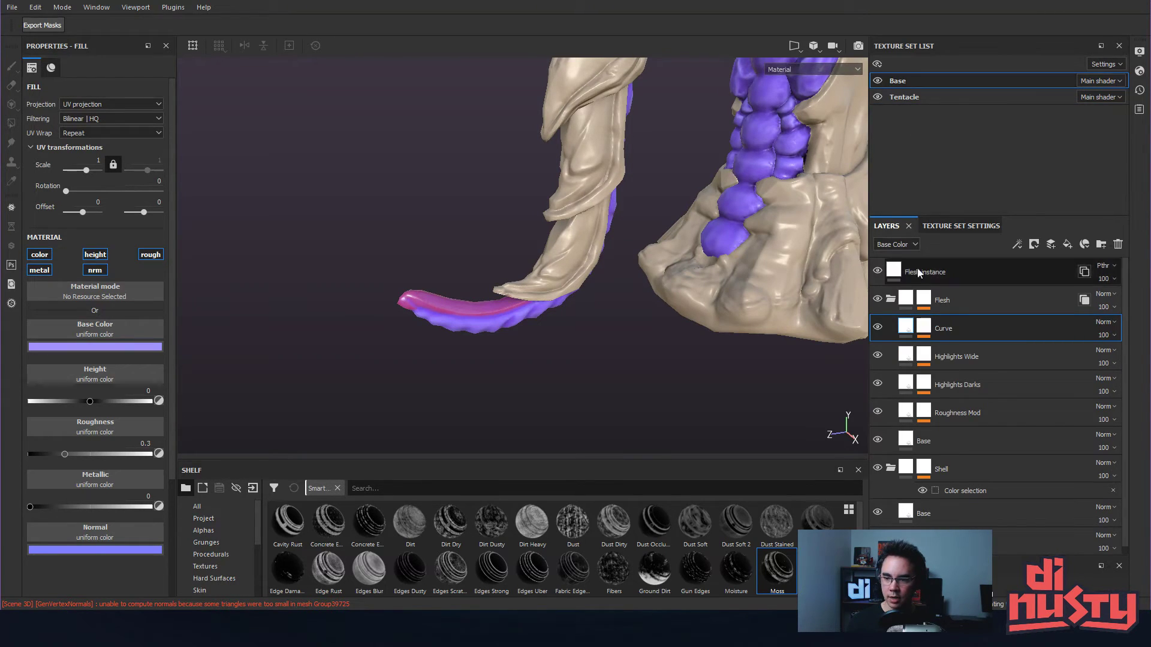
pyautogui.click(889, 300)
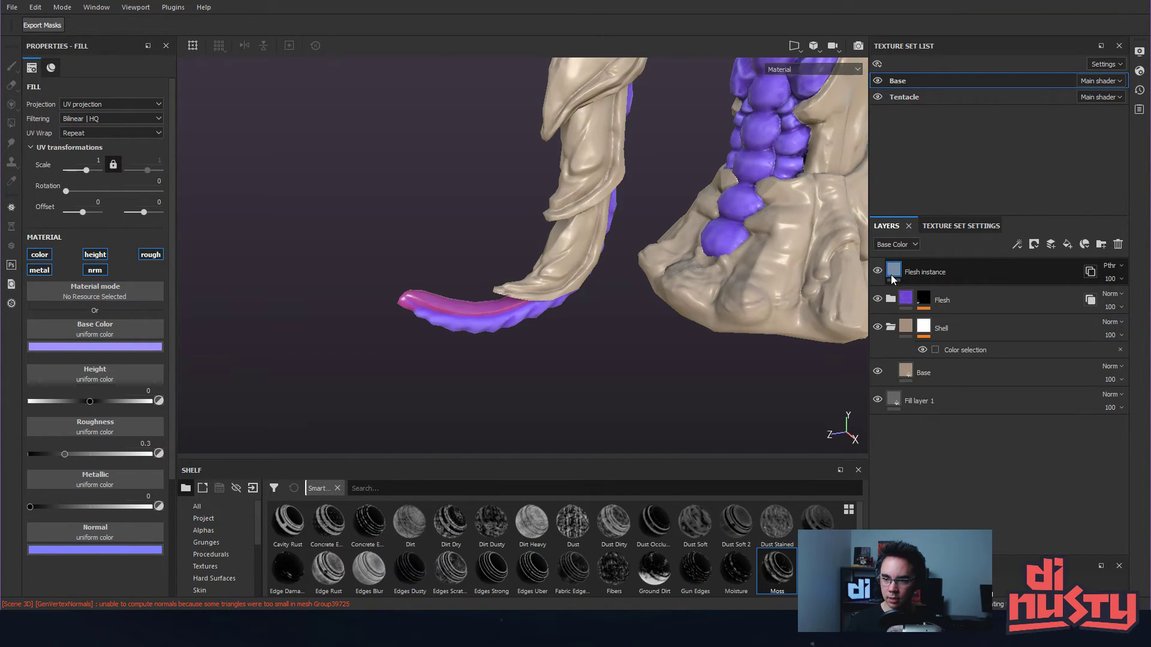
pyautogui.click(888, 278)
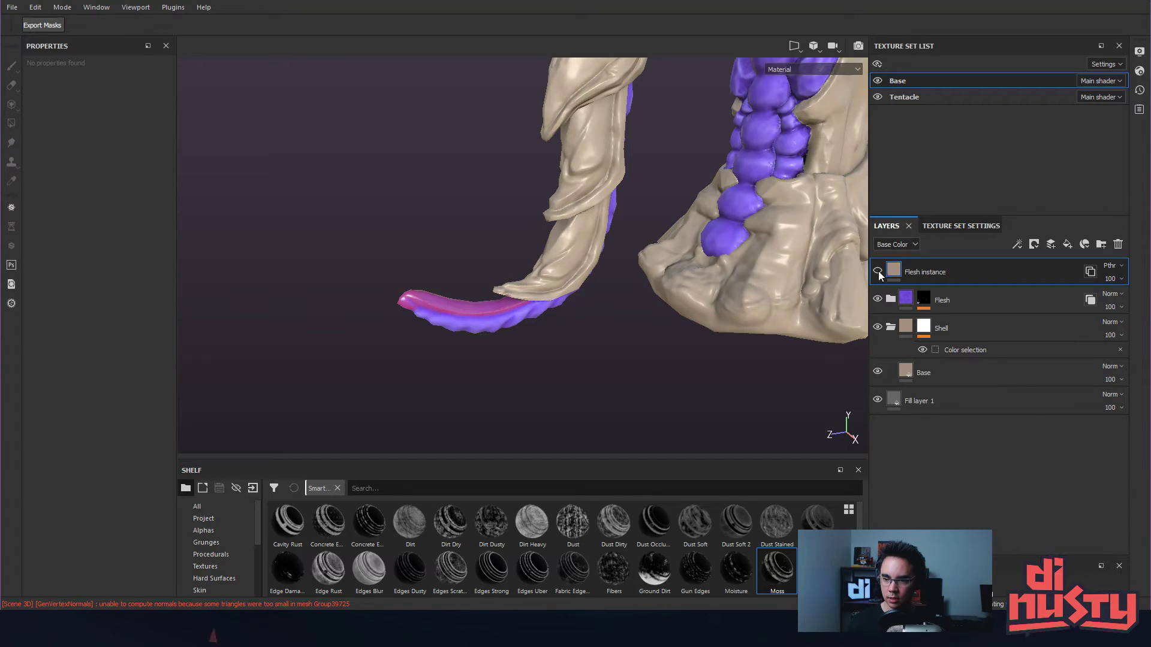
pyautogui.moveTo(892, 273)
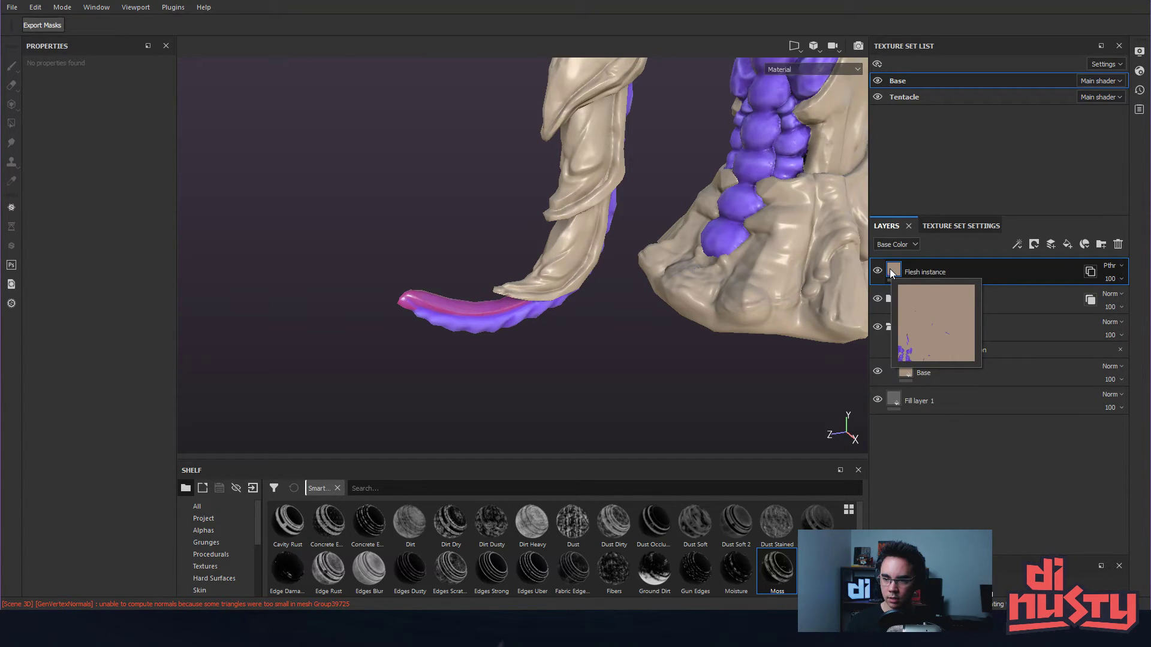
pyautogui.click(901, 96)
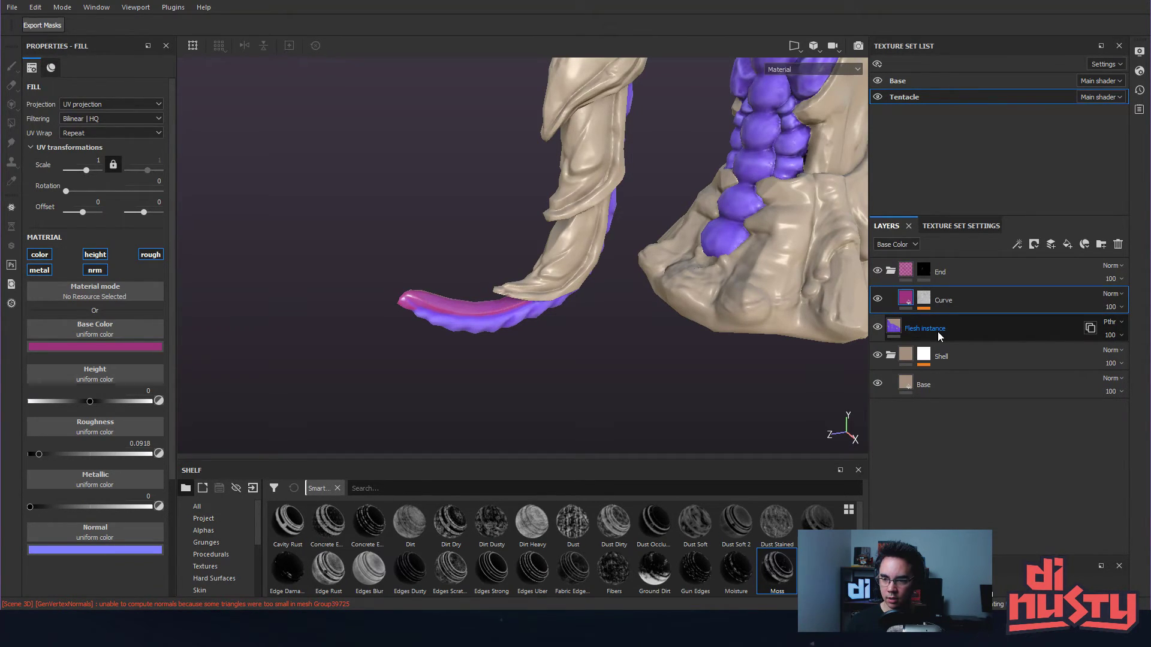
pyautogui.press('Delete')
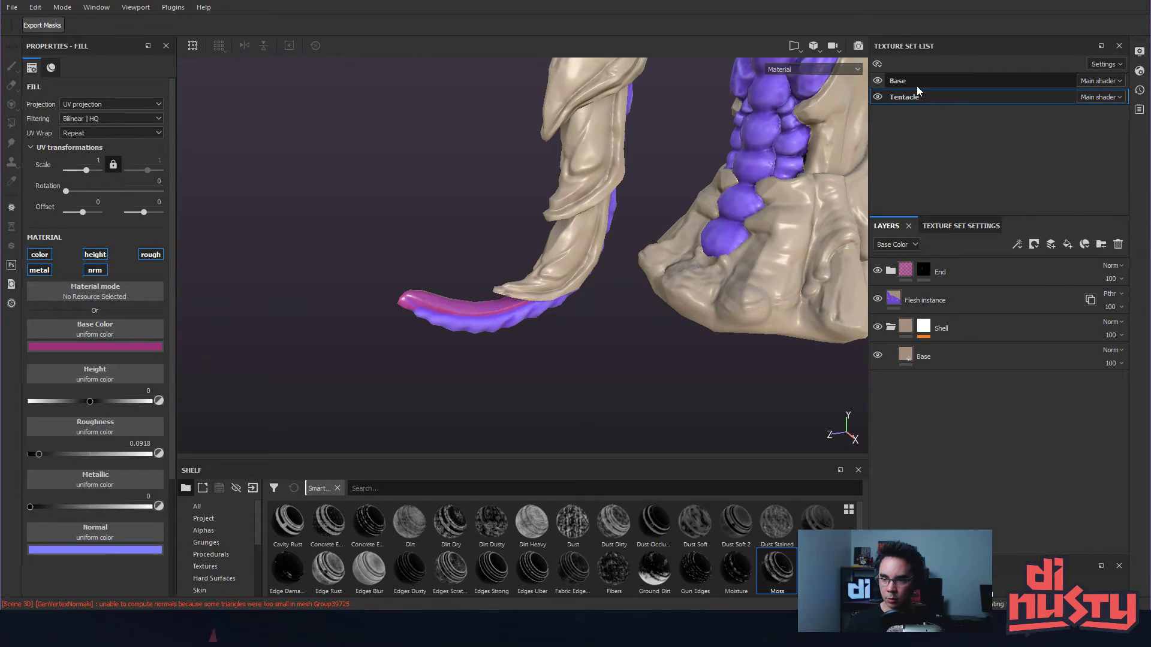
pyautogui.click(916, 85)
pyautogui.click(890, 300)
pyautogui.click(973, 275)
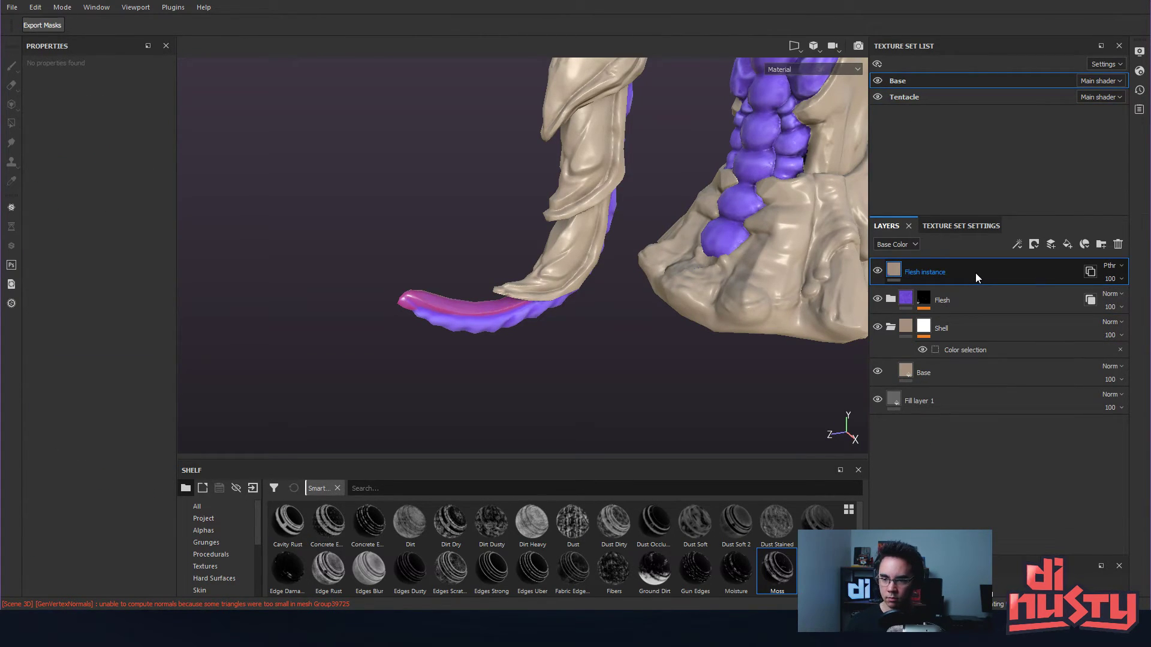
pyautogui.press('Delete')
# - Examine the shell plates from several angles, switching to the Tentacle texture set and collapsing its End folder
pyautogui.keyDown('alt'); pyautogui.moveTo(783, 153); pyautogui.dragTo(739, 288, button='middle'); pyautogui.keyUp('alt')
pyautogui.keyDown('alt'); pyautogui.moveTo(738, 288); pyautogui.dragTo(688, 206); pyautogui.keyUp('alt')
pyautogui.keyDown('alt'); pyautogui.moveTo(688, 206); pyautogui.dragTo(694, 232, button='middle'); pyautogui.keyUp('alt')
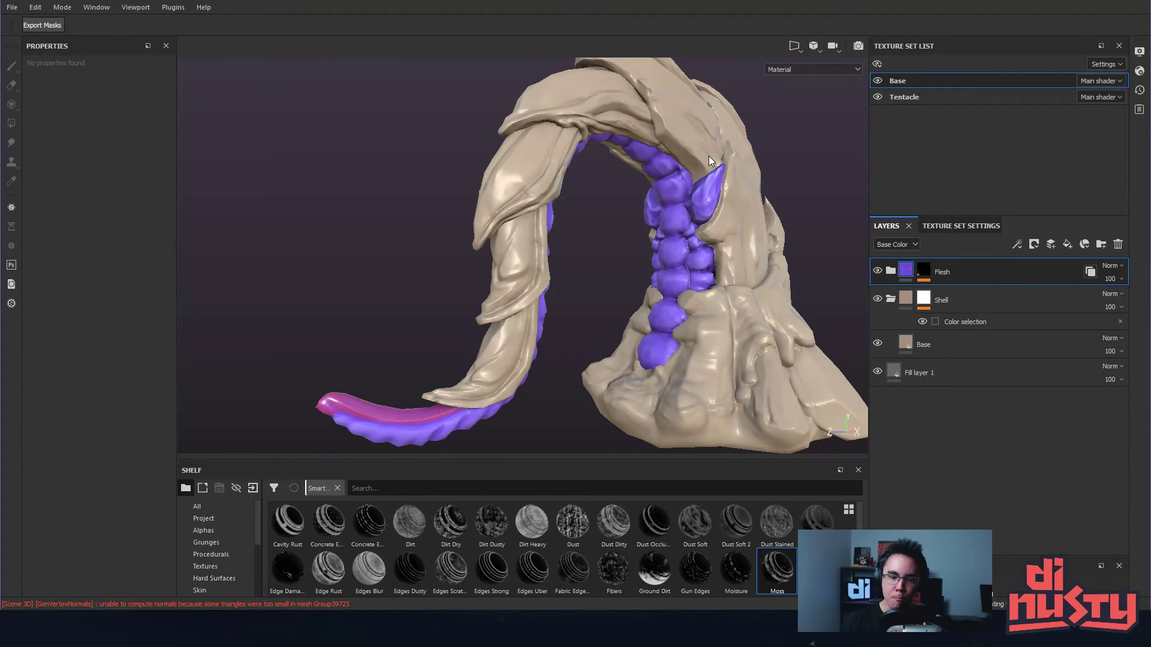
pyautogui.keyDown('alt'); pyautogui.moveTo(642, 174); pyautogui.dragTo(524, 182); pyautogui.keyUp('alt')
pyautogui.keyDown('alt'); pyautogui.moveTo(646, 149); pyautogui.dragTo(568, 156); pyautogui.keyUp('alt')
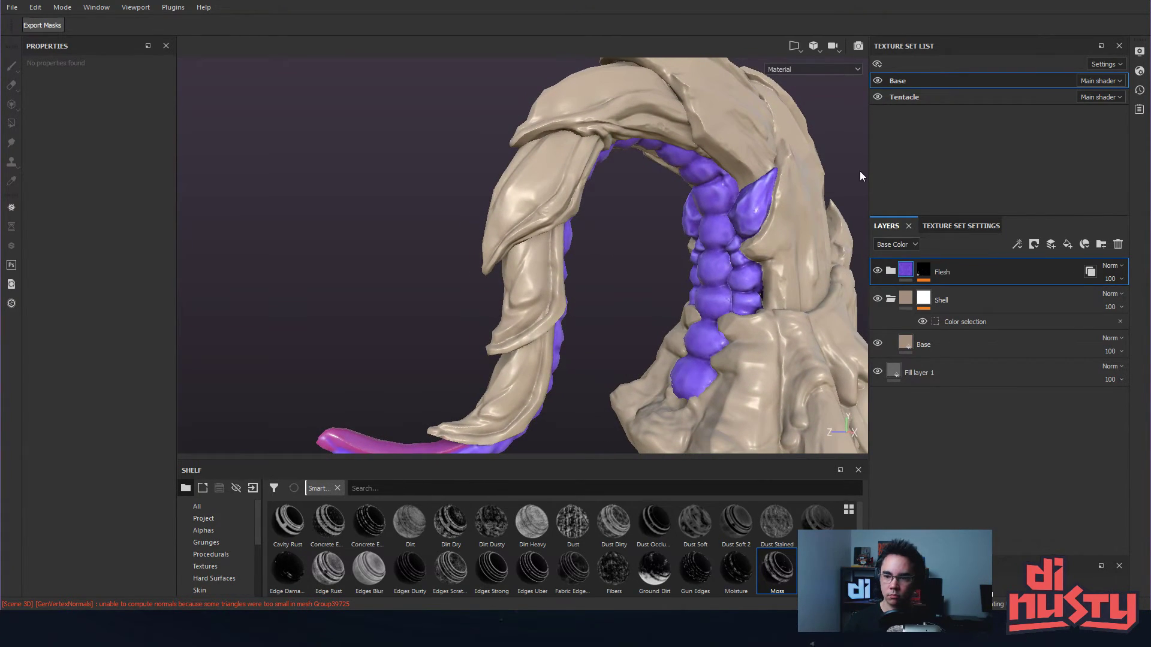
pyautogui.keyDown('ctrl'); pyautogui.keyDown('alt'); pyautogui.rightClick(534, 214); pyautogui.keyUp('alt'); pyautogui.keyUp('ctrl')
pyautogui.click(890, 272)
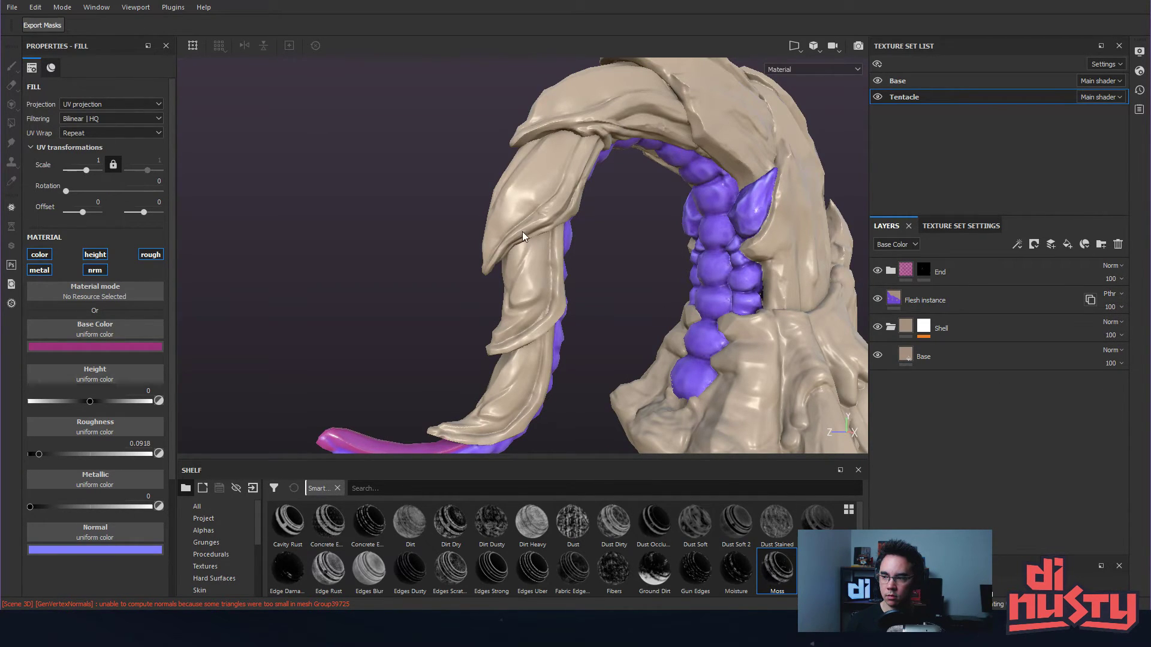
pyautogui.keyDown('alt'); pyautogui.moveTo(449, 251); pyautogui.dragTo(616, 239); pyautogui.keyUp('alt')
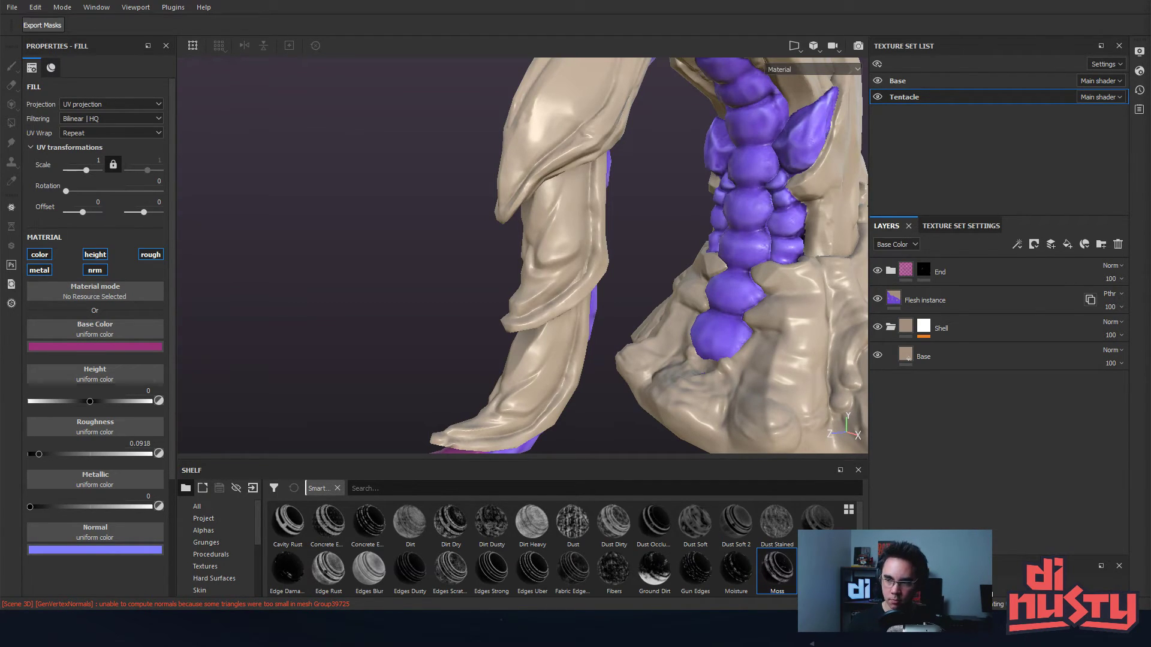
pyautogui.keyDown('alt'); pyautogui.moveTo(617, 287); pyautogui.dragTo(743, 289); pyautogui.keyUp('alt')
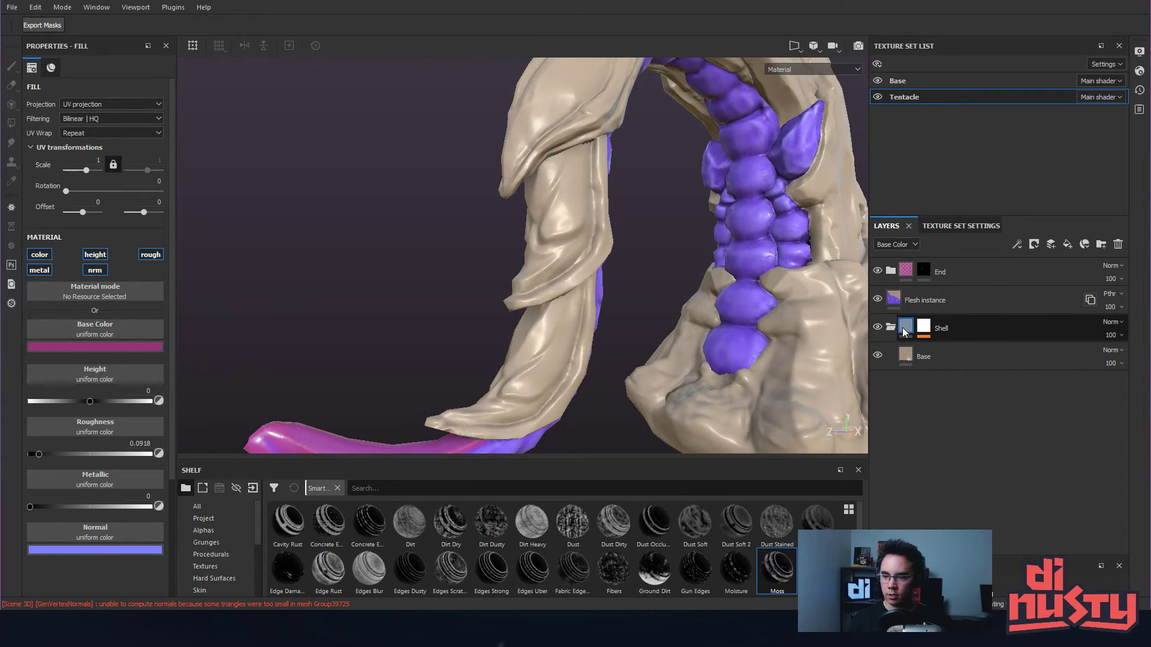
# - Set the roughness of the Base fill in the Tentacle set's Shell folder to 0.3237
pyautogui.click(924, 328)
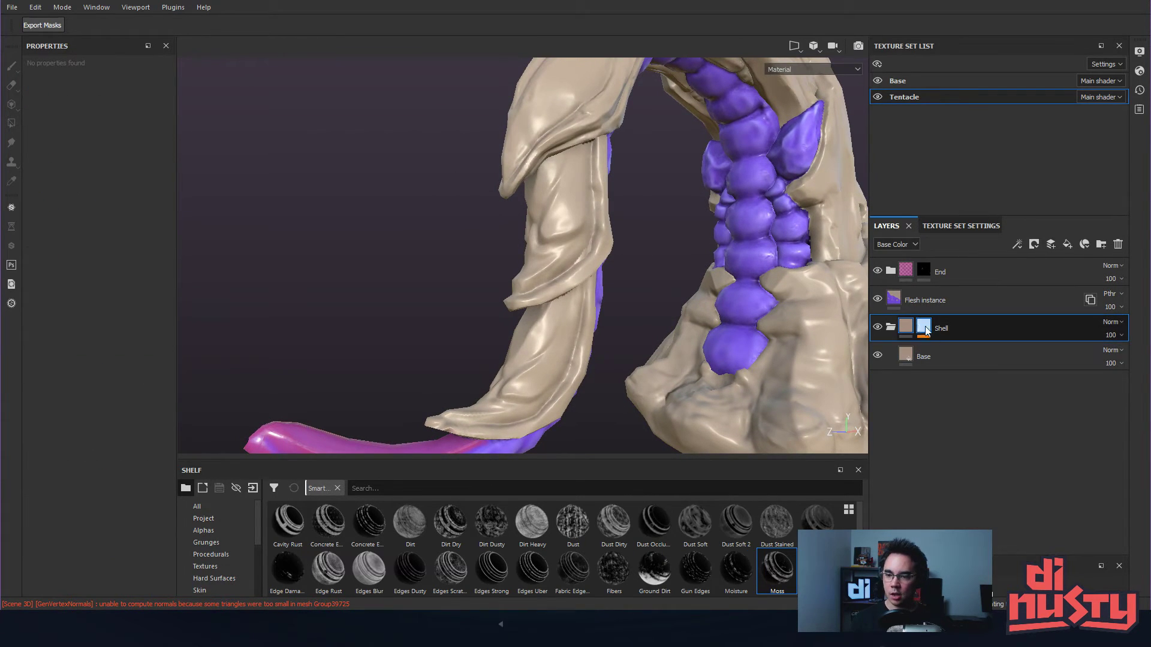
pyautogui.click(906, 354)
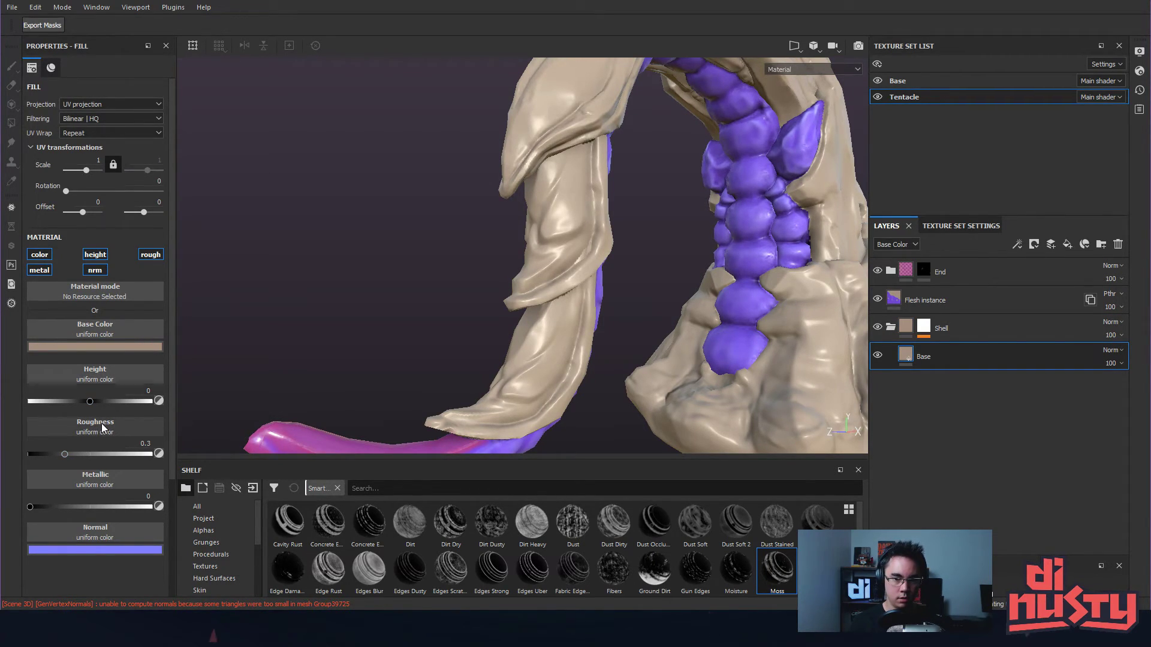
pyautogui.click(68, 454)
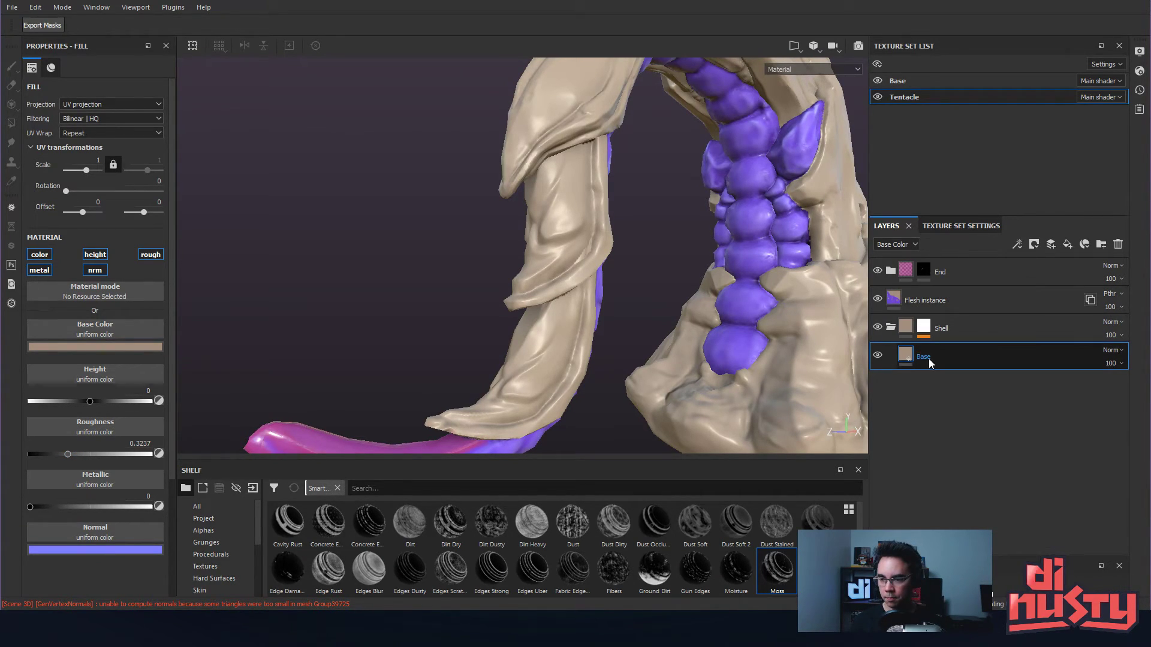
# - Add a new fill layer above the Base fill in the Tentacle set's Shell folder
pyautogui.click(1067, 245)
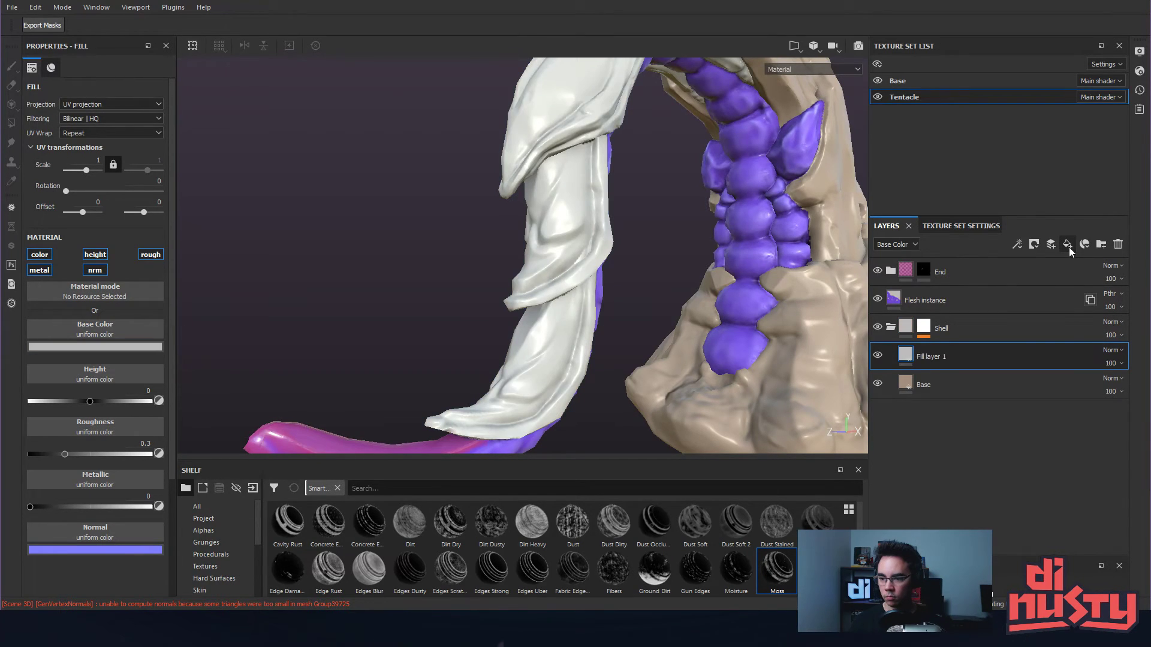
pyautogui.rightClick(908, 360)
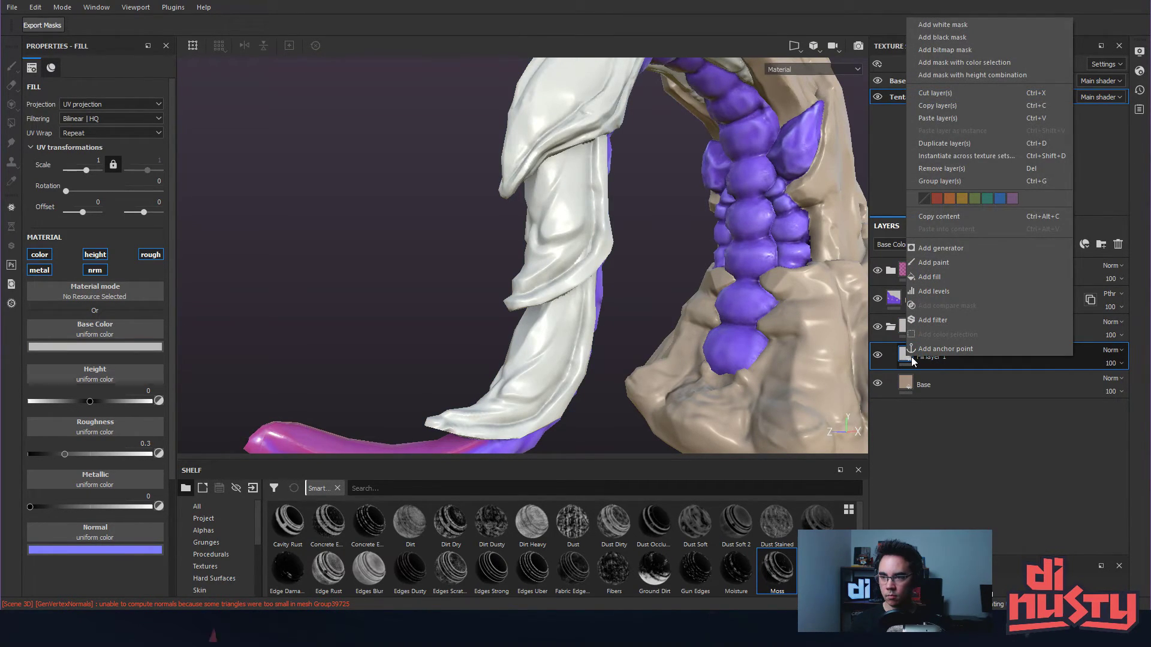
pyautogui.click(913, 357)
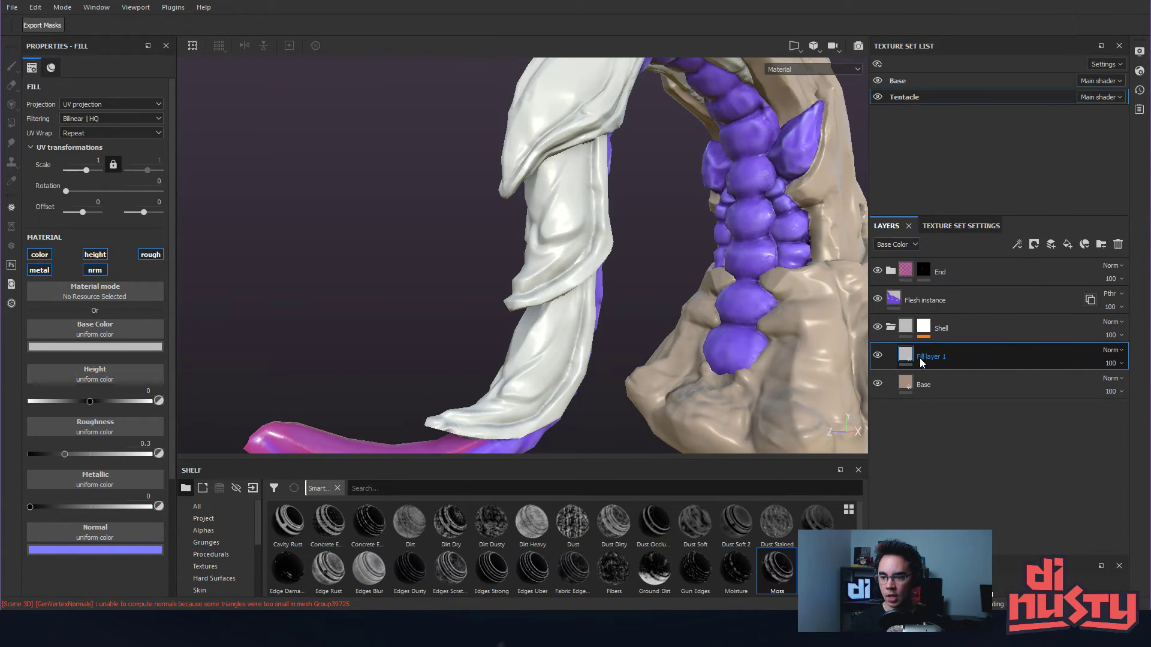
# - Add a black mask to the new fill layer in the Shell folder, with a fill effect using the Curvature Base map
pyautogui.rightClick(966, 357)
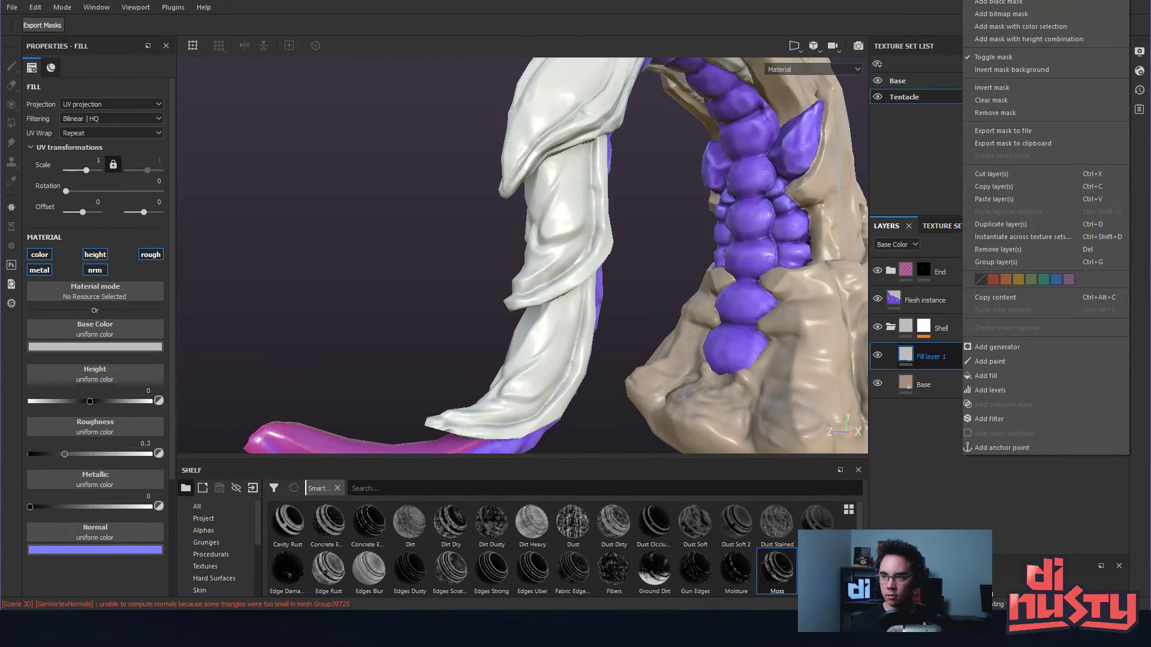
pyautogui.click(1013, 88)
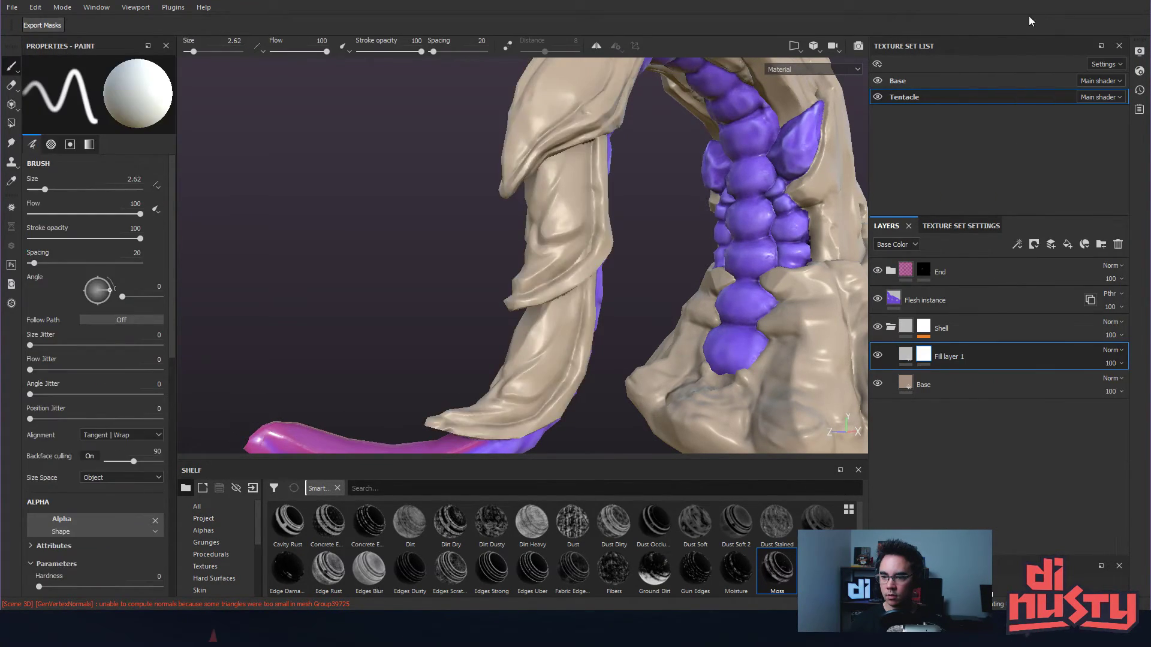
pyautogui.rightClick(923, 359)
pyautogui.click(950, 278)
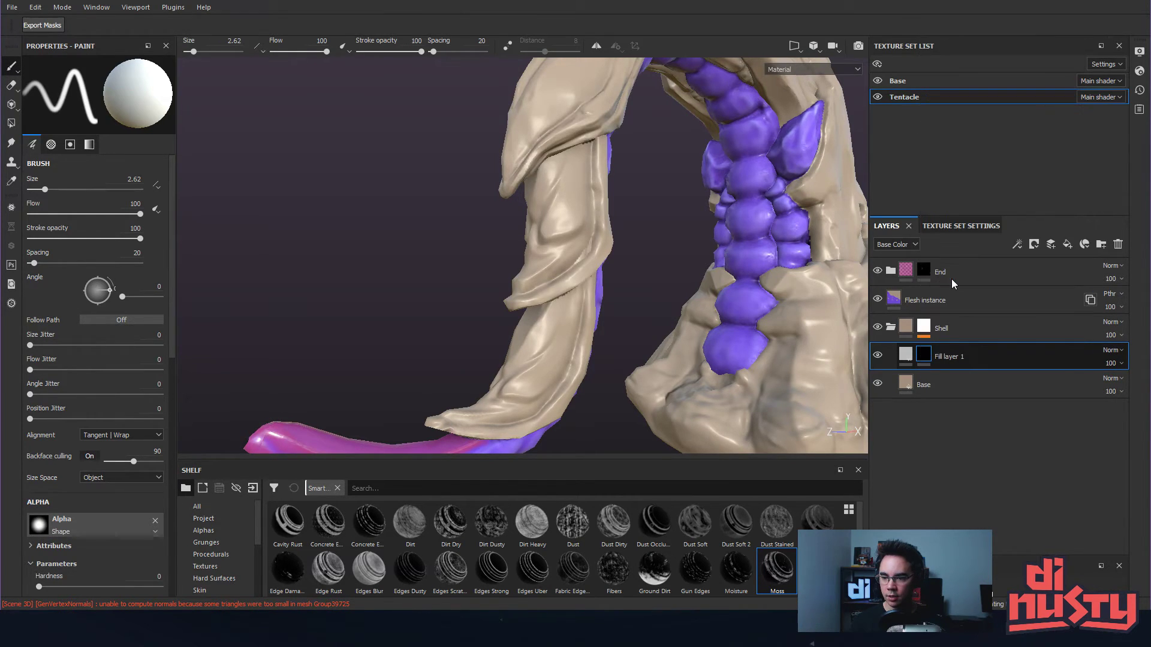
pyautogui.click(150, 258)
pyautogui.write('curv')
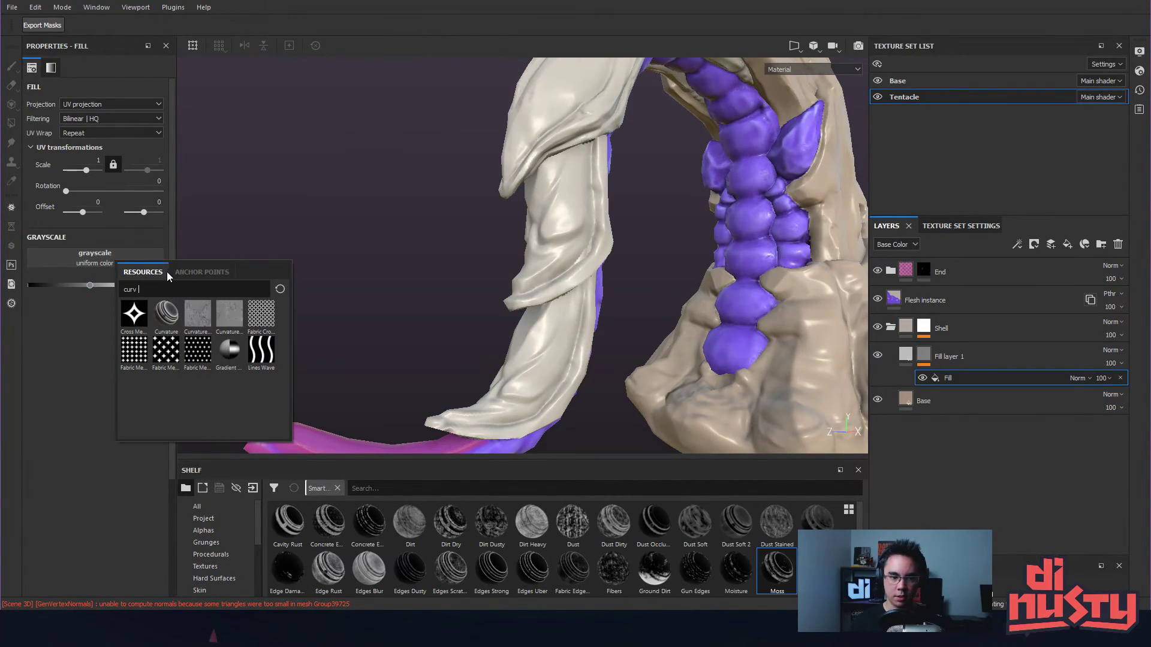
pyautogui.click(193, 314)
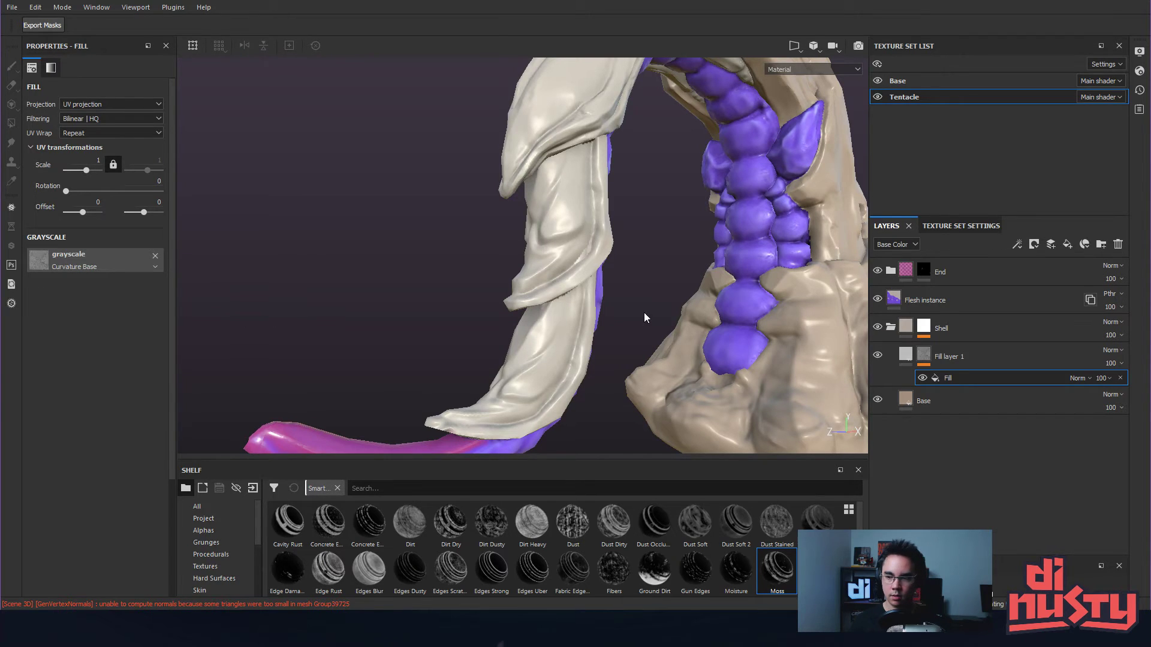
# - Add a Levels effect above the fill in Fill layer 1's mask and set its midtone to 1.833, checking the Base Color channel
pyautogui.click(907, 356)
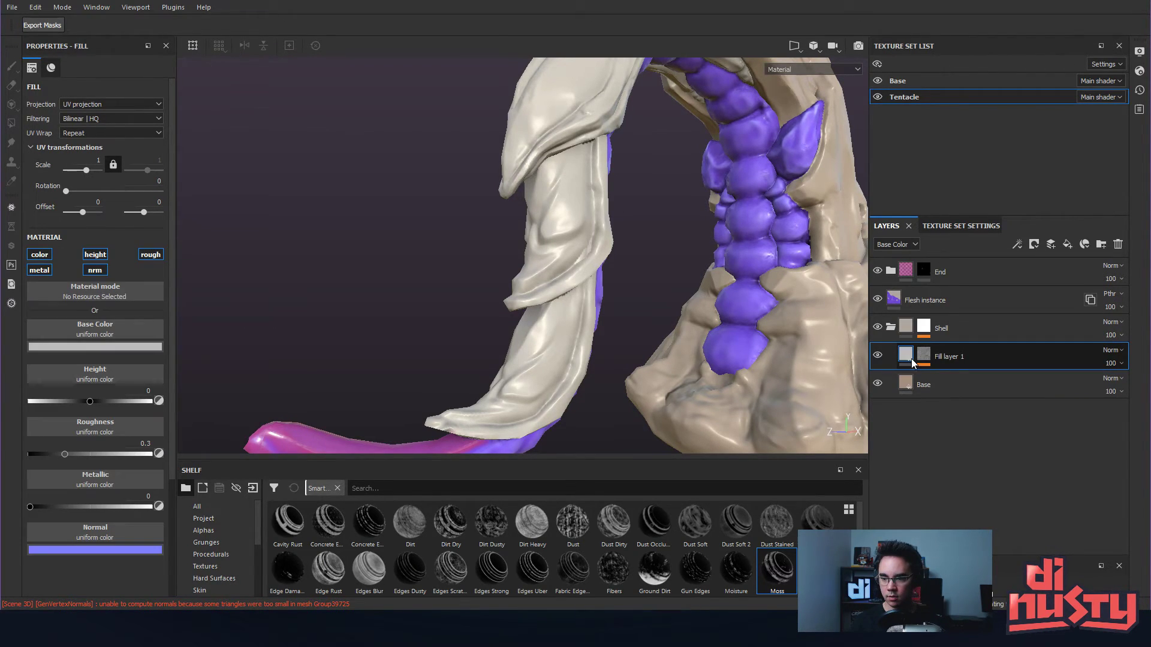
pyautogui.click(926, 358)
pyautogui.rightClick(972, 378)
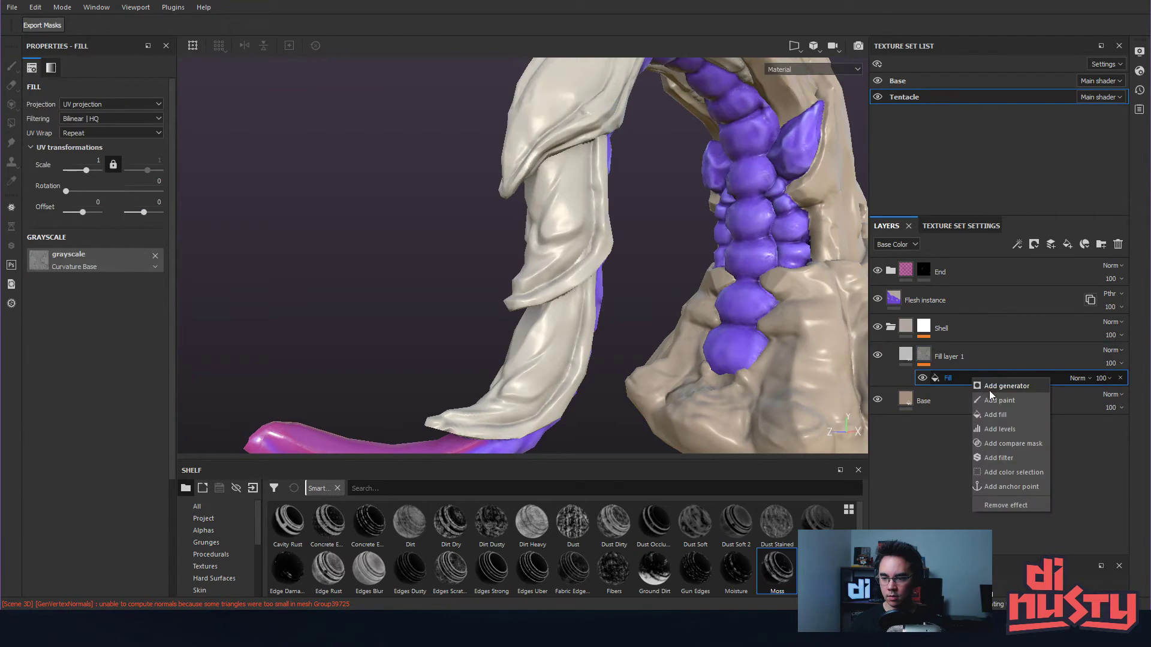
pyautogui.click(1027, 431)
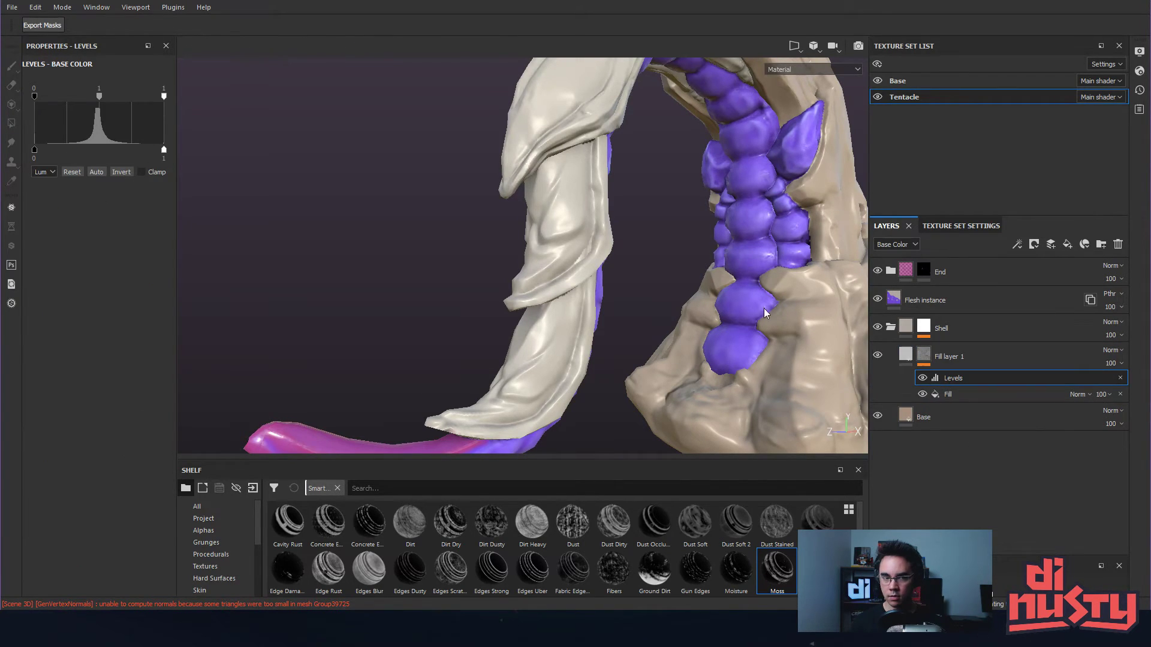
pyautogui.moveTo(94, 96)
pyautogui.mouseDown()
pyautogui.moveTo(128, 100)
pyautogui.moveTo(99, 101)
pyautogui.mouseUp()
pyautogui.moveTo(452, 212)
pyautogui.keyDown('alt'); pyautogui.mouseDown()
pyautogui.moveTo(483, 254)
pyautogui.moveTo(457, 232)
pyautogui.mouseUp(); pyautogui.keyUp('alt')
pyautogui.press('c')
pyautogui.press('c')
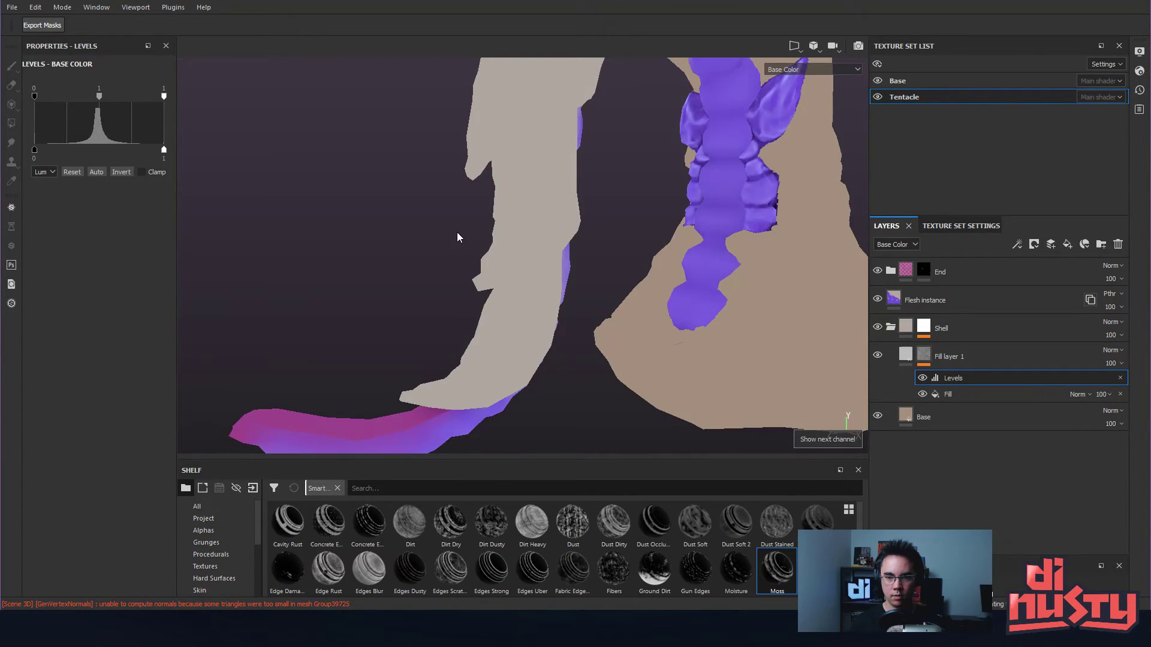
pyautogui.moveTo(99, 96); pyautogui.dragTo(103, 97)
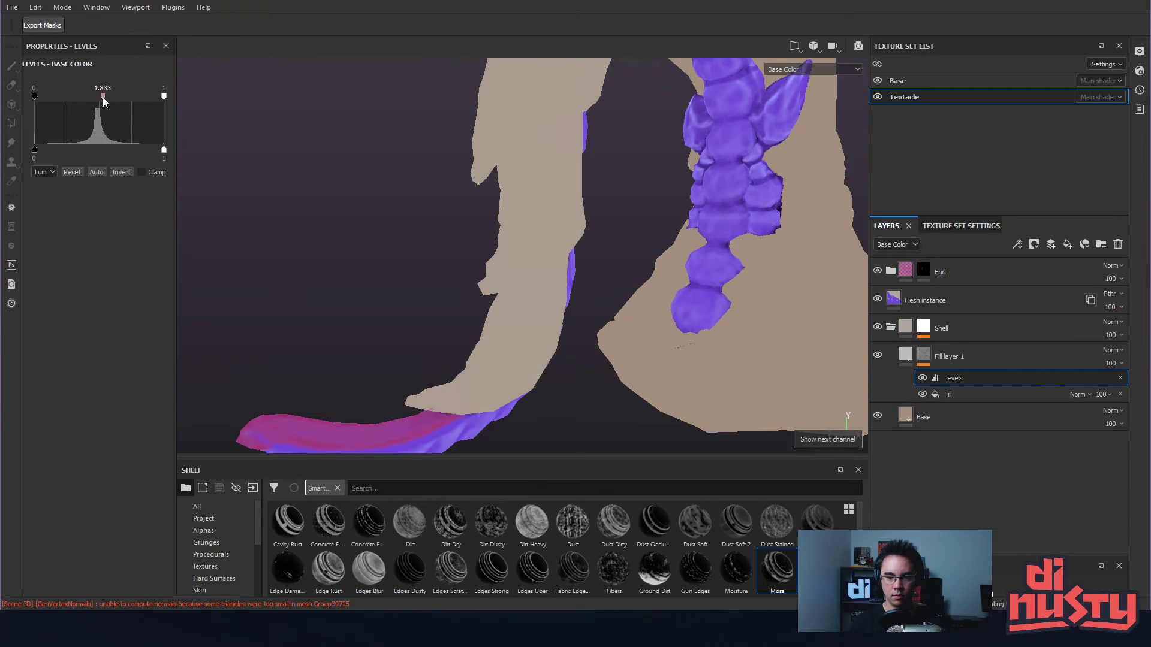
pyautogui.click(906, 357)
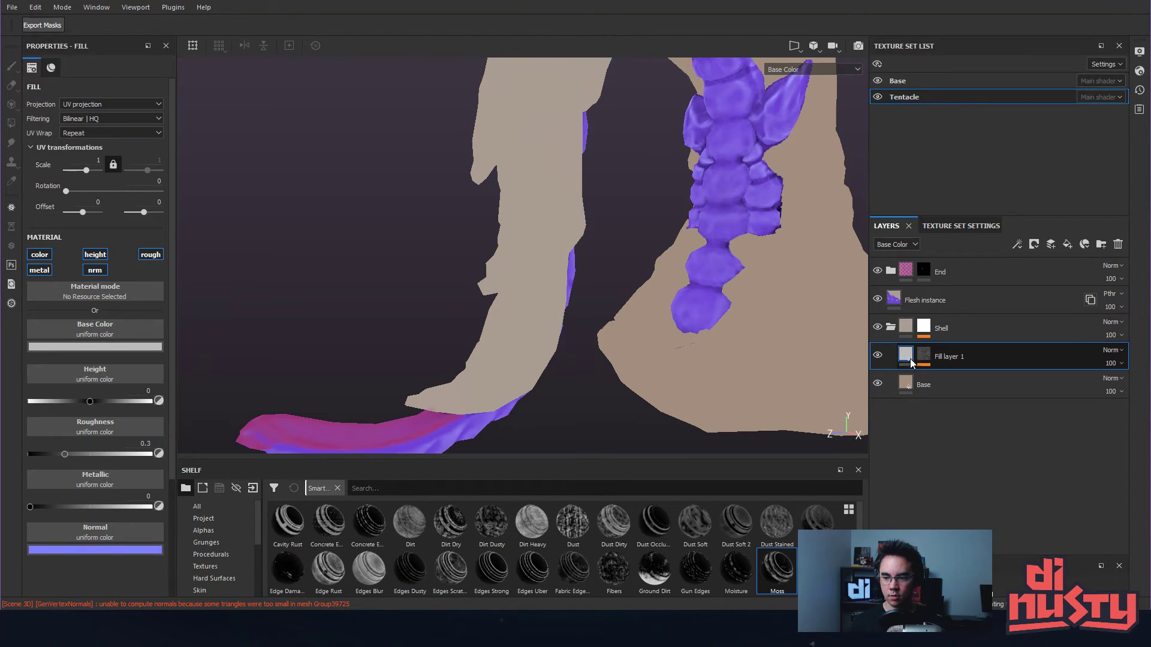
pyautogui.click(923, 357)
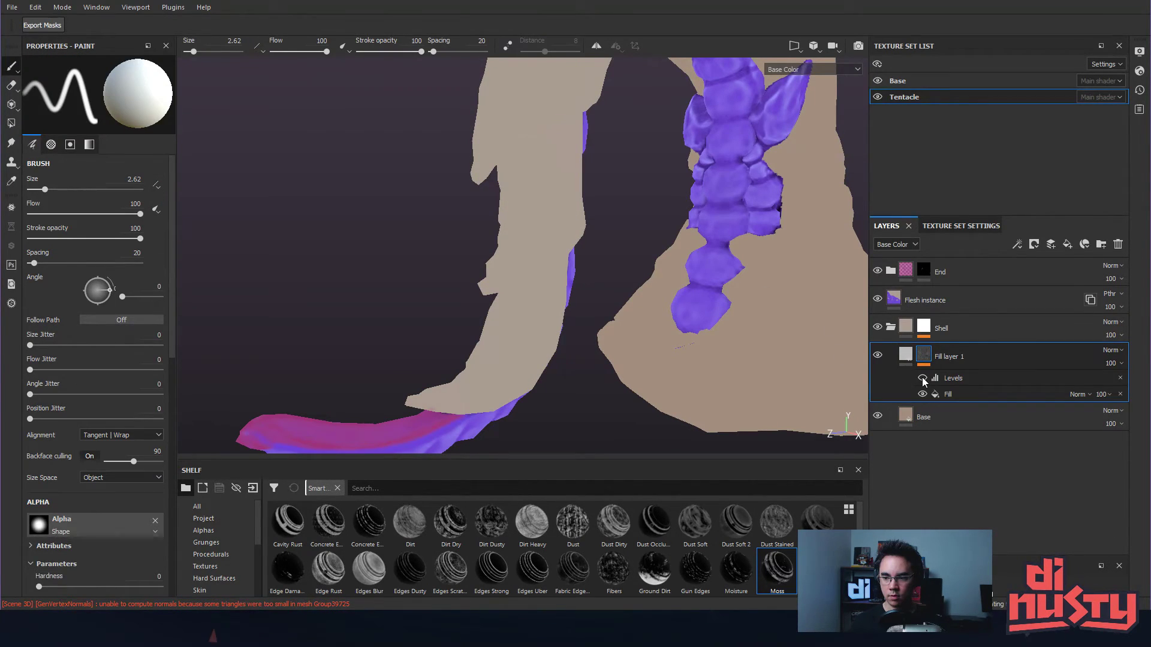
pyautogui.moveTo(925, 360)
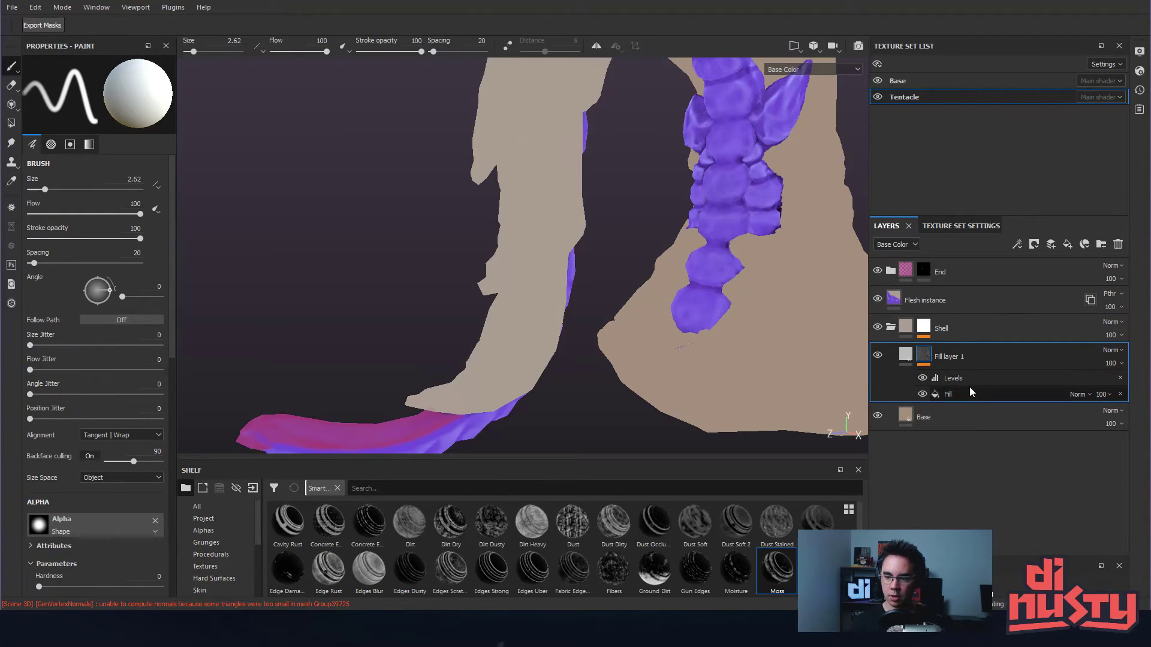
# - Replace the map in Fill layer 1's mask fill with Curvature Tentacle and check the shell in Material view
pyautogui.click(971, 392)
pyautogui.click(74, 261)
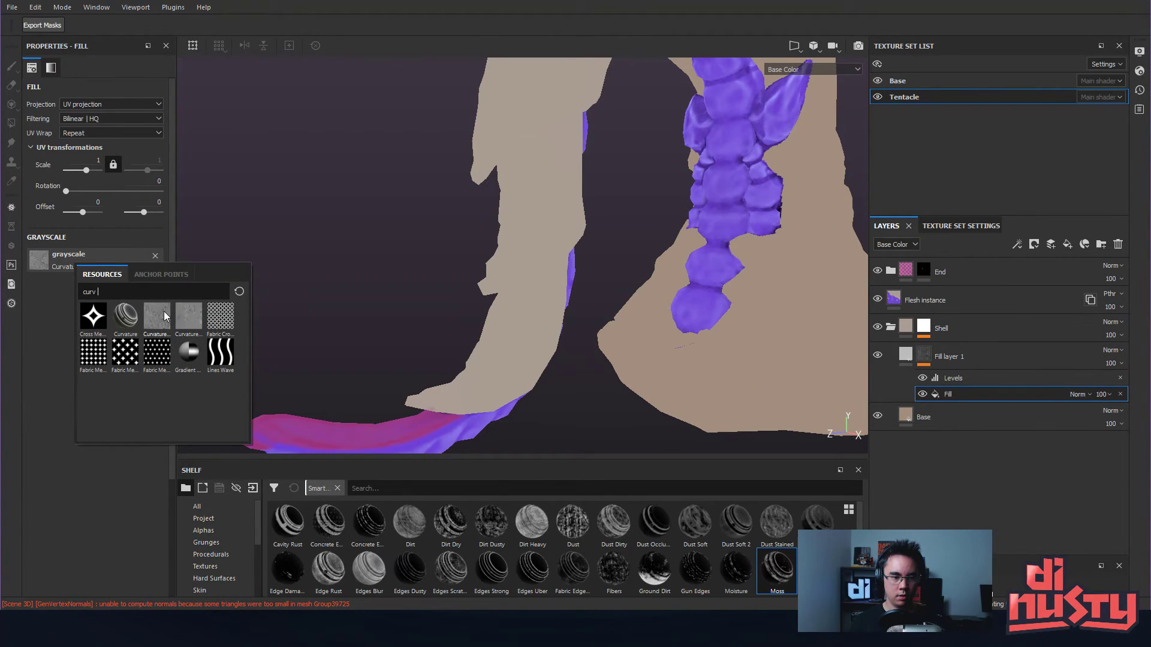
pyautogui.click(190, 315)
pyautogui.keyDown('alt'); pyautogui.moveTo(463, 264); pyautogui.dragTo(632, 304); pyautogui.keyUp('alt')
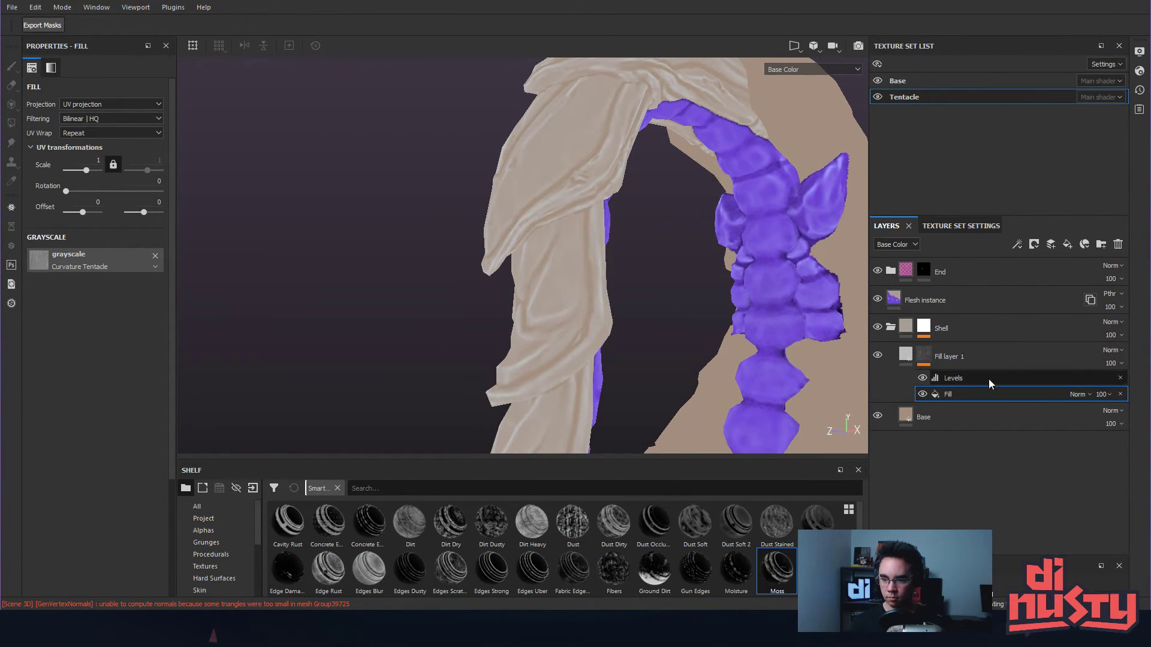
pyautogui.click(915, 356)
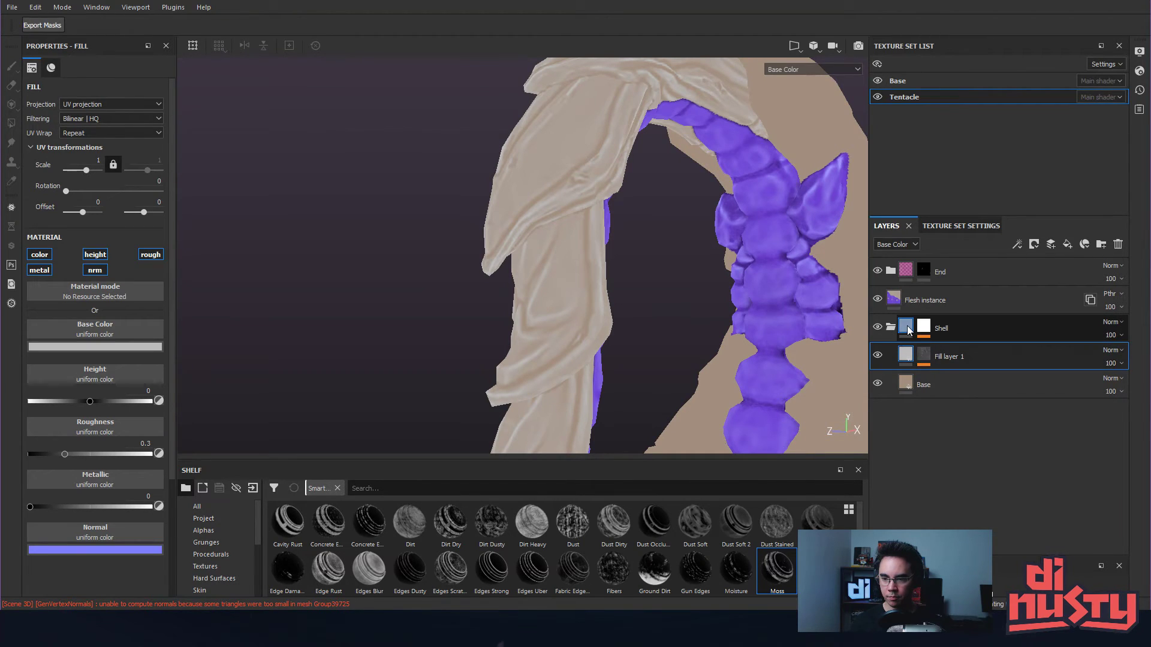
pyautogui.click(905, 330)
pyautogui.press('m')
pyautogui.keyDown('alt'); pyautogui.moveTo(639, 267); pyautogui.dragTo(606, 288); pyautogui.keyUp('alt')
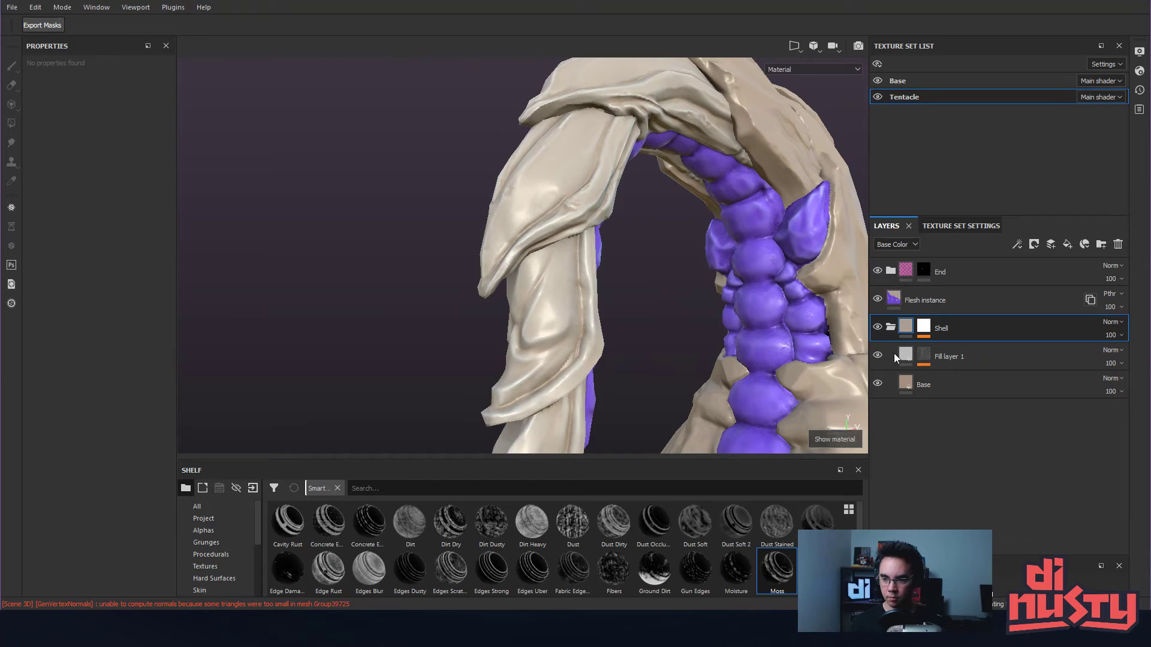
# - Change the base color of the Base fill in the Shell folder to a dark orange-brown
pyautogui.click(909, 379)
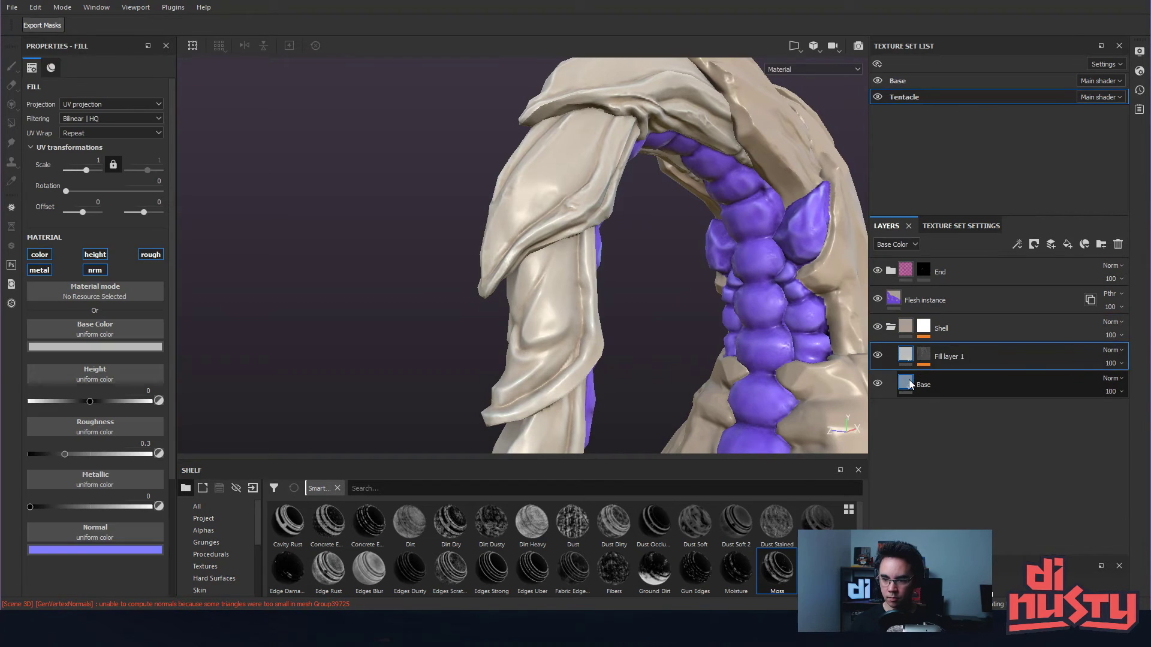
pyautogui.click(127, 348)
pyautogui.moveTo(158, 409); pyautogui.dragTo(203, 426)
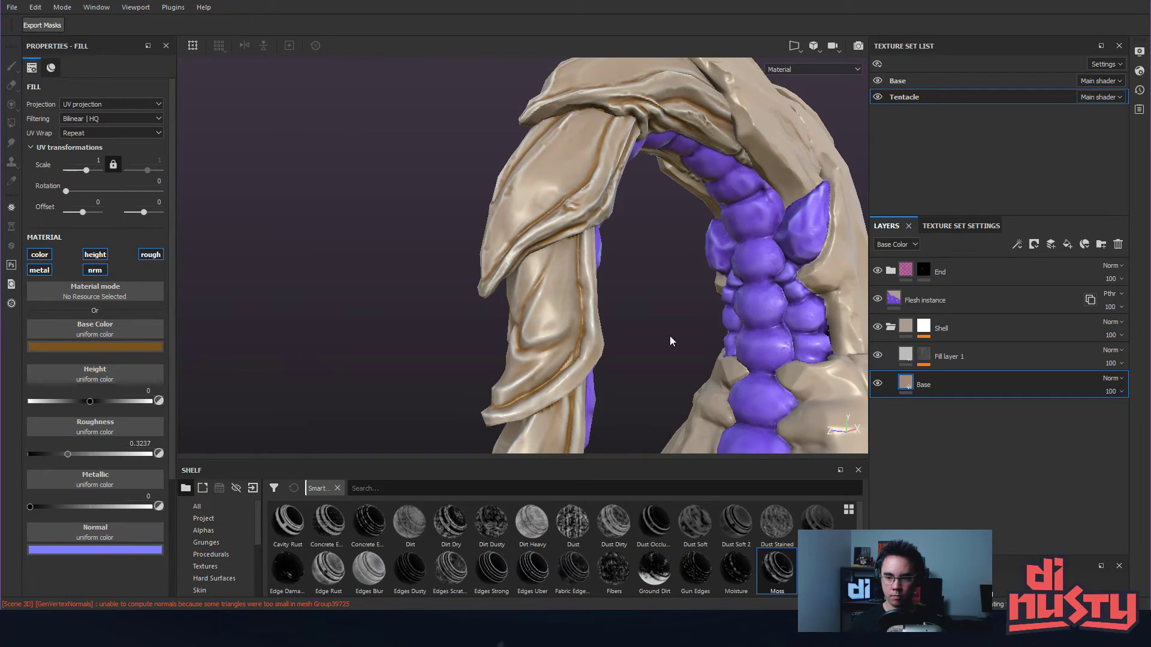
# - Try the Overlay blending mode on Fill layer 1
pyautogui.click(997, 356)
pyautogui.click(1106, 350)
pyautogui.click(1119, 160)
pyautogui.keyDown('alt'); pyautogui.moveTo(675, 238); pyautogui.dragTo(657, 240); pyautogui.keyUp('alt')
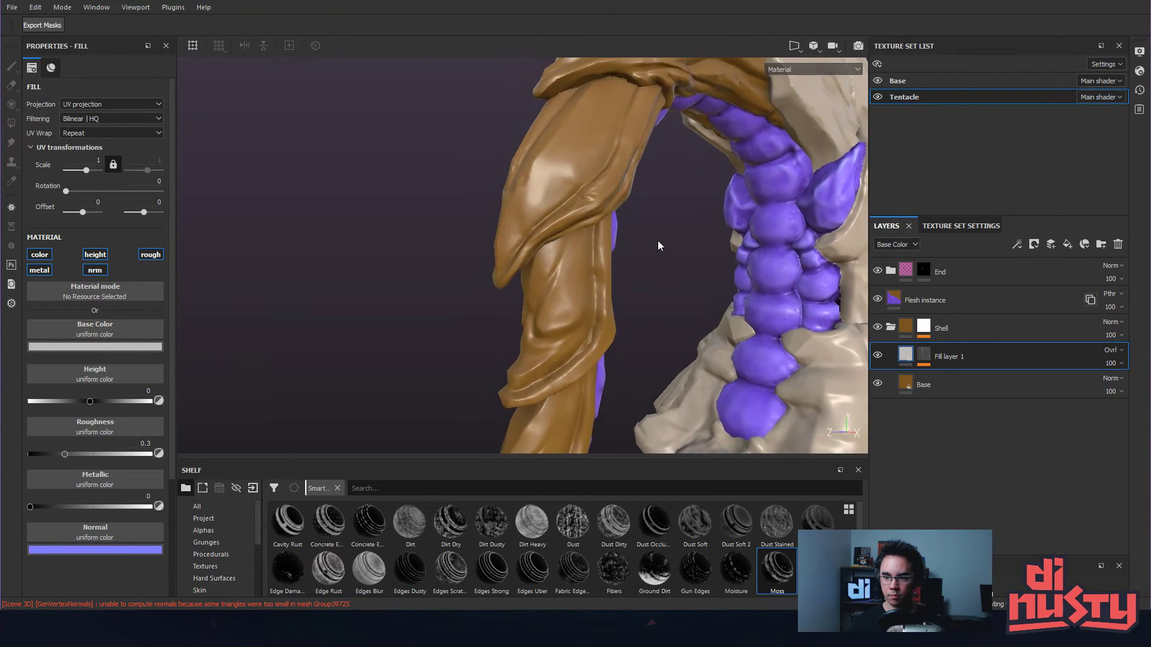
# - Set Fill layer 1's blending mode to Screen and raise the midtone of its mask's Levels to 4.194
pyautogui.click(924, 356)
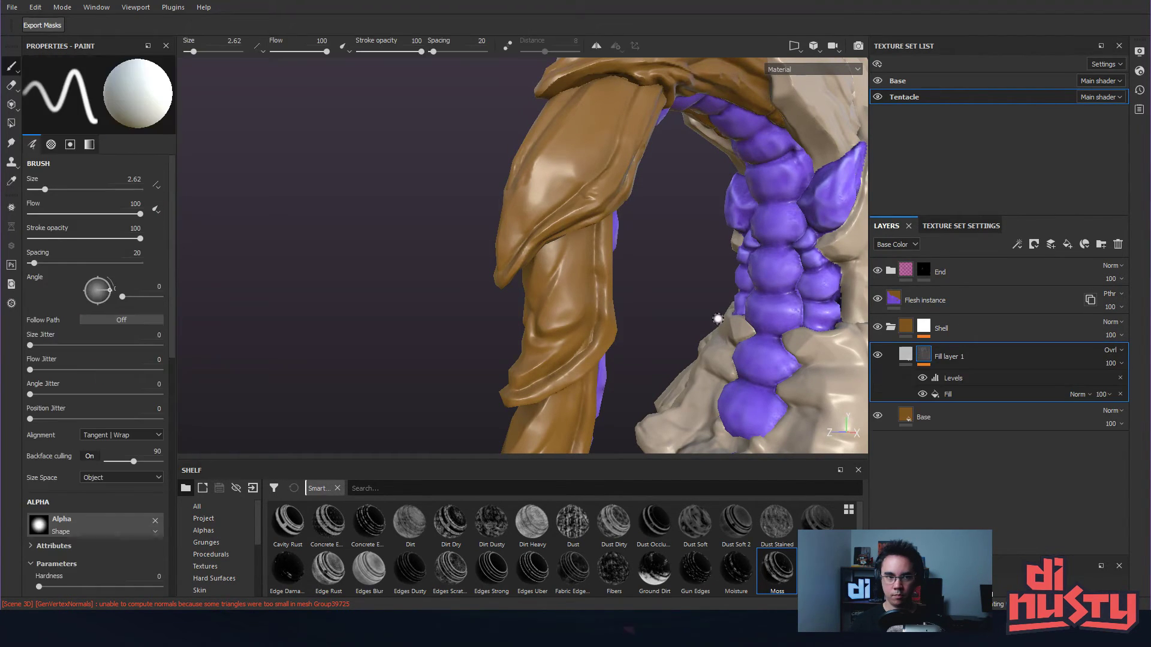
pyautogui.click(959, 378)
pyautogui.moveTo(127, 99); pyautogui.dragTo(165, 103)
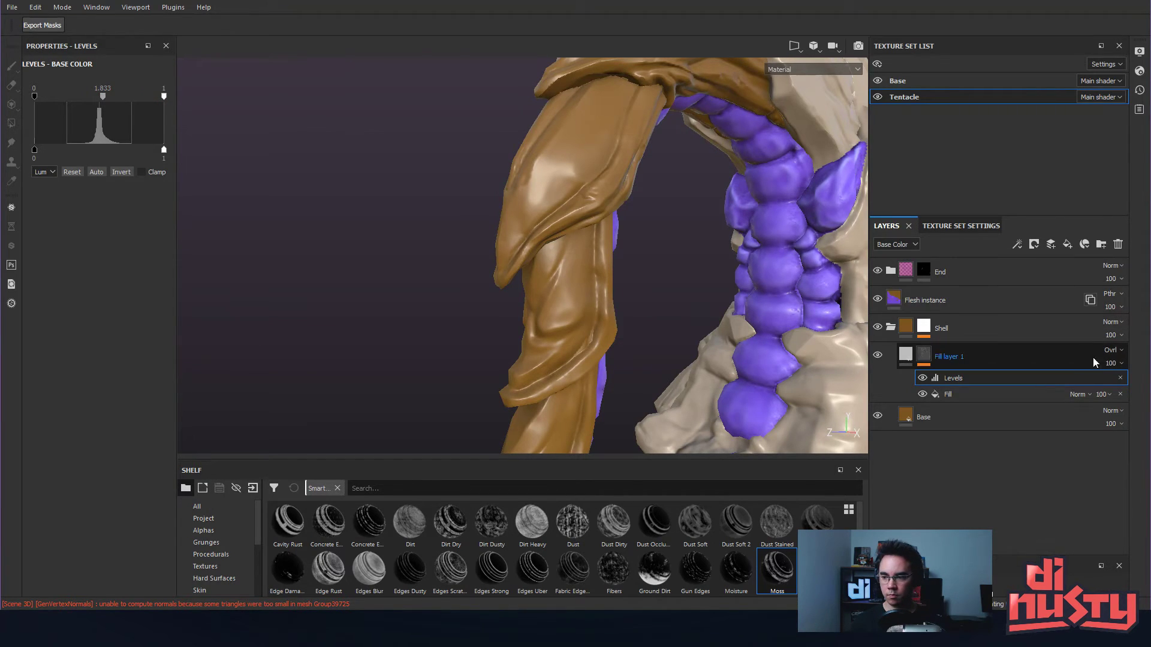
pyautogui.click(1112, 350)
pyautogui.click(1131, 168)
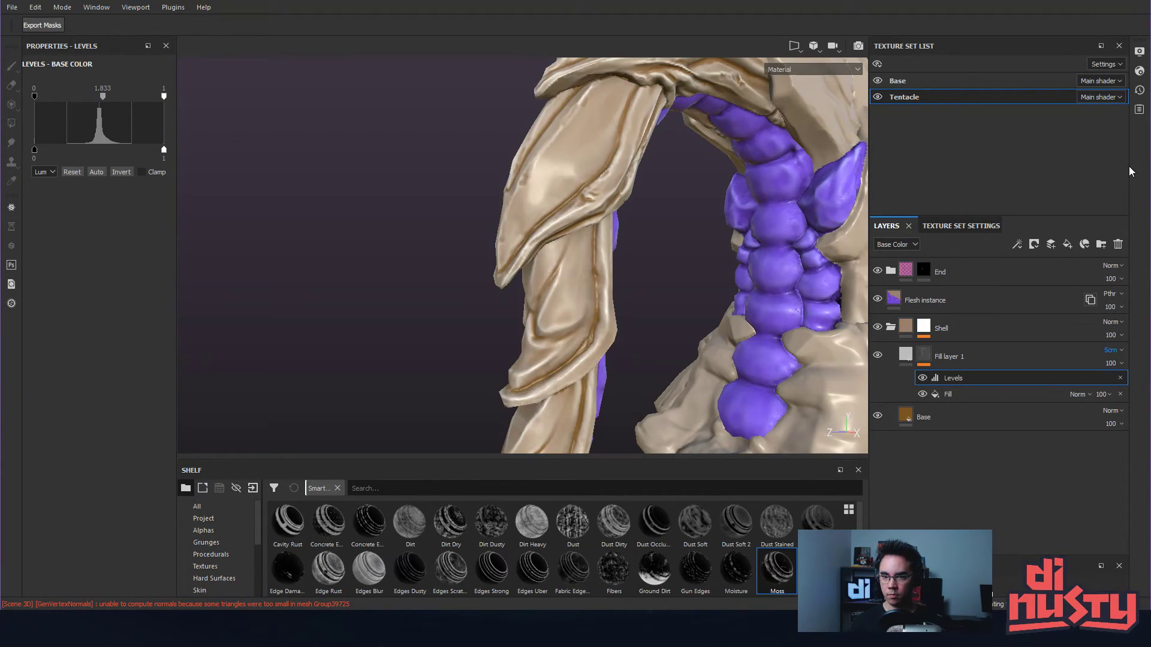
pyautogui.moveTo(106, 94); pyautogui.dragTo(113, 103)
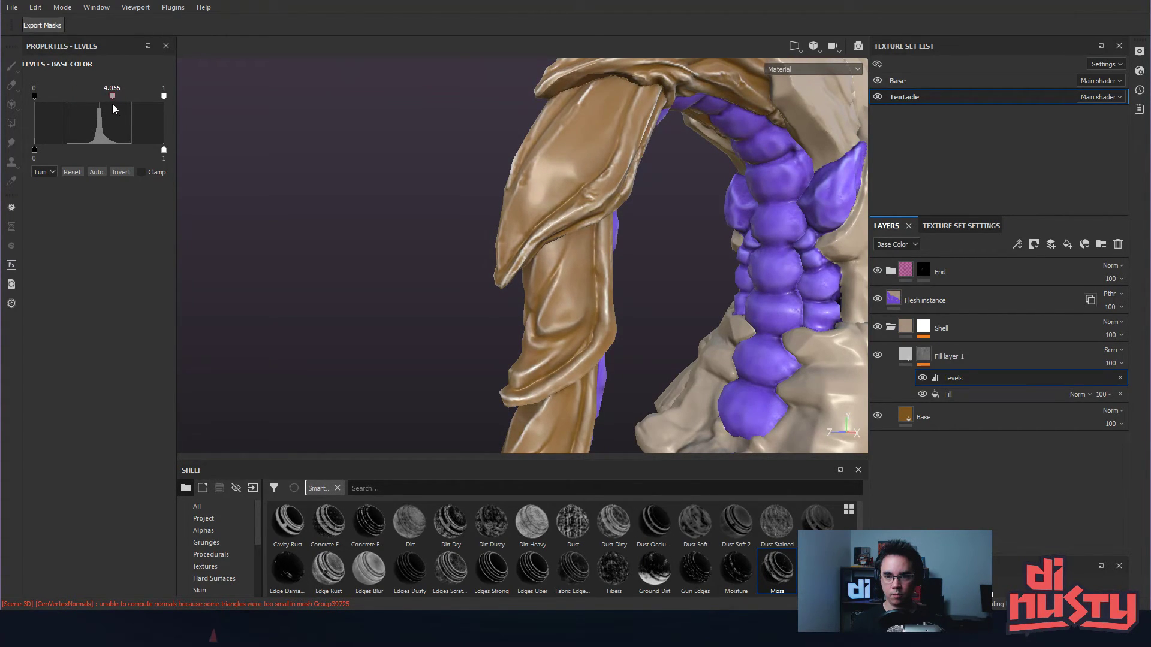
pyautogui.moveTo(271, 190)
pyautogui.keyDown('alt'); pyautogui.mouseDown()
pyautogui.moveTo(404, 182)
pyautogui.moveTo(288, 196)
pyautogui.mouseUp(); pyautogui.keyUp('alt')
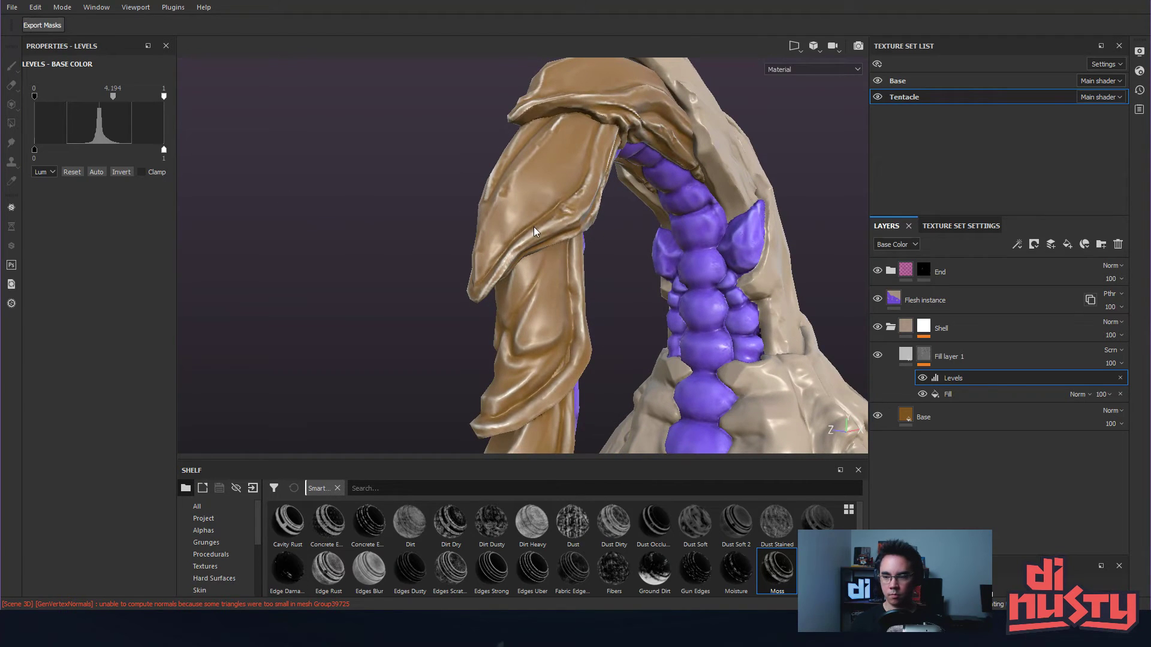
# - Examine the curvature highlights on the brown shell plates, comparing the Base fill with and without Fill layer 1
pyautogui.rightClick(979, 377)
pyautogui.click(924, 355)
pyautogui.click(907, 352)
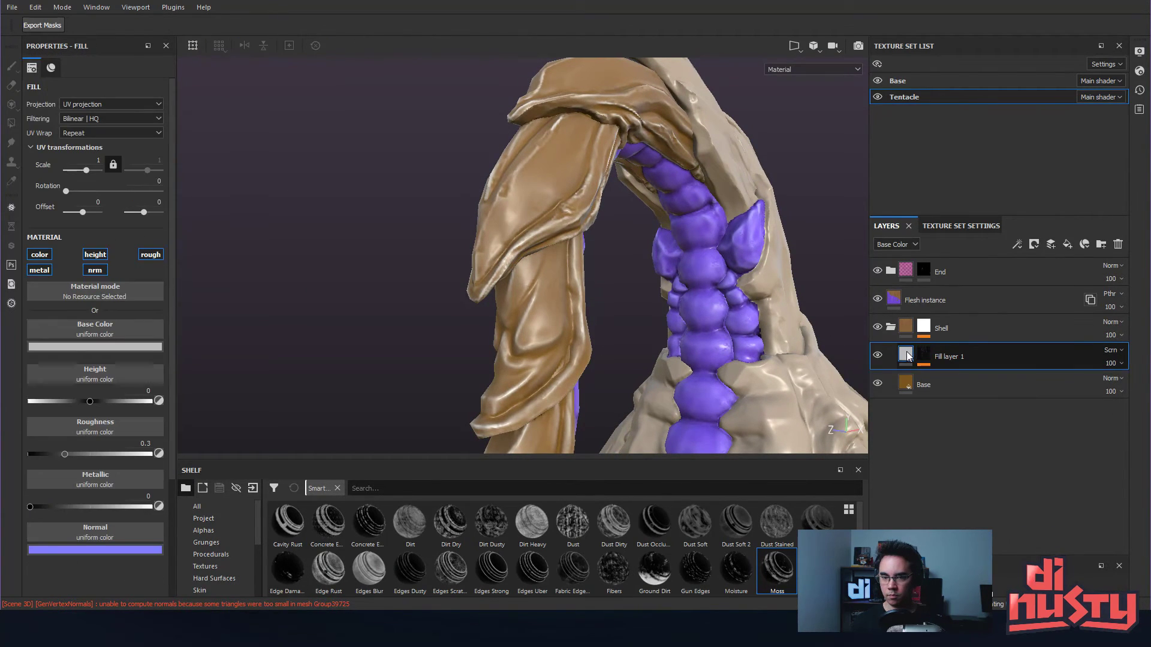
pyautogui.click(908, 386)
pyautogui.keyDown('alt'); pyautogui.moveTo(695, 311); pyautogui.dragTo(706, 287); pyautogui.keyUp('alt')
pyautogui.keyDown('alt'); pyautogui.moveTo(706, 287); pyautogui.dragTo(749, 288, button='middle'); pyautogui.keyUp('alt')
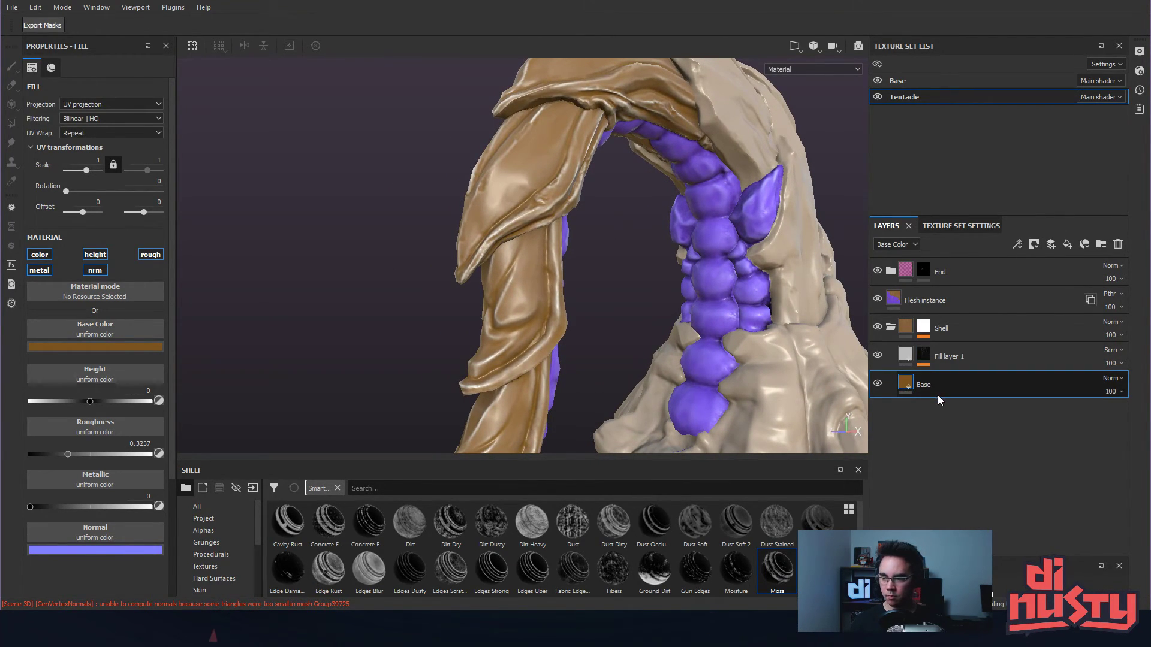
pyautogui.moveTo(922, 365)
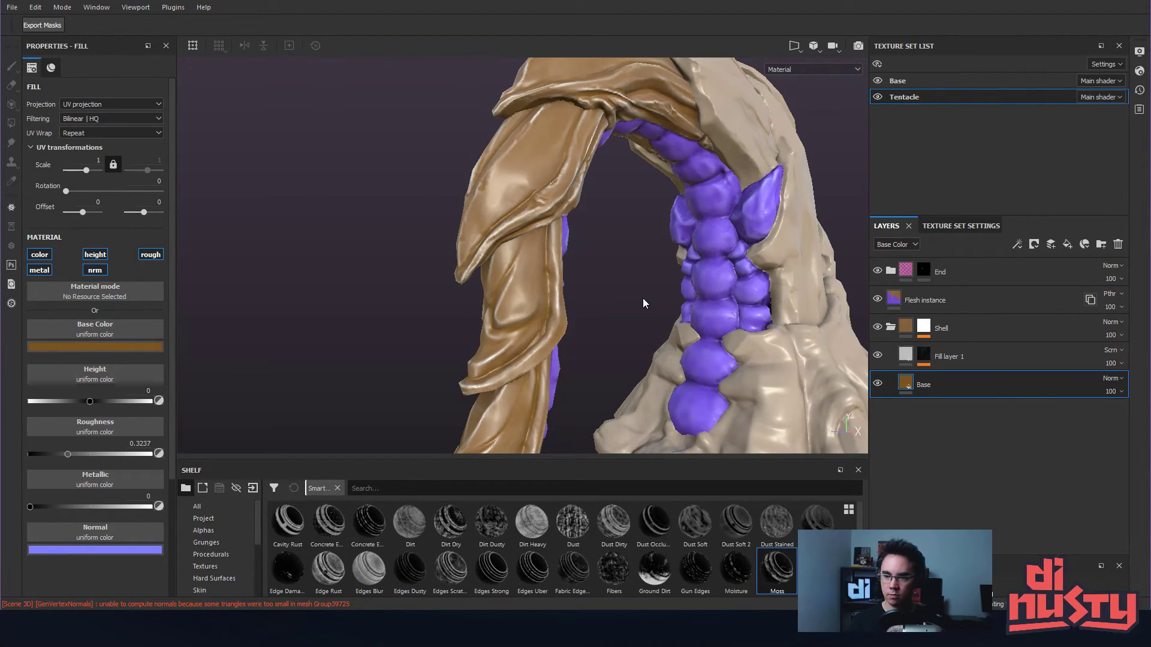
pyautogui.click(878, 355)
pyautogui.click(924, 355)
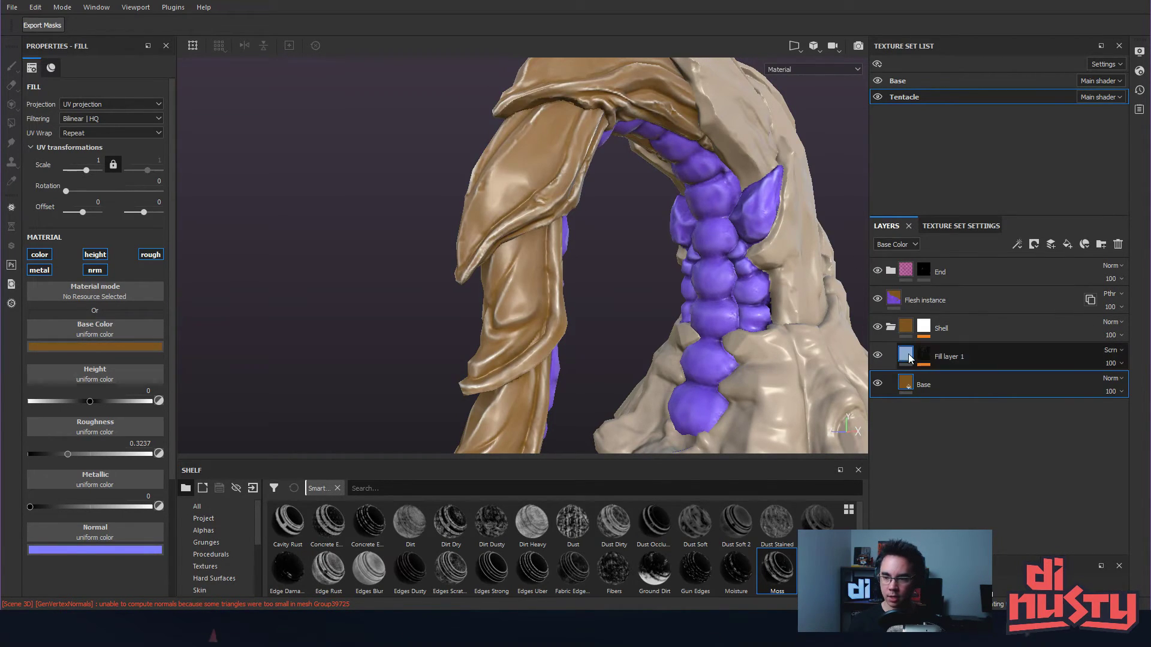
# - Change the base color of Fill layer 1 to a light golden yellow
pyautogui.click(905, 355)
pyautogui.click(141, 346)
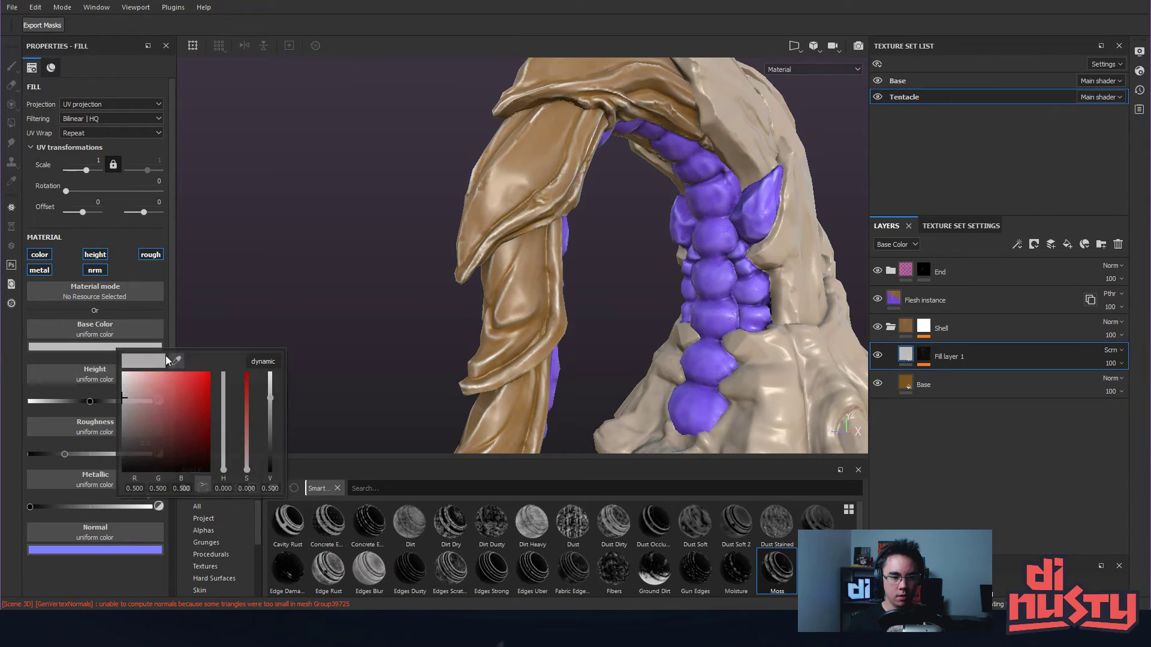
pyautogui.moveTo(247, 406); pyautogui.dragTo(246, 407)
pyautogui.moveTo(149, 400); pyautogui.dragTo(163, 409)
pyautogui.moveTo(225, 448); pyautogui.dragTo(224, 461)
pyautogui.moveTo(168, 378); pyautogui.dragTo(157, 394)
pyautogui.click(293, 291)
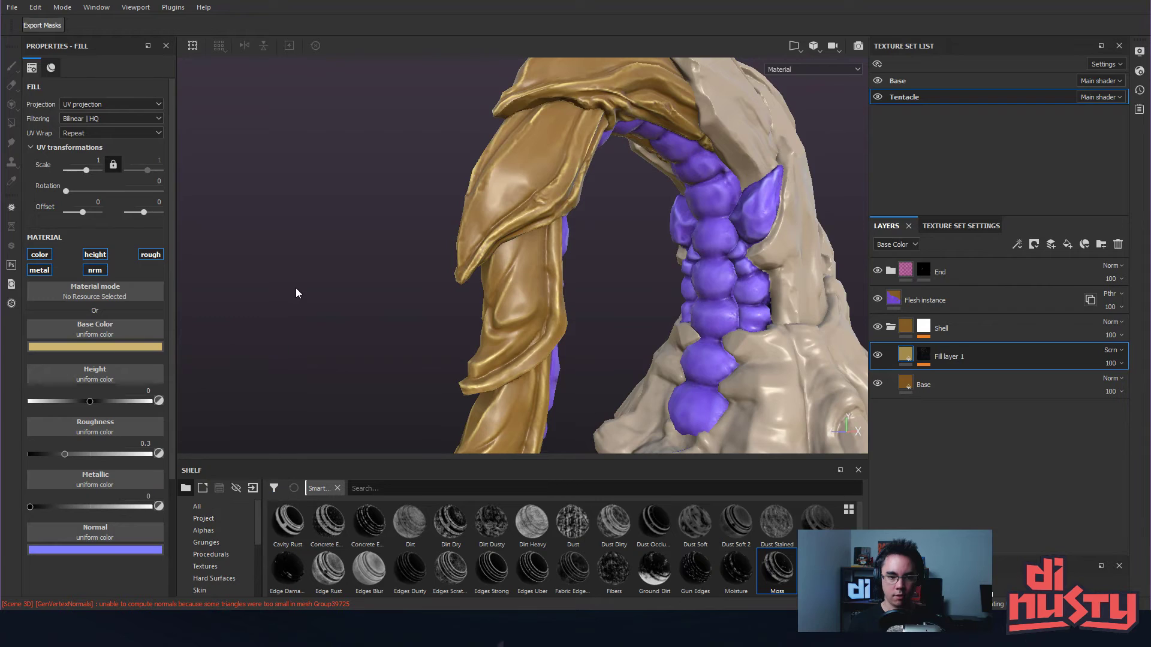
# - Add a Blur filter above the Levels in Fill layer 1's mask and set its intensity to 1.13
pyautogui.click(926, 356)
pyautogui.rightClick(989, 382)
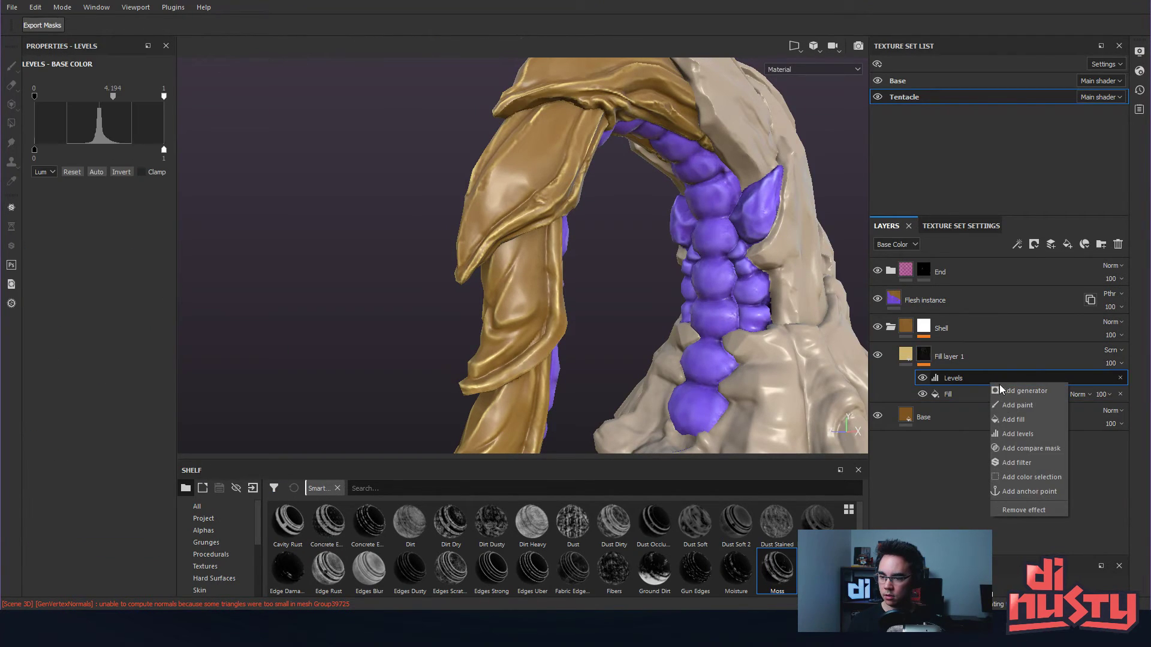
pyautogui.click(1042, 460)
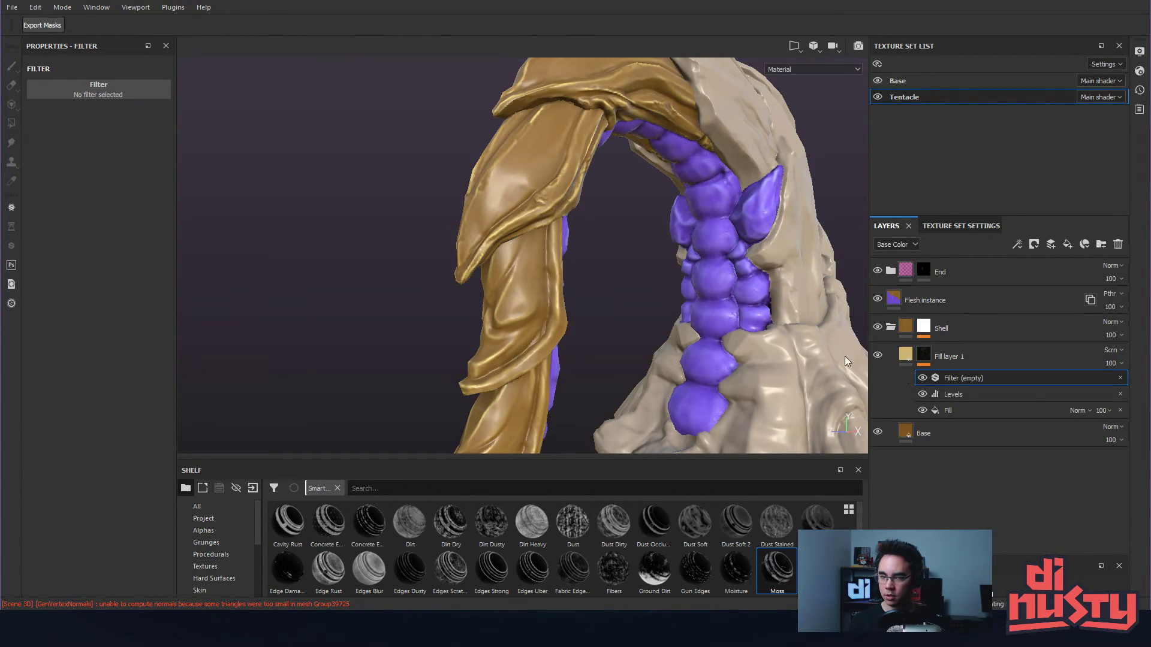
pyautogui.click(110, 94)
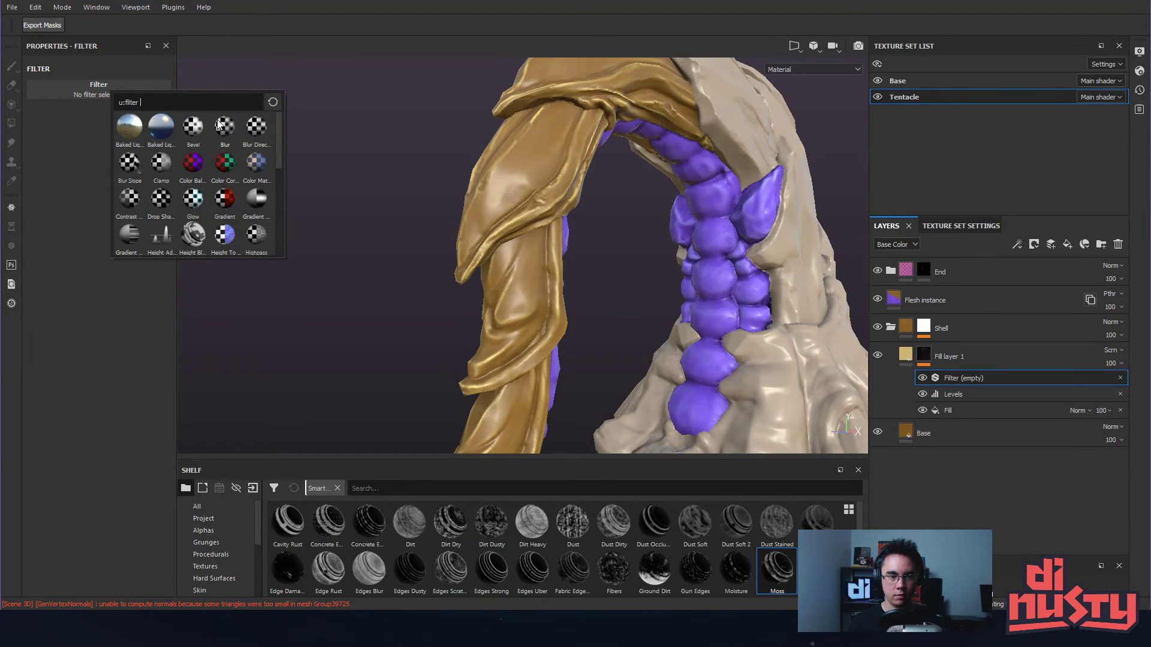
pyautogui.moveTo(247, 129)
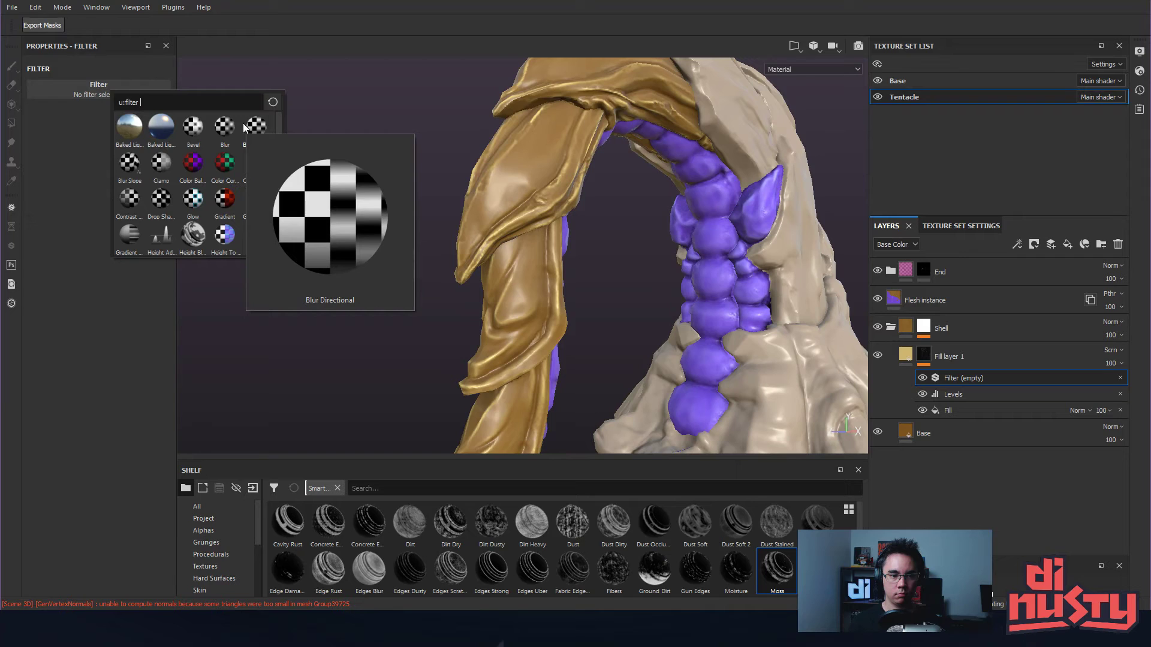
pyautogui.click(225, 127)
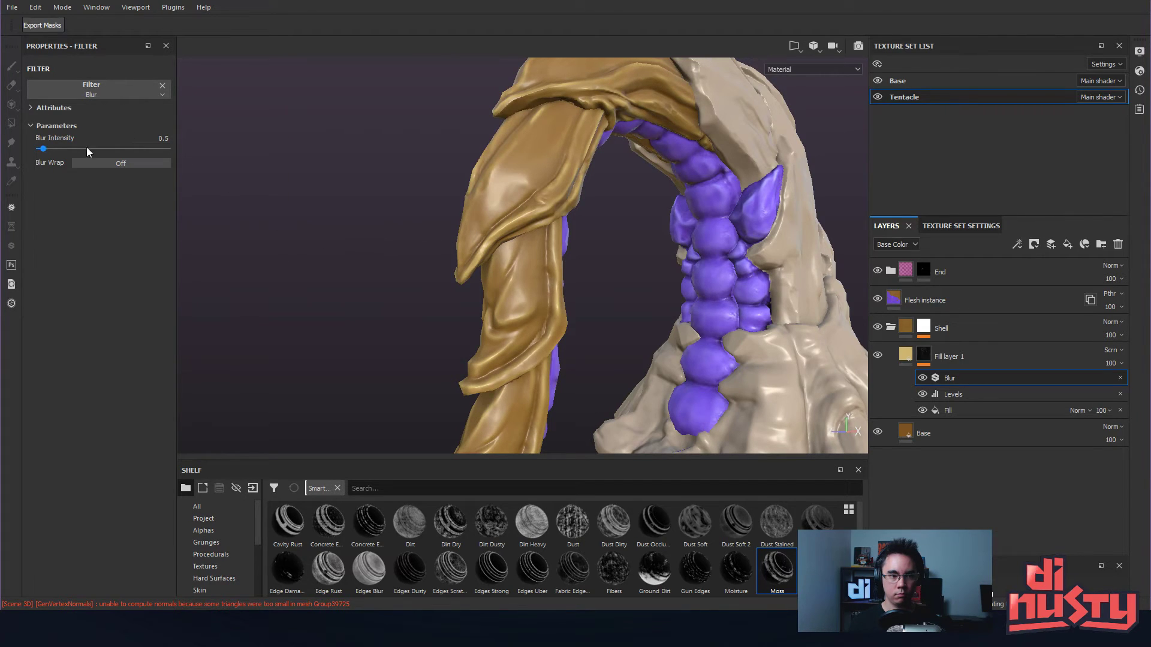
pyautogui.moveTo(44, 148); pyautogui.dragTo(49, 165)
# - Set the Levels in Fill layer 1's mask to black point 0.176, midtone 3.901 and white point 0.838, judging in Base Color view
pyautogui.click(963, 393)
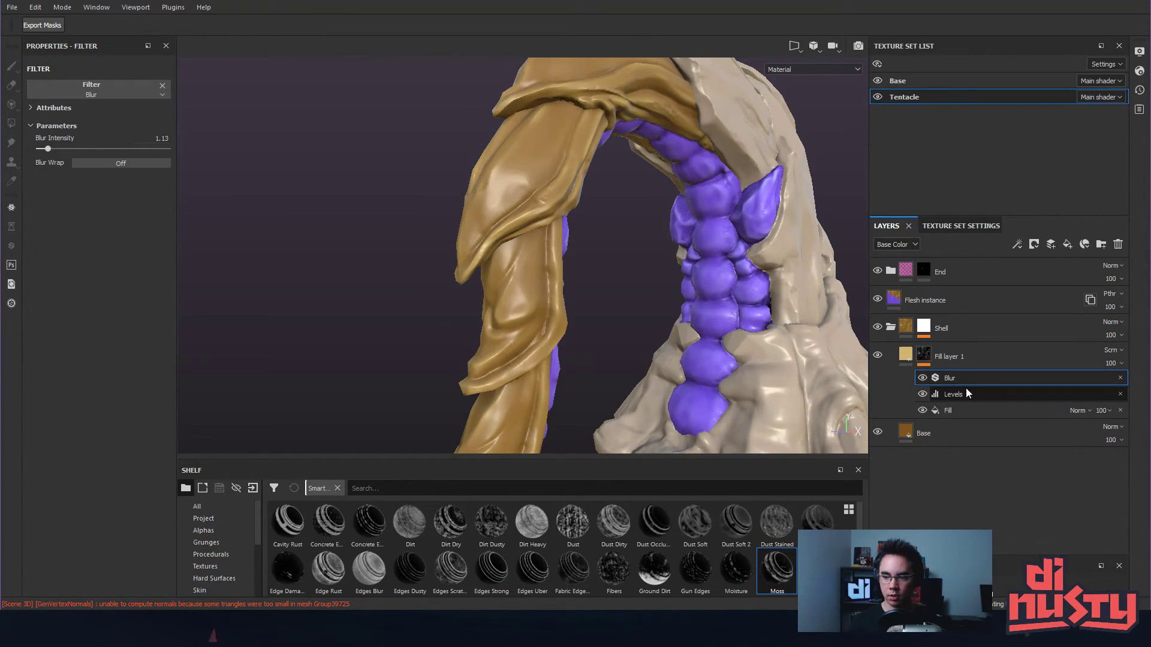
pyautogui.moveTo(118, 99)
pyautogui.mouseDown()
pyautogui.moveTo(102, 103)
pyautogui.moveTo(139, 96)
pyautogui.moveTo(111, 102)
pyautogui.mouseUp()
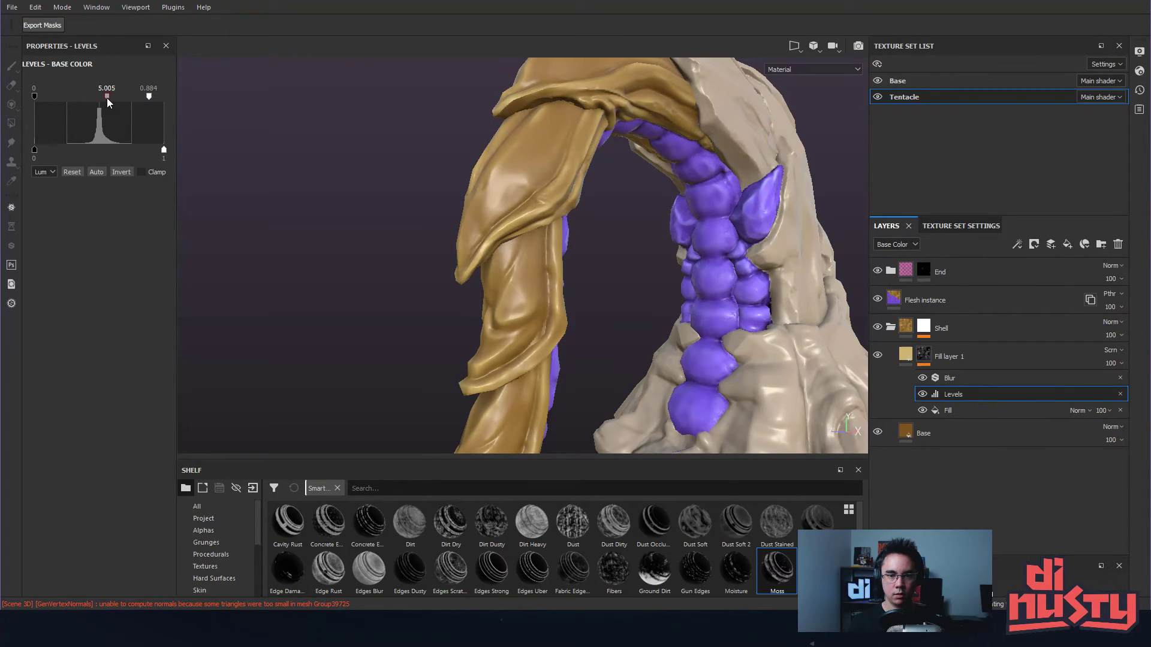
pyautogui.press('c')
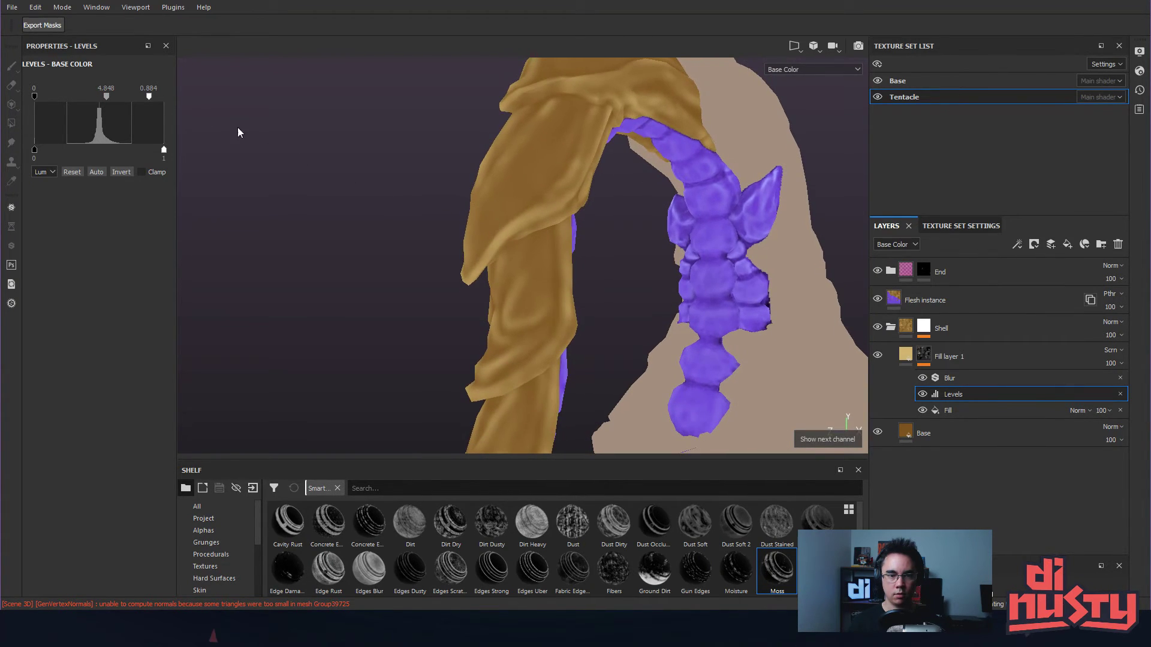
pyautogui.moveTo(152, 99)
pyautogui.mouseDown()
pyautogui.moveTo(45, 100)
pyautogui.moveTo(57, 101)
pyautogui.mouseUp()
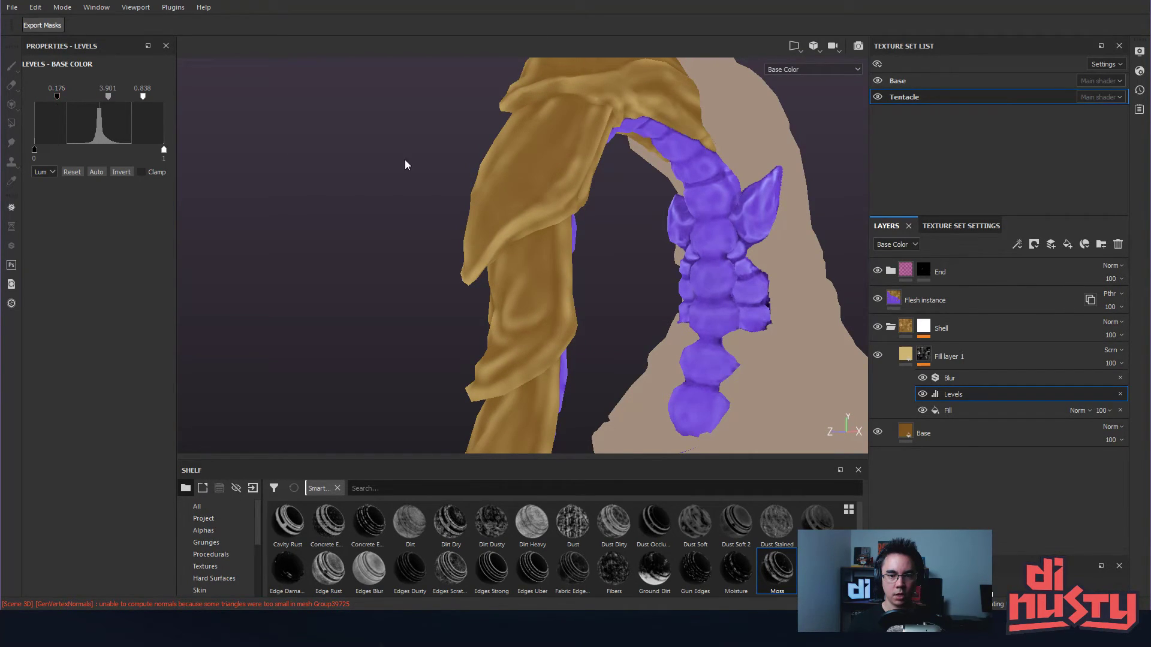
# - Darken Fill layer 1's base color to a muted gold of RGB 0.391, 0.287, 0.095
pyautogui.click(911, 361)
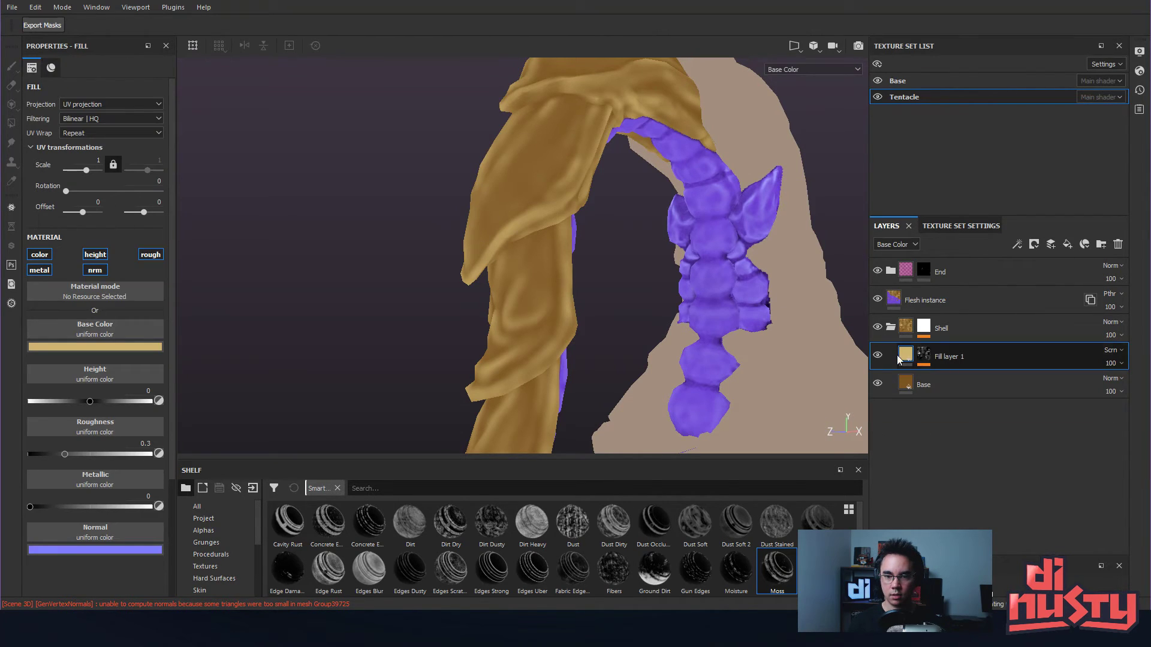
pyautogui.click(124, 346)
pyautogui.moveTo(170, 390); pyautogui.dragTo(171, 404)
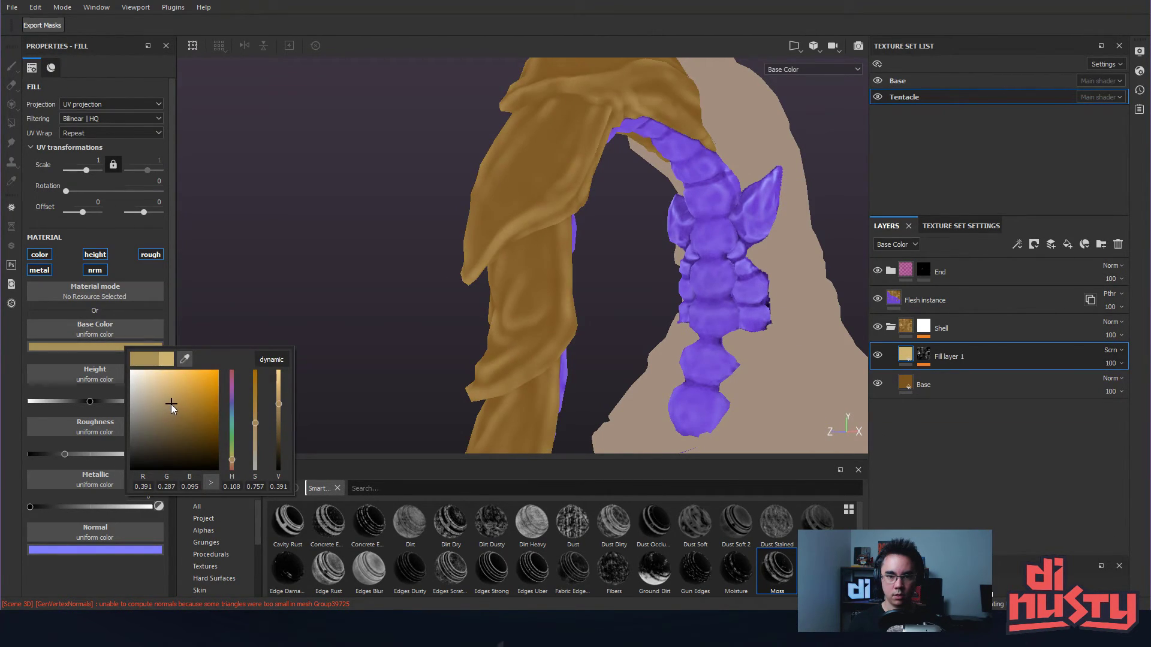
# - Duplicate Fill layer 1 and remove the Blur filter from the copy's mask for sharper highlights
pyautogui.hotkey('ctrl', 'd')
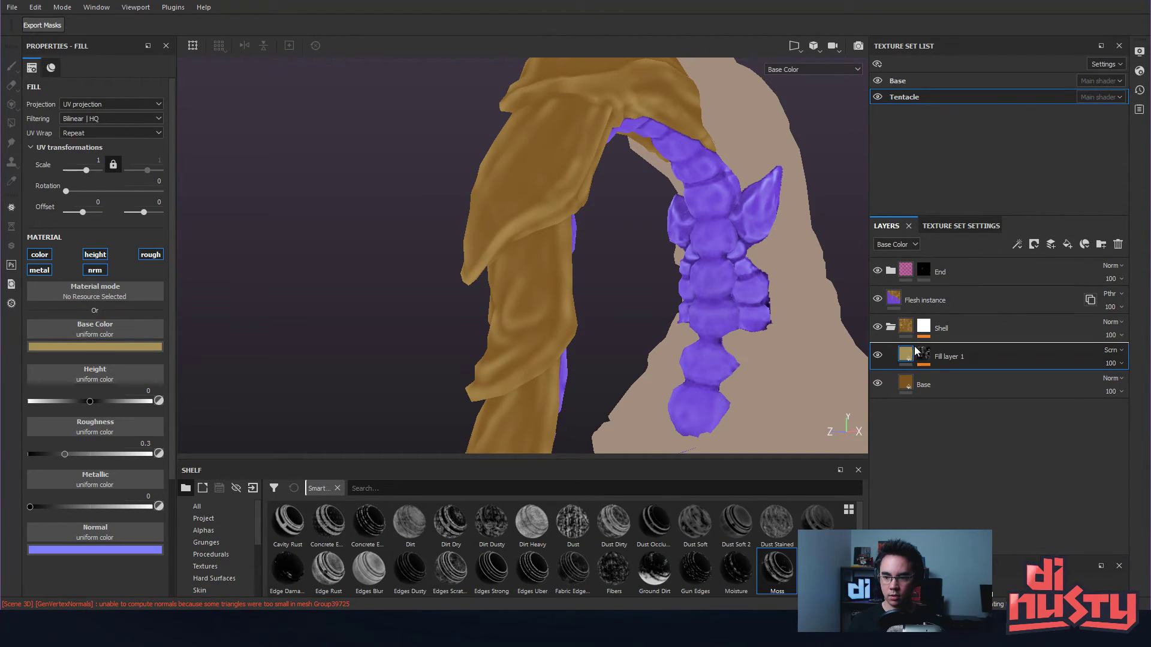
pyautogui.click(928, 360)
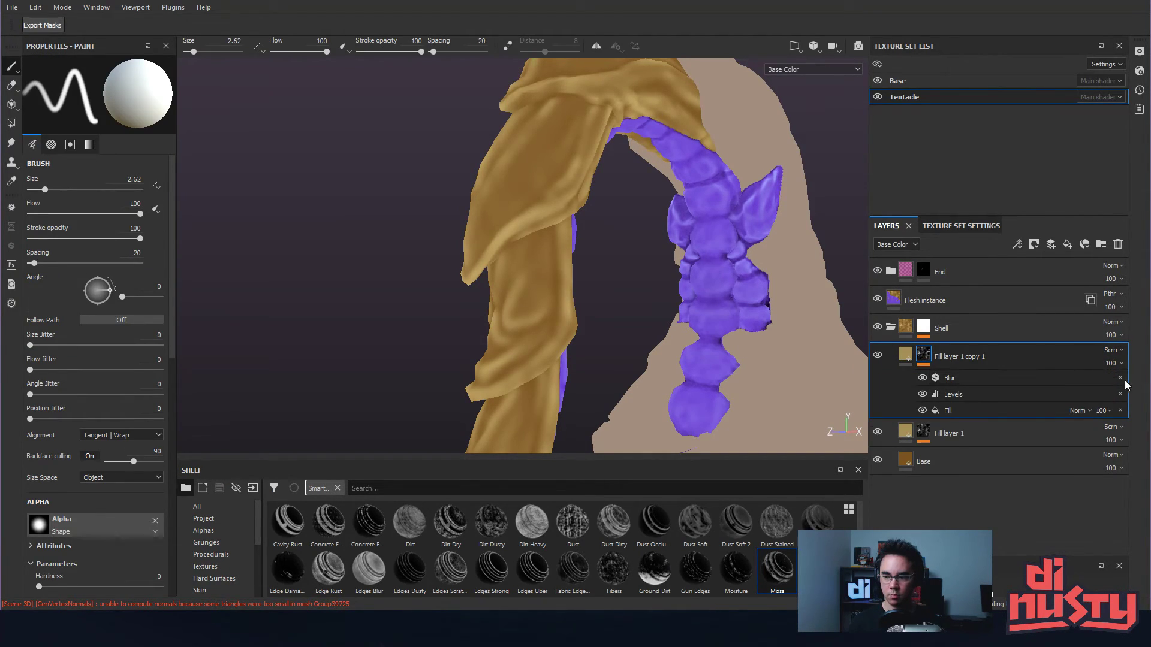
pyautogui.click(1052, 363)
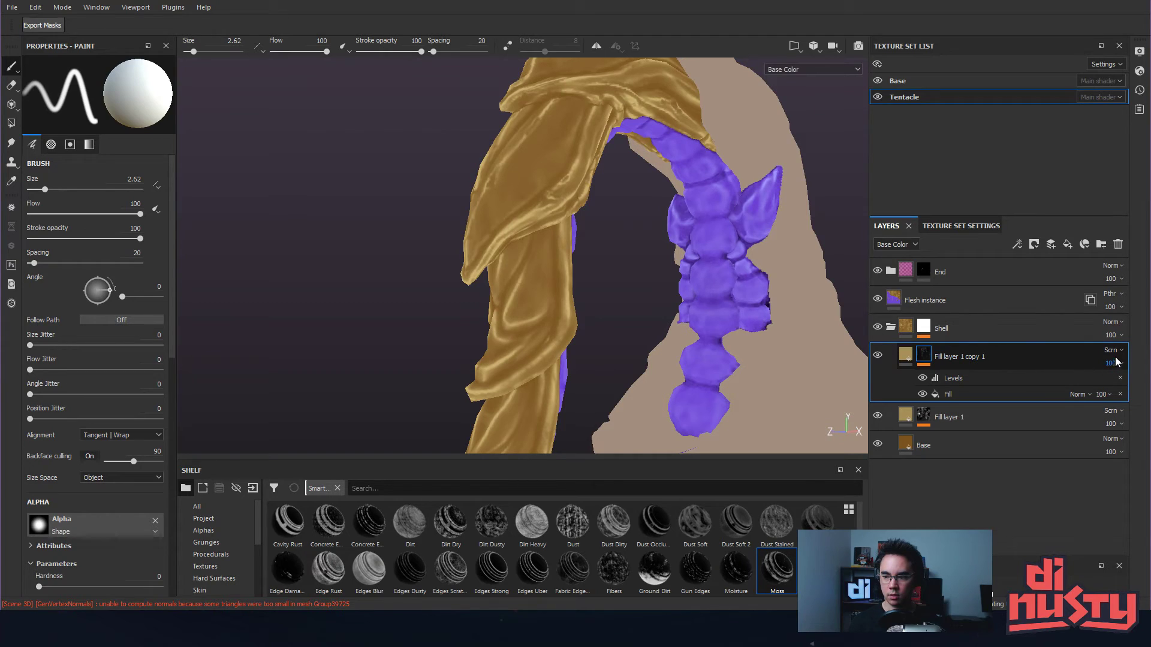
# - Compare the shell plates with and without Fill layer 1 copy 1 and with and without Fill layer 1
pyautogui.click(907, 357)
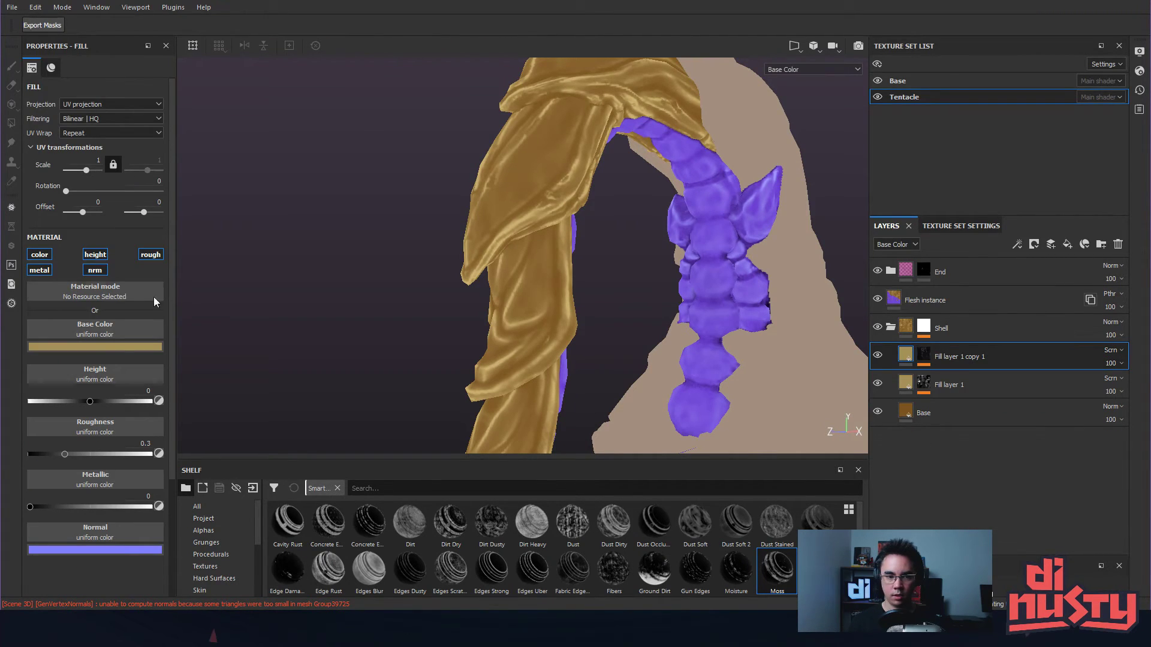
pyautogui.click(878, 356)
pyautogui.click(878, 356)
pyautogui.click(878, 384)
pyautogui.click(878, 384)
pyautogui.click(879, 383)
pyautogui.click(878, 384)
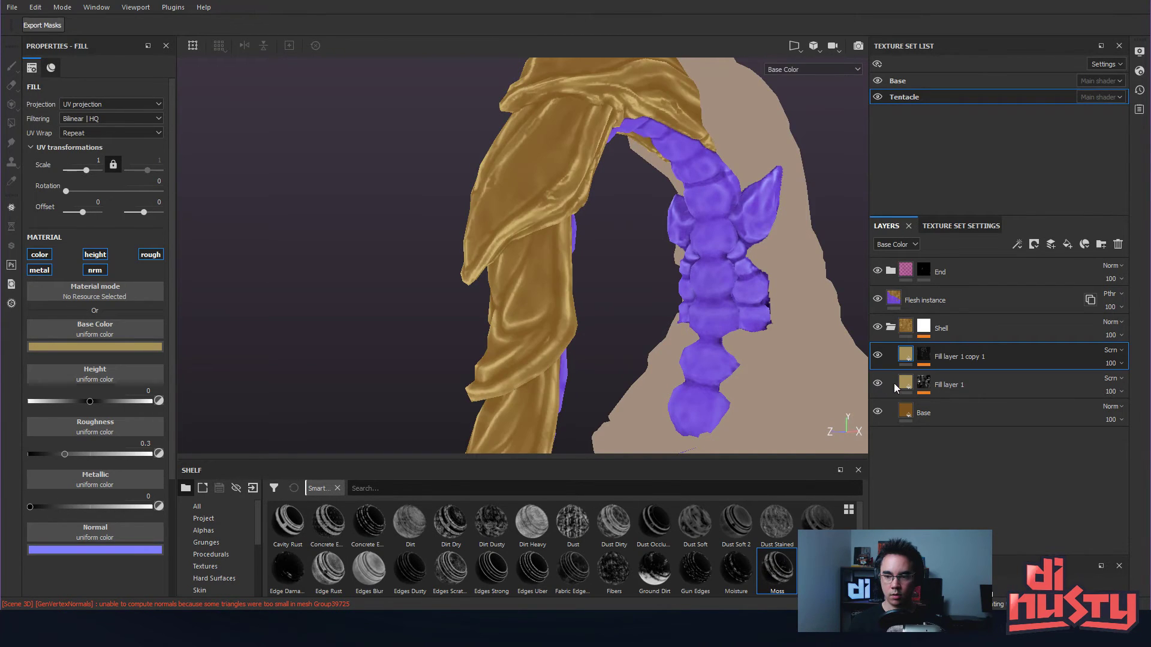
# - Set the Blur intensity in Fill layer 1's mask to 1.8
pyautogui.click(960, 398)
pyautogui.click(938, 400)
pyautogui.click(951, 407)
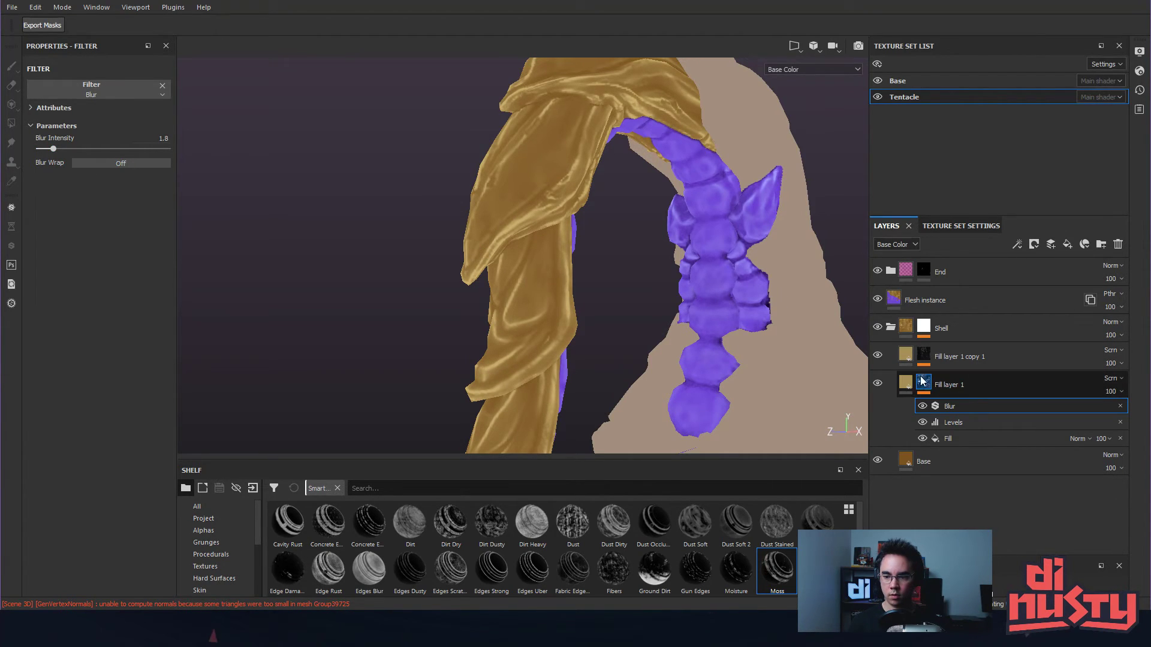
# - Place a second copy of Fill layer 1 directly above the Base layer of the Shell folder
pyautogui.click(912, 360)
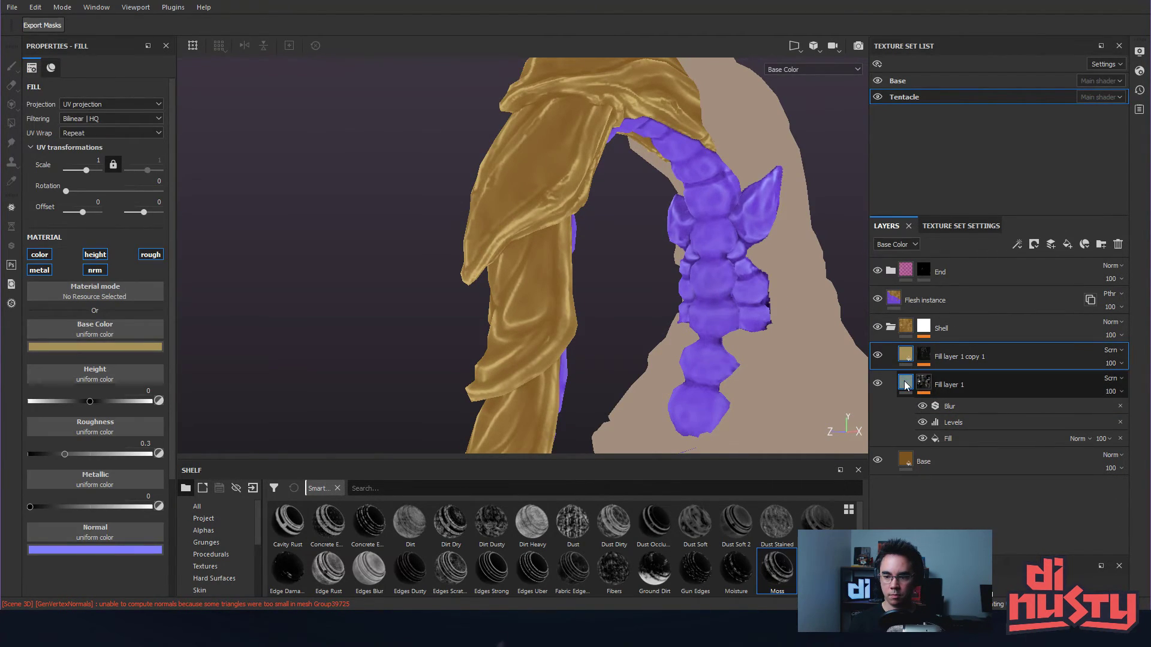
pyautogui.click(907, 362)
pyautogui.keyDown('ctrl'); pyautogui.moveTo(908, 385); pyautogui.dragTo(922, 410); pyautogui.keyUp('ctrl')
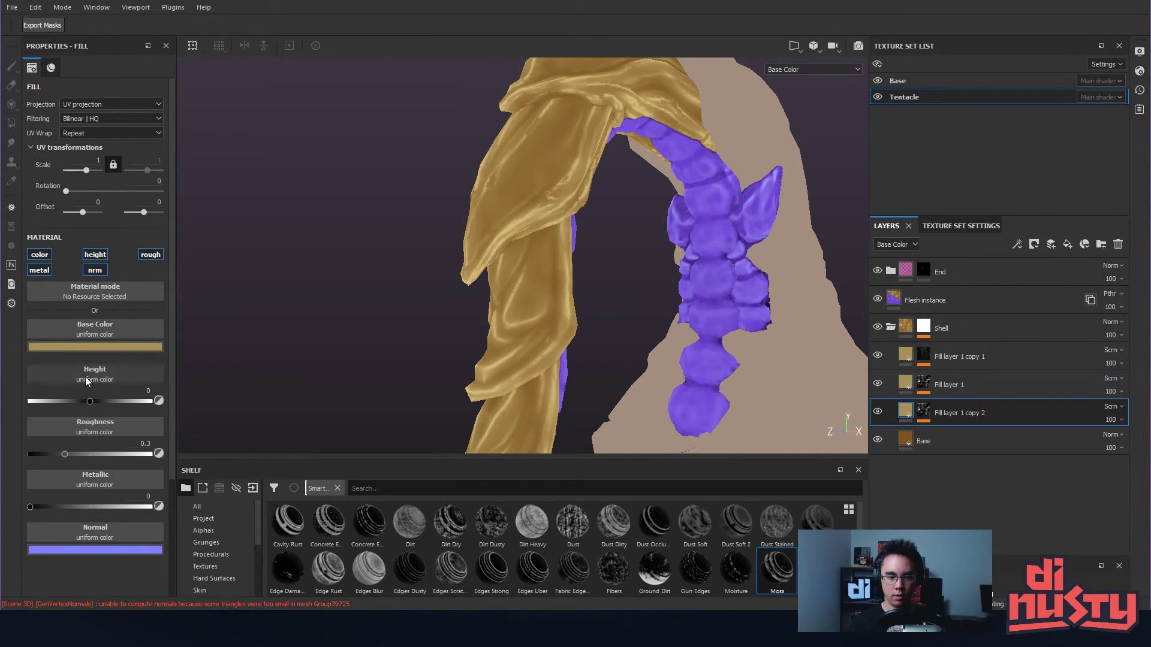
# - Set Fill layer 1 copy 2's base color to a very dark brown, sampled from the Base layer and darkened
pyautogui.click(98, 346)
pyautogui.click(159, 360)
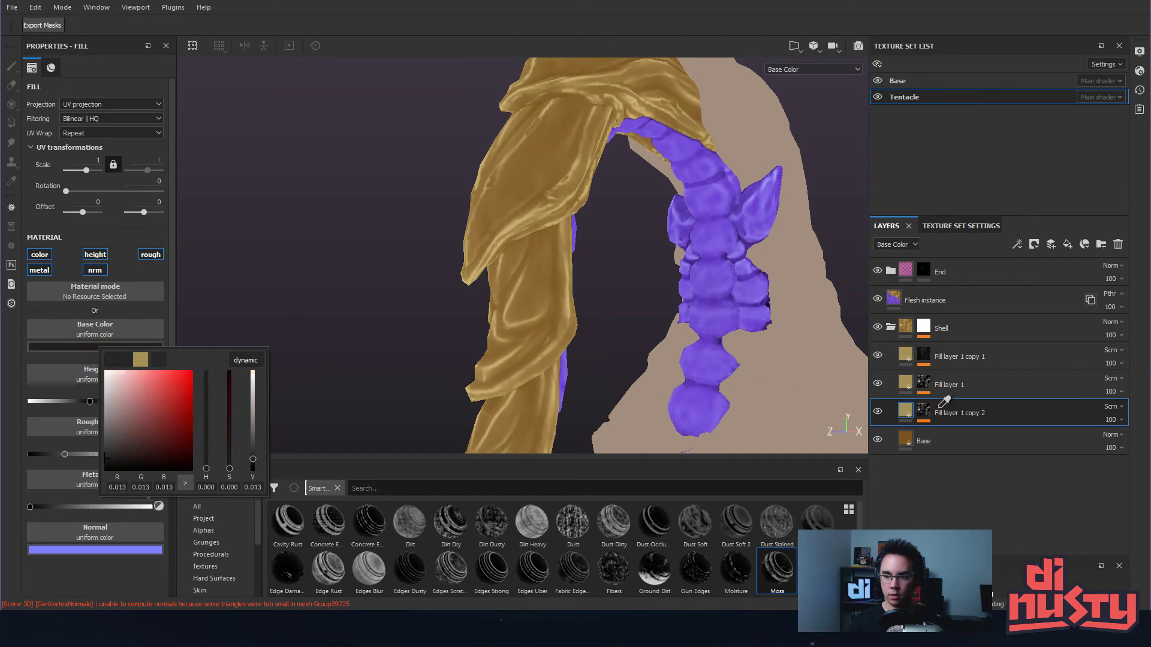
pyautogui.click(904, 435)
pyautogui.moveTo(168, 432); pyautogui.dragTo(178, 455)
pyautogui.click(225, 301)
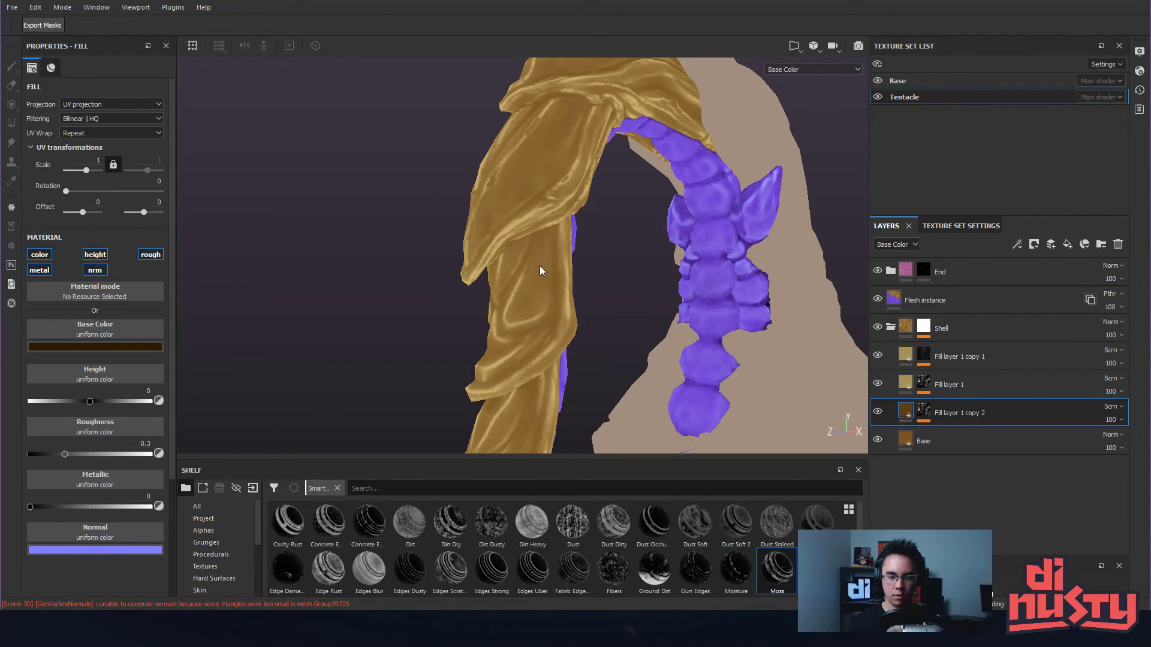
# - Preview the mask of Fill layer 1 copy 2 and lower its Blur intensity to 0.98
pyautogui.click(923, 411)
pyautogui.keyDown('alt'); pyautogui.click(927, 415); pyautogui.keyUp('alt')
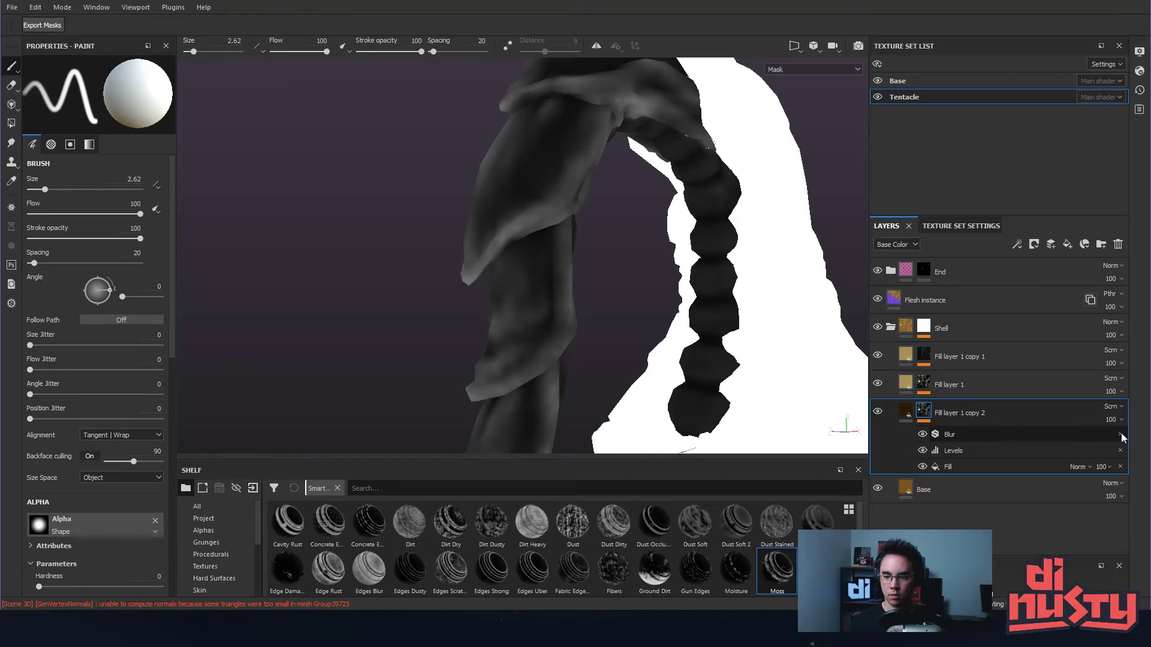
pyautogui.click(1043, 441)
pyautogui.click(46, 149)
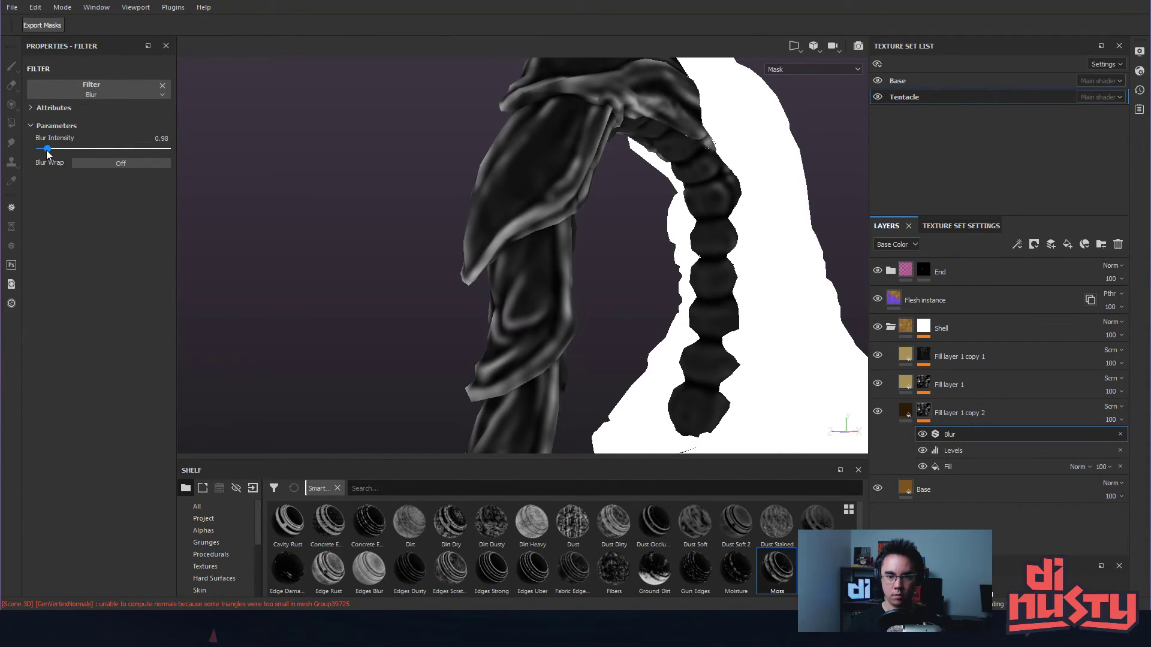
# - Invert the Levels in Fill layer 1 copy 2's mask, with black point 0 and white point 0.542, to isolate the crevices
pyautogui.click(983, 451)
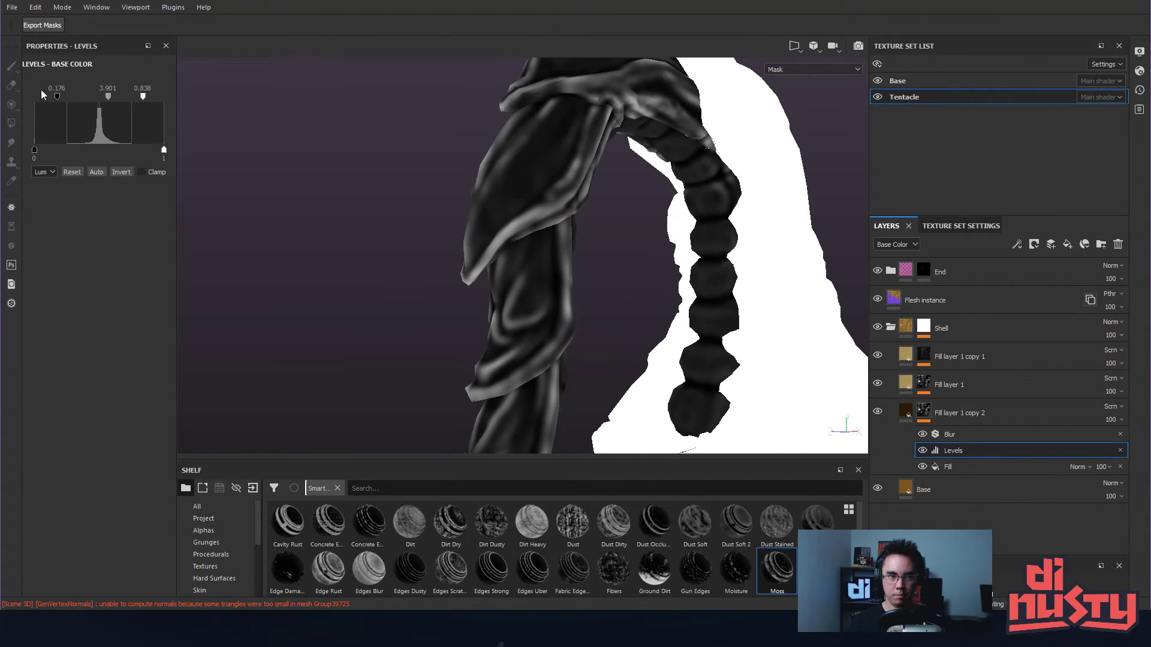
pyautogui.moveTo(56, 96); pyautogui.dragTo(30, 95)
pyautogui.moveTo(143, 96); pyautogui.dragTo(170, 96)
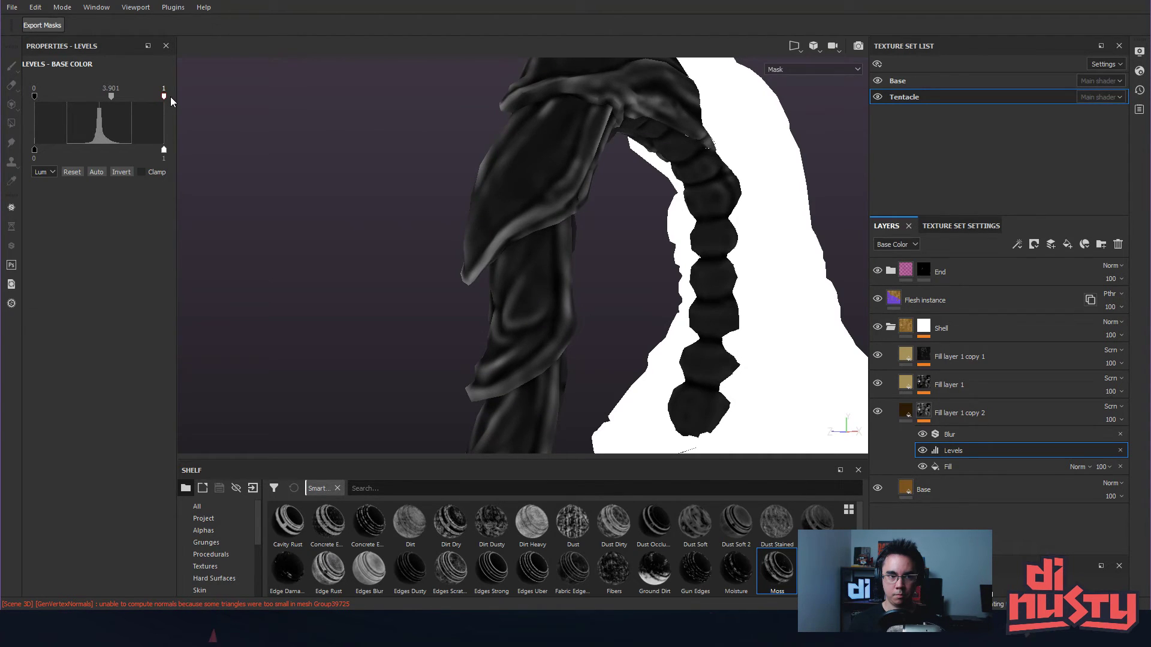
pyautogui.click(121, 172)
pyautogui.moveTo(34, 98)
pyautogui.mouseDown()
pyautogui.moveTo(76, 100)
pyautogui.moveTo(26, 100)
pyautogui.mouseUp()
pyautogui.moveTo(165, 96); pyautogui.dragTo(106, 105)
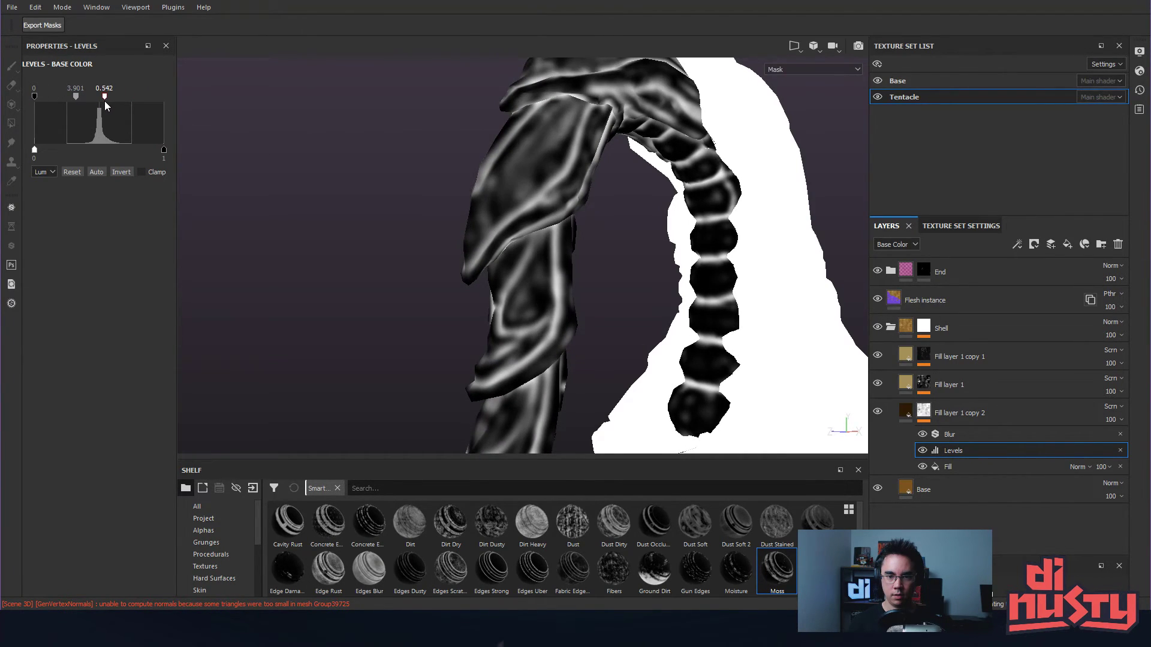
pyautogui.keyDown('alt'); pyautogui.moveTo(789, 257); pyautogui.dragTo(785, 301); pyautogui.keyUp('alt')
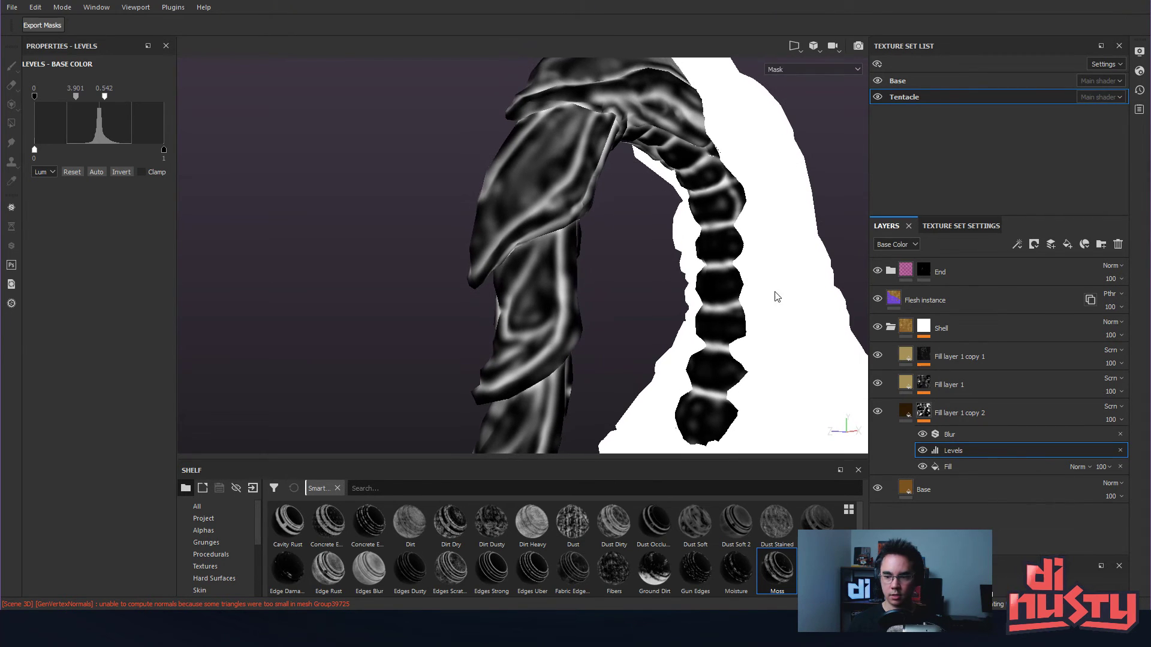
# - Change Fill layer 1 copy 2's blending mode to Overlay for the Base Color channel
pyautogui.click(906, 415)
pyautogui.keyDown('alt'); pyautogui.moveTo(749, 362); pyautogui.dragTo(651, 315); pyautogui.keyUp('alt')
pyautogui.click(1113, 407)
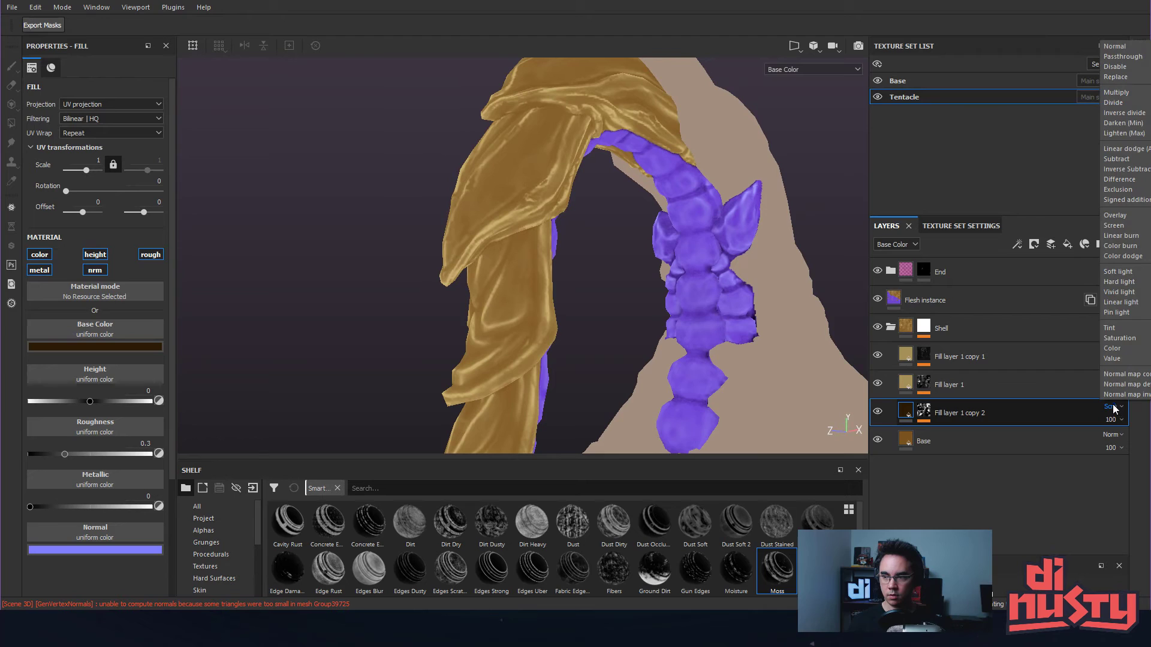
pyautogui.click(1114, 216)
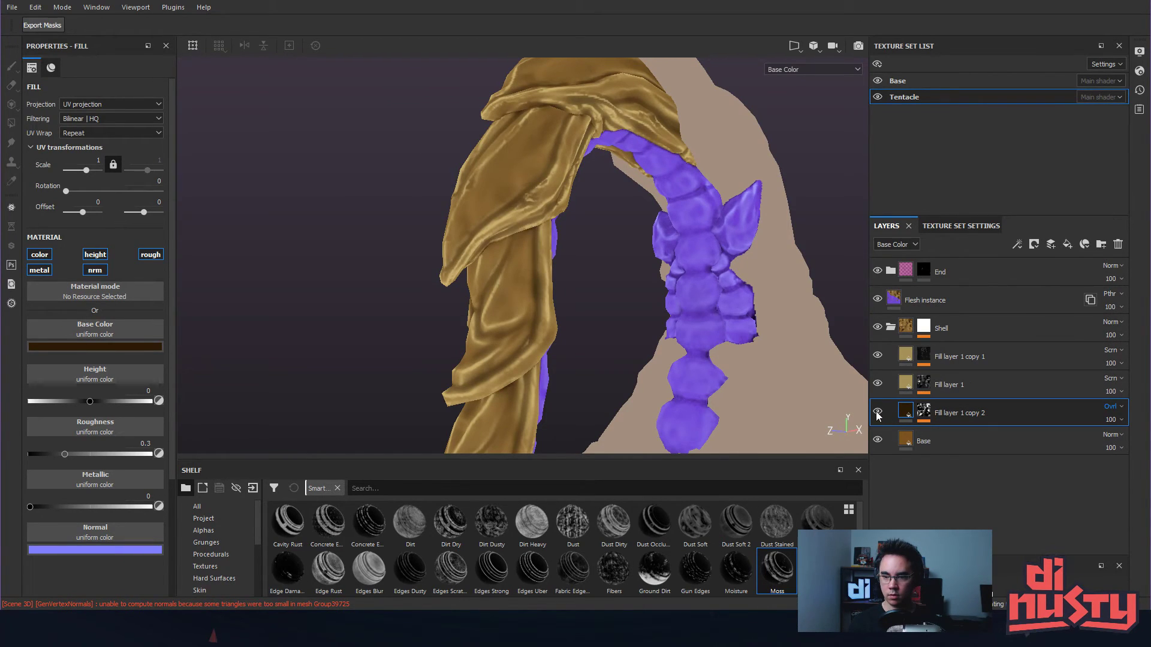
# - Set the Blur intensity in Fill layer 1 copy 2's mask to 1.43 and check the whole tentacle shell
pyautogui.click(928, 411)
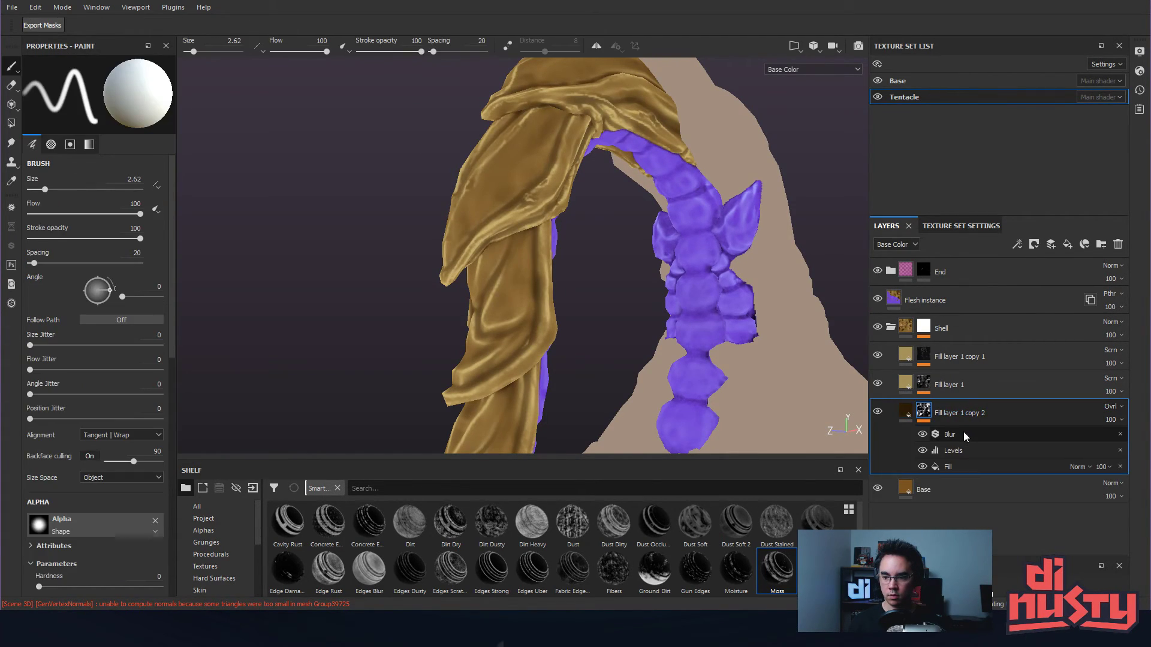
pyautogui.click(963, 431)
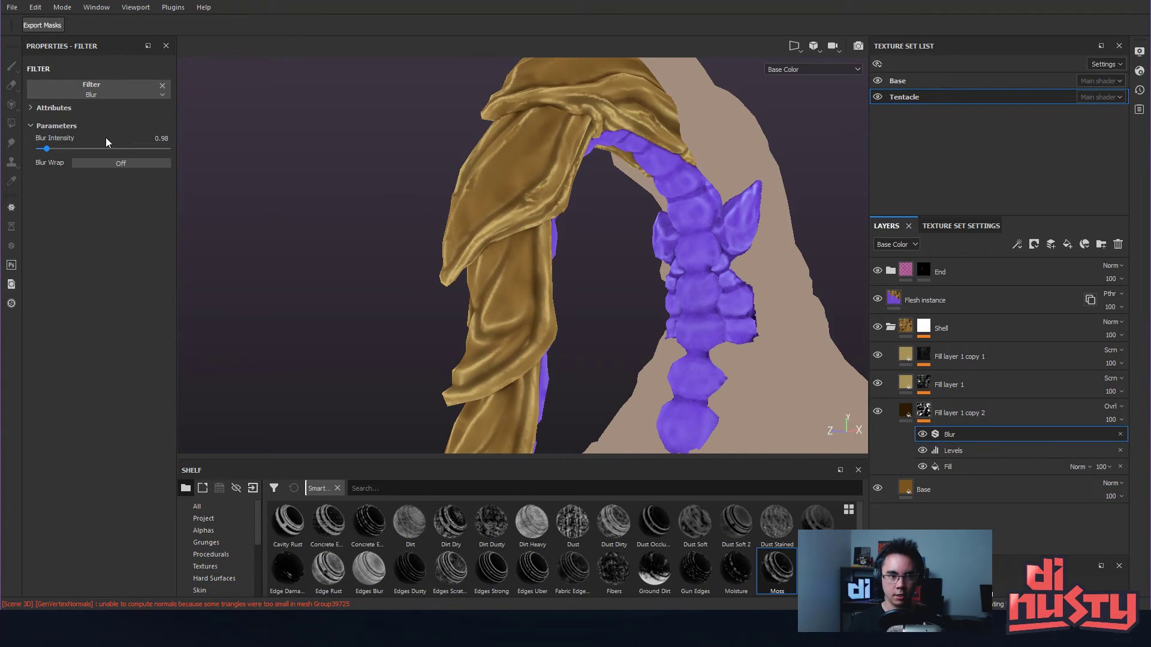
pyautogui.moveTo(47, 148); pyautogui.dragTo(51, 149)
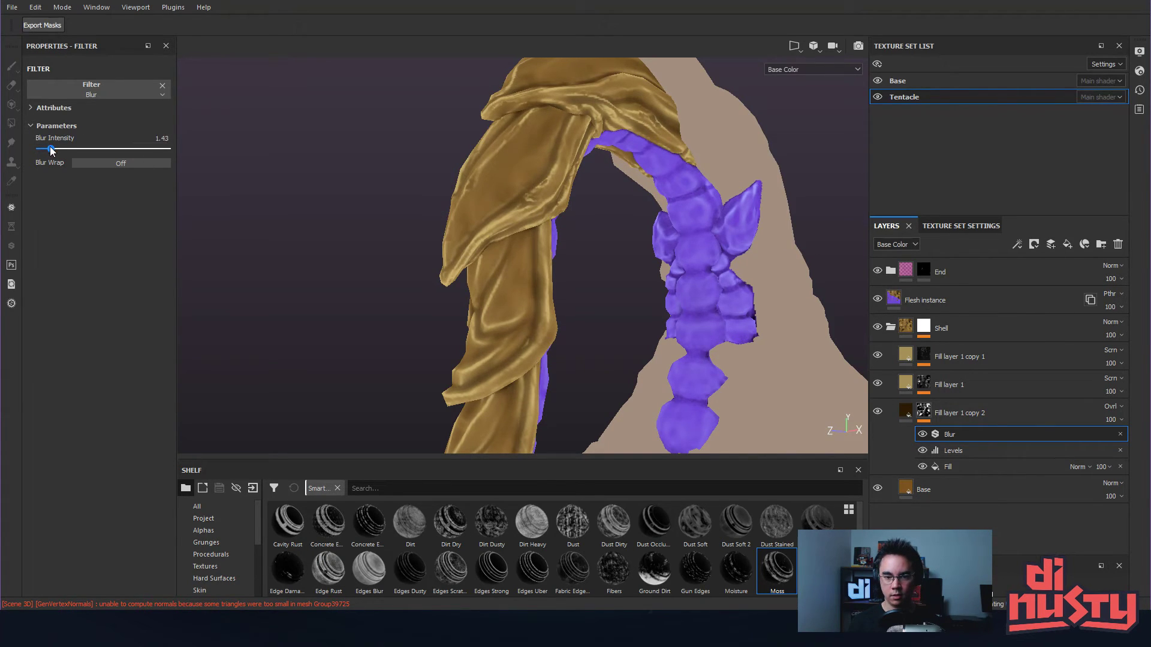
pyautogui.keyDown('alt'); pyautogui.moveTo(474, 165); pyautogui.dragTo(495, 207); pyautogui.keyUp('alt')
pyautogui.keyDown('alt'); pyautogui.moveTo(496, 207); pyautogui.dragTo(605, 211, button='right'); pyautogui.keyUp('alt')
pyautogui.keyDown('alt'); pyautogui.moveTo(606, 211); pyautogui.dragTo(624, 250); pyautogui.keyUp('alt')
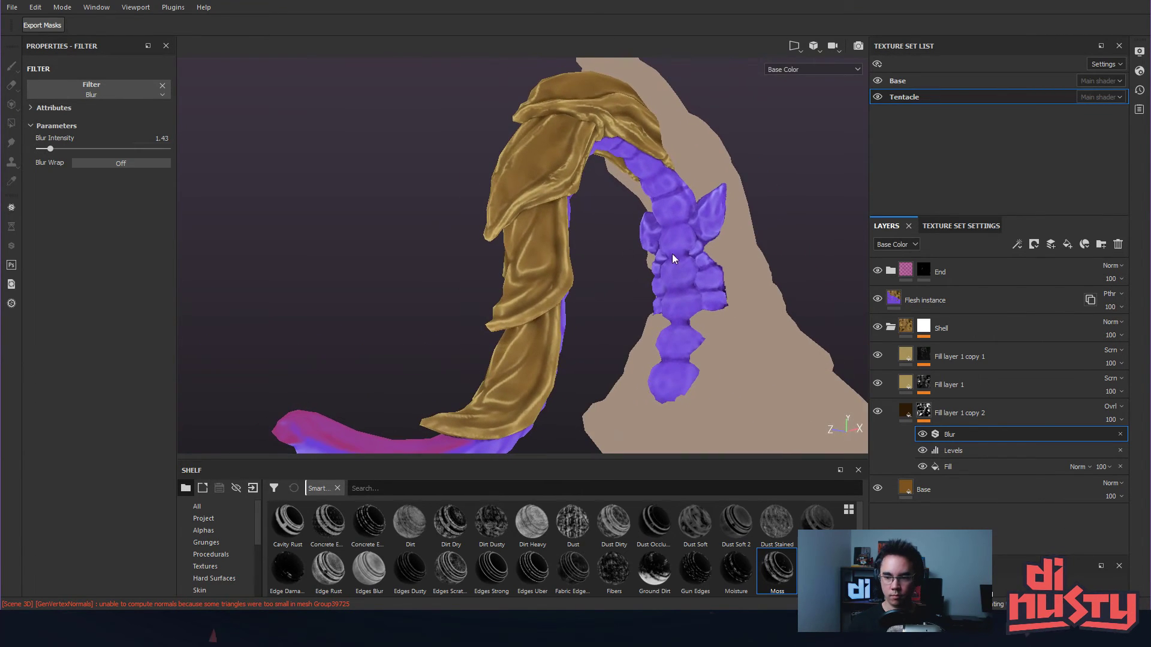
# - Adjust the Levels in Fill layer 1 copy 1's mask to a midtone of 3.347 and a white point of 0.856
pyautogui.click(945, 358)
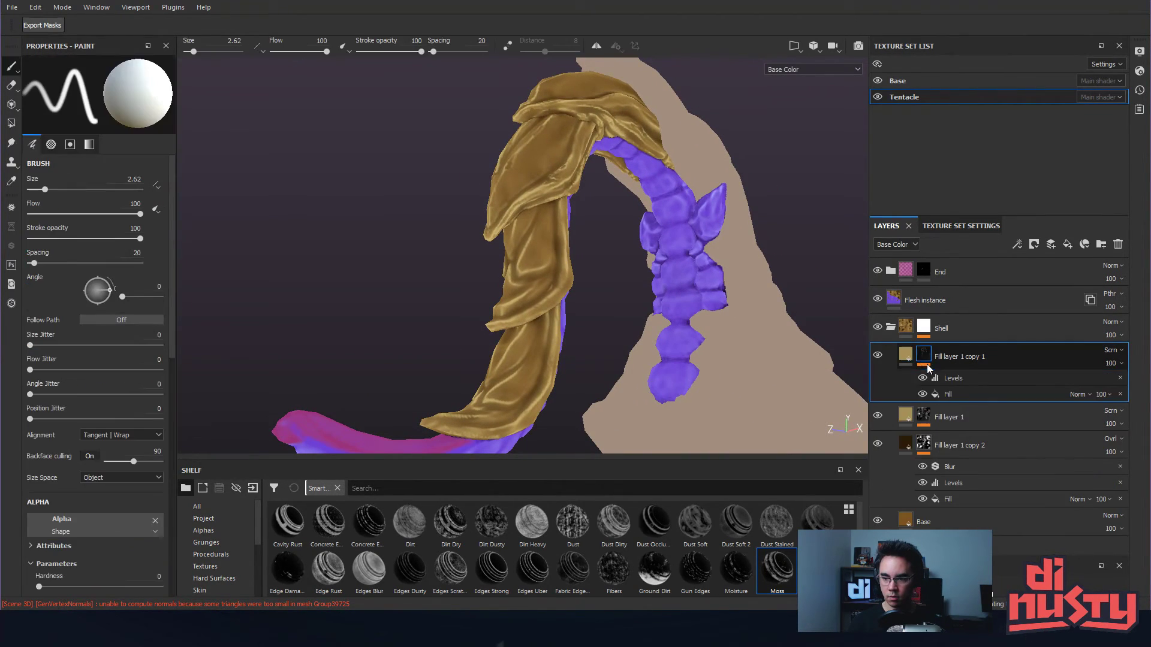
pyautogui.click(948, 380)
pyautogui.click(953, 393)
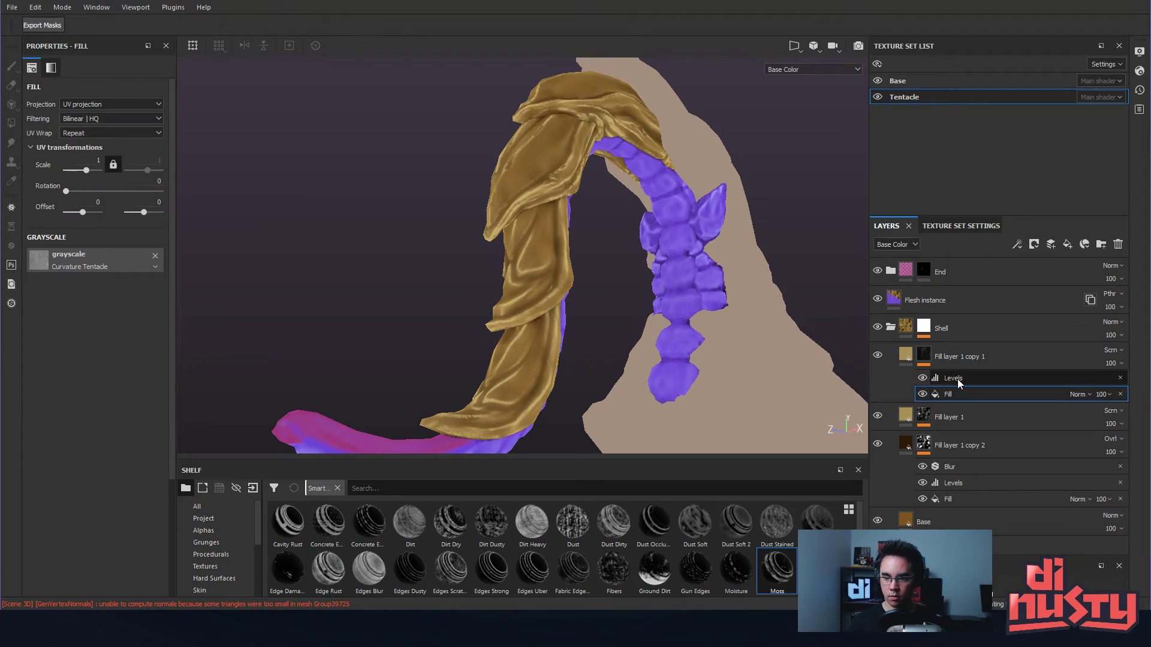
pyautogui.click(958, 379)
pyautogui.moveTo(142, 96)
pyautogui.mouseDown()
pyautogui.moveTo(174, 111)
pyautogui.moveTo(95, 99)
pyautogui.moveTo(127, 107)
pyautogui.moveTo(113, 111)
pyautogui.mouseUp()
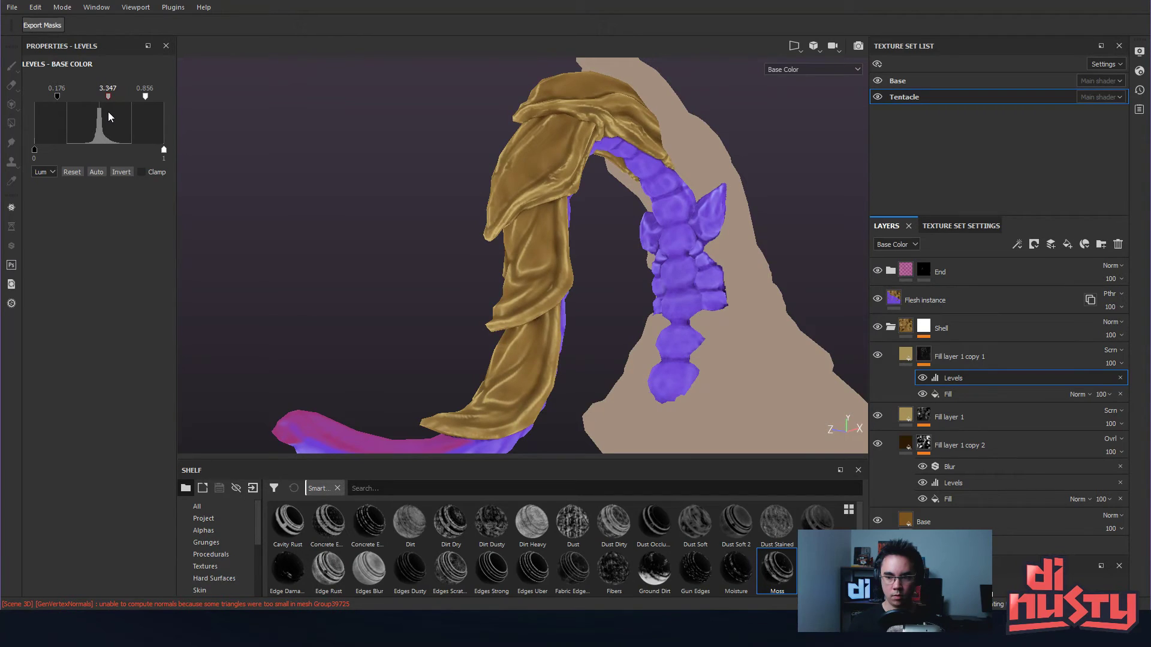
# - Rename Fill layer 1 copy 1 as Edges, Fill layer 1 as Wide Edge, and Fill layer 1 copy 2 as Darks
pyautogui.doubleClick(959, 357)
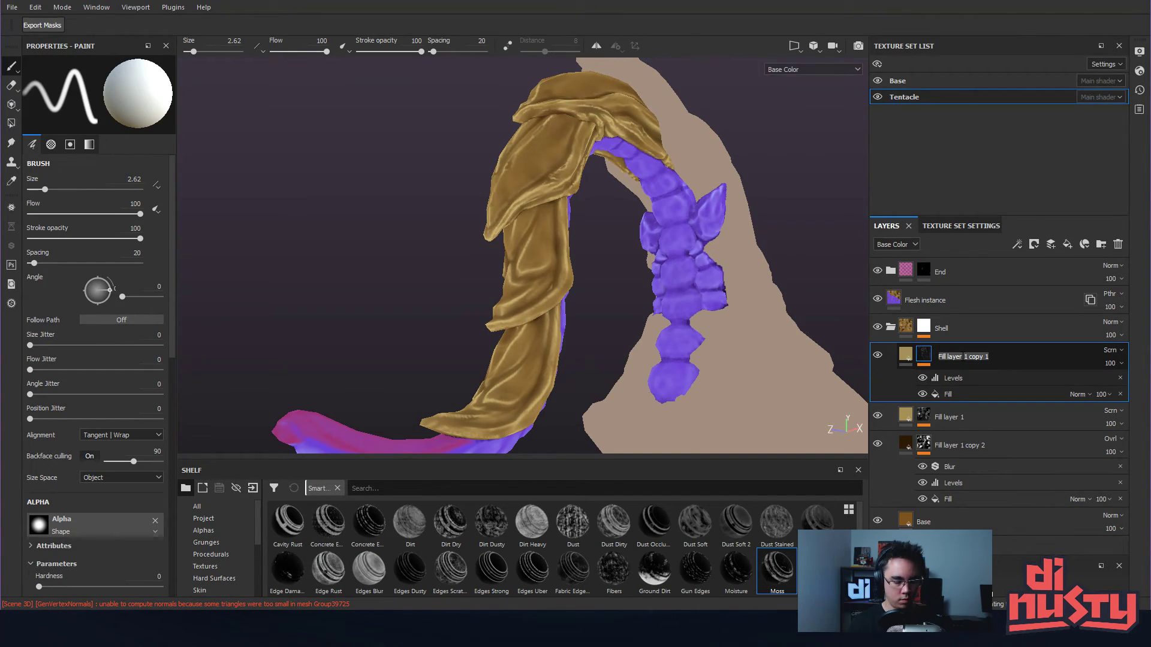
pyautogui.write('Edges')
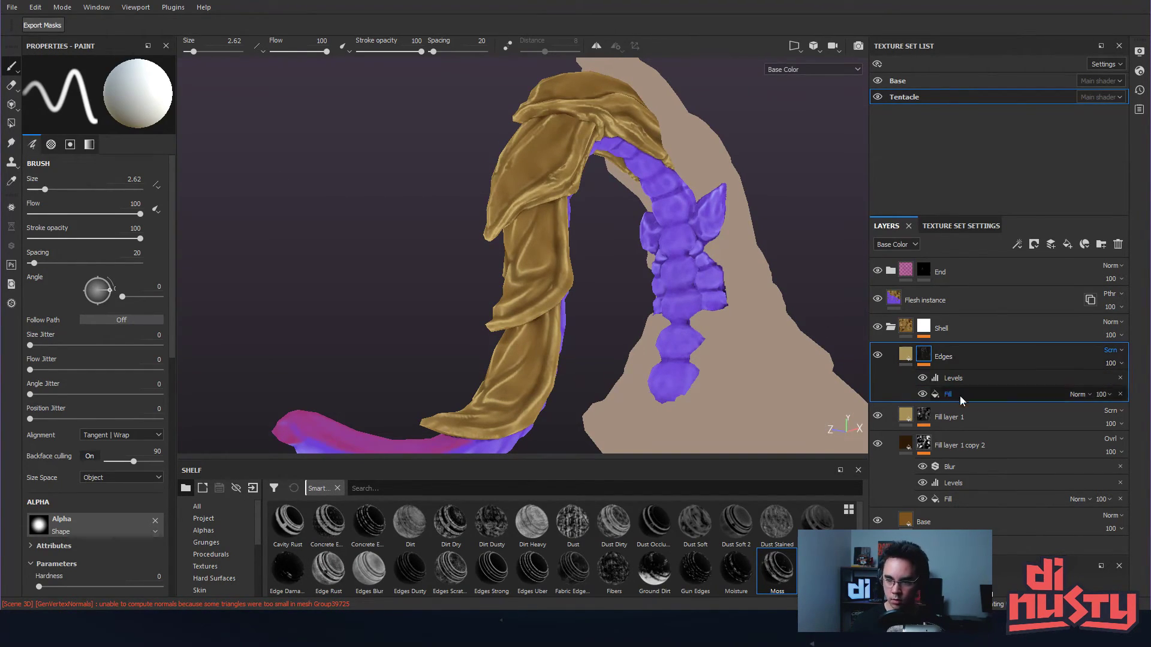
pyautogui.doubleClick(948, 418)
pyautogui.write('Wide Edge')
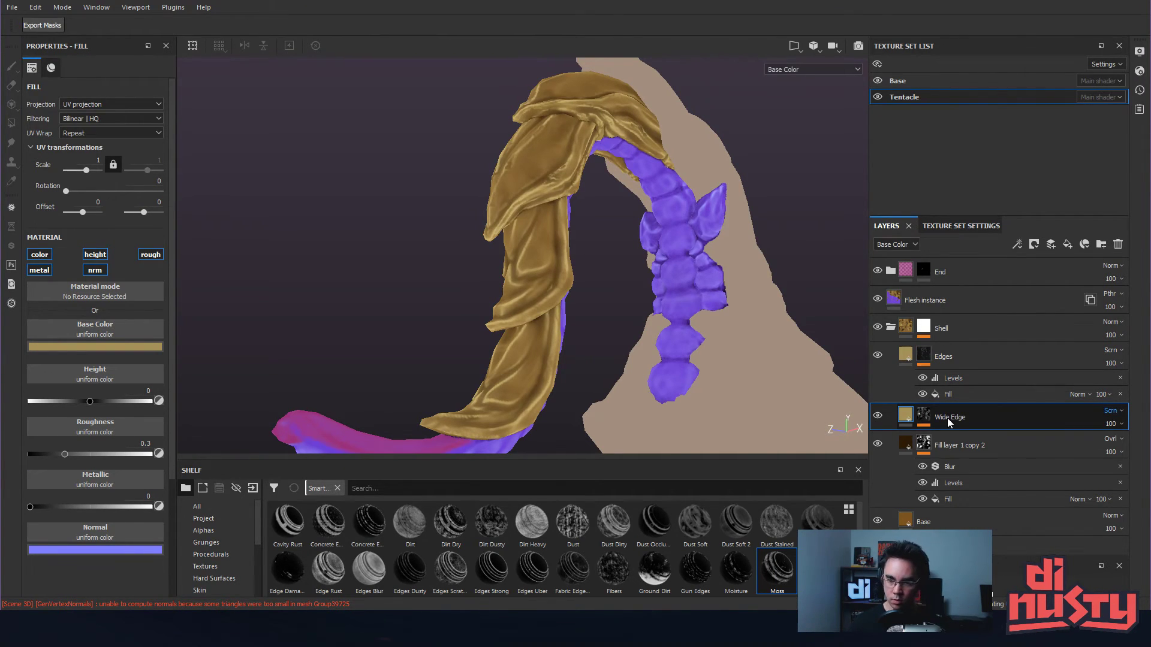
pyautogui.doubleClick(964, 444)
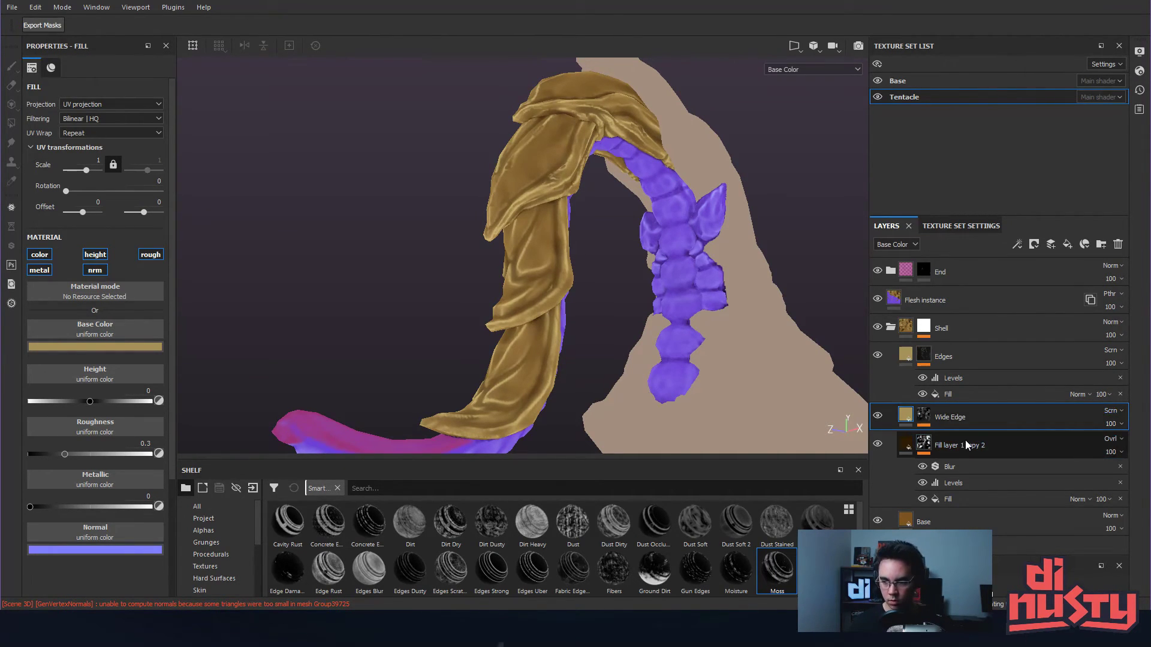
pyautogui.write('Darks')
pyautogui.press('Return')
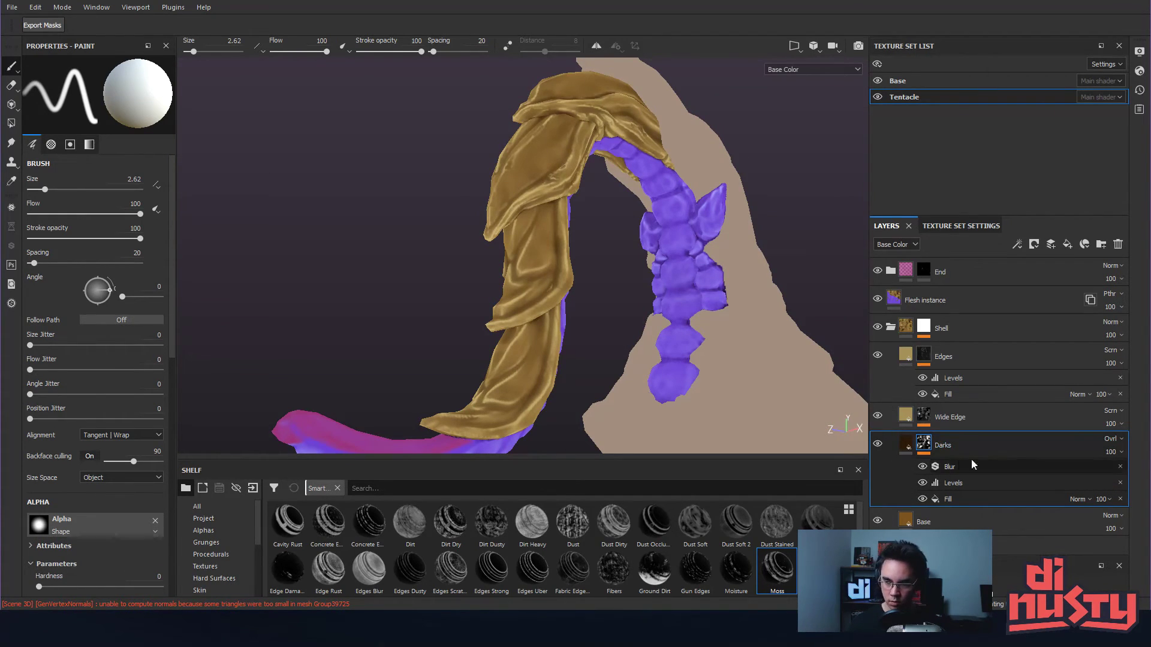
# - Show the full material and set the Darks layer's roughness to 0.8406, checking the shell from several angles
pyautogui.moveTo(683, 220)
pyautogui.keyDown('alt'); pyautogui.mouseDown()
pyautogui.moveTo(634, 218)
pyautogui.moveTo(612, 275)
pyautogui.moveTo(692, 259)
pyautogui.moveTo(601, 272)
pyautogui.moveTo(599, 288)
pyautogui.moveTo(663, 264)
pyautogui.moveTo(659, 335)
pyautogui.moveTo(617, 336)
pyautogui.moveTo(648, 329)
pyautogui.mouseUp(); pyautogui.keyUp('alt')
pyautogui.press('m')
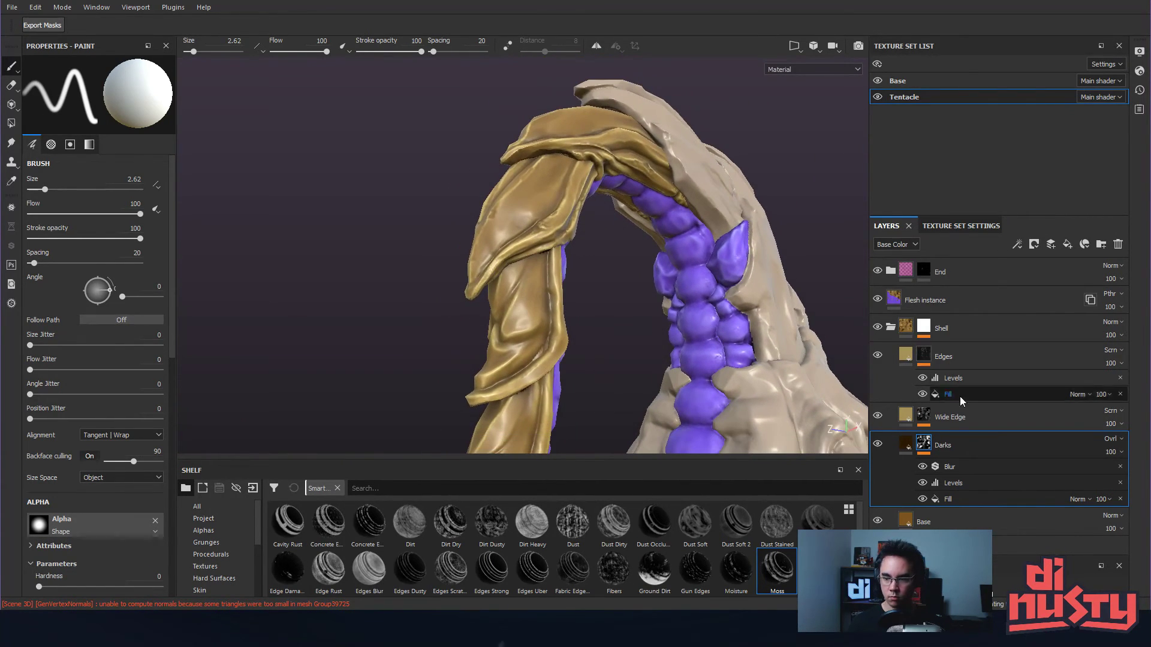
pyautogui.click(971, 418)
pyautogui.click(896, 448)
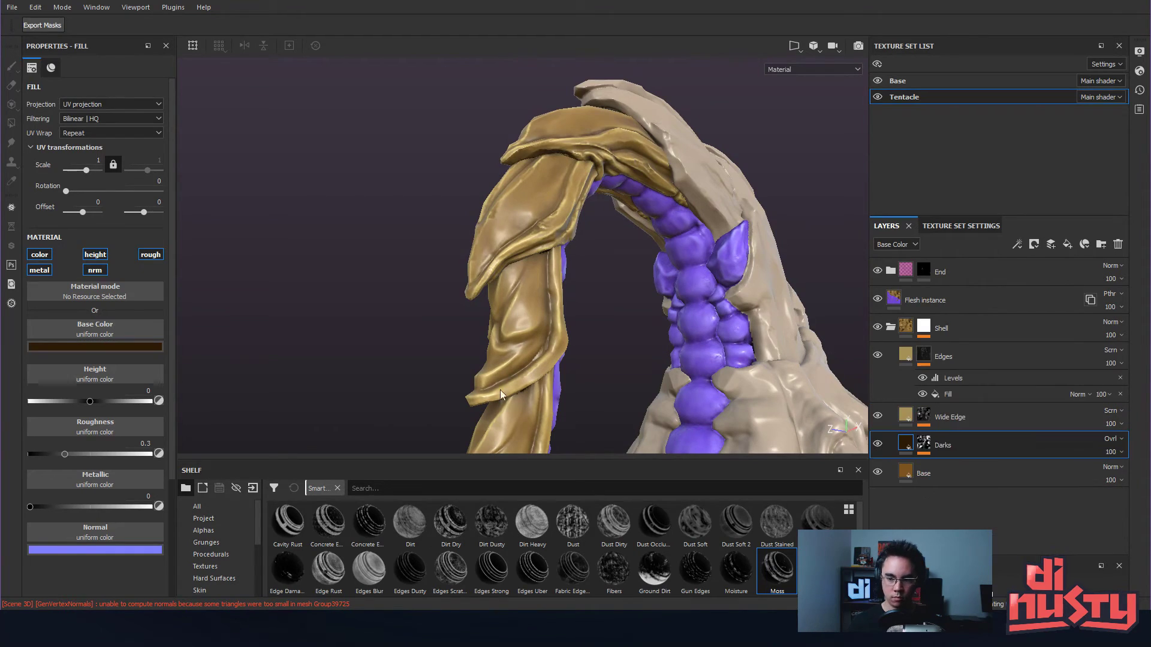
pyautogui.moveTo(66, 453); pyautogui.dragTo(145, 462)
pyautogui.keyDown('alt'); pyautogui.moveTo(425, 341); pyautogui.dragTo(473, 336); pyautogui.keyUp('alt')
pyautogui.keyDown('alt'); pyautogui.moveTo(669, 319); pyautogui.dragTo(496, 242); pyautogui.keyUp('alt')
pyautogui.keyDown('alt'); pyautogui.moveTo(496, 242); pyautogui.dragTo(648, 300, button='right'); pyautogui.keyUp('alt')
pyautogui.keyDown('alt'); pyautogui.moveTo(648, 300); pyautogui.dragTo(679, 316); pyautogui.keyUp('alt')
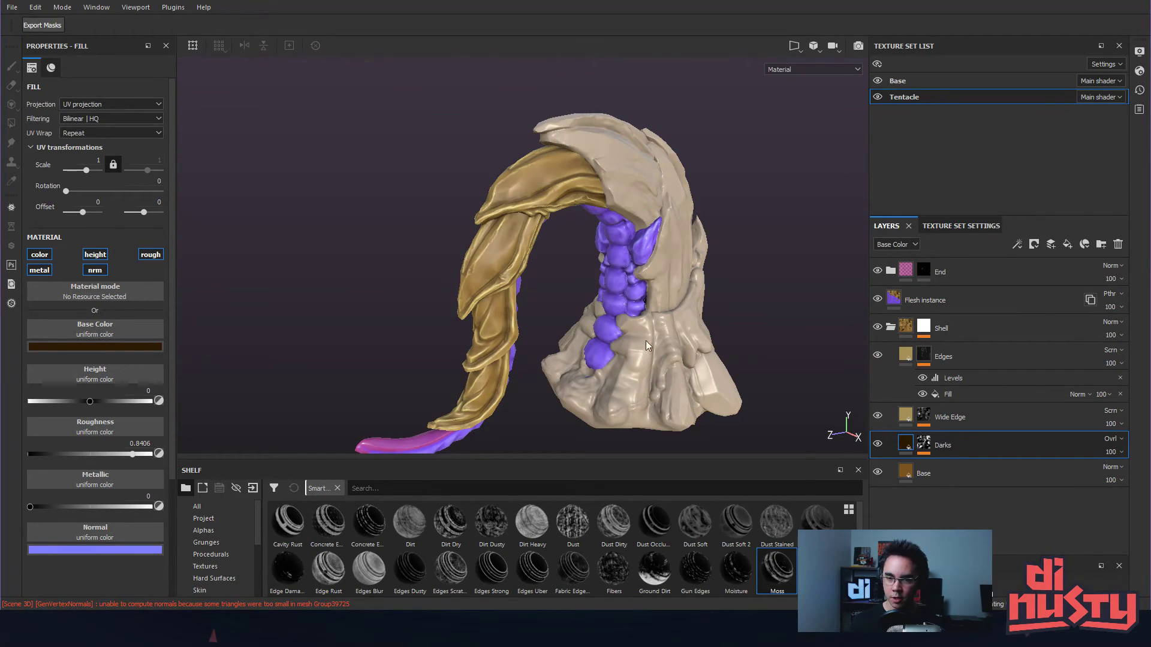
pyautogui.keyDown('alt'); pyautogui.moveTo(623, 258); pyautogui.dragTo(635, 267, button='middle'); pyautogui.keyUp('alt')
pyautogui.keyDown('alt'); pyautogui.moveTo(634, 267); pyautogui.dragTo(668, 278, button='right'); pyautogui.keyUp('alt')
pyautogui.keyDown('alt'); pyautogui.moveTo(668, 277); pyautogui.dragTo(611, 254); pyautogui.keyUp('alt')
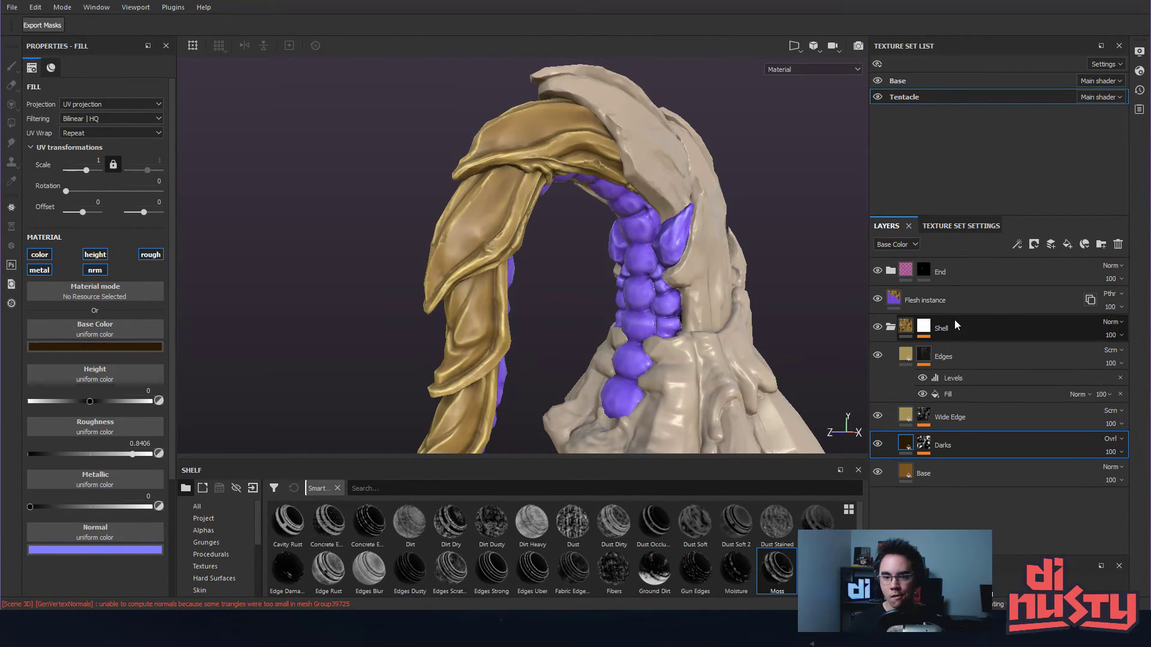
# - Set the roughness of the Shell folder's Base layer to 0.1787 and check the shell's gloss
pyautogui.click(908, 474)
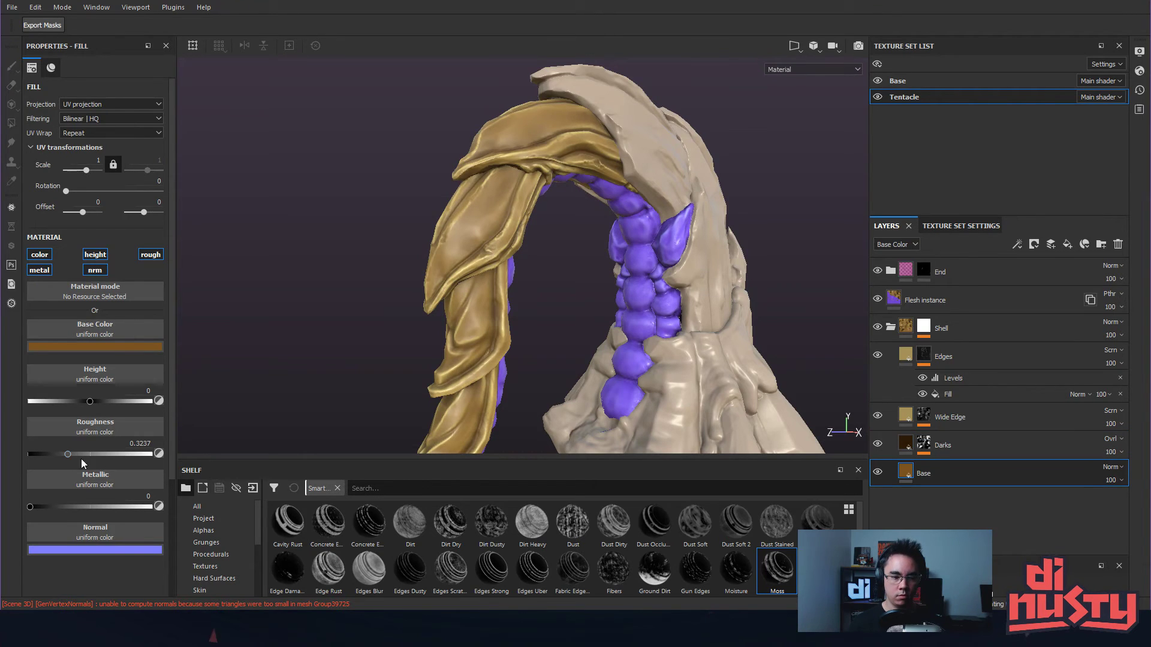
pyautogui.moveTo(67, 455); pyautogui.dragTo(50, 460)
pyautogui.keyDown('alt'); pyautogui.moveTo(377, 268); pyautogui.dragTo(593, 302, button='right'); pyautogui.keyUp('alt')
pyautogui.keyDown('alt'); pyautogui.moveTo(593, 301); pyautogui.dragTo(529, 264); pyautogui.keyUp('alt')
pyautogui.moveTo(52, 451)
pyautogui.mouseDown()
pyautogui.moveTo(28, 453)
pyautogui.moveTo(63, 458)
pyautogui.moveTo(49, 454)
pyautogui.mouseUp()
pyautogui.keyDown('alt'); pyautogui.moveTo(395, 330); pyautogui.dragTo(473, 344); pyautogui.keyUp('alt')
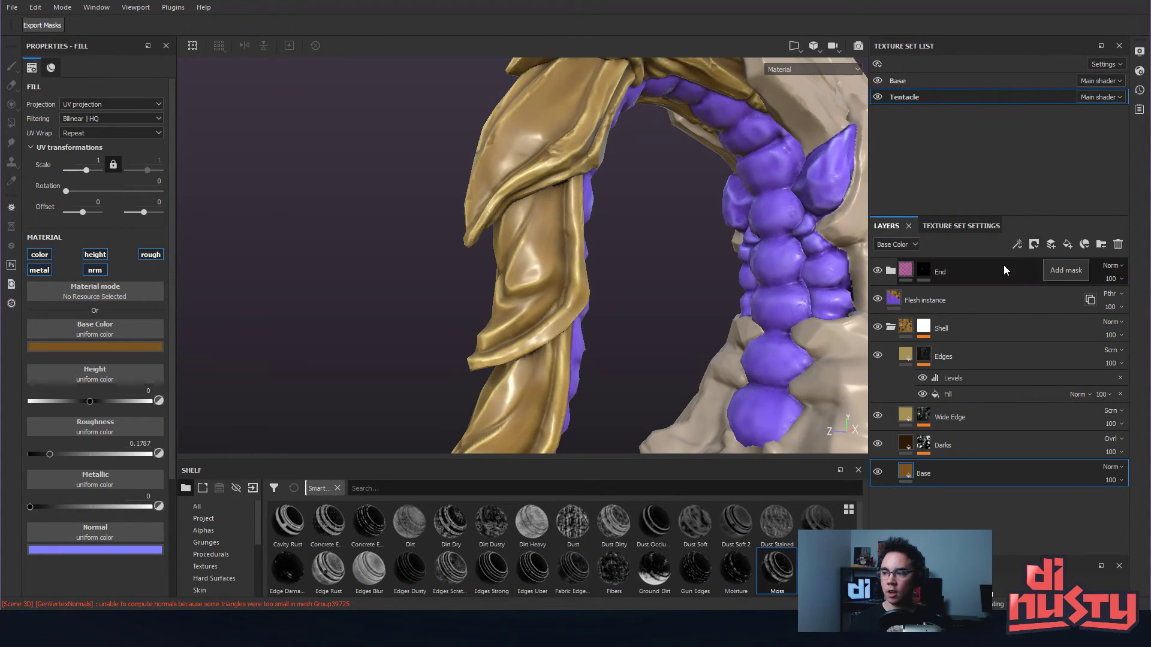
pyautogui.keyDown('alt'); pyautogui.moveTo(656, 214); pyautogui.dragTo(444, 307); pyautogui.keyUp('alt')
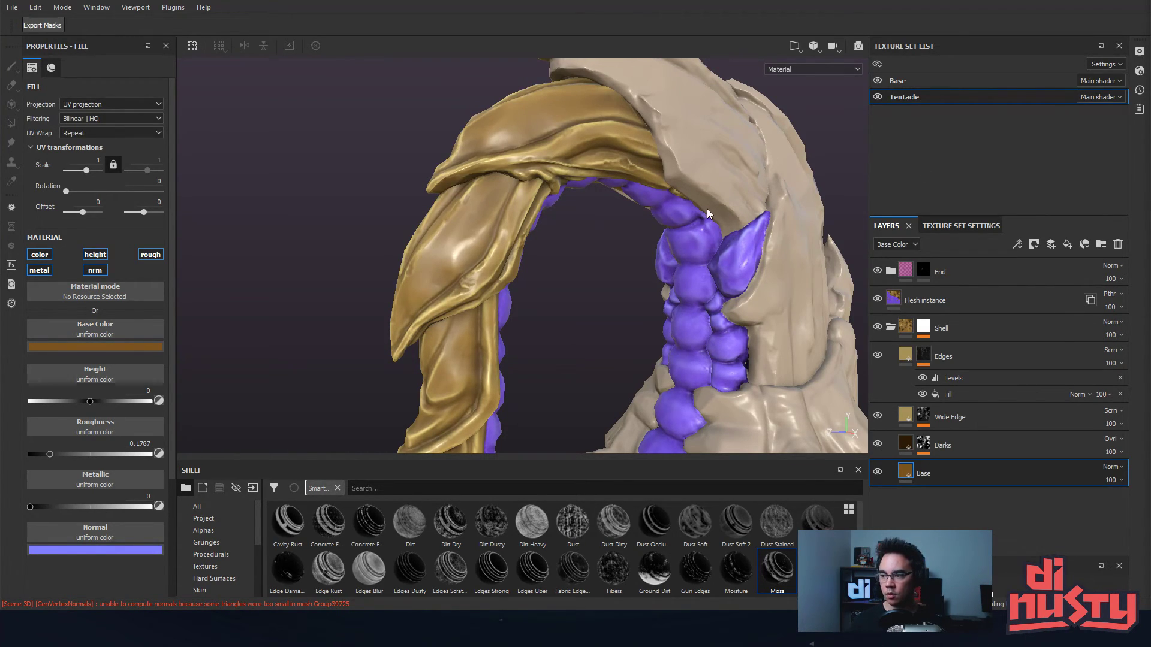
pyautogui.keyDown('alt'); pyautogui.moveTo(624, 206); pyautogui.dragTo(594, 176); pyautogui.keyUp('alt')
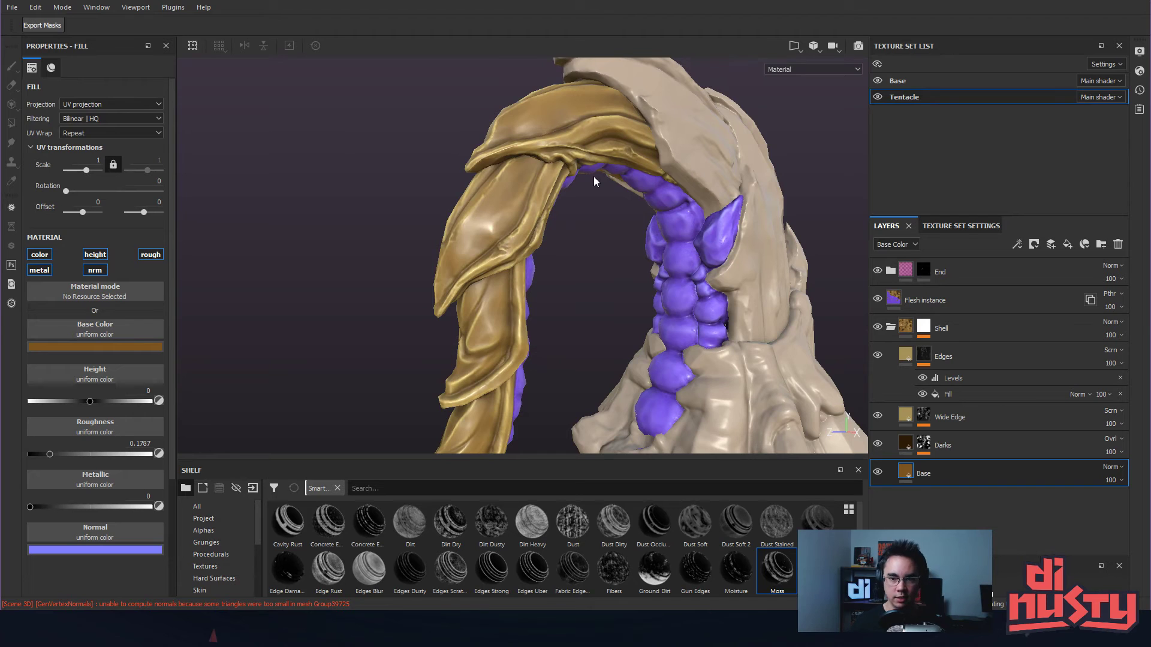
# - View the roughness channel alone and examine the Roughness Mod layer in the Base texture set before returning to the Tentacle set
pyautogui.keyDown('alt'); pyautogui.moveTo(578, 87); pyautogui.dragTo(667, 276); pyautogui.keyUp('alt')
pyautogui.press('c')
pyautogui.press('c')
pyautogui.press('c')
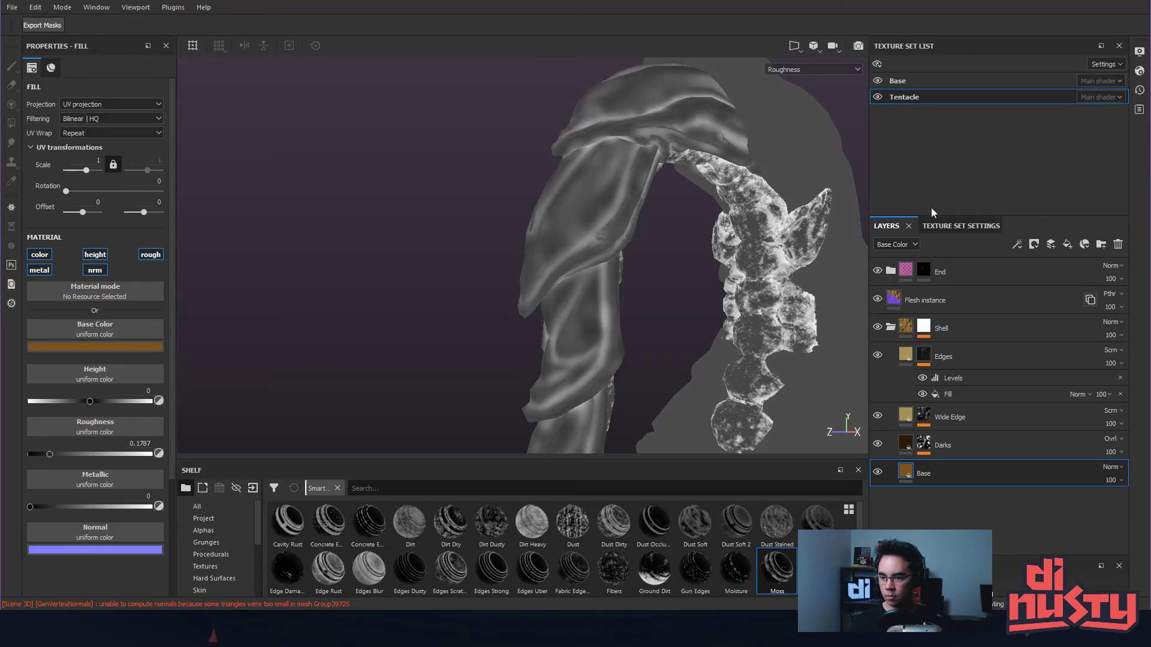
pyautogui.click(914, 81)
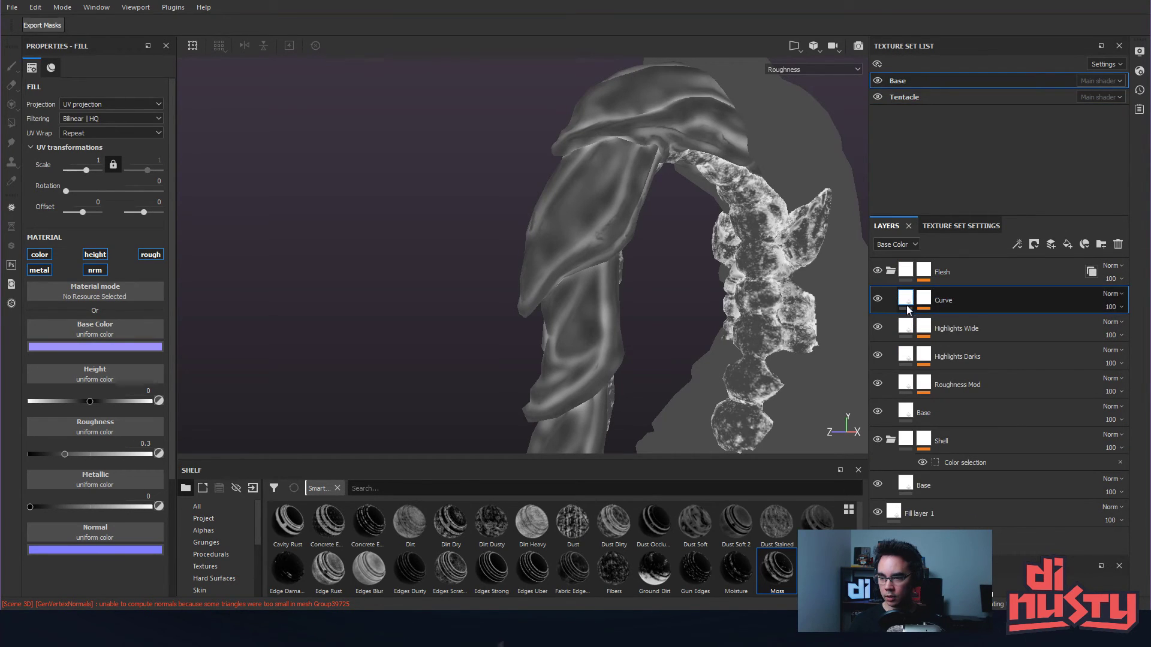
pyautogui.click(923, 385)
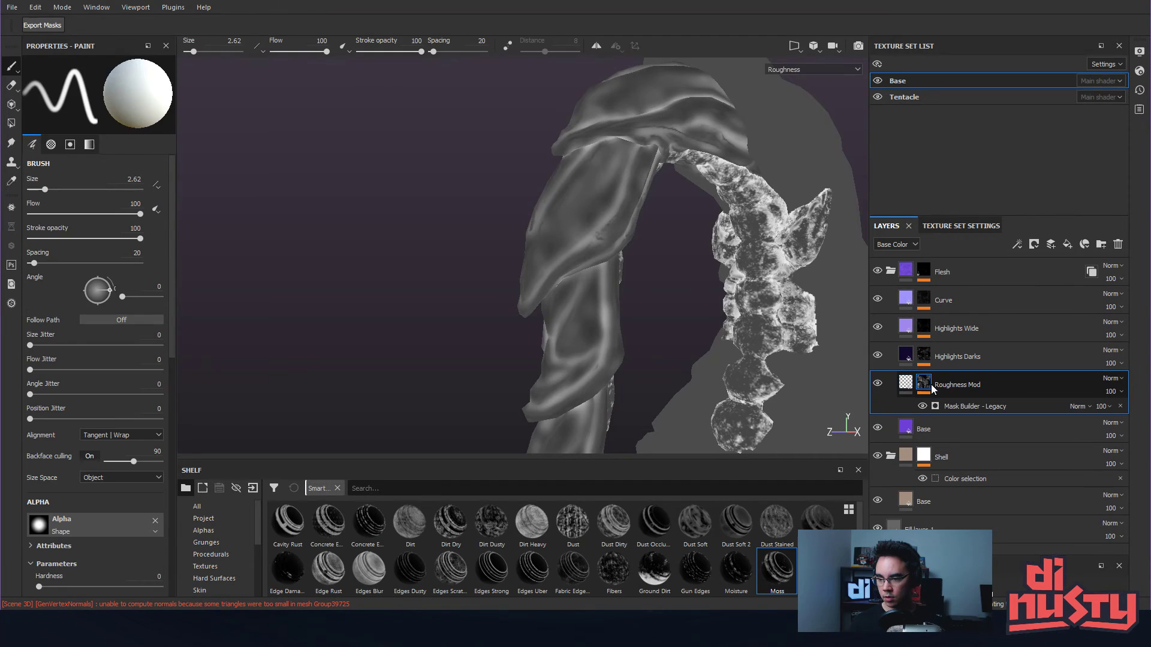
pyautogui.click(909, 386)
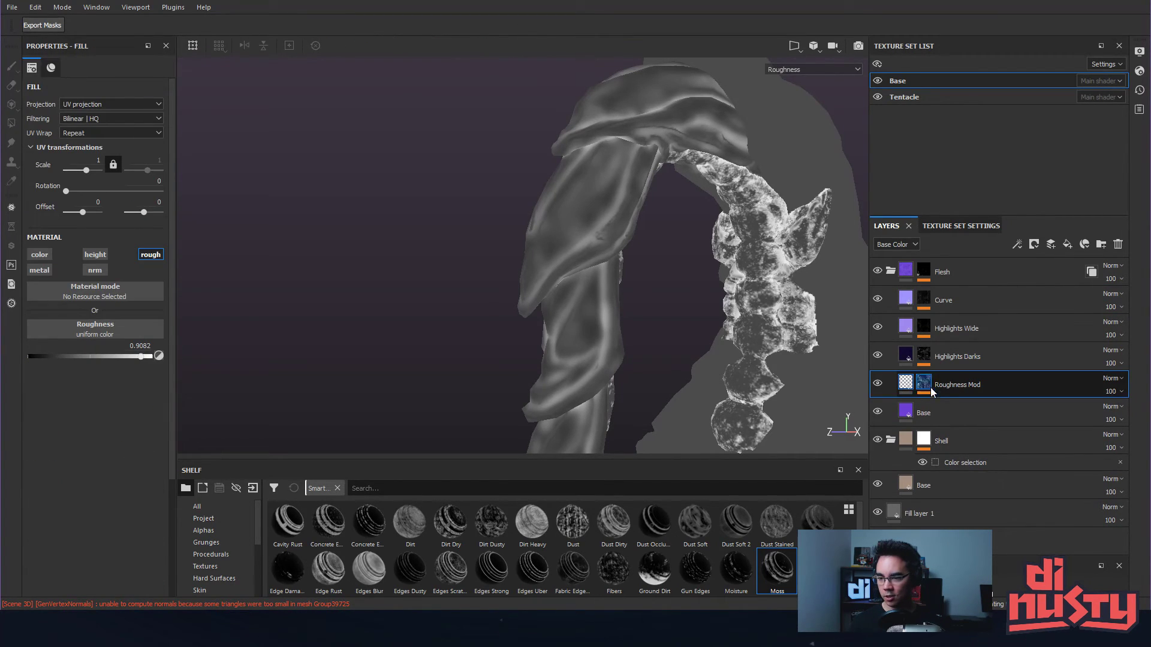
pyautogui.click(905, 97)
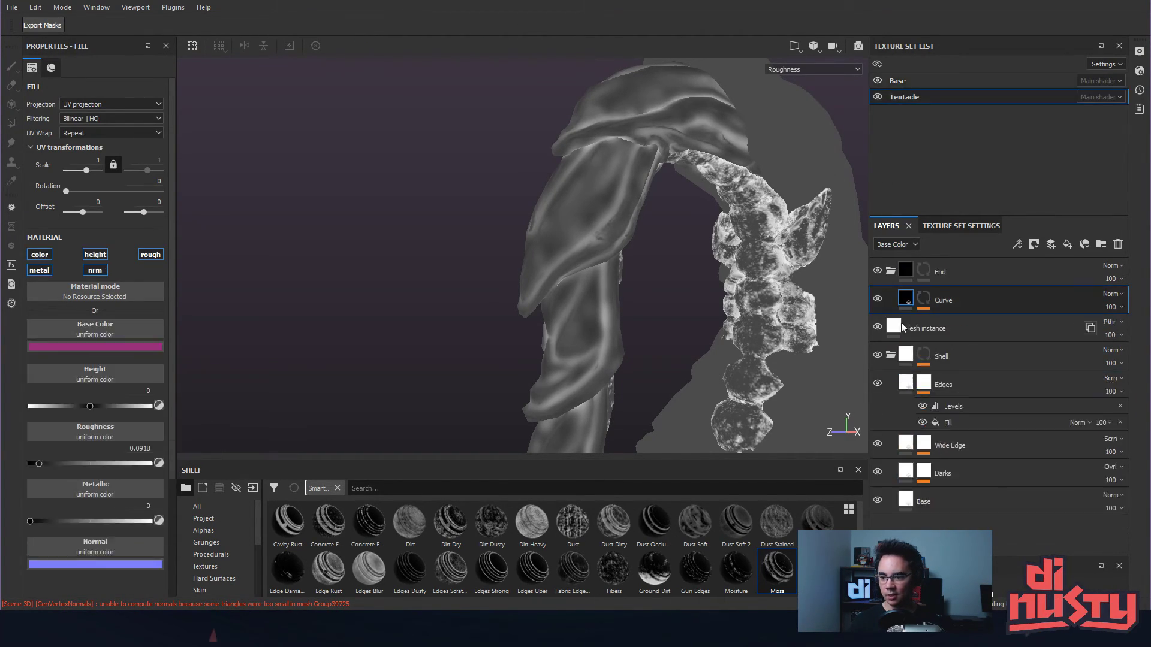
pyautogui.click(892, 271)
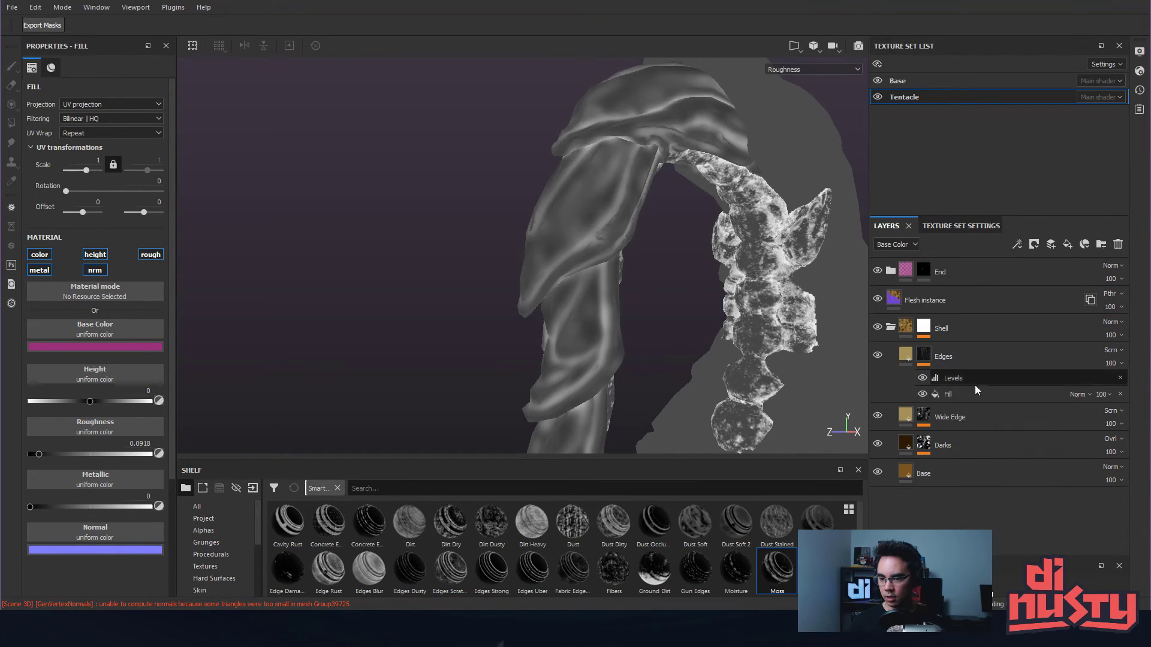
# - Add a fill layer above Darks that affects only roughness, with its roughness set to 0.6329
pyautogui.click(1001, 445)
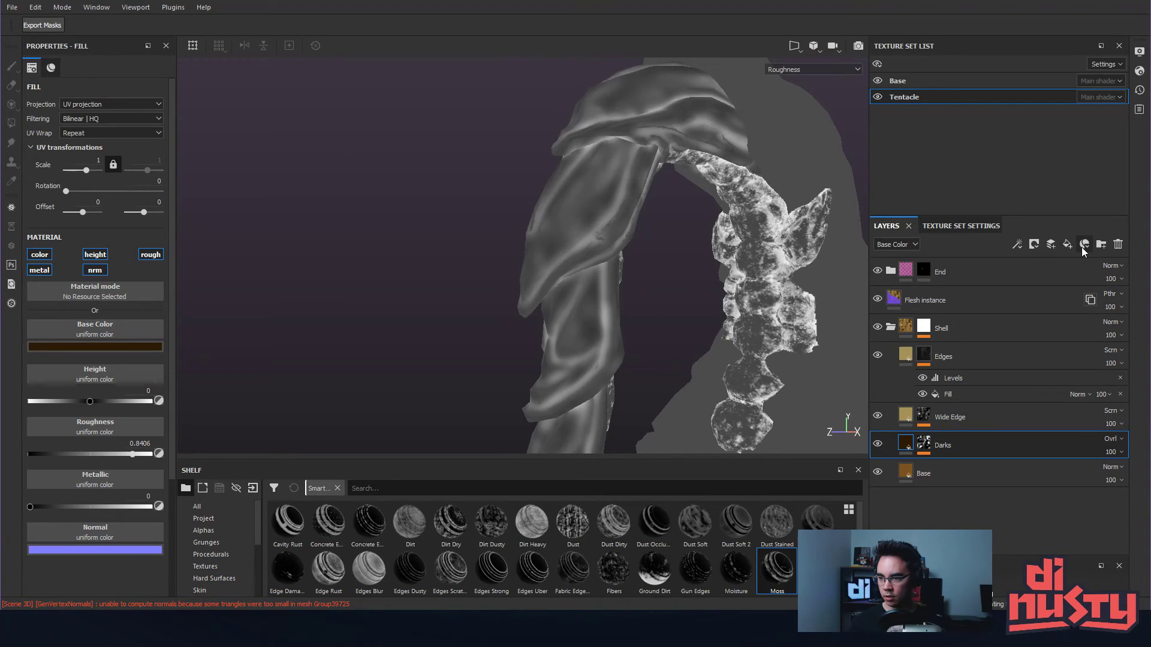
pyautogui.click(1066, 246)
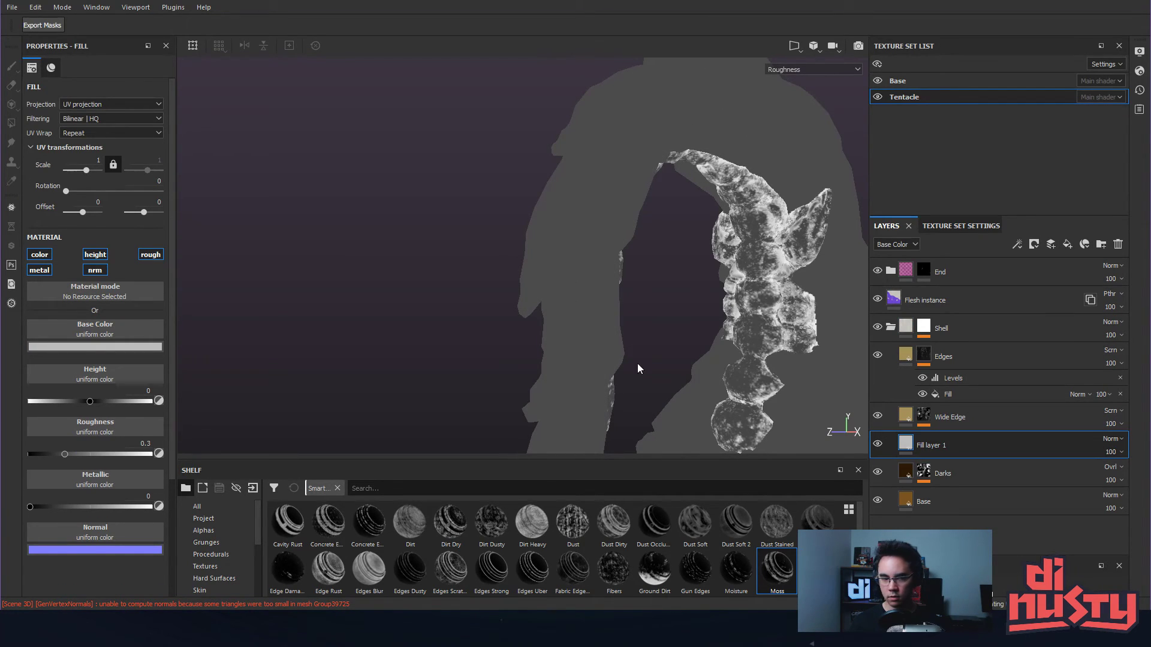
pyautogui.keyDown('alt'); pyautogui.click(151, 254); pyautogui.keyUp('alt')
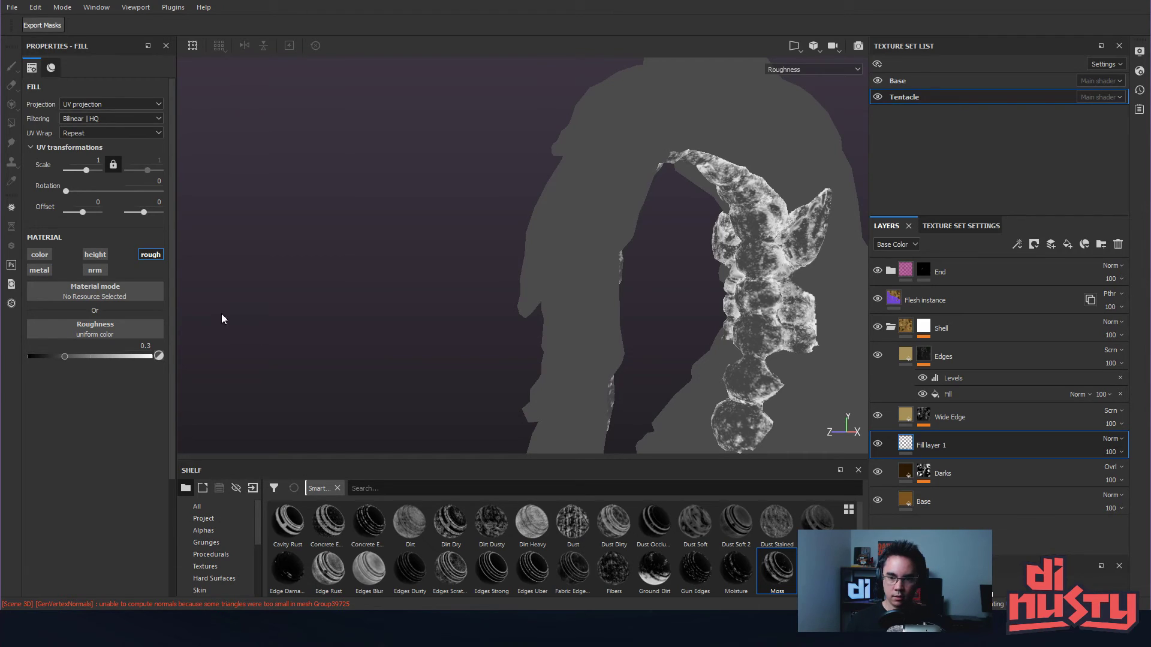
pyautogui.moveTo(68, 352); pyautogui.dragTo(106, 371)
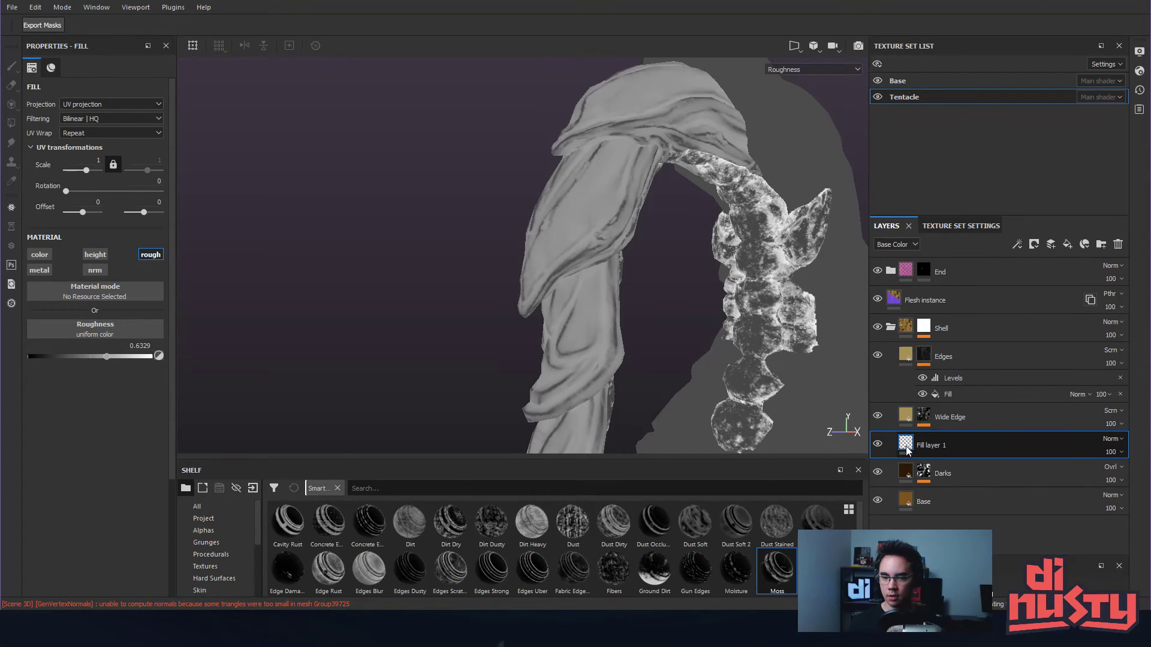
# - Give the new roughness fill layer a black mask and apply the Edges Scratched smart mask to it
pyautogui.moveTo(907, 450)
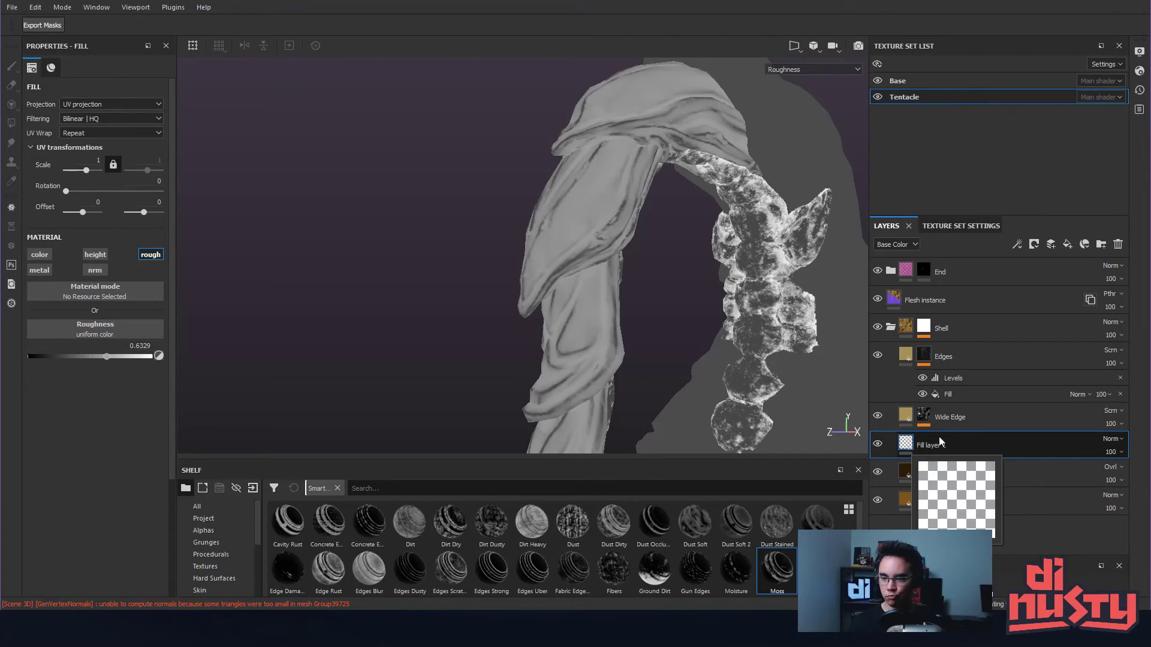
pyautogui.rightClick(963, 437)
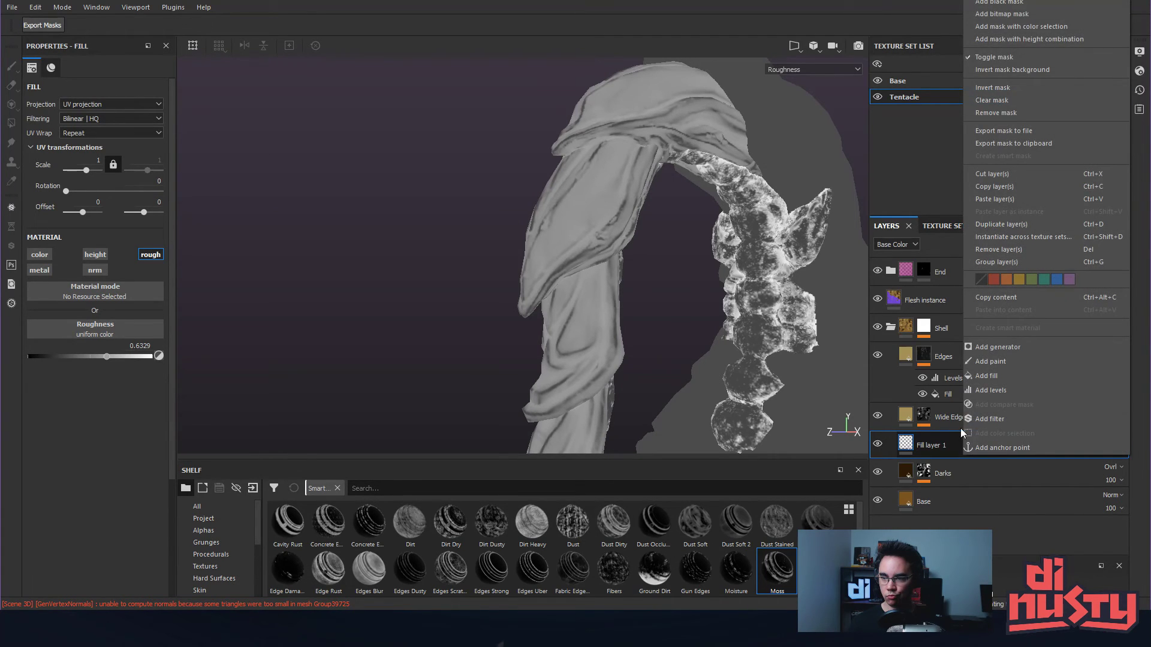
pyautogui.click(999, 3)
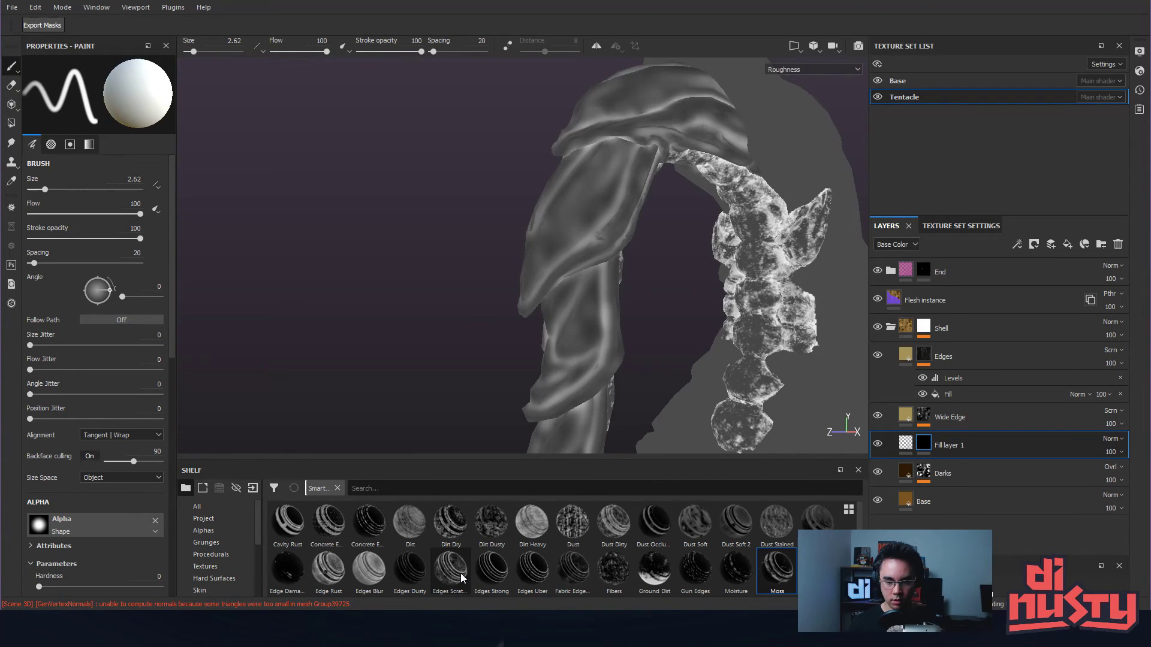
pyautogui.moveTo(450, 570); pyautogui.dragTo(924, 445)
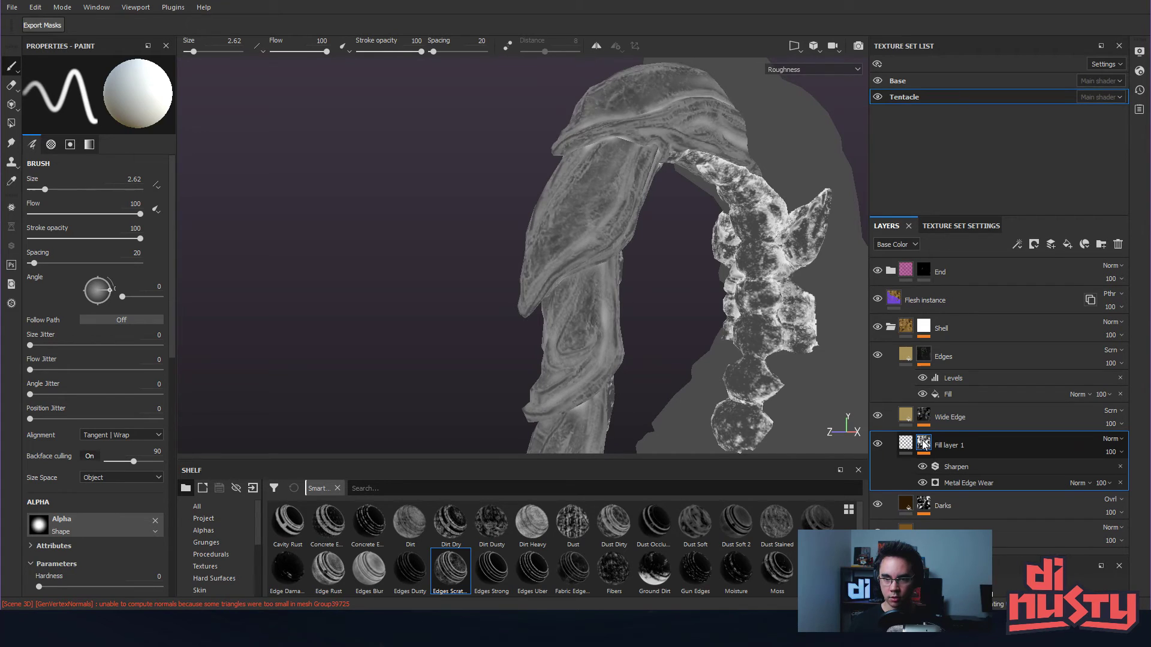
# - Set the Metal Edge Wear generator in Fill layer 1's mask to Wear Contrast 0.44 and Wear Level 0.74
pyautogui.keyDown('alt'); pyautogui.moveTo(689, 306); pyautogui.dragTo(646, 302); pyautogui.keyUp('alt')
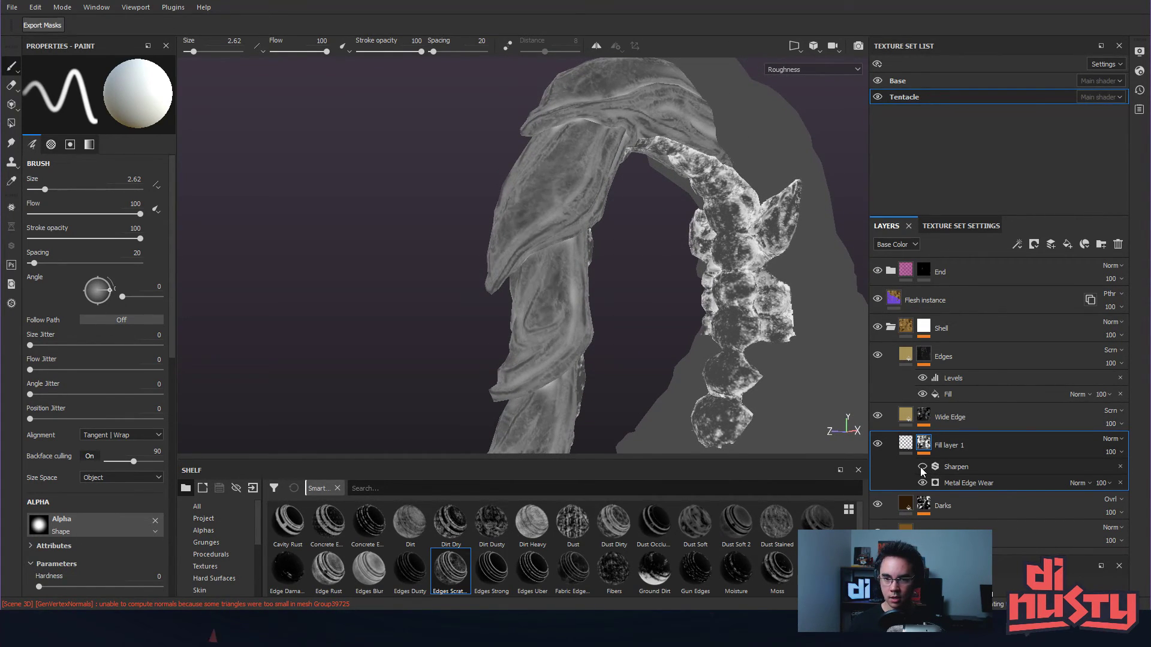
pyautogui.click(965, 468)
pyautogui.click(967, 483)
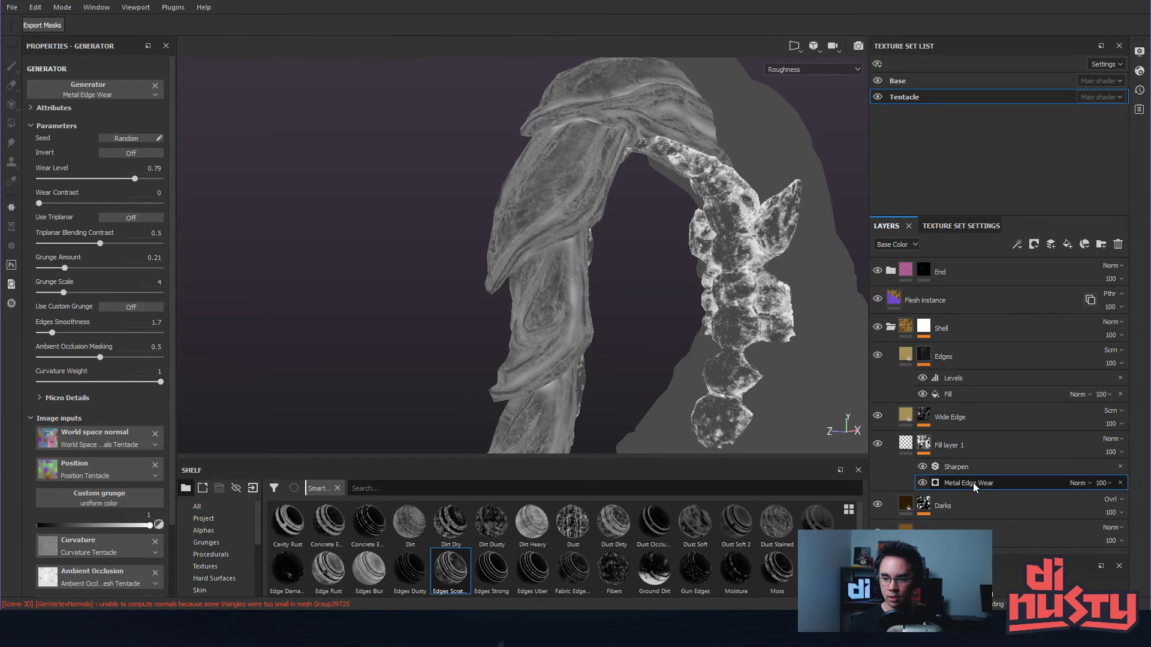
pyautogui.moveTo(39, 203); pyautogui.dragTo(105, 203)
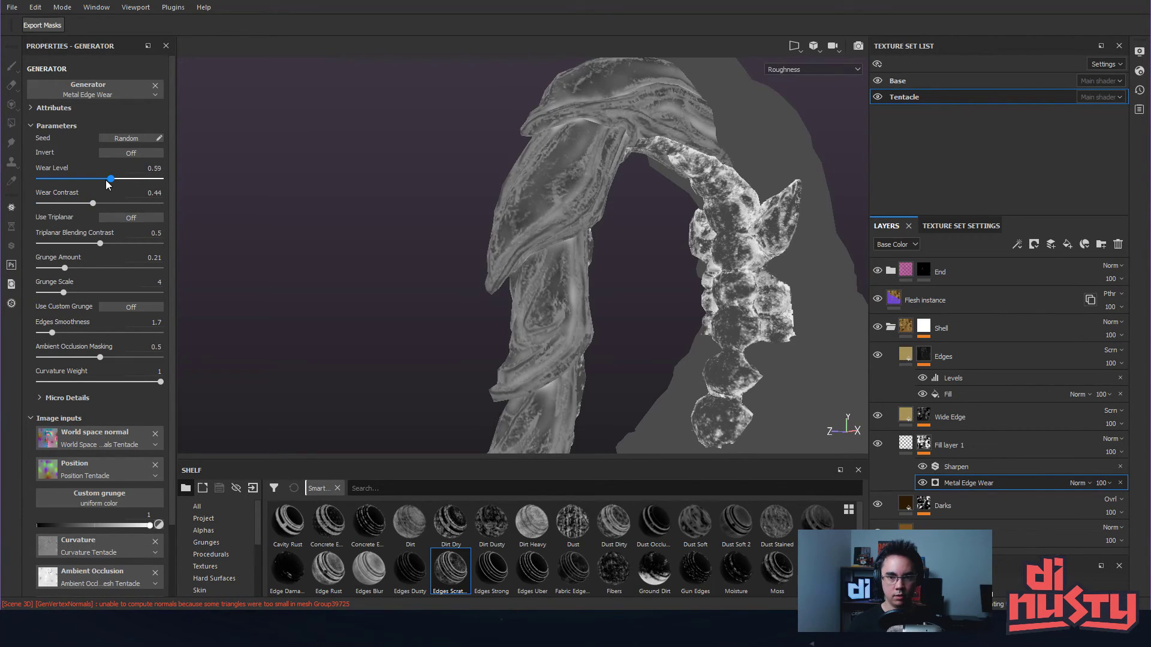
pyautogui.moveTo(105, 181); pyautogui.dragTo(127, 191)
# - Compare the shell's full material with Fill layer 1 hidden and shown, and open the Darks fill's material properties
pyautogui.keyDown('alt'); pyautogui.moveTo(352, 250); pyautogui.dragTo(465, 285); pyautogui.keyUp('alt')
pyautogui.press('m')
pyautogui.keyDown('alt'); pyautogui.moveTo(685, 271); pyautogui.dragTo(599, 239); pyautogui.keyUp('alt')
pyautogui.click(878, 445)
pyautogui.click(879, 445)
pyautogui.keyDown('alt'); pyautogui.moveTo(629, 341); pyautogui.dragTo(624, 371); pyautogui.keyUp('alt')
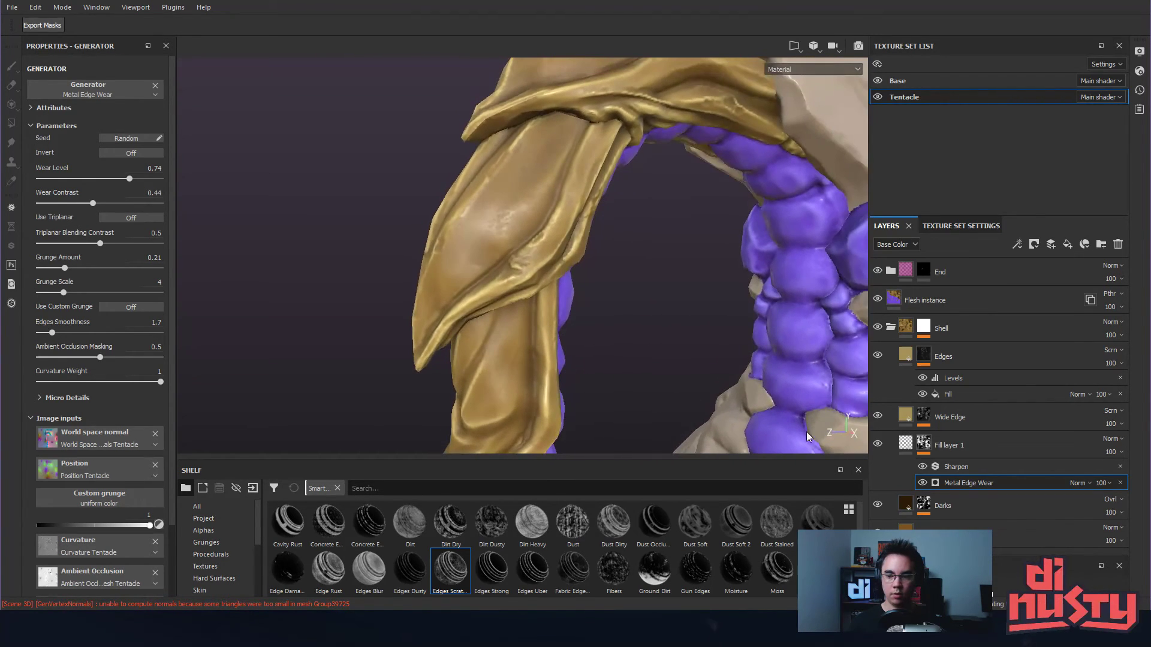
pyautogui.click(905, 508)
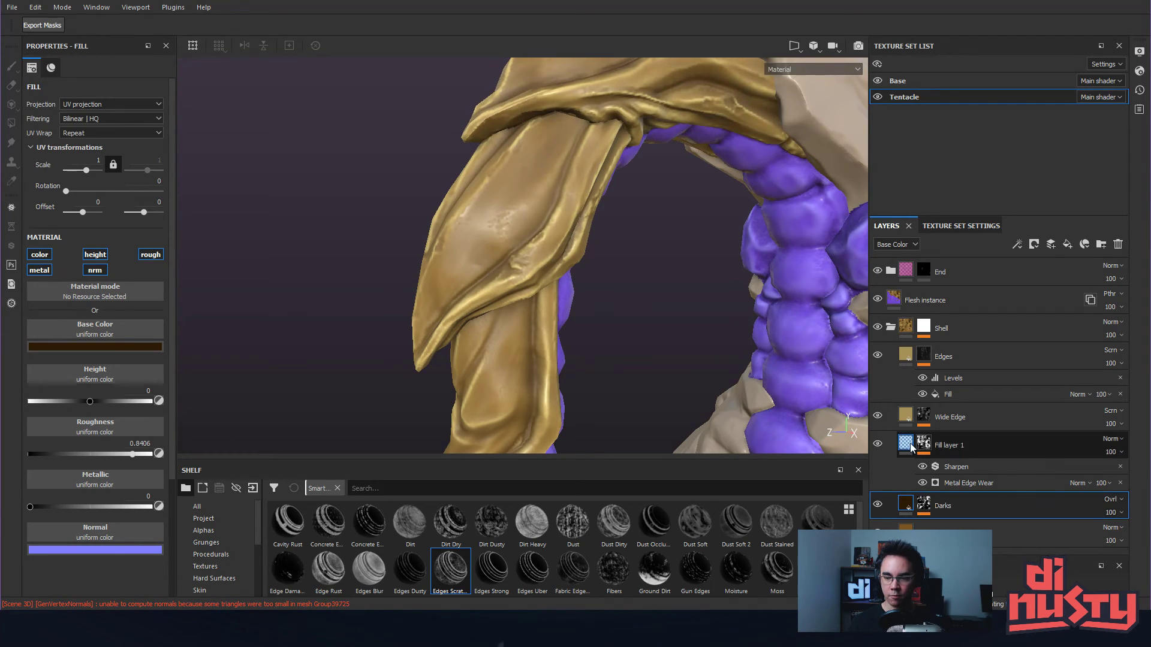
# - Move the shell's Fill layer 1 below Darks and display only the roughness channel on the model
pyautogui.moveTo(906, 445); pyautogui.dragTo(912, 518)
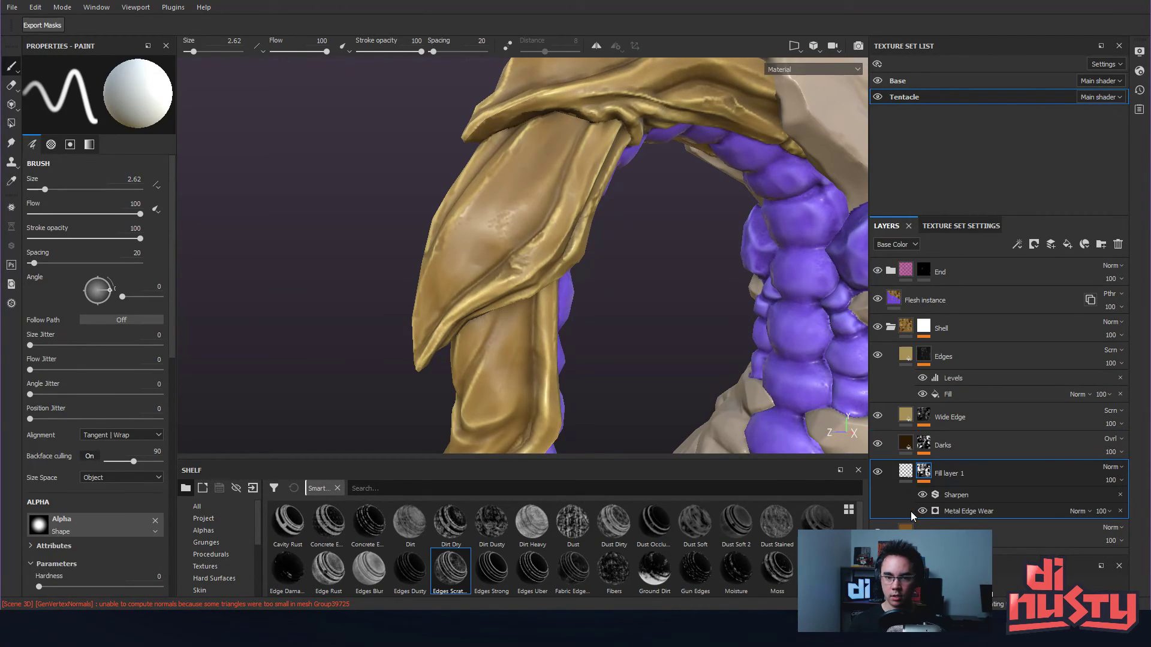
pyautogui.moveTo(659, 326)
pyautogui.keyDown('alt'); pyautogui.mouseDown()
pyautogui.moveTo(657, 363)
pyautogui.moveTo(642, 342)
pyautogui.moveTo(663, 357)
pyautogui.mouseUp(); pyautogui.keyUp('alt')
pyautogui.press('c')
pyautogui.press('c')
pyautogui.press('c')
pyautogui.press('c')
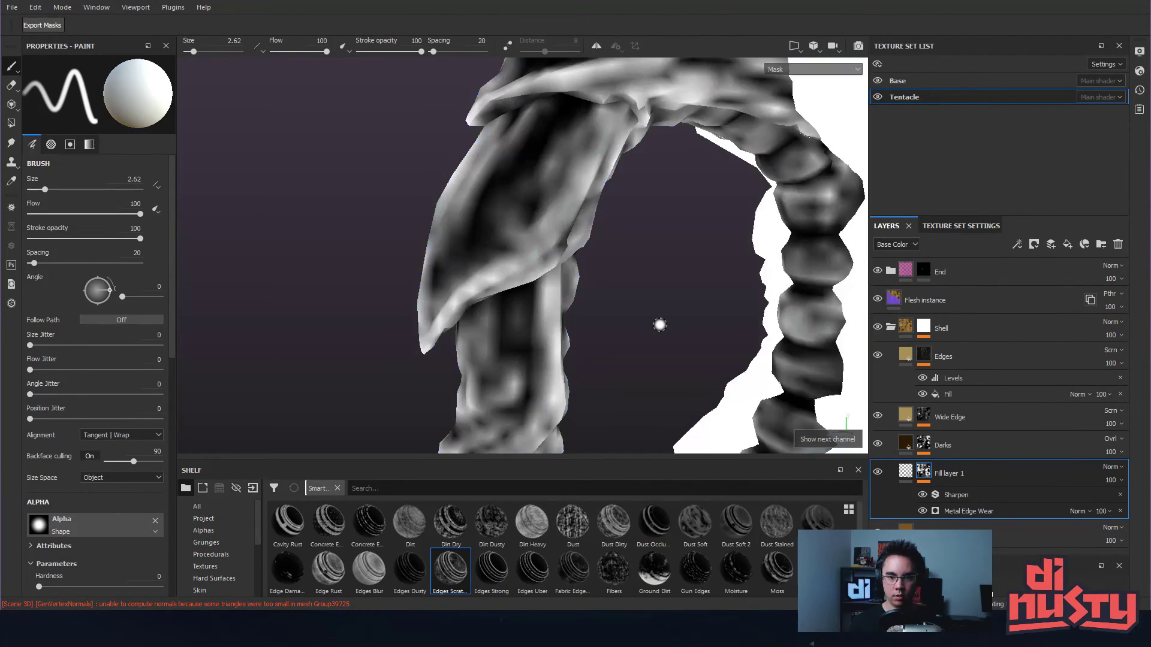
pyautogui.press('c')
pyautogui.press('c')
pyautogui.press('c')
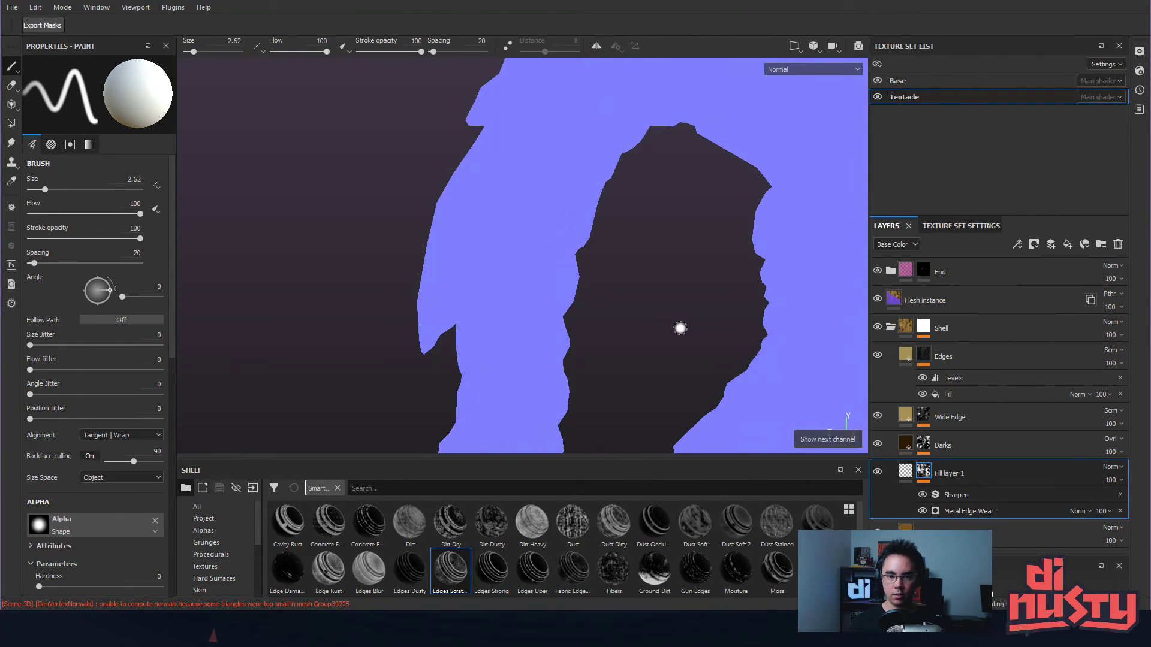
pyautogui.click(800, 70)
pyautogui.scroll(3, 801, 102)
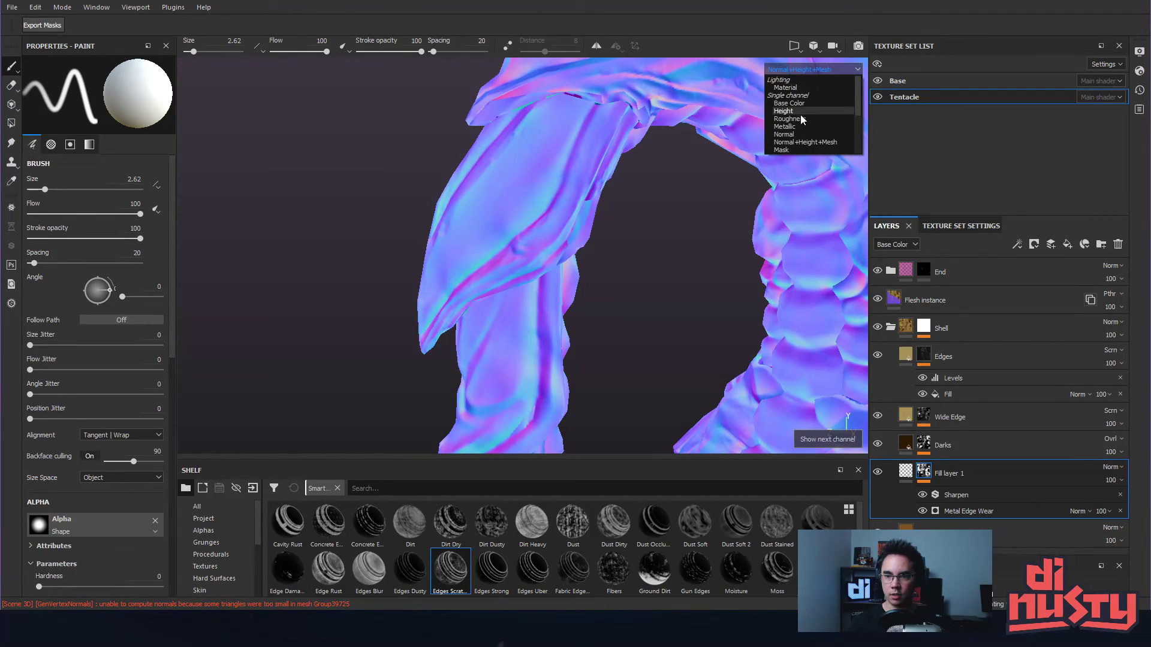
pyautogui.click(808, 119)
# - Examine the roughness across the tentacle's shell and flesh, comparing it with Fill layer 1 hidden and shown
pyautogui.keyDown('alt'); pyautogui.moveTo(590, 108); pyautogui.dragTo(564, 172, button='right'); pyautogui.keyUp('alt')
pyautogui.moveTo(564, 172)
pyautogui.keyDown('alt'); pyautogui.mouseDown()
pyautogui.moveTo(585, 188)
pyautogui.moveTo(566, 203)
pyautogui.moveTo(561, 155)
pyautogui.mouseUp(); pyautogui.keyUp('alt')
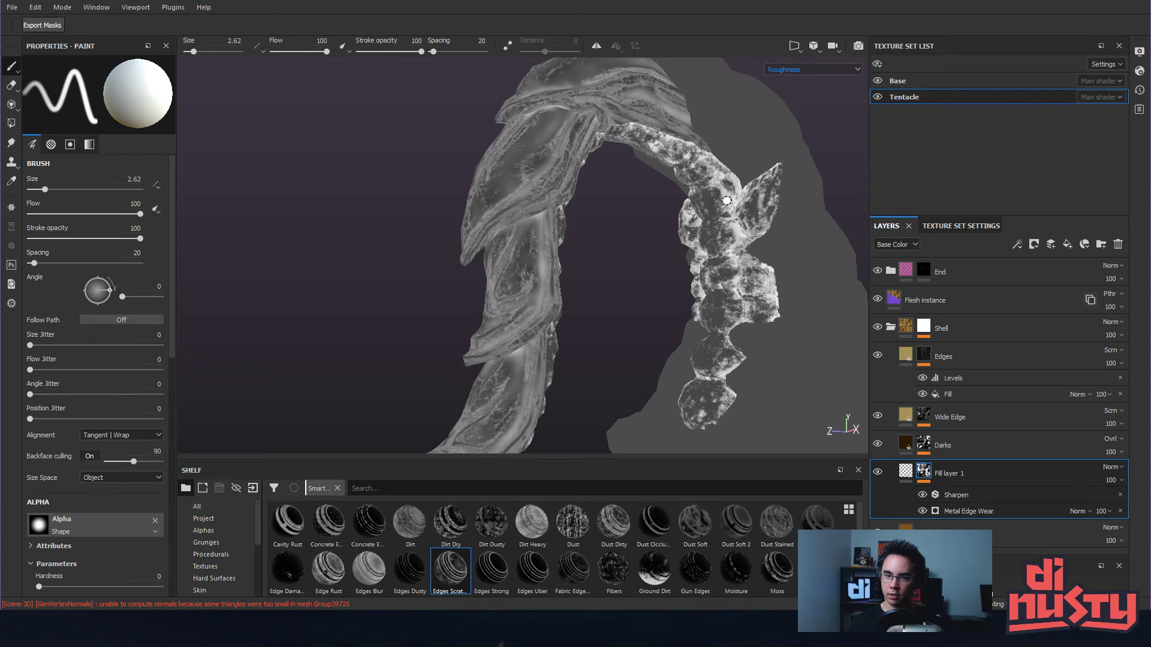
pyautogui.keyDown('alt'); pyautogui.moveTo(598, 114); pyautogui.dragTo(575, 188); pyautogui.keyUp('alt')
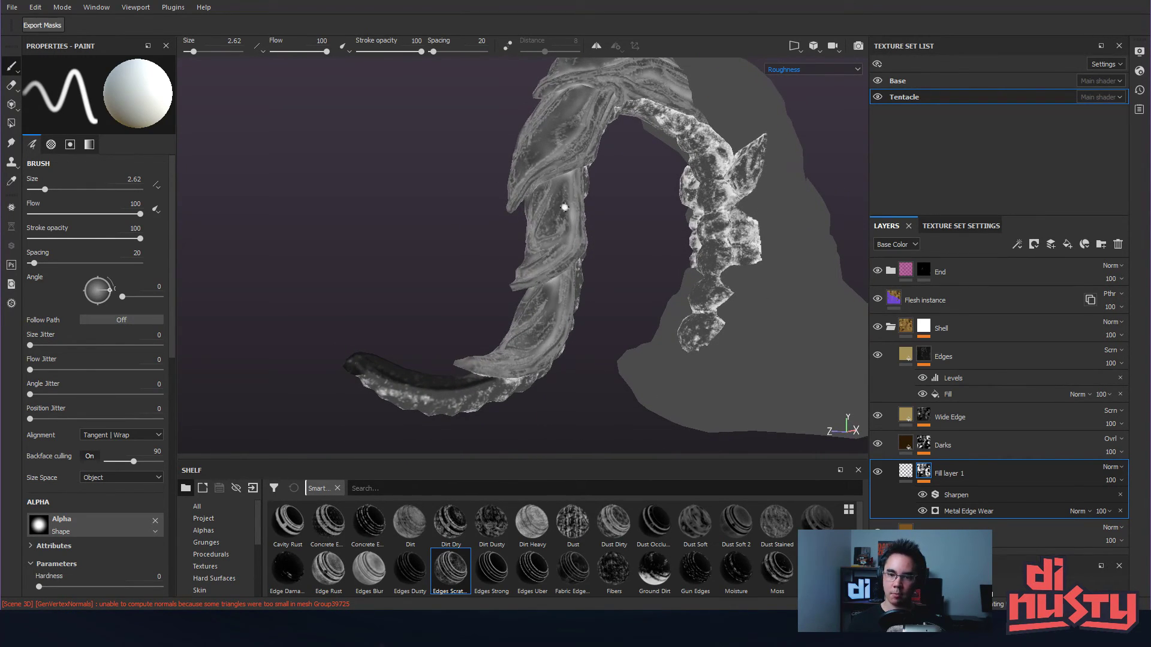
pyautogui.keyDown('alt'); pyautogui.moveTo(697, 158); pyautogui.dragTo(701, 239); pyautogui.keyUp('alt')
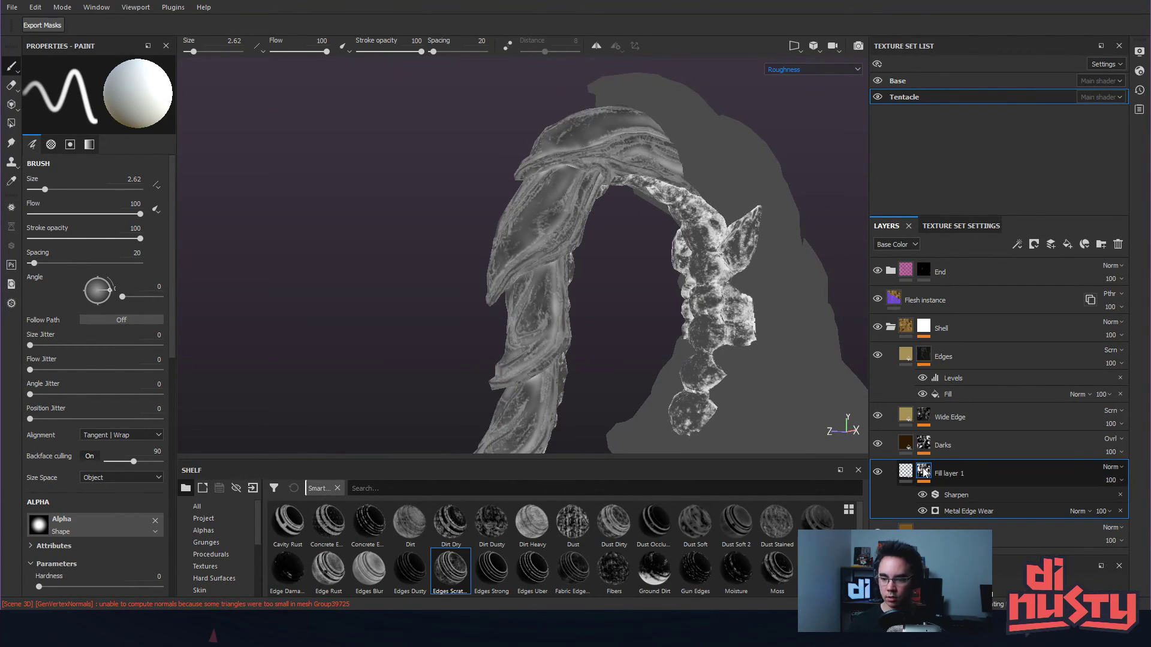
pyautogui.click(891, 328)
pyautogui.click(891, 328)
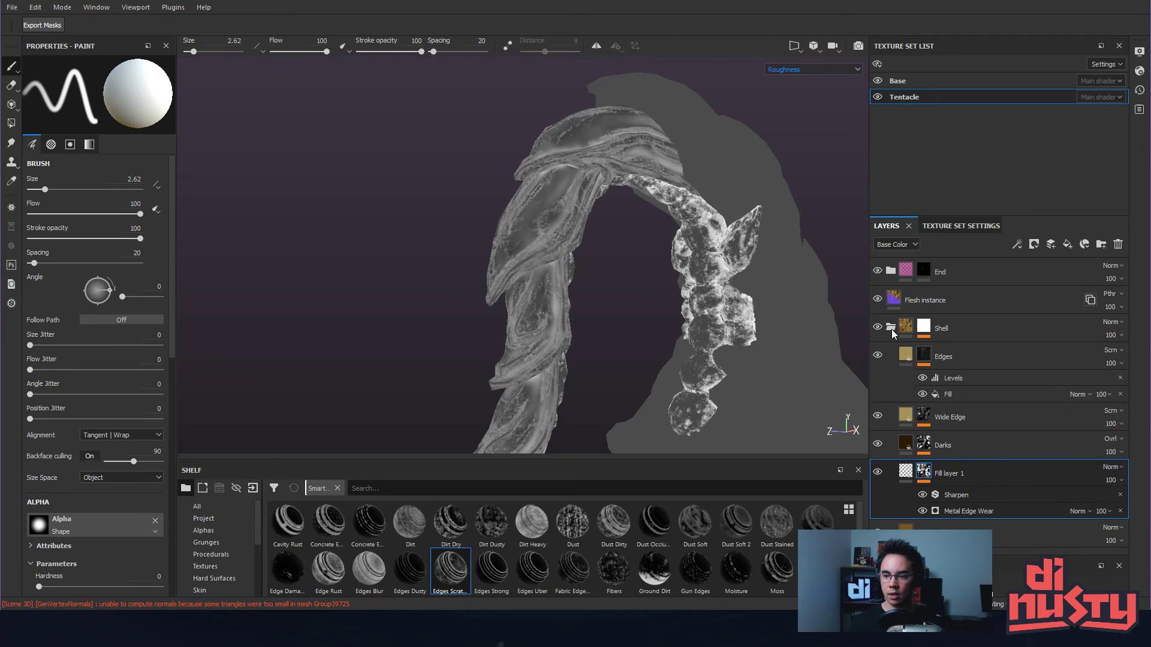
pyautogui.click(878, 473)
pyautogui.click(878, 473)
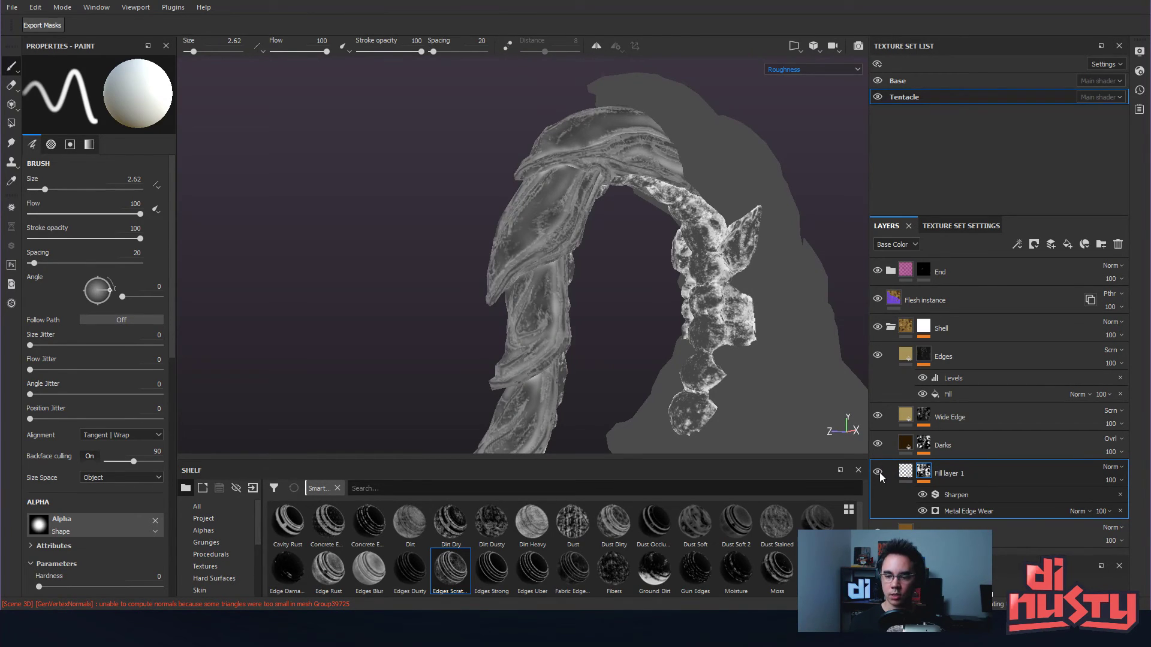
# - Set the roughness of the Tentacle shell's Base fill to 0.343
pyautogui.click(887, 533)
pyautogui.moveTo(48, 454)
pyautogui.mouseDown()
pyautogui.moveTo(39, 454)
pyautogui.moveTo(99, 458)
pyautogui.moveTo(86, 460)
pyautogui.mouseUp()
pyautogui.moveTo(76, 462); pyautogui.dragTo(71, 463)
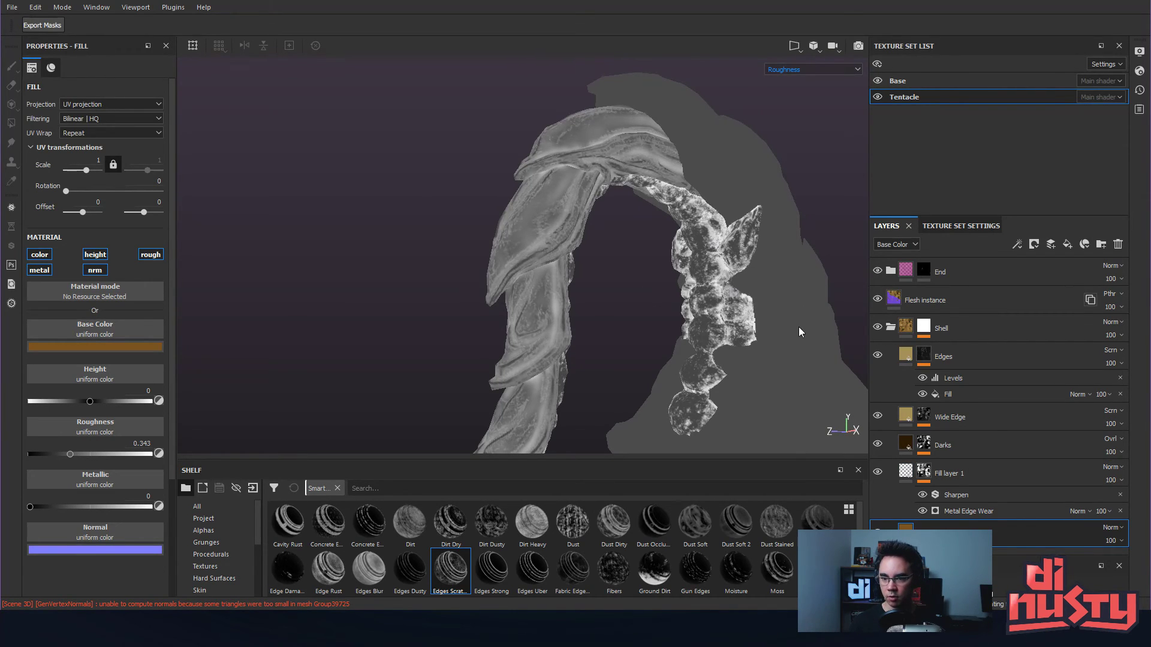
# - Raise the roughness of the shell's Fill layer 1 strongly to increase its contrast against the Base fill
pyautogui.click(906, 475)
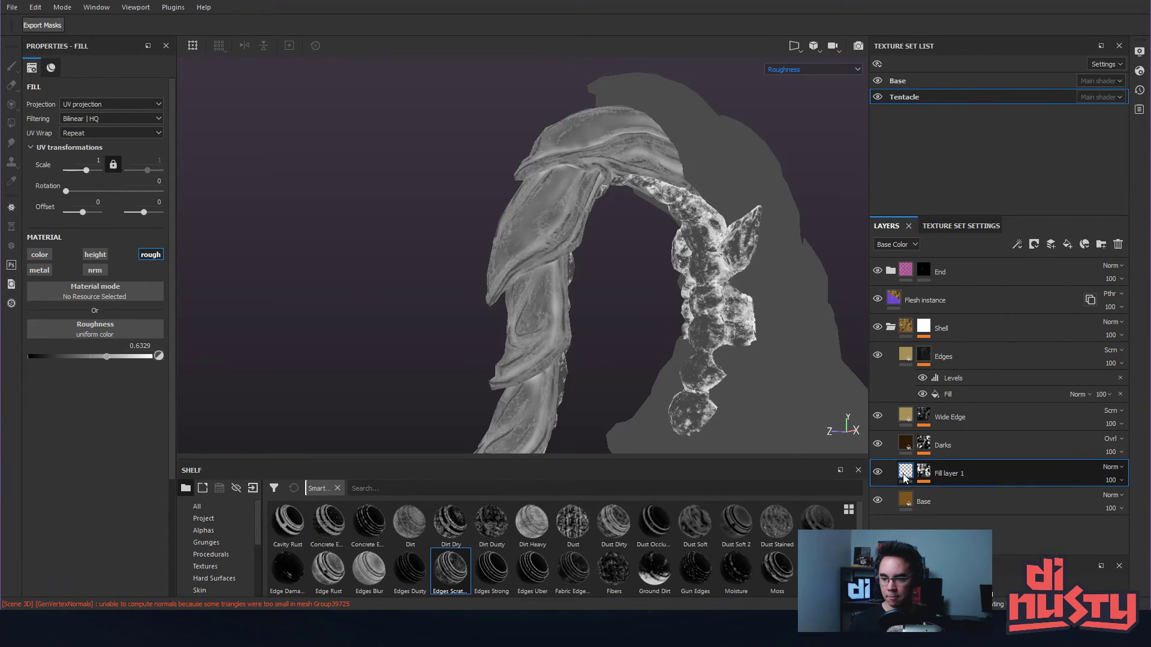
pyautogui.click(906, 503)
pyautogui.click(923, 477)
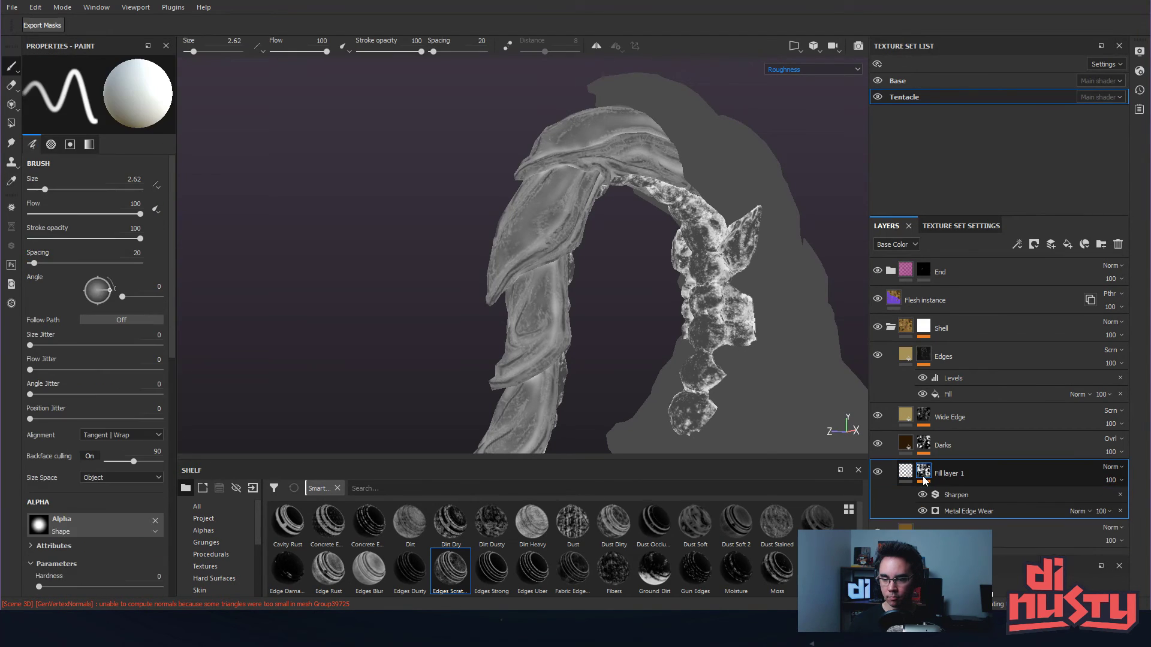
pyautogui.click(910, 474)
pyautogui.moveTo(103, 358); pyautogui.dragTo(195, 363)
# - In the Base texture set's Flesh folder, set the Base fill's roughness to 0.1981 and Roughness Mod's to 0.5604
pyautogui.keyDown('alt'); pyautogui.moveTo(654, 266); pyautogui.dragTo(683, 251); pyautogui.keyUp('alt')
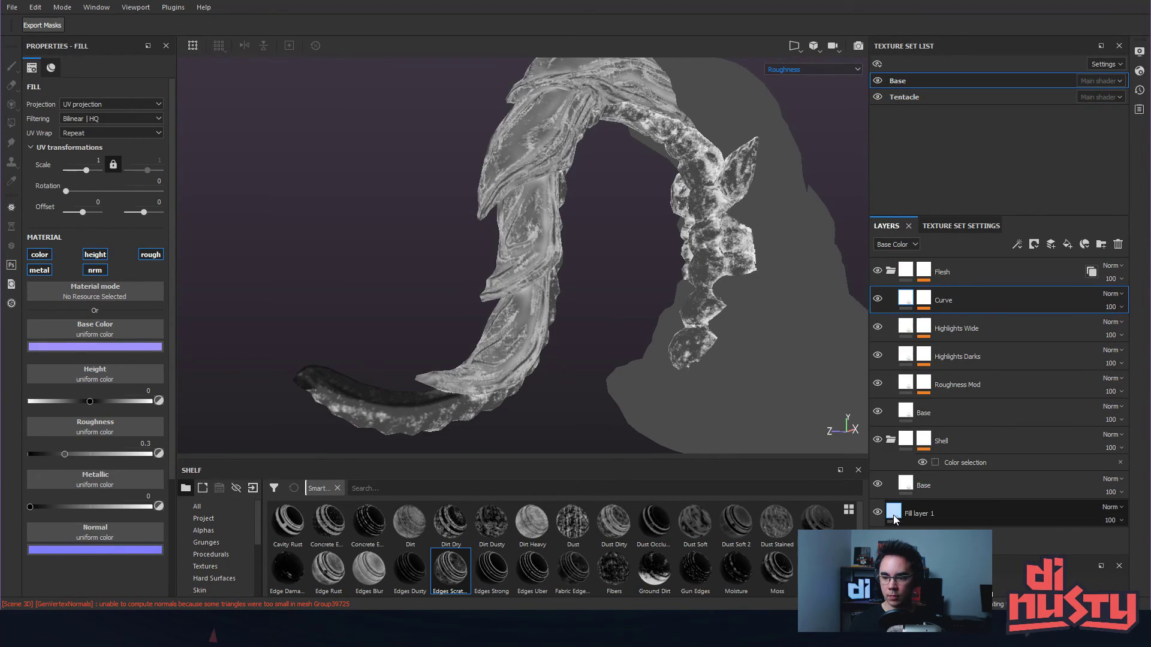
pyautogui.click(908, 411)
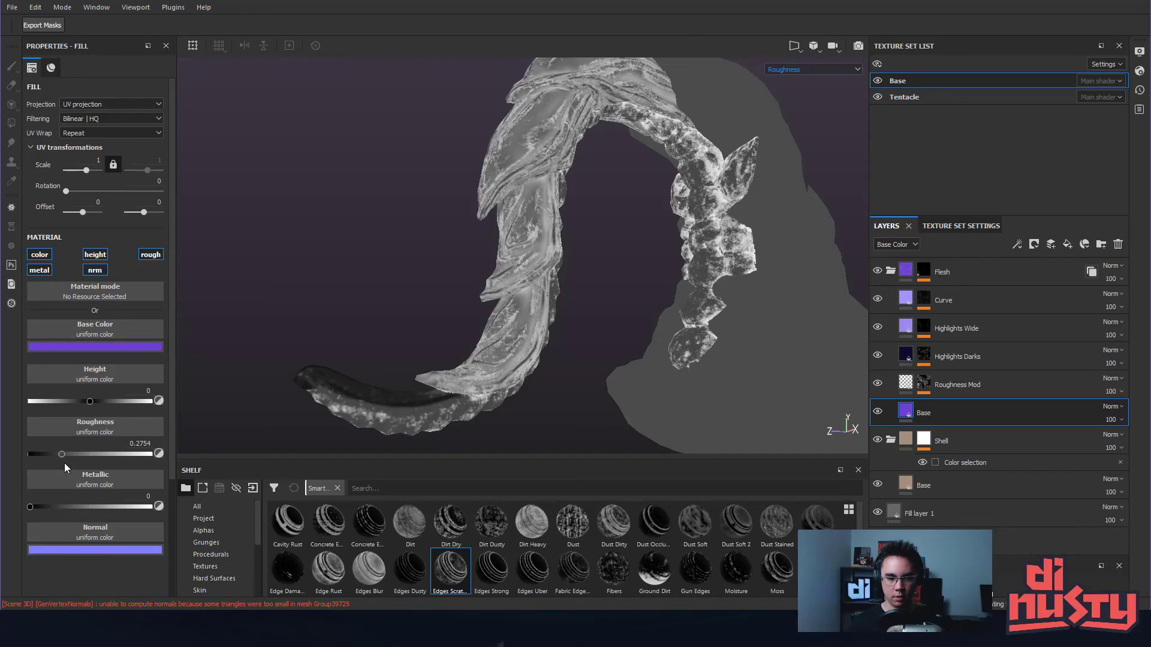
pyautogui.moveTo(64, 461); pyautogui.dragTo(57, 462)
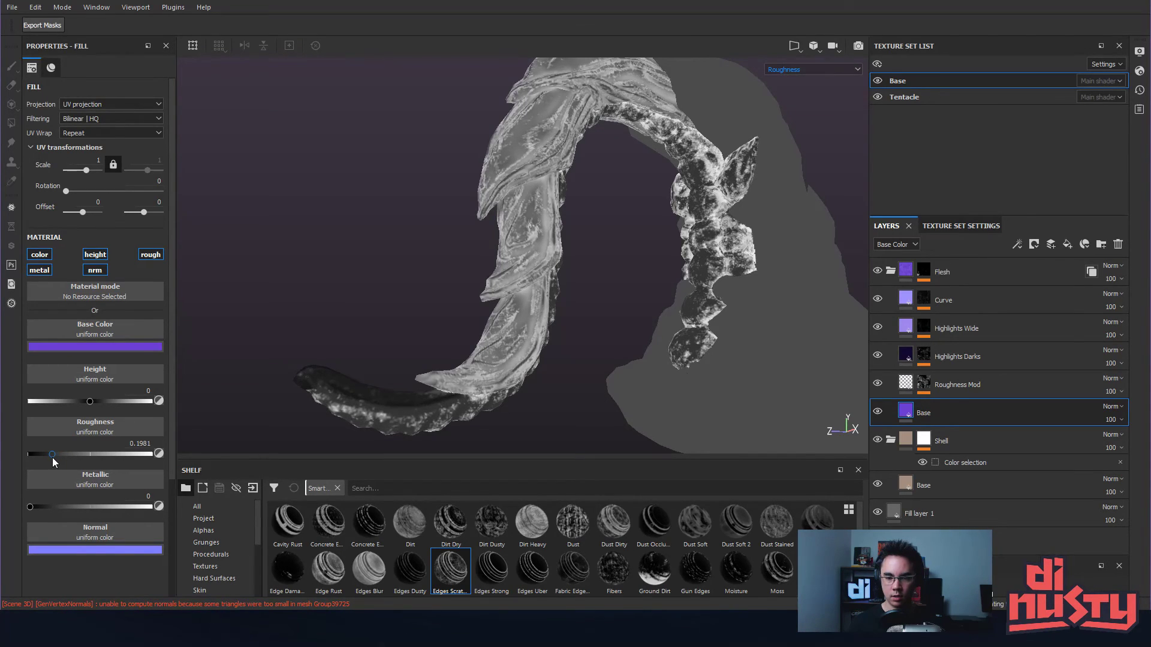
pyautogui.click(906, 386)
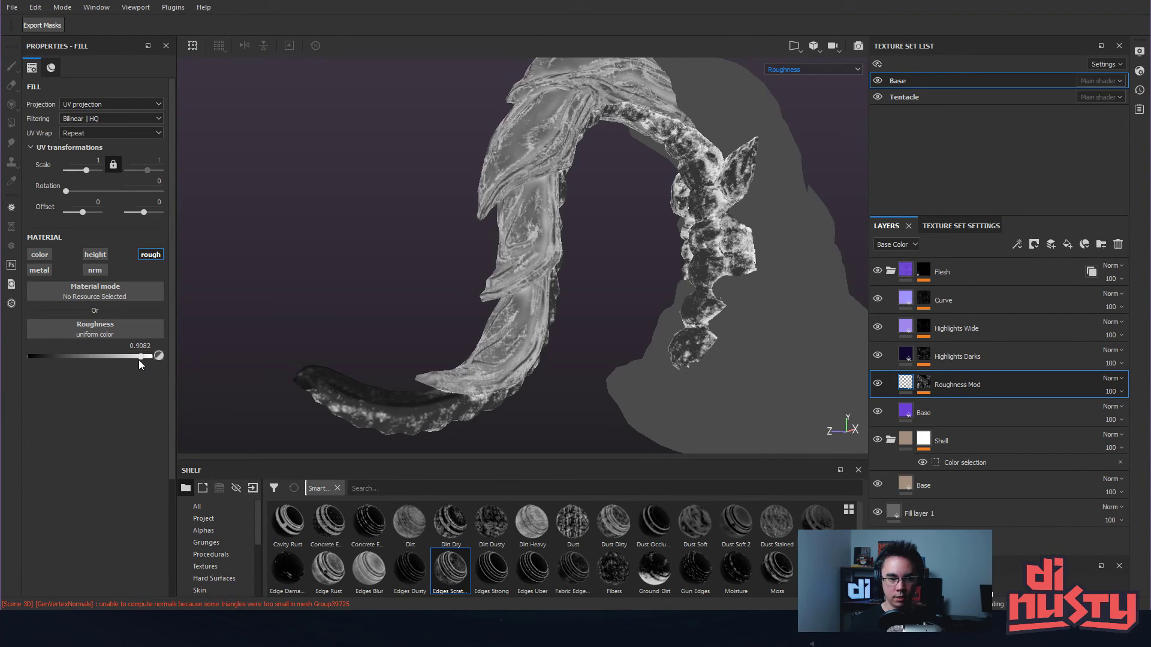
pyautogui.moveTo(139, 358); pyautogui.dragTo(97, 362)
# - Examine the adjusted roughness from several angles and return to the full material view
pyautogui.keyDown('alt'); pyautogui.moveTo(611, 226); pyautogui.dragTo(639, 138); pyautogui.keyUp('alt')
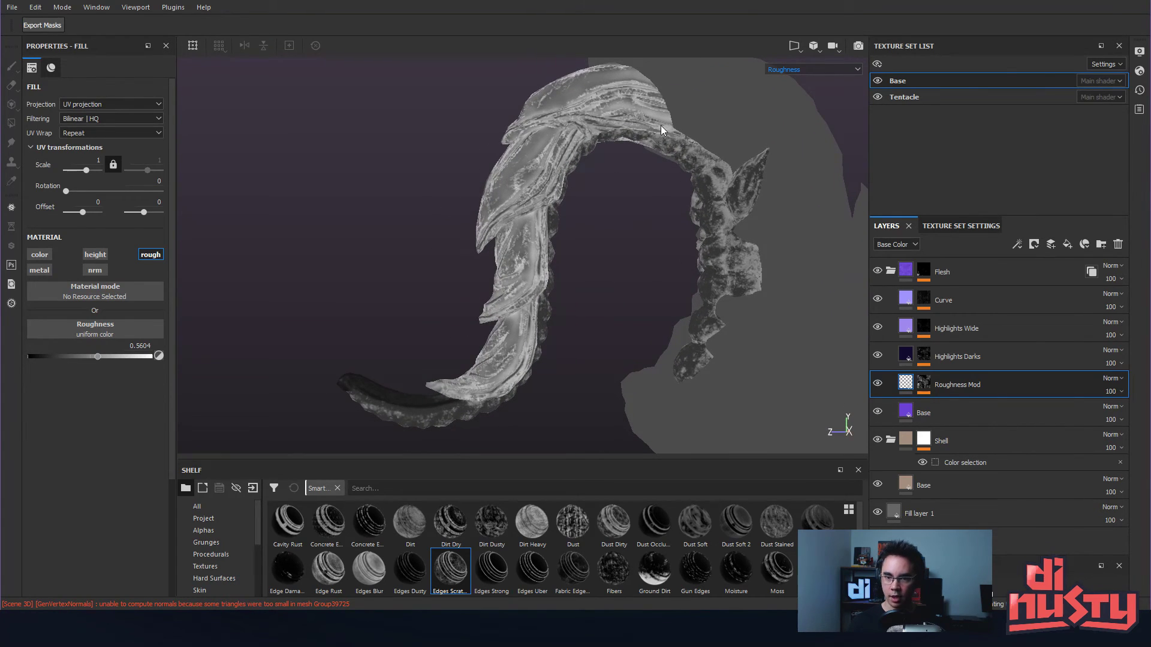
pyautogui.keyDown('alt'); pyautogui.moveTo(605, 114); pyautogui.dragTo(606, 149); pyautogui.keyUp('alt')
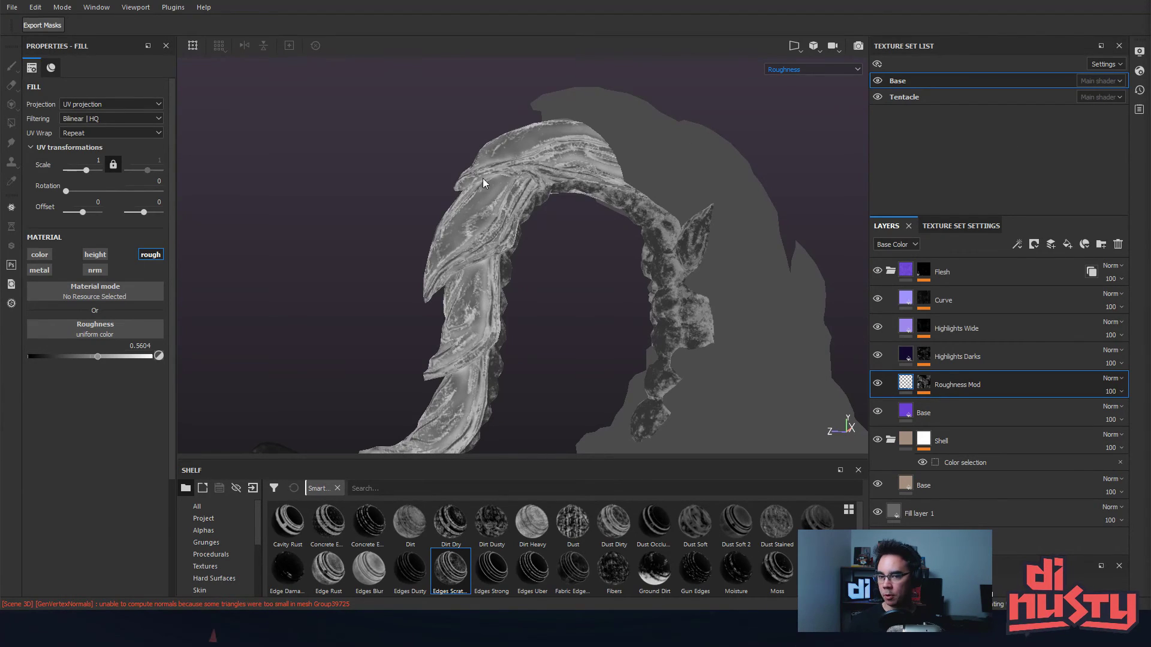
pyautogui.keyDown('alt'); pyautogui.moveTo(528, 154); pyautogui.dragTo(737, 99); pyautogui.keyUp('alt')
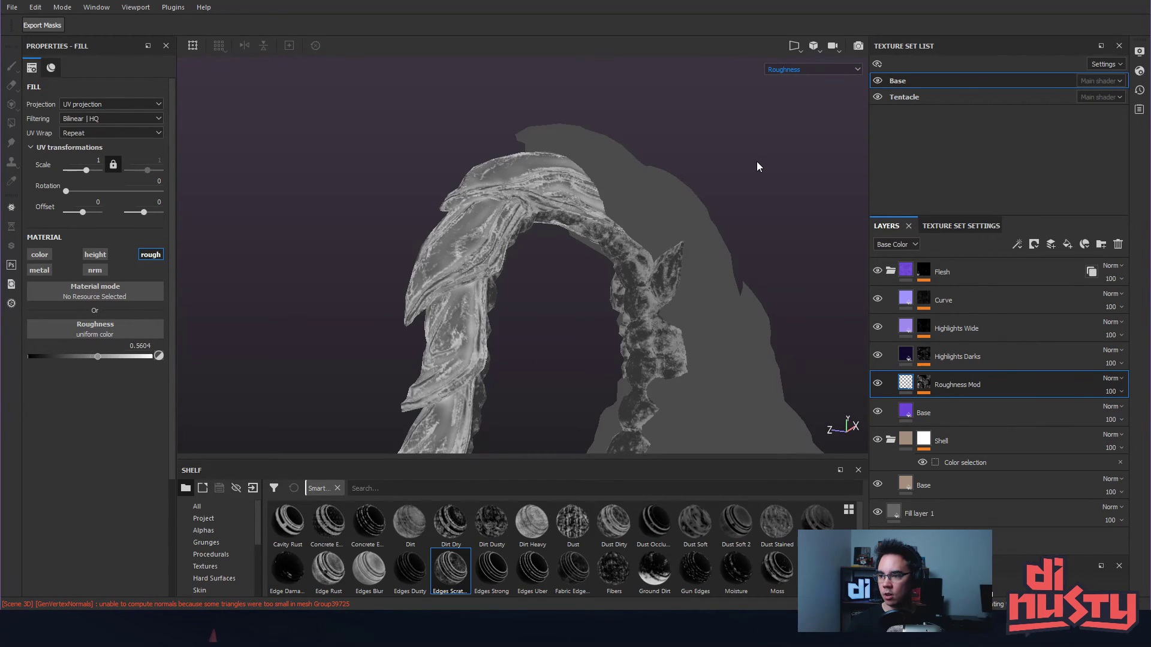
pyautogui.keyDown('alt'); pyautogui.moveTo(748, 201); pyautogui.dragTo(696, 196); pyautogui.keyUp('alt')
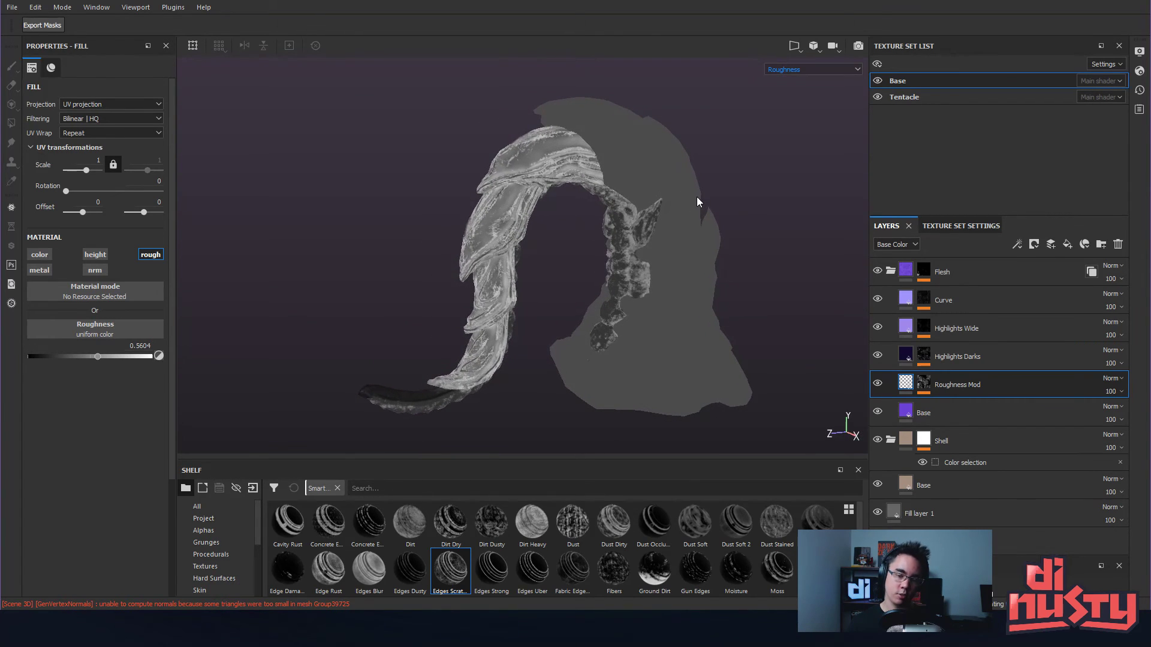
pyautogui.press('m')
pyautogui.moveTo(546, 157)
pyautogui.keyDown('alt'); pyautogui.mouseDown()
pyautogui.moveTo(694, 142)
pyautogui.moveTo(738, 205)
pyautogui.moveTo(691, 267)
pyautogui.moveTo(742, 147)
pyautogui.moveTo(646, 237)
pyautogui.moveTo(732, 277)
pyautogui.moveTo(840, 226)
pyautogui.moveTo(660, 303)
pyautogui.moveTo(663, 313)
pyautogui.moveTo(673, 261)
pyautogui.moveTo(590, 178)
pyautogui.moveTo(567, 186)
pyautogui.moveTo(590, 162)
pyautogui.moveTo(591, 142)
pyautogui.moveTo(552, 161)
pyautogui.moveTo(539, 120)
pyautogui.moveTo(515, 131)
pyautogui.moveTo(545, 193)
pyautogui.moveTo(723, 154)
pyautogui.moveTo(733, 267)
pyautogui.moveTo(648, 108)
pyautogui.moveTo(667, 166)
pyautogui.moveTo(811, 182)
pyautogui.moveTo(539, 157)
pyautogui.moveTo(246, 166)
pyautogui.moveTo(539, 154)
pyautogui.mouseUp(); pyautogui.keyUp('alt')
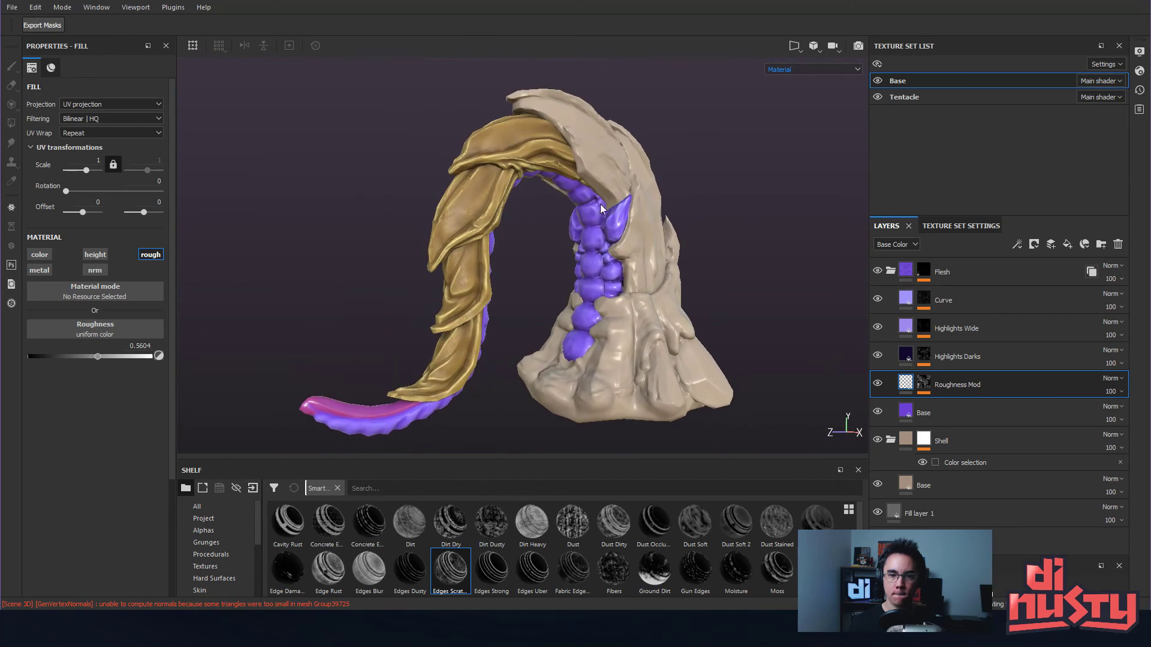
# - Try to instantiate the Base texture set's Shell folder in the Tentacle texture set, and undo the instantiation
pyautogui.click(892, 270)
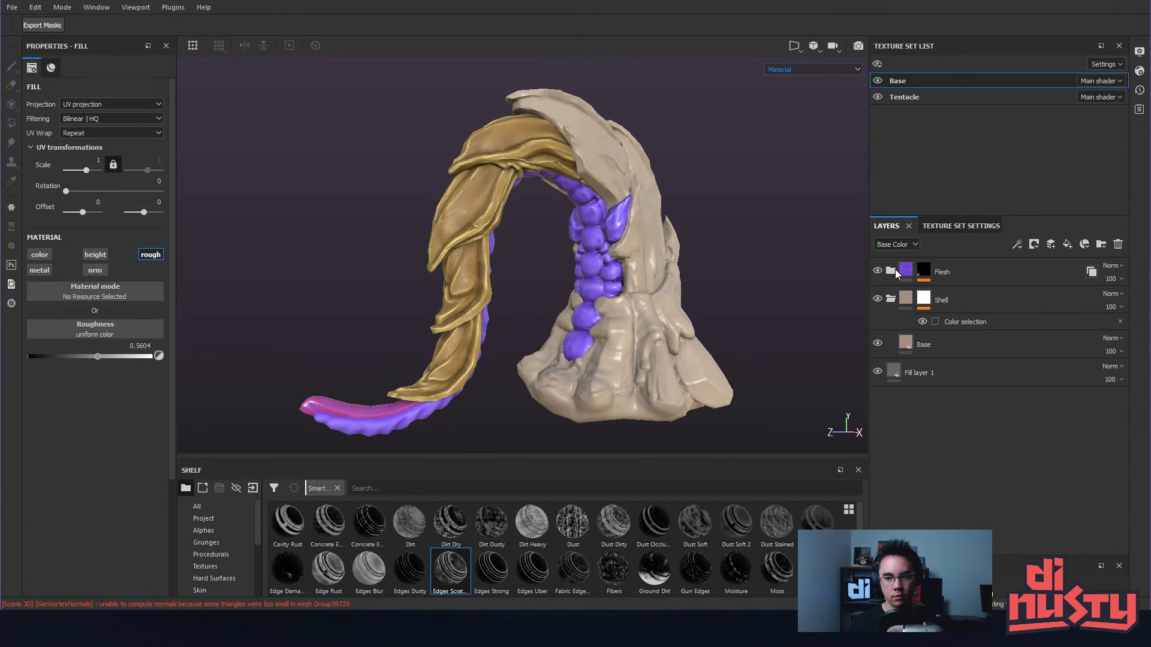
pyautogui.click(890, 301)
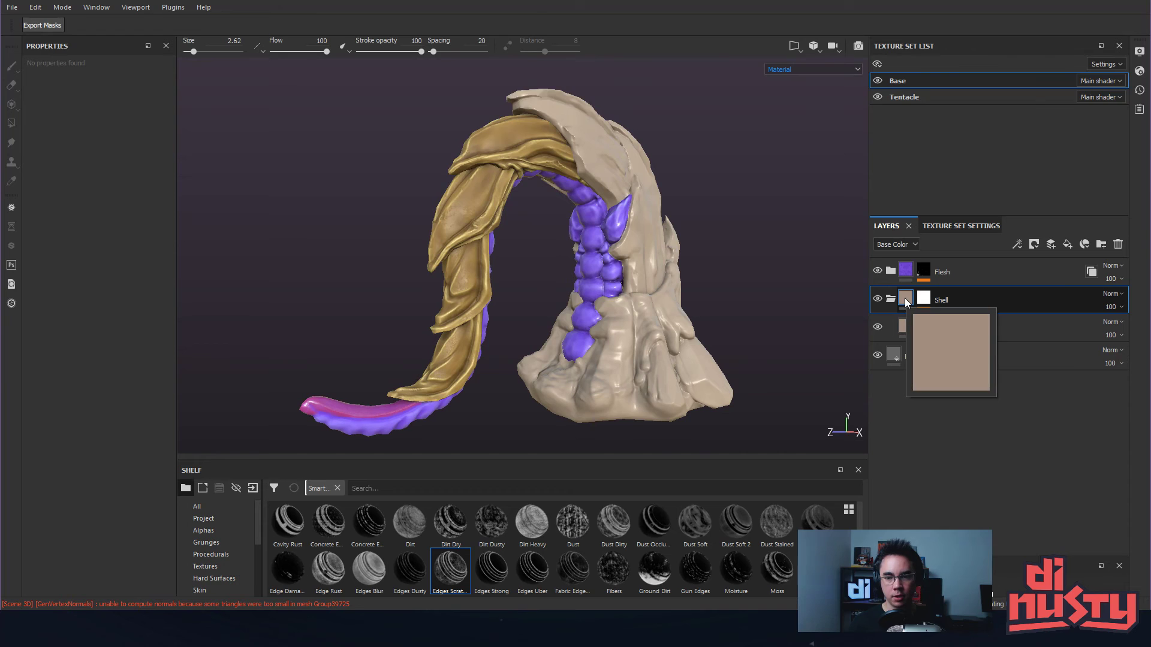
pyautogui.rightClick(906, 300)
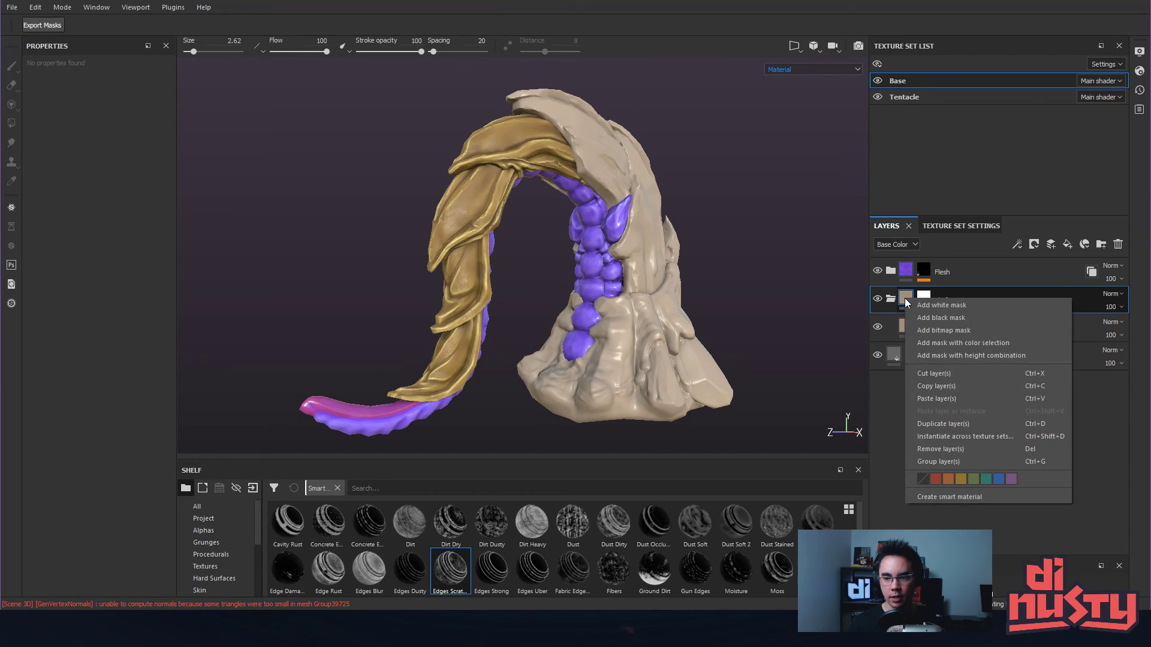
pyautogui.click(981, 437)
pyautogui.click(500, 256)
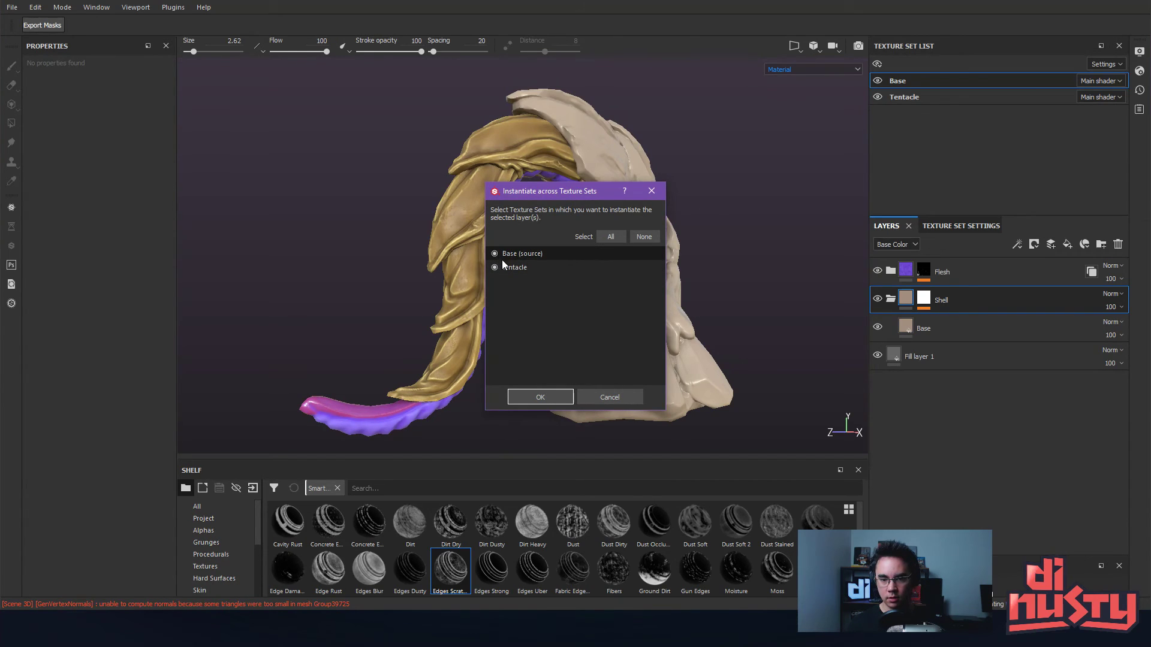
pyautogui.click(539, 396)
pyautogui.moveTo(753, 253)
pyautogui.keyDown('alt'); pyautogui.mouseDown()
pyautogui.moveTo(743, 239)
pyautogui.moveTo(752, 254)
pyautogui.mouseUp(); pyautogui.keyUp('alt')
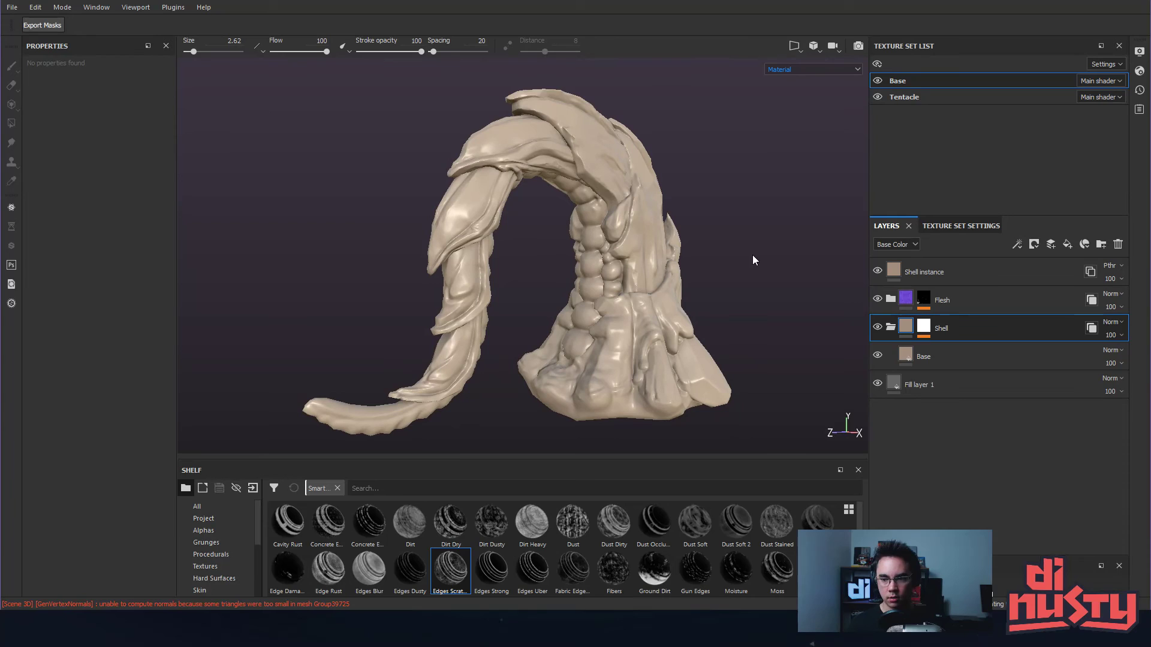
pyautogui.click(890, 330)
pyautogui.click(890, 329)
pyautogui.click(891, 333)
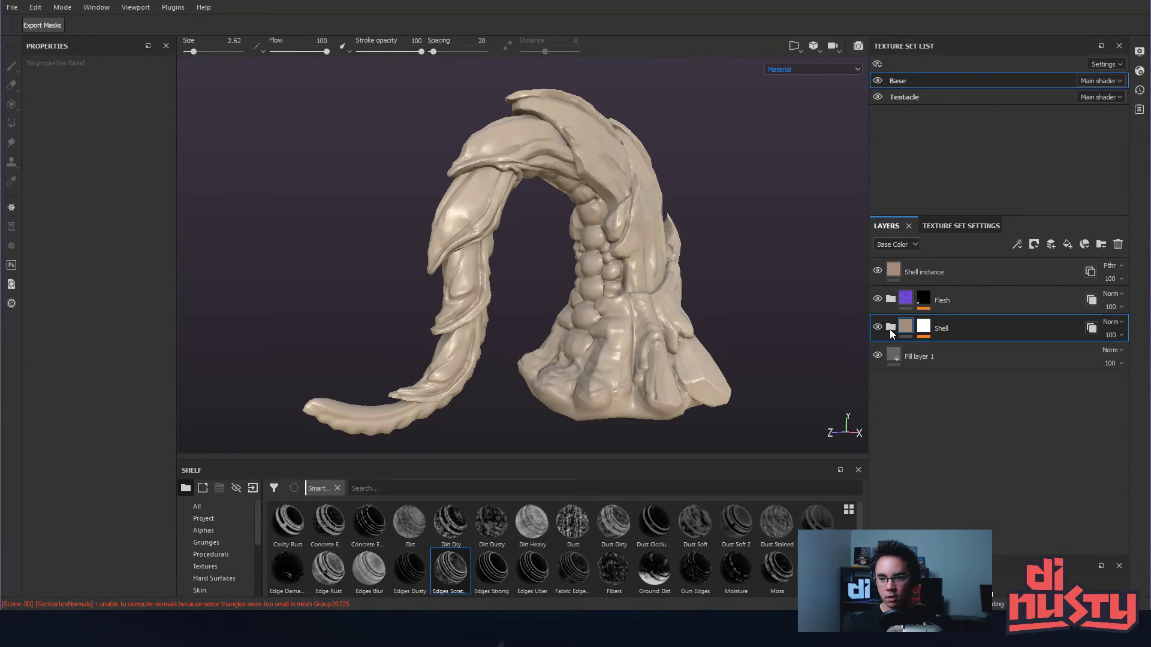
pyautogui.click(891, 332)
pyautogui.hotkey('ctrl', 'z')
# - Delete the plain beige Shell folder from the Base texture set
pyautogui.click(891, 299)
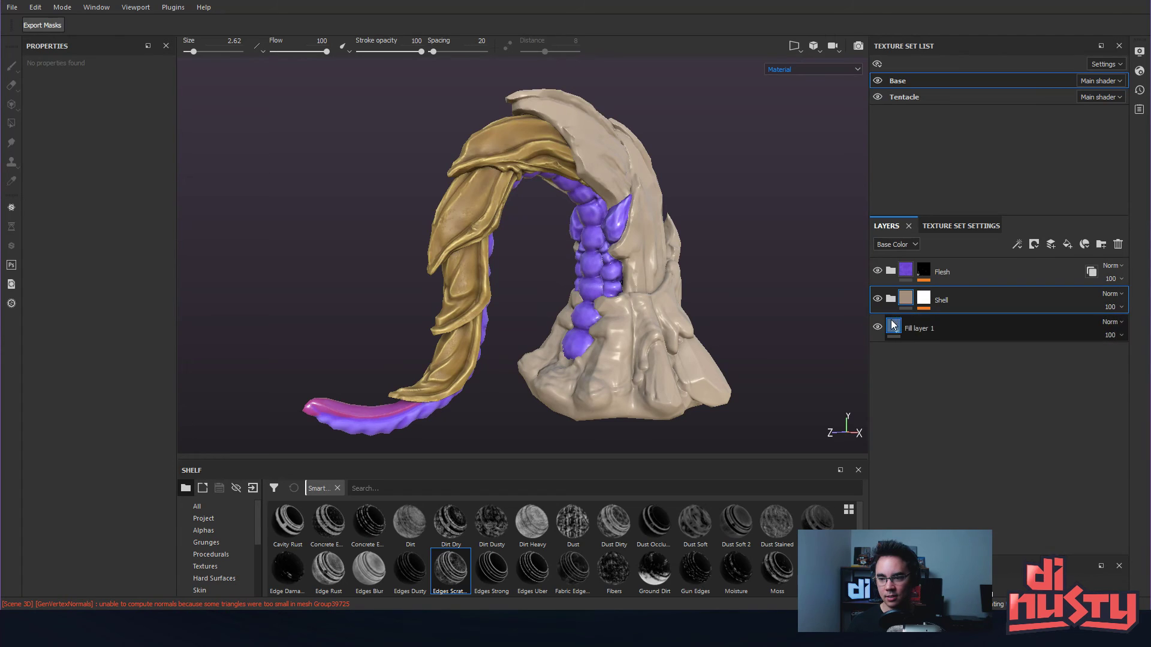
pyautogui.click(890, 299)
pyautogui.click(891, 299)
pyautogui.click(908, 98)
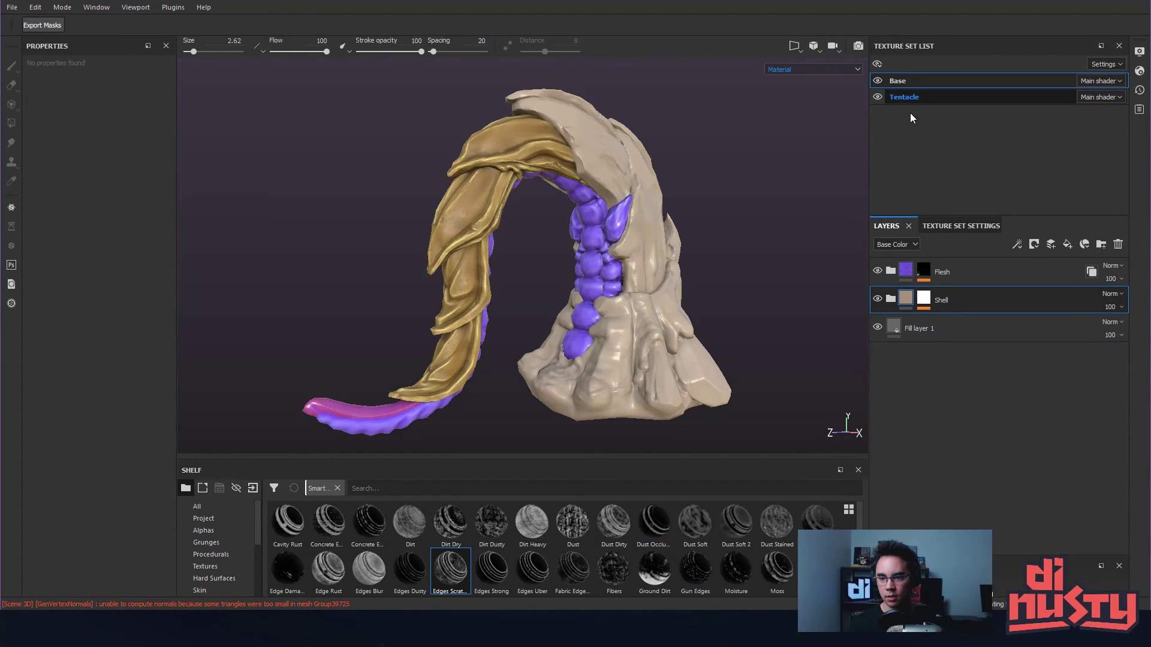
pyautogui.click(906, 85)
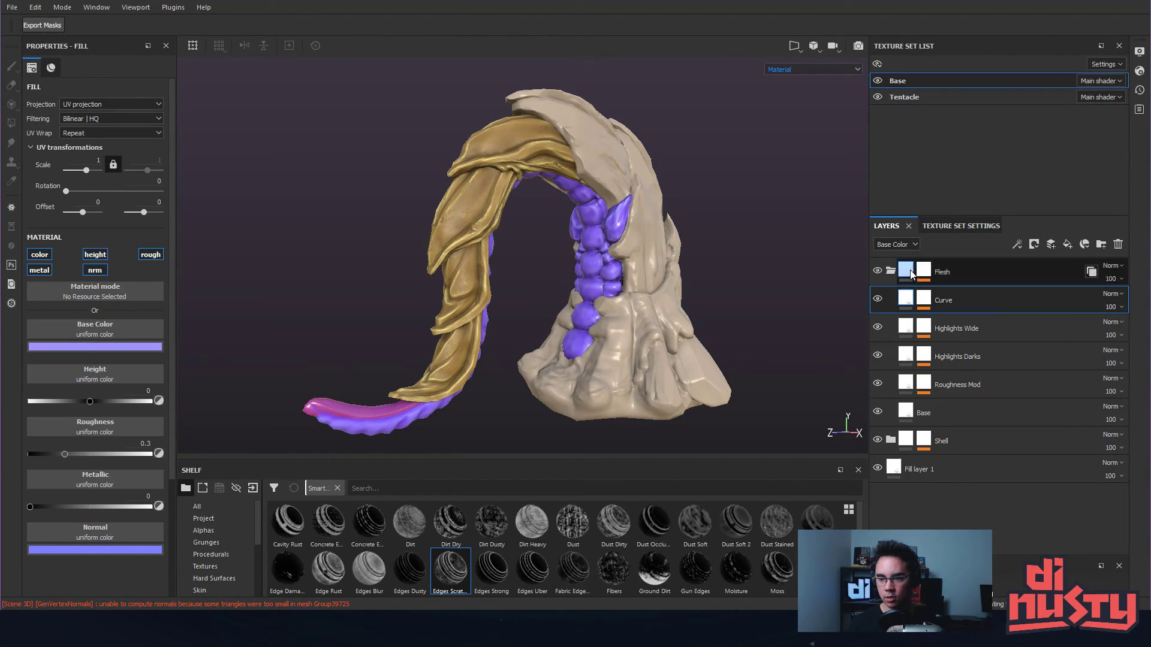
pyautogui.click(905, 438)
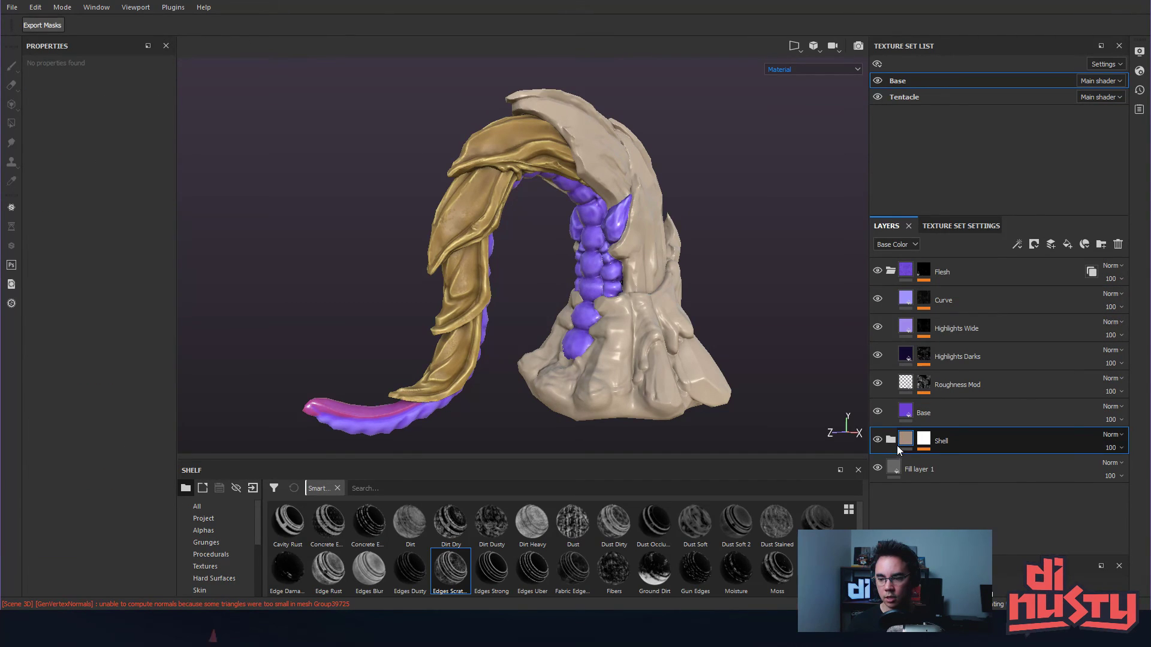
# - Instantiate the Tentacle texture set's golden-brown Shell folder in the Base texture set
pyautogui.click(897, 99)
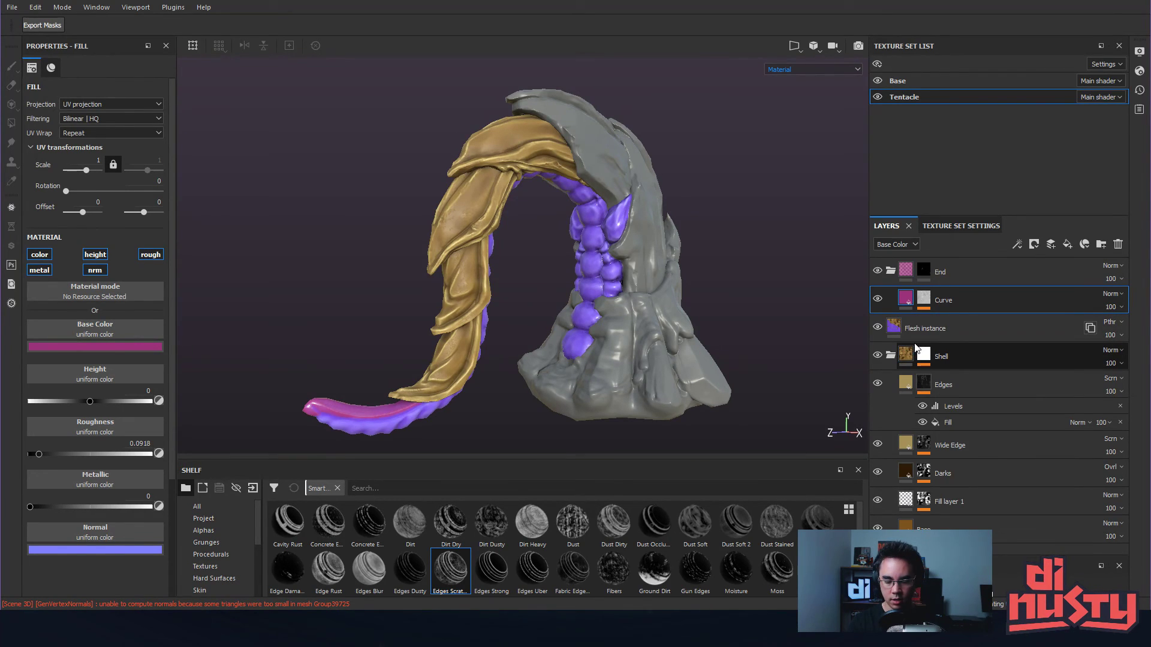
pyautogui.click(891, 356)
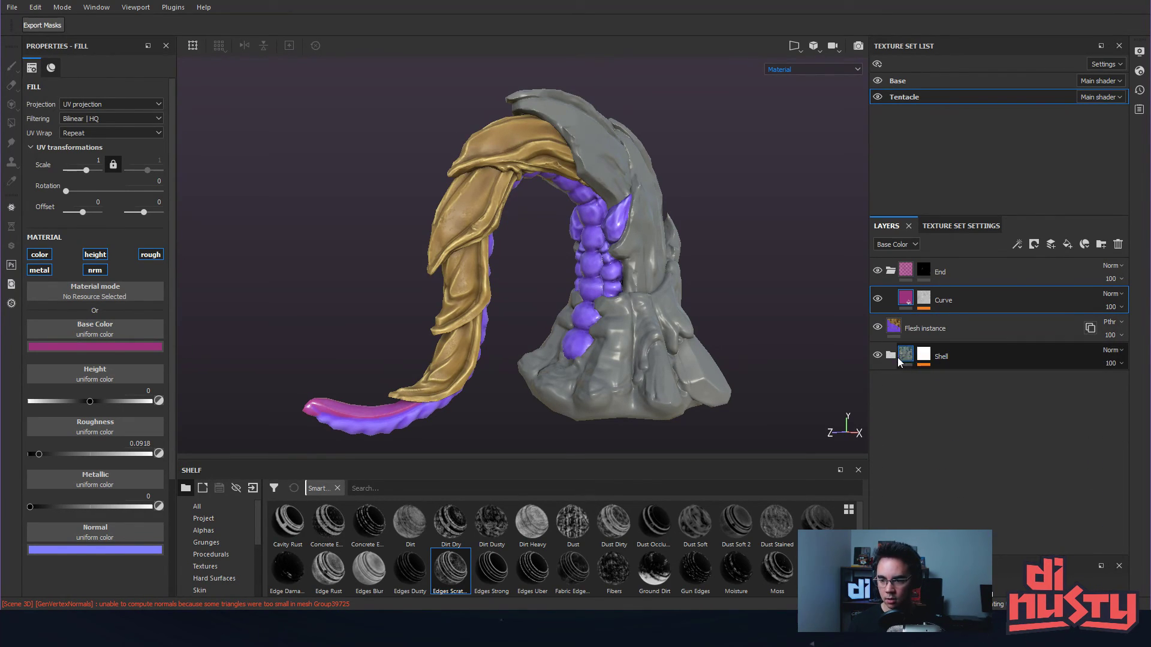
pyautogui.click(903, 359)
pyautogui.rightClick(907, 355)
pyautogui.press('Escape')
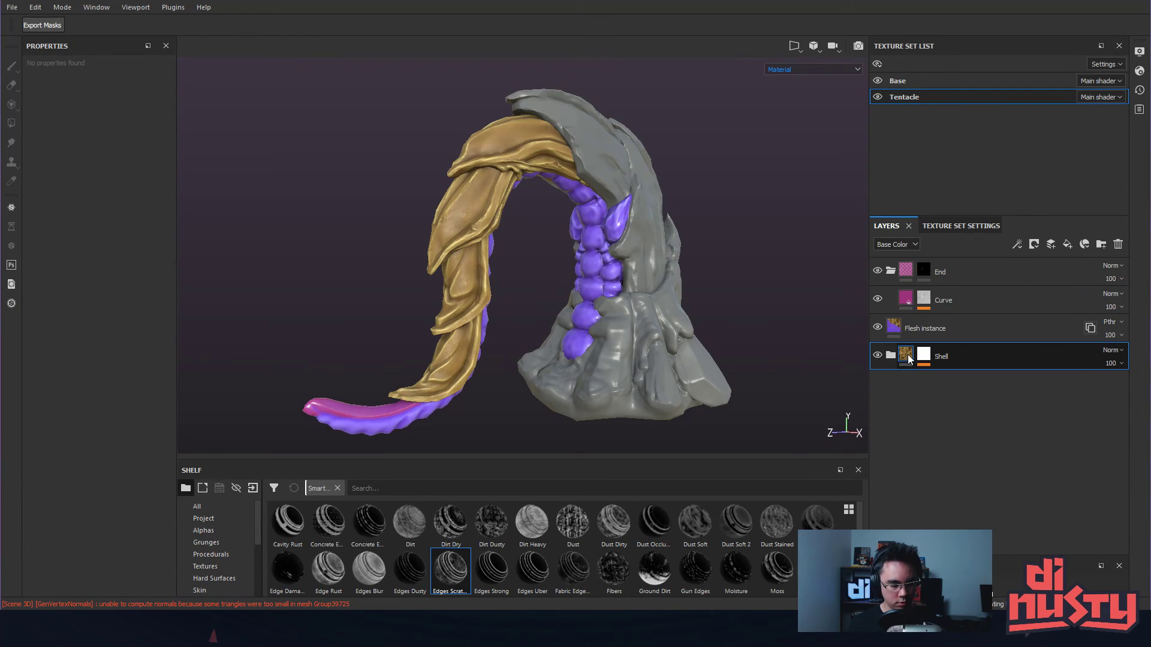
pyautogui.hotkey('ctrl', 'shift', 'd')
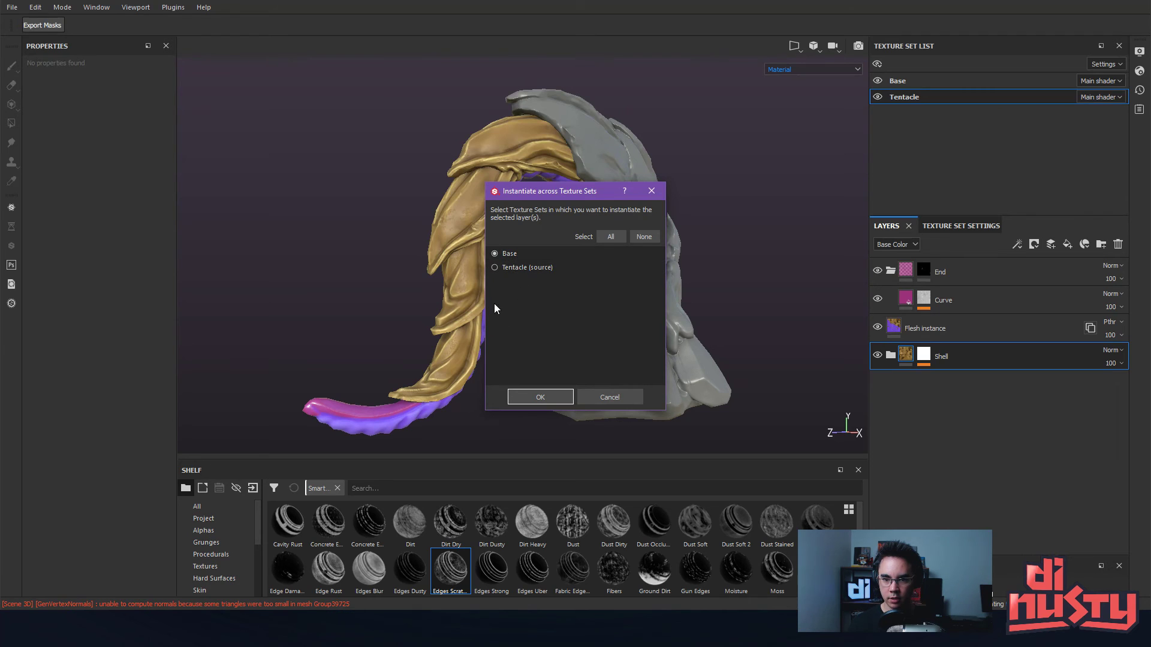
pyautogui.click(541, 397)
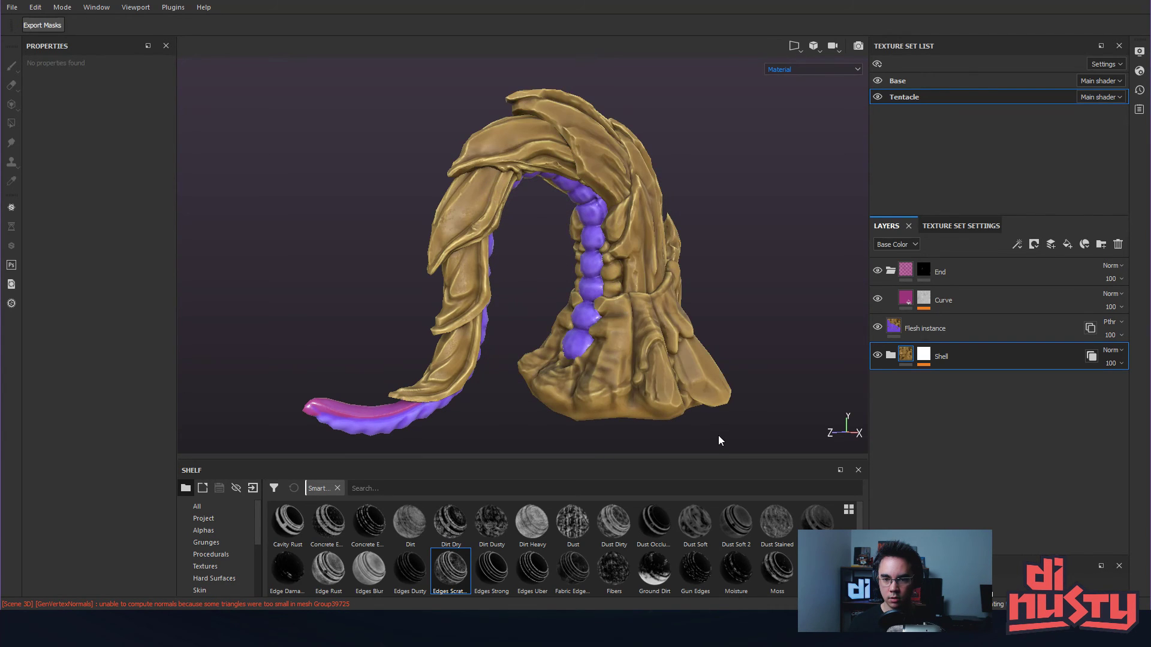
# - Switch to the Base texture set, collapse its Flesh folder and select the Shell instance layer
pyautogui.keyDown('alt'); pyautogui.moveTo(722, 336); pyautogui.dragTo(624, 354); pyautogui.keyUp('alt')
pyautogui.keyDown('alt'); pyautogui.moveTo(623, 353); pyautogui.dragTo(691, 271, button='right'); pyautogui.keyUp('alt')
pyautogui.keyDown('alt'); pyautogui.moveTo(691, 272); pyautogui.dragTo(609, 261); pyautogui.keyUp('alt')
pyautogui.keyDown('alt'); pyautogui.moveTo(674, 168); pyautogui.dragTo(693, 282); pyautogui.keyUp('alt')
pyautogui.keyDown('ctrl'); pyautogui.keyDown('alt'); pyautogui.rightClick(660, 281); pyautogui.keyUp('alt'); pyautogui.keyUp('ctrl')
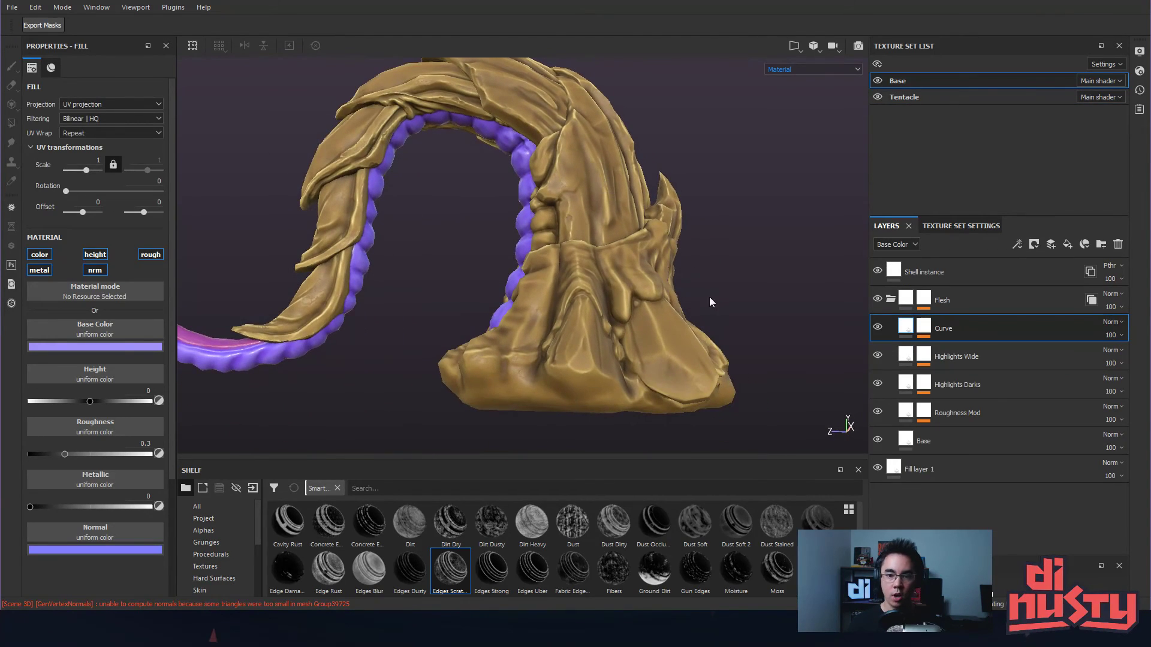
pyautogui.click(890, 299)
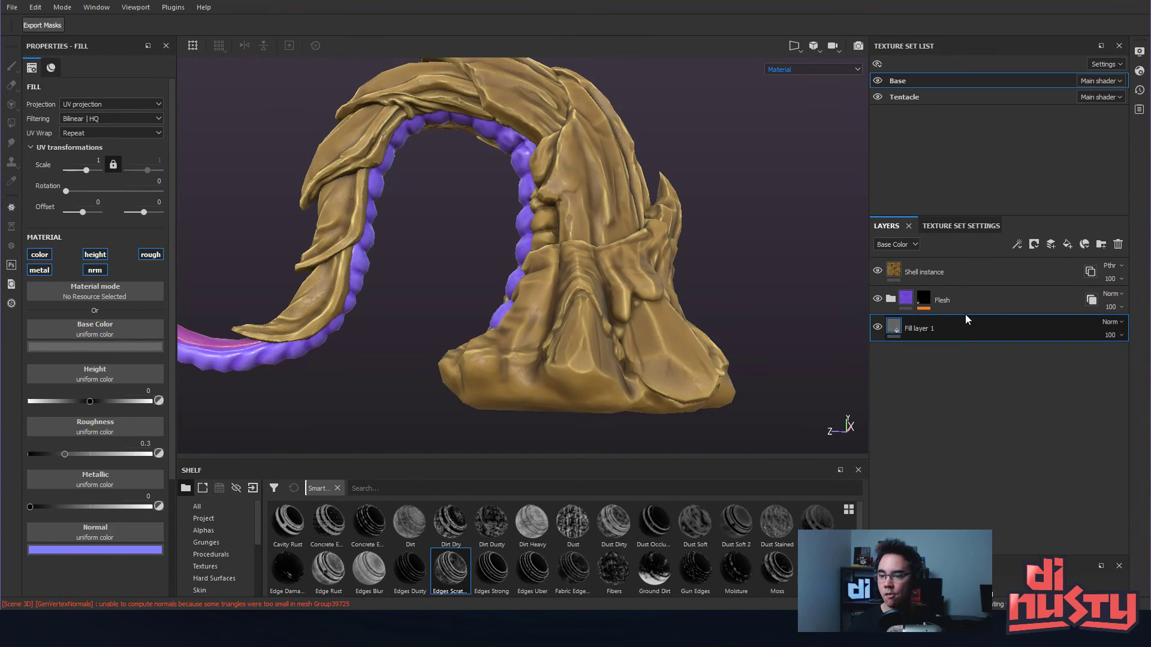
pyautogui.click(973, 279)
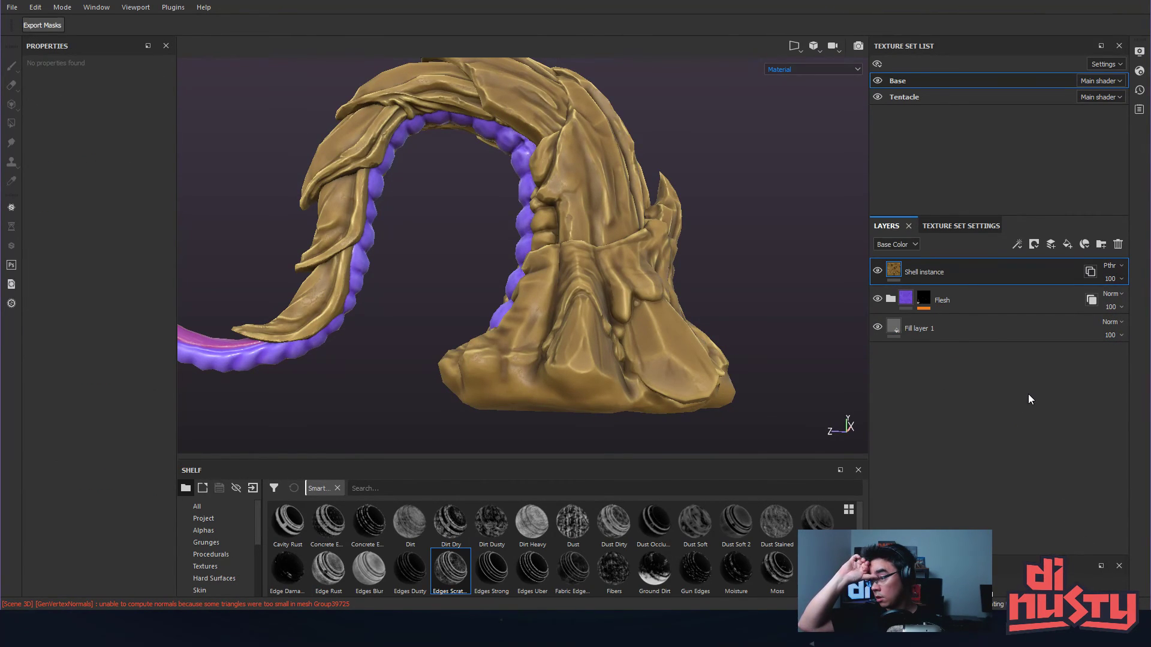
# - Move the Shell instance below the Flesh folder in the Base texture set's layer stack
pyautogui.moveTo(689, 222)
pyautogui.keyDown('alt'); pyautogui.mouseDown()
pyautogui.moveTo(698, 207)
pyautogui.moveTo(729, 261)
pyautogui.moveTo(675, 252)
pyautogui.moveTo(667, 277)
pyautogui.moveTo(681, 252)
pyautogui.moveTo(670, 274)
pyautogui.moveTo(675, 192)
pyautogui.moveTo(629, 243)
pyautogui.moveTo(624, 198)
pyautogui.moveTo(642, 213)
pyautogui.moveTo(639, 236)
pyautogui.mouseUp(); pyautogui.keyUp('alt')
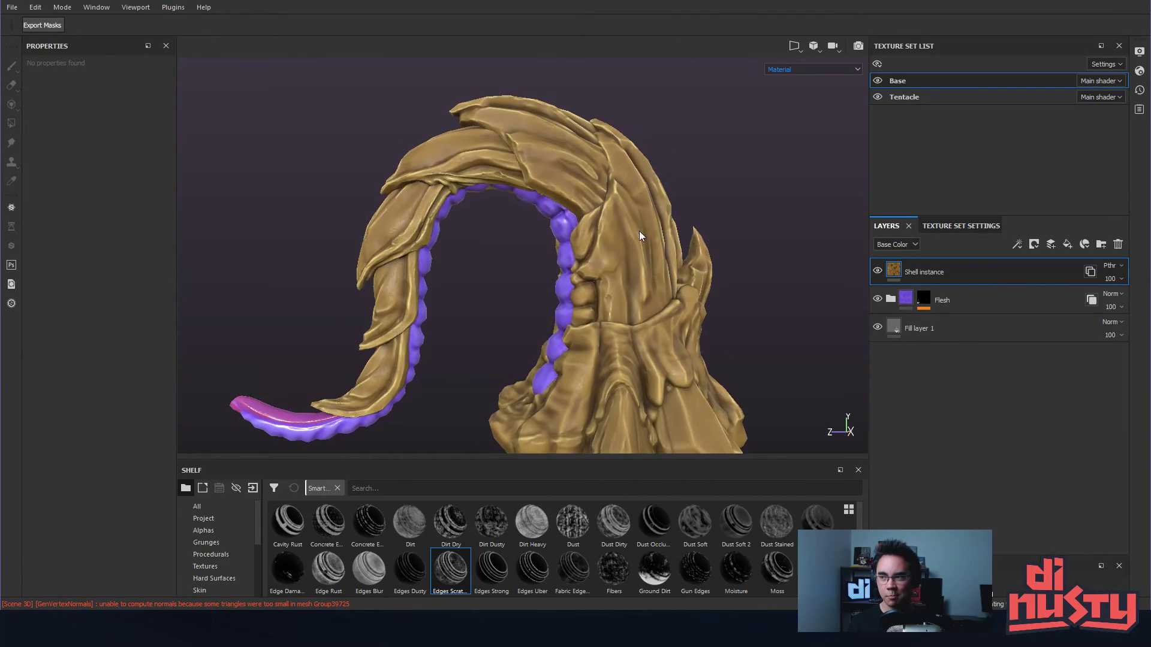
pyautogui.keyDown('alt'); pyautogui.moveTo(654, 186); pyautogui.dragTo(651, 195, button='middle'); pyautogui.keyUp('alt')
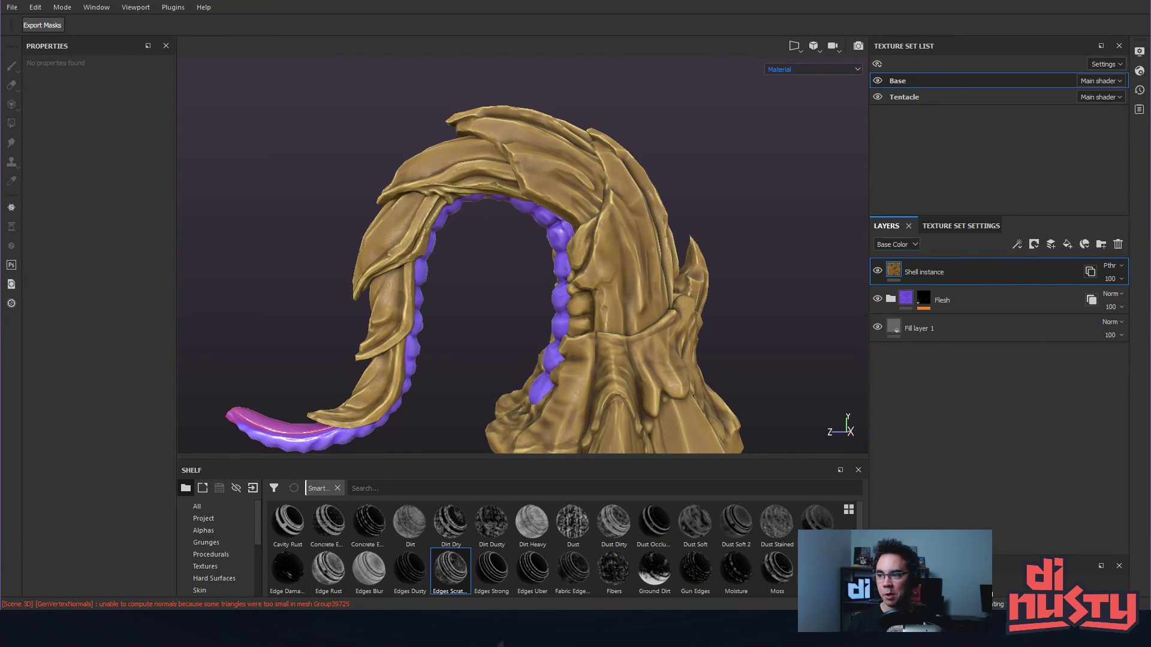
pyautogui.keyDown('alt'); pyautogui.moveTo(693, 190); pyautogui.dragTo(691, 162, button='middle'); pyautogui.keyUp('alt')
pyautogui.keyDown('alt'); pyautogui.moveTo(691, 162); pyautogui.dragTo(671, 145); pyautogui.keyUp('alt')
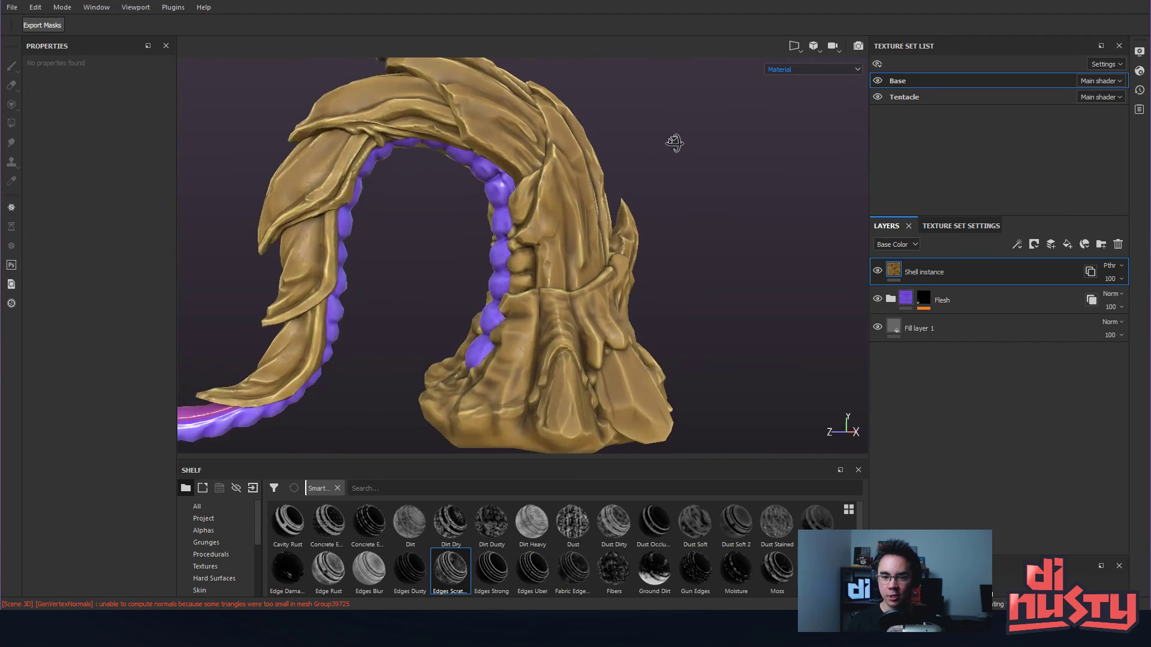
pyautogui.keyDown('alt'); pyautogui.moveTo(670, 145); pyautogui.dragTo(628, 197, button='right'); pyautogui.keyUp('alt')
pyautogui.keyDown('alt'); pyautogui.moveTo(628, 196); pyautogui.dragTo(660, 188); pyautogui.keyUp('alt')
pyautogui.keyDown('alt'); pyautogui.moveTo(660, 189); pyautogui.dragTo(545, 223, button='right'); pyautogui.keyUp('alt')
pyautogui.keyDown('alt'); pyautogui.moveTo(545, 223); pyautogui.dragTo(586, 173); pyautogui.keyUp('alt')
pyautogui.moveTo(892, 271); pyautogui.dragTo(948, 318)
# - Examine the purple flesh and golden-brown shell around the base from several angles
pyautogui.scroll(-2, 677, 222)
pyautogui.keyDown('alt'); pyautogui.moveTo(678, 222); pyautogui.dragTo(479, 233); pyautogui.keyUp('alt')
pyautogui.scroll(-2, 481, 229)
pyautogui.scroll(-2, 617, 322)
pyautogui.keyDown('shift'); pyautogui.moveTo(480, 233); pyautogui.dragTo(623, 252, button='right'); pyautogui.keyUp('shift')
pyautogui.keyDown('alt'); pyautogui.moveTo(623, 252); pyautogui.dragTo(603, 207); pyautogui.keyUp('alt')
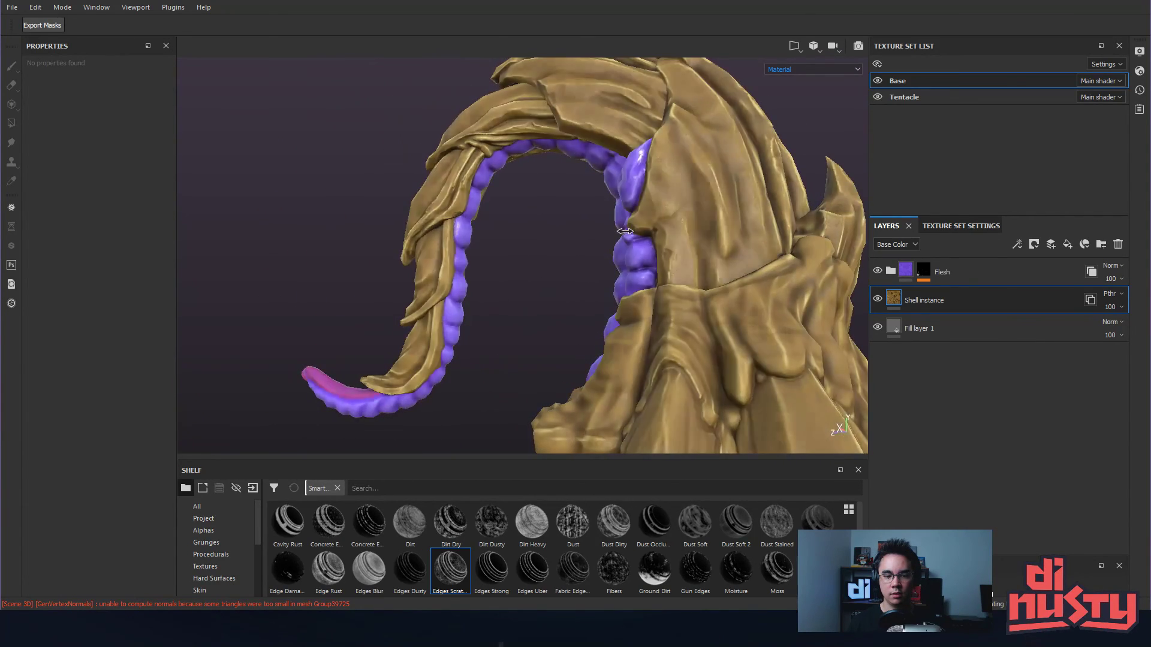
pyautogui.keyDown('alt'); pyautogui.moveTo(332, 387); pyautogui.dragTo(464, 354); pyautogui.keyUp('alt')
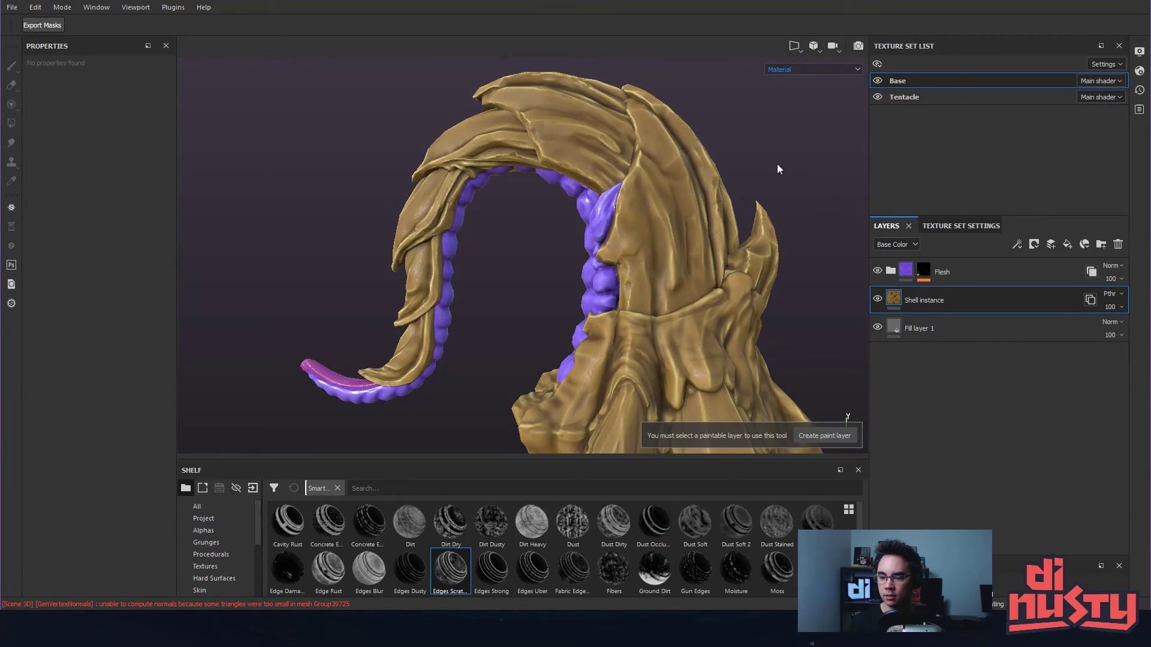
# - Set the main shader's AO intensity to 1, quality to Very high (128 spp) and horizon fading to 2
pyautogui.click(1139, 73)
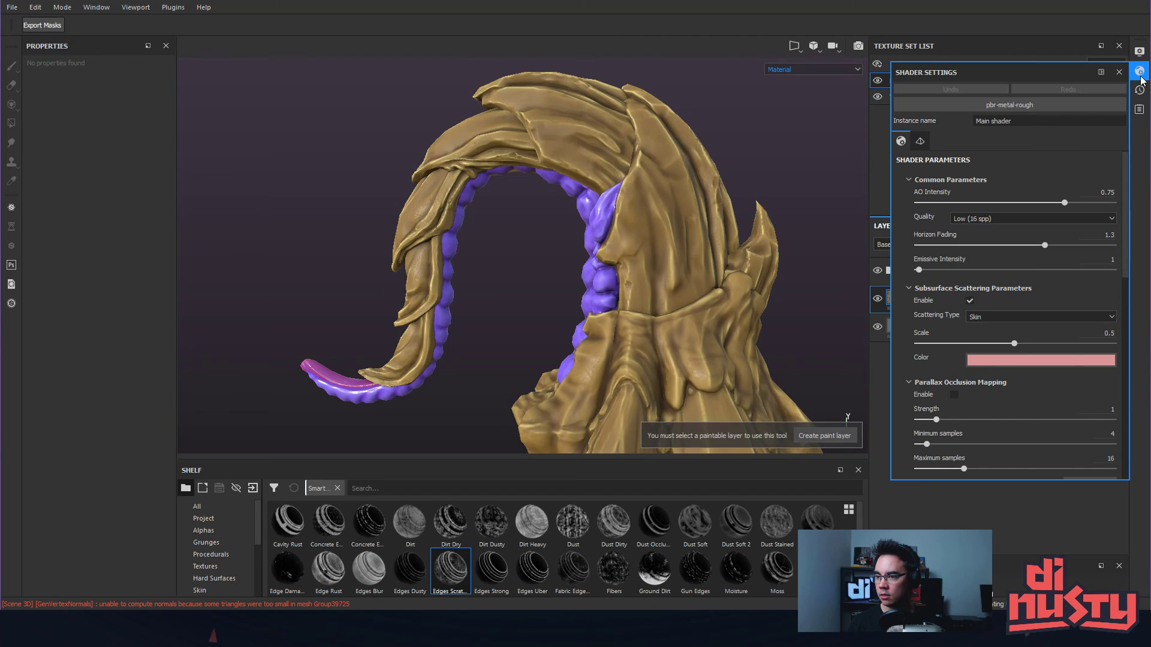
pyautogui.moveTo(1065, 203); pyautogui.dragTo(976, 205)
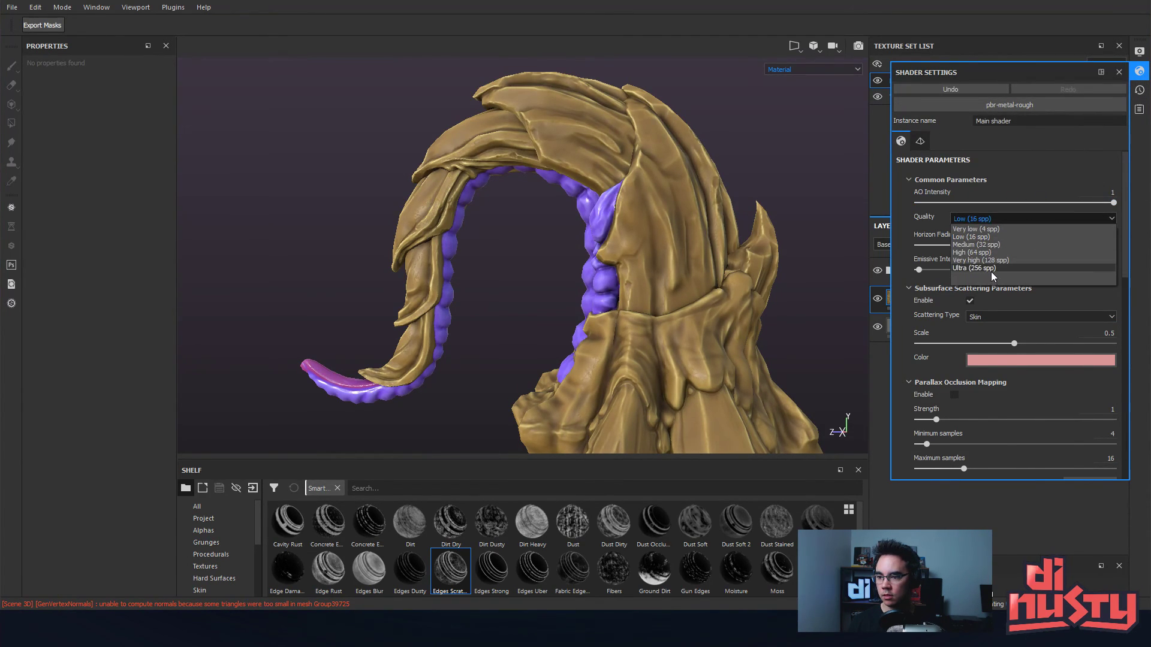
pyautogui.click(983, 261)
pyautogui.moveTo(1048, 243); pyautogui.dragTo(1123, 252)
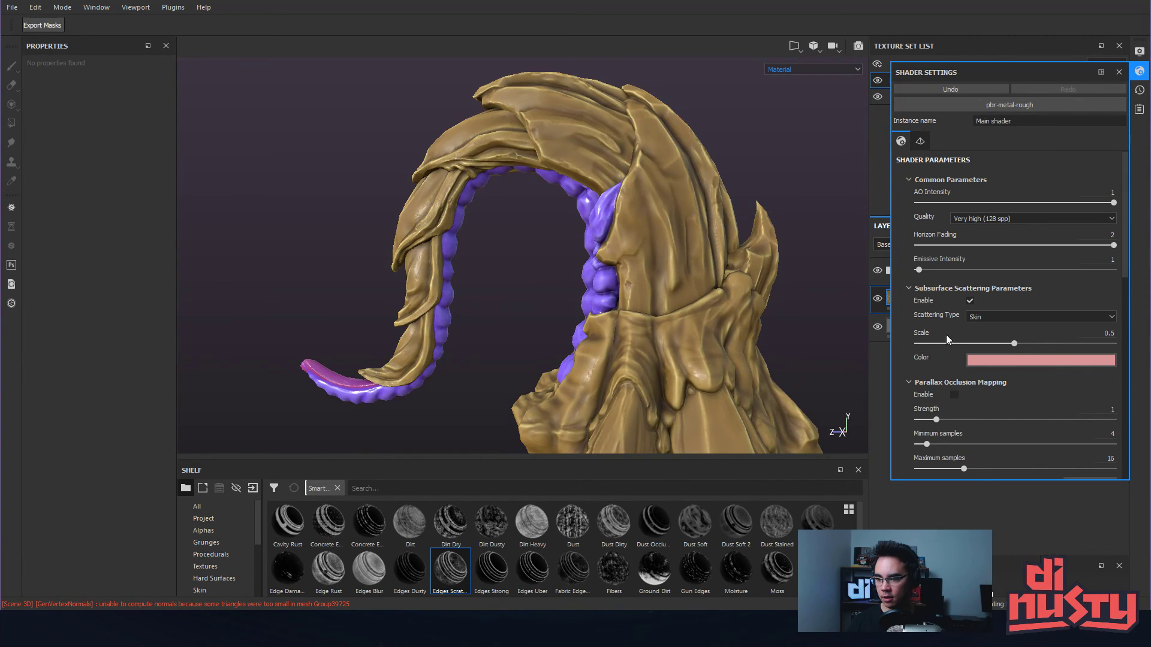
pyautogui.scroll(-1, 908, 362)
pyautogui.scroll(-1, 899, 348)
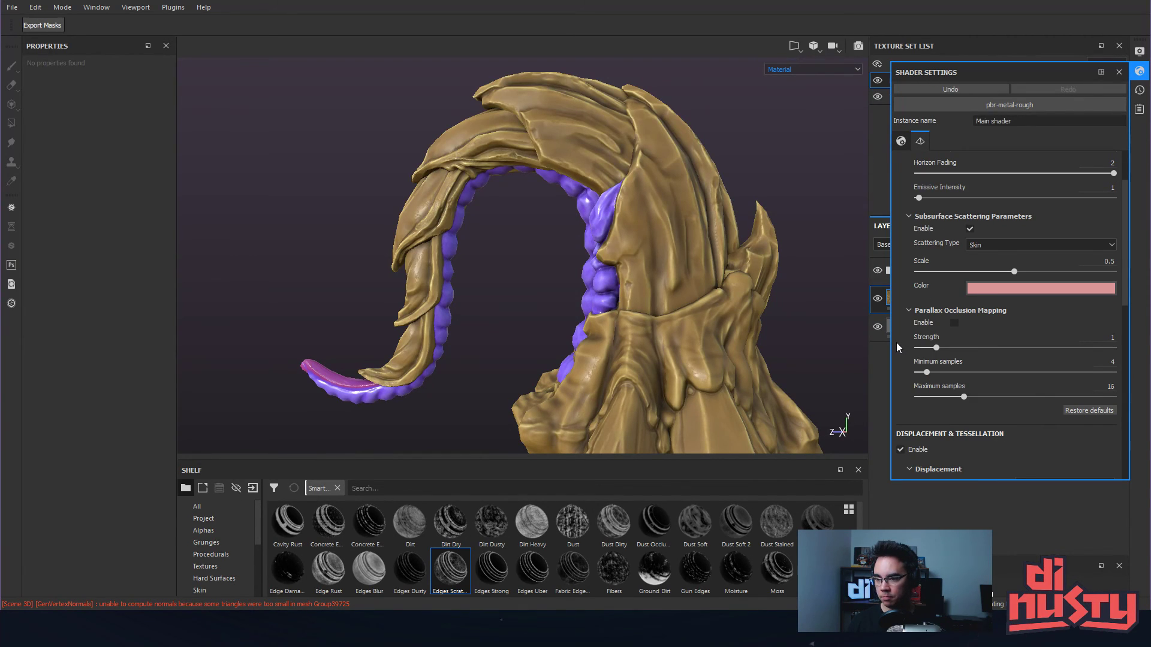
pyautogui.scroll(2, 898, 342)
pyautogui.click(916, 146)
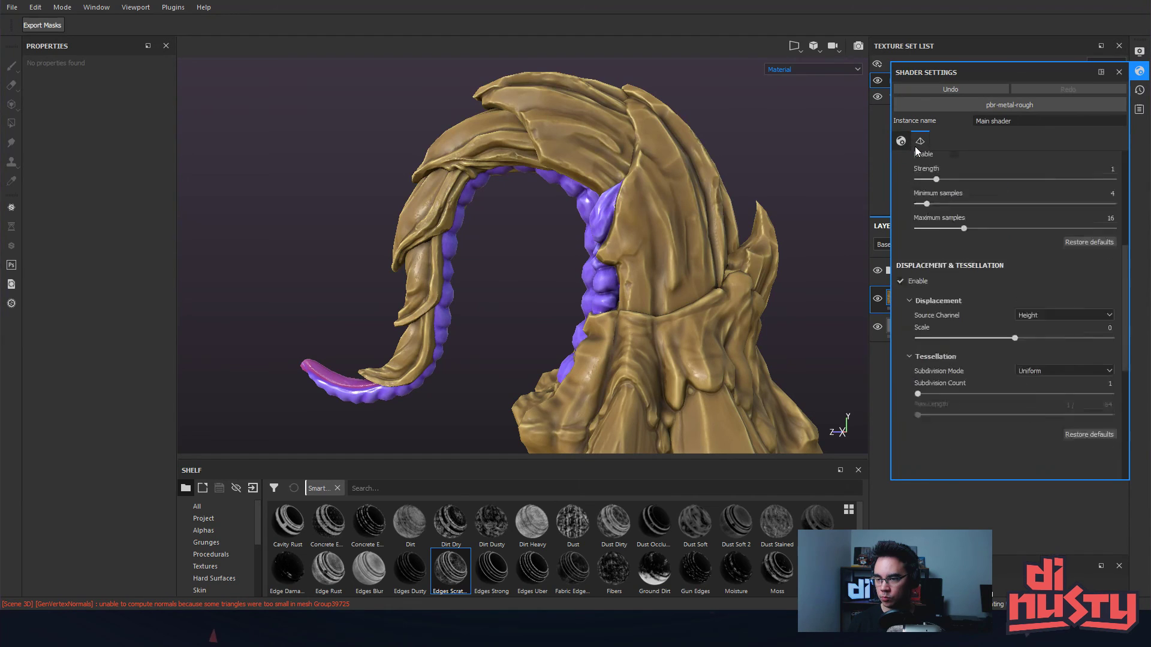
pyautogui.scroll(5, 945, 139)
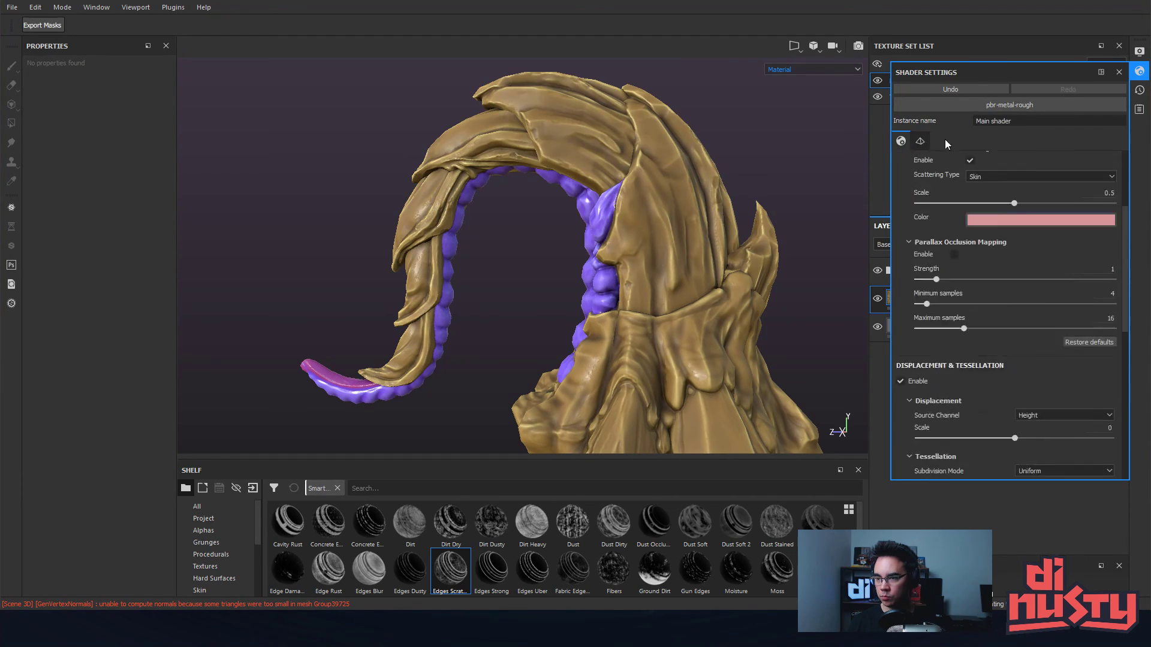
# - Try the Bonifacio Aragon Stairs environment map with its rotation at 333
pyautogui.click(1142, 93)
pyautogui.click(1141, 54)
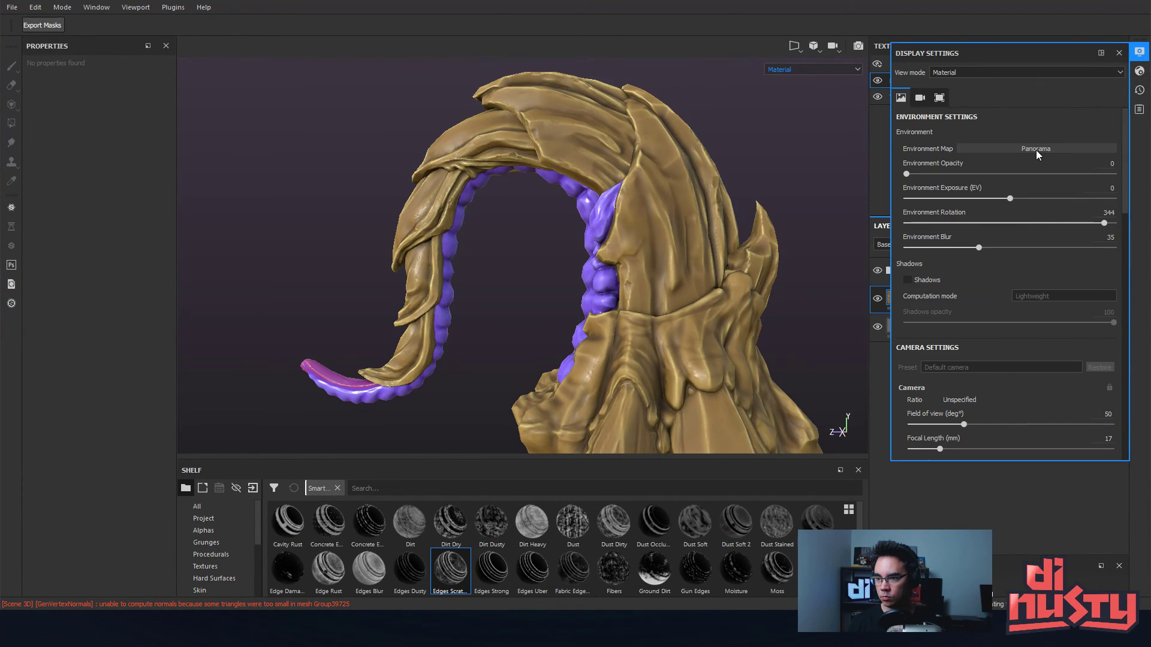
pyautogui.click(1036, 150)
pyautogui.click(1080, 189)
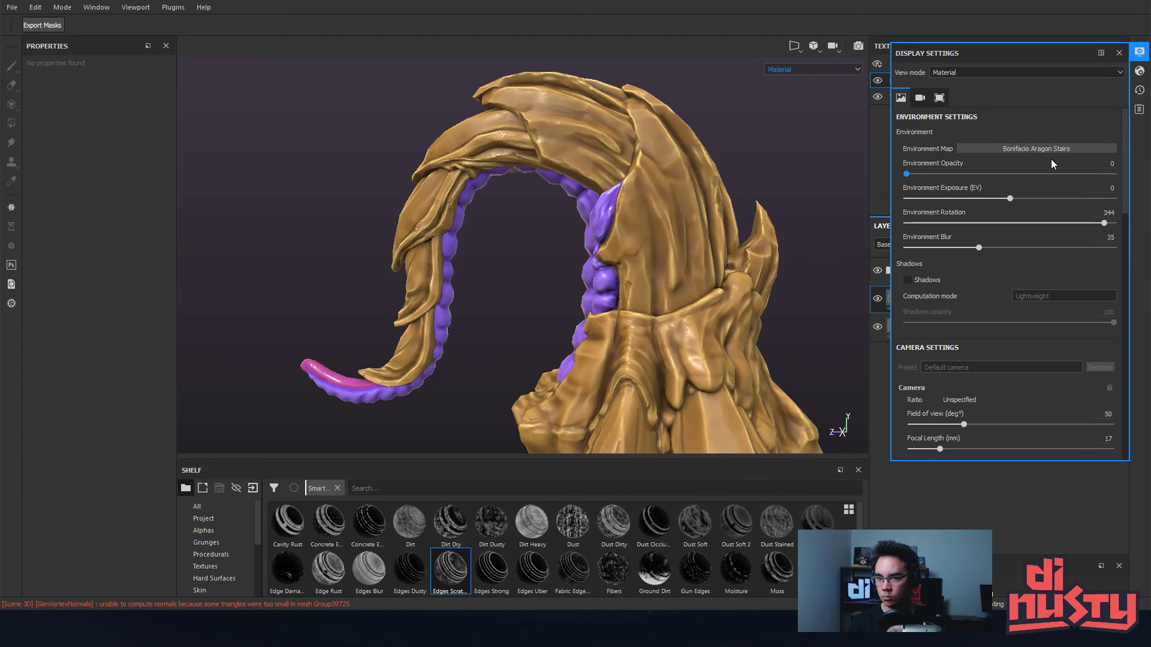
pyautogui.keyDown('alt'); pyautogui.moveTo(747, 211); pyautogui.dragTo(659, 195); pyautogui.keyUp('alt')
pyautogui.keyDown('shift'); pyautogui.moveTo(659, 195); pyautogui.dragTo(628, 185, button='right'); pyautogui.keyUp('shift')
pyautogui.keyDown('alt'); pyautogui.moveTo(628, 185); pyautogui.dragTo(667, 187); pyautogui.keyUp('alt')
pyautogui.keyDown('shift'); pyautogui.moveTo(667, 187); pyautogui.dragTo(704, 200, button='right'); pyautogui.keyUp('shift')
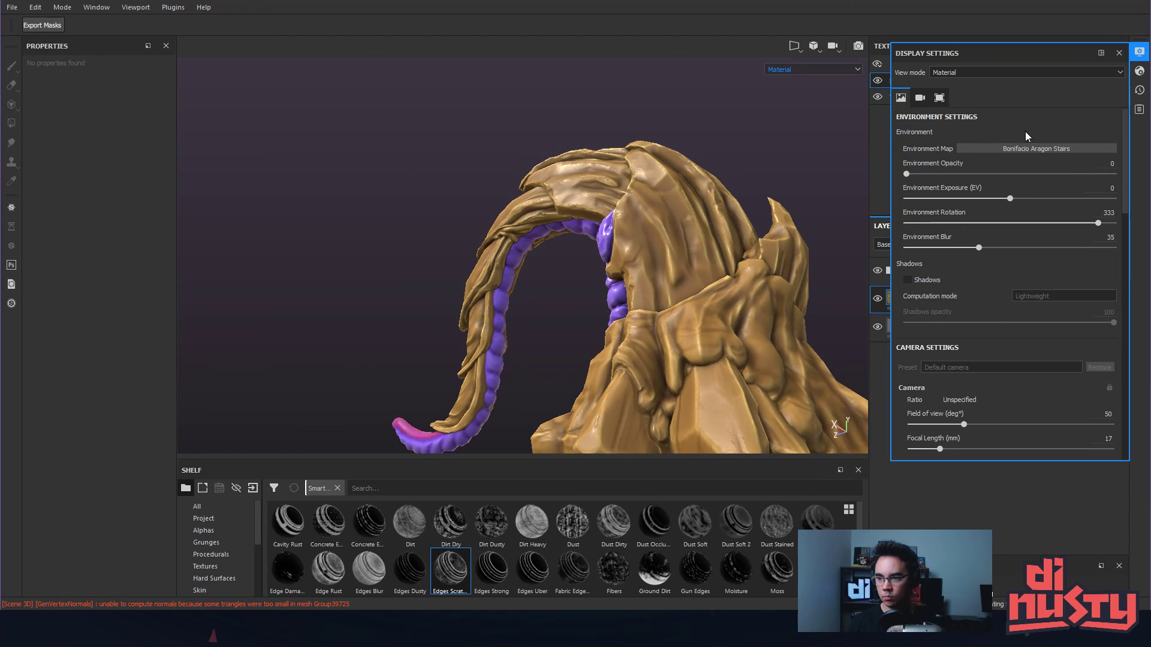
# - Change the environment map to Over Clouds, rotate the environment to 202 and close the display settings
pyautogui.click(1038, 147)
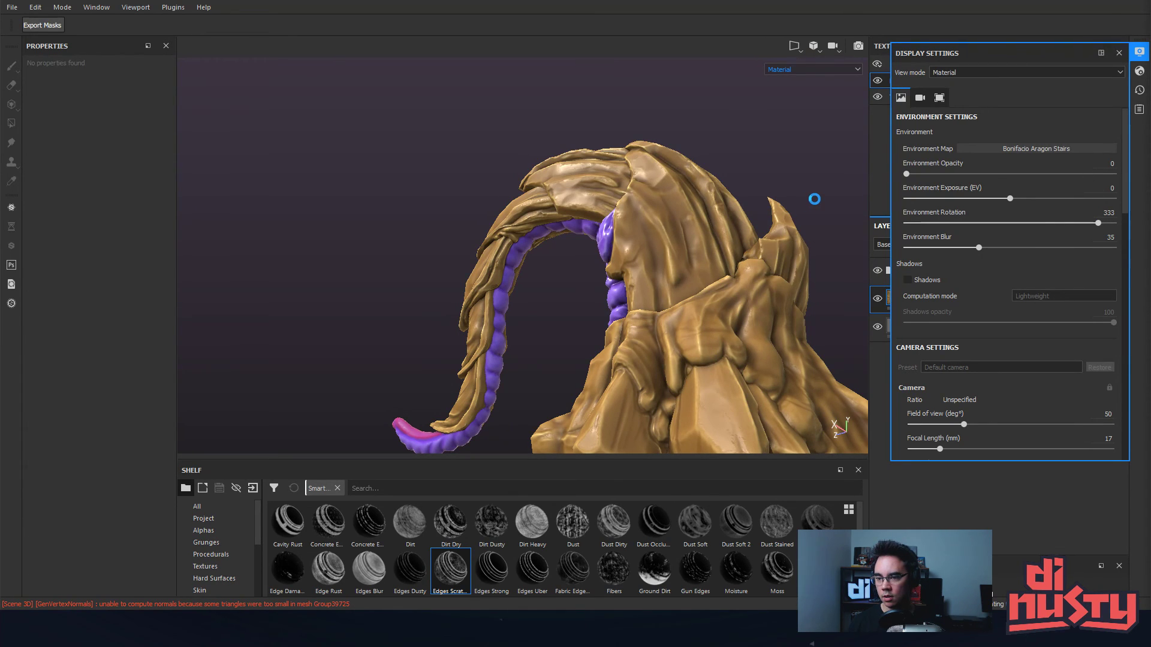
pyautogui.keyDown('alt'); pyautogui.moveTo(786, 208); pyautogui.dragTo(773, 220); pyautogui.keyUp('alt')
pyautogui.keyDown('shift'); pyautogui.moveTo(773, 220); pyautogui.dragTo(713, 224, button='right'); pyautogui.keyUp('shift')
pyautogui.keyDown('alt'); pyautogui.moveTo(693, 224); pyautogui.dragTo(651, 204); pyautogui.keyUp('alt')
pyautogui.keyDown('alt'); pyautogui.moveTo(650, 203); pyautogui.dragTo(693, 174, button='right'); pyautogui.keyUp('alt')
pyautogui.keyDown('alt'); pyautogui.moveTo(694, 174); pyautogui.dragTo(790, 234); pyautogui.keyUp('alt')
pyautogui.keyDown('shift'); pyautogui.moveTo(790, 233); pyautogui.dragTo(691, 221, button='right'); pyautogui.keyUp('shift')
pyautogui.keyDown('alt'); pyautogui.moveTo(691, 220); pyautogui.dragTo(565, 183); pyautogui.keyUp('alt')
pyautogui.keyDown('shift'); pyautogui.moveTo(565, 184); pyautogui.dragTo(647, 183, button='right'); pyautogui.keyUp('shift')
pyautogui.keyDown('alt'); pyautogui.moveTo(647, 183); pyautogui.dragTo(576, 214); pyautogui.keyUp('alt')
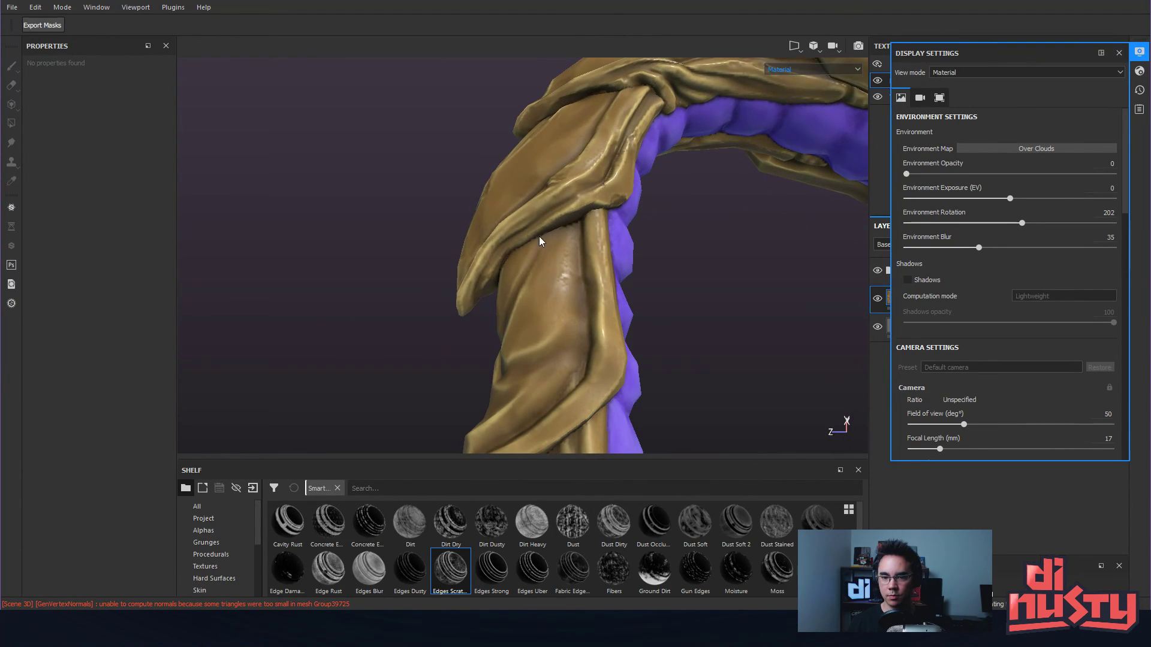
pyautogui.keyDown('alt'); pyautogui.moveTo(518, 256); pyautogui.dragTo(621, 256); pyautogui.keyUp('alt')
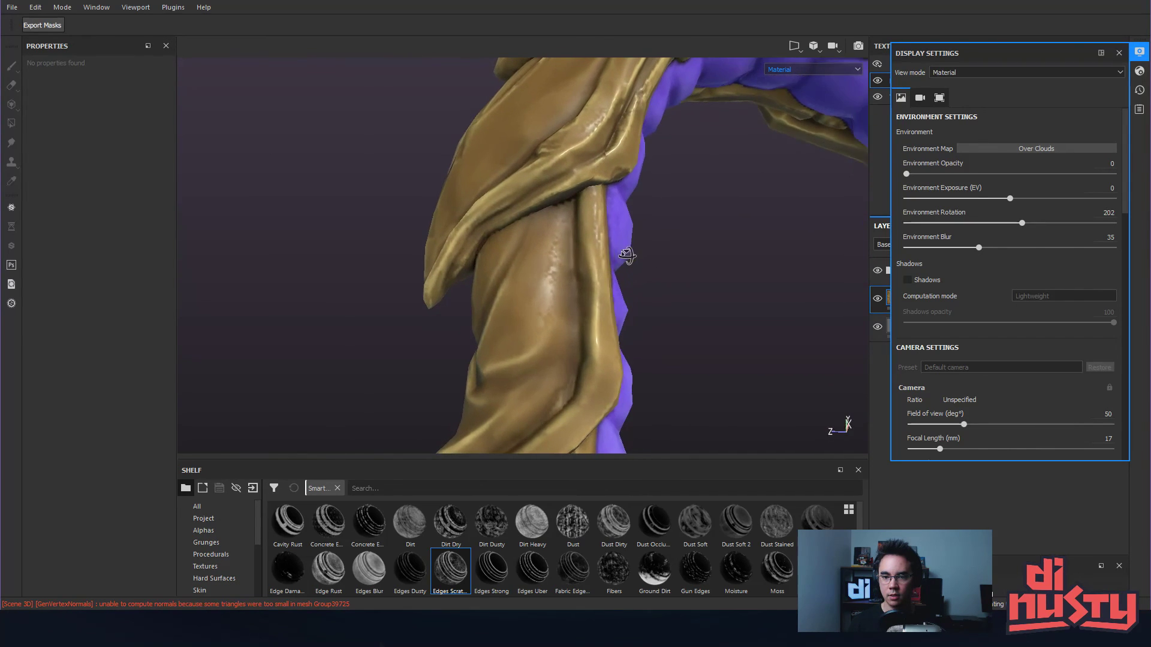
pyautogui.click(1119, 53)
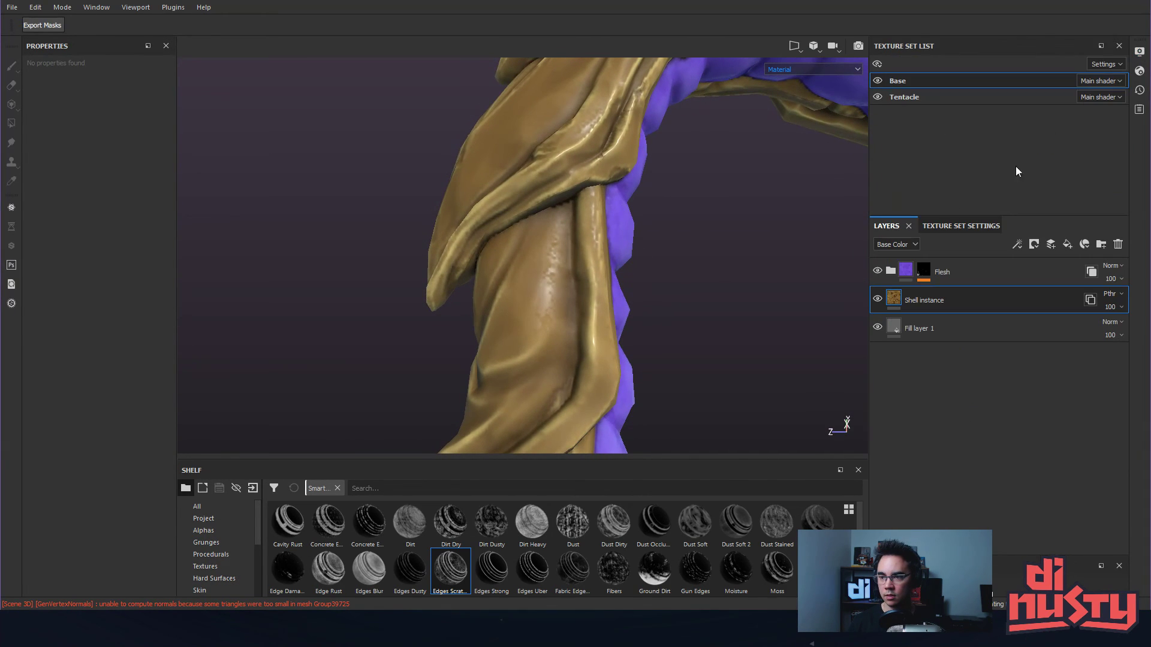
# - Examine the shell and flesh materials up close and from several angles under the Over Clouds lighting
pyautogui.keyDown('alt'); pyautogui.moveTo(730, 216); pyautogui.dragTo(222, 168, button='right'); pyautogui.keyUp('alt')
pyautogui.keyDown('alt'); pyautogui.moveTo(677, 192); pyautogui.dragTo(558, 233); pyautogui.keyUp('alt')
pyautogui.keyDown('alt'); pyautogui.moveTo(719, 267); pyautogui.dragTo(809, 282, button='right'); pyautogui.keyUp('alt')
pyautogui.keyDown('alt'); pyautogui.moveTo(808, 280); pyautogui.dragTo(698, 280, button='middle'); pyautogui.keyUp('alt')
pyautogui.keyDown('alt'); pyautogui.moveTo(714, 280); pyautogui.dragTo(829, 280, button='right'); pyautogui.keyUp('alt')
pyautogui.keyDown('alt'); pyautogui.moveTo(780, 240); pyautogui.dragTo(617, 217); pyautogui.keyUp('alt')
pyautogui.keyDown('alt'); pyautogui.moveTo(617, 217); pyautogui.dragTo(574, 237, button='middle'); pyautogui.keyUp('alt')
pyautogui.keyDown('alt'); pyautogui.moveTo(695, 240); pyautogui.dragTo(634, 156); pyautogui.keyUp('alt')
pyautogui.keyDown('alt'); pyautogui.moveTo(536, 225); pyautogui.dragTo(693, 203); pyautogui.keyUp('alt')
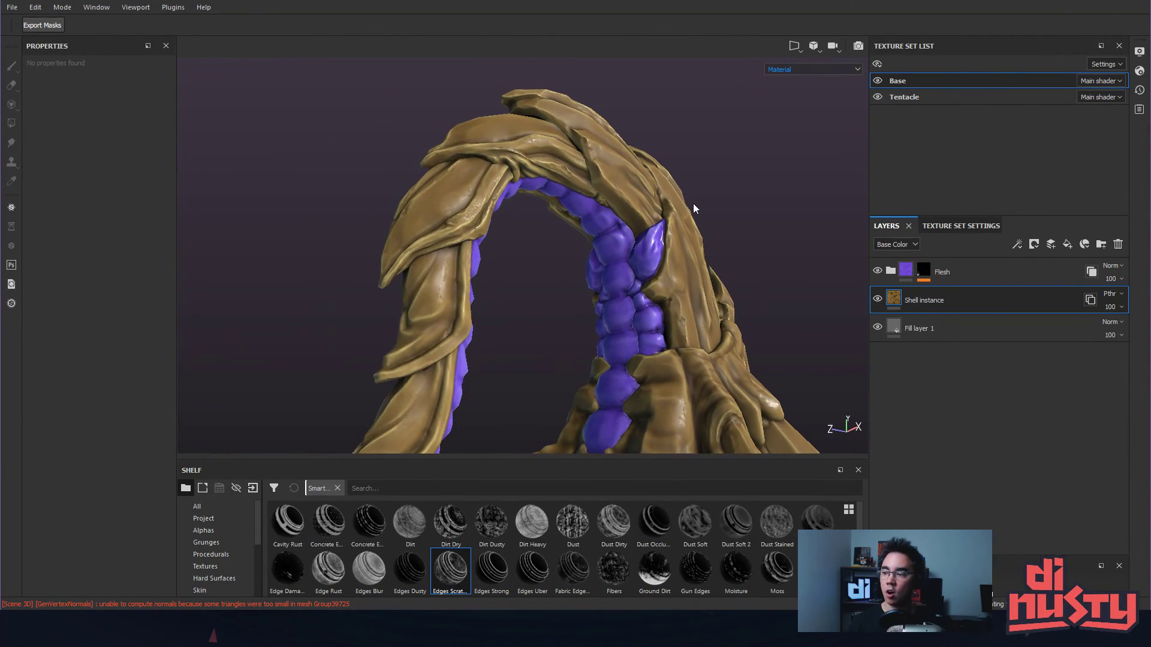